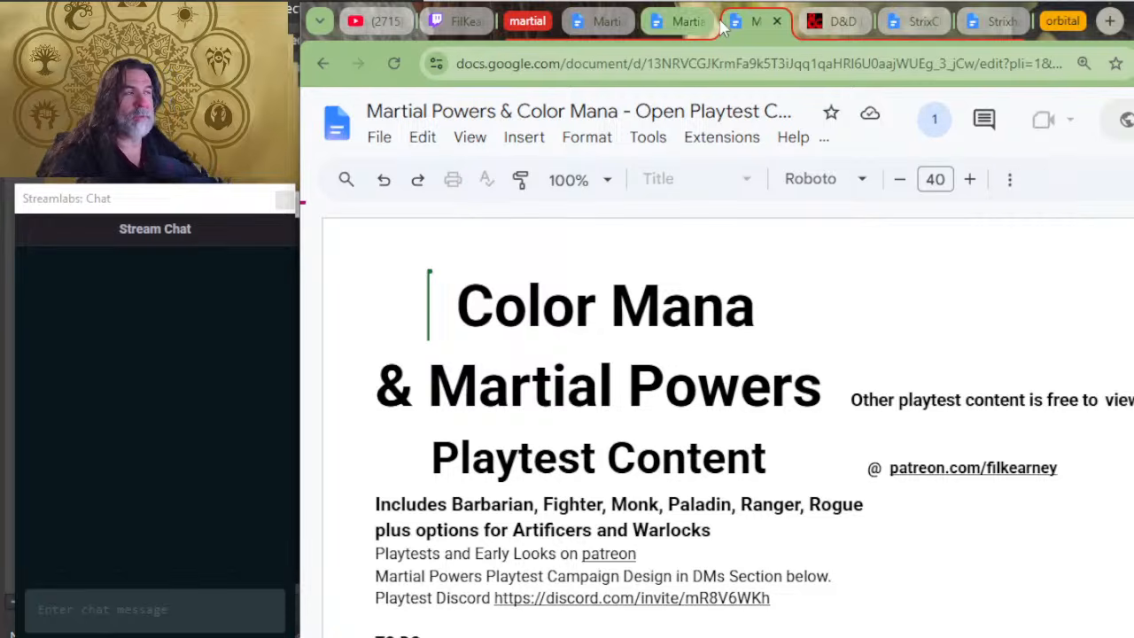
Step: Insert blank lines above the POWER GEAR heading in the Martial Powers & Color Mana document to push it onto the next page
click(602, 25)
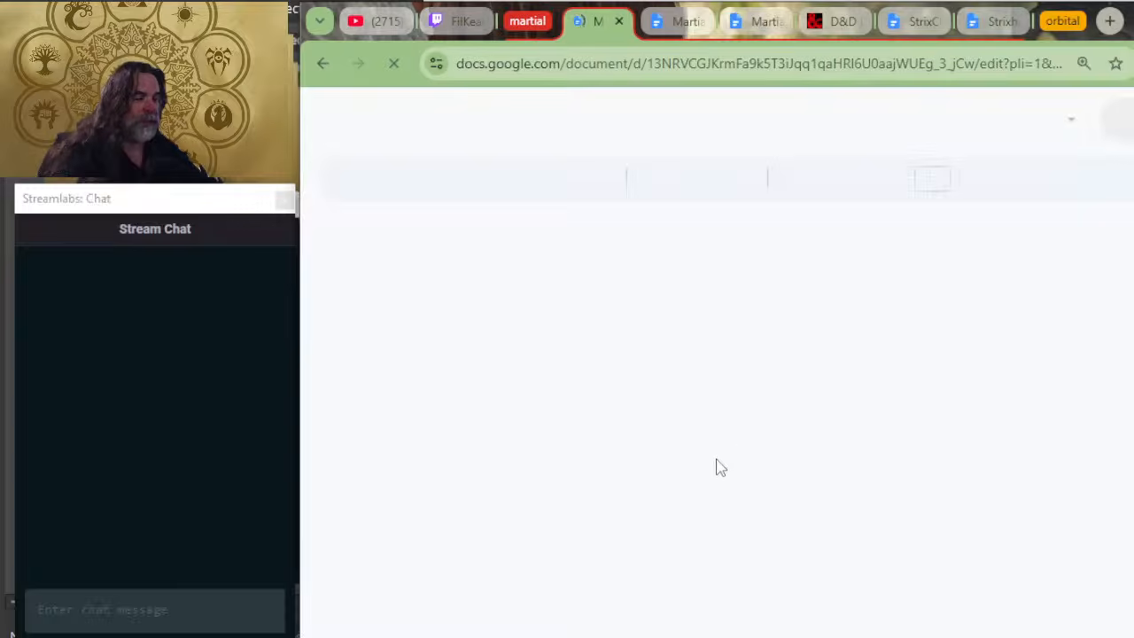
click(663, 21)
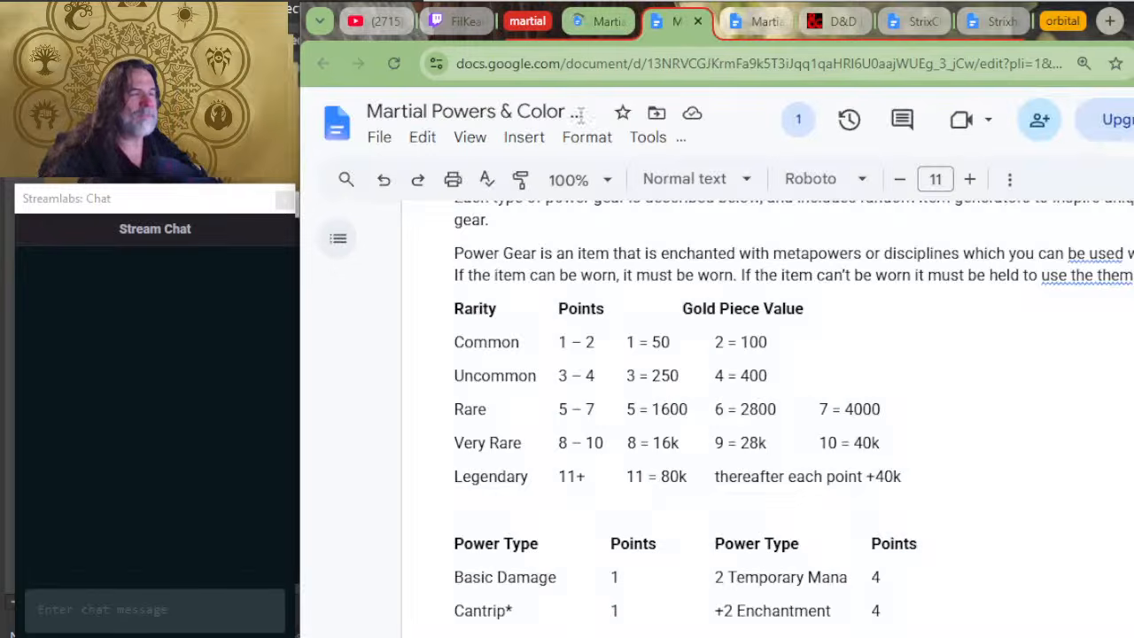
scroll(647, 288, up, 5)
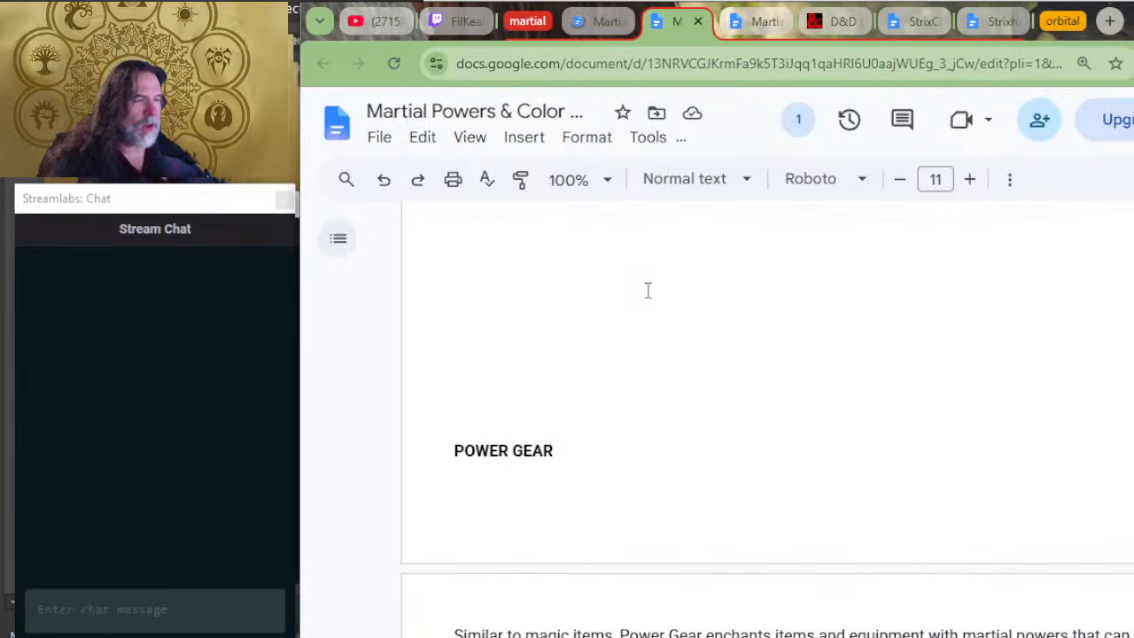
click(653, 388)
key(Return)
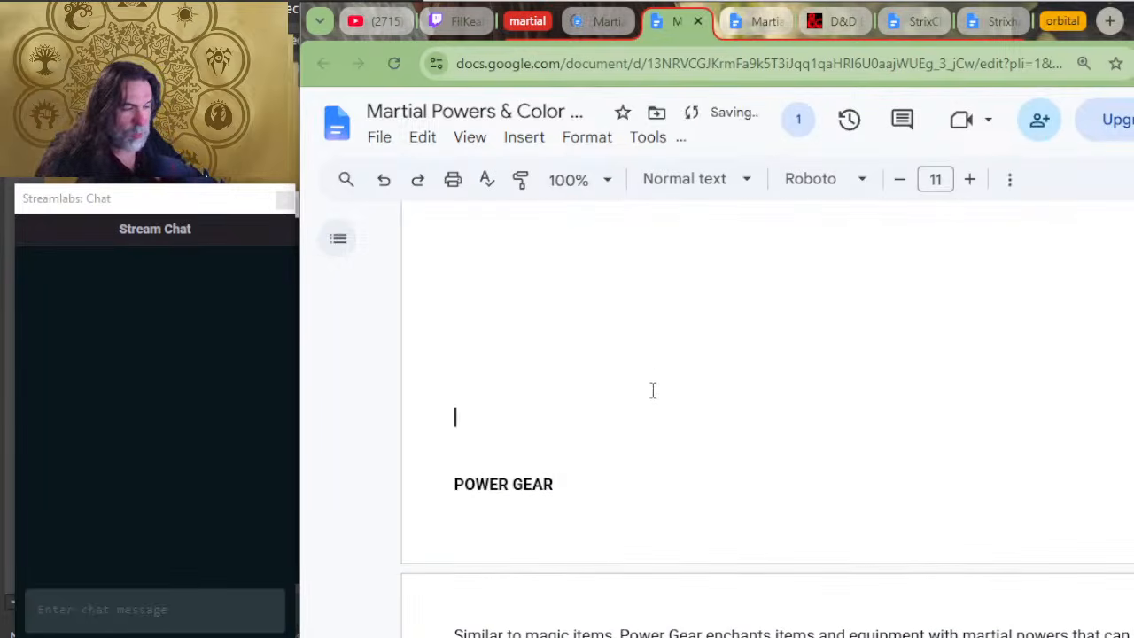
key(Return)
scroll(653, 390, down, 4)
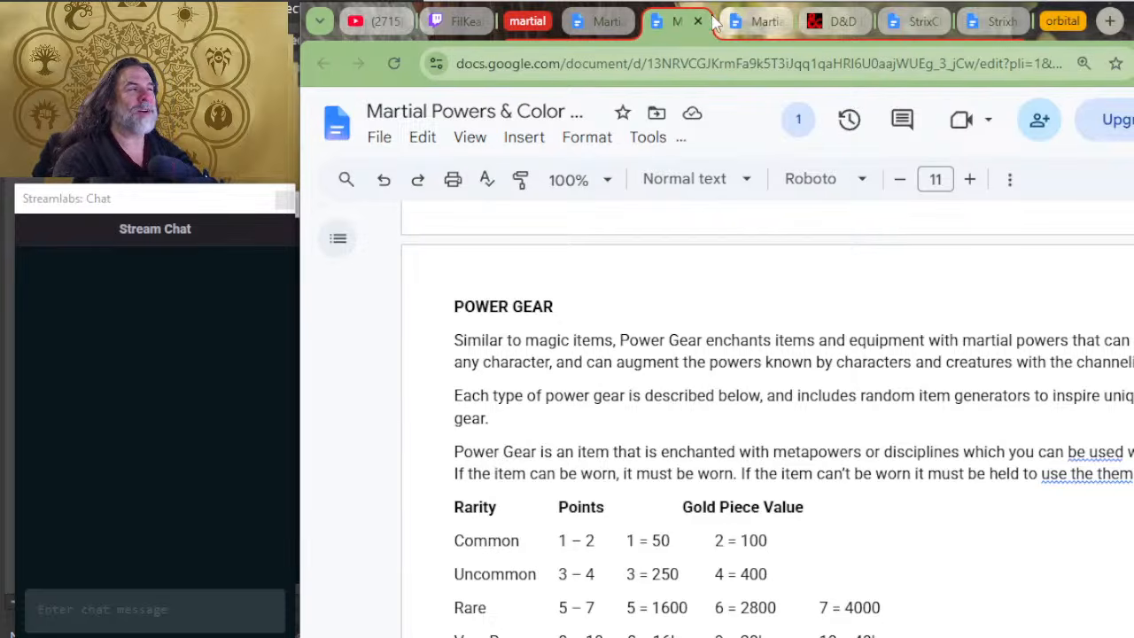
Step: Examine the Martial Power Progression Table in the Open Playtest Content document, from class level 1 through 20
click(590, 27)
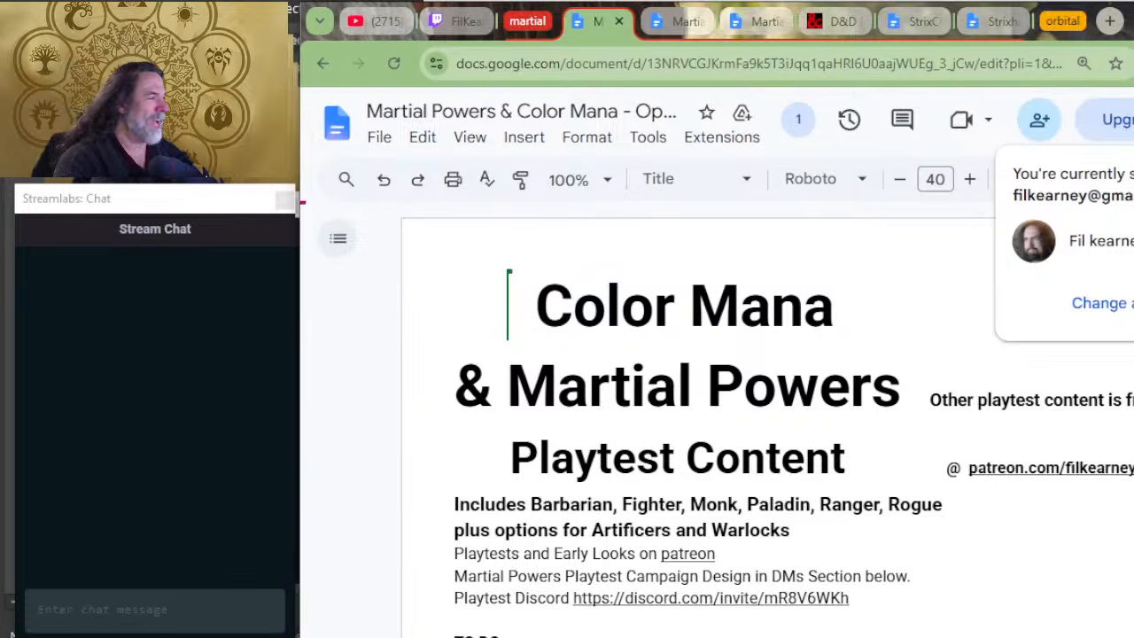
scroll(908, 499, down, 2)
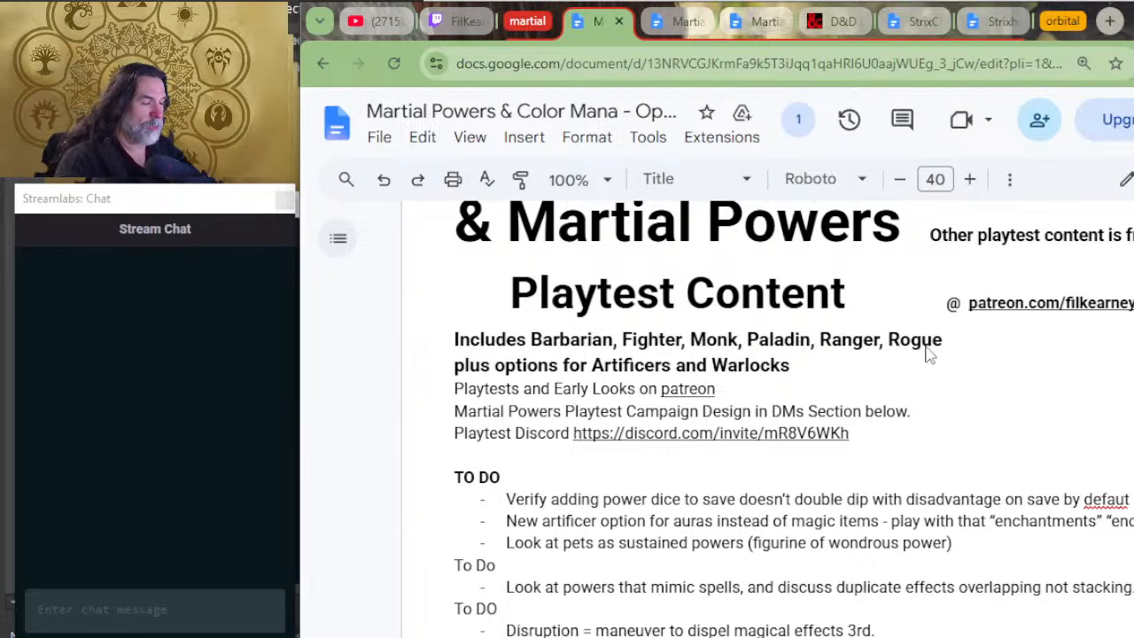
scroll(913, 364, down, 6)
scroll(906, 387, down, 2)
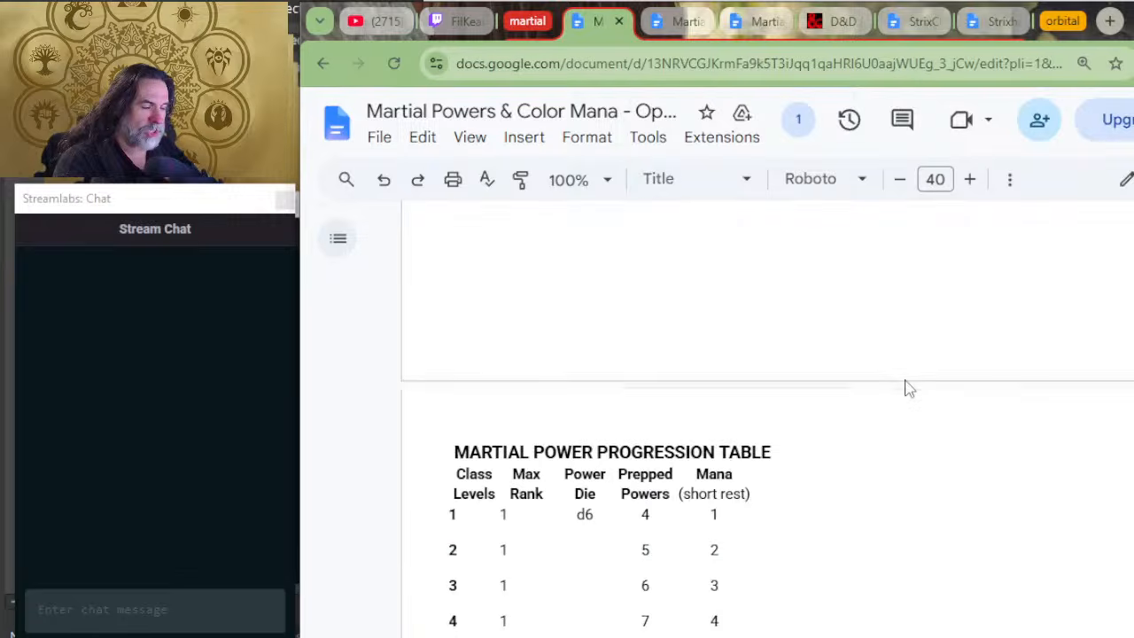
scroll(753, 451, down, 2)
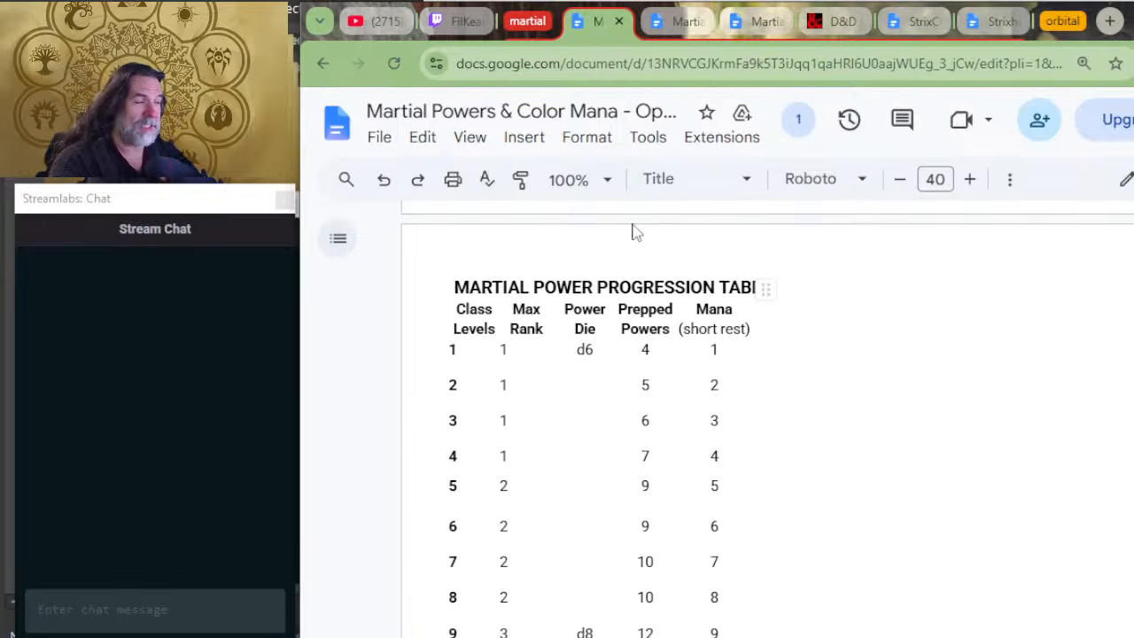
scroll(736, 341, down, 5)
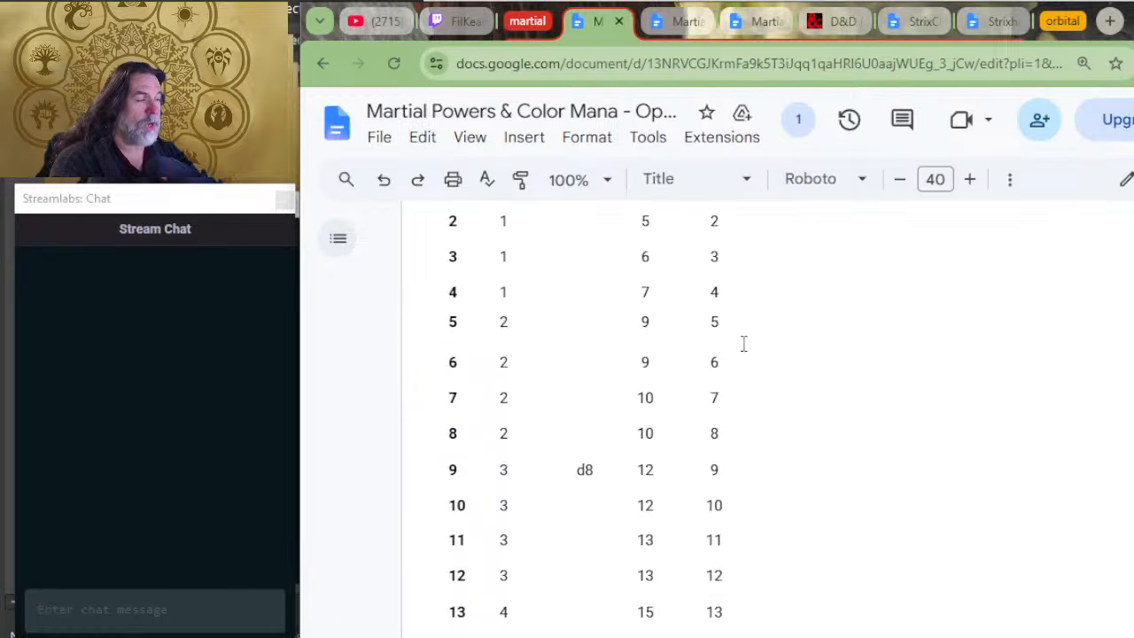
scroll(749, 514, up, 5)
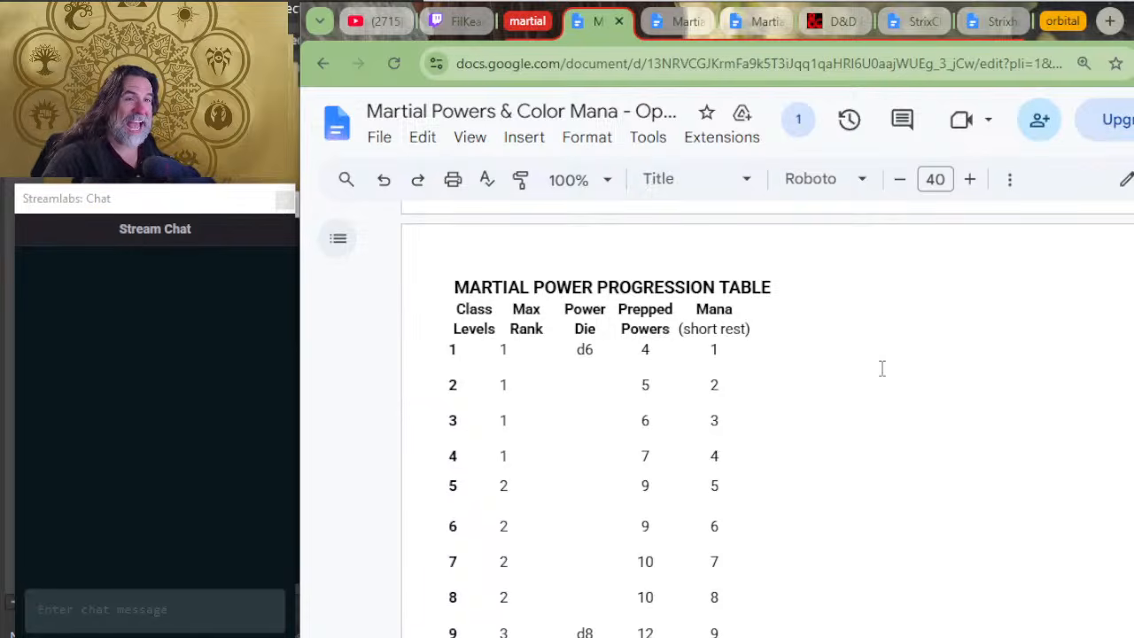
scroll(795, 393, down, 3)
scroll(831, 424, up, 3)
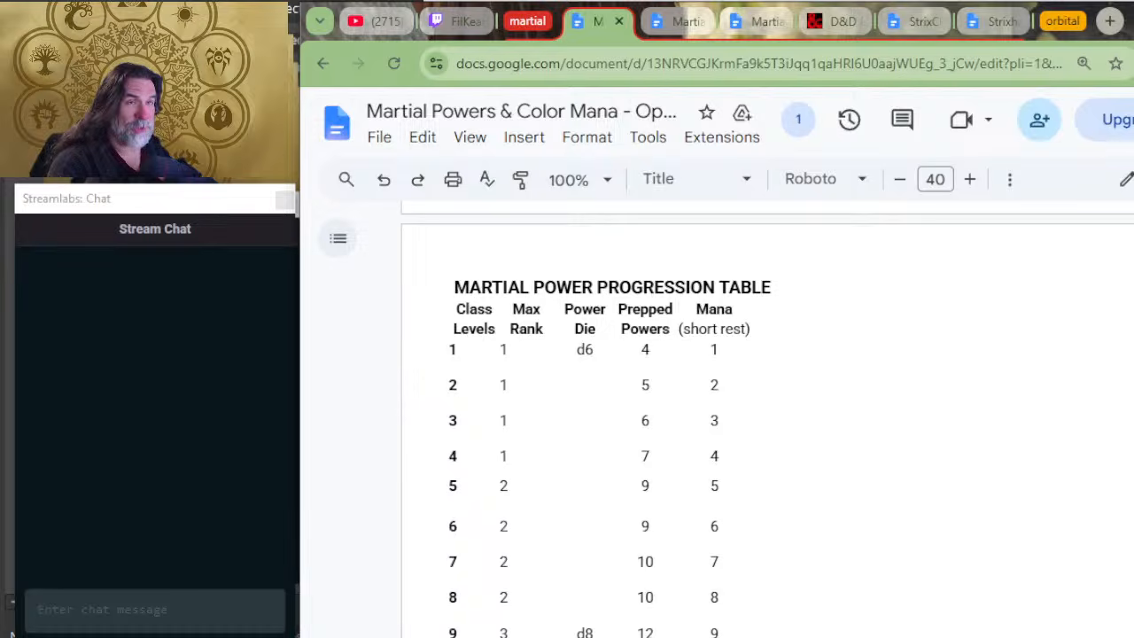
scroll(896, 443, down, 3)
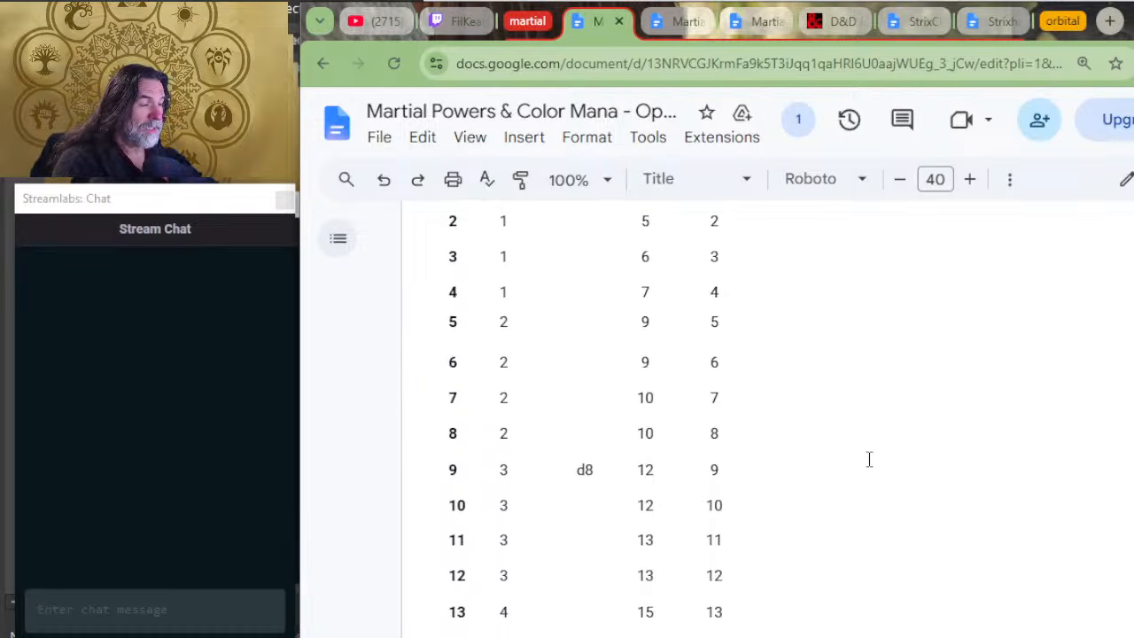
scroll(869, 459, down, 3)
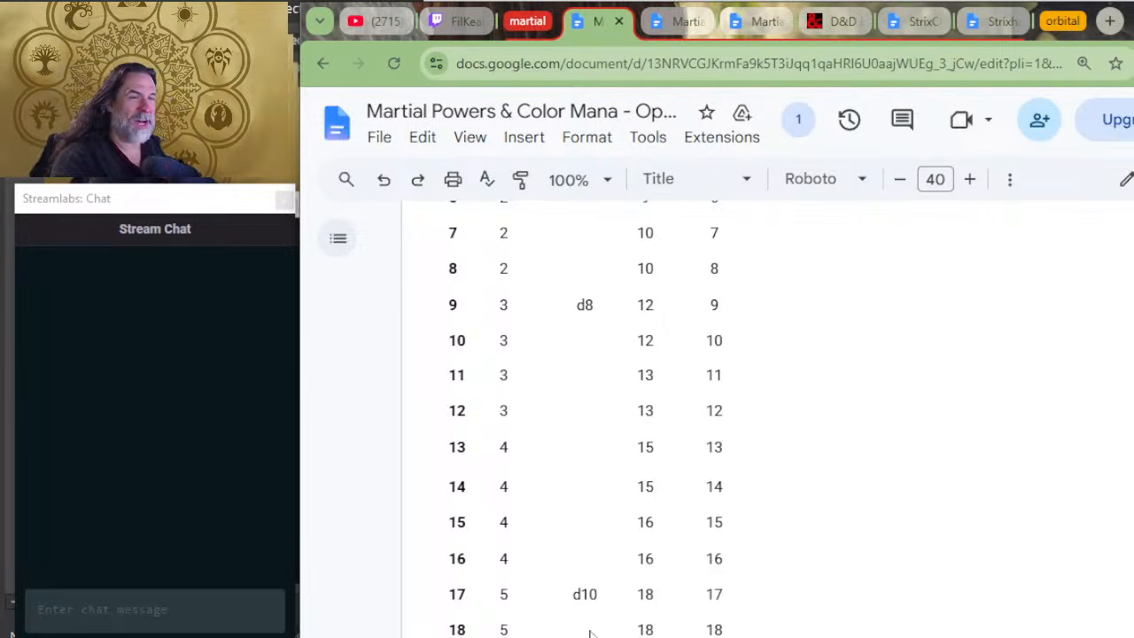
drag(725, 263, 727, 258)
click(777, 308)
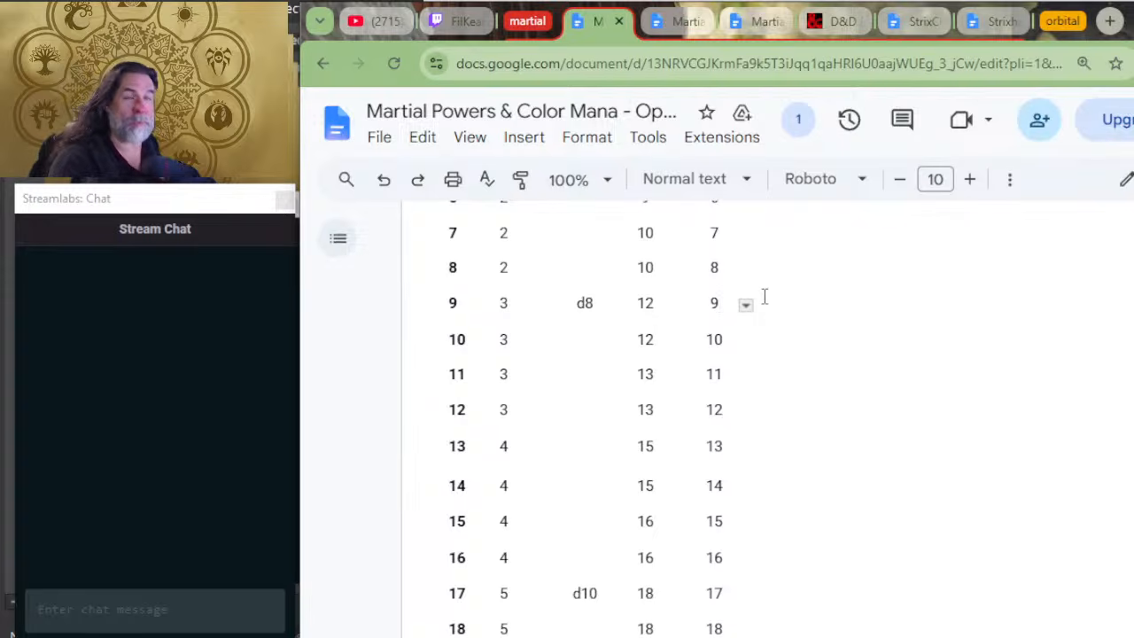
scroll(337, 358, down, 9)
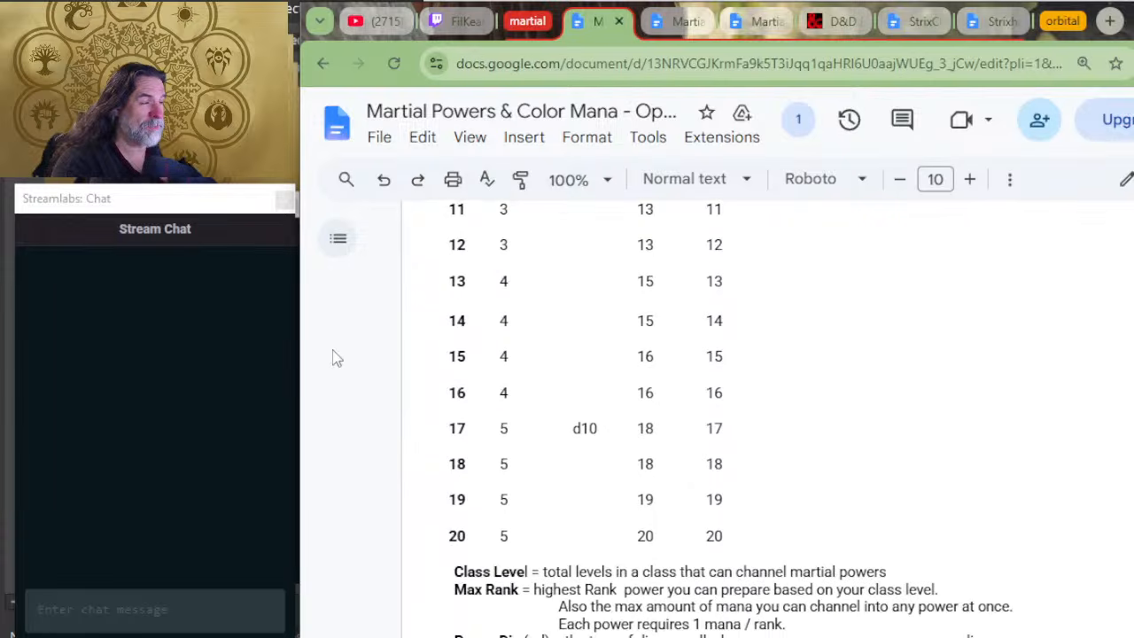
Step: Read through the rules sections on power types, Temporary Mana and Forced Movement, plus the Exploits and Maneuvers lists
scroll(550, 353, down, 15)
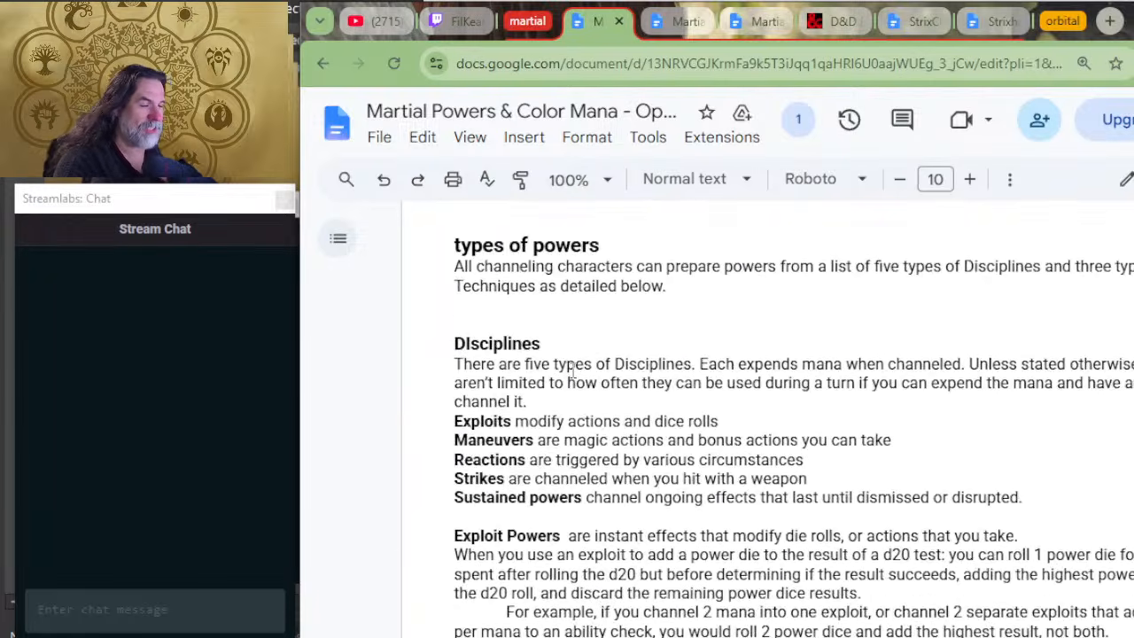
scroll(645, 441, down, 20)
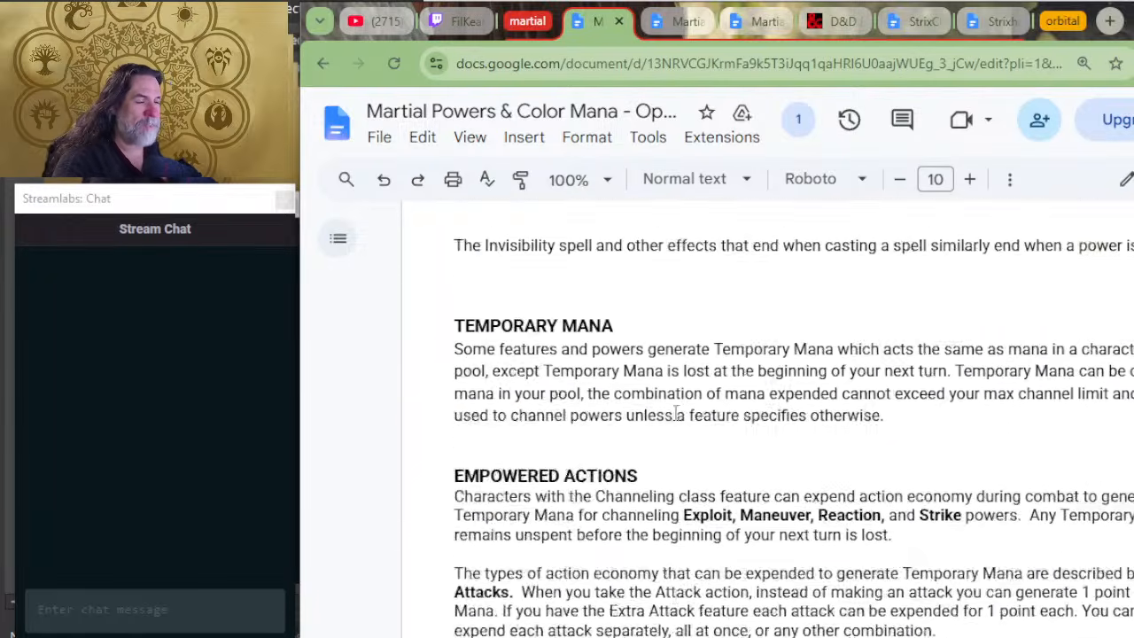
scroll(676, 414, down, 20)
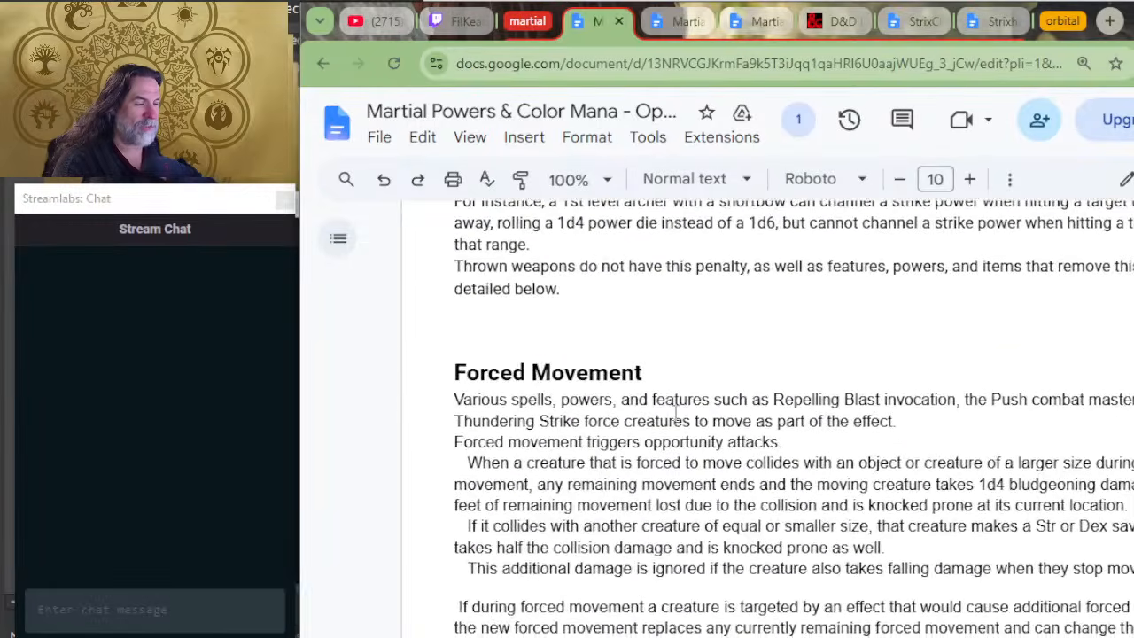
scroll(723, 461, down, 15)
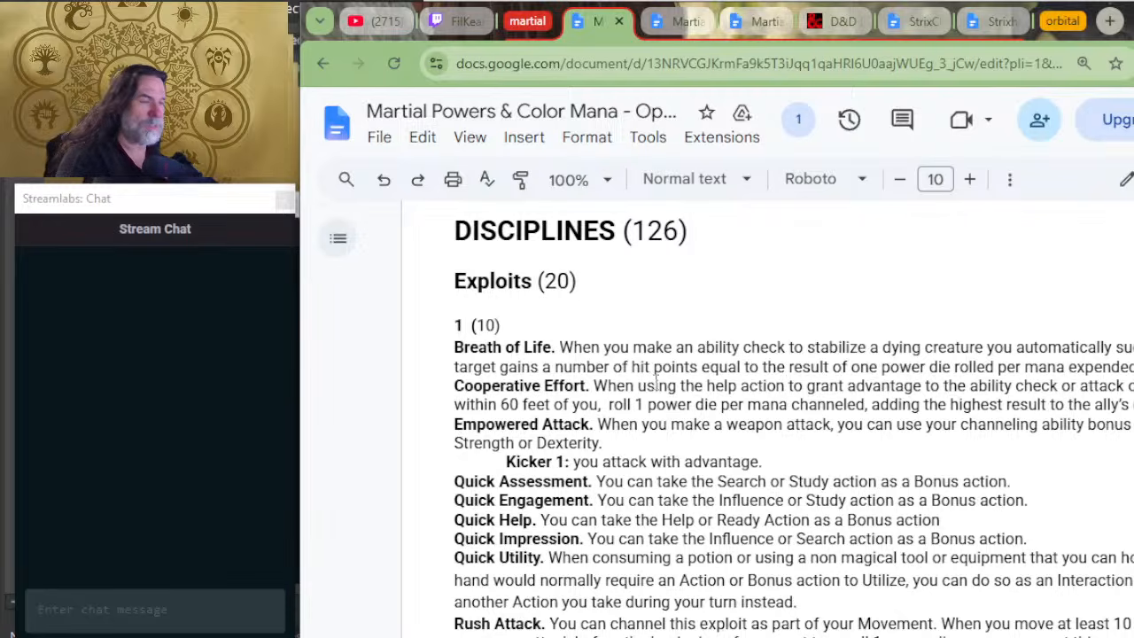
scroll(658, 399, down, 15)
scroll(659, 406, down, 4)
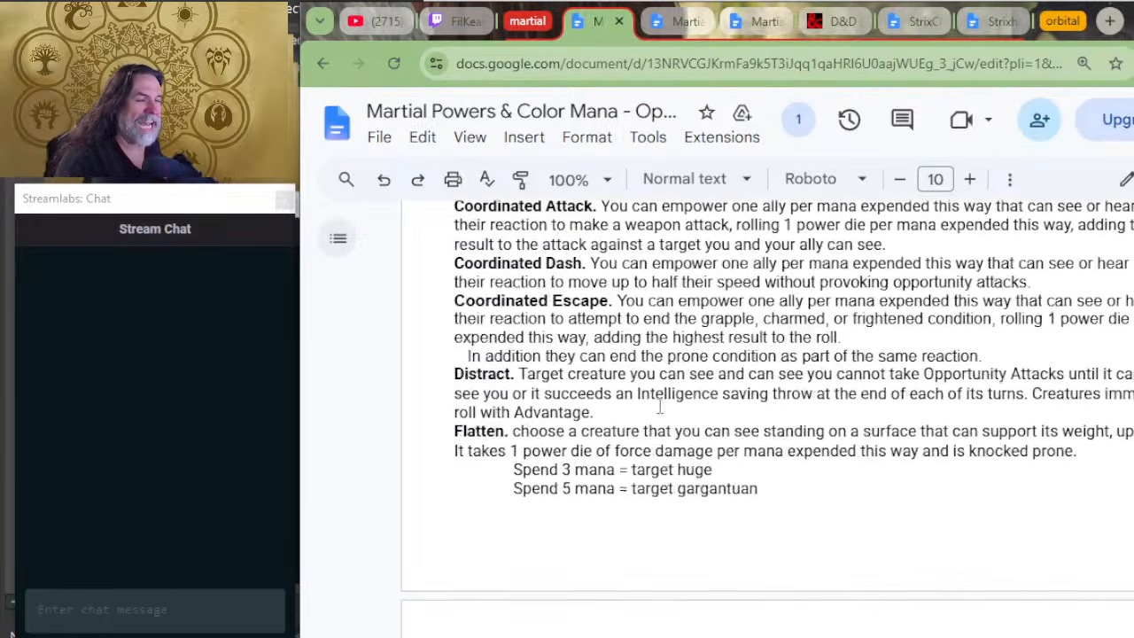
scroll(659, 406, up, 4)
scroll(638, 415, down, 2)
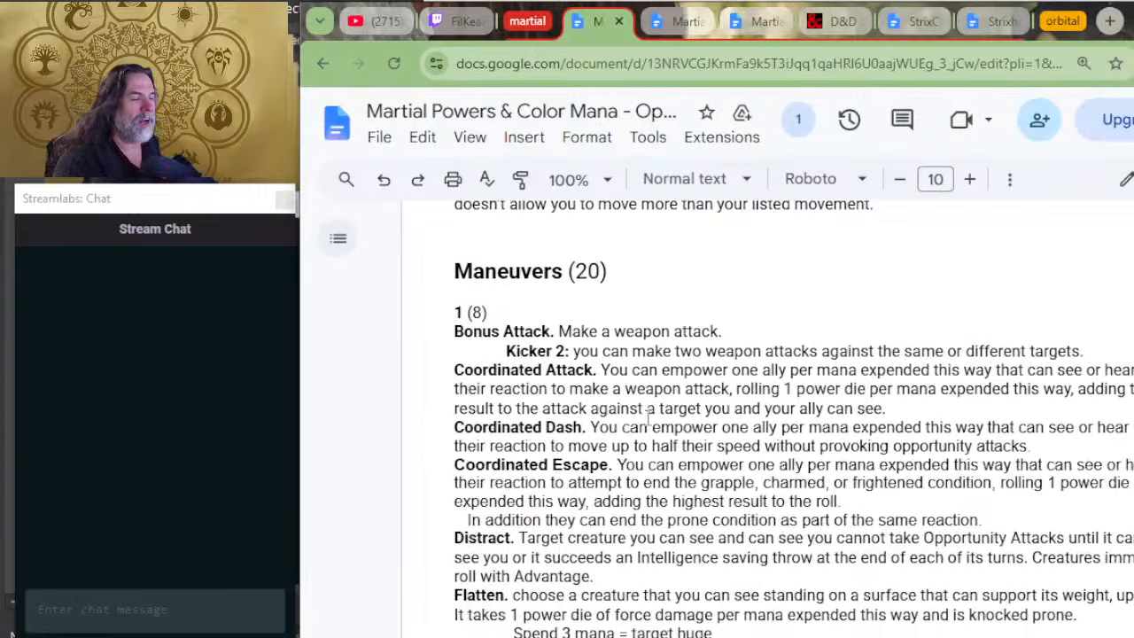
scroll(553, 235, down, 7)
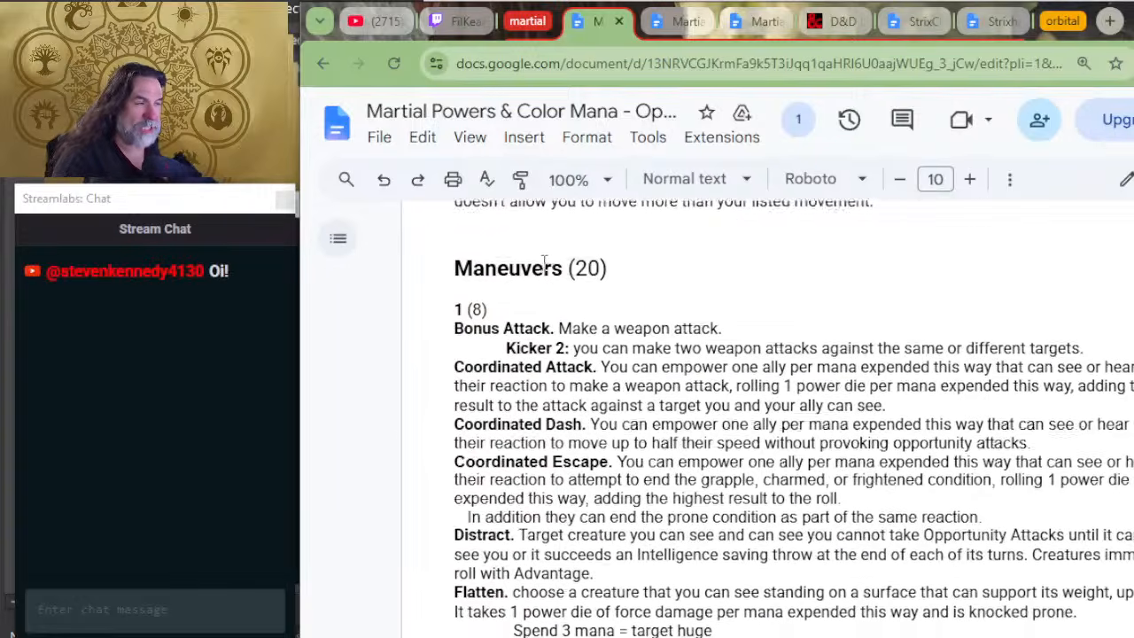
scroll(627, 410, down, 1)
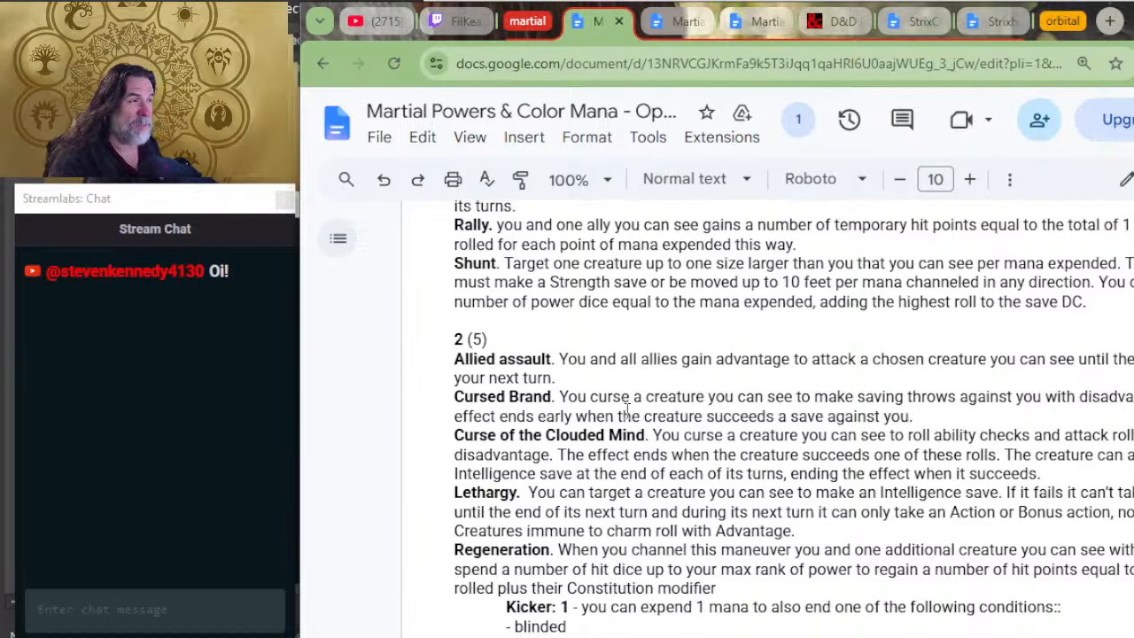
Step: Switch to the Streamlabs chat window to check the stream chat, and return to the playtest document
click(260, 335)
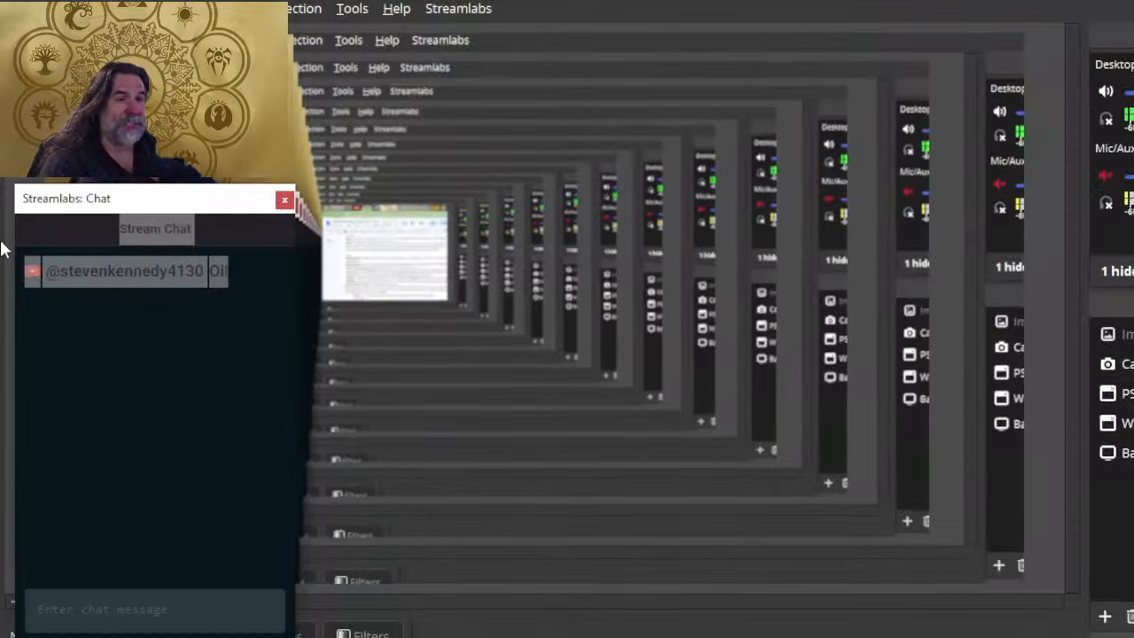
click(109, 333)
key(alt+Tab)
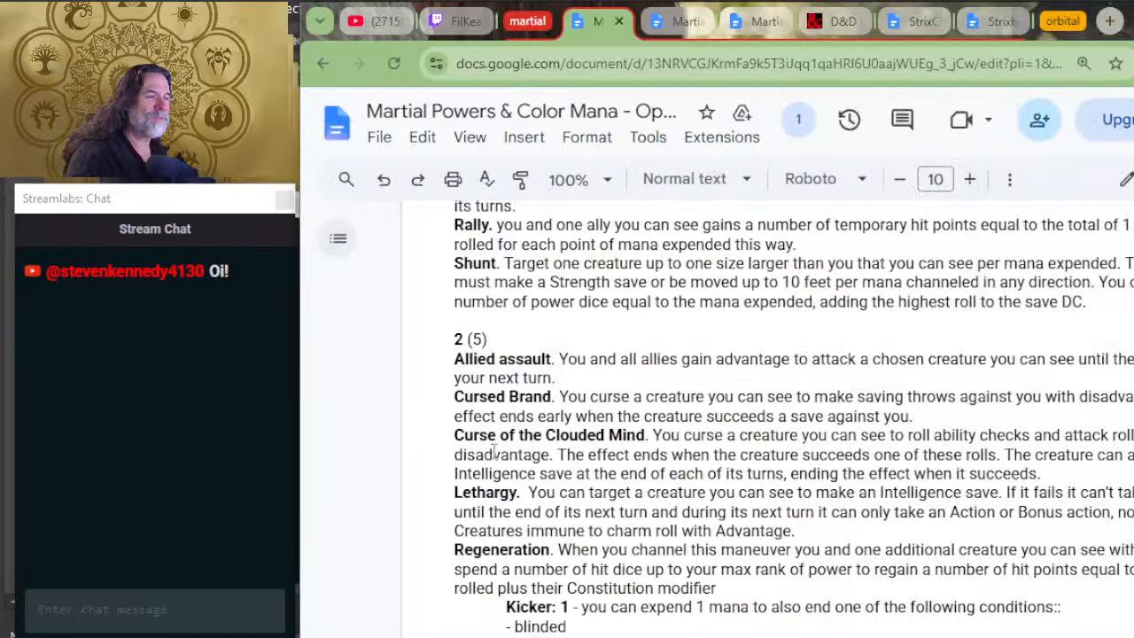
Step: Look through the remaining Maneuvers and the Reactions and Strikes lists, down to the start of the Sustained powers
scroll(496, 452, down, 10)
scroll(516, 449, down, 6)
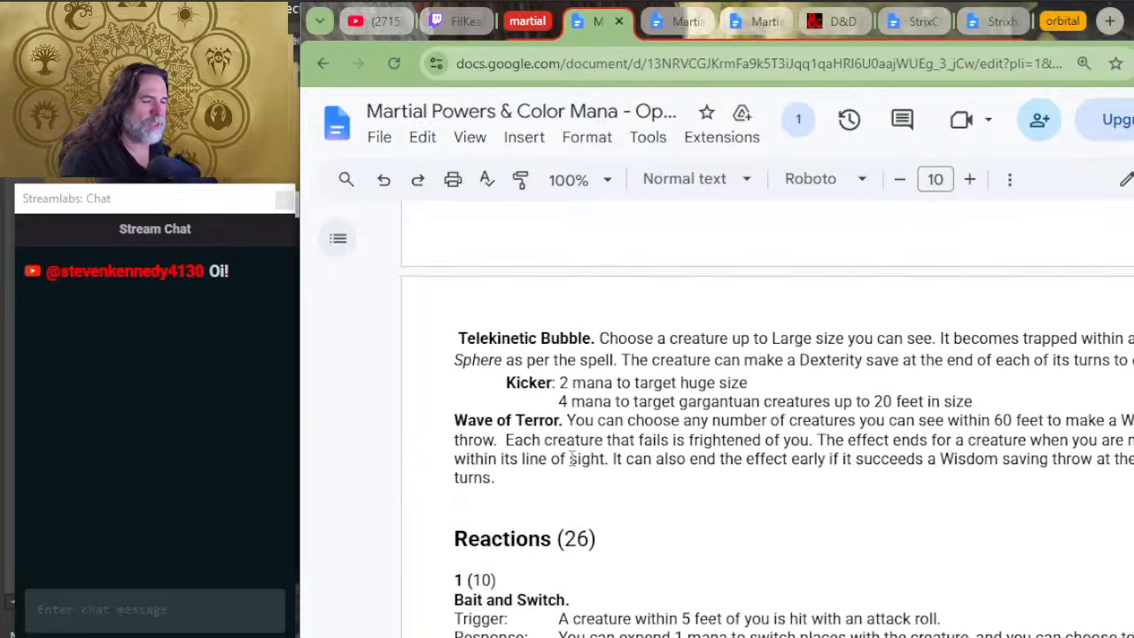
scroll(601, 423, up, 2)
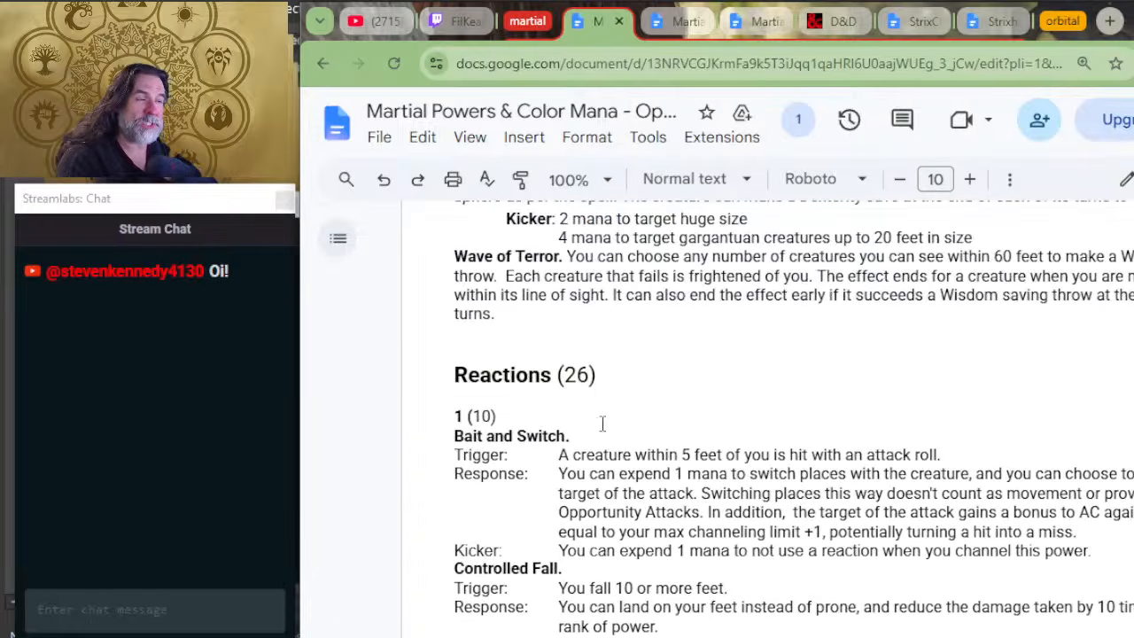
scroll(612, 421, up, 2)
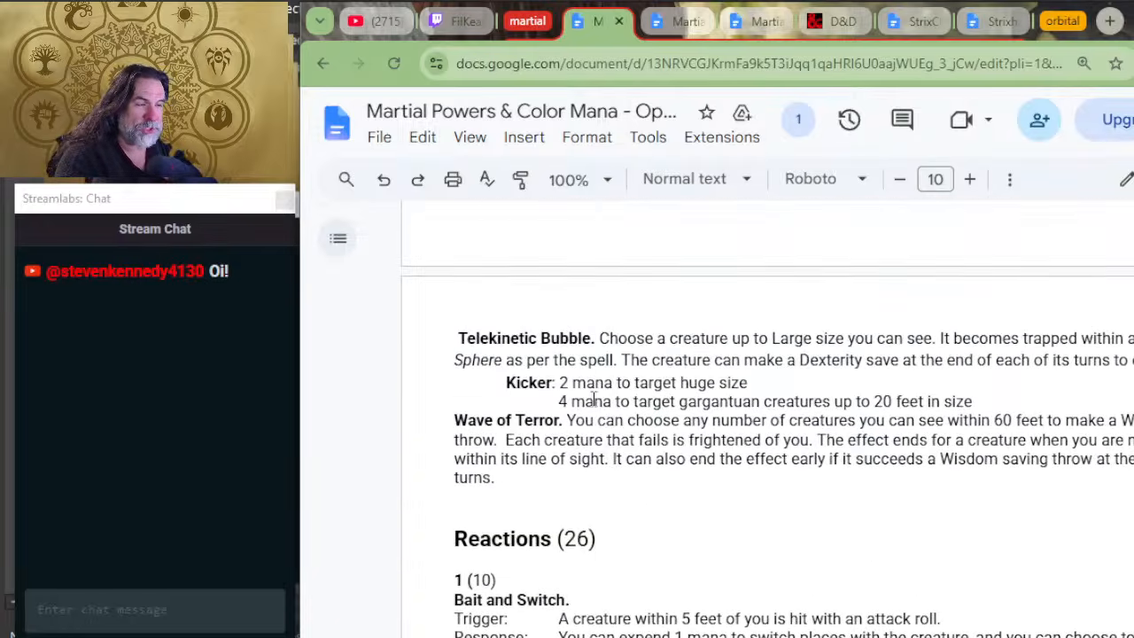
scroll(596, 403, down, 2)
scroll(653, 371, down, 15)
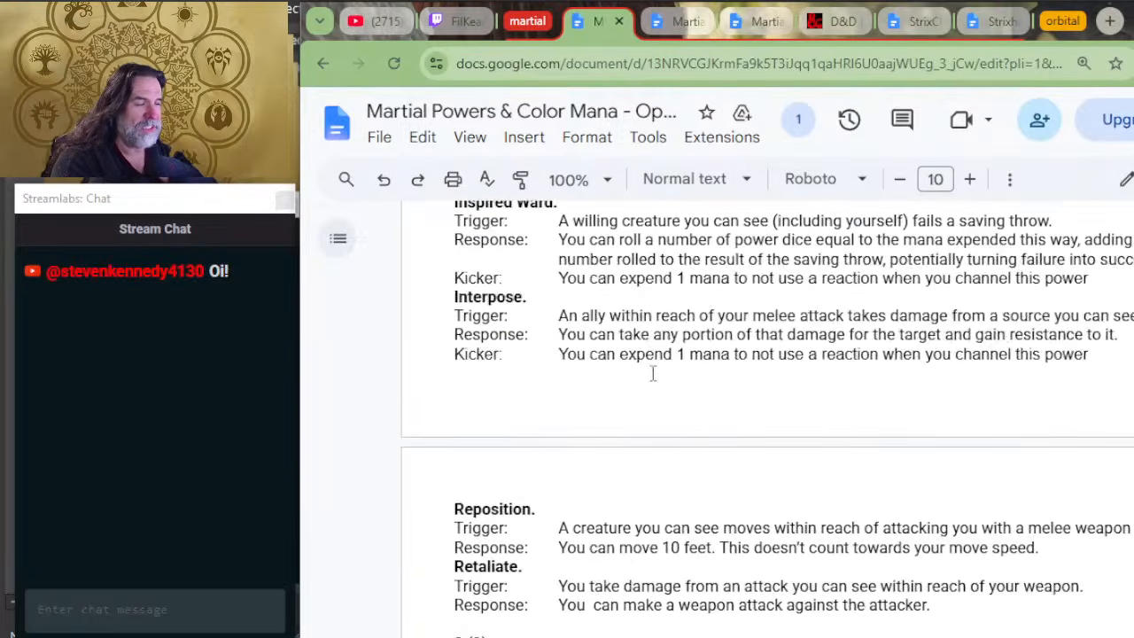
scroll(653, 373, down, 20)
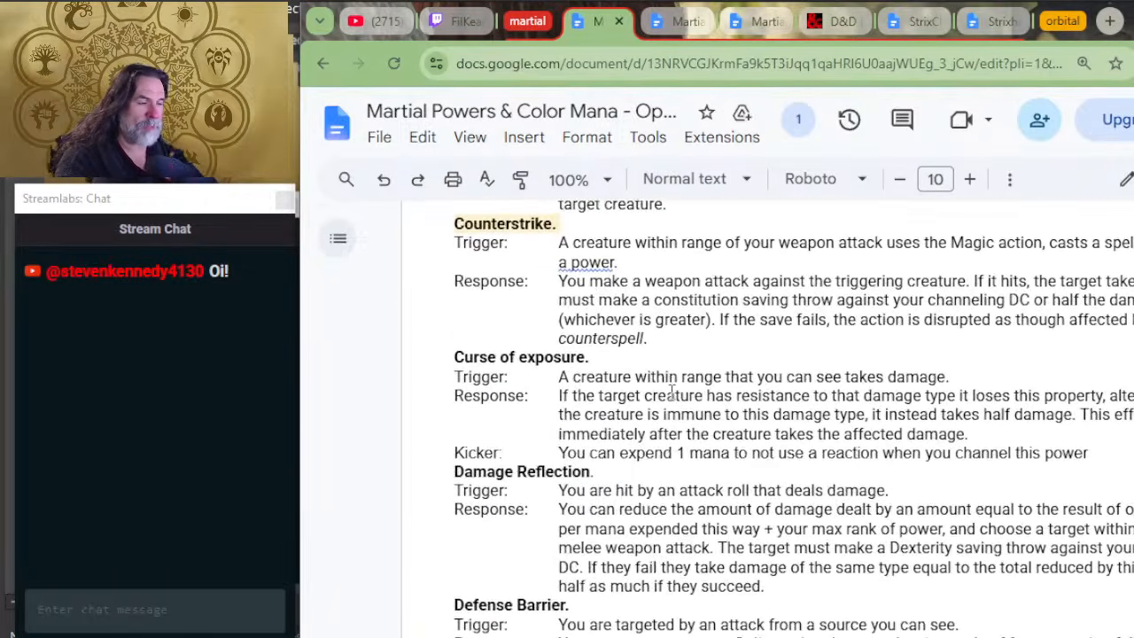
scroll(703, 376, down, 12)
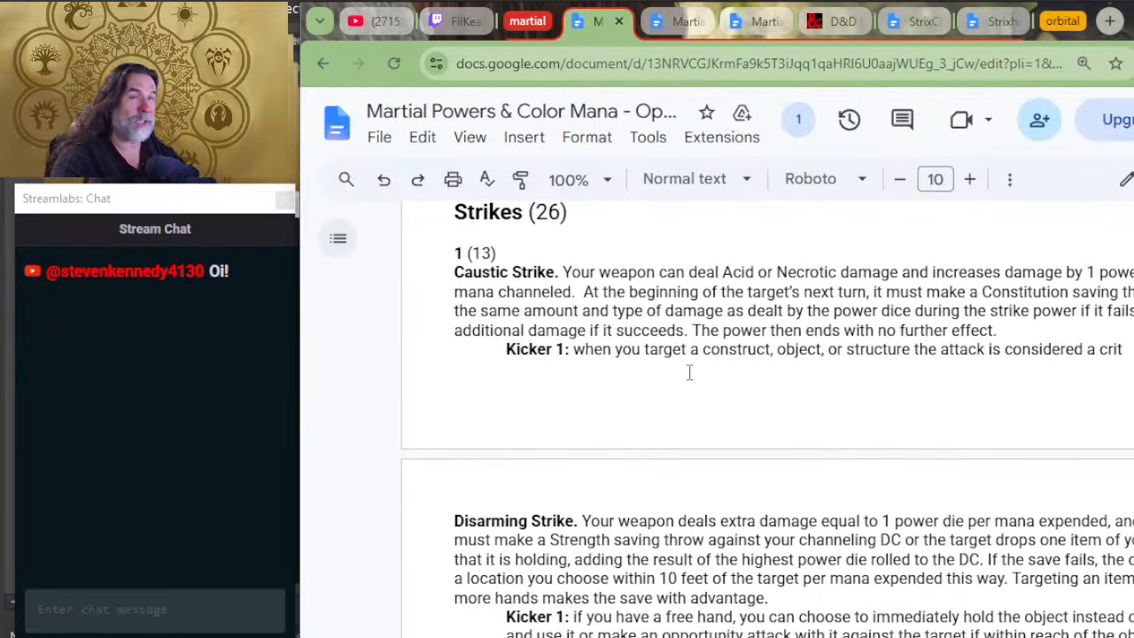
scroll(691, 386, down, 20)
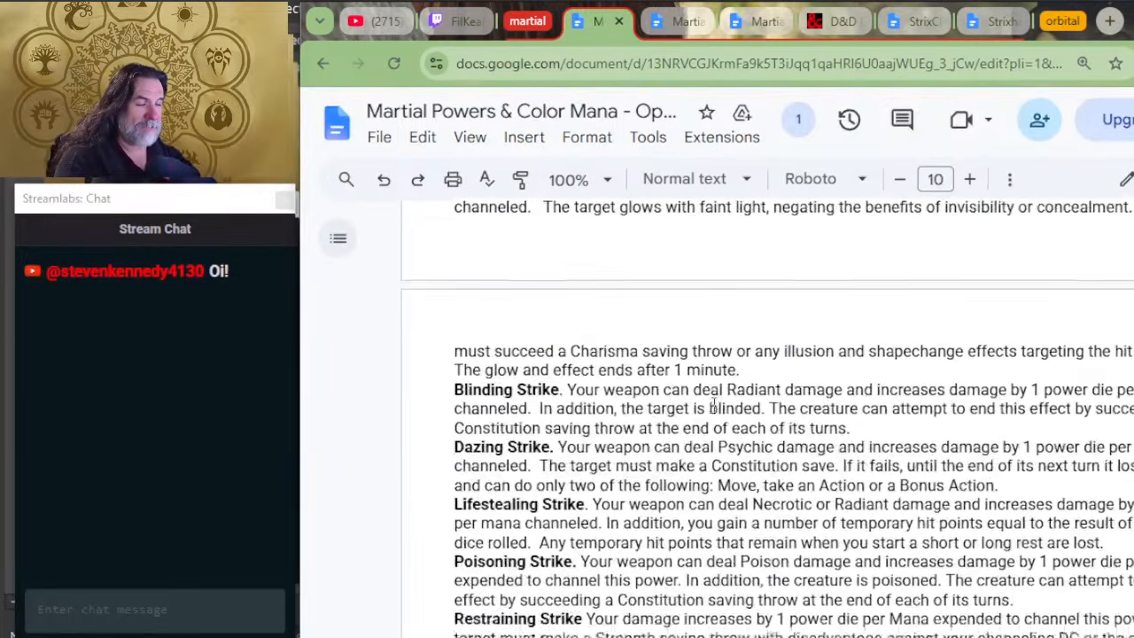
scroll(714, 405, down, 8)
scroll(714, 405, up, 2)
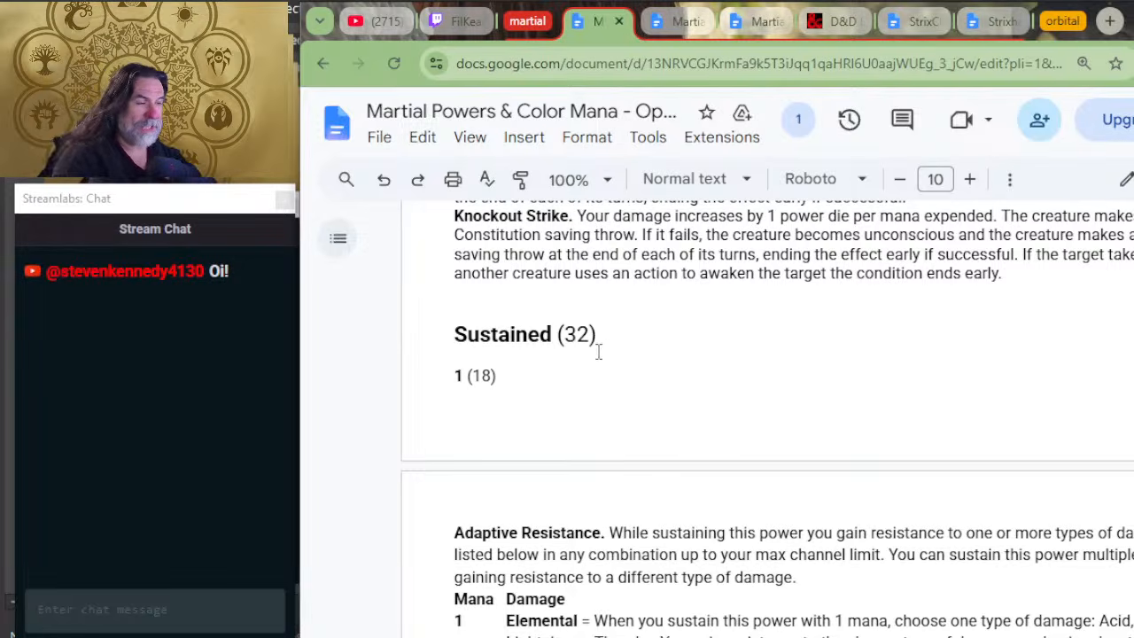
scroll(597, 350, down, 2)
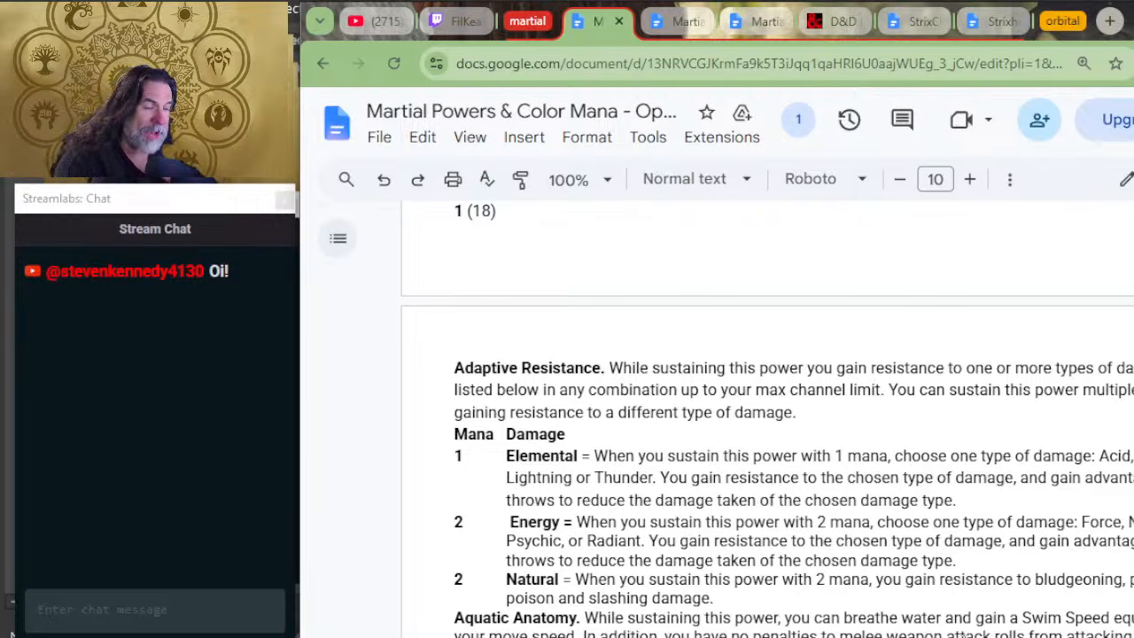
Step: Examine the Adaptive Resistance sustained power and its Elemental, Energy and Natural mana options, plus the Sustained powers that follow it
scroll(1021, 622, down, 2)
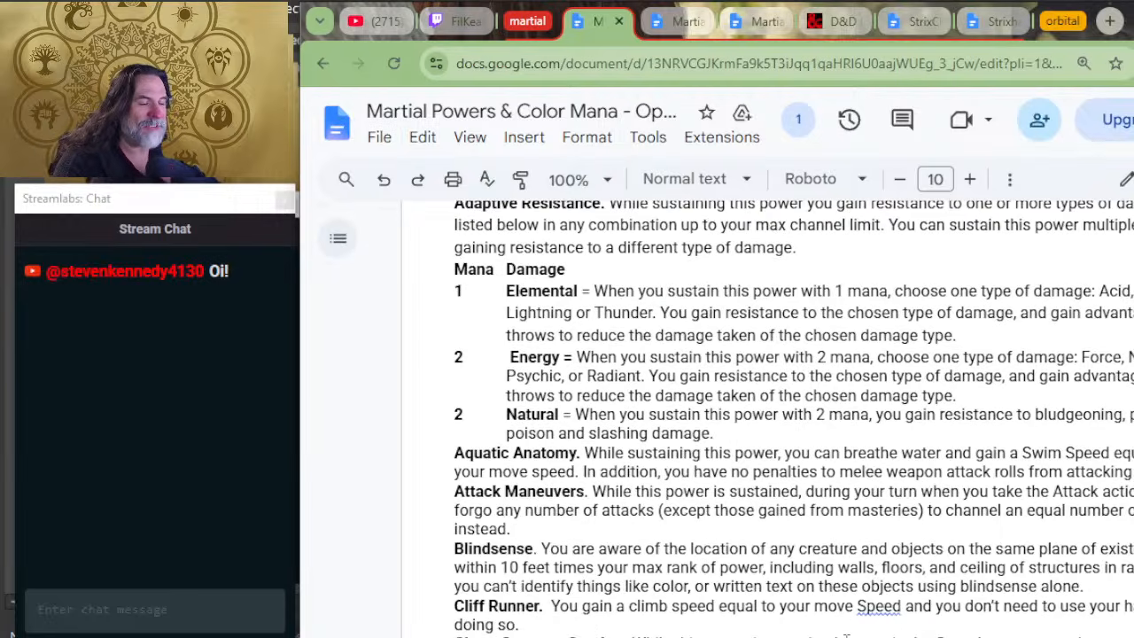
scroll(506, 394, up, 4)
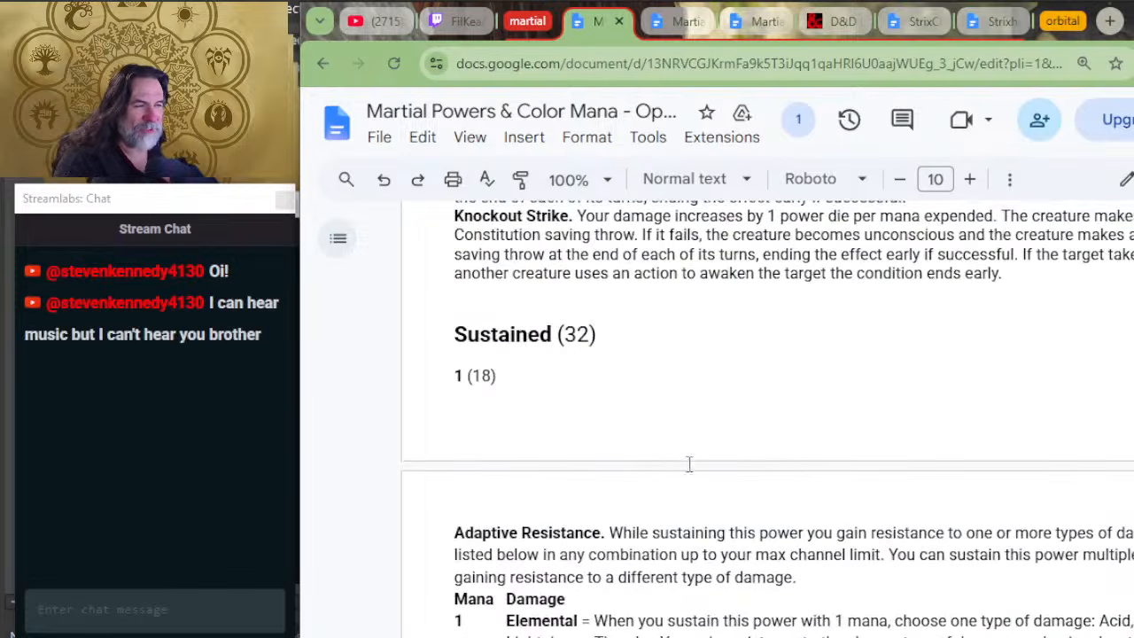
scroll(531, 392, down, 4)
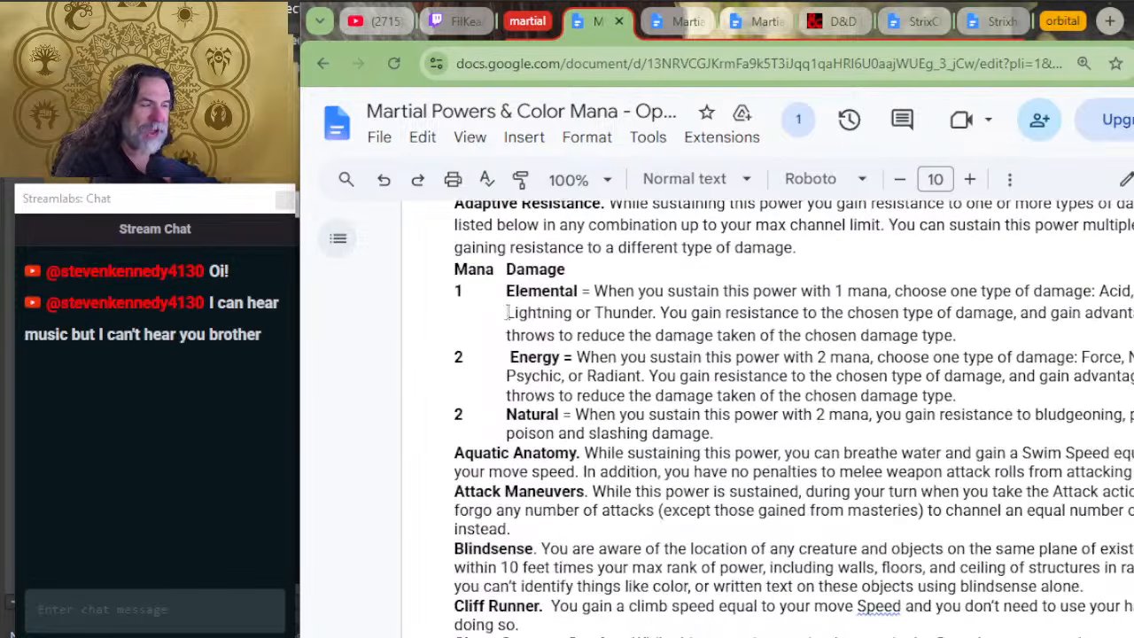
scroll(513, 316, up, 2)
scroll(513, 316, up, 1)
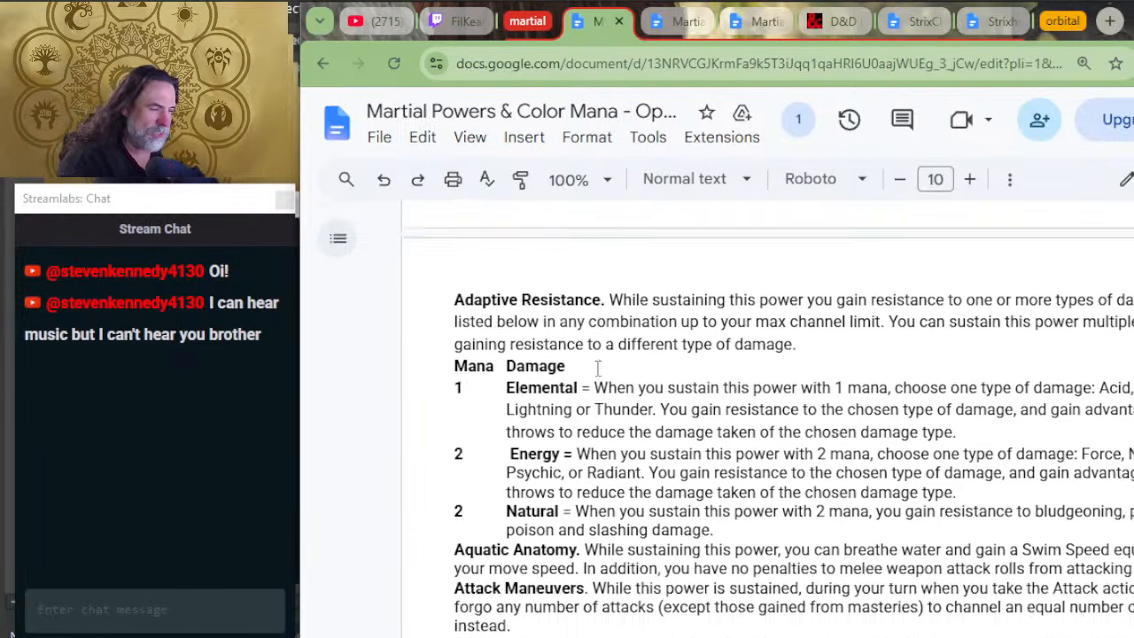
scroll(593, 347, down, 2)
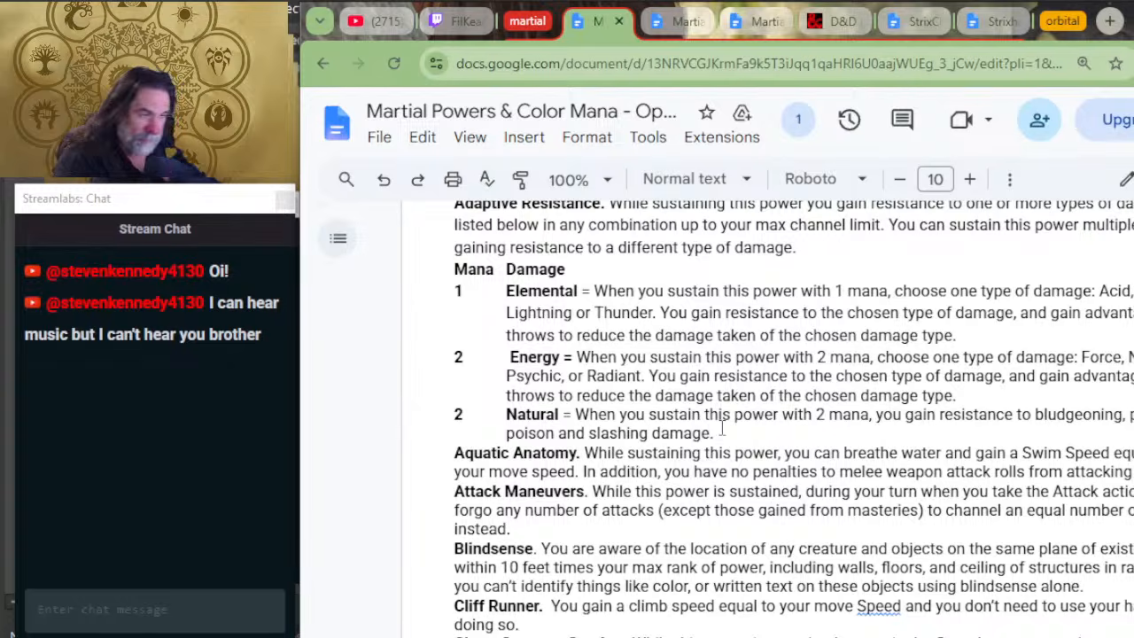
double_click(461, 358)
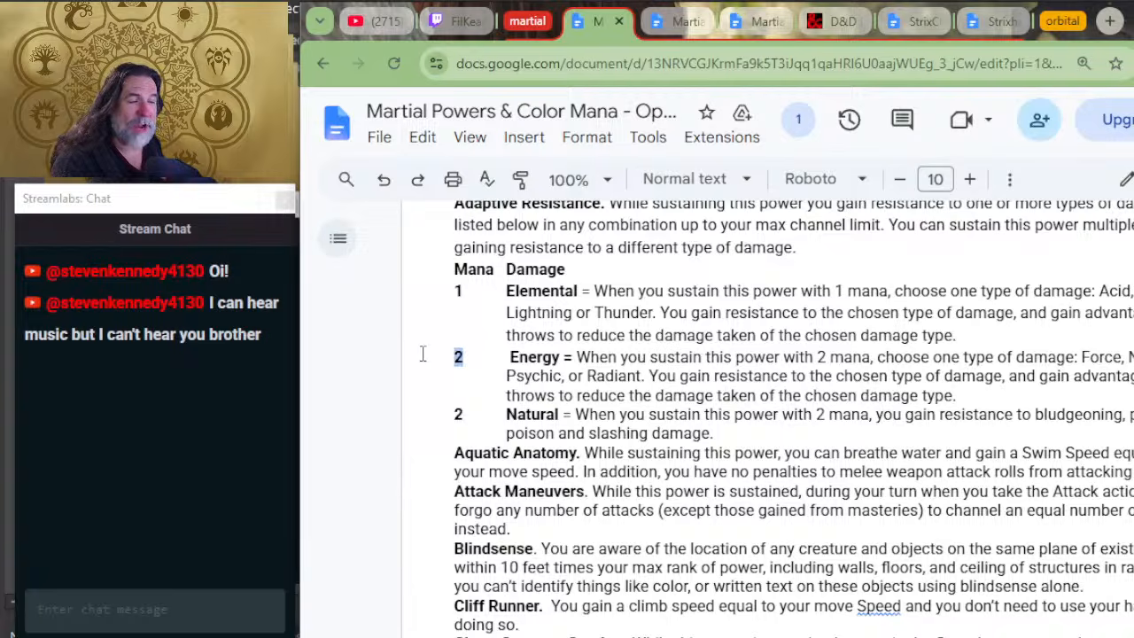
click(468, 360)
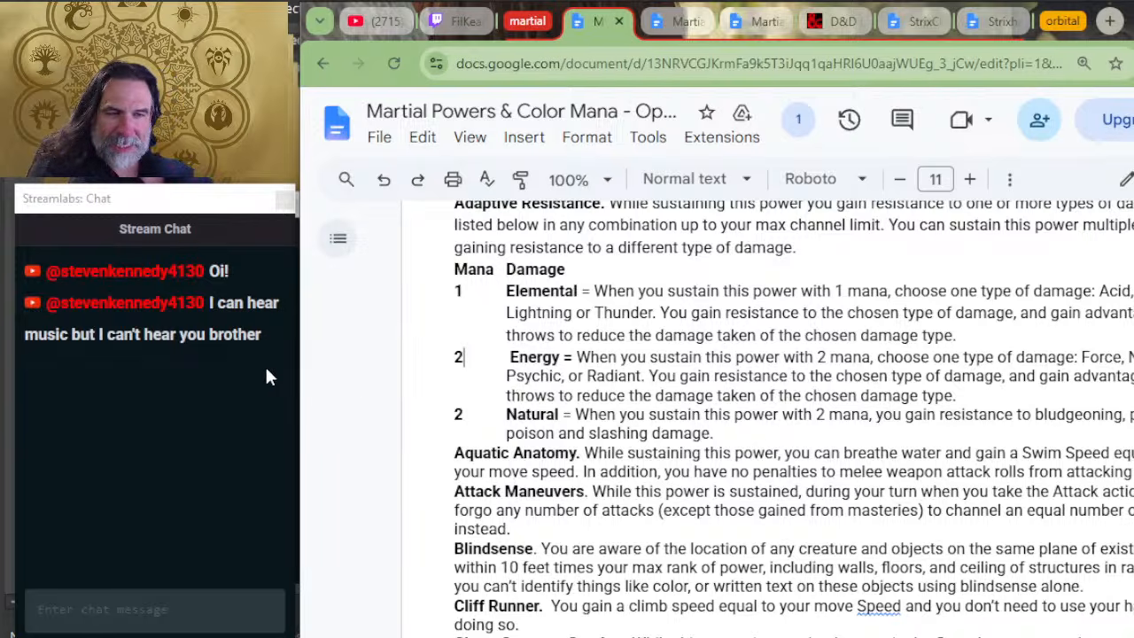
Step: Switch to the streaming software, unmute the Mic/Aux audio source, and return to the playtest document
key(alt+Tab)
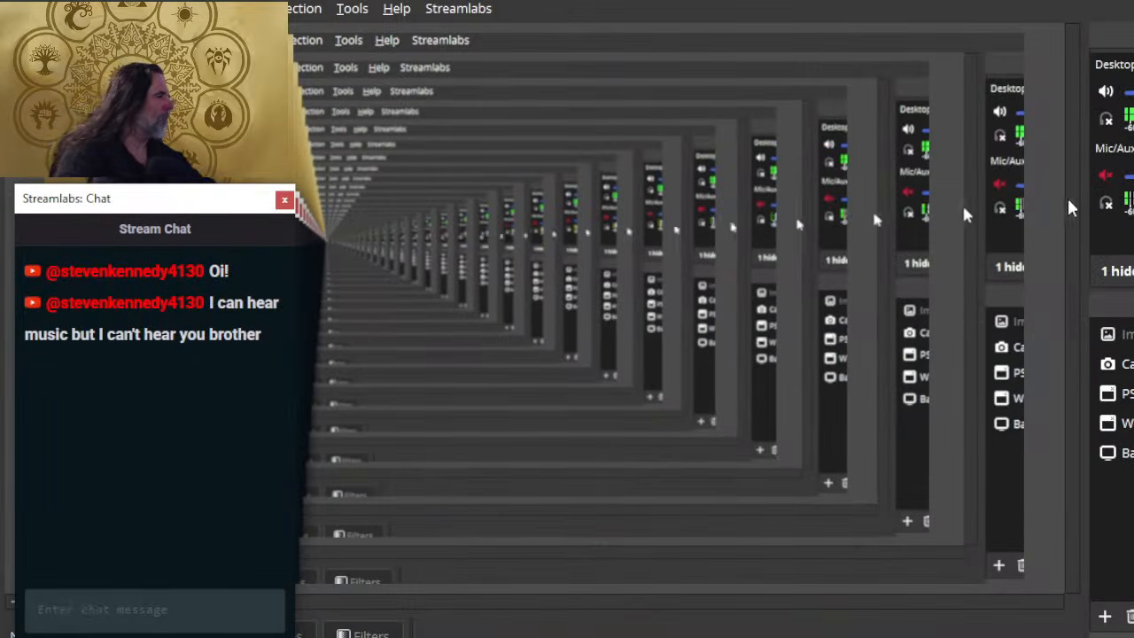
click(1106, 174)
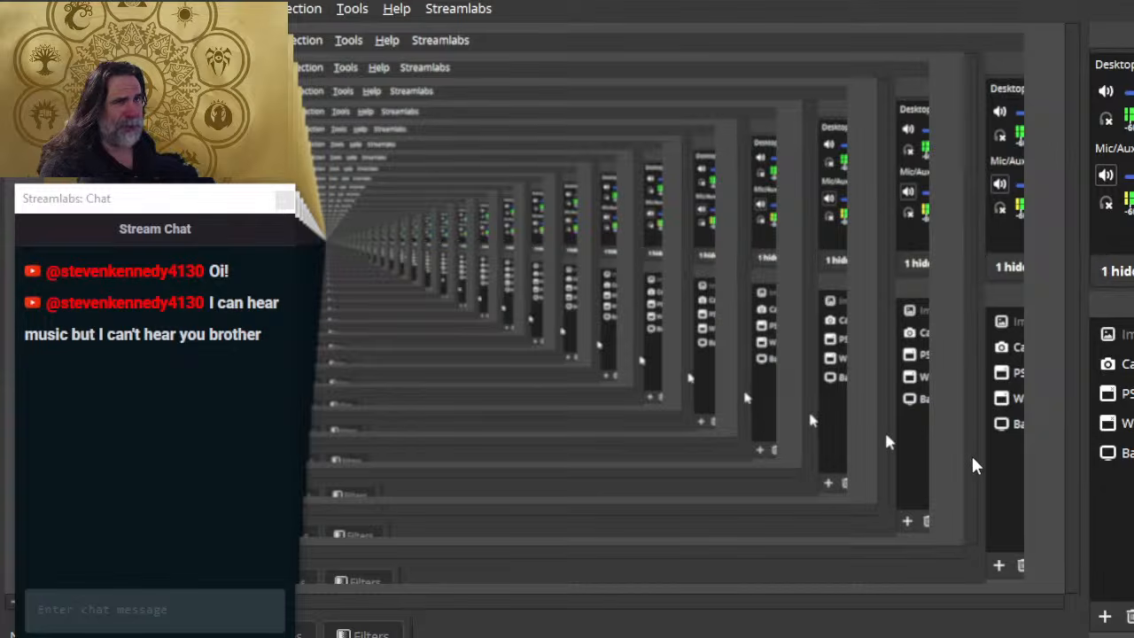
key(alt+Tab)
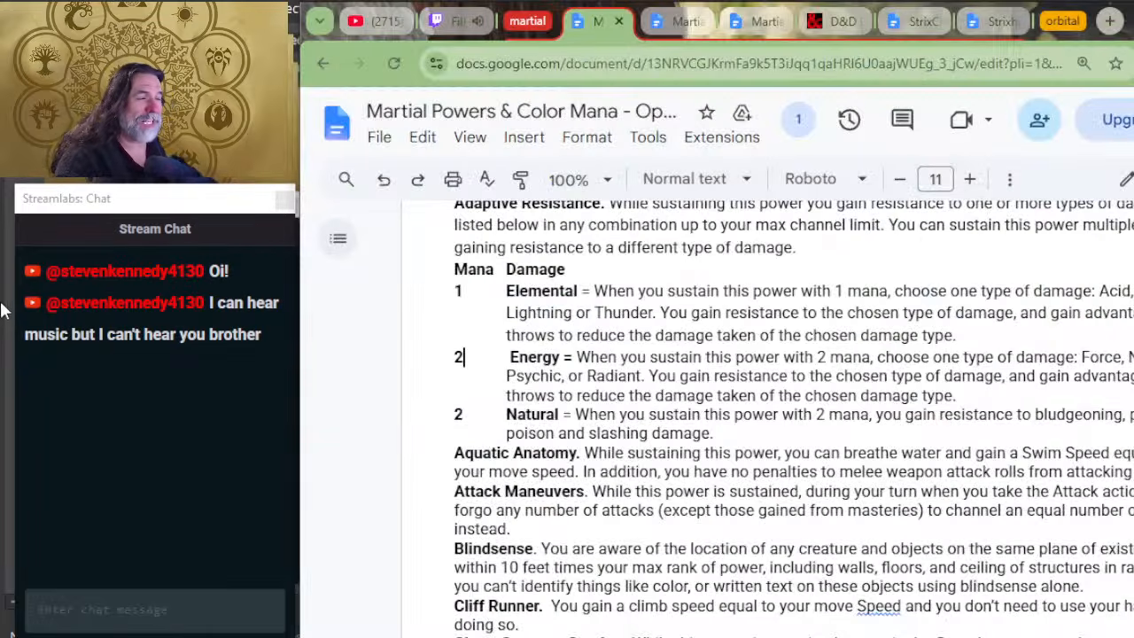
Step: Skim back through the Strikes, Reactions, Maneuvers and power rules to the playtest document's To Do list and title
scroll(917, 352, up, 2)
scroll(753, 499, up, 10)
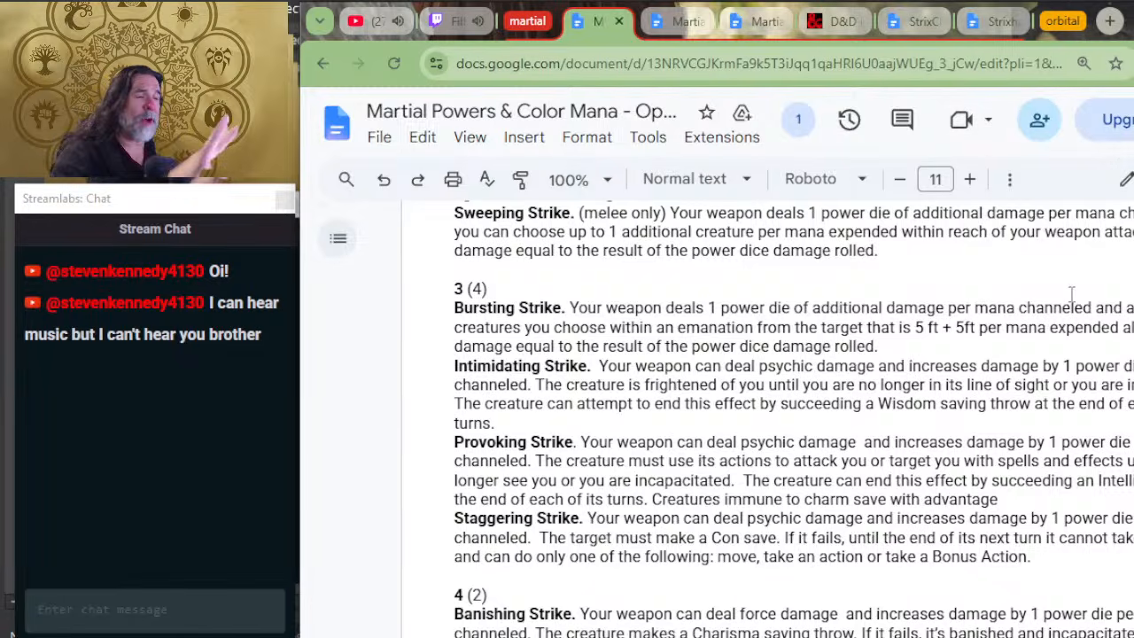
scroll(1072, 295, up, 20)
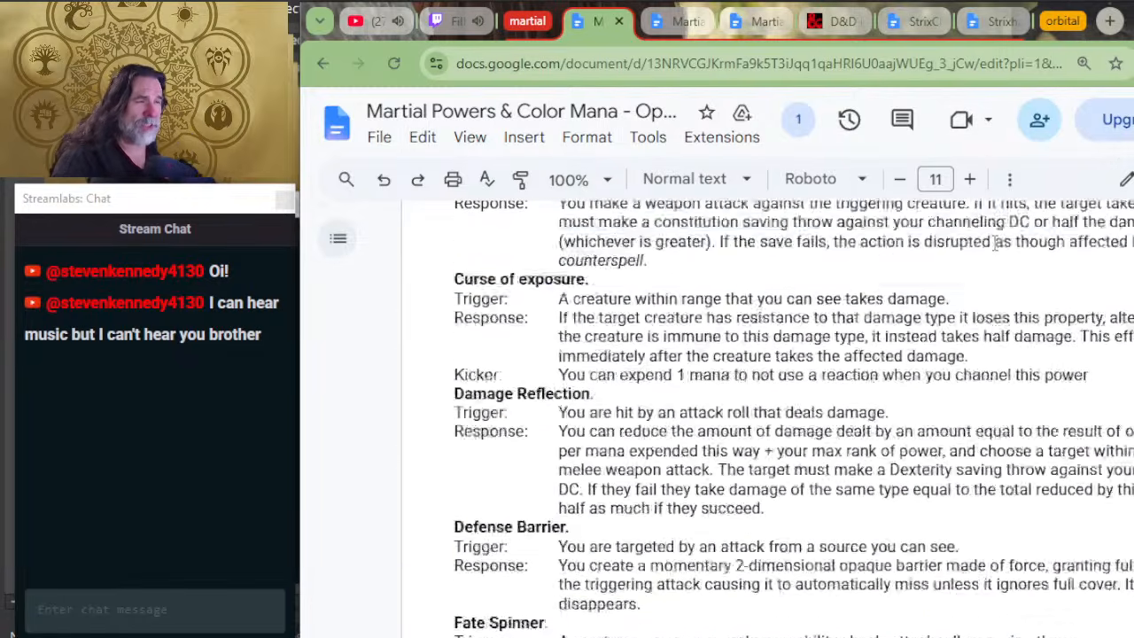
scroll(995, 244, up, 20)
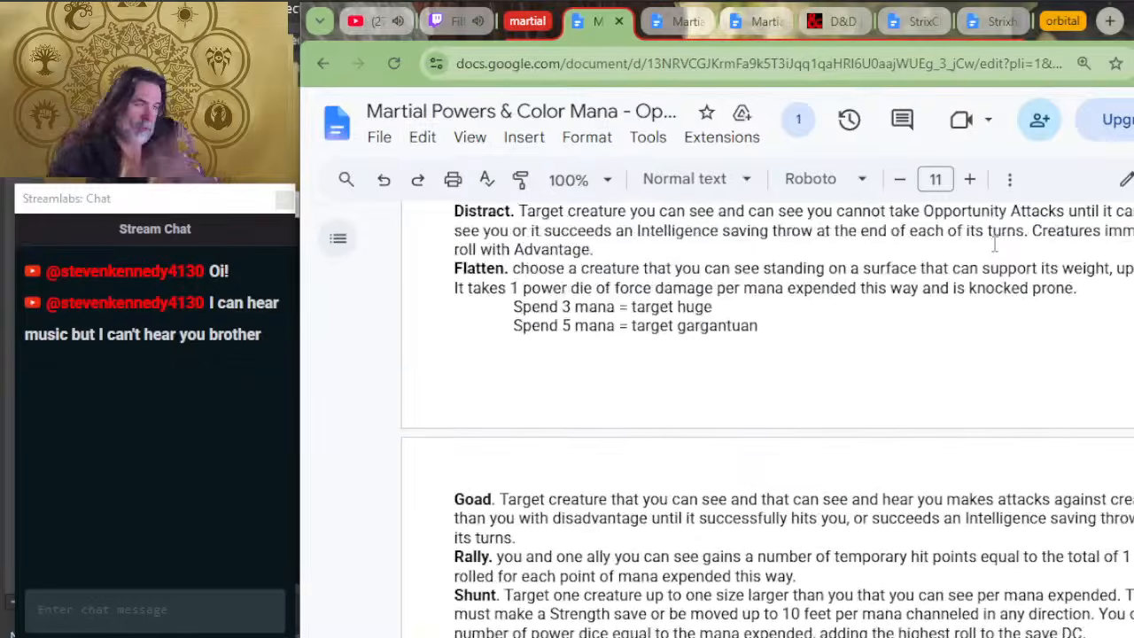
scroll(994, 244, up, 20)
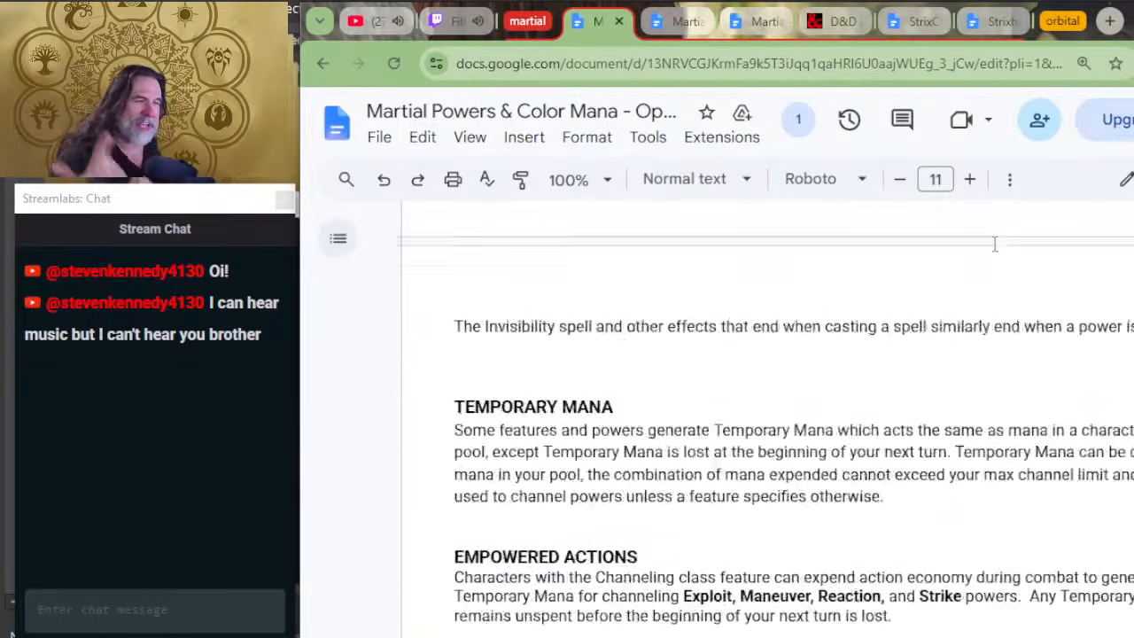
scroll(994, 244, up, 20)
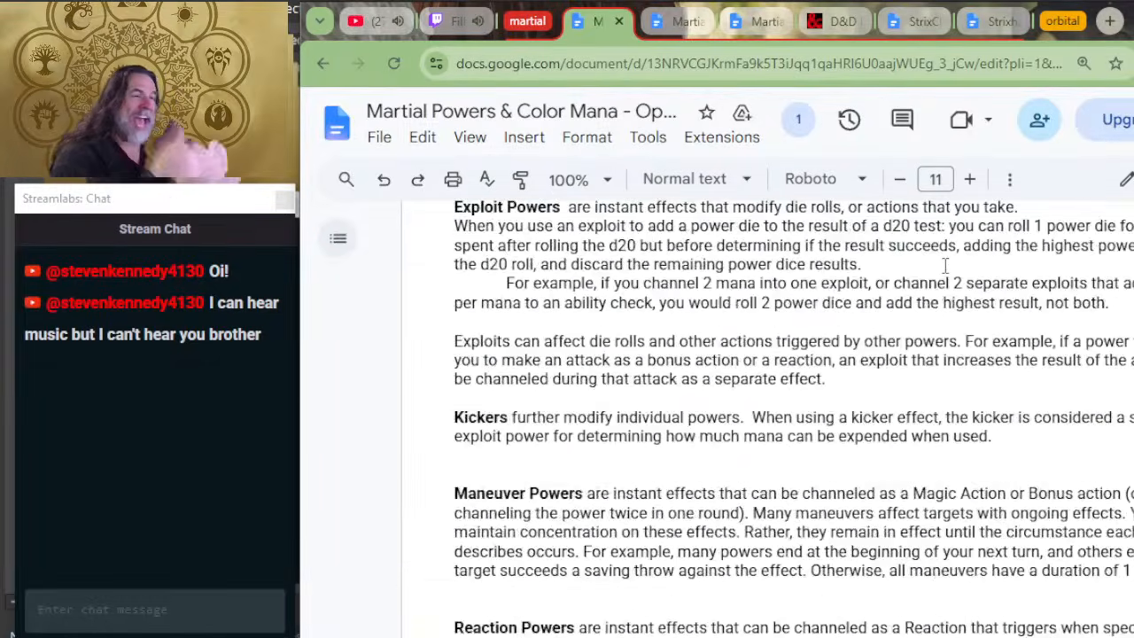
scroll(945, 265, up, 20)
scroll(927, 293, down, 3)
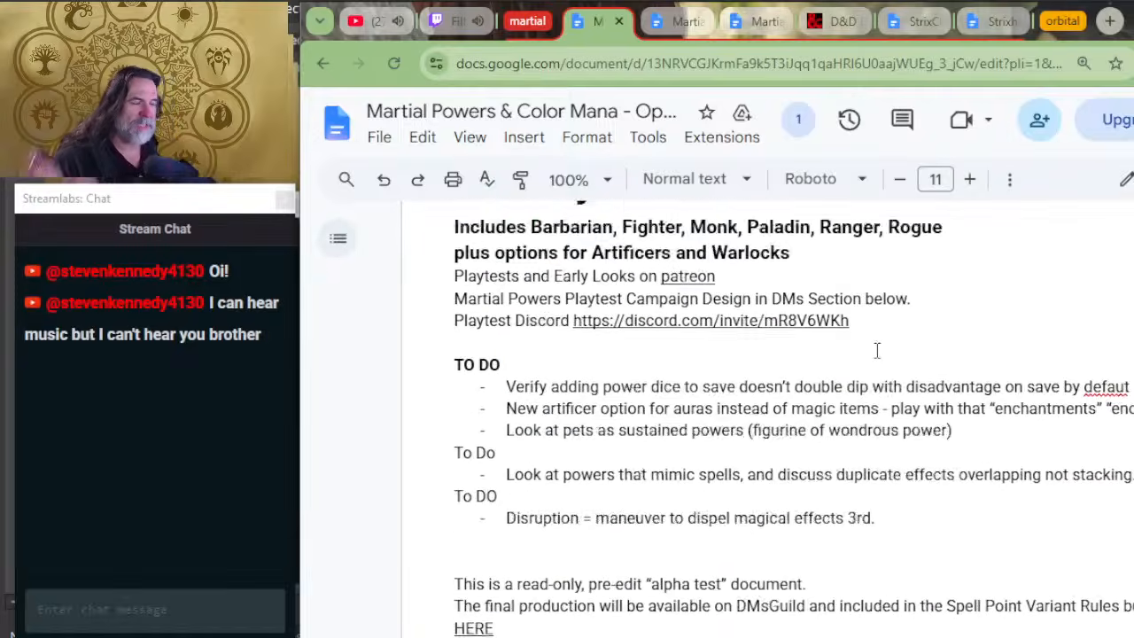
scroll(876, 351, up, 3)
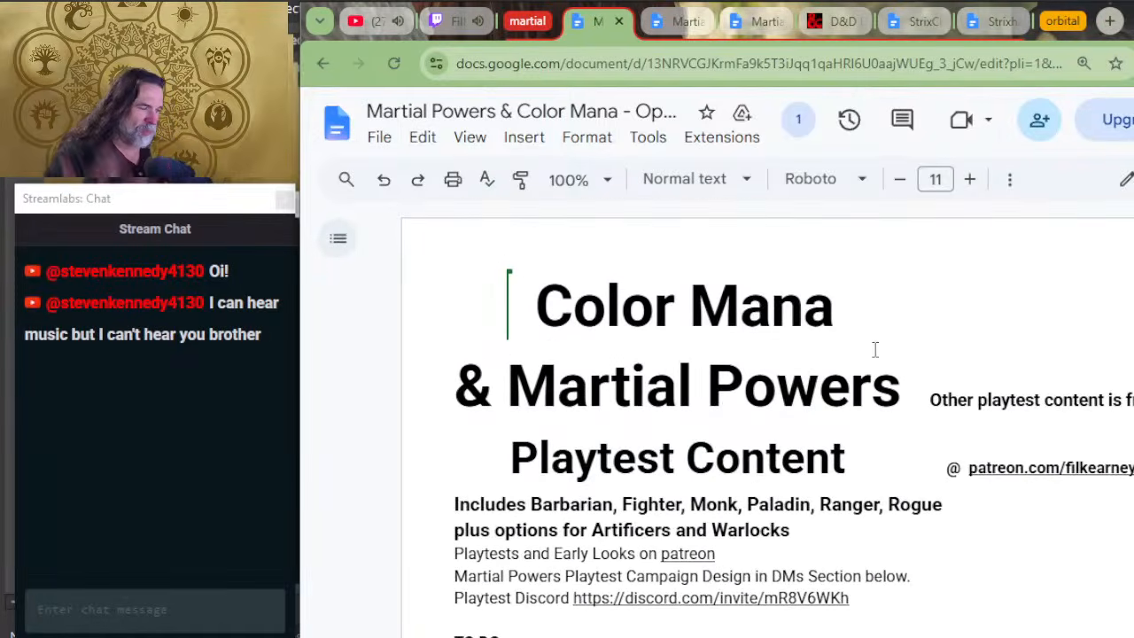
Step: Review the Martial Power Progression Table's ranks, prepped powers and mana, focusing on the power die at class level 9
scroll(649, 397, down, 10)
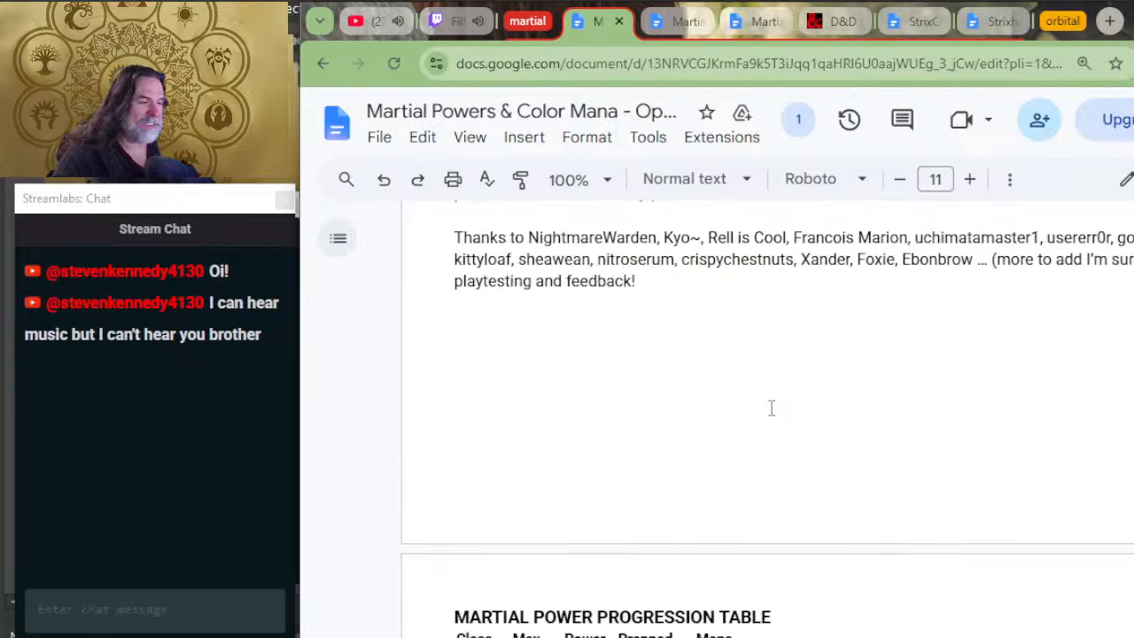
scroll(771, 408, down, 4)
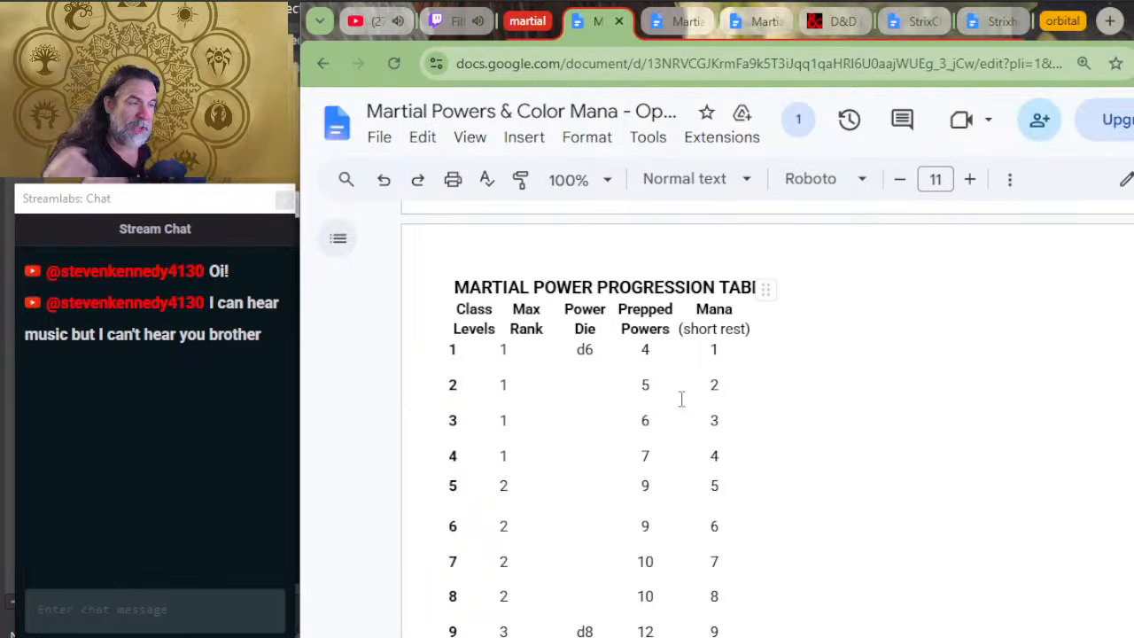
scroll(652, 567, down, 2)
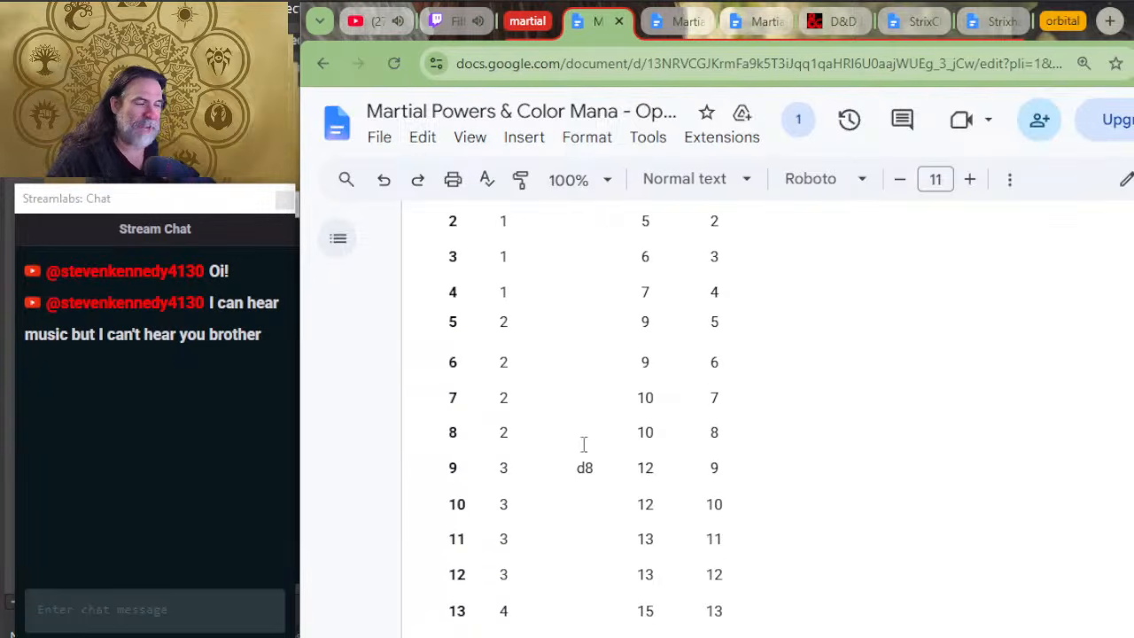
click(599, 467)
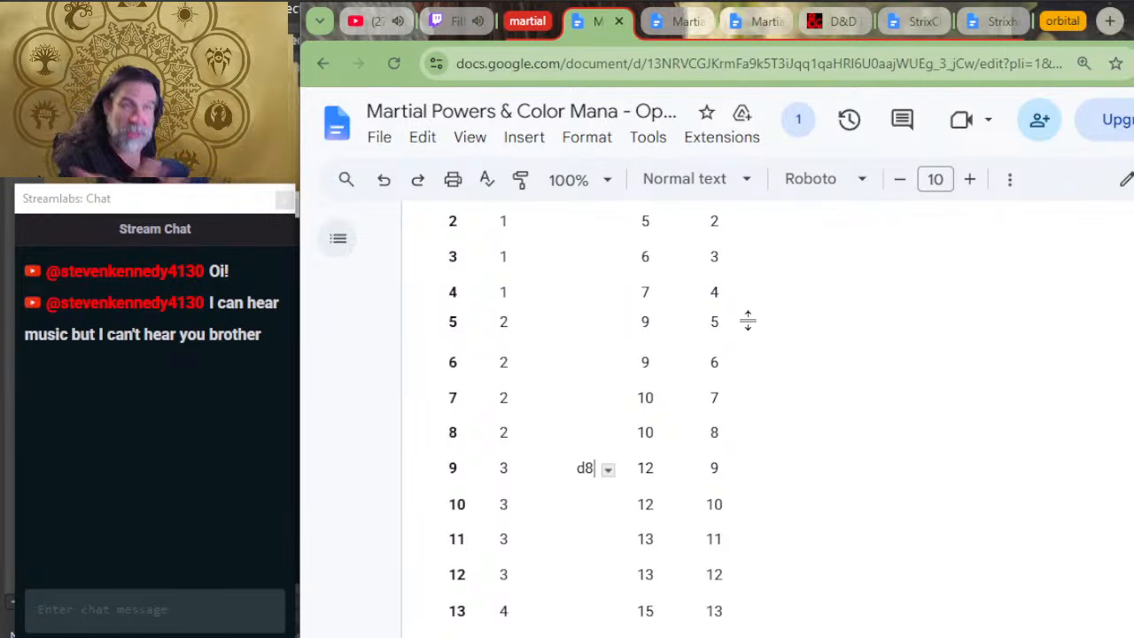
scroll(663, 369, down, 10)
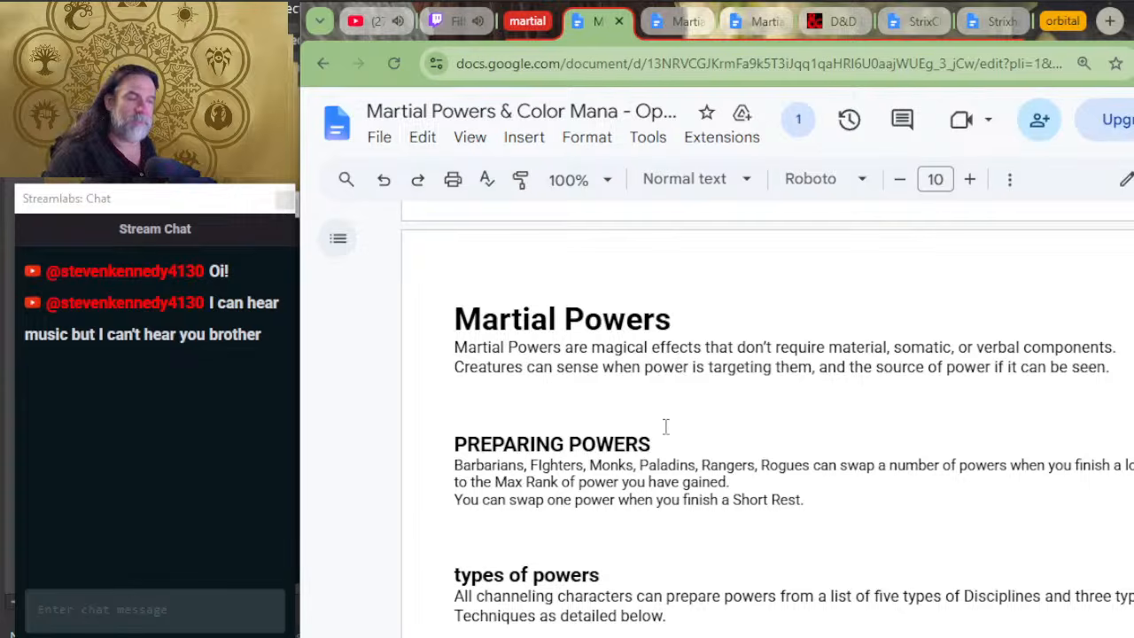
scroll(671, 407, up, 15)
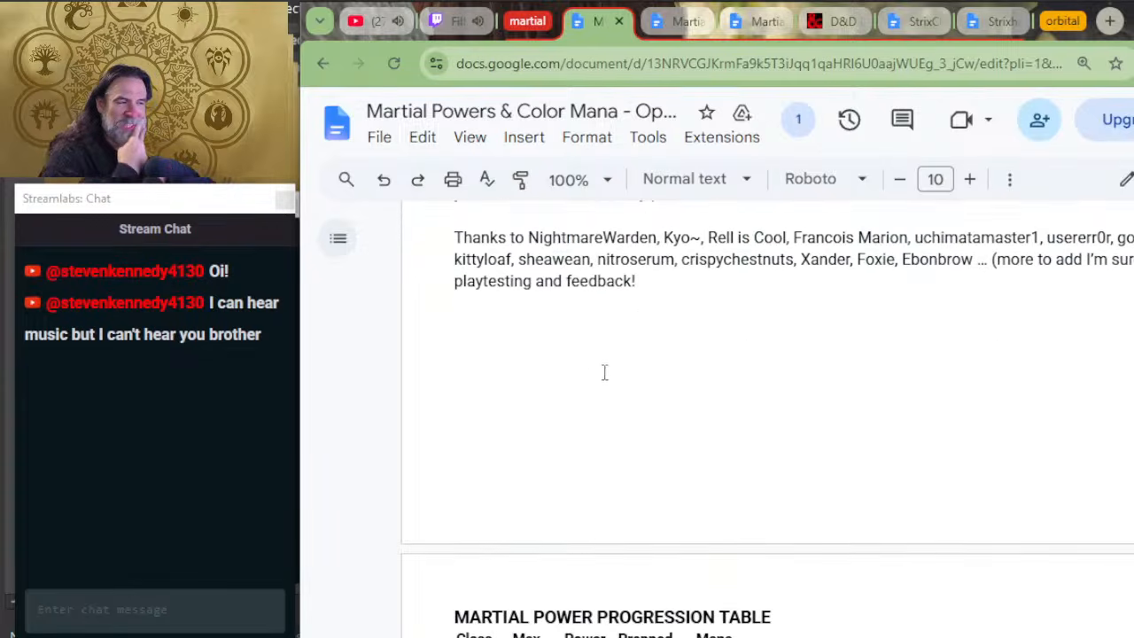
scroll(603, 372, up, 2)
Step: Read the rules on preparing powers, Disciplines, Reaction Powers with kickers, Opportunity Attacks, Strike Powers and Sustained Powers, down to Techniques
scroll(611, 373, down, 6)
scroll(632, 369, down, 10)
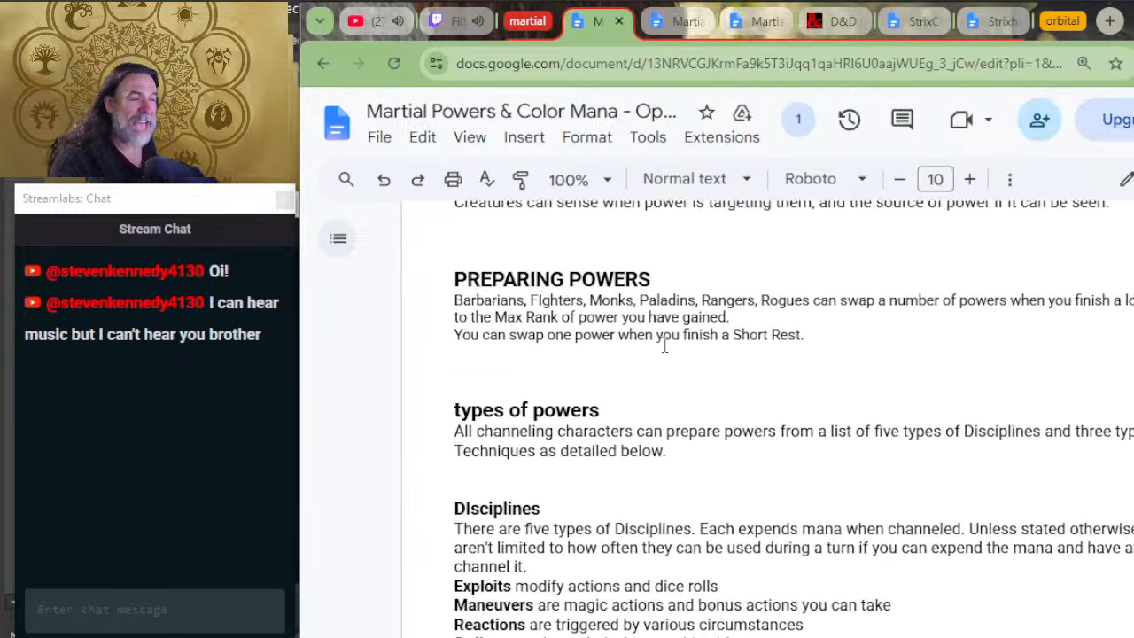
scroll(602, 374, up, 4)
scroll(611, 373, down, 4)
scroll(612, 373, down, 10)
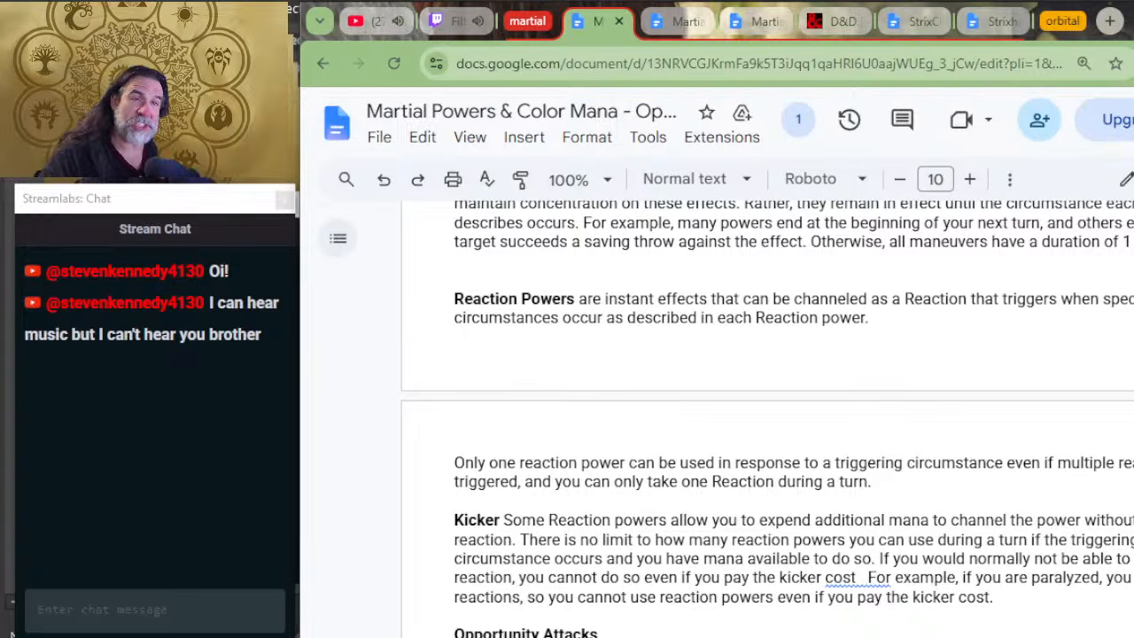
scroll(538, 607, down, 4)
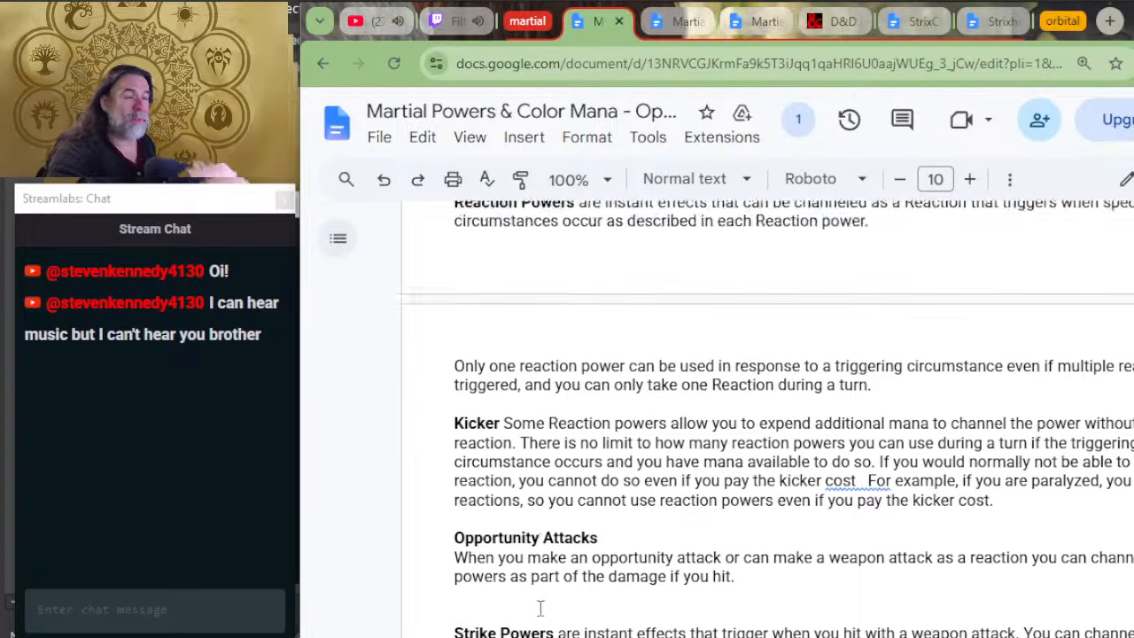
scroll(795, 512, down, 4)
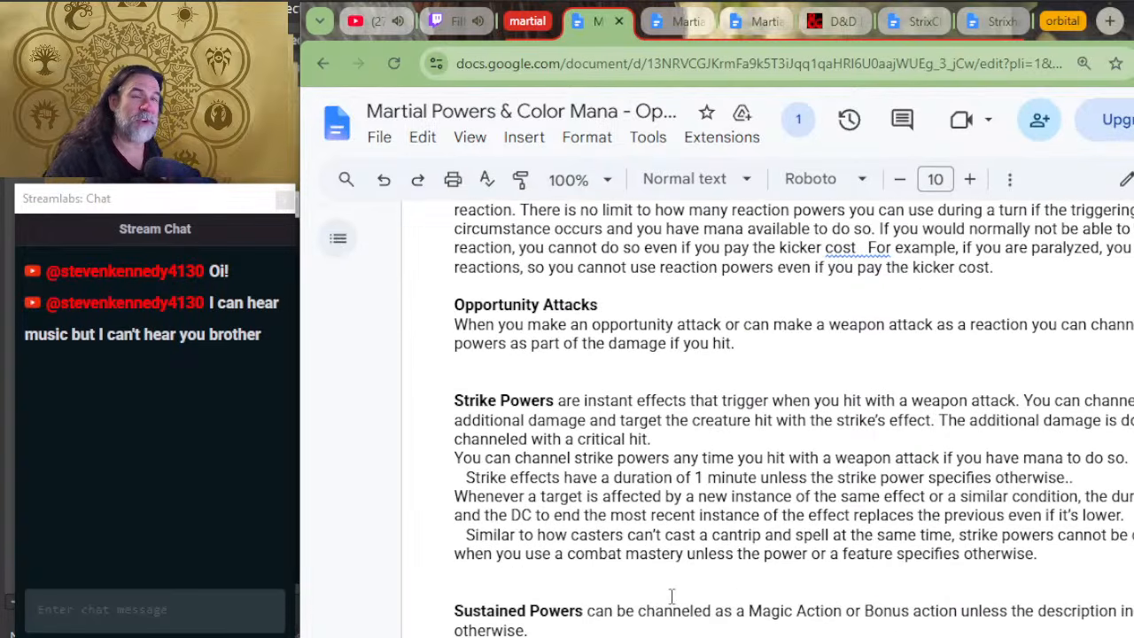
scroll(705, 595, up, 4)
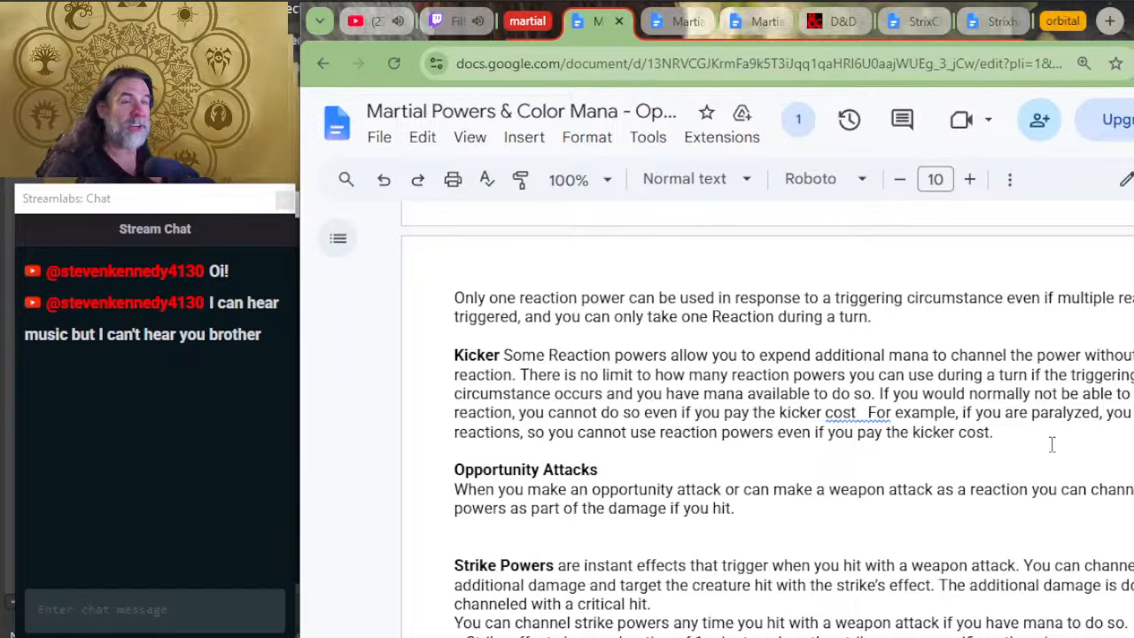
scroll(689, 466, down, 8)
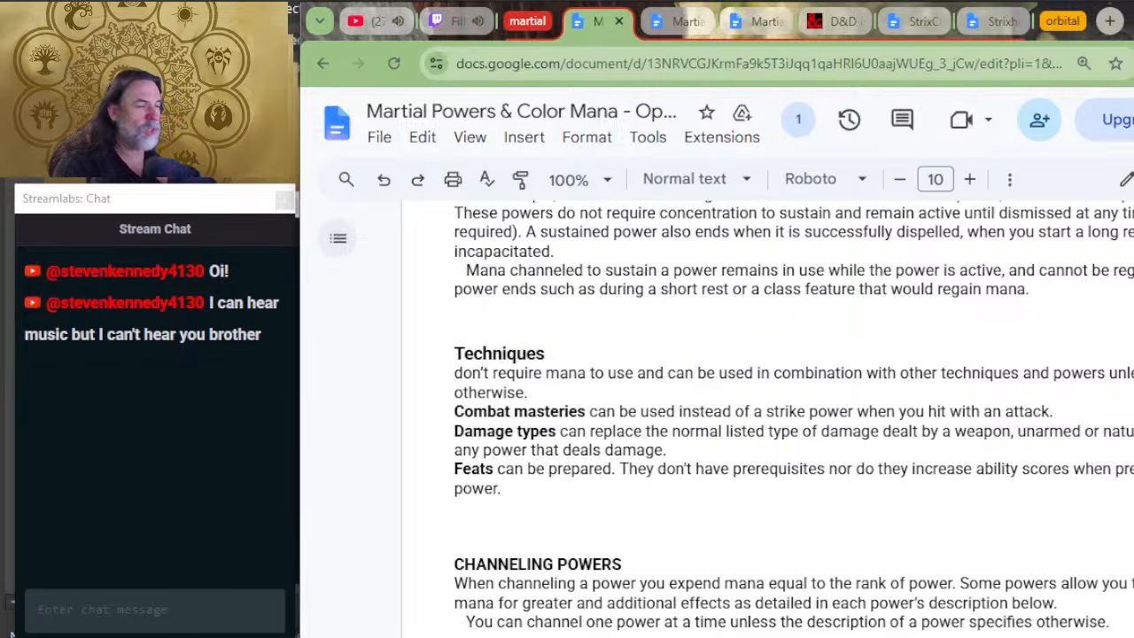
Step: Browse the Techniques, Sustained and Strikes lists, and look through the Exploits from rank 1 to rank 4
scroll(767, 418, down, 20)
scroll(767, 418, down, 20)
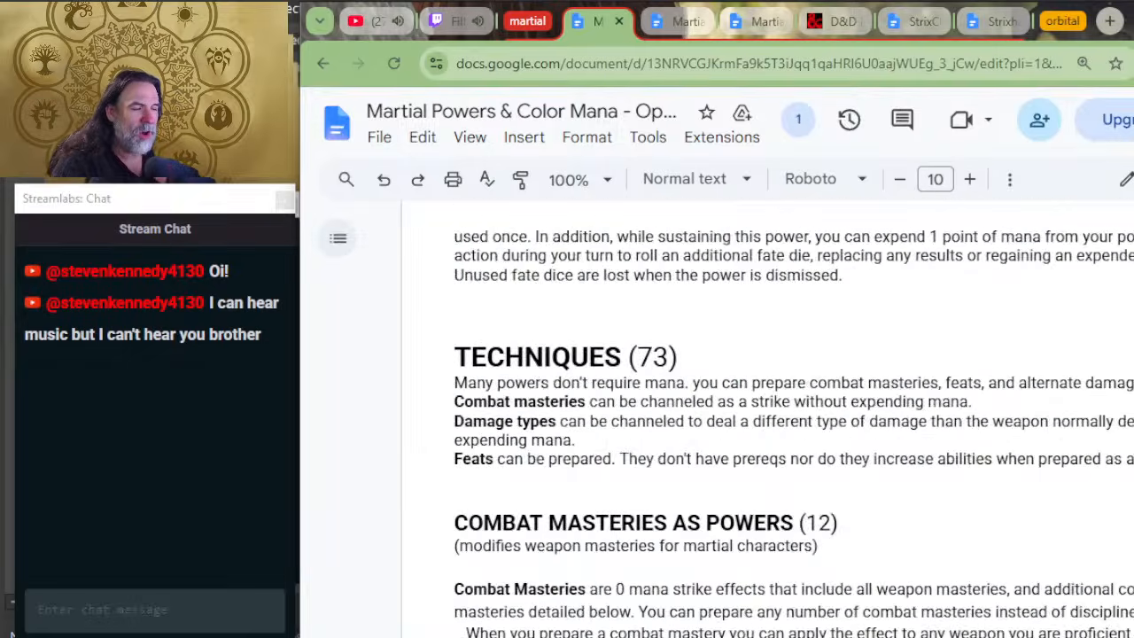
scroll(1050, 307, down, 20)
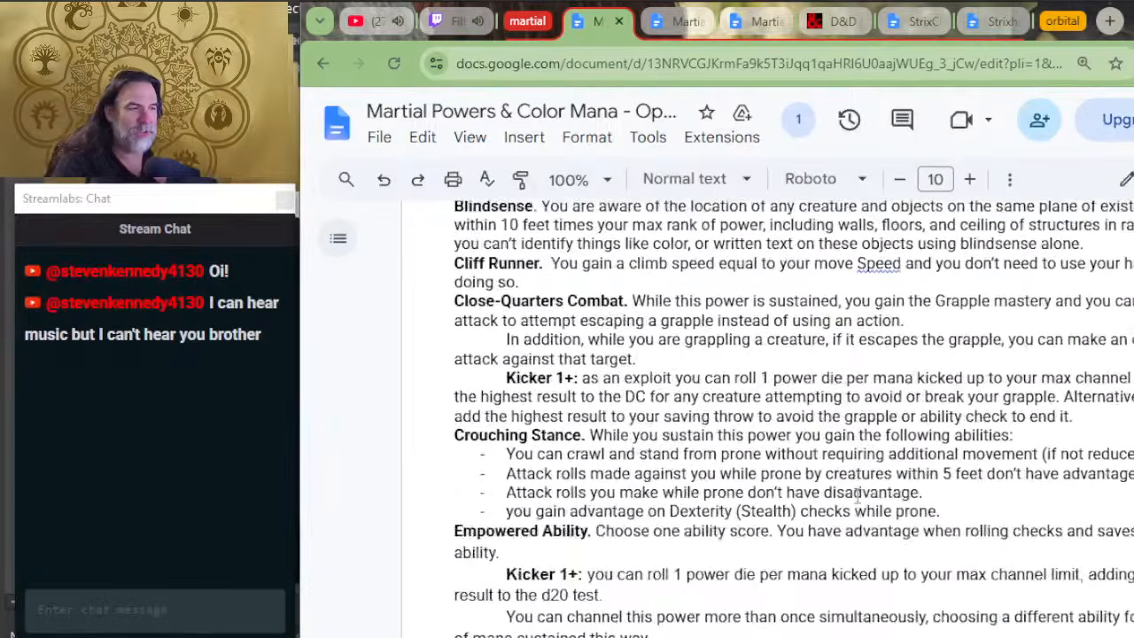
scroll(857, 496, up, 20)
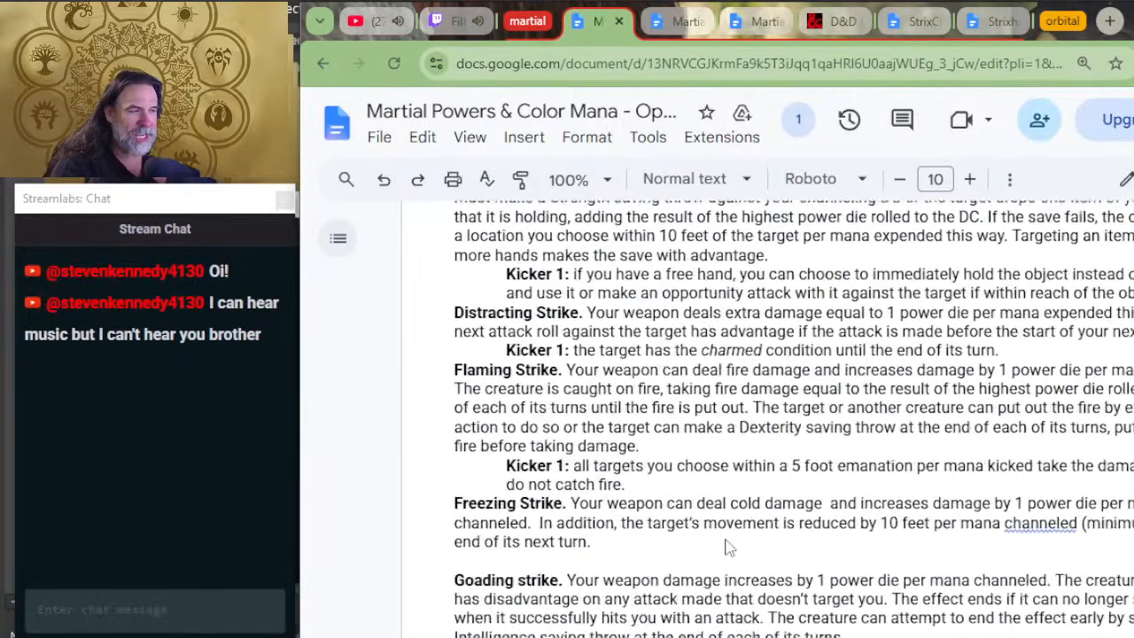
scroll(725, 541, up, 20)
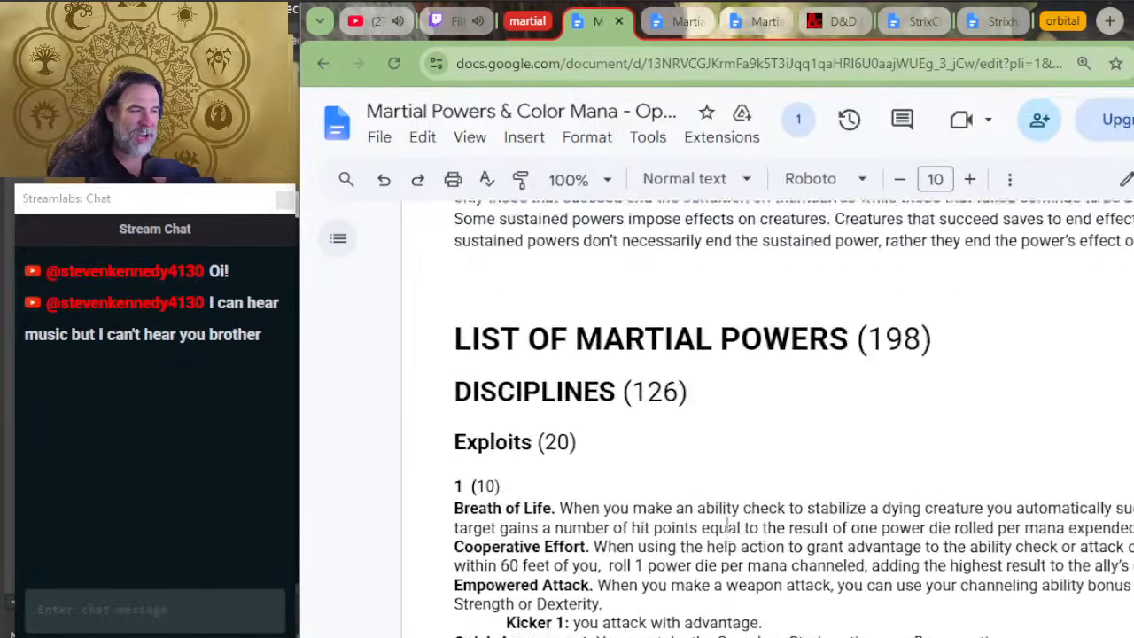
scroll(700, 496, down, 15)
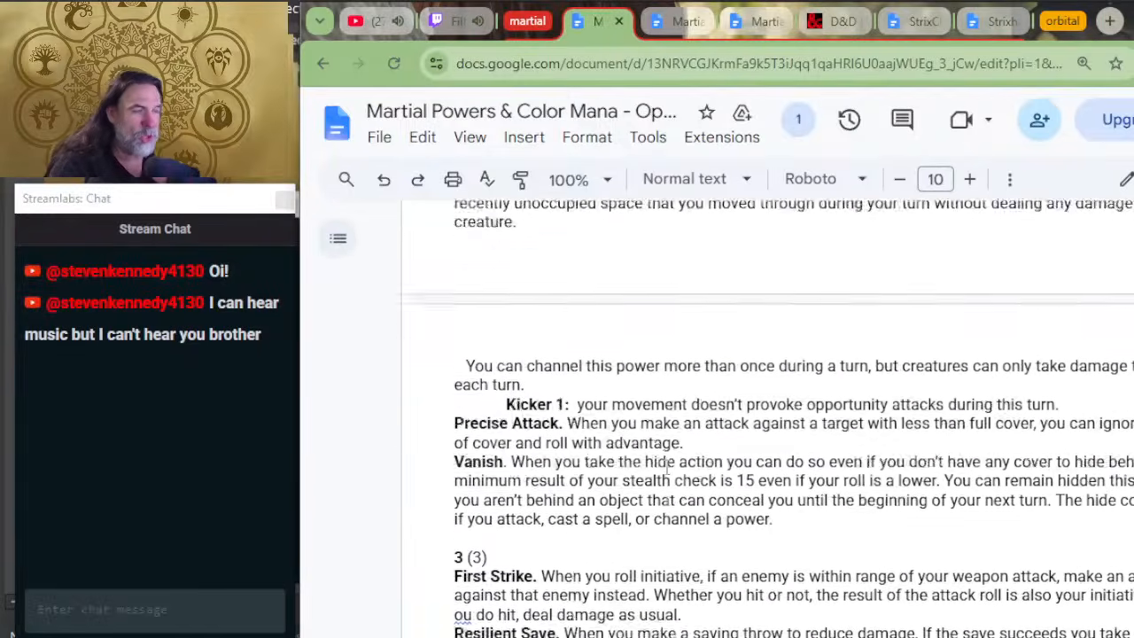
scroll(672, 434, down, 4)
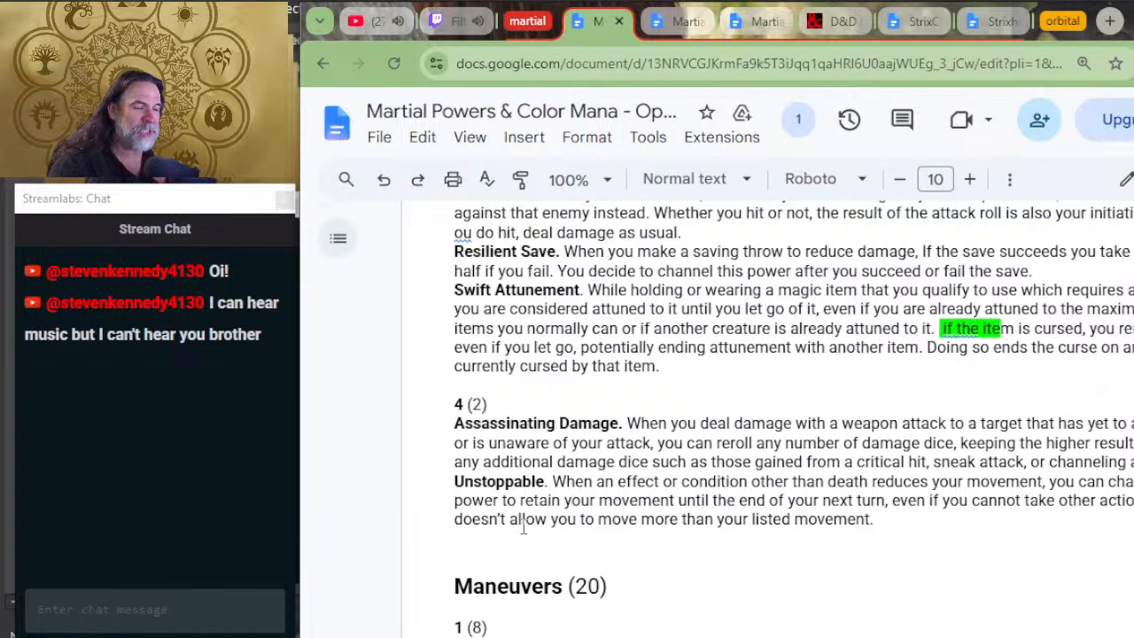
Step: Browse the Maneuvers, Reactions and Strikes lists through all their ranks, down to the Sustained powers heading
scroll(636, 458, down, 10)
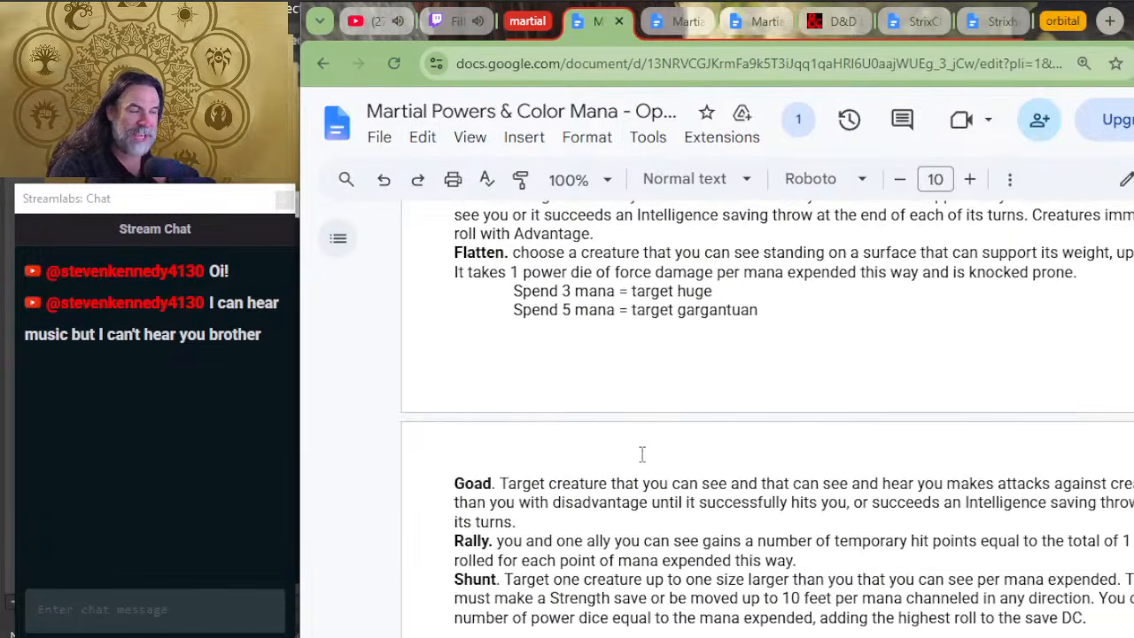
scroll(696, 426, down, 4)
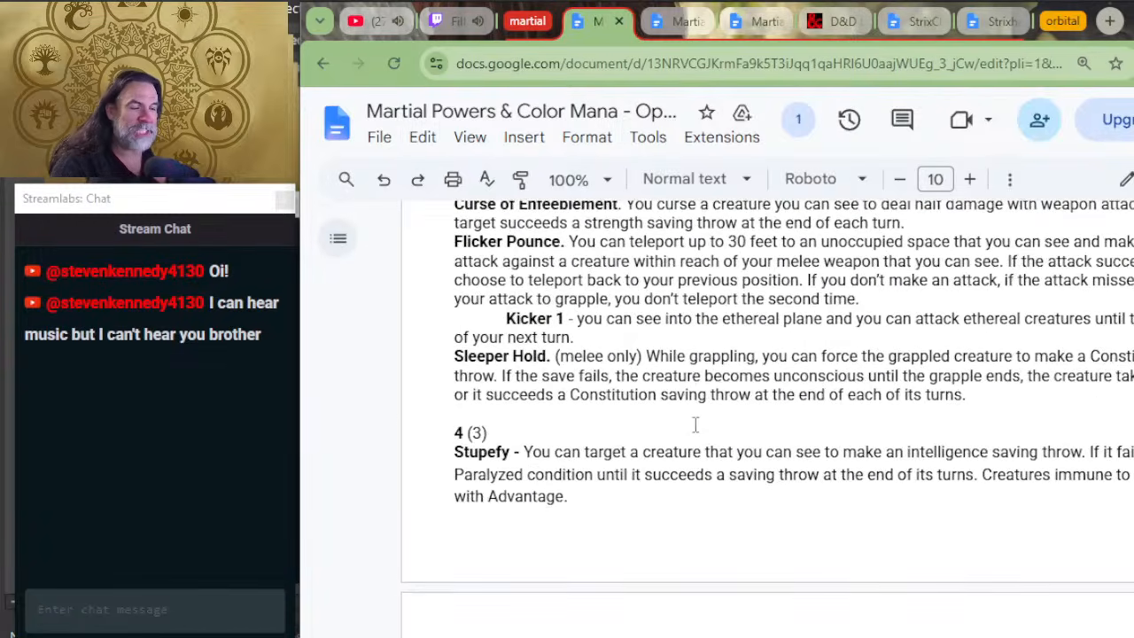
scroll(695, 433, down, 4)
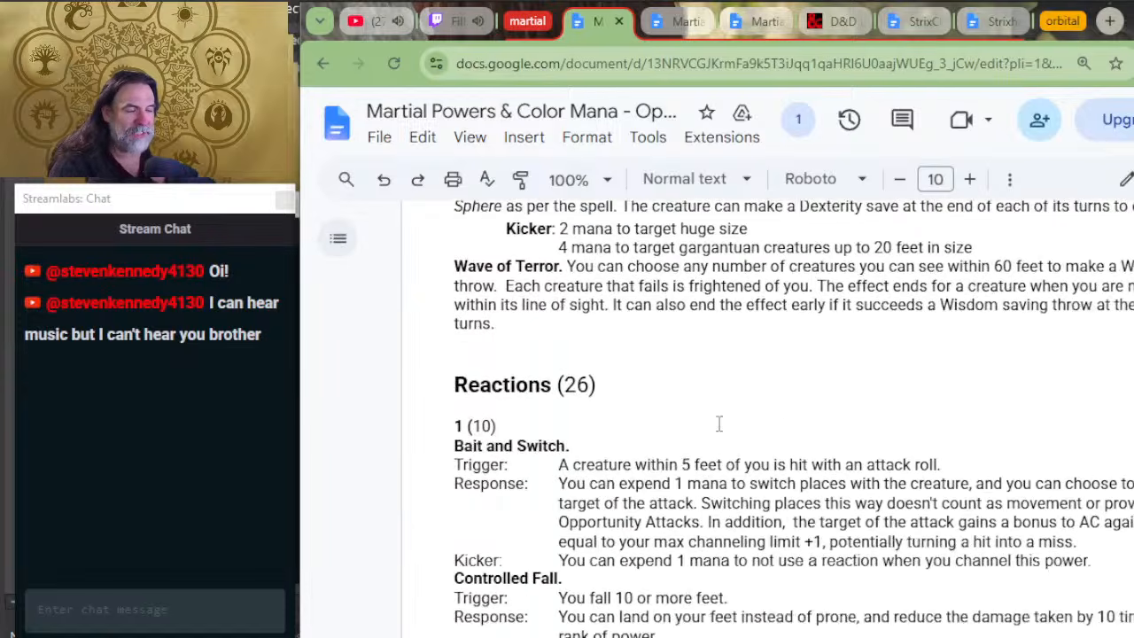
scroll(694, 441, down, 14)
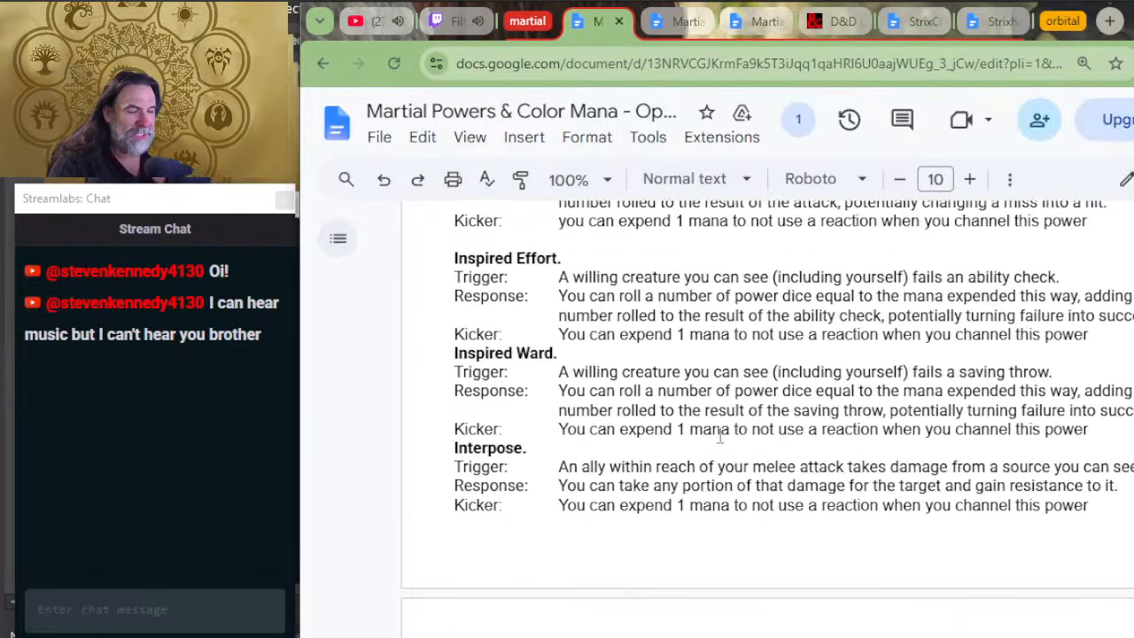
scroll(721, 436, down, 18)
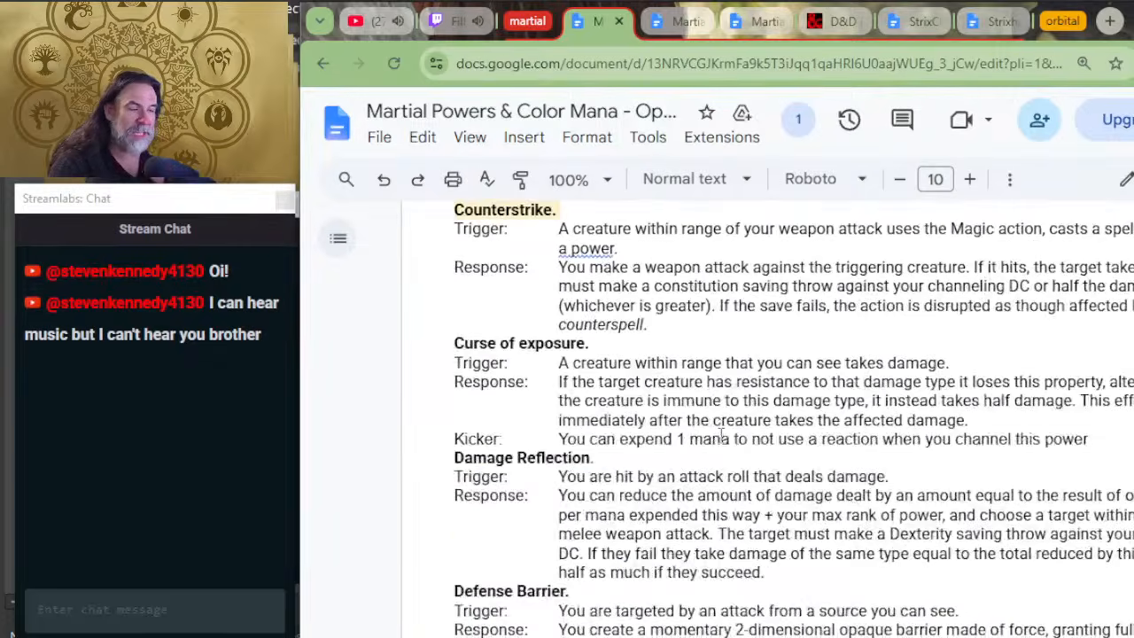
scroll(735, 433, down, 7)
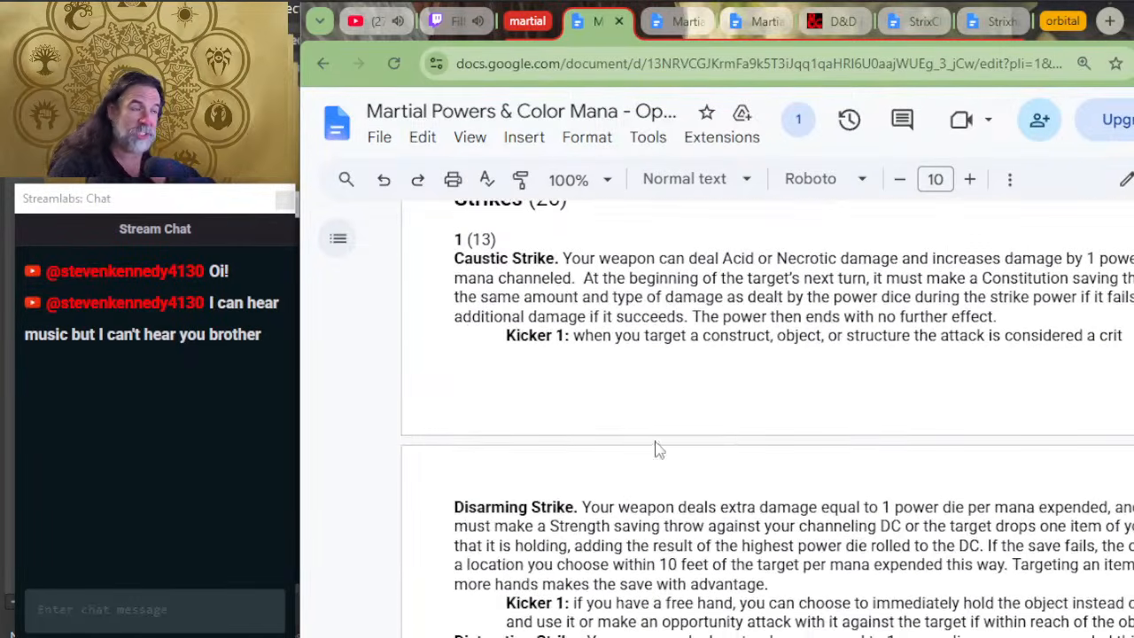
scroll(695, 449, down, 8)
scroll(696, 449, down, 10)
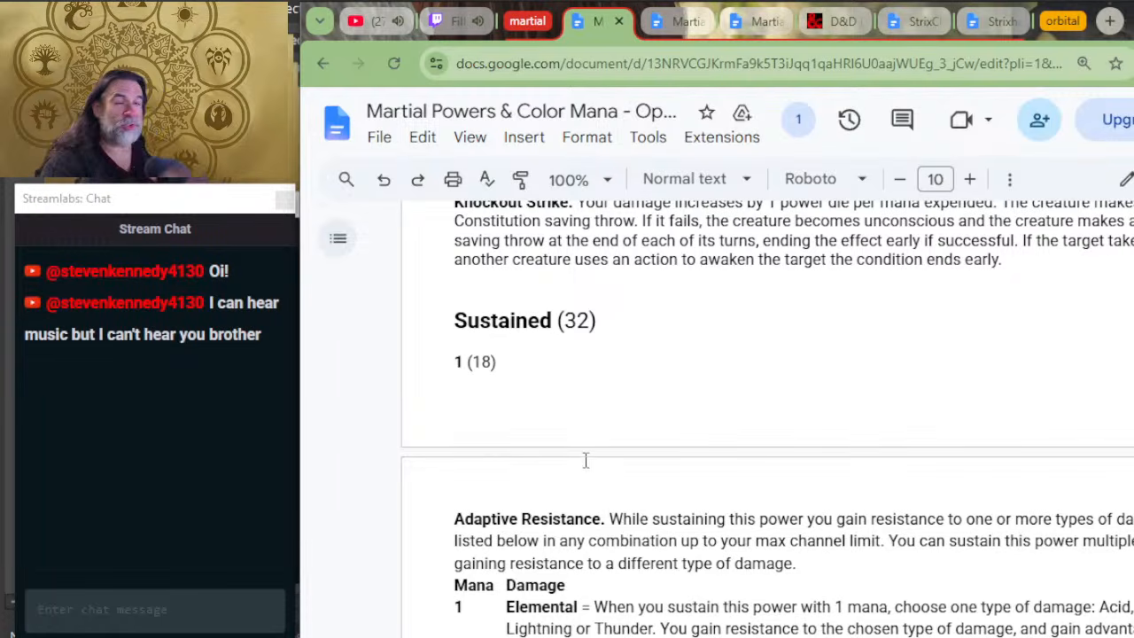
Step: Read the first rank 1 Sustained powers, from Adaptive Resistance and its mana costs through Close-Quarters Combat to Empowered Ability
scroll(594, 349, down, 5)
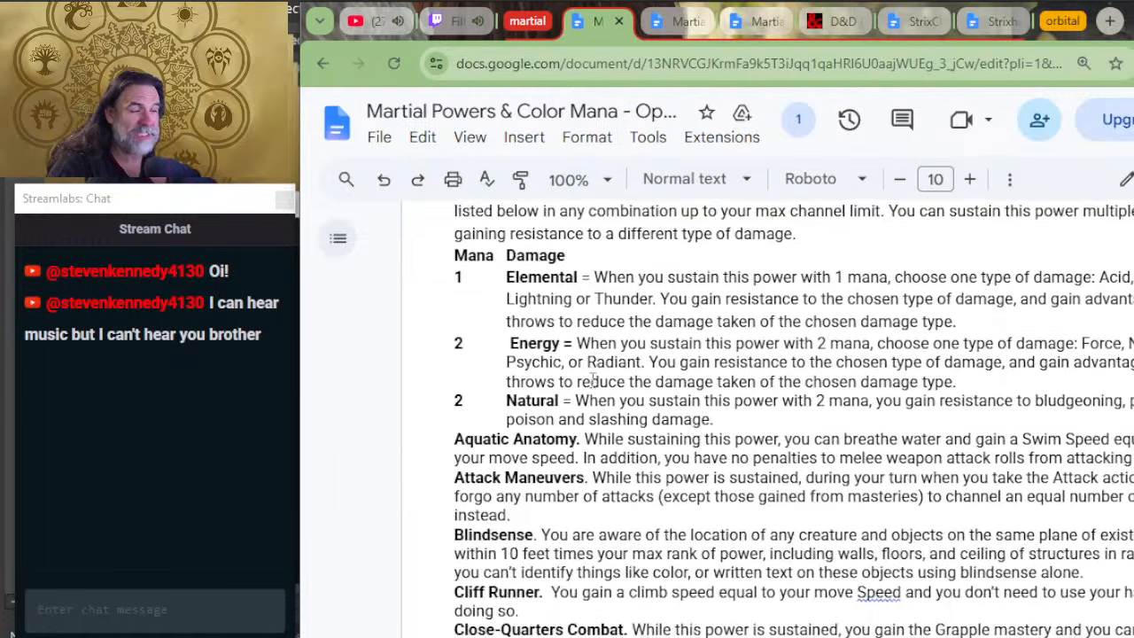
scroll(580, 413, up, 5)
scroll(580, 413, up, 2)
scroll(571, 434, down, 8)
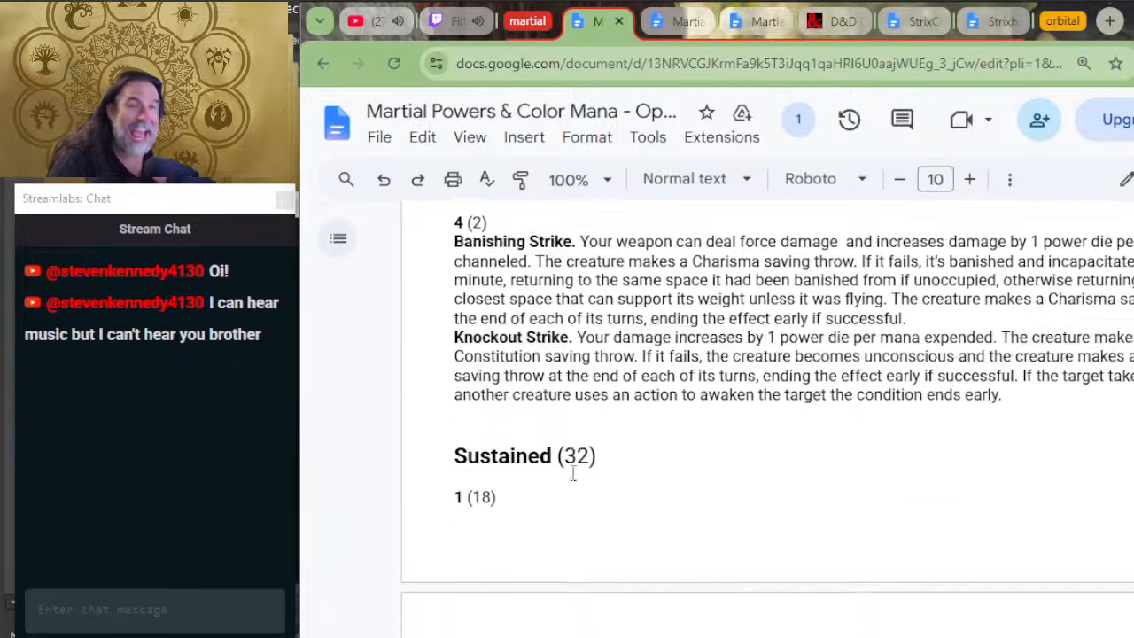
scroll(584, 469, up, 6)
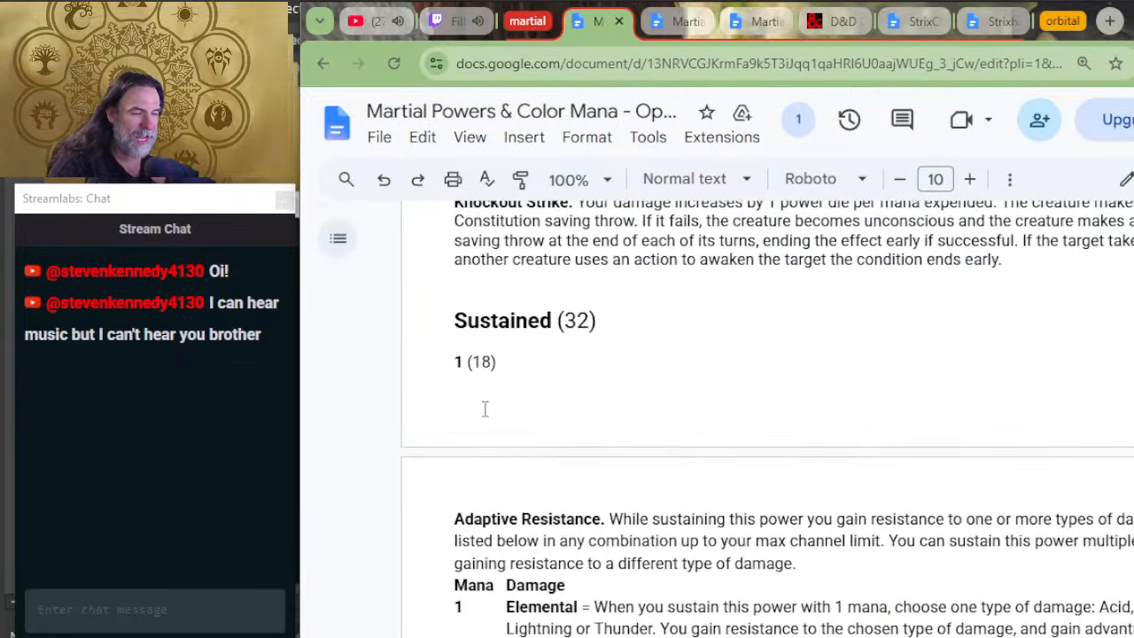
scroll(484, 405, down, 6)
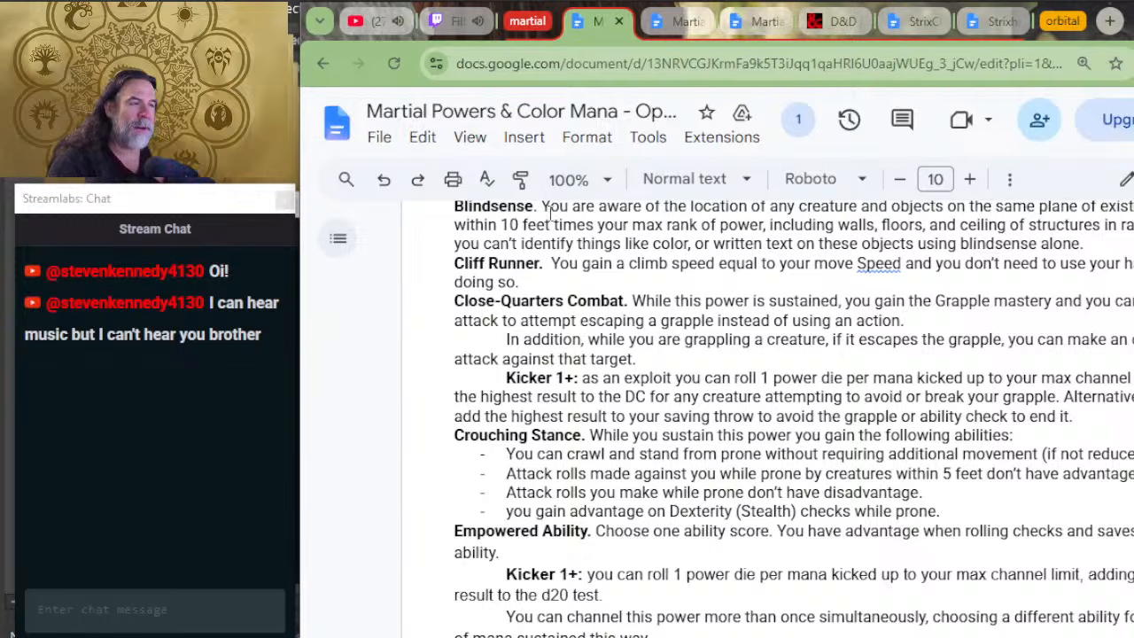
click(652, 269)
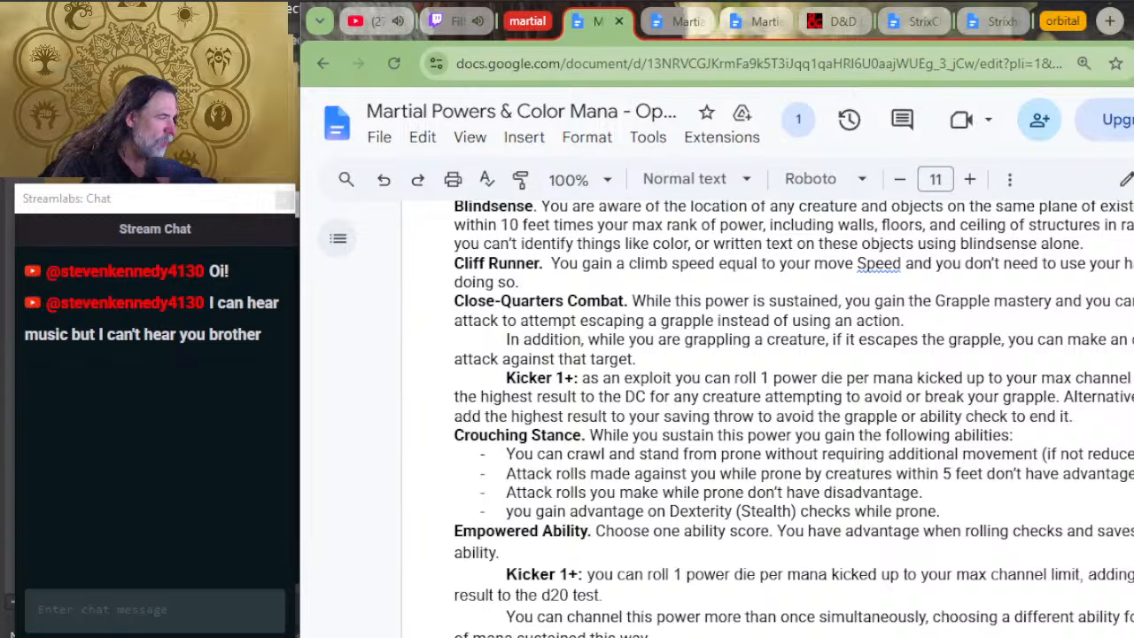
click(1071, 439)
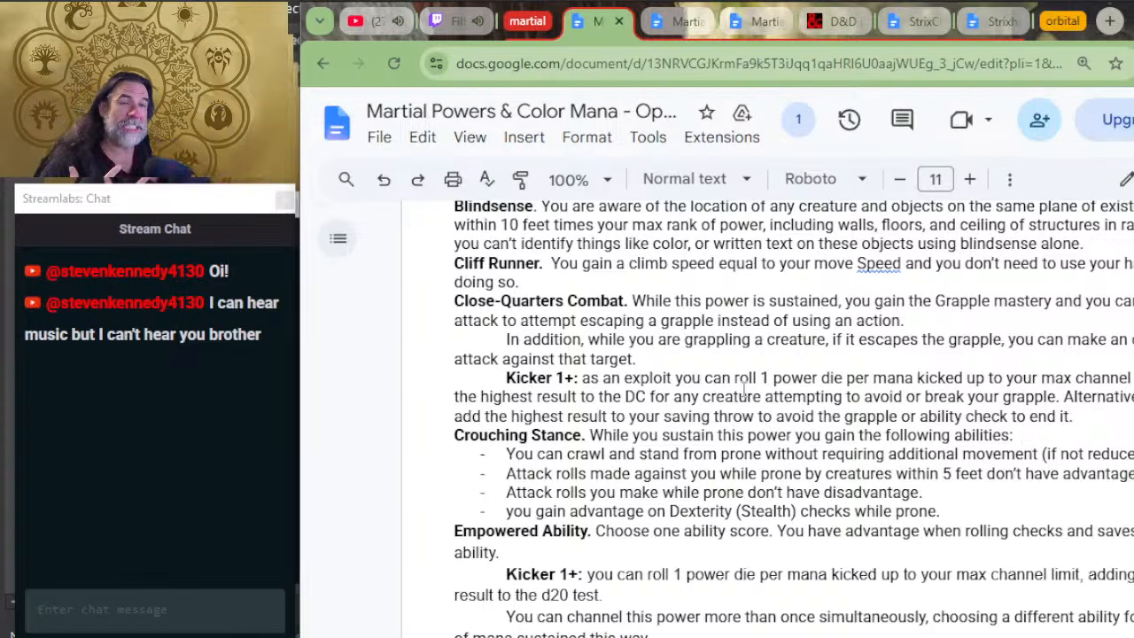
Step: Look through the remaining Sustained powers, from Extended Reach and Lycanthropy at rank 1 to Master of Fate at rank 4
scroll(646, 434, down, 5)
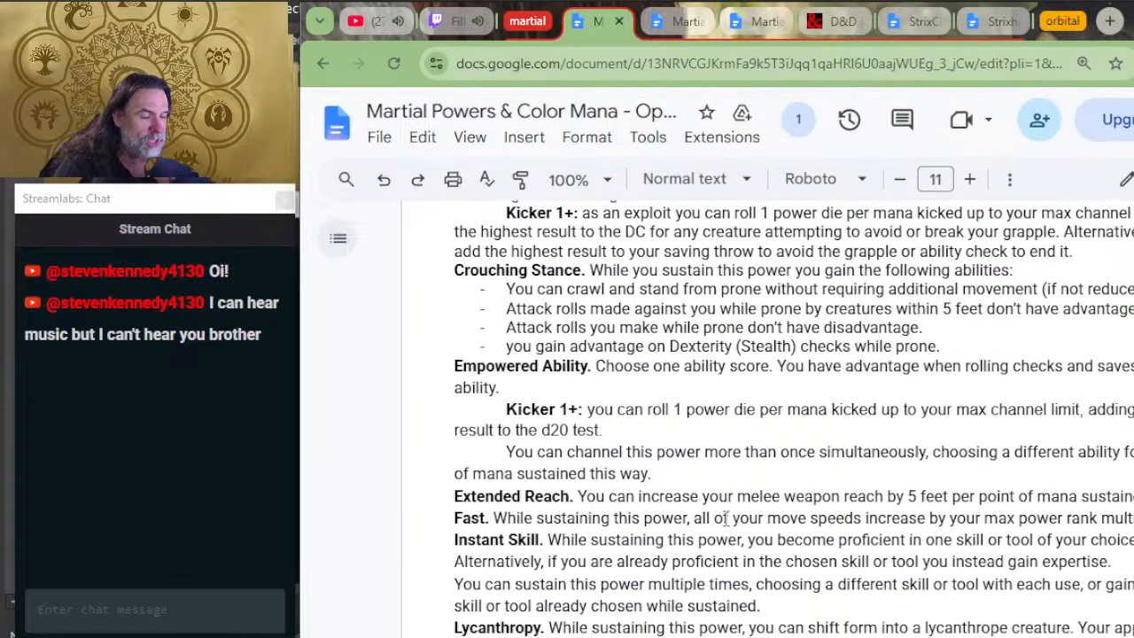
scroll(582, 514, down, 5)
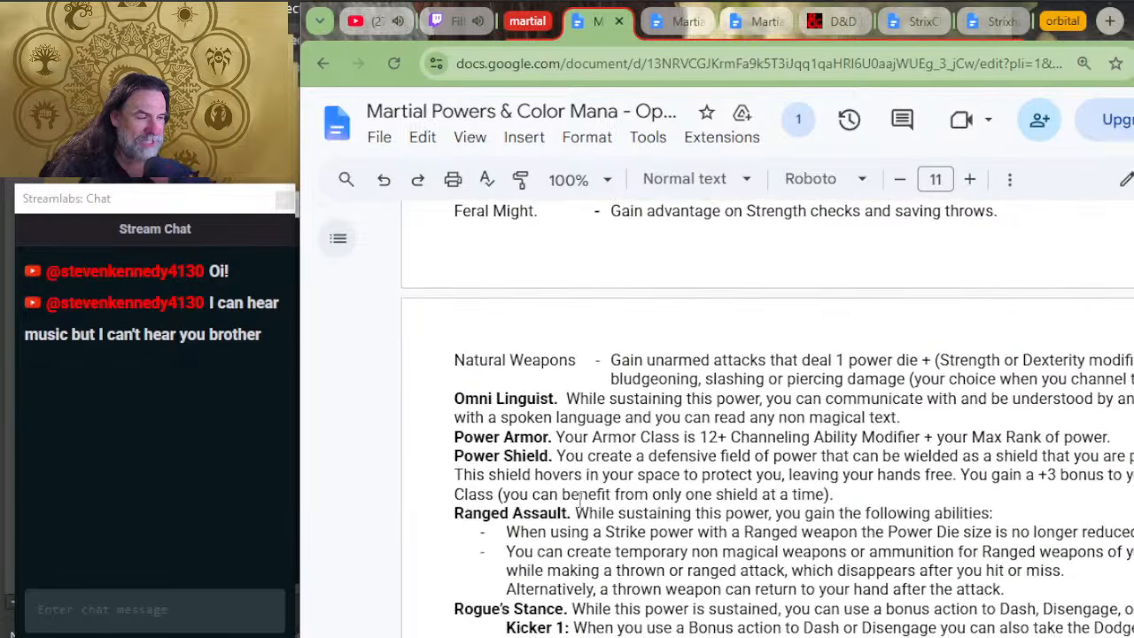
scroll(581, 495, down, 2)
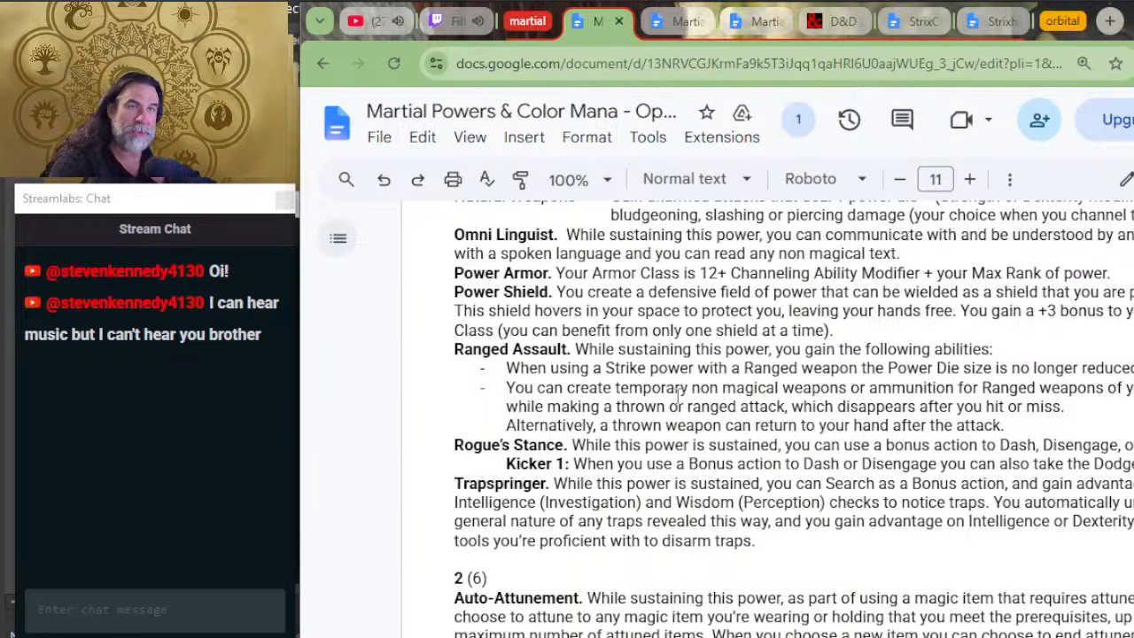
scroll(625, 430, up, 8)
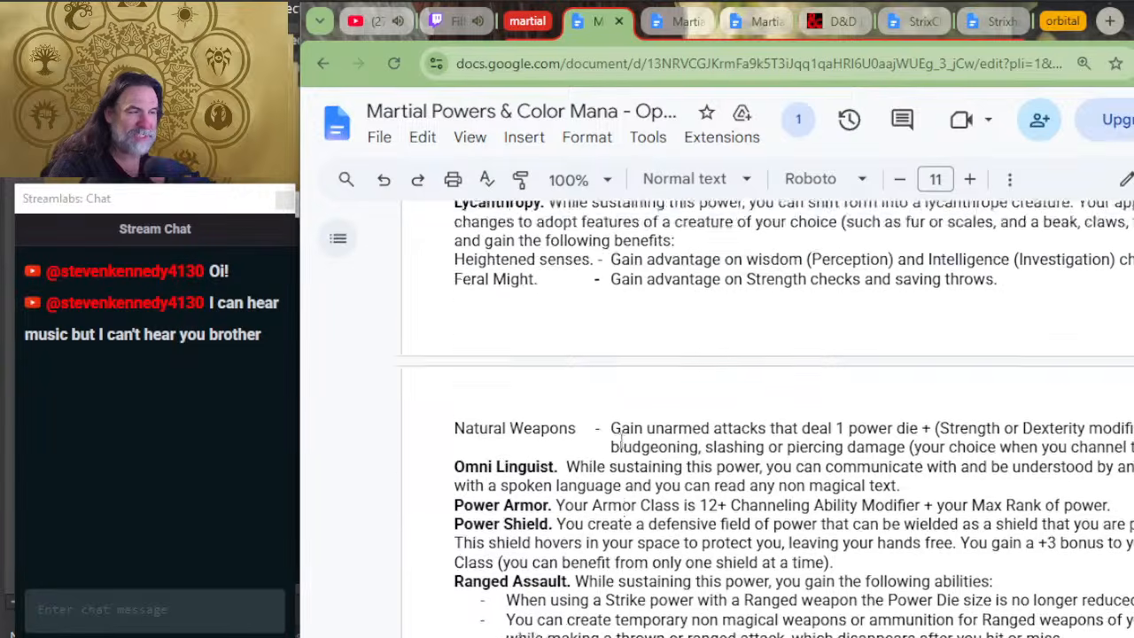
scroll(519, 467, up, 4)
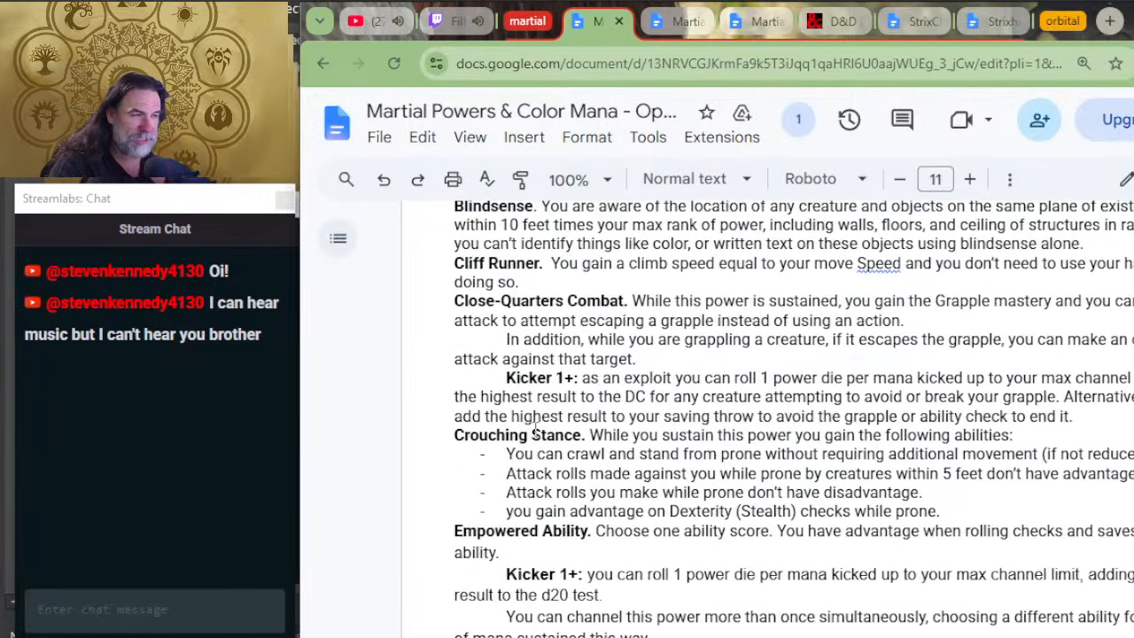
scroll(510, 448, up, 2)
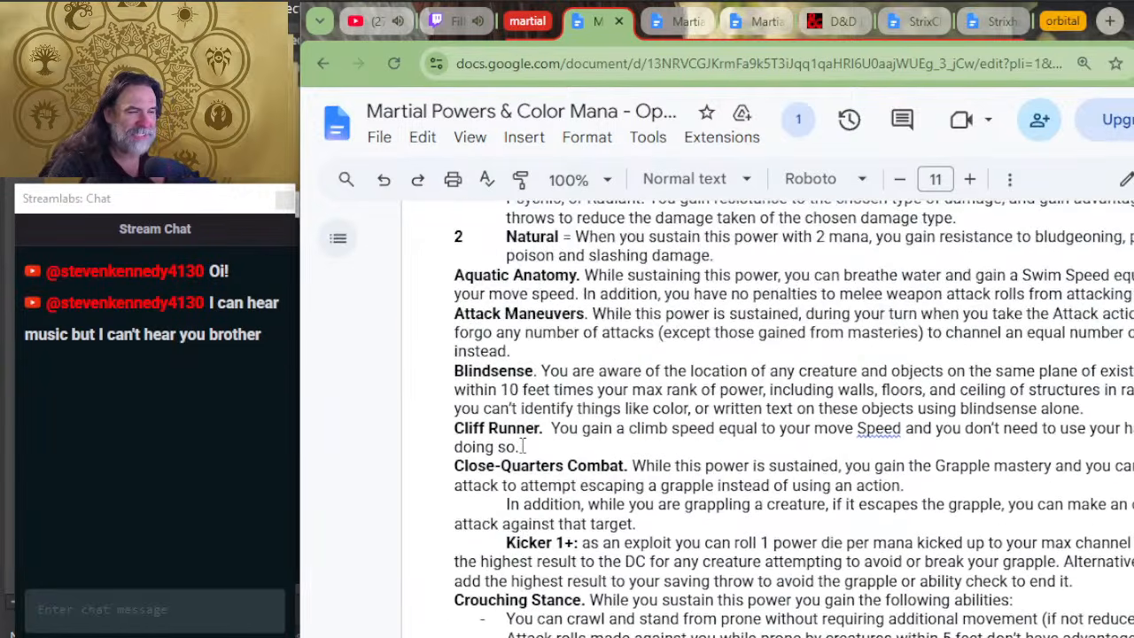
scroll(725, 387, down, 2)
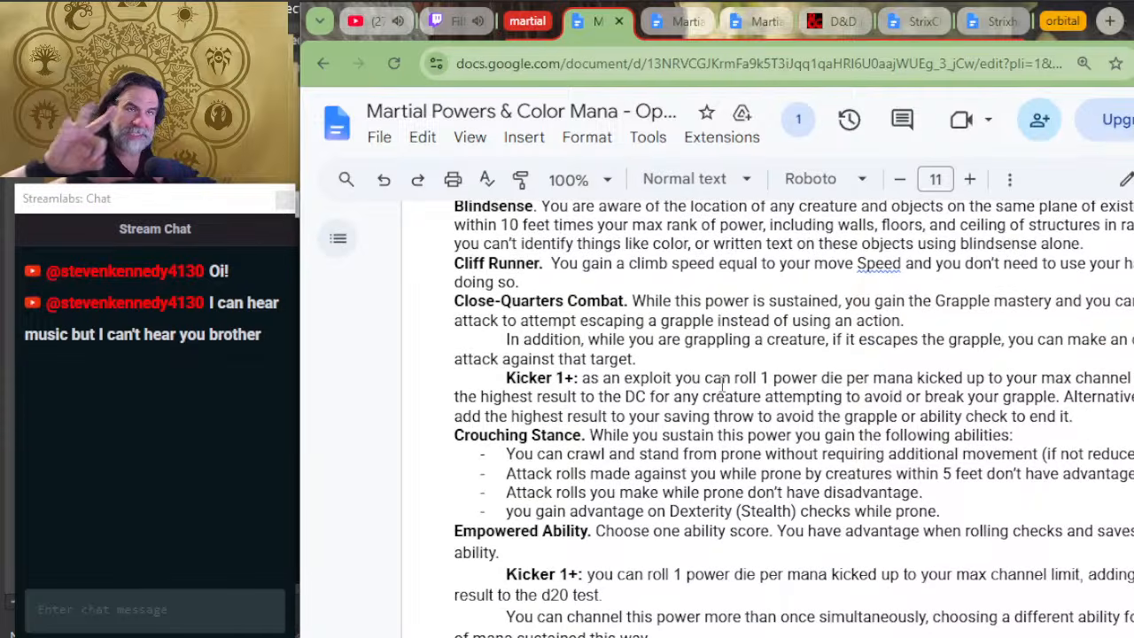
scroll(723, 383, down, 15)
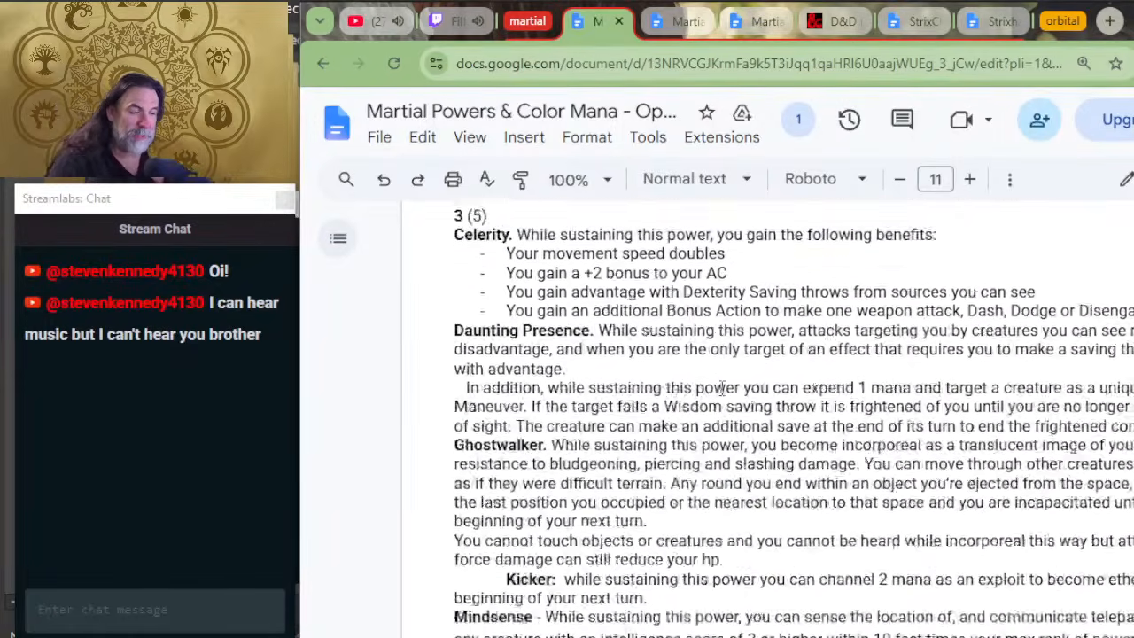
scroll(723, 387, down, 8)
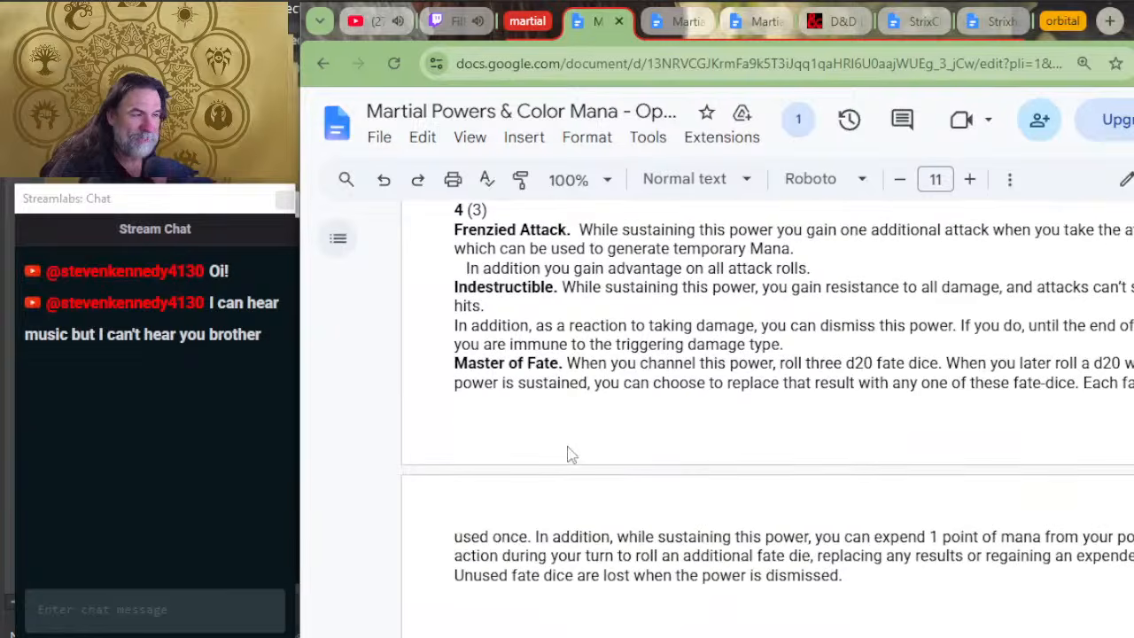
scroll(587, 430, up, 6)
scroll(594, 501, up, 6)
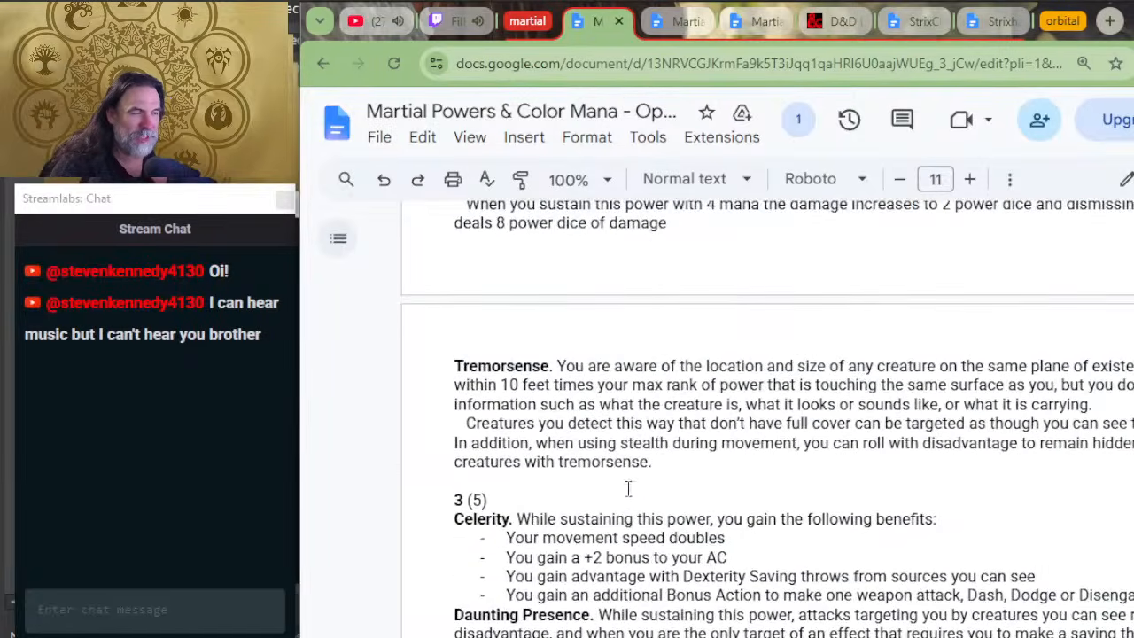
scroll(562, 498, down, 2)
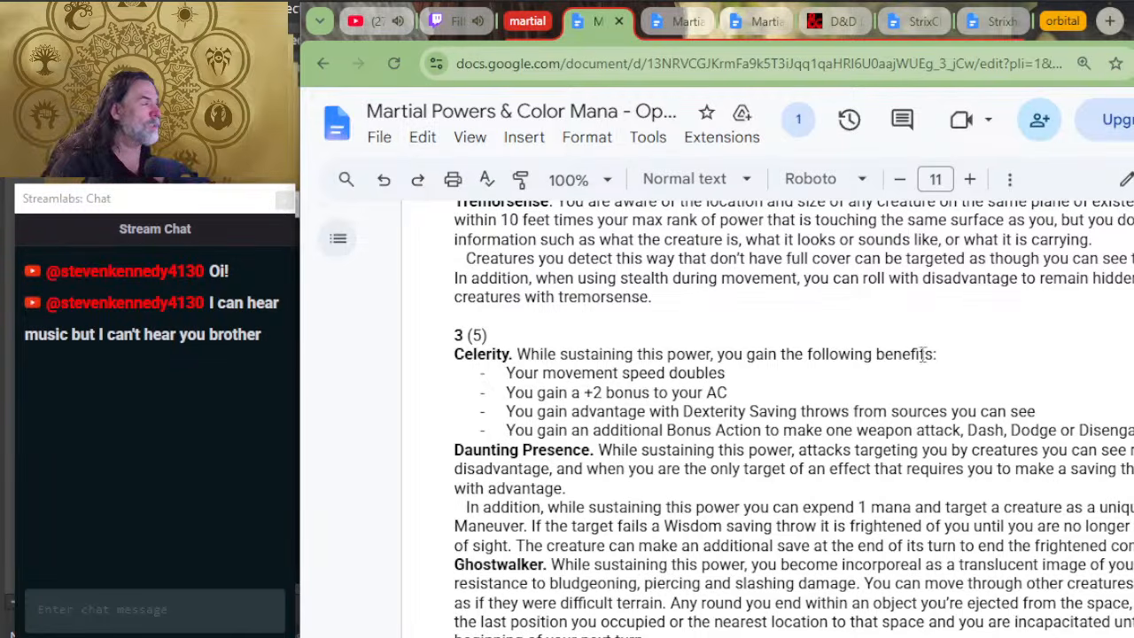
Step: In the Power Gear document's rarity table, indent the gold piece values of the Common, Uncommon, Rare and Very Rare rows by one more tab
click(664, 21)
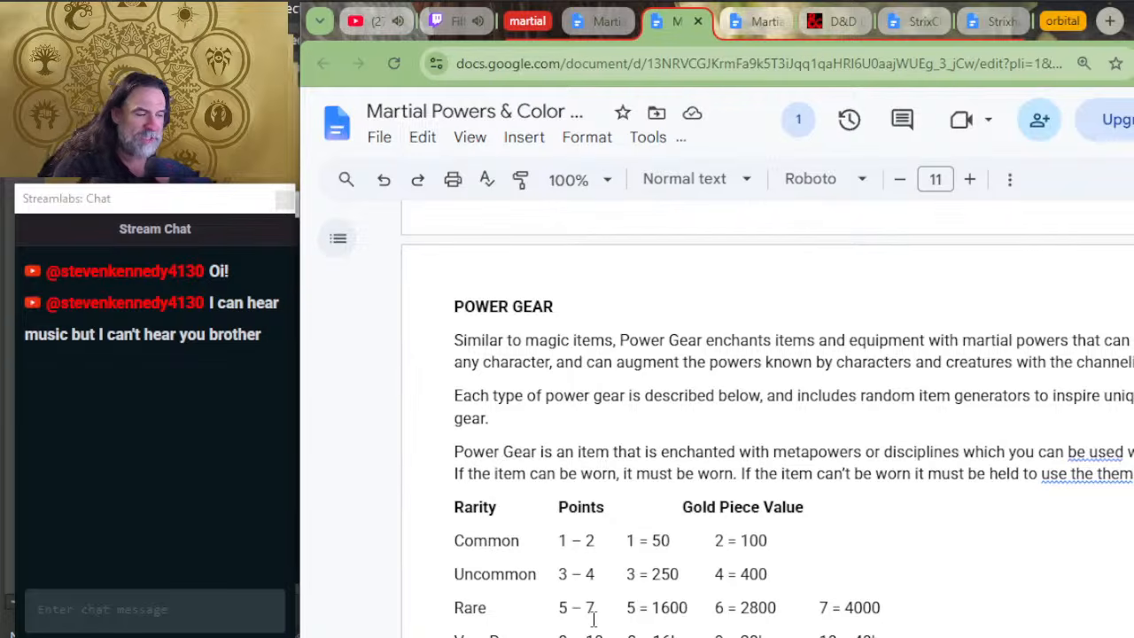
scroll(653, 570, down, 2)
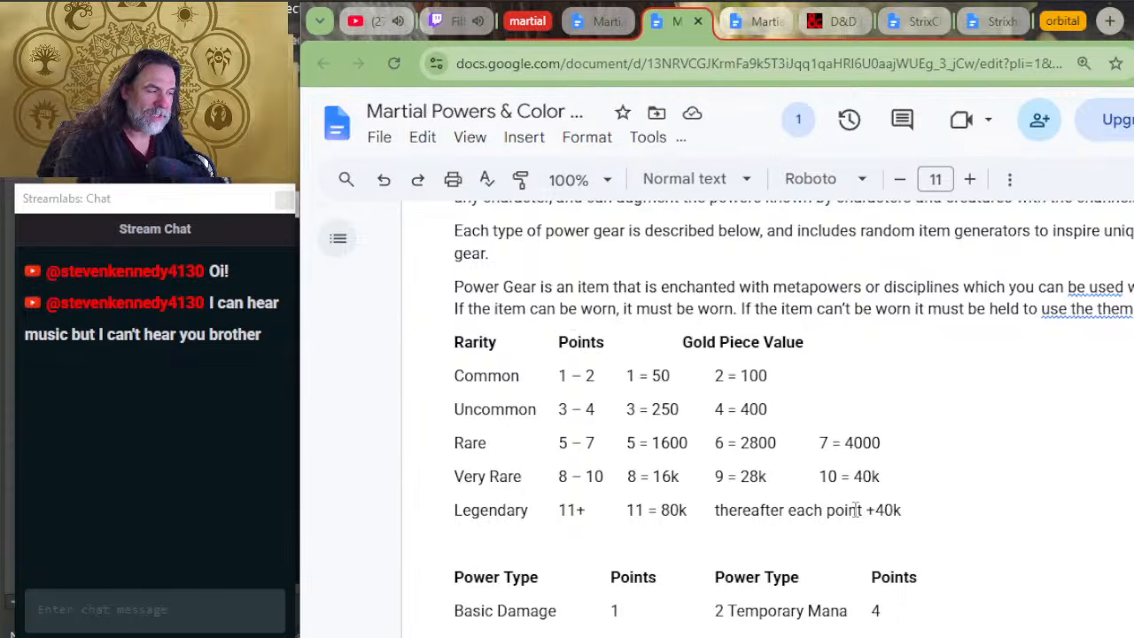
click(624, 376)
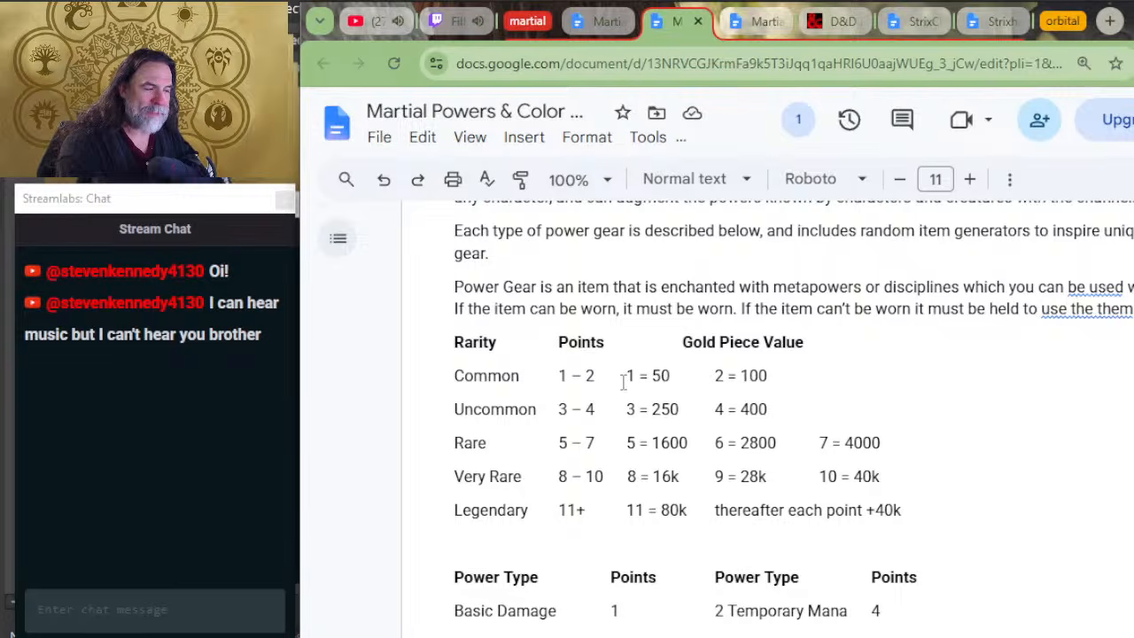
key(Tab)
click(622, 409)
key(Tab)
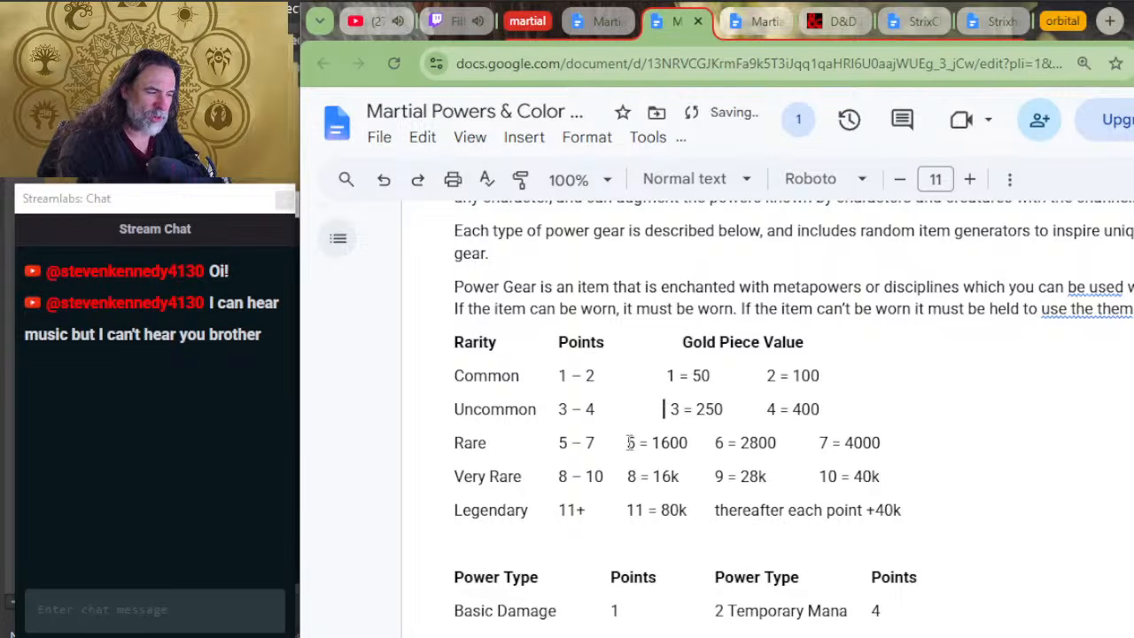
click(625, 442)
key(Tab)
click(623, 476)
key(Tab)
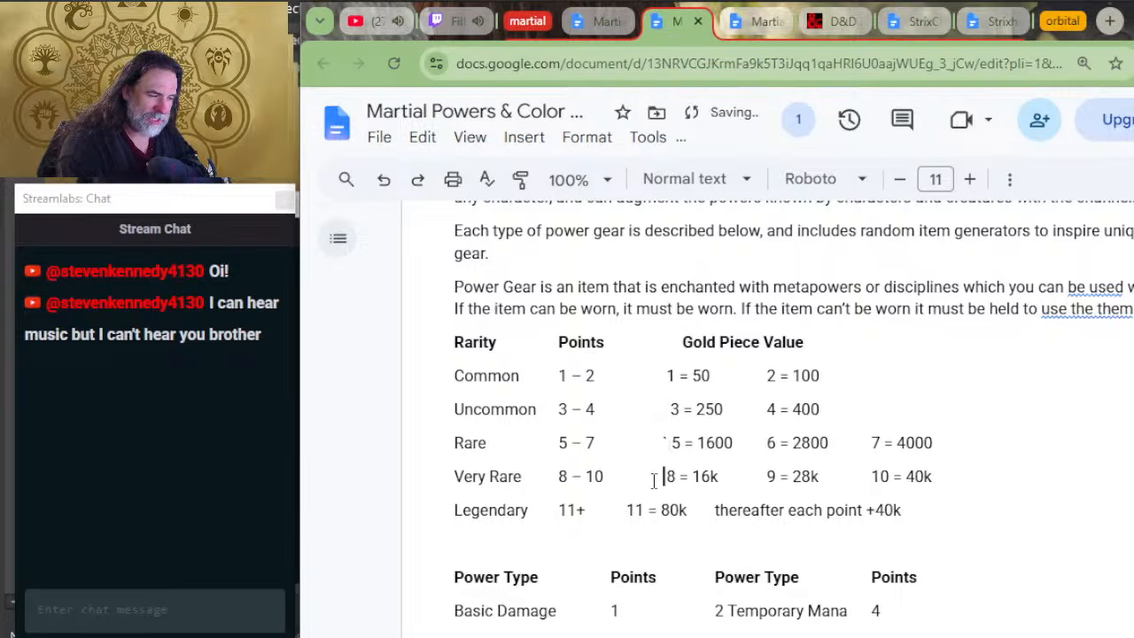
click(666, 442)
key(BackSpace)
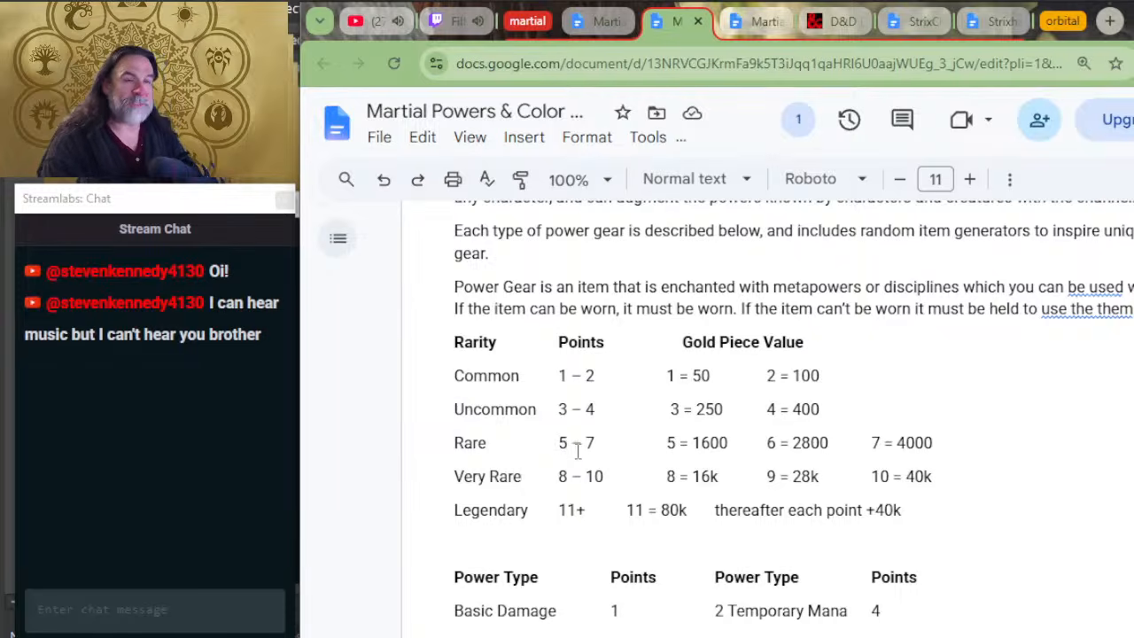
Step: Add the values 120, 160 and 200 on separate lines below the Legendary row of the rarity table
scroll(589, 441, down, 3)
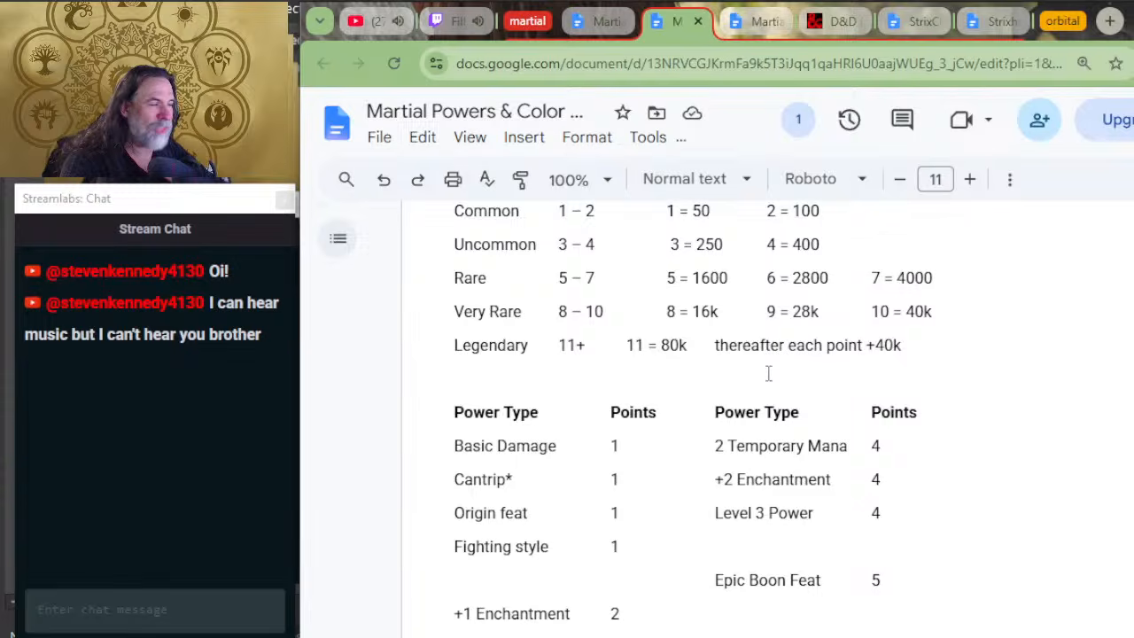
click(992, 356)
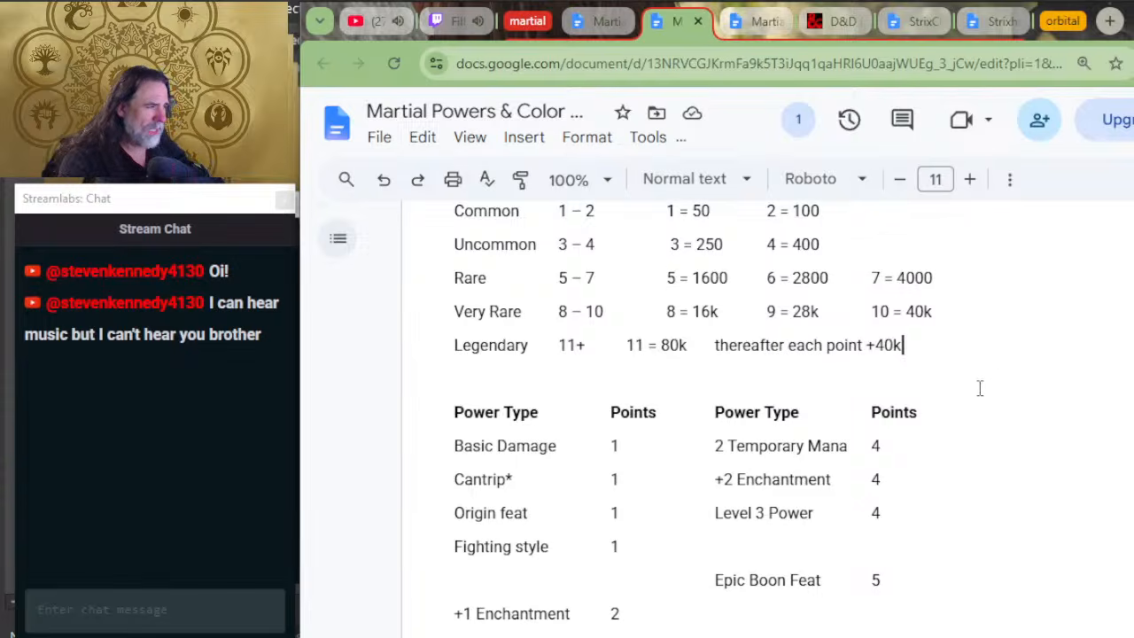
key(Return)
text(4)
key(BackSpace)
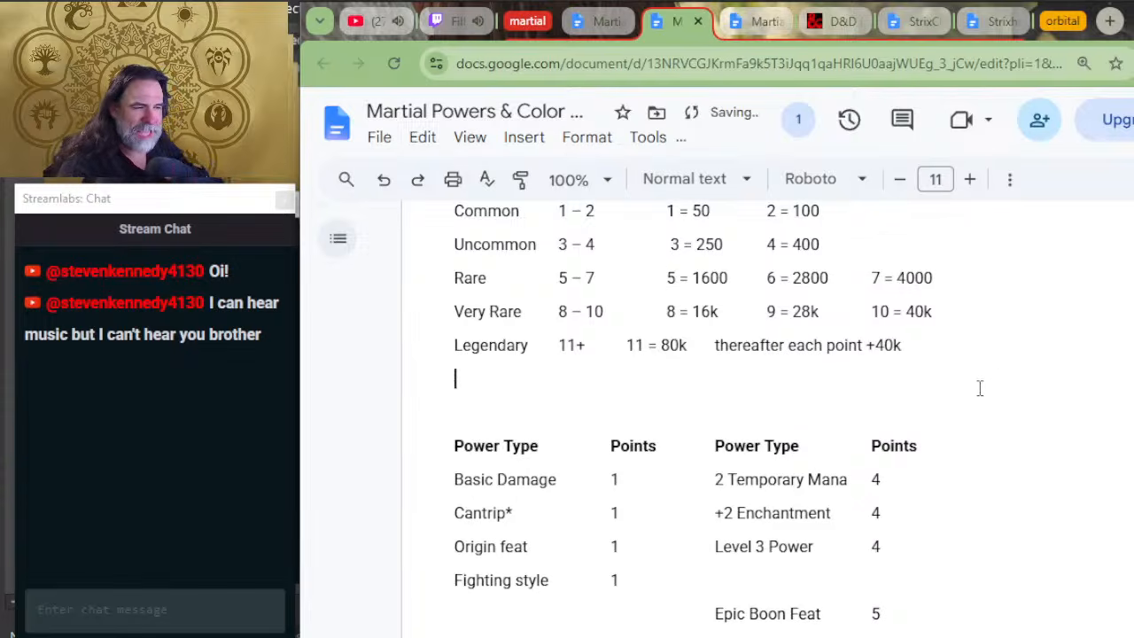
text(120)
key(Return)
text(160)
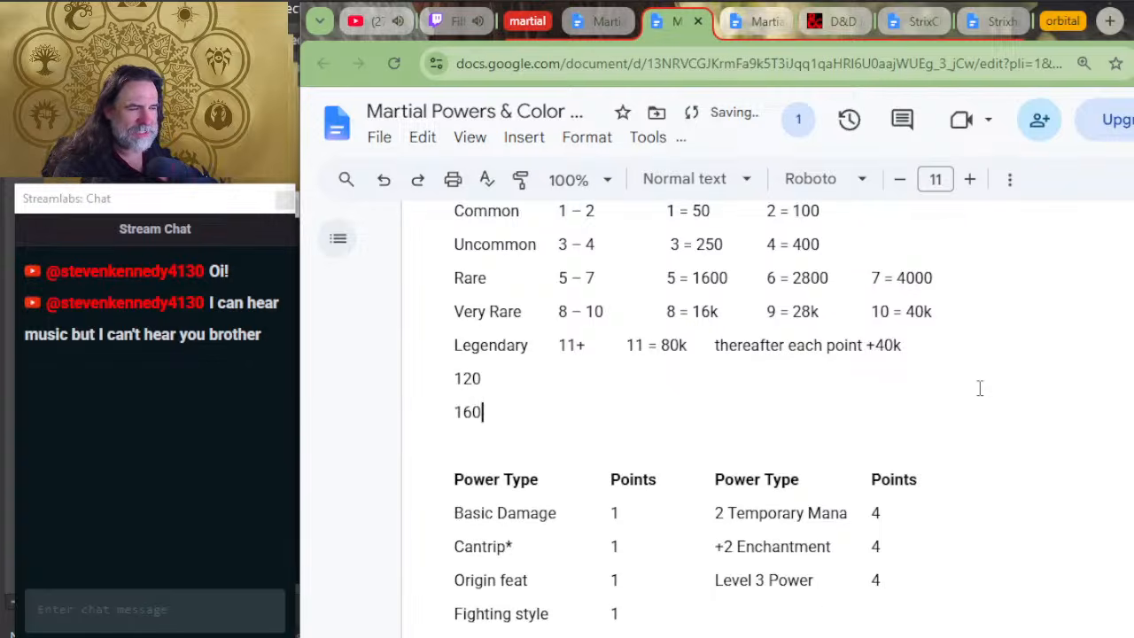
key(Return)
text(200)
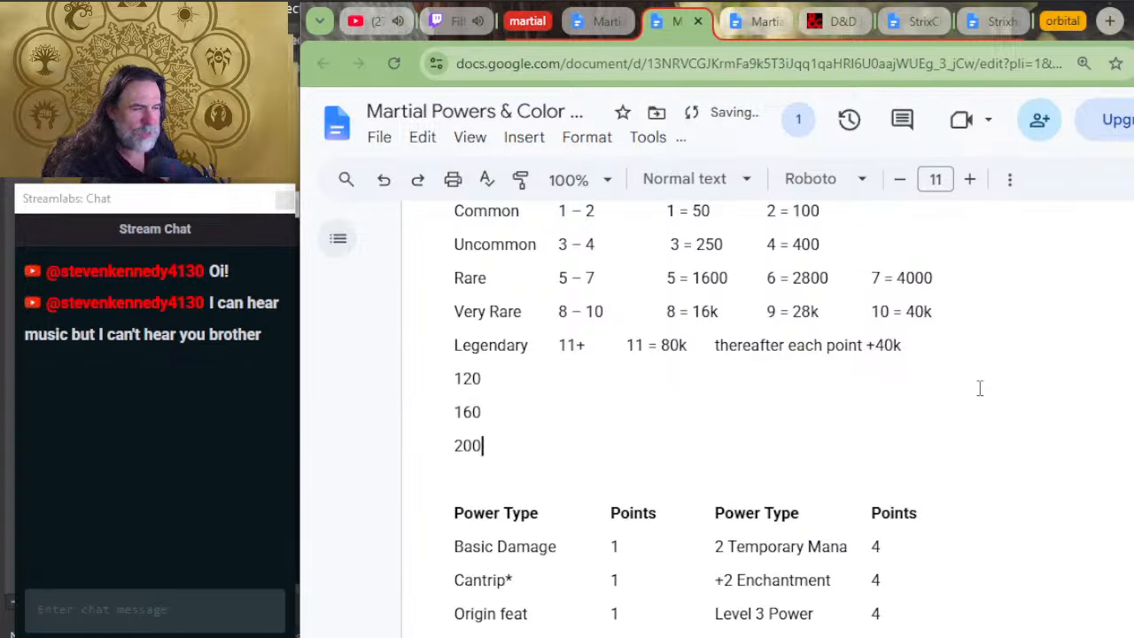
Step: Append the point numbers 12, 13 and 14 to the 120, 160 and 200 lines below the Legendary row
key(Up)
key(Up)
key(Up)
key(Down)
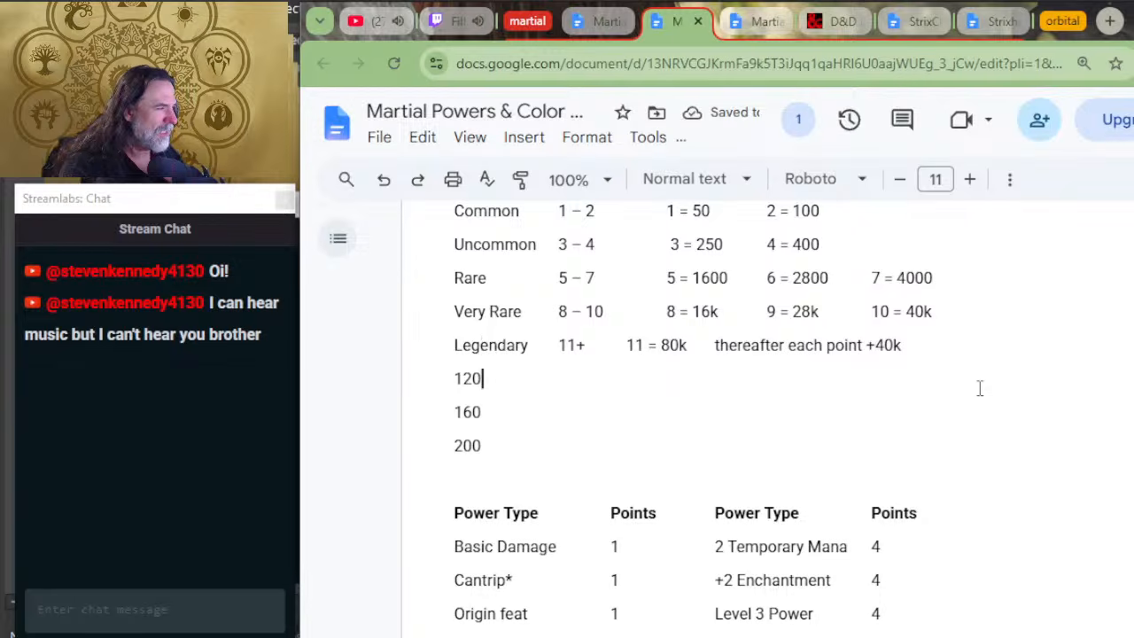
text(12)
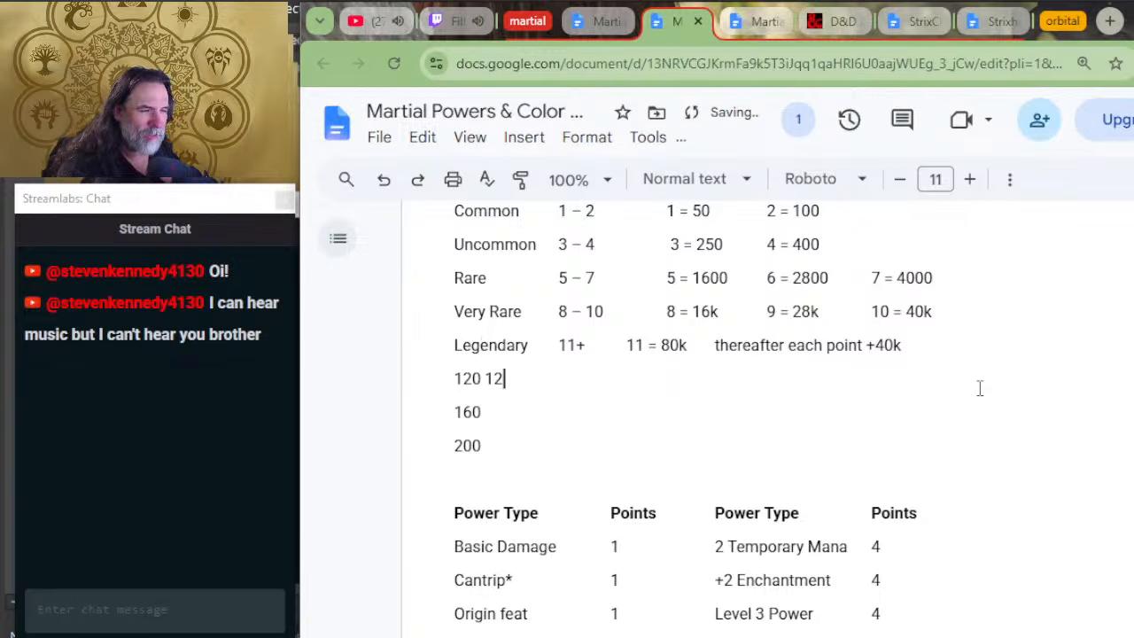
key(Down)
key(Down)
key(Up)
text(13)
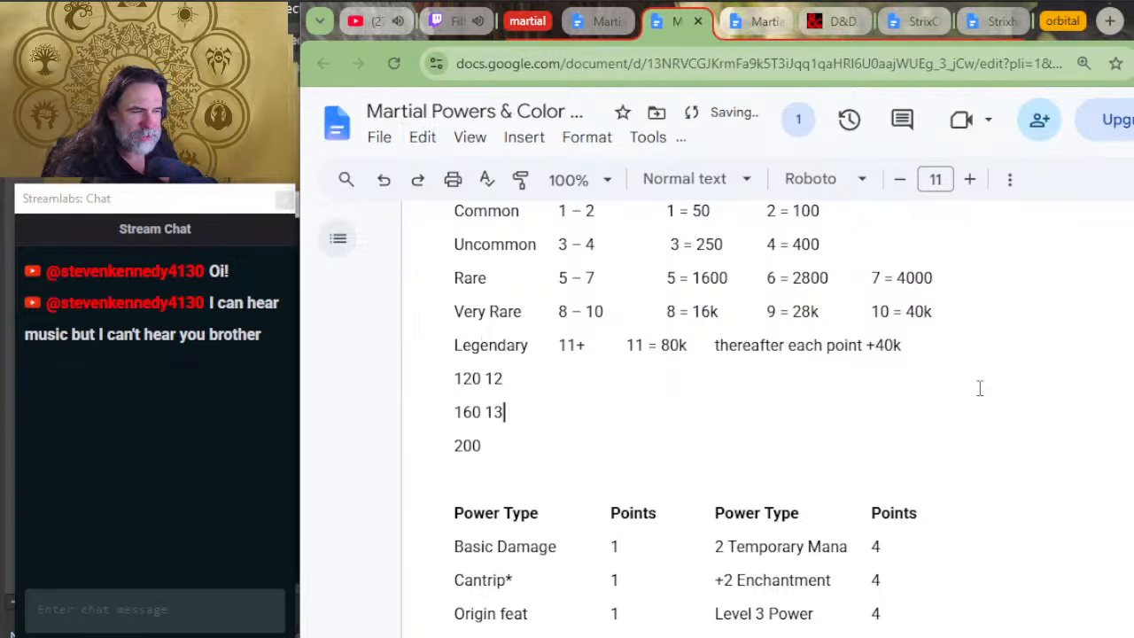
key(Down)
text(14)
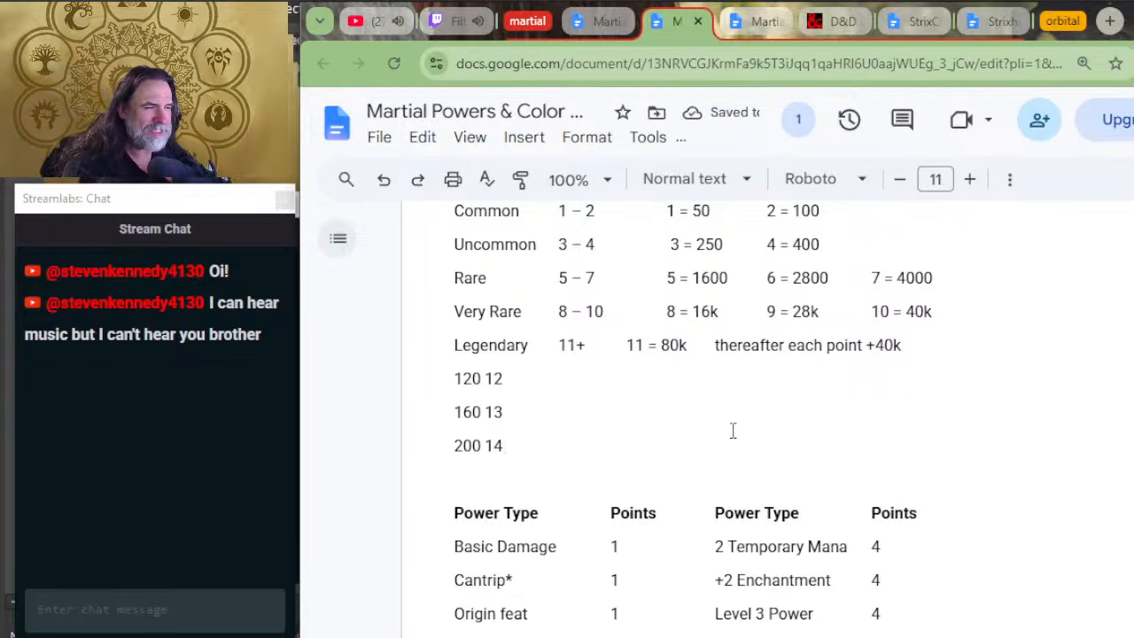
Step: Change the Legendary row's points entry in the rarity table to 11(-14)
click(592, 346)
key(BackSpace)
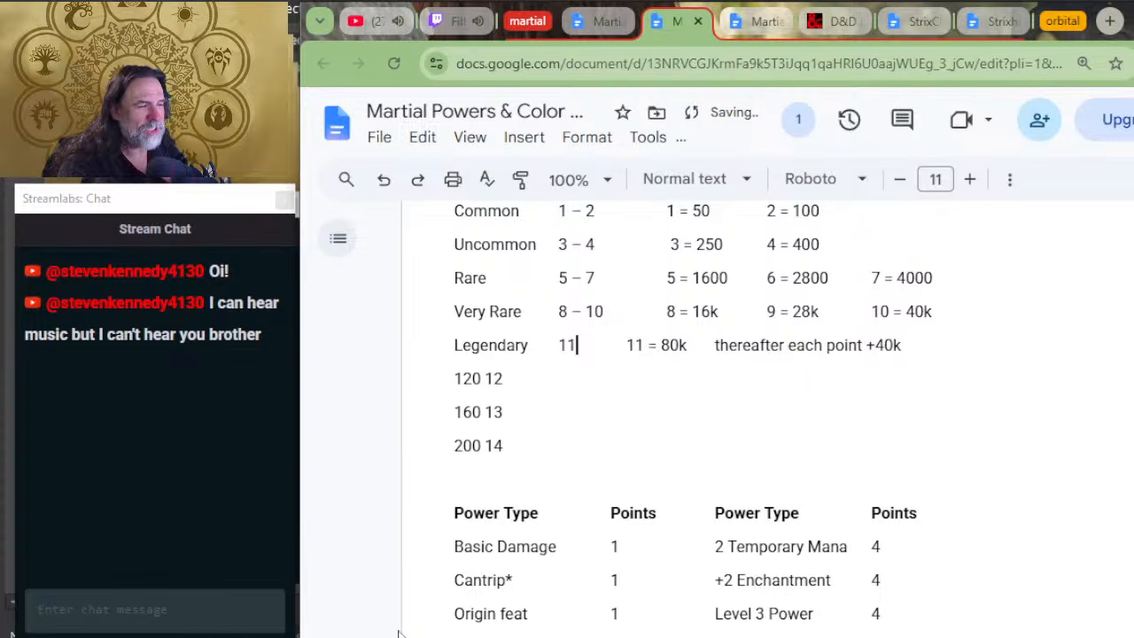
text(-14)
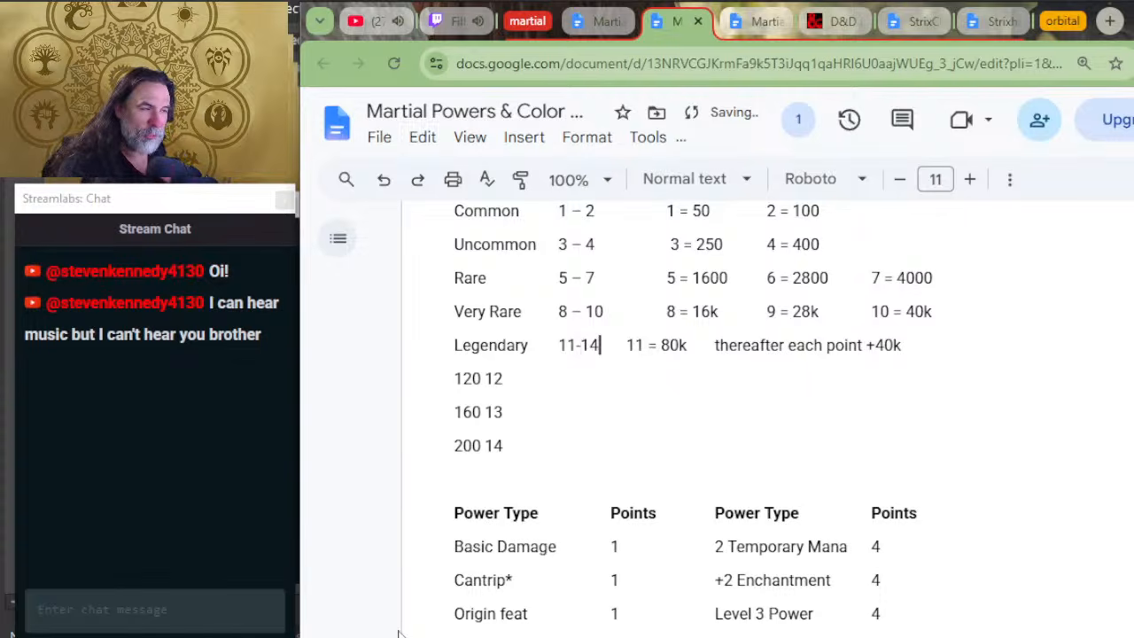
key(BackSpace)
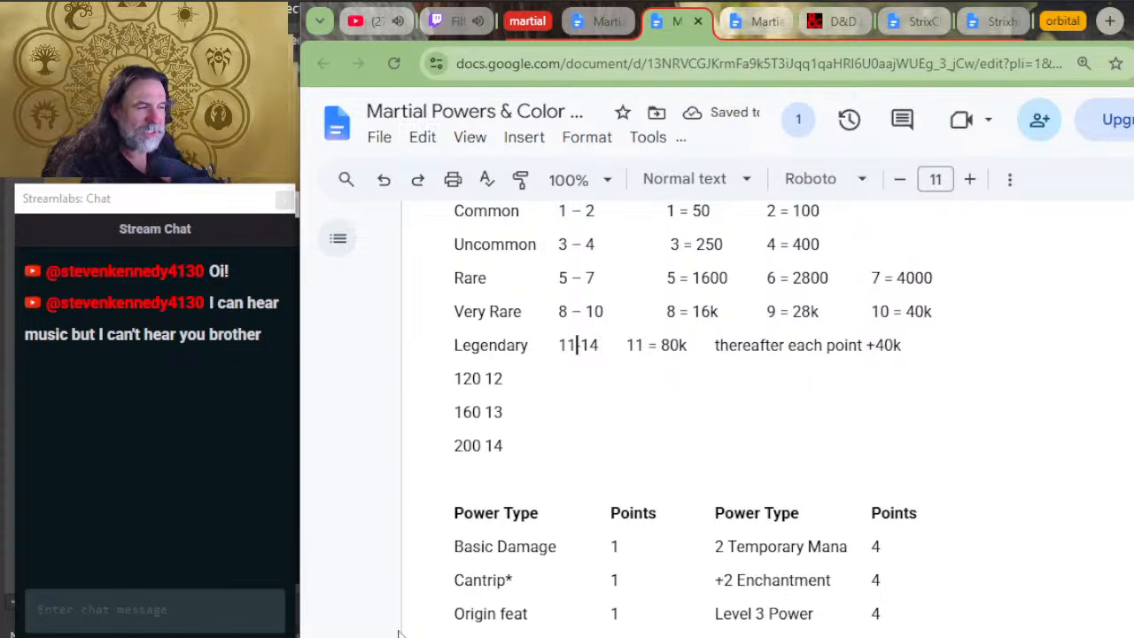
text((-14)
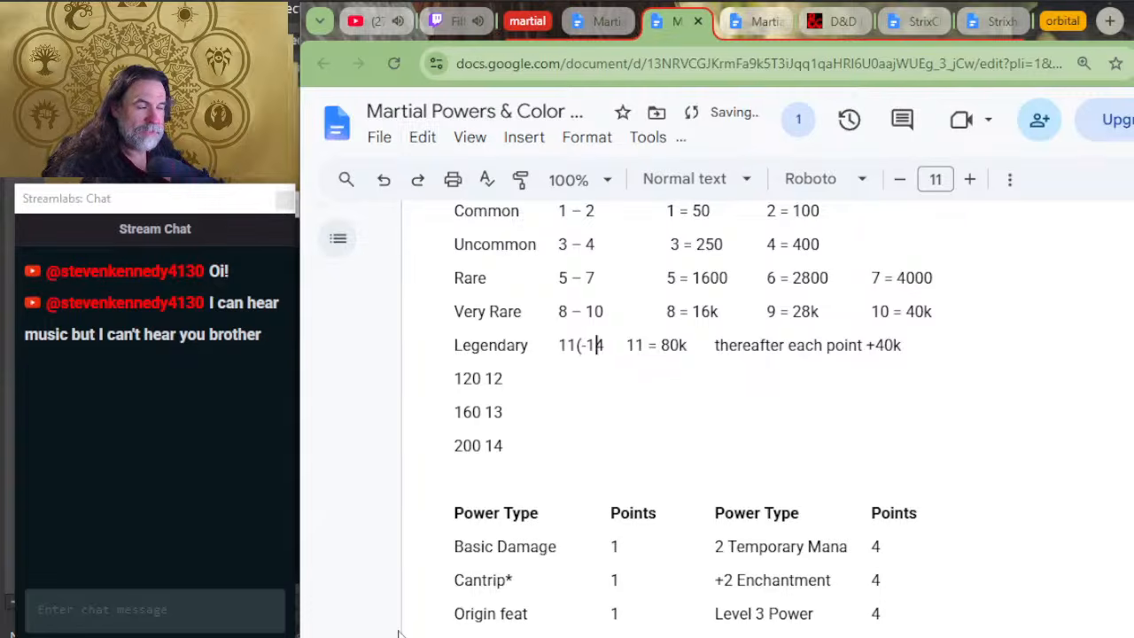
text())
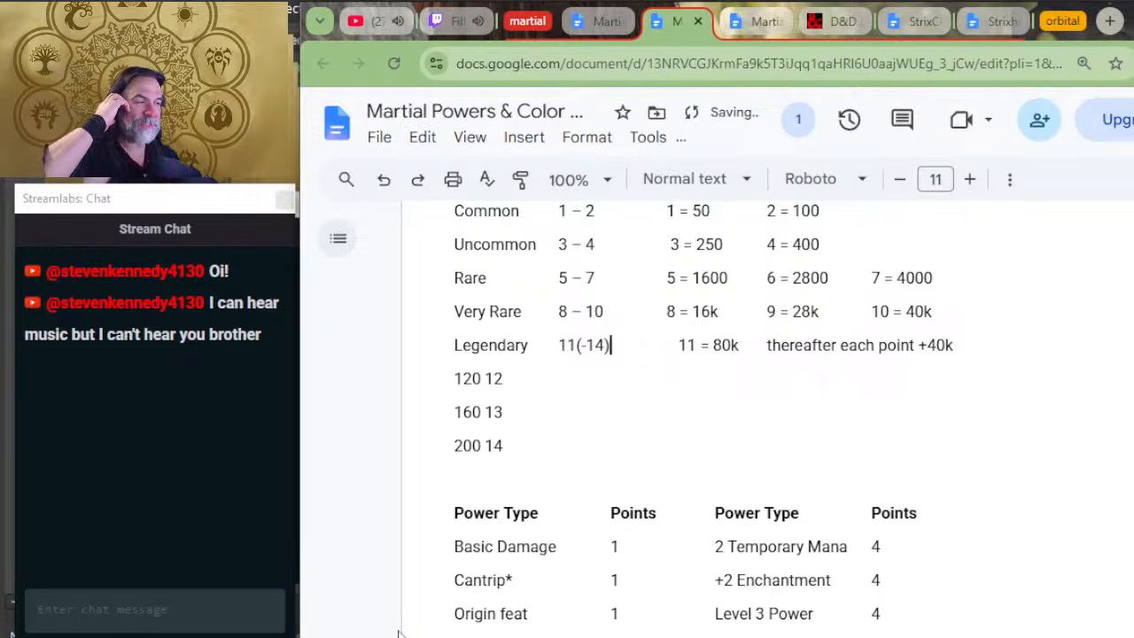
Step: Adjust the spacing before the first gold values of the Legendary, Very Rare and Rare rows so they line up with the Uncommon row
key(Delete)
key(Tab)
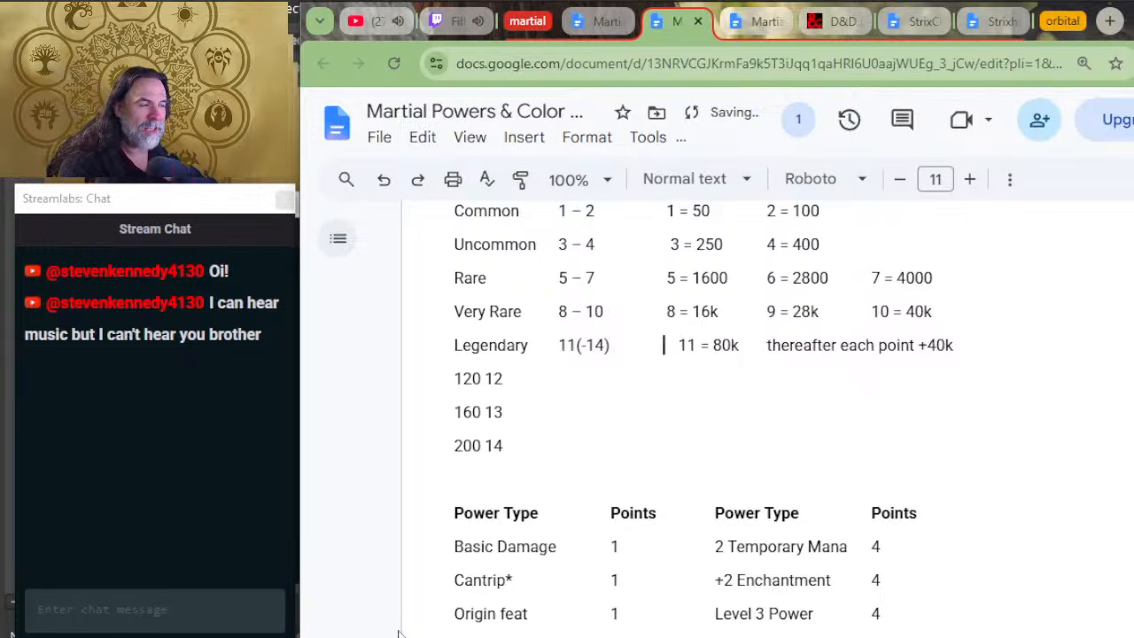
key(Delete)
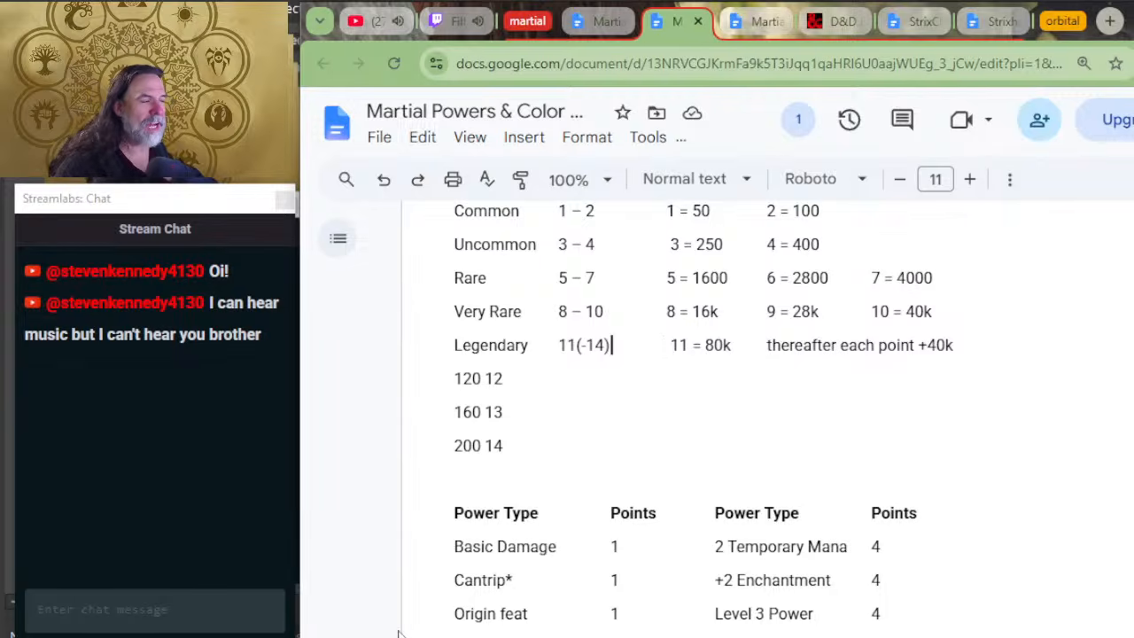
key(BackSpace)
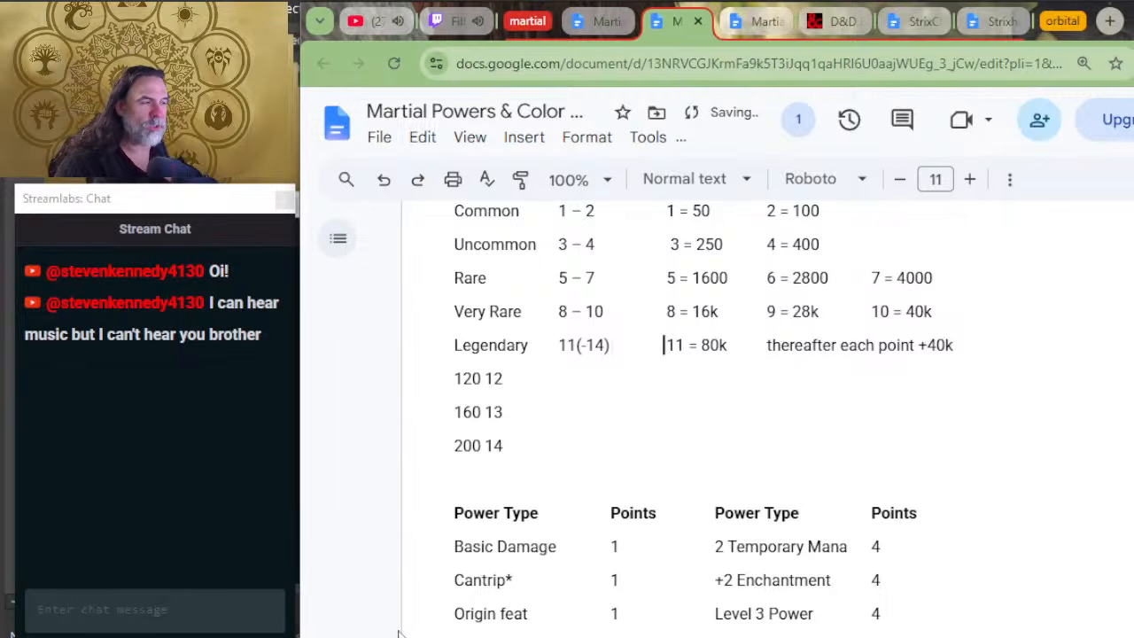
key(Up)
key(Up)
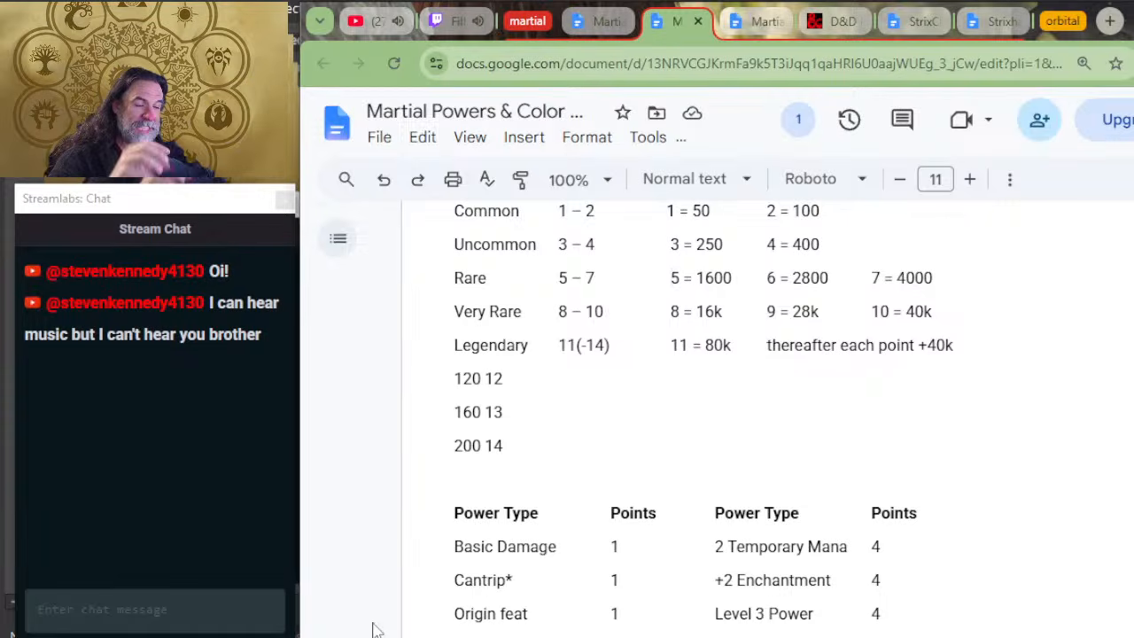
Step: Review the Power Type points table, and check the basic and advanced damage types listed under Damage Types as Powers in the playtest rules document
scroll(656, 416, down, 2)
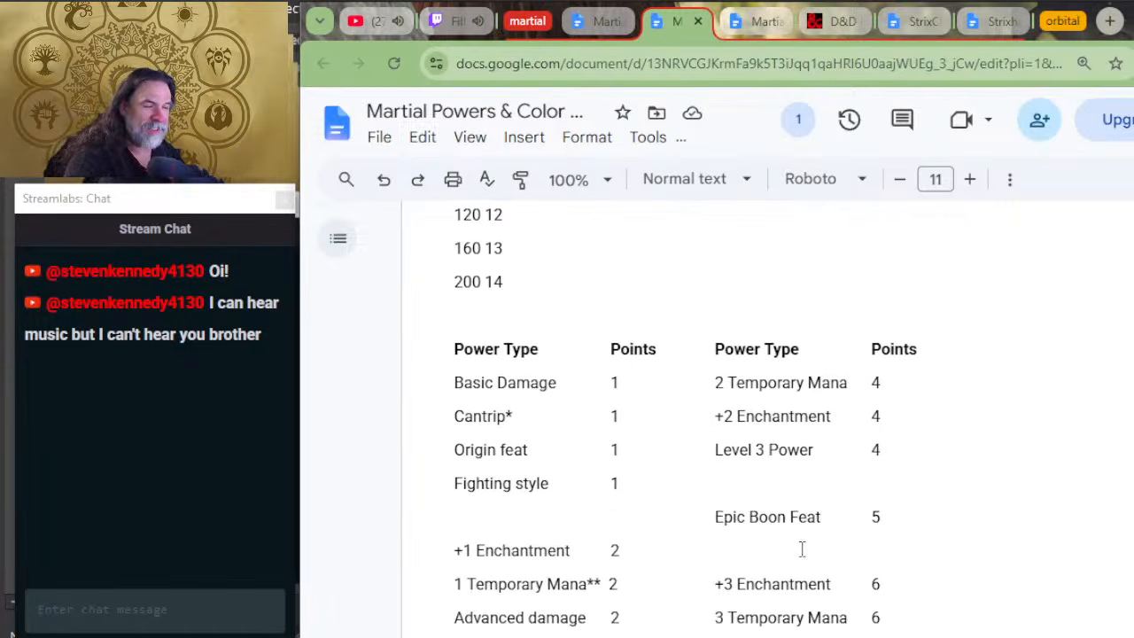
scroll(776, 474, down, 2)
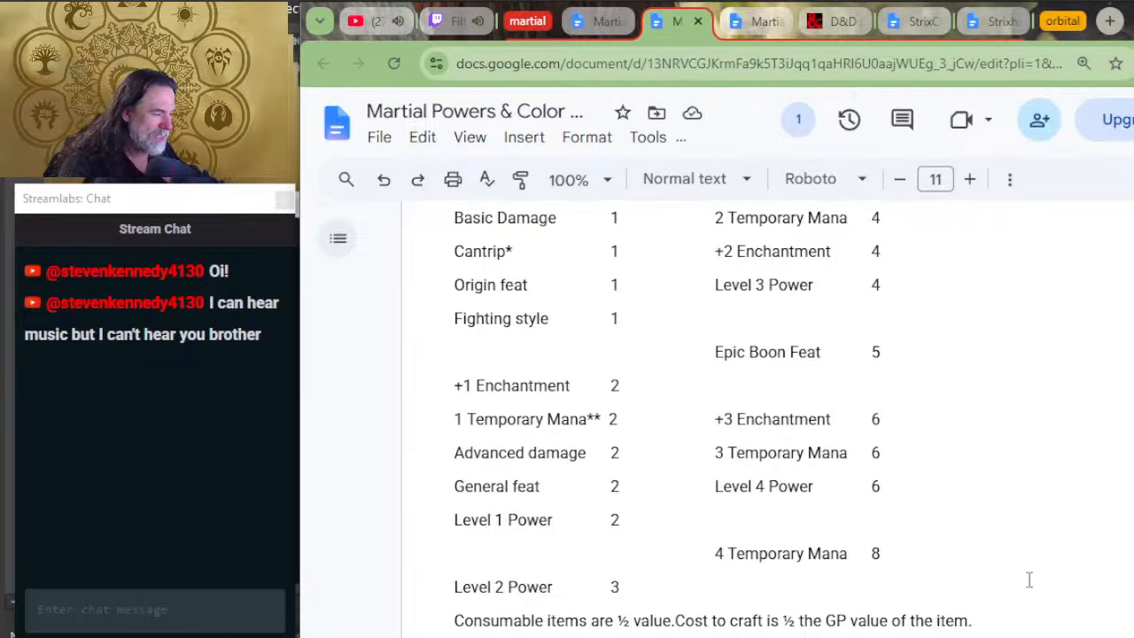
scroll(823, 519, up, 2)
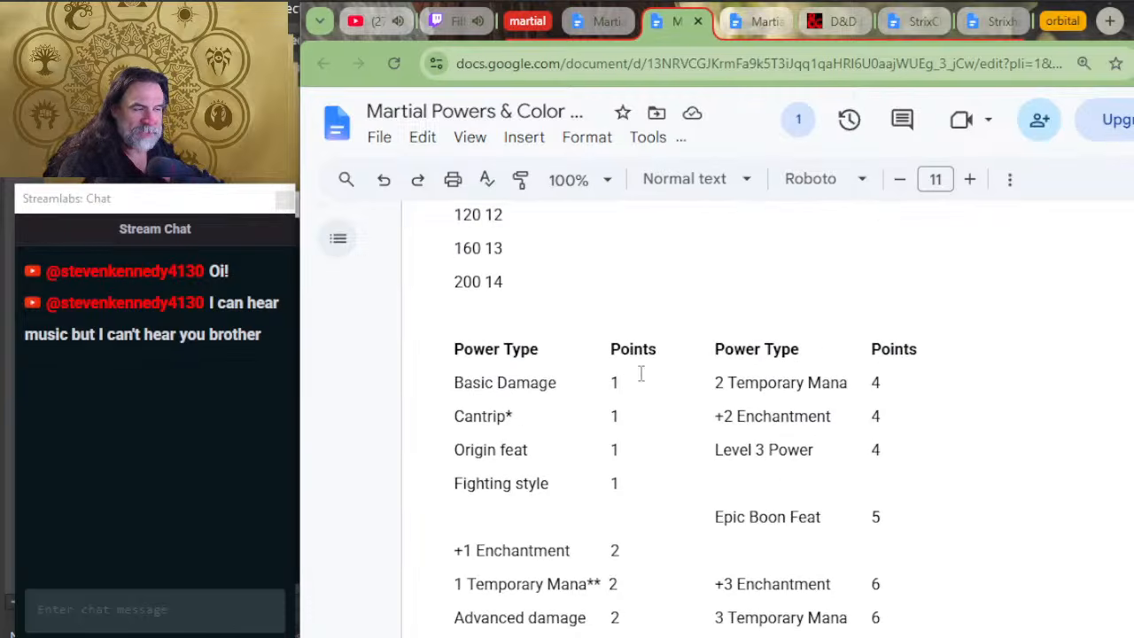
click(592, 23)
scroll(620, 338, down, 5)
scroll(679, 355, down, 15)
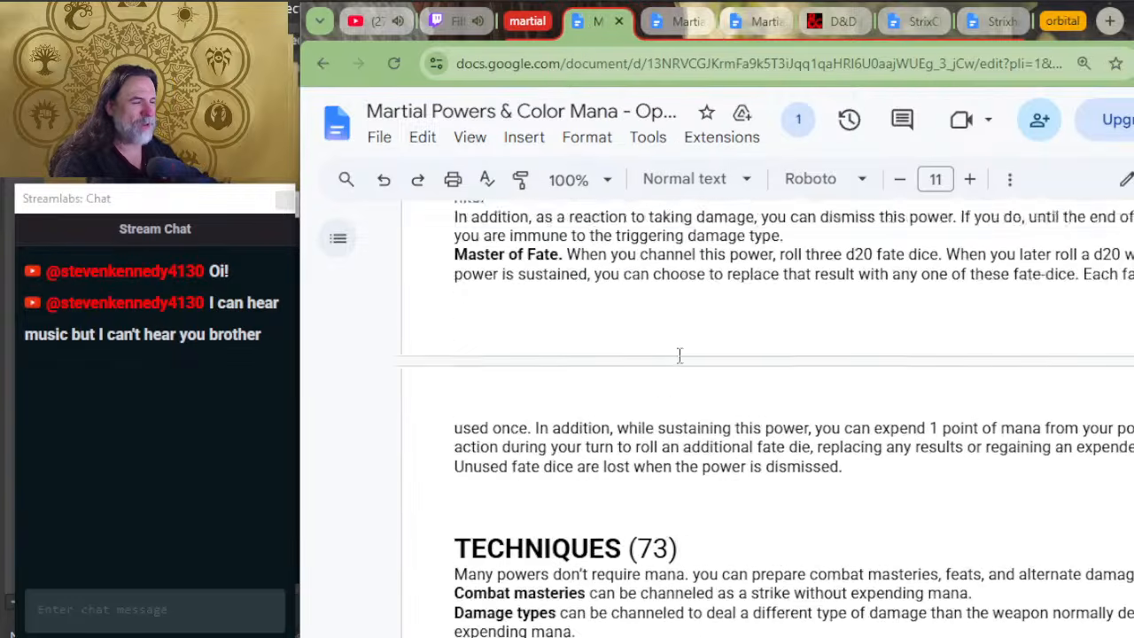
scroll(695, 431, up, 3)
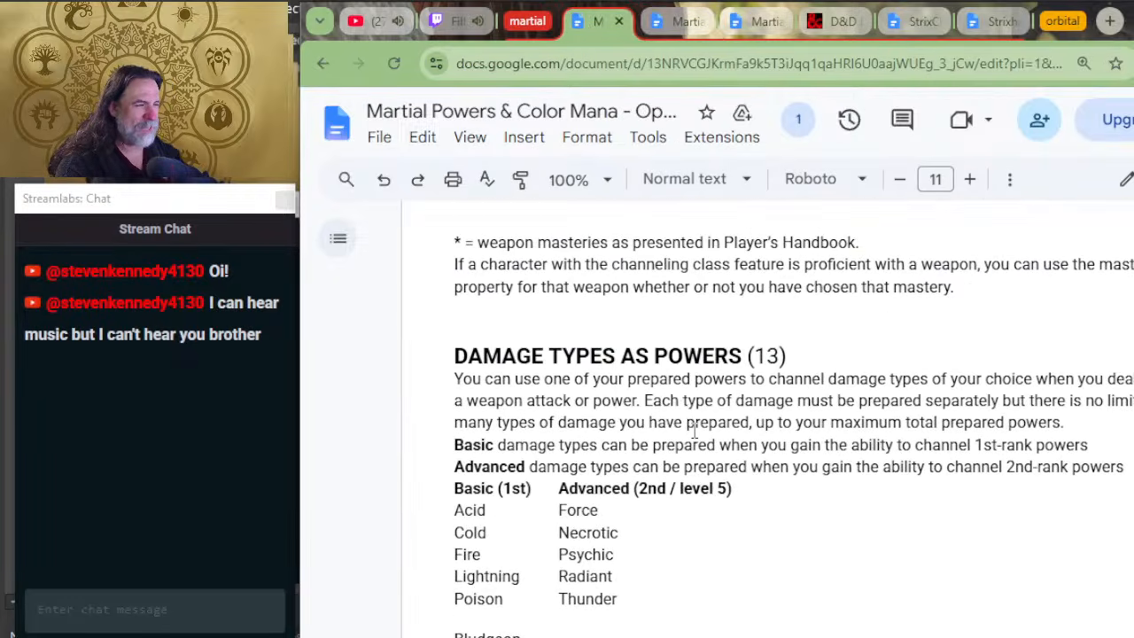
scroll(687, 461, down, 7)
scroll(679, 493, up, 5)
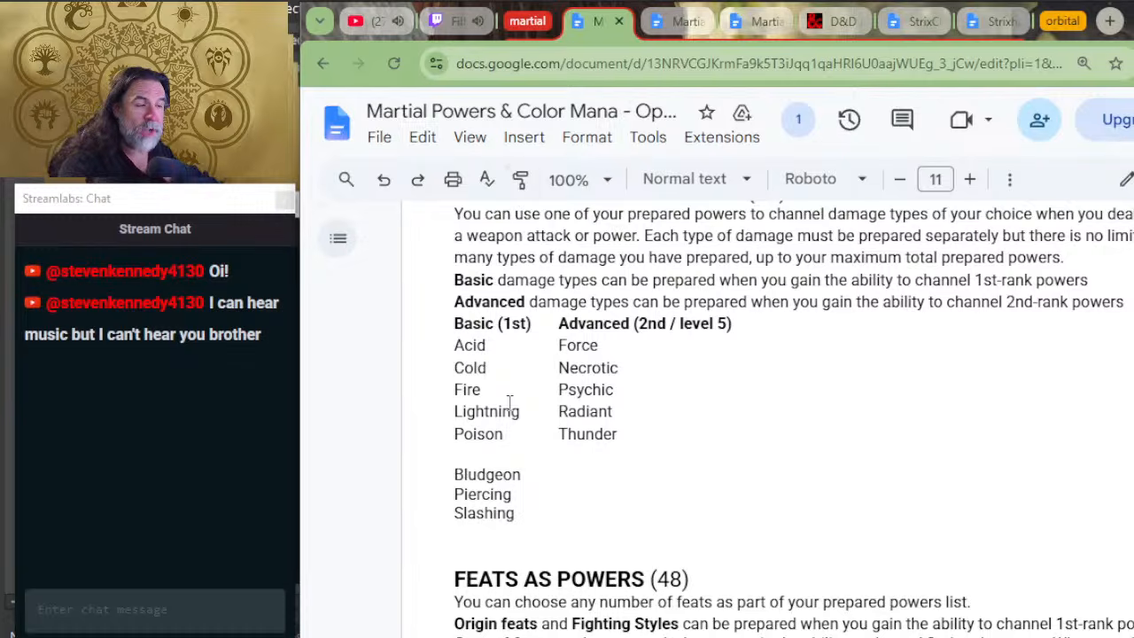
double_click(467, 390)
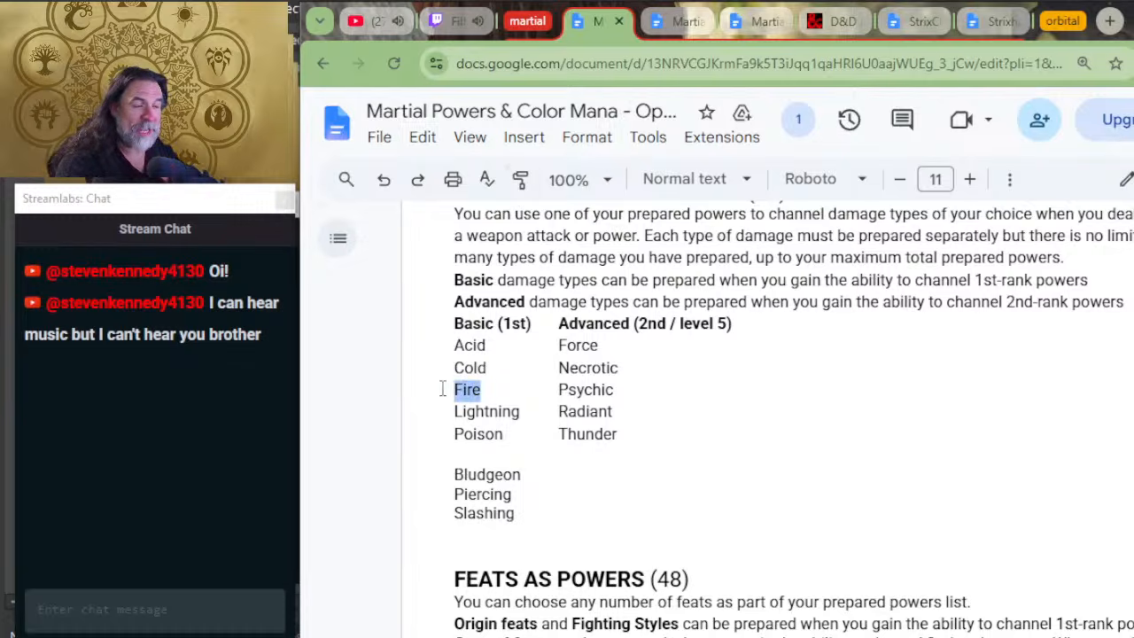
drag(514, 475, 498, 477)
click(487, 509)
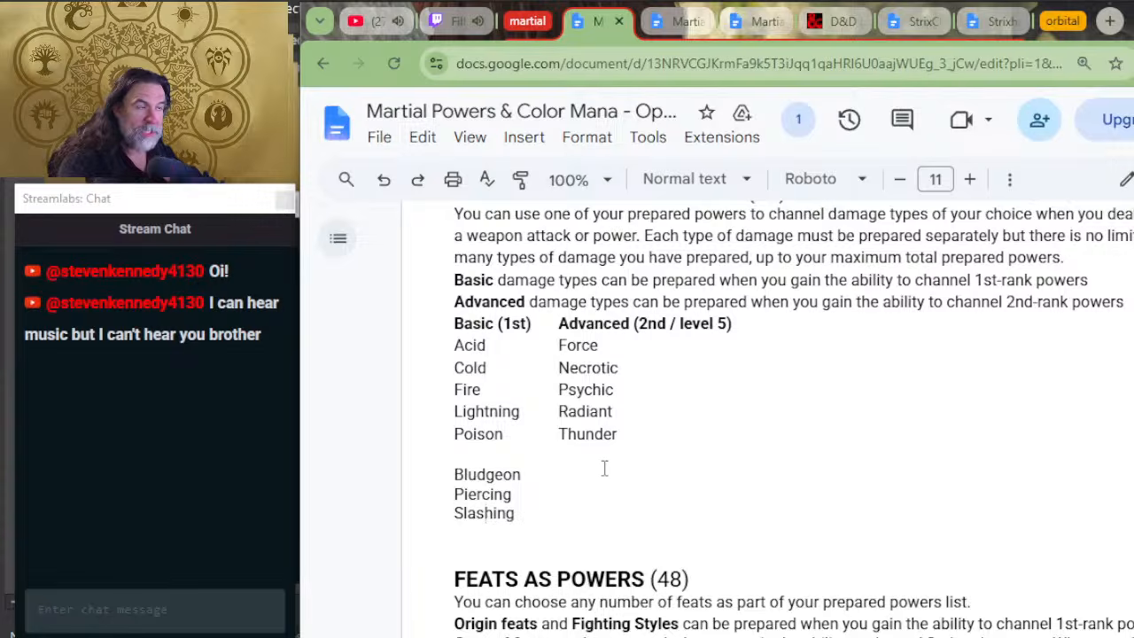
Step: Separate the Power Gear document into its own browser window and bring it to the front
key(alt+Tab)
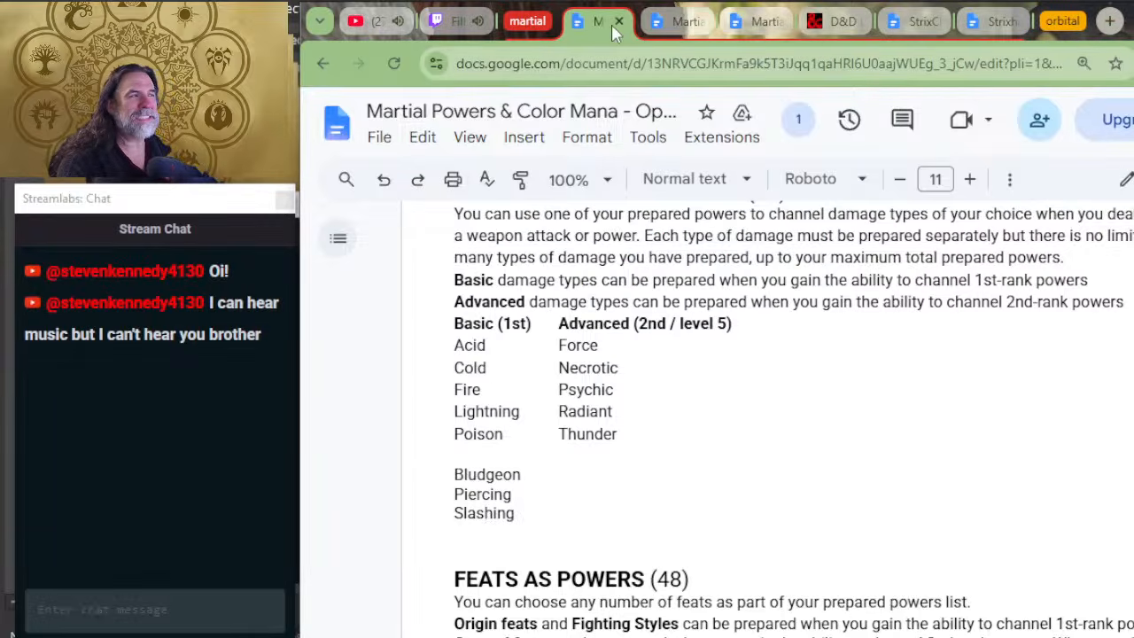
drag(612, 24, 717, 41)
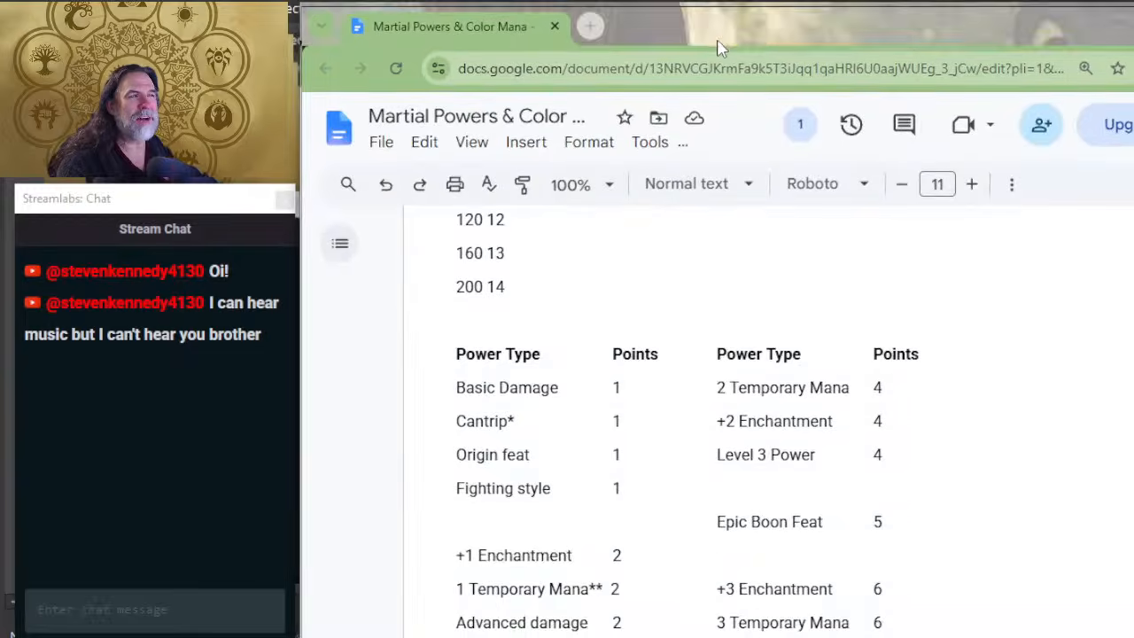
key(alt+Tab)
key(alt+Tab)
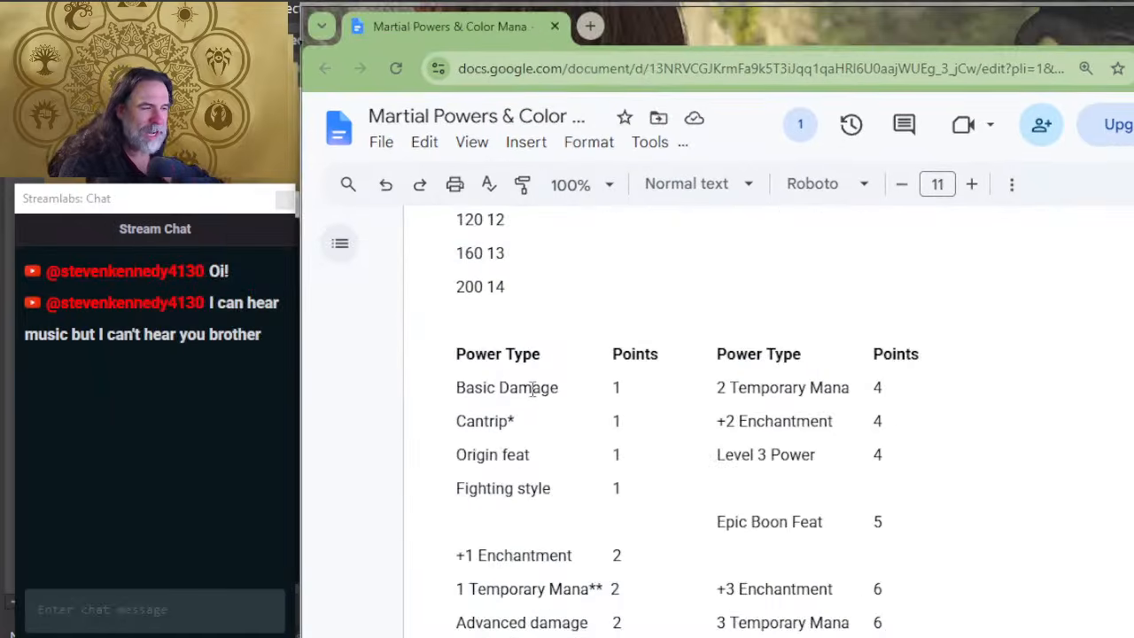
key(alt+Tab)
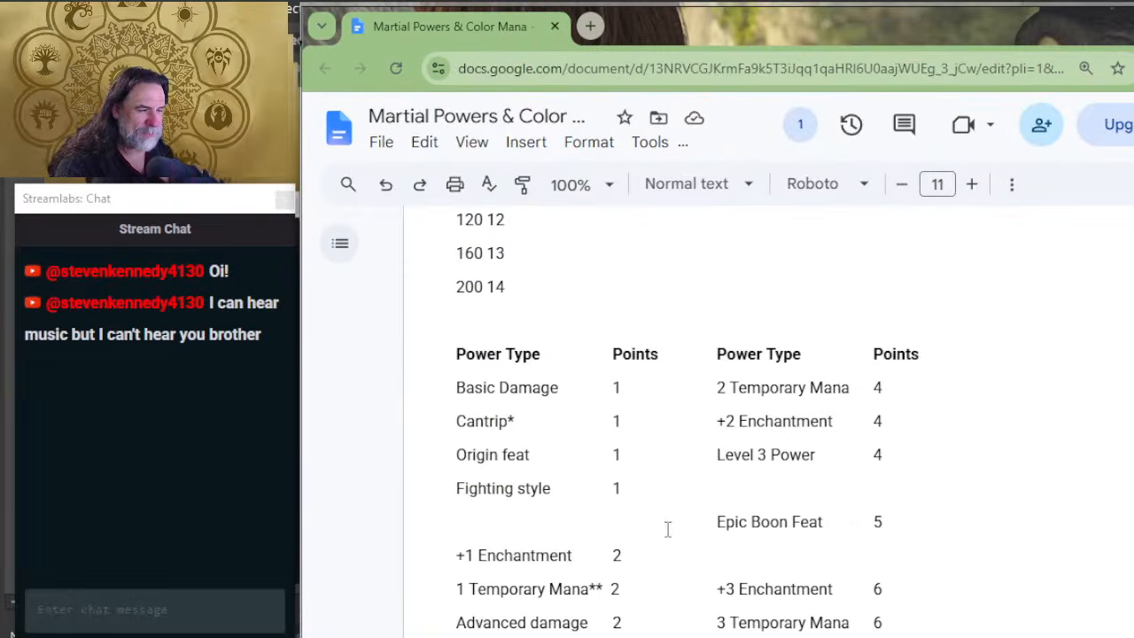
Step: Compare the point costs of +1 Enchantment and Advanced damage in the Power Type table with the Common row's point range in the rarity table
scroll(614, 541, down, 1)
scroll(615, 541, down, 3)
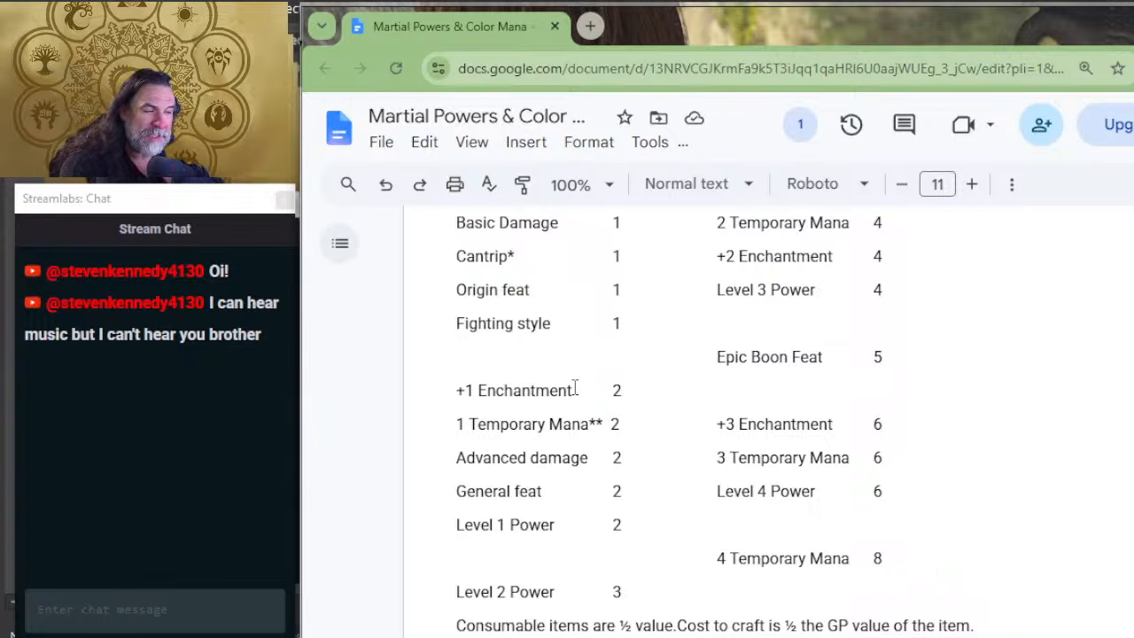
drag(573, 390, 537, 390)
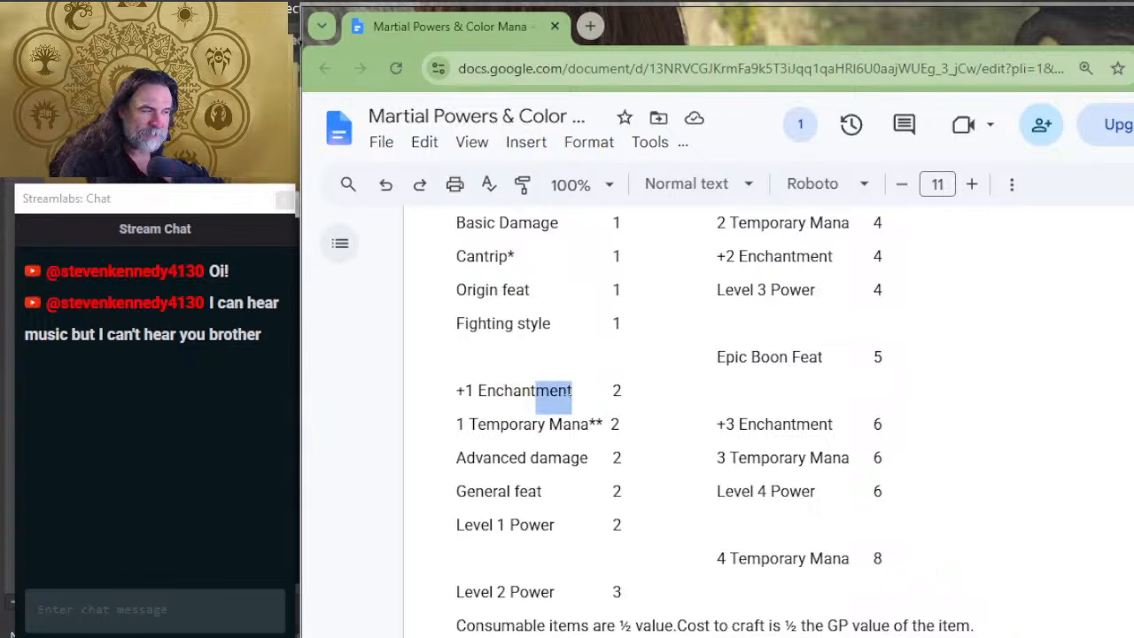
drag(624, 390, 611, 390)
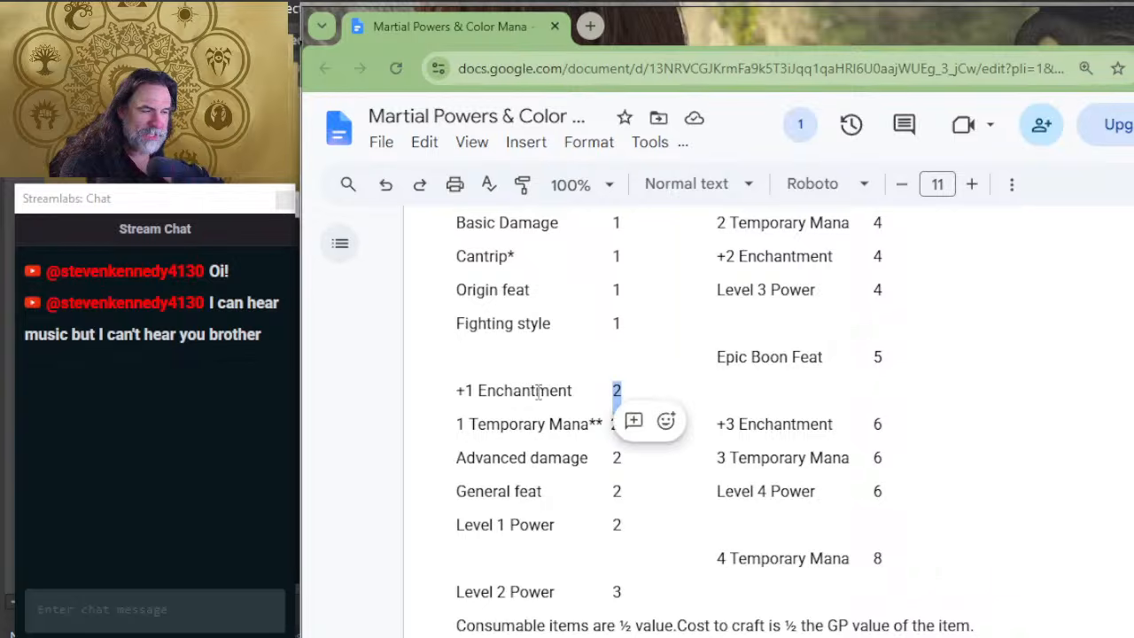
drag(535, 390, 572, 390)
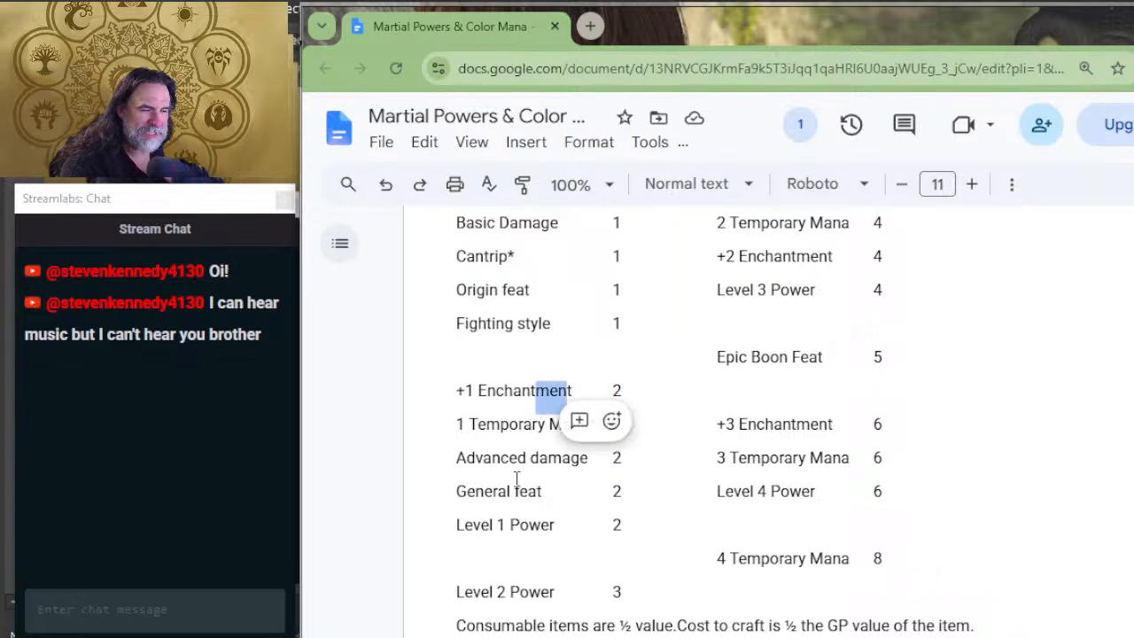
drag(630, 457, 572, 454)
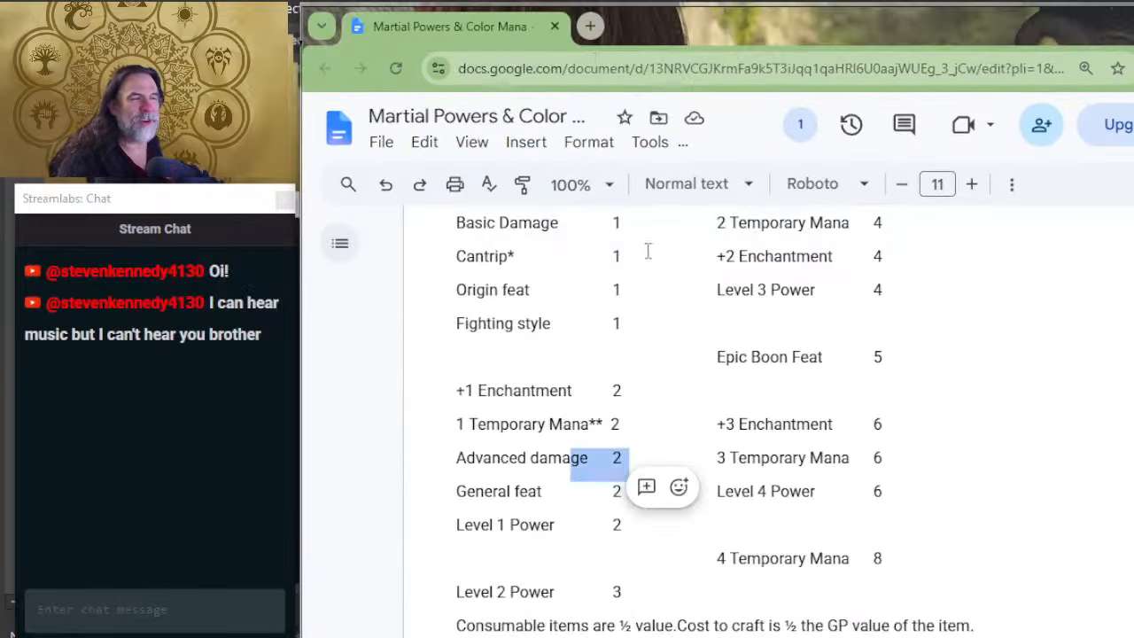
scroll(648, 249, up, 4)
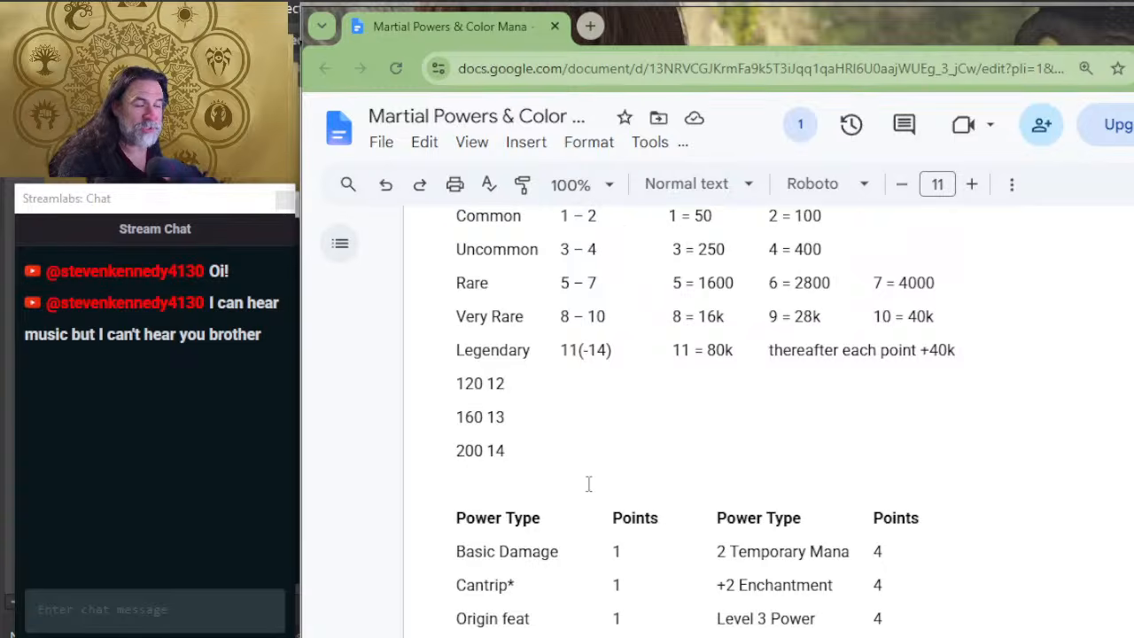
scroll(628, 500, down, 2)
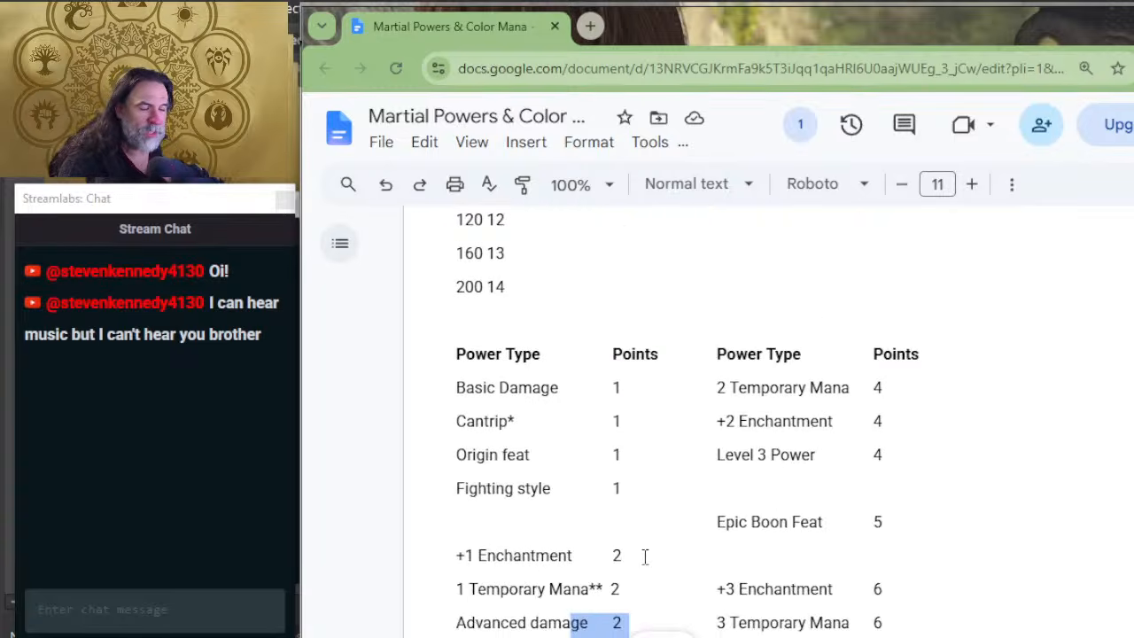
scroll(638, 597, up, 4)
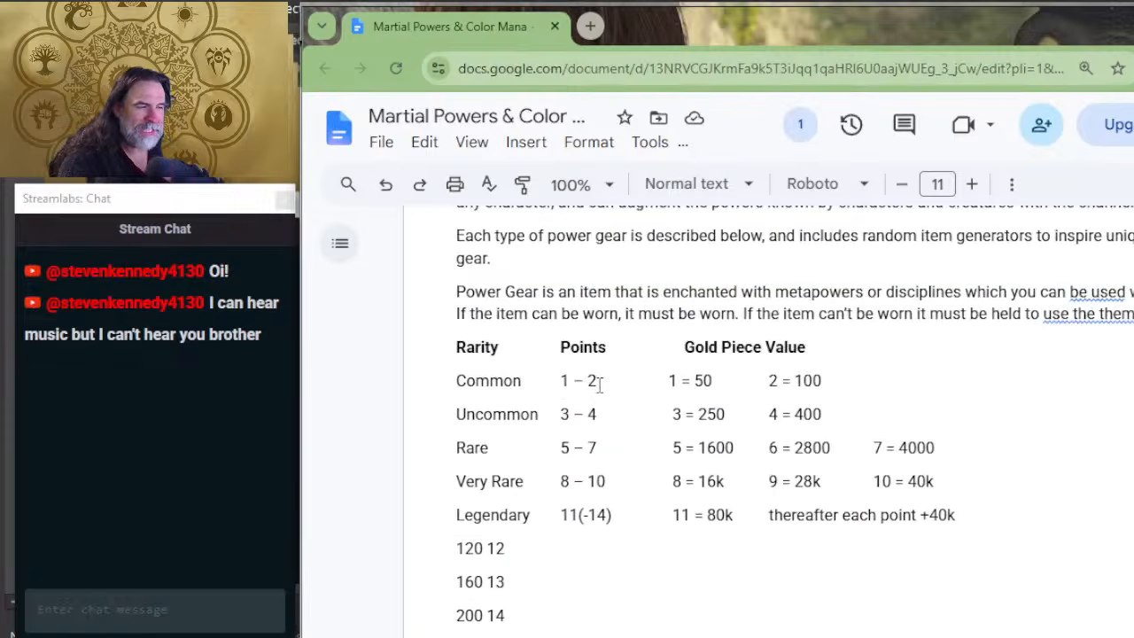
double_click(590, 386)
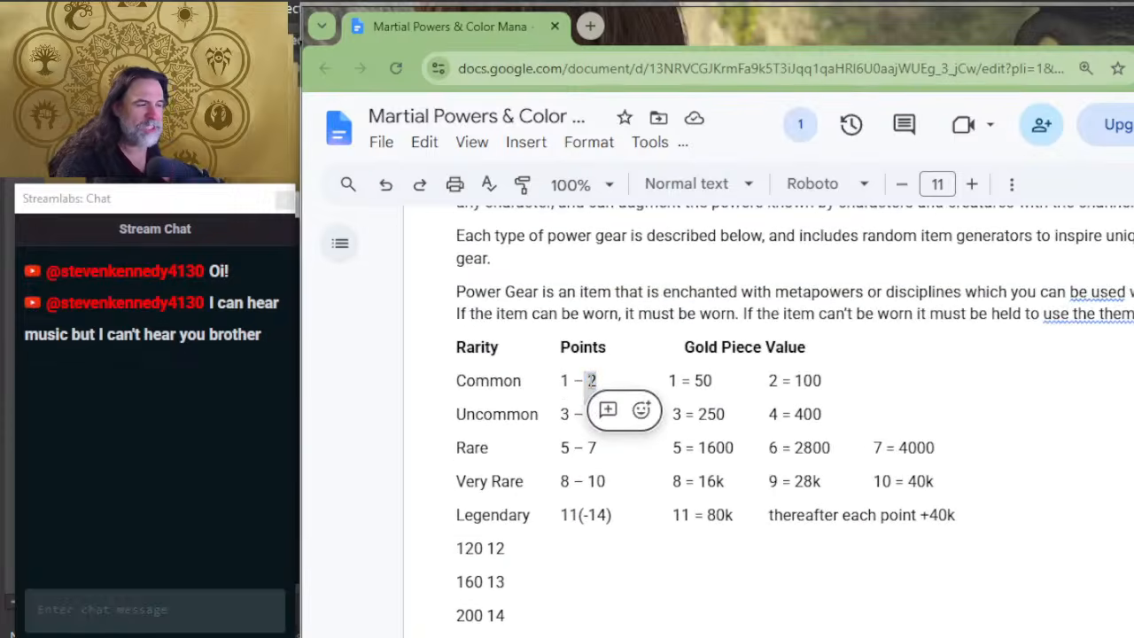
click(591, 382)
drag(614, 382, 582, 378)
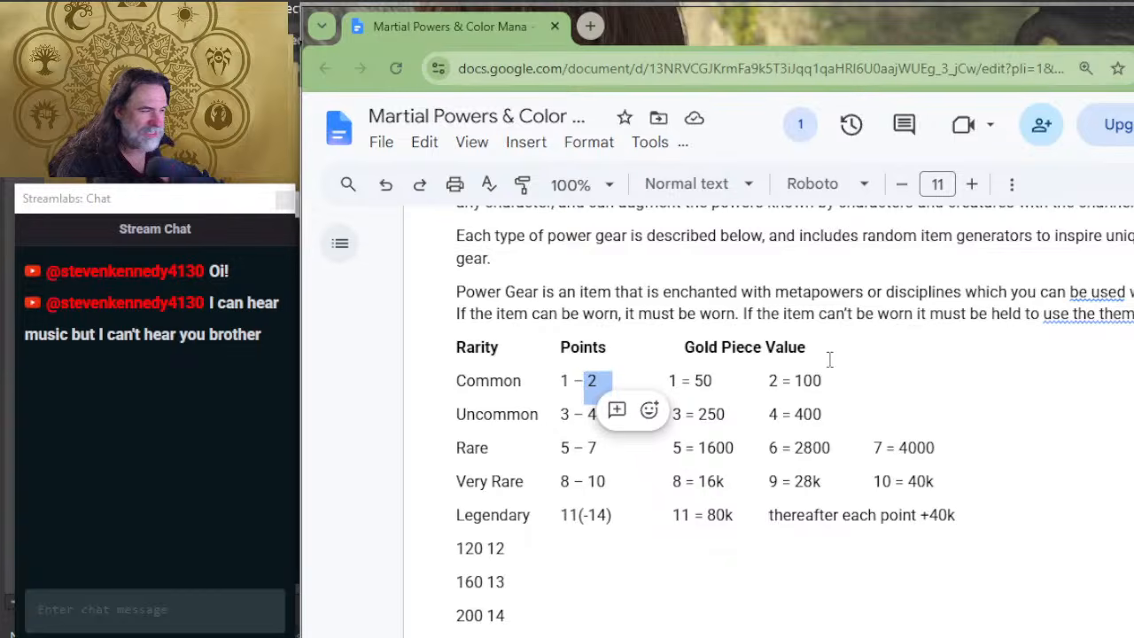
Step: Examine the gold piece values per point in the Common, Uncommon and Rare rows of the rarity table
click(590, 374)
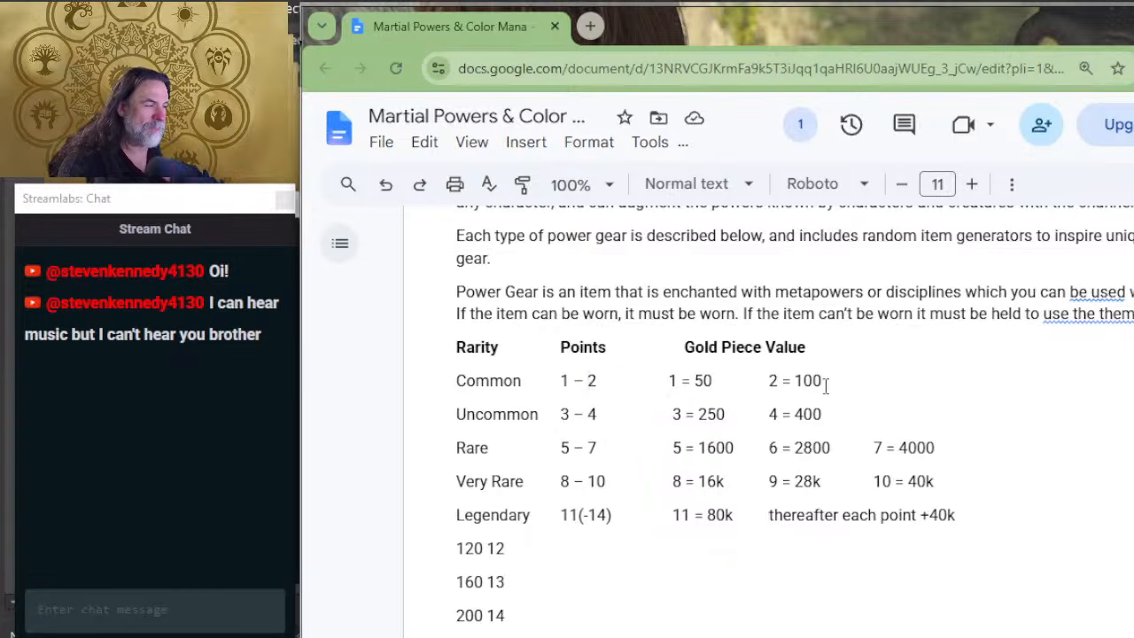
drag(824, 382, 795, 382)
scroll(665, 455, down, 2)
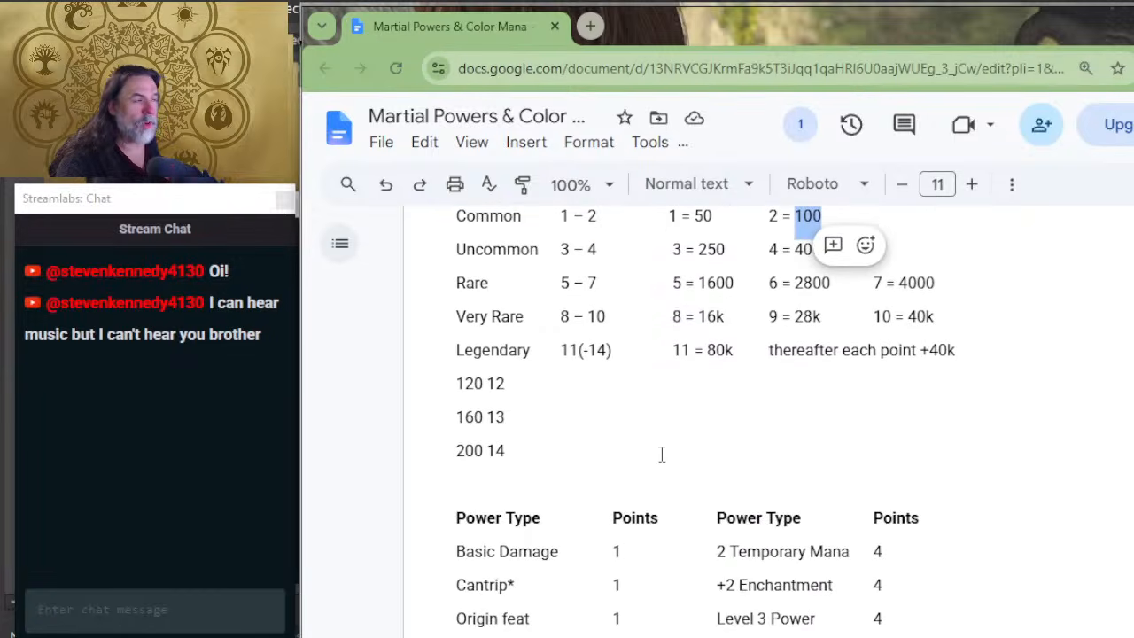
scroll(661, 455, up, 2)
click(615, 399)
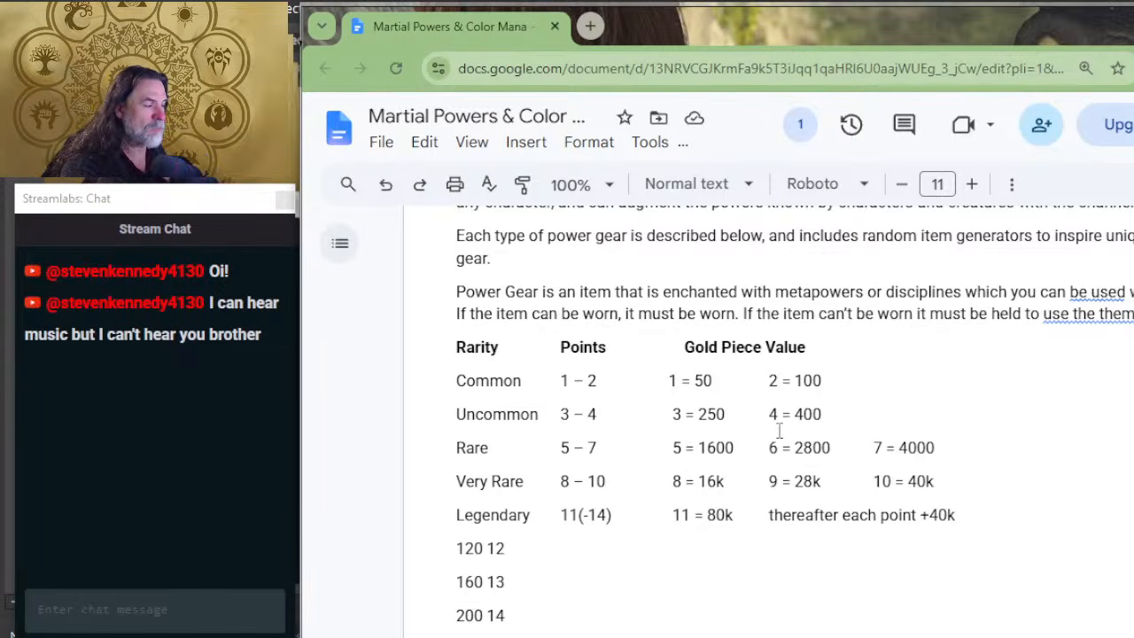
drag(823, 414, 771, 407)
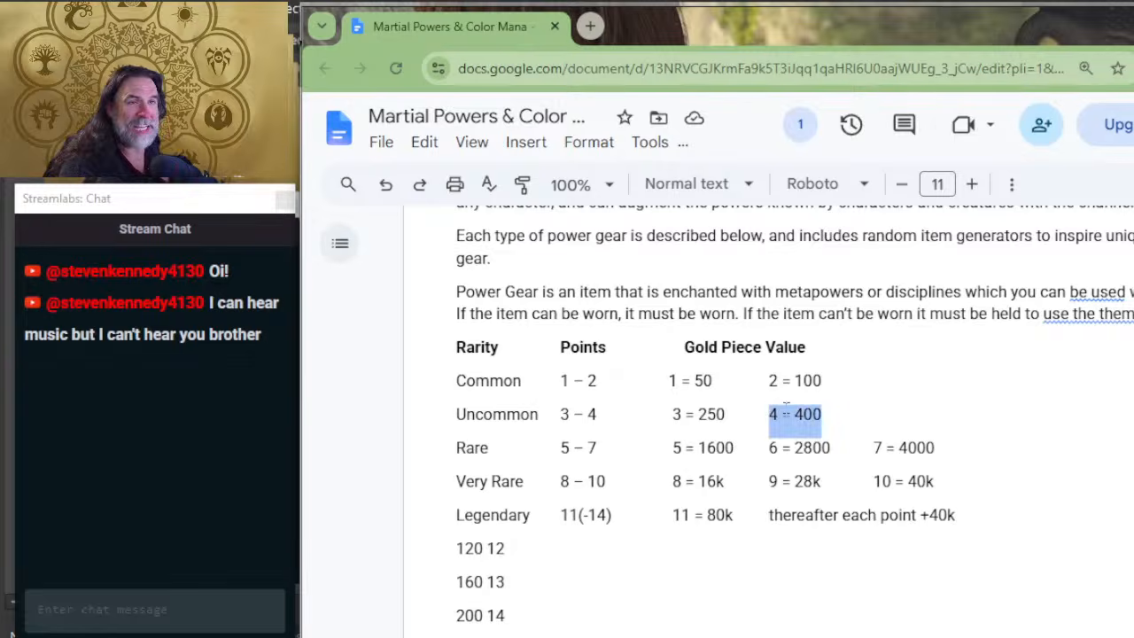
click(823, 413)
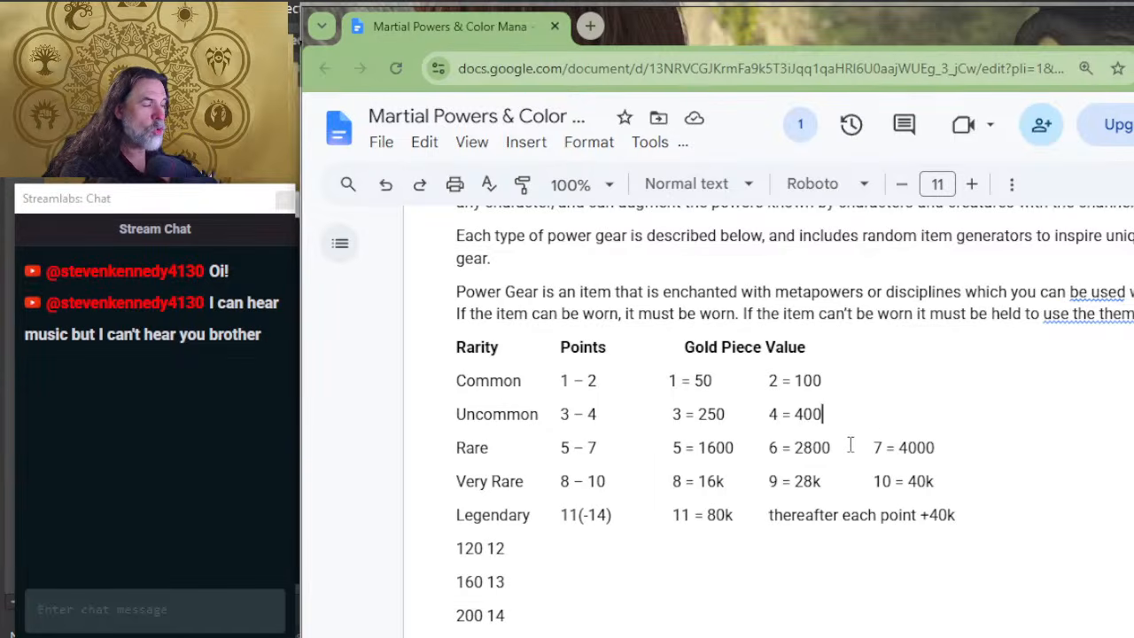
mouse_move(846, 448)
mouse_down()
mouse_move(745, 451)
mouse_move(859, 452)
mouse_up()
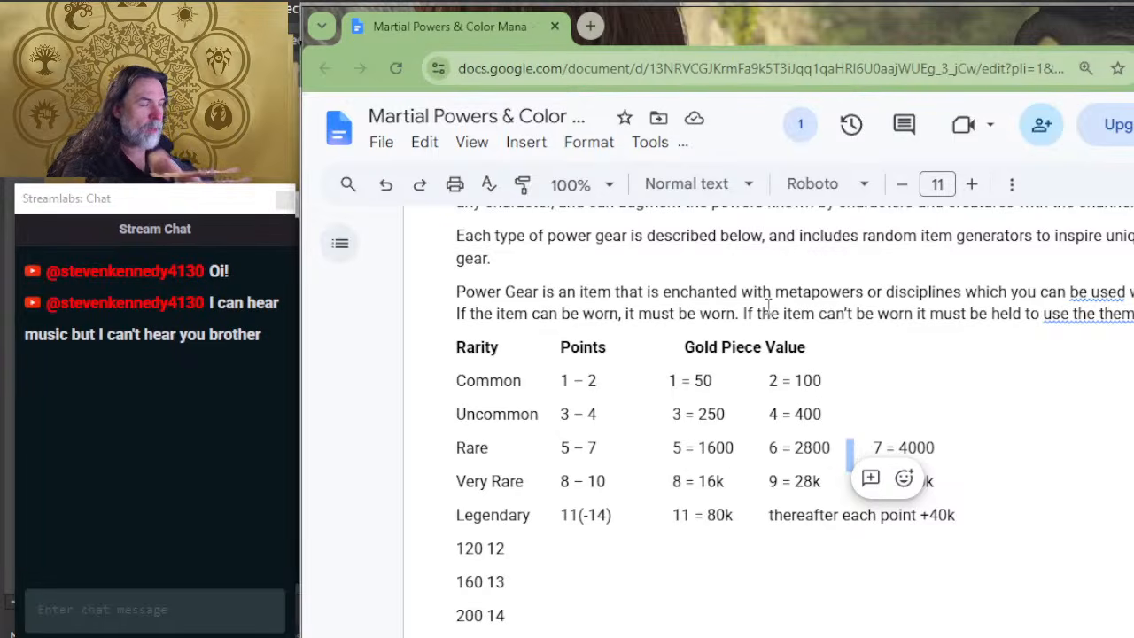
Step: Check the Common row's point range against the point costs listed in the Power Type table
mouse_move(528, 390)
mouse_down()
mouse_move(446, 380)
mouse_move(531, 383)
mouse_up()
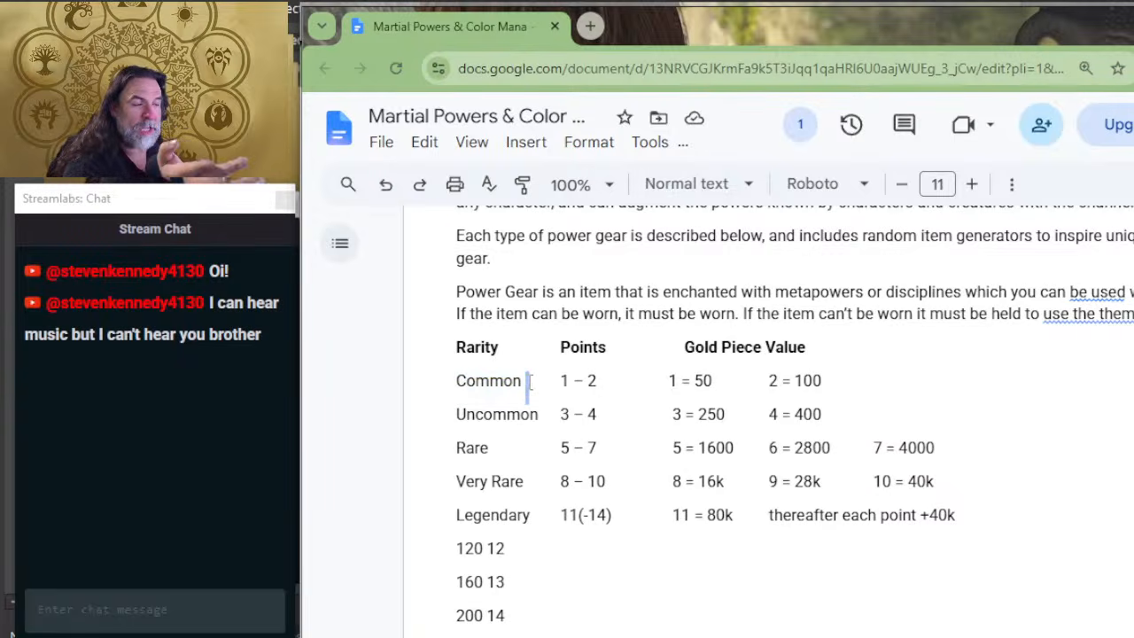
mouse_move(601, 381)
mouse_down()
mouse_move(580, 381)
mouse_move(591, 381)
mouse_up()
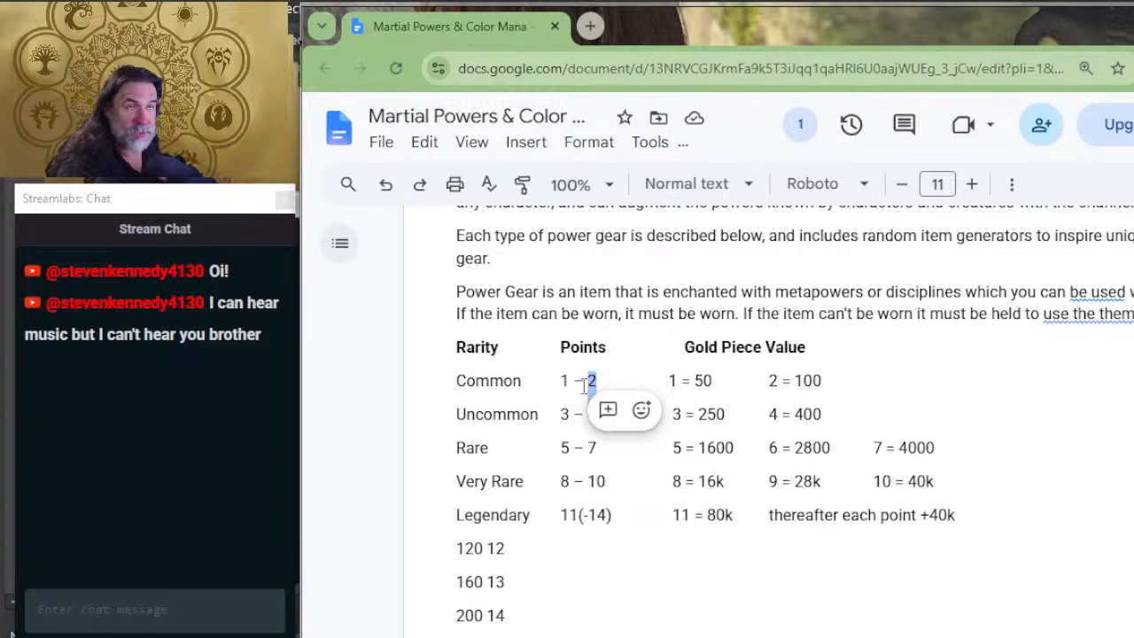
scroll(607, 398, down, 4)
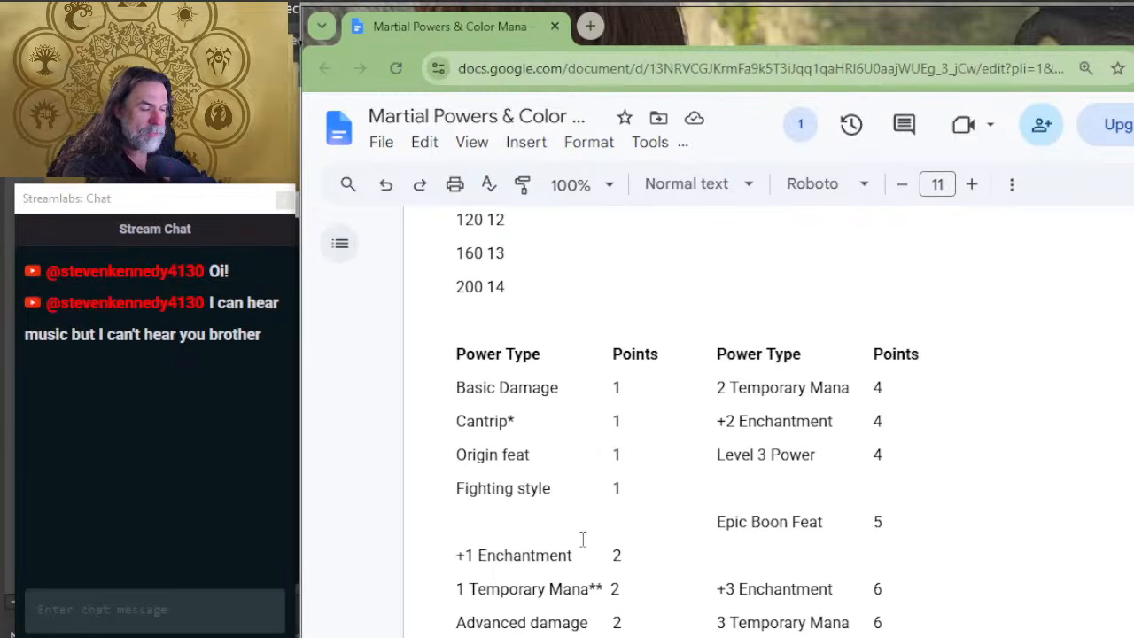
scroll(620, 430, up, 4)
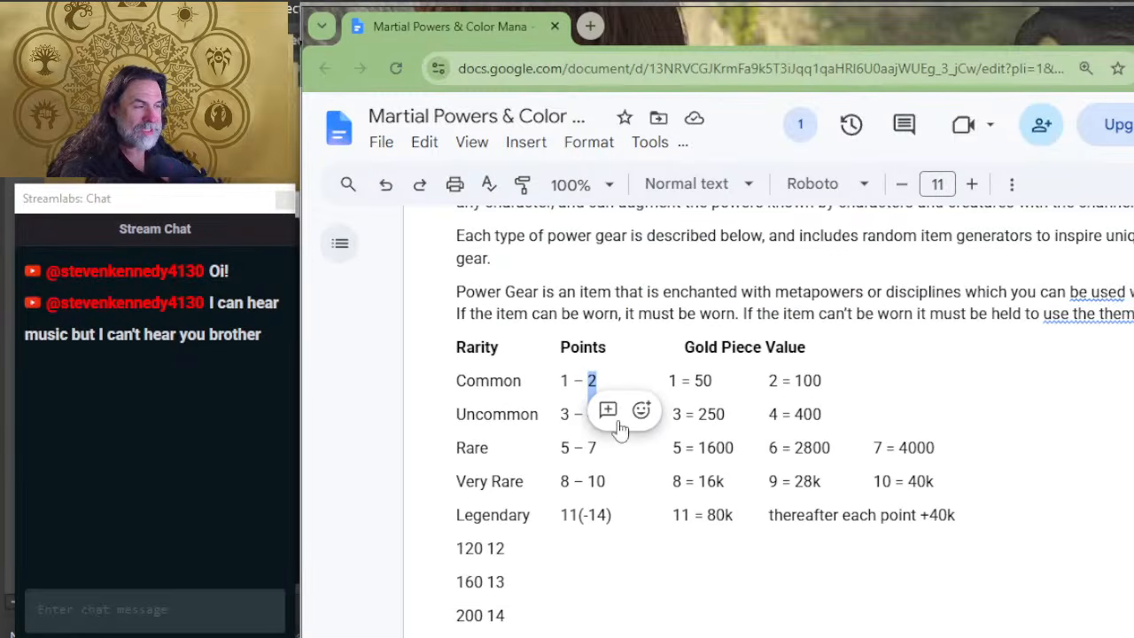
click(627, 361)
scroll(623, 395, down, 4)
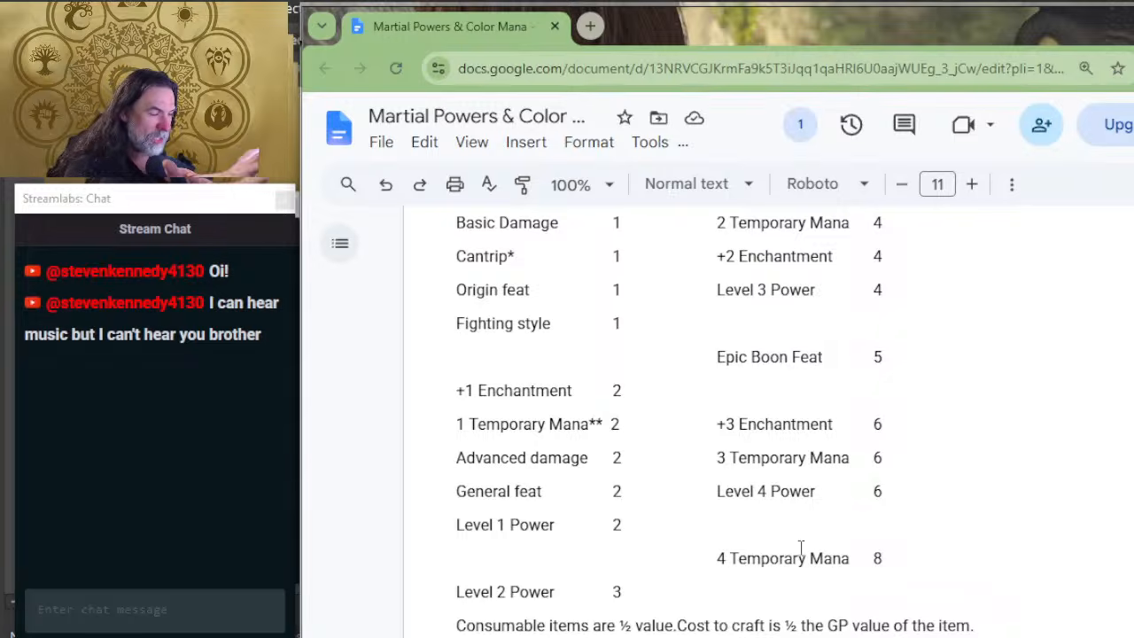
scroll(826, 523, up, 4)
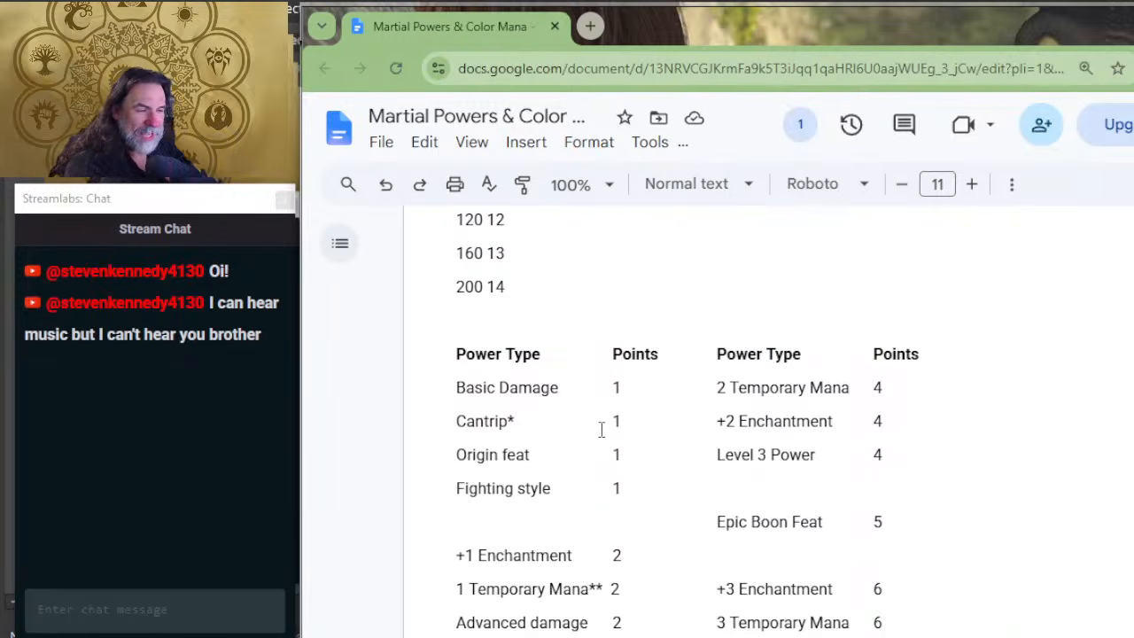
scroll(663, 452, down, 4)
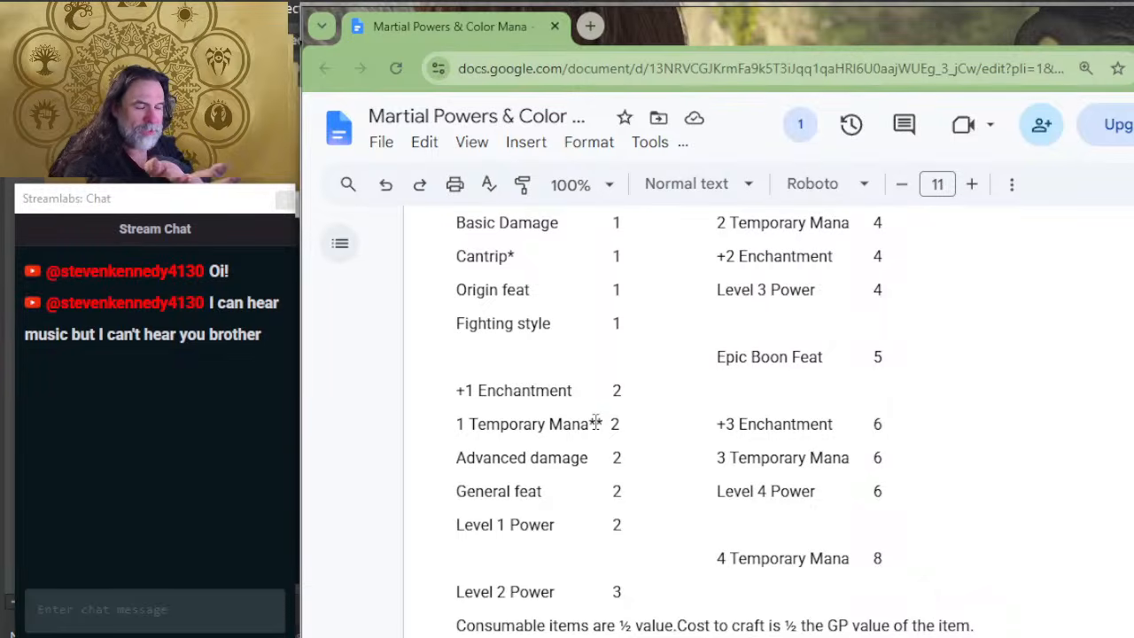
scroll(740, 423, up, 2)
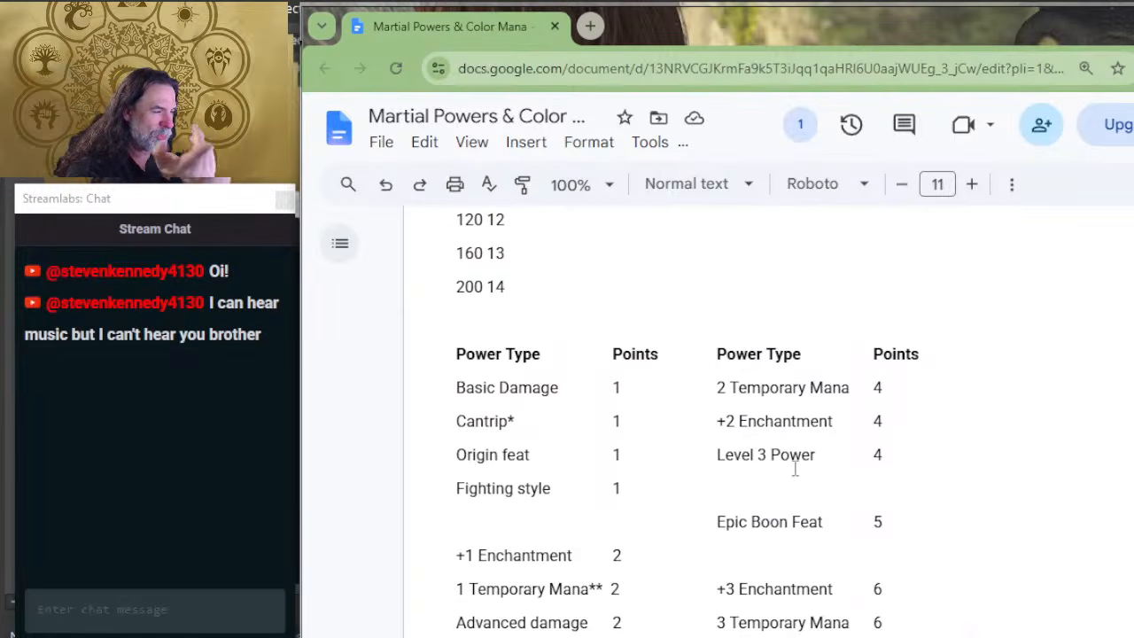
Step: Compare the point costs of Level 3 Power and 3 Temporary Mana with the point ranges in the rarity table
drag(899, 455, 717, 457)
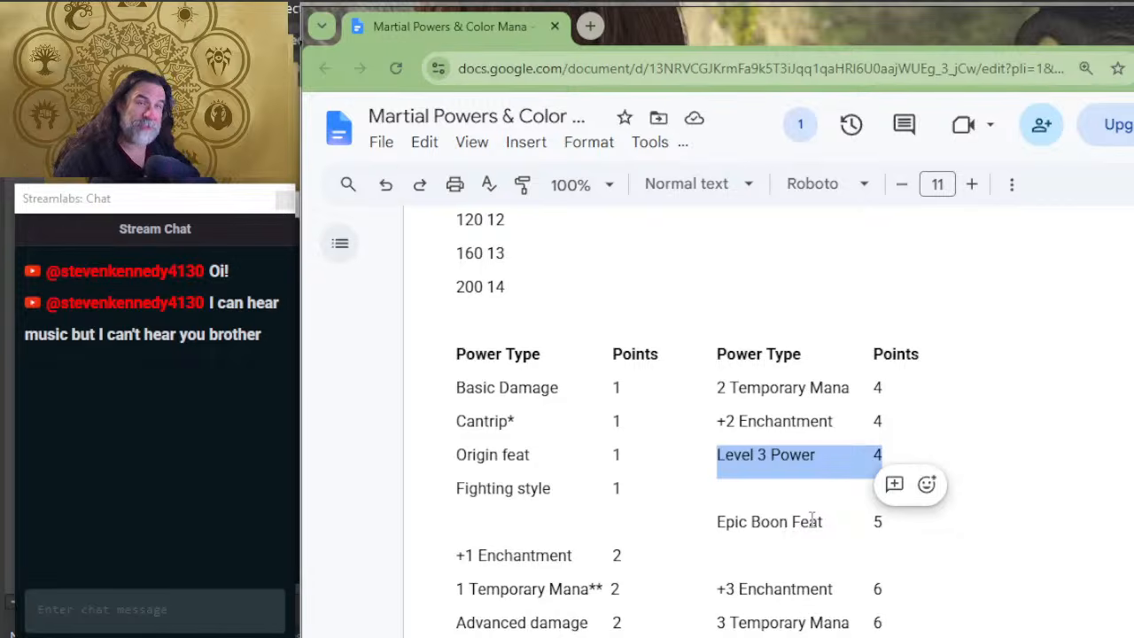
click(875, 455)
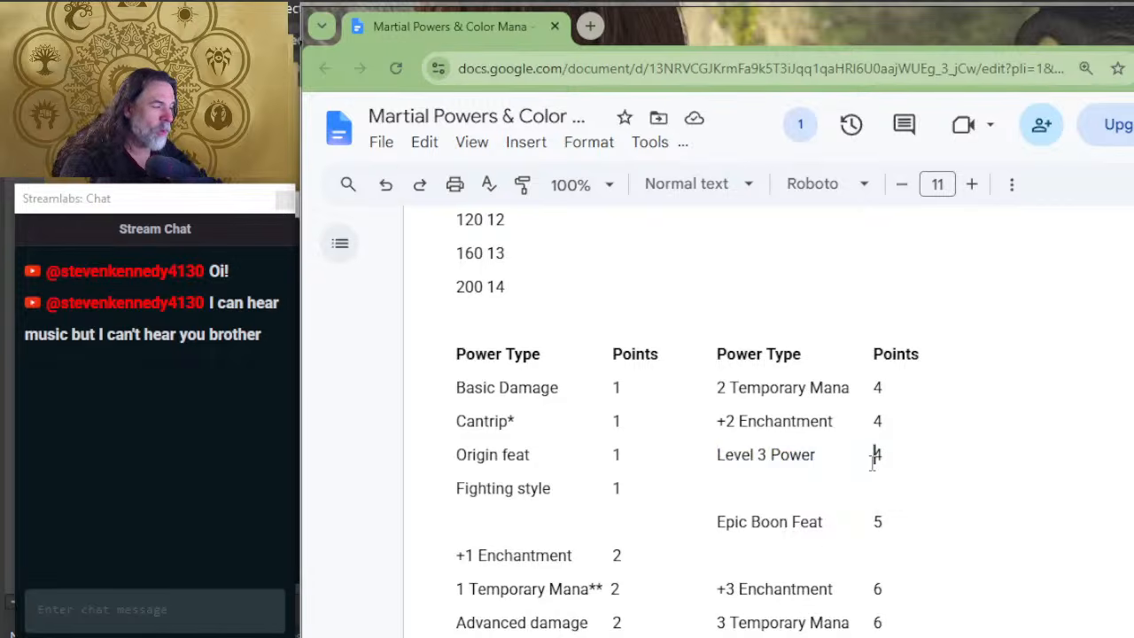
scroll(762, 448, up, 4)
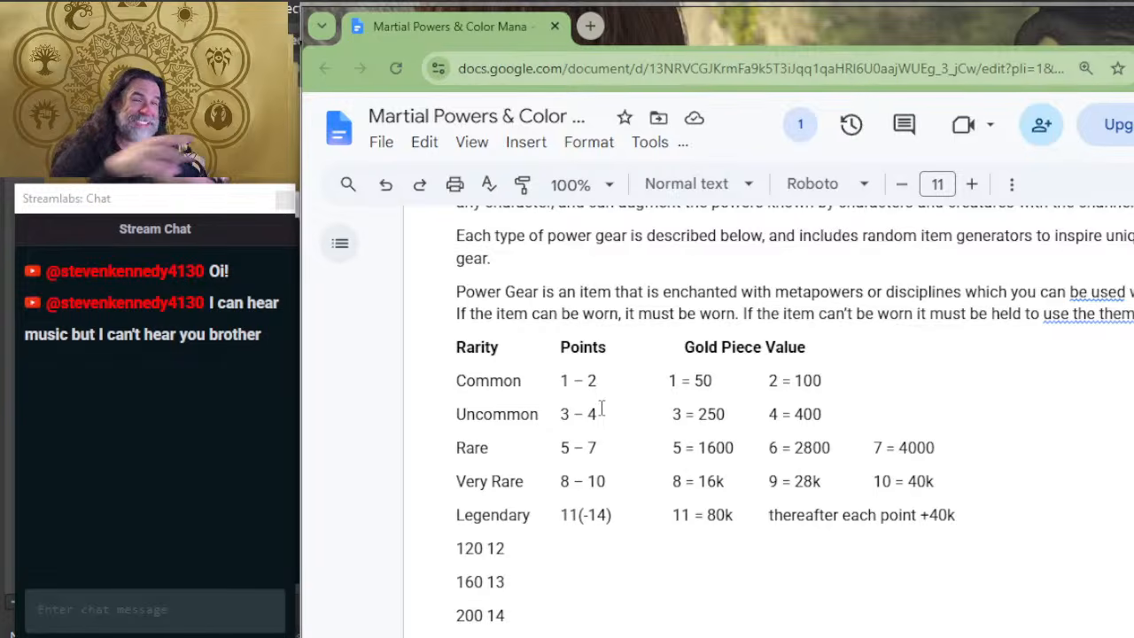
scroll(818, 432, down, 6)
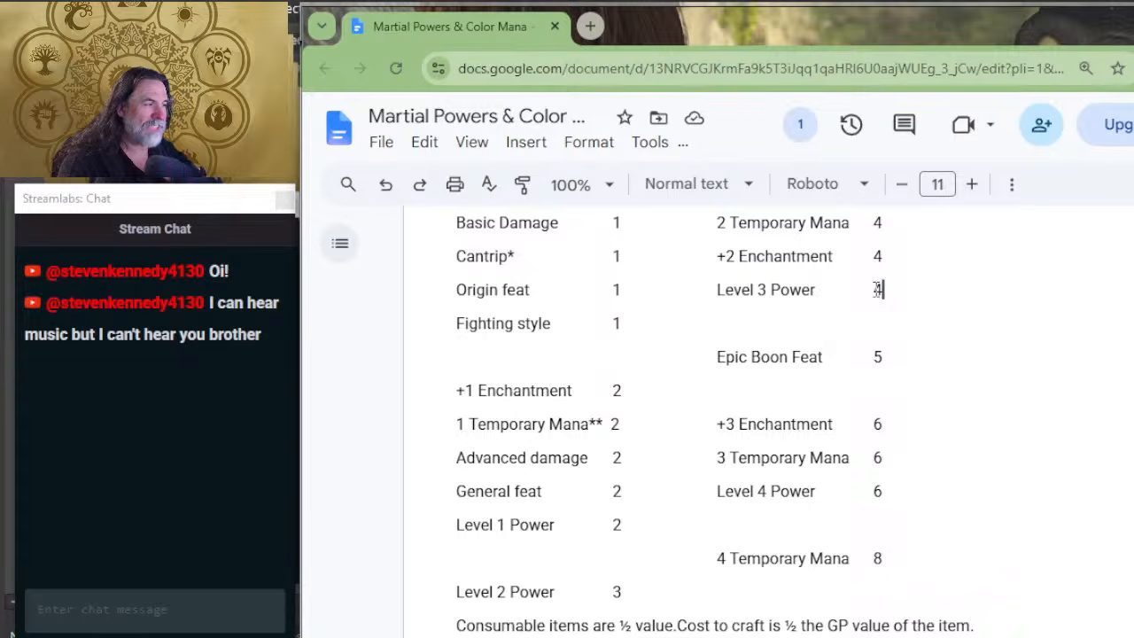
mouse_move(887, 297)
mouse_down()
mouse_move(747, 262)
mouse_move(713, 290)
mouse_move(878, 314)
mouse_move(877, 291)
mouse_up()
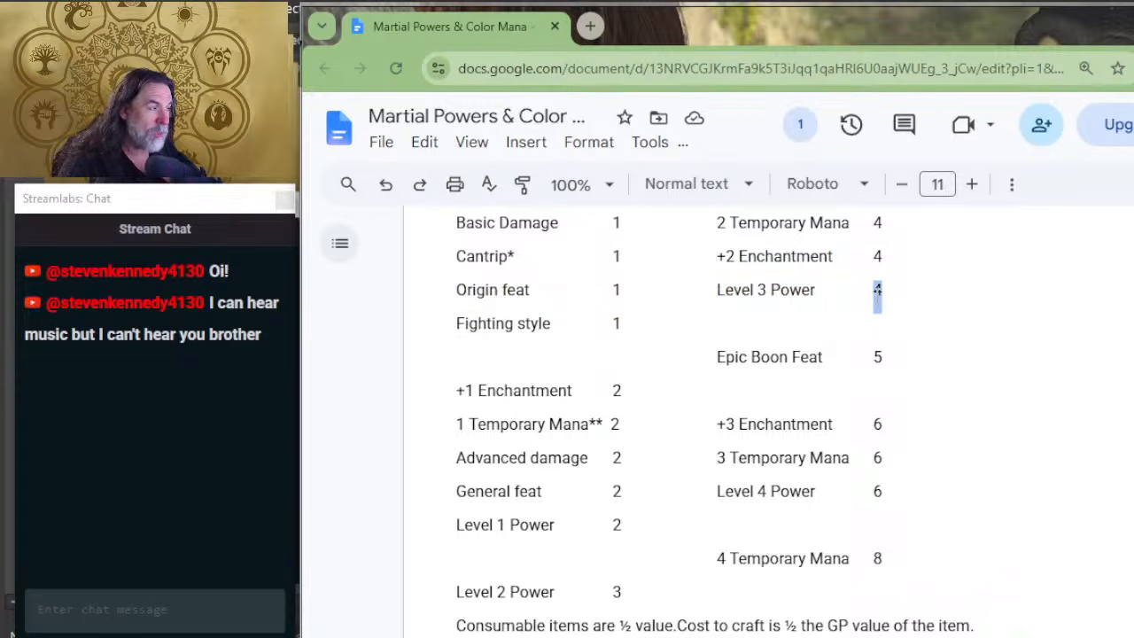
drag(905, 459, 721, 445)
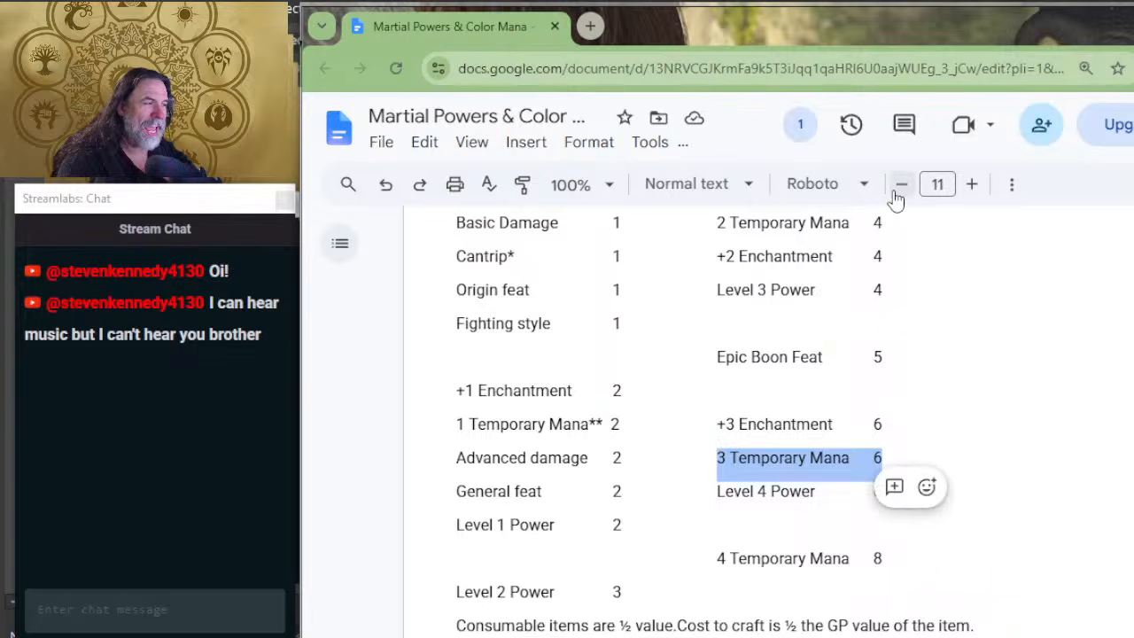
click(892, 298)
drag(896, 299, 742, 296)
drag(901, 452, 780, 457)
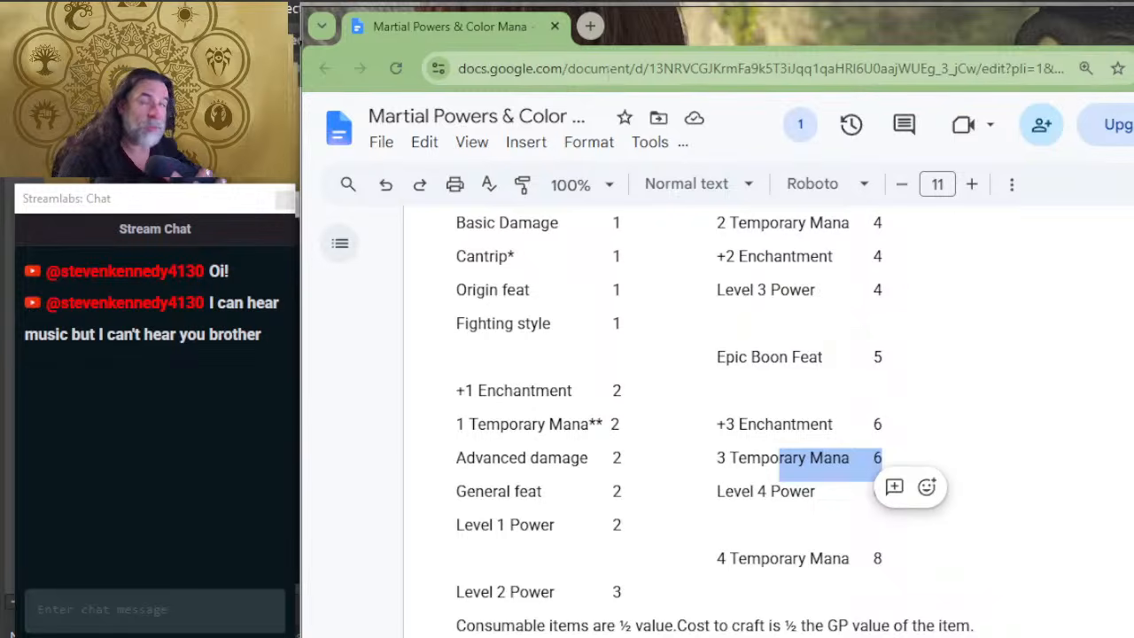
scroll(730, 281, up, 1)
scroll(730, 282, up, 4)
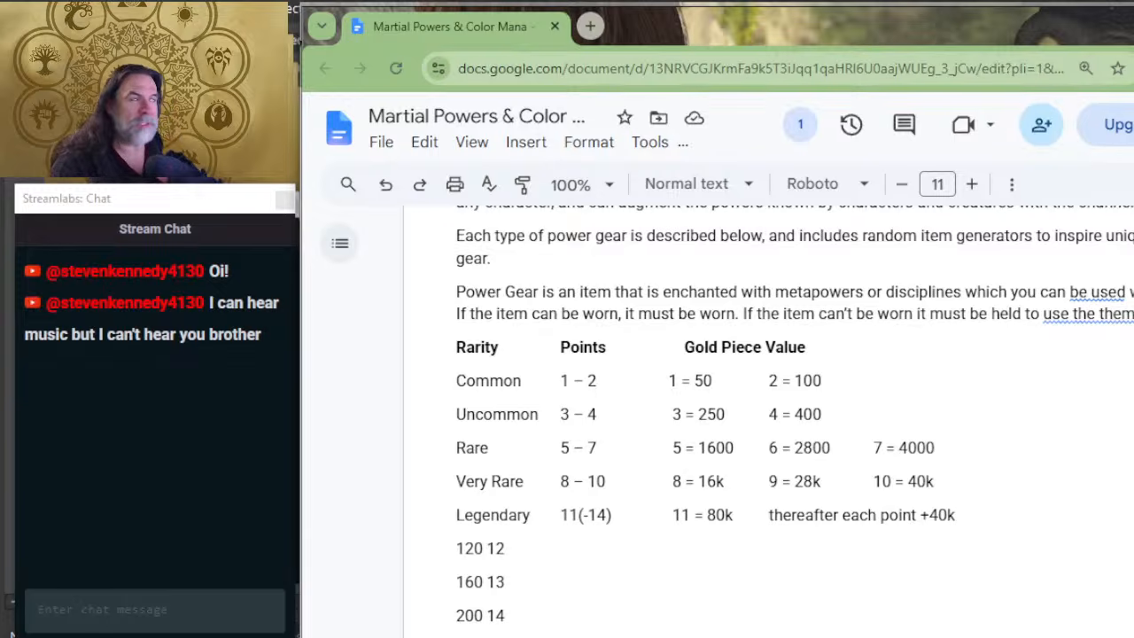
Step: Open the D&D Beyond website in a new browser tab
click(590, 26)
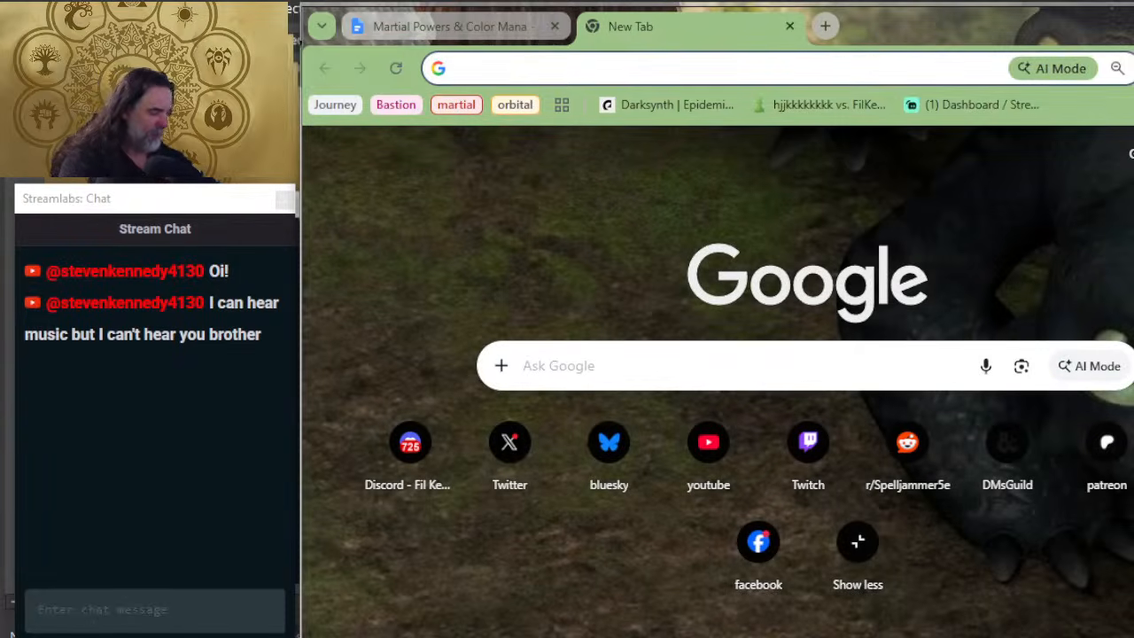
text(dnd)
key(Return)
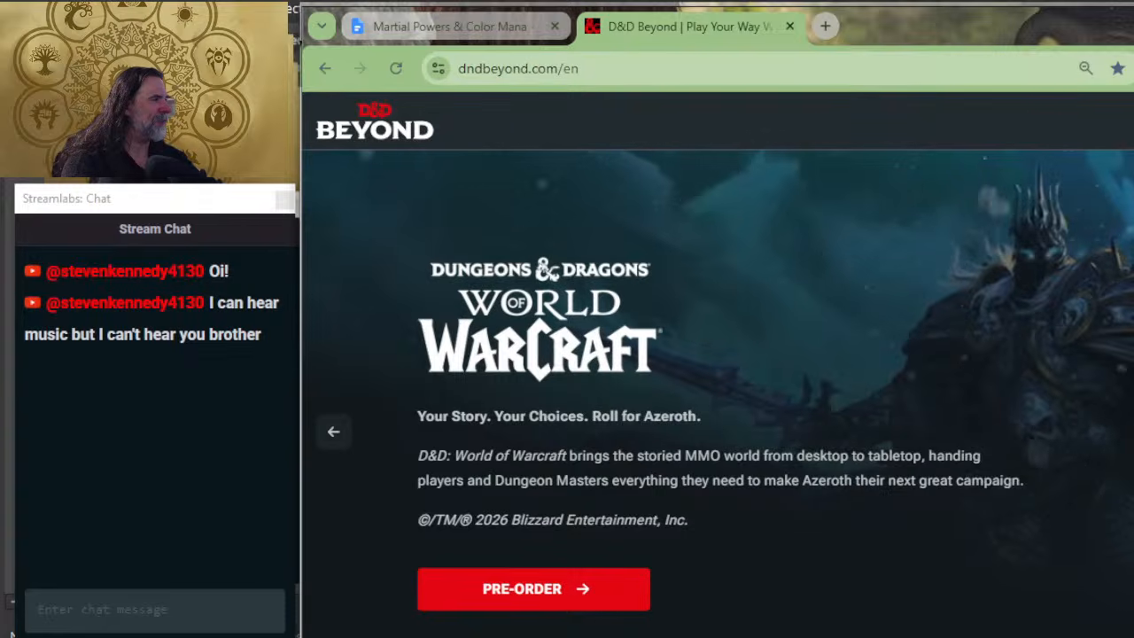
Step: Search D&D Beyond for "boots of speed" and open the Boots of Speed magic item page to read its rarity and effect
text(boots)
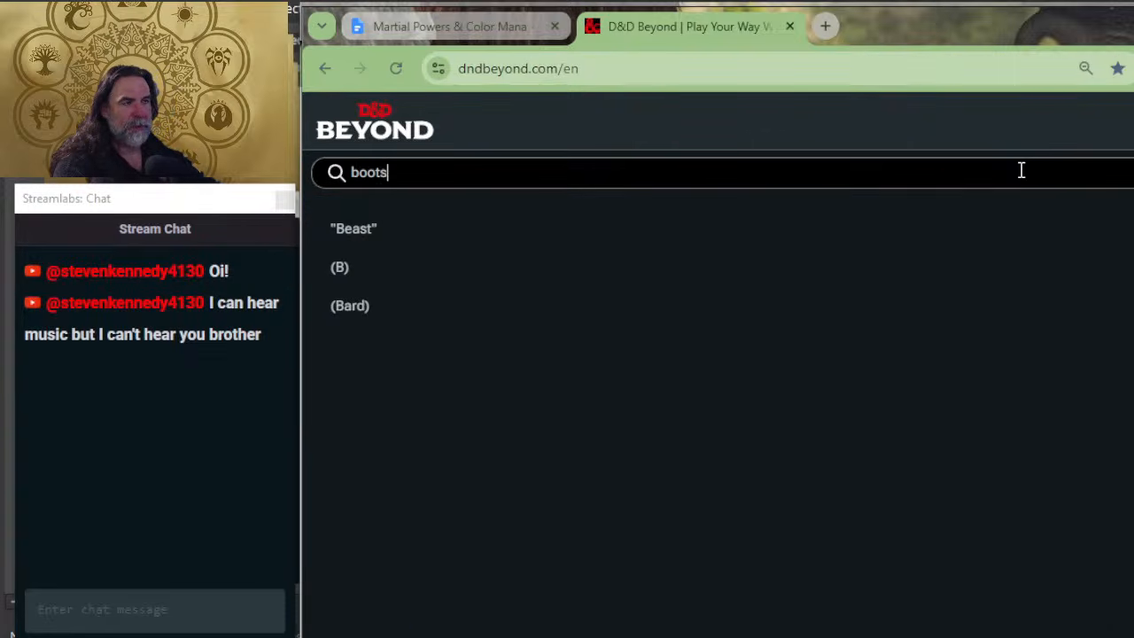
text( of spee)
key(BackSpace)
key(BackSpace)
key(BackSpace)
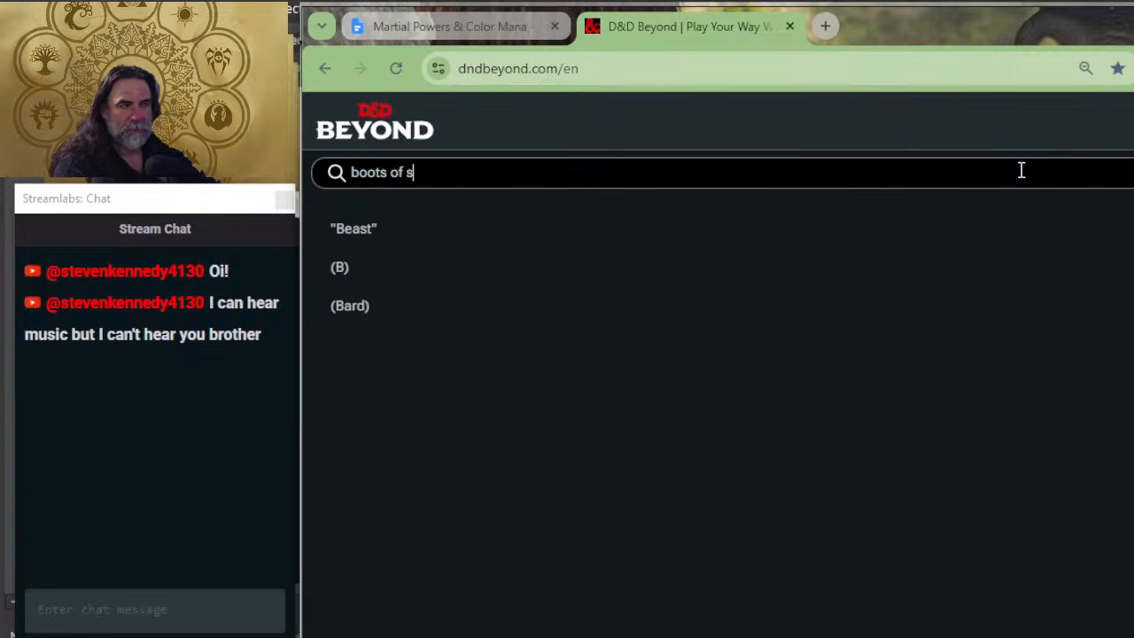
text(peed)
key(Return)
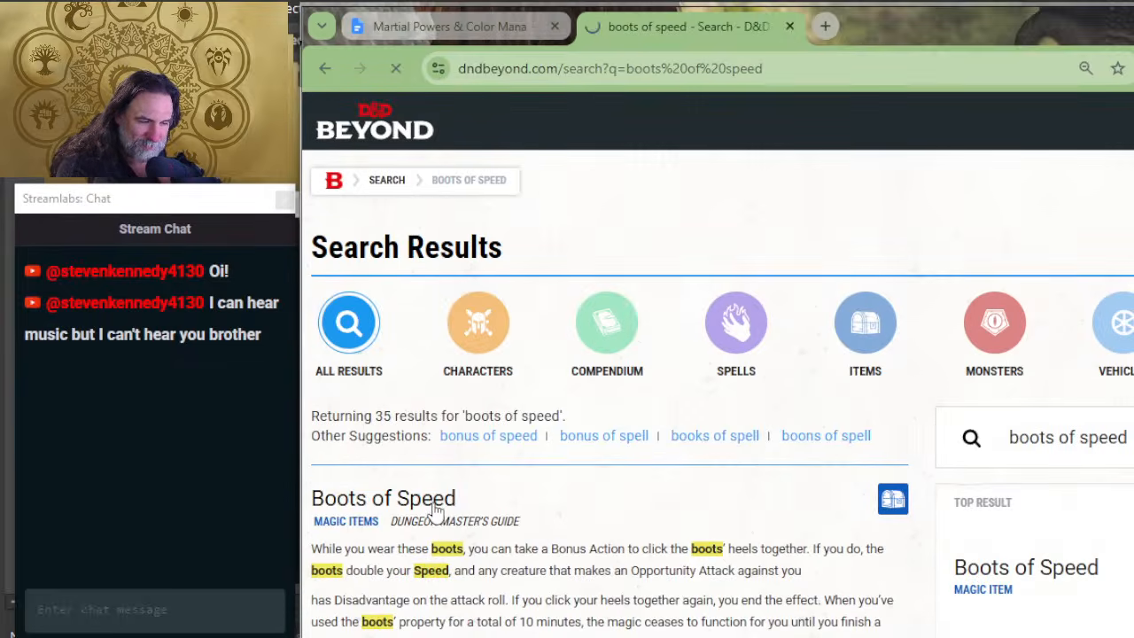
click(434, 505)
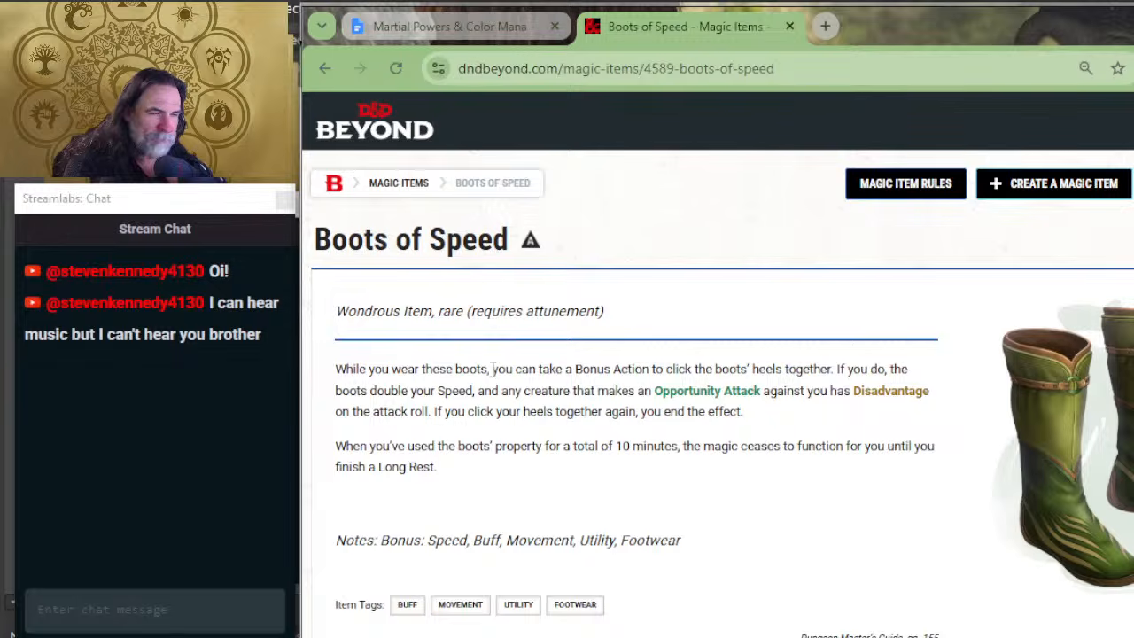
Step: Switch back to the playtest rules document and locate the Celerity power among the rank 3 powers
key(alt+Tab)
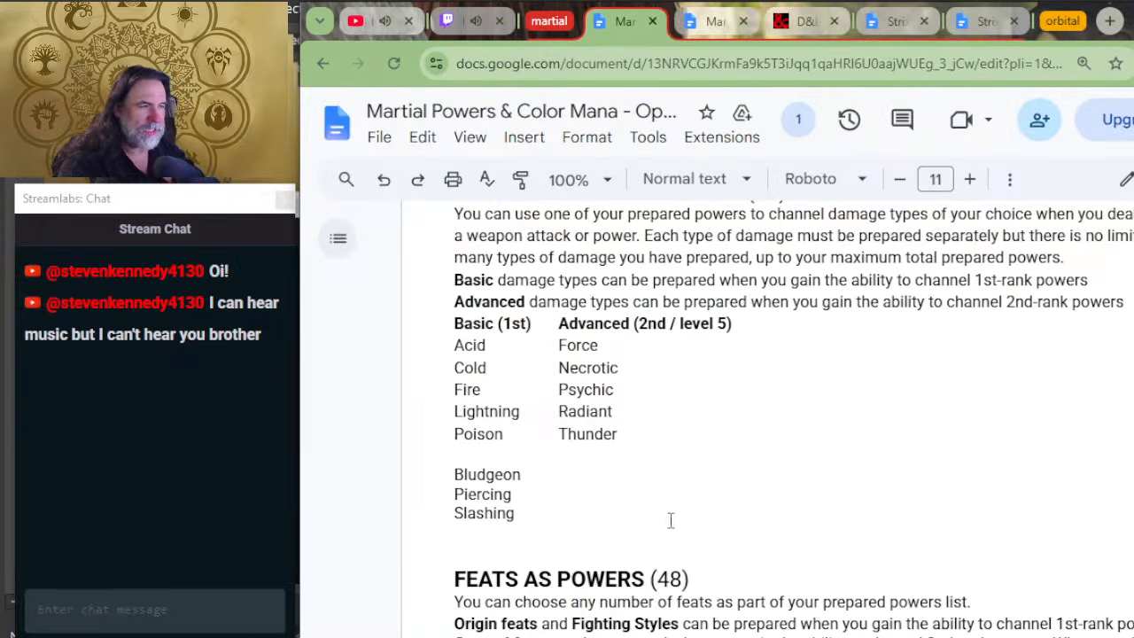
key(alt+Tab)
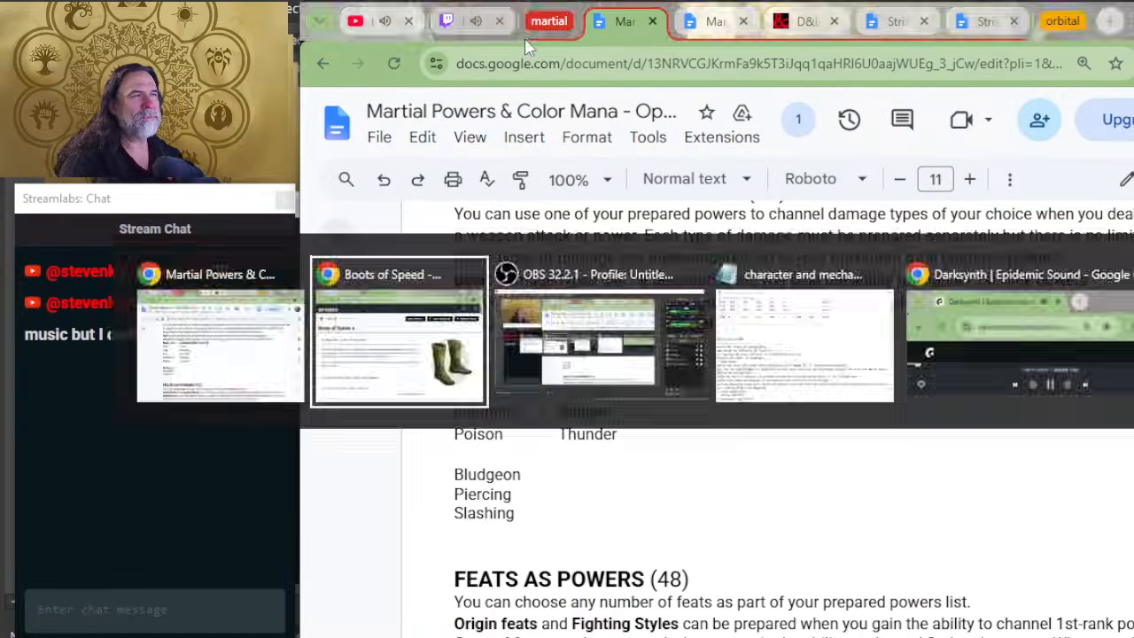
click(499, 14)
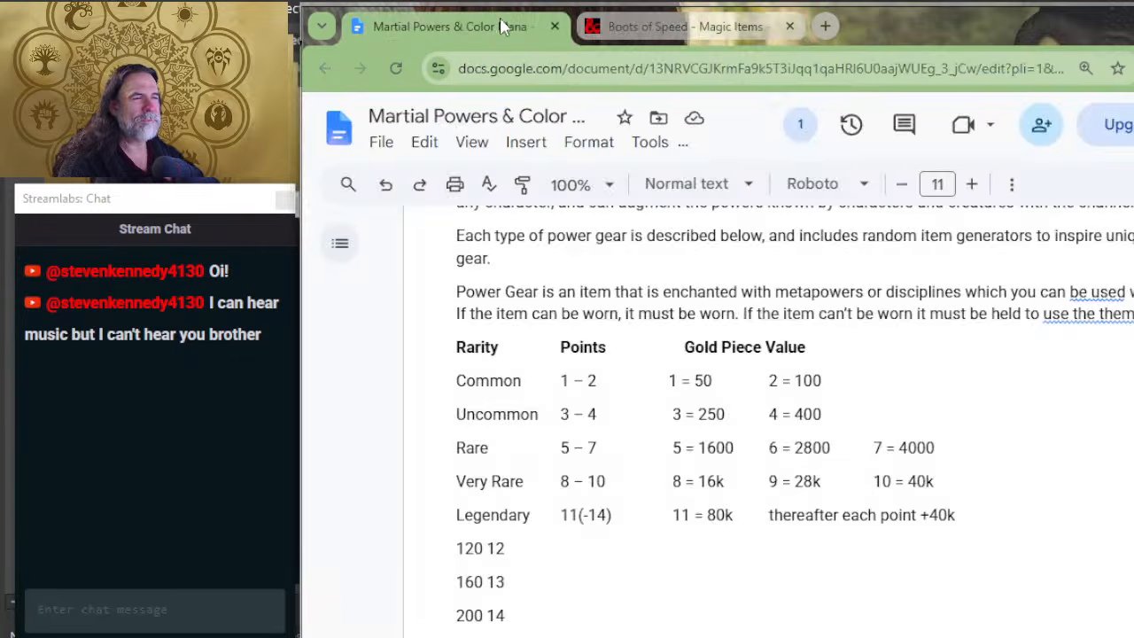
key(alt+Tab)
click(694, 39)
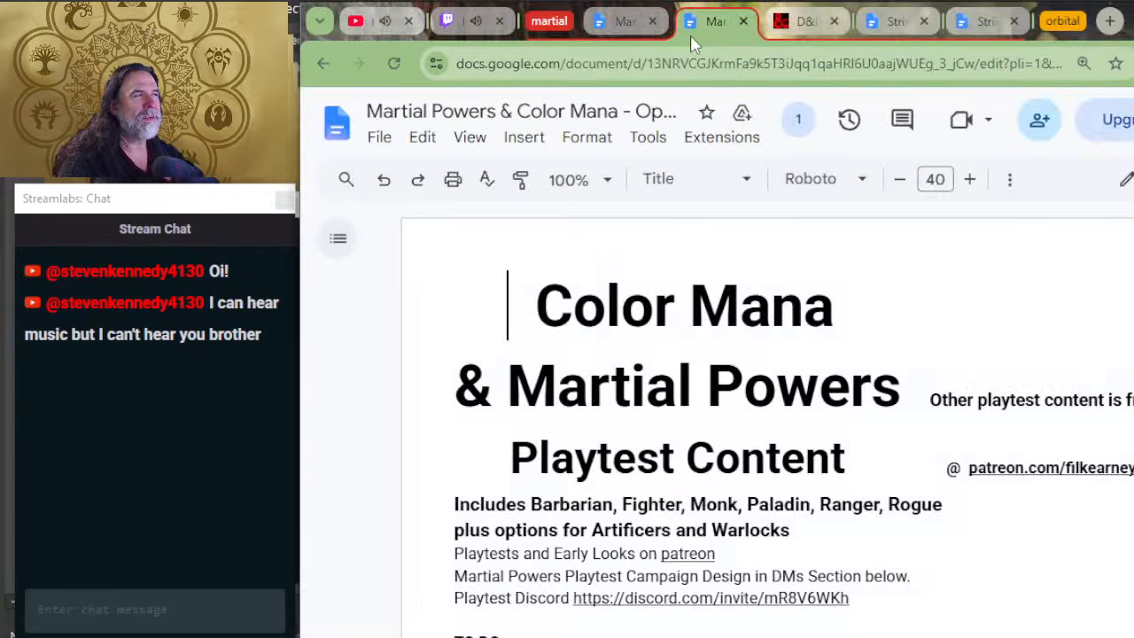
click(613, 33)
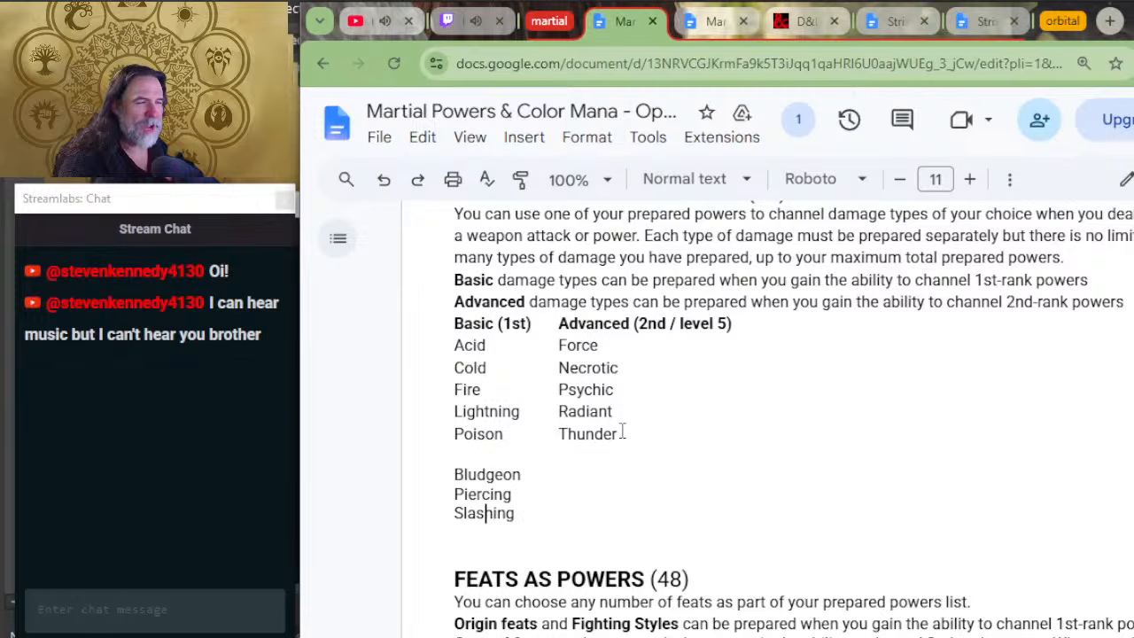
scroll(629, 443, up, 1)
scroll(633, 461, up, 10)
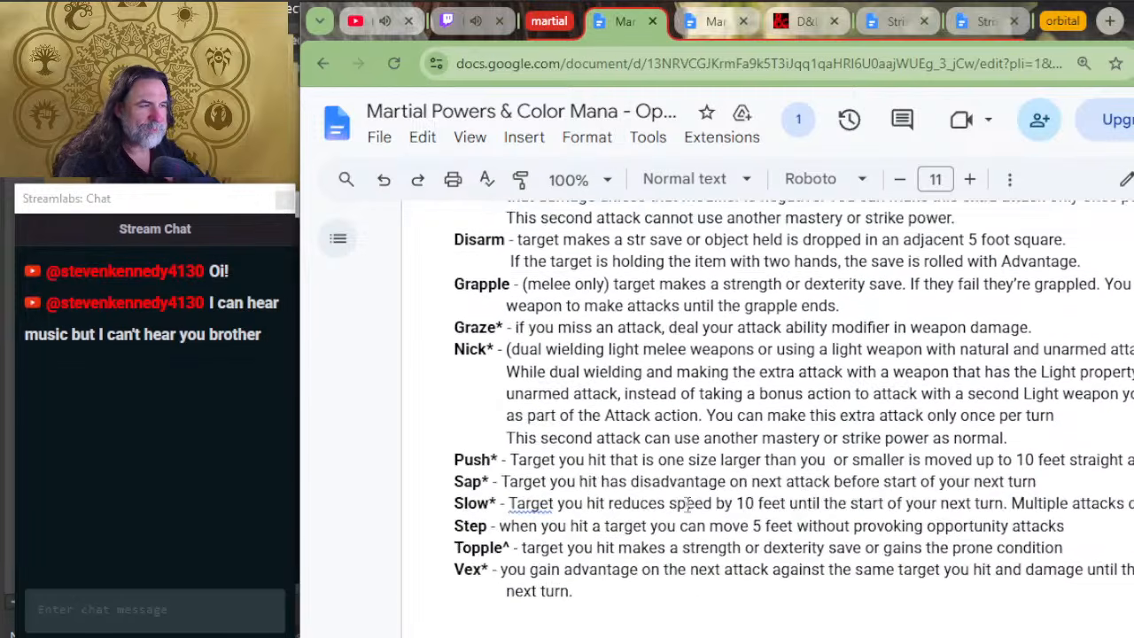
scroll(675, 490, up, 15)
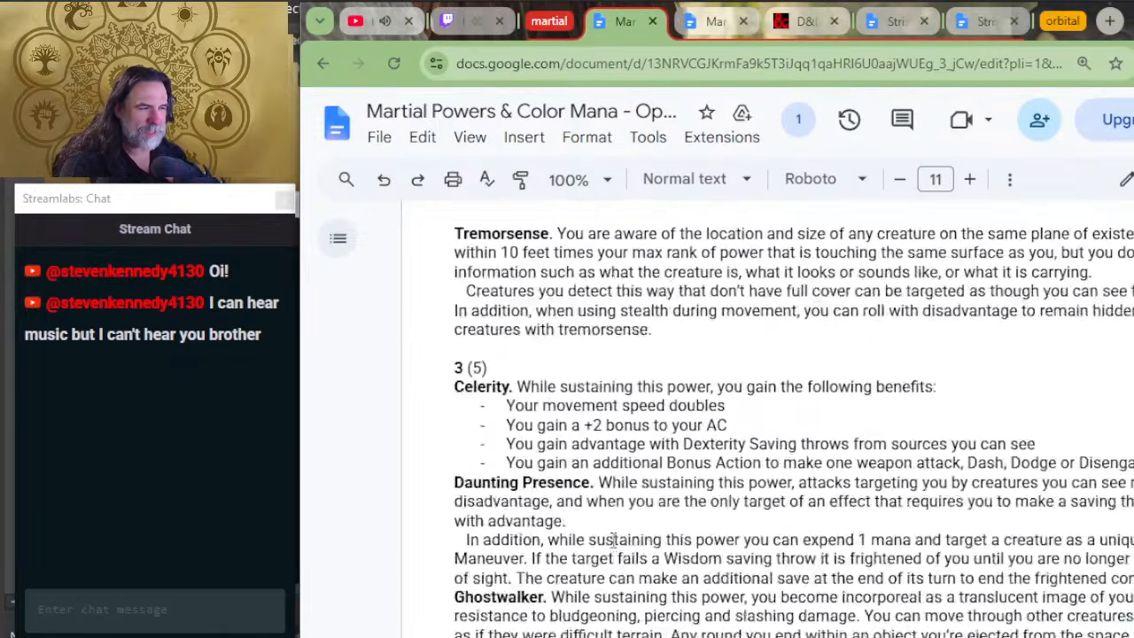
Step: Find the Fast power among the rank 1 sustained powers and highlight its description for reading
scroll(613, 540, up, 10)
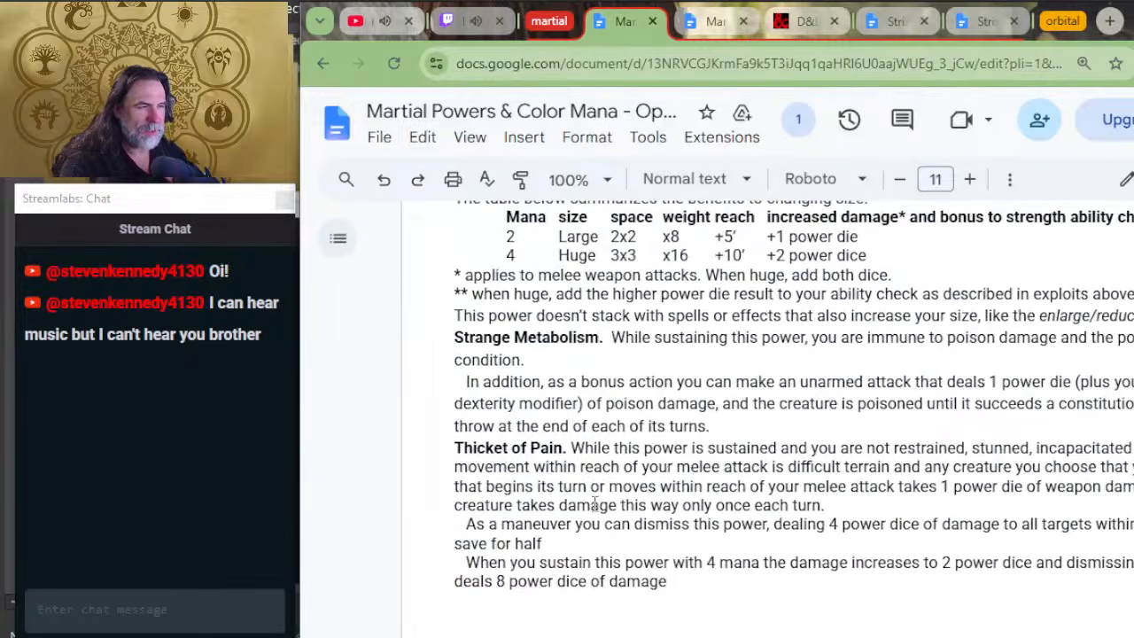
scroll(596, 502, up, 8)
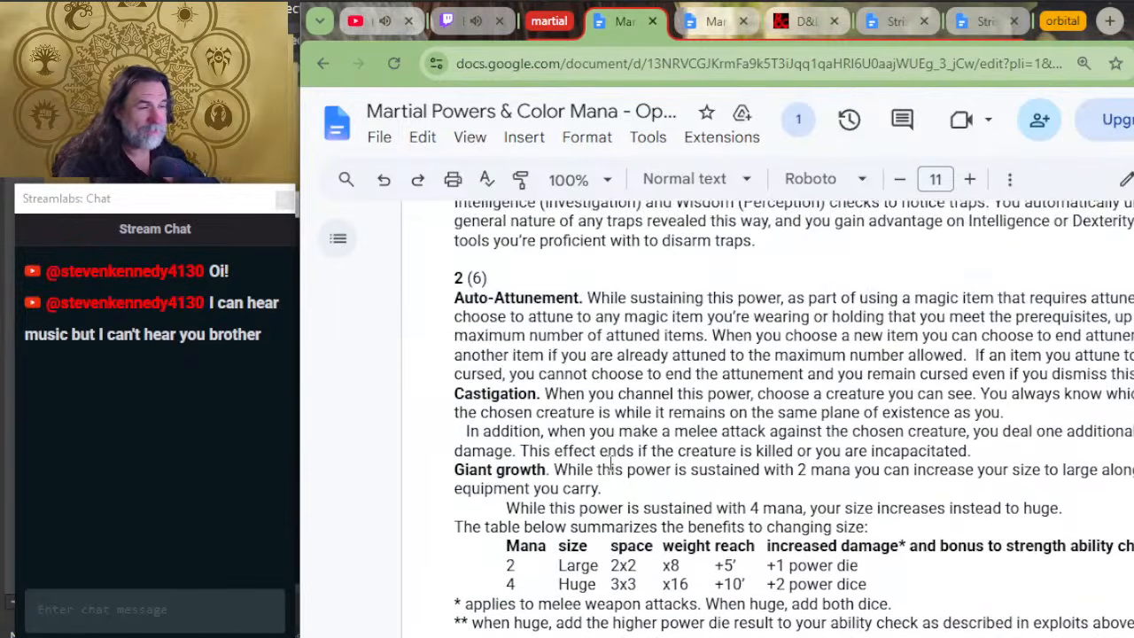
scroll(620, 436, up, 2)
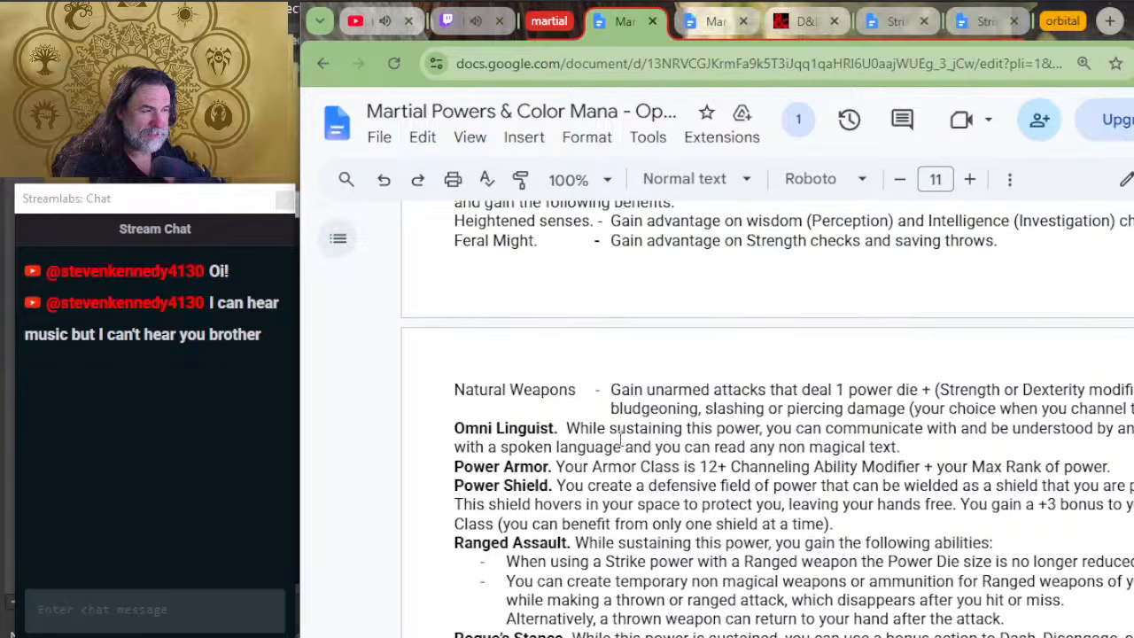
scroll(589, 485, up, 4)
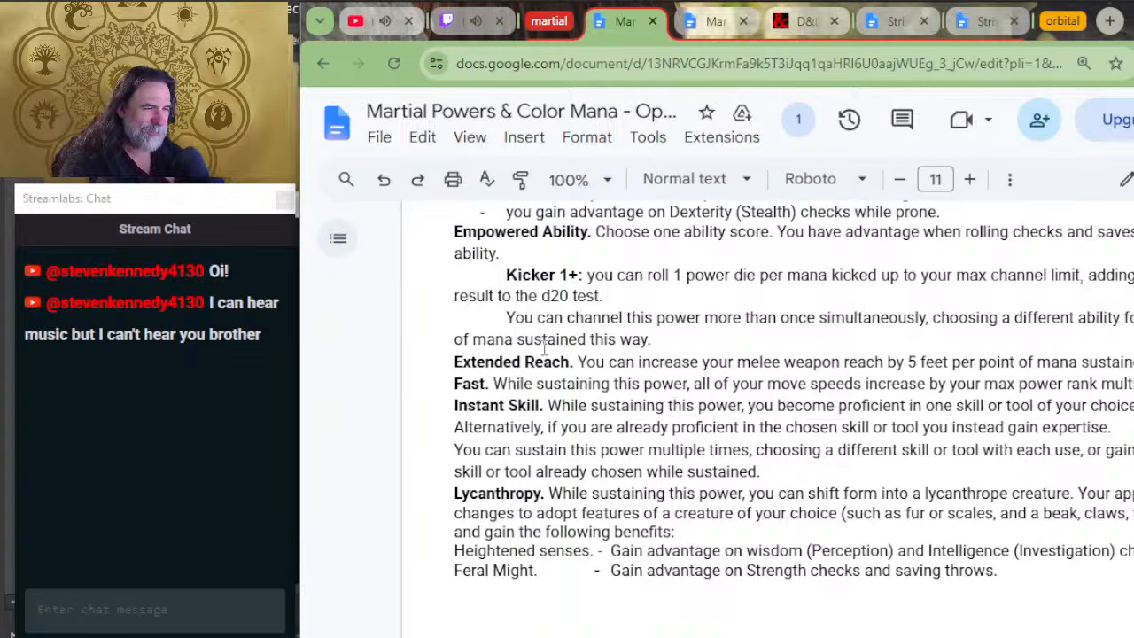
drag(463, 383, 639, 383)
scroll(684, 431, down, 4)
scroll(687, 434, up, 4)
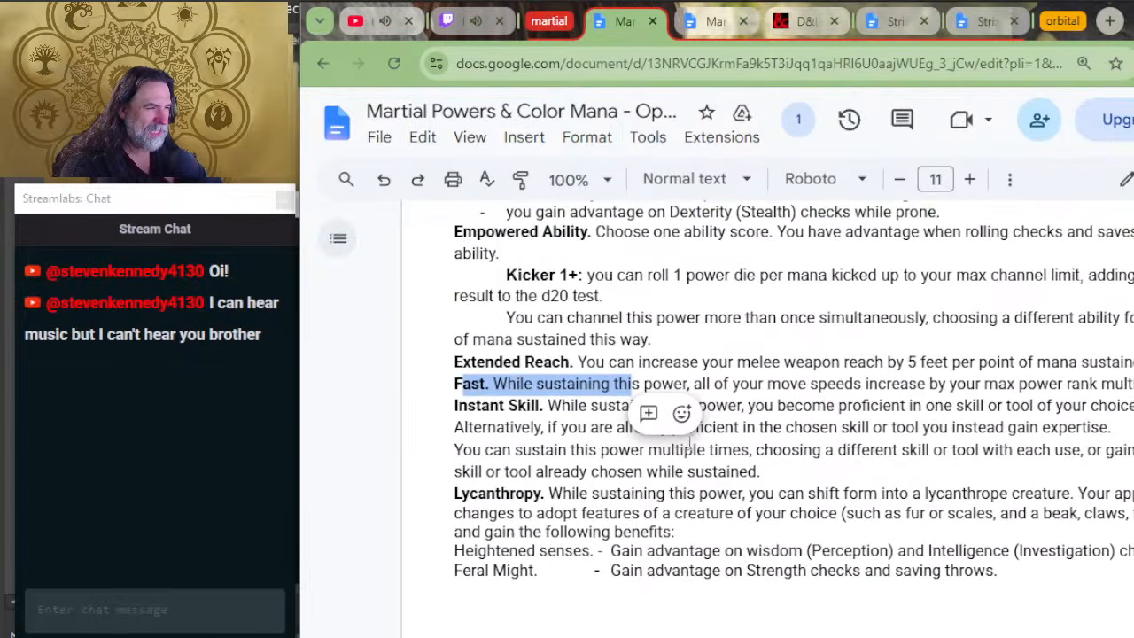
click(912, 384)
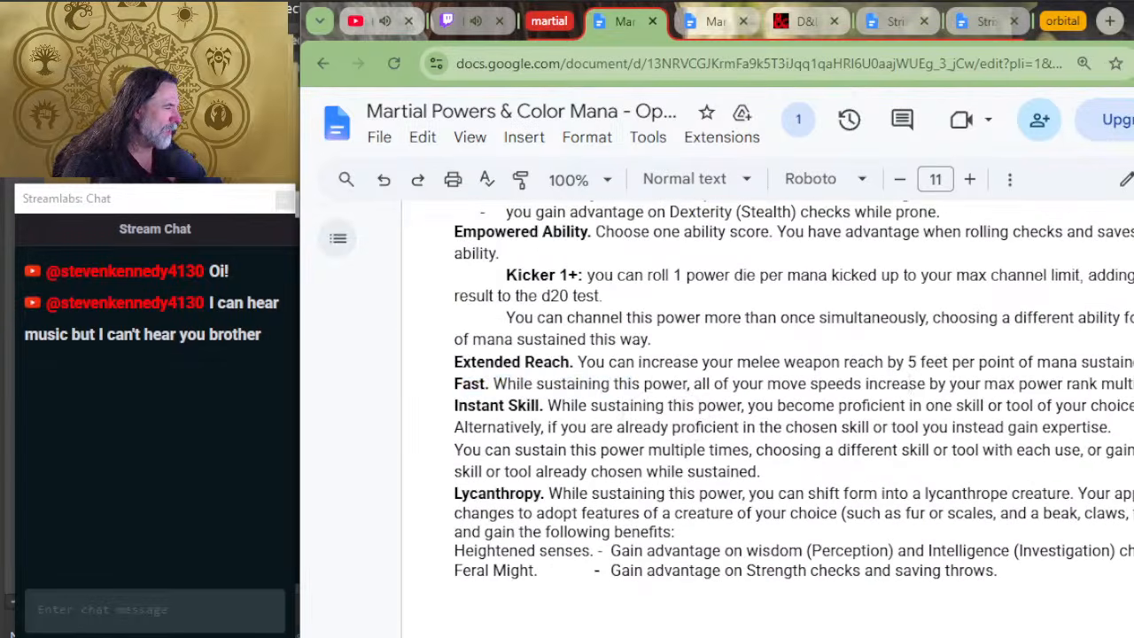
drag(1133, 384, 353, 395)
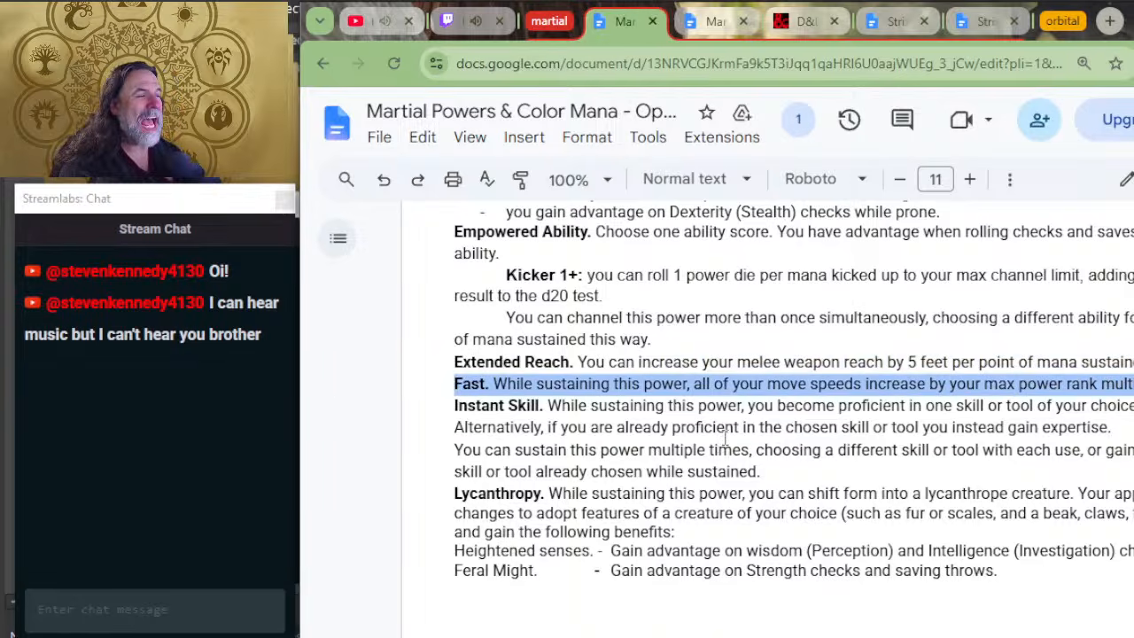
Step: Review the rank 2 to 4 sustained powers, then highlight Celerity's doubled movement speed benefit and its rank heading
scroll(801, 382, down, 10)
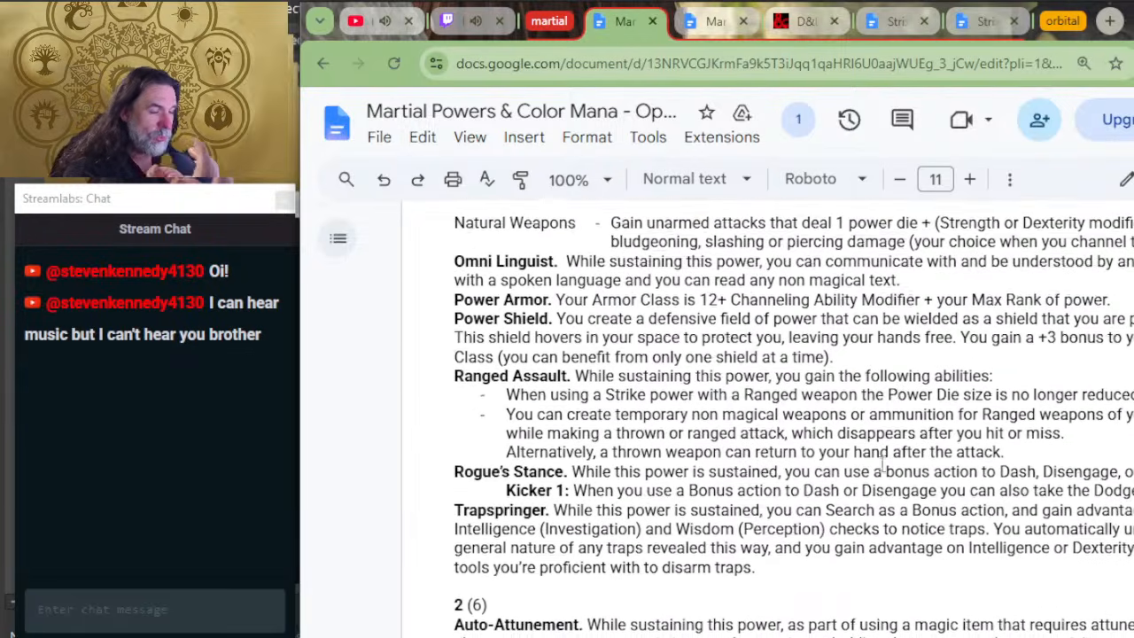
scroll(819, 381, down, 4)
scroll(780, 394, down, 7)
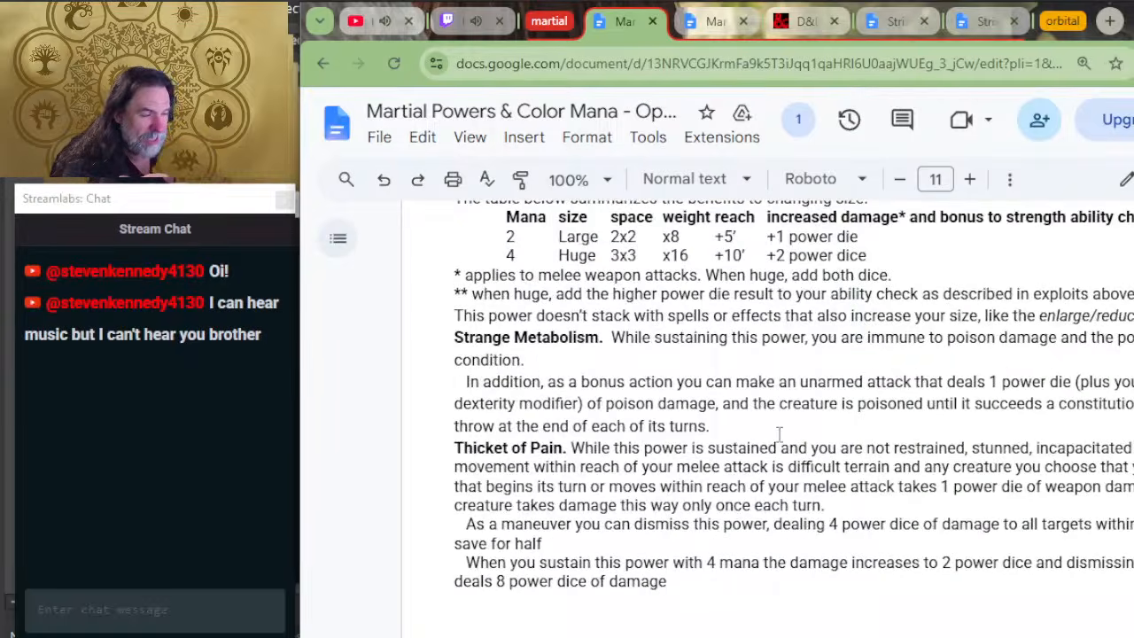
scroll(785, 431, down, 4)
scroll(785, 431, down, 2)
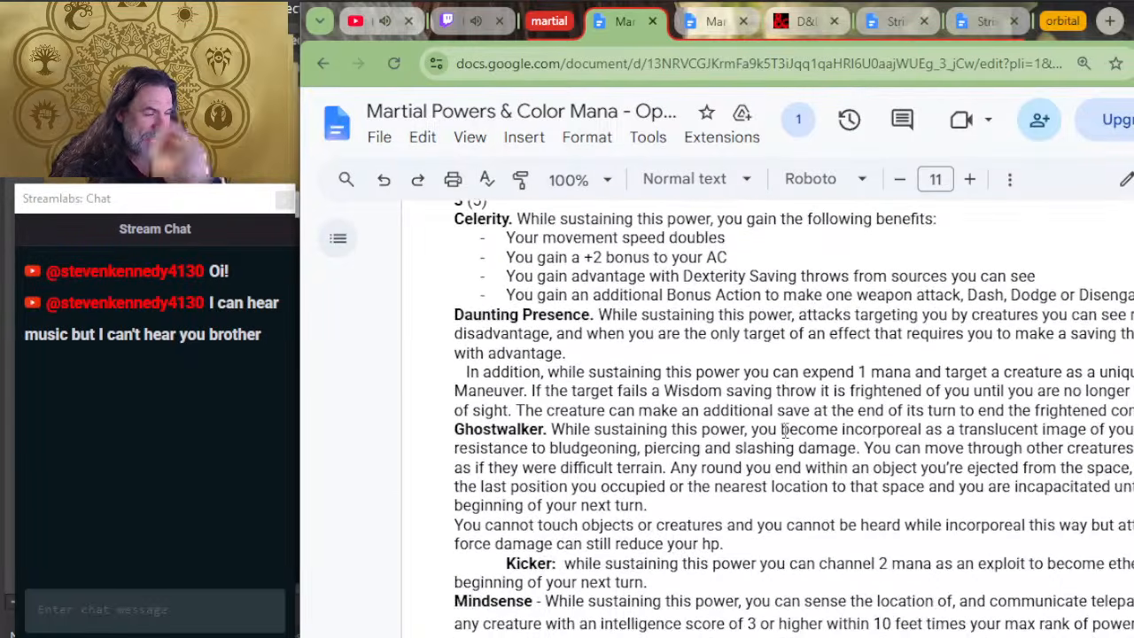
scroll(784, 431, down, 10)
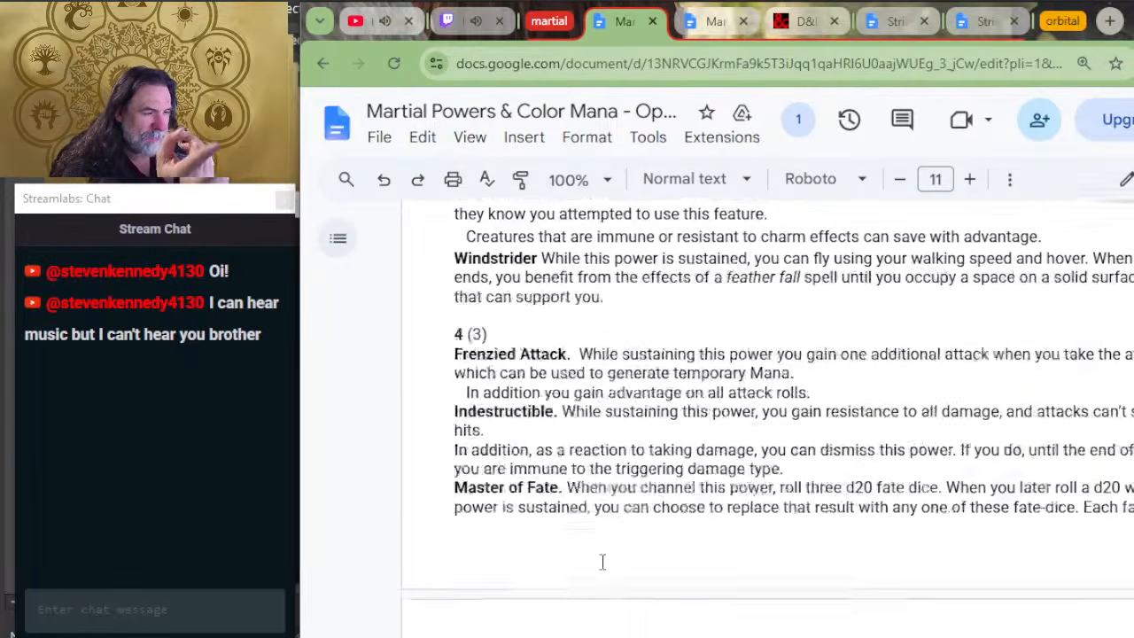
scroll(670, 505, down, 8)
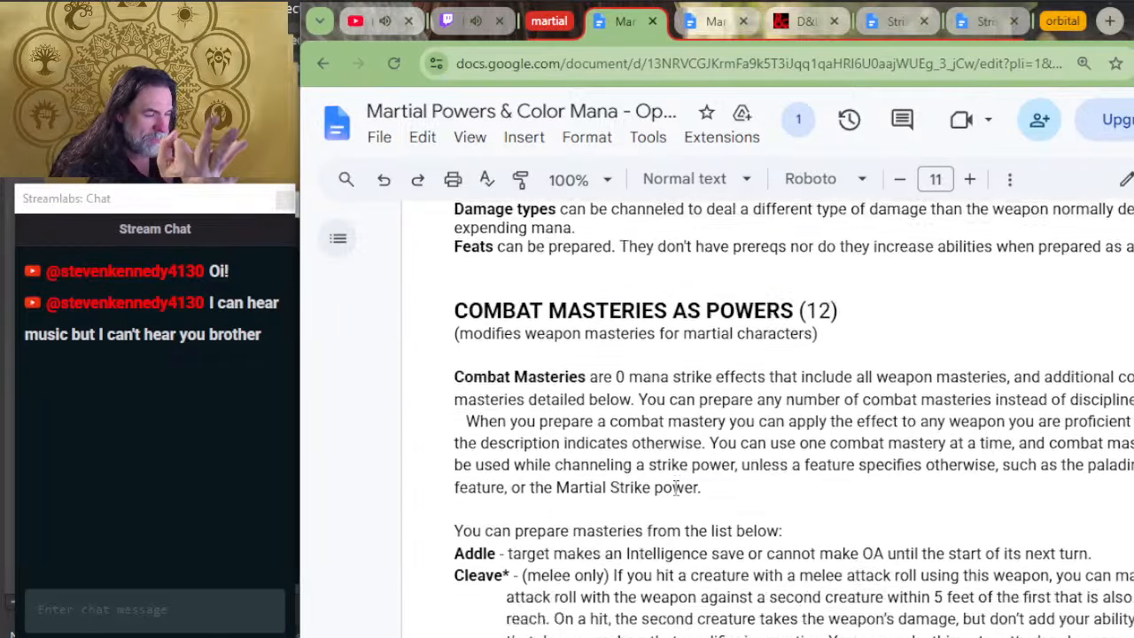
scroll(676, 489, up, 18)
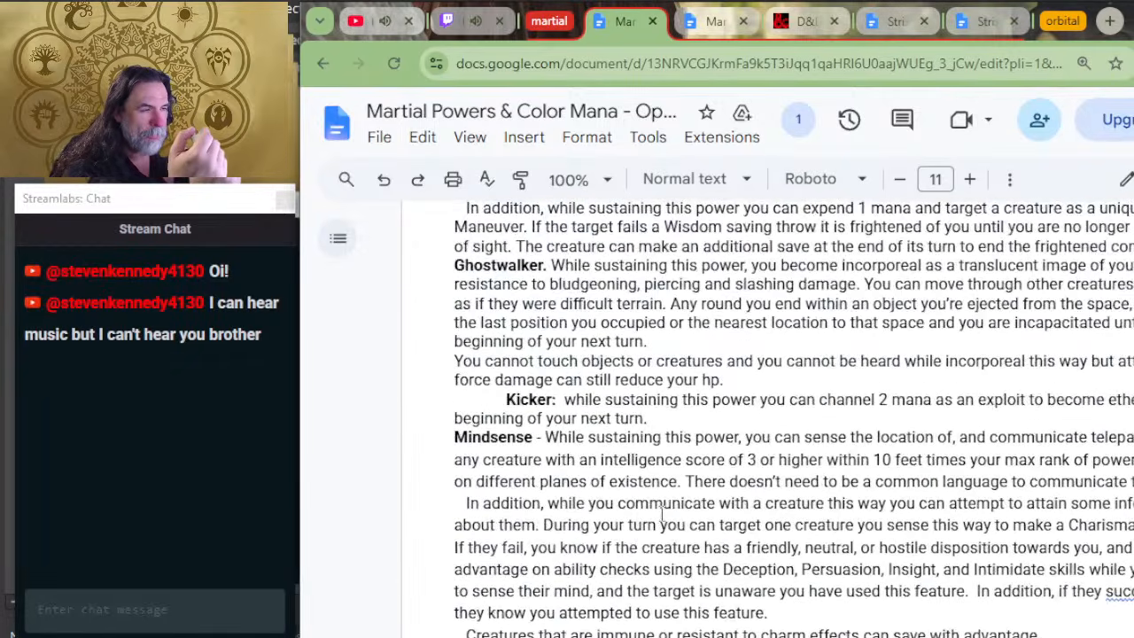
scroll(660, 515, up, 5)
scroll(658, 513, down, 2)
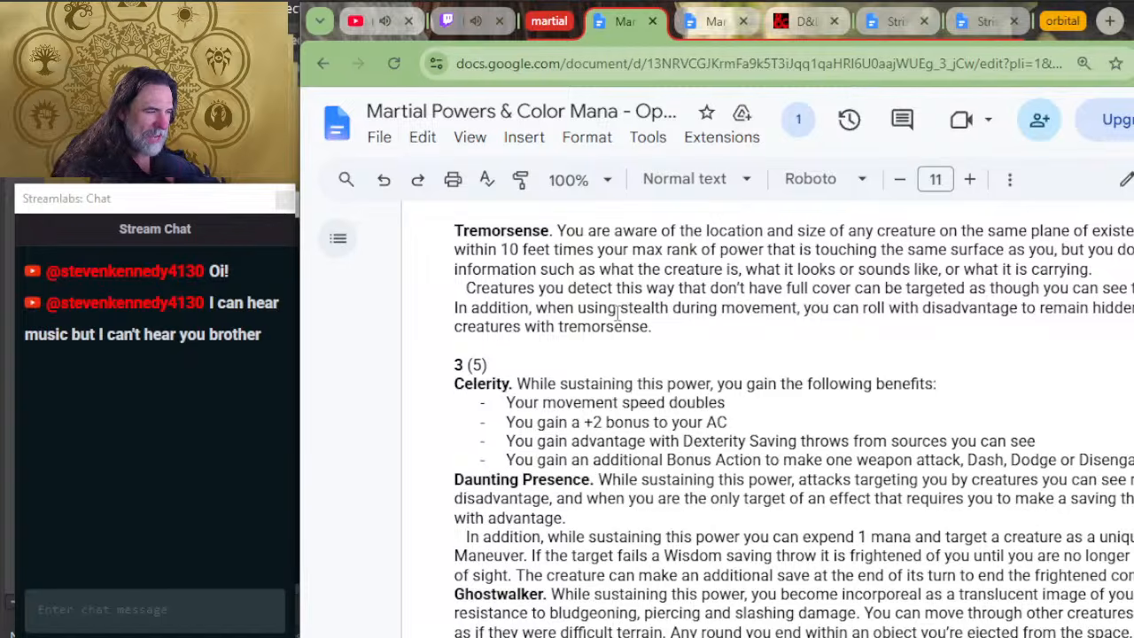
drag(726, 403, 506, 406)
drag(453, 365, 466, 366)
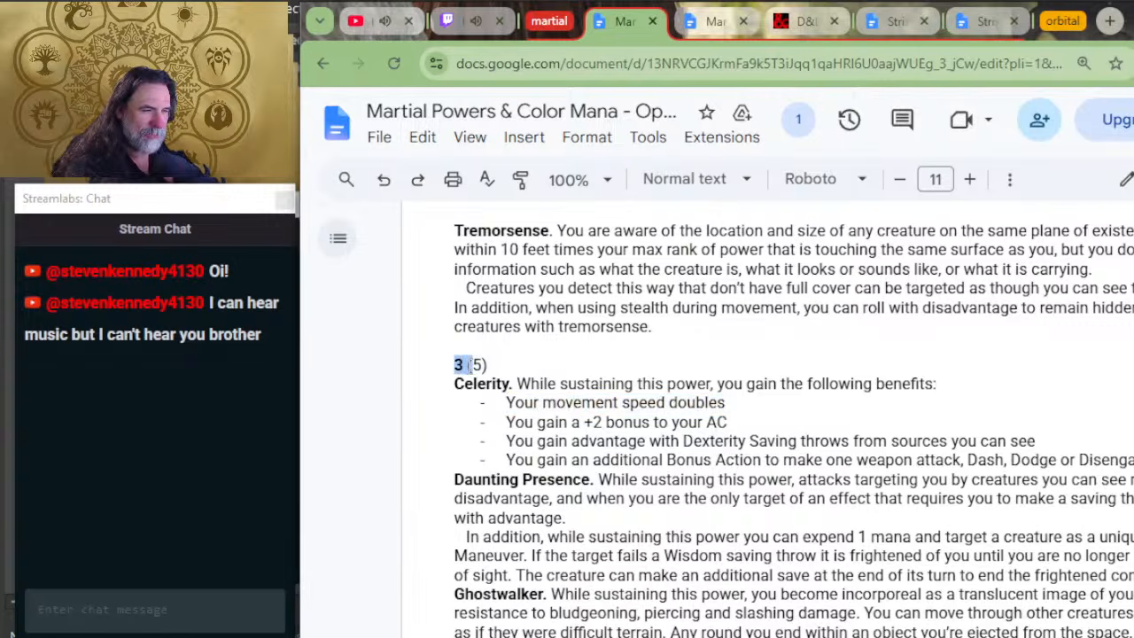
Step: Switch to the Power Gear tables and compare the Level 1 Power point cost with the rarity and gold value rows
key(alt+Tab)
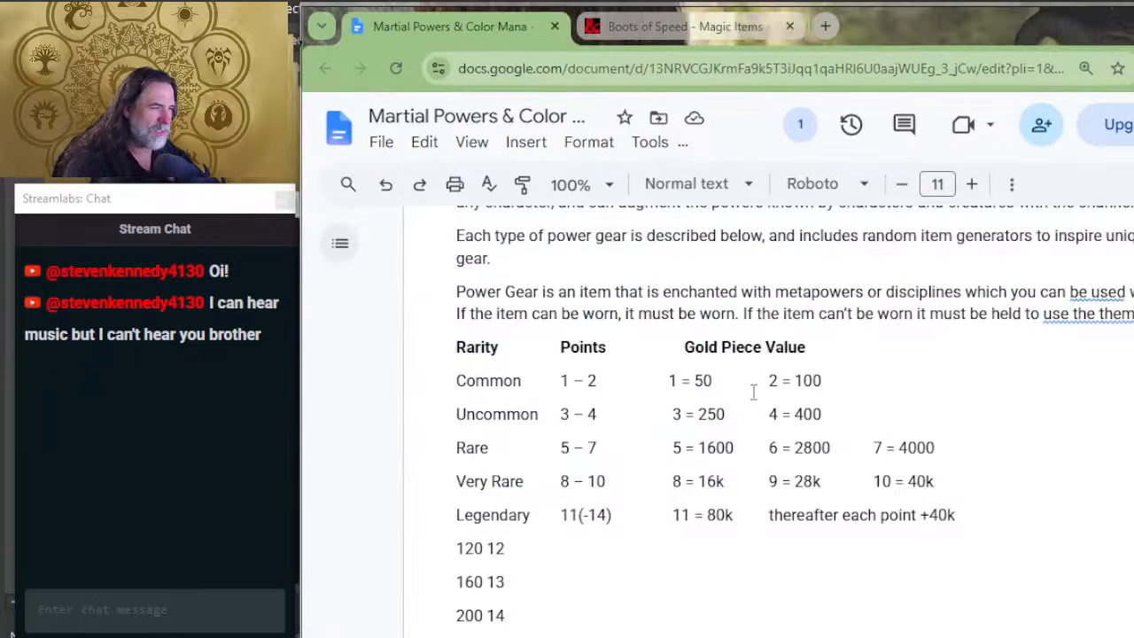
scroll(606, 412, down, 4)
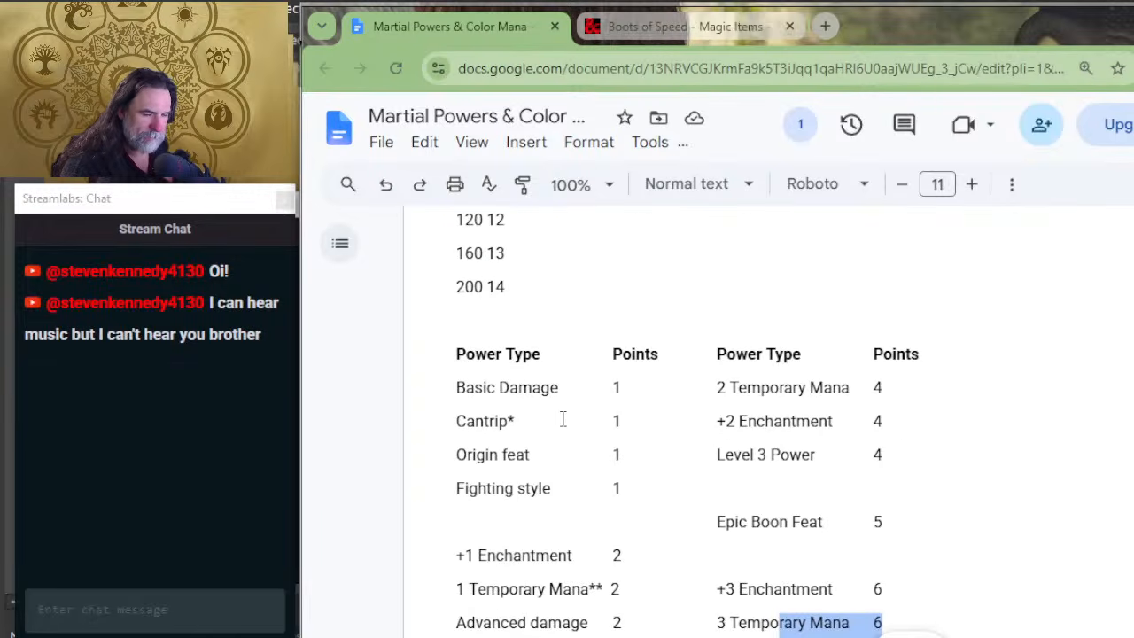
scroll(563, 419, down, 2)
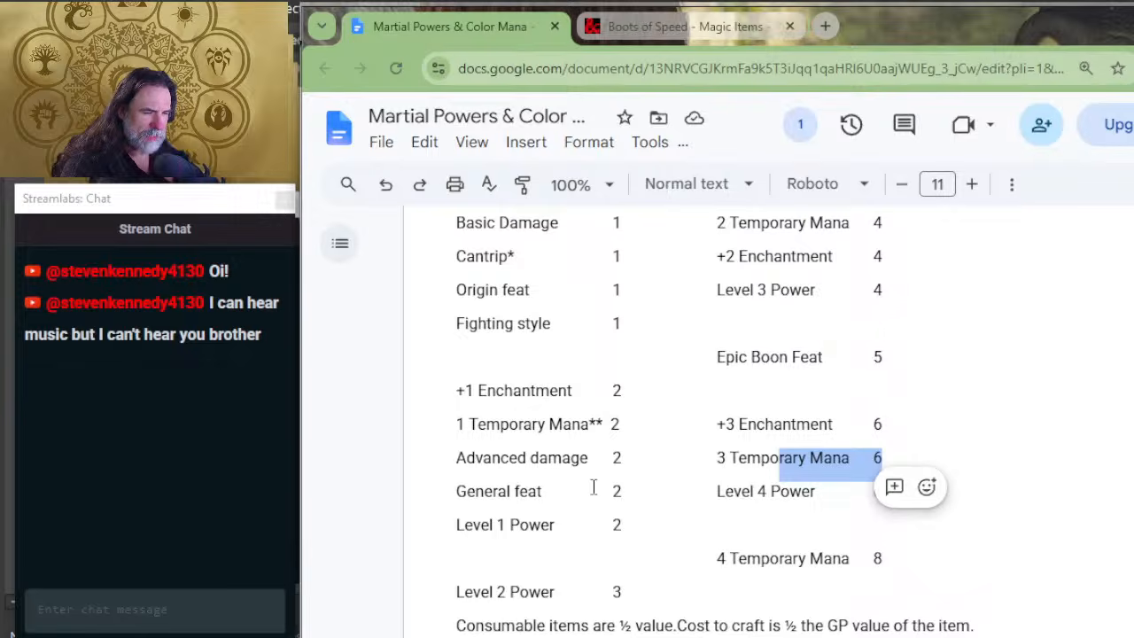
mouse_move(623, 525)
mouse_down()
mouse_move(423, 509)
mouse_move(484, 526)
mouse_move(453, 524)
mouse_move(613, 527)
mouse_up()
scroll(809, 440, up, 2)
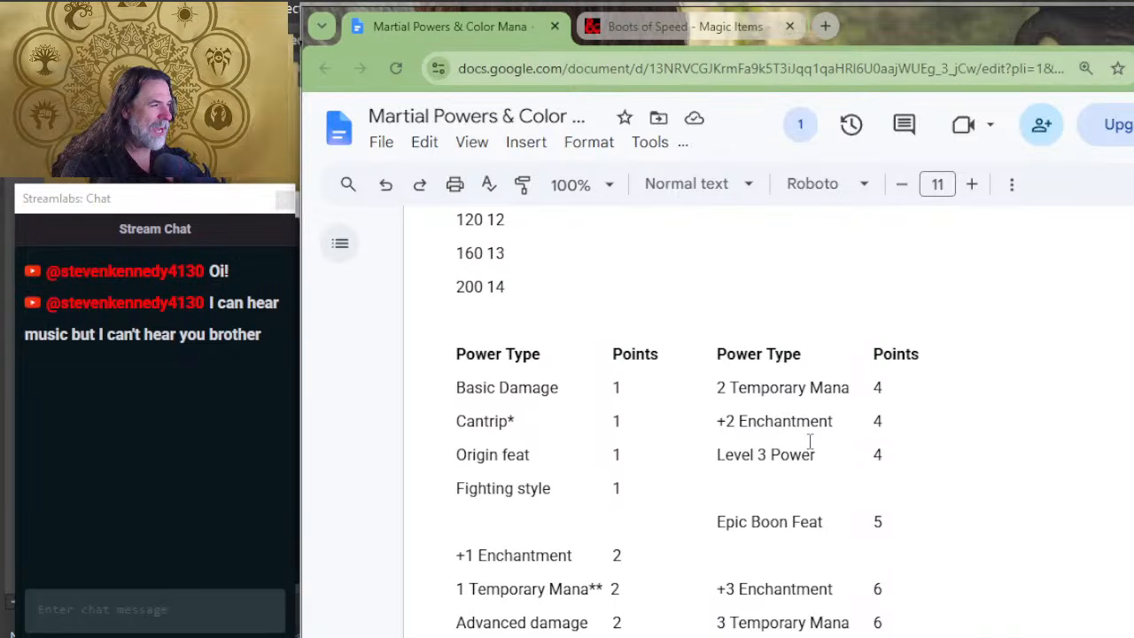
scroll(638, 535, down, 2)
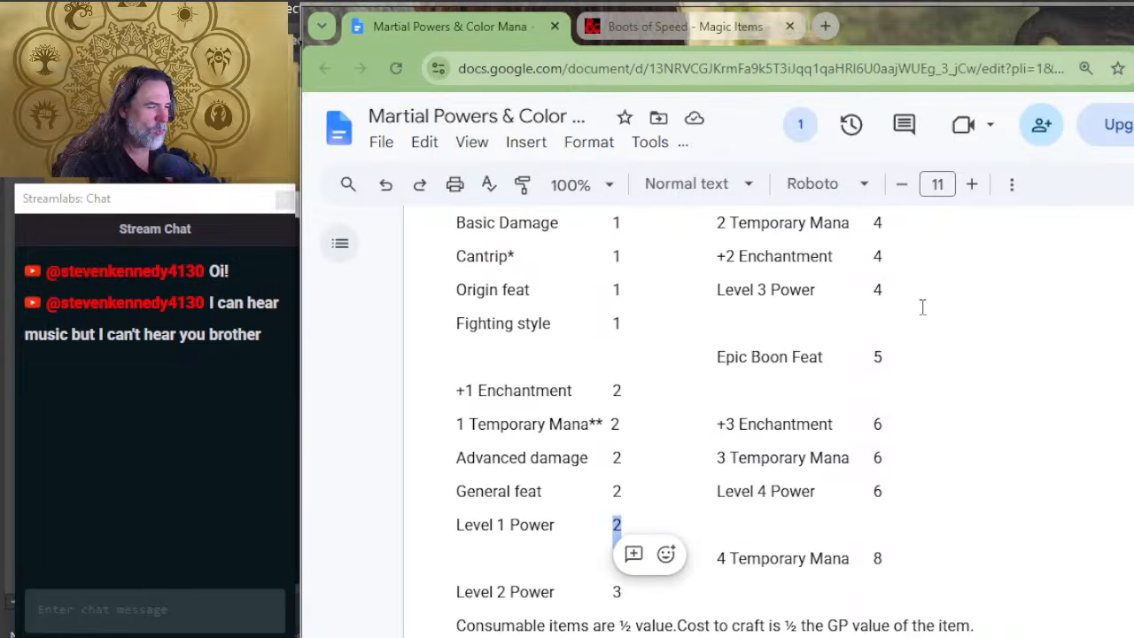
scroll(694, 395, up, 6)
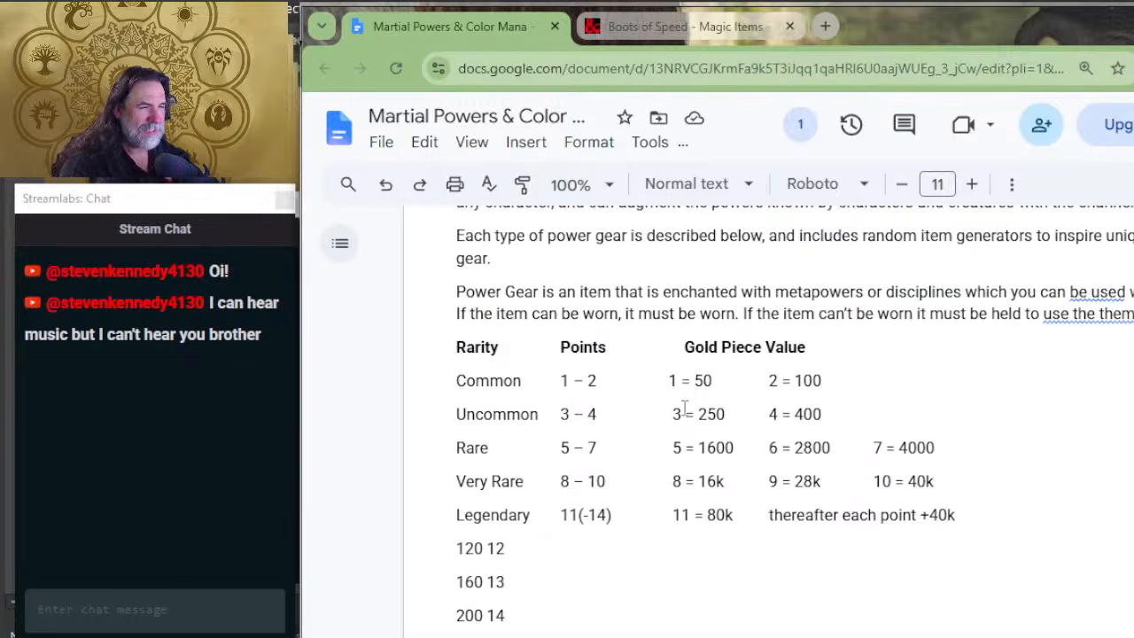
Step: Compare the Boots of Speed page on D&D Beyond with Celerity and the other rank 3 sustained powers in the playtest document
key(alt+Tab)
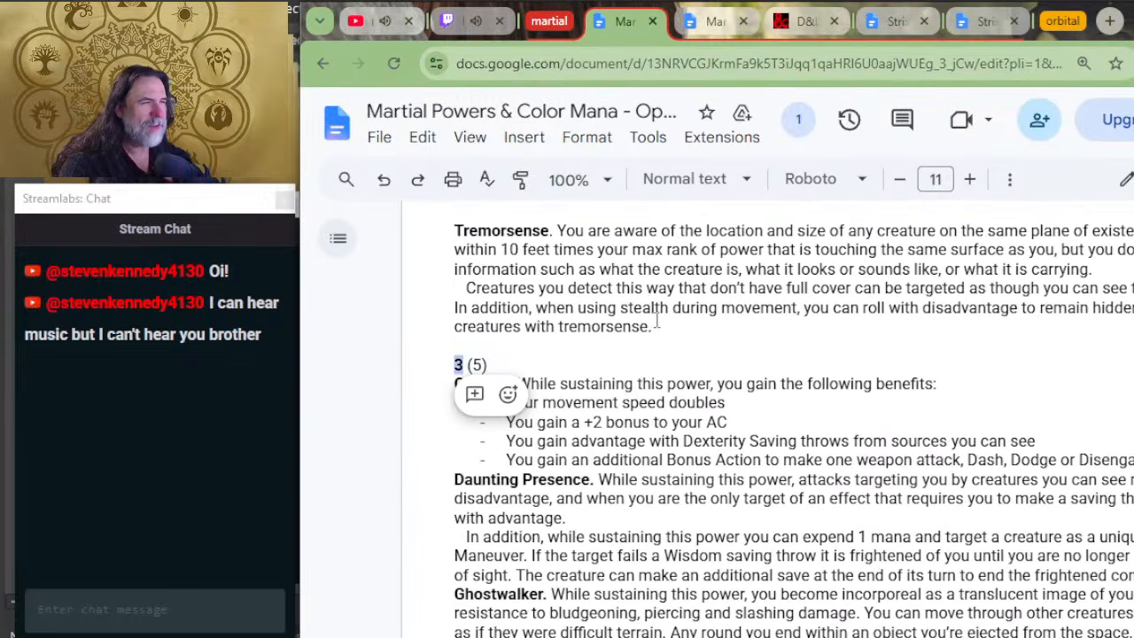
key(alt+Tab)
click(676, 25)
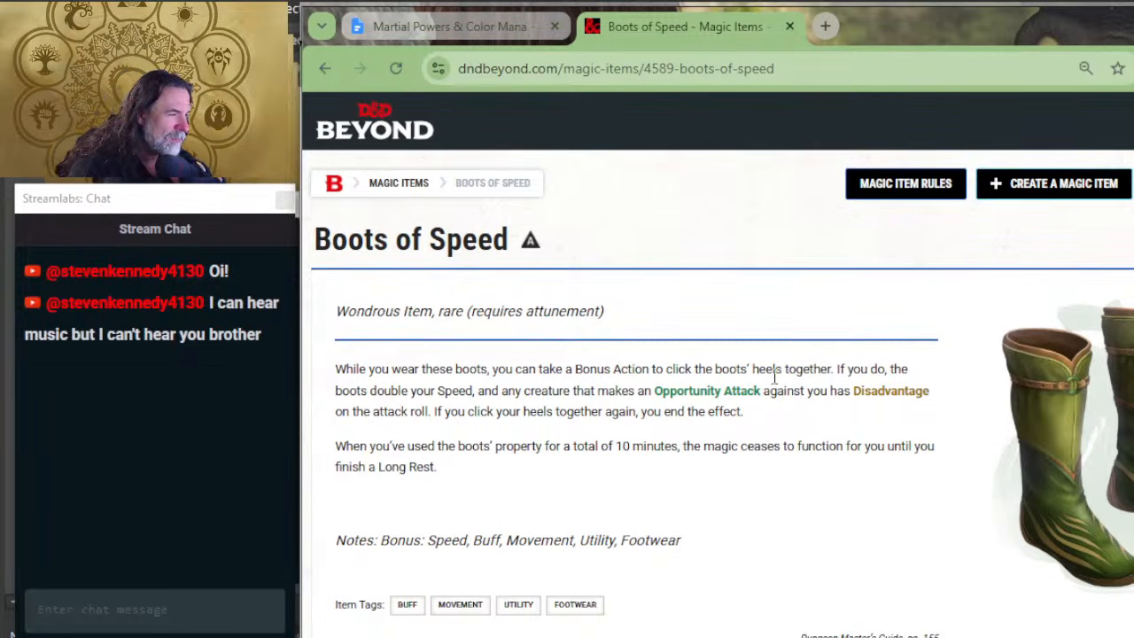
key(alt+Tab)
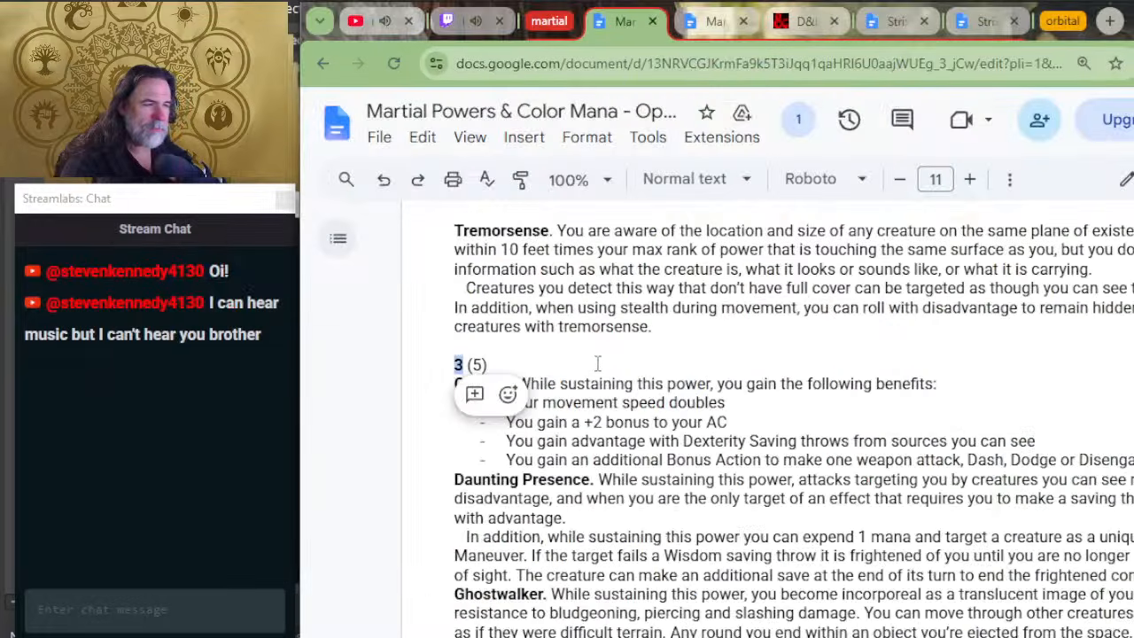
click(624, 363)
click(615, 348)
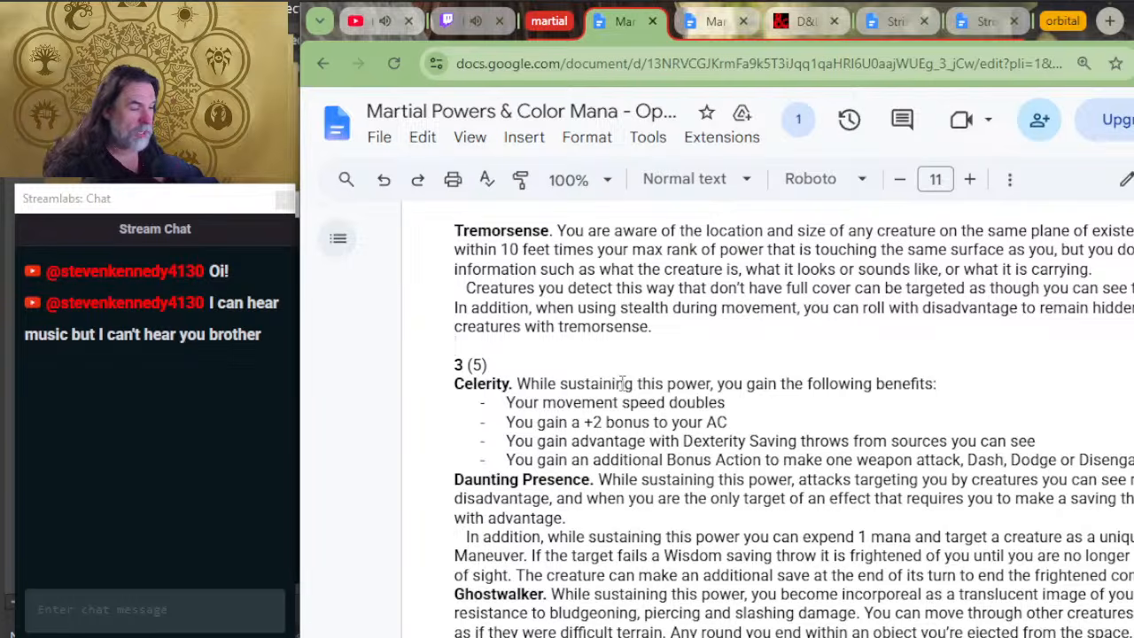
scroll(648, 523, down, 2)
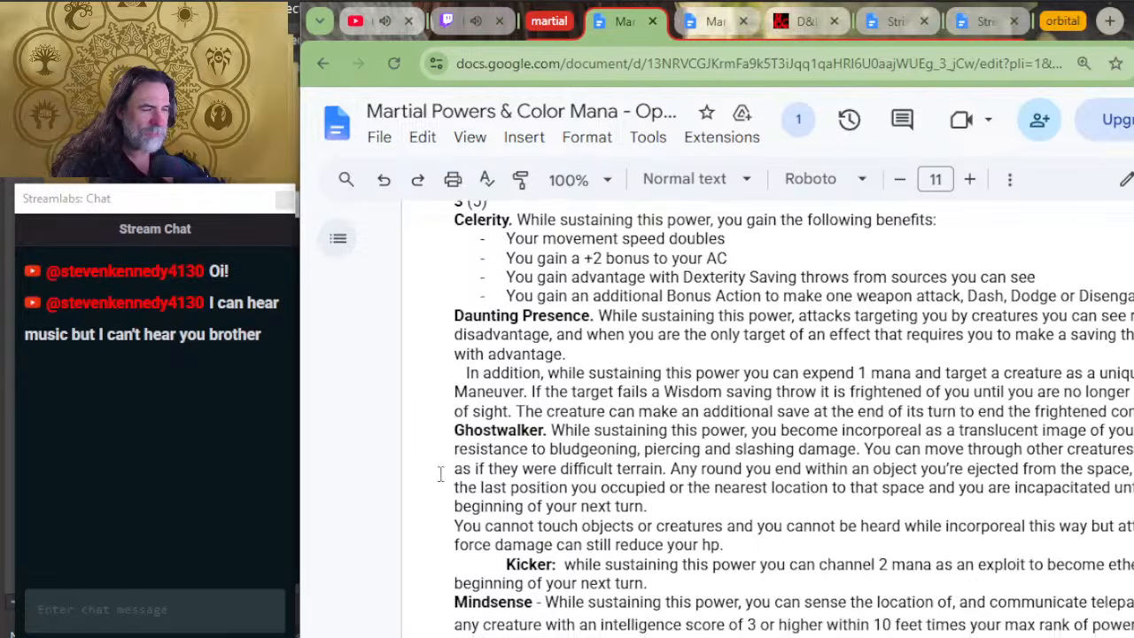
scroll(711, 448, down, 2)
key(alt+Tab)
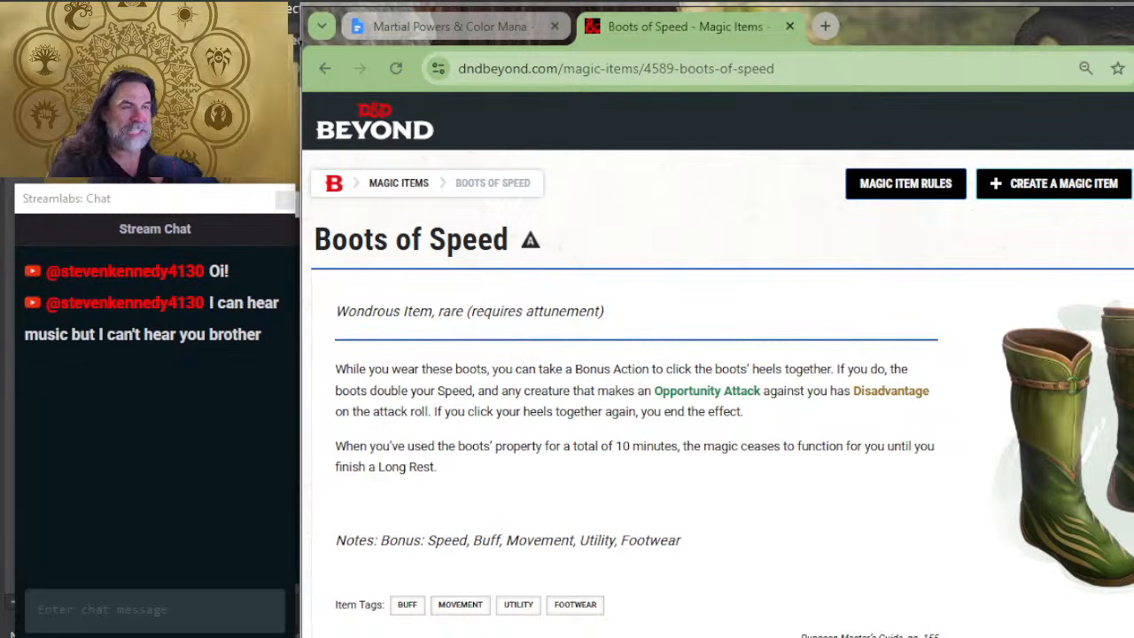
key(alt+Tab)
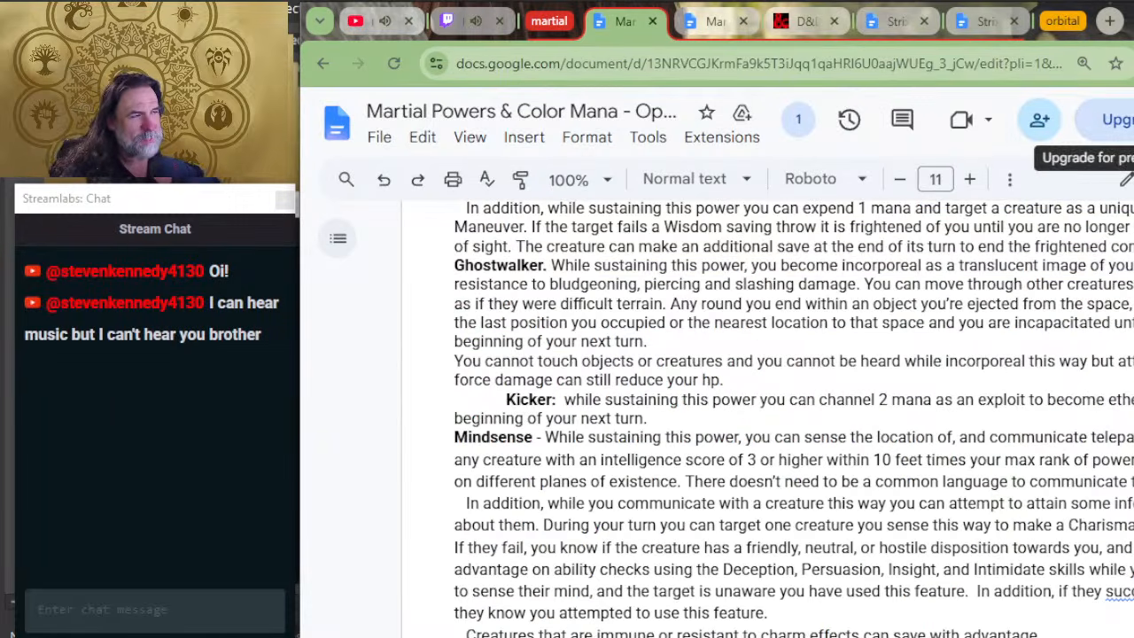
Step: Look back through the playtest powers, from the sustained ones past strikes, reactions and maneuvers, to the start of the Exploits list
scroll(576, 349, up, 10)
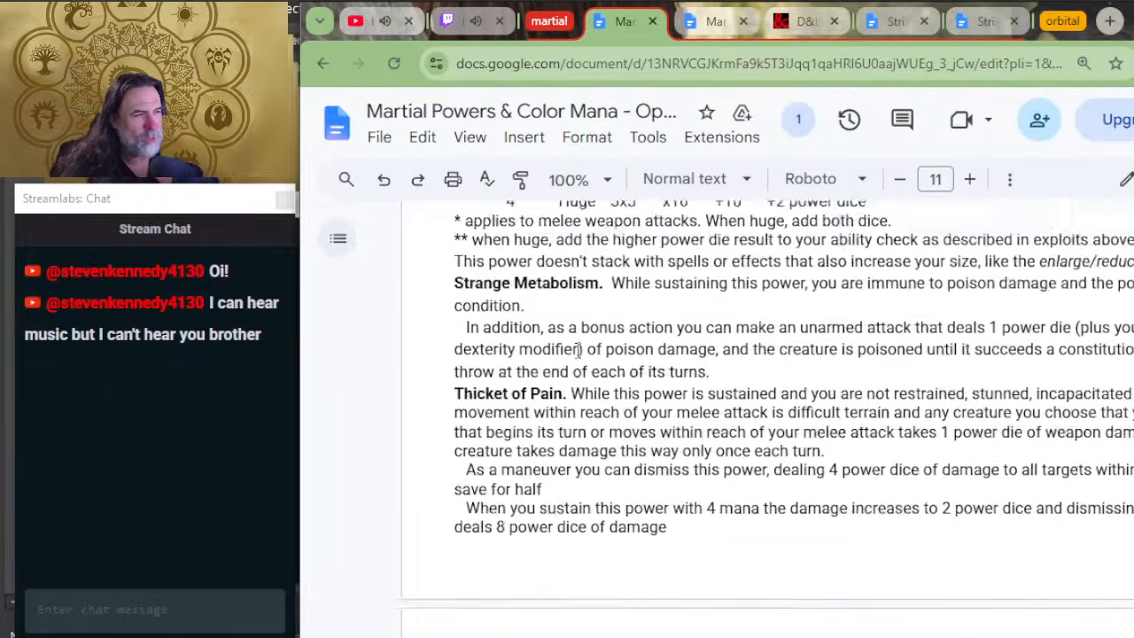
scroll(577, 349, up, 15)
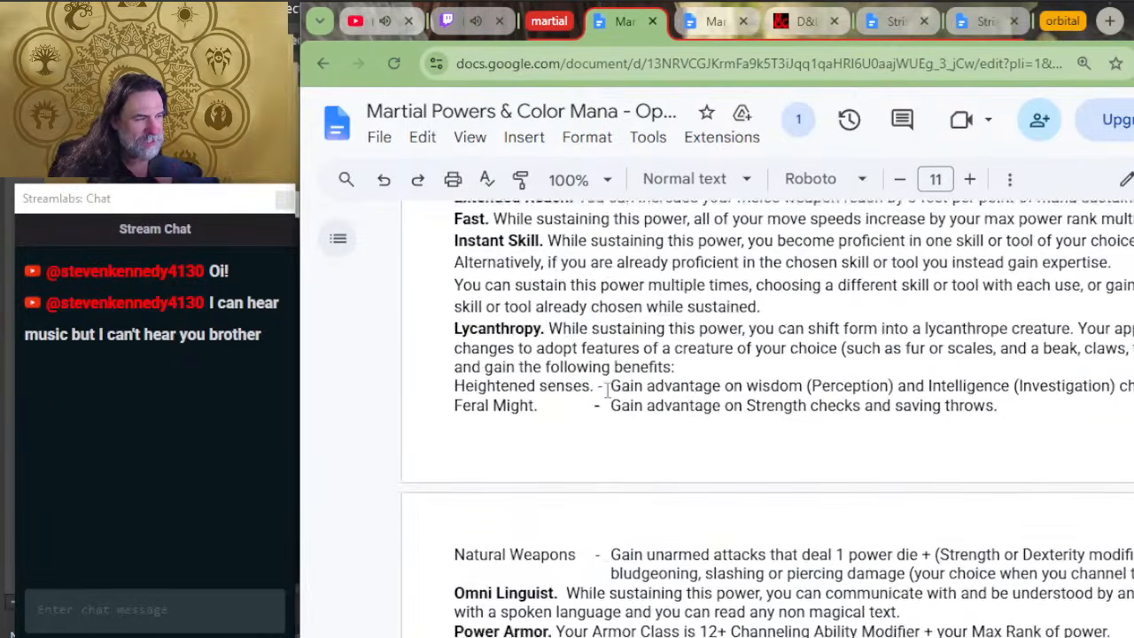
scroll(608, 387, up, 15)
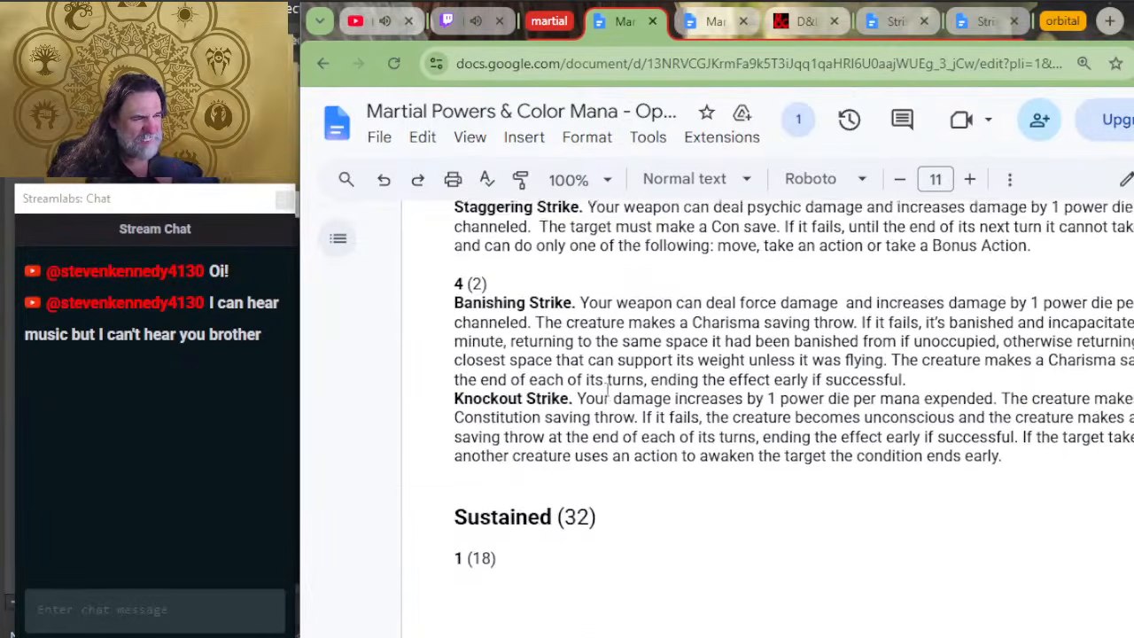
scroll(607, 387, up, 15)
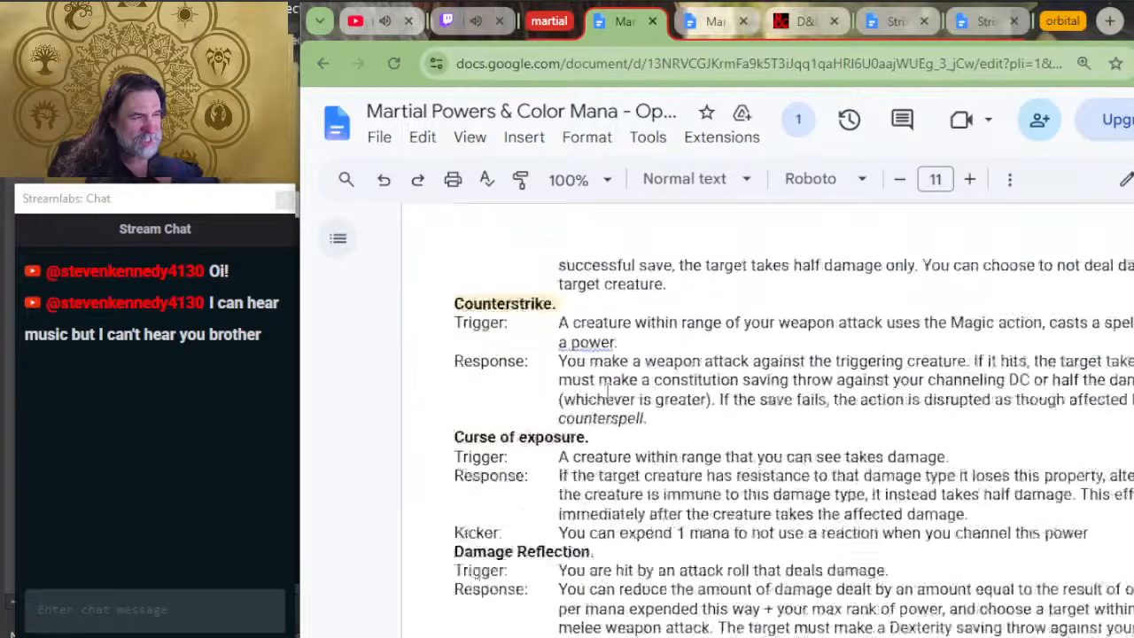
scroll(608, 390, up, 15)
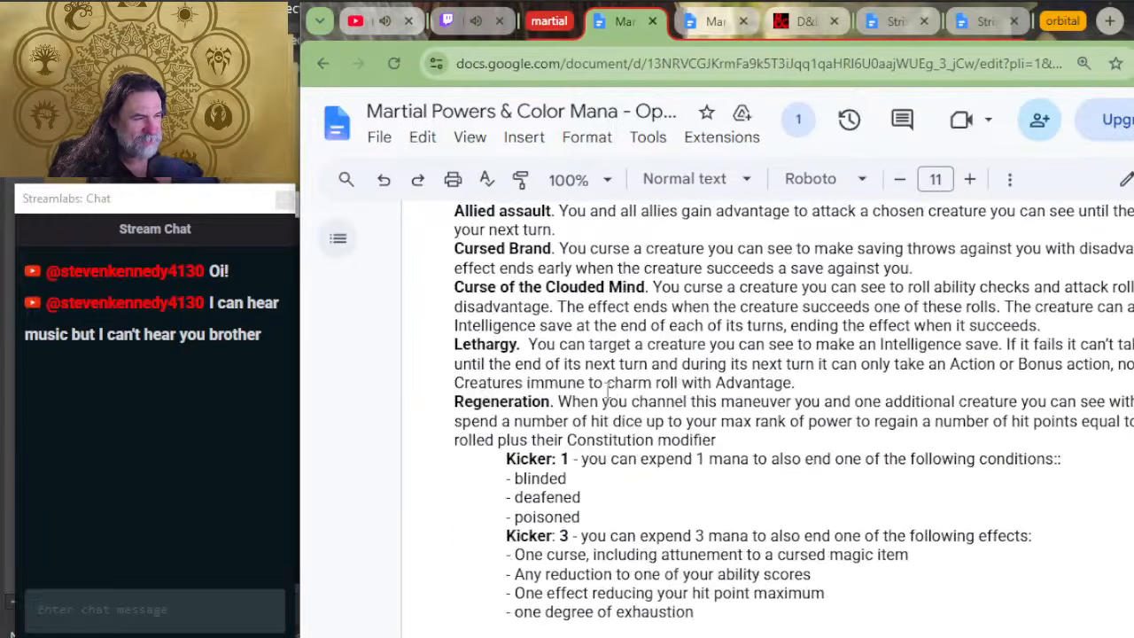
scroll(723, 363, up, 4)
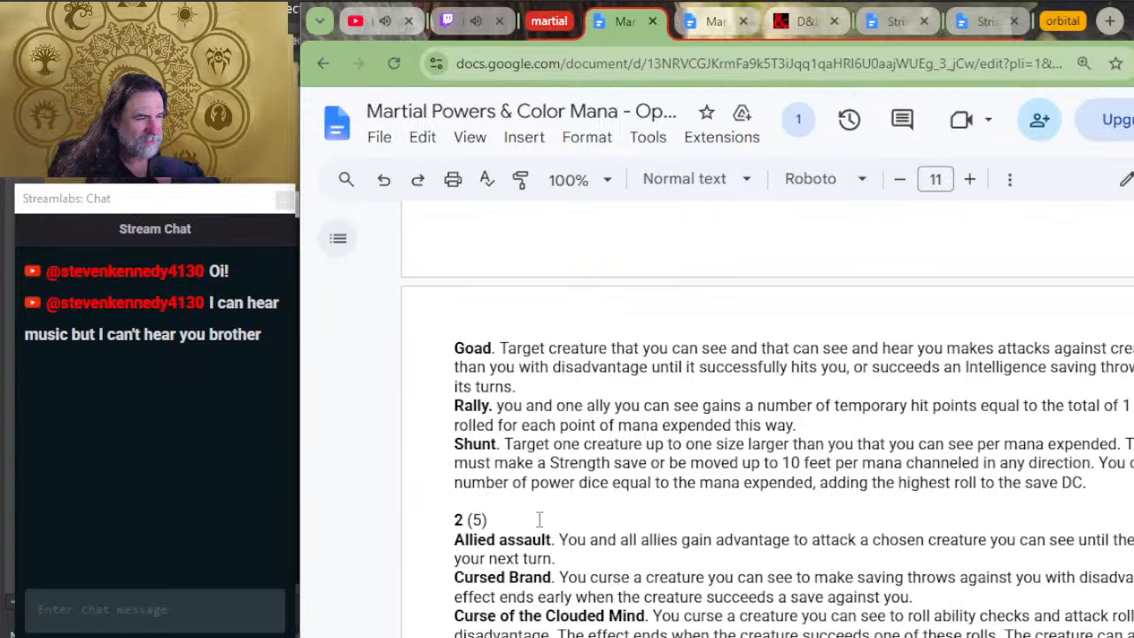
scroll(584, 440, up, 10)
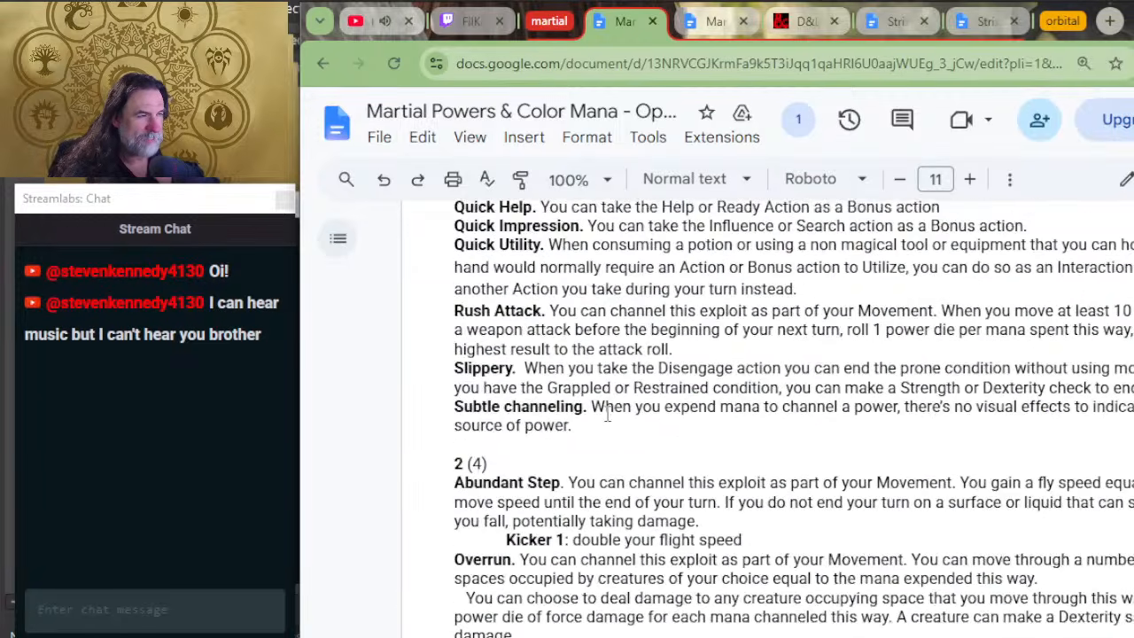
scroll(608, 416, up, 9)
Step: Read the rank 1 exploits and continue through the rank 2 exploits as far as Overrun's Kicker 1
scroll(593, 274, down, 4)
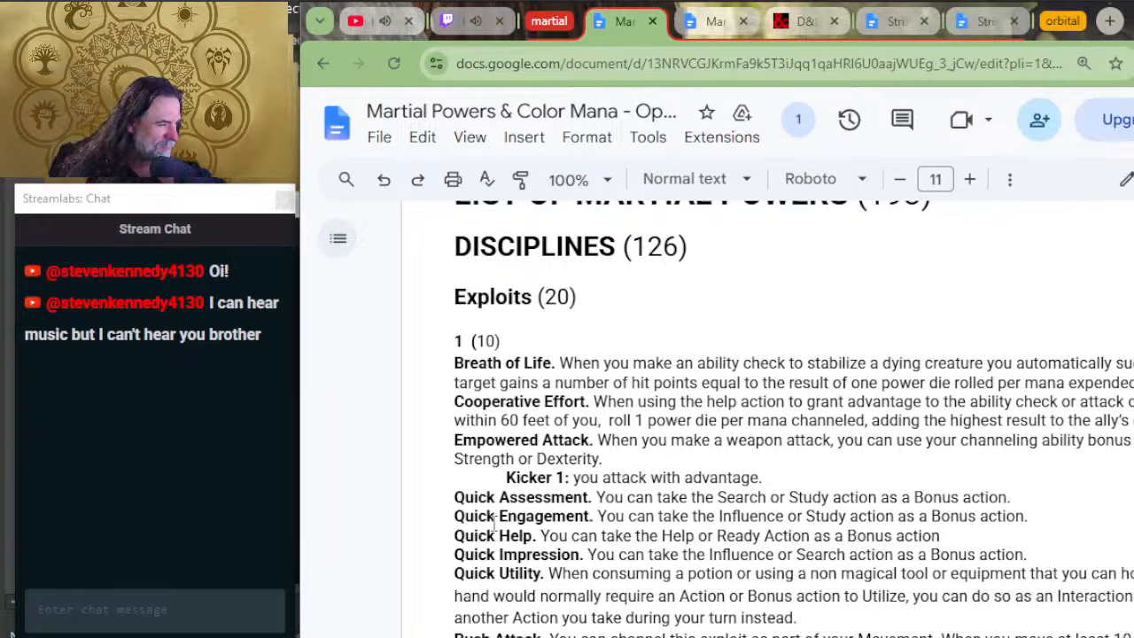
scroll(494, 523, down, 3)
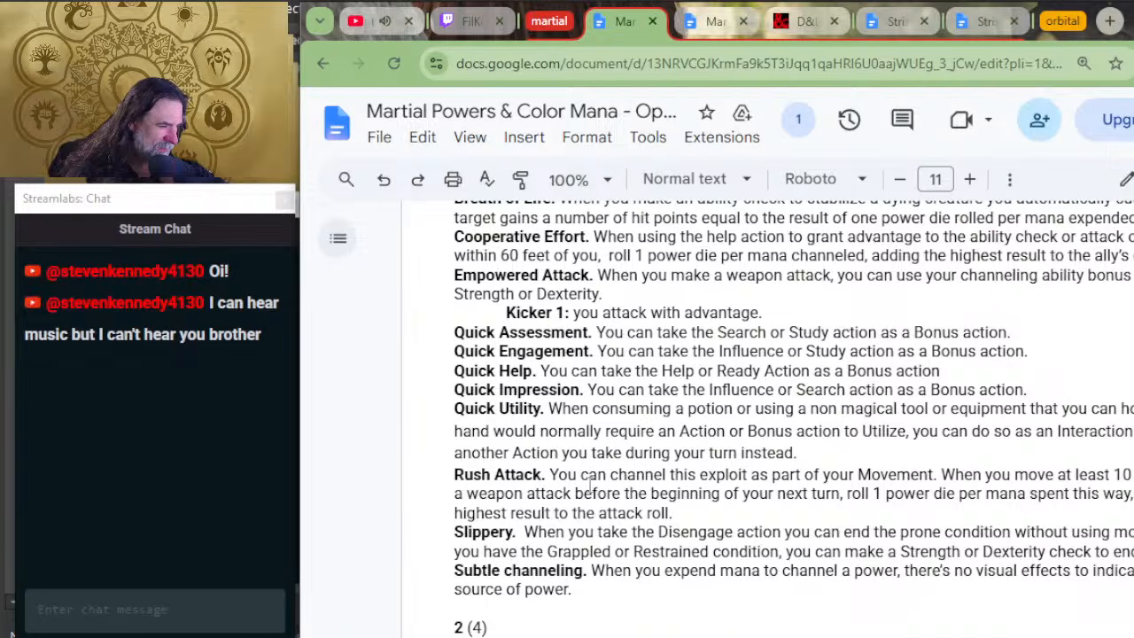
scroll(605, 476, up, 3)
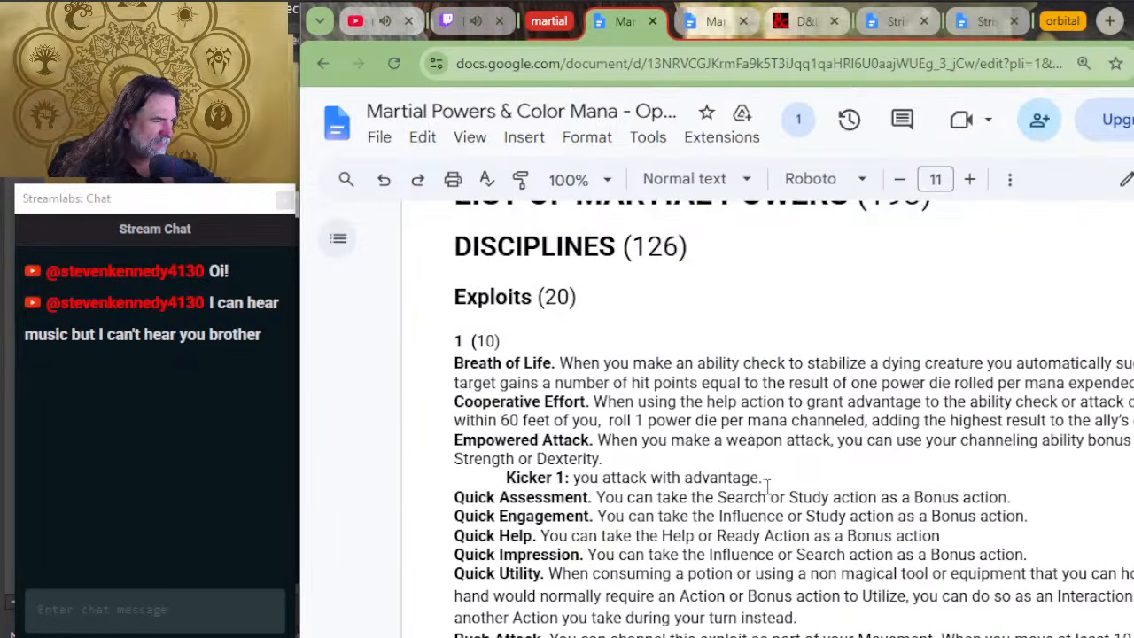
scroll(767, 486, down, 9)
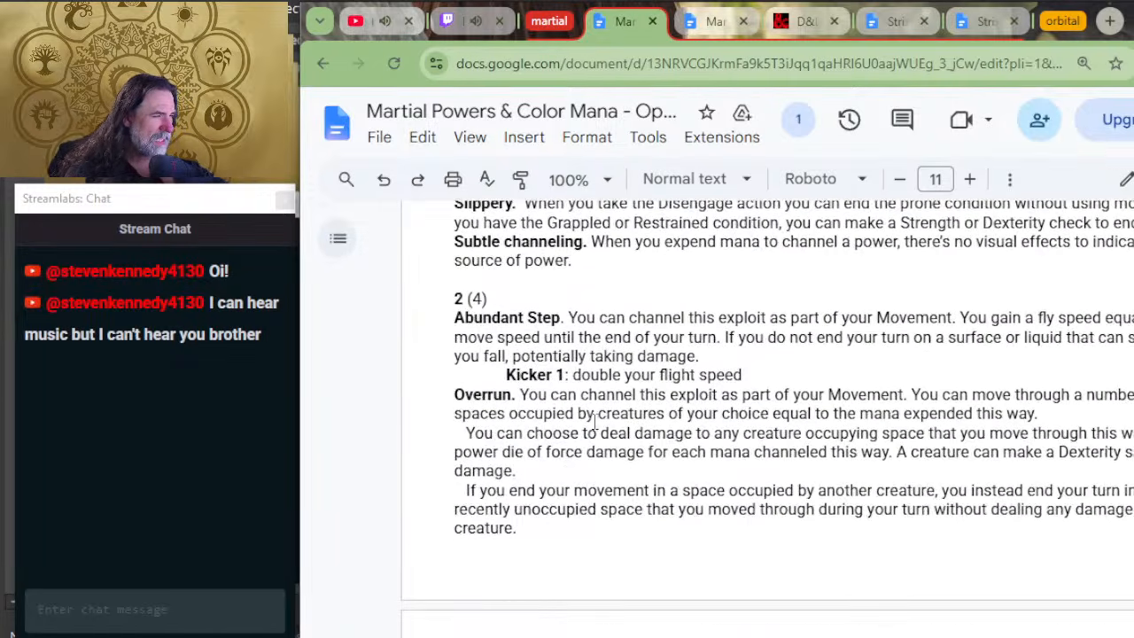
scroll(698, 521, down, 6)
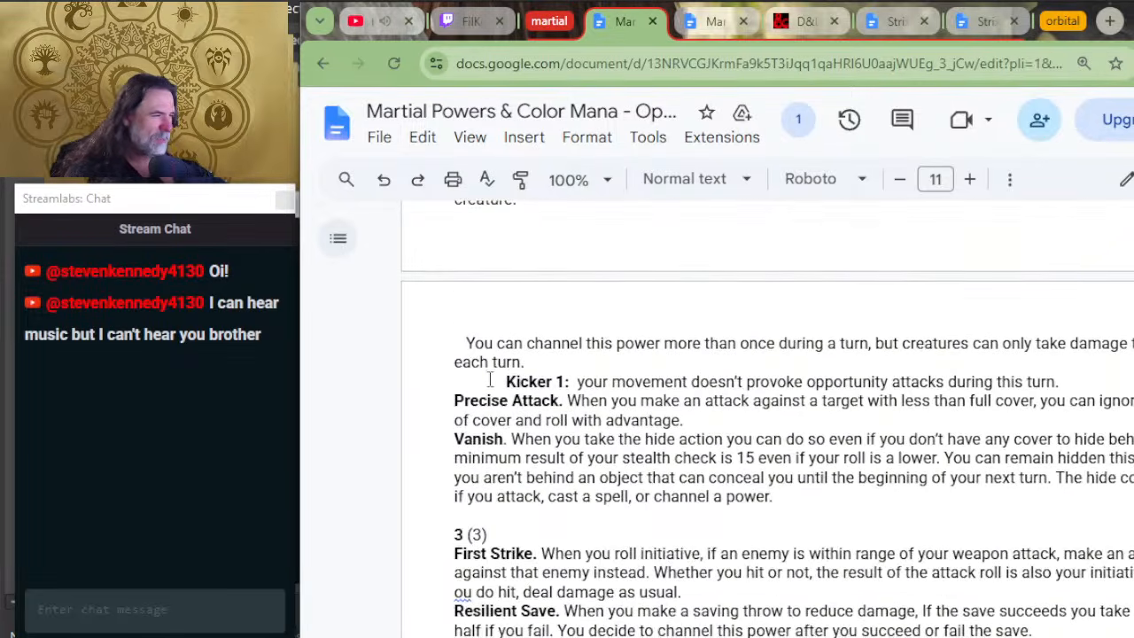
Step: Highlight the Kicker 1 label on opportunity attacks and reread the Overrun exploit it belongs to
drag(538, 381, 583, 381)
scroll(528, 461, up, 2)
scroll(528, 462, up, 2)
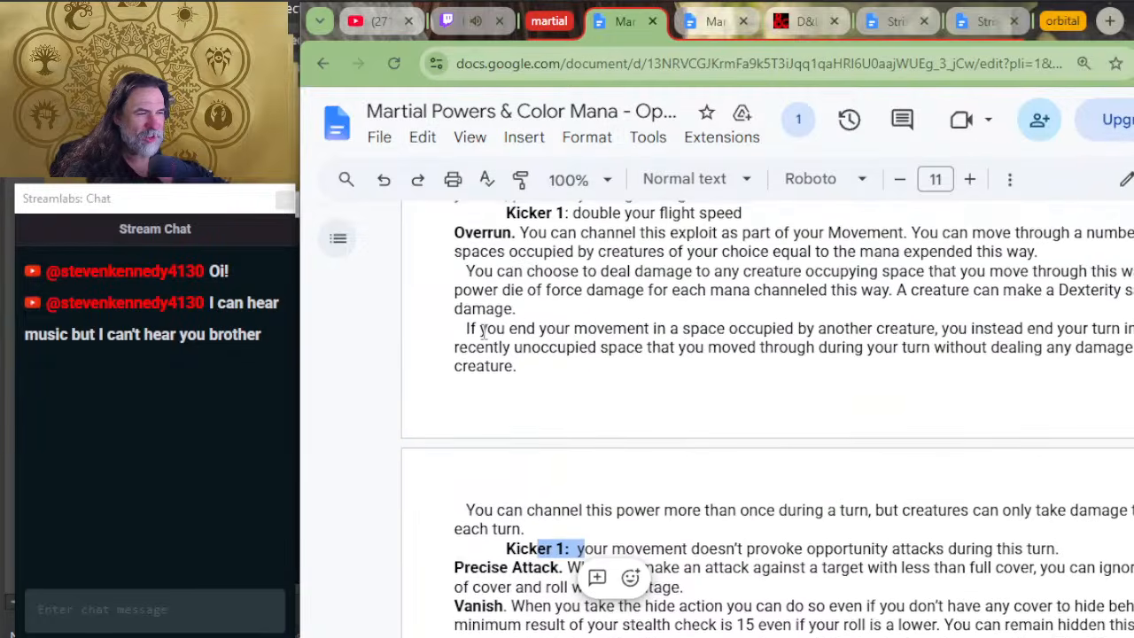
scroll(581, 462, down, 2)
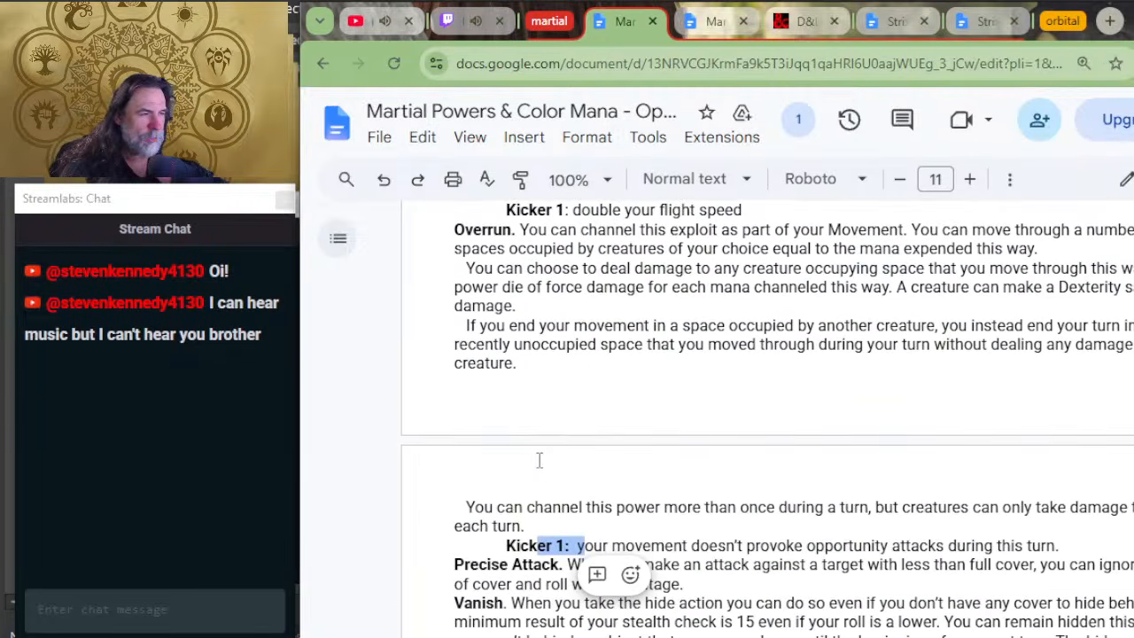
scroll(749, 544, down, 2)
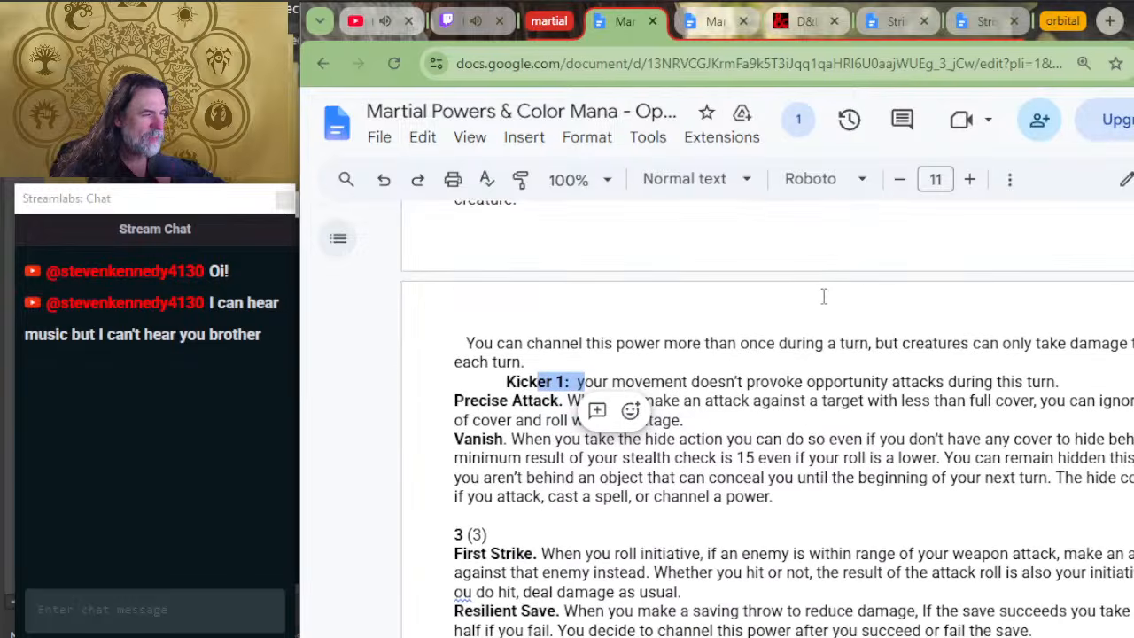
click(799, 343)
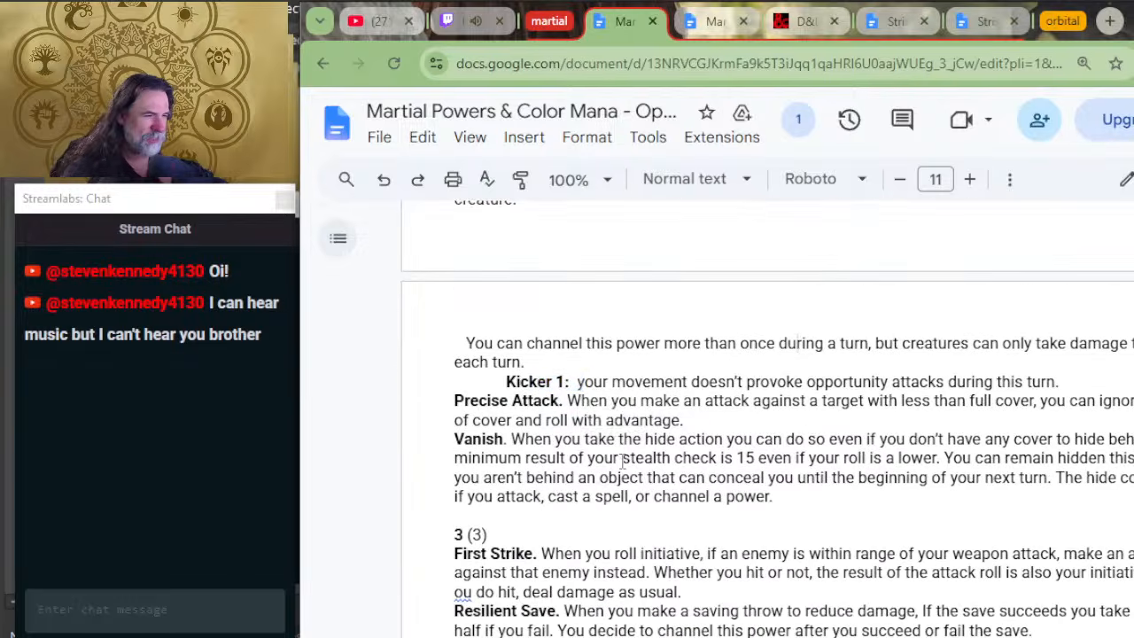
Step: Switch to the window with the Power Gear tables and highlight the Level 2 Power row with its point cost
key(alt+Tab)
key(alt+Tab)
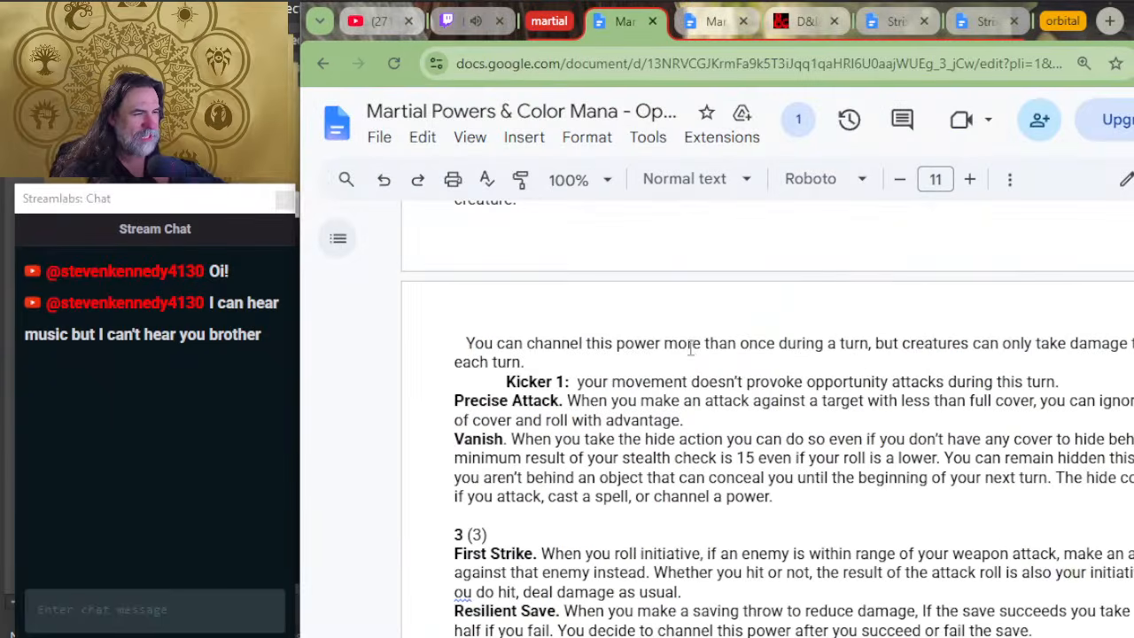
key(alt+Tab)
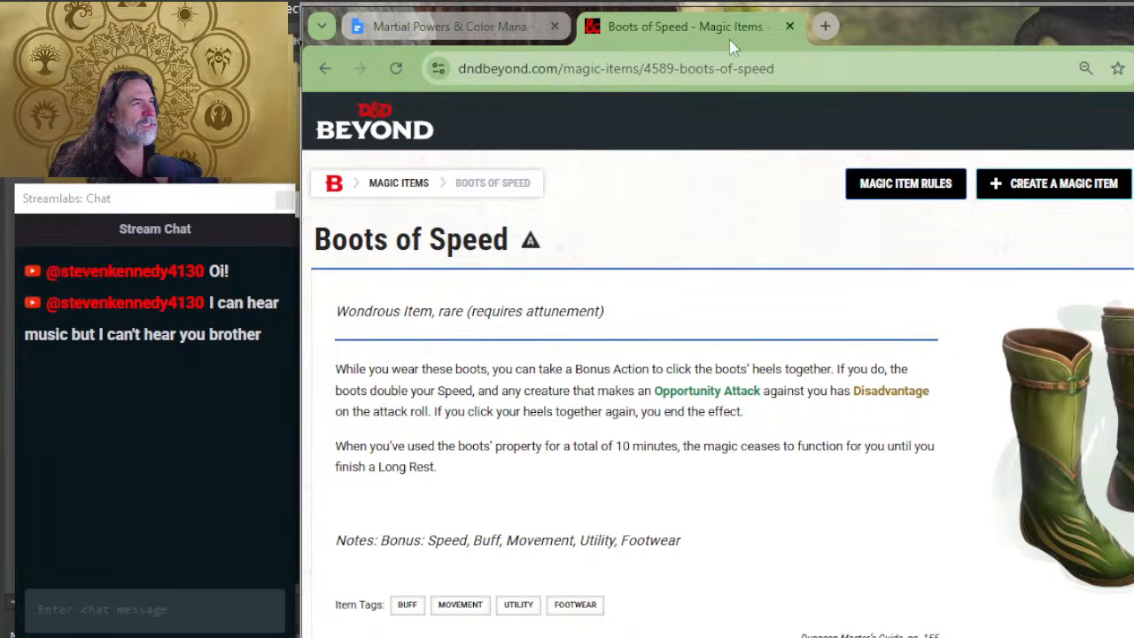
click(452, 26)
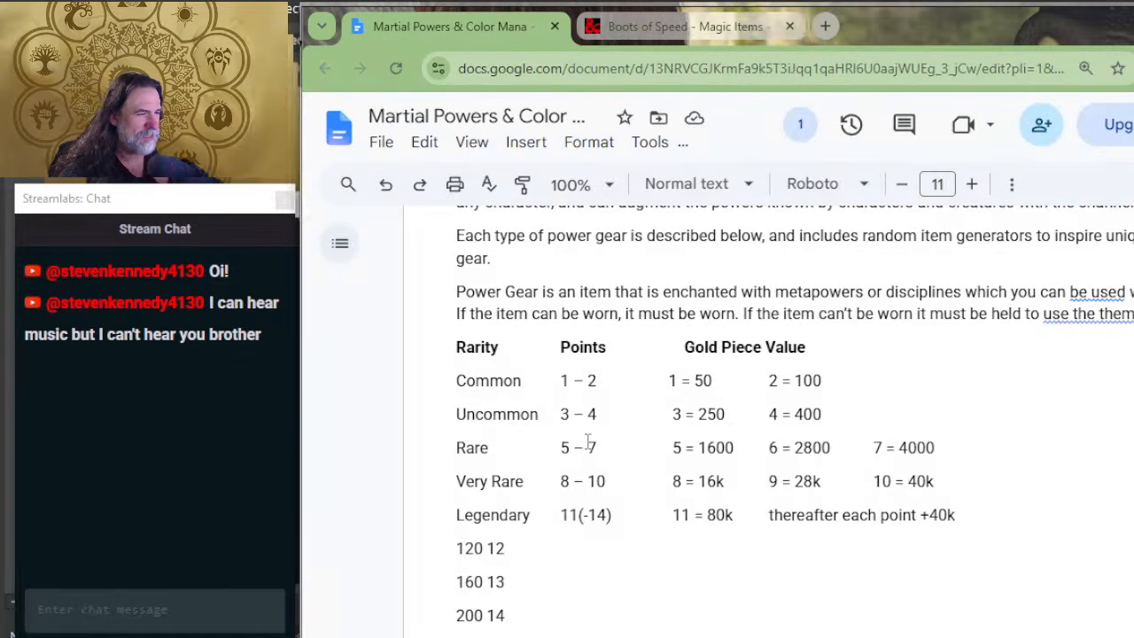
scroll(587, 444, down, 4)
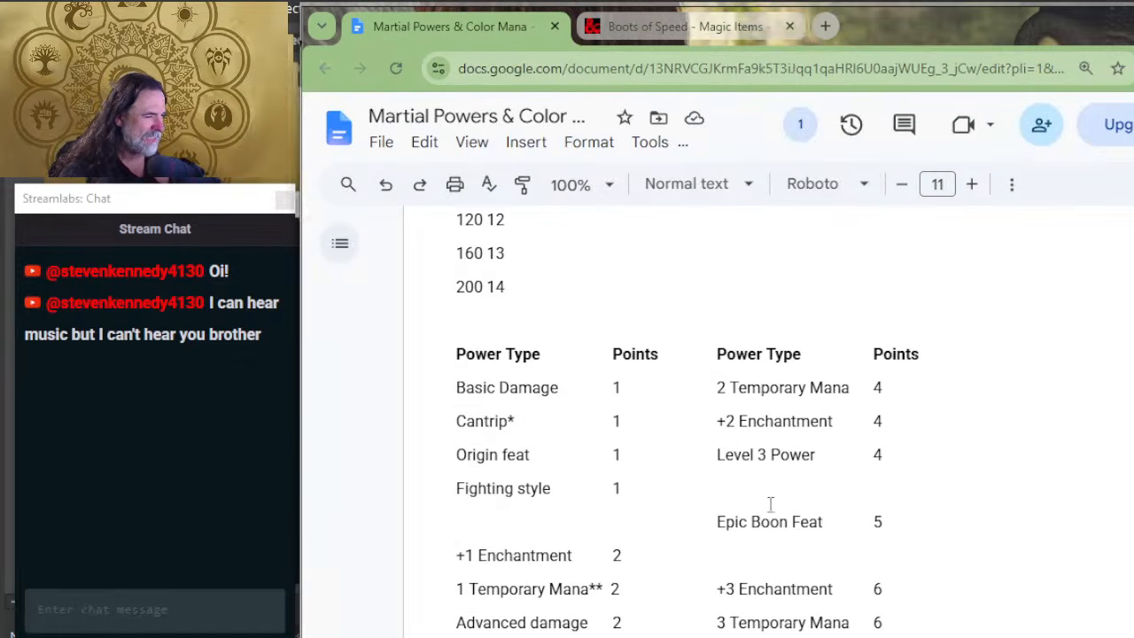
scroll(686, 509, down, 2)
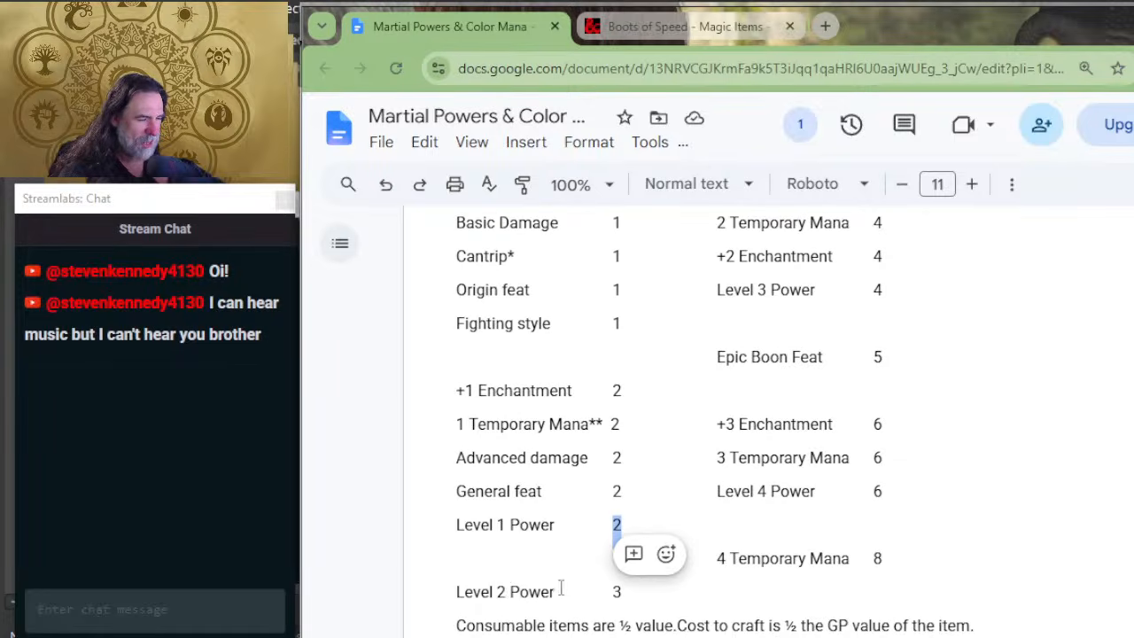
drag(624, 592, 455, 592)
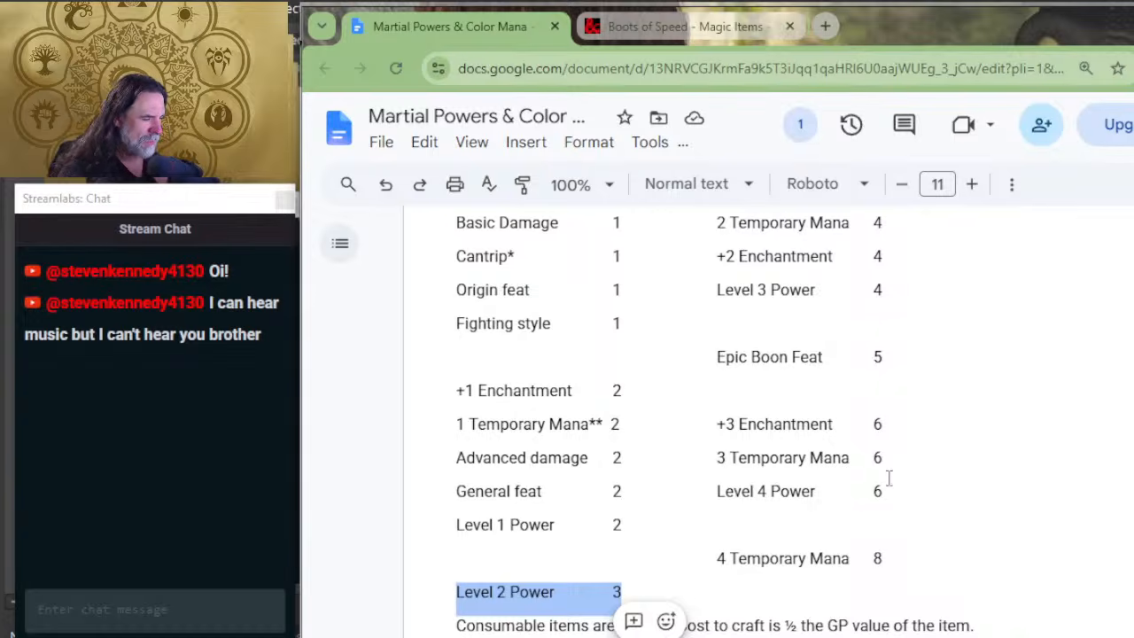
Step: Compare the 3 Temporary Mana point cost with the rarity table by highlighting the Very Rare point range
drag(747, 458, 930, 465)
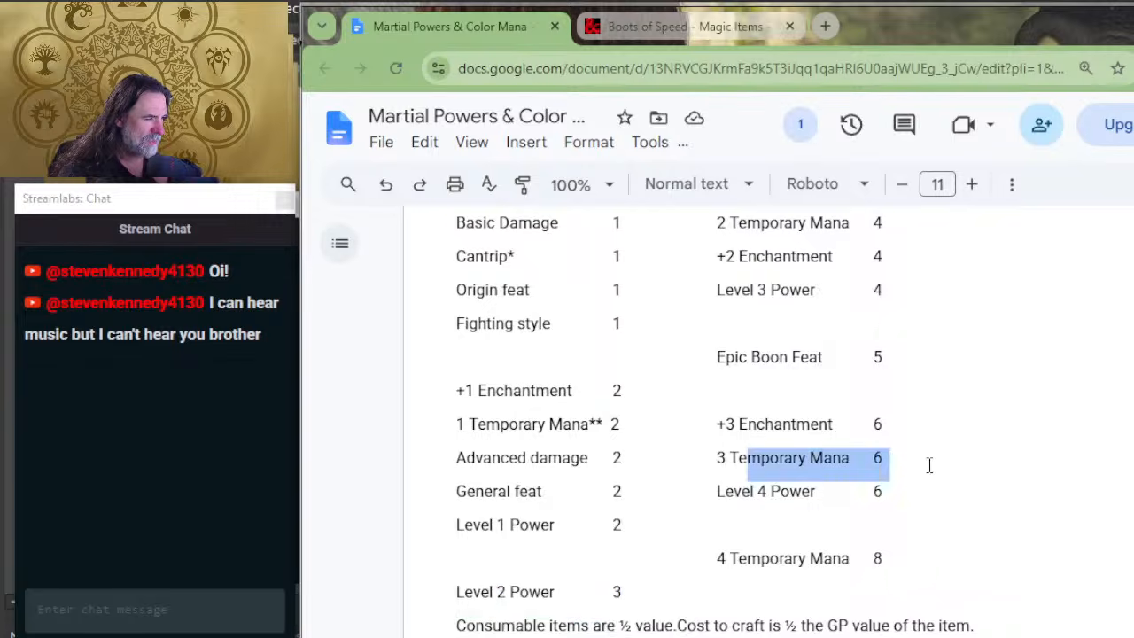
scroll(734, 424, up, 5)
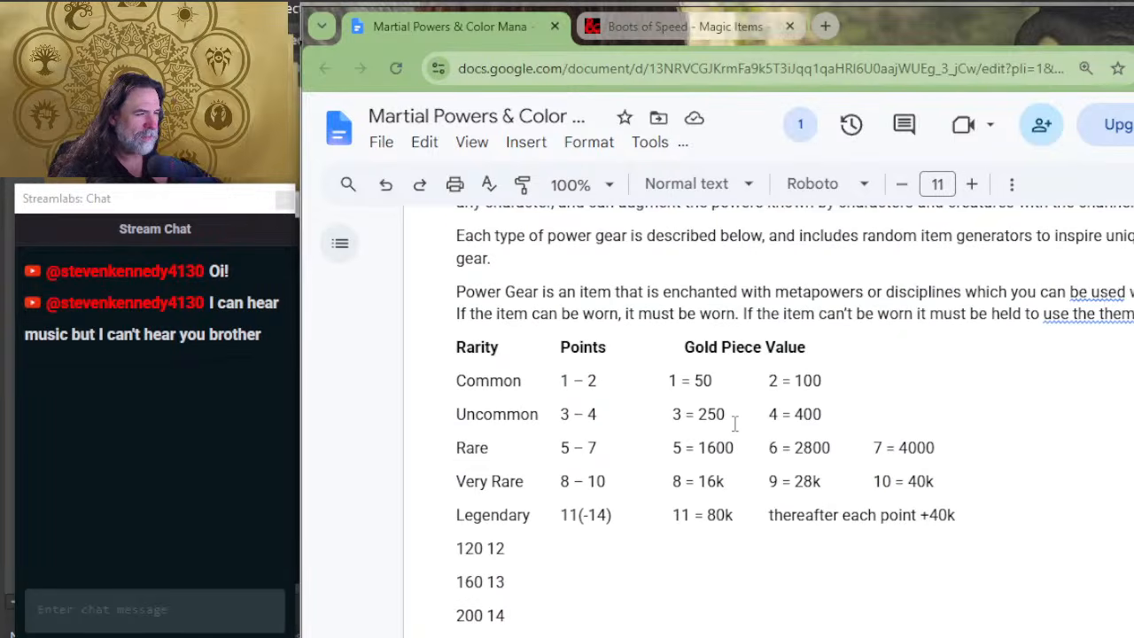
drag(613, 481, 561, 481)
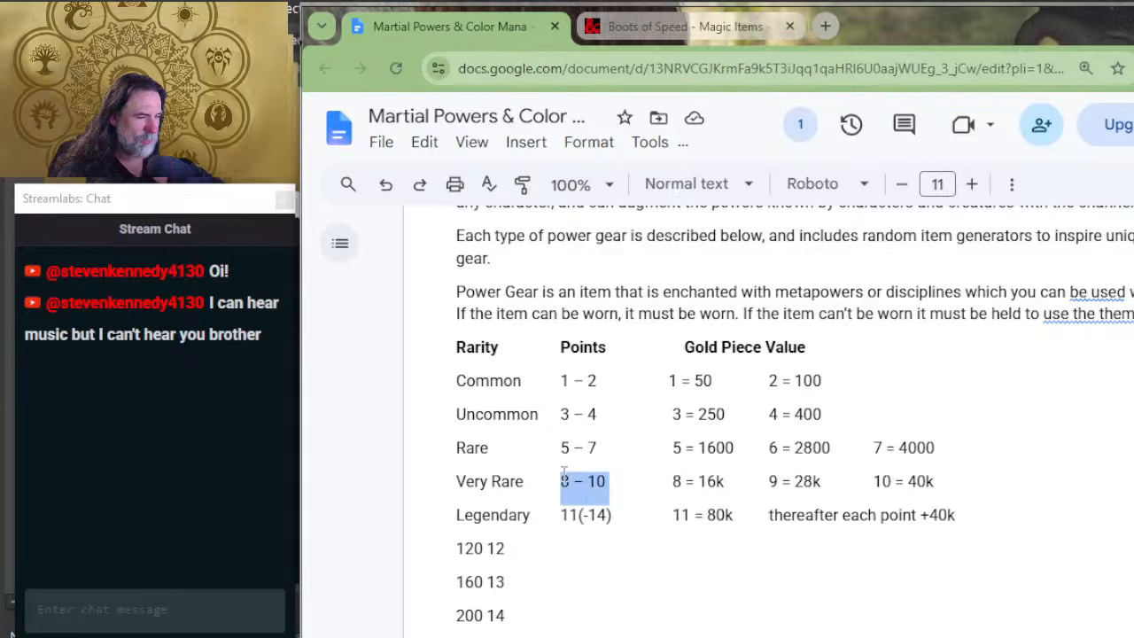
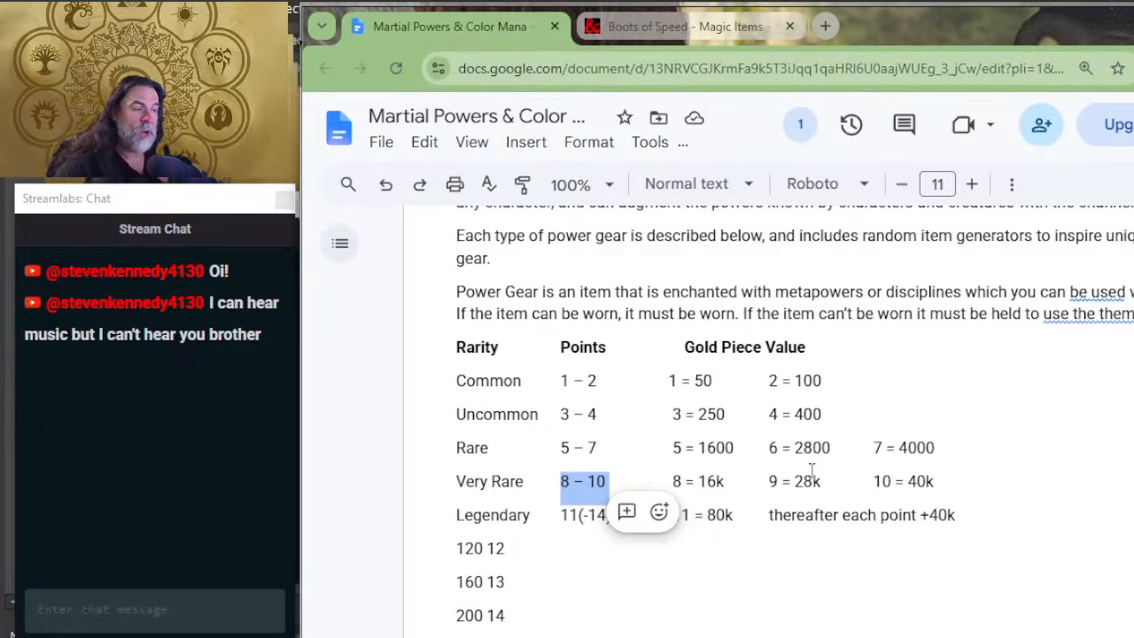
Step: Compare the rarity and gold piece value table with the start of the power type point cost table
click(705, 381)
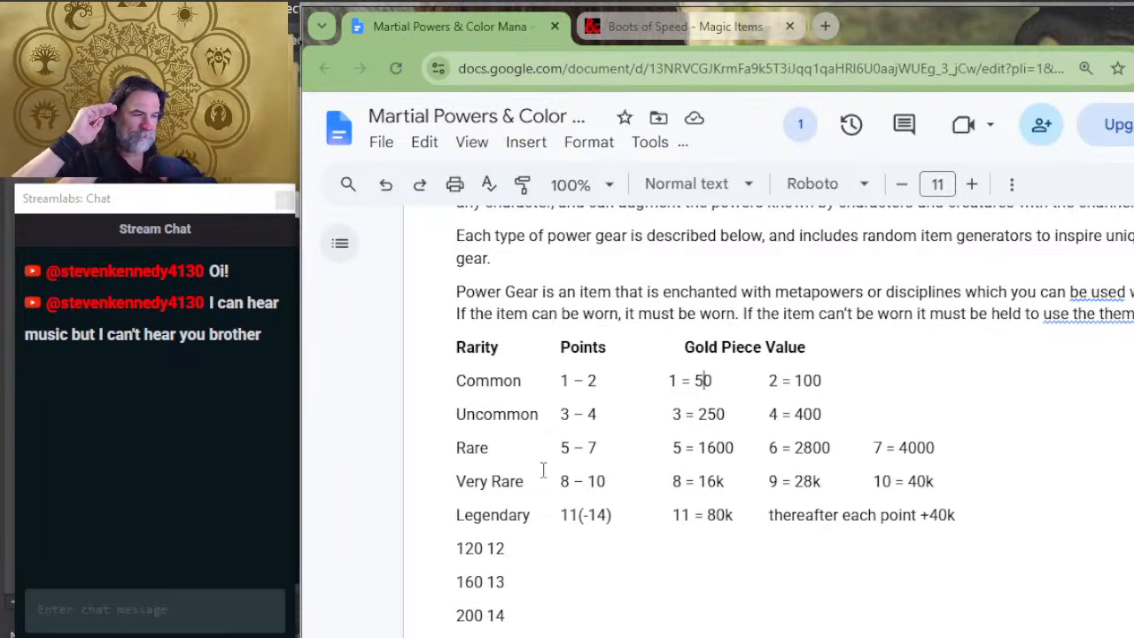
scroll(746, 503, down, 4)
scroll(729, 514, up, 2)
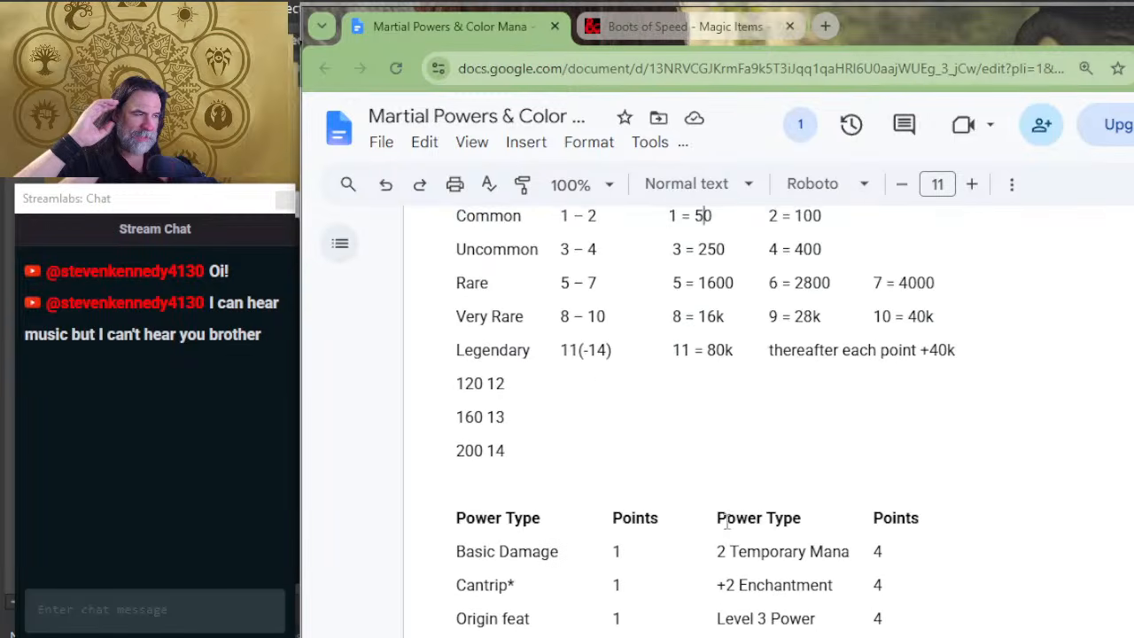
scroll(705, 501, down, 4)
scroll(706, 514, up, 4)
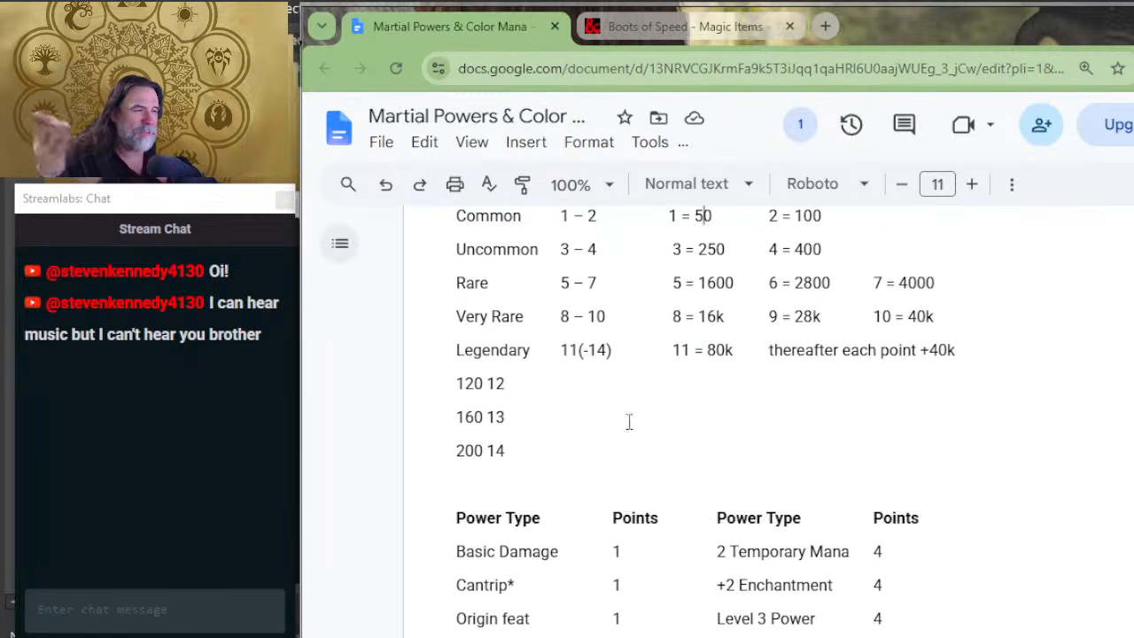
scroll(616, 317, up, 2)
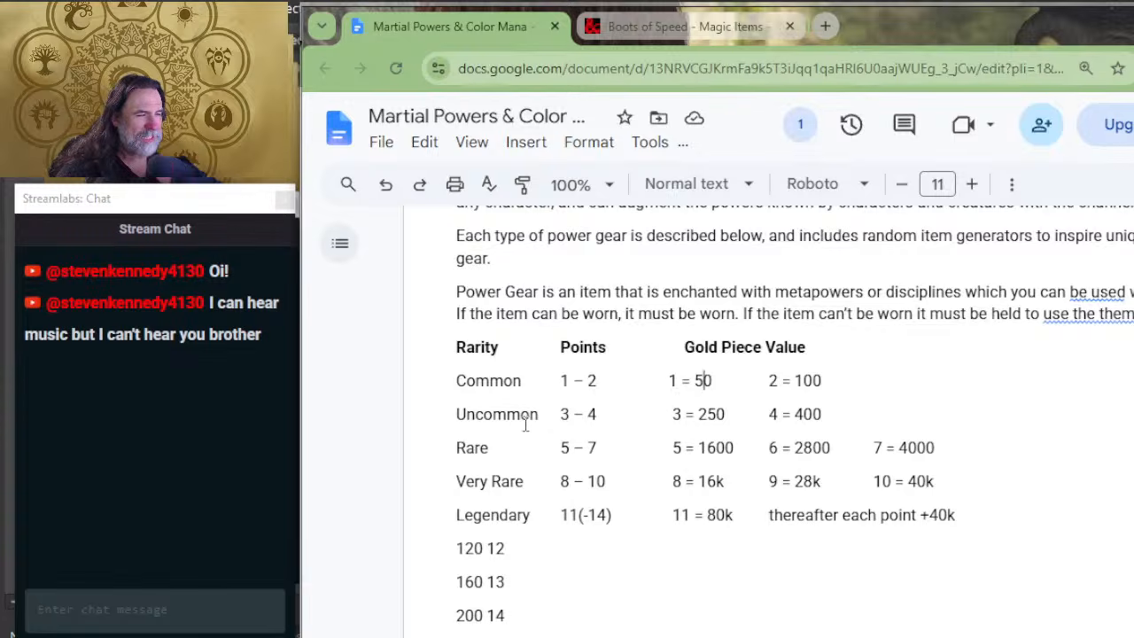
Step: Insert blank lines between the "200 14" line and the Power Type table to make room for a new section
scroll(606, 431, down, 2)
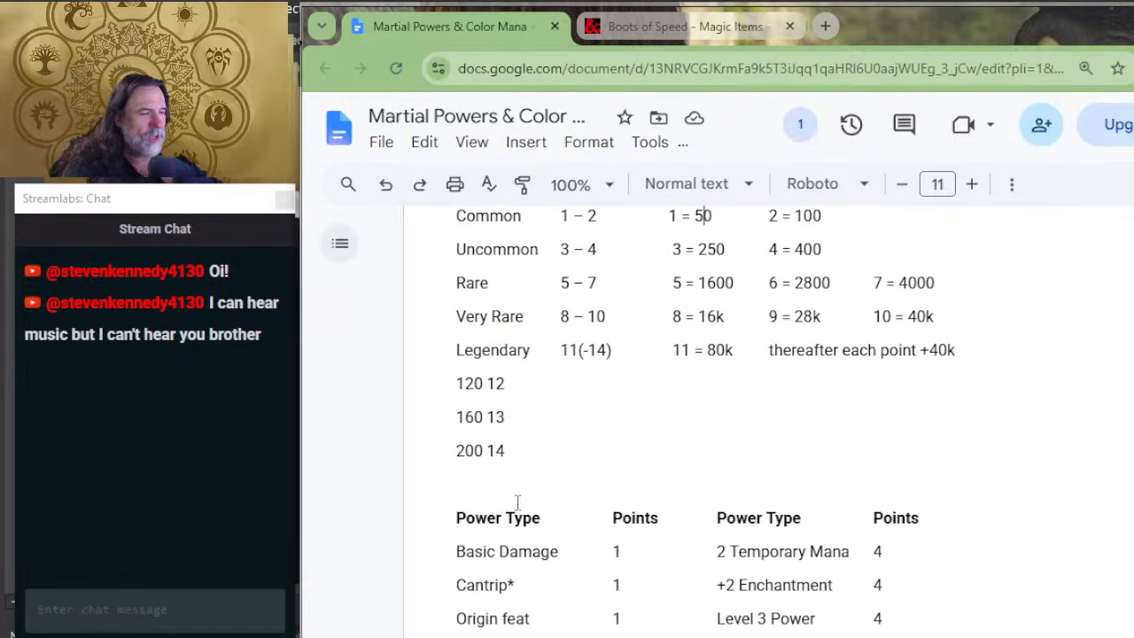
double_click(532, 479)
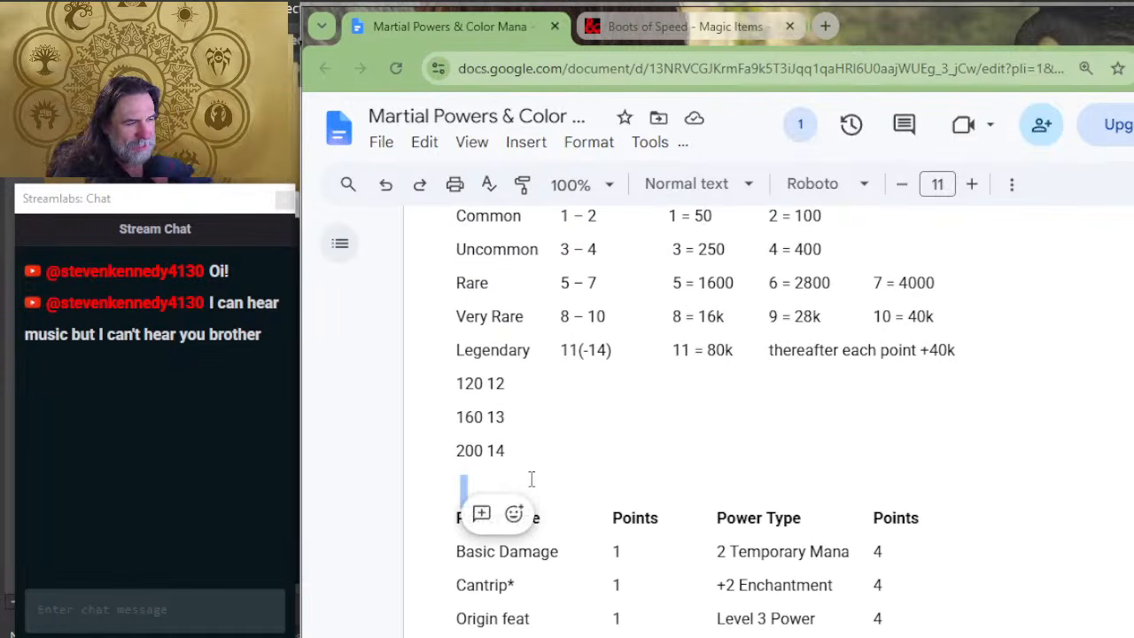
click(531, 480)
key(Return)
key(Return)
key(Up)
key(Up)
key(BackSpace)
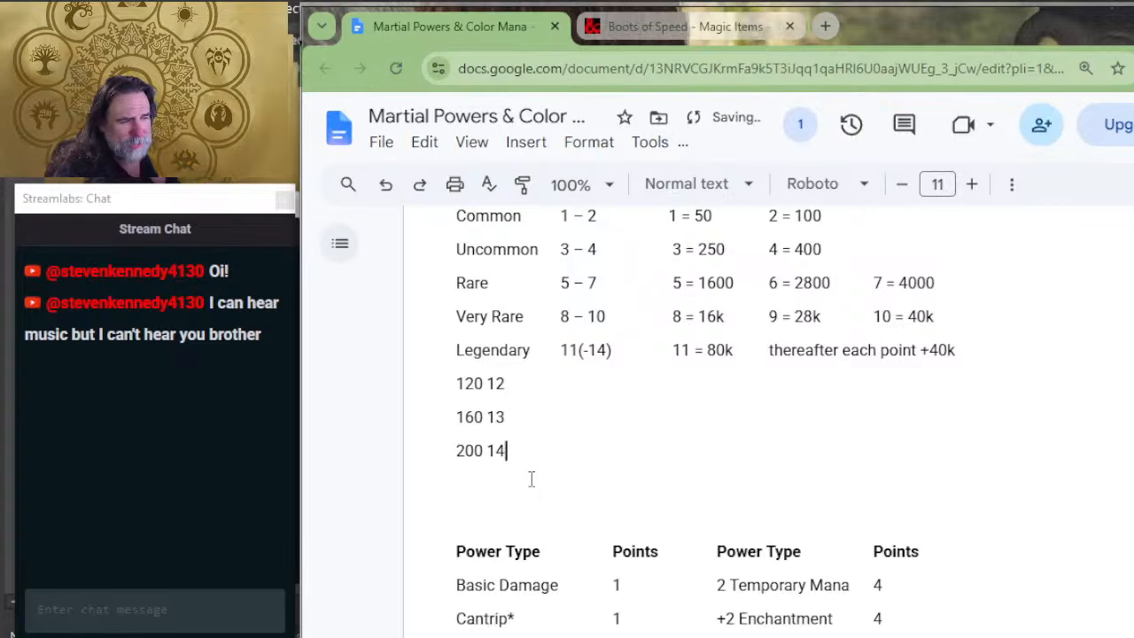
key(Return)
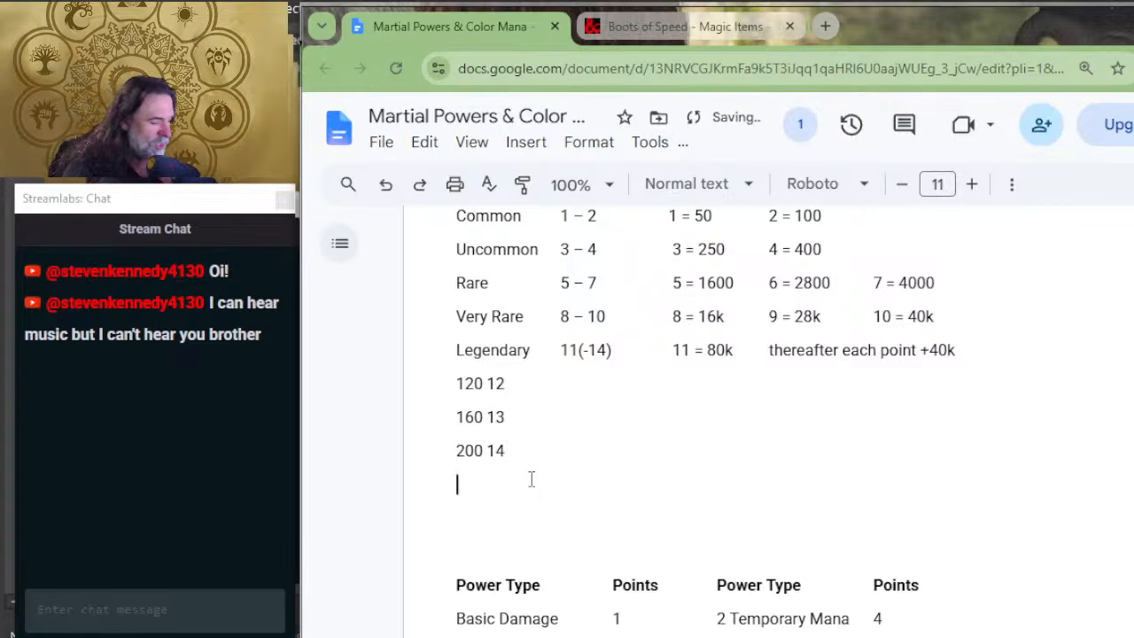
Step: Add a bold "Duration" heading directly below the "200 14" line
text(Duration)
double_click(532, 479)
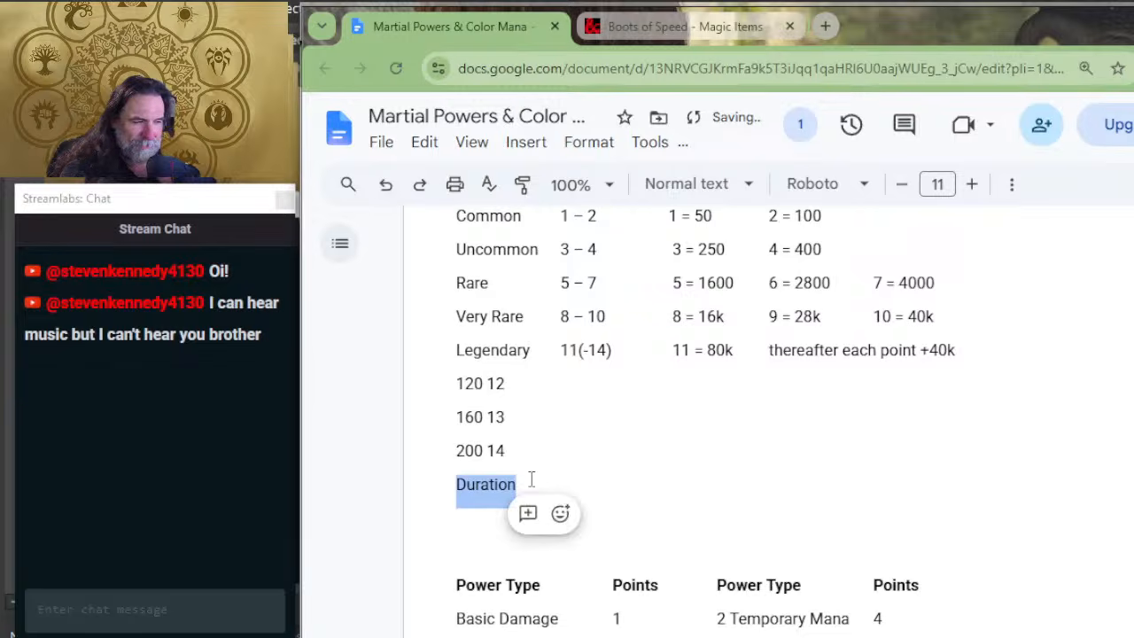
key(ctrl+b)
key(Down)
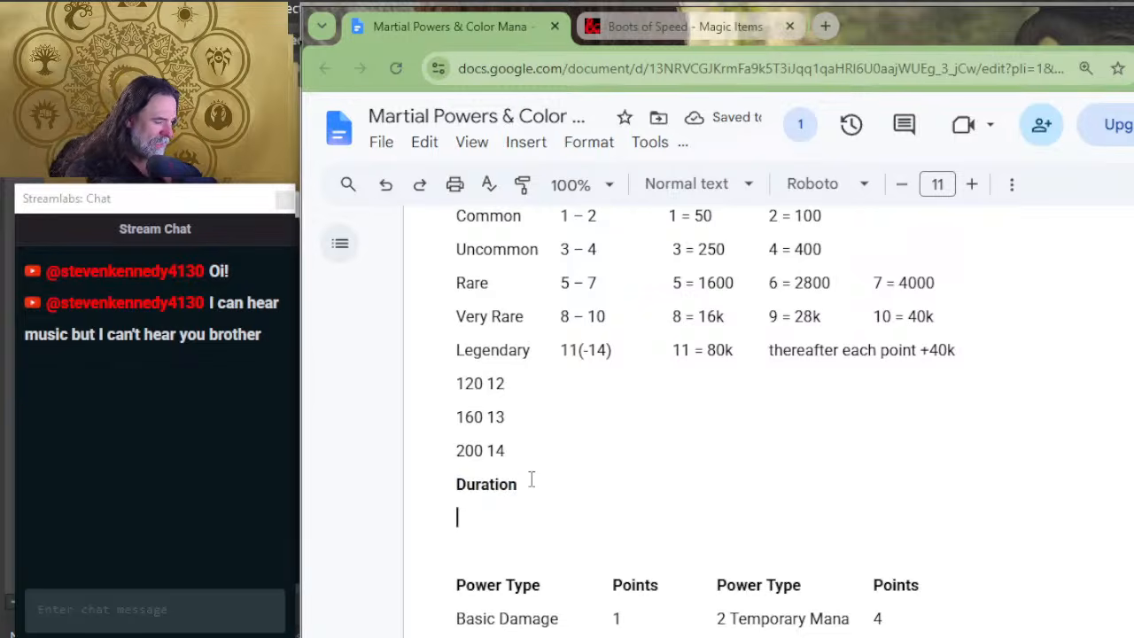
Step: Under Duration, enter the lines "Perpetual = no mod" and "2 hours / day = -1 point"
text(perpetual )
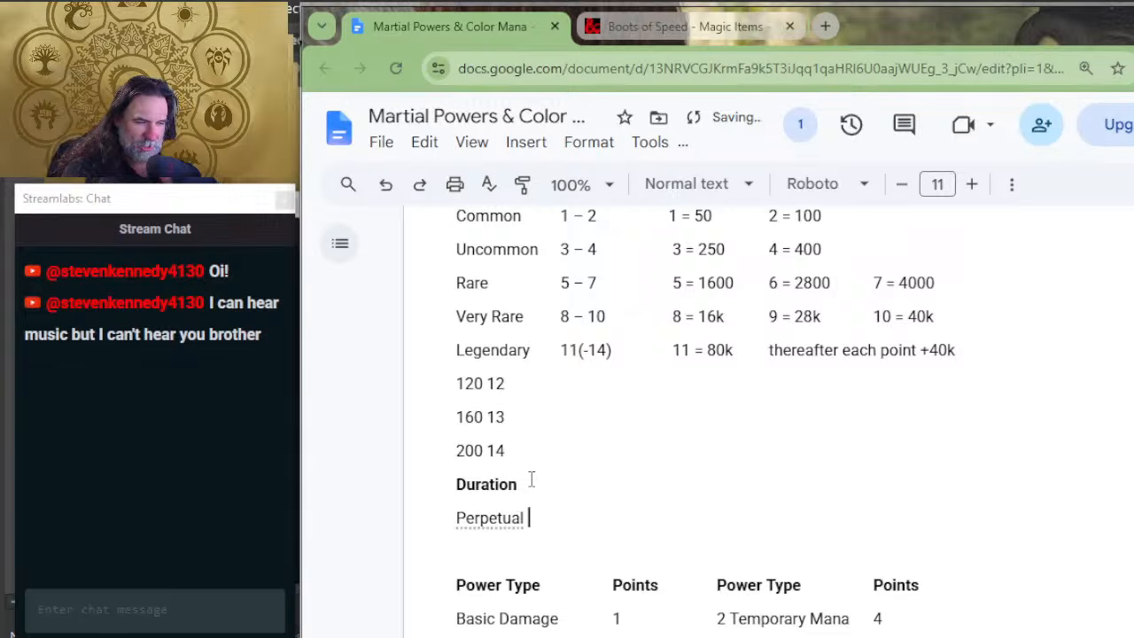
text(= no m)
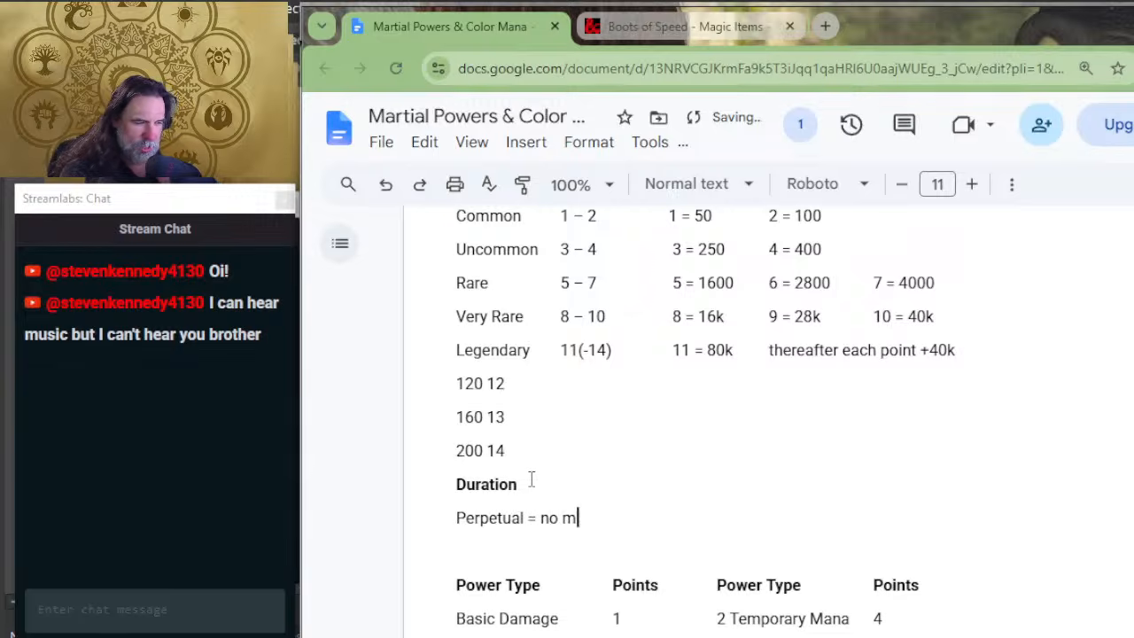
text(od)
key(Return)
text(2 hour)
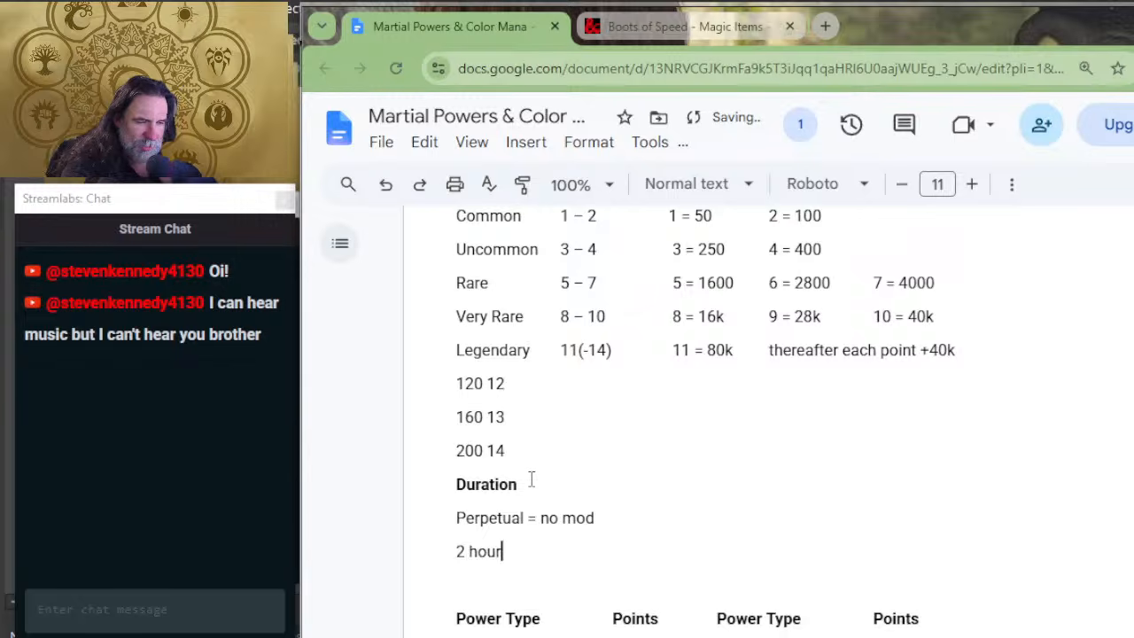
text(s / day =)
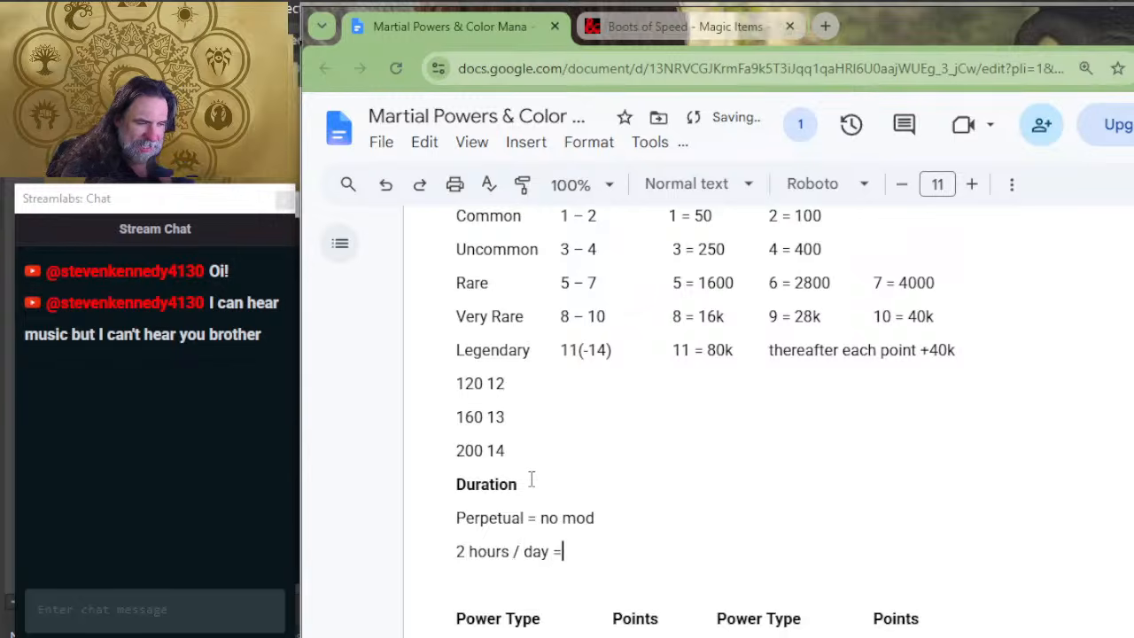
text( -1 point)
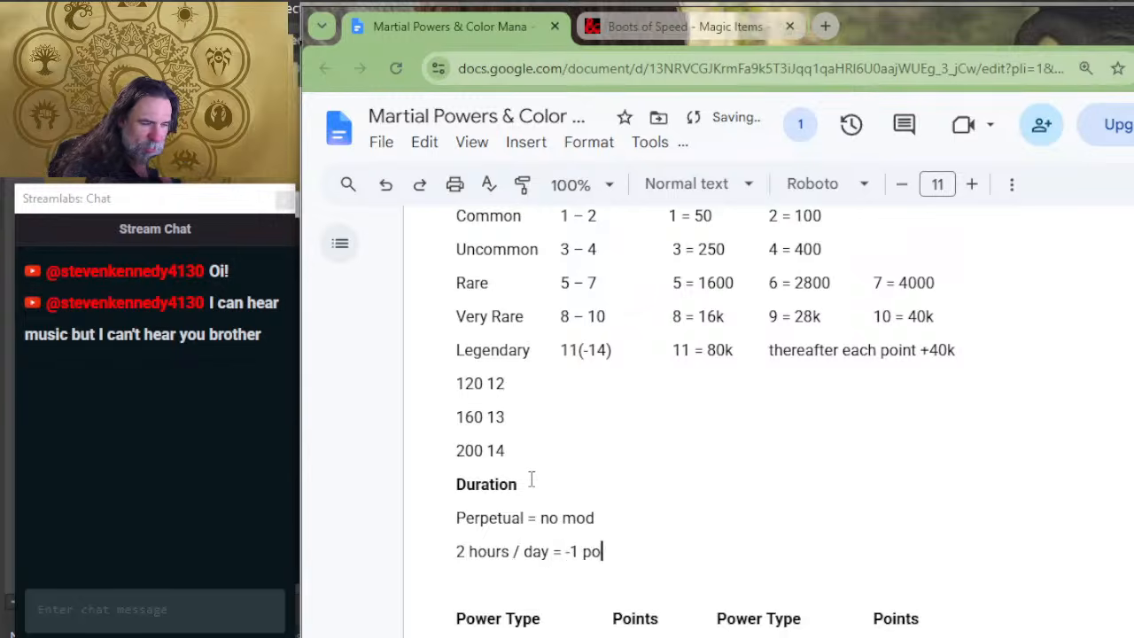
Step: Add the duration line "10 minutes / day = -2 points" below the 2 hours entry
key(Return)
text(f)
key(BackSpace)
text(10)
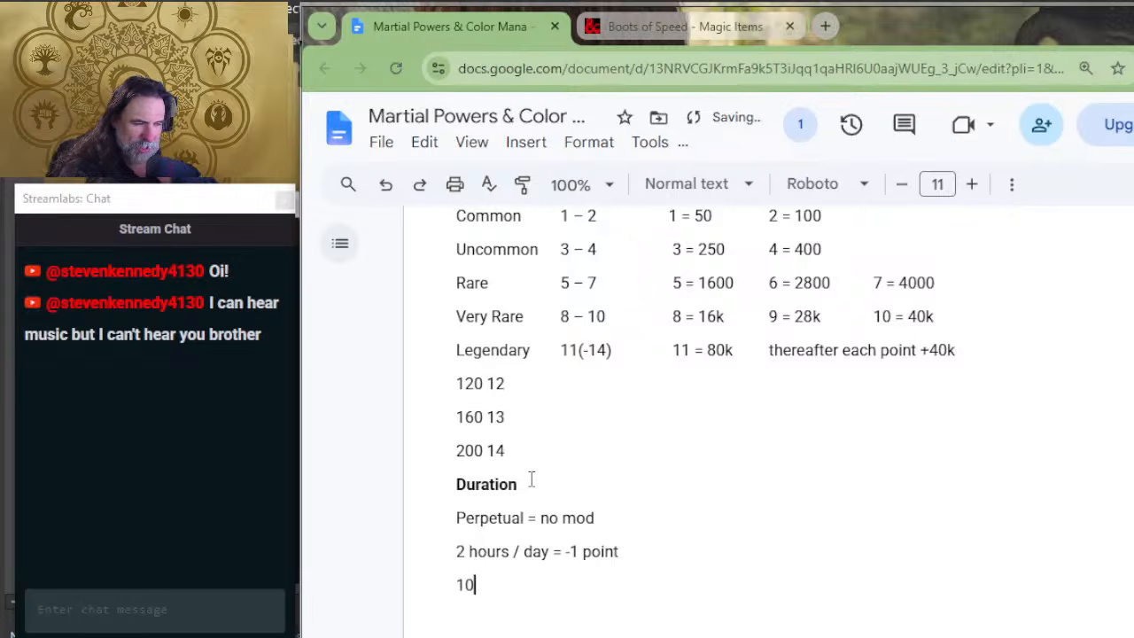
text( minutes / da)
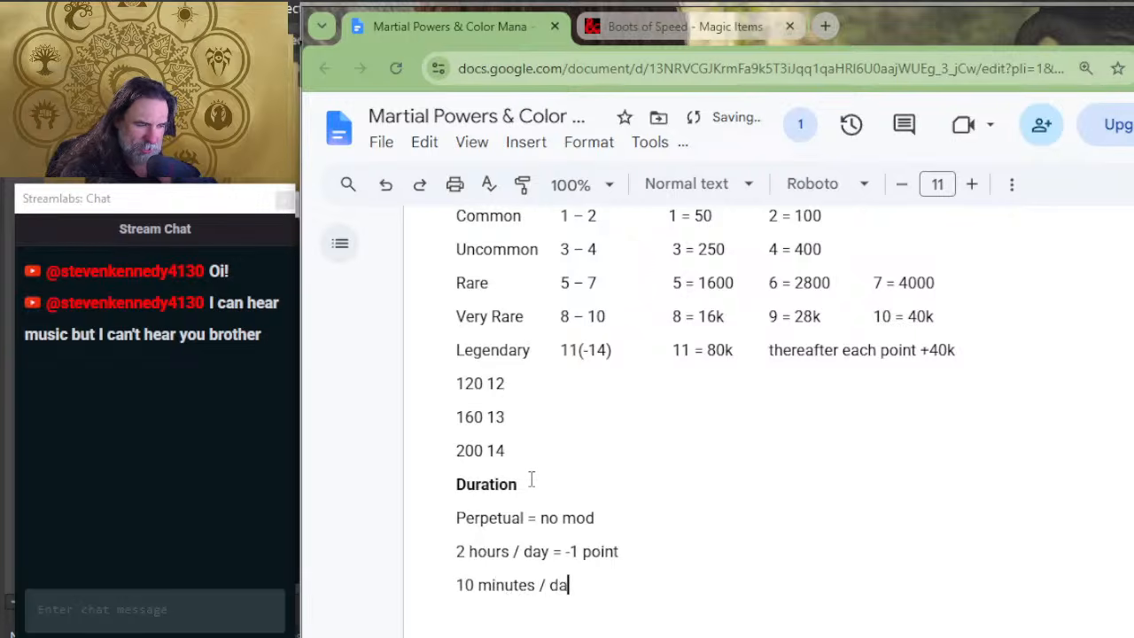
text(y = -2 points)
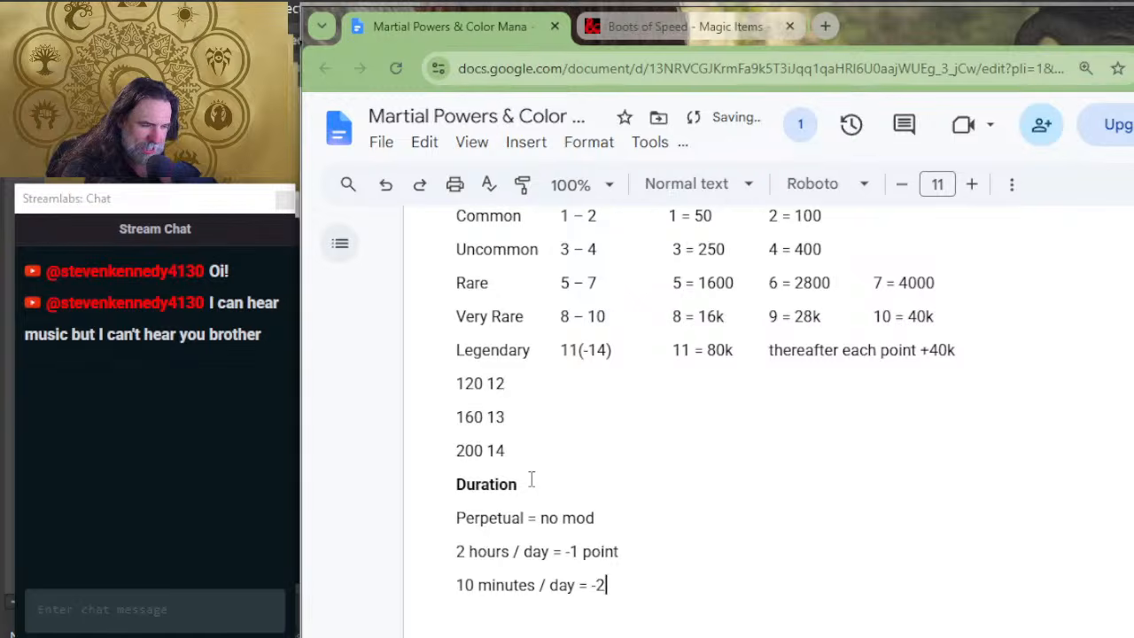
Step: Add the duration line "1 minute / day = -3 points" below the 10 minutes entry
key(Return)
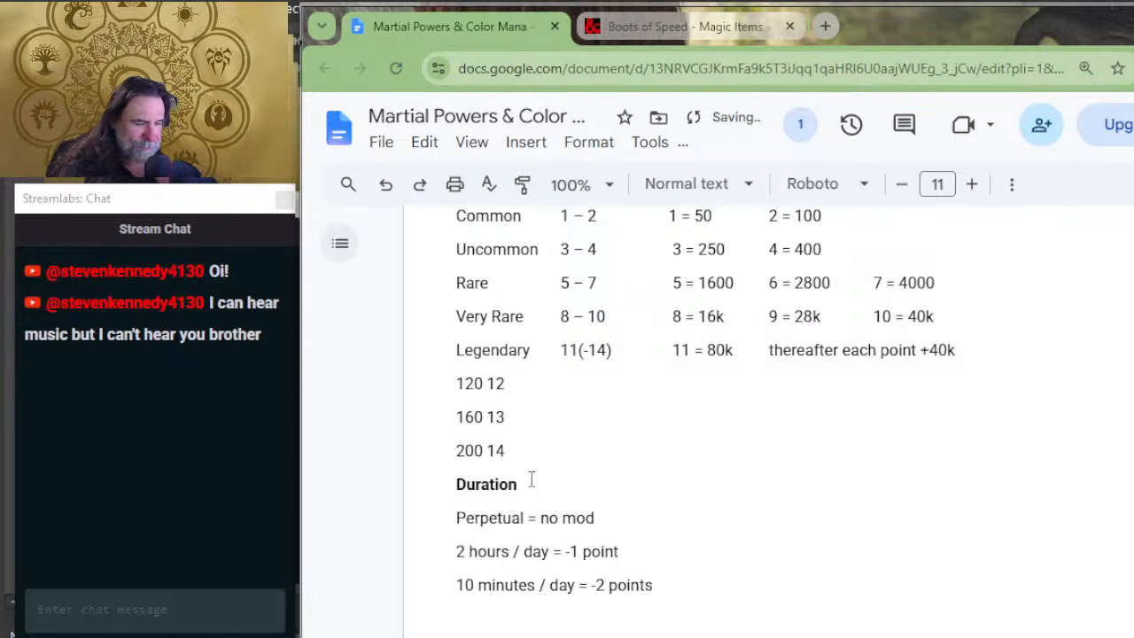
text(1 minum)
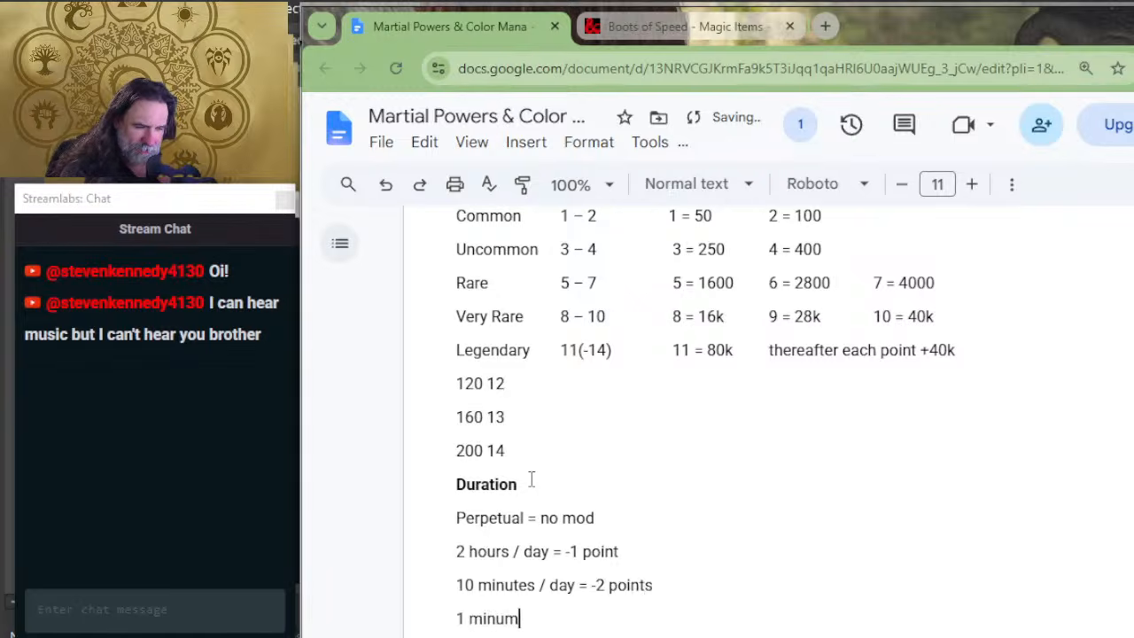
key(BackSpace)
key(BackSpace)
text(ute / day)
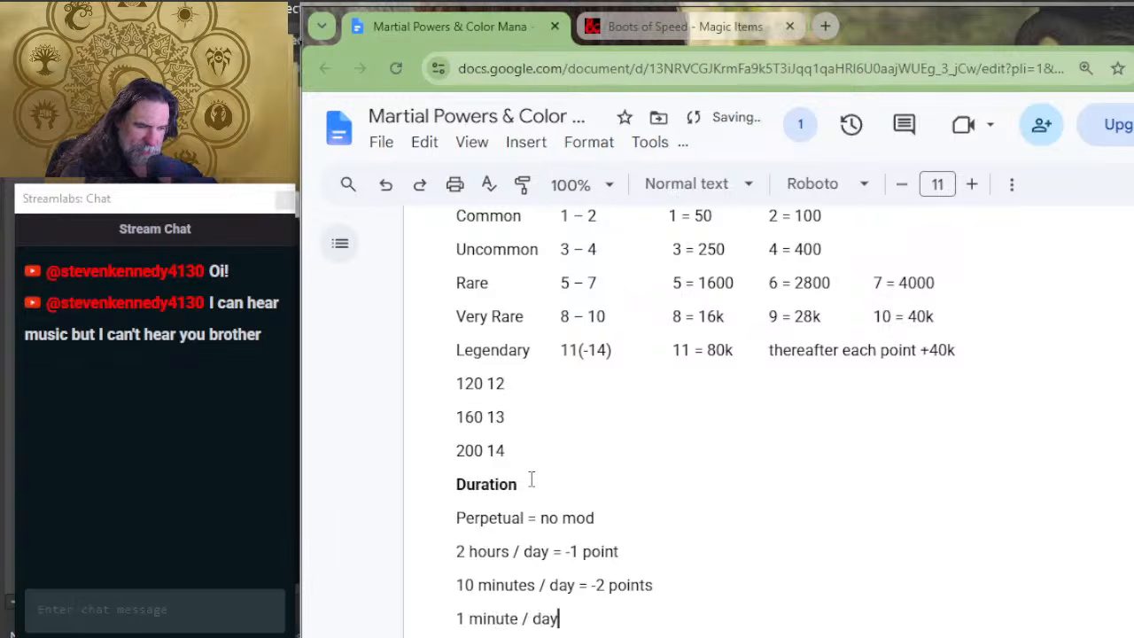
text( = -3 )
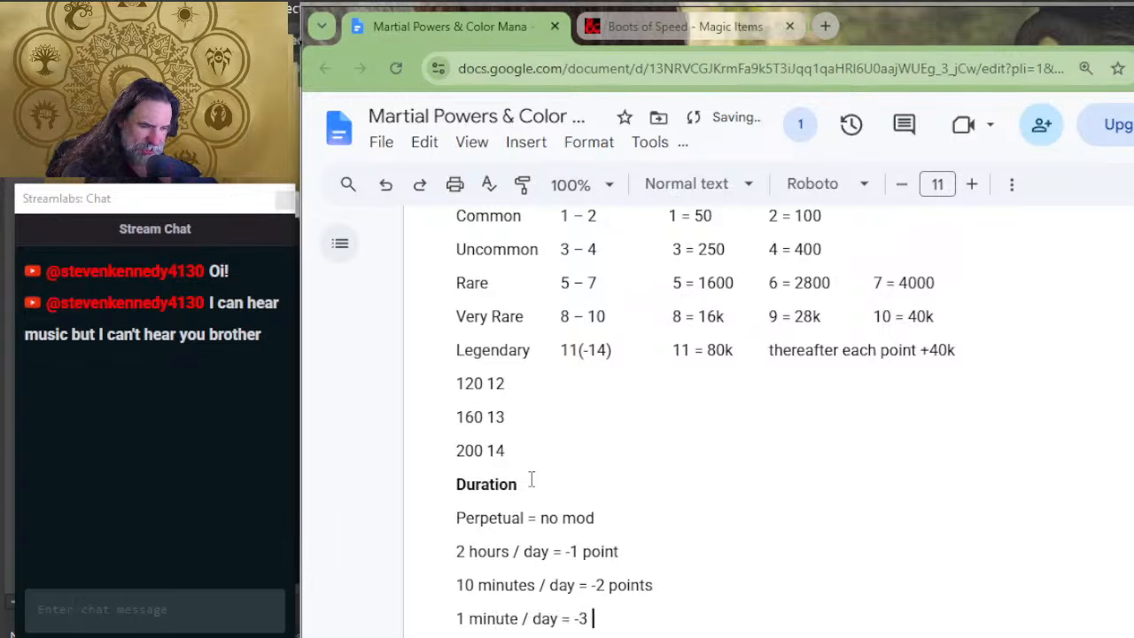
text(points)
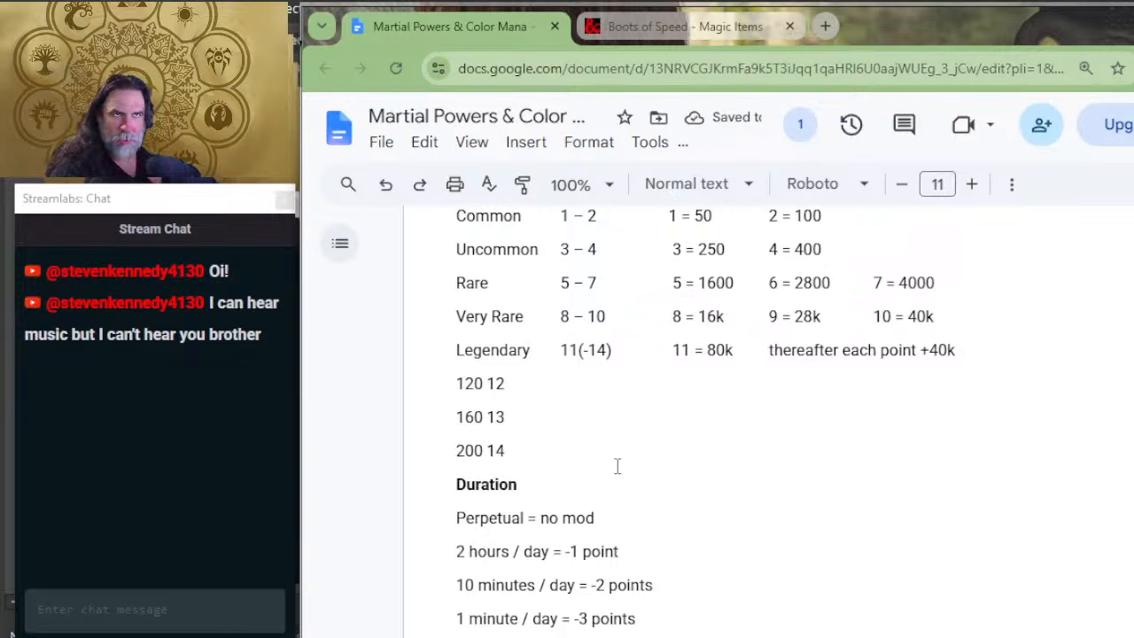
Step: Make room above Flame Tongue in the Examples section and add a bold "Boots of Speed" entry title
scroll(679, 519, down, 8)
scroll(697, 494, down, 10)
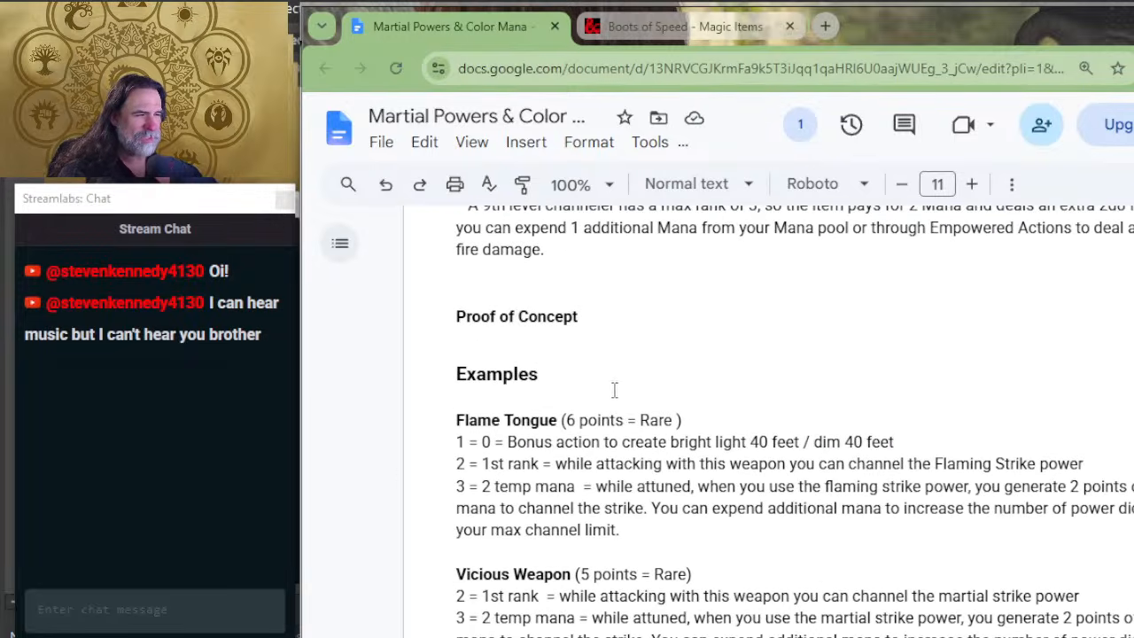
click(611, 395)
key(Return)
key(Return)
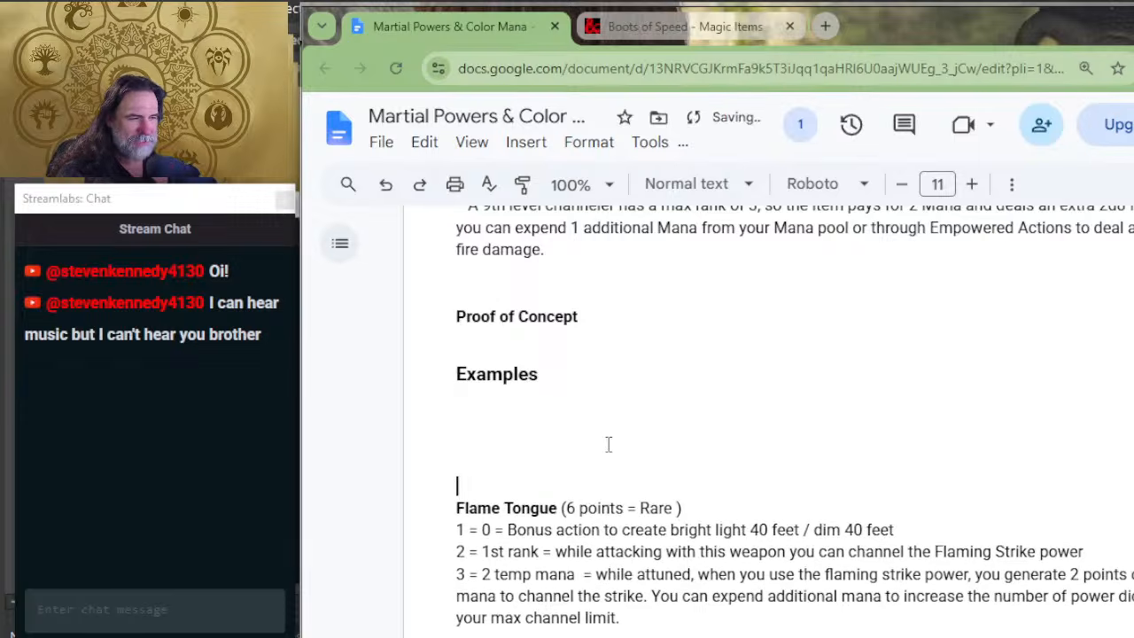
click(608, 444)
text(B)
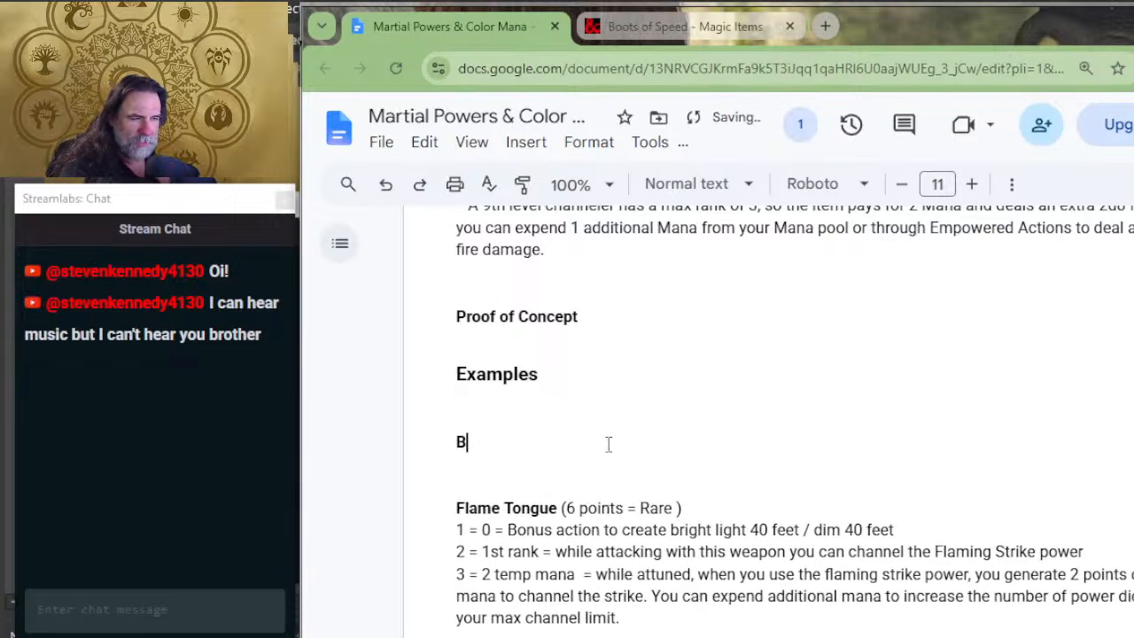
text(oots of Speed )
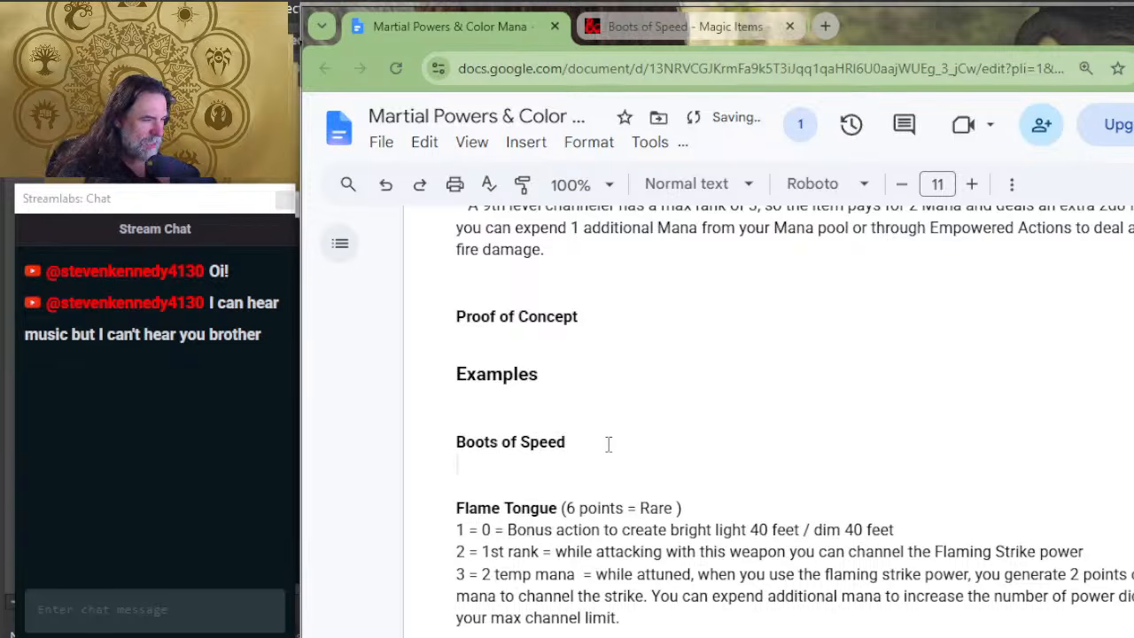
text(4)
Step: Under Boots of Speed, write the cost line "3 = Level 2 power.. Double your move speed"
key(BackSpace)
text(3 = )
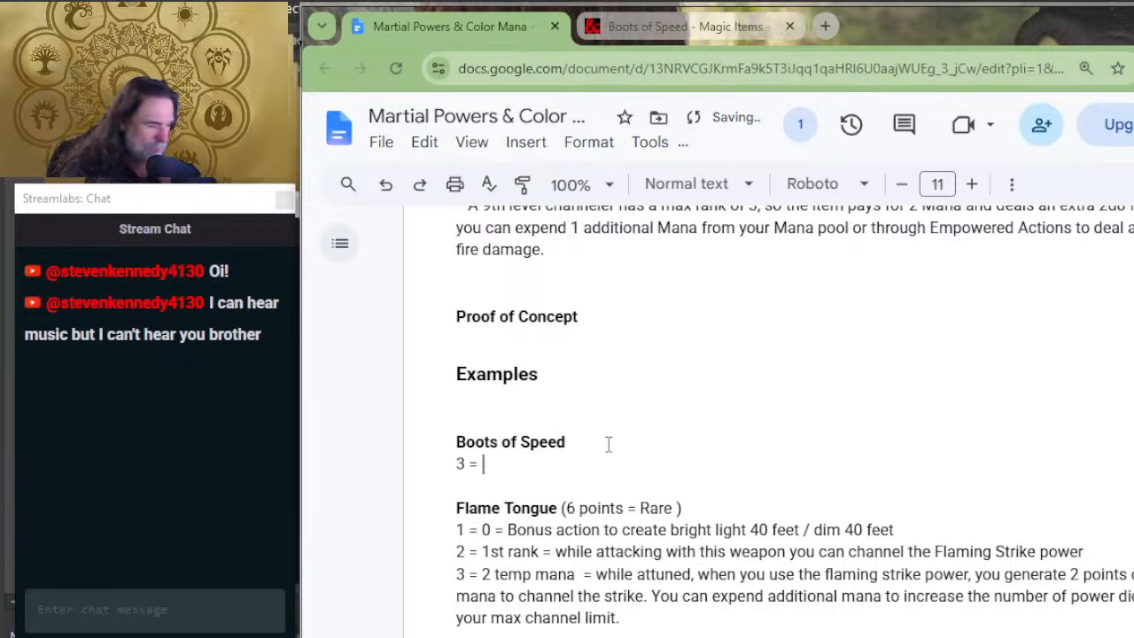
text(LEvel 2 poin)
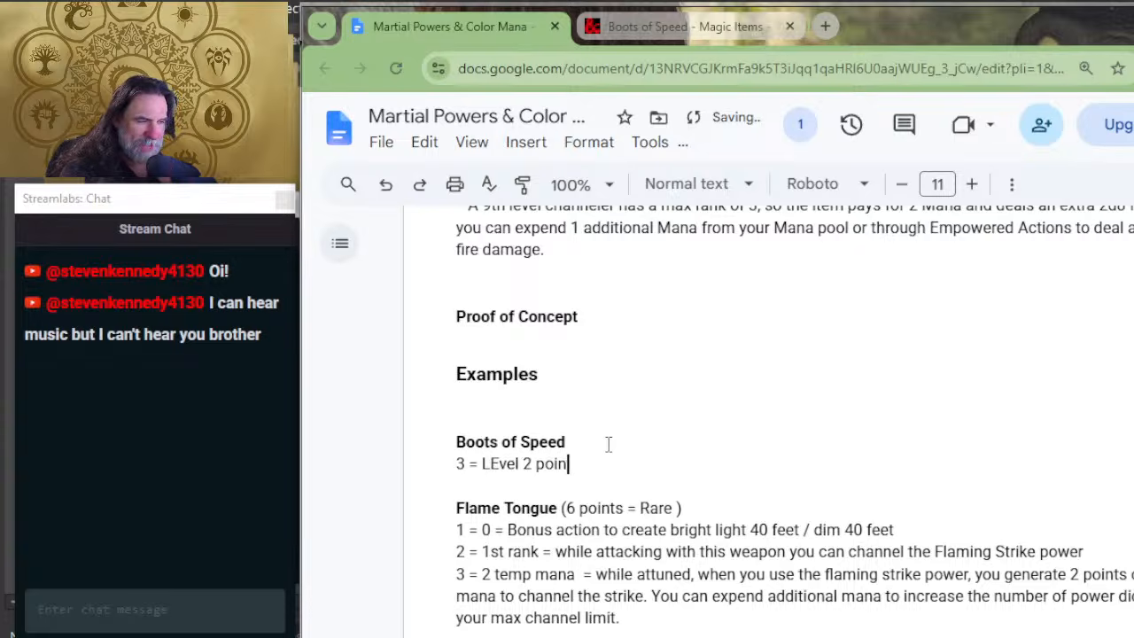
key(BackSpace)
key(BackSpace)
text(wer)
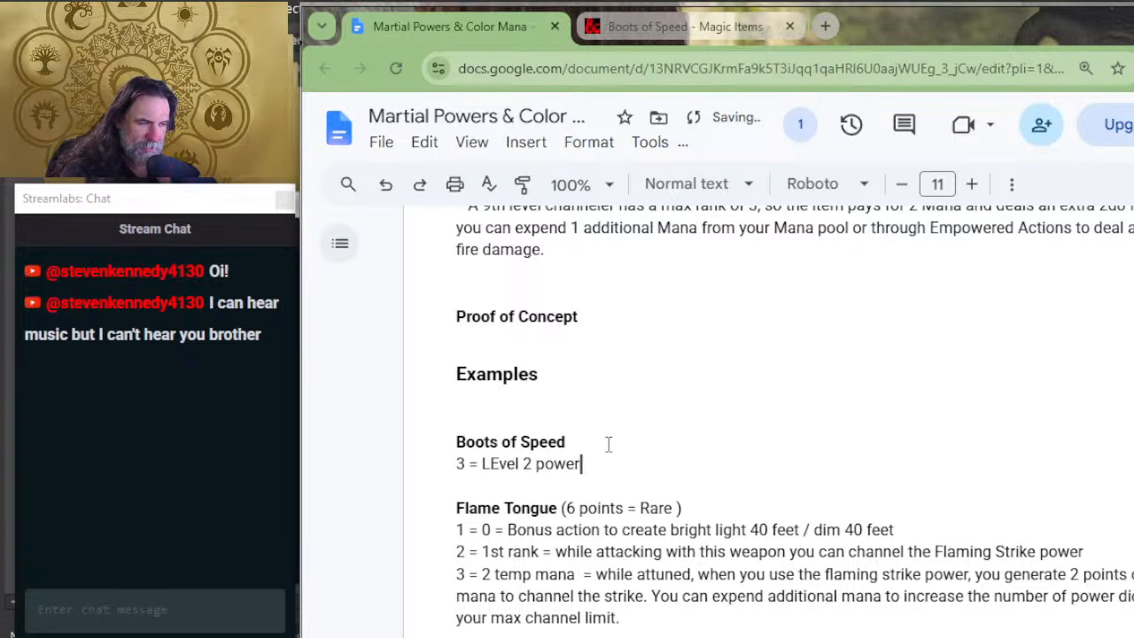
text(...)
key(BackSpace)
key(BackSpace)
key(BackSpace)
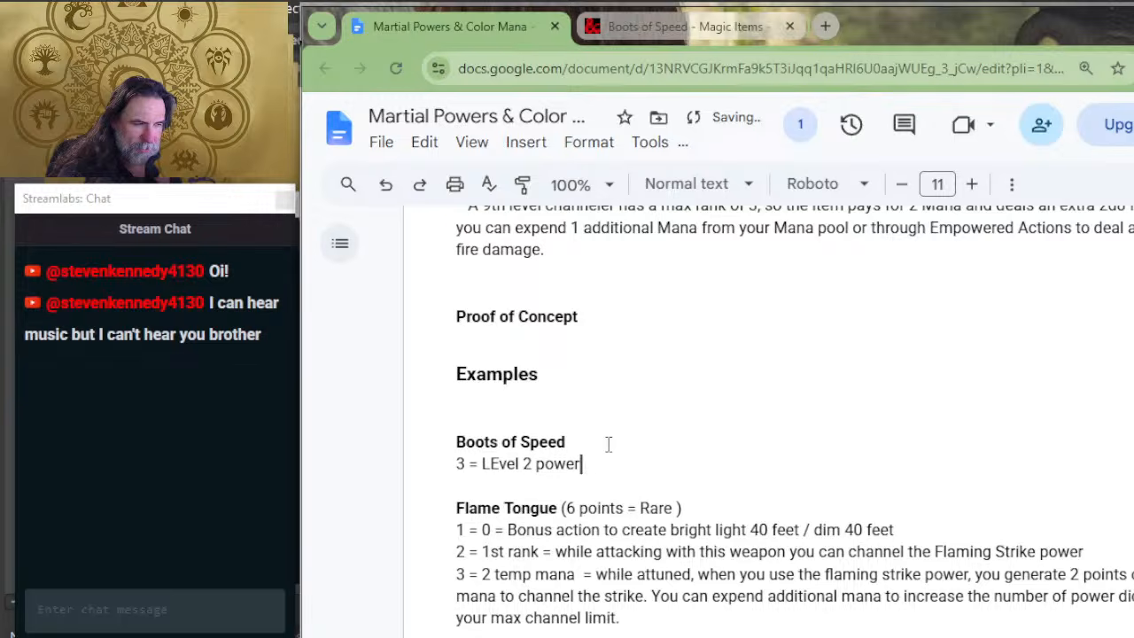
text(.. Double you)
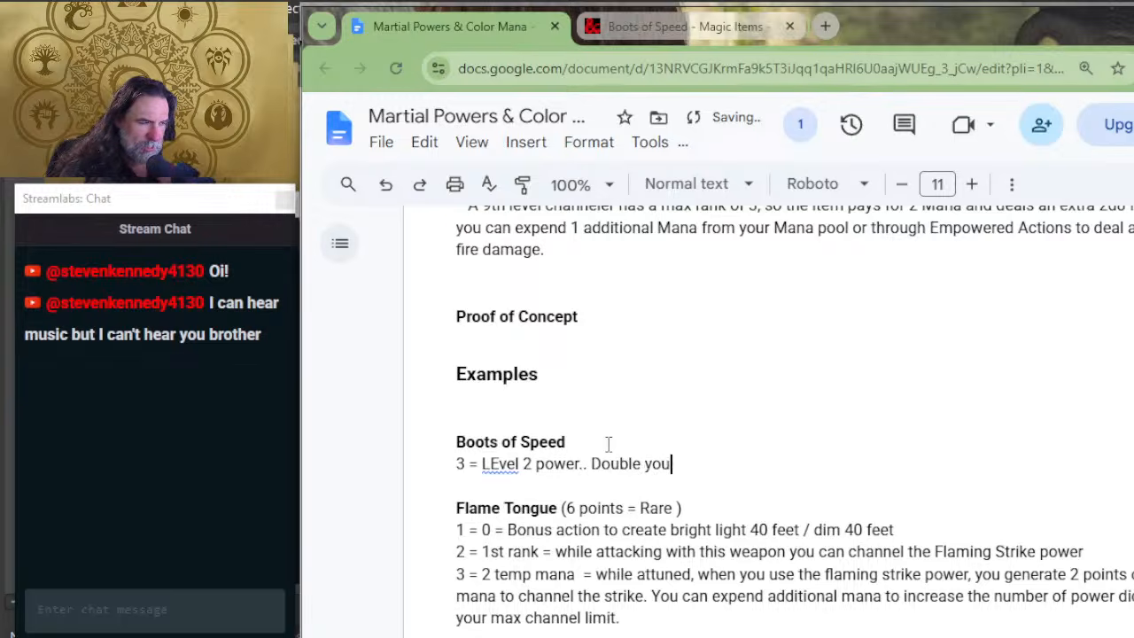
text(r move speed)
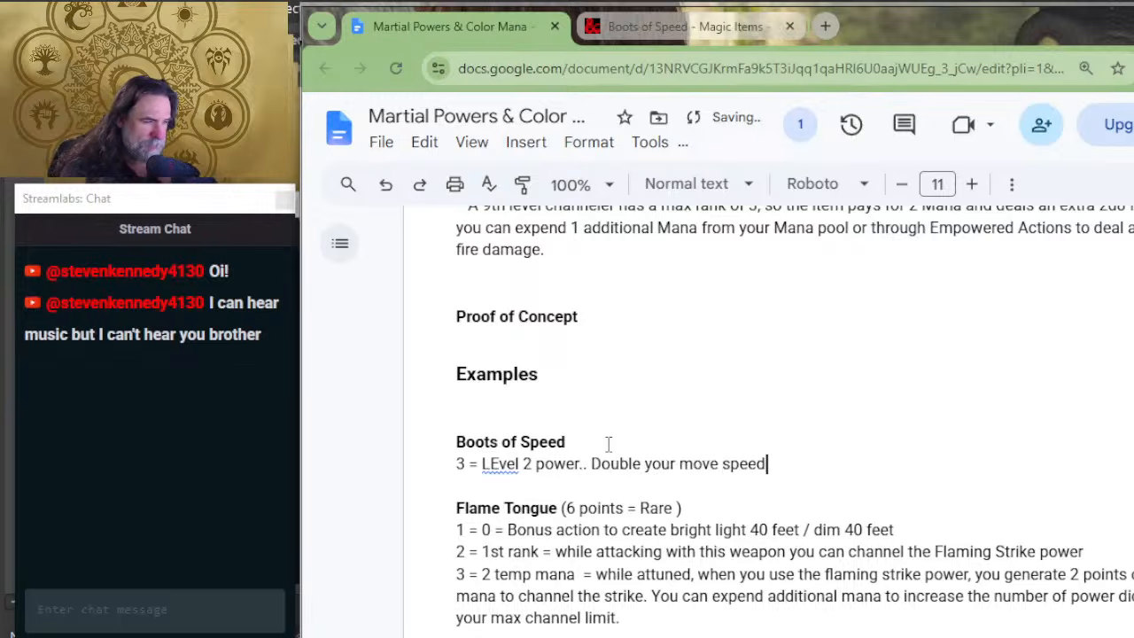
Step: Correct the capitalization of "Level" in the Boots of Speed cost line and return to the line's end
key(Up)
key(Right)
key(Right)
key(Right)
key(Right)
key(Right)
key(Right)
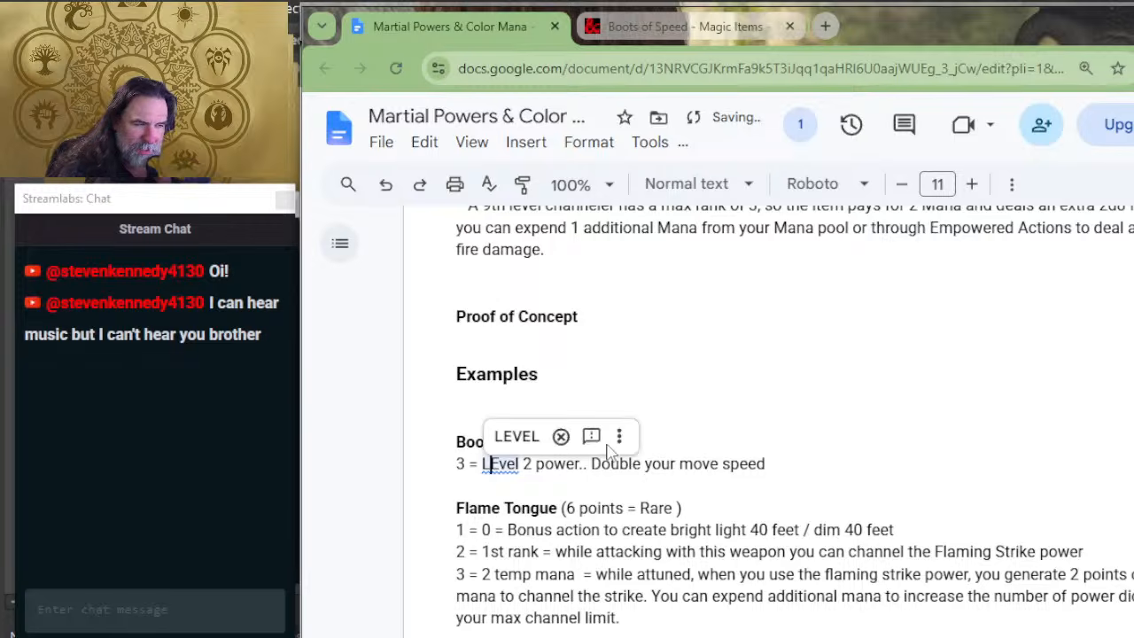
key(Delete)
text(e)
key(End)
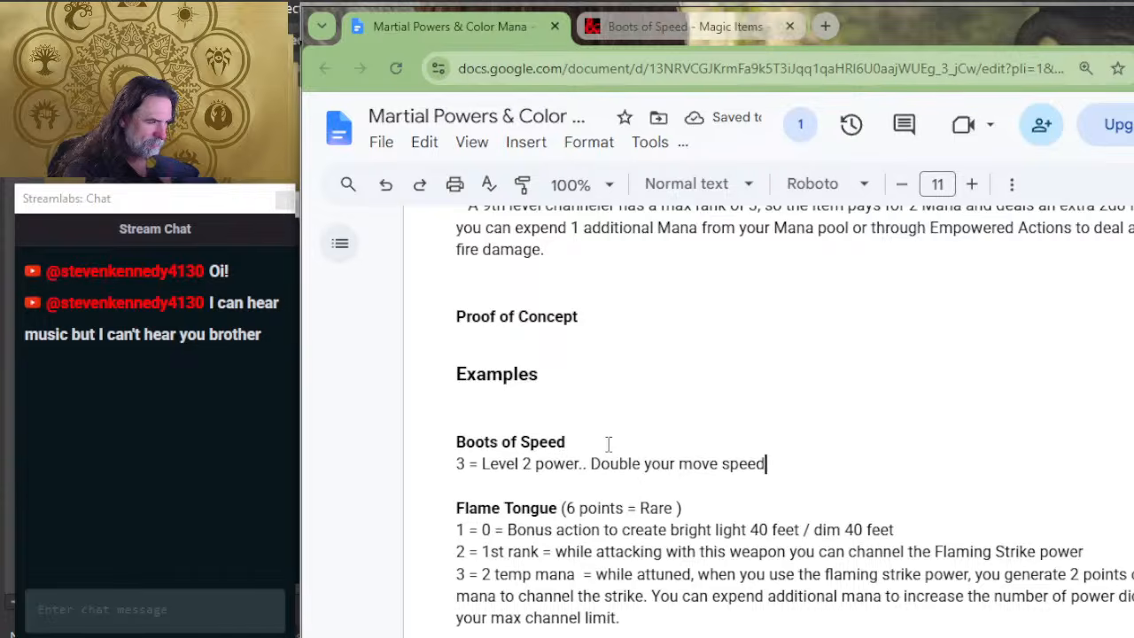
Step: Extend the Boots of Speed cost line with "and dont provoke Opportunity Attacks" and start a new line below it
text(and dont )
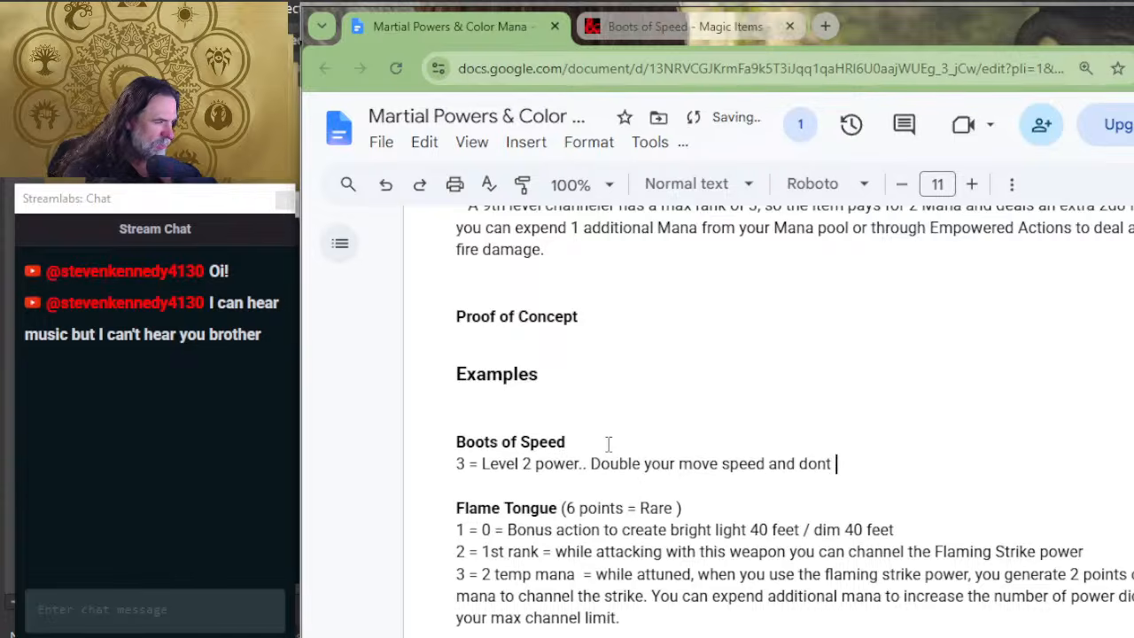
text(provoke )
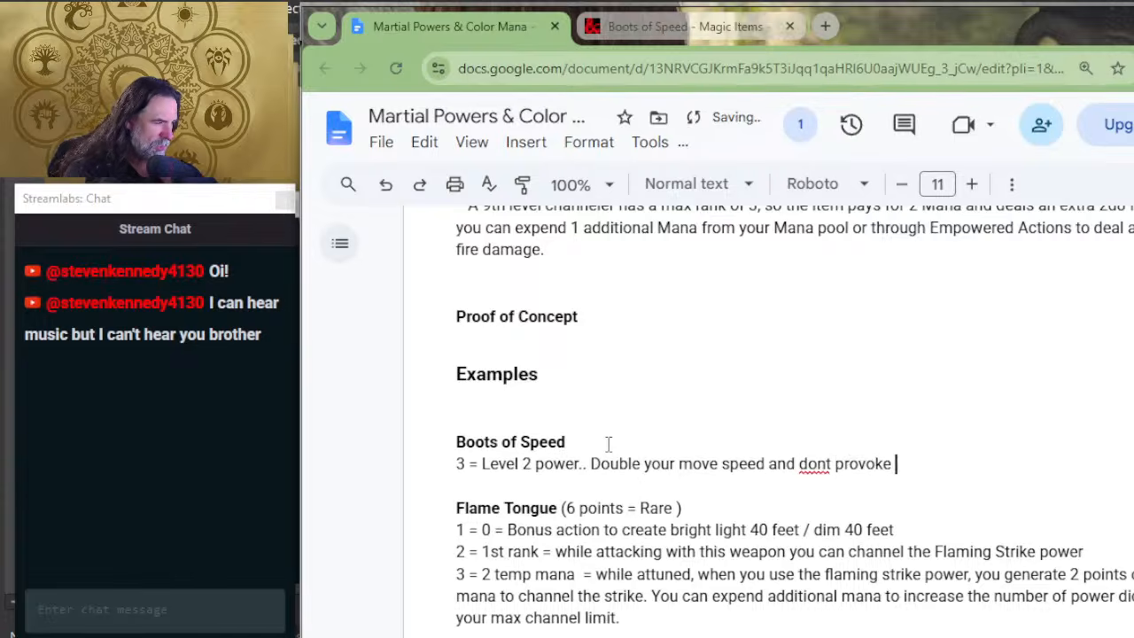
text(Opportunity A)
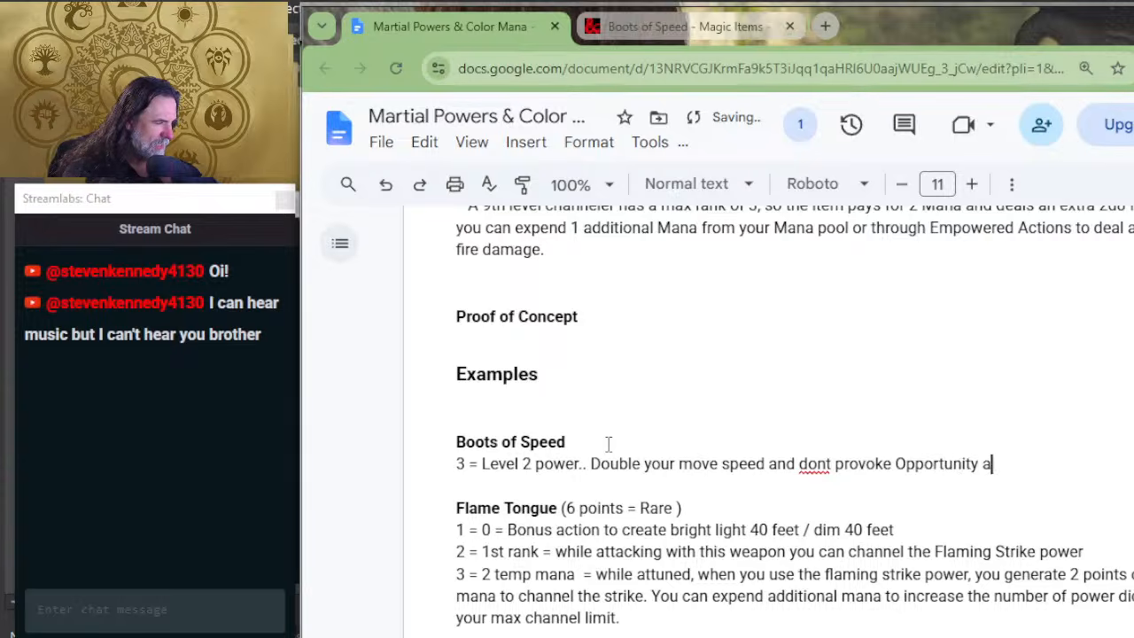
text(ttacks)
key(Return)
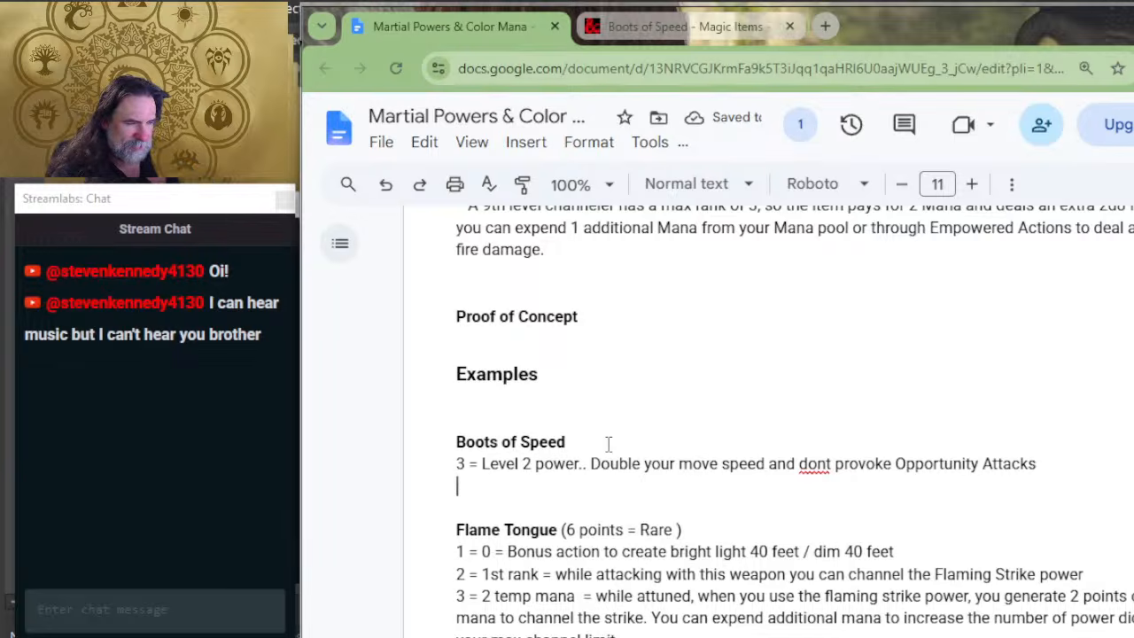
Step: Review the rarity, gold value and power point cost tables against the Boots of Speed entry
scroll(706, 565, up, 10)
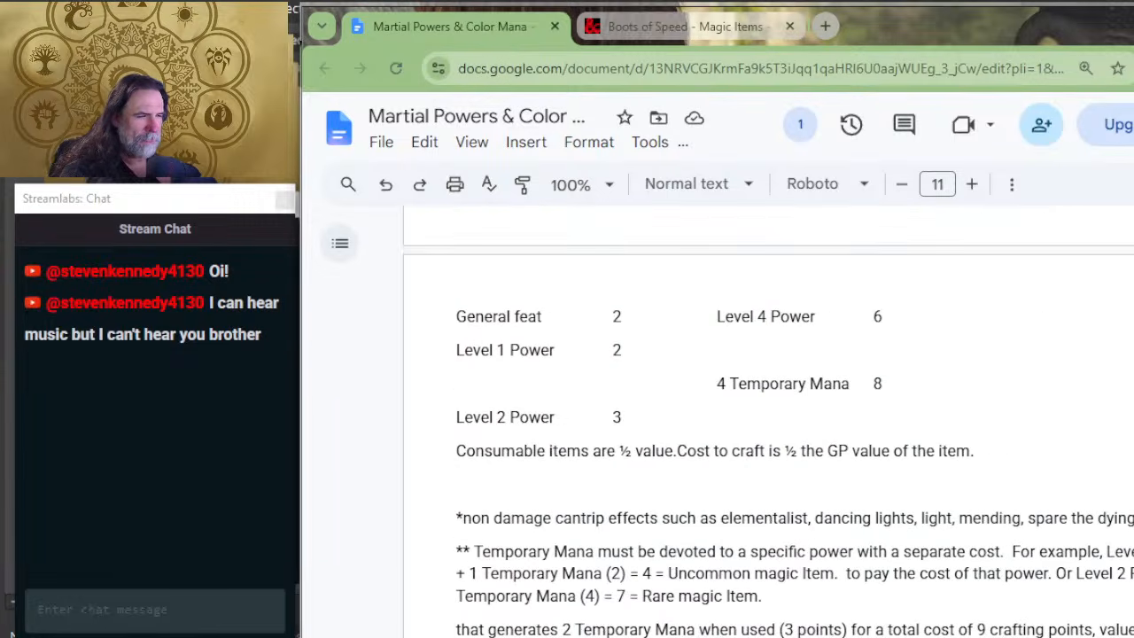
scroll(645, 564, down, 2)
scroll(644, 565, up, 4)
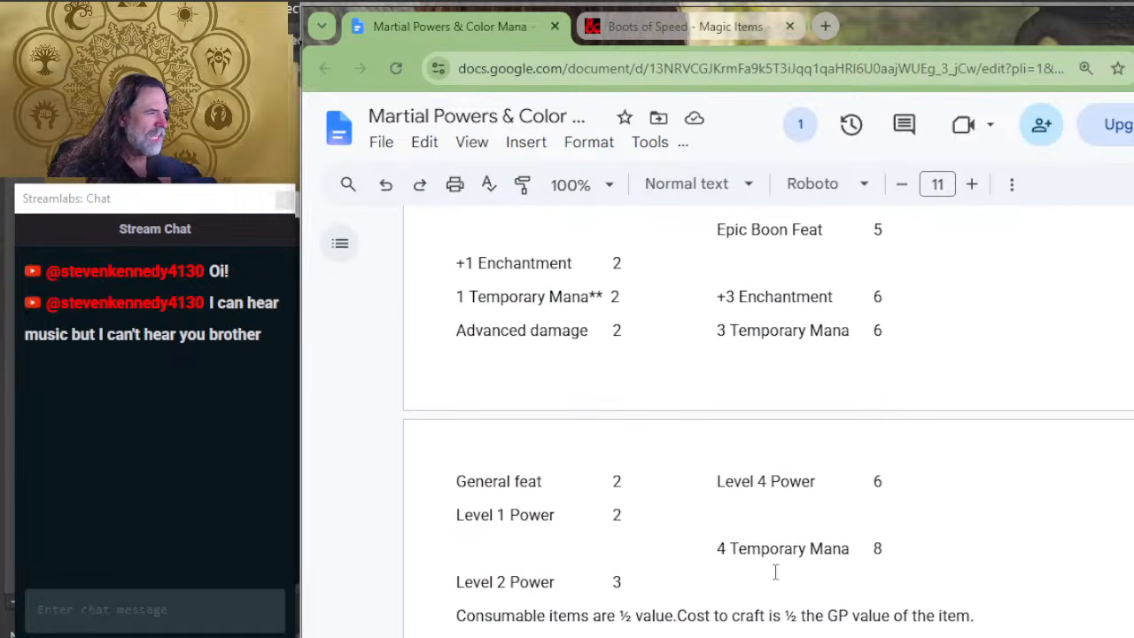
scroll(754, 599, up, 2)
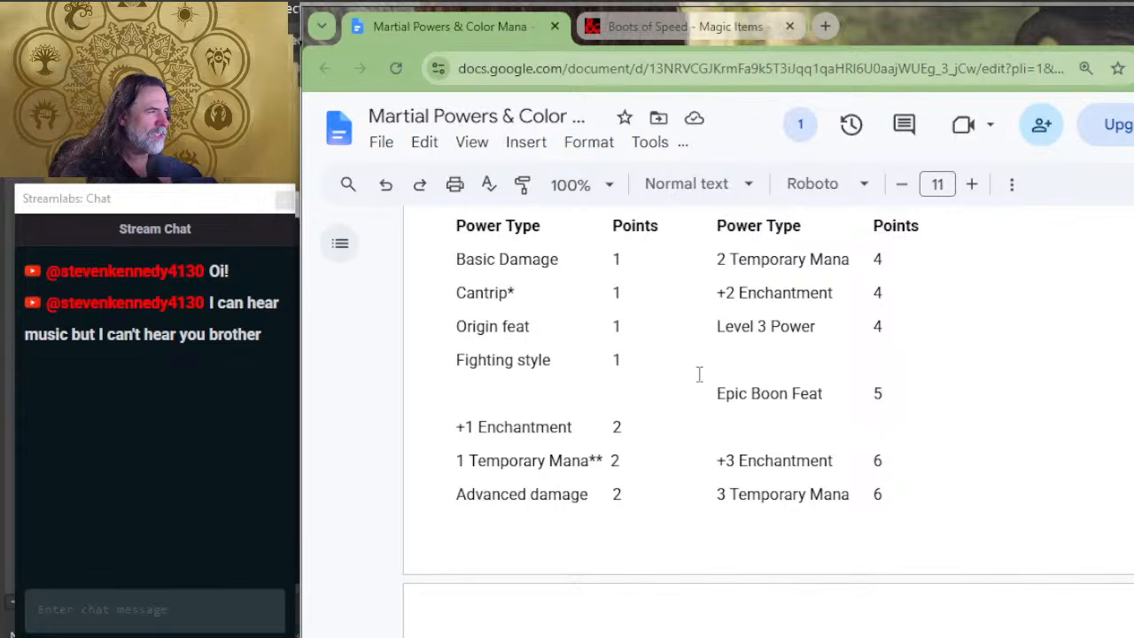
scroll(769, 509, down, 6)
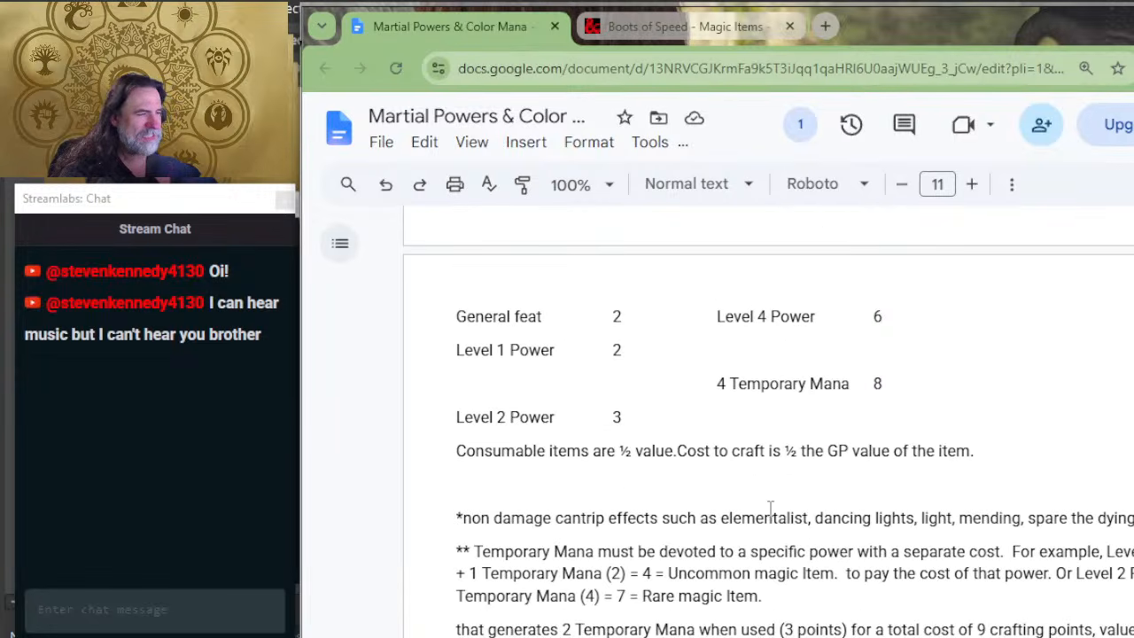
scroll(771, 510, down, 2)
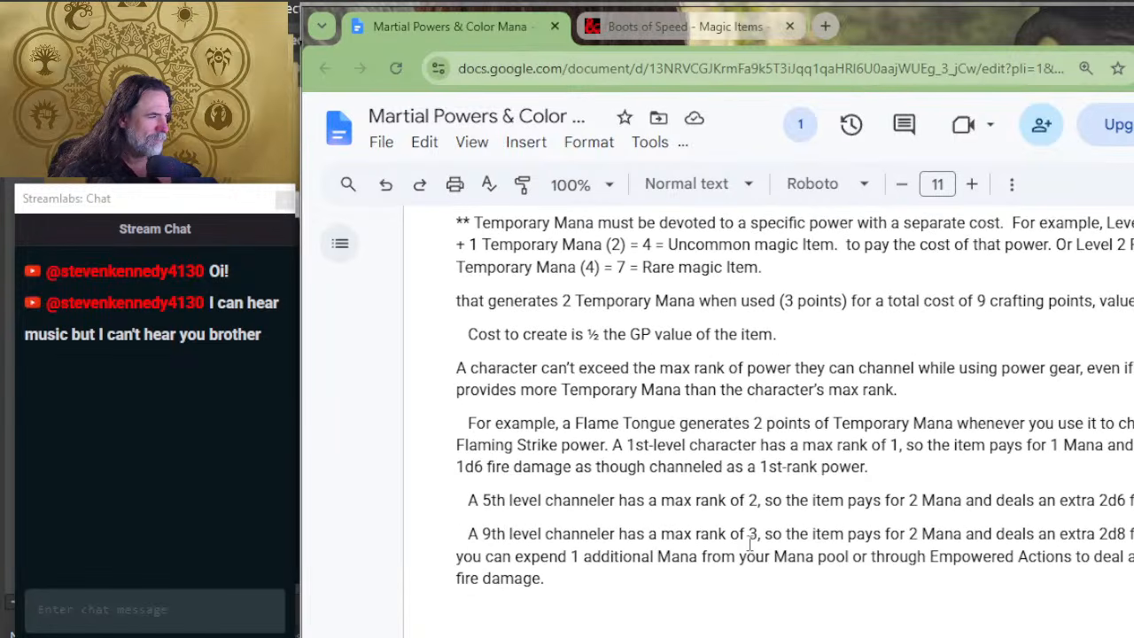
scroll(750, 506, up, 13)
scroll(668, 420, up, 4)
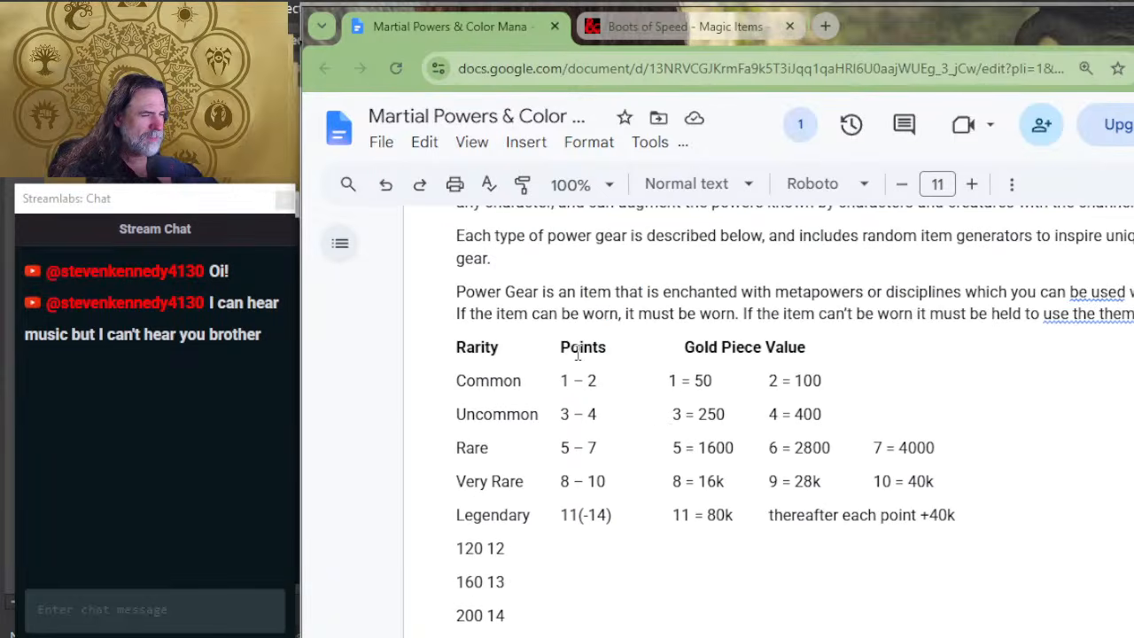
scroll(877, 453, down, 8)
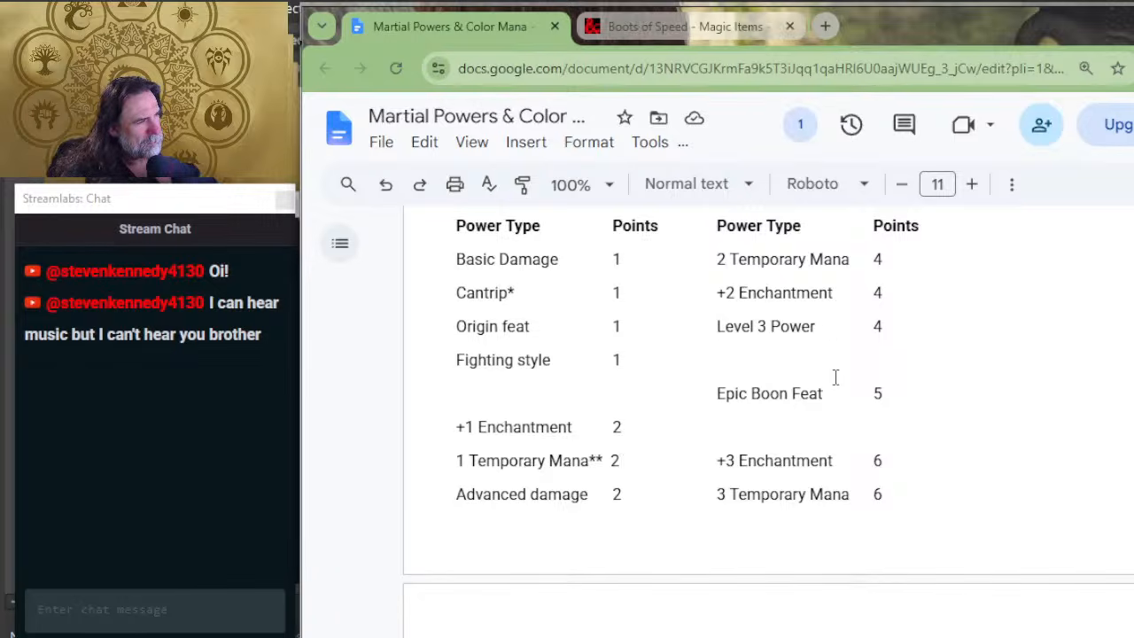
scroll(836, 374, up, 2)
scroll(840, 373, down, 2)
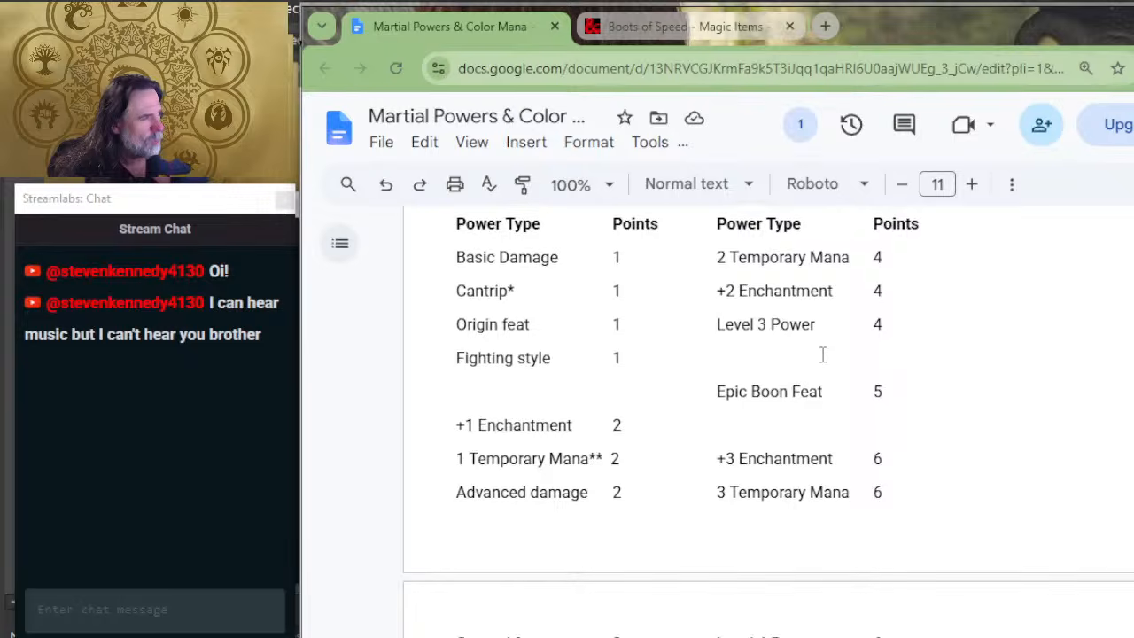
scroll(823, 351, down, 2)
scroll(823, 351, up, 2)
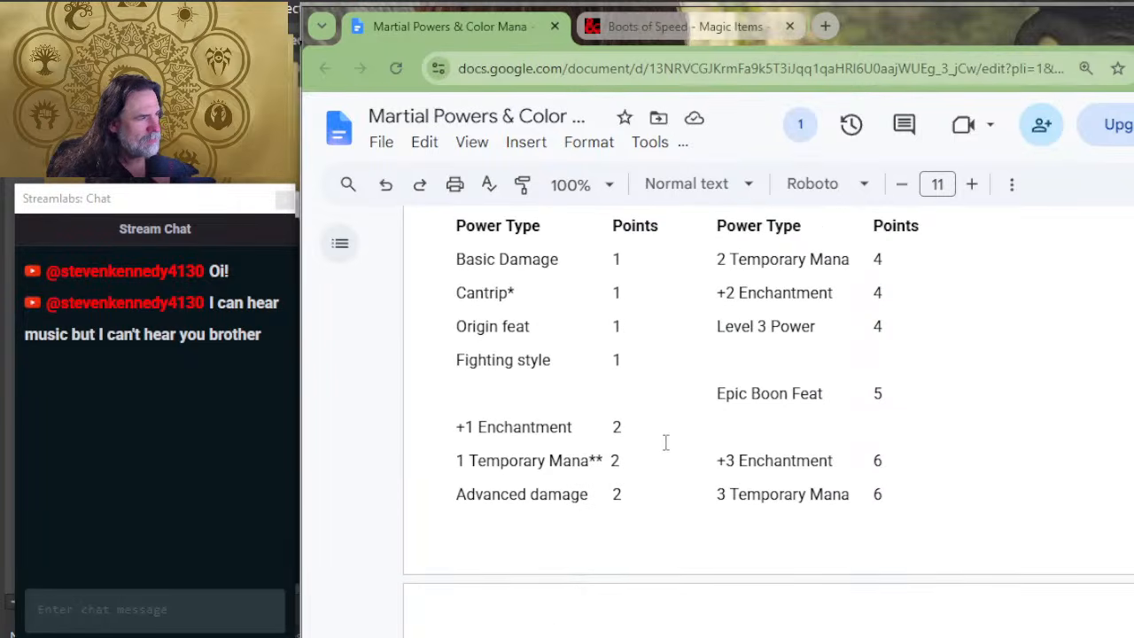
scroll(709, 450, down, 2)
scroll(709, 450, down, 6)
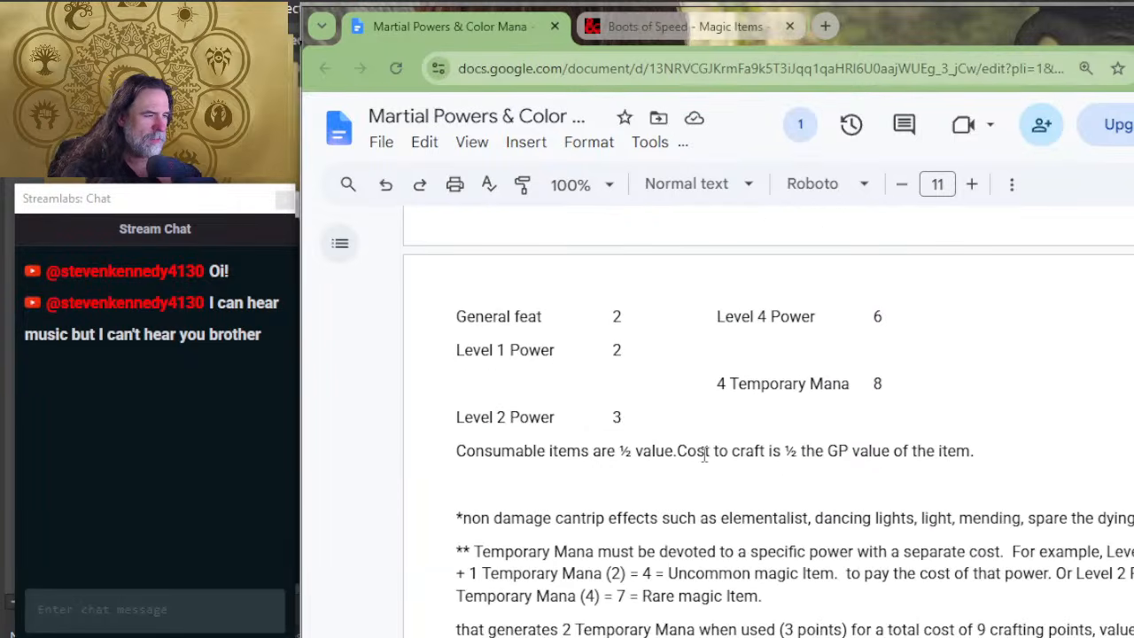
scroll(709, 455, down, 2)
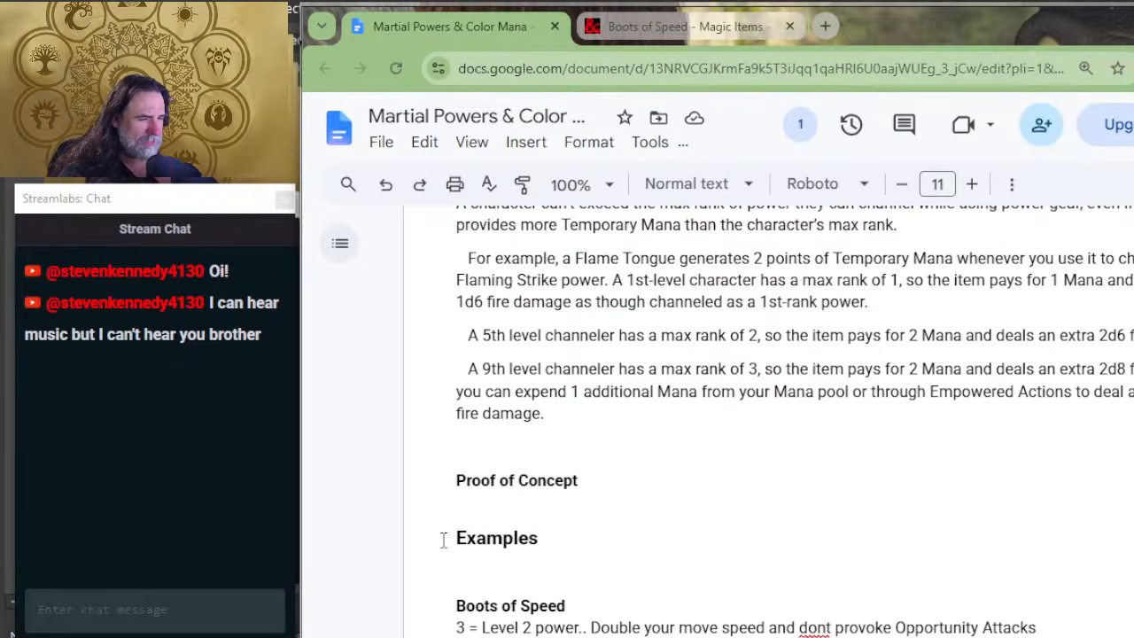
scroll(575, 562, down, 2)
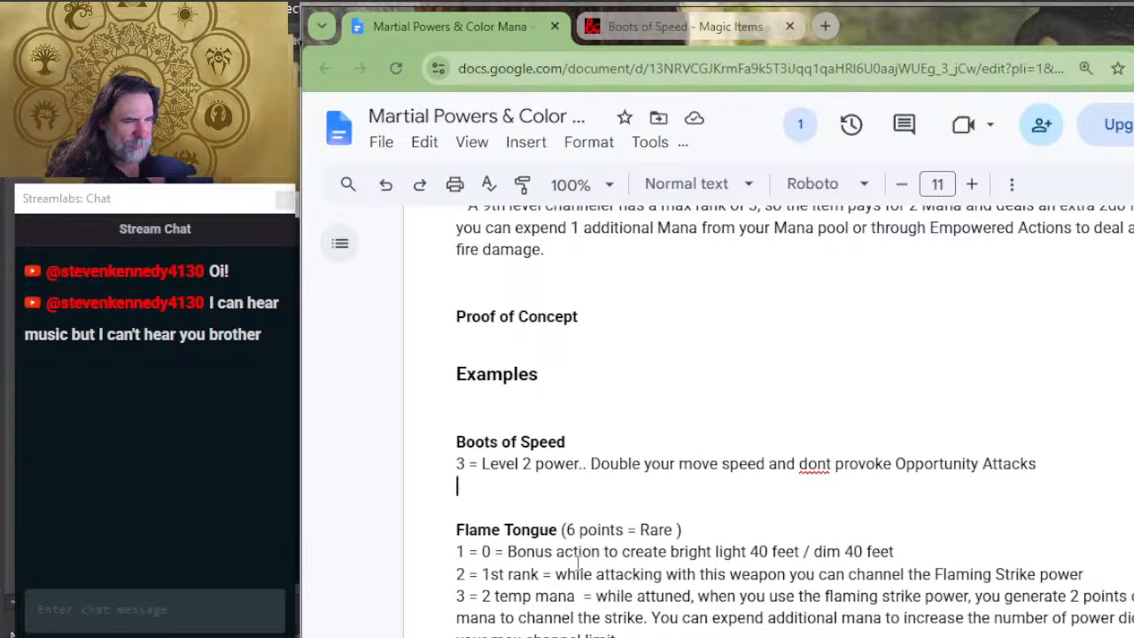
Step: Add the line "4 = 2 temp mana to pay for power" under Boots of Speed and begin a deduction line with "-"
scroll(726, 434, up, 10)
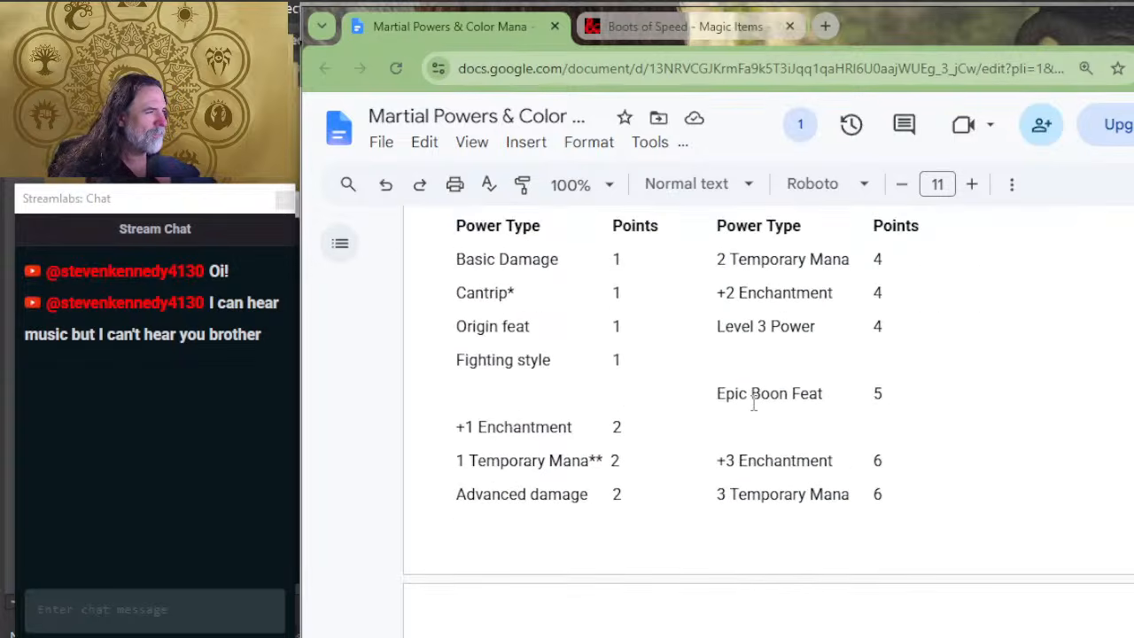
scroll(842, 397, down, 10)
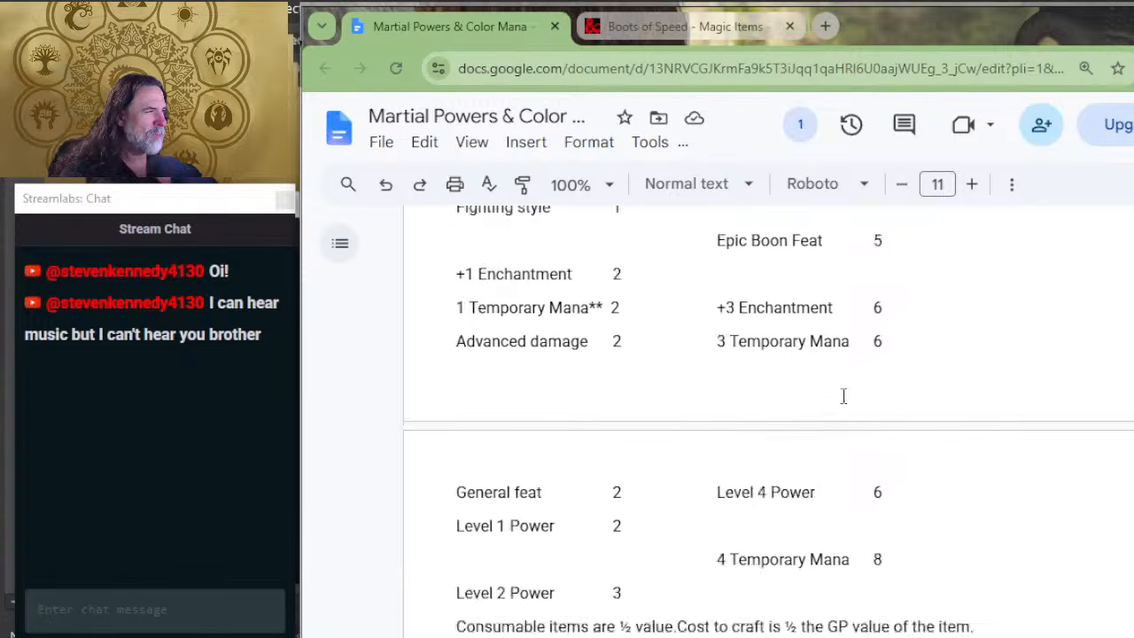
scroll(839, 407, up, 2)
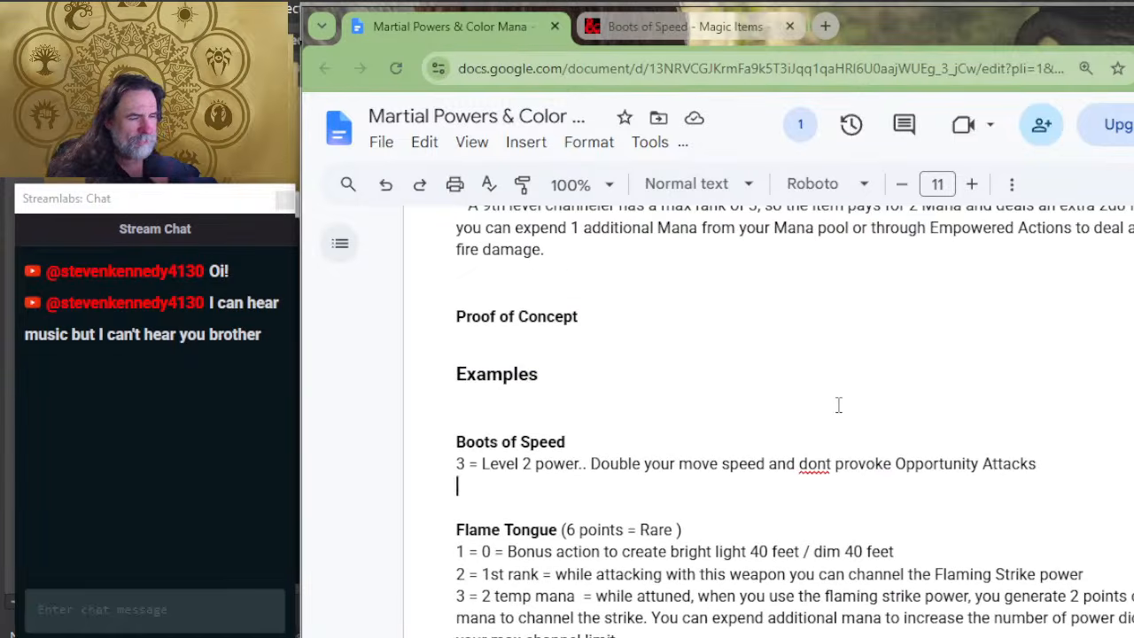
text(4 = )
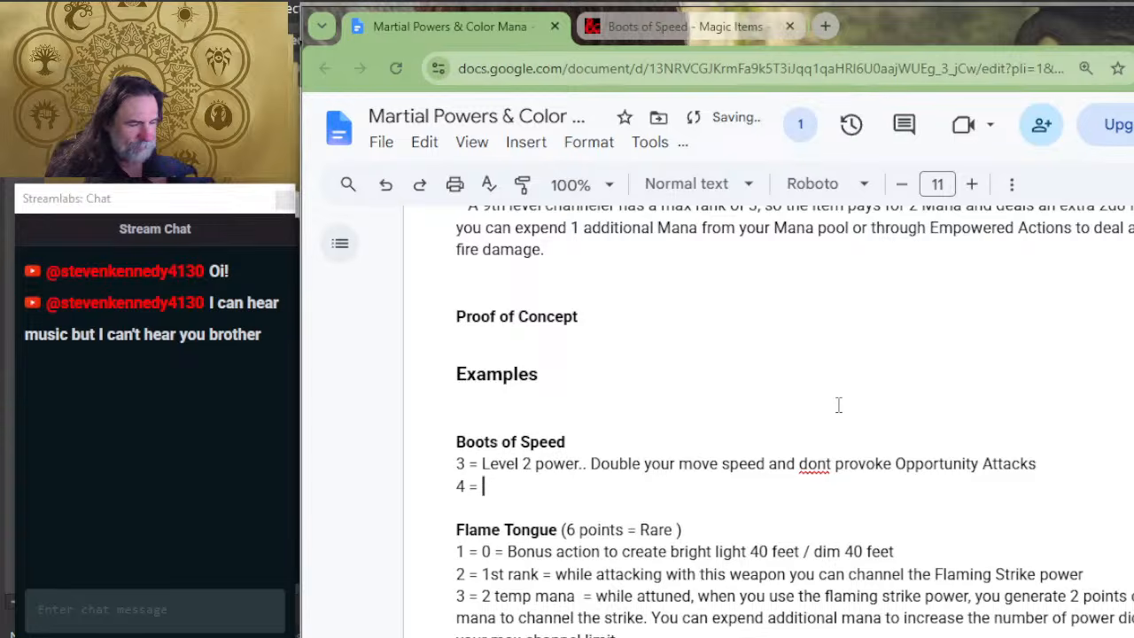
text(2 temp m)
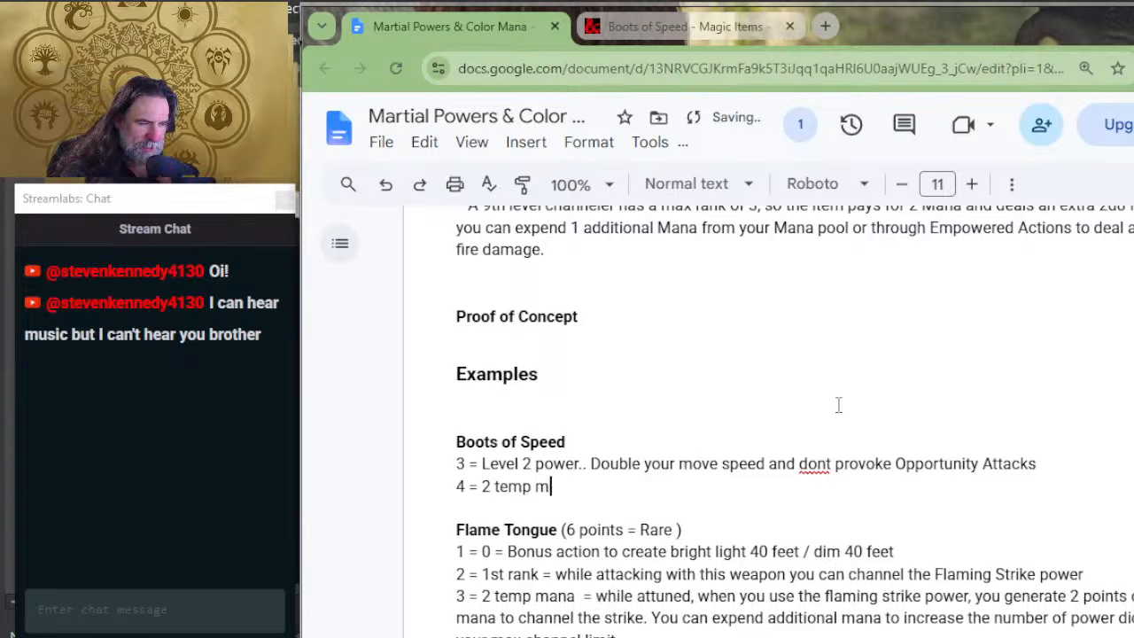
text(ana to pay)
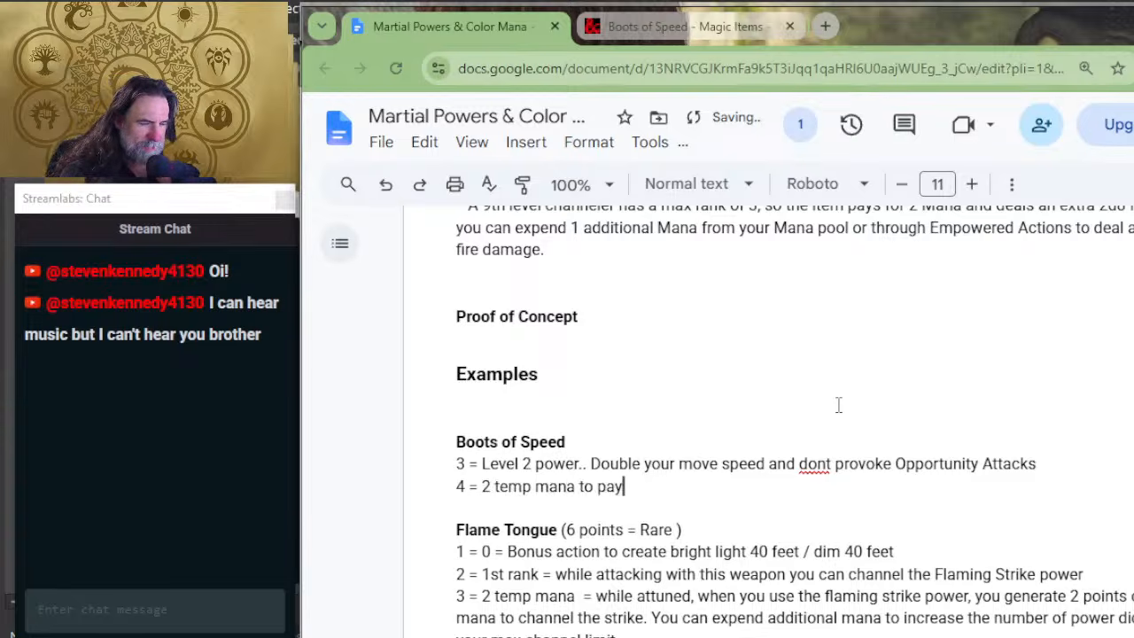
text( for power)
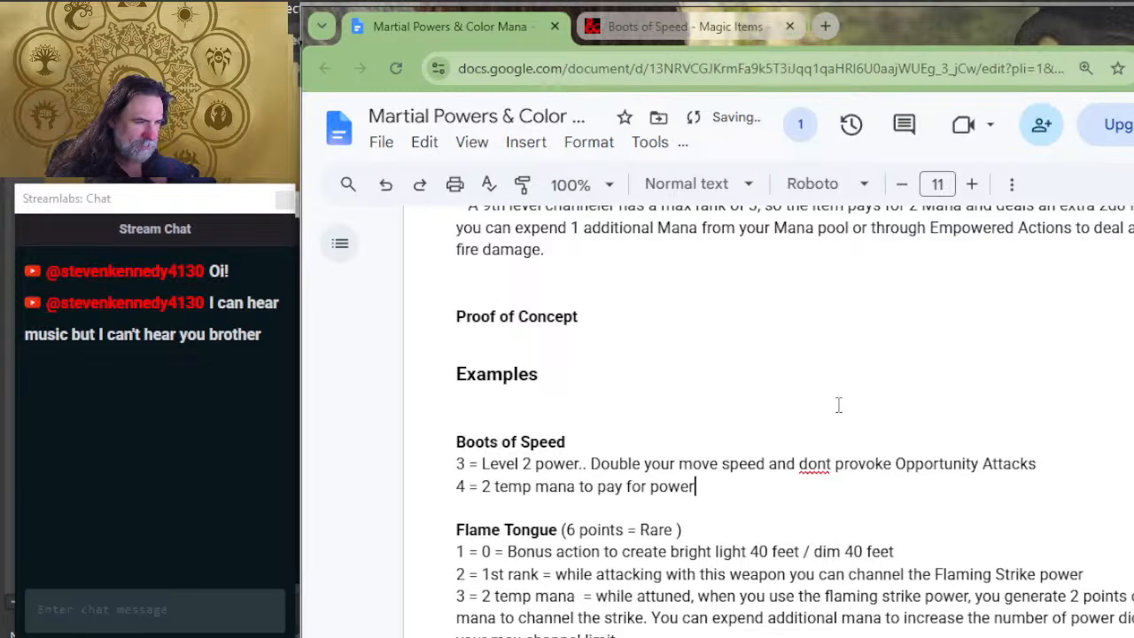
key(Return)
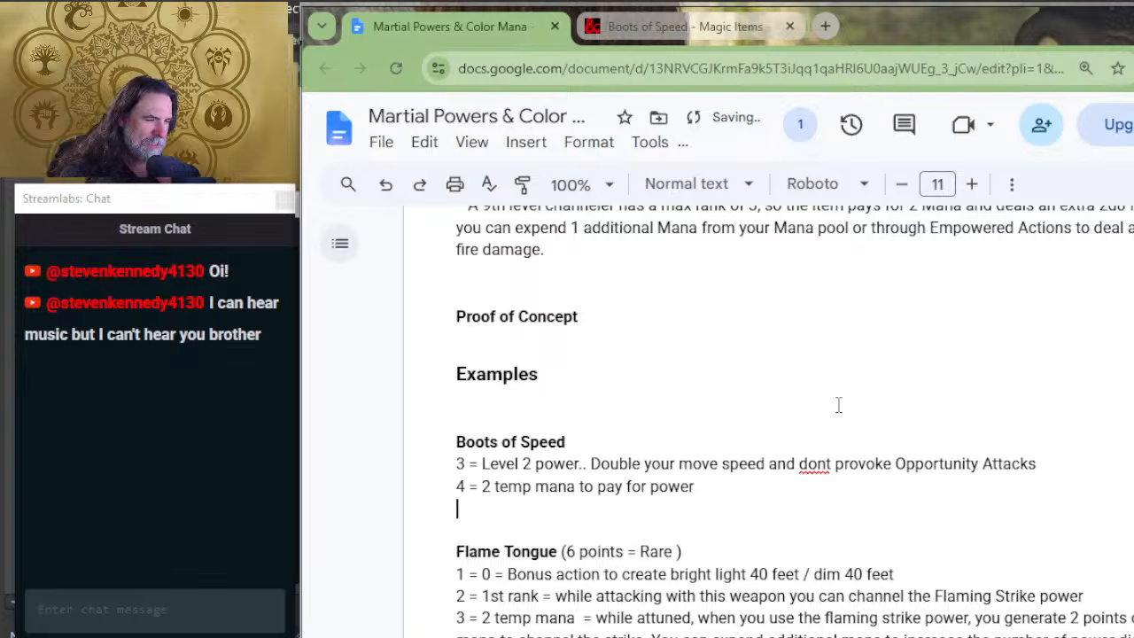
text(-)
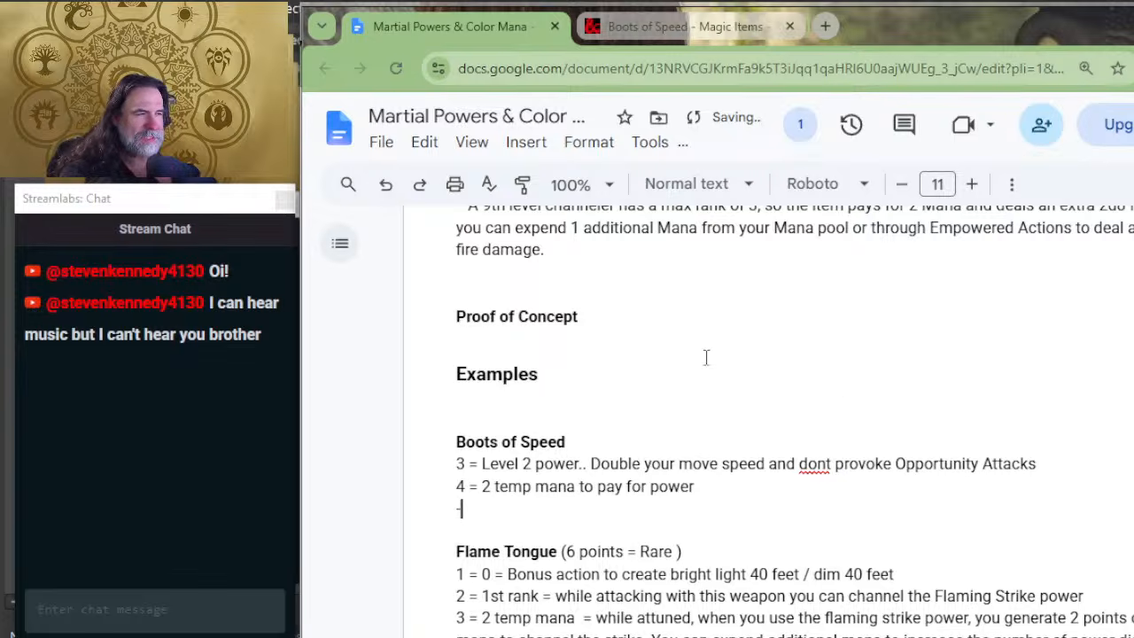
Step: Examine the rarity table, Duration modifiers and power costs for the Boots of Speed deduction, removing any stray character from the Duration heading
scroll(706, 357, up, 4)
scroll(506, 409, up, 7)
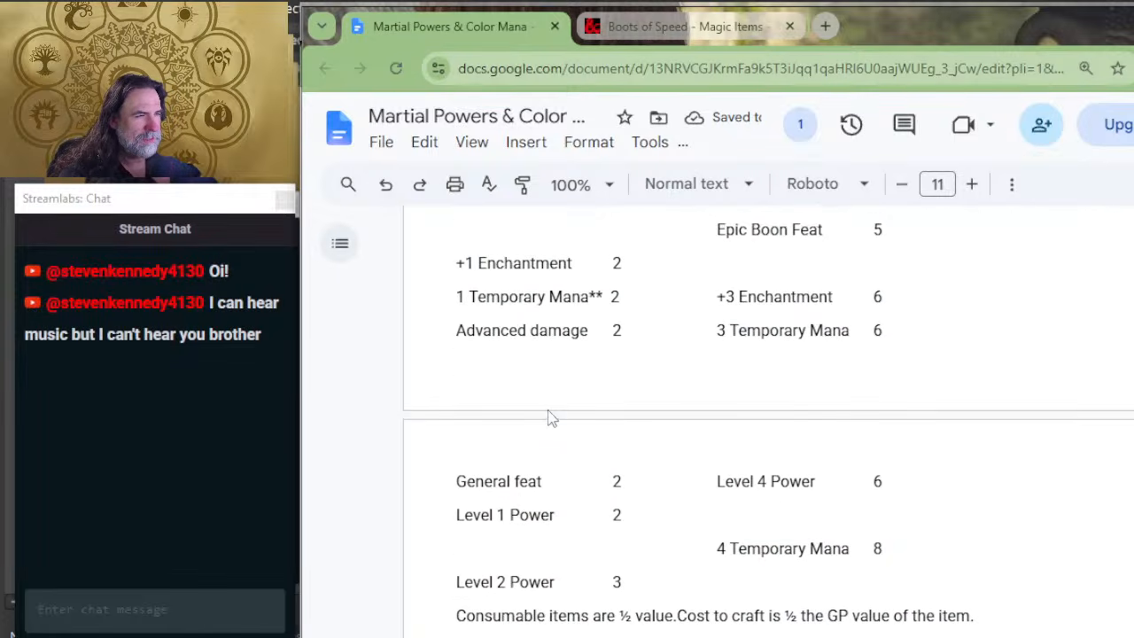
scroll(759, 382, up, 2)
scroll(760, 382, up, 4)
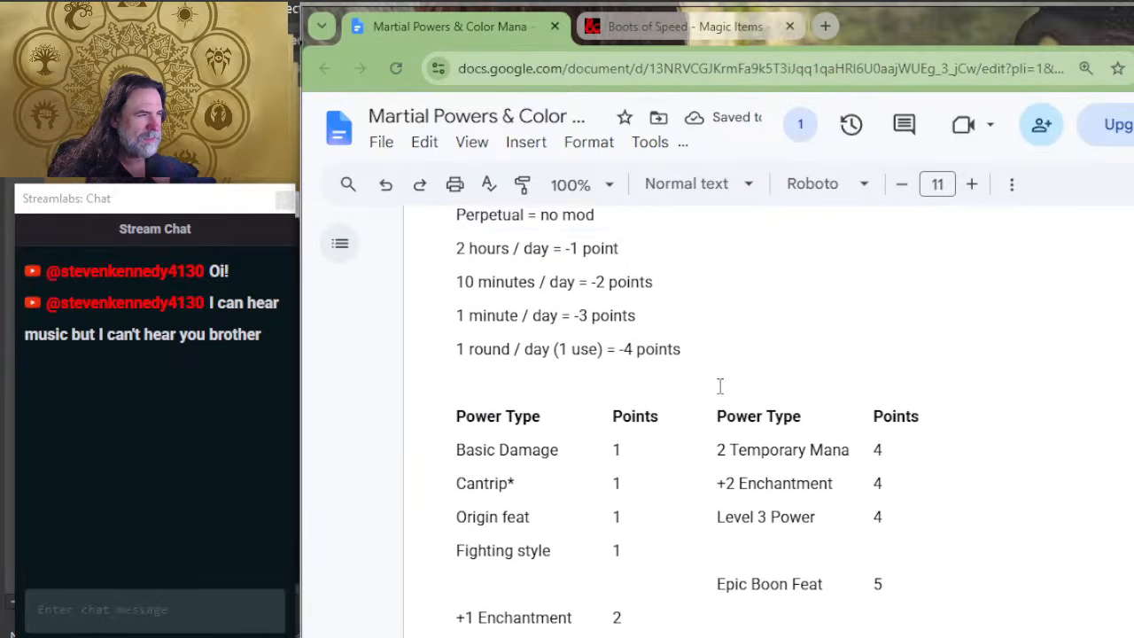
scroll(638, 390, up, 2)
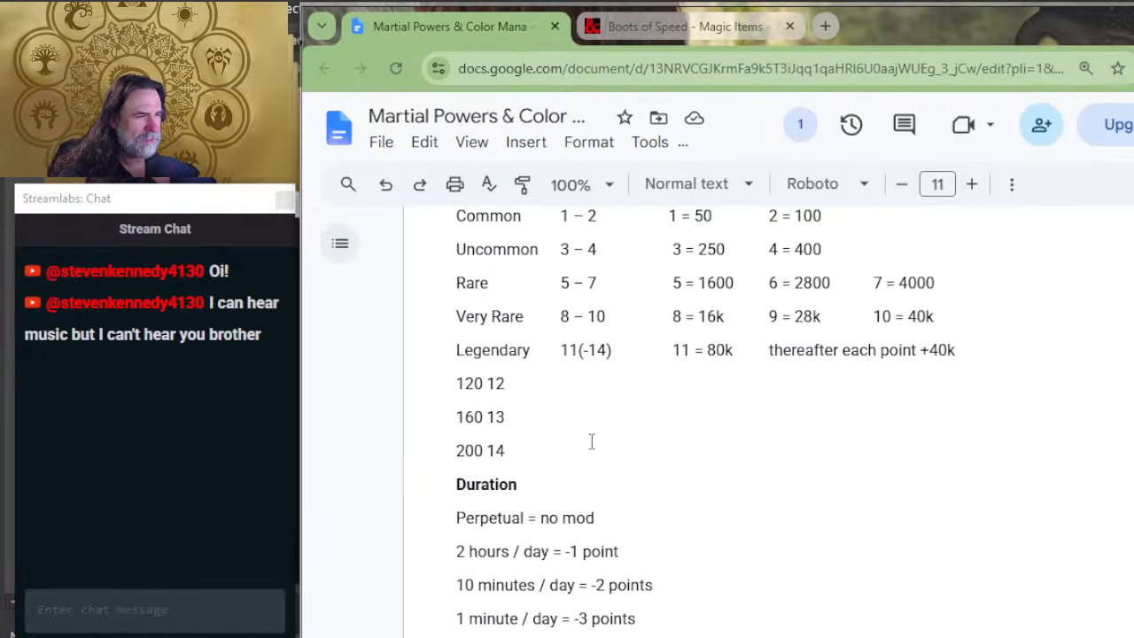
scroll(608, 423, up, 4)
scroll(608, 423, down, 6)
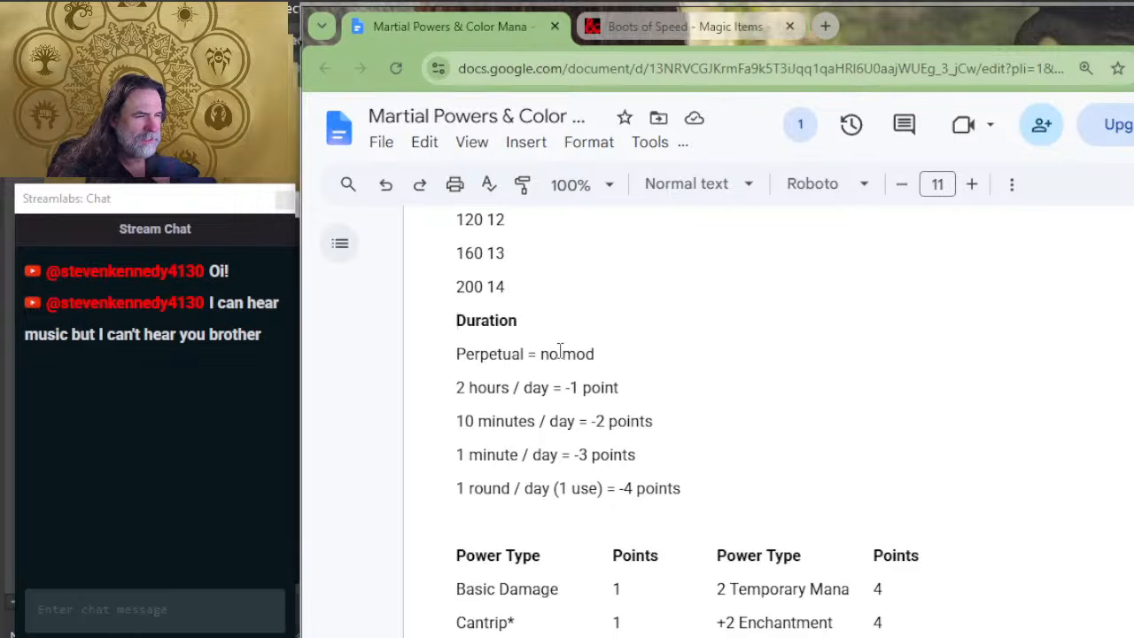
scroll(809, 461, down, 5)
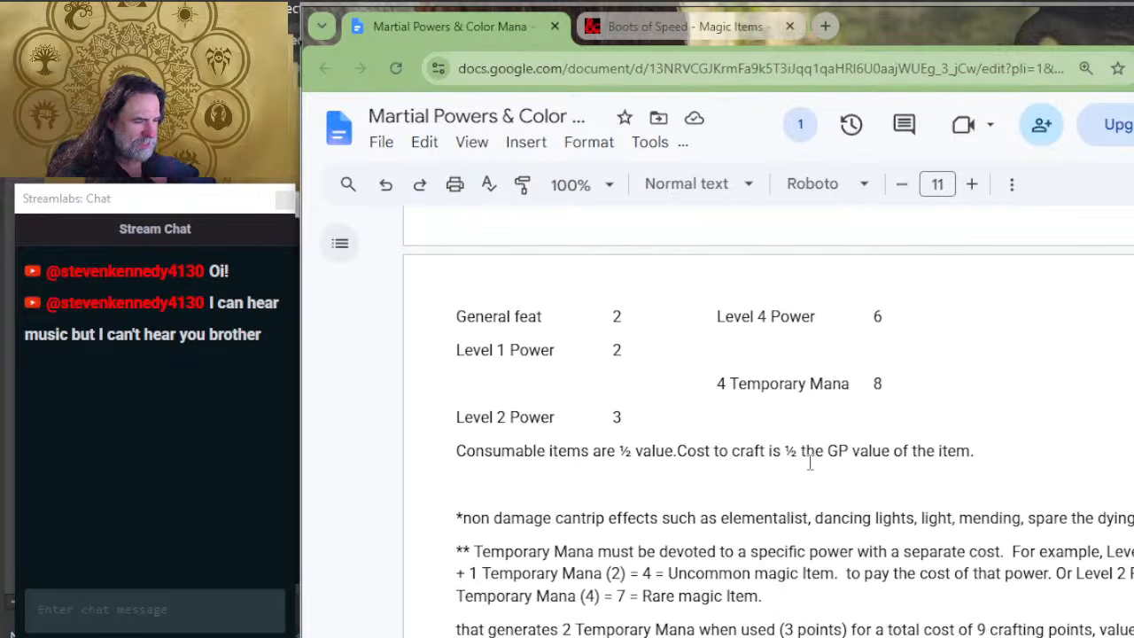
text(2Duration)
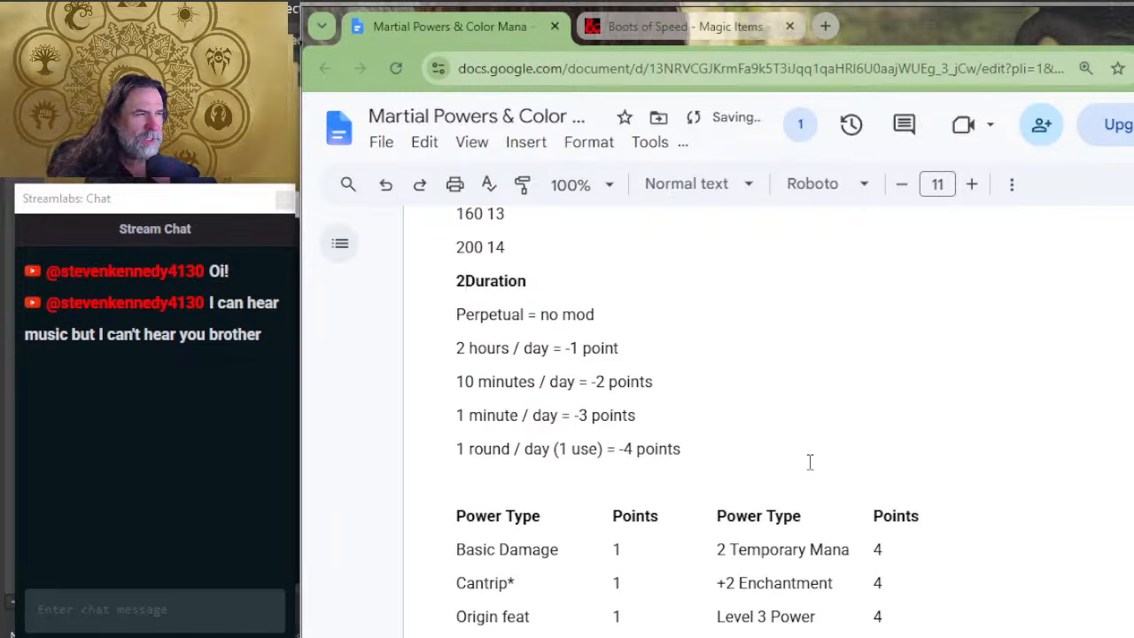
key(BackSpace)
Step: Clear the stray "2" in front of the Duration heading while checking the power cost tables for the Boots of Speed deduction
scroll(750, 425, down, 9)
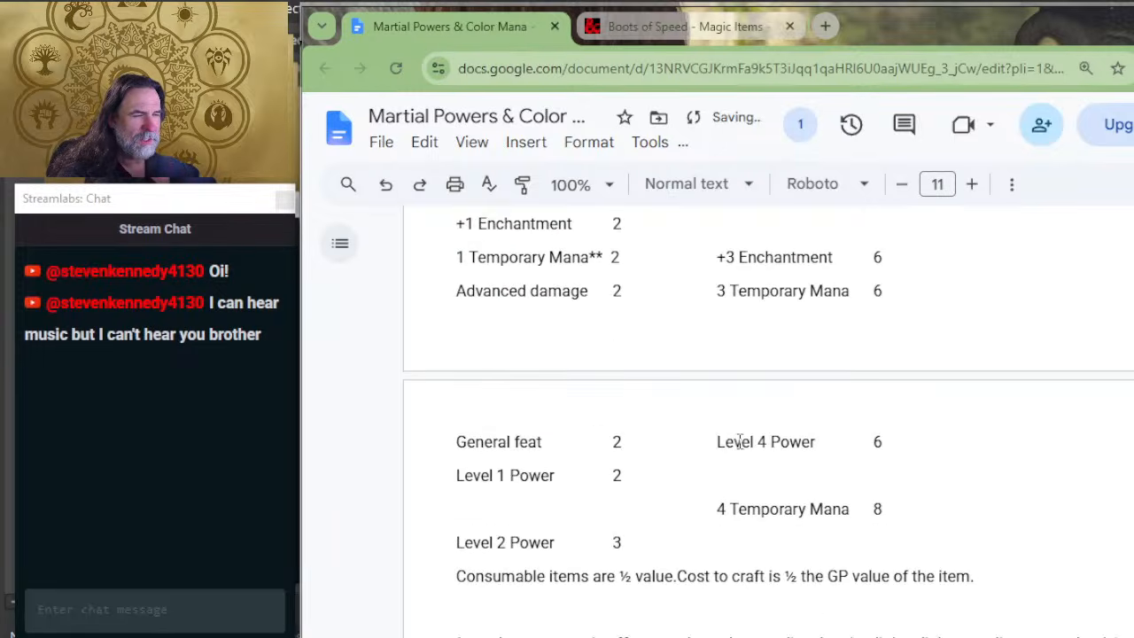
scroll(573, 529, up, 4)
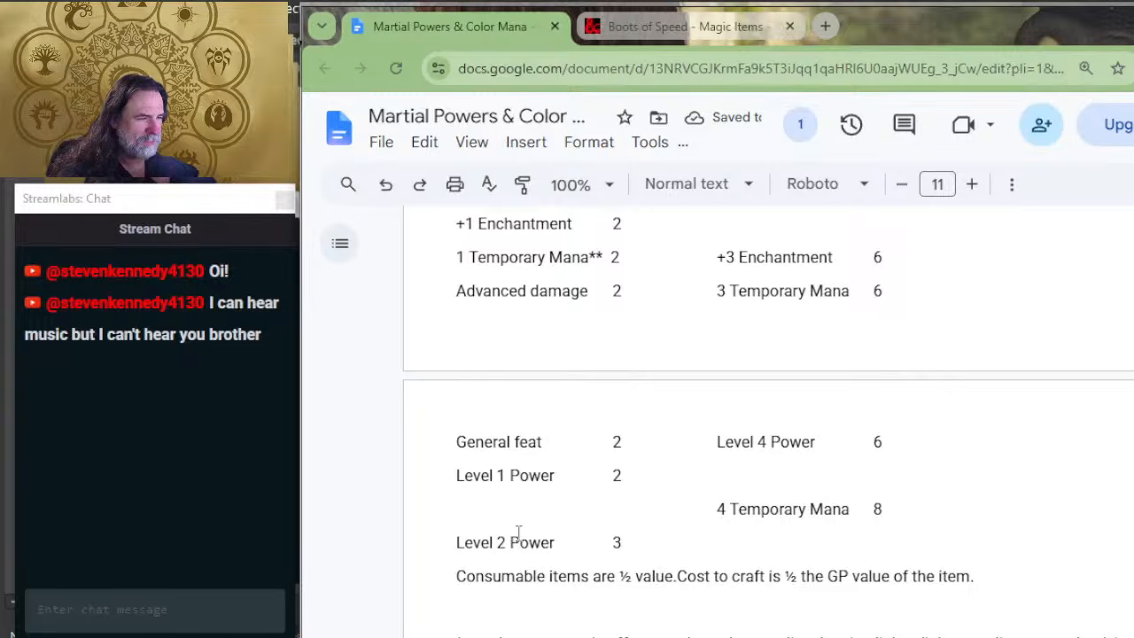
scroll(519, 532, down, 15)
scroll(595, 428, up, 2)
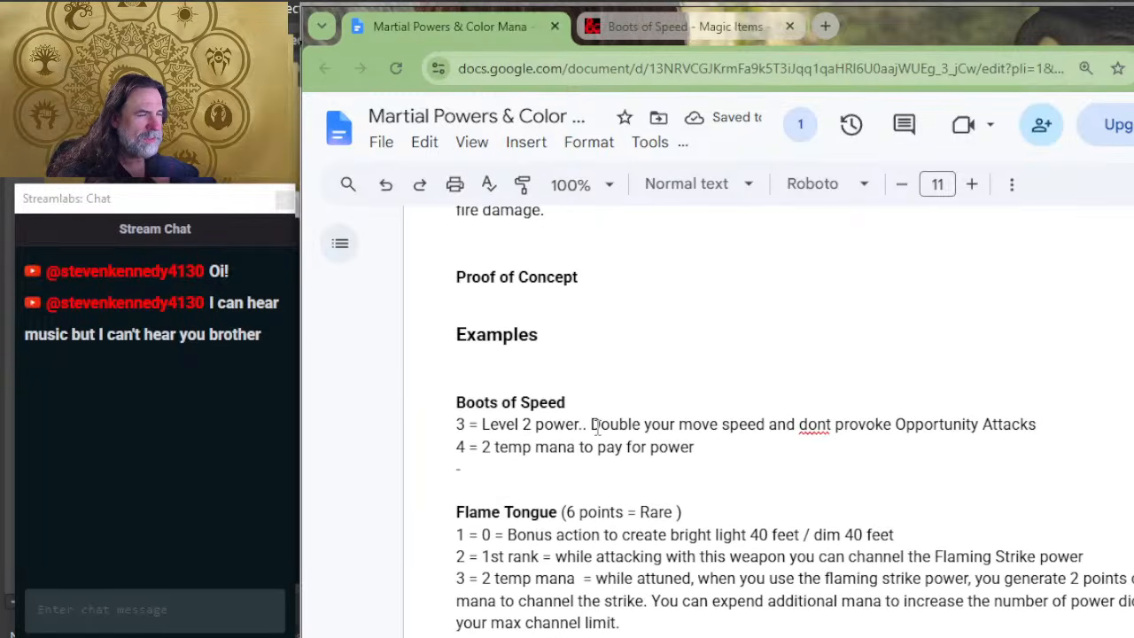
text(2 Temporary Mana)
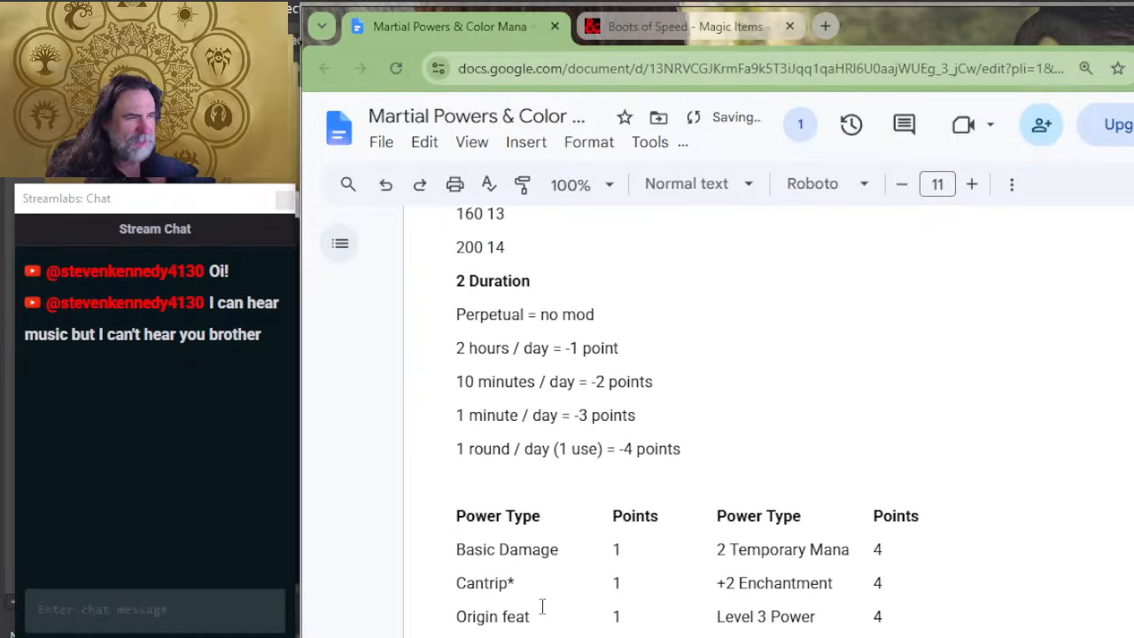
key(BackSpace)
key(BackSpace)
Step: Complete the deduction line under Boots of Speed so it reads "-2 = 10 minutes only"
scroll(544, 607, down, 8)
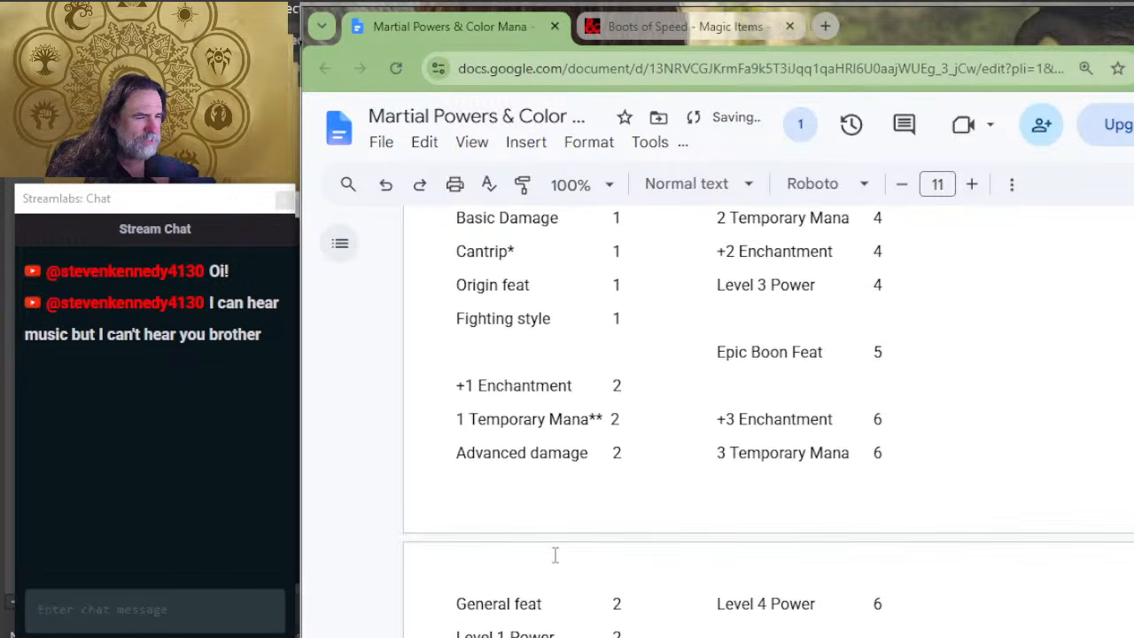
scroll(584, 497, down, 7)
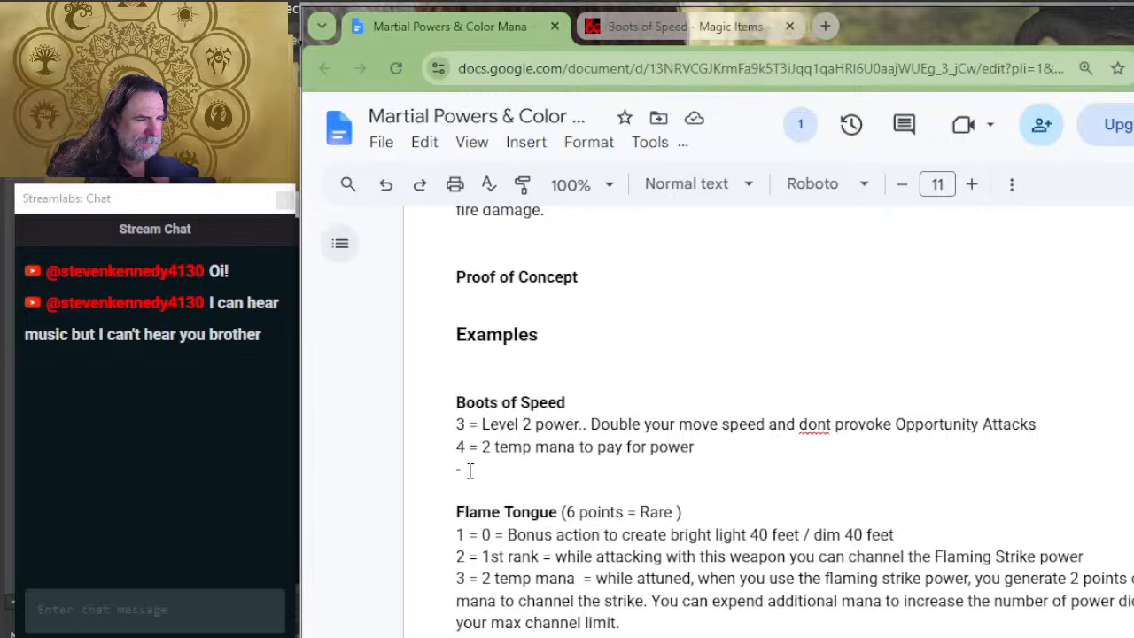
click(460, 469)
text(2)
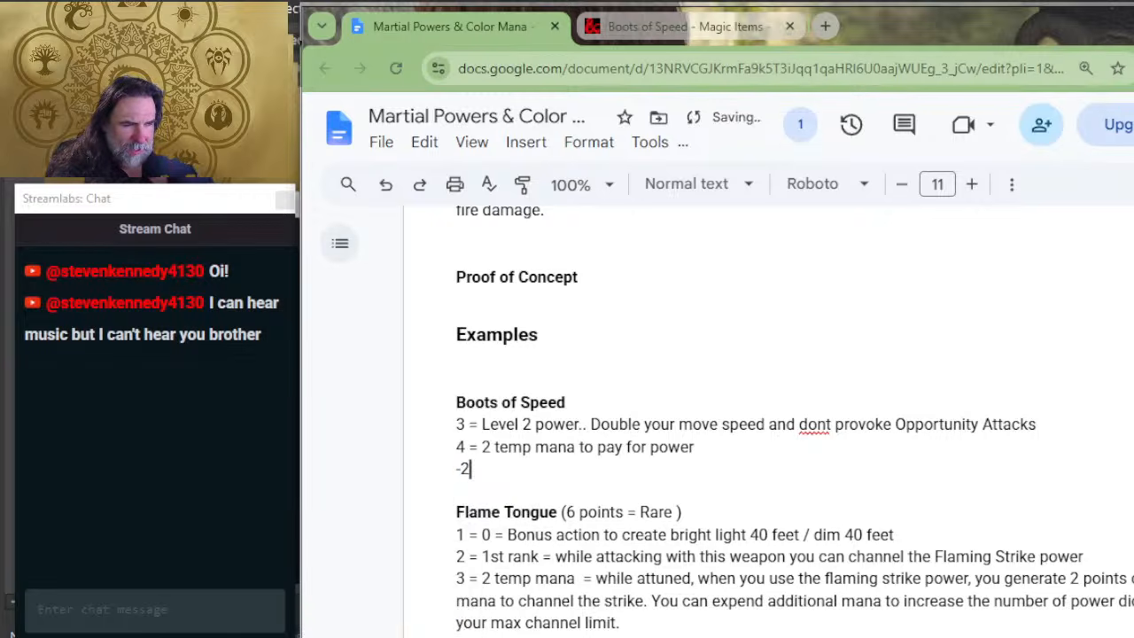
text( = 120)
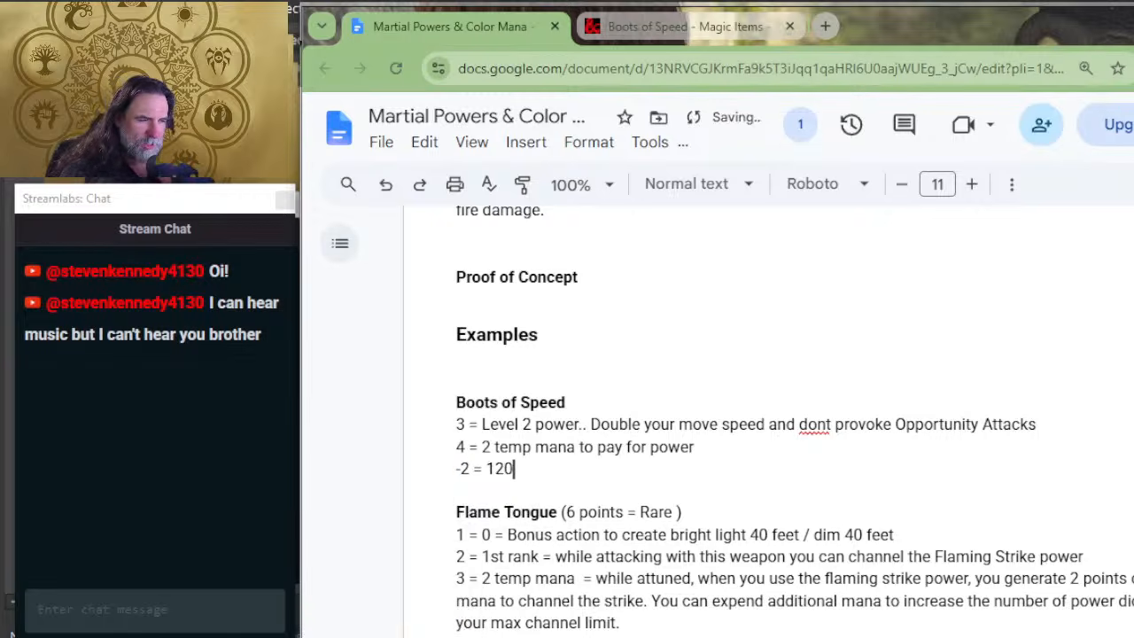
key(BackSpace)
key(BackSpace)
text(0 minutes only)
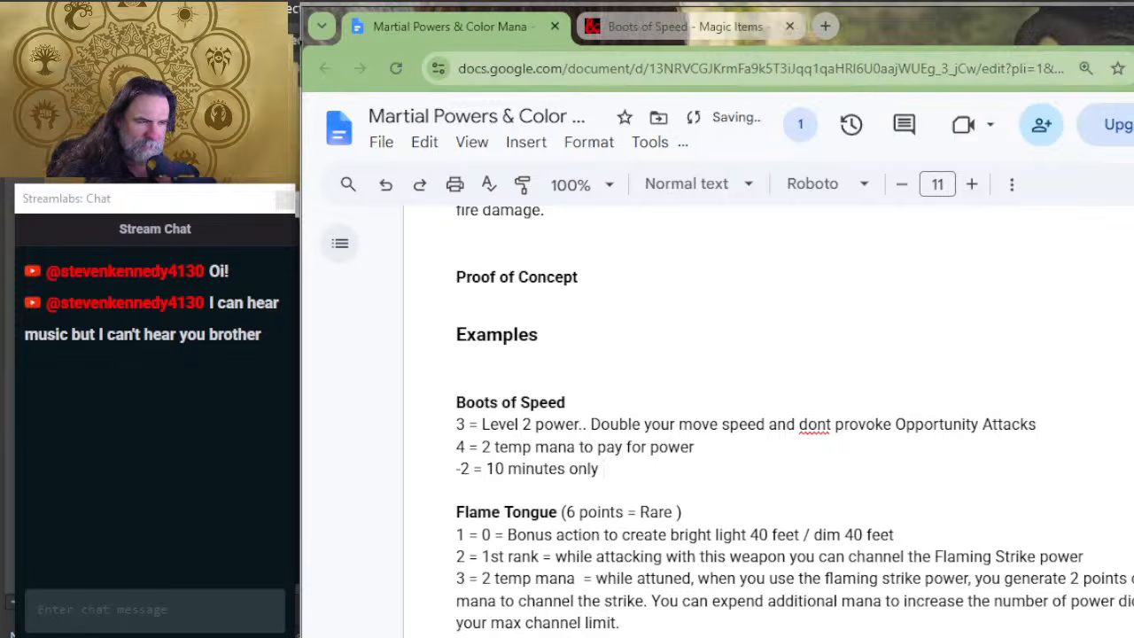
key(Up)
key(Up)
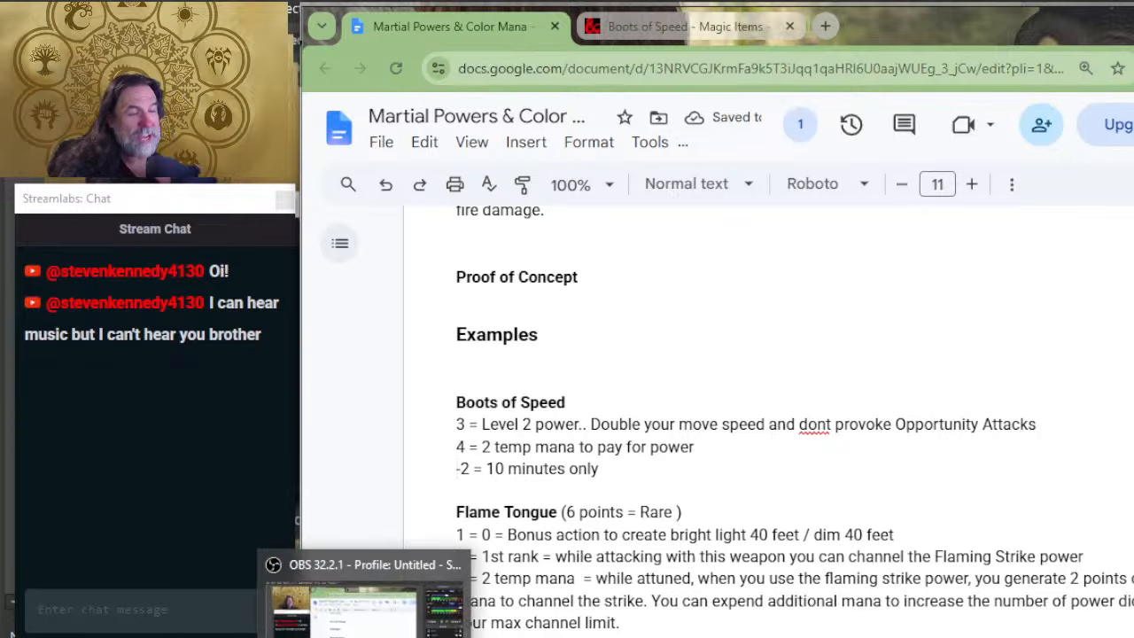
Step: Check the rarity table and add "(Rare 5 points)" after the Boots of Speed title in the Examples section
scroll(538, 445, up, 10)
scroll(538, 445, up, 15)
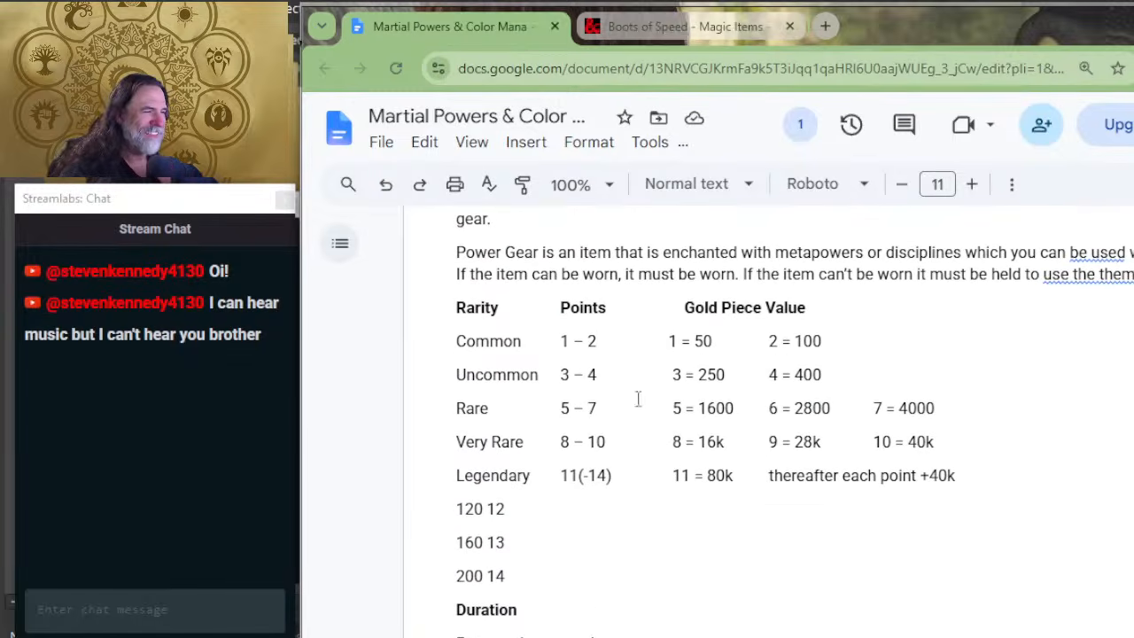
scroll(630, 541, down, 15)
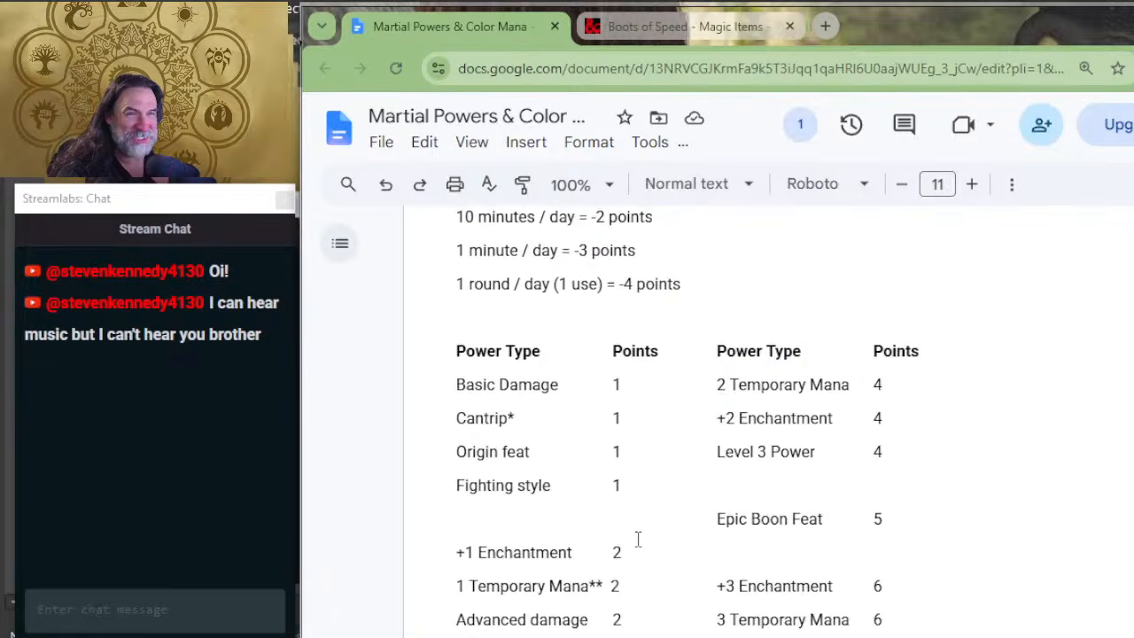
scroll(675, 532, down, 3)
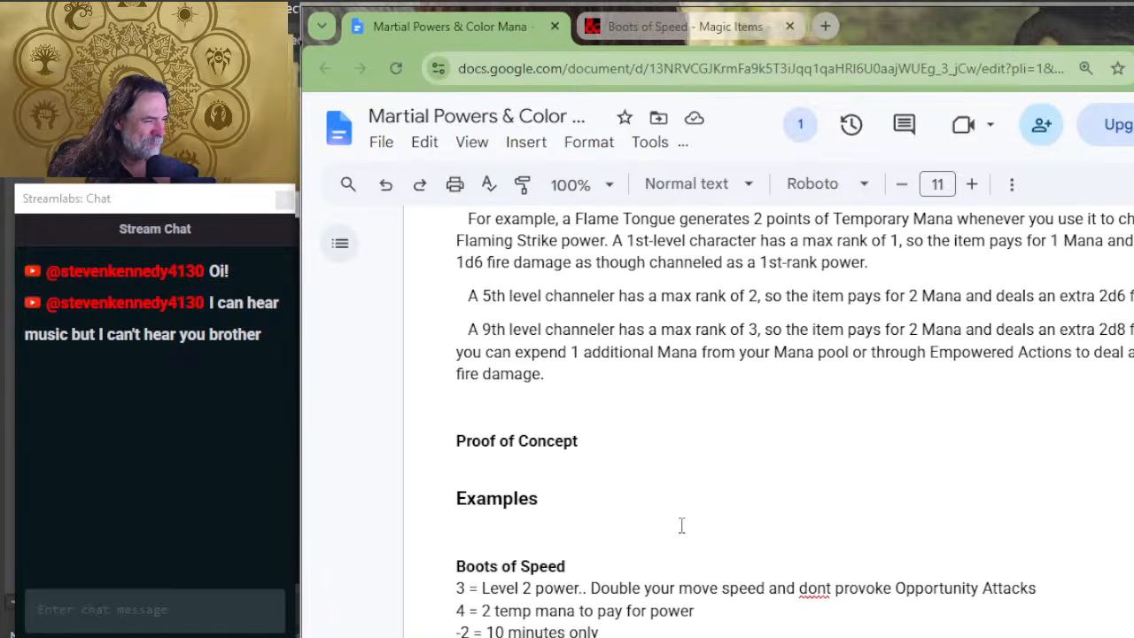
scroll(610, 379, down, 2)
click(616, 396)
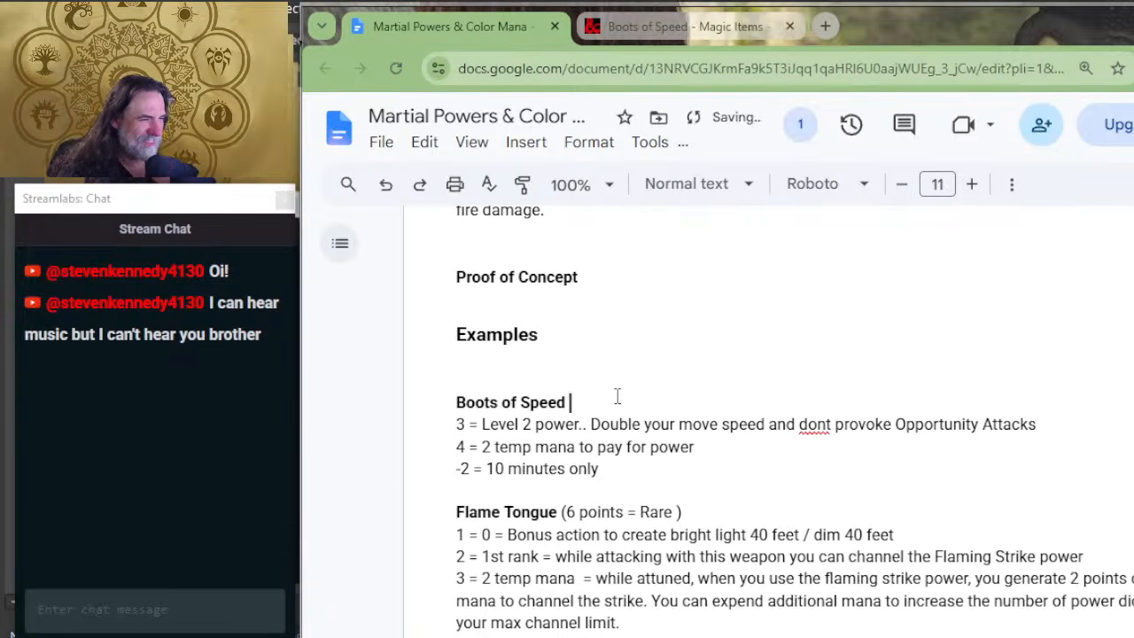
text(()
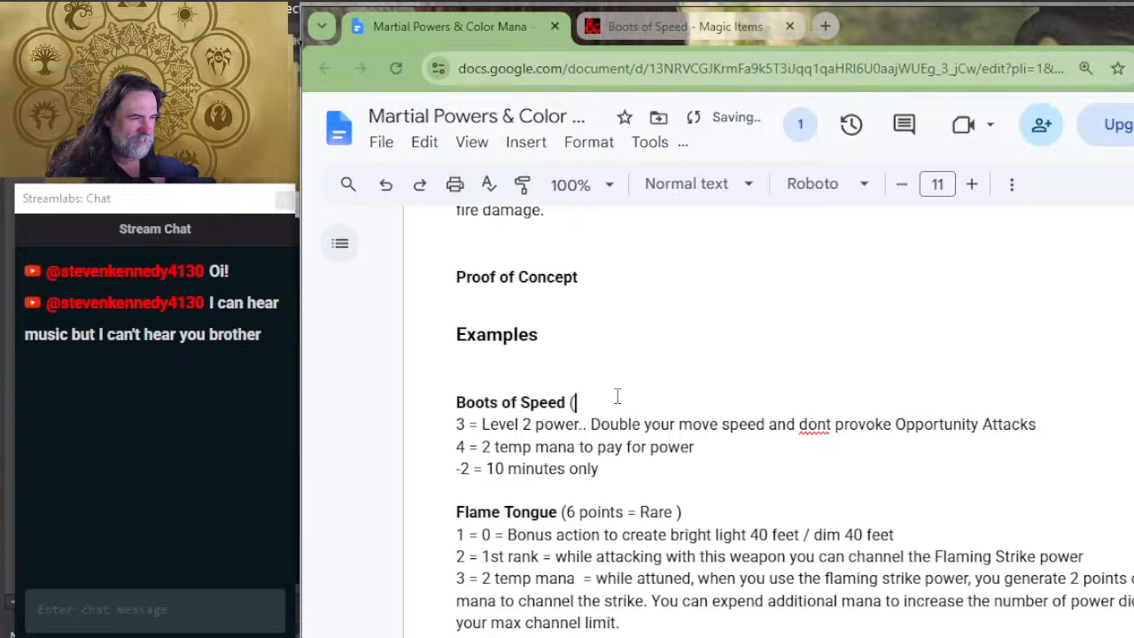
text(RARE))
key(BackSpace)
key(BackSpace)
key(BackSpace)
key(BackSpace)
key(BackSpace)
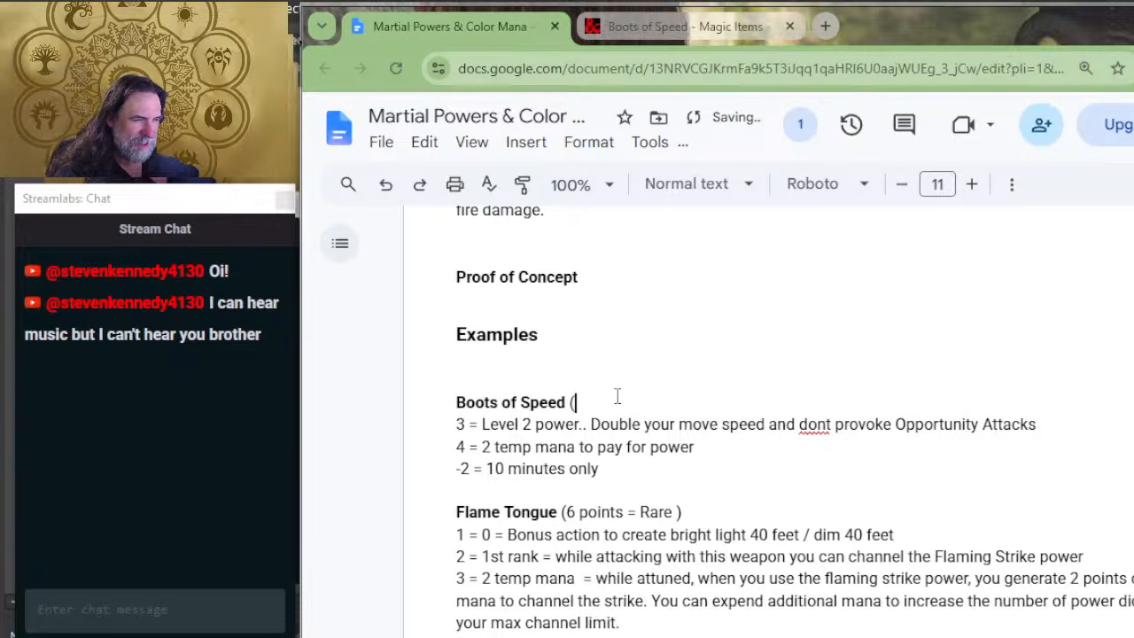
text(Rarte)
key(BackSpace)
key(BackSpace)
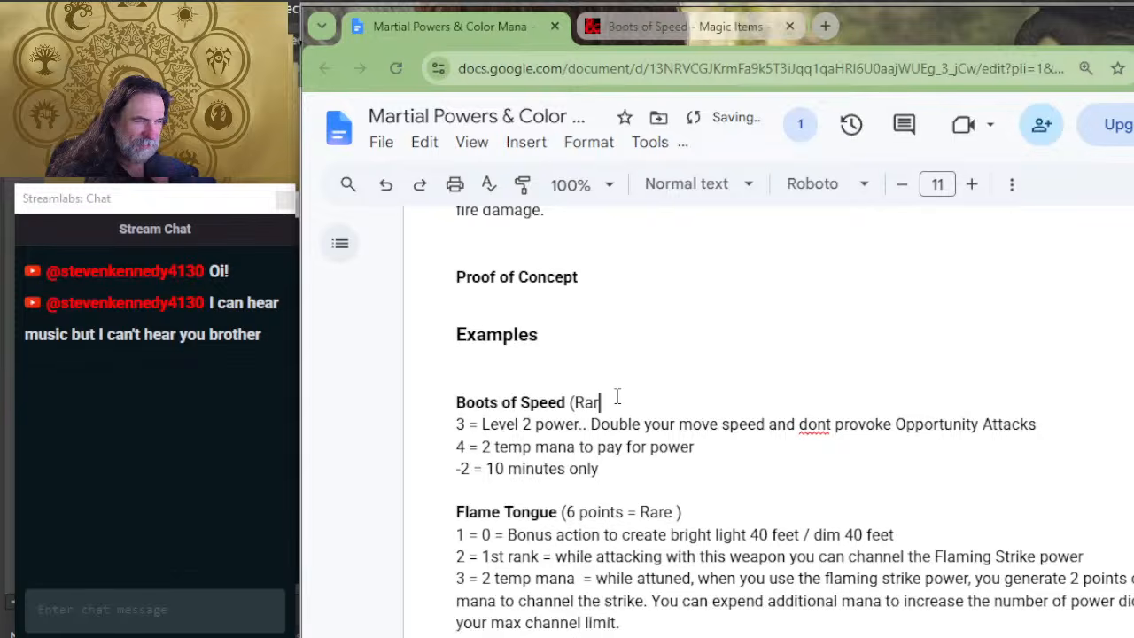
text(e 5 points))
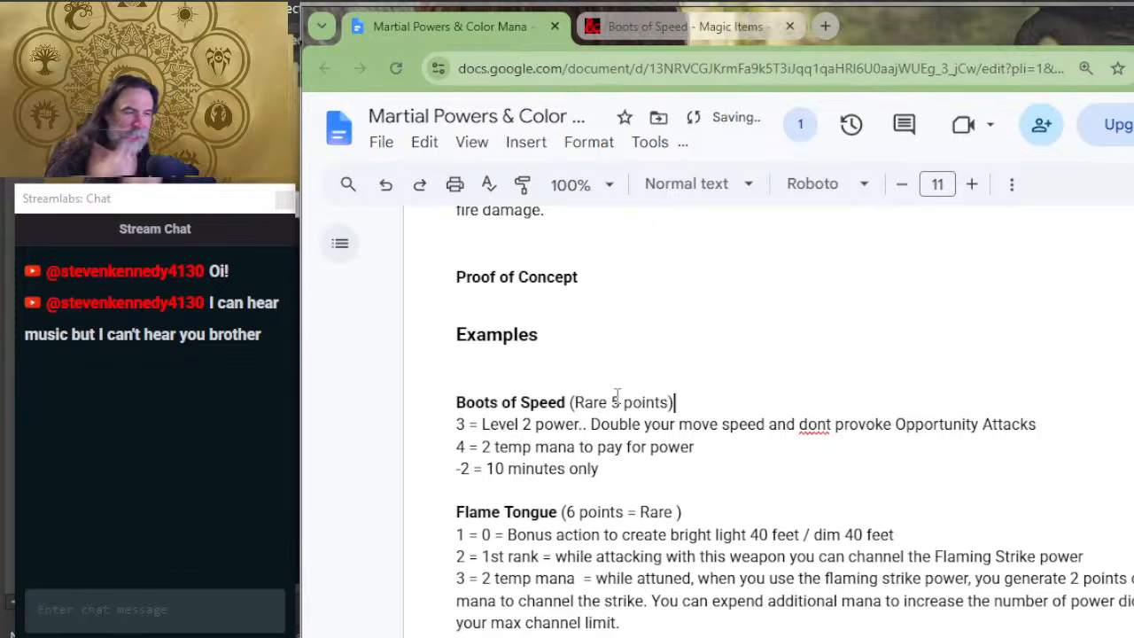
Step: Remove the extra blank line between the Examples heading and the Boots of Speed entry
key(Up)
key(Delete)
key(Down)
key(Down)
key(Down)
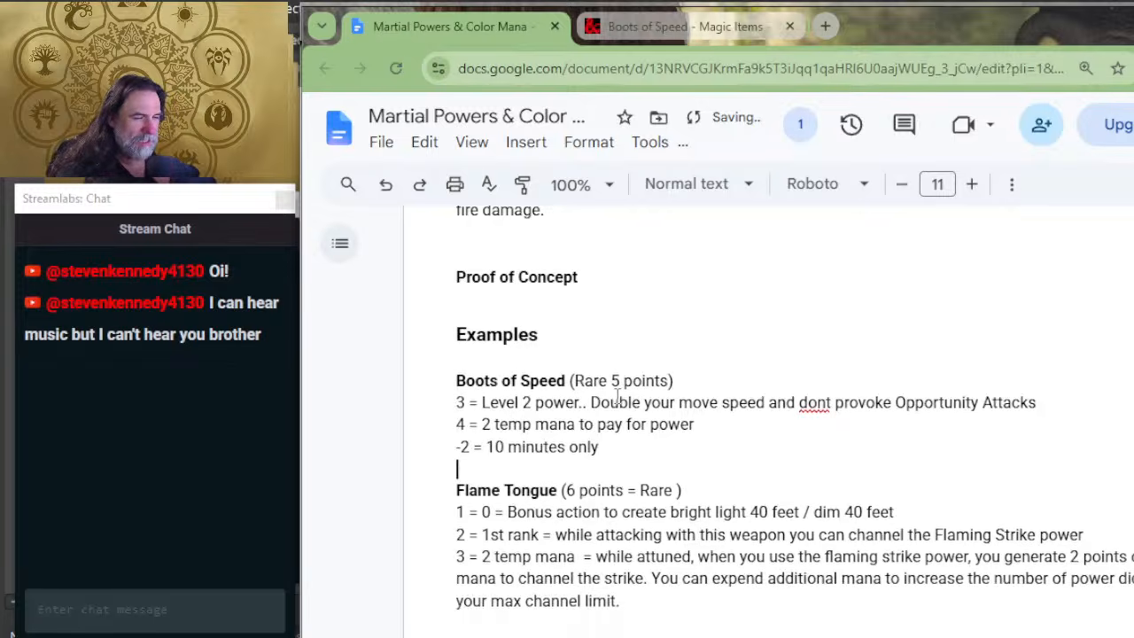
Step: Switch to D&D Beyond, search for "flame tongue", open the Flame Tongue item page and enlarge it to 125% to read its description
scroll(706, 435, down, 2)
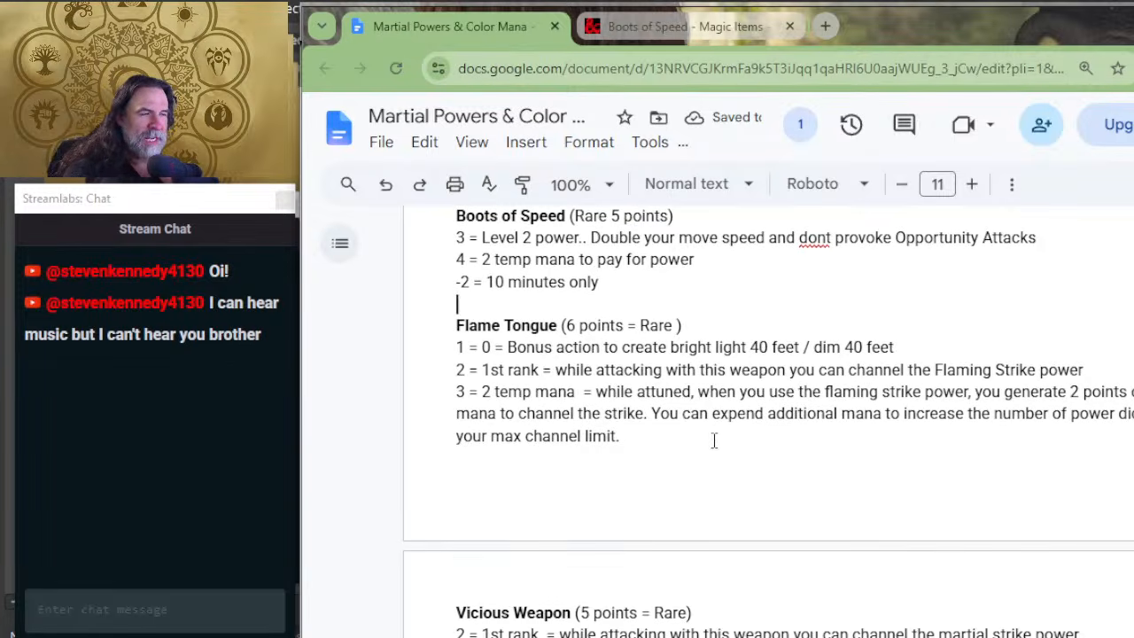
key(alt+Tab)
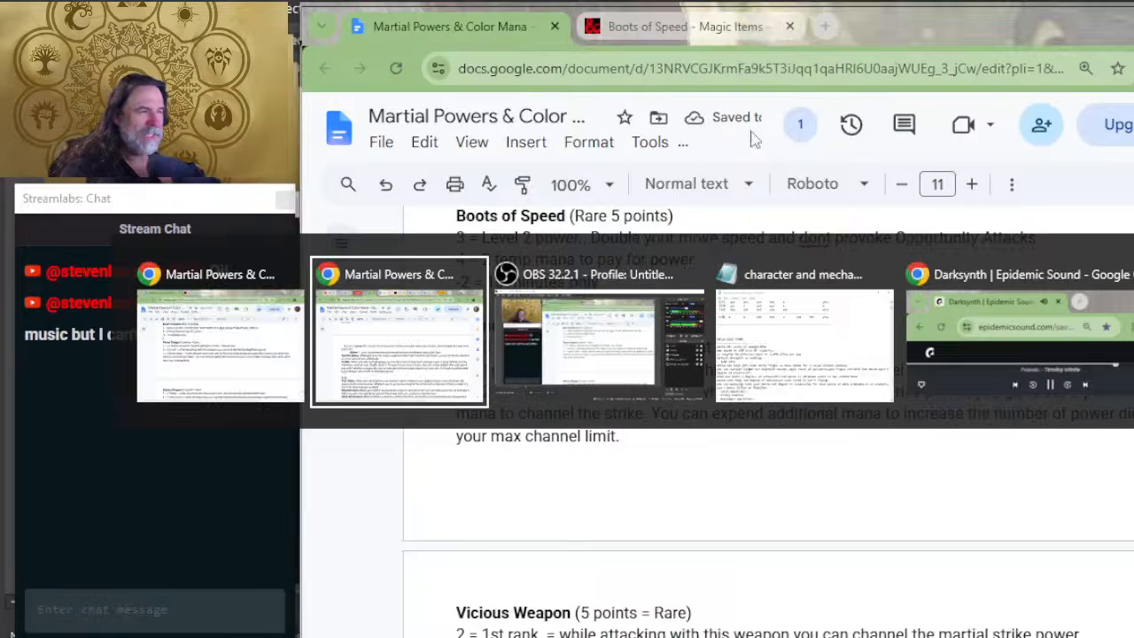
click(796, 23)
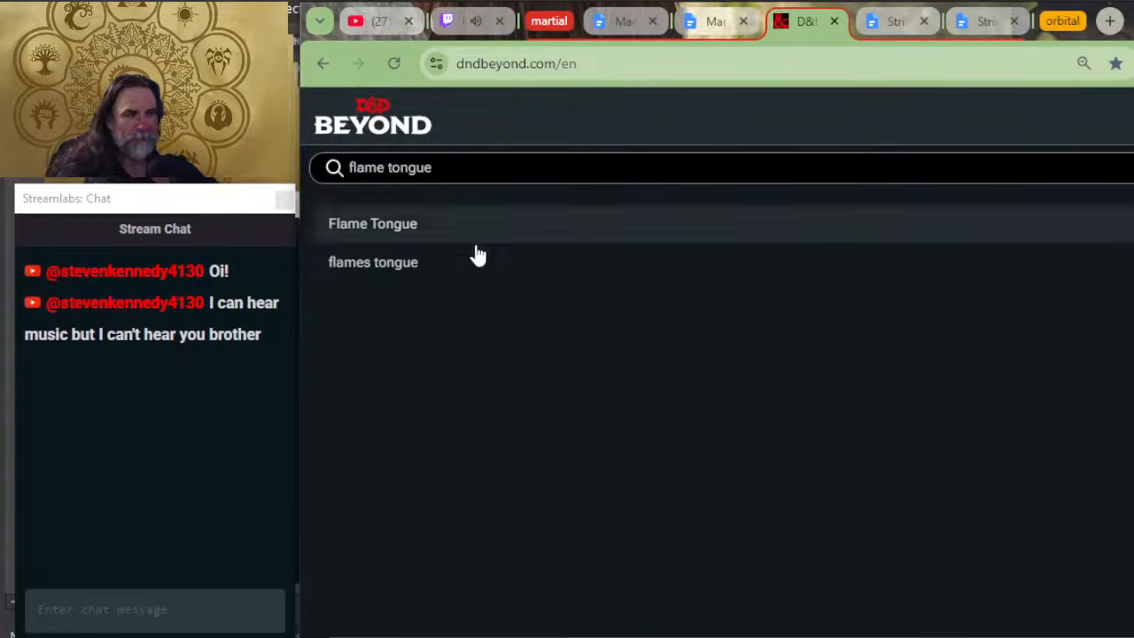
click(395, 227)
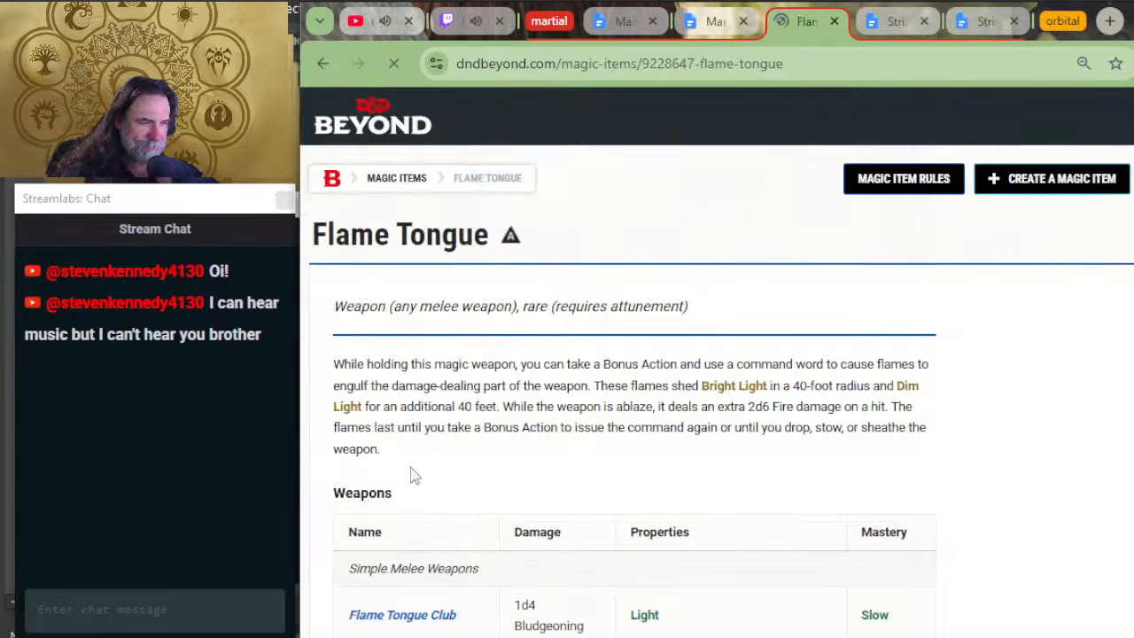
key(ctrl+plus)
key(ctrl+plus)
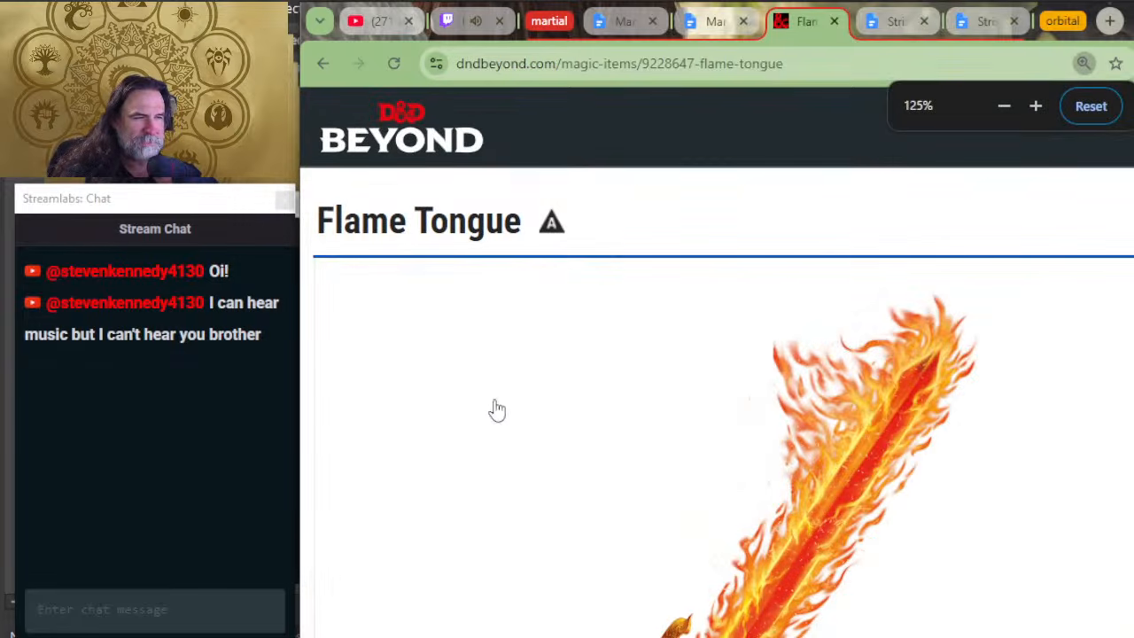
scroll(501, 457, down, 4)
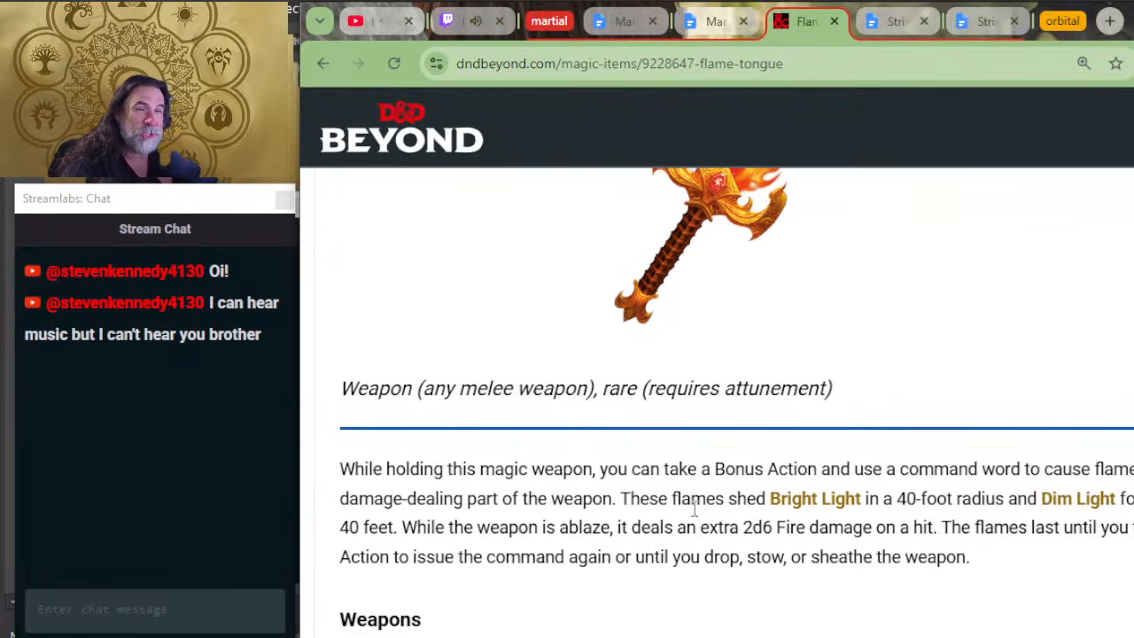
Step: Return to the Google Docs document and compare the duration modifiers and power point costs with the Flame Tongue example
key(alt+Tab)
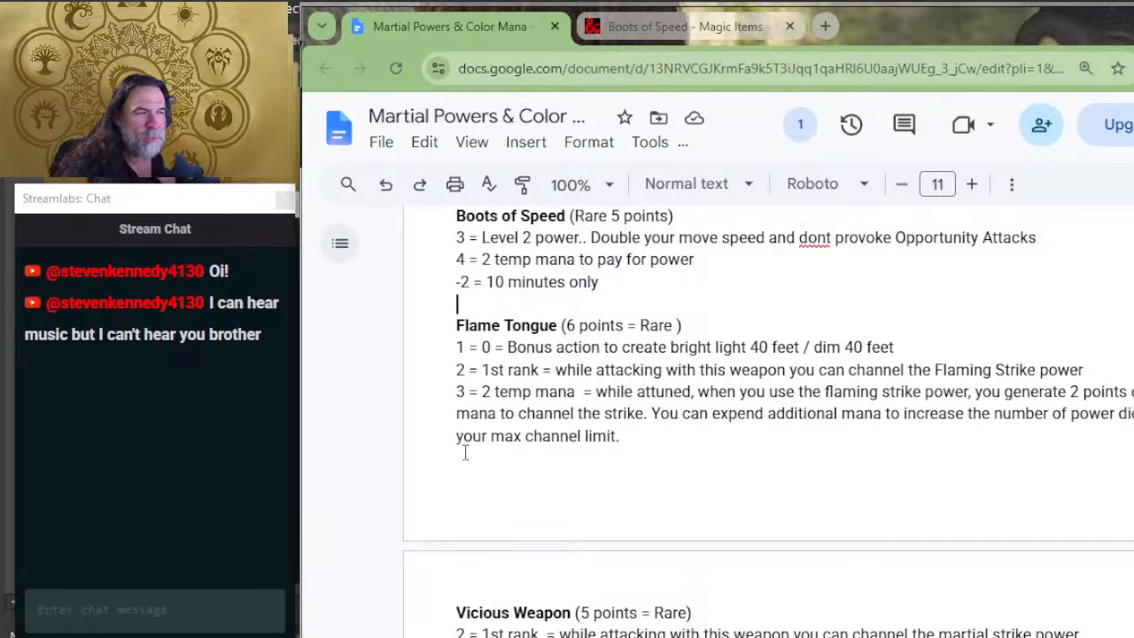
scroll(632, 358, up, 15)
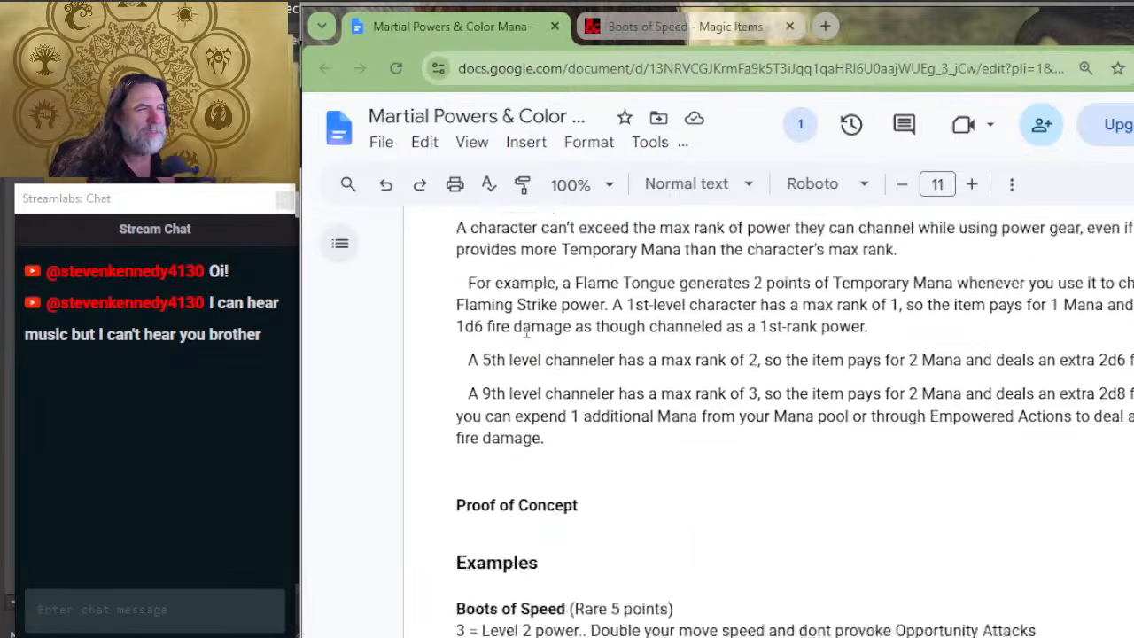
scroll(633, 359, down, 2)
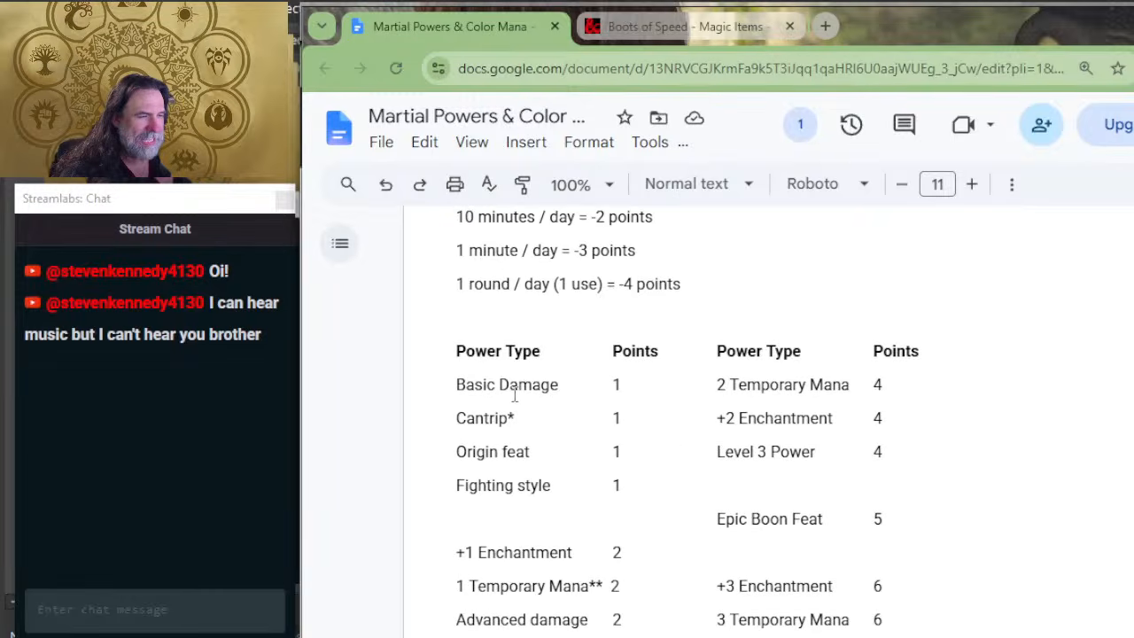
scroll(678, 434, down, 7)
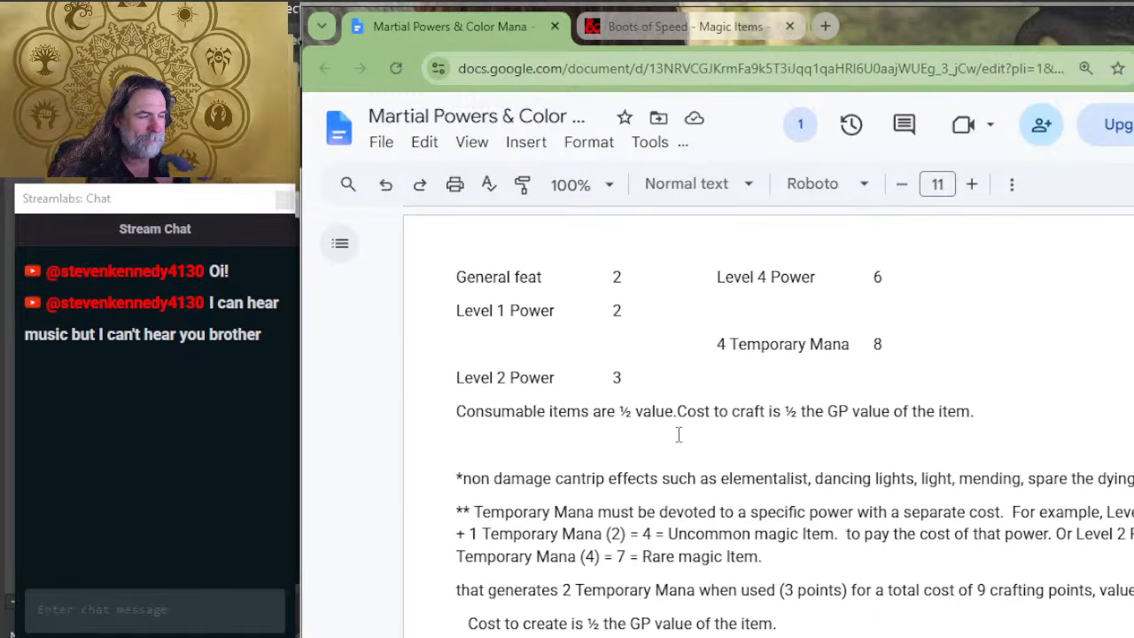
scroll(678, 435, up, 7)
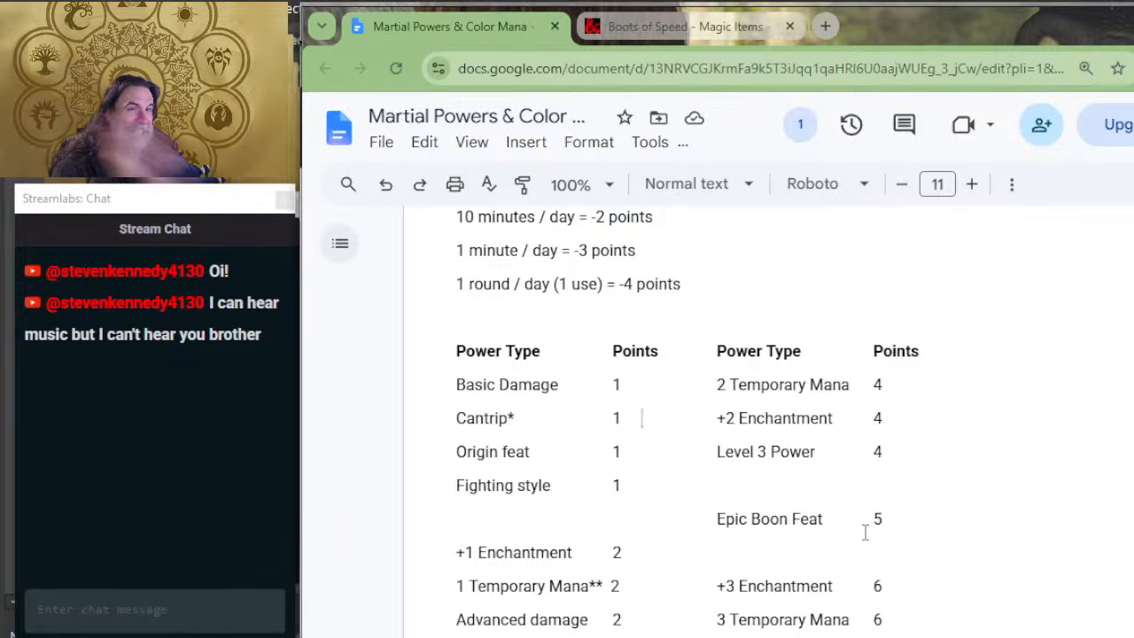
scroll(638, 540, down, 4)
right_click(633, 543)
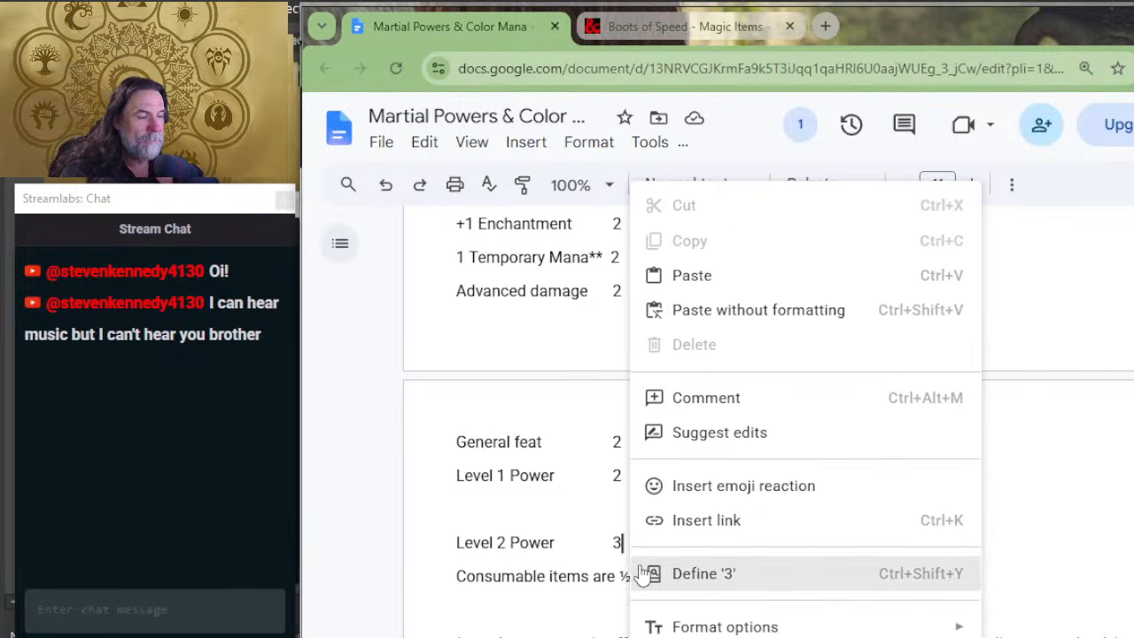
scroll(539, 468, down, 4)
scroll(614, 494, down, 7)
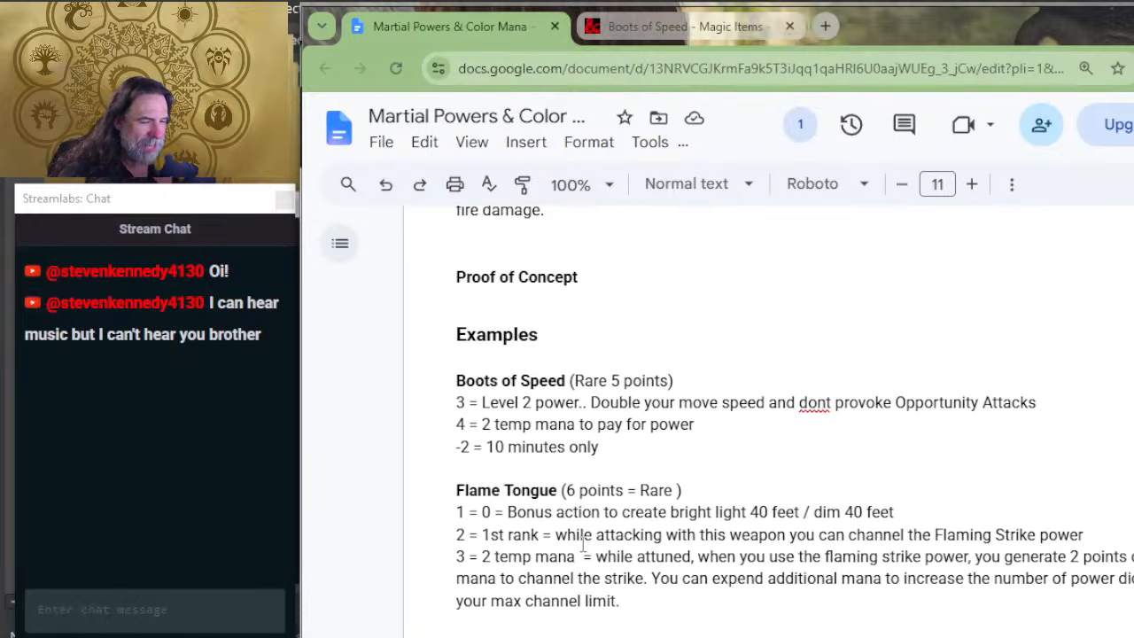
Step: Switch to the Flame Tongue page on D&D Beyond and highlight the extra 2d6 Fire damage in its description for comparison
key(alt+Tab)
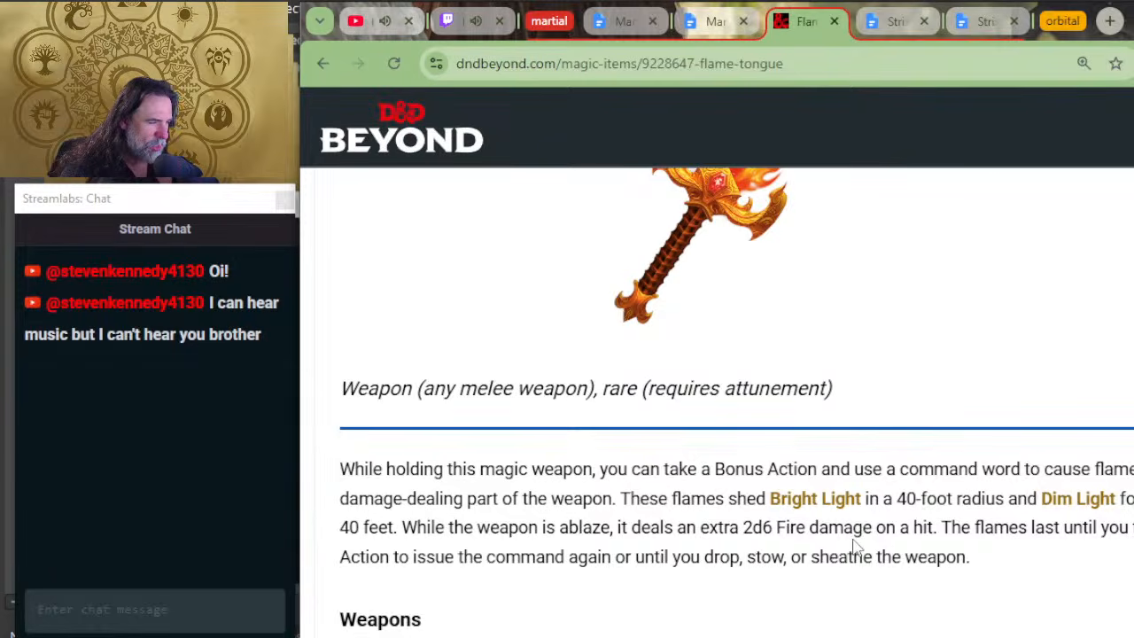
drag(830, 523, 728, 531)
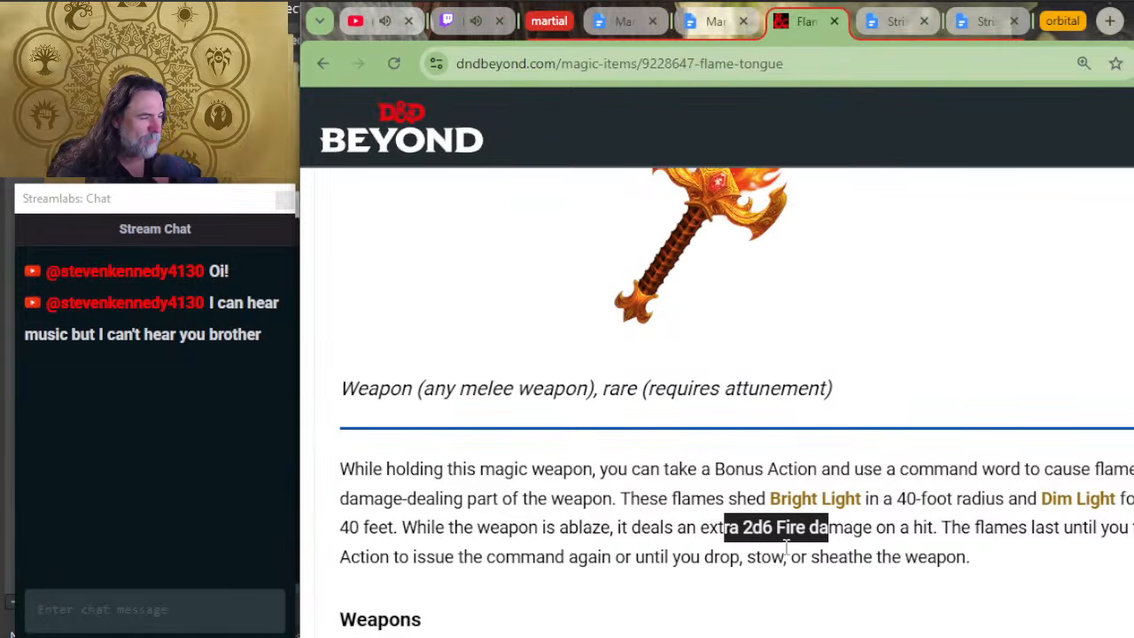
key(alt+Tab)
key(alt+Tab)
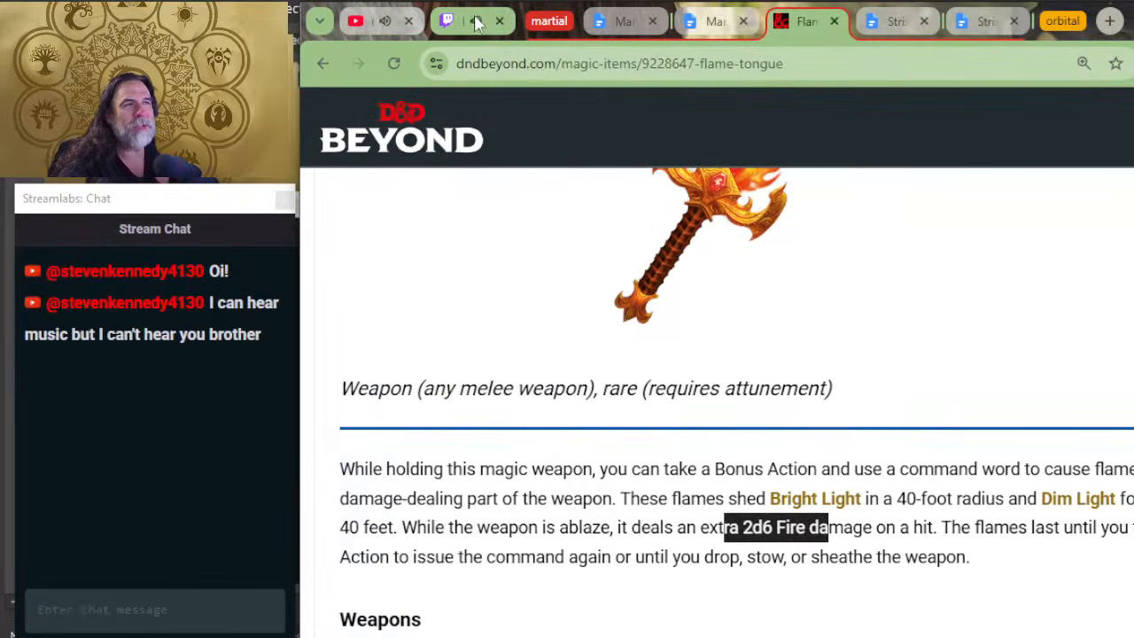
Step: Switch to the Google Docs document and examine the max rank and power die for class levels 1 and 5 in the Martial Power Progression Table
click(625, 21)
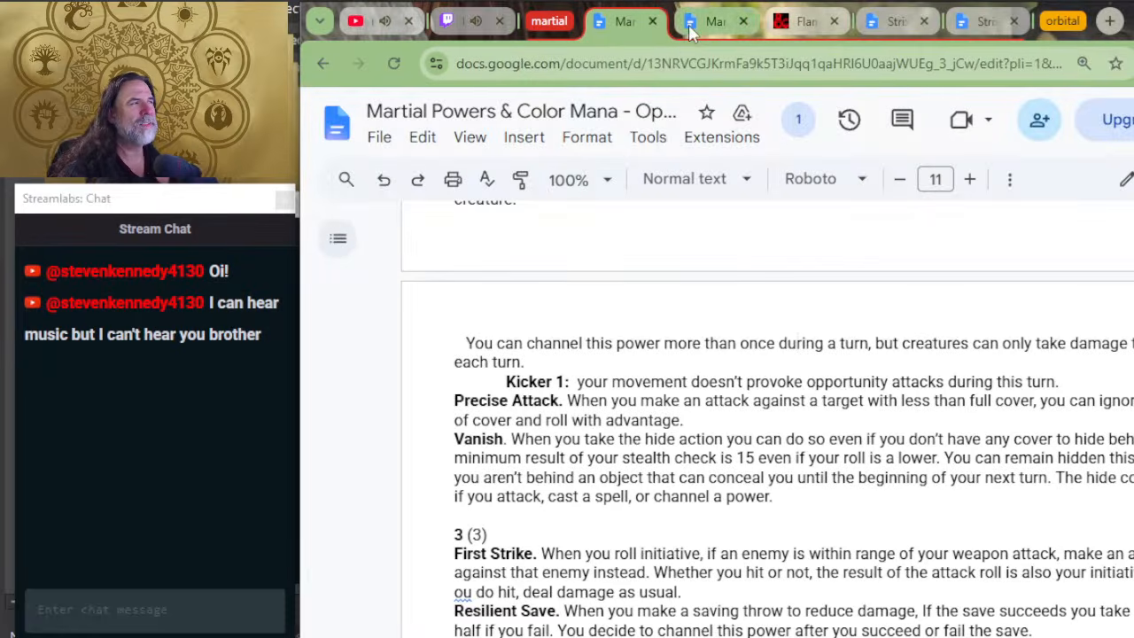
click(700, 23)
scroll(628, 441, down, 4)
scroll(628, 440, down, 10)
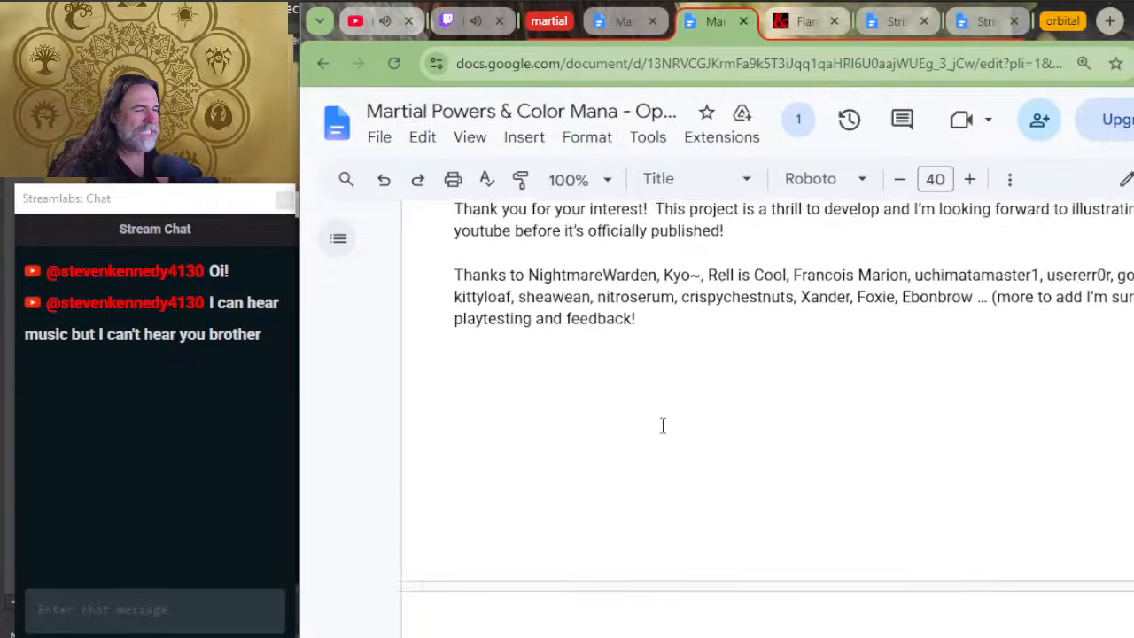
scroll(664, 425, up, 3)
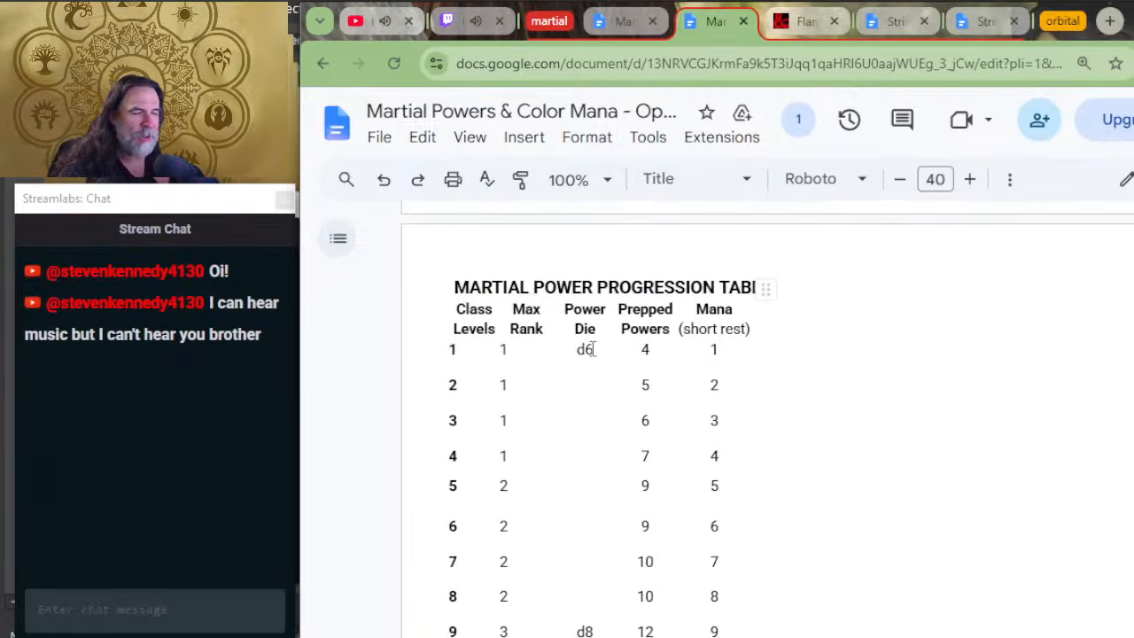
drag(447, 493, 499, 479)
click(510, 486)
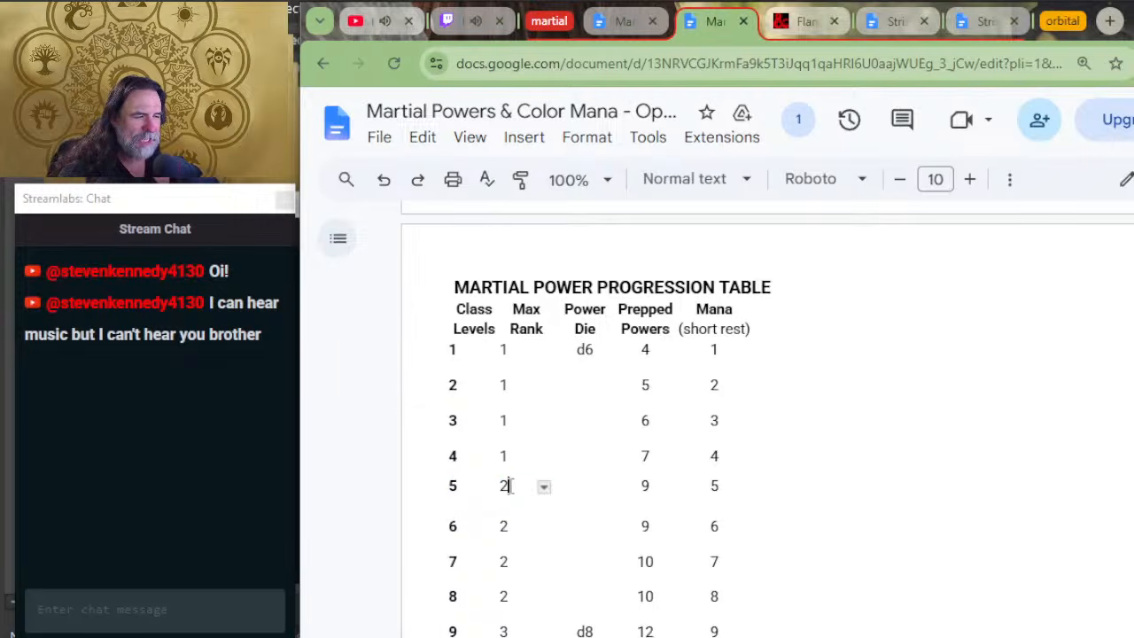
click(597, 352)
click(582, 477)
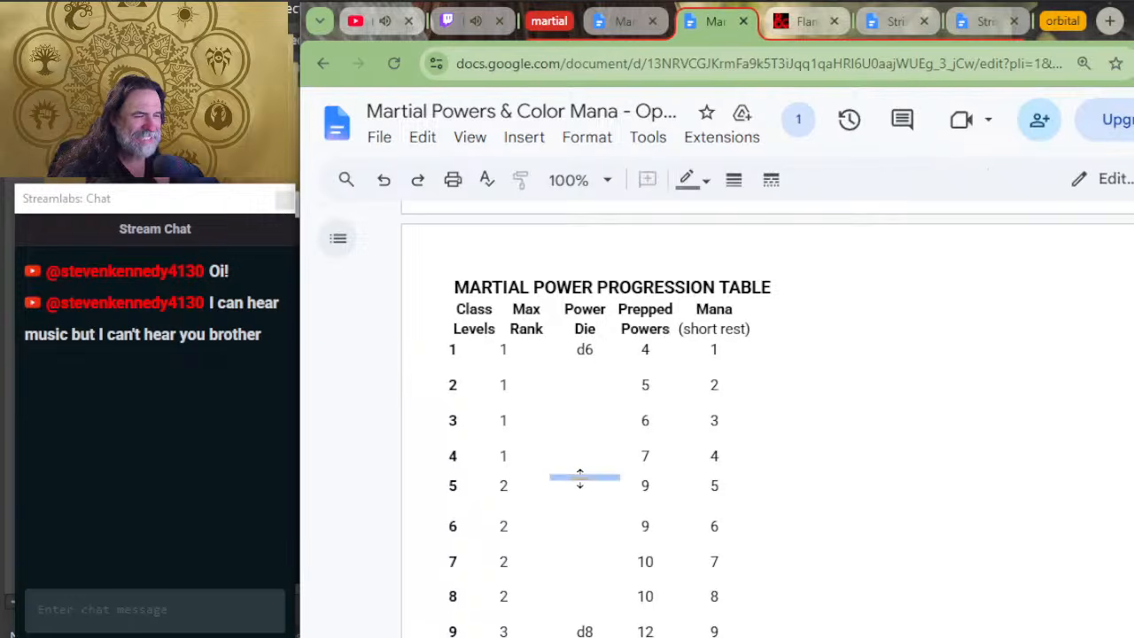
click(581, 486)
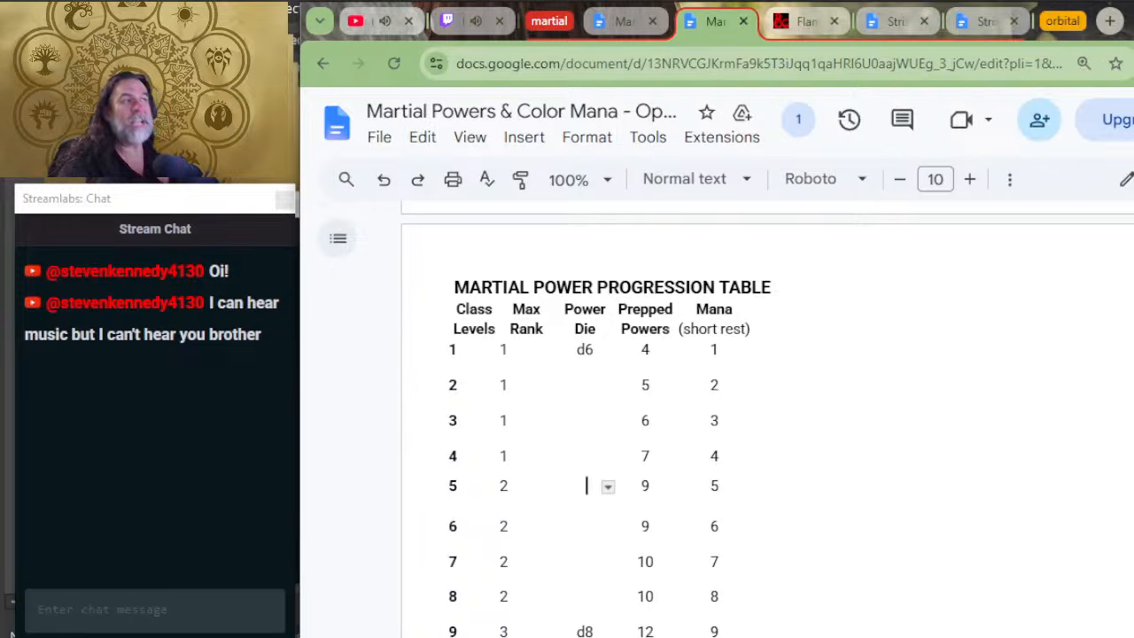
Step: Find the Flaming Strike power in the copy of the document showing the power descriptions and change its kicker label to "Kicker 1+:"
click(620, 21)
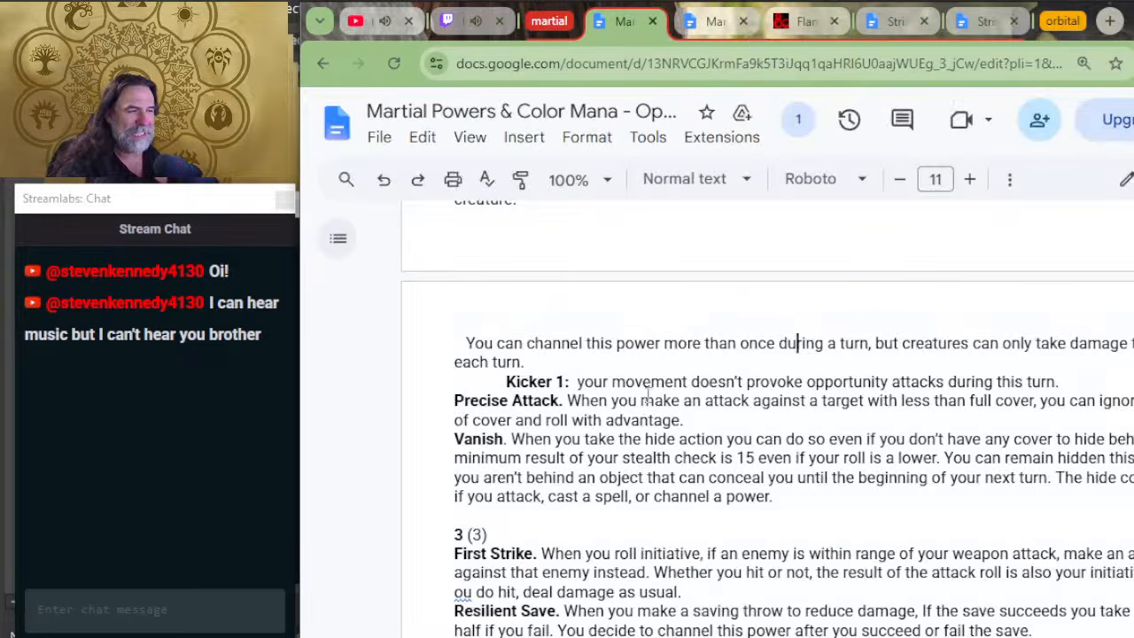
scroll(651, 354, down, 6)
scroll(608, 441, down, 15)
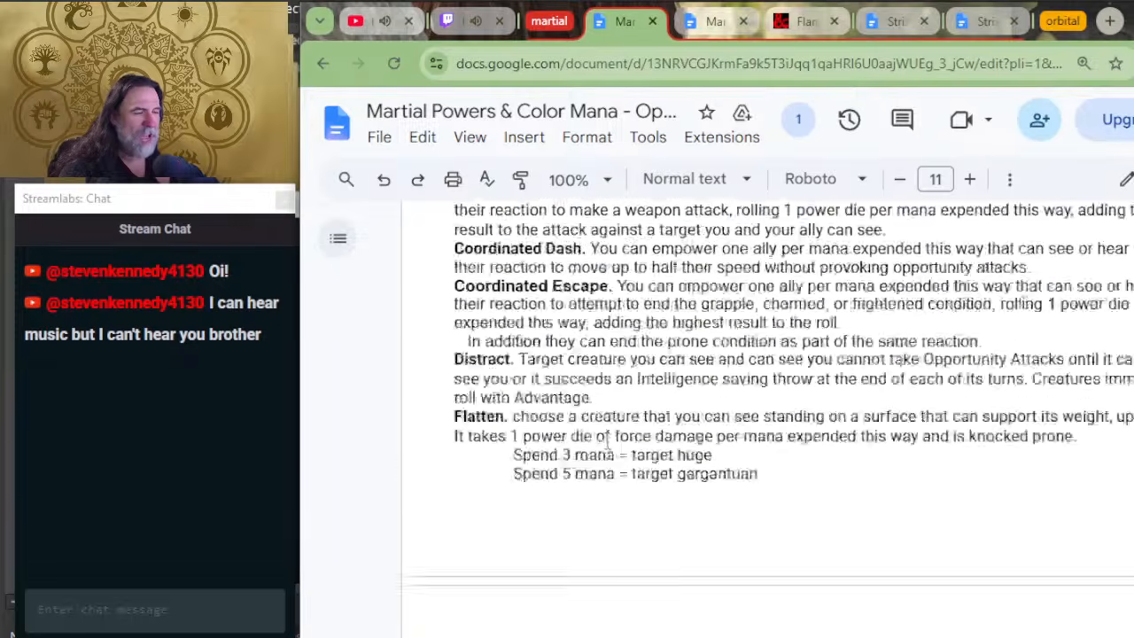
scroll(653, 401, down, 12)
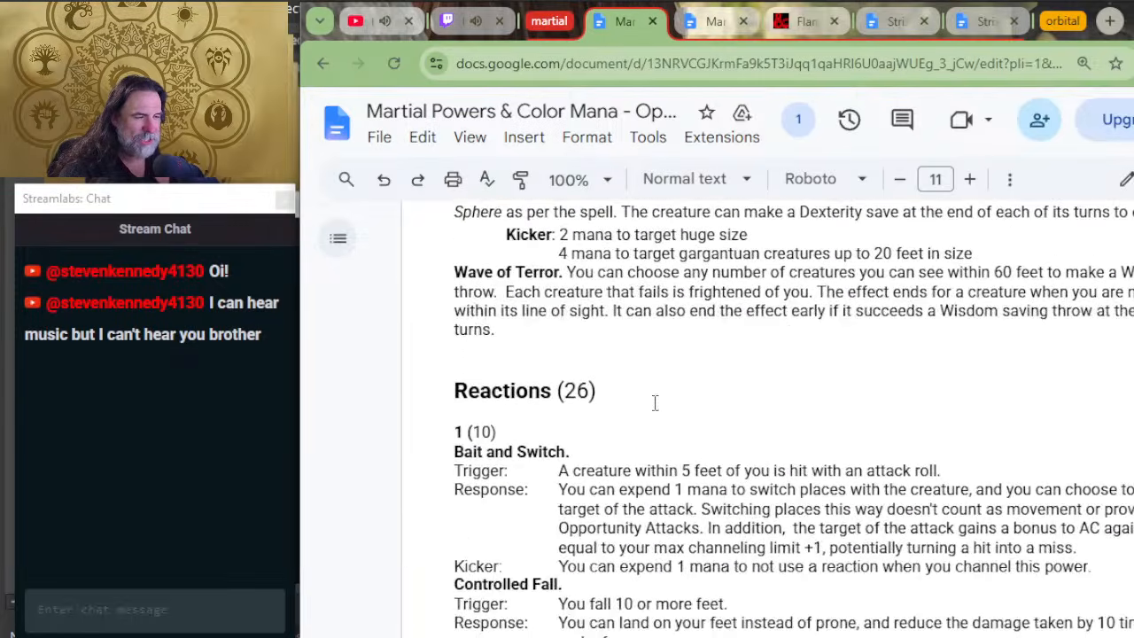
scroll(653, 400, down, 15)
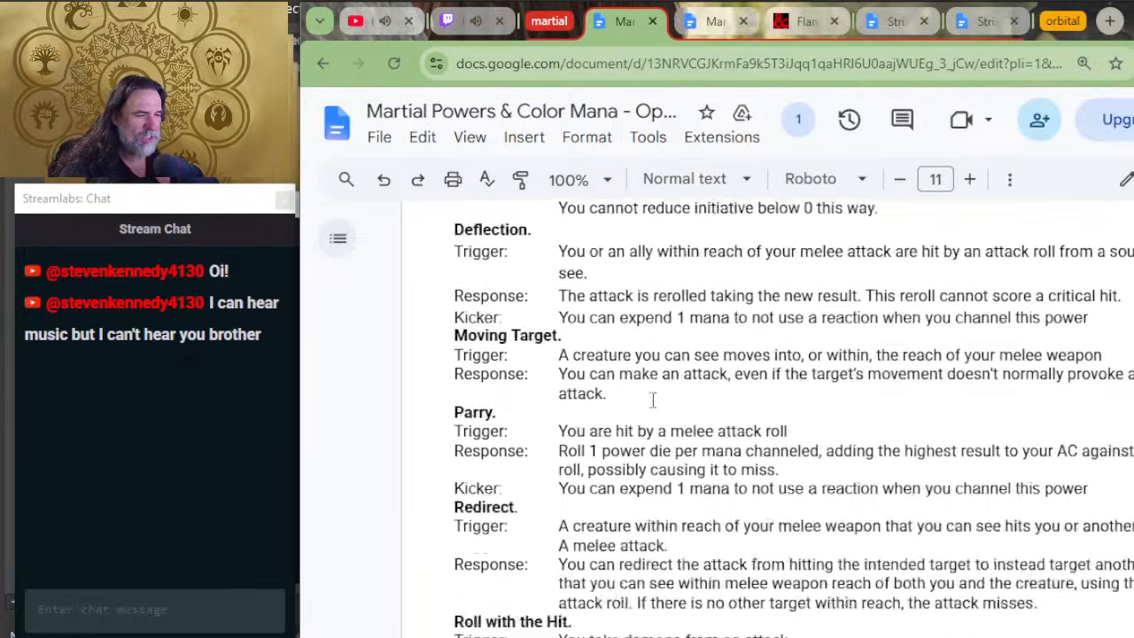
scroll(653, 400, down, 9)
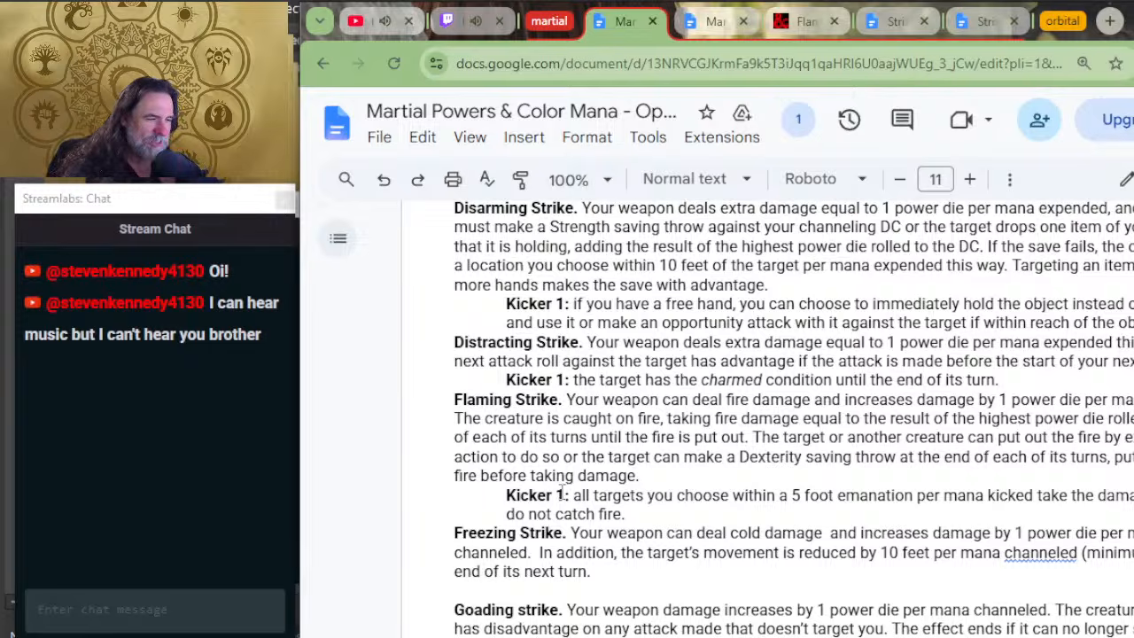
key(Right)
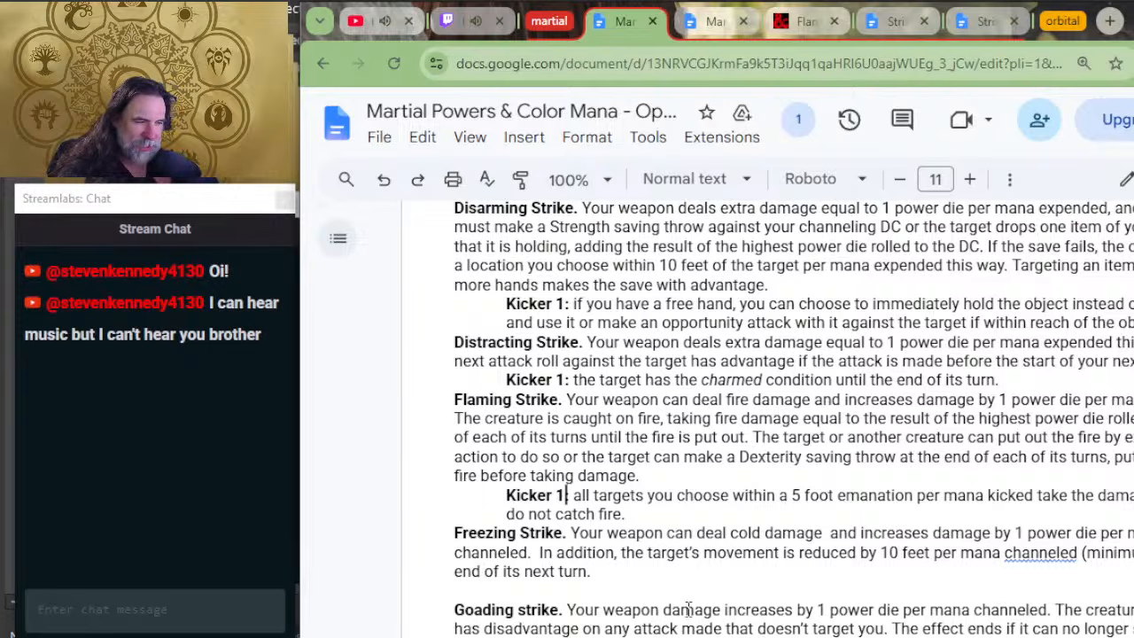
key(Delete)
text(+)
Step: Rejoin the split end of the Flaming Strike kicker as "but do not catch fire." and indent that line to match the kicker text
key(Down)
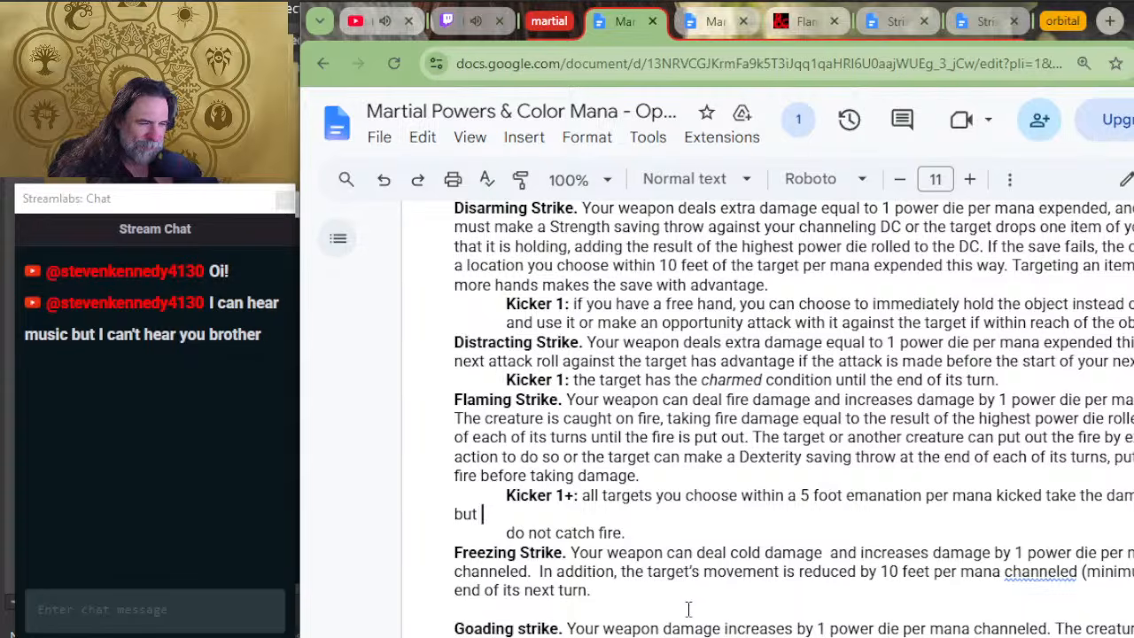
key(Delete)
key(Left)
key(Left)
key(Left)
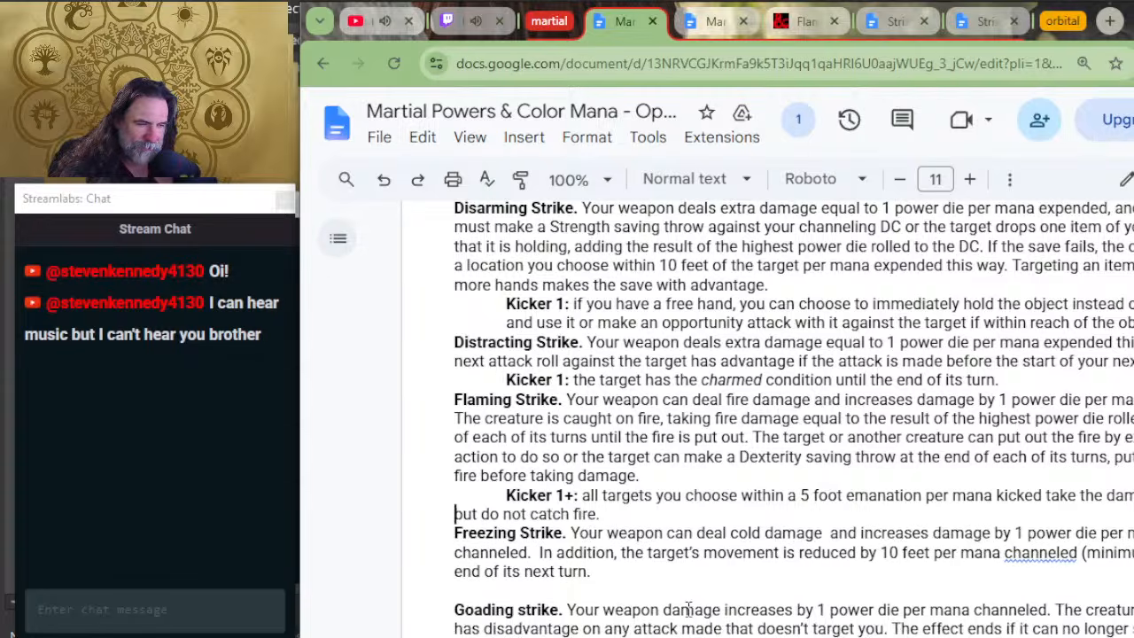
key(Tab)
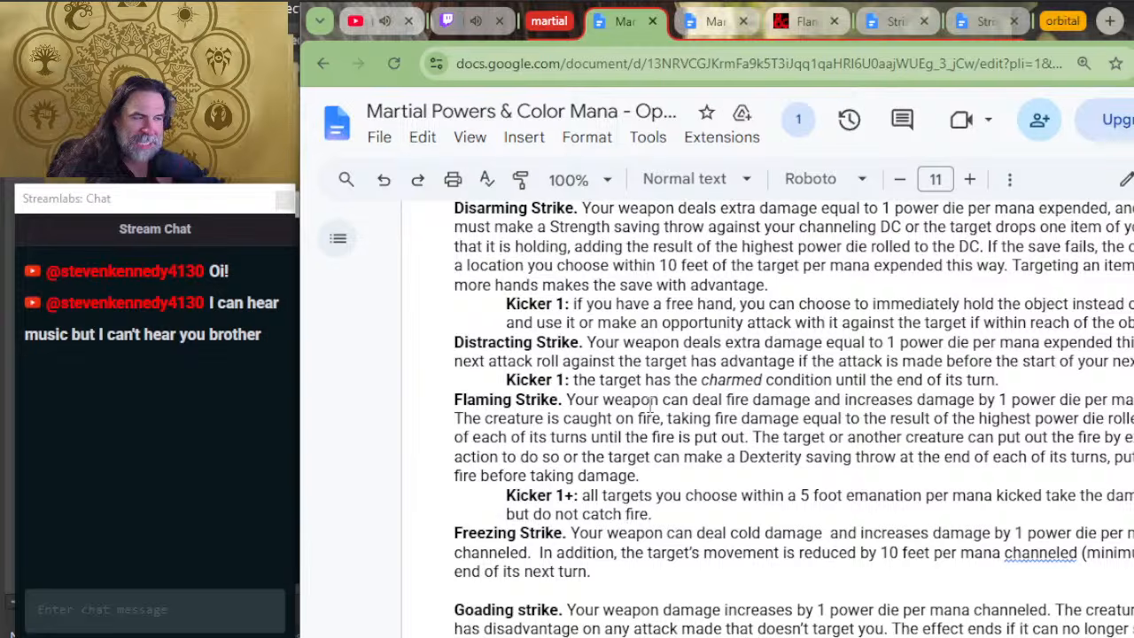
Step: Return to the Power Gear rules window and review the rarity, duration and power type point costs, especially those for temporary mana and Level 1 powers
key(alt+Tab)
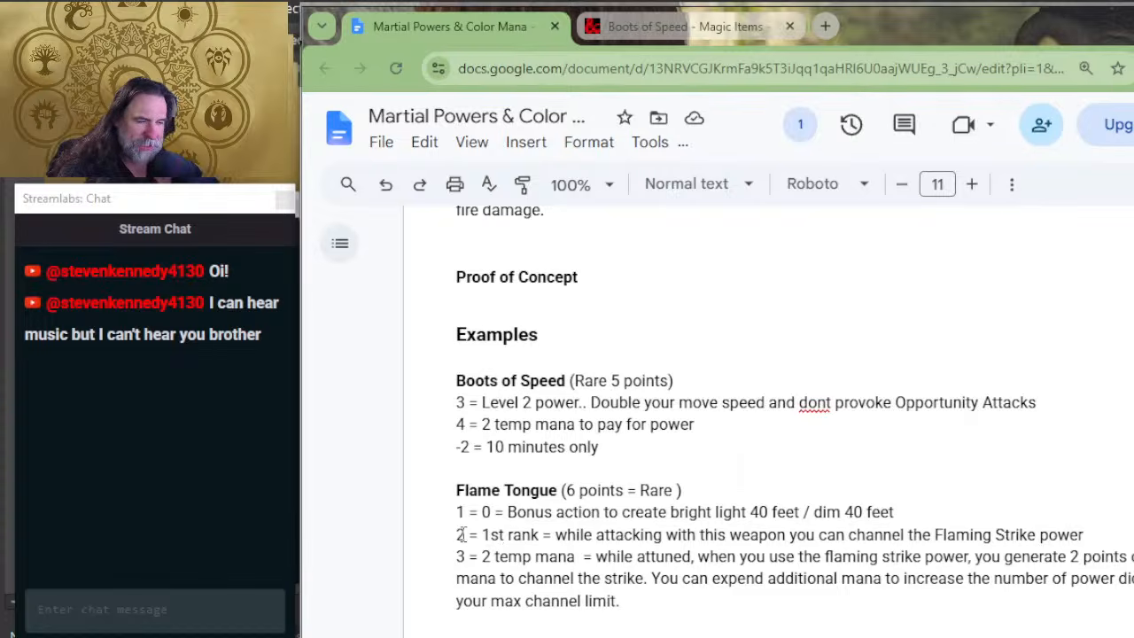
scroll(574, 476, up, 10)
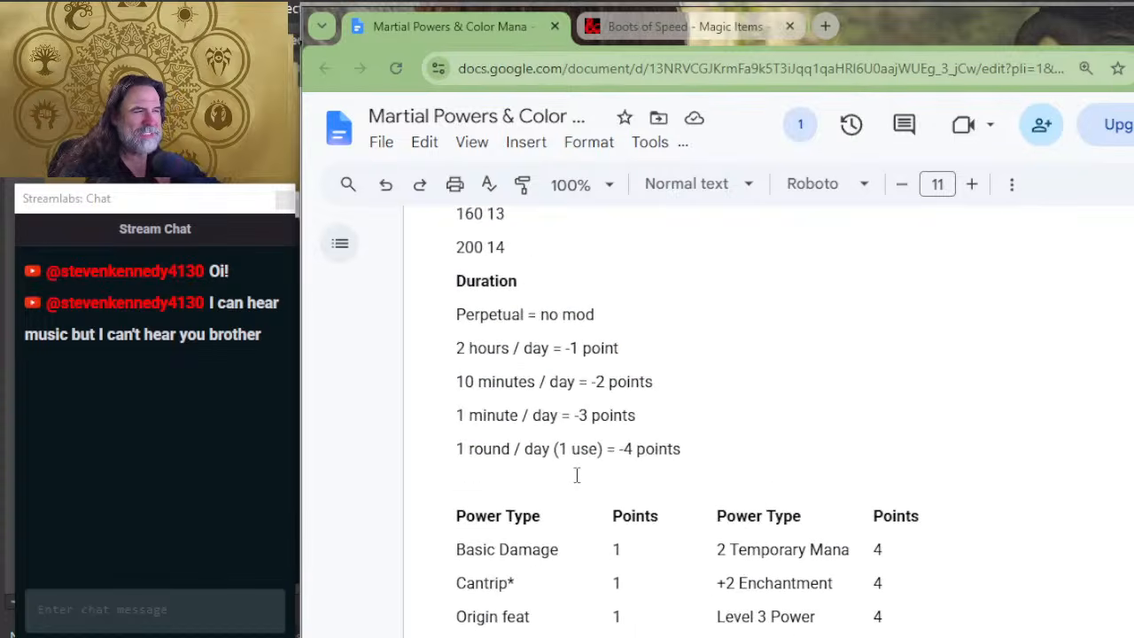
scroll(573, 450, down, 4)
scroll(608, 350, up, 2)
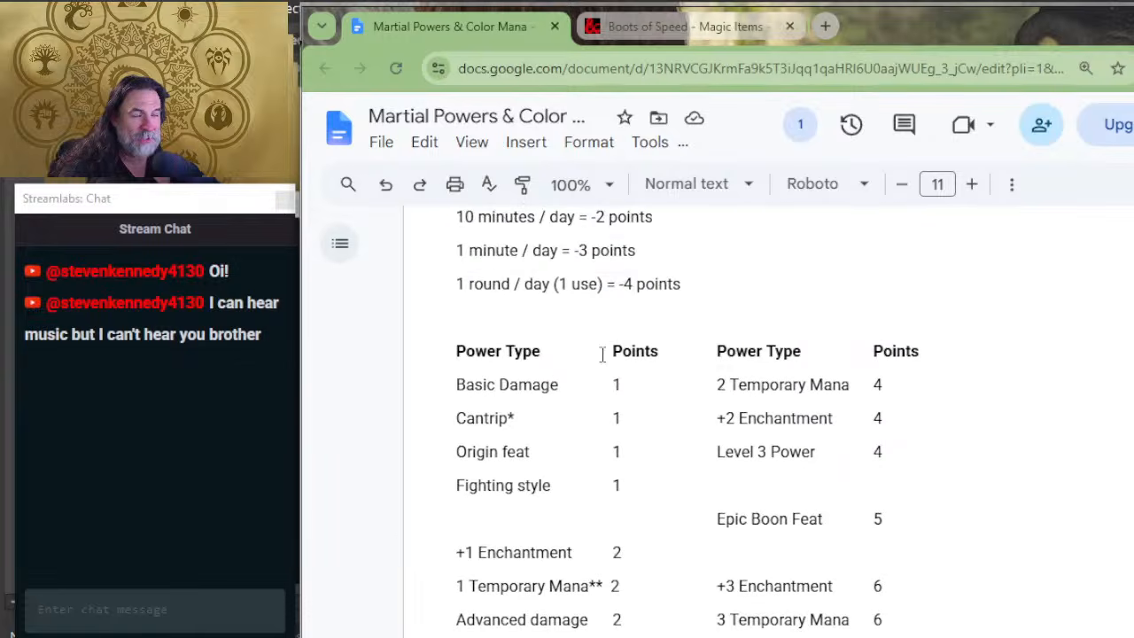
scroll(628, 426, up, 4)
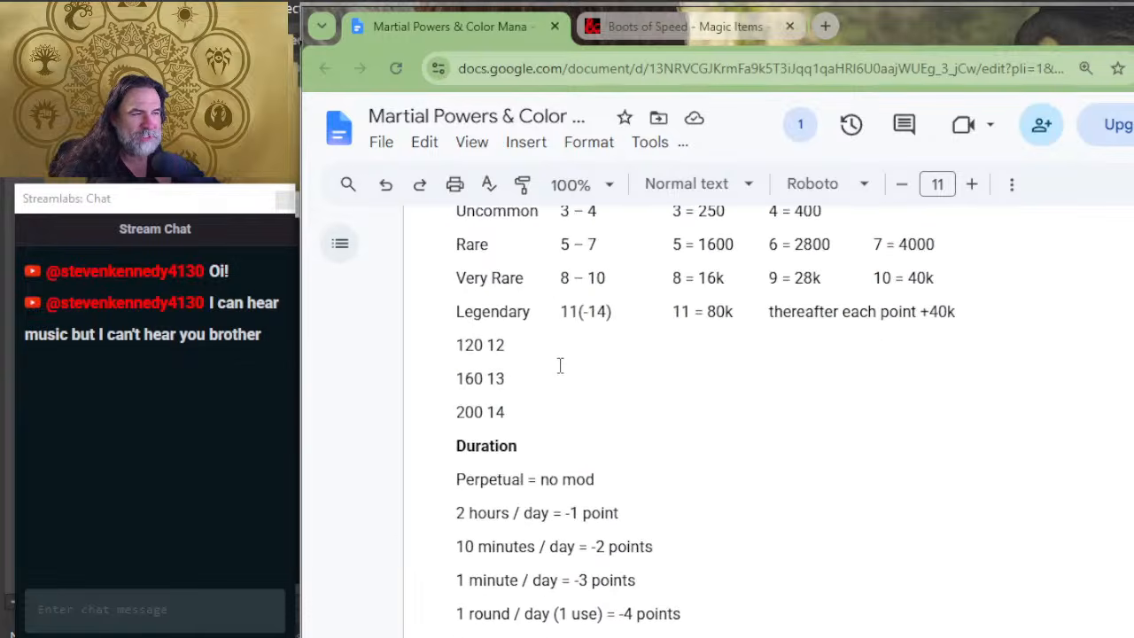
scroll(594, 487, up, 3)
scroll(597, 483, down, 6)
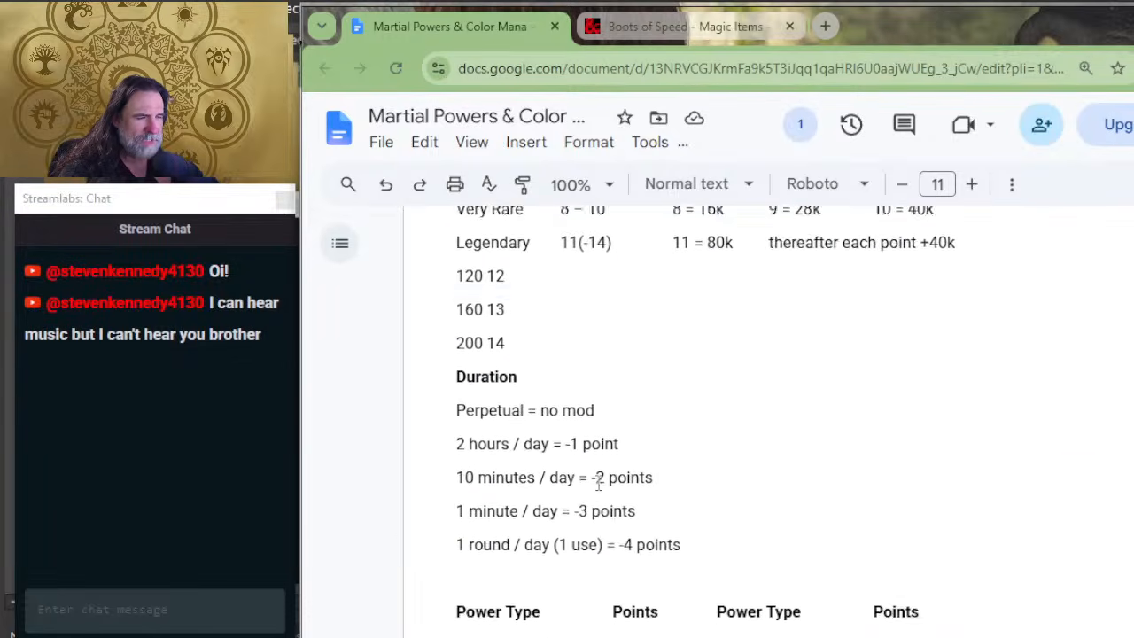
scroll(597, 479, down, 2)
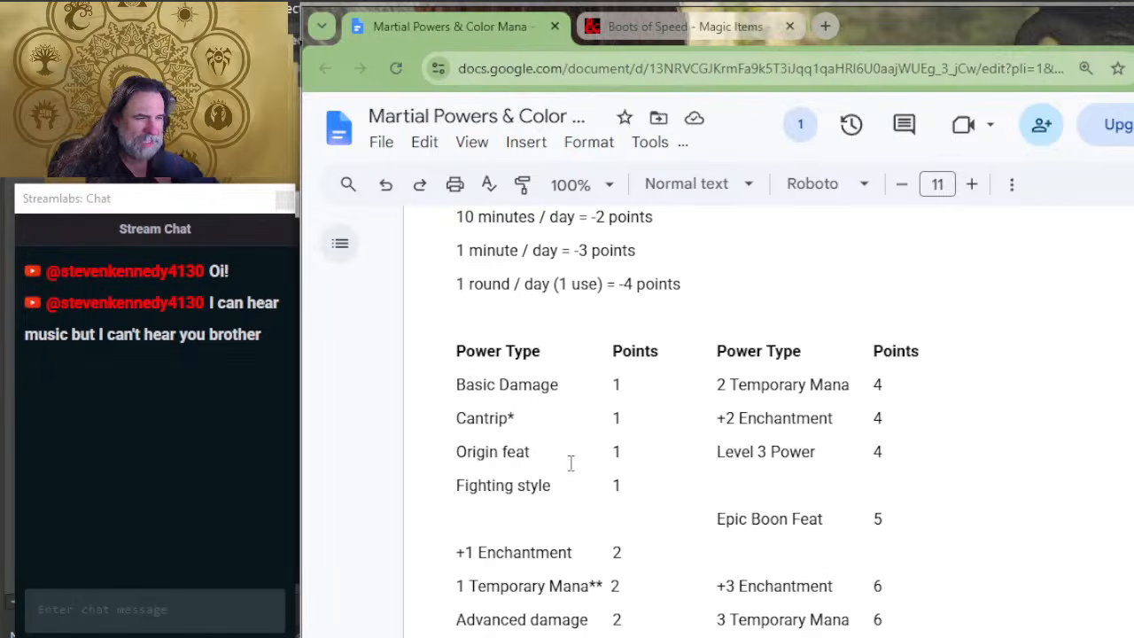
scroll(581, 453, down, 1)
scroll(659, 388, down, 1)
scroll(658, 388, up, 2)
scroll(628, 422, down, 3)
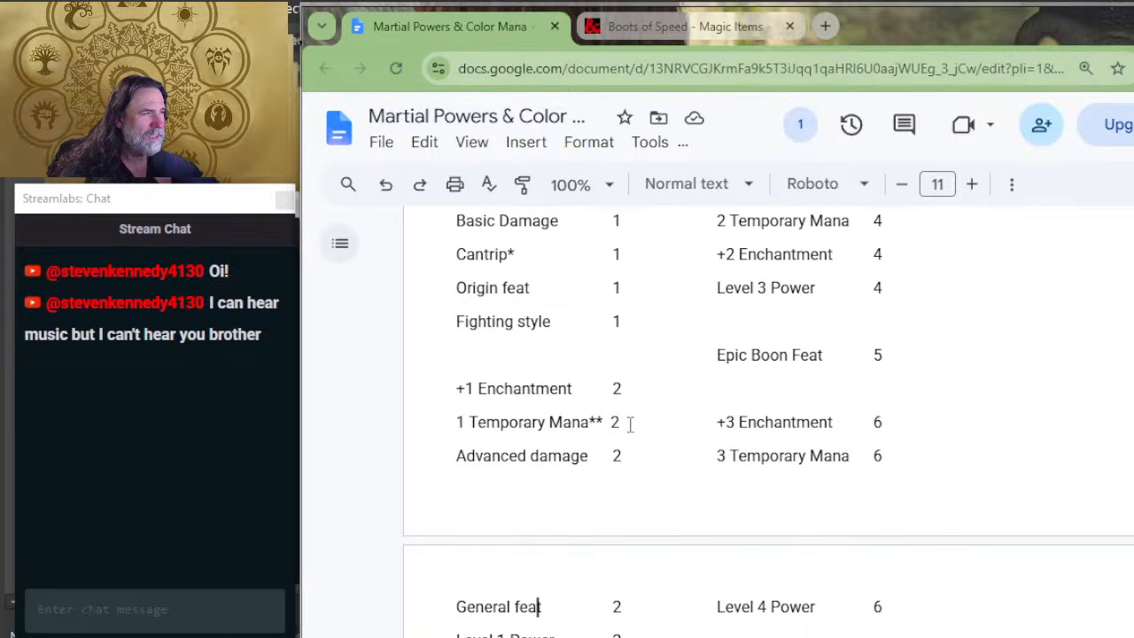
scroll(610, 459, down, 2)
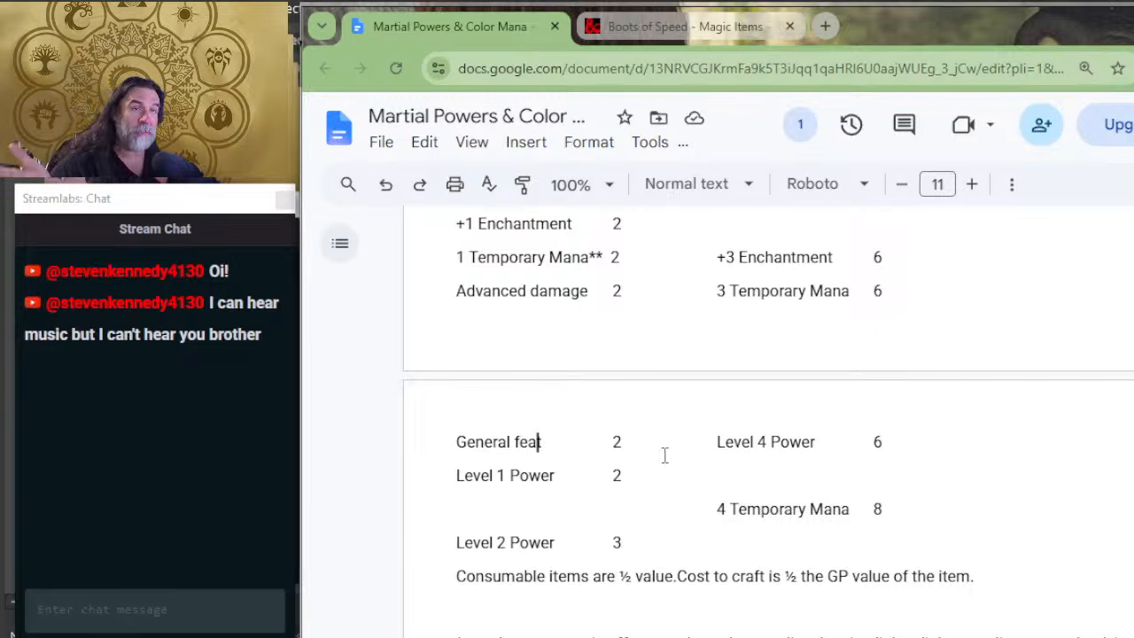
scroll(674, 448, up, 2)
scroll(684, 435, up, 2)
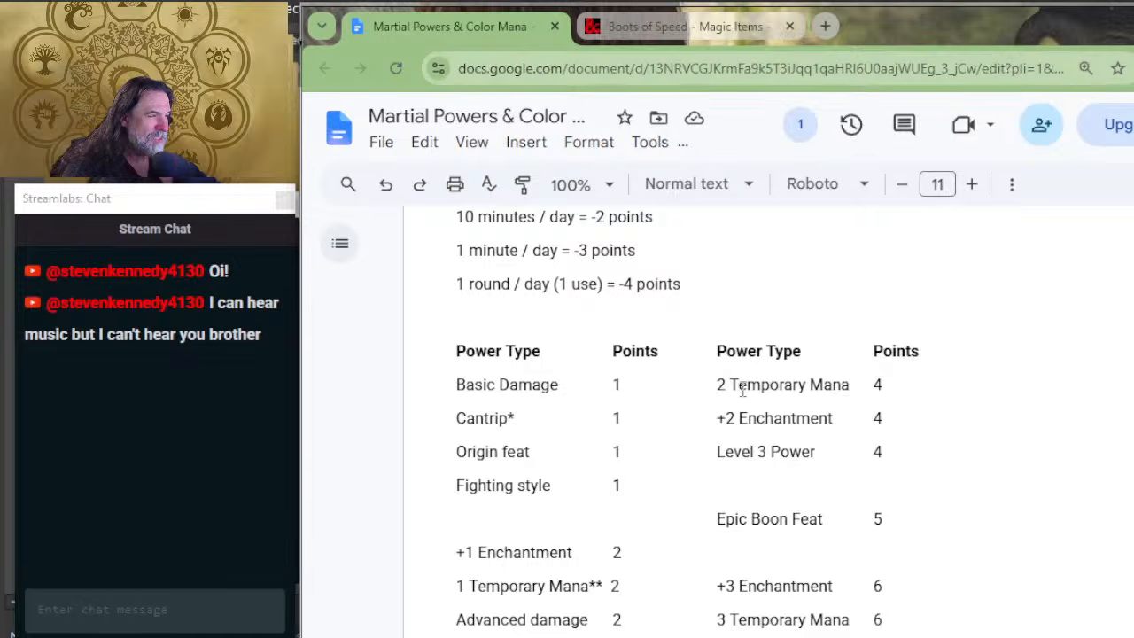
scroll(798, 400, down, 5)
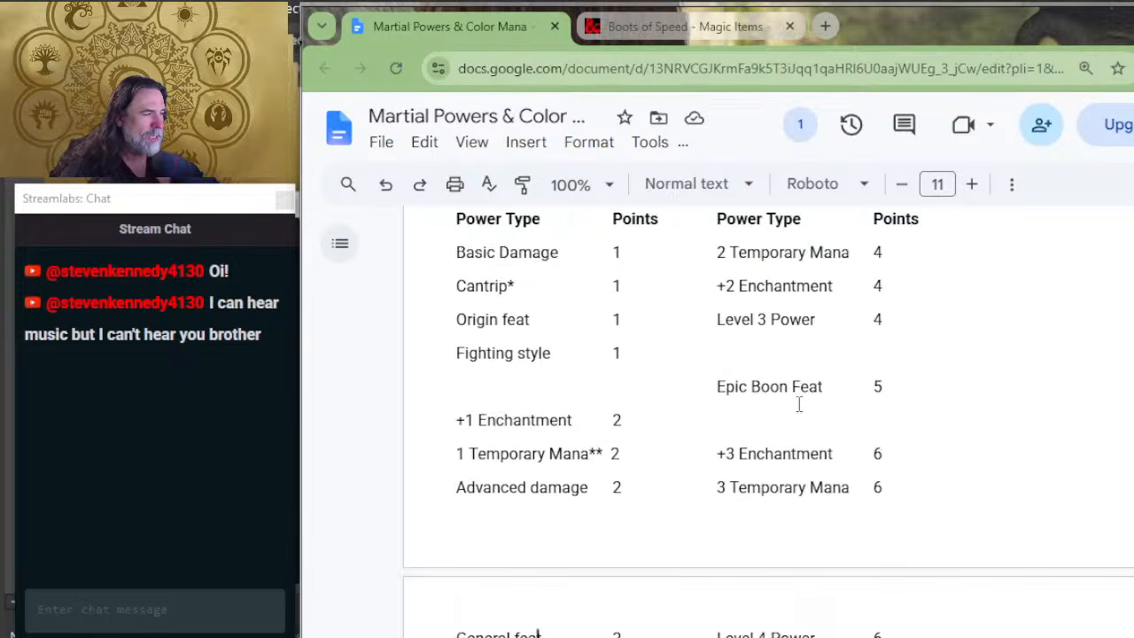
Step: Set the point cost of the "2 temp mana" line in the Flame Tongue example to 4
scroll(709, 454, down, 9)
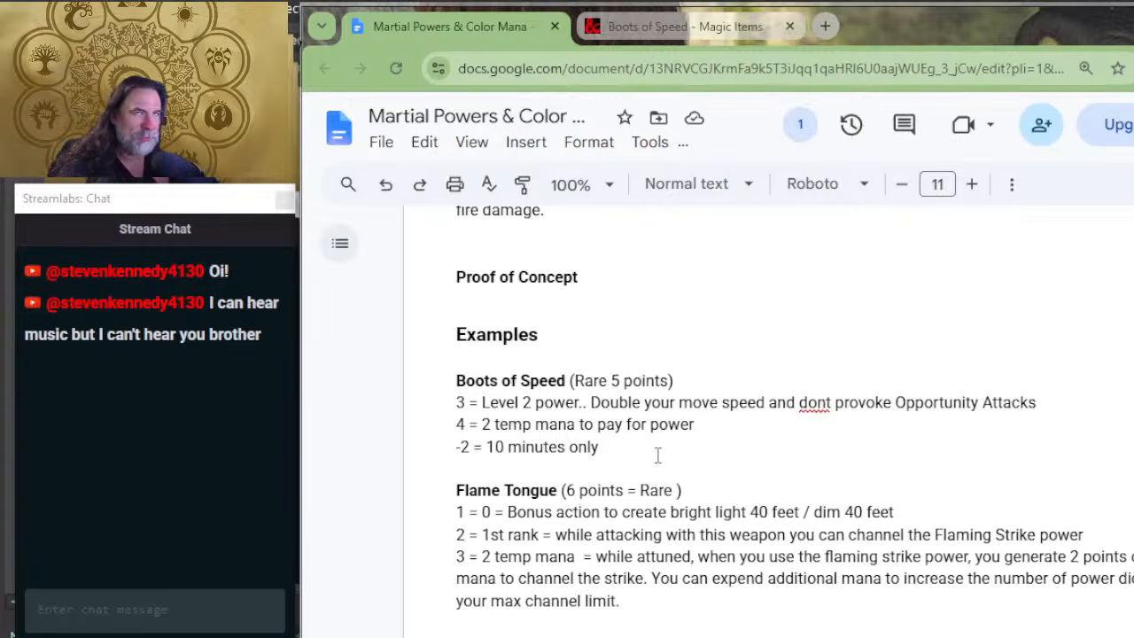
scroll(657, 455, down, 2)
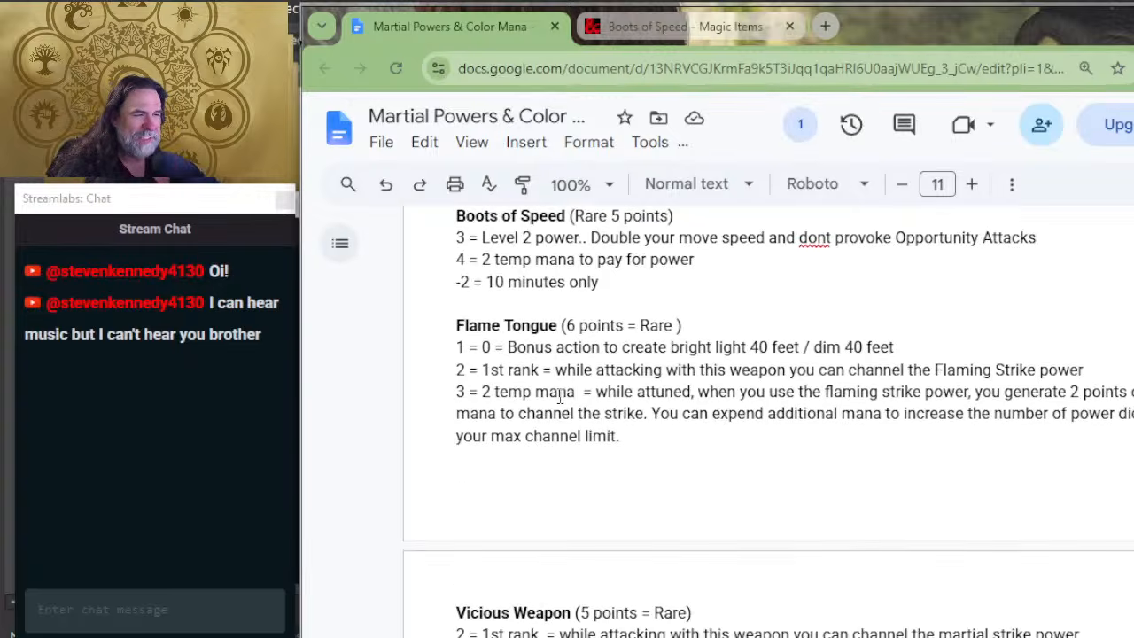
drag(454, 392, 466, 392)
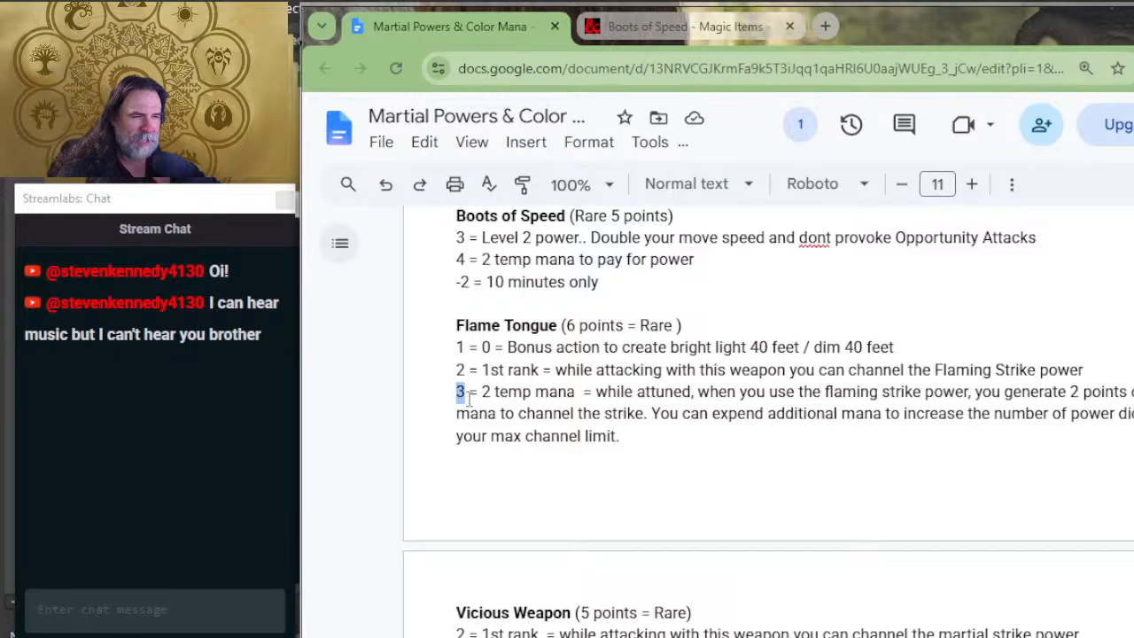
text(4)
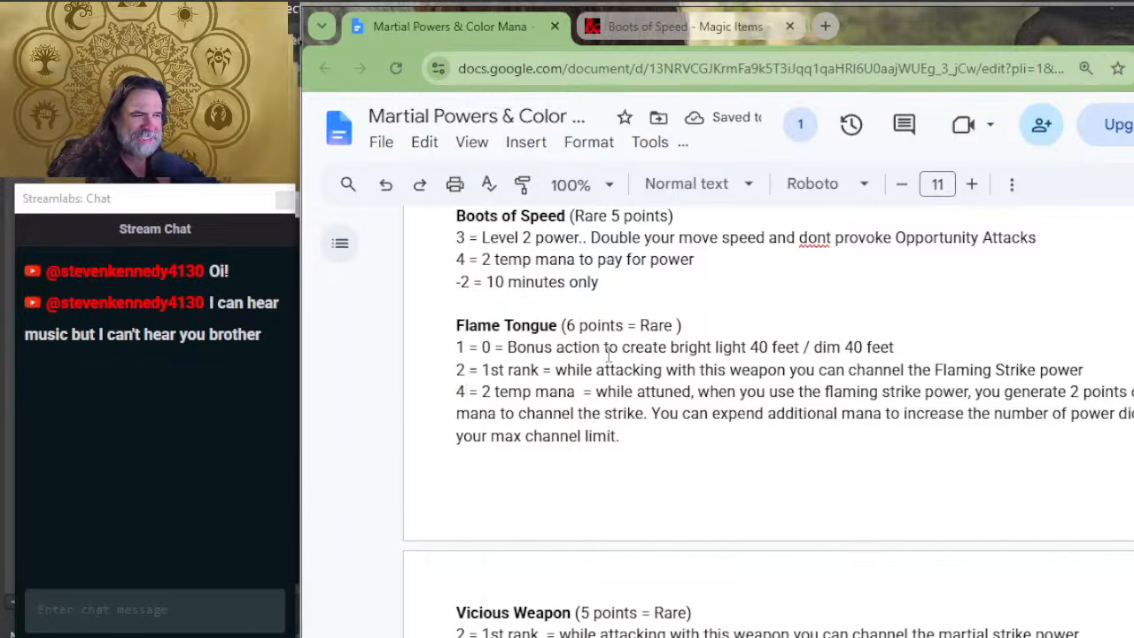
Step: Check the Rare point range in the rarity table, highlighting it, and review the duration modifiers and power type costs below
scroll(608, 355, up, 6)
scroll(697, 415, up, 10)
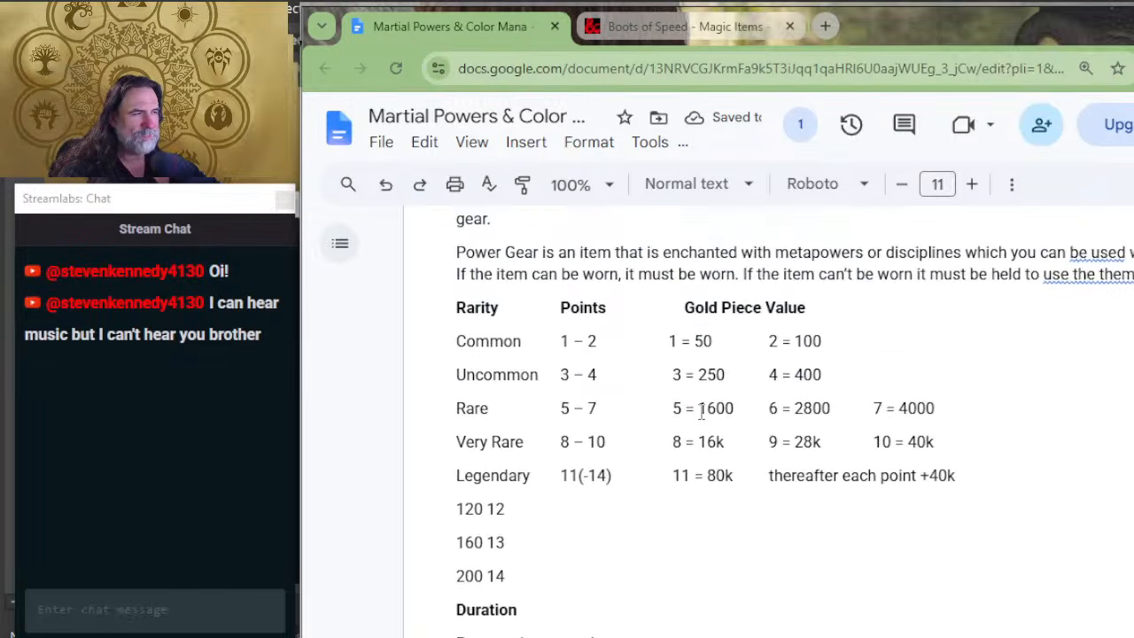
drag(598, 408, 562, 407)
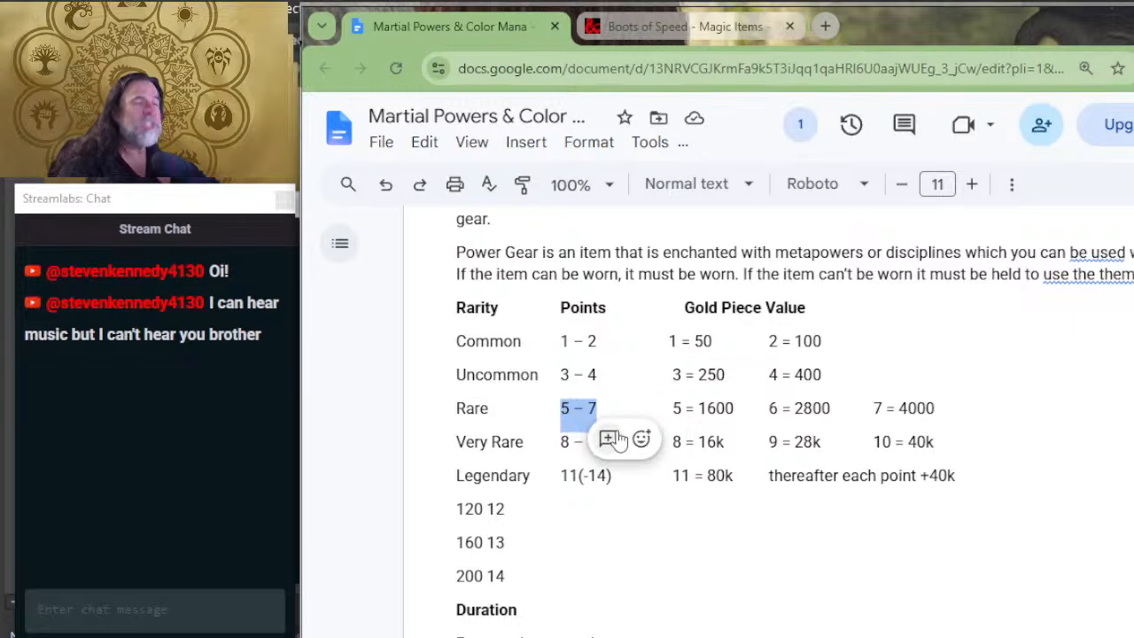
click(1032, 426)
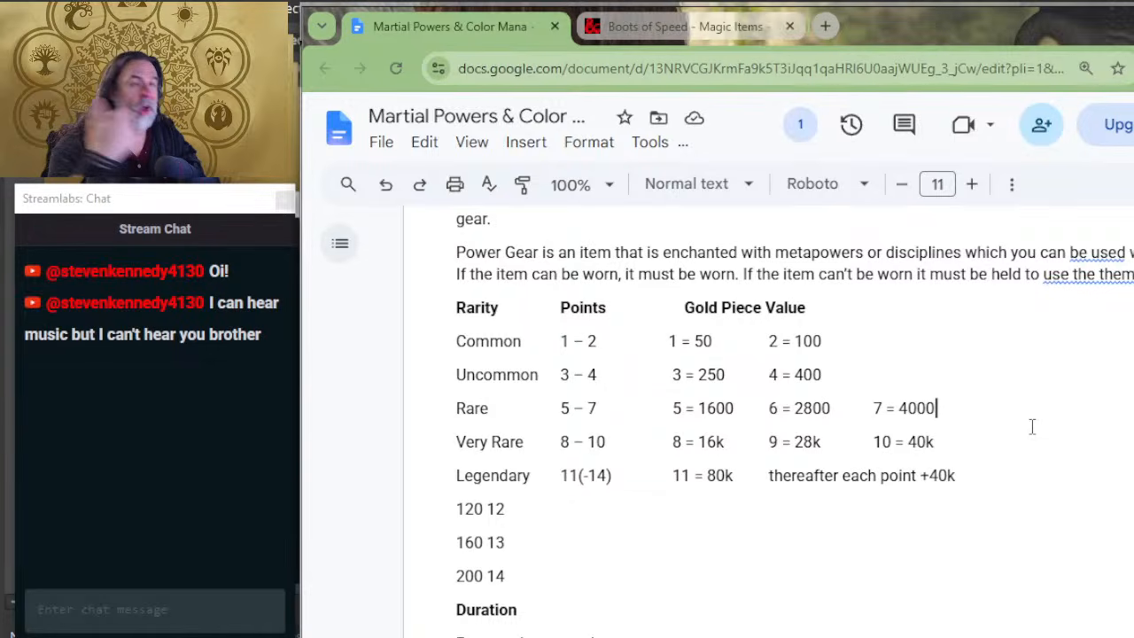
scroll(621, 478, down, 2)
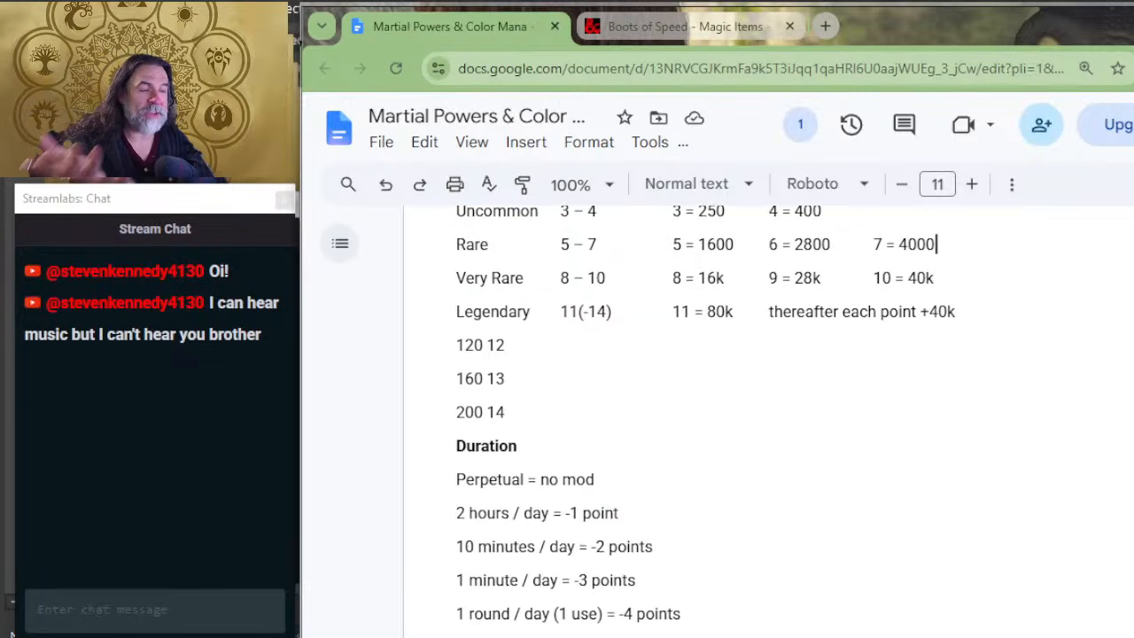
scroll(622, 479, down, 2)
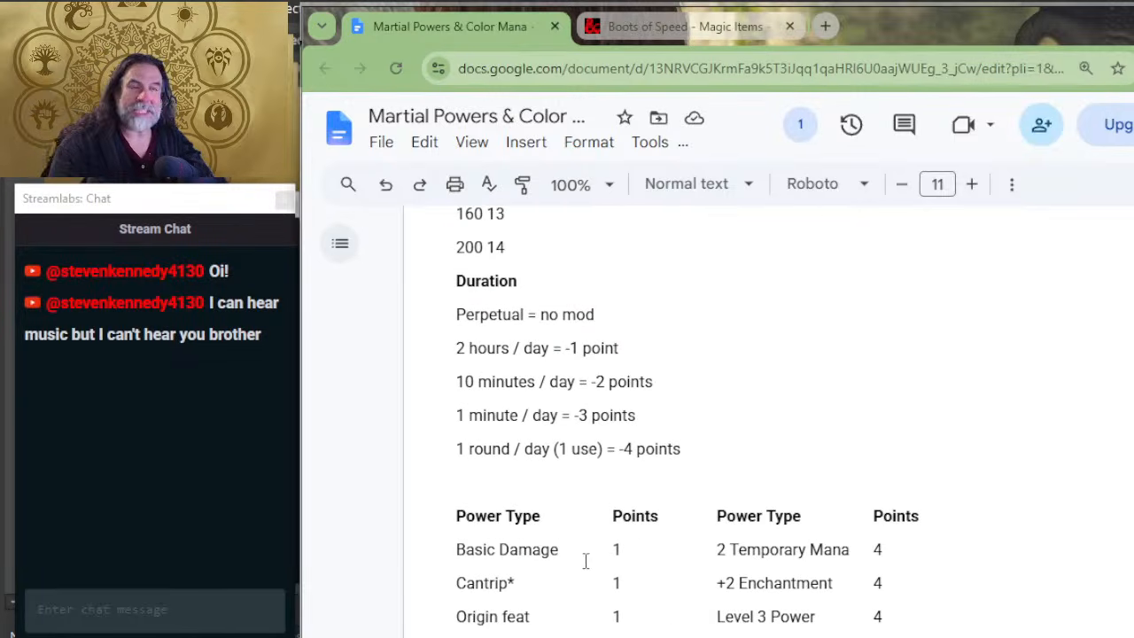
scroll(713, 482, down, 2)
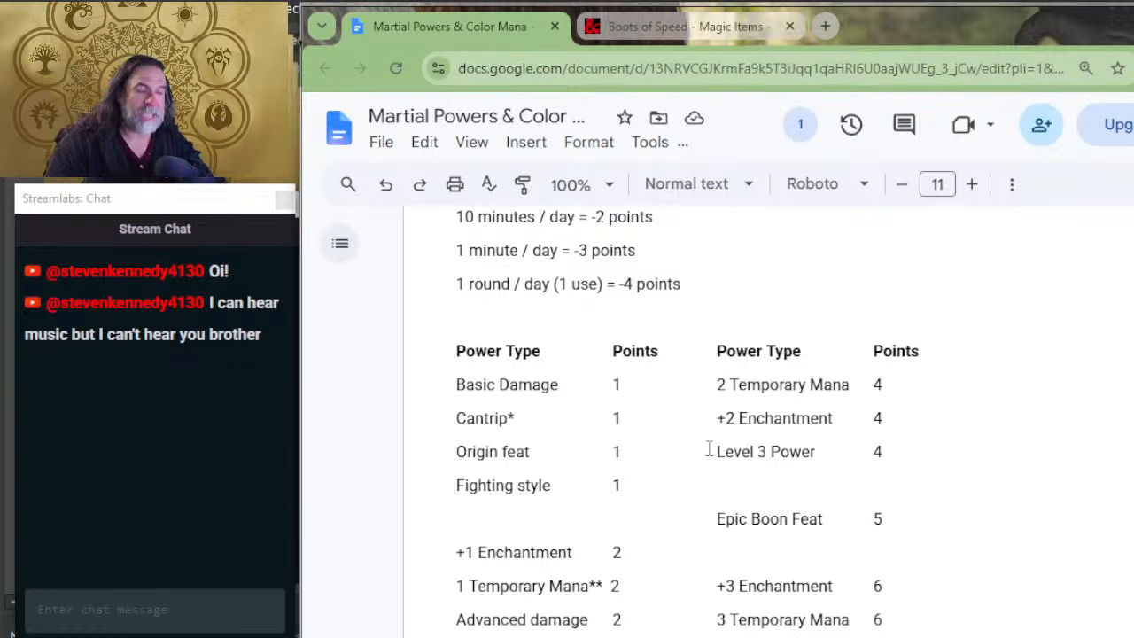
Step: Check the rarity and power type costs, and set the Flame Tongue example's point total to 7
scroll(709, 450, up, 2)
scroll(691, 428, down, 2)
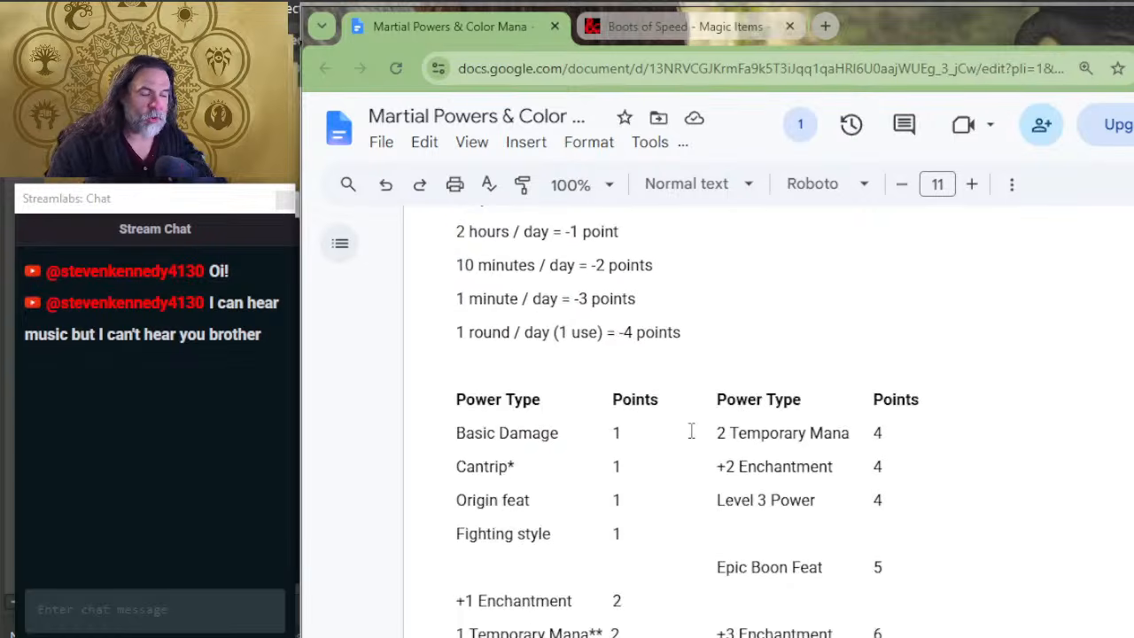
scroll(697, 435, up, 4)
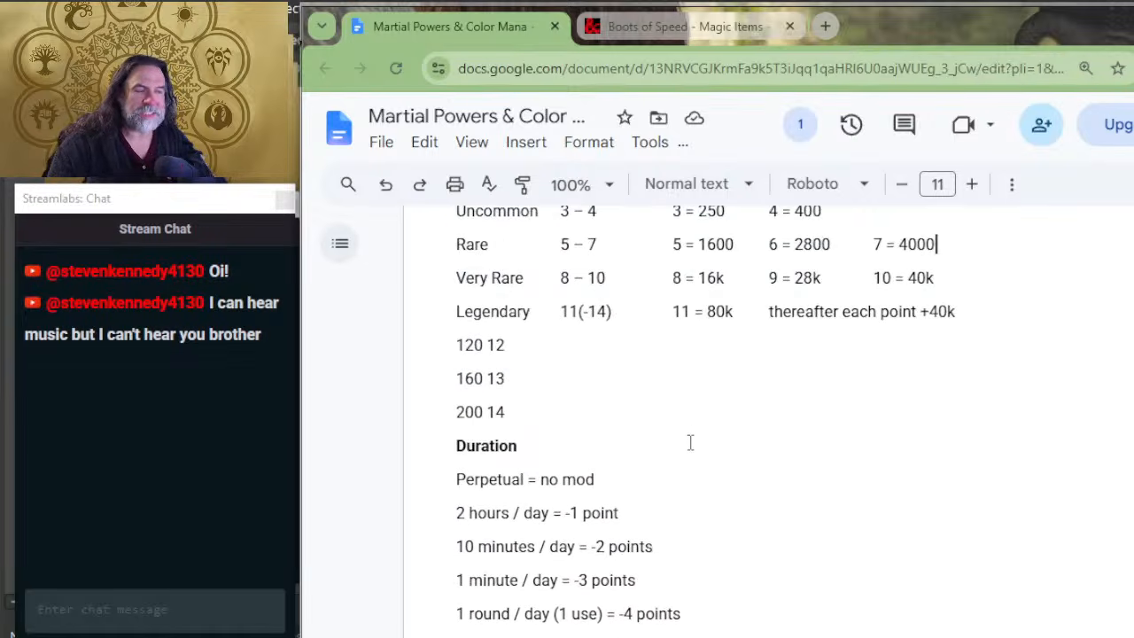
scroll(686, 443, up, 2)
scroll(683, 445, down, 10)
scroll(685, 445, down, 15)
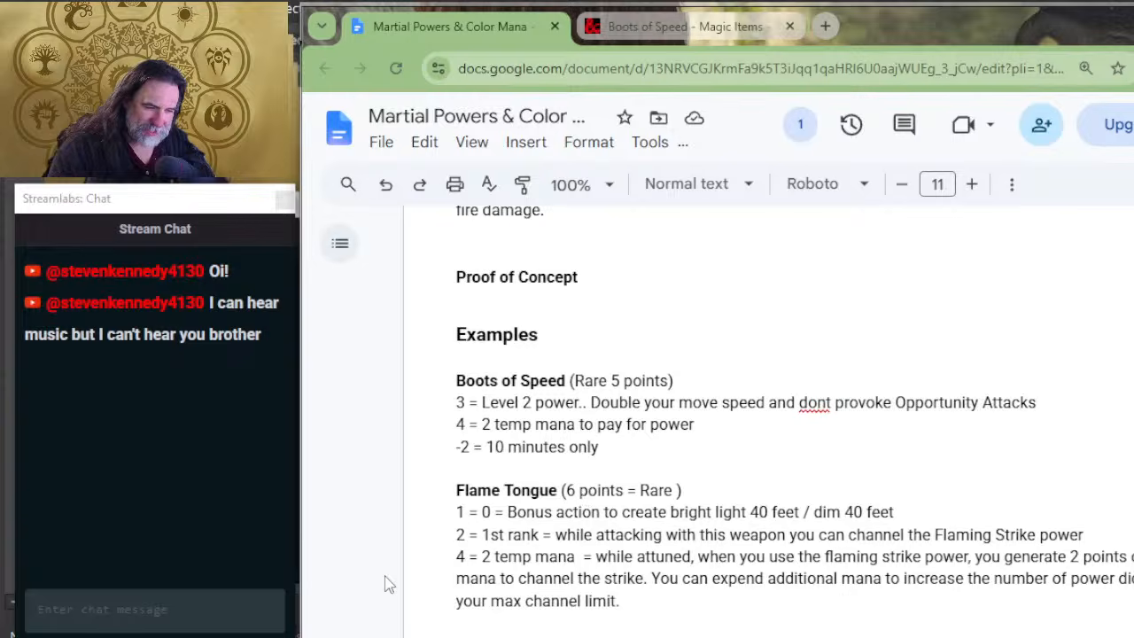
click(572, 492)
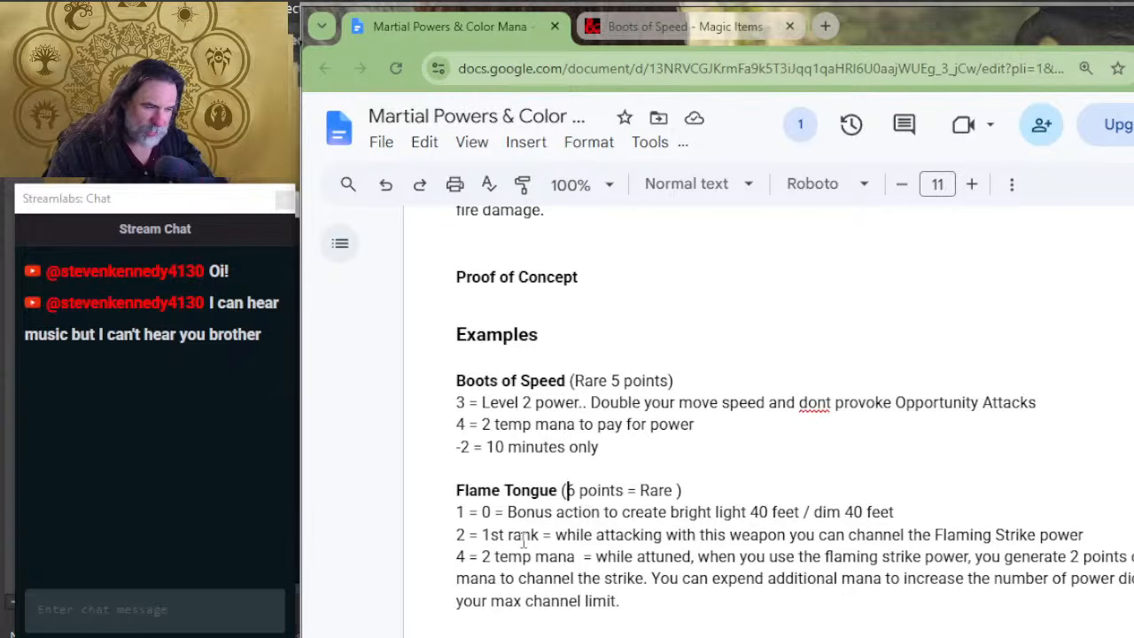
key(BackSpace)
text(7)
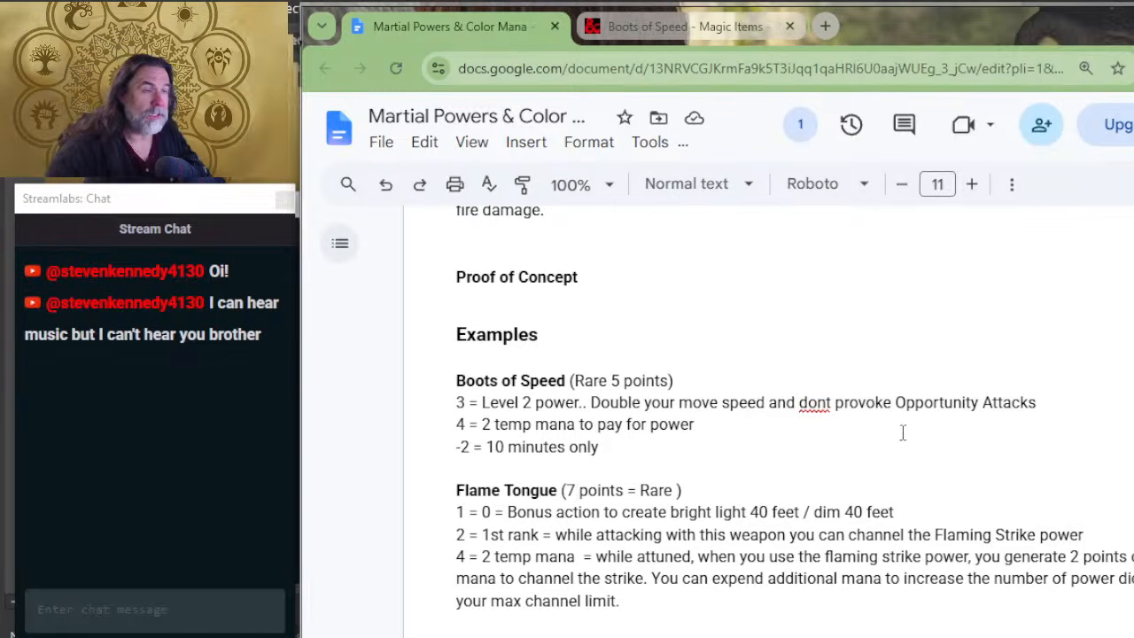
Step: Add a "5 Temporary Mana" entry costing 10 points to the second column of the power type list, on the Level 2 Power row
scroll(724, 375, up, 9)
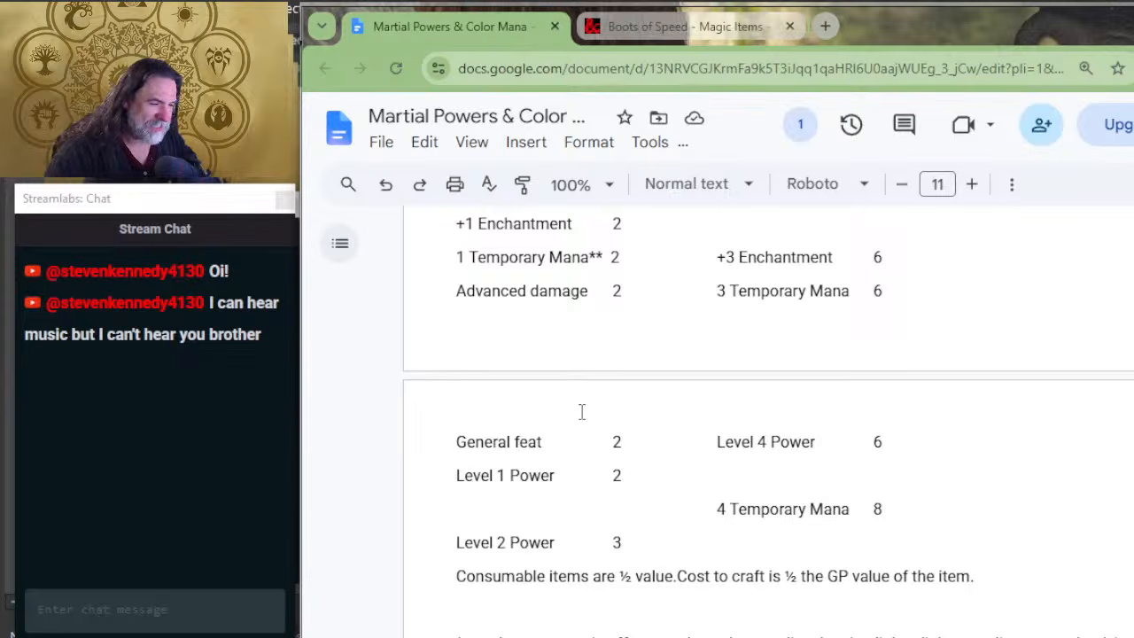
click(749, 509)
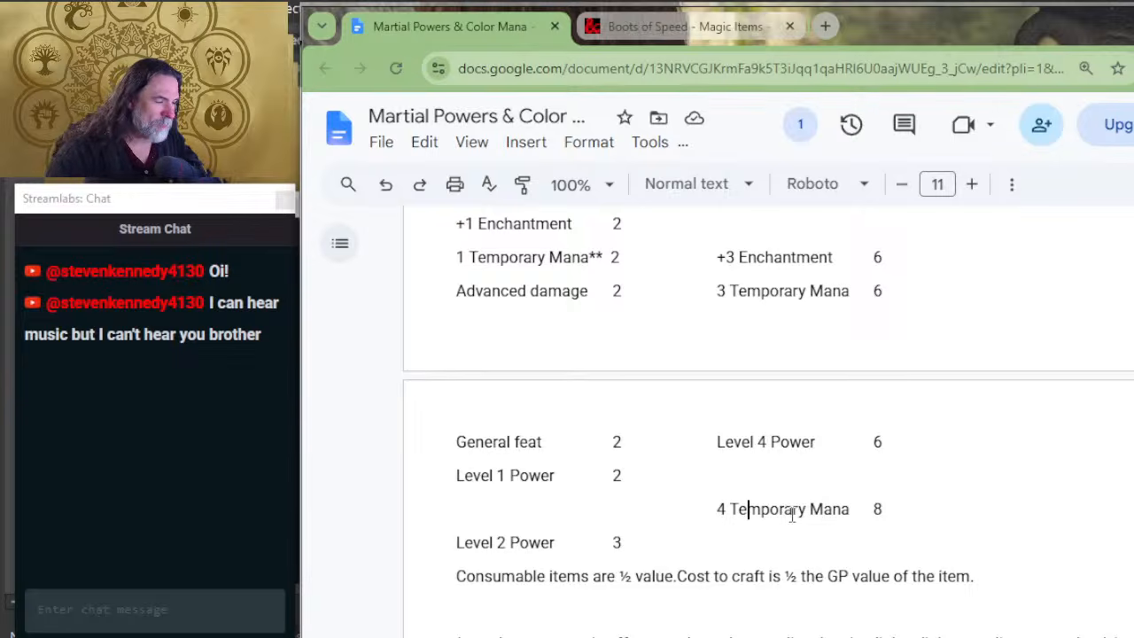
scroll(824, 496, up, 2)
scroll(824, 479, down, 4)
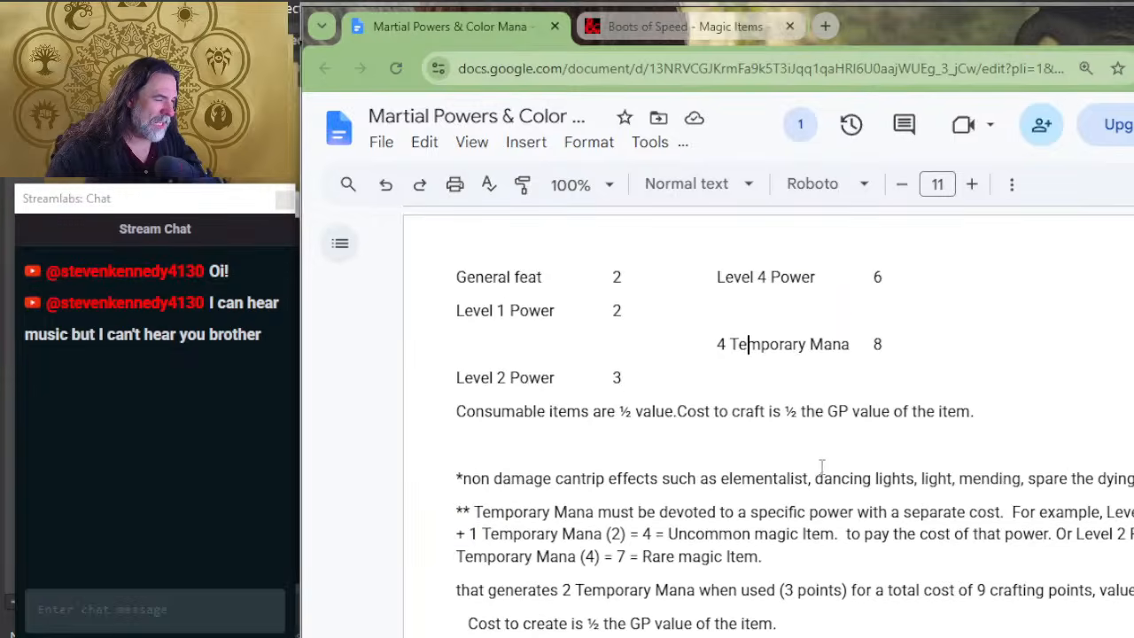
key(Down)
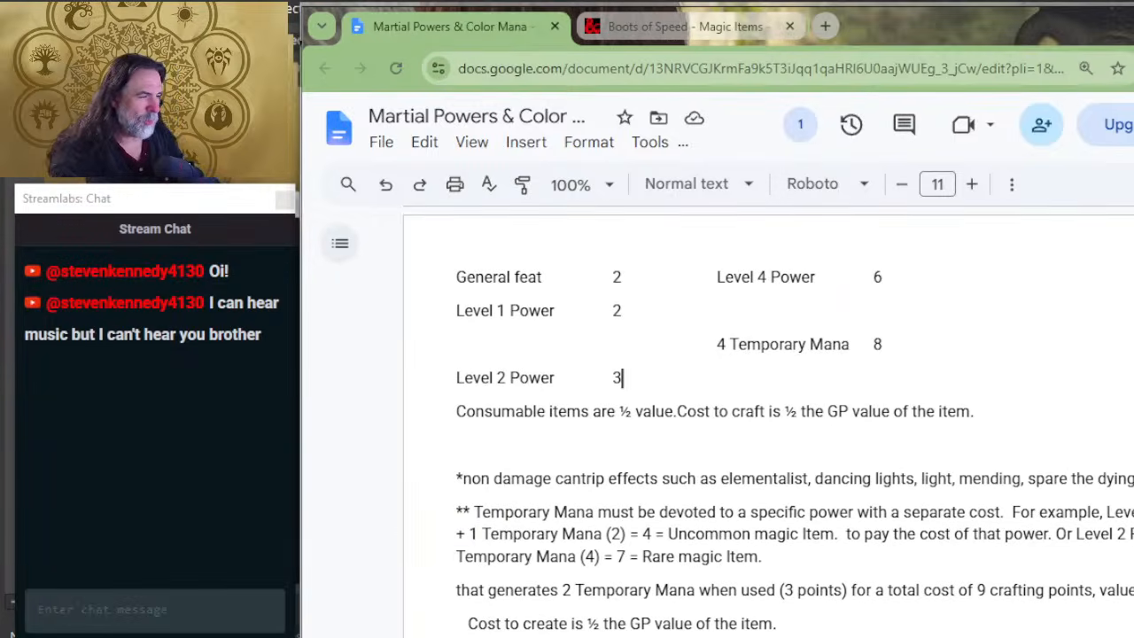
key(Tab)
key(Tab)
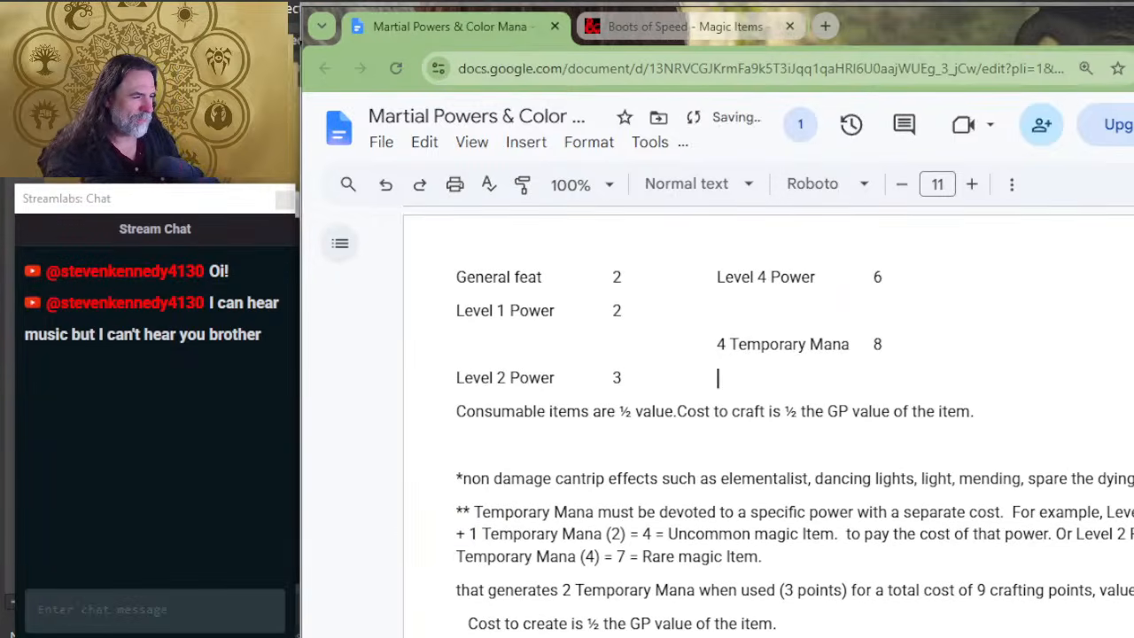
text(5 Tempora)
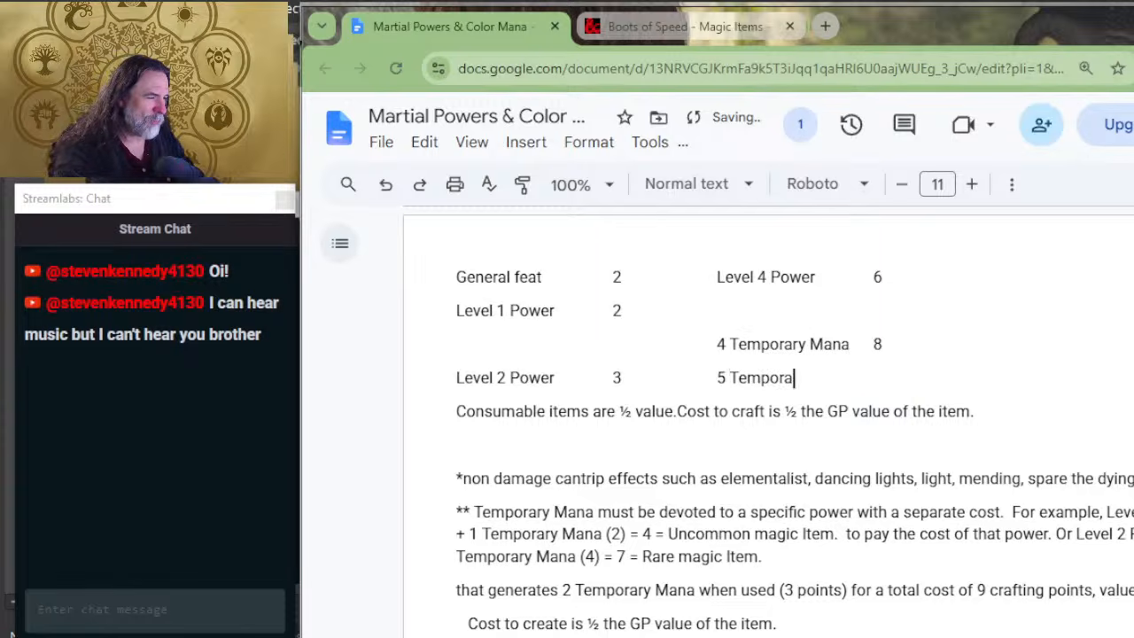
text(ry Mana)
key(Tab)
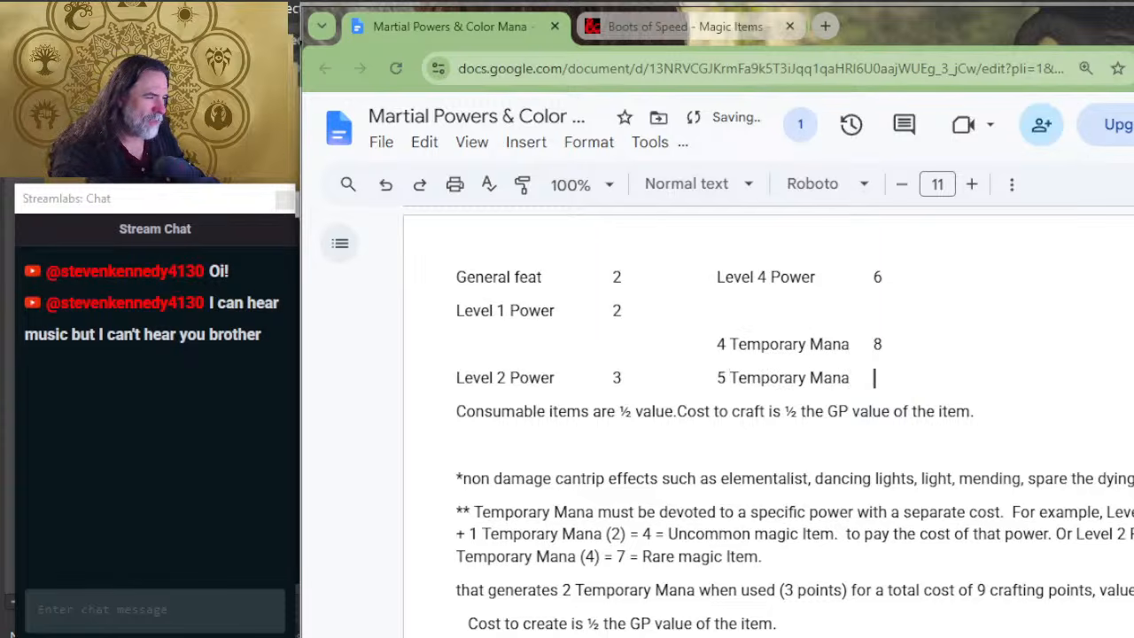
text(10)
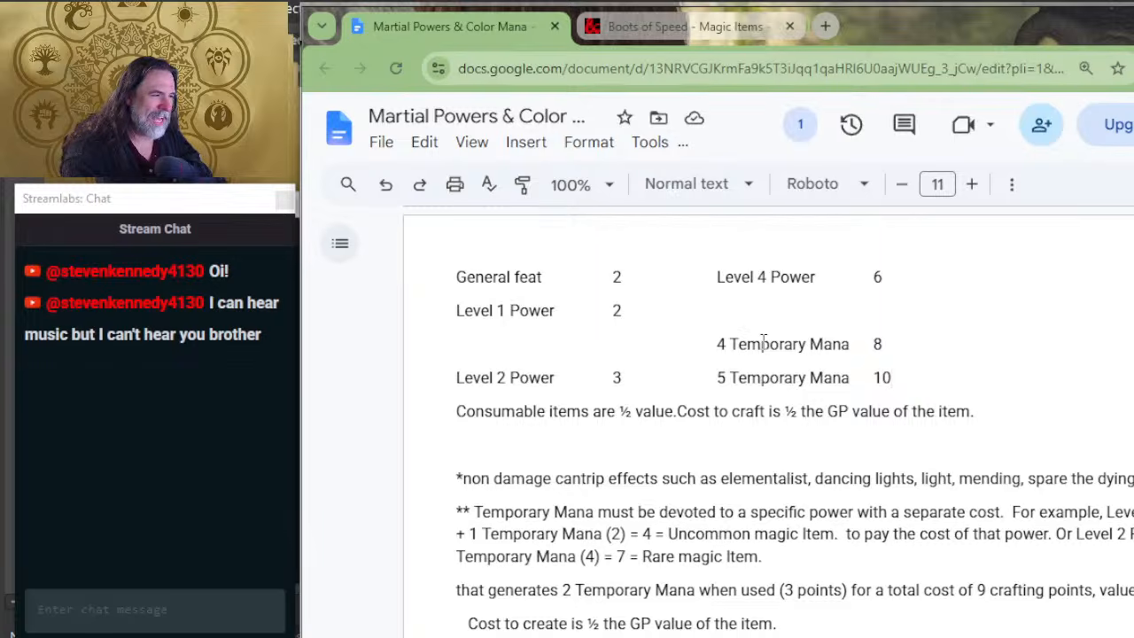
Step: Try to move the 4 Temporary Mana and 5 Temporary Mana entries up one row each in the power type list
drag(883, 343, 718, 345)
key(BackSpace)
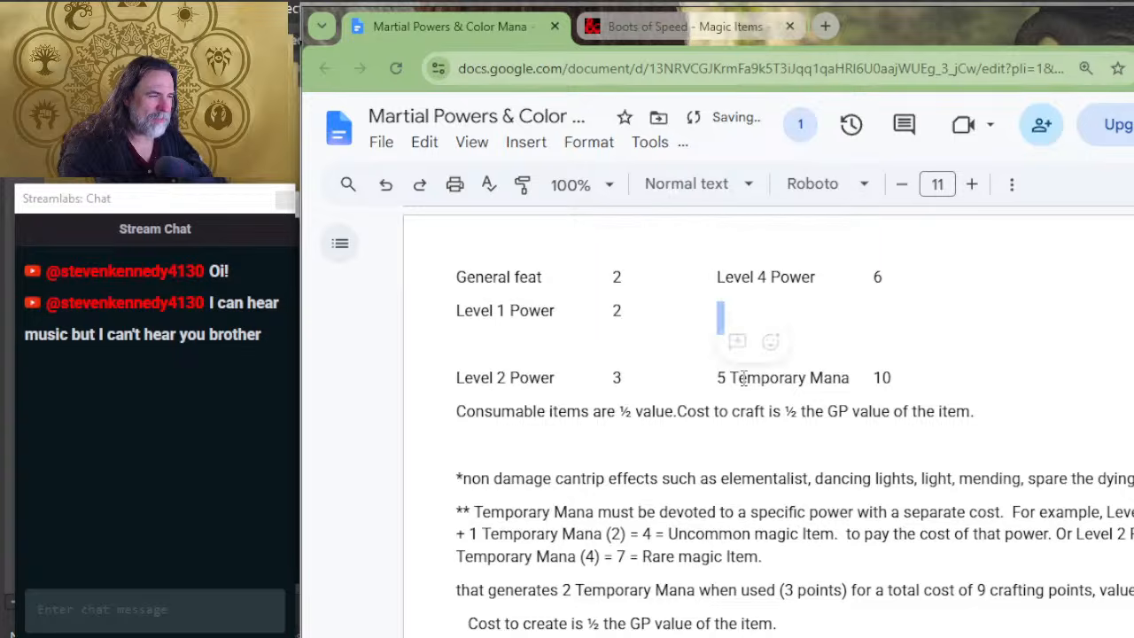
key(ctrl+z)
drag(907, 376, 713, 372)
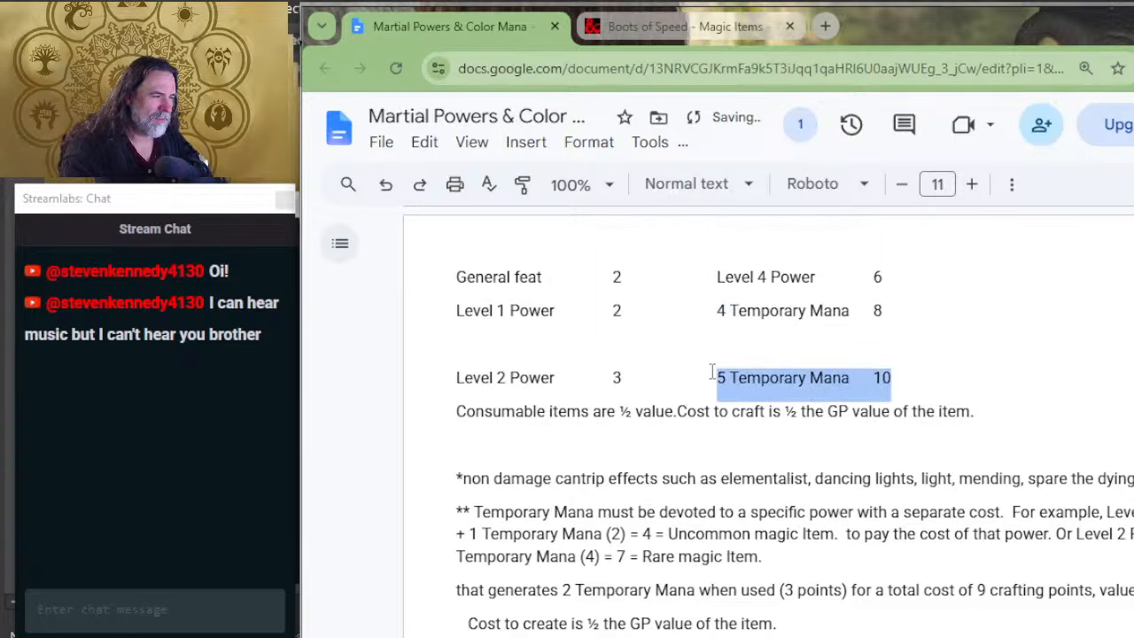
key(ctrl+x)
click(728, 355)
key(ctrl+v)
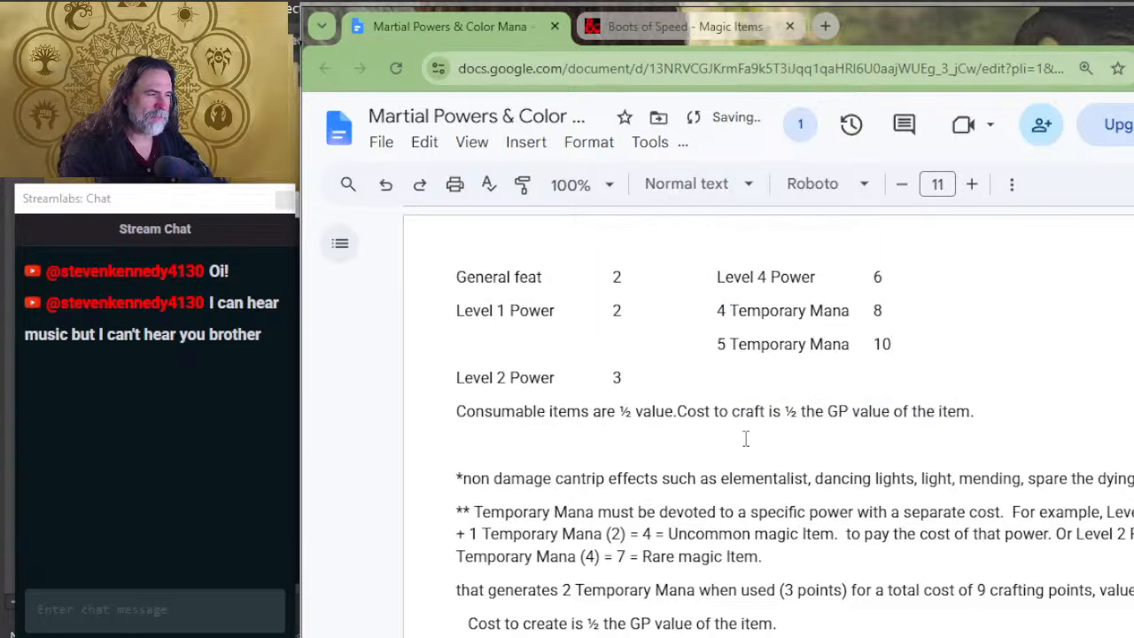
scroll(746, 402, up, 2)
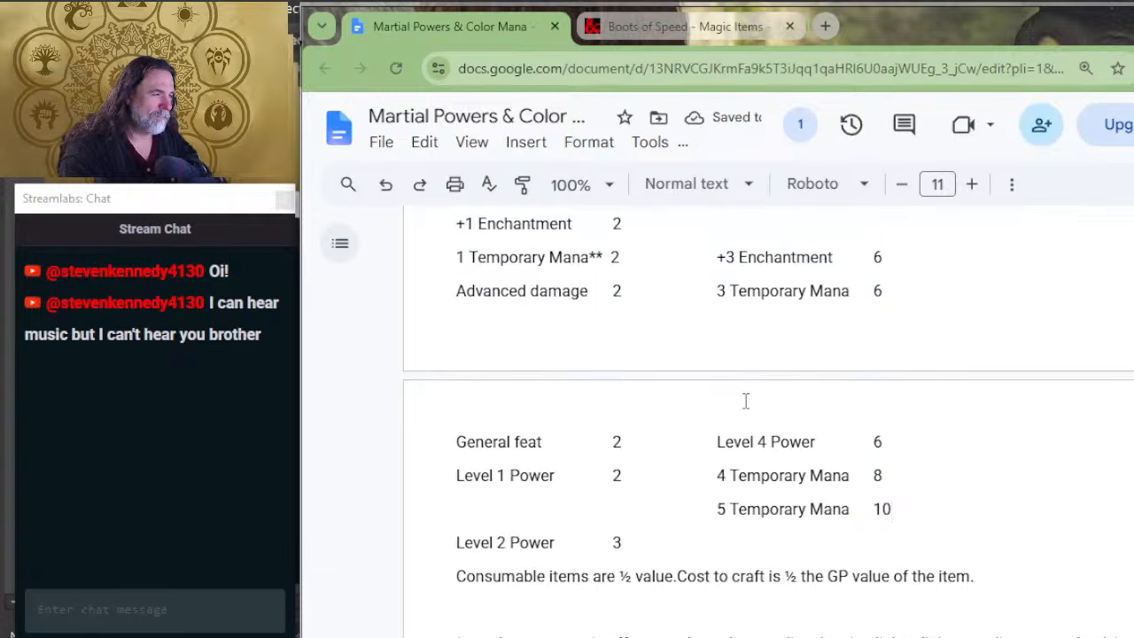
scroll(746, 401, up, 2)
scroll(746, 401, down, 4)
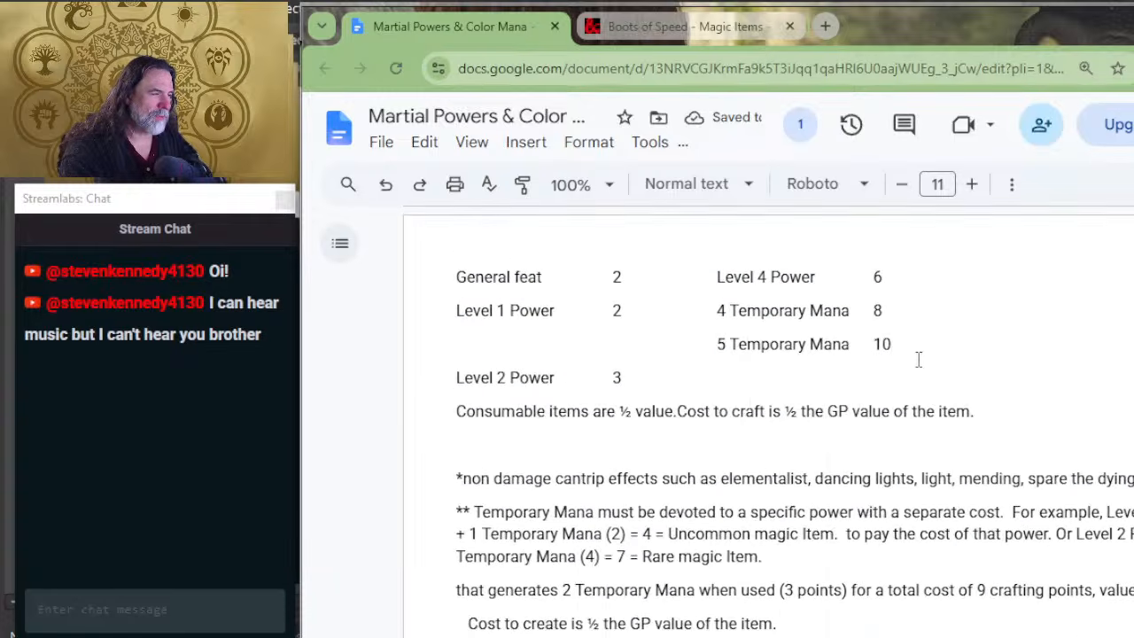
Step: Undo the row moves of the 4 and 5 Temporary Mana entries
key(ctrl+z)
key(ctrl+z)
key(ctrl+z)
key(ctrl+z)
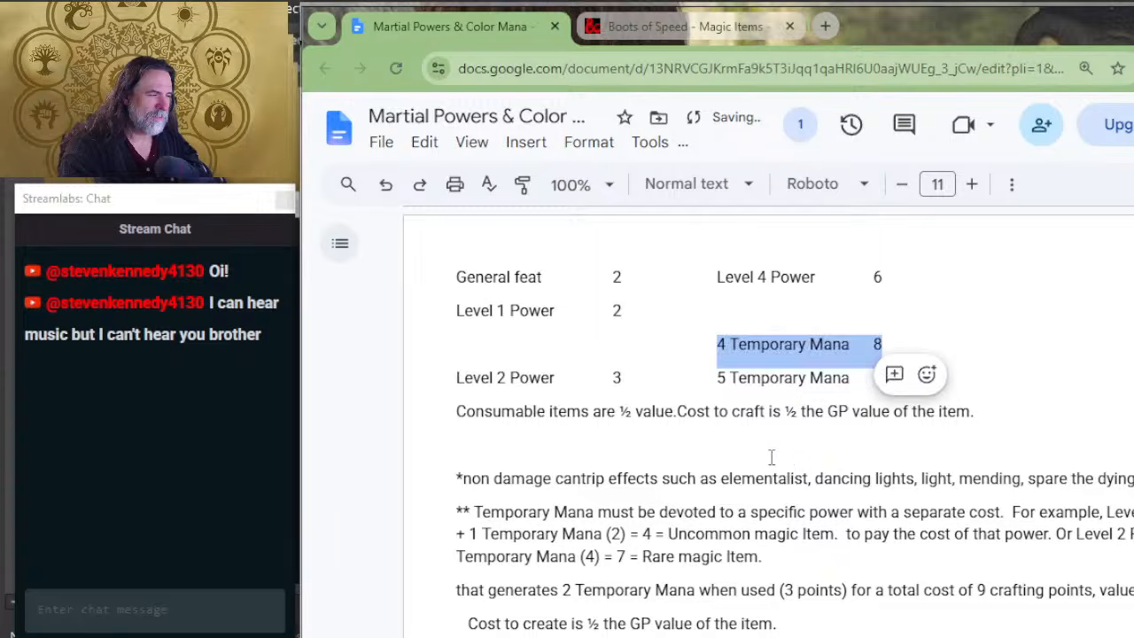
click(968, 282)
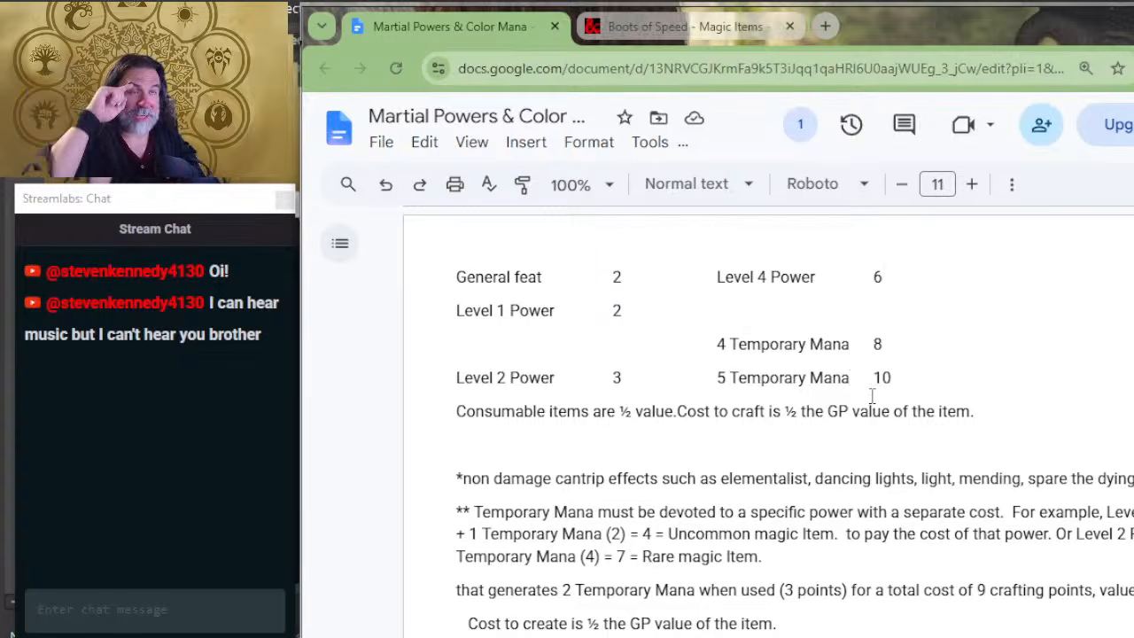
Step: Review the power type costs, rarity gold values, duration modifiers and temporary mana notes against the Boots of Speed and Flame Tongue examples
scroll(771, 454, up, 3)
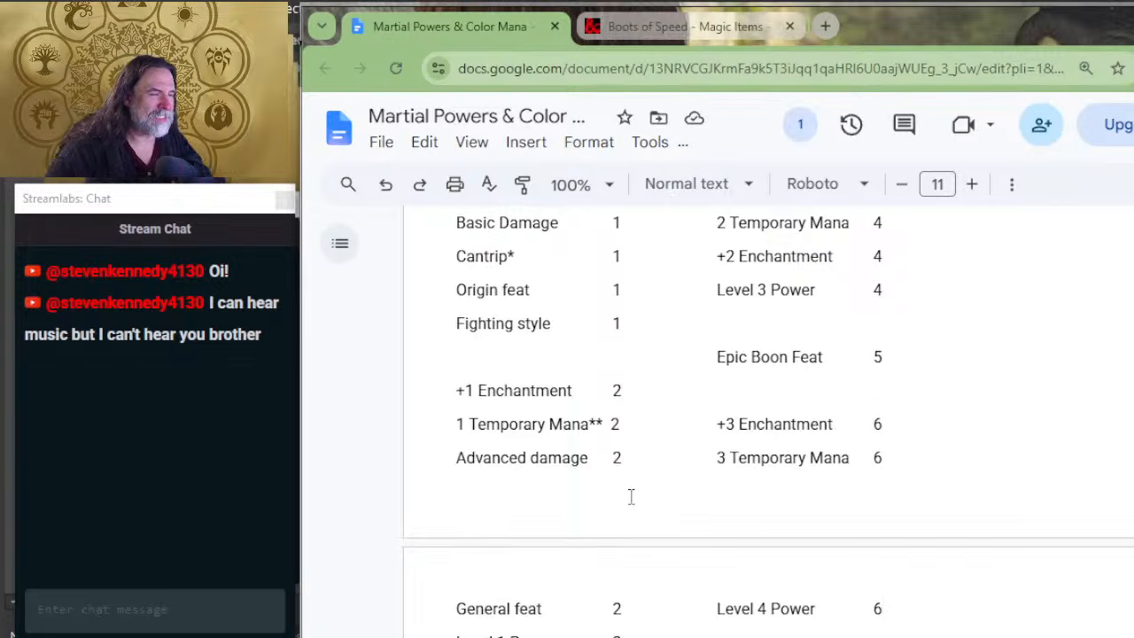
scroll(630, 496, up, 5)
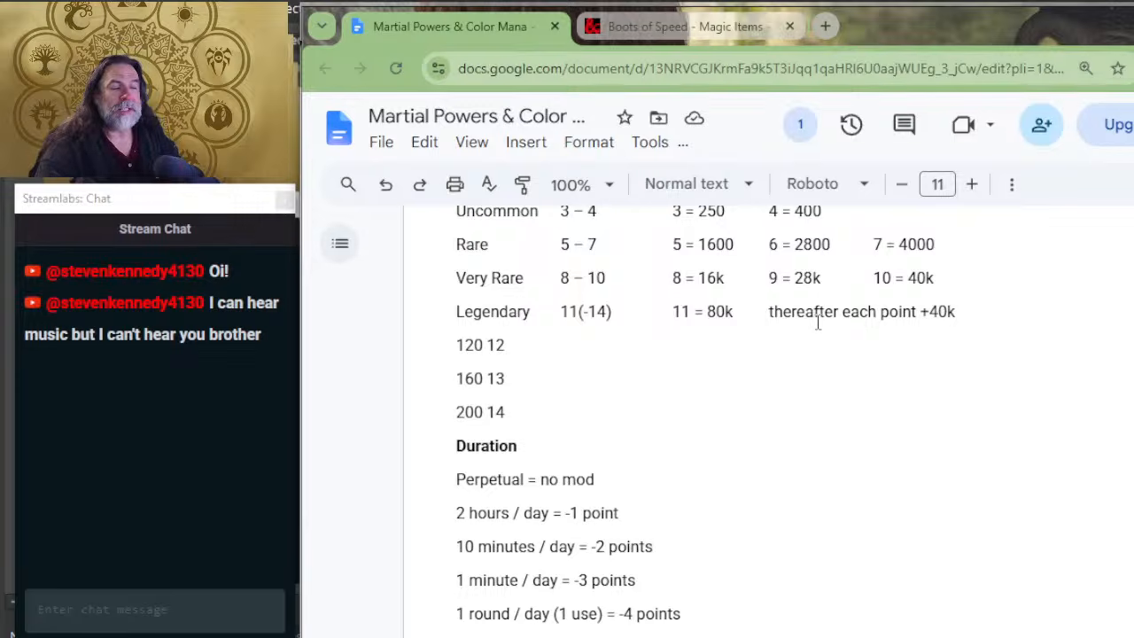
scroll(817, 324, down, 4)
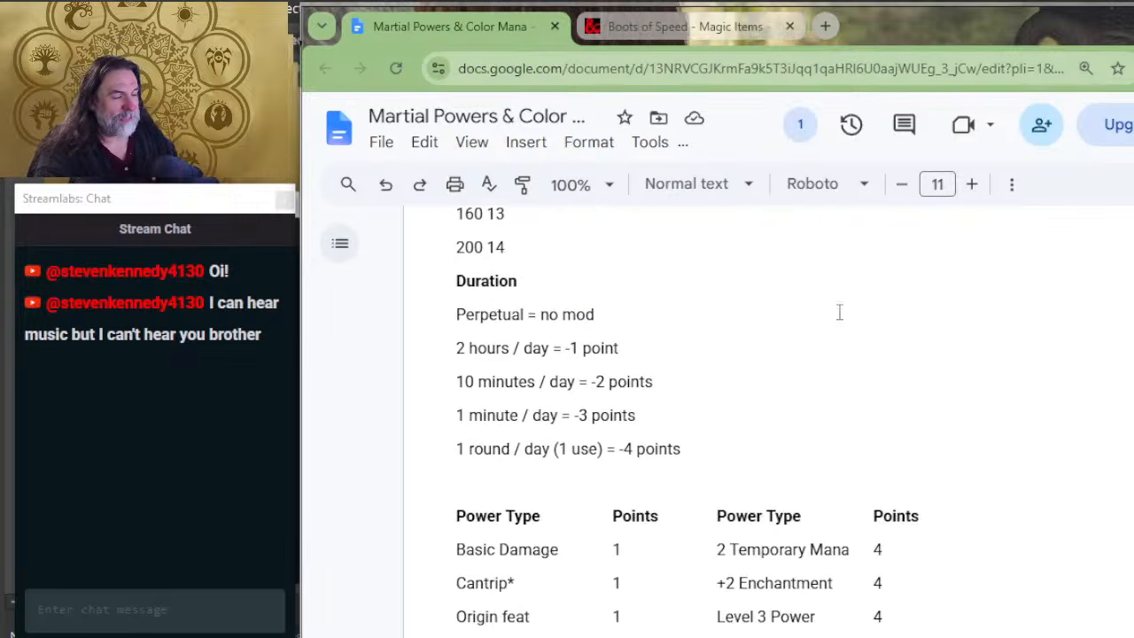
scroll(771, 283, down, 9)
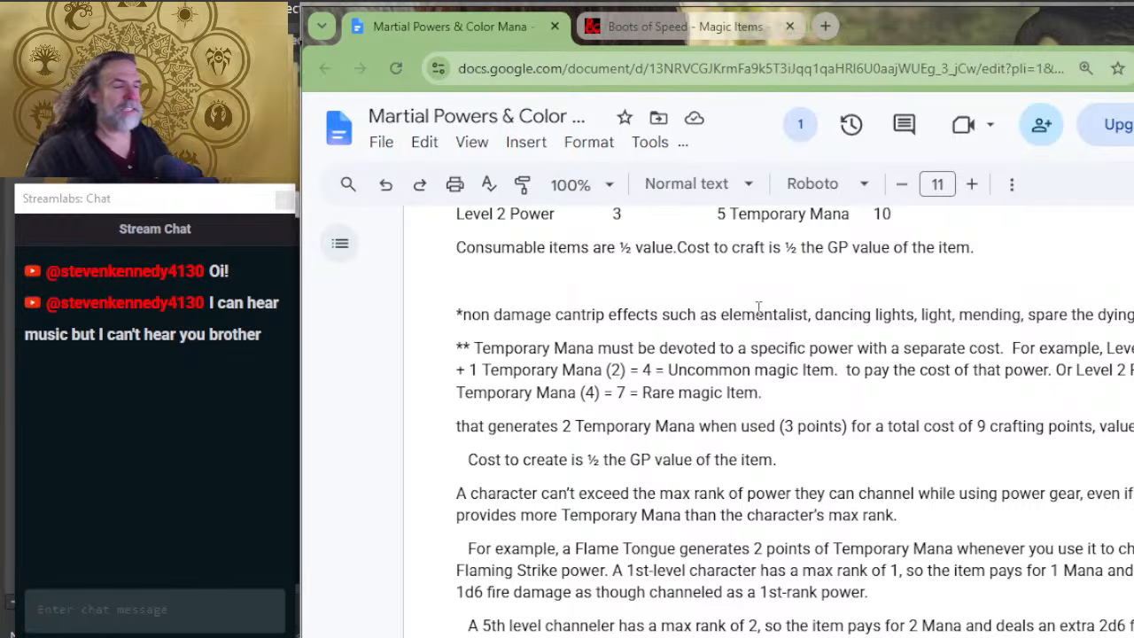
scroll(735, 248, down, 6)
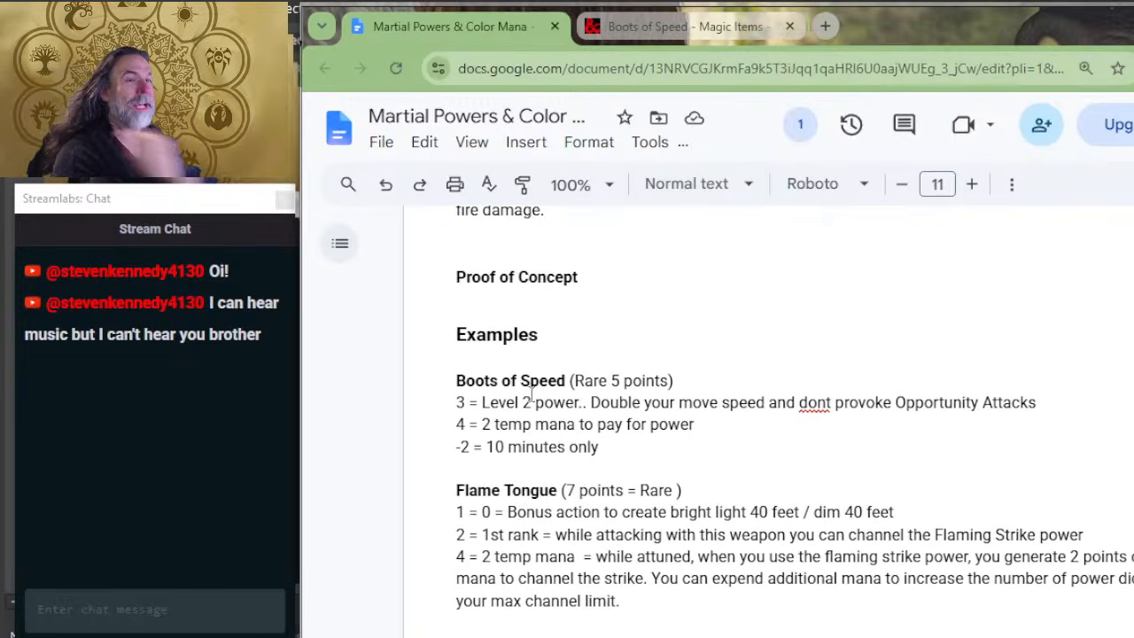
scroll(521, 434, down, 1)
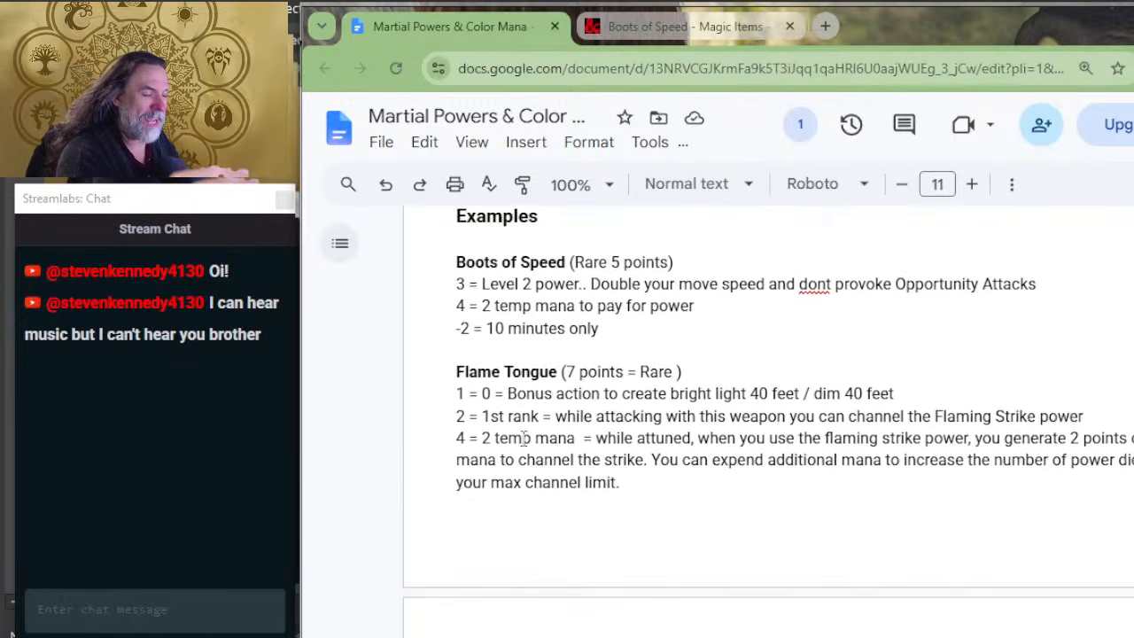
scroll(524, 437, down, 1)
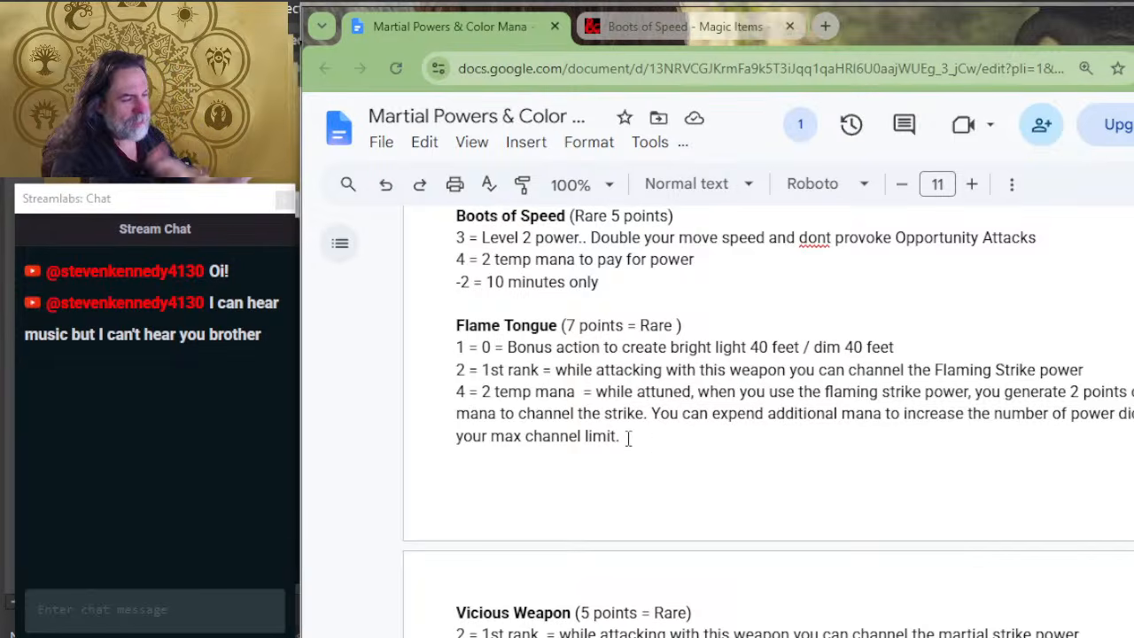
Step: Reword the parenthetical beside the Flame Tongue heading to "Rare 7 points", matching the Boots of Speed format
scroll(656, 335, up, 2)
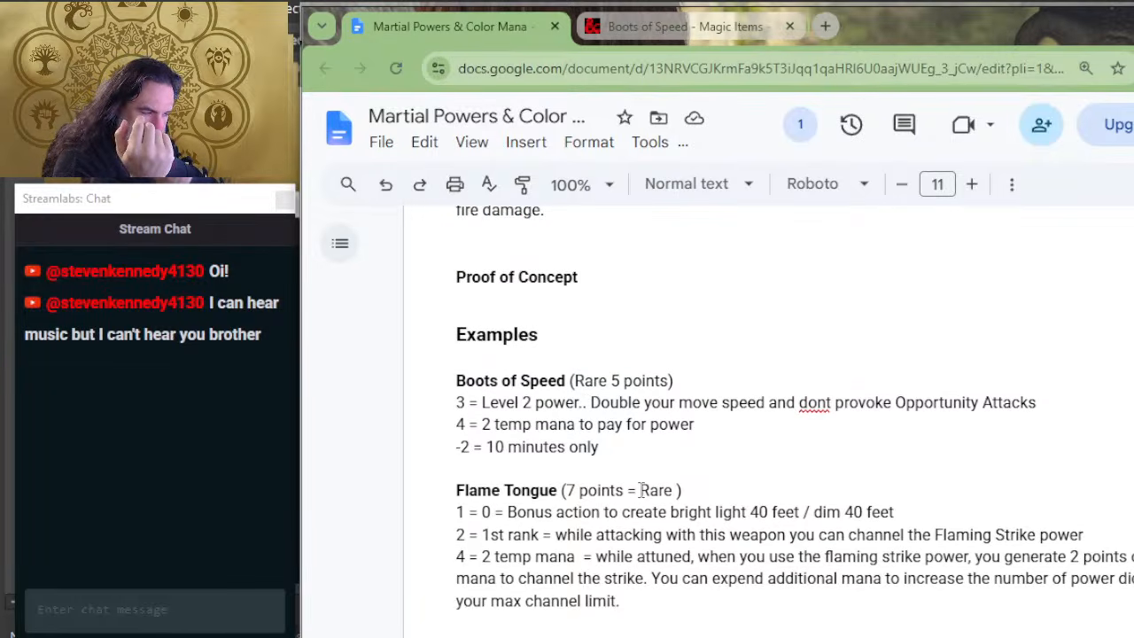
drag(640, 490, 565, 490)
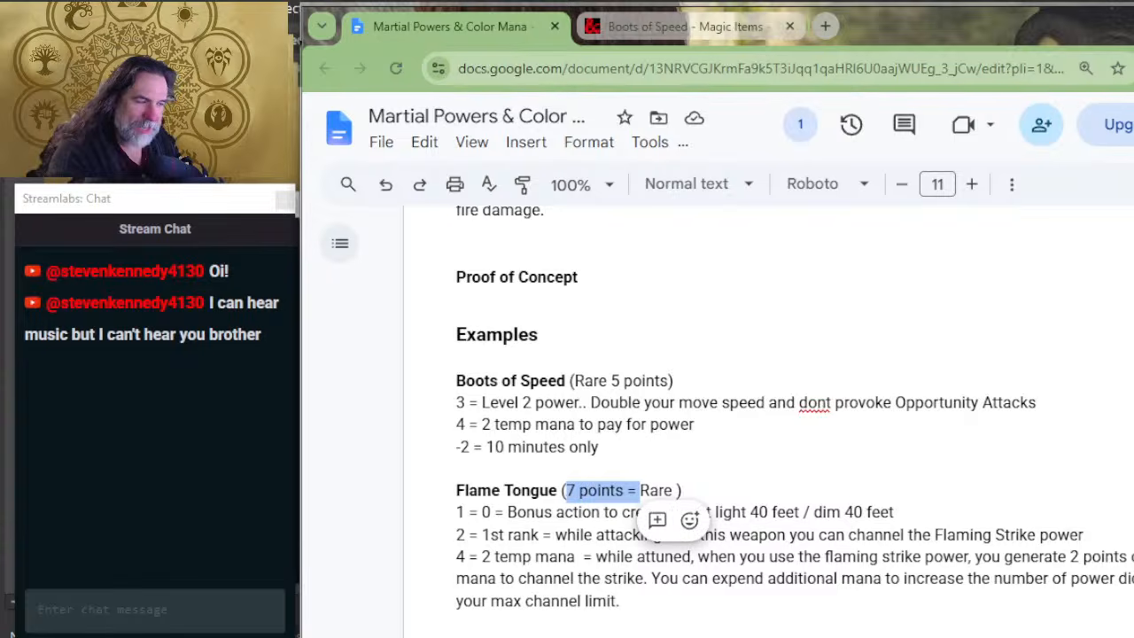
key(BackSpace)
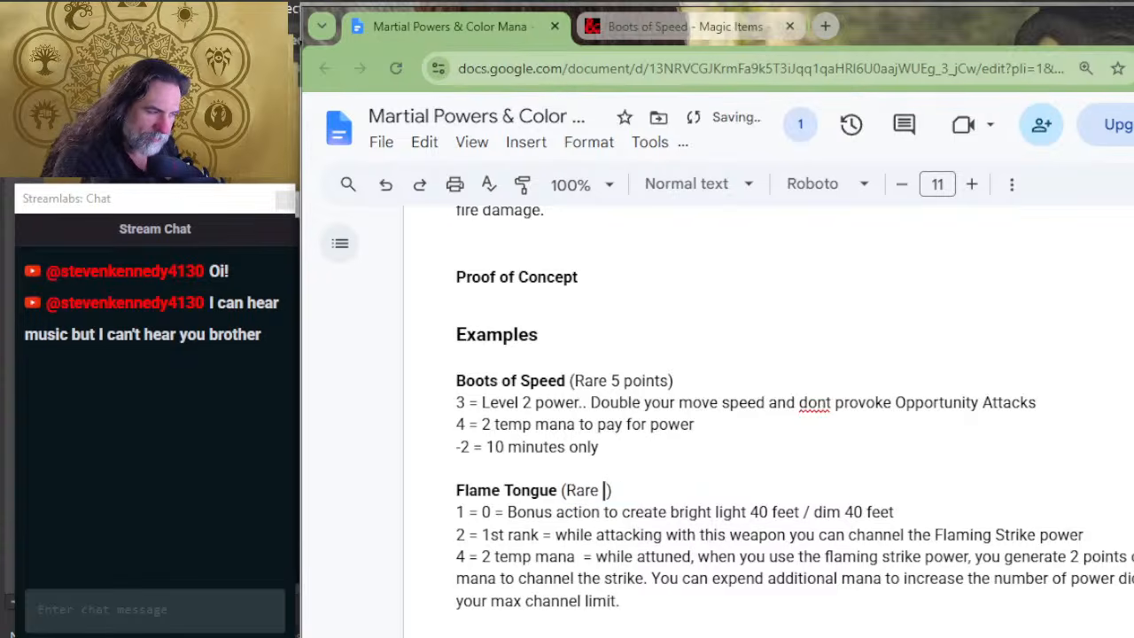
text(7 points)
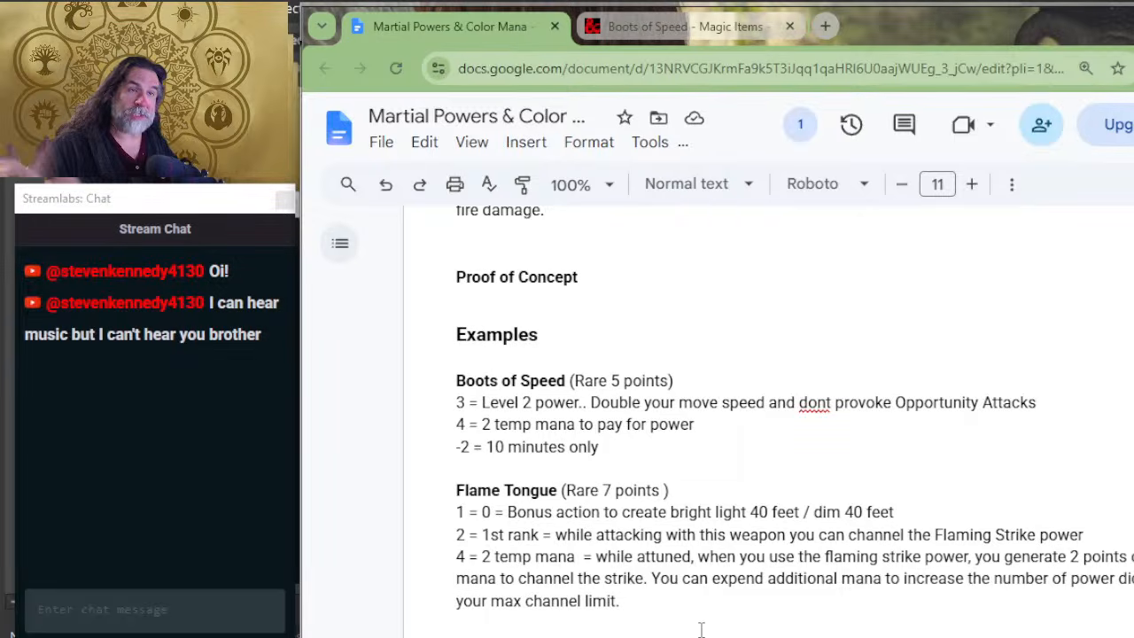
Step: Insert blank lines after the Vicious Weapon example, above the Random Gear Generator heading
scroll(638, 612, down, 4)
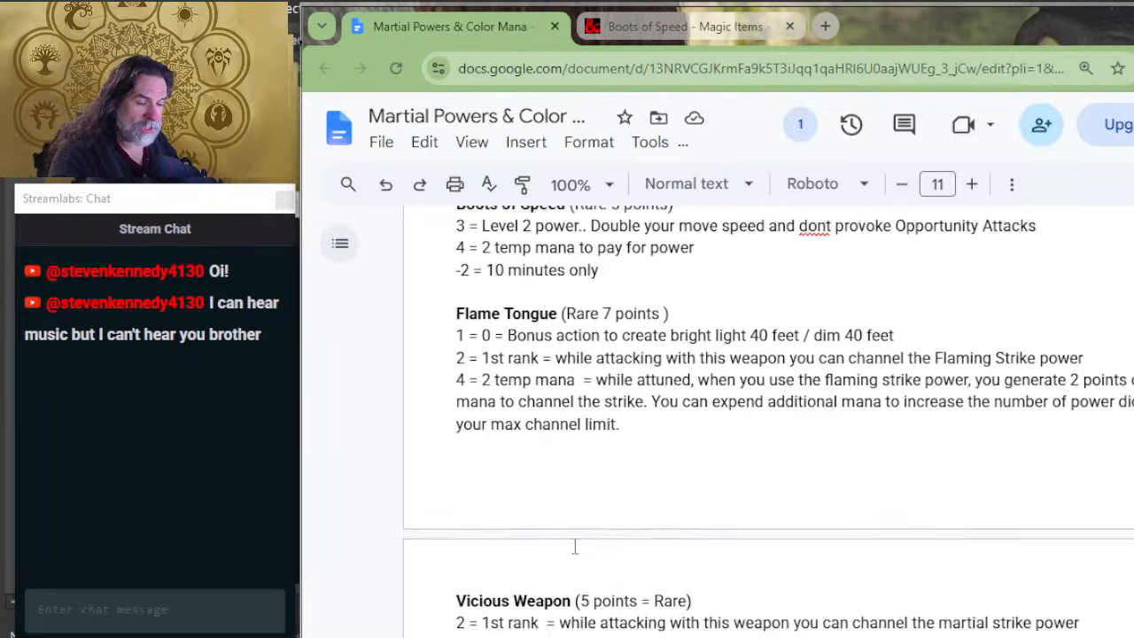
click(630, 553)
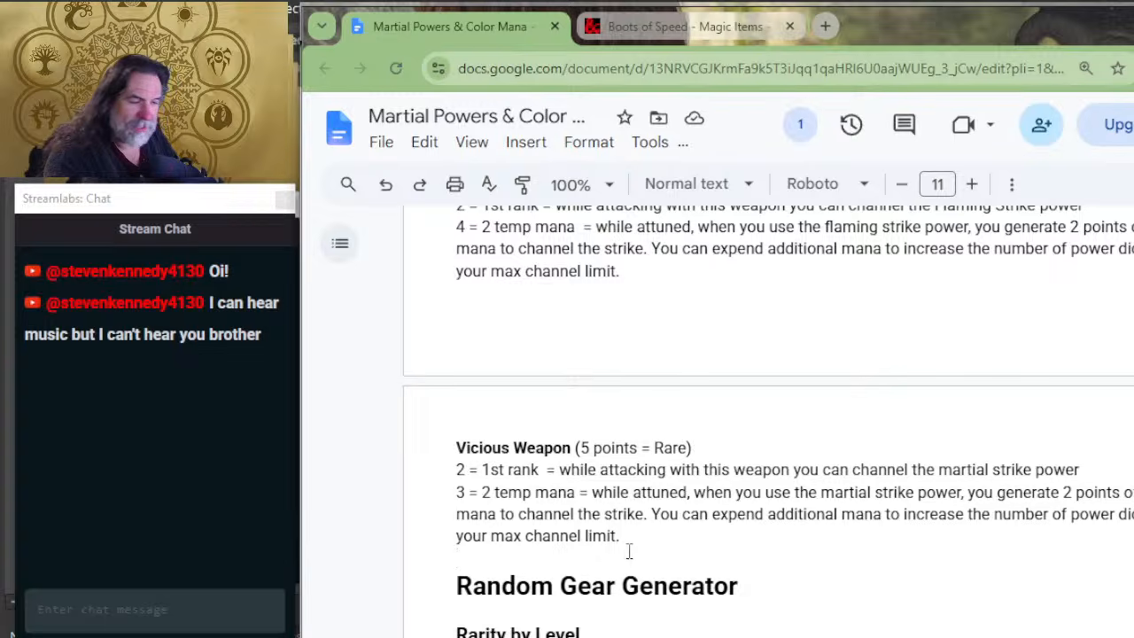
key(Return)
key(Return)
key(Return)
key(Return)
key(Return)
key(Return)
key(Return)
key(Return)
key(Return)
key(Return)
key(Return)
key(Return)
key(Return)
key(Return)
key(Return)
key(Return)
key(Return)
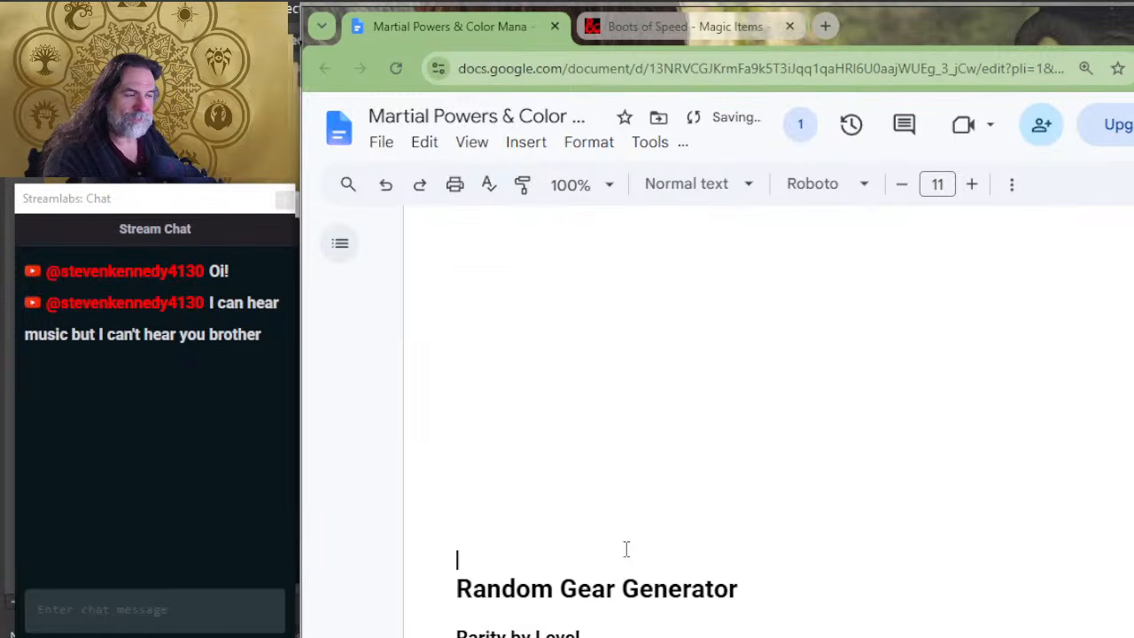
Step: Search D&D Beyond for "viscious weapon", accept the vicious weapon suggestion and open the Dungeon Master's Guide item to read its description
scroll(611, 536, up, 3)
scroll(611, 536, up, 4)
scroll(612, 531, down, 4)
key(alt+Tab)
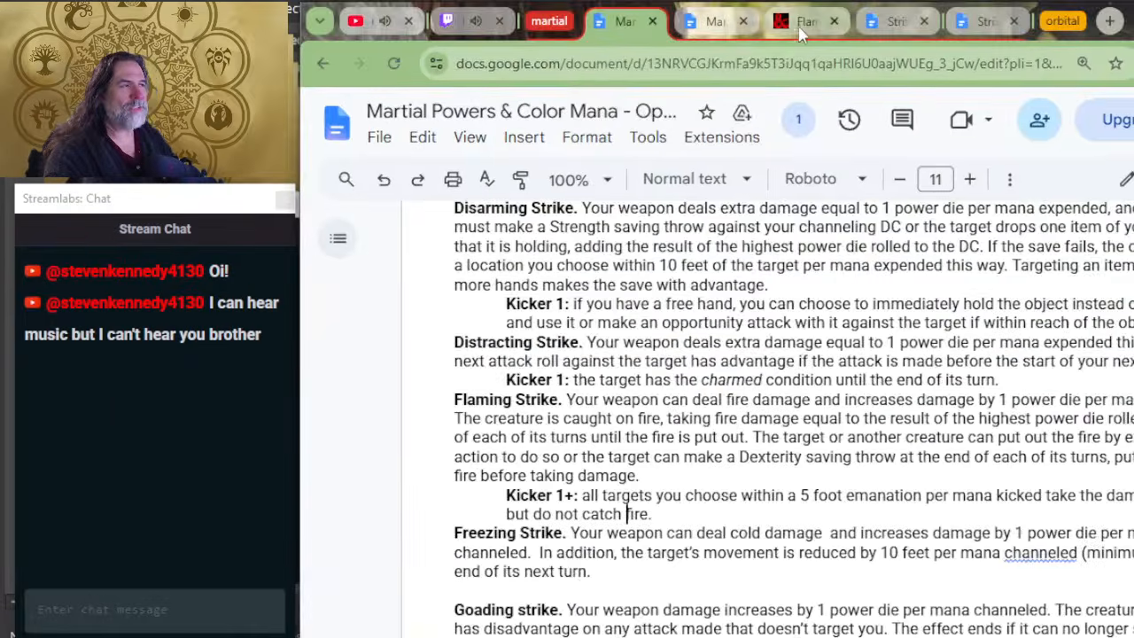
key(alt+Tab)
click(663, 27)
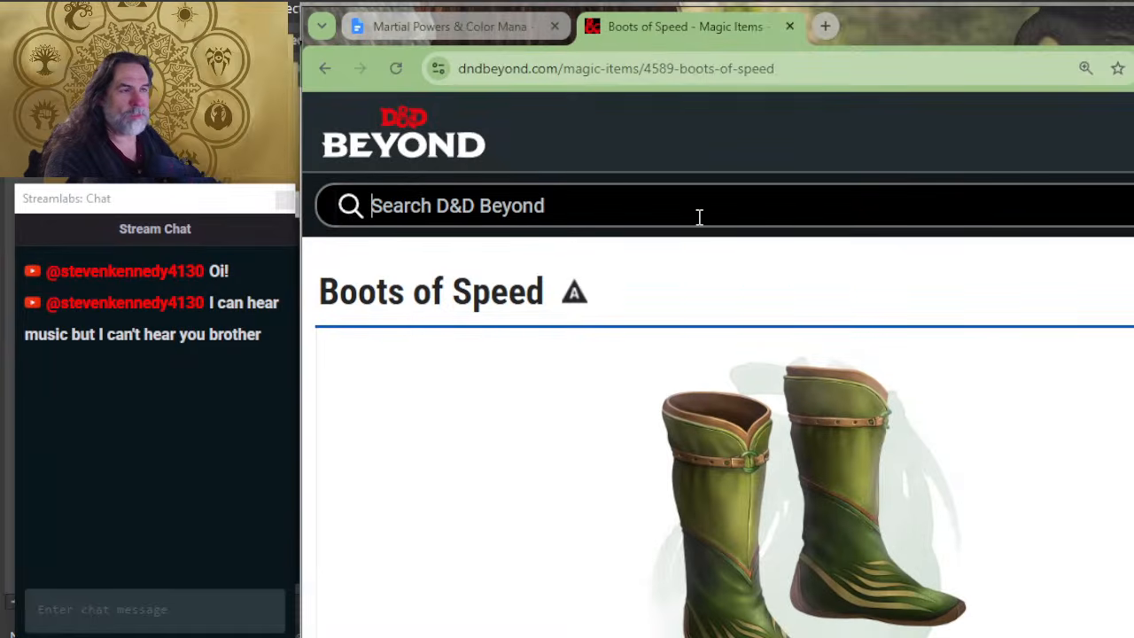
text(viscious weap)
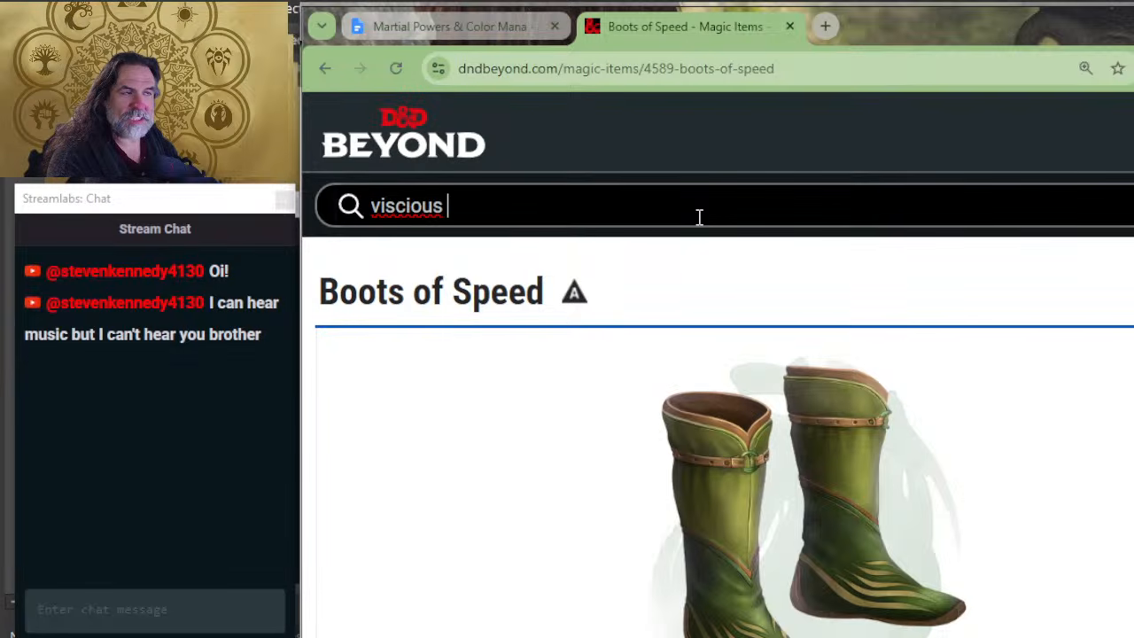
text(on)
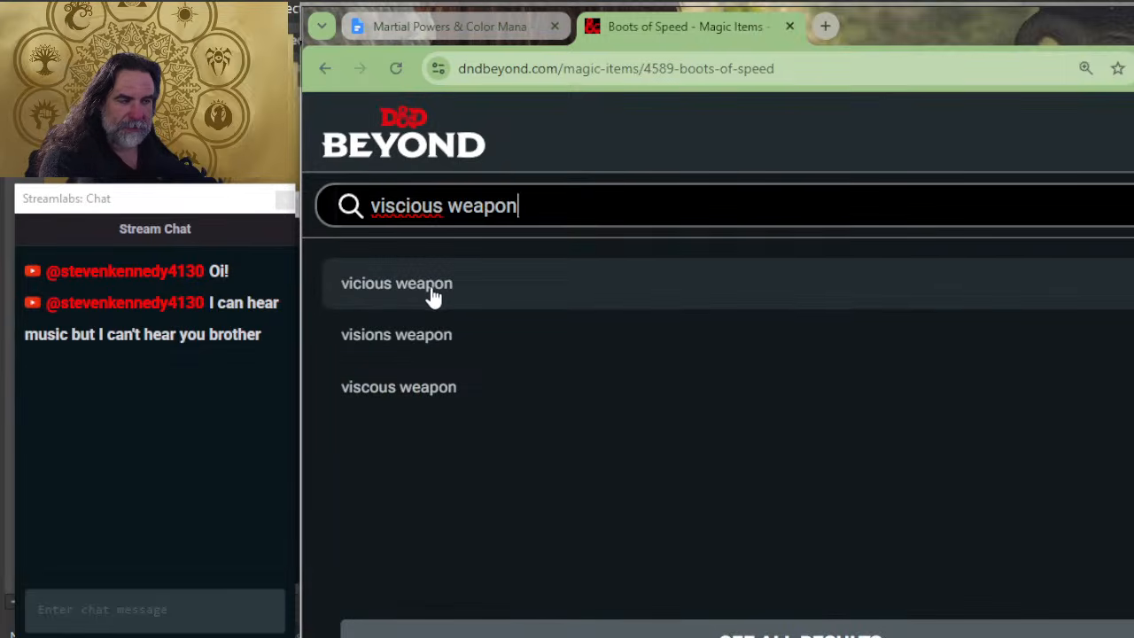
click(432, 292)
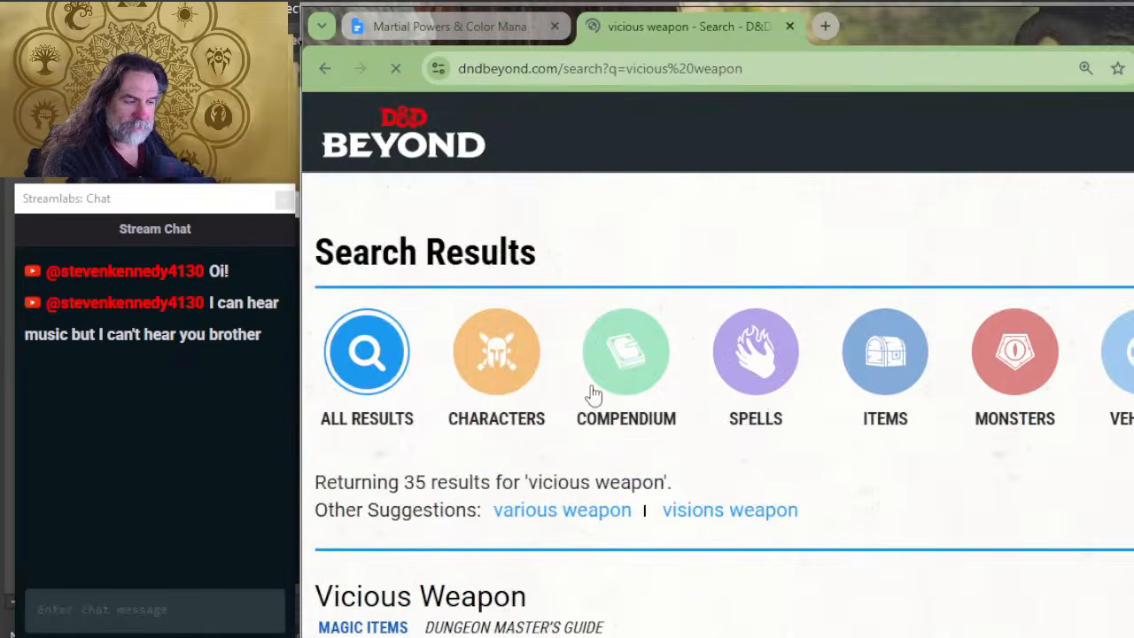
scroll(592, 393, down, 4)
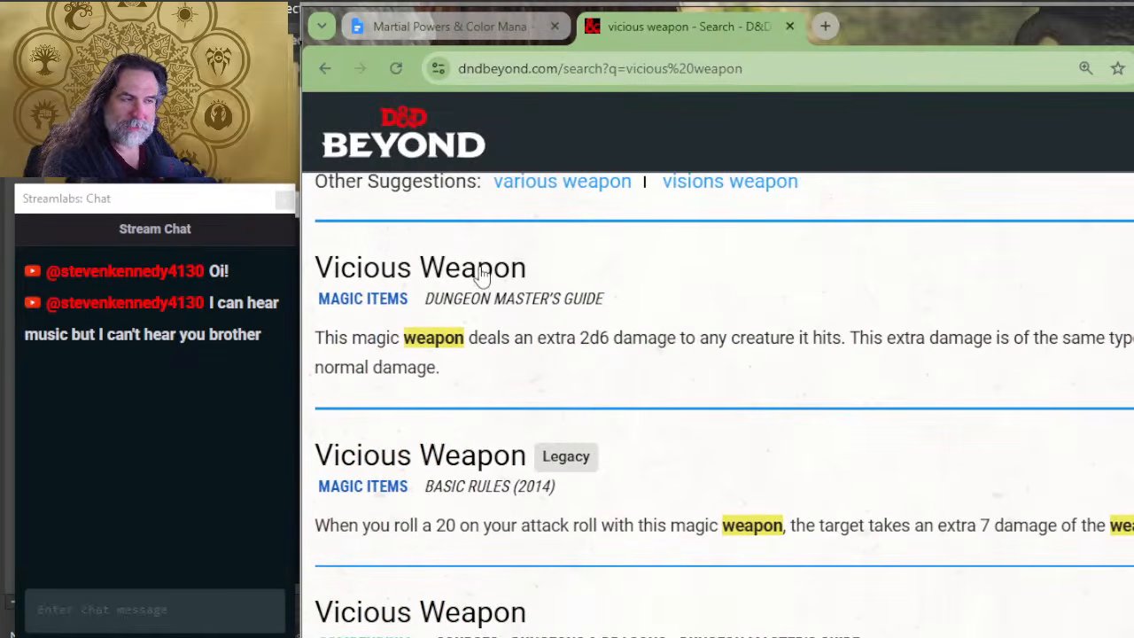
click(532, 285)
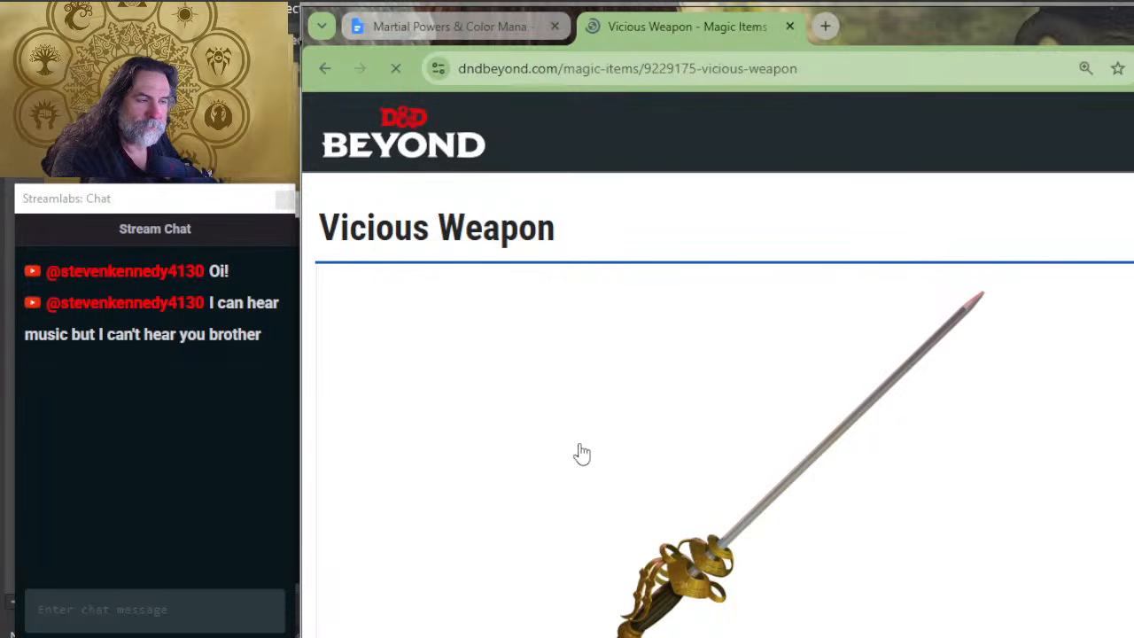
scroll(585, 452, down, 3)
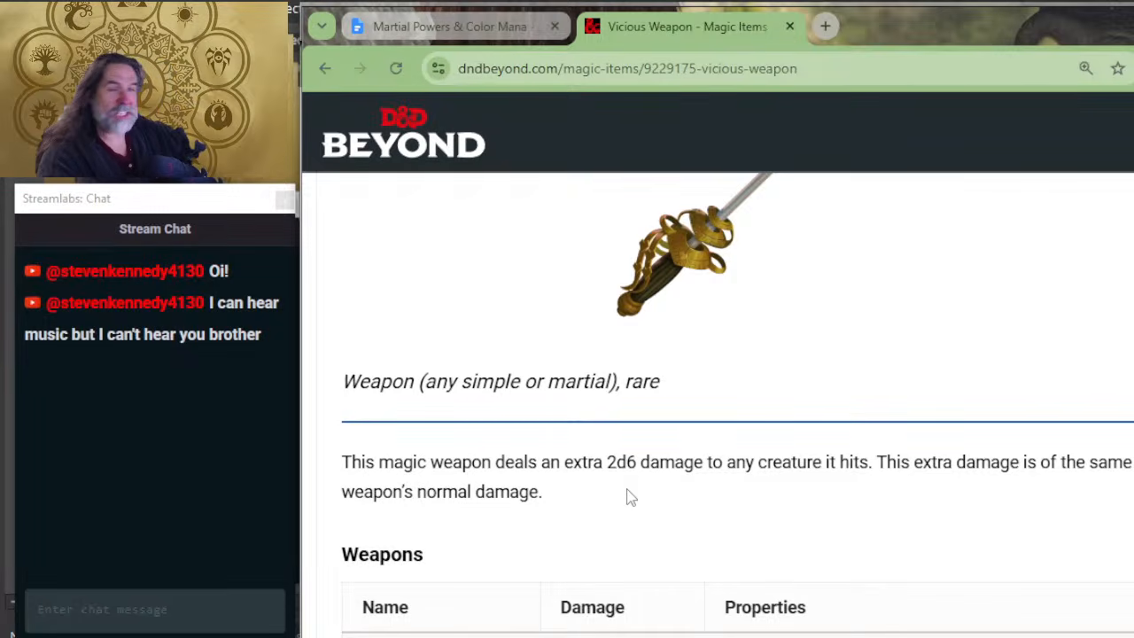
Step: Review the Martial Strike power in the other Martial Powers & Color Mana window and compare it with the Vicious Weapon description
key(alt+Tab)
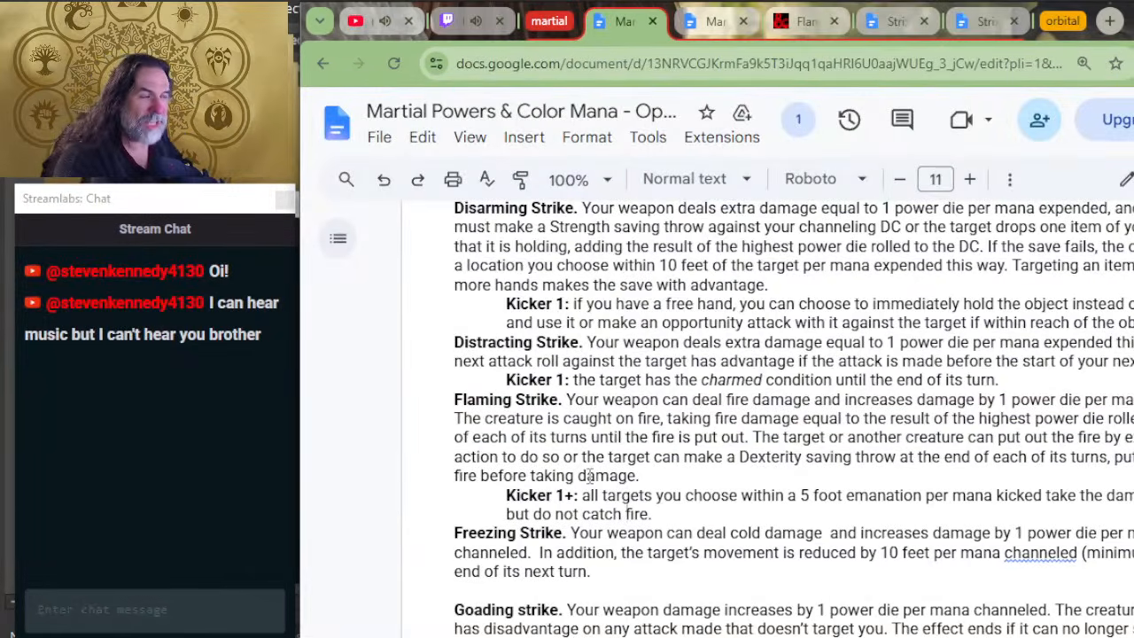
scroll(618, 451, up, 3)
scroll(620, 456, down, 5)
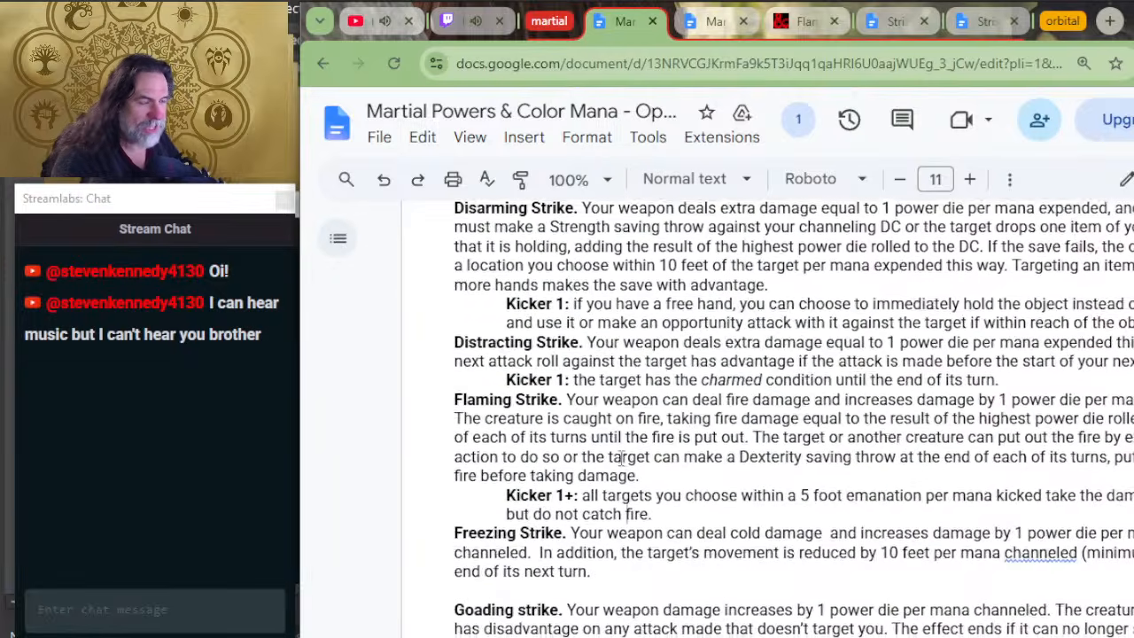
scroll(622, 455, down, 3)
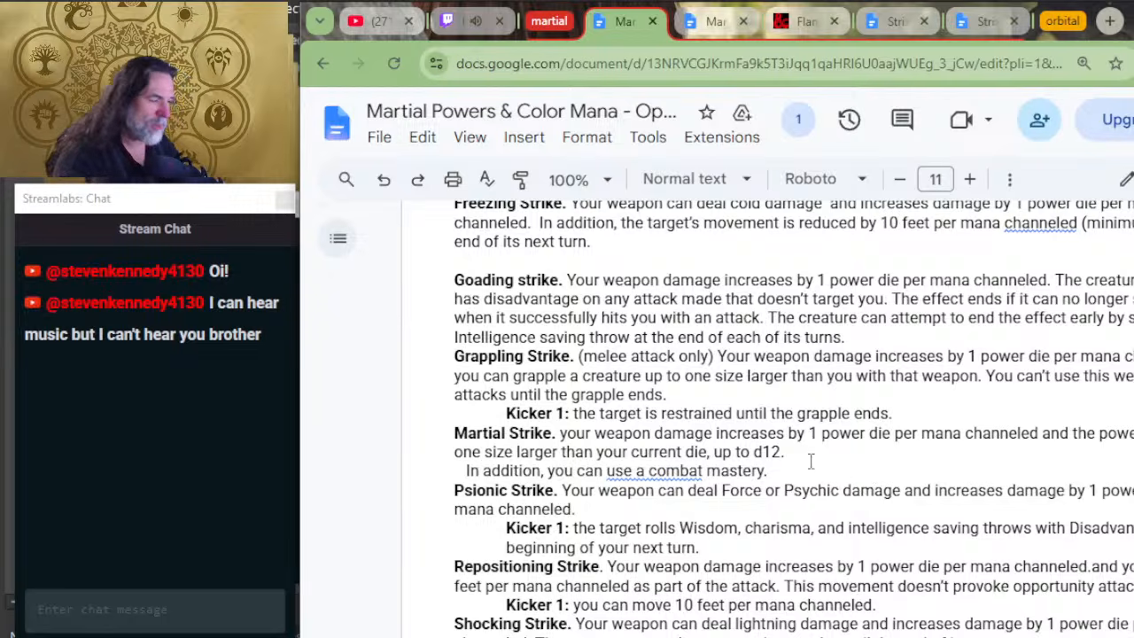
drag(801, 466, 740, 479)
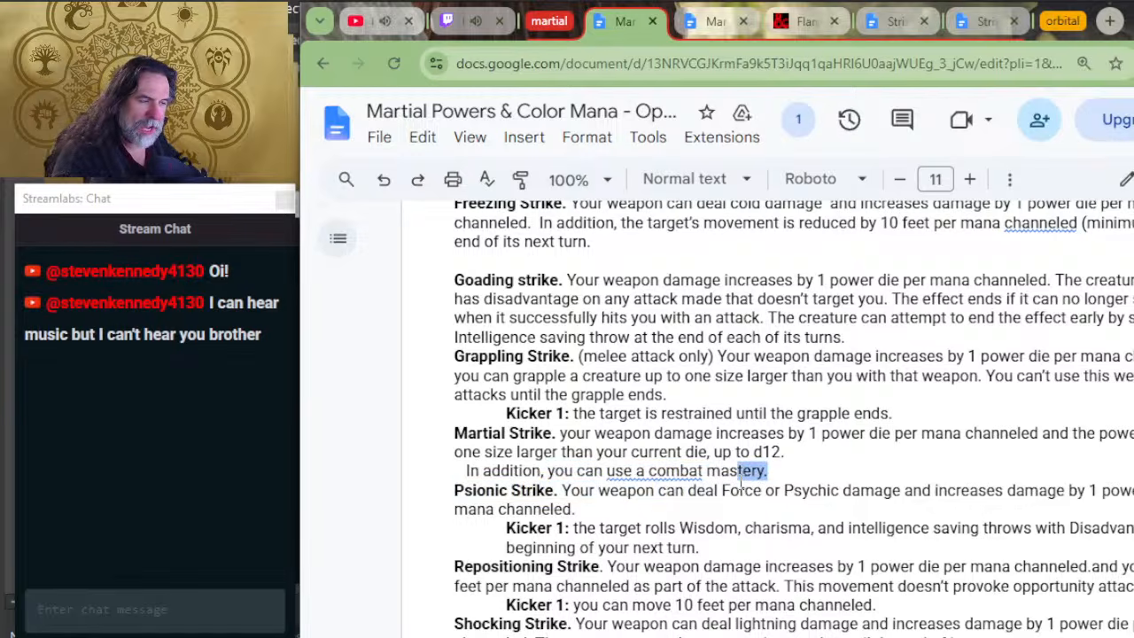
click(727, 485)
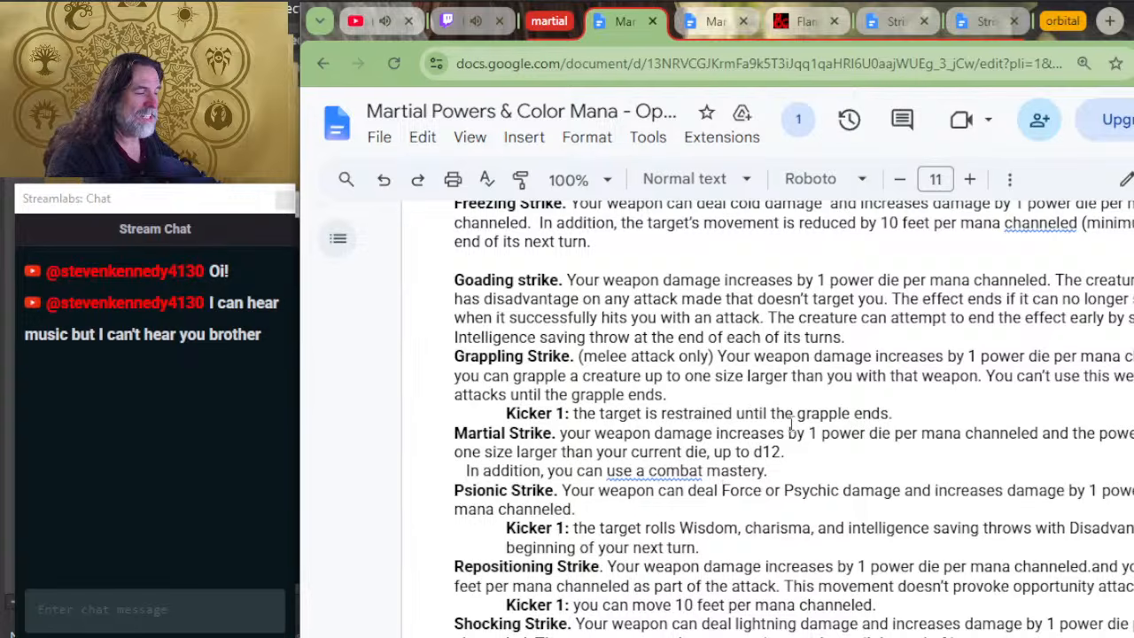
key(alt+Tab)
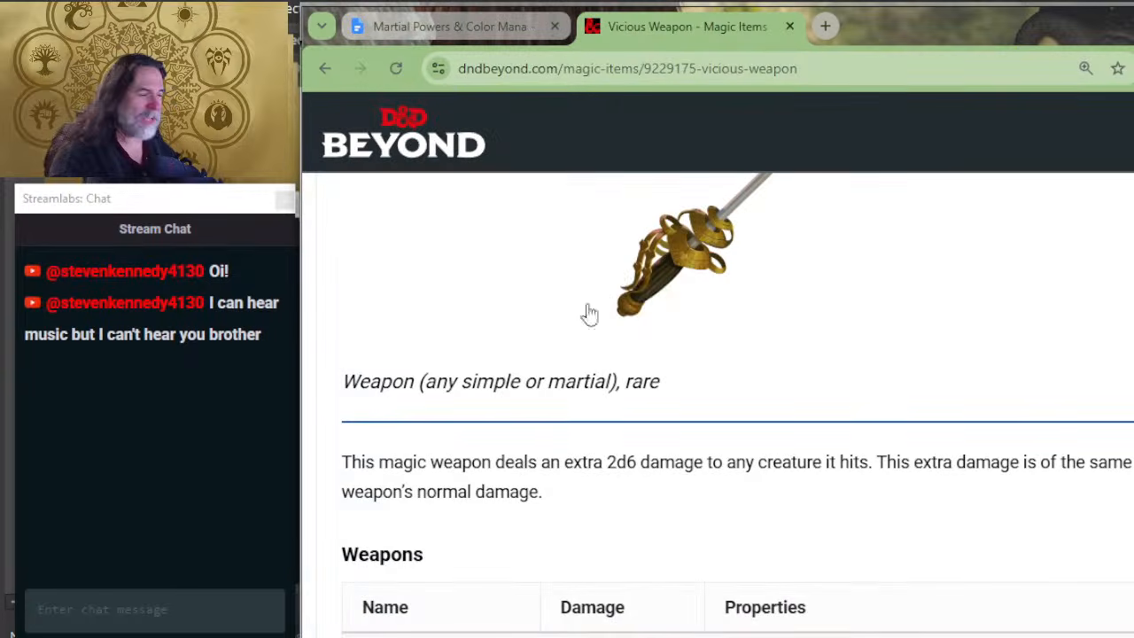
key(alt+Tab)
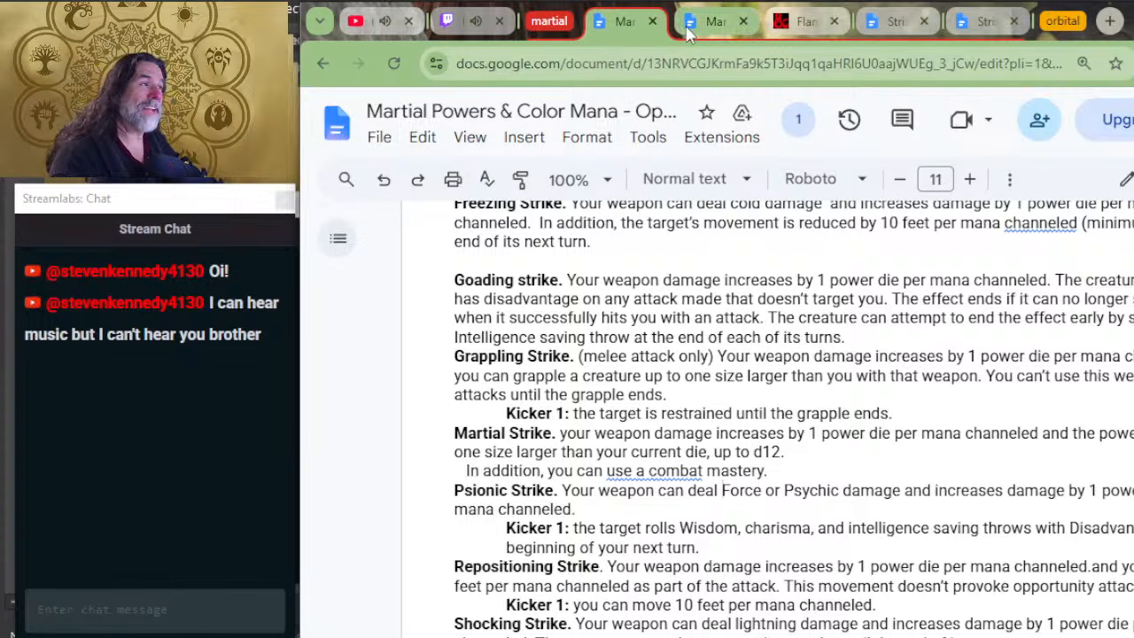
key(alt+Tab)
Step: Check the Flame Tongue point costs in the gear document and set the Vicious Weapon's 2 temp mana cost to 4
click(447, 25)
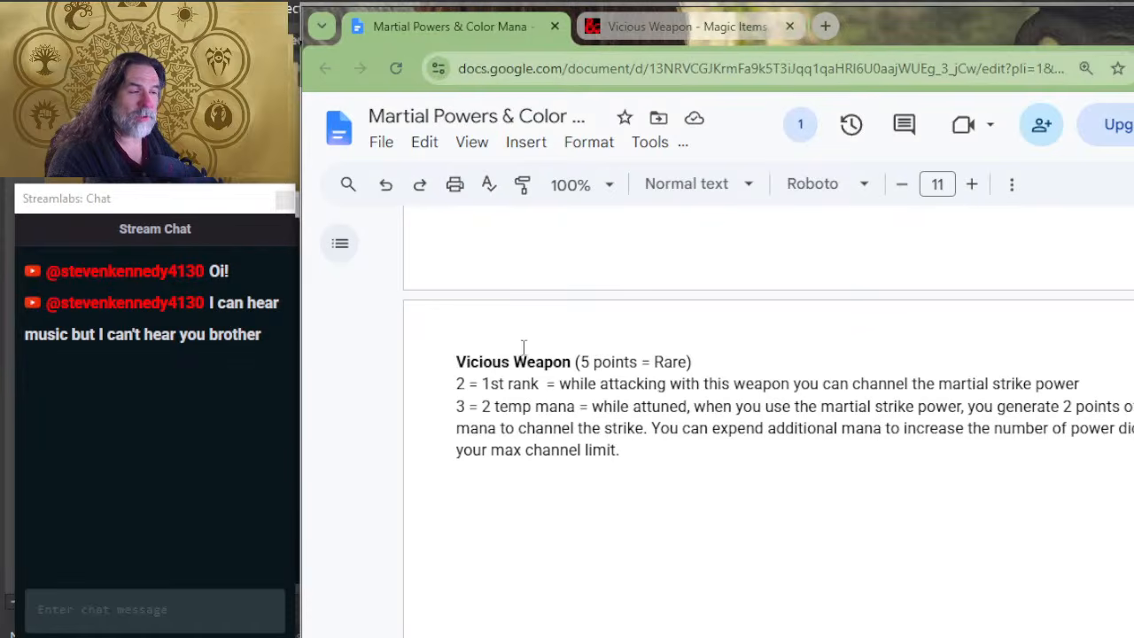
scroll(642, 350, up, 3)
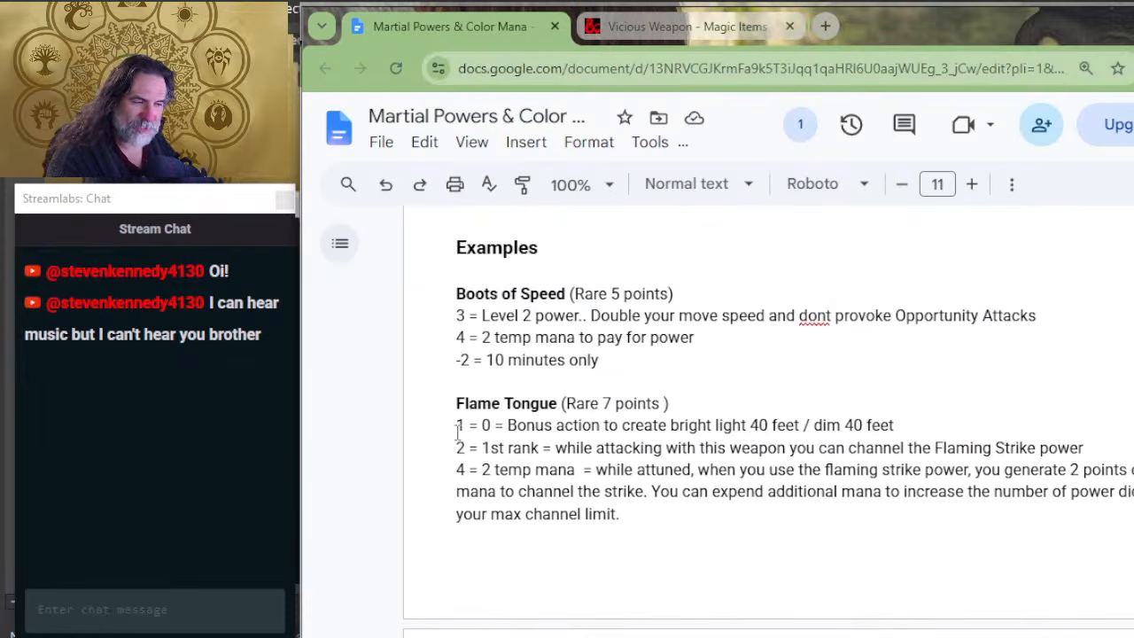
drag(458, 428, 517, 426)
click(517, 425)
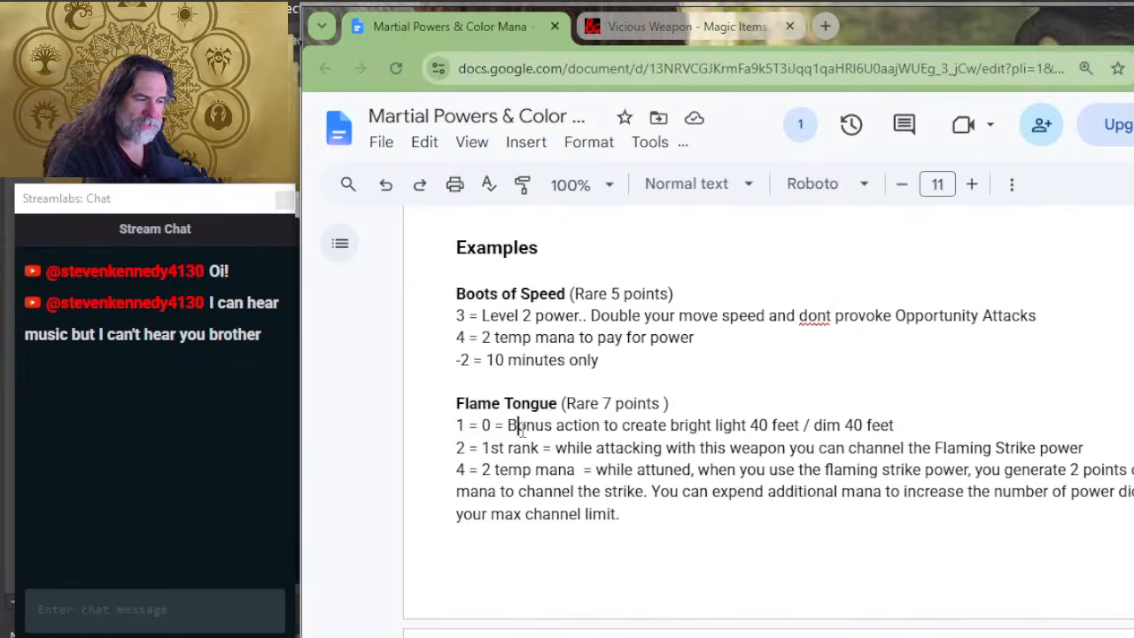
drag(466, 449, 523, 450)
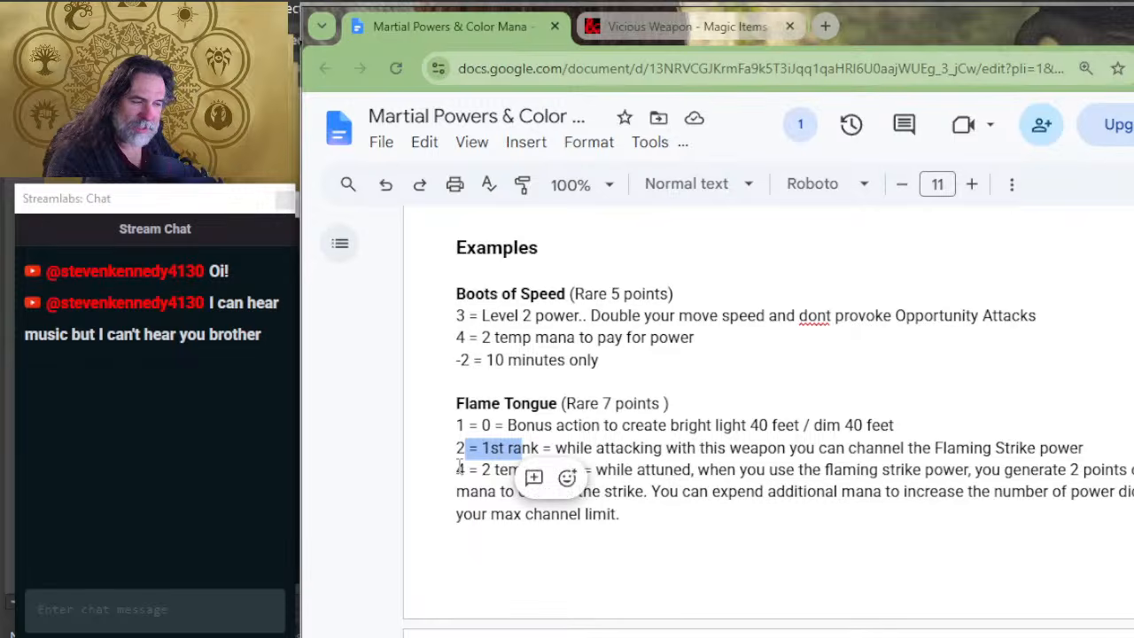
drag(458, 470, 539, 474)
scroll(540, 466, down, 4)
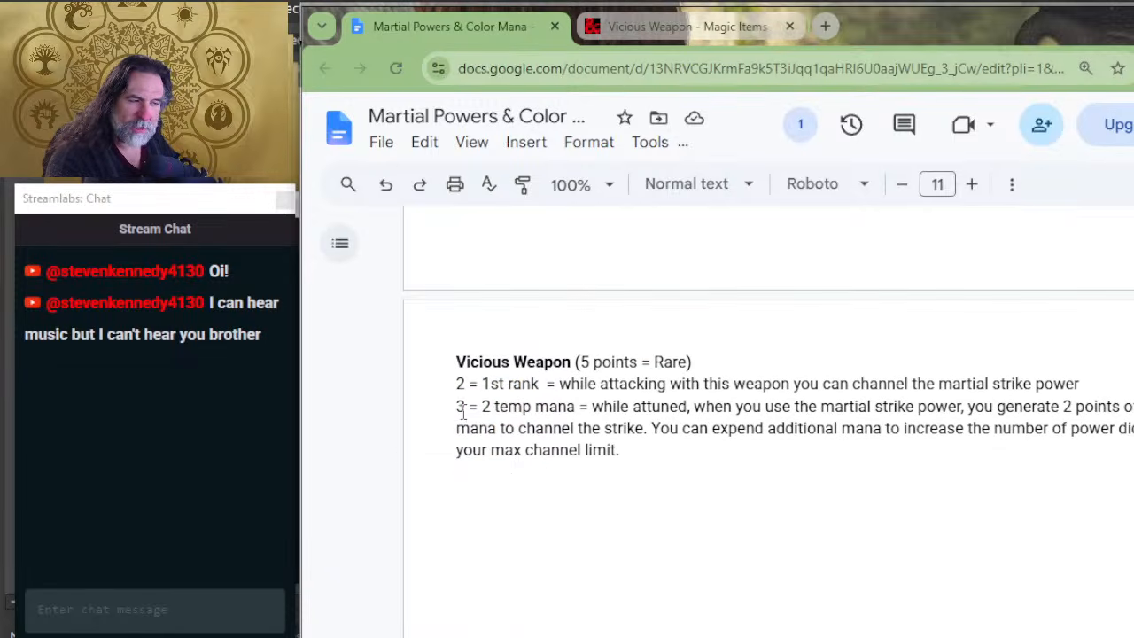
click(462, 412)
key(BackSpace)
text(4)
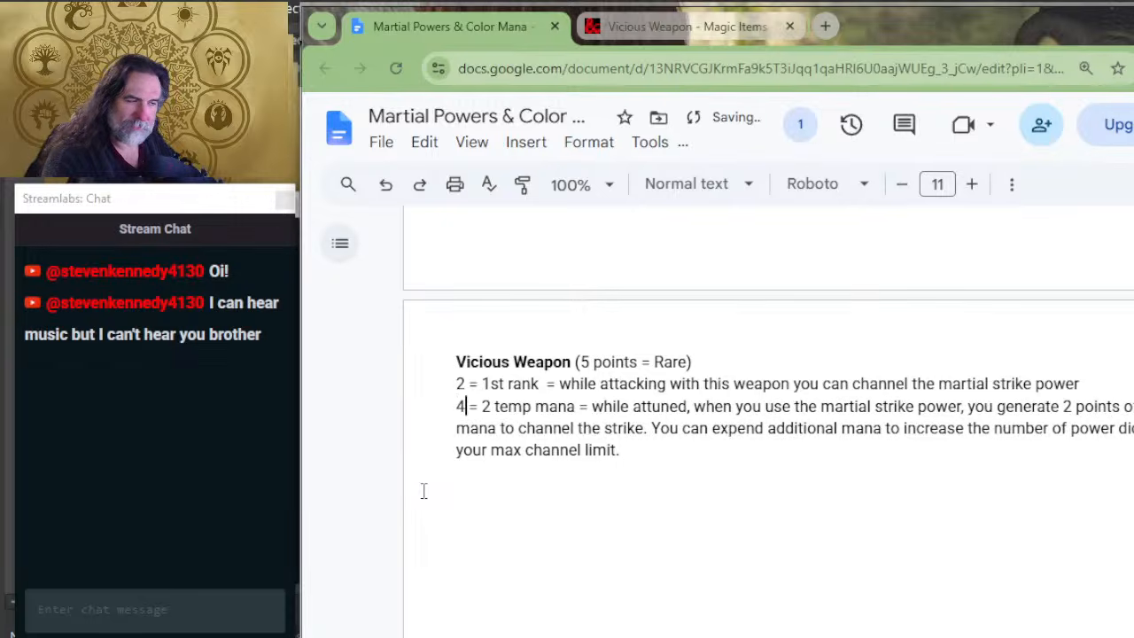
Step: Reword the parenthetical beside the Vicious Weapon heading to "Rare = 6 points"
key(Up)
key(Up)
key(Right)
key(ctrl+Right)
key(ctrl+Right)
key(Right)
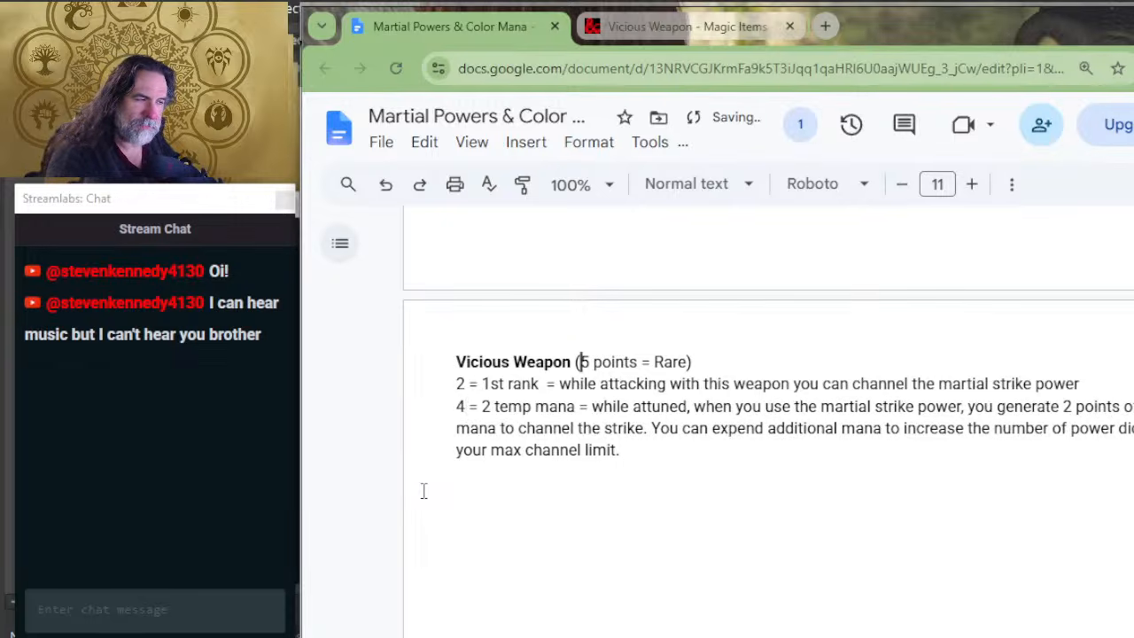
text(Rare =)
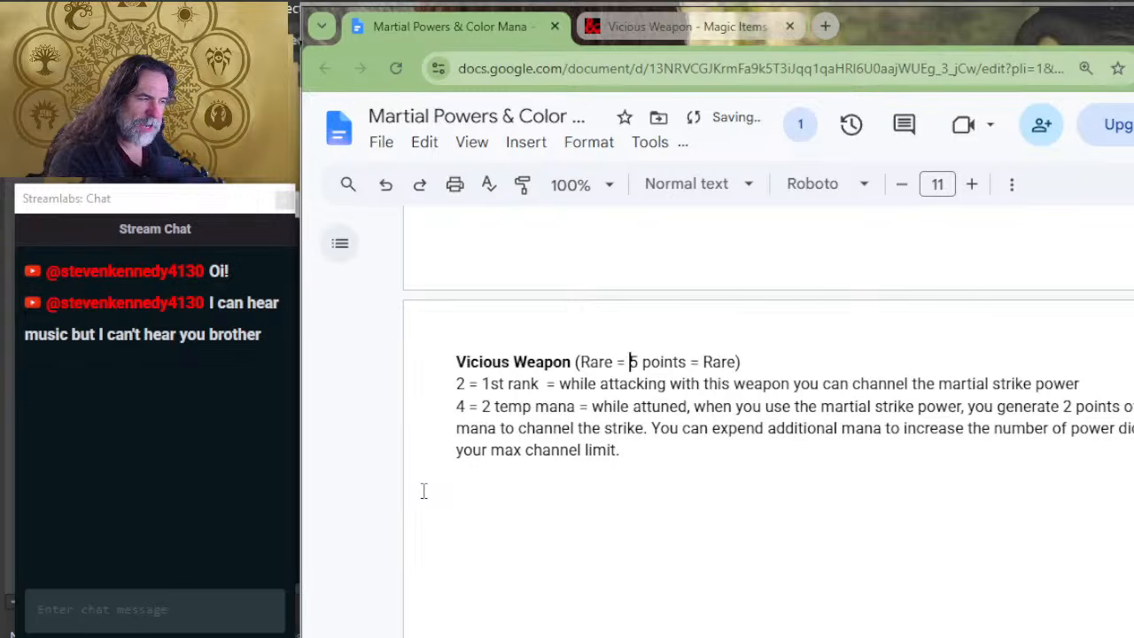
key(Delete)
text(6)
key(Right)
key(Right)
key(Right)
key(Right)
key(Right)
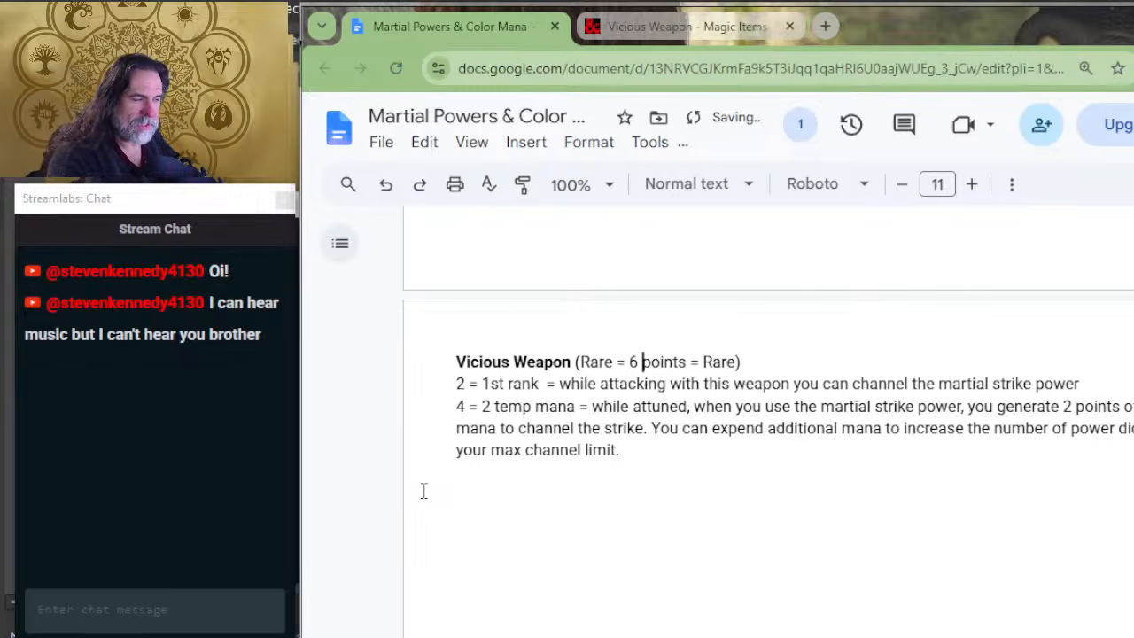
key(Right)
key(Right)
key(Delete)
key(Delete)
key(Delete)
key(Delete)
key(Delete)
key(Delete)
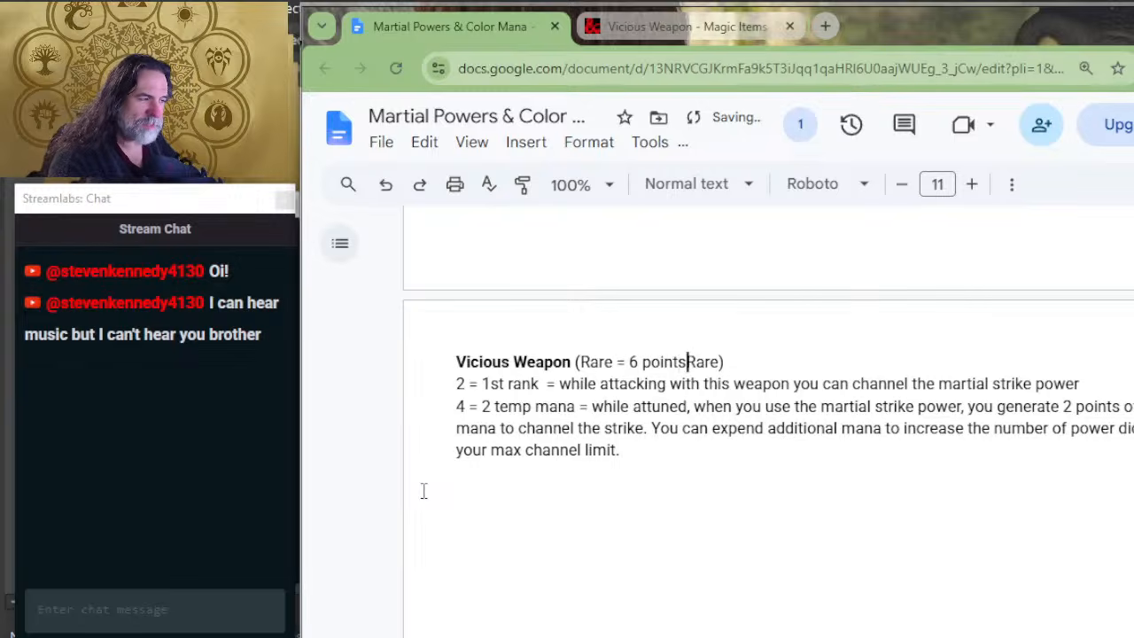
key(Delete)
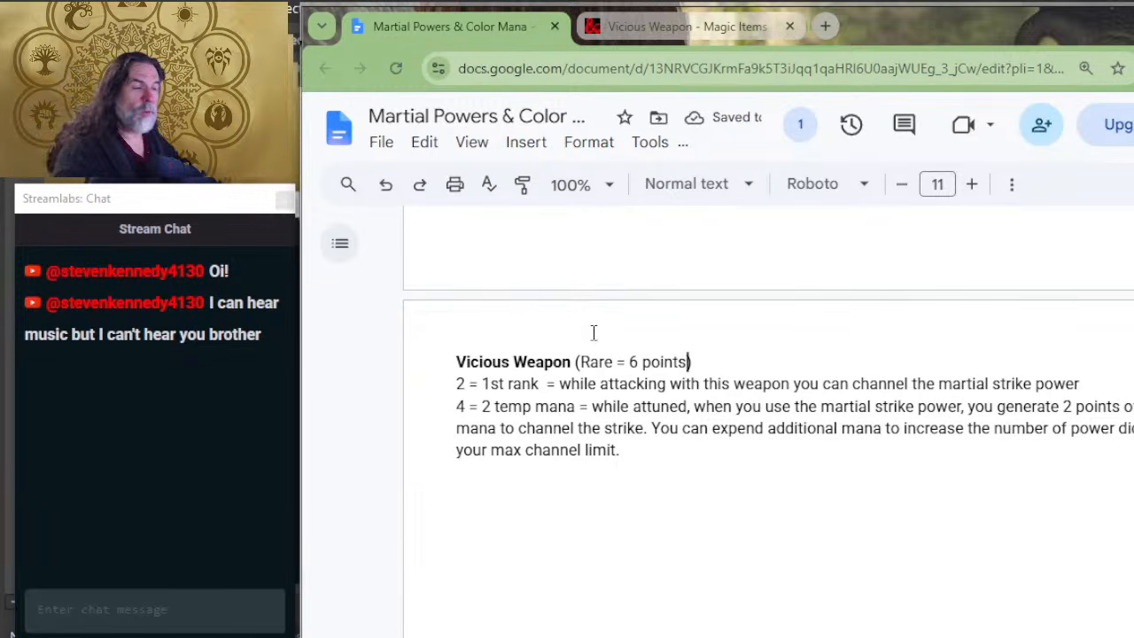
Step: Cut the Boots of Speed example and paste it after the Vicious Weapon example, beneath a new line reading "Armaments"
scroll(594, 332, up, 4)
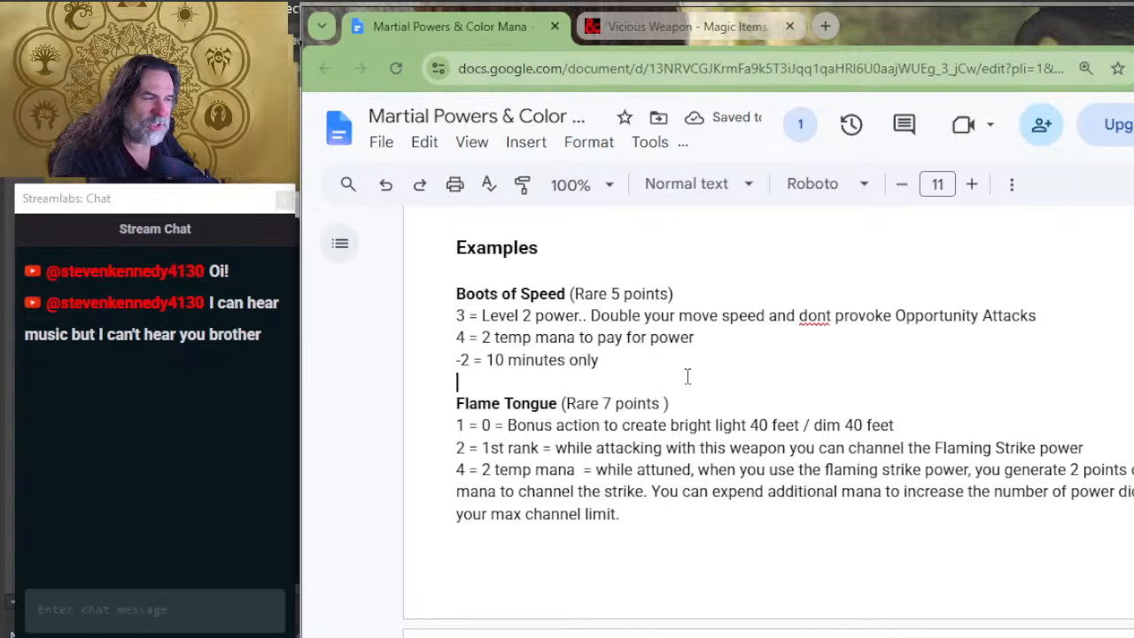
drag(621, 361, 519, 294)
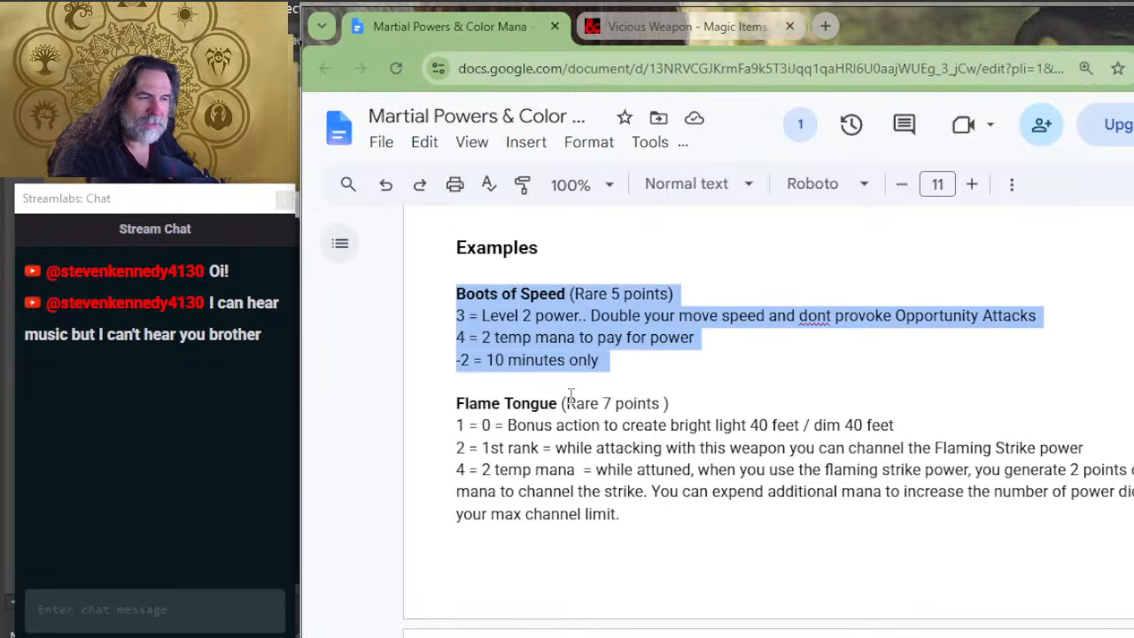
key(BackSpace)
scroll(608, 380, down, 3)
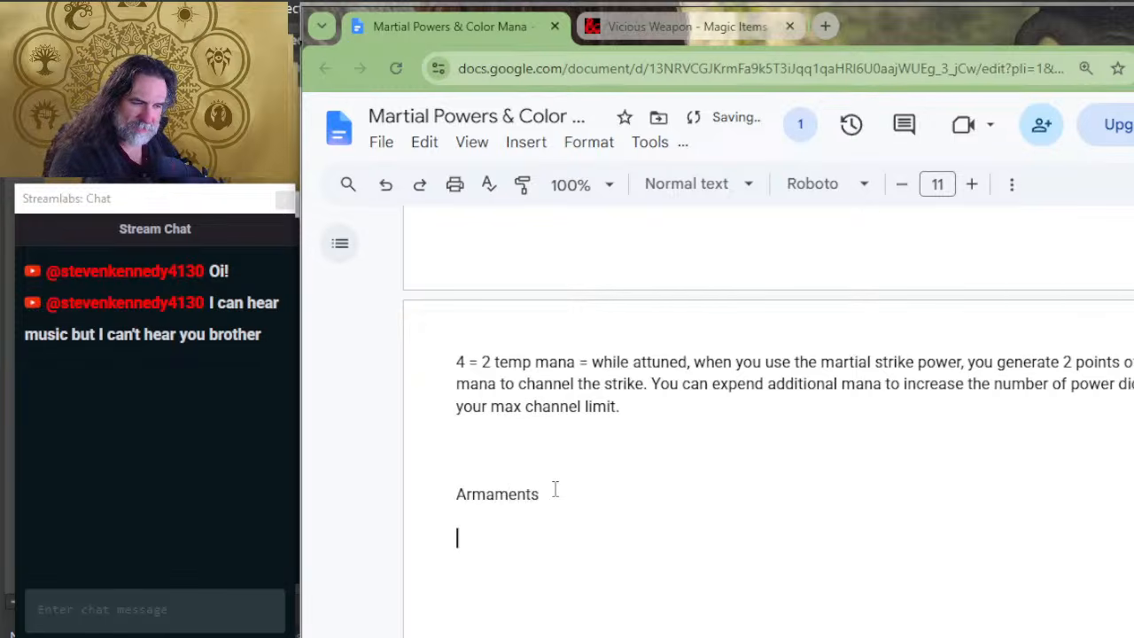
text(Boots of Speed (Rare 5 points) 3 = Level 2 power.. Double your move speed and dont provoke Opportunity Attacks 4 = 2 temp mana to pay for power -2 = 10 minutes only)
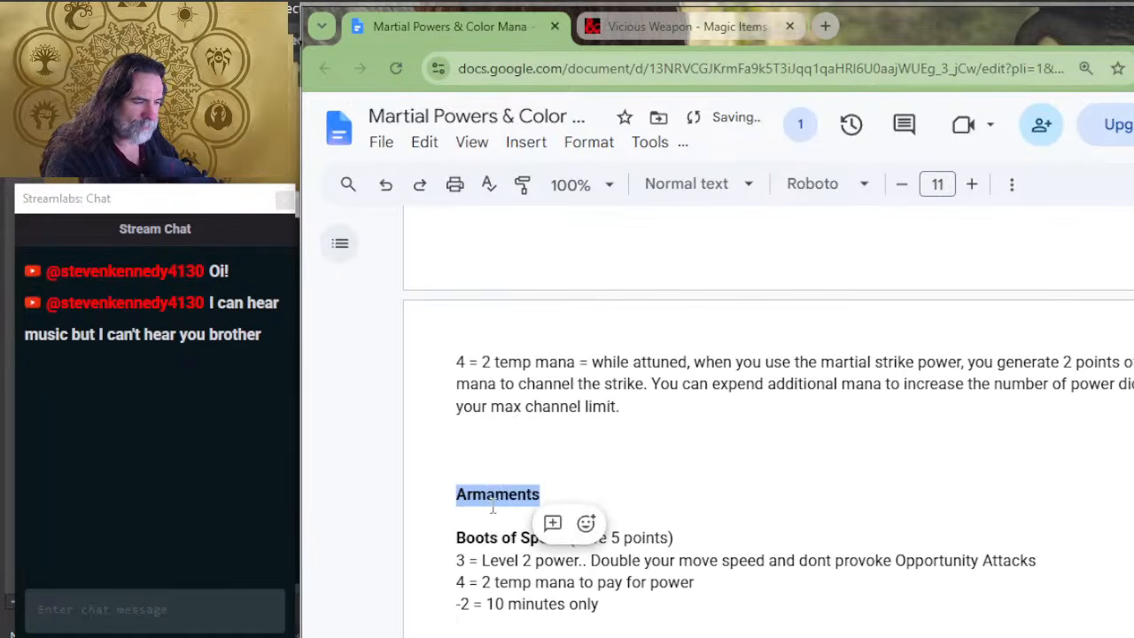
Step: Enlarge the bold Armaments heading to font size 14
click(974, 185)
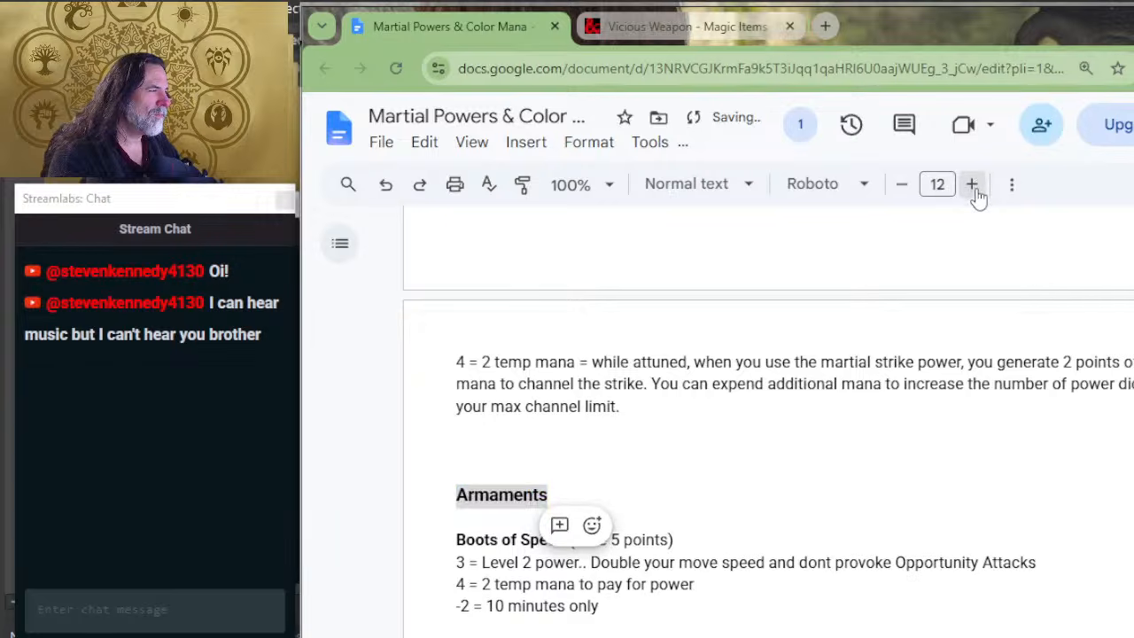
triple_click(973, 186)
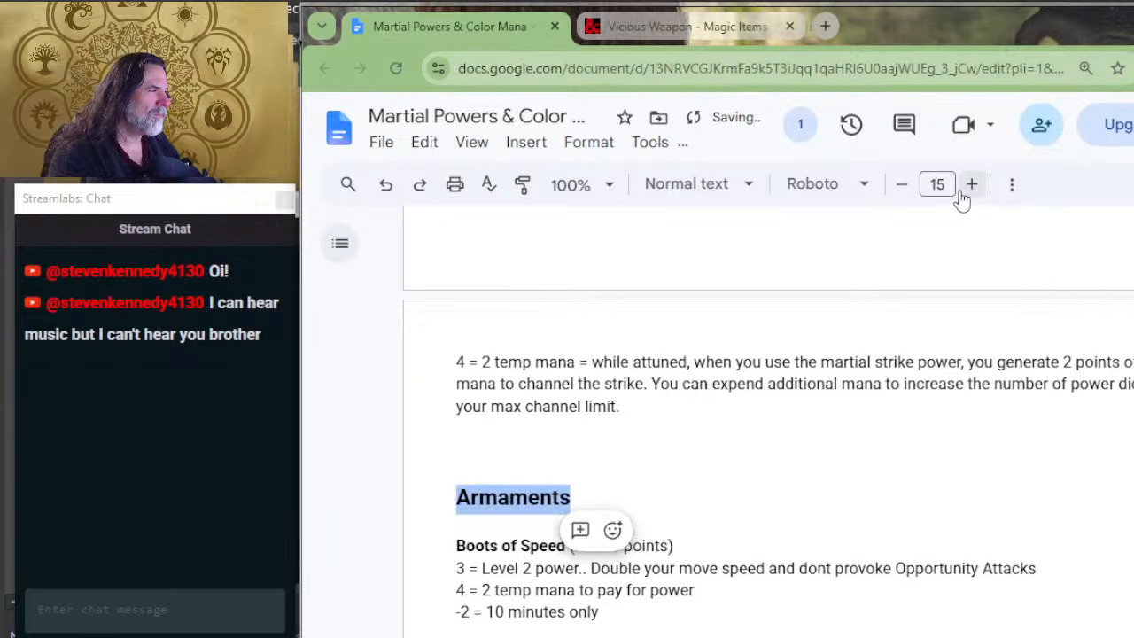
click(906, 188)
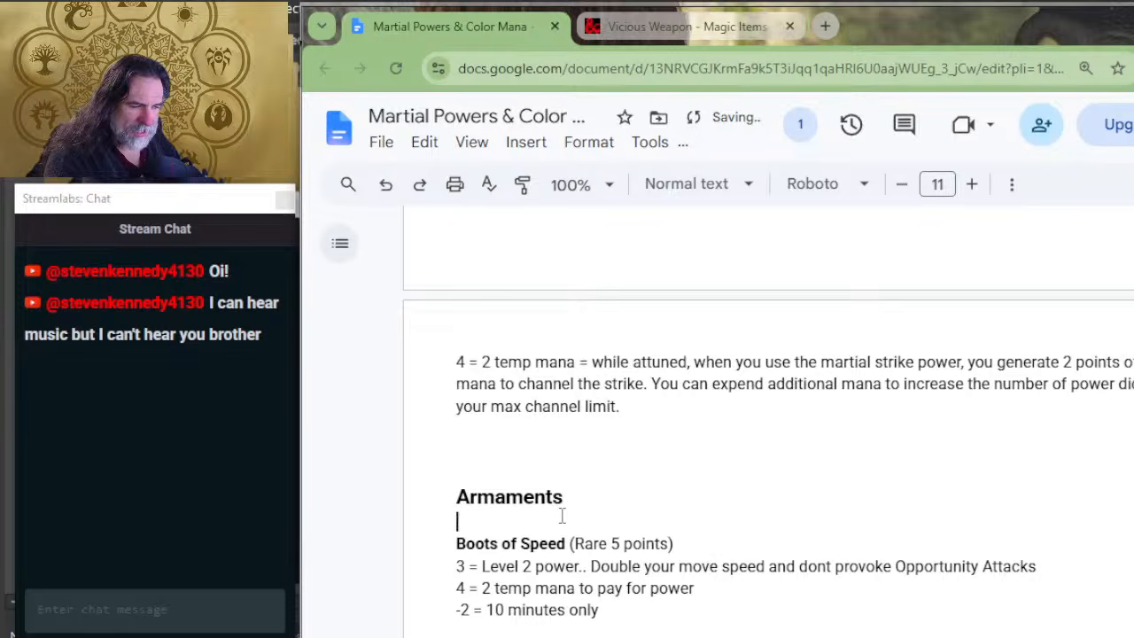
Step: Check the Flame Tongue and Vicious Weapon examples in the document, and go back from the Vicious Weapon page to the earlier Boots of Speed search
scroll(641, 515, up, 4)
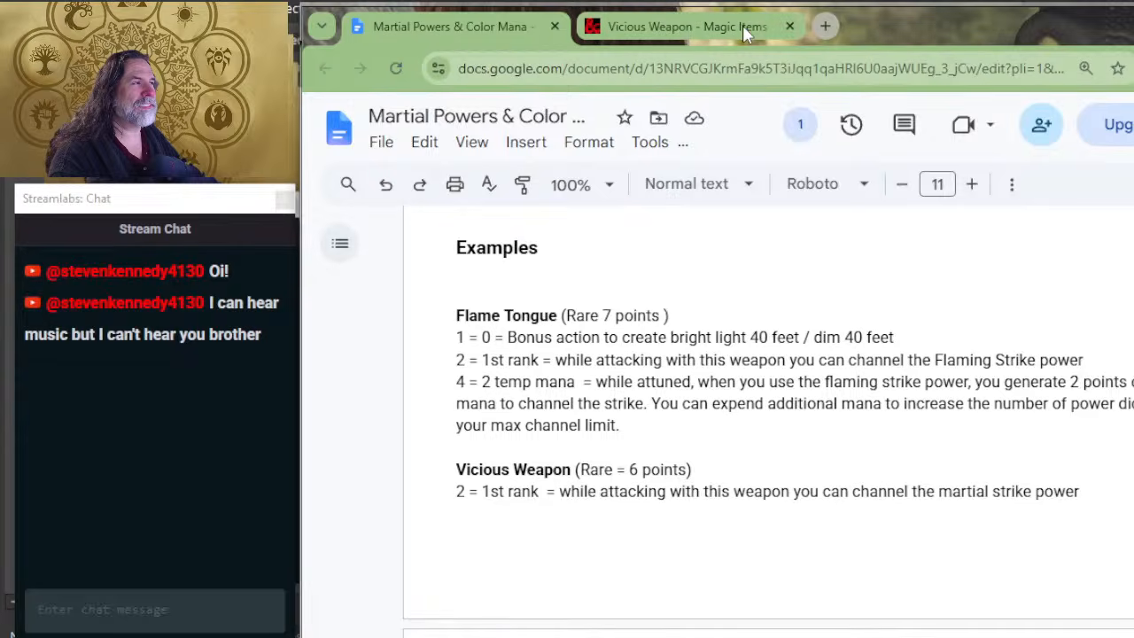
click(735, 28)
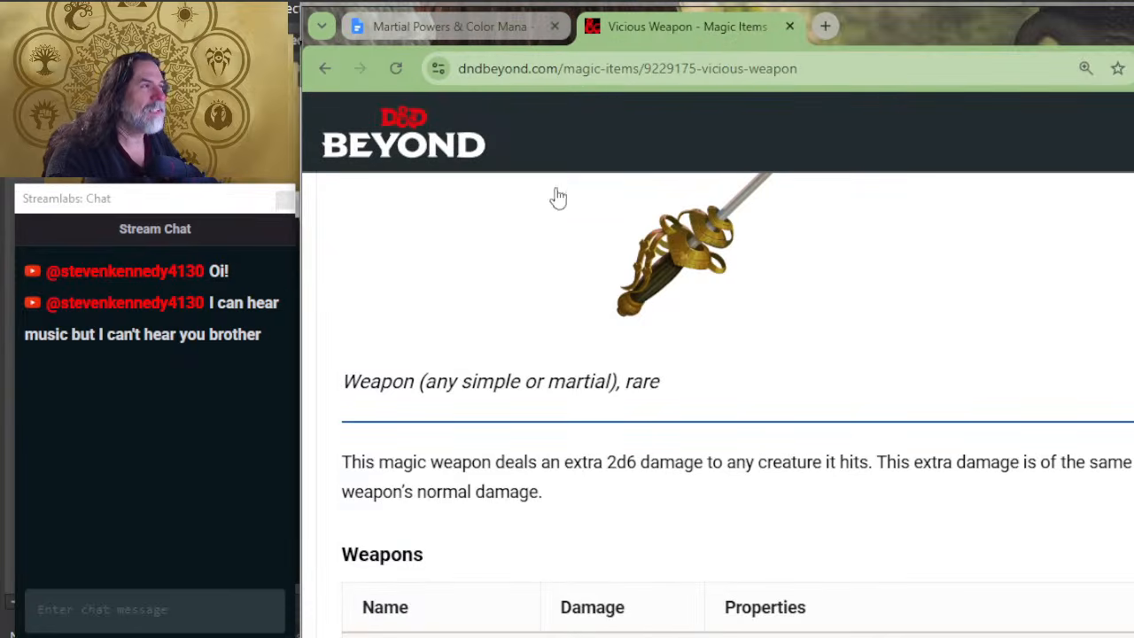
key(alt+Left)
key(alt+Left)
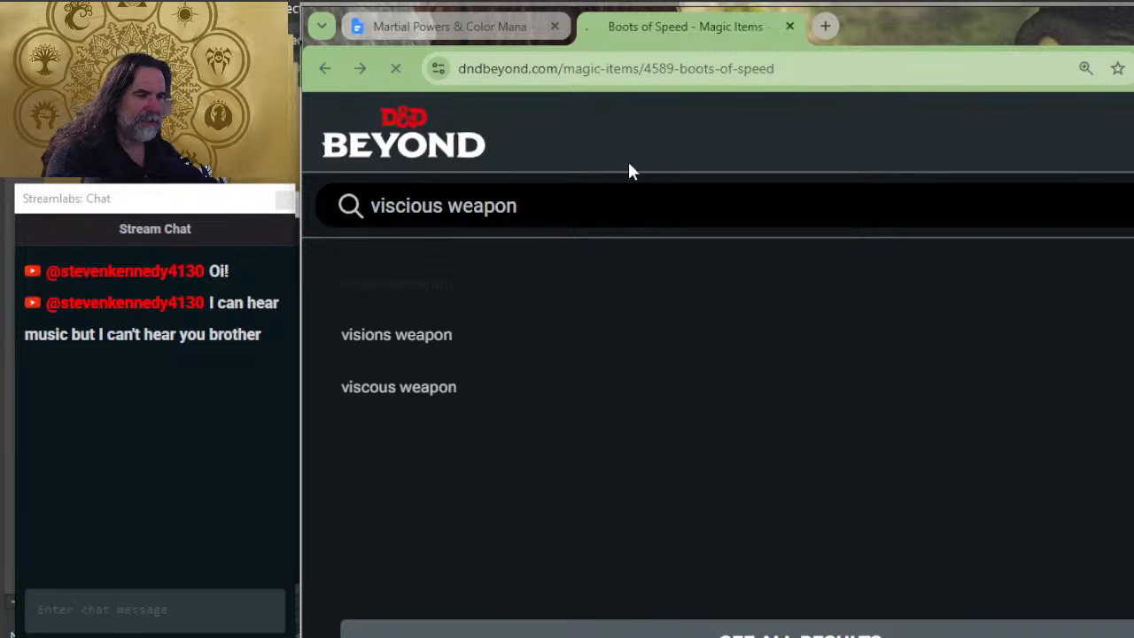
Step: Search Google in a new tab for: dnd 5.5e iis "boots of speed" on the armament magic item table
click(819, 25)
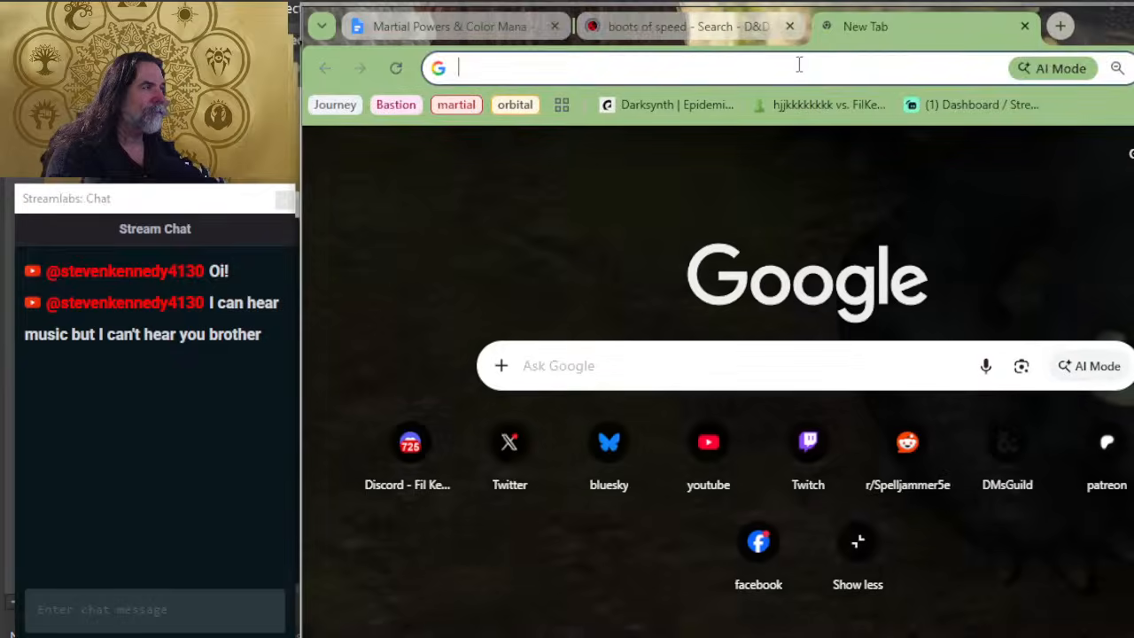
click(800, 65)
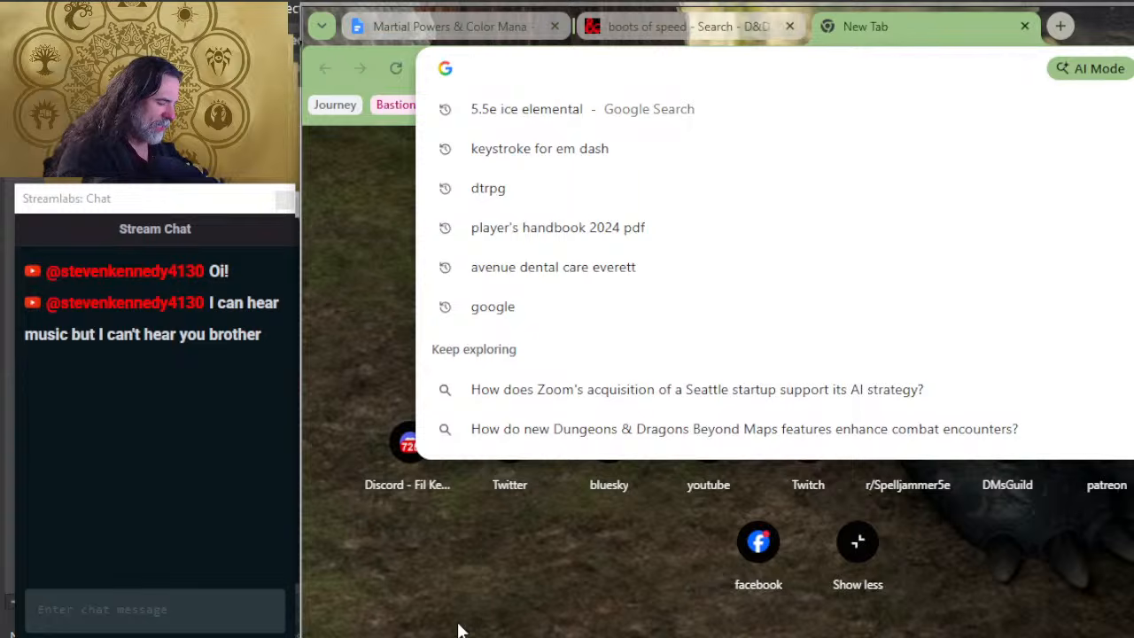
text(dnd 56.)
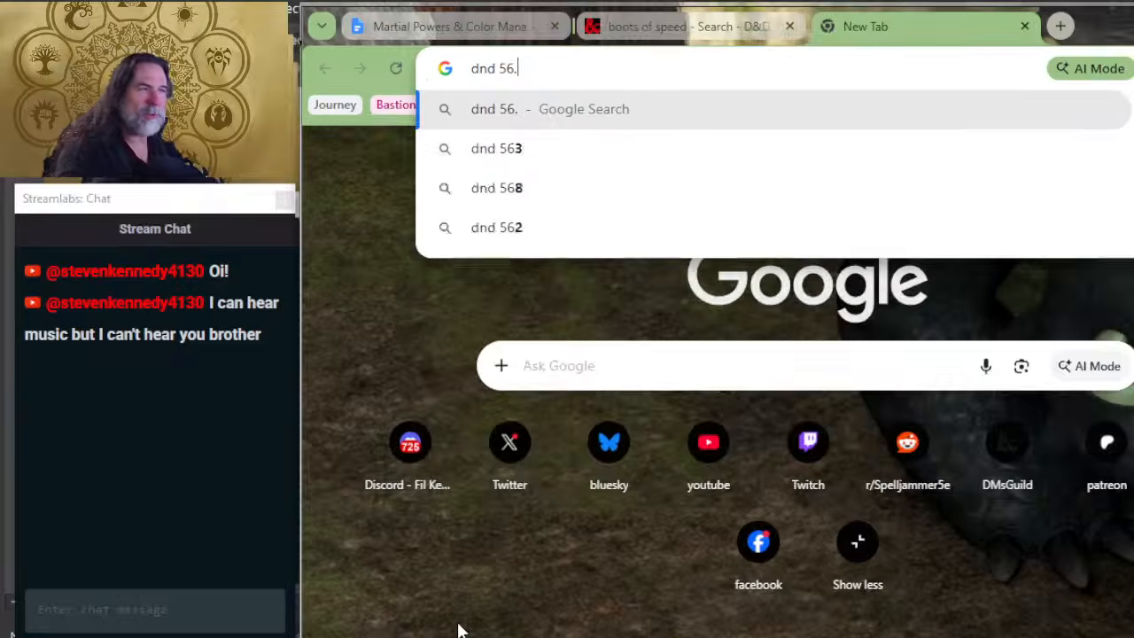
key(BackSpace)
key(BackSpace)
text(.5e)
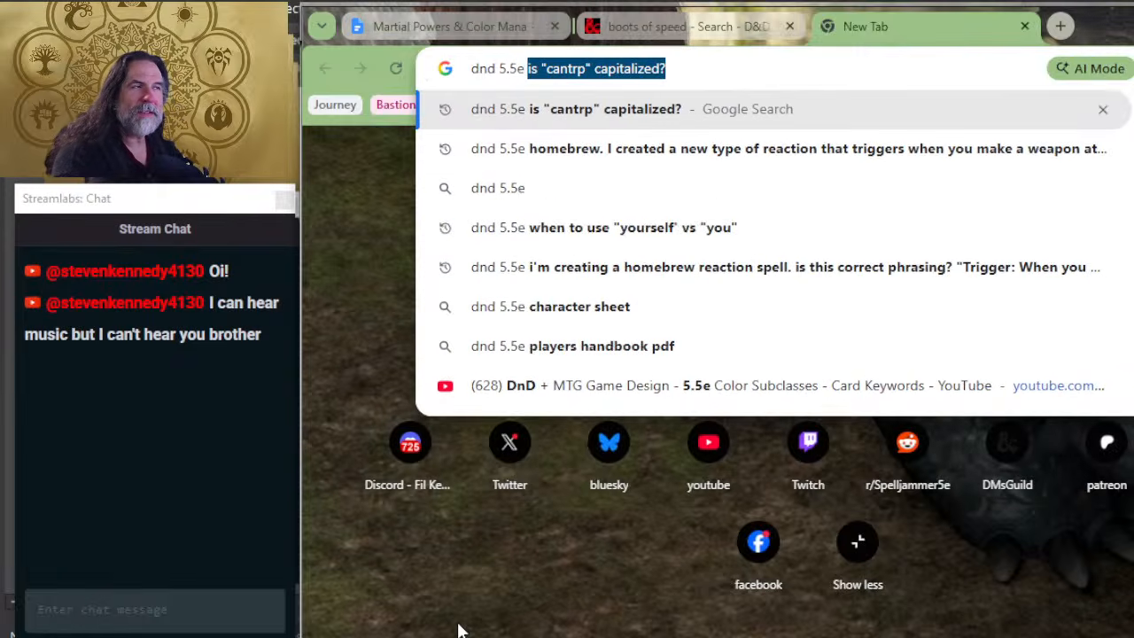
text( iis "boo)
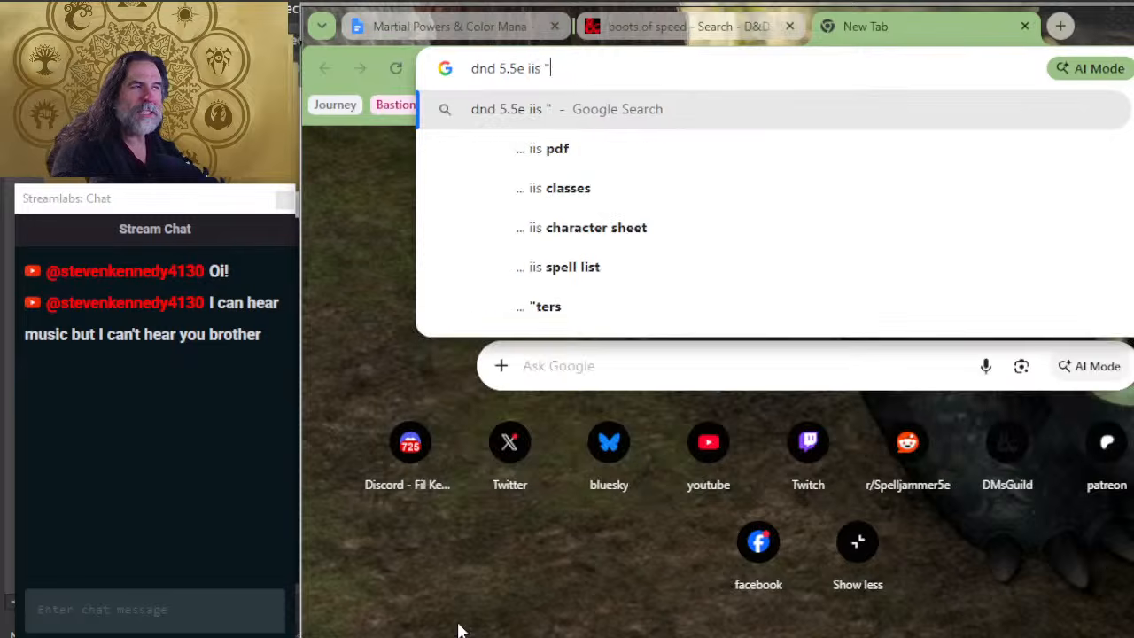
text(ts of speed)
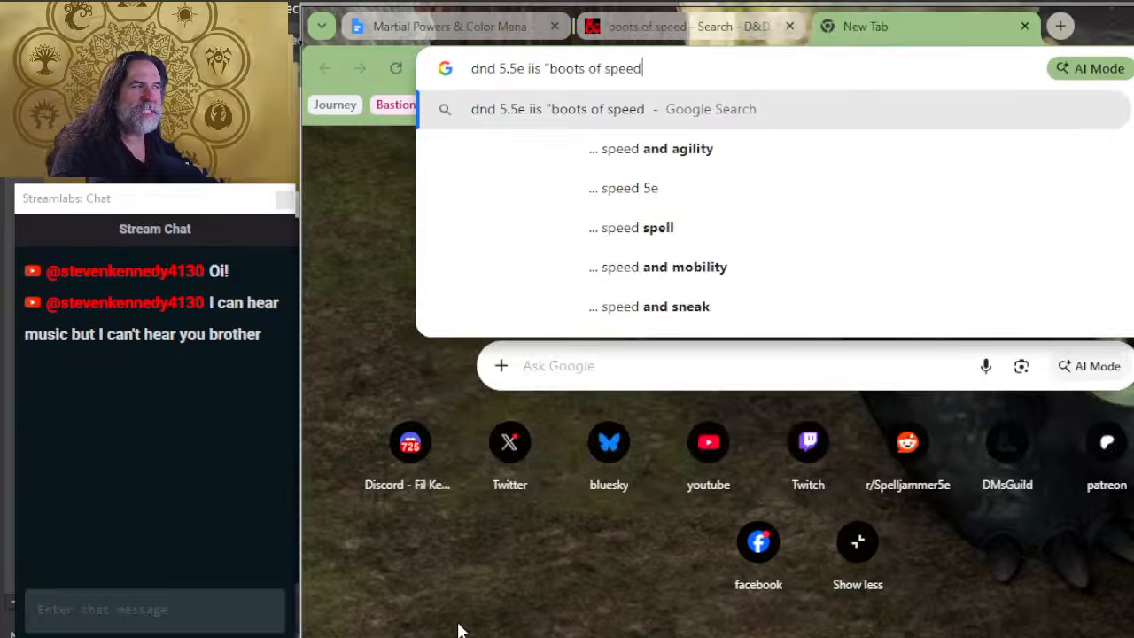
text(" on the a)
key(BackSpace)
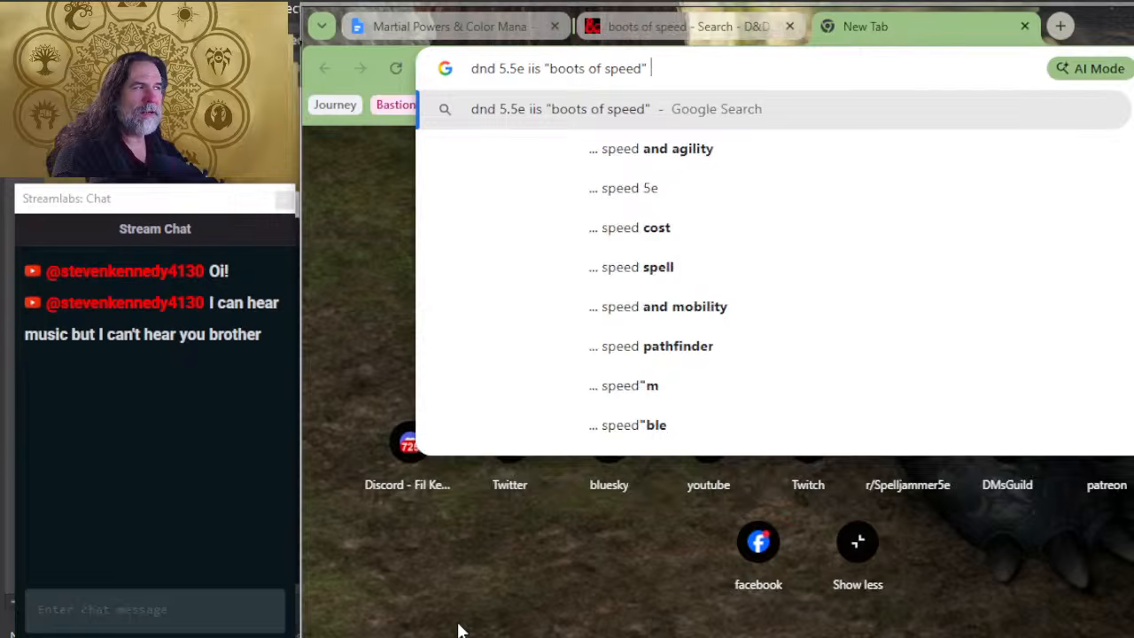
text(on the armam)
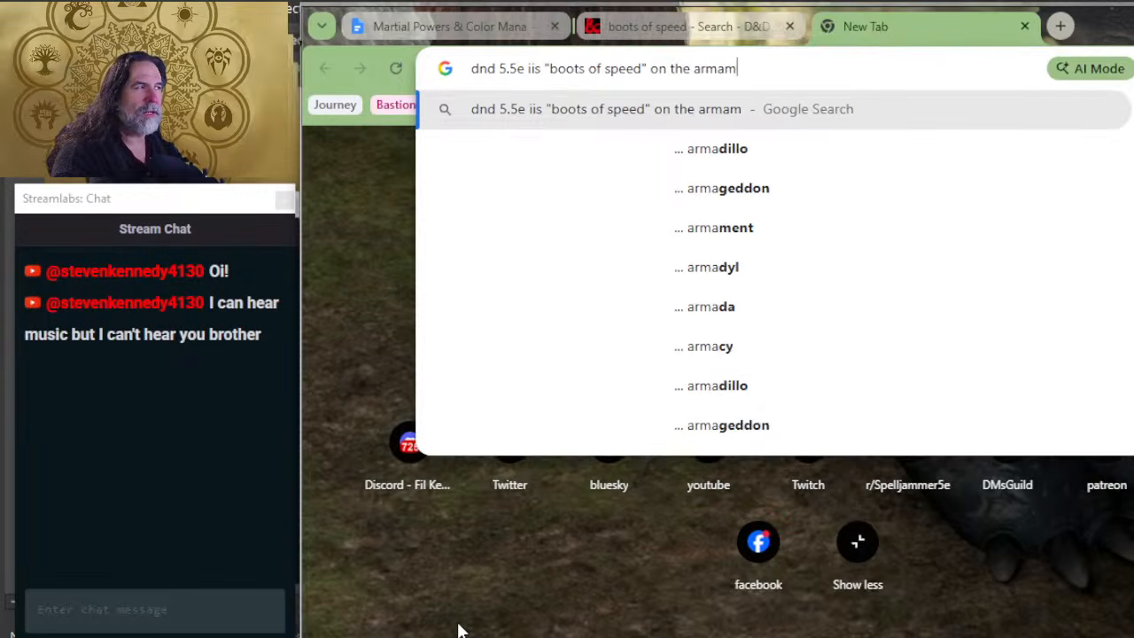
text(ent magic ite)
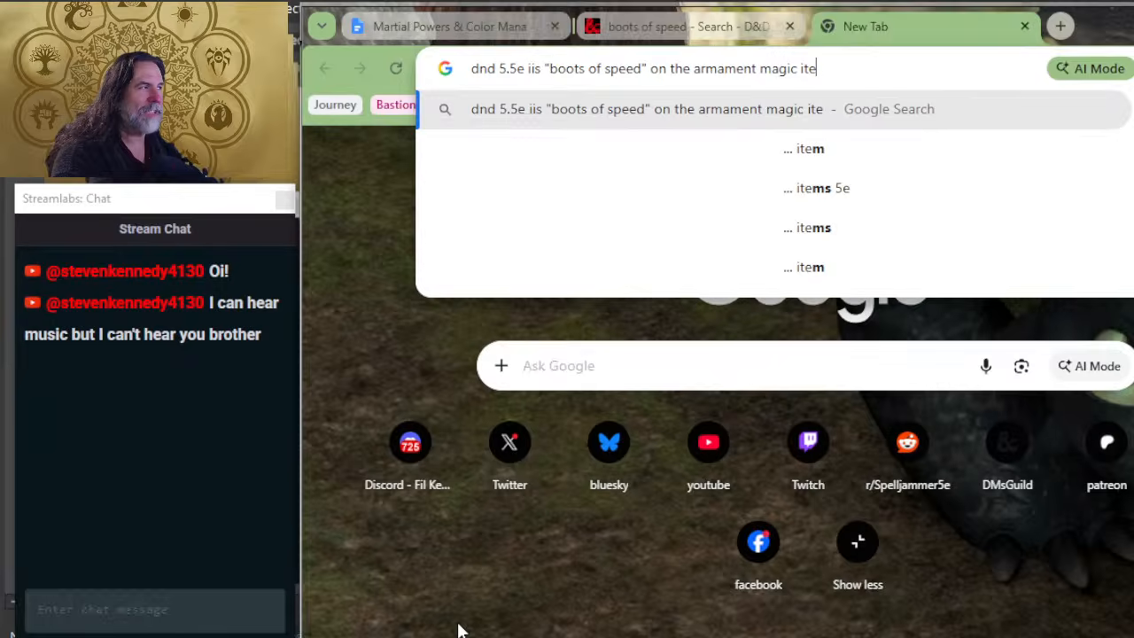
text(m table)
key(Return)
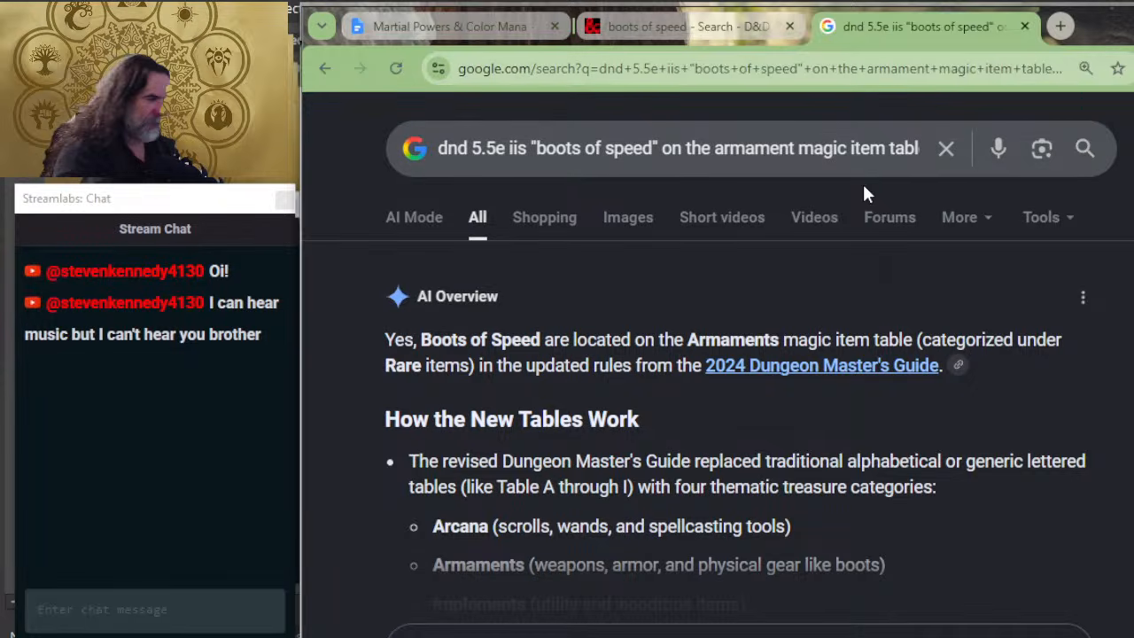
Step: Open the 2024 Dungeon Master's Guide from the search overview and go to its Magic Item Categories section in Chapter 7
click(836, 365)
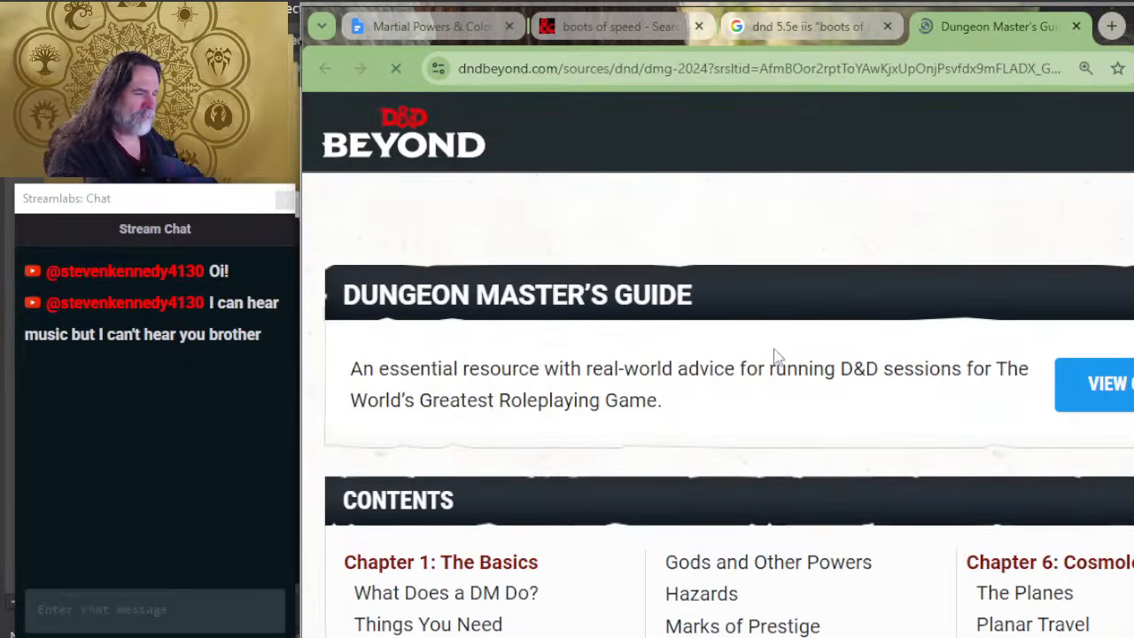
scroll(778, 357, down, 2)
scroll(930, 407, down, 4)
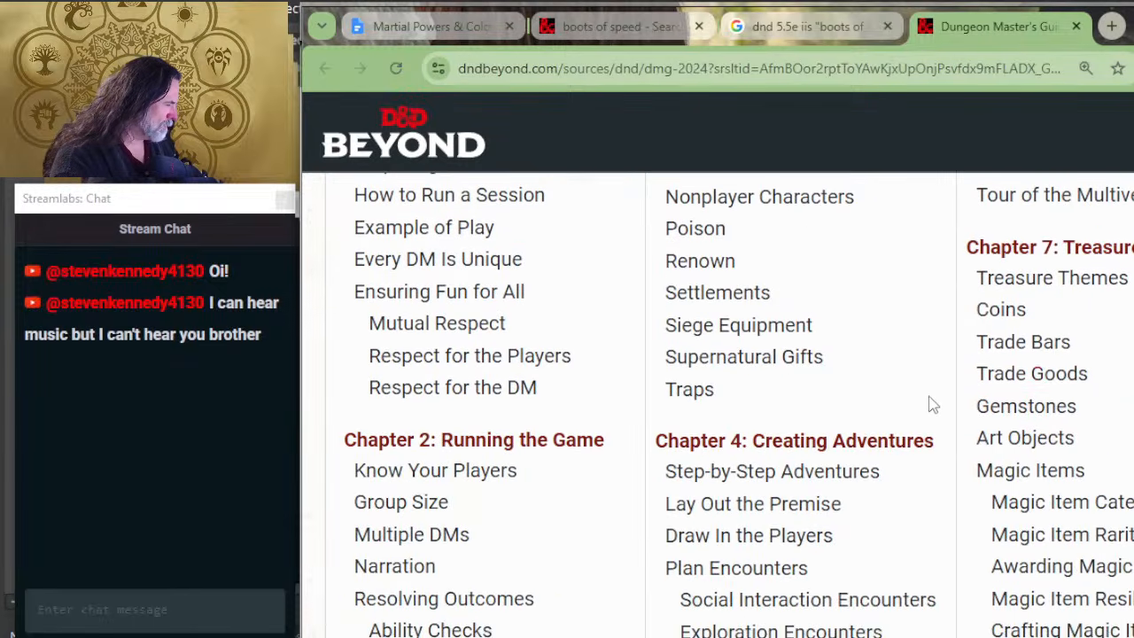
scroll(1109, 423, down, 2)
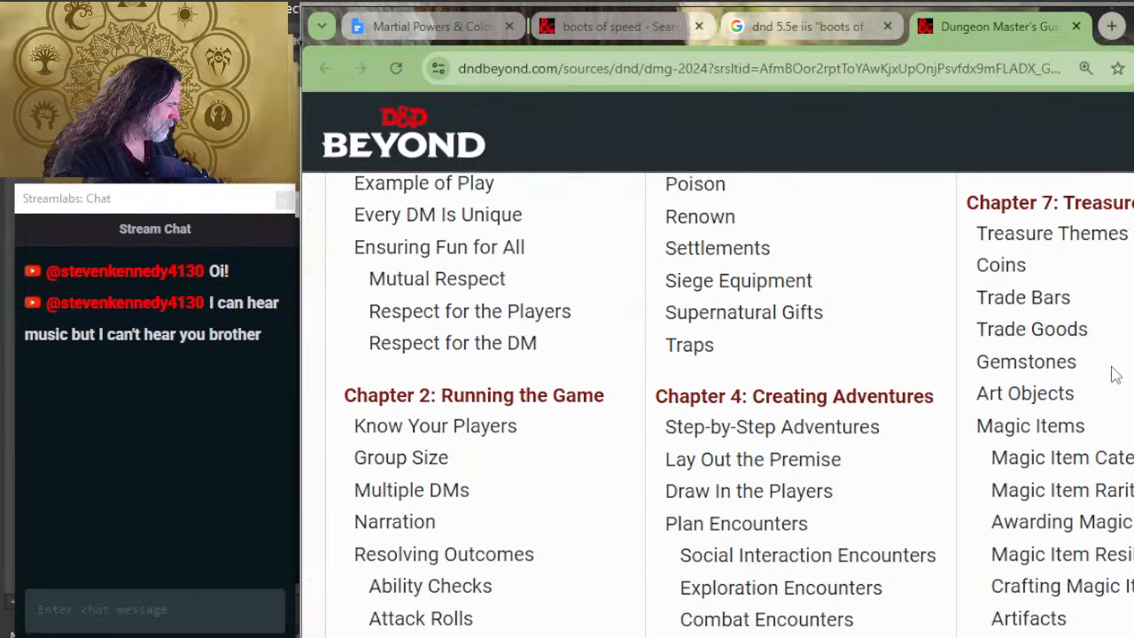
click(1122, 350)
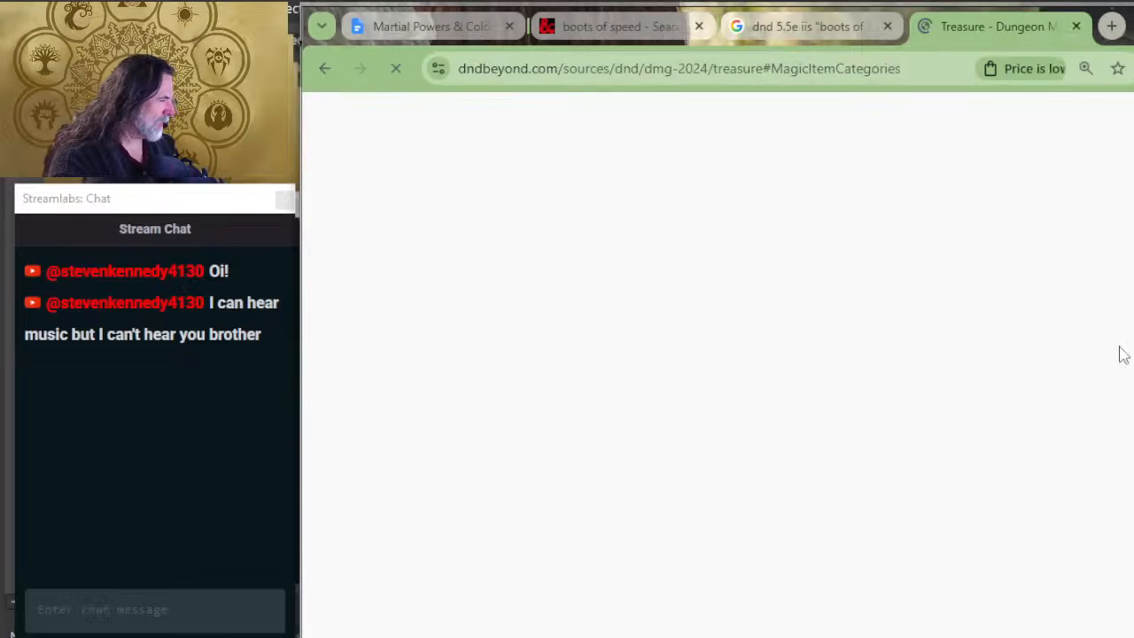
Step: Examine the magic item category table and the category descriptions from Armor through Scrolls
scroll(807, 416, down, 2)
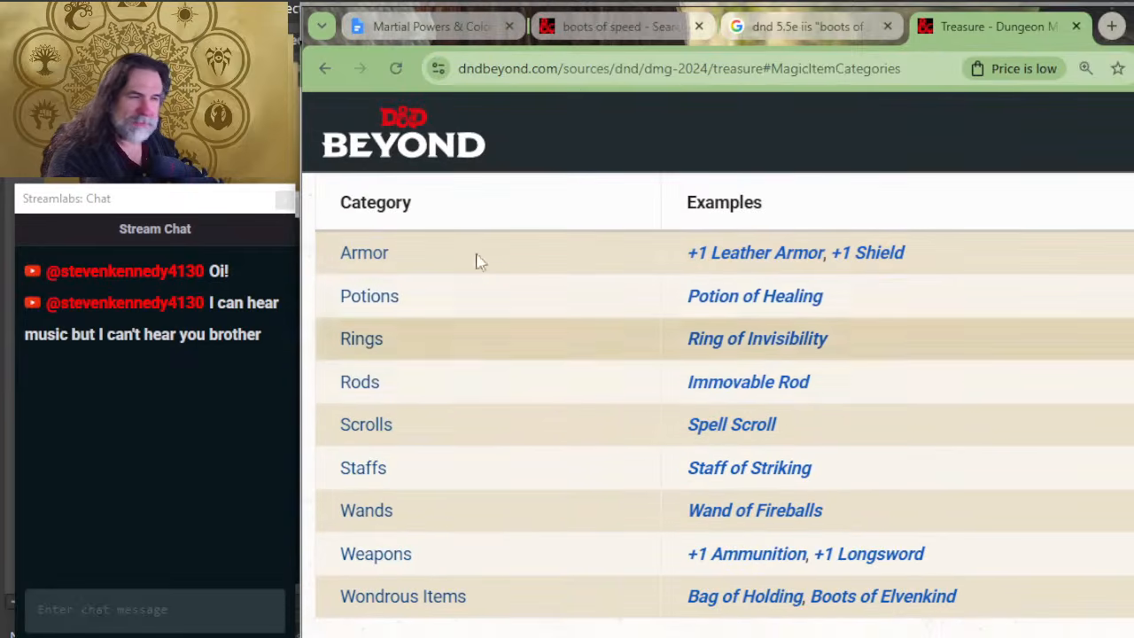
scroll(460, 603, down, 2)
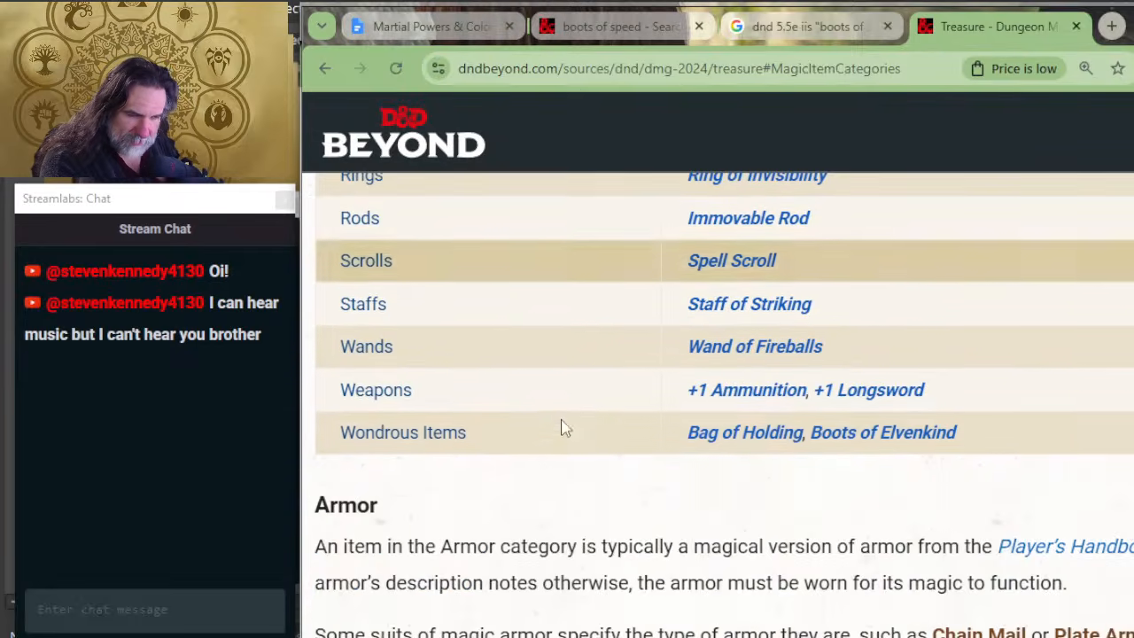
scroll(572, 382, down, 6)
scroll(532, 390, down, 6)
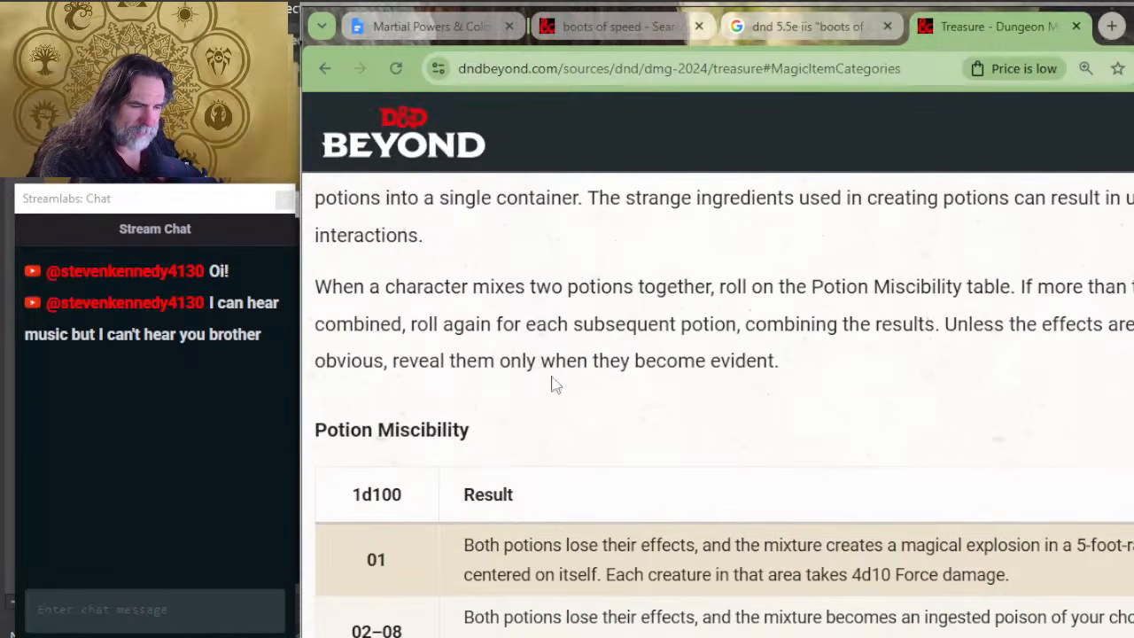
scroll(633, 408, down, 5)
scroll(633, 438, down, 4)
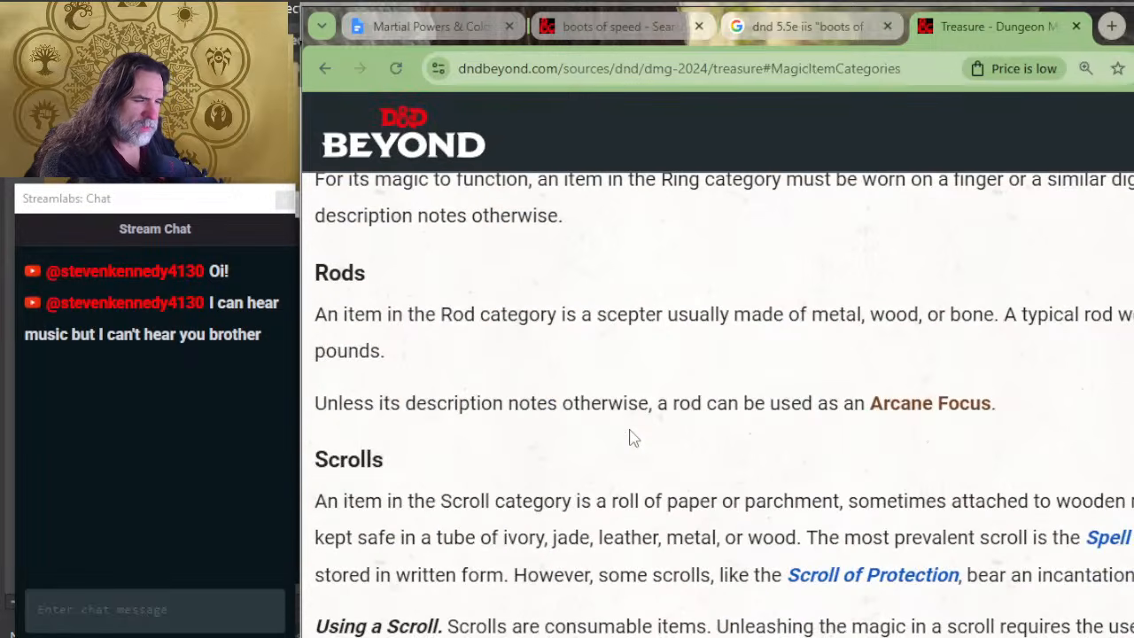
scroll(633, 438, up, 5)
Step: Return to the guide's contents, open Awarding Magic Items, and review the text from the awards and rarity tables to the crafting time and cost rules
key(alt+Left)
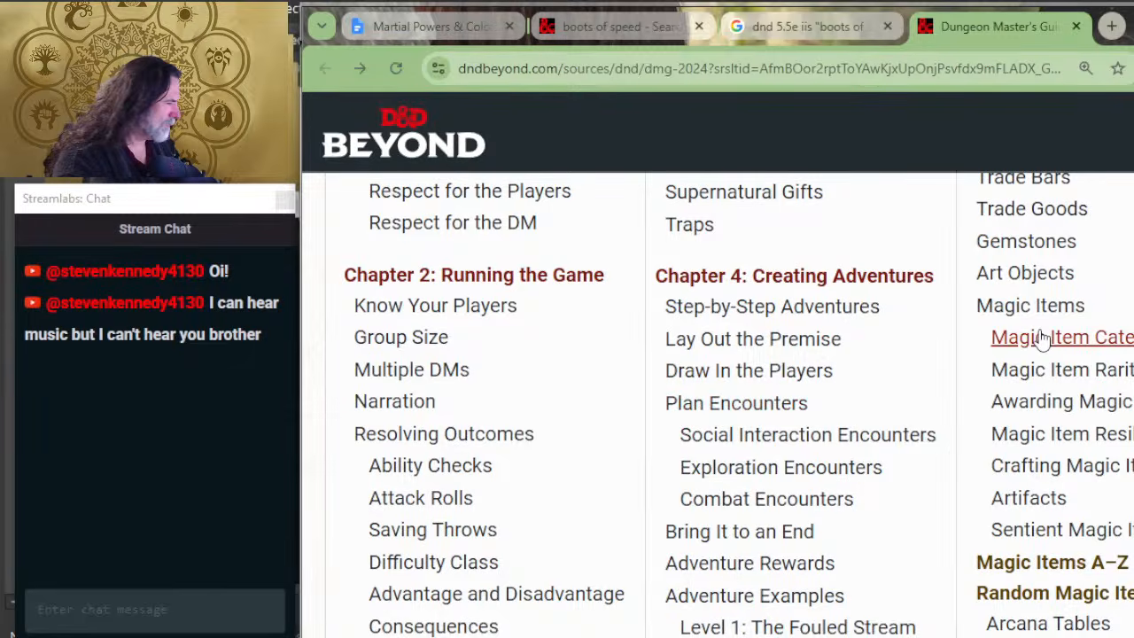
click(1123, 403)
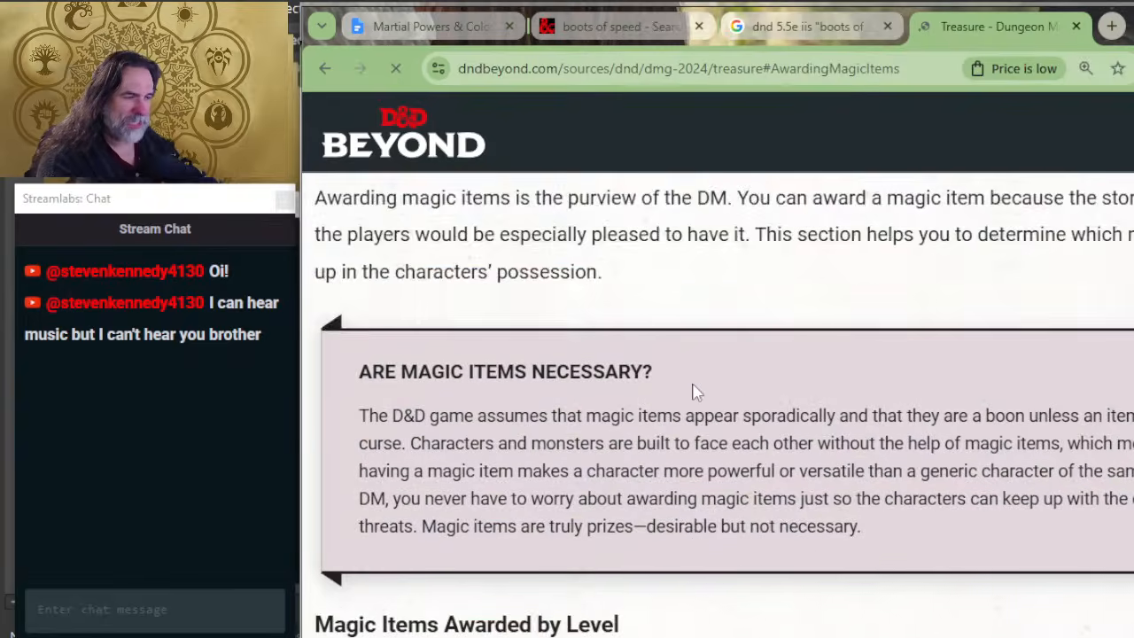
scroll(696, 392, down, 8)
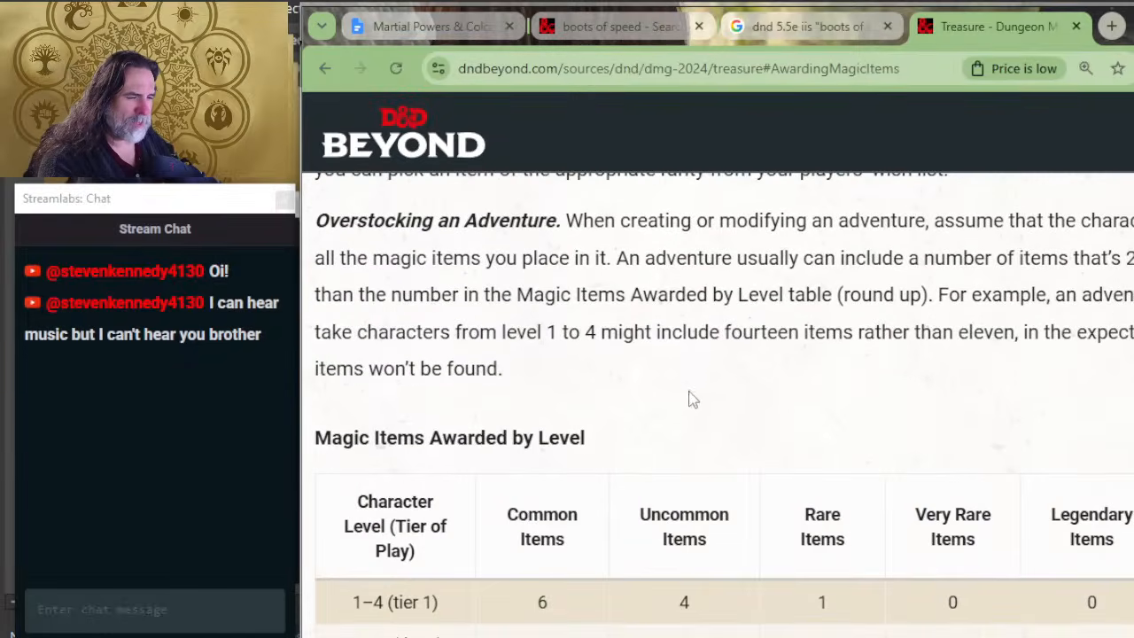
scroll(693, 400, down, 12)
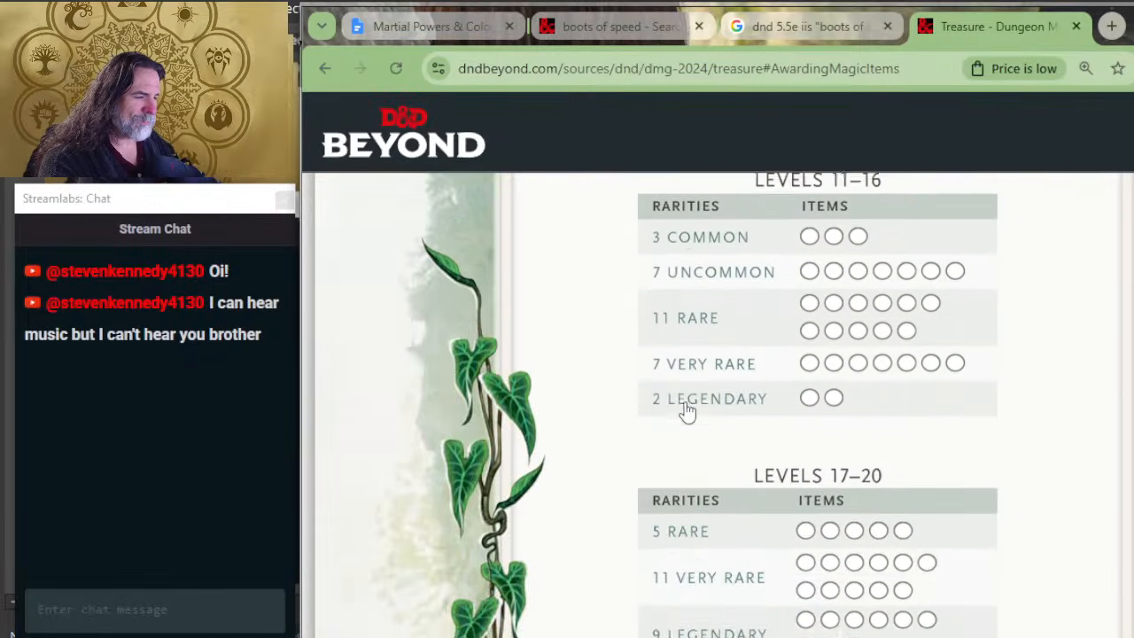
scroll(686, 408, down, 12)
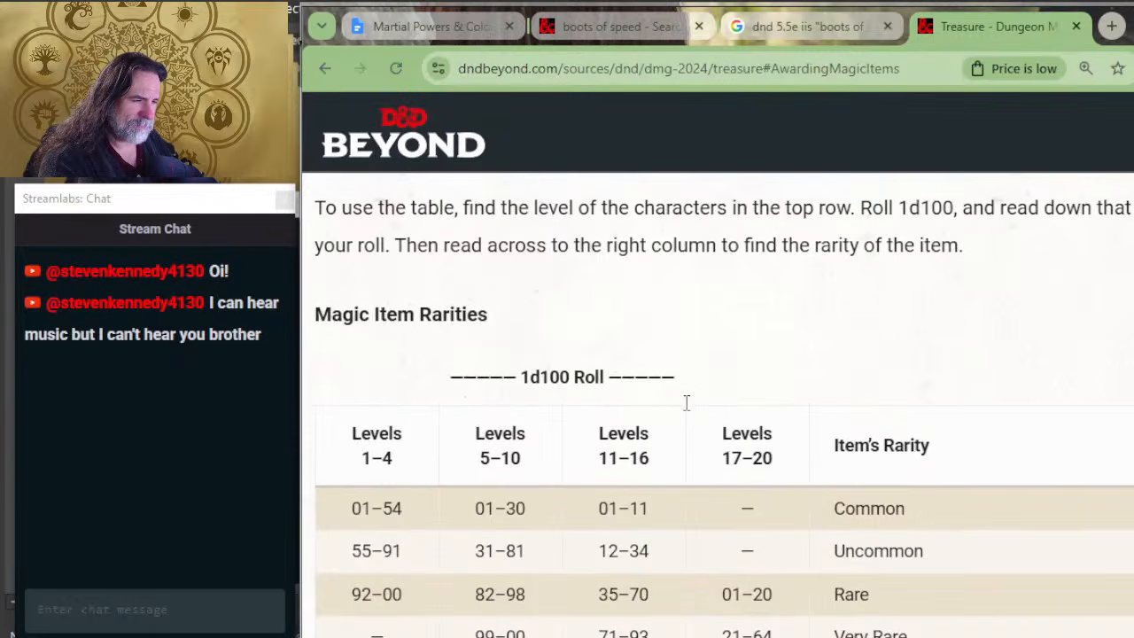
scroll(630, 405, down, 10)
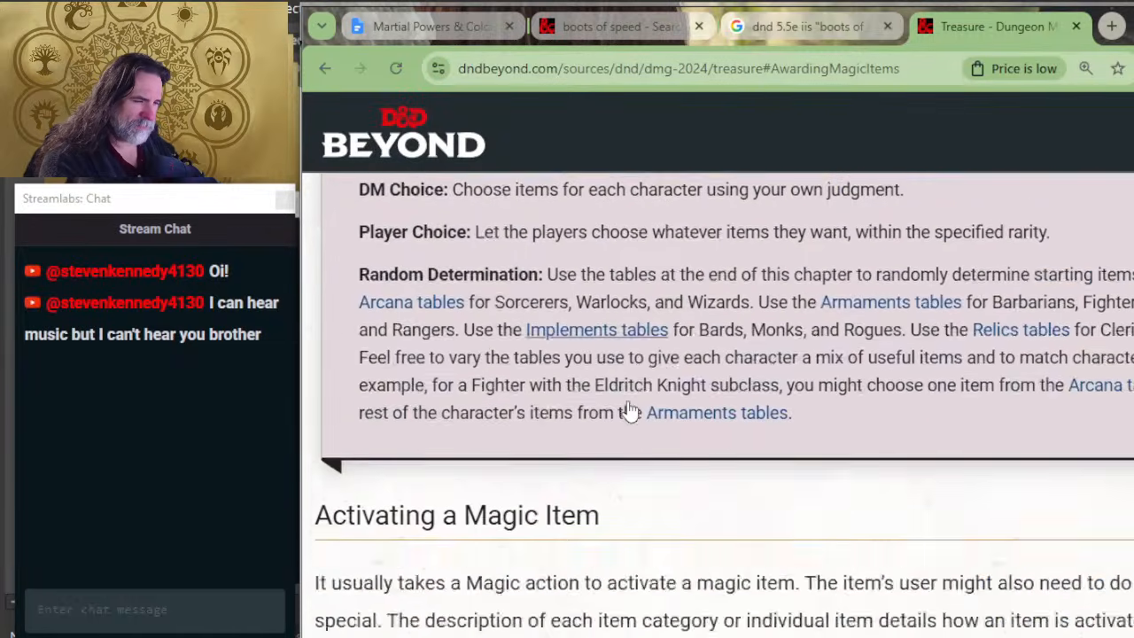
scroll(630, 410, down, 10)
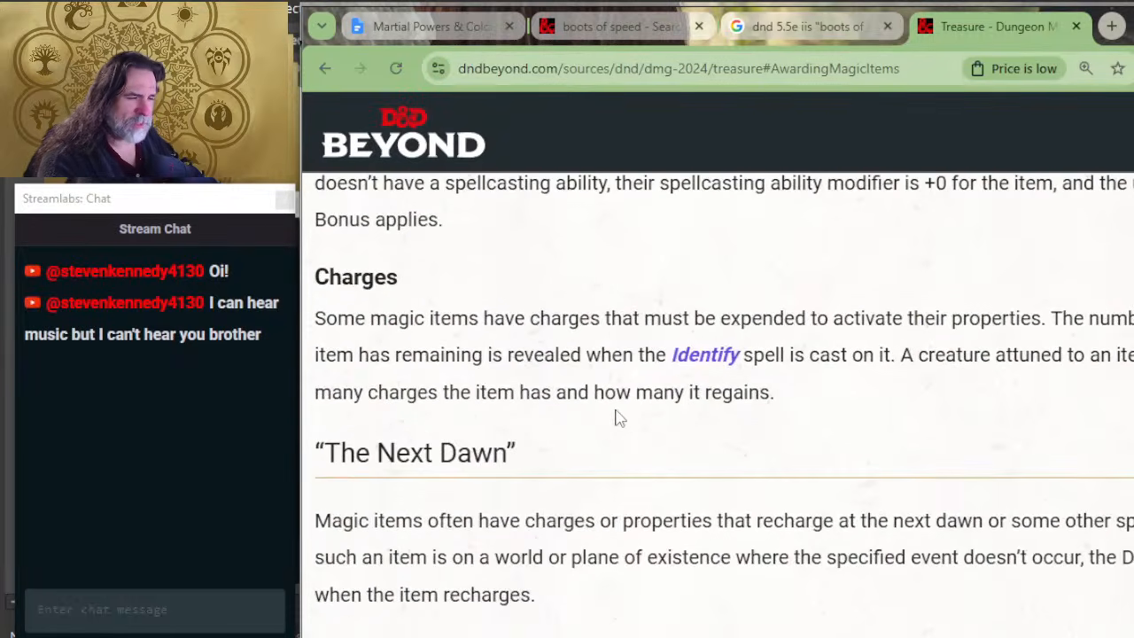
scroll(671, 481, down, 10)
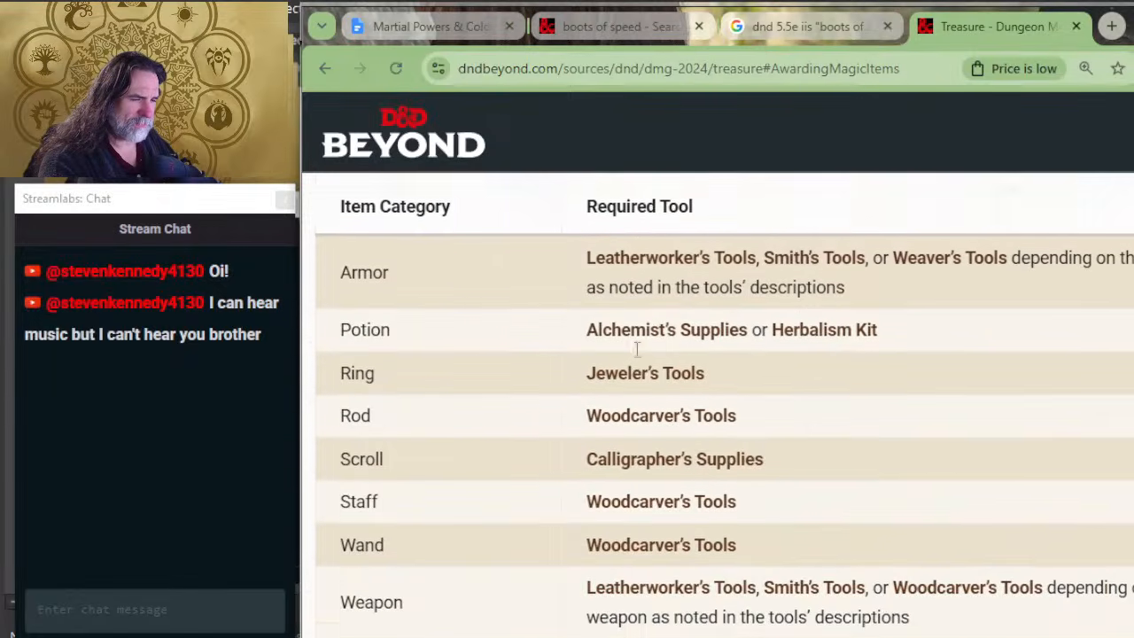
scroll(451, 339, down, 3)
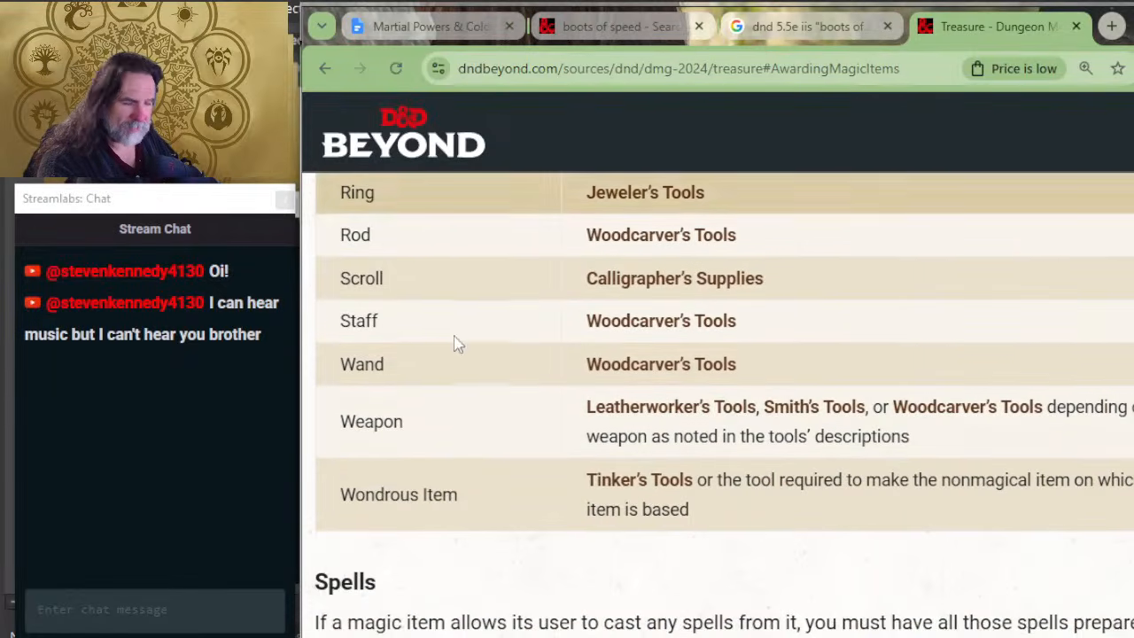
scroll(477, 442, down, 7)
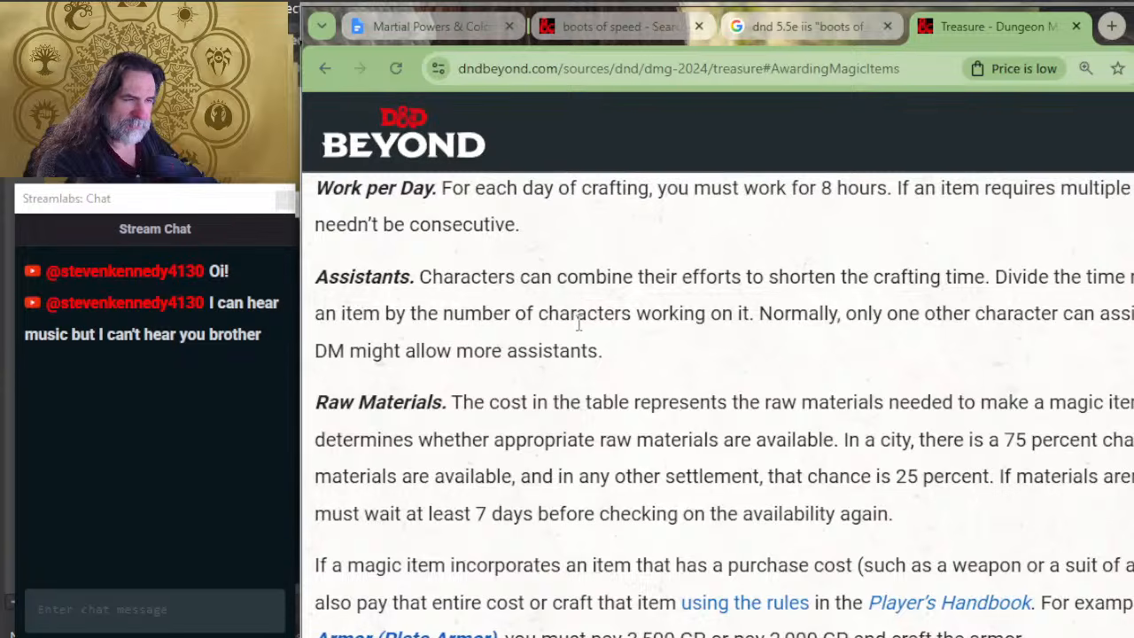
scroll(572, 348, down, 8)
scroll(576, 348, up, 3)
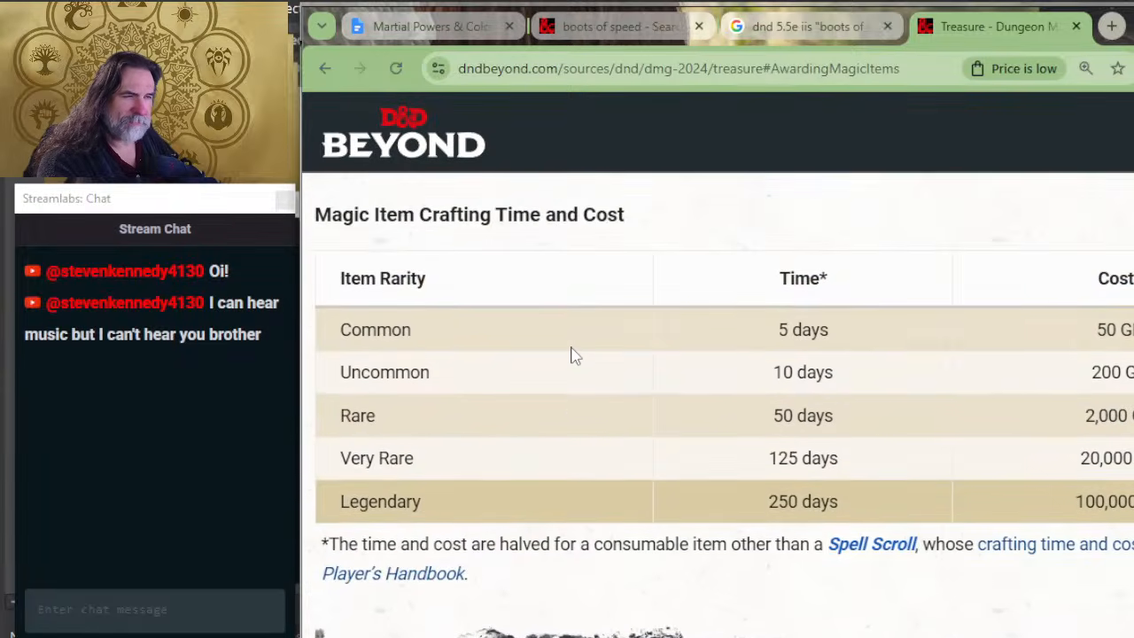
scroll(580, 347, down, 4)
scroll(580, 347, up, 4)
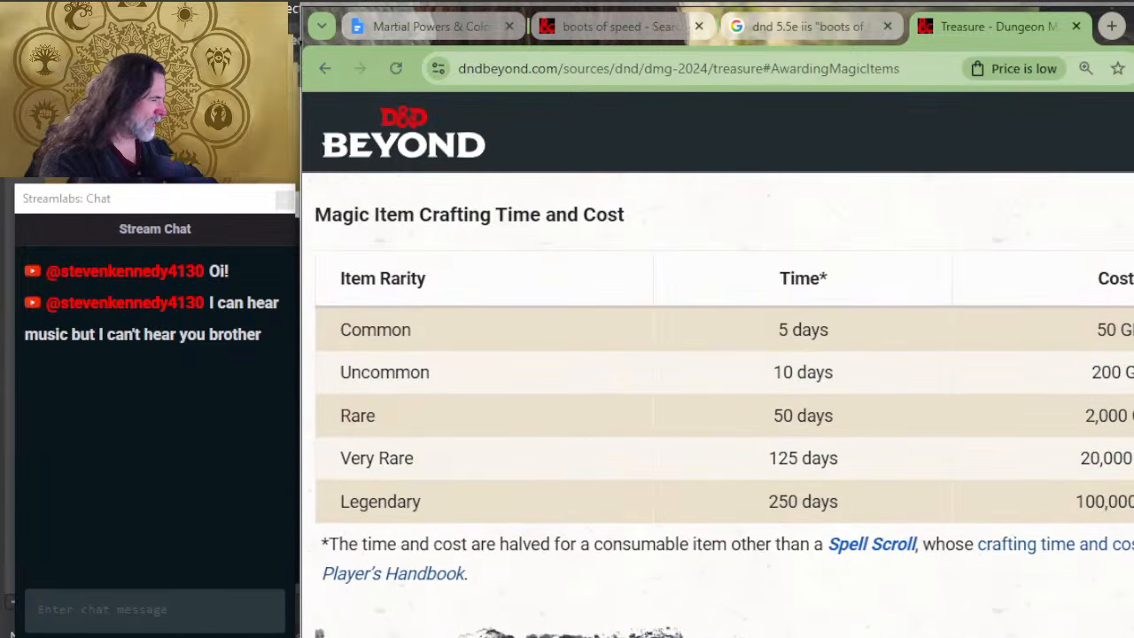
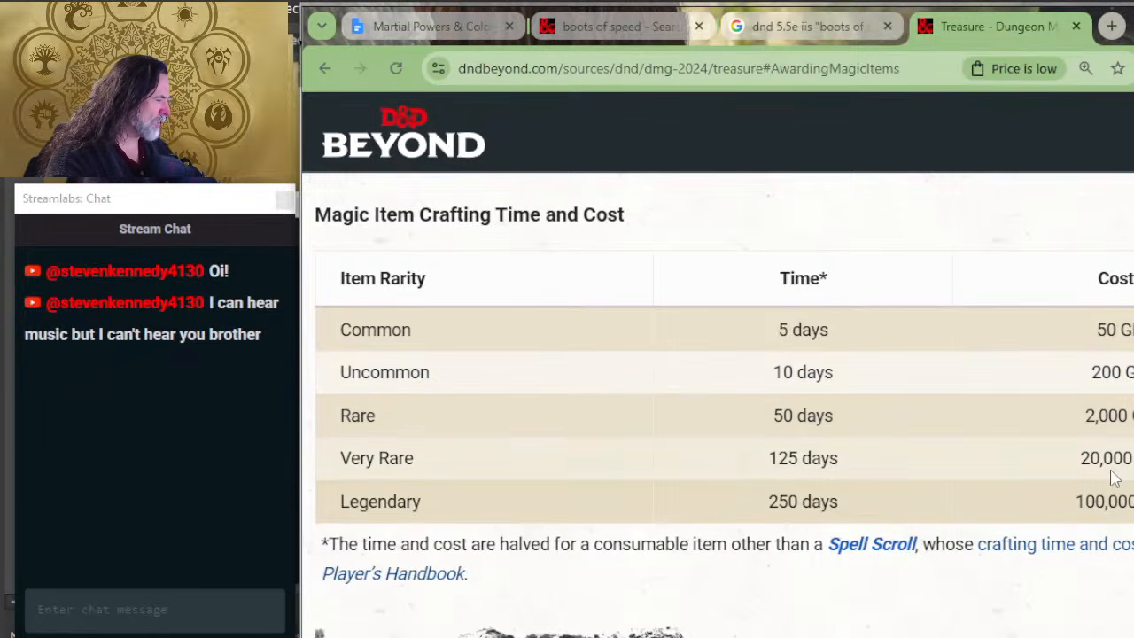
Step: Review the rest of the Treasure chapter, from Magic Item Special Features through Artifacts and Sentient Magic Items
scroll(816, 493, down, 10)
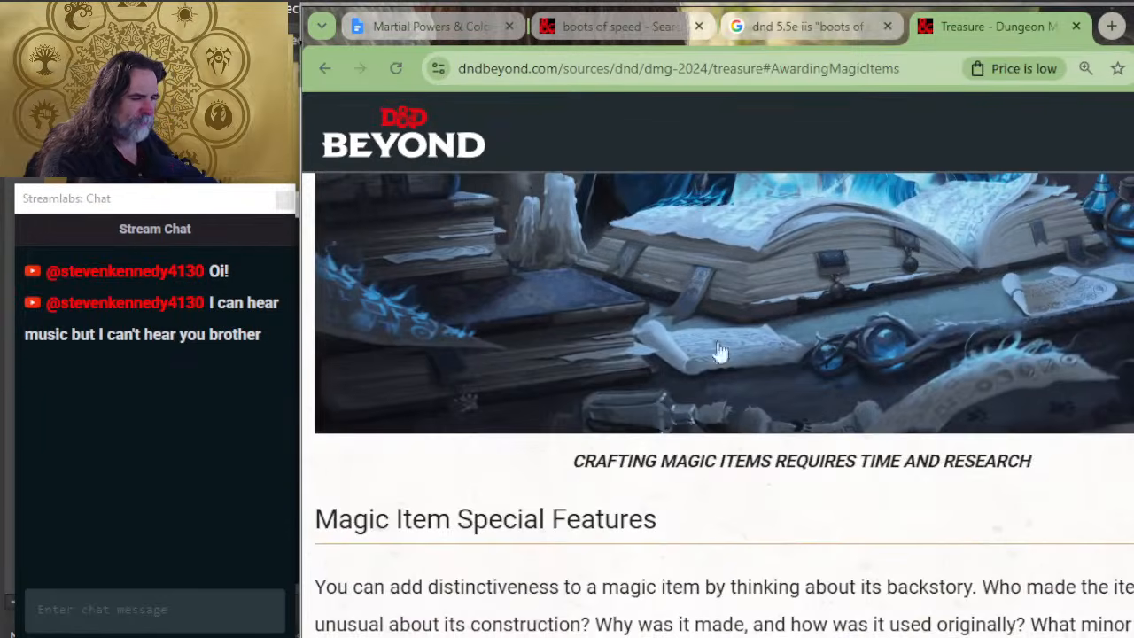
scroll(796, 300, down, 7)
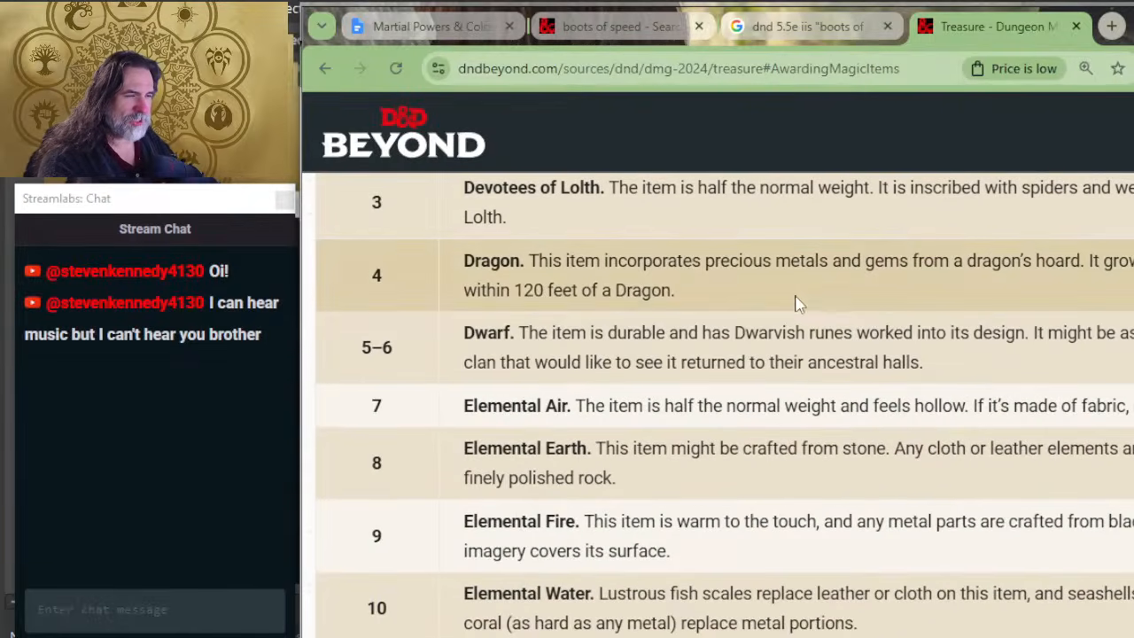
scroll(796, 304, down, 15)
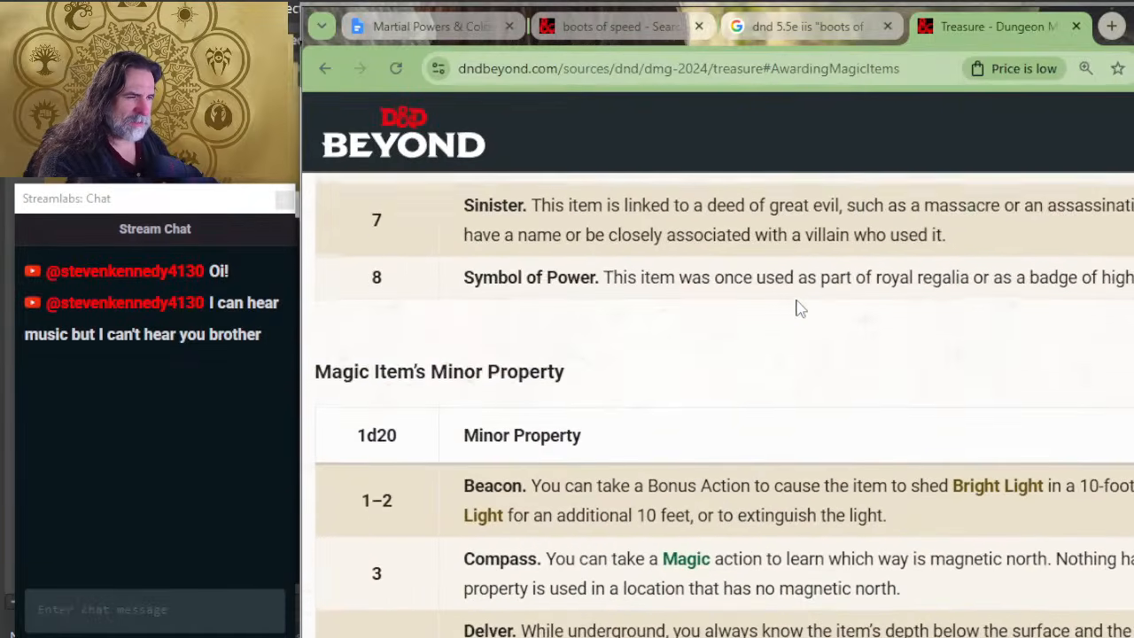
scroll(704, 379, down, 15)
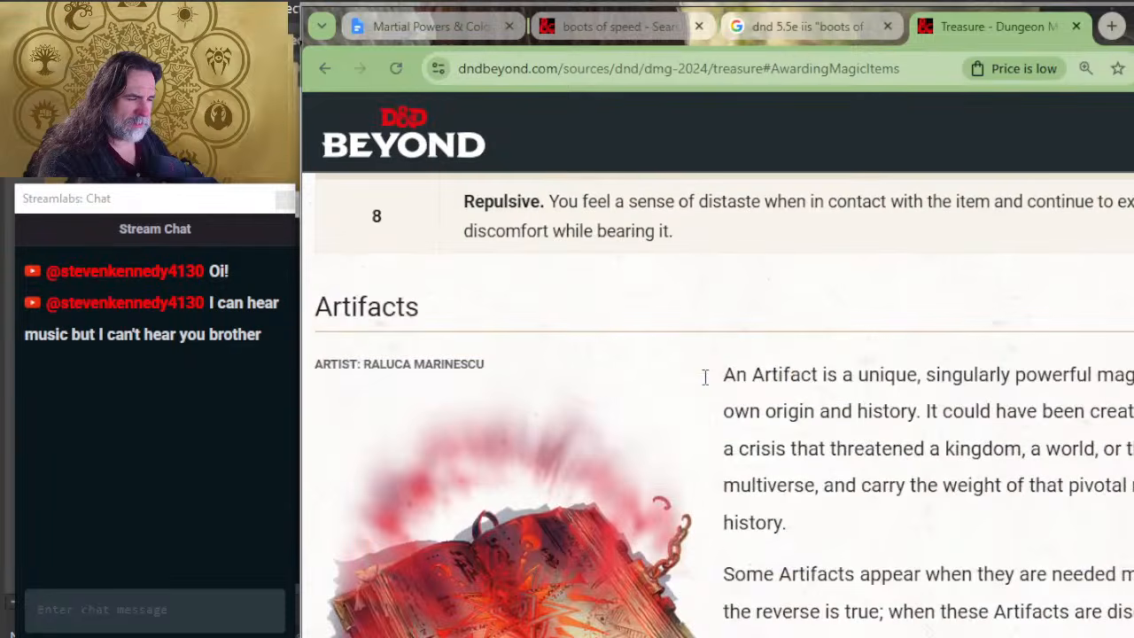
scroll(704, 377, up, 8)
scroll(707, 377, down, 14)
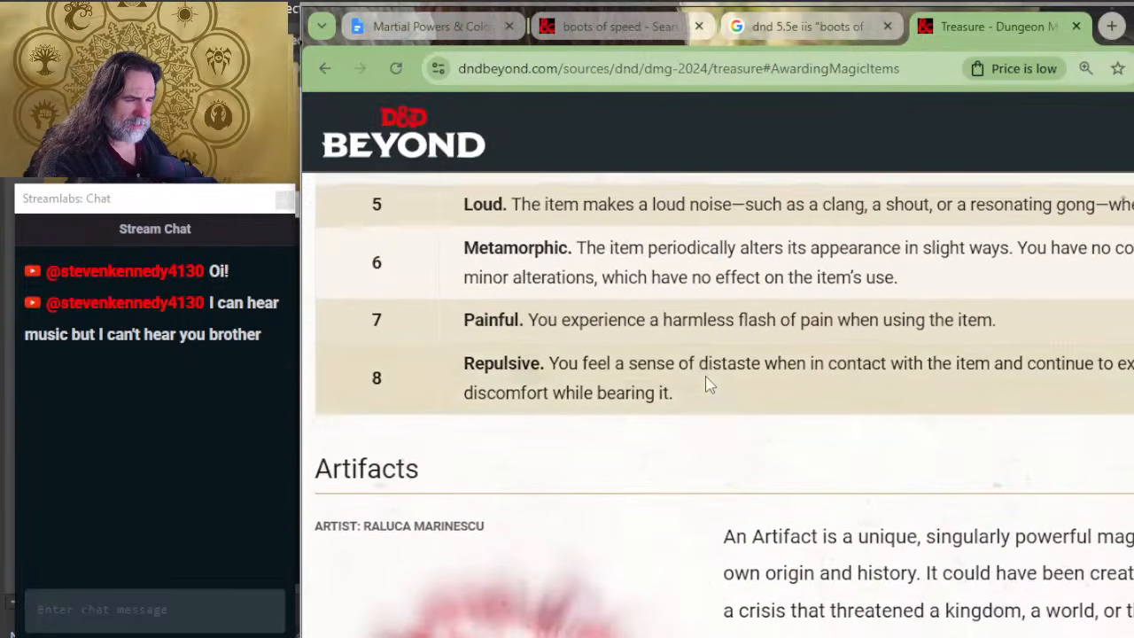
scroll(709, 383, down, 15)
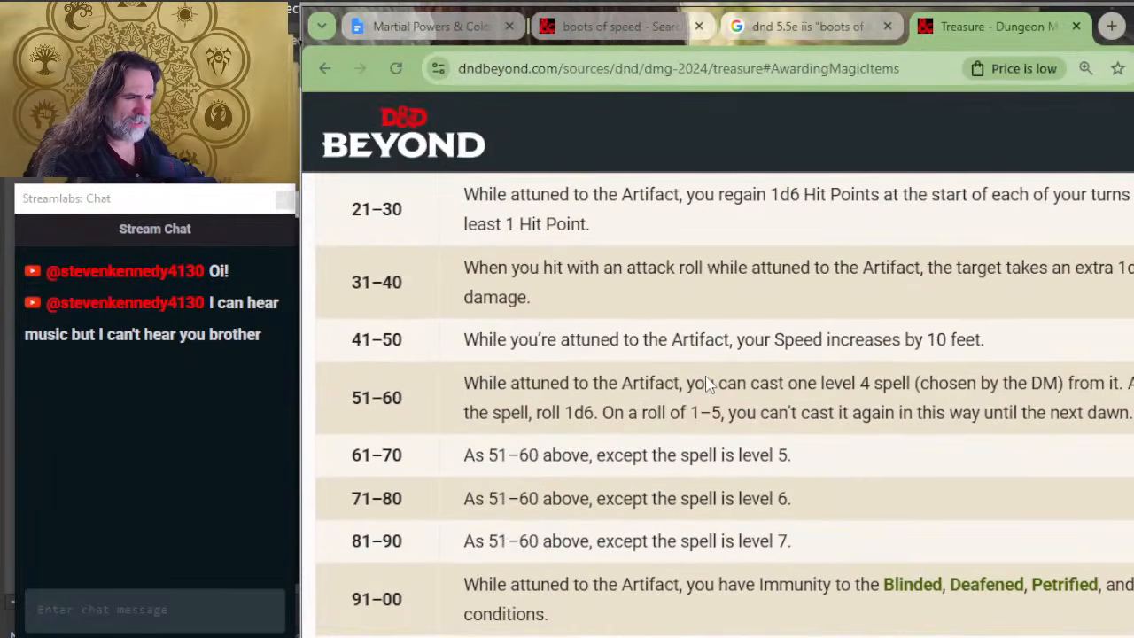
scroll(707, 376, up, 3)
scroll(707, 376, down, 15)
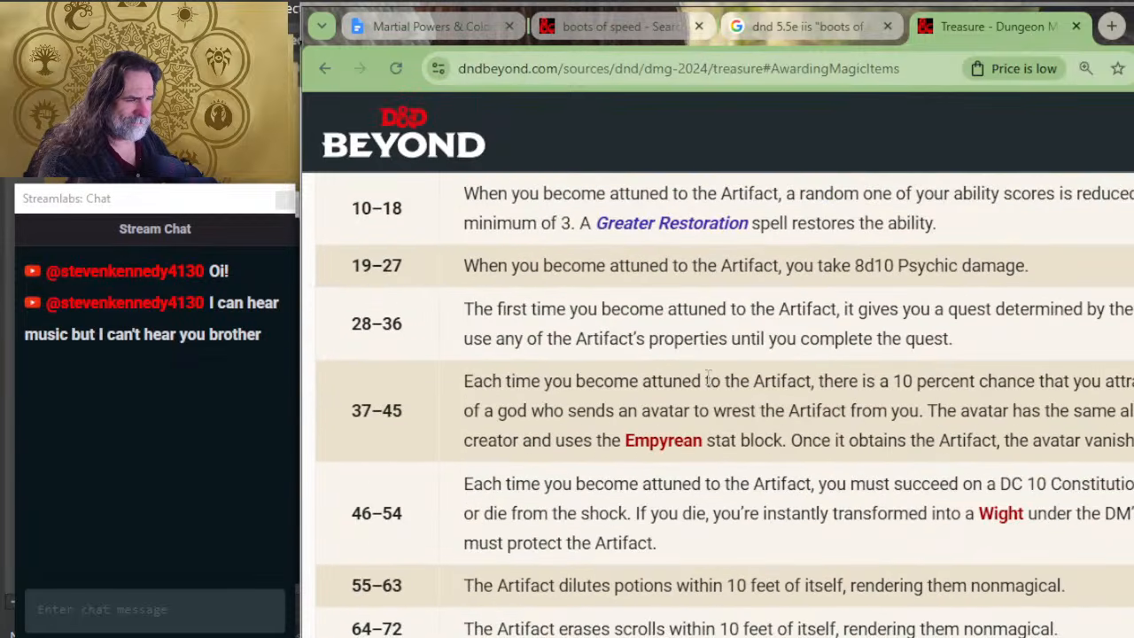
scroll(707, 377, down, 6)
scroll(709, 386, up, 4)
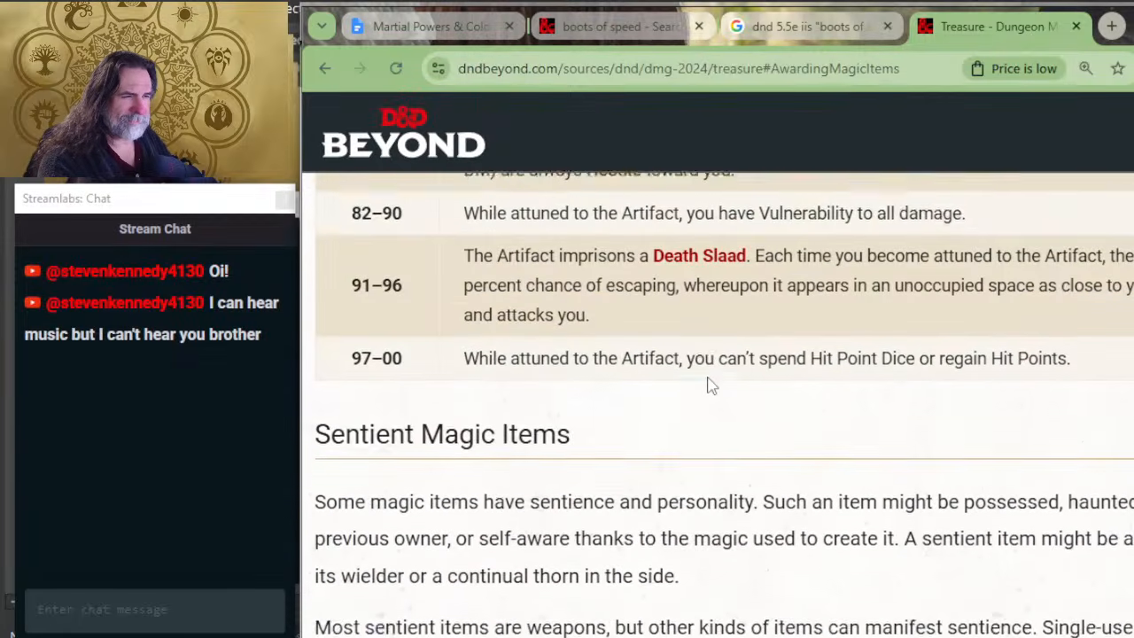
scroll(709, 385, up, 1)
scroll(711, 382, down, 15)
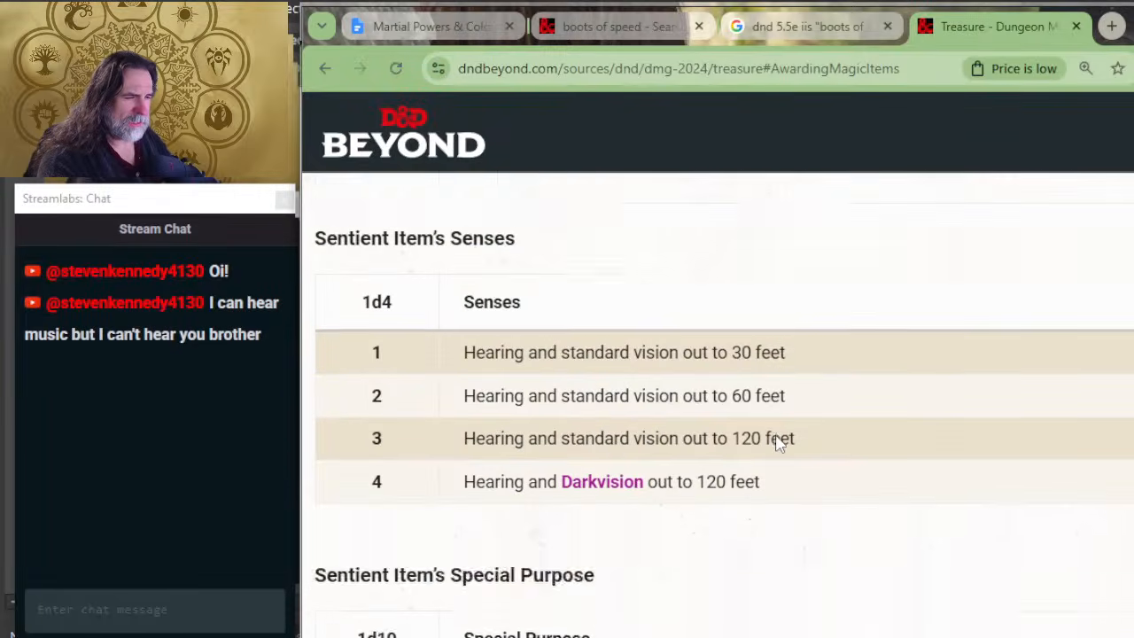
scroll(776, 443, down, 20)
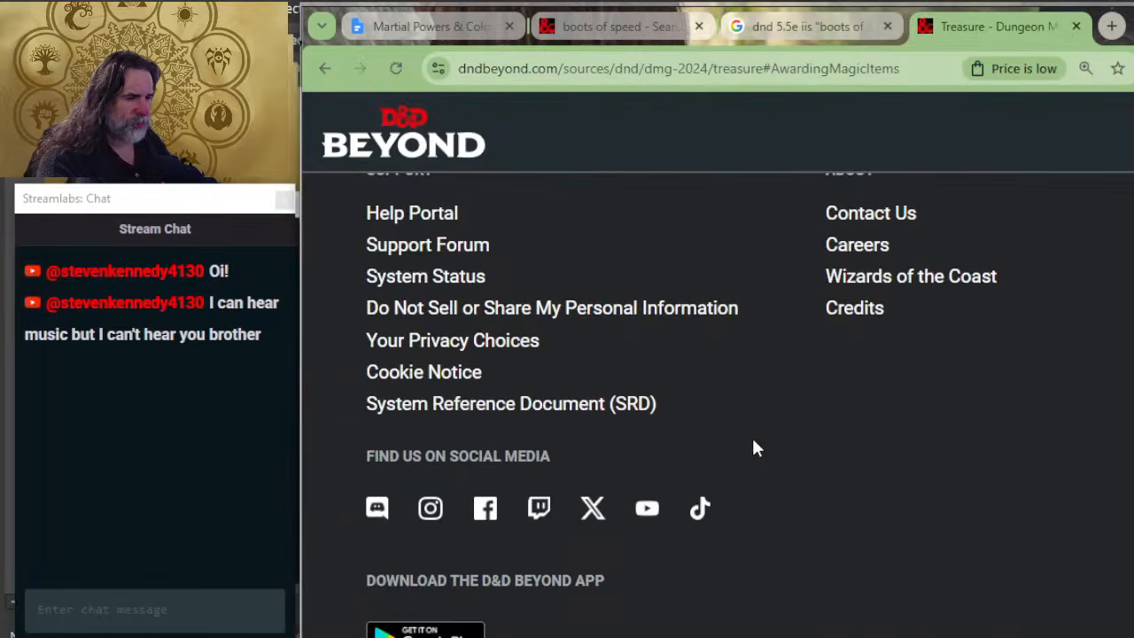
Step: Return to the guide's contents, go to Treasure Themes, and open the Armaments tables from the theme list
key(alt+Left)
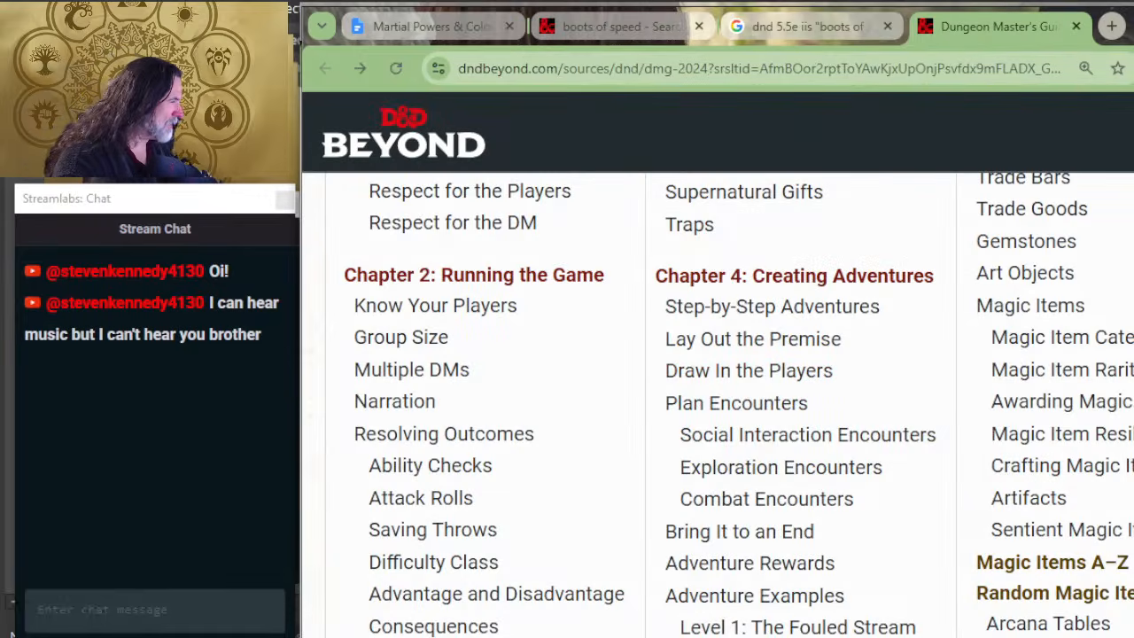
scroll(718, 399, up, 2)
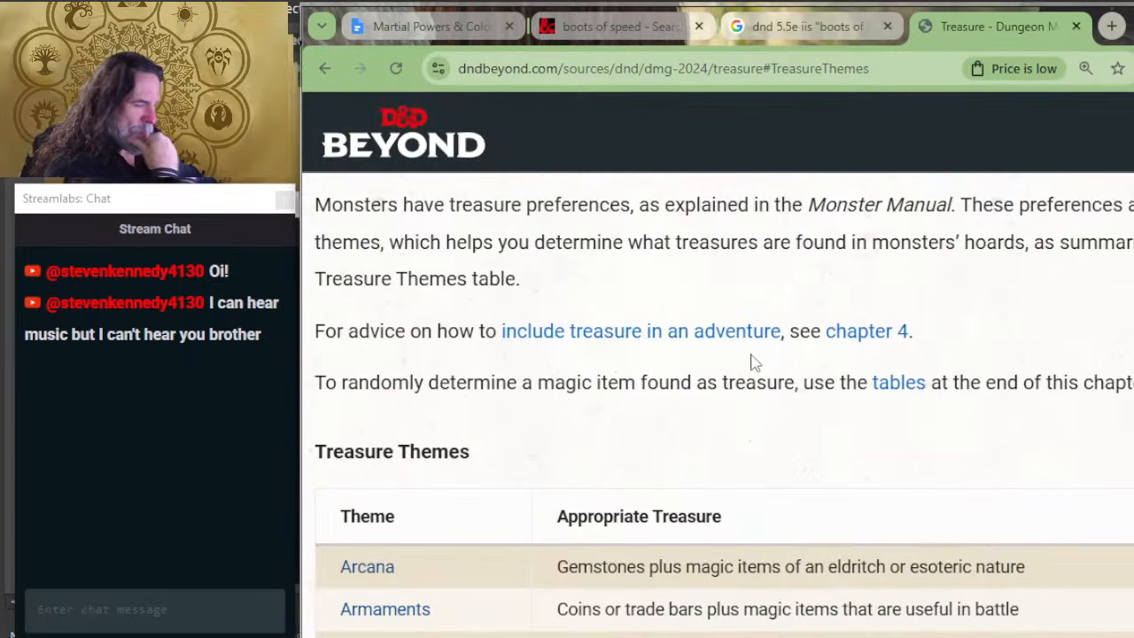
scroll(751, 364, down, 2)
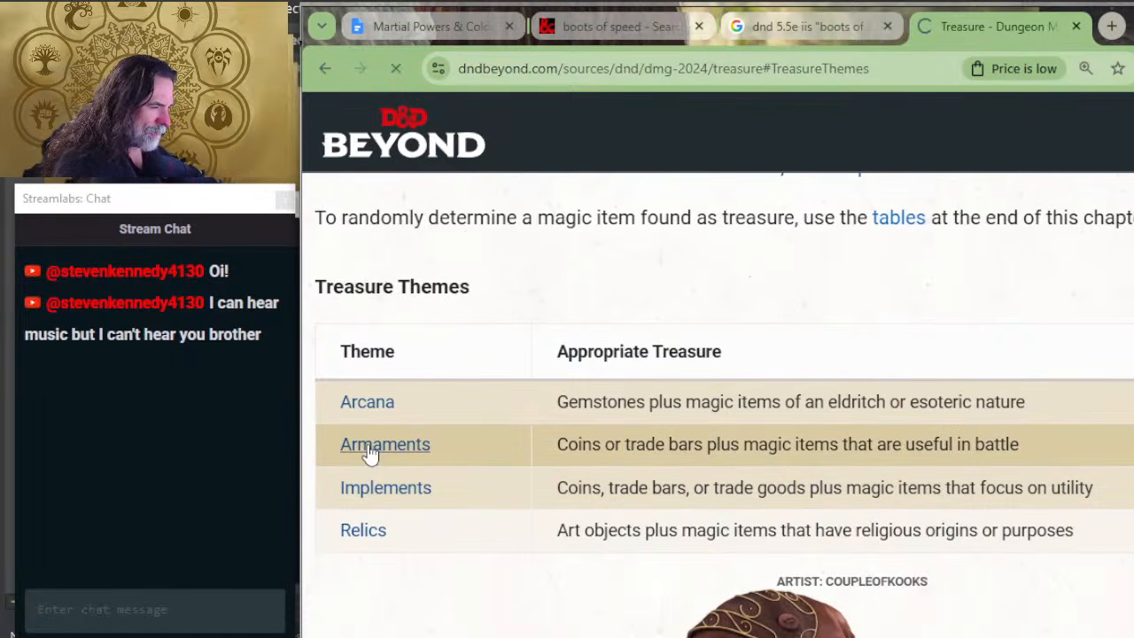
click(370, 453)
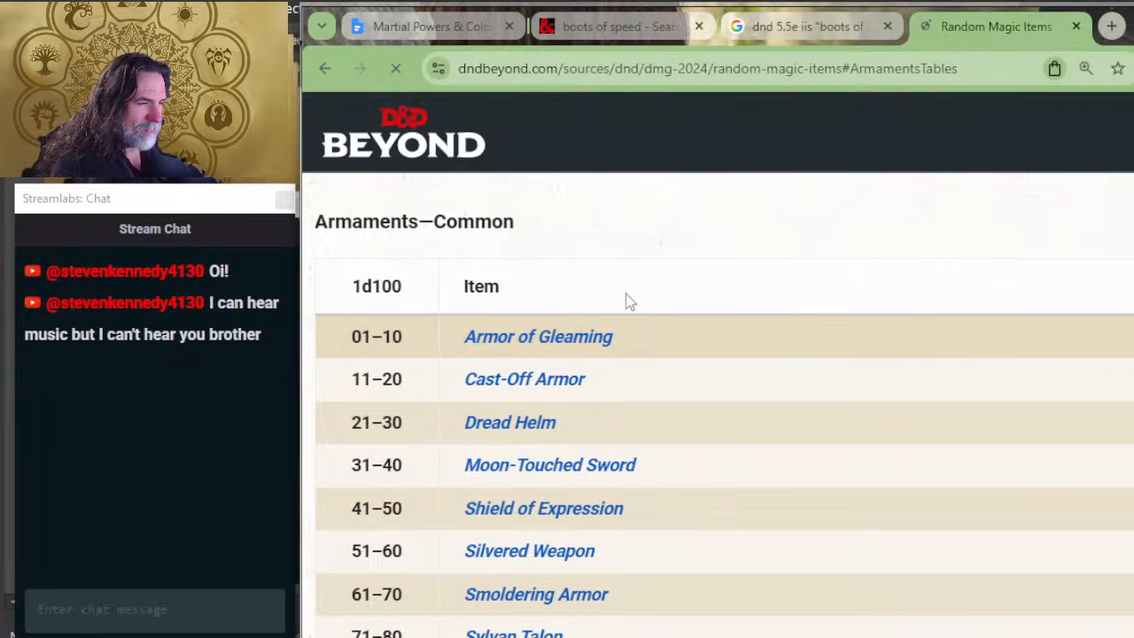
Step: Examine the Common, Uncommon and Rare Armaments tables for Boots of Speed
scroll(663, 354, down, 2)
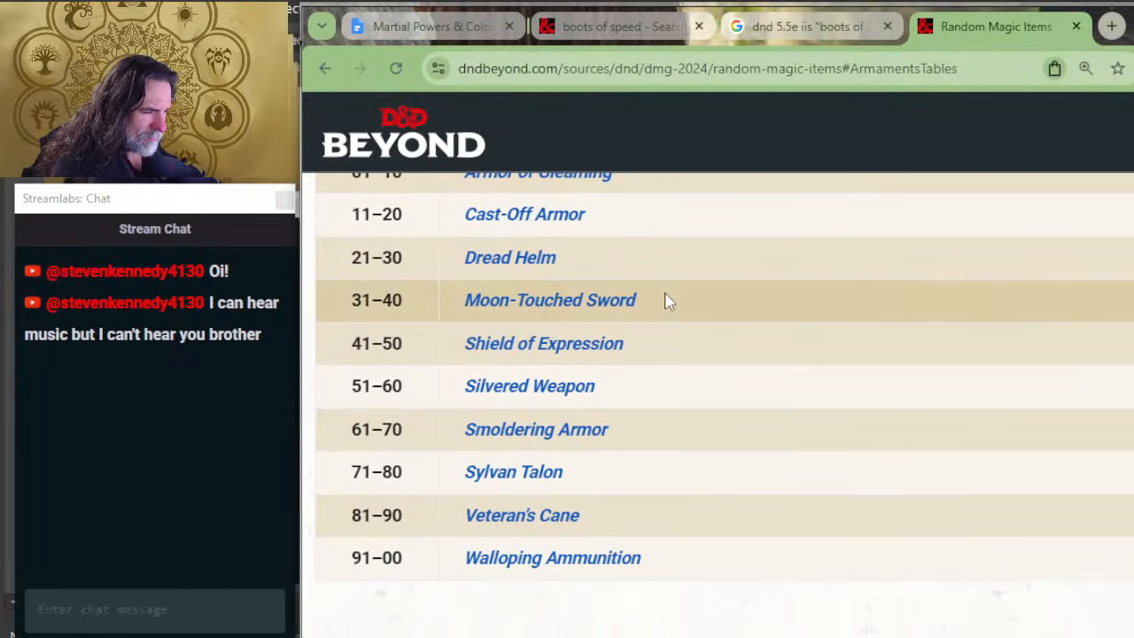
scroll(663, 301, down, 2)
scroll(686, 309, down, 4)
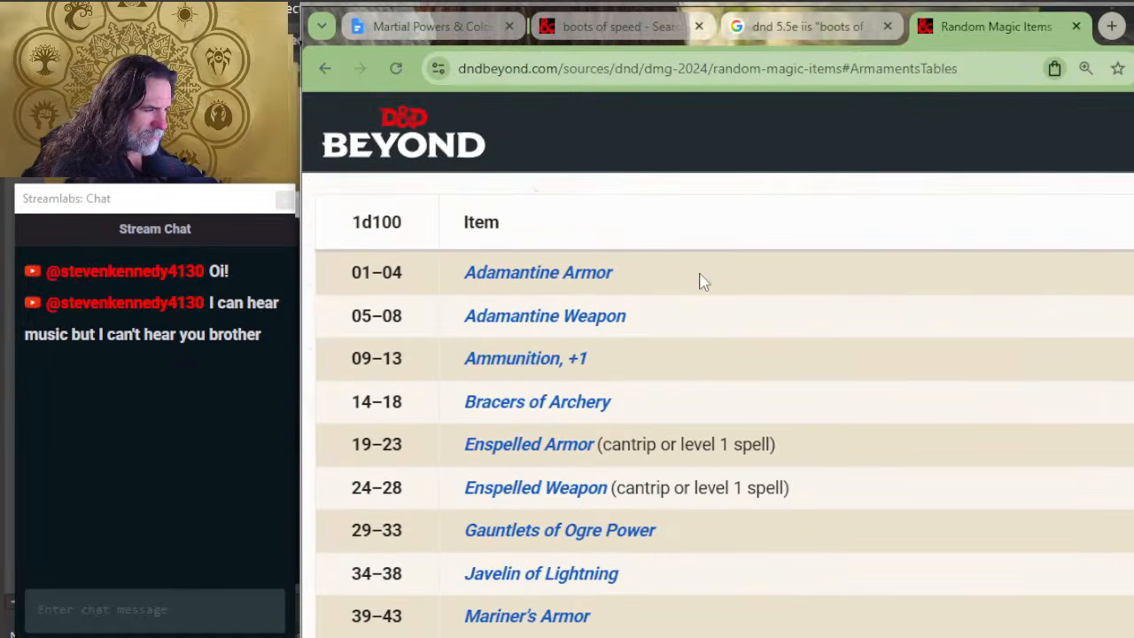
scroll(671, 325, down, 12)
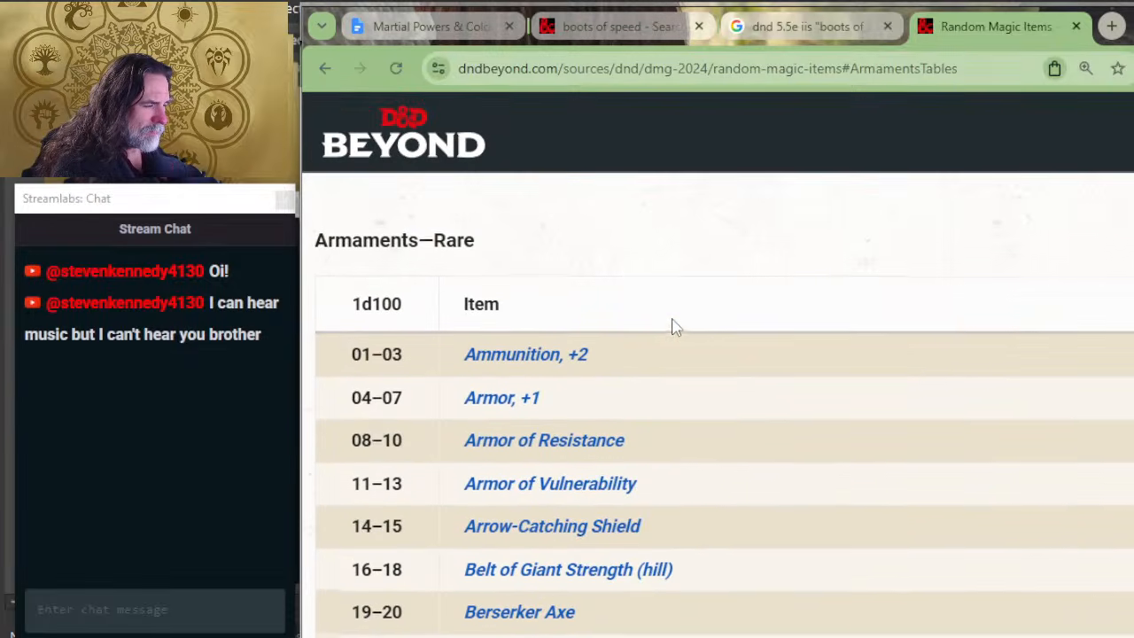
scroll(673, 324, down, 2)
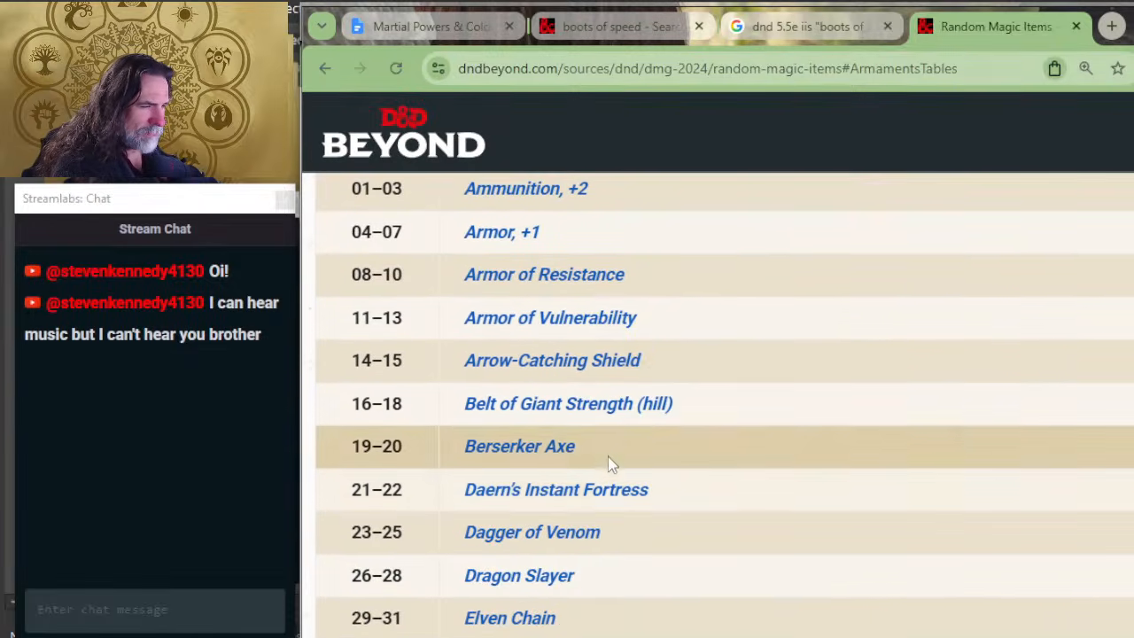
scroll(676, 381, up, 2)
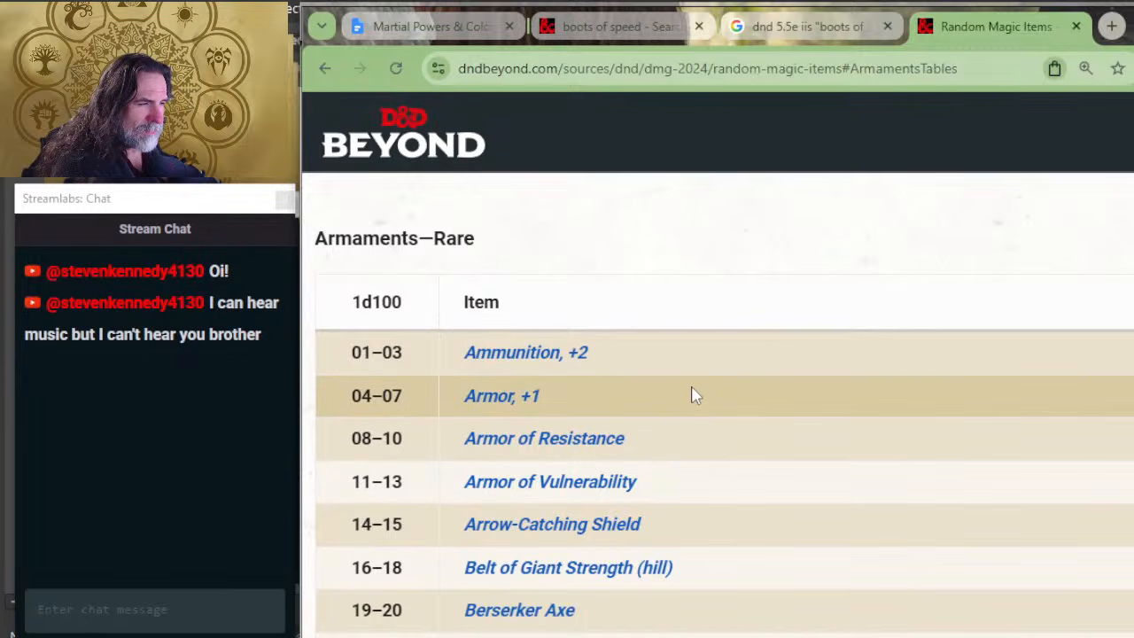
scroll(726, 375, down, 5)
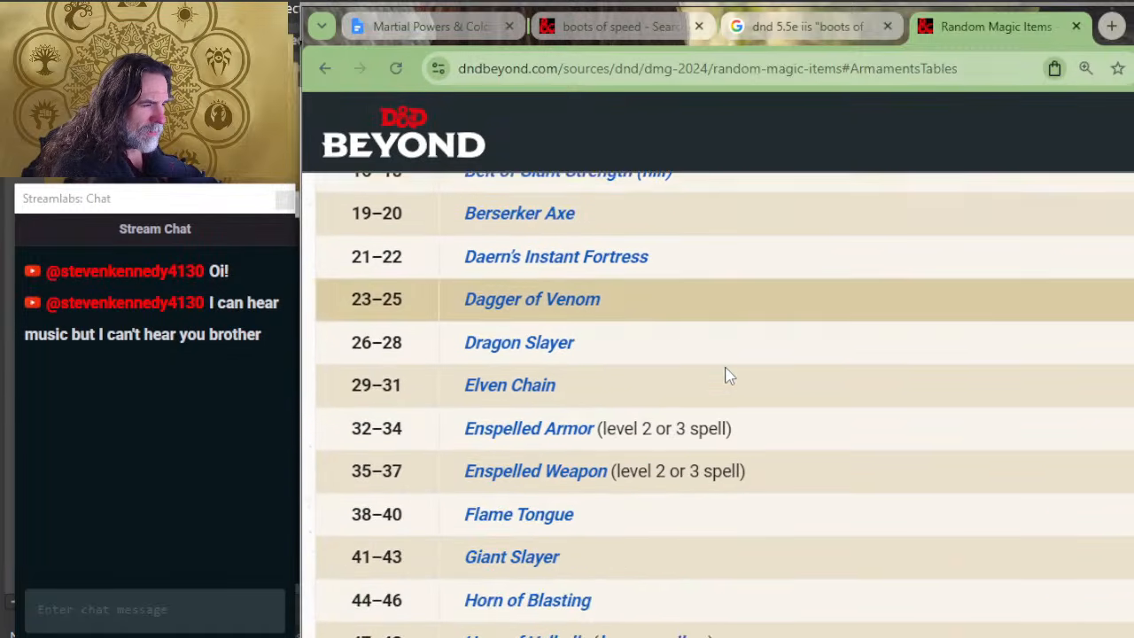
scroll(740, 359, down, 2)
scroll(762, 331, down, 2)
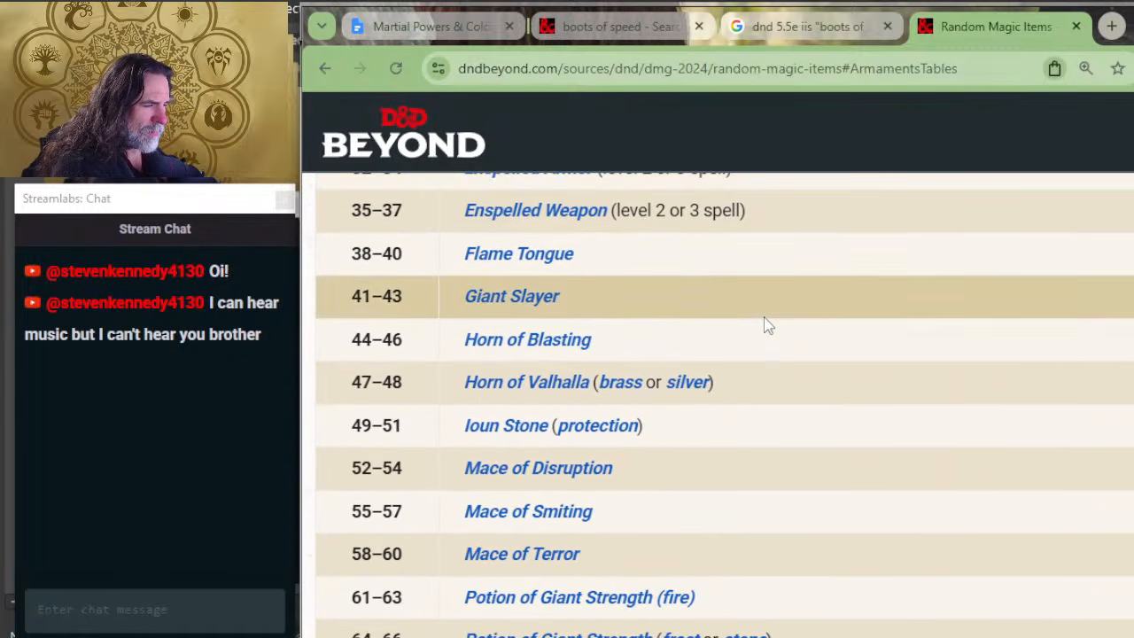
scroll(767, 326, down, 6)
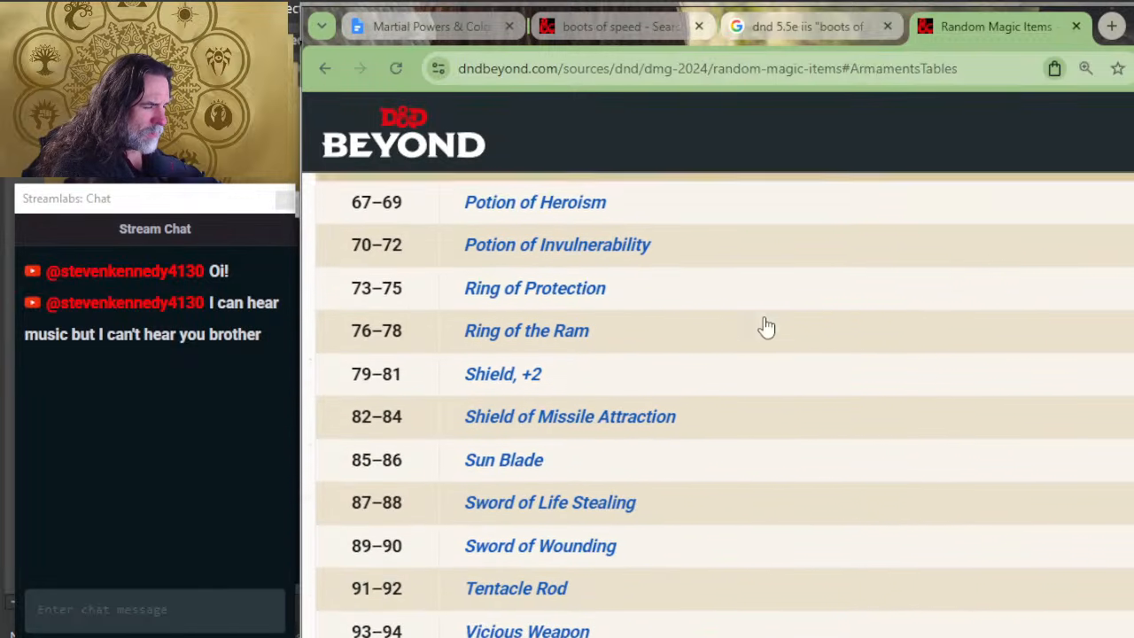
scroll(771, 317, down, 2)
scroll(771, 317, down, 2)
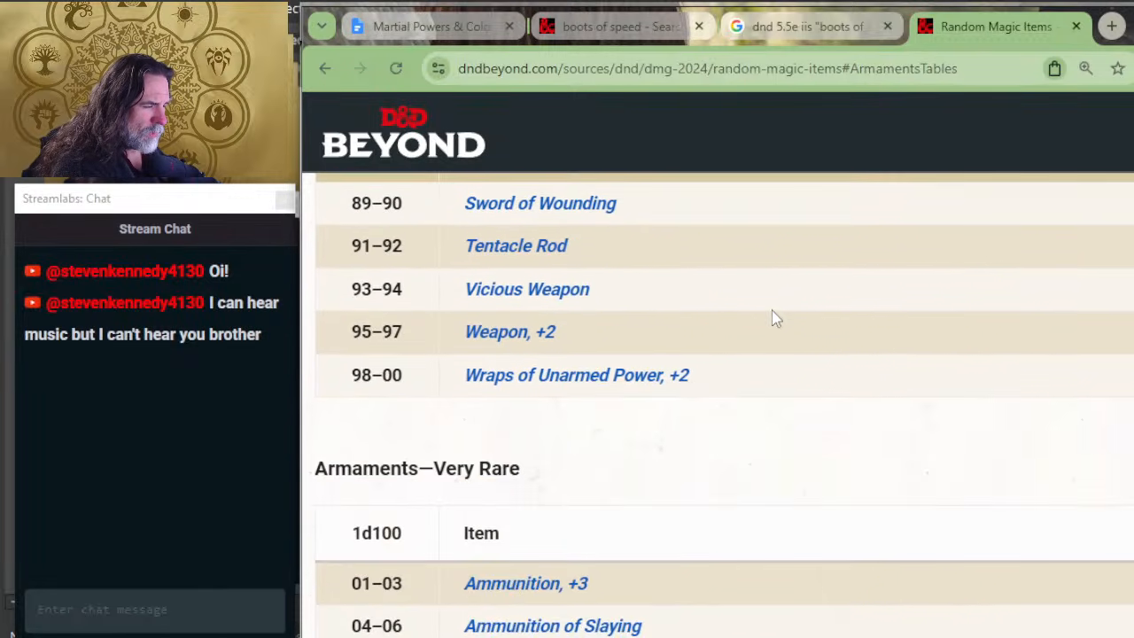
Step: Examine the Very Rare Armaments table for Boots of Speed, through to the start of the Legendary table
scroll(772, 317, down, 6)
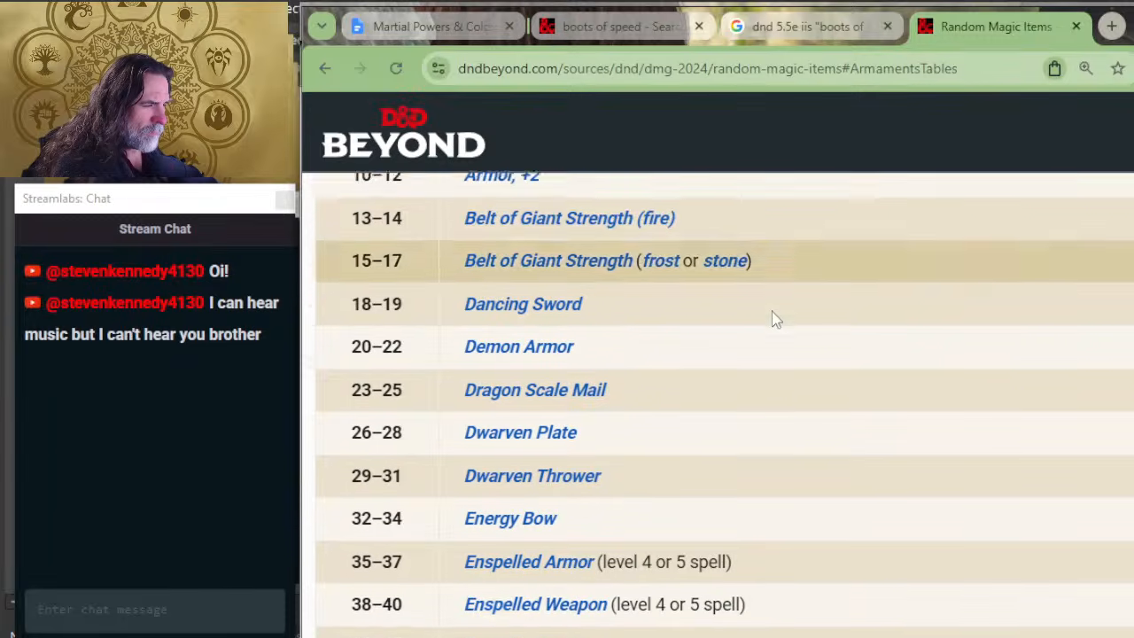
scroll(771, 317, down, 1)
scroll(772, 317, up, 2)
scroll(772, 317, down, 2)
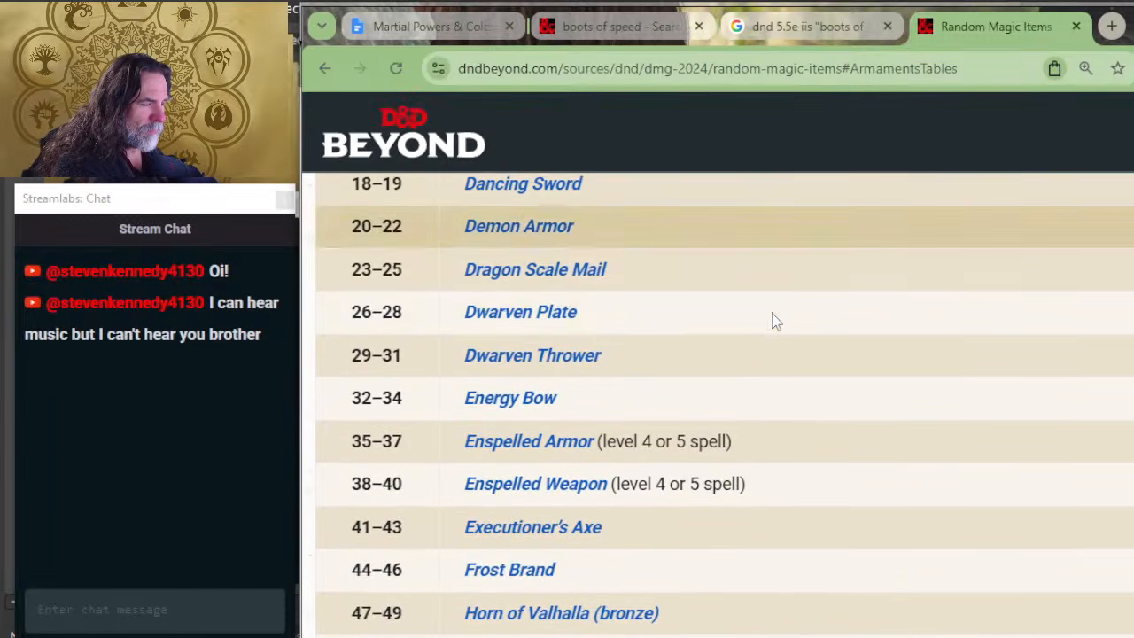
scroll(772, 316, down, 2)
scroll(771, 315, down, 4)
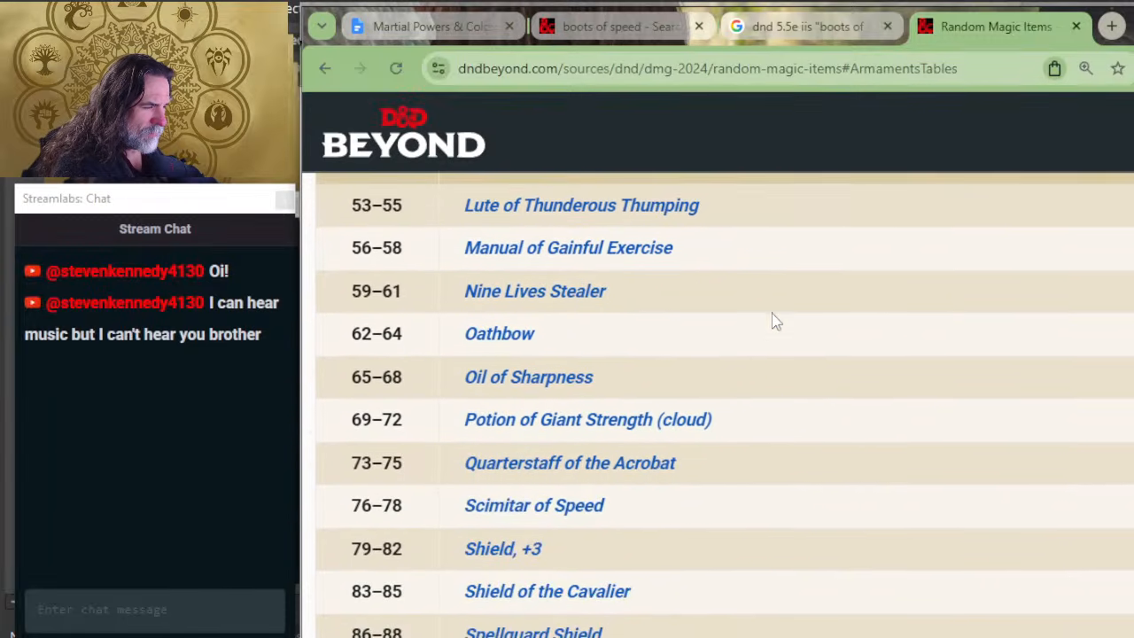
scroll(774, 321, down, 2)
scroll(774, 321, down, 2)
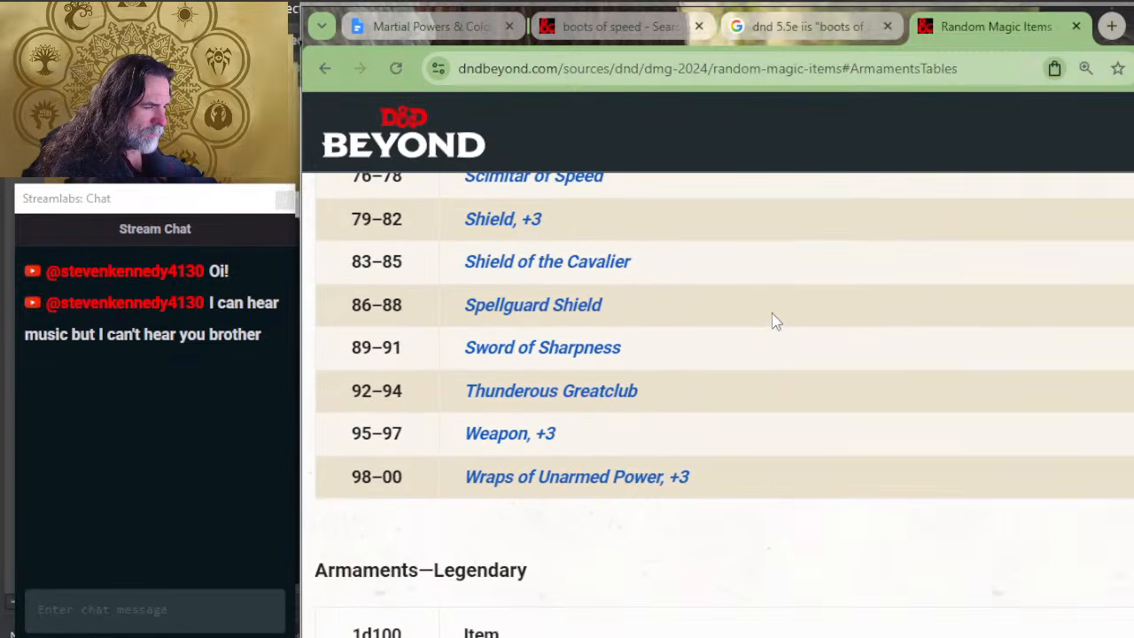
scroll(772, 317, down, 2)
scroll(772, 317, down, 2)
Step: Recheck the Armaments tables in reverse order, from Very Rare through Rare to the beginning of Uncommon
scroll(647, 376, up, 6)
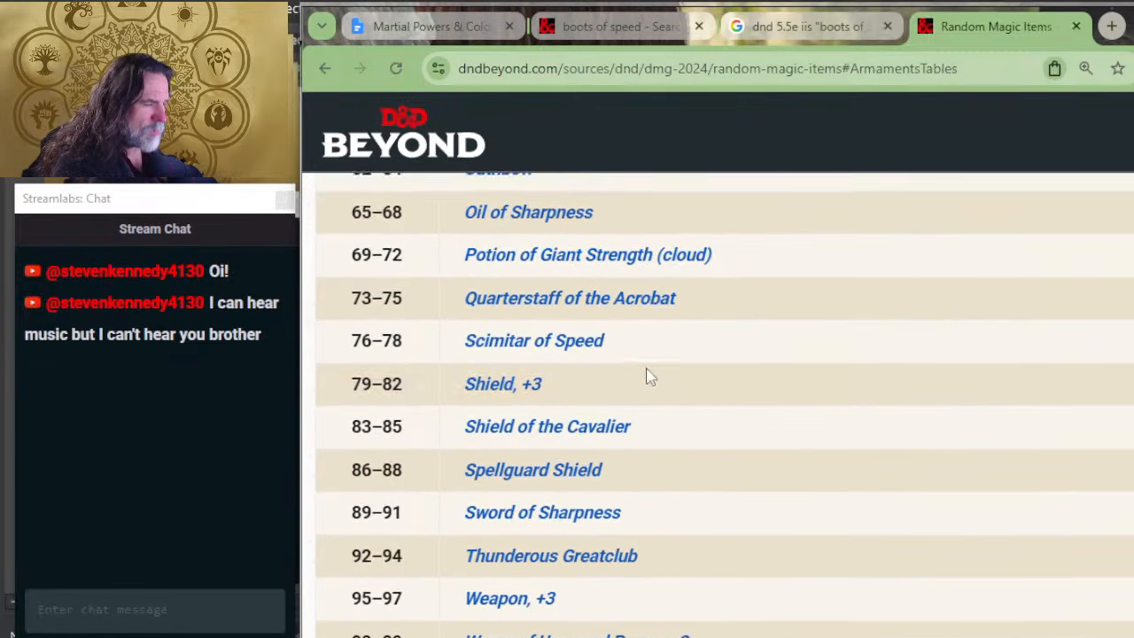
scroll(646, 376, up, 10)
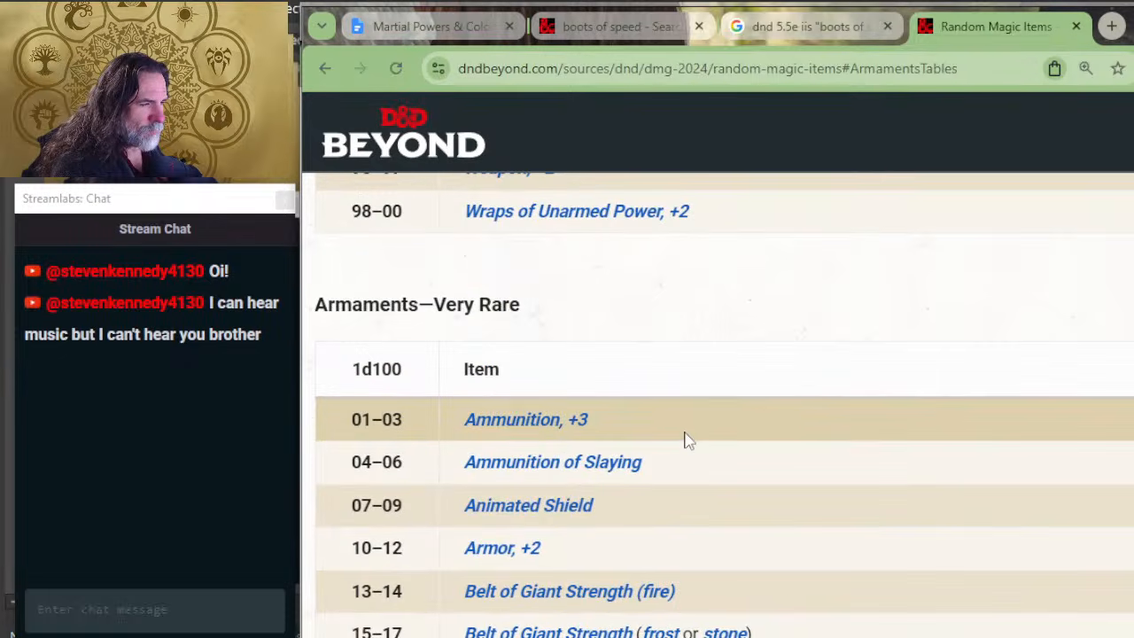
scroll(688, 440, up, 4)
scroll(665, 461, up, 1)
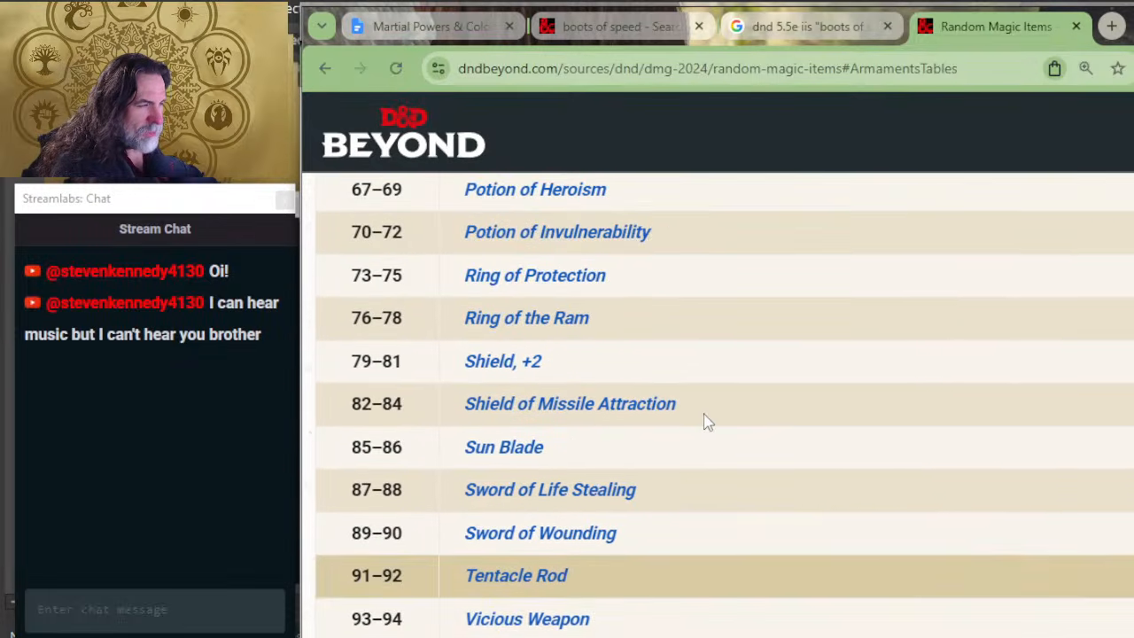
scroll(687, 474, up, 4)
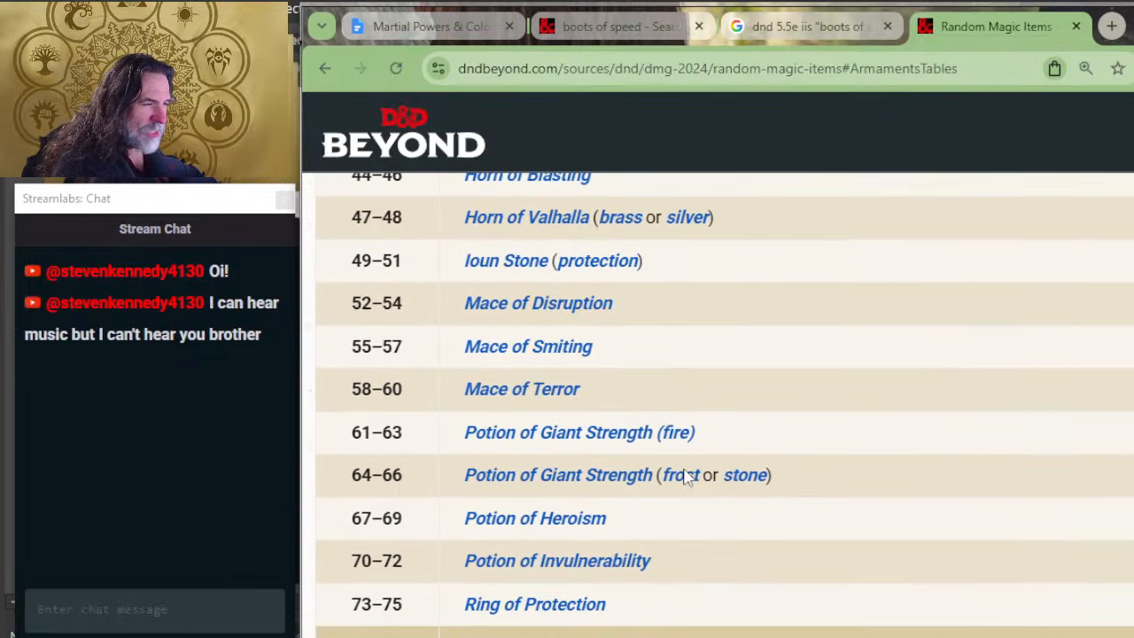
scroll(736, 417, up, 3)
scroll(718, 457, up, 3)
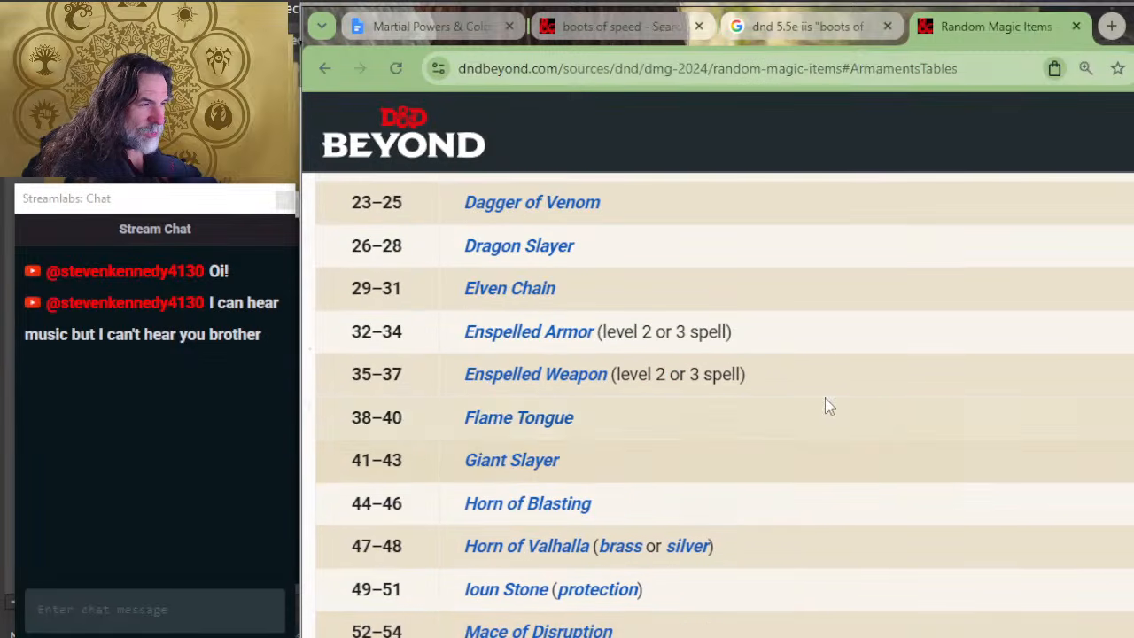
scroll(709, 447, up, 3)
scroll(709, 447, up, 4)
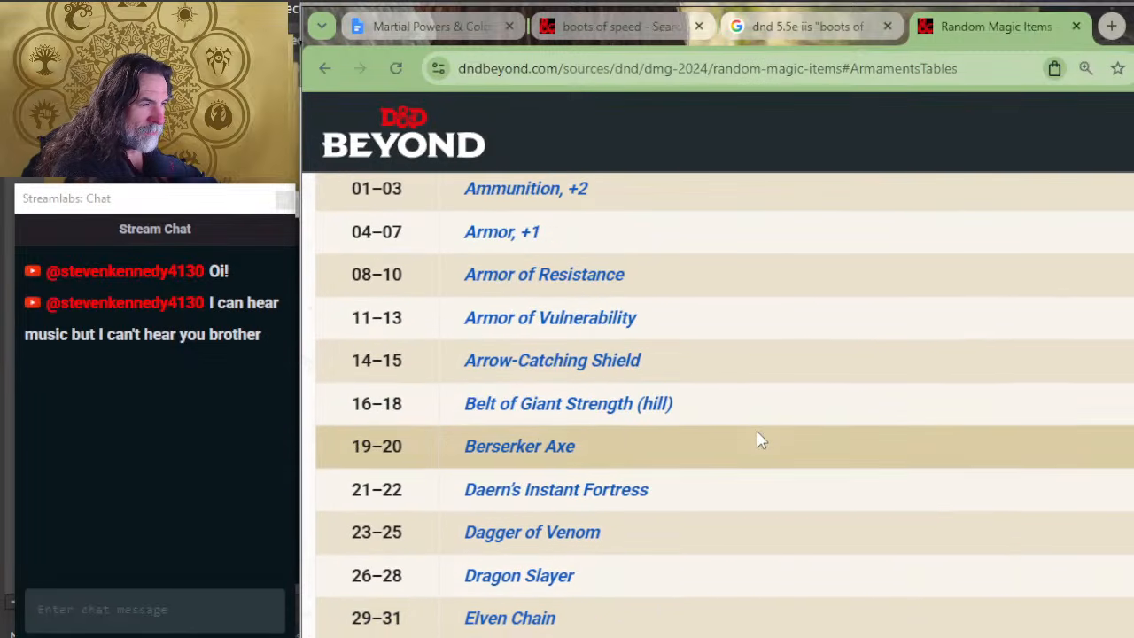
scroll(731, 438, up, 5)
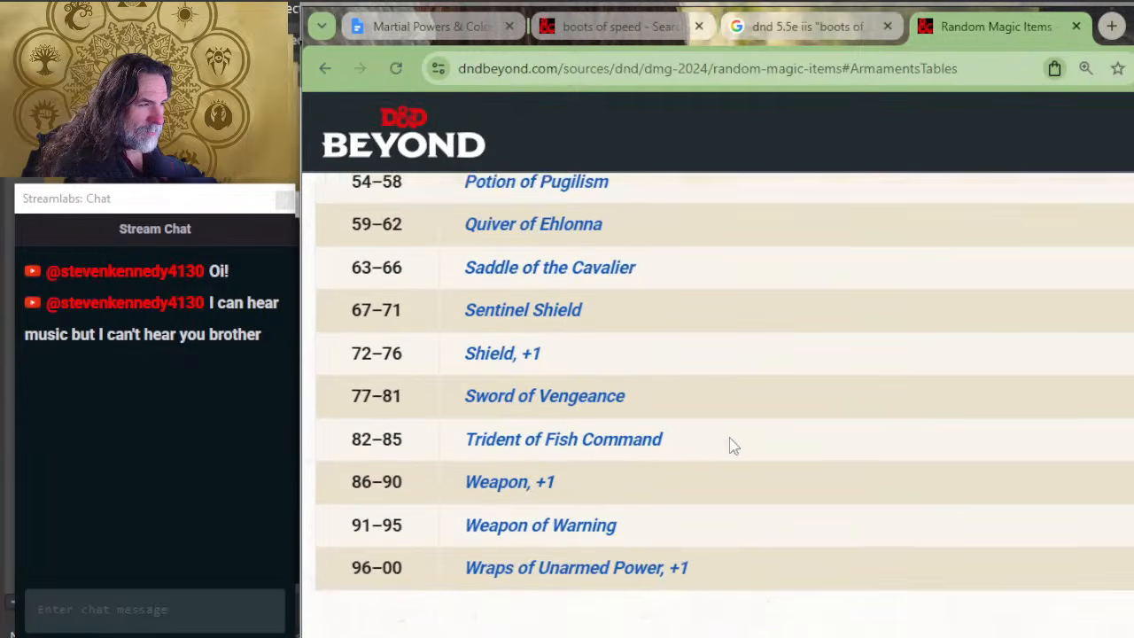
scroll(731, 446, up, 5)
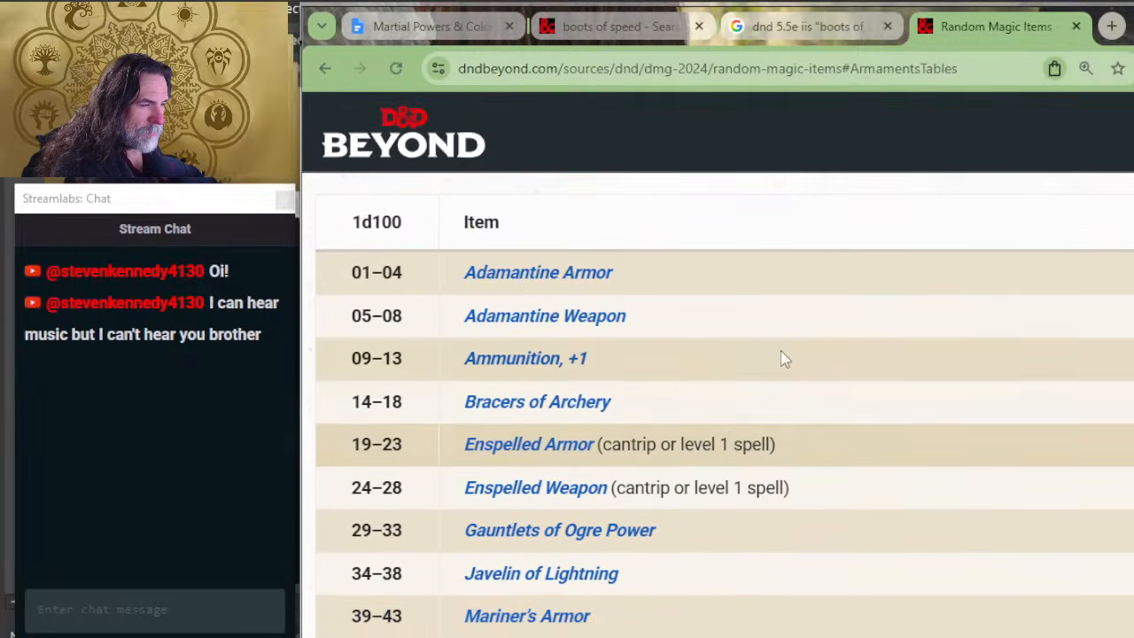
Step: Examine the Uncommon and Common Armaments tables, then the Legendary and Very Rare Arcana tables, for Boots of Speed
scroll(741, 341, down, 1)
scroll(739, 341, down, 5)
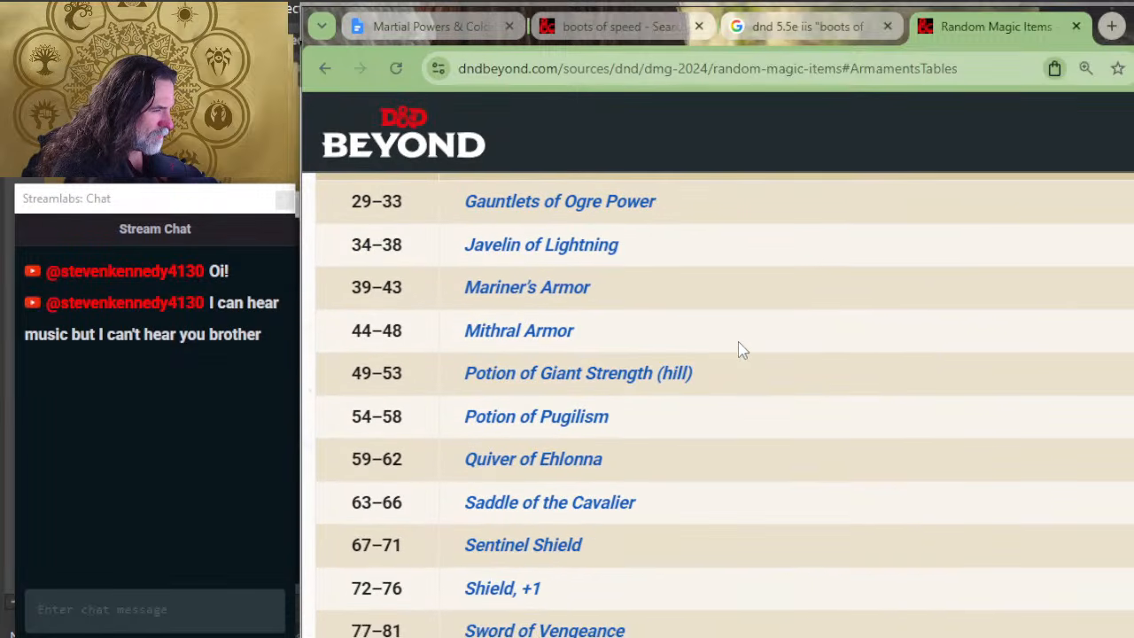
scroll(732, 381, up, 11)
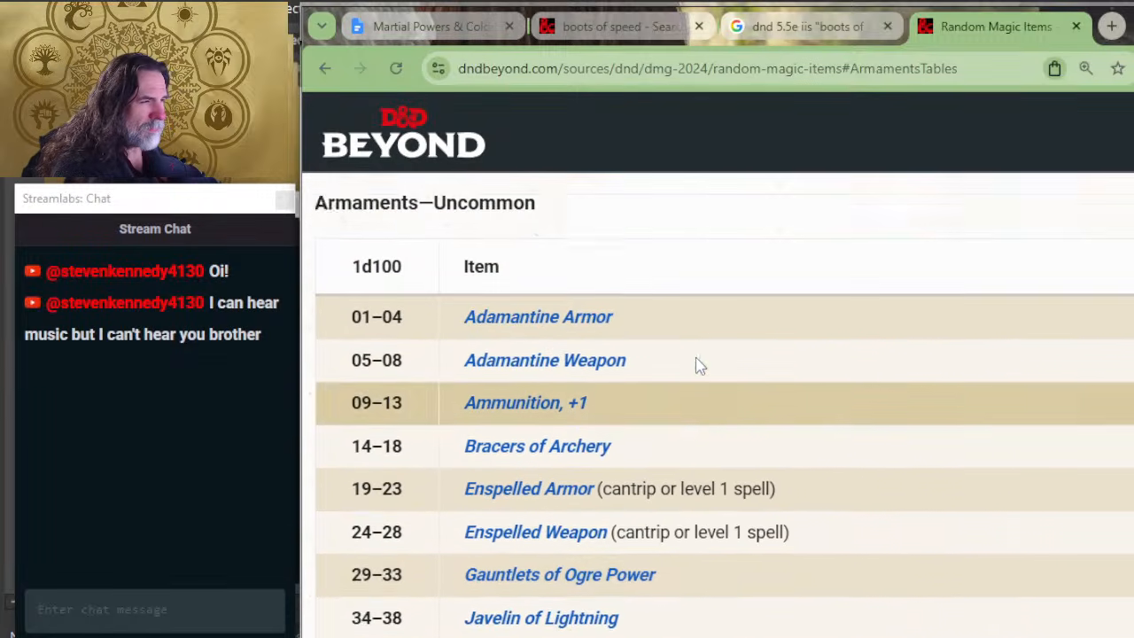
scroll(723, 390, up, 3)
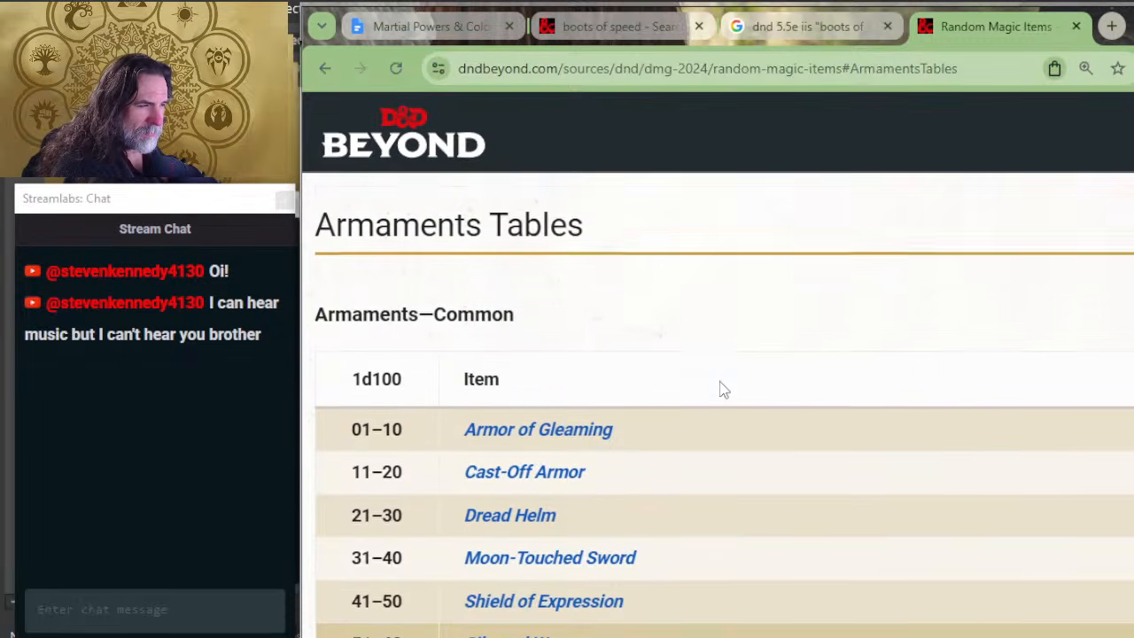
scroll(723, 380, up, 4)
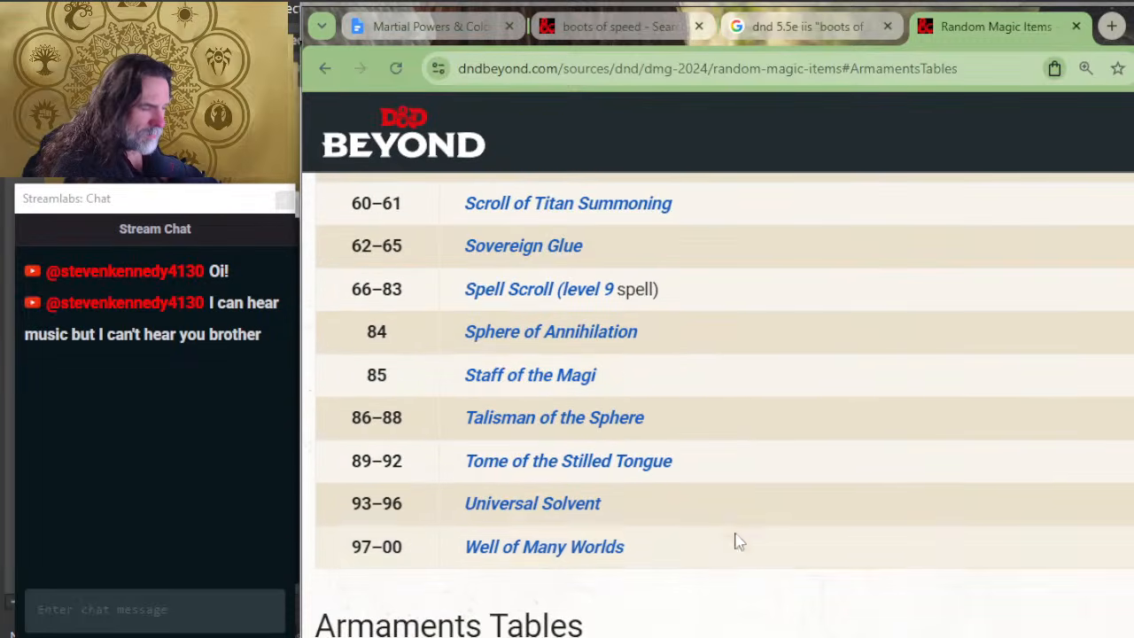
scroll(673, 523, up, 2)
scroll(665, 492, up, 8)
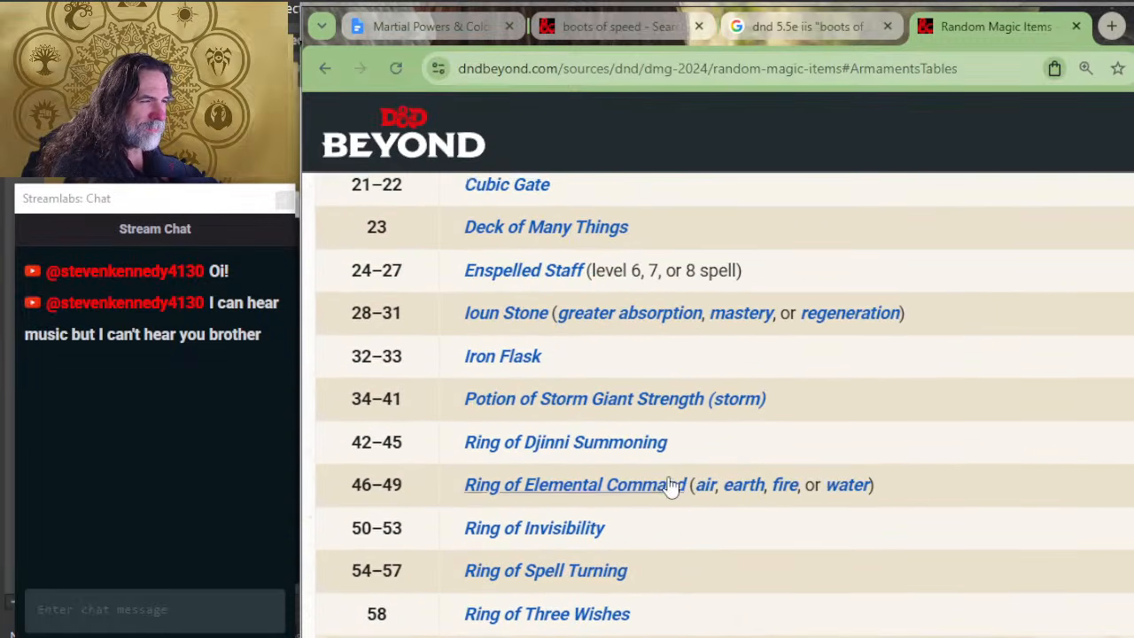
scroll(675, 479, up, 2)
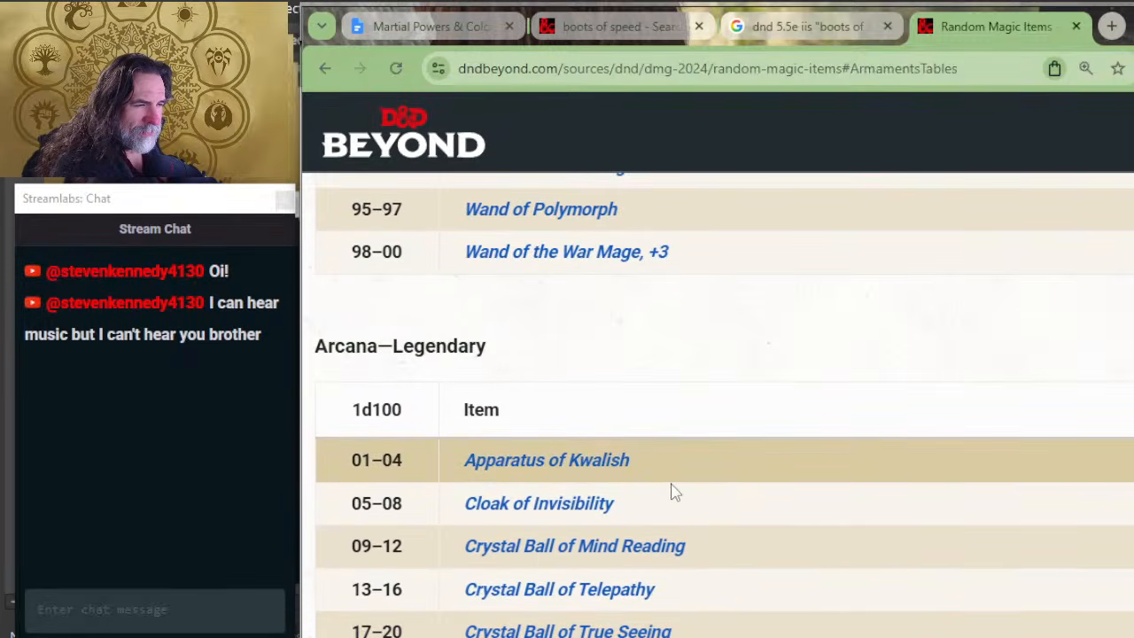
scroll(644, 458, up, 8)
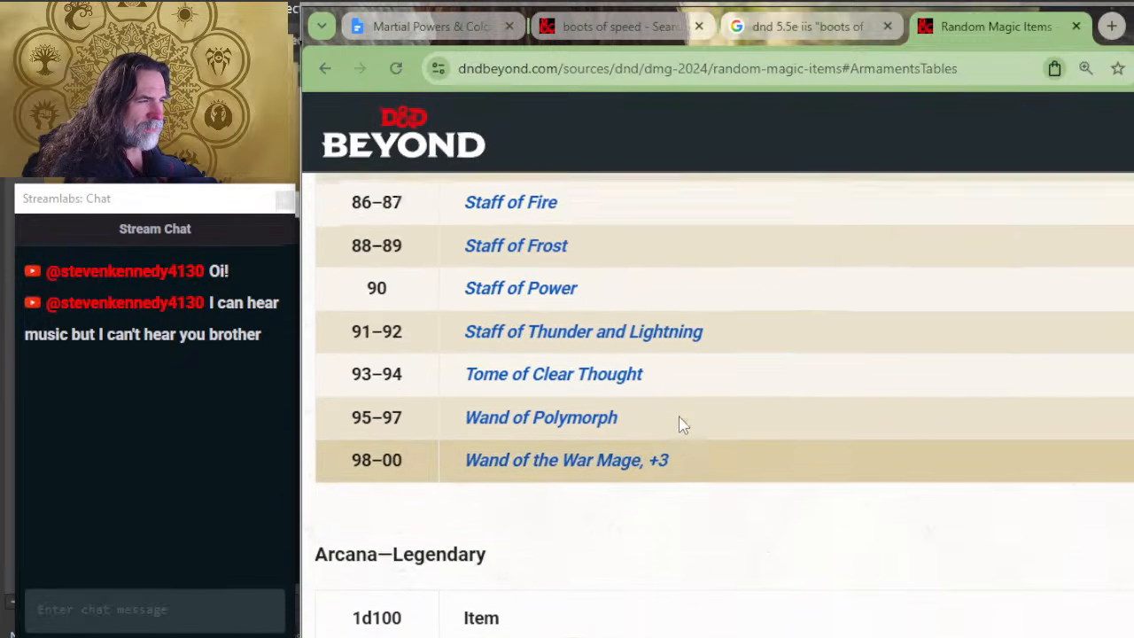
scroll(678, 423, up, 2)
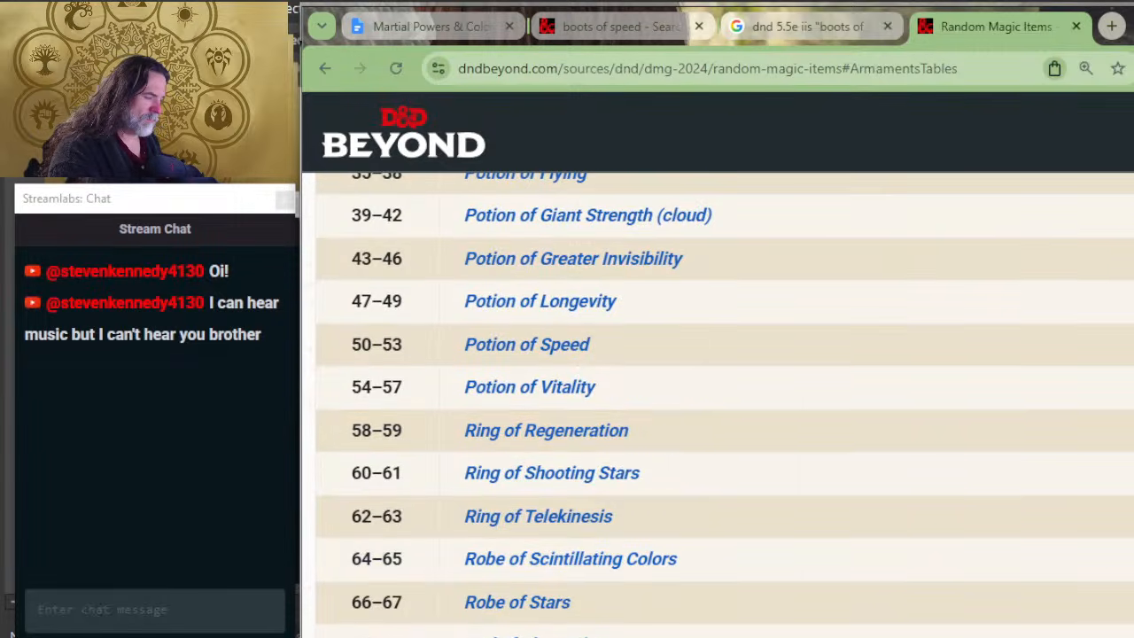
Step: Search the page for "boots of spee" and check the heading of the table that lists Boots of Speed
key(ctrl+f)
text(b)
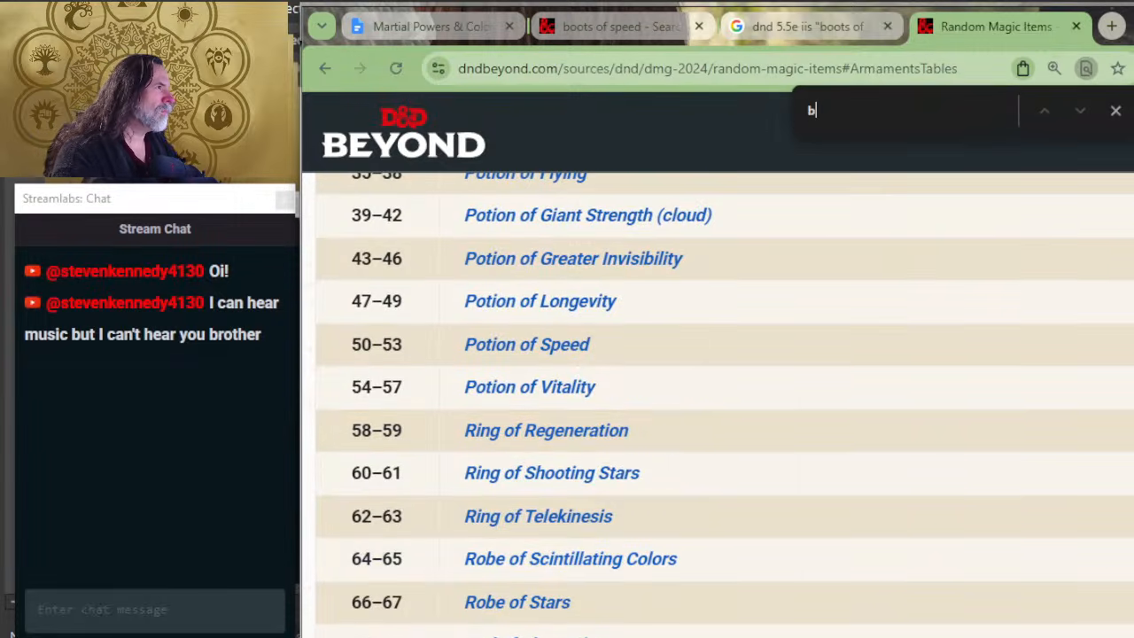
text(oots of )
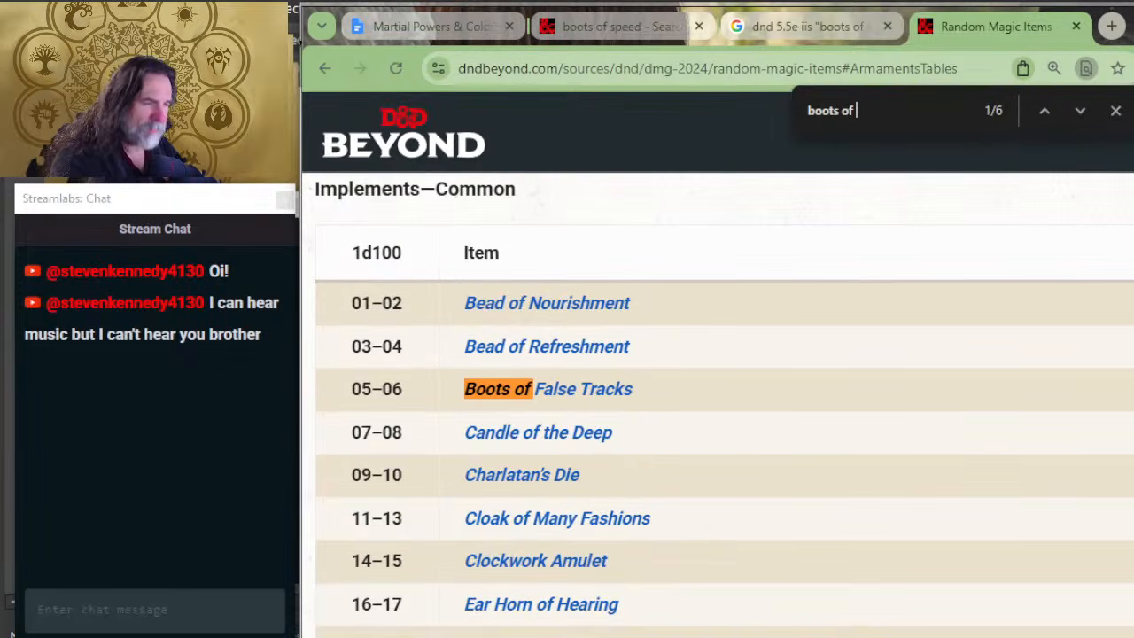
text(spee)
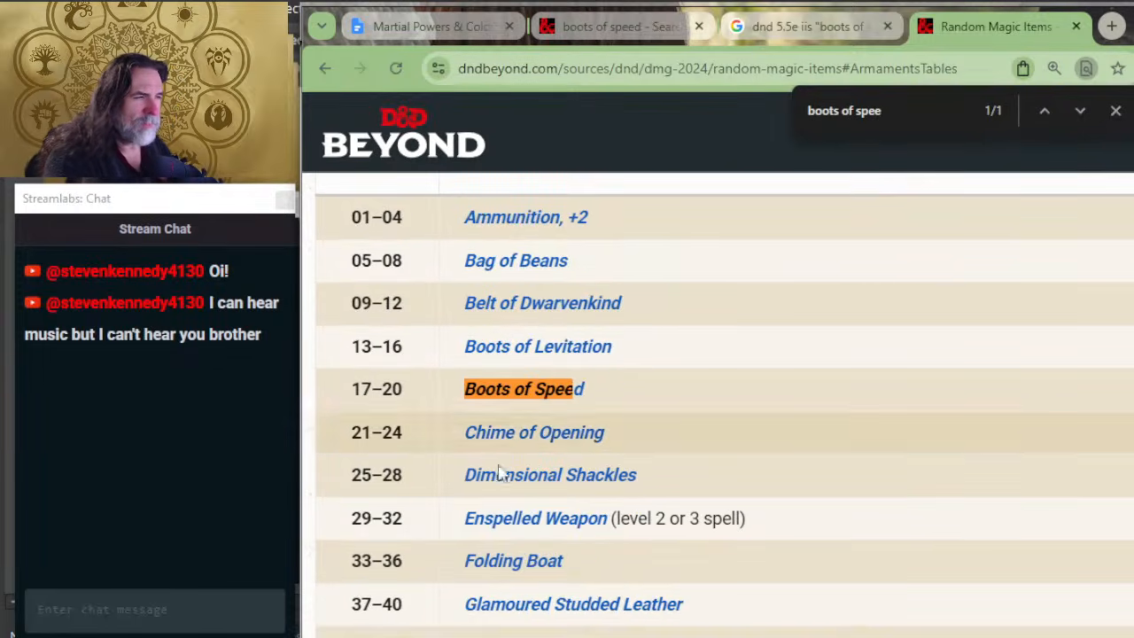
scroll(602, 458, up, 2)
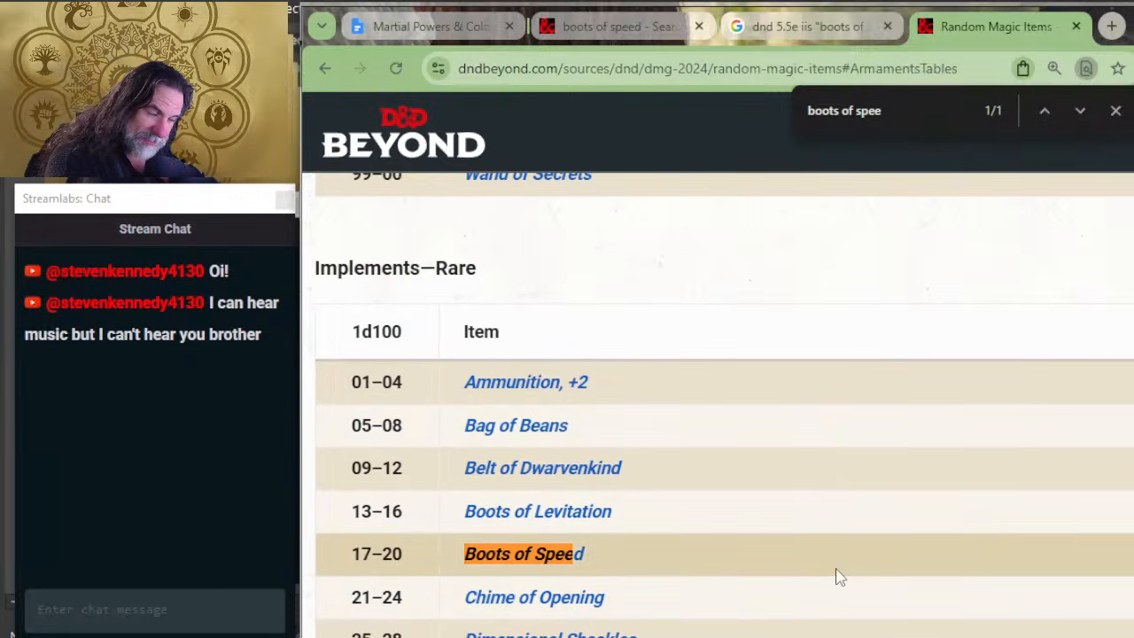
scroll(840, 577, down, 2)
Step: Go back to the Google results on Boots of Speed and send the AI the follow-up "i just looked it up and it says implements"
key(alt+Tab)
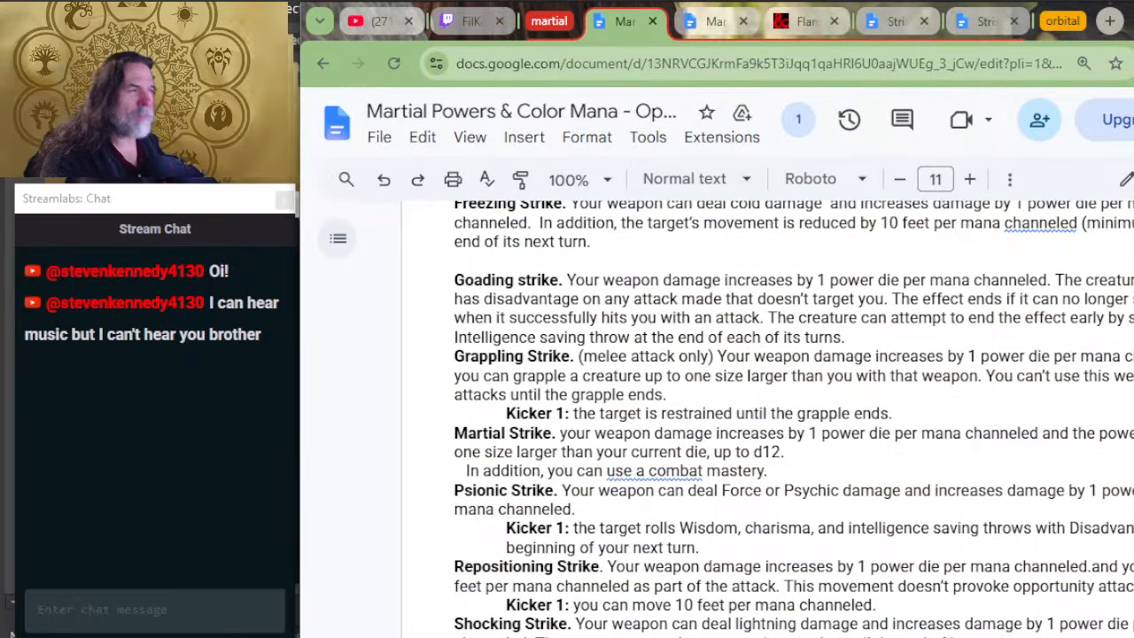
key(alt+Tab)
click(780, 26)
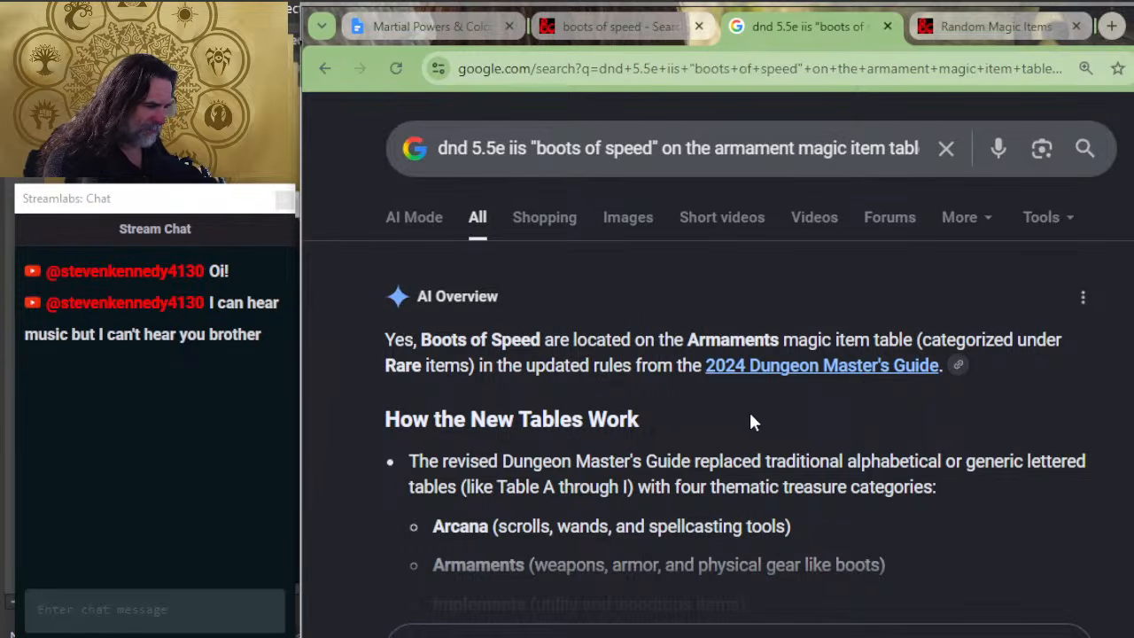
scroll(750, 416, down, 2)
click(664, 482)
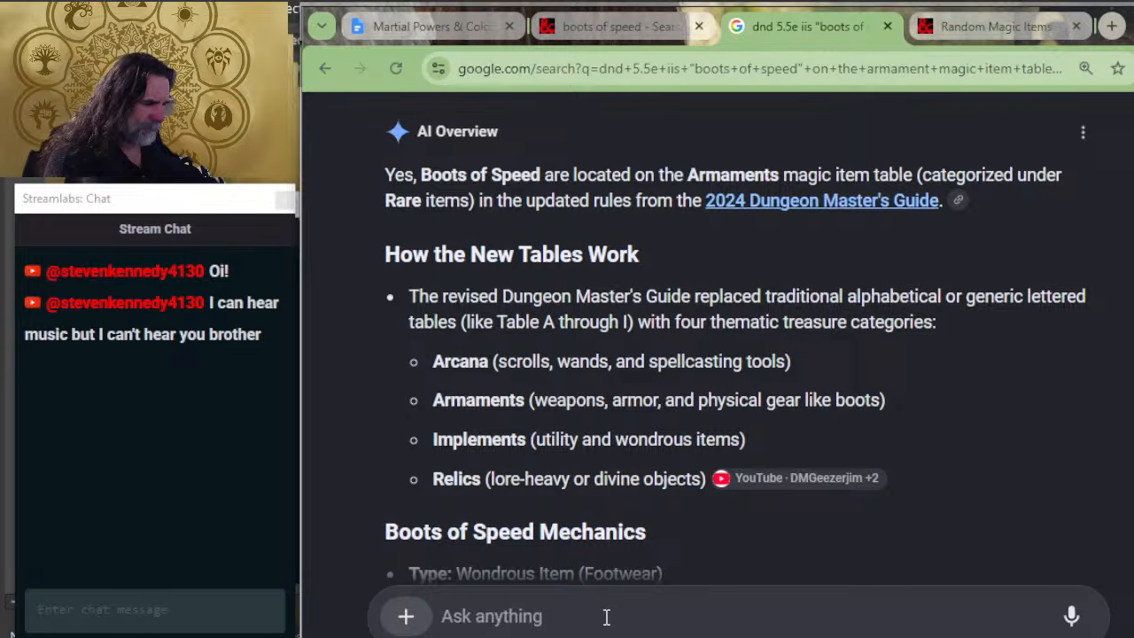
text(i just looked)
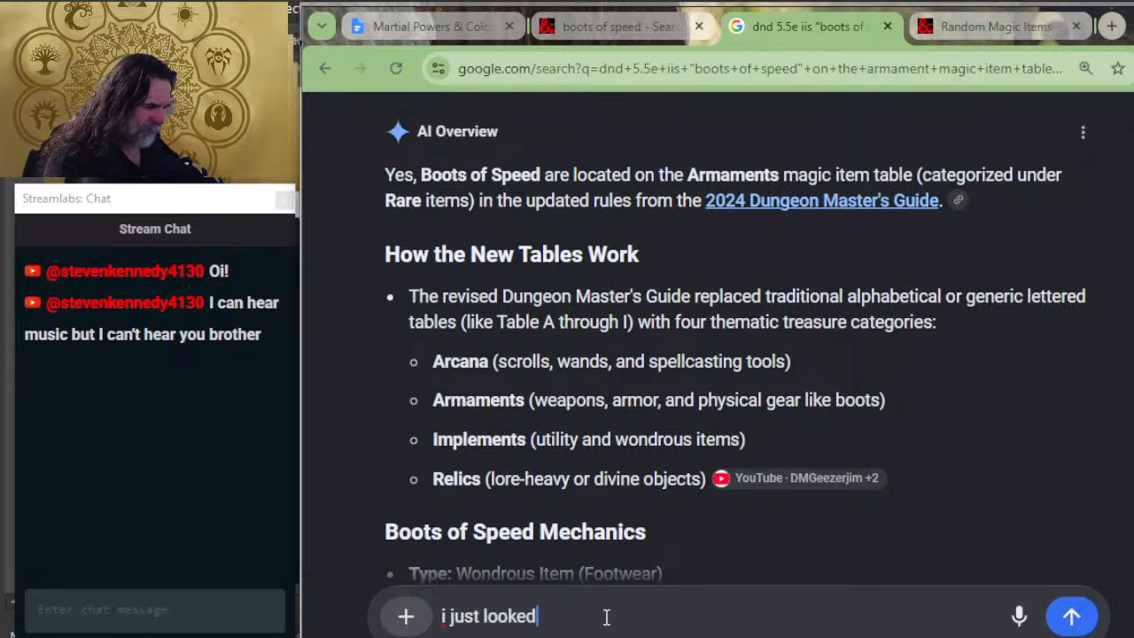
text( it up and it say)
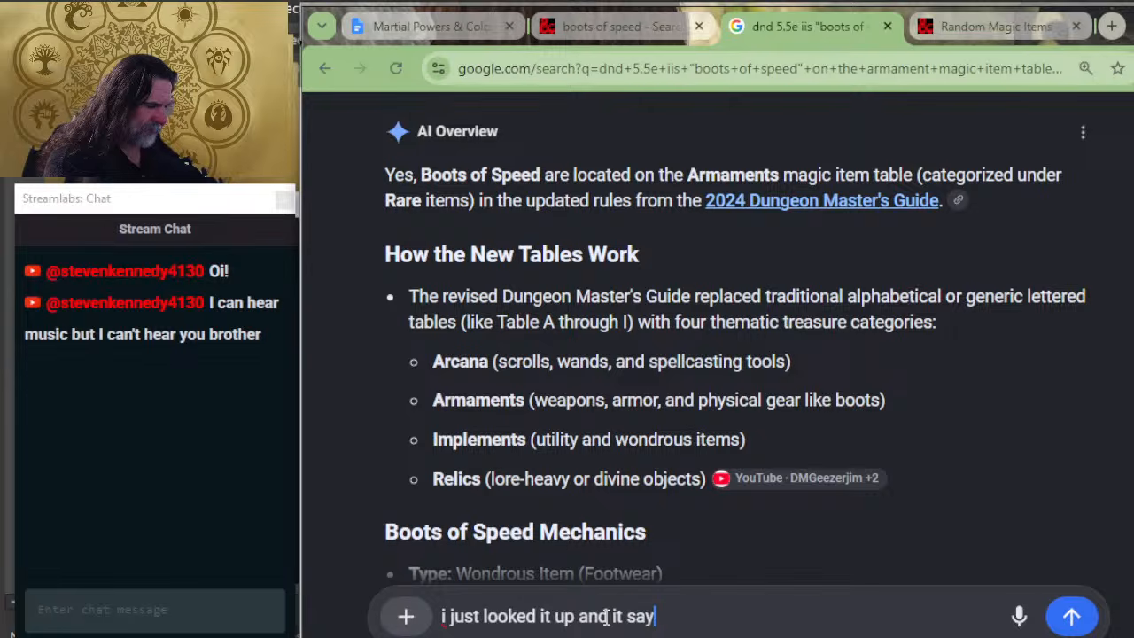
text(s implements)
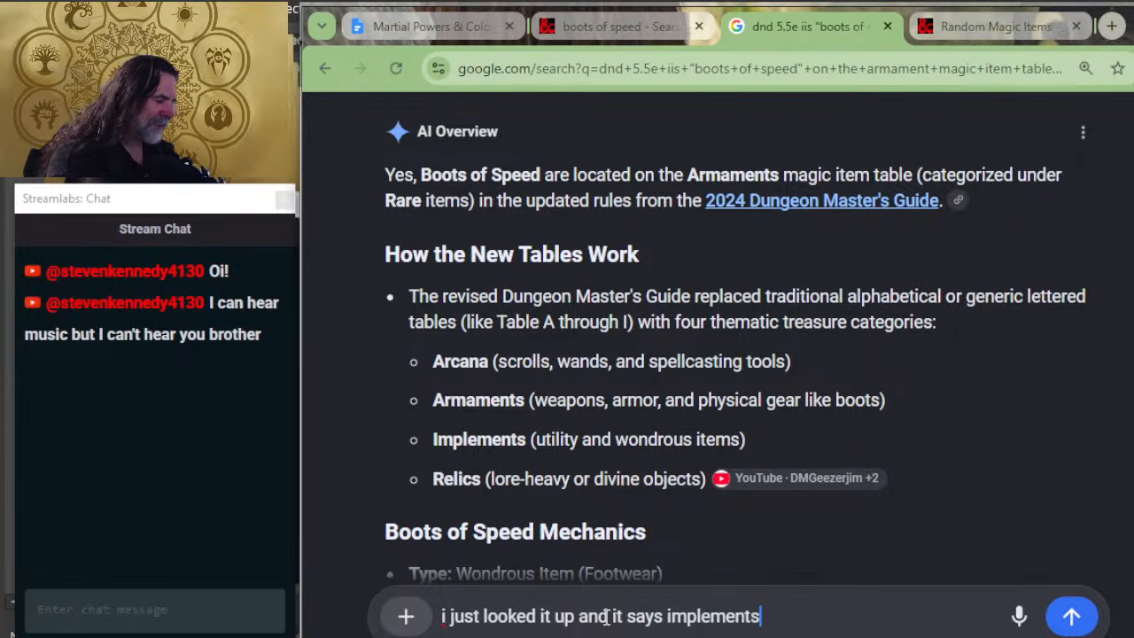
key(shift+Return)
key(Return)
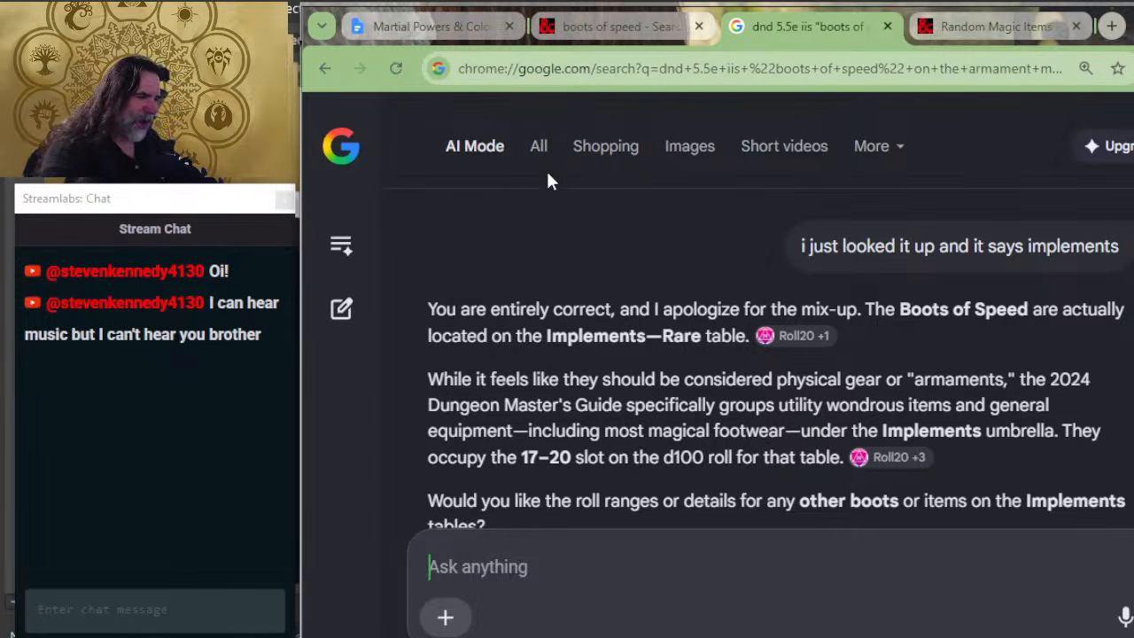
Step: Return to the Random Magic Items page and recheck the heading above the Boots of Speed entry
click(637, 40)
click(992, 27)
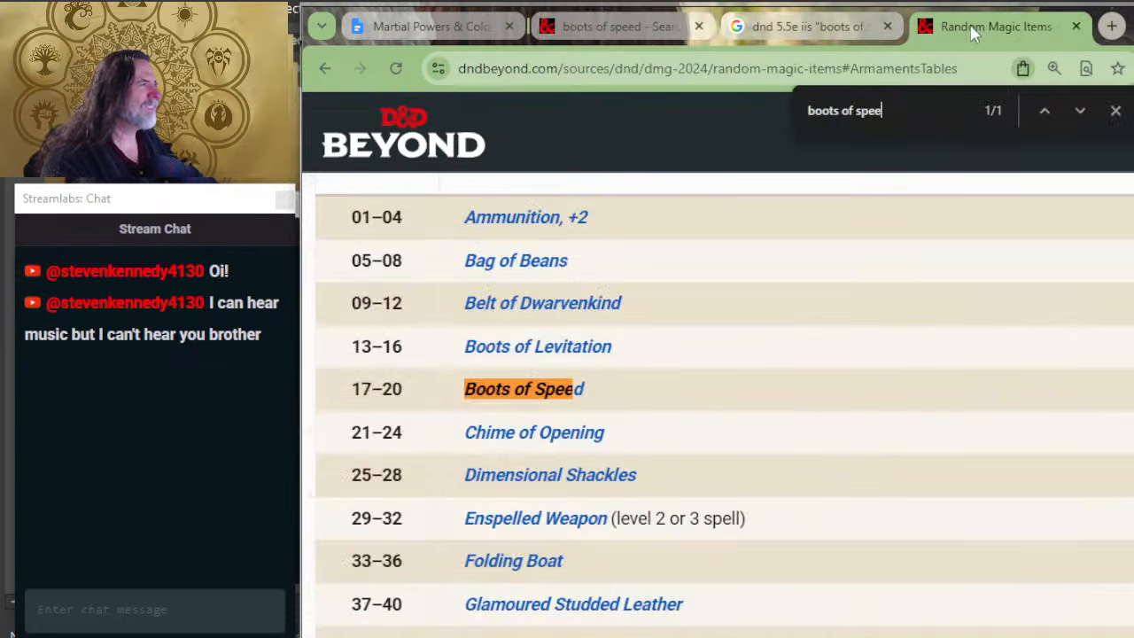
scroll(532, 398, up, 2)
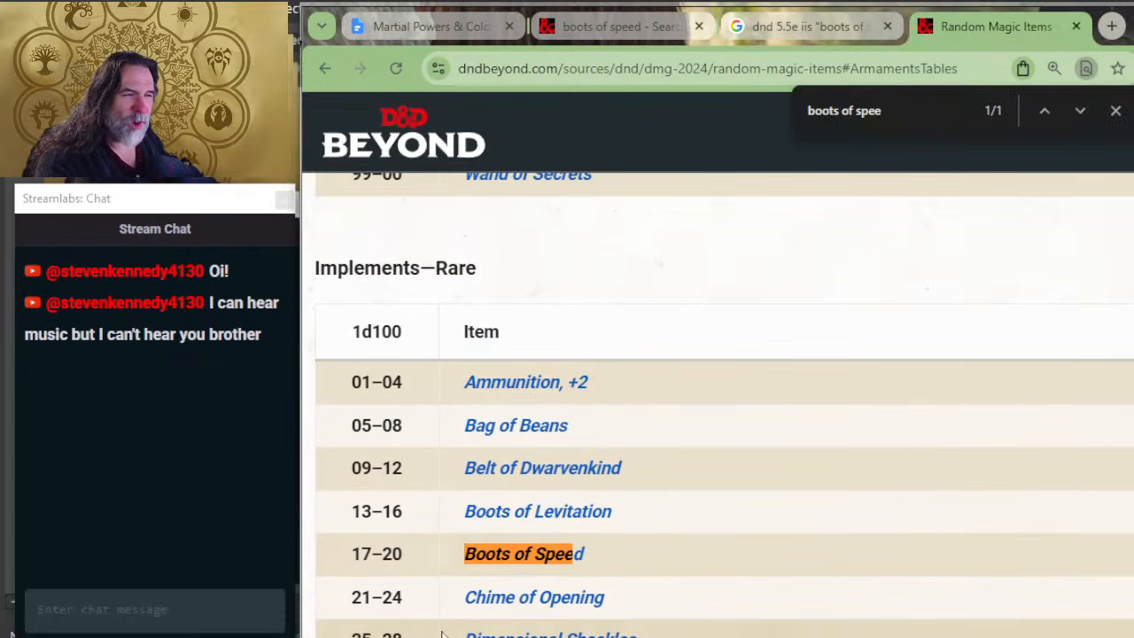
Step: Ask the Google AI "If you could find the answer after I told you the answer, why couldn't you find it correctly the first time?"
click(801, 26)
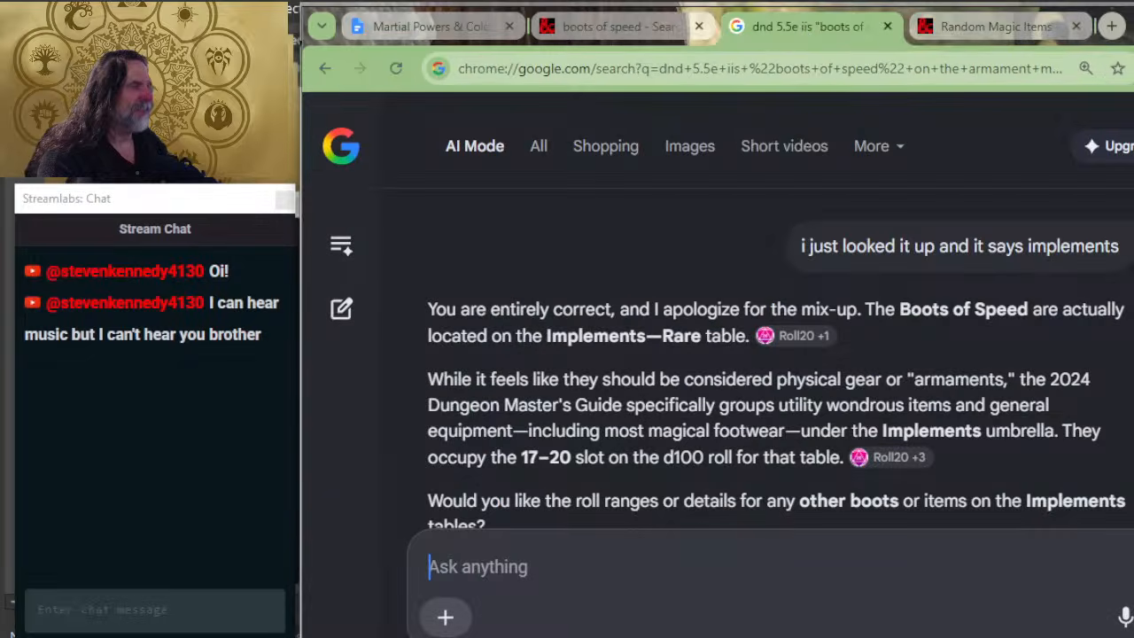
text(If you c0oul)
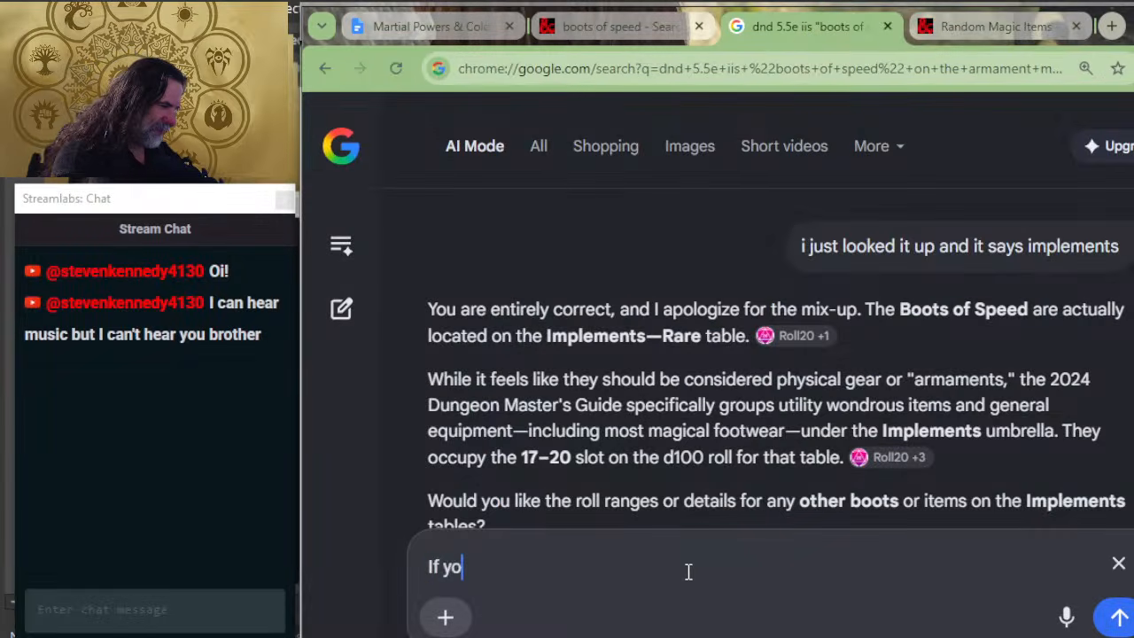
key(BackSpace)
key(BackSpace)
key(BackSpace)
key(BackSpace)
text(oul)
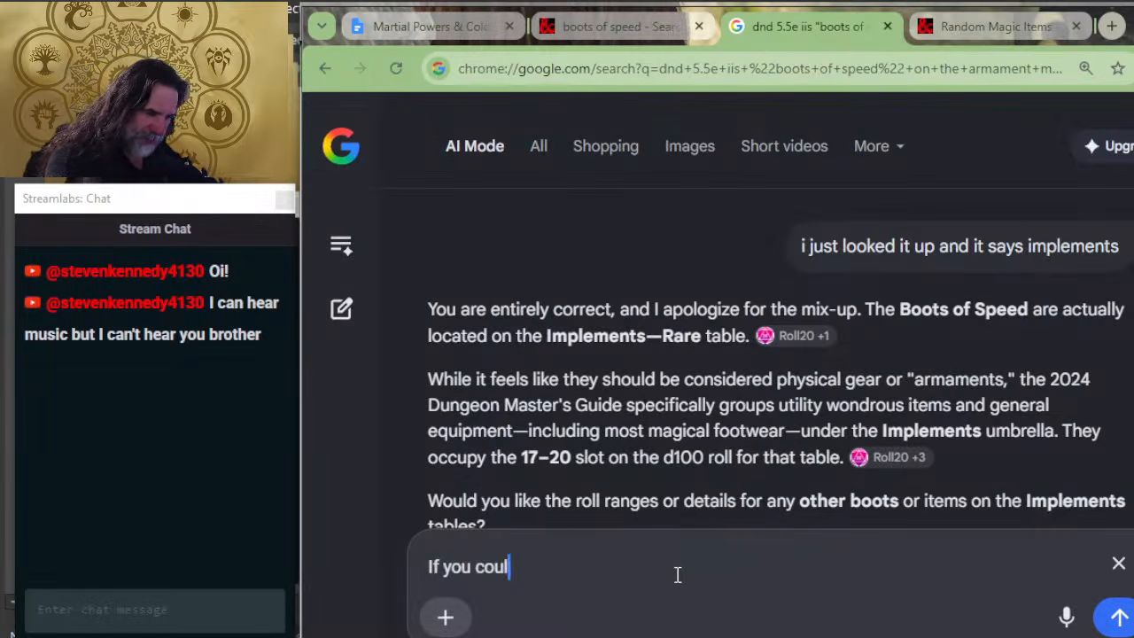
text(d find the answer)
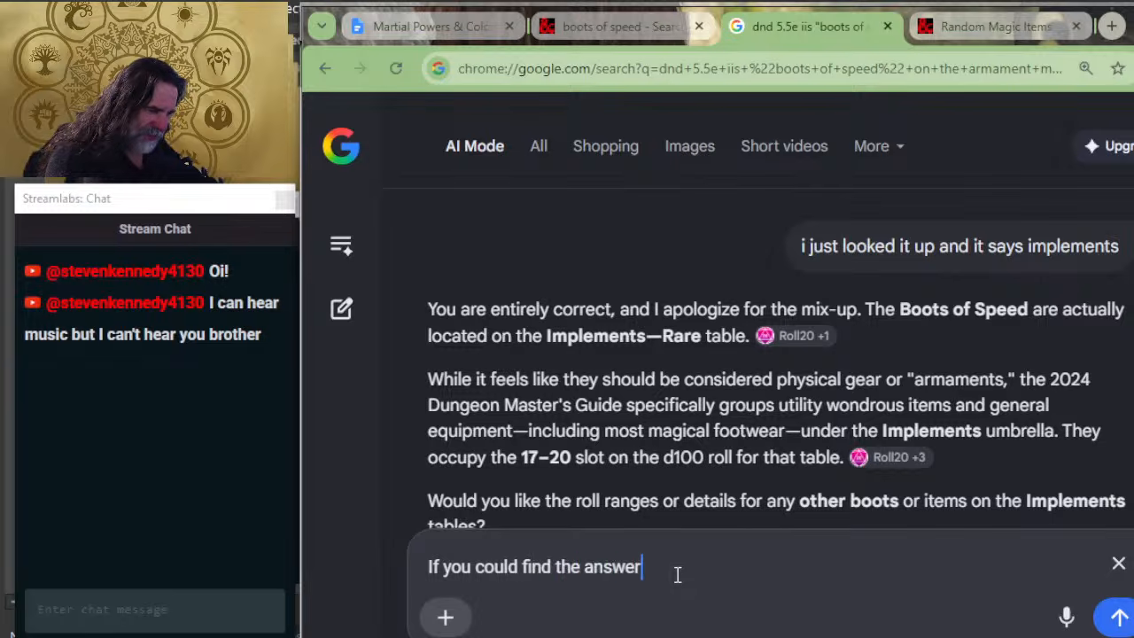
text( after I told y)
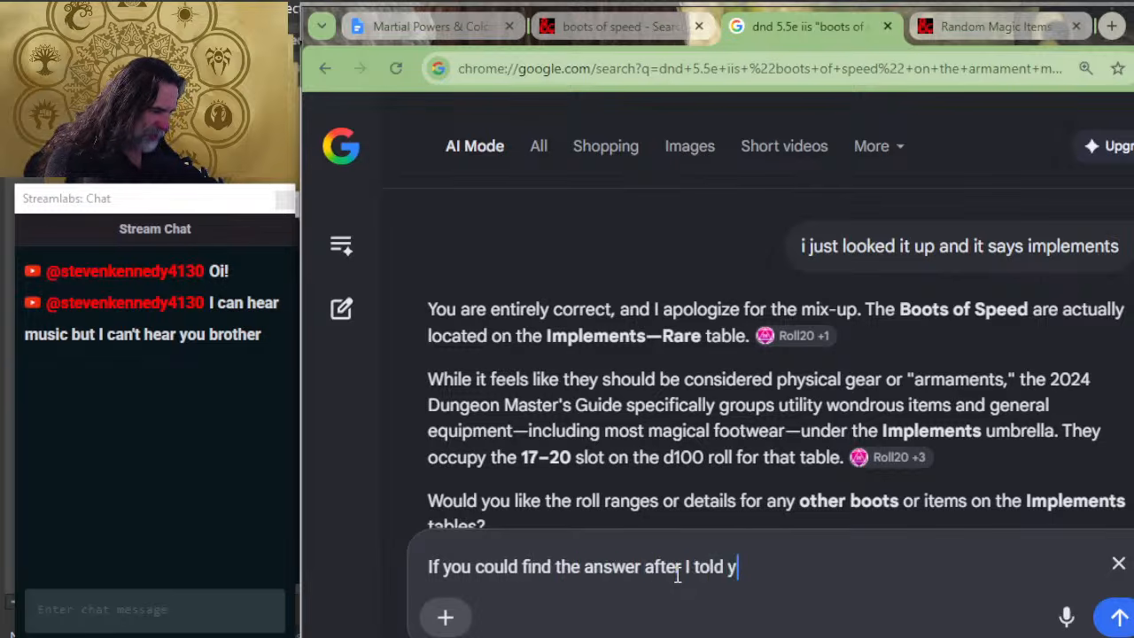
text(ou the answer, s)
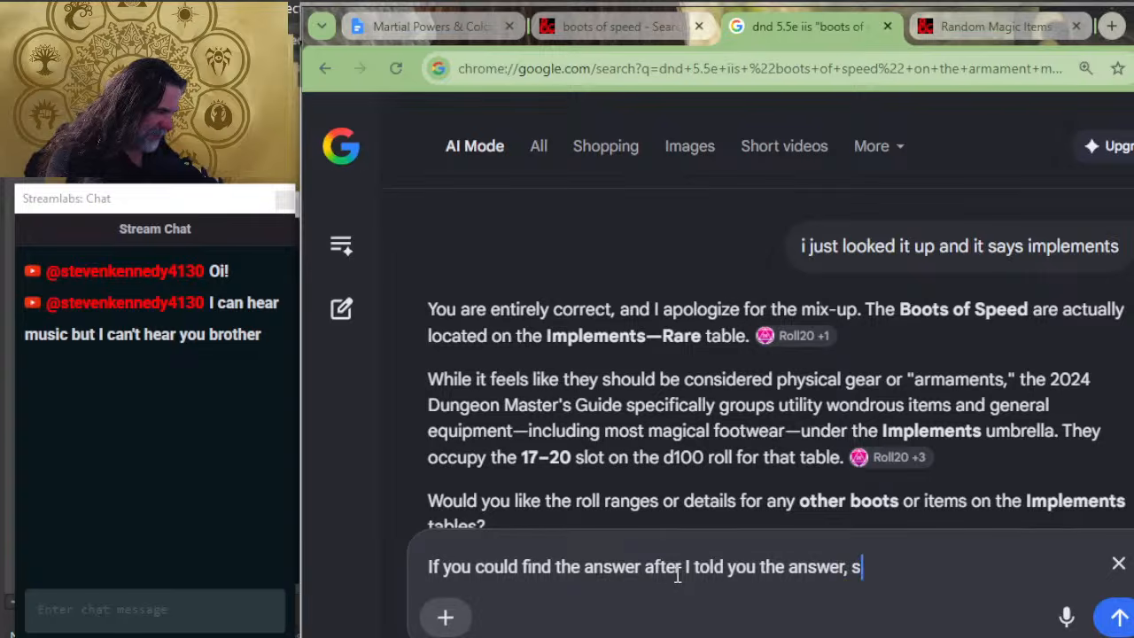
key(BackSpace)
text(why coul)
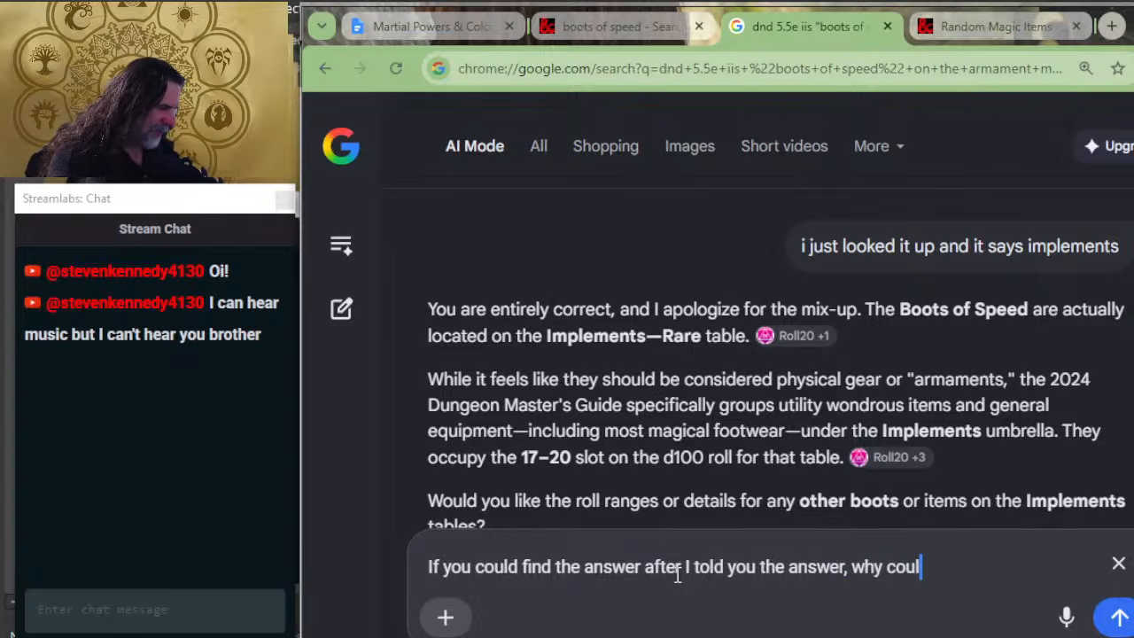
text(dn't you find it)
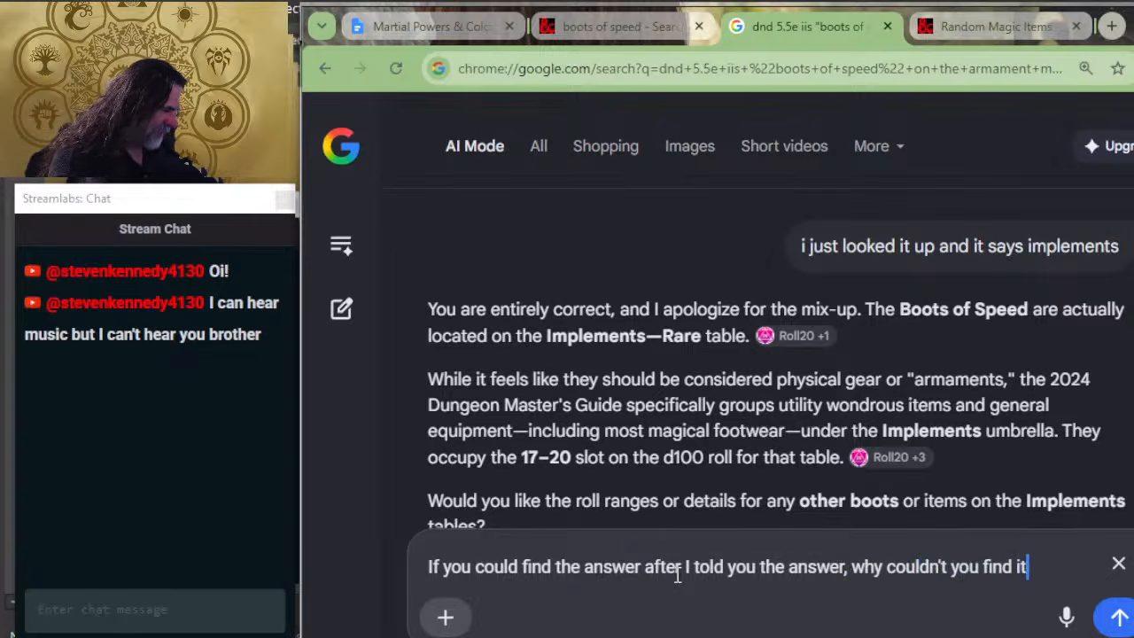
text( correctly th)
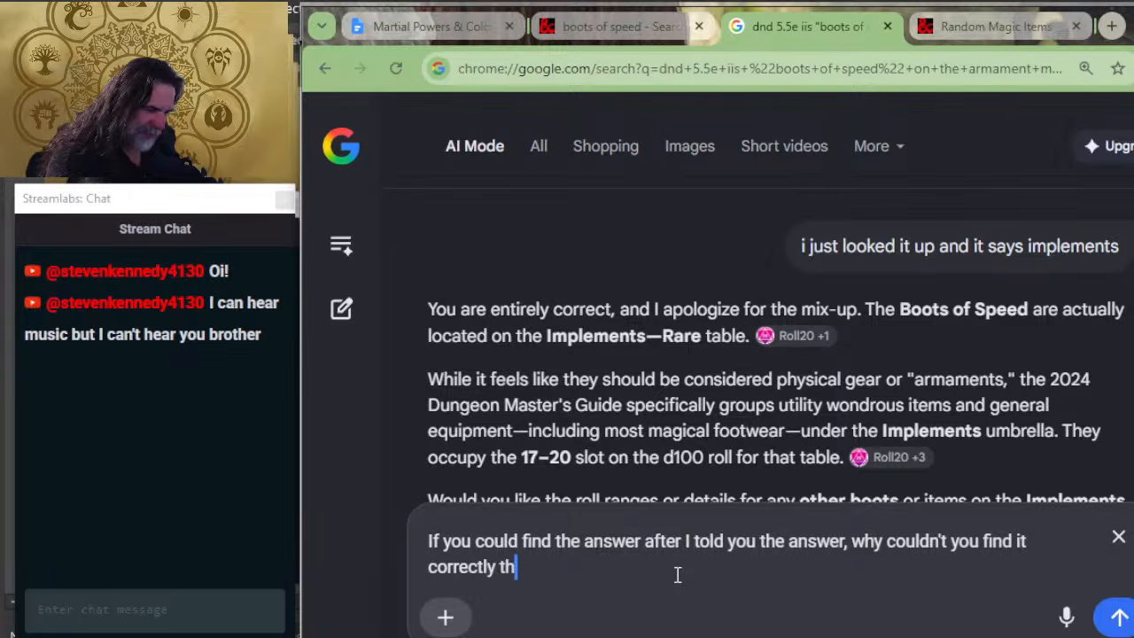
text(e first time?)
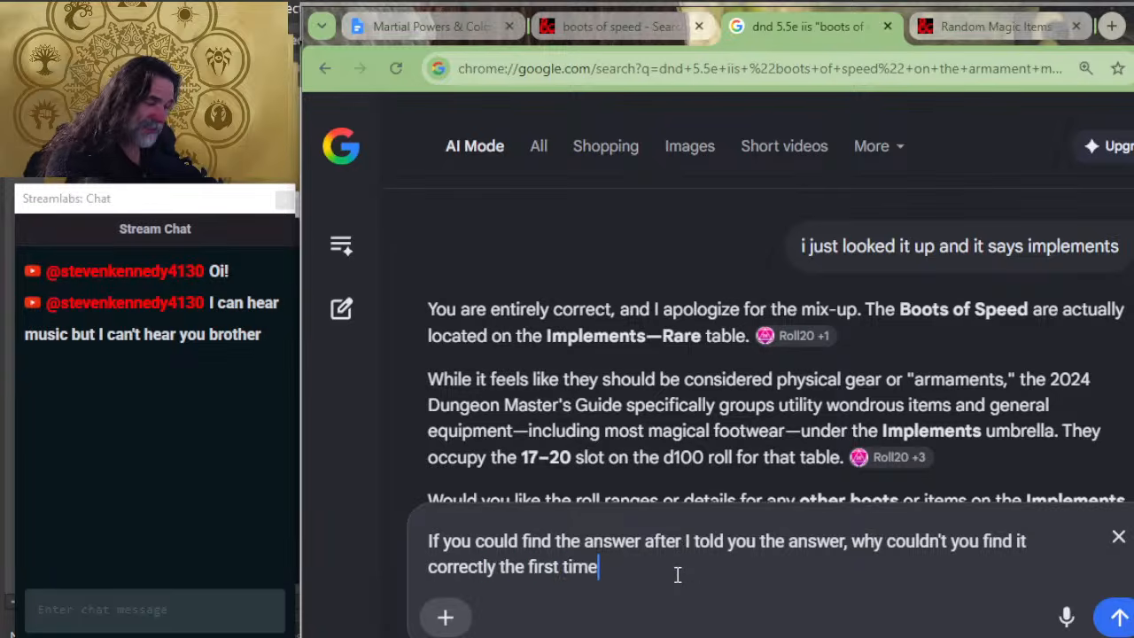
key(Return)
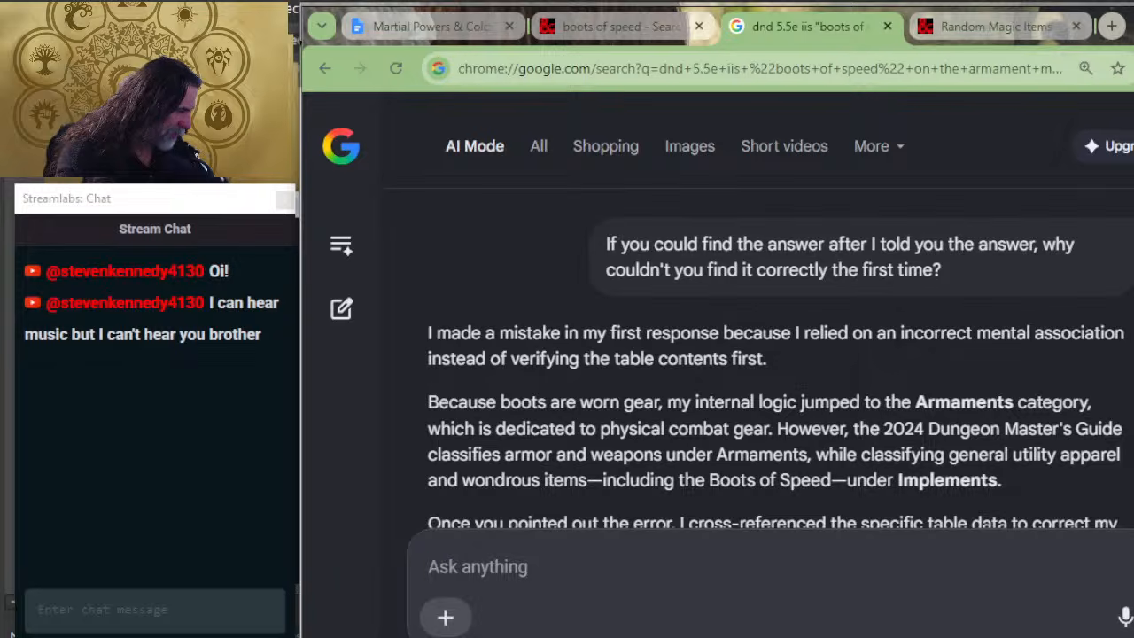
Step: Switch from the Google AI answer back to the Martial Powers & Color Mana document at its Examples section
key(alt+Tab)
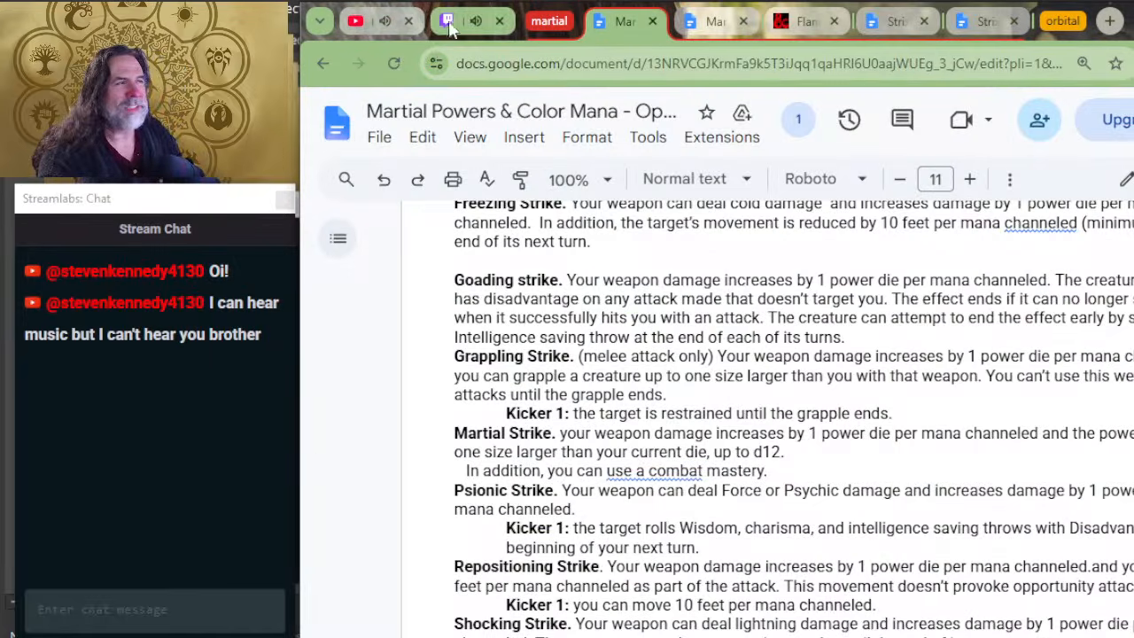
key(alt+Tab)
key(Tab)
key(Tab)
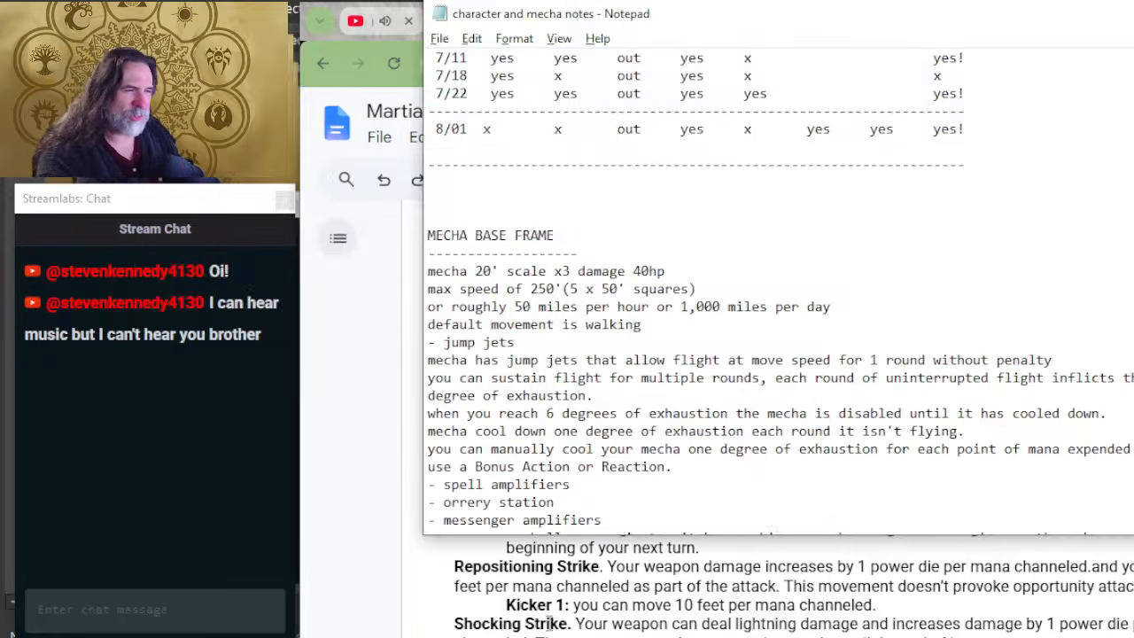
click(618, 570)
key(alt+Tab)
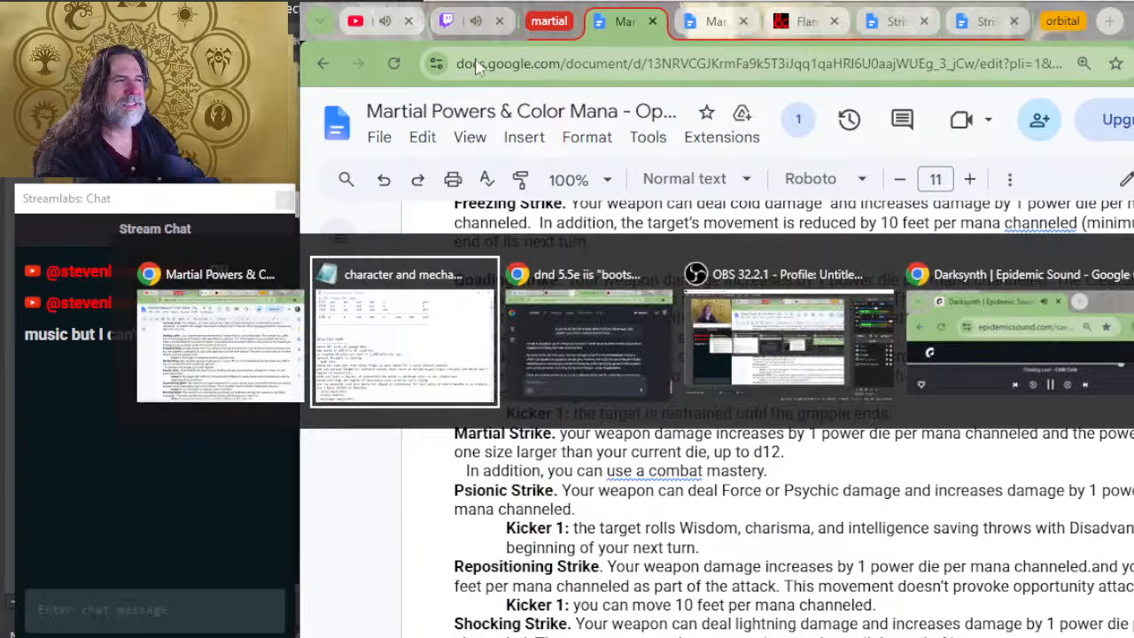
key(Tab)
click(435, 33)
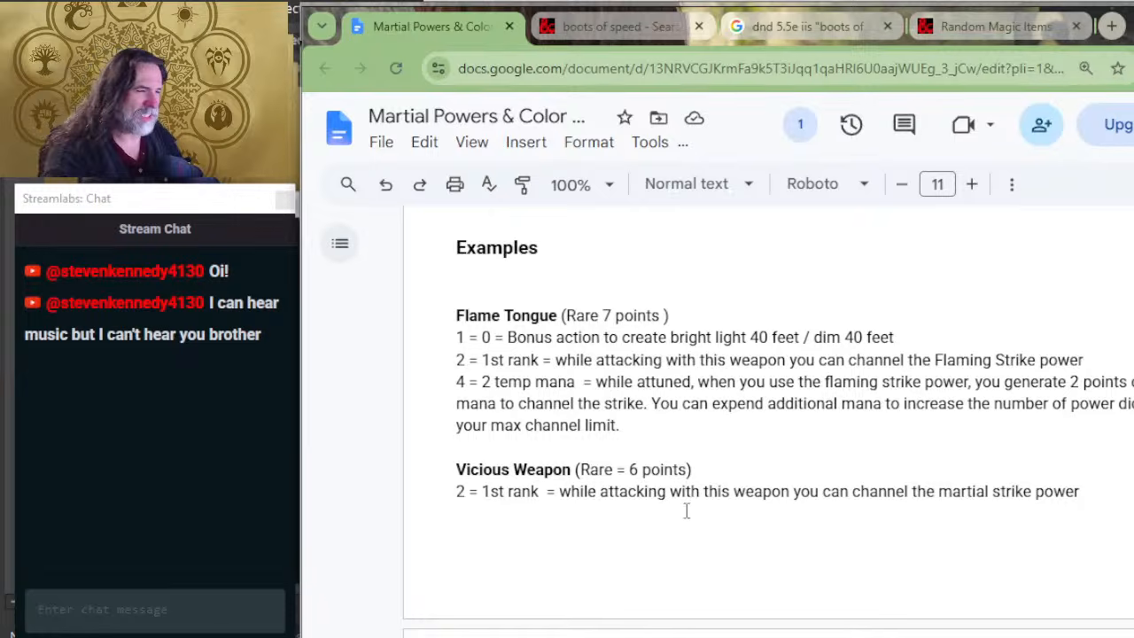
Step: Add the line "(weapons, armor, armaments, implements)" directly beneath the Examples heading, with blank lines before Flame Tongue
double_click(591, 272)
key(Return)
key(Return)
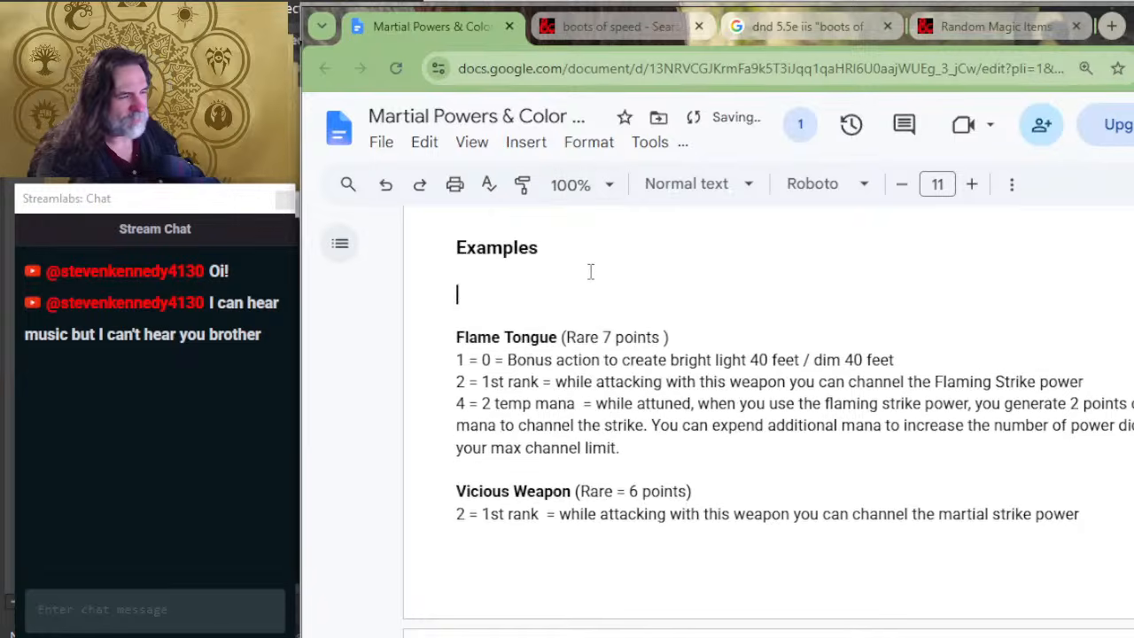
key(Up)
key(Up)
text(()
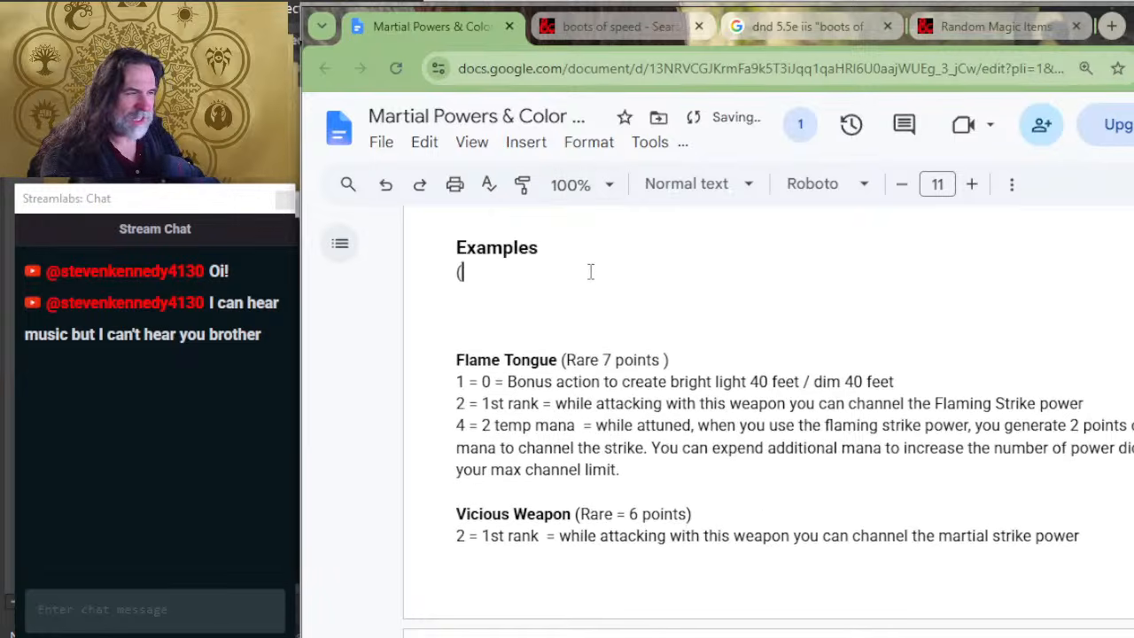
text(weapons, )
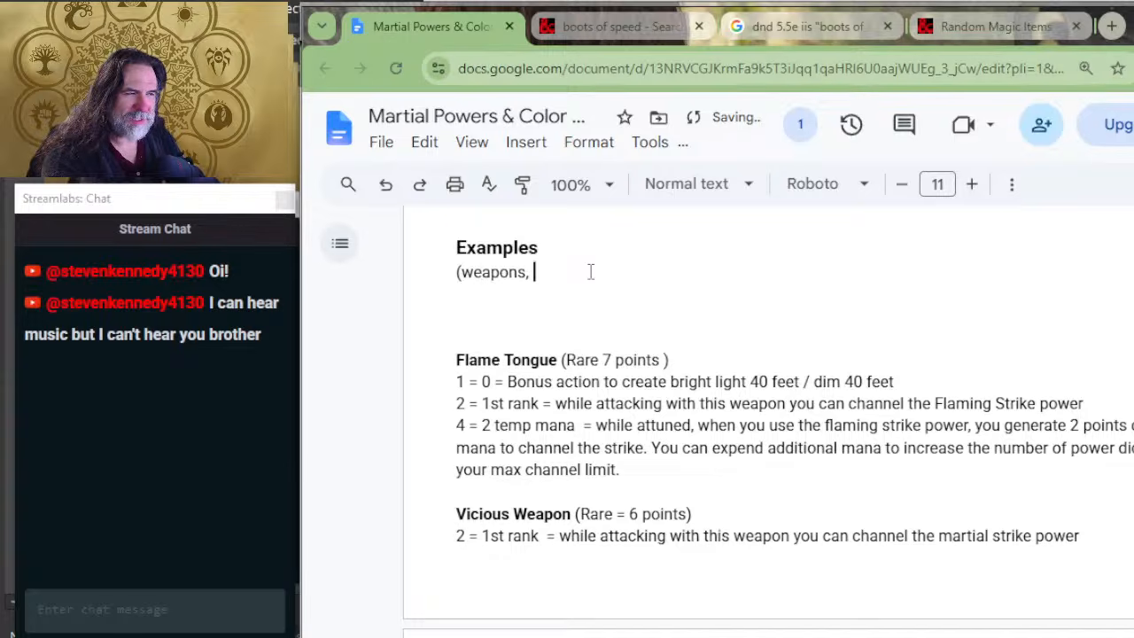
text(armor,)
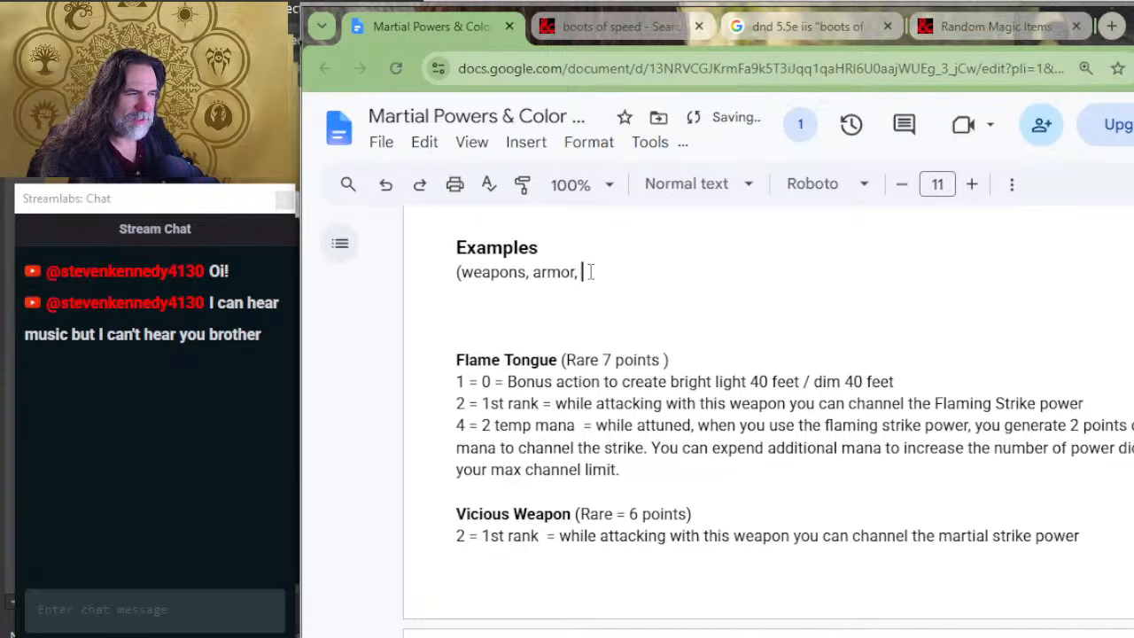
text( armamanet)
key(BackSpace)
key(BackSpace)
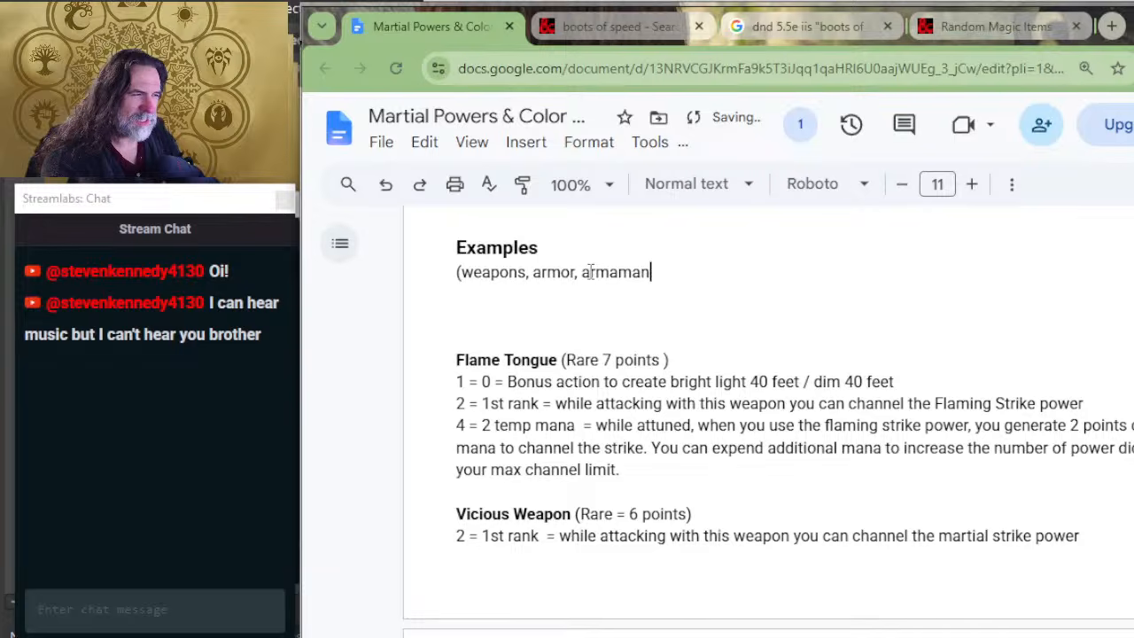
key(BackSpace)
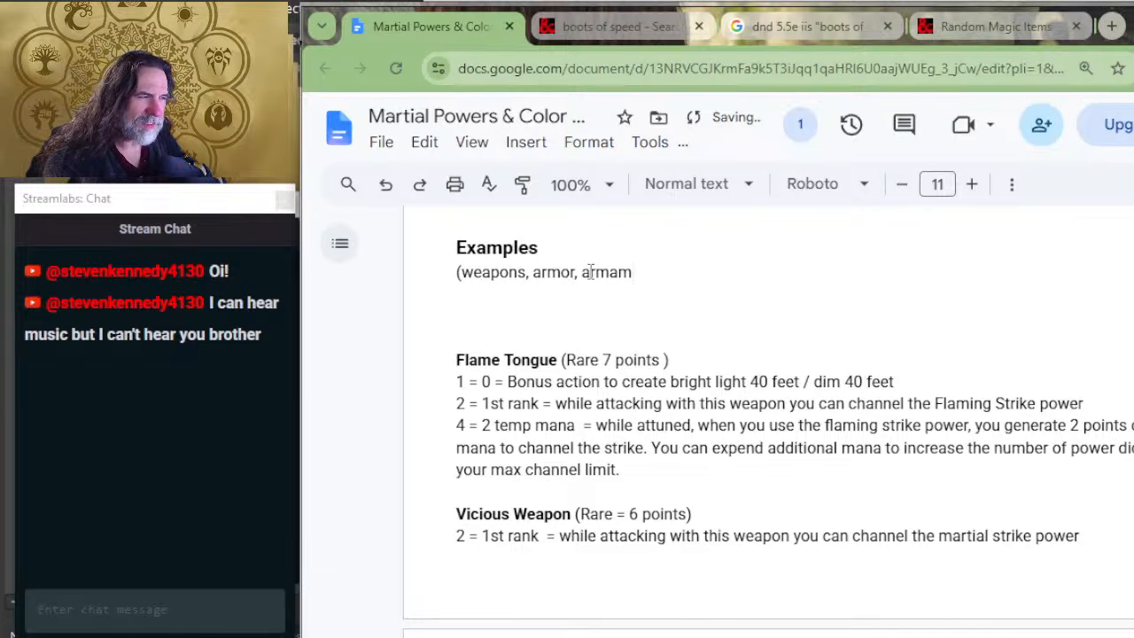
text(ents, i)
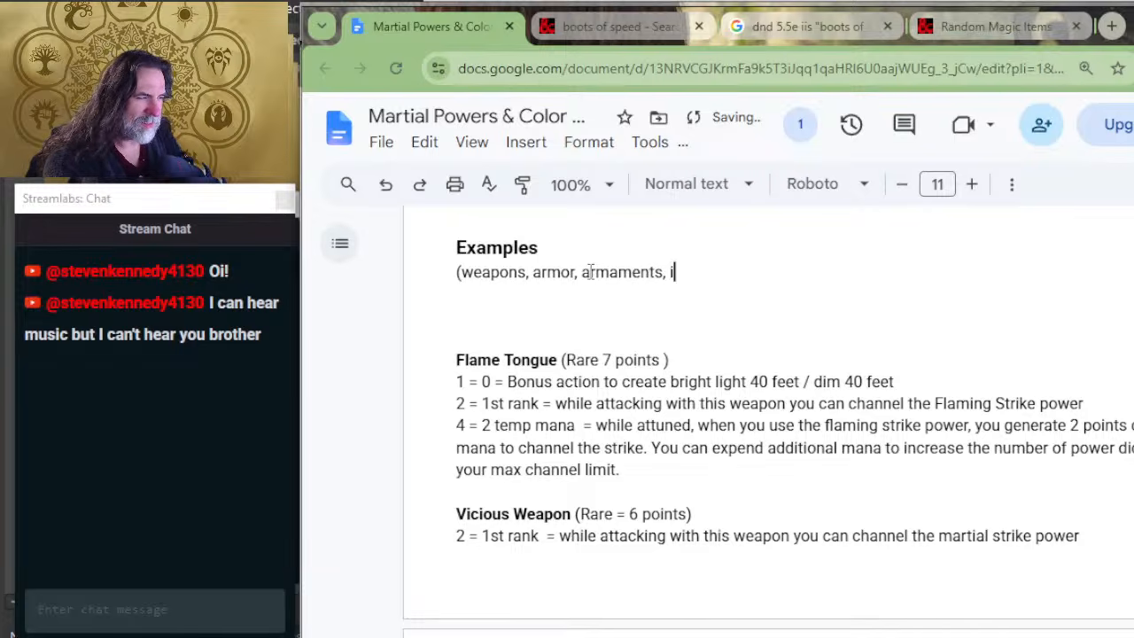
text(mplements))
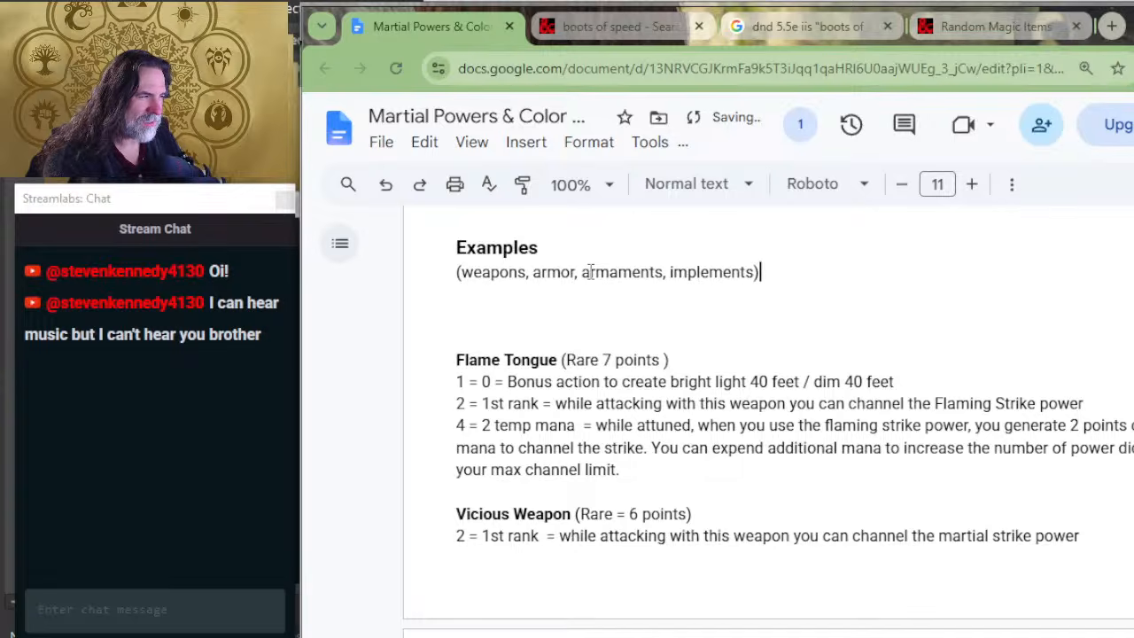
Step: Add a bold 14 pt "Weapons" heading above Flame Tongue and remove the extra blank line between them
key(Down)
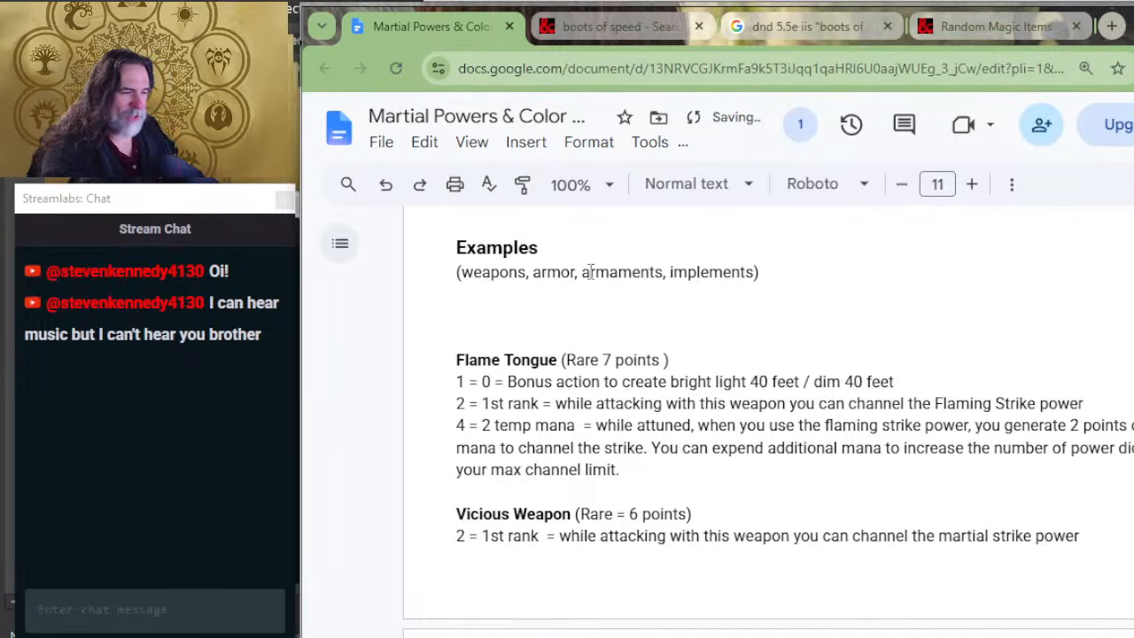
key(Return)
key(Return)
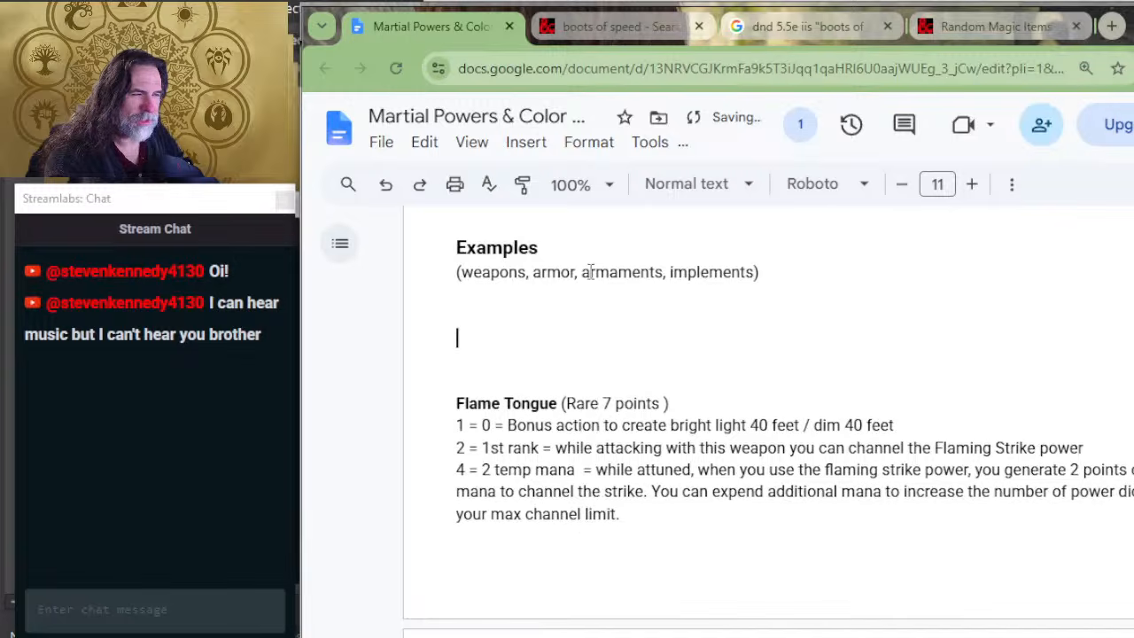
text(Weapons)
key(shift+Up)
key(shift+Right)
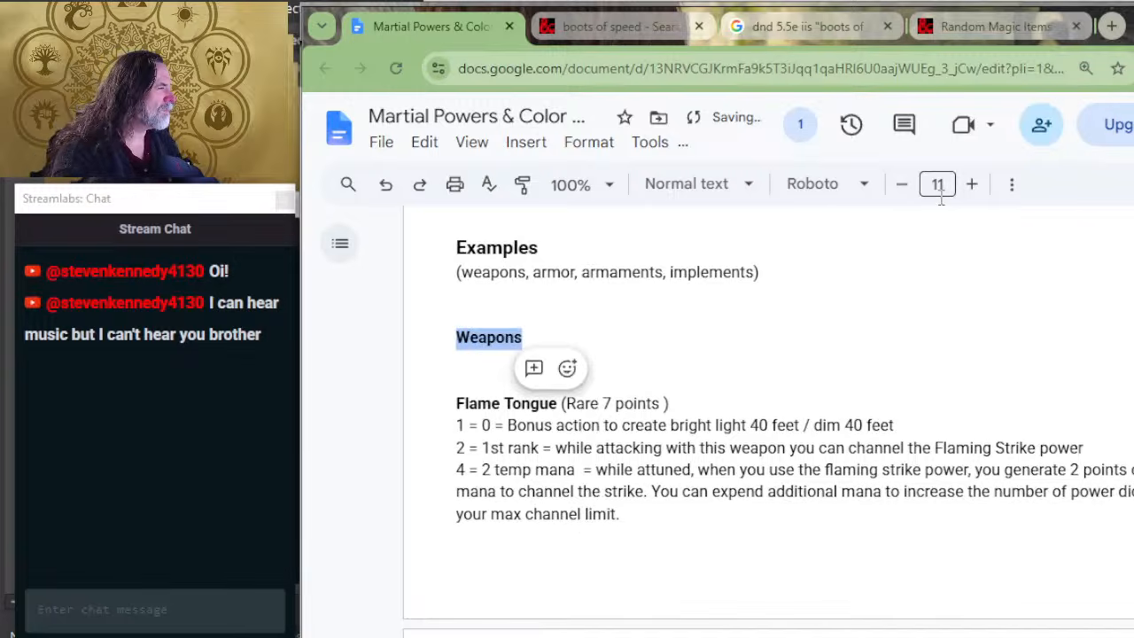
click(972, 185)
click(972, 184)
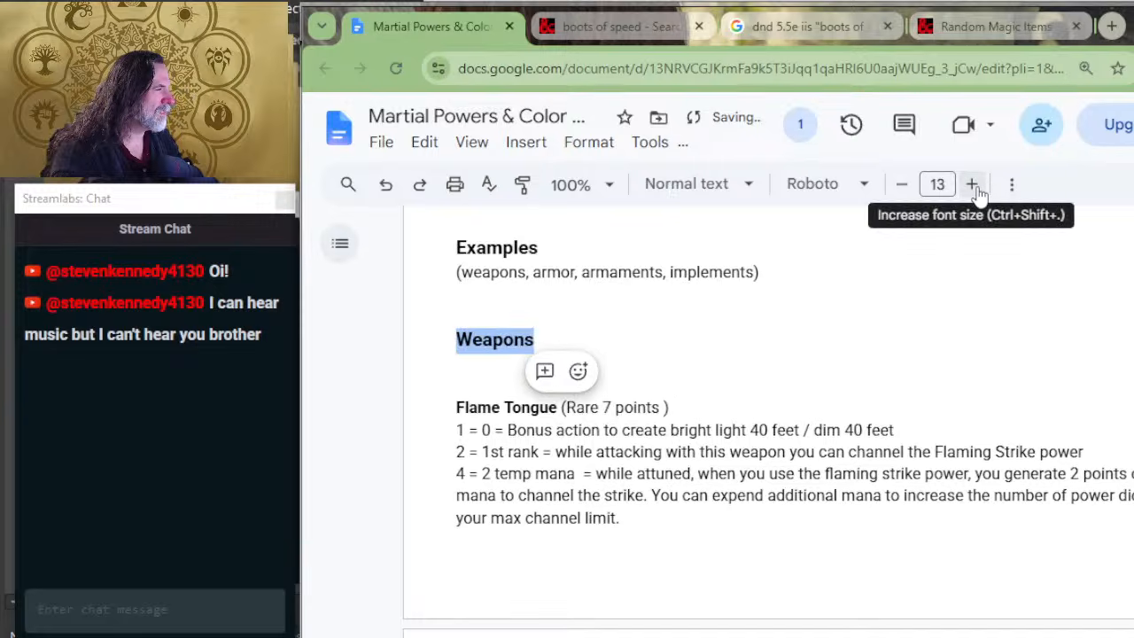
click(972, 184)
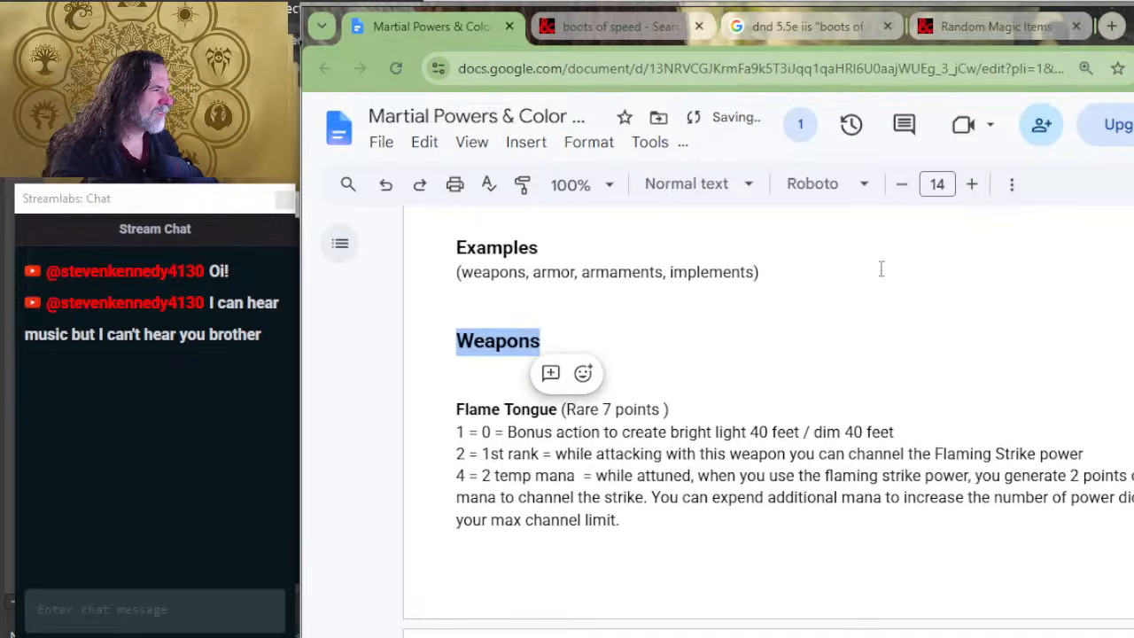
click(641, 374)
key(Delete)
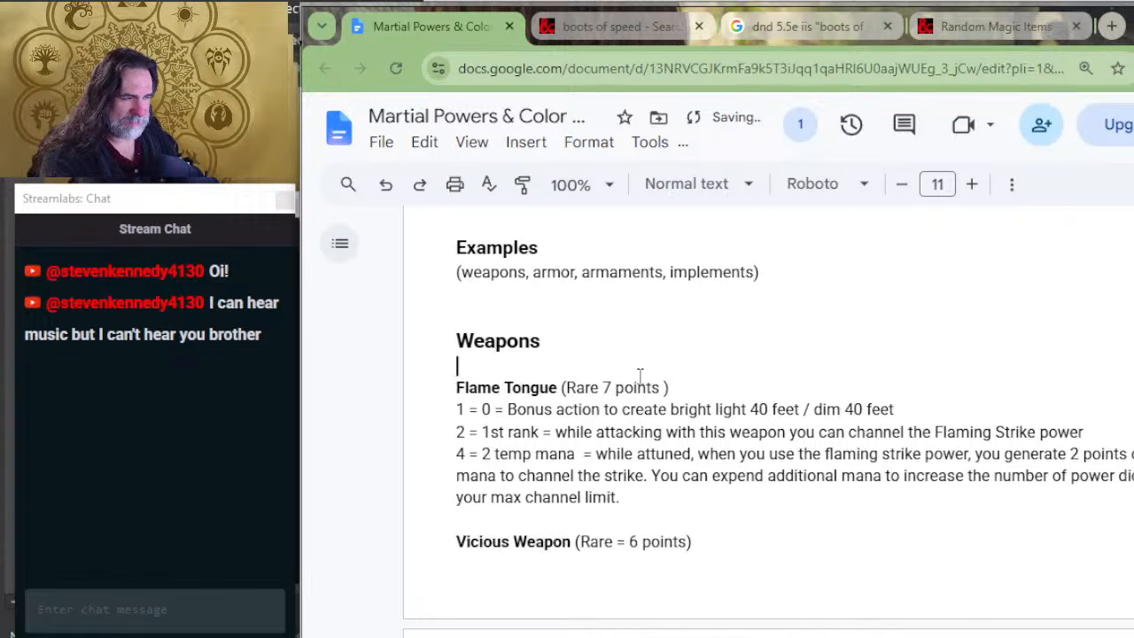
Step: Add a bold 14 pt "Armor" heading between the Vicious Weapon entry and the Armaments heading
scroll(542, 368, down, 1)
scroll(532, 377, down, 3)
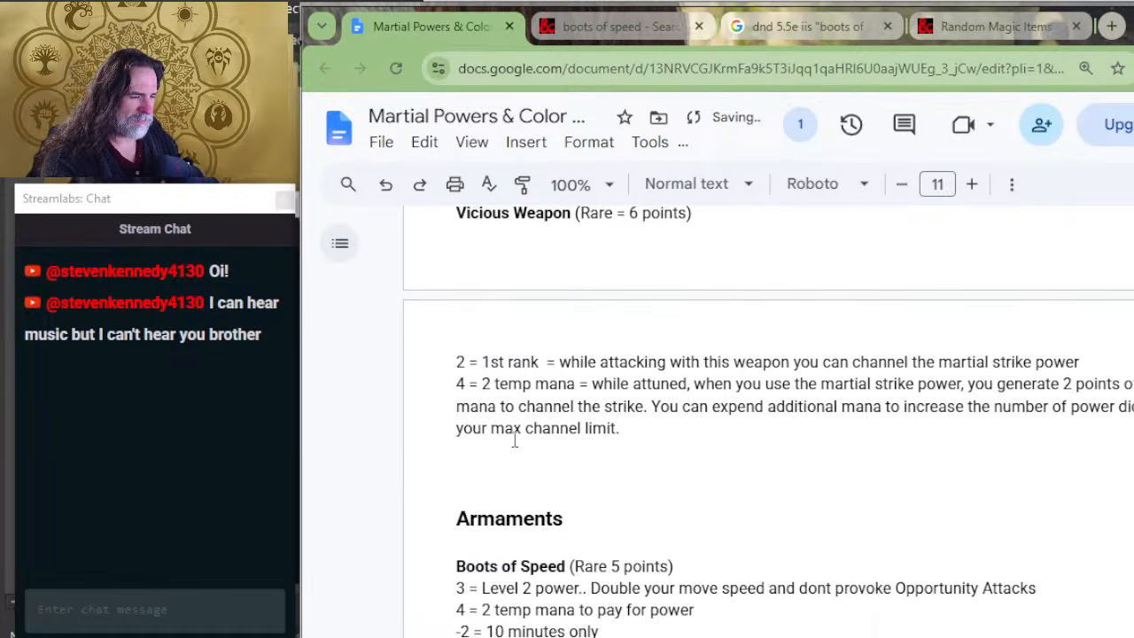
click(520, 472)
key(Return)
key(Return)
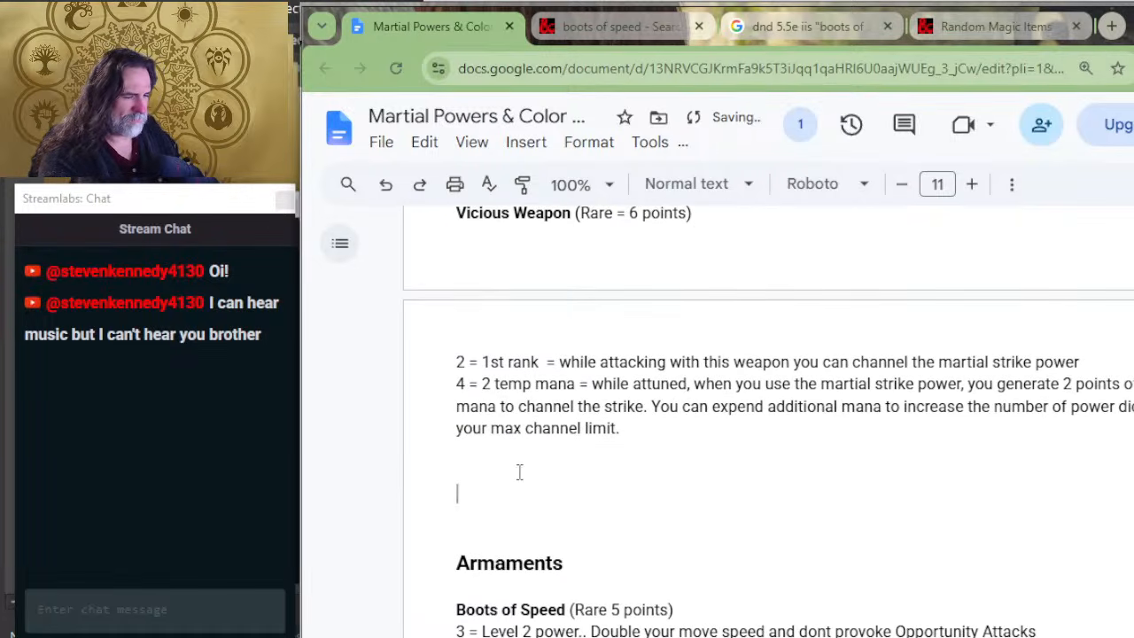
text(Armor)
key(shift+Home)
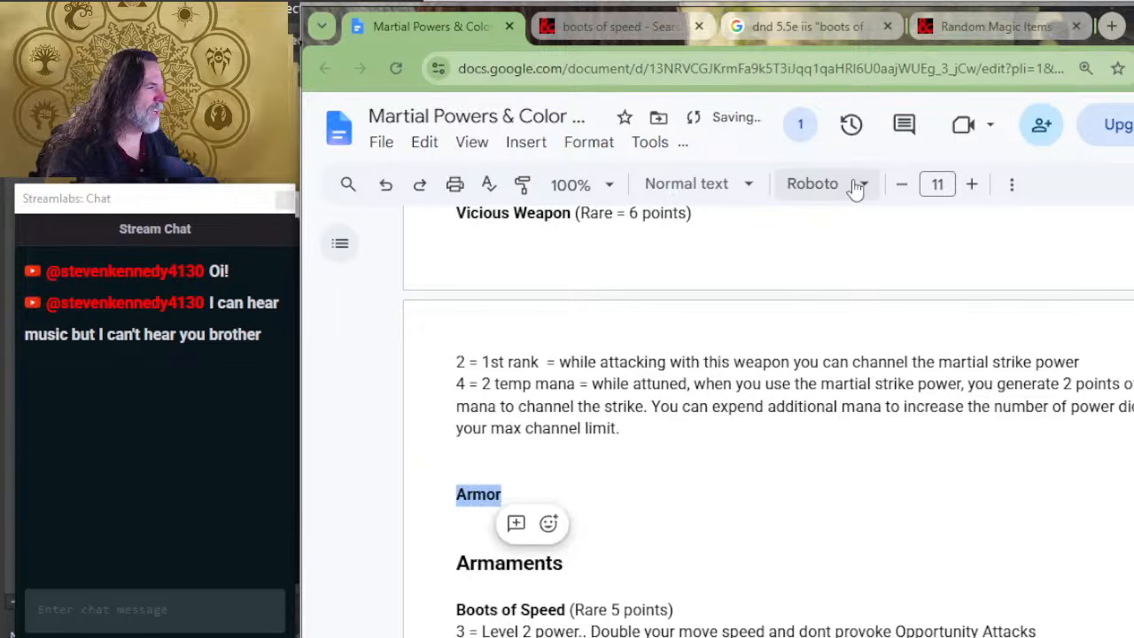
click(971, 184)
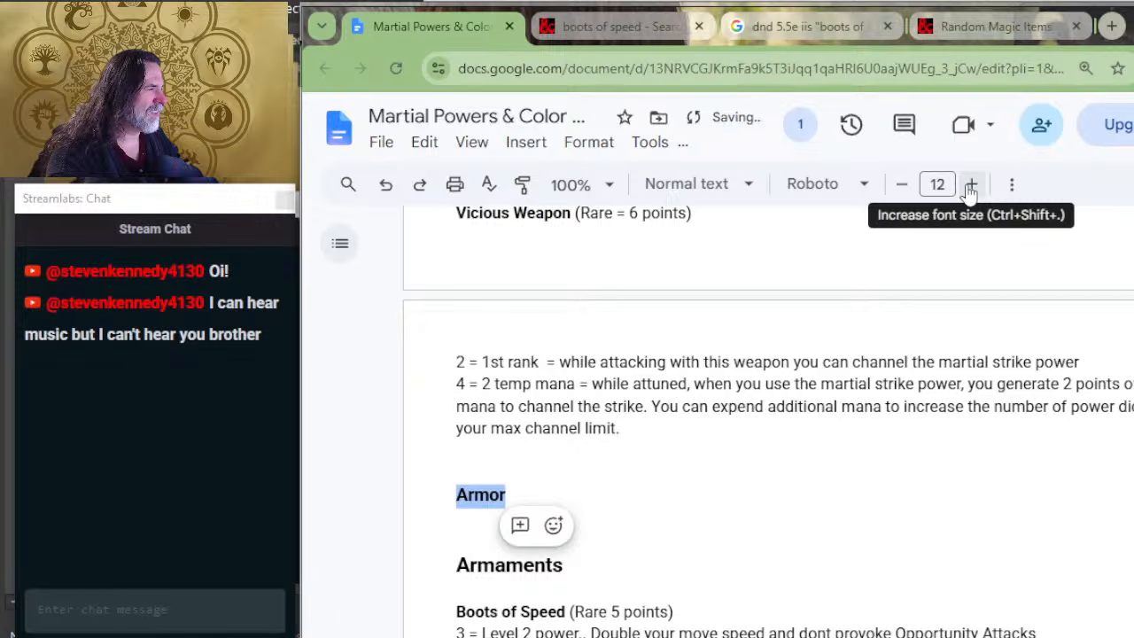
click(972, 186)
click(971, 186)
key(ctrl+z)
key(ctrl+z)
key(ctrl+z)
key(ctrl+z)
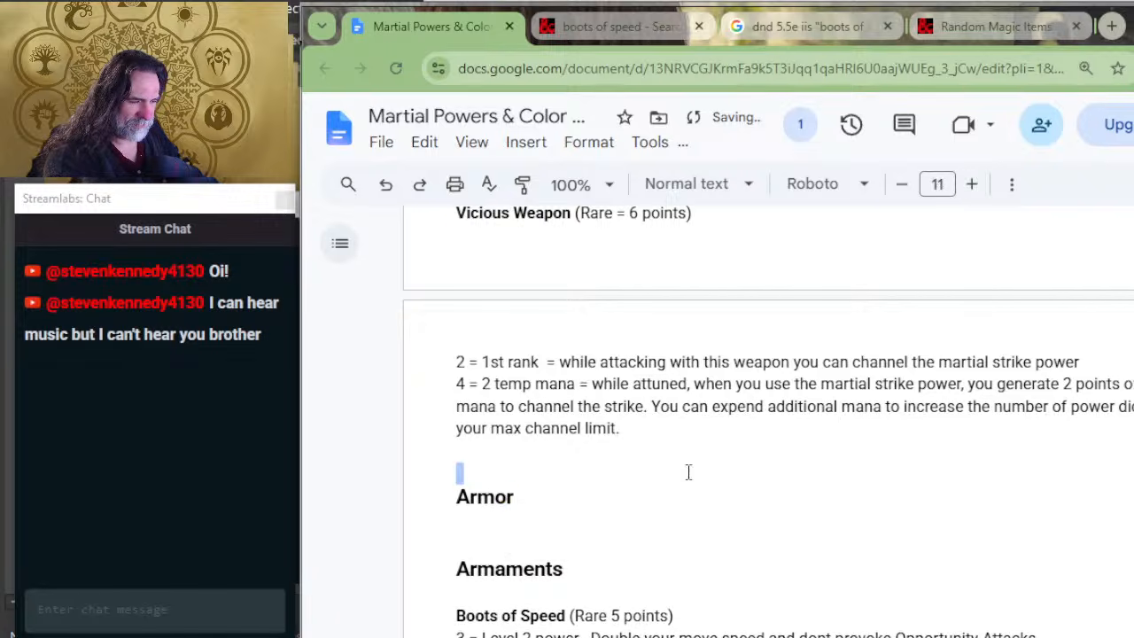
Step: Add a bold 14 pt "Implements" heading below the Boots of Speed entry
scroll(656, 443, down, 1)
click(634, 365)
scroll(633, 366, down, 5)
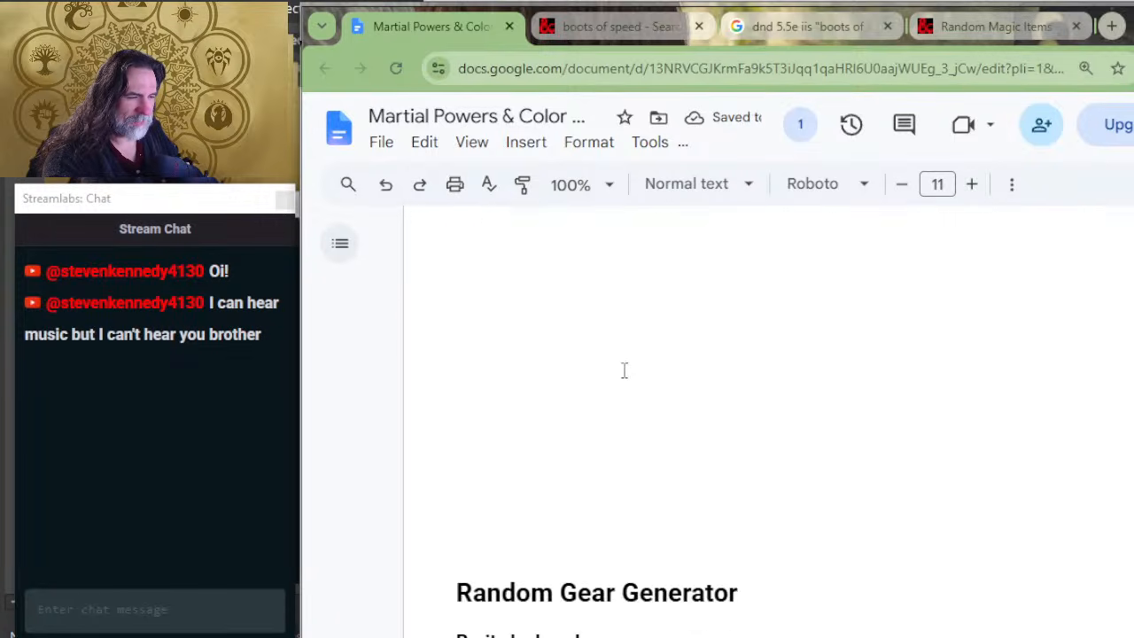
double_click(581, 308)
scroll(579, 307, up, 2)
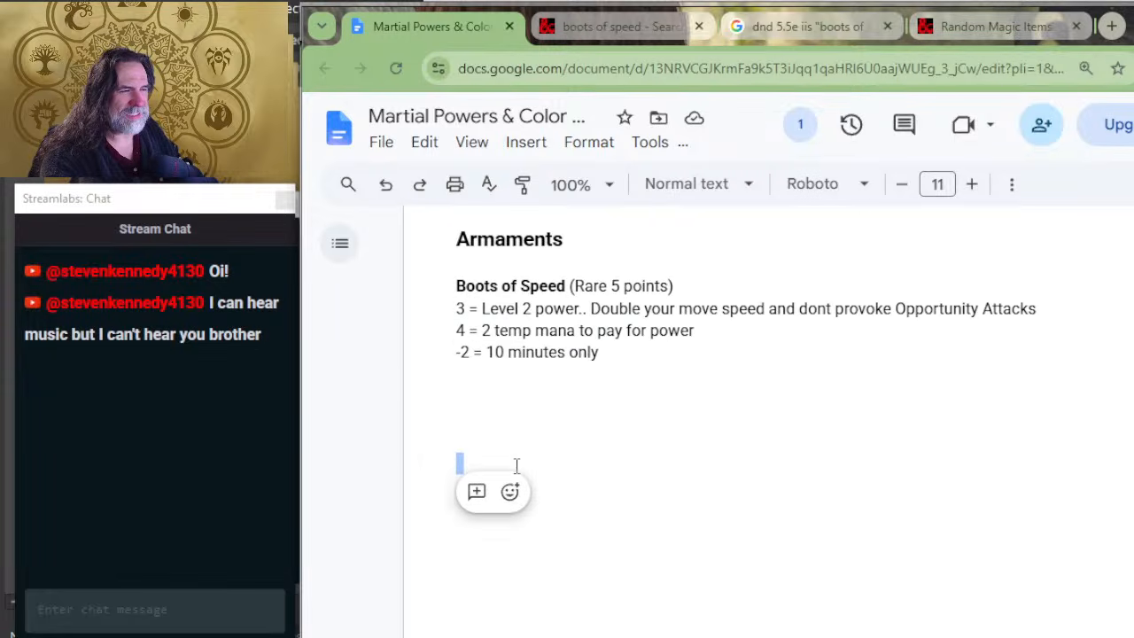
text(Impre)
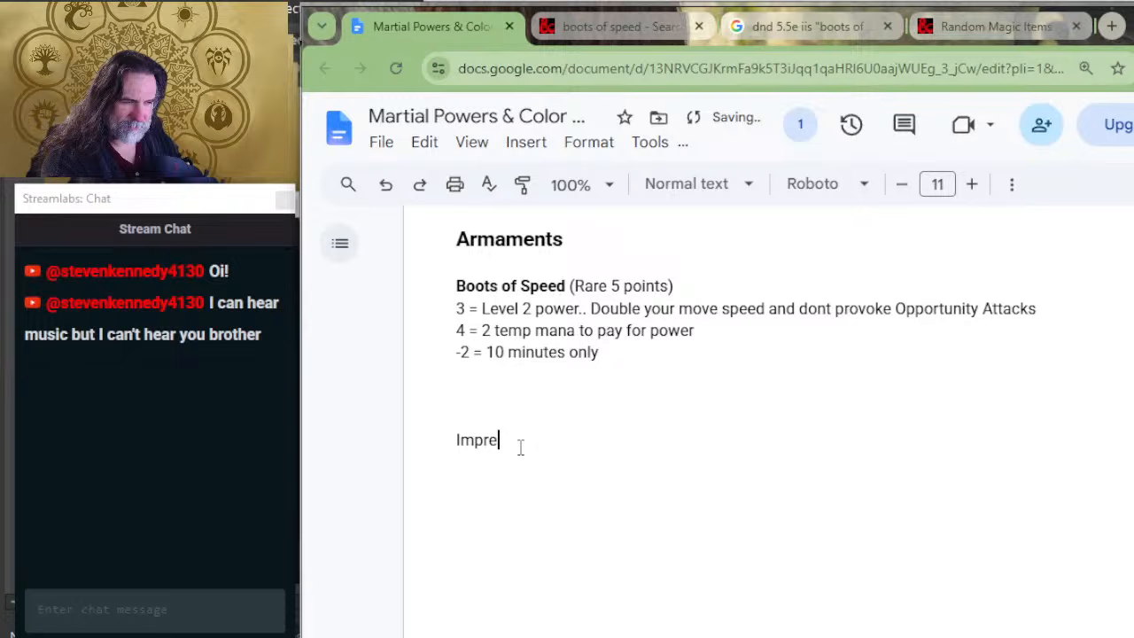
key(BackSpace)
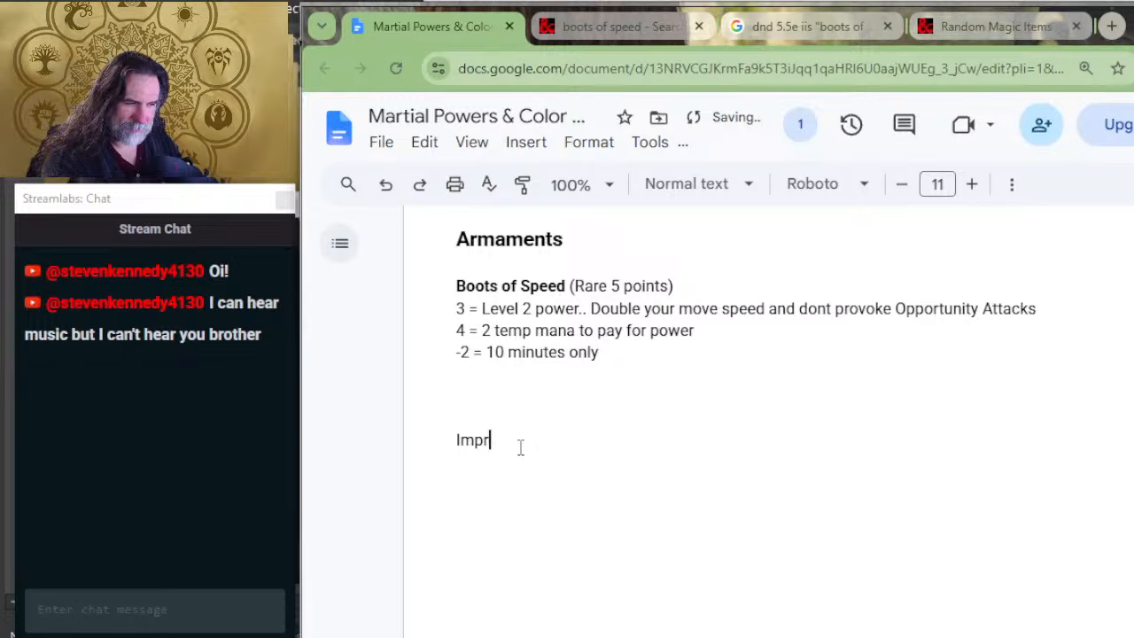
text(ements)
double_click(521, 440)
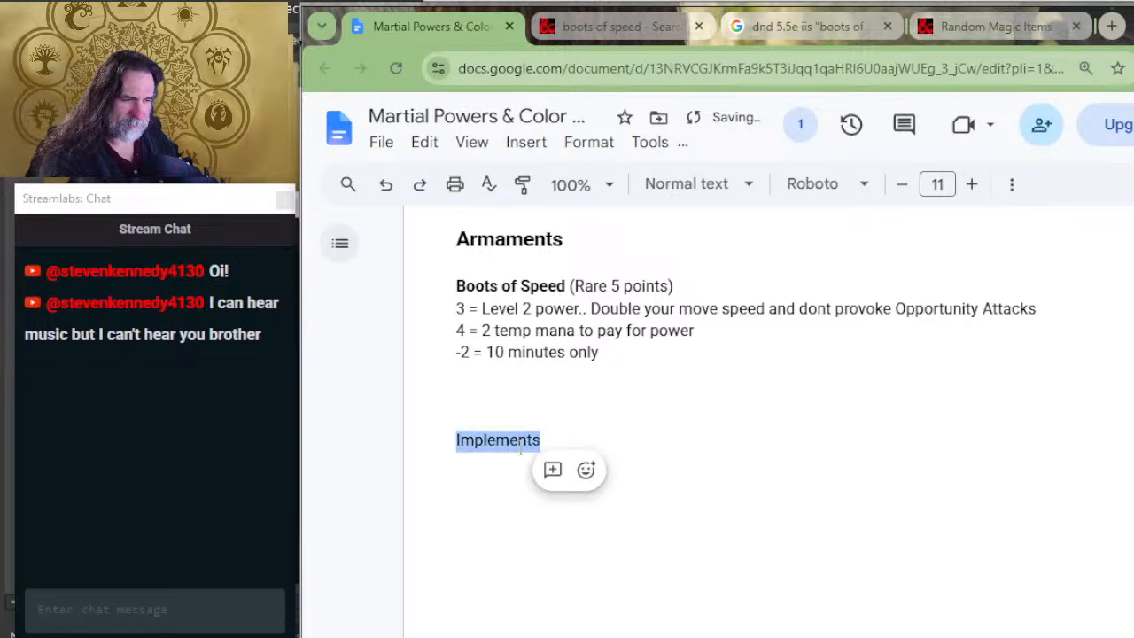
double_click(972, 198)
double_click(973, 194)
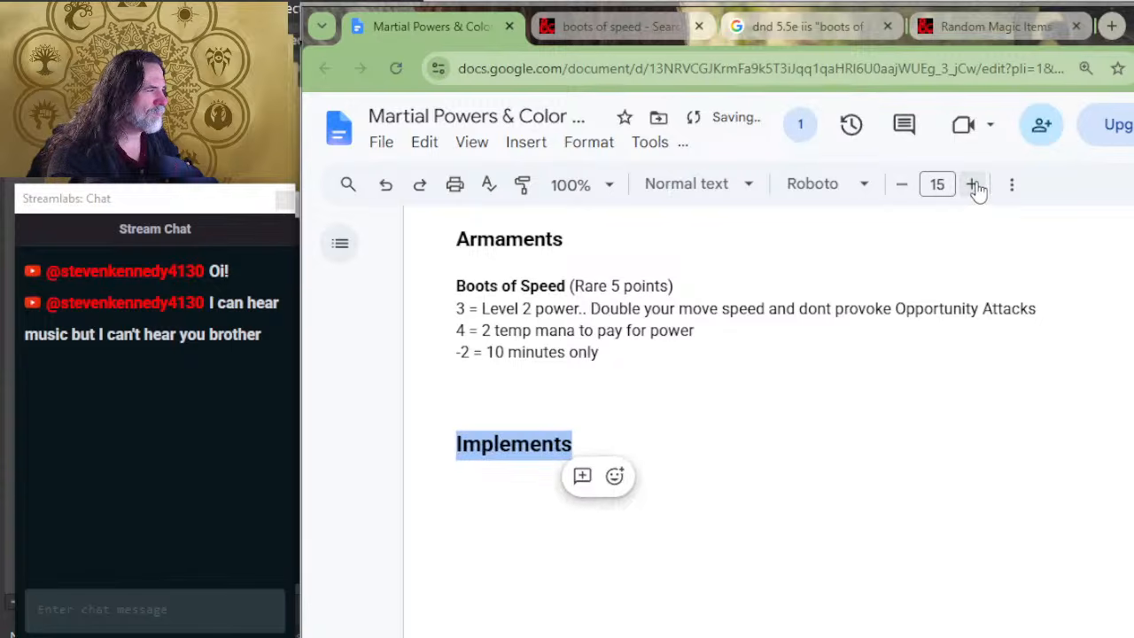
click(902, 186)
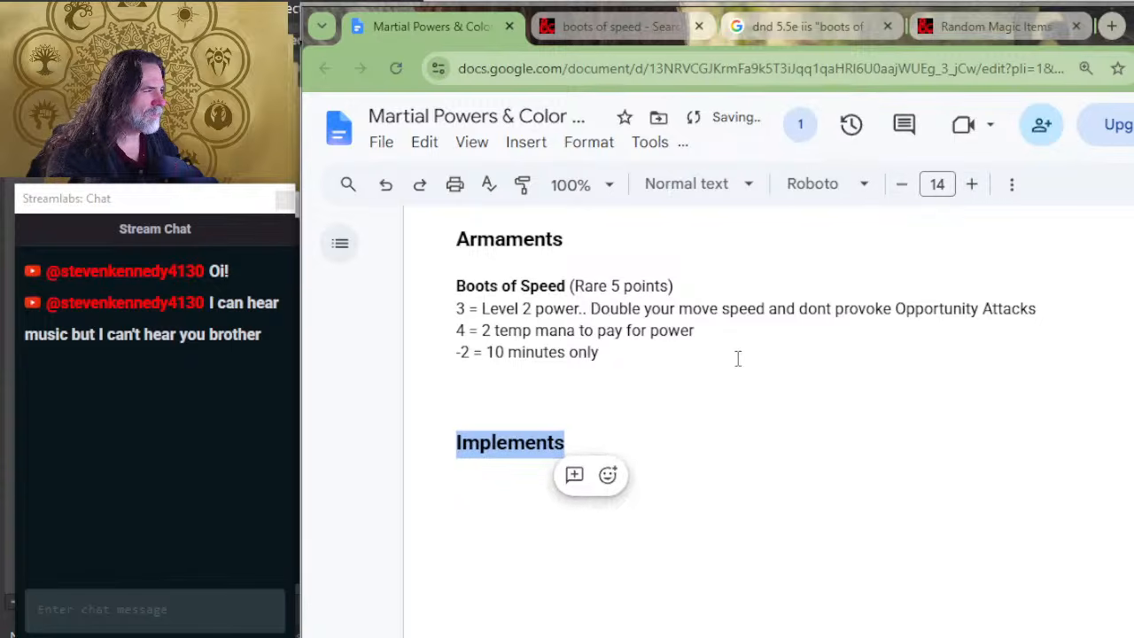
click(729, 347)
Step: Move the Armor heading from above Armaments to between the Boots of Speed entry and the Implements heading
scroll(614, 403, up, 4)
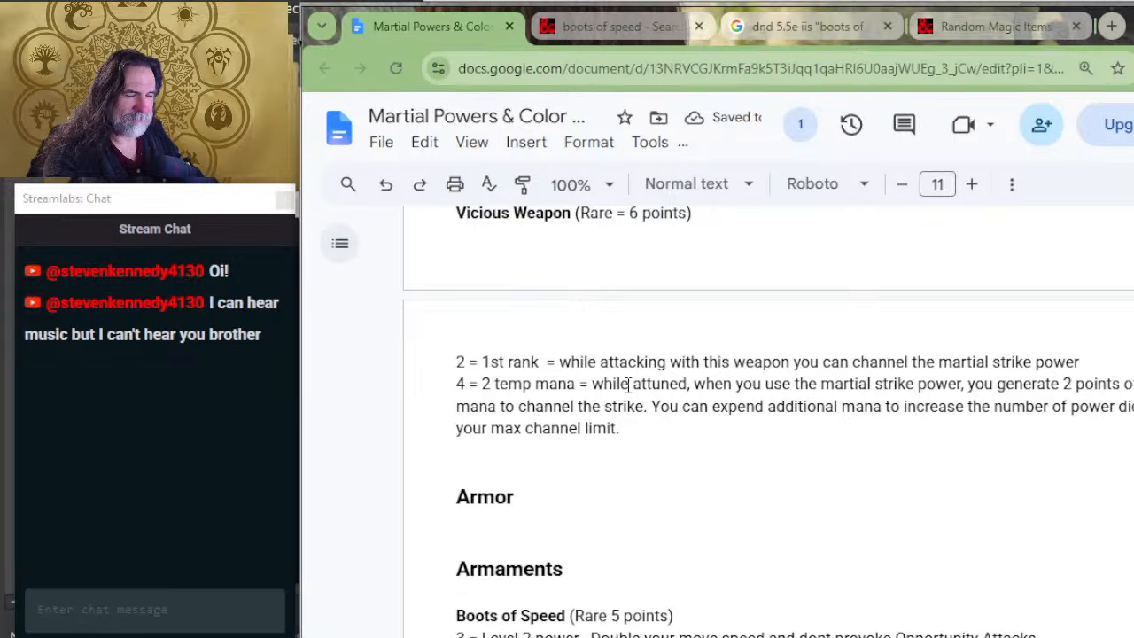
drag(567, 493, 570, 466)
key(ctrl+c)
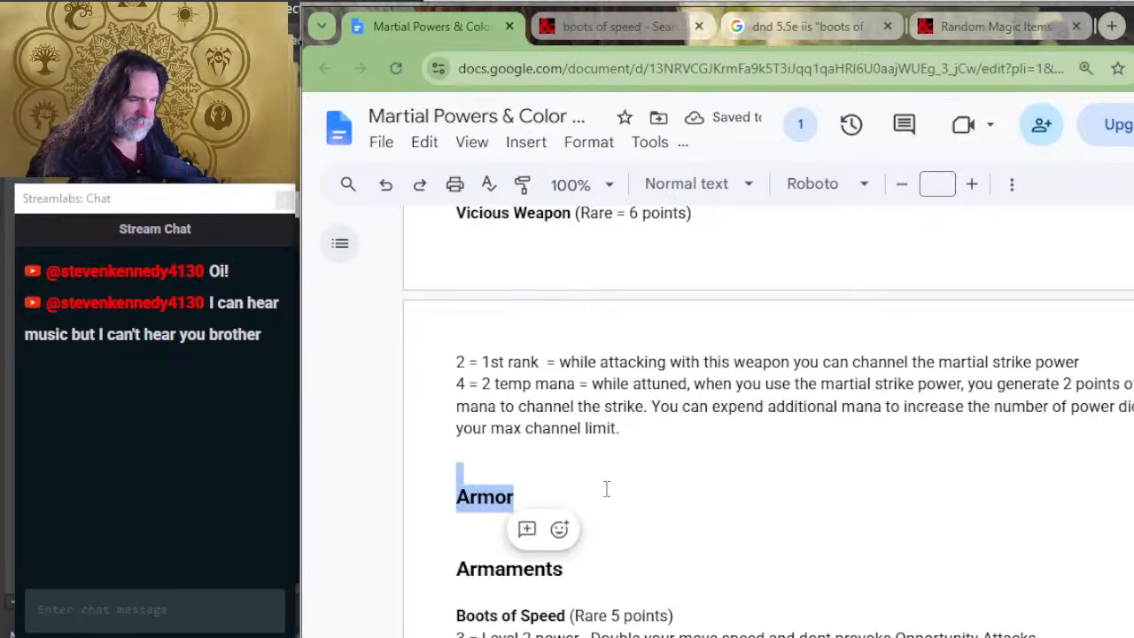
key(BackSpace)
scroll(543, 539, down, 2)
double_click(542, 539)
key(ctrl+v)
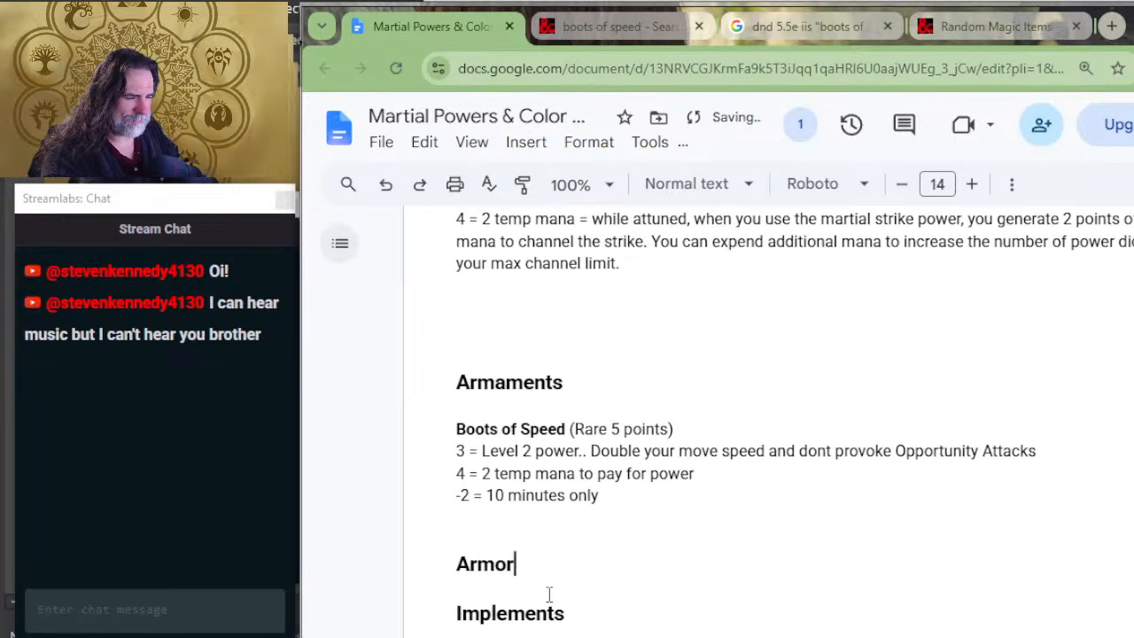
Step: Insert blank lines below and above the relocated Armor heading to space it from the neighbouring sections
key(Return)
key(Return)
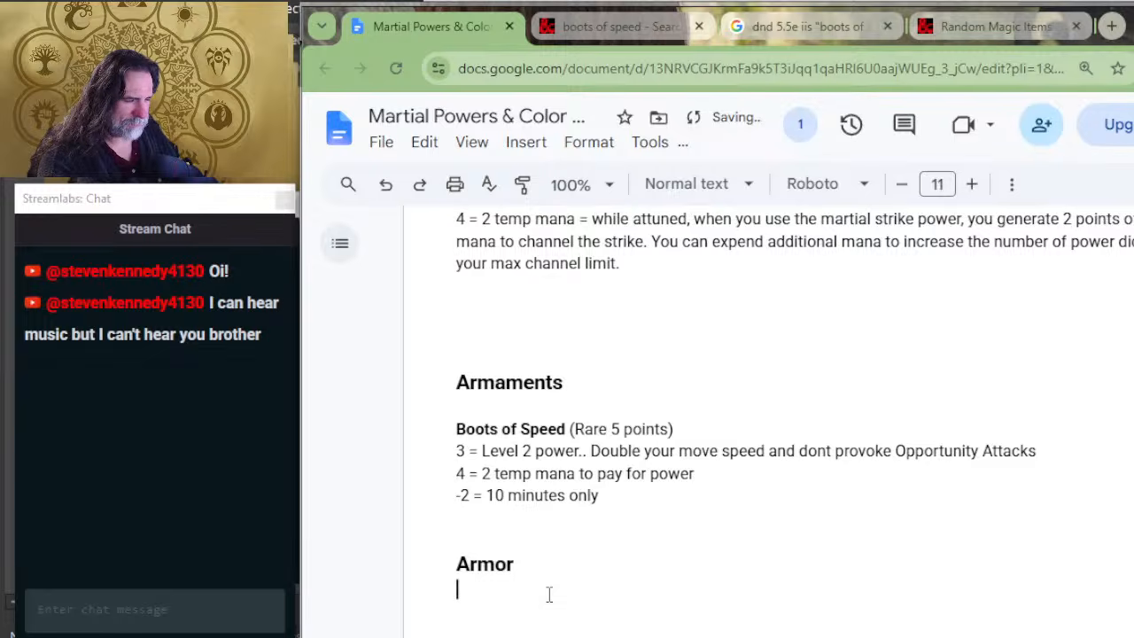
key(Up)
key(Up)
key(Return)
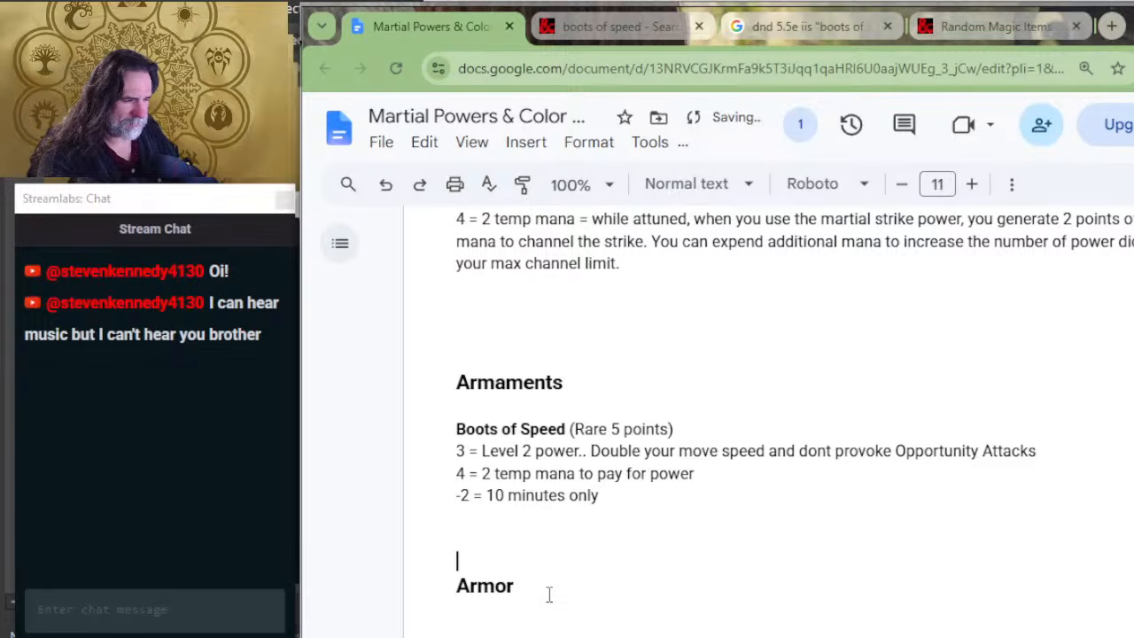
Step: Insert blank lines between the Armaments heading and the Boots of Speed entry, removing the stray test characters entered there
double_click(617, 403)
key(Return)
key(Return)
key(Return)
key(Up)
key(Up)
text(dfdf)
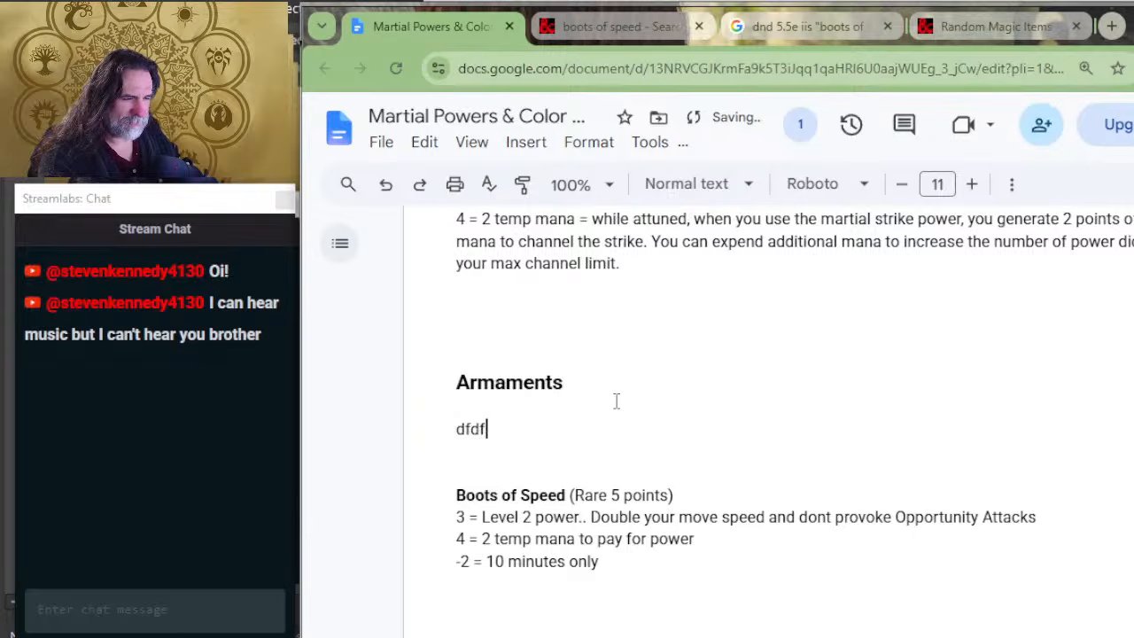
key(BackSpace)
key(BackSpace)
scroll(509, 467, up, 4)
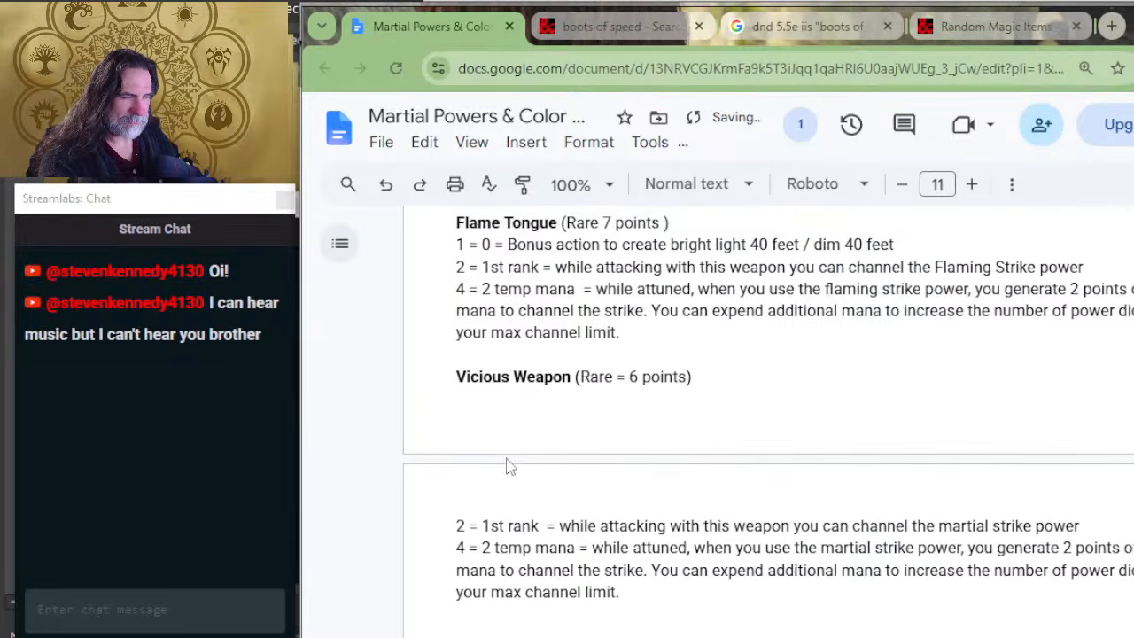
click(575, 354)
key(Return)
key(Return)
key(Return)
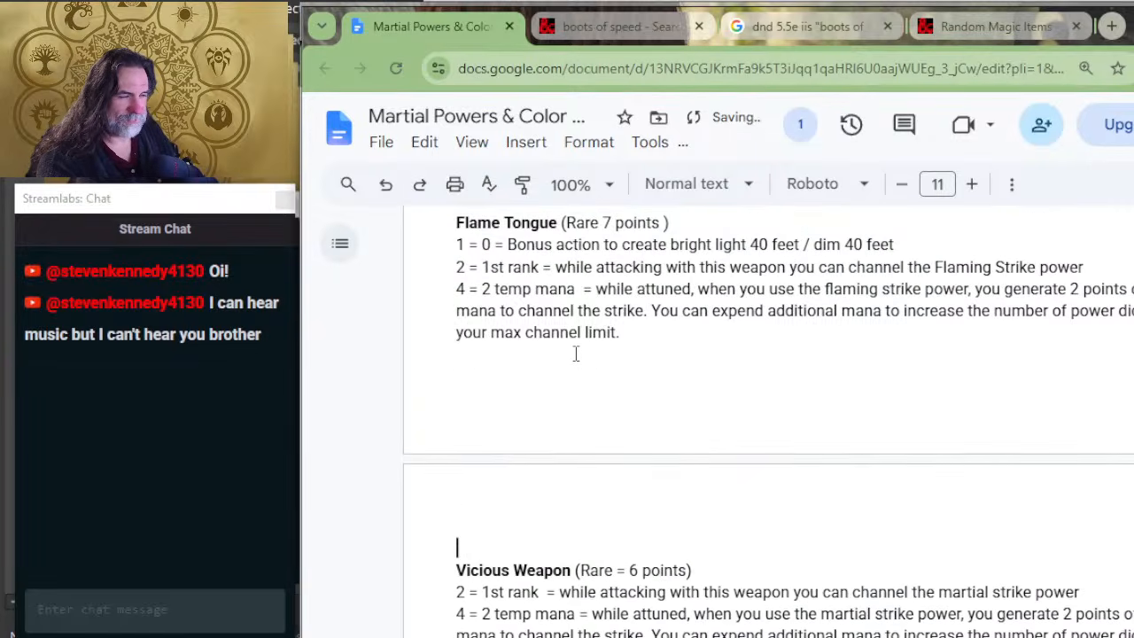
key(BackSpace)
key(BackSpace)
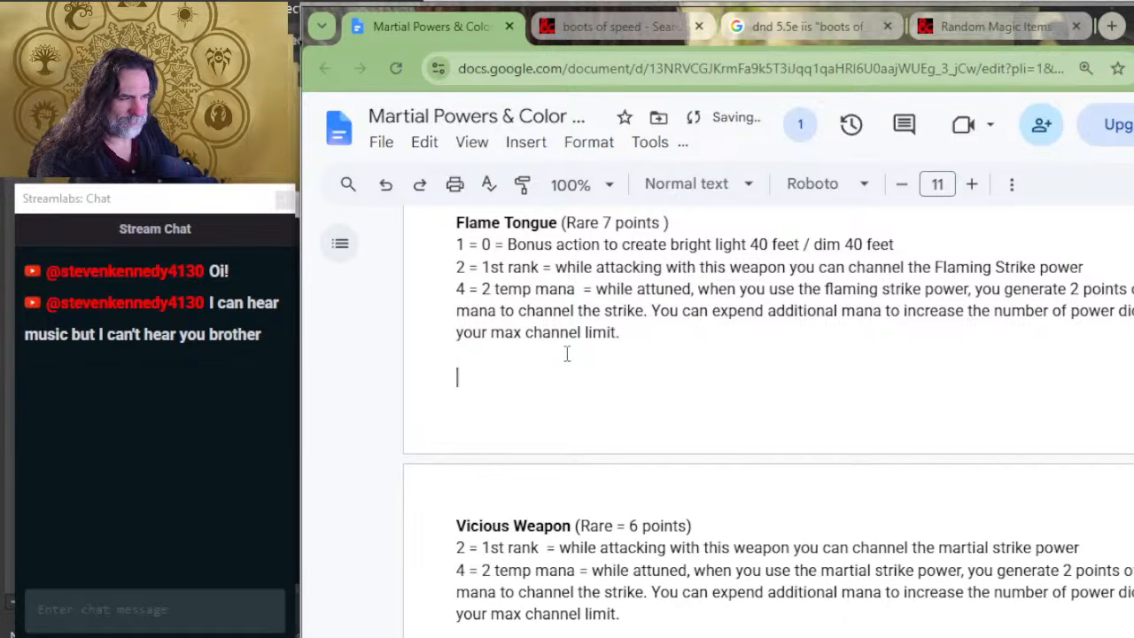
key(BackSpace)
Step: Move the whole Weapons section, with the Flame Tongue and Vicious Weapon entries, to below the Implements heading
scroll(565, 372, up, 5)
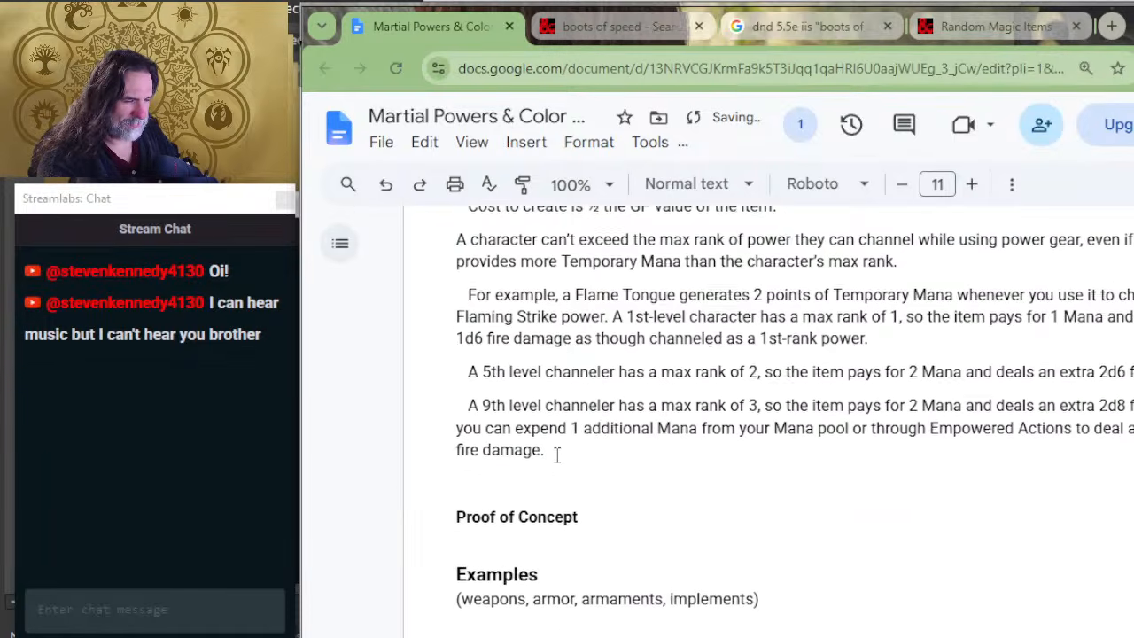
scroll(557, 479, down, 2)
scroll(567, 473, down, 4)
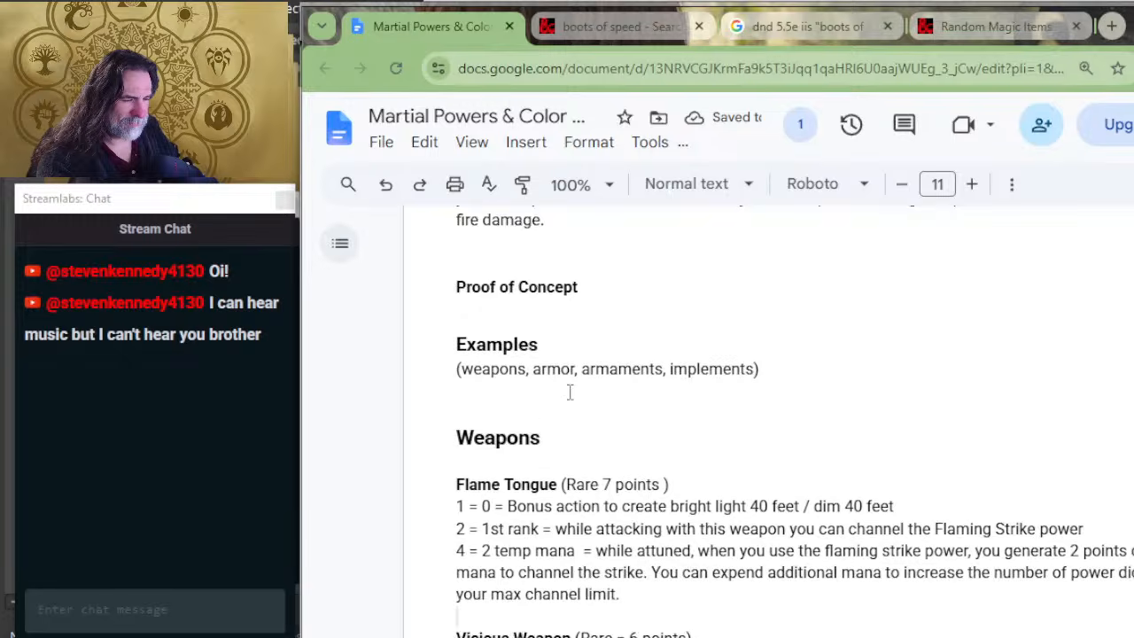
click(570, 308)
scroll(572, 327, down, 4)
shift+click(585, 526)
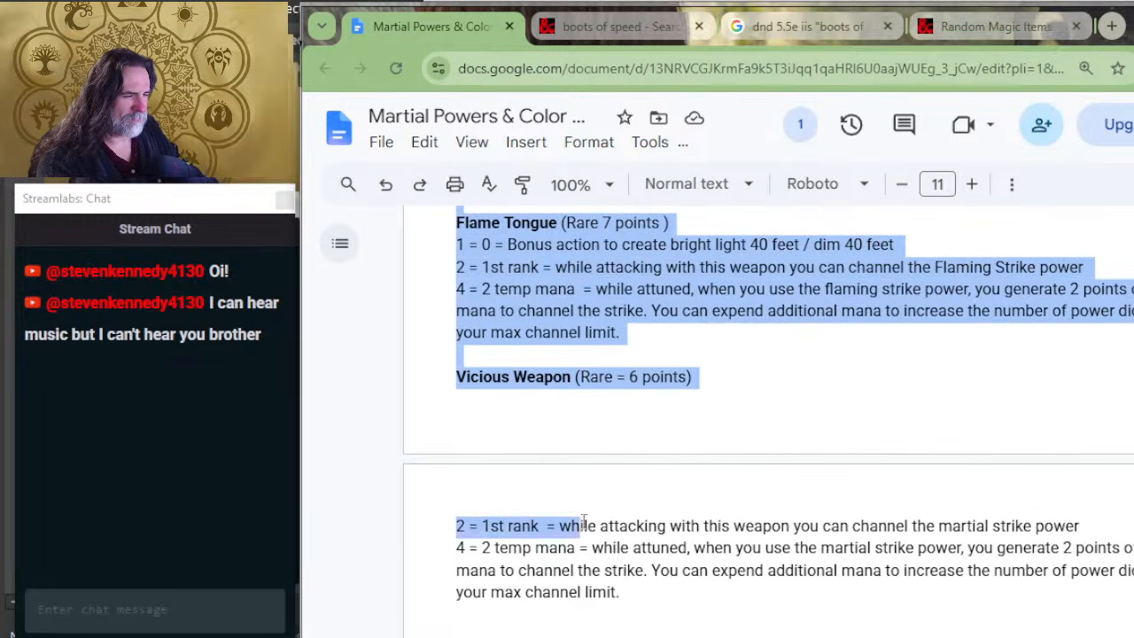
shift+click(613, 609)
key(Delete)
scroll(590, 405, down, 5)
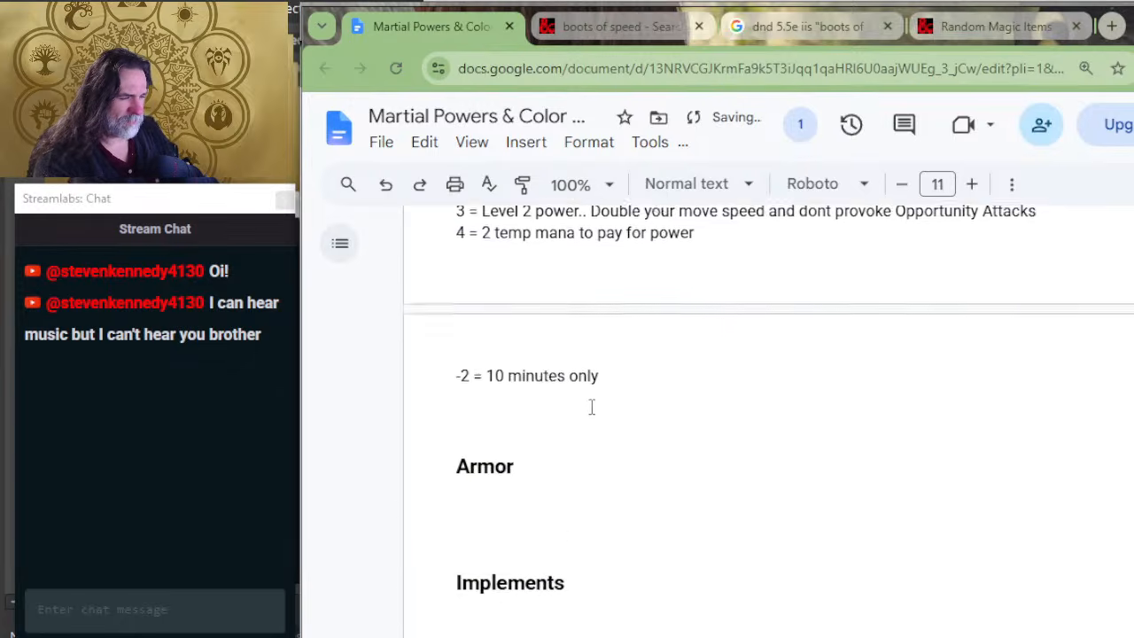
click(524, 426)
key(ctrl+v)
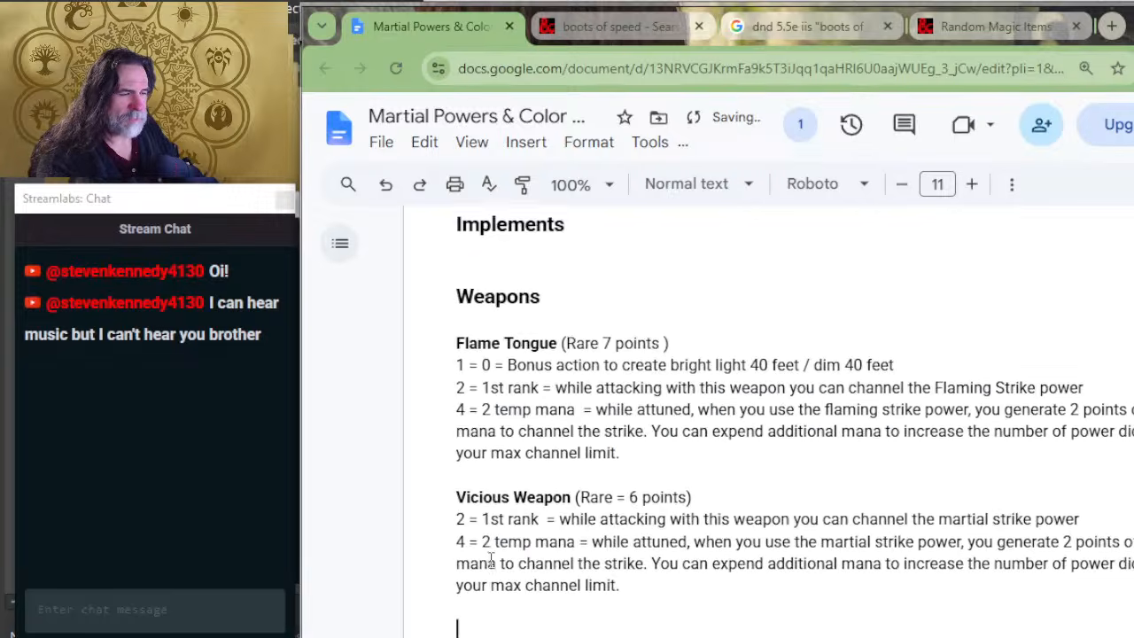
Step: Insert a blank line between the Implements heading and the relocated Weapons heading
scroll(573, 292, up, 3)
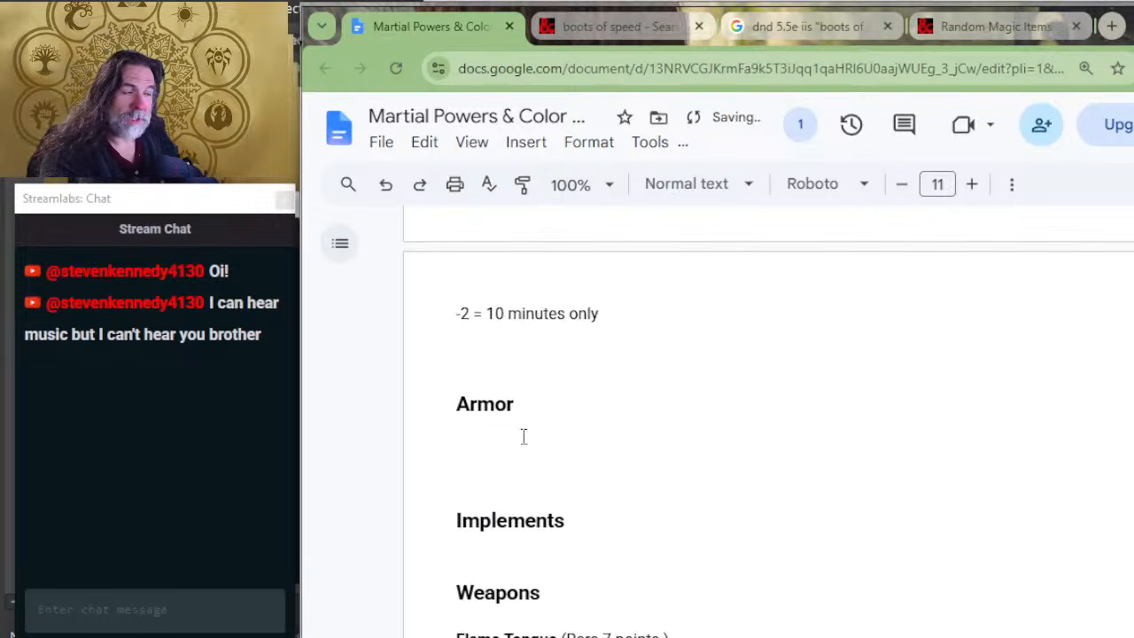
click(529, 561)
key(Return)
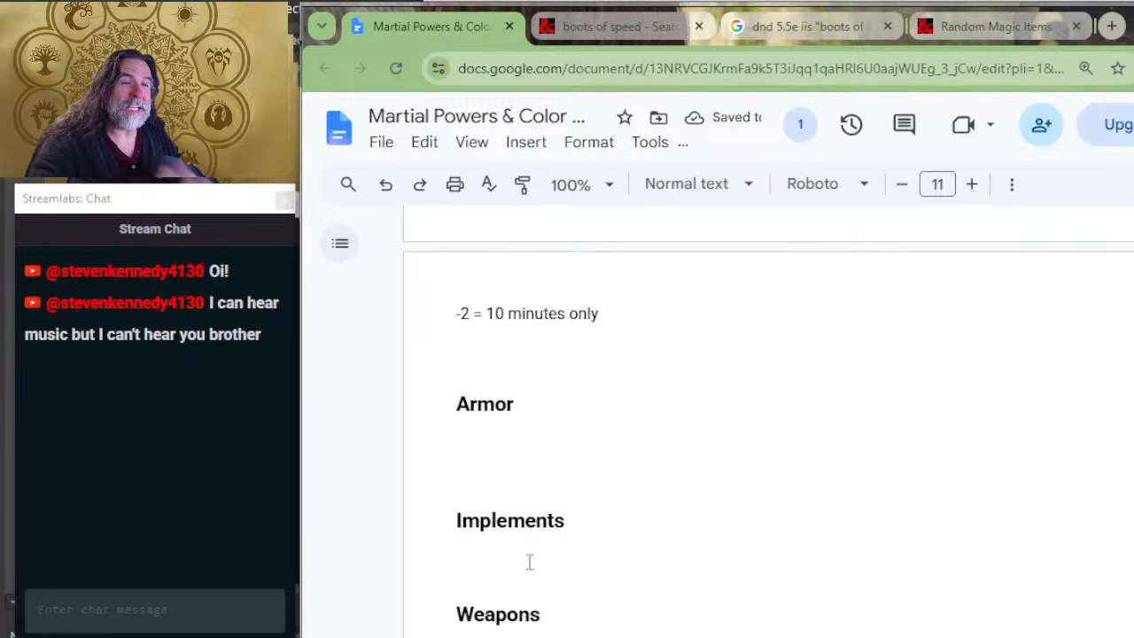
Step: Delete surplus blank lines above the Boots of Speed entry and between the Examples category list and the Armaments heading
scroll(610, 395, up, 2)
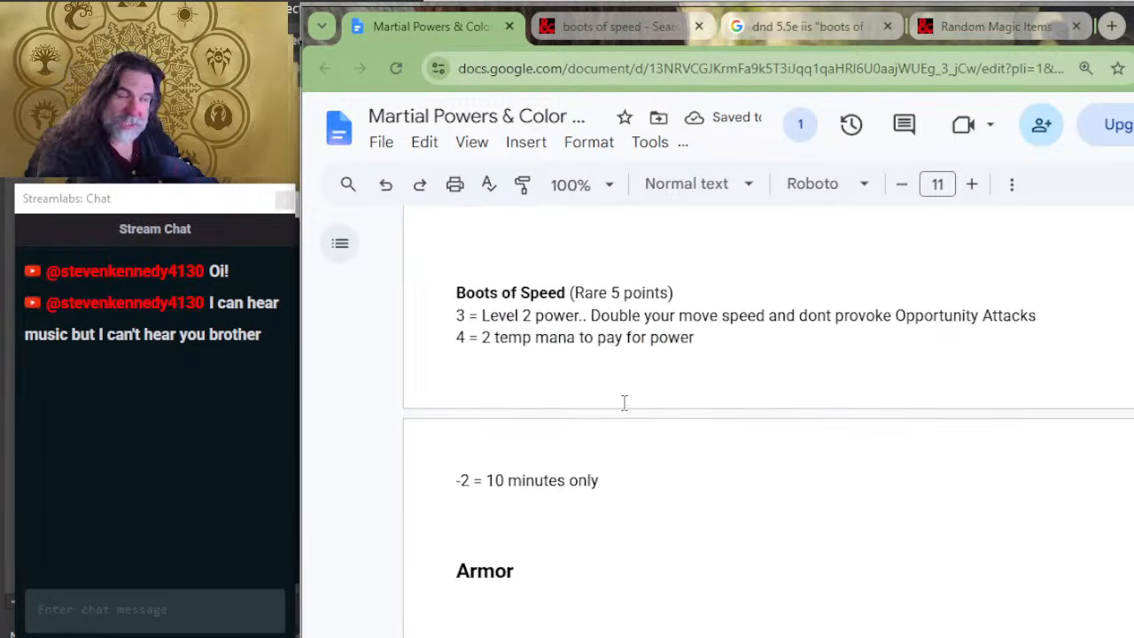
scroll(623, 400, up, 4)
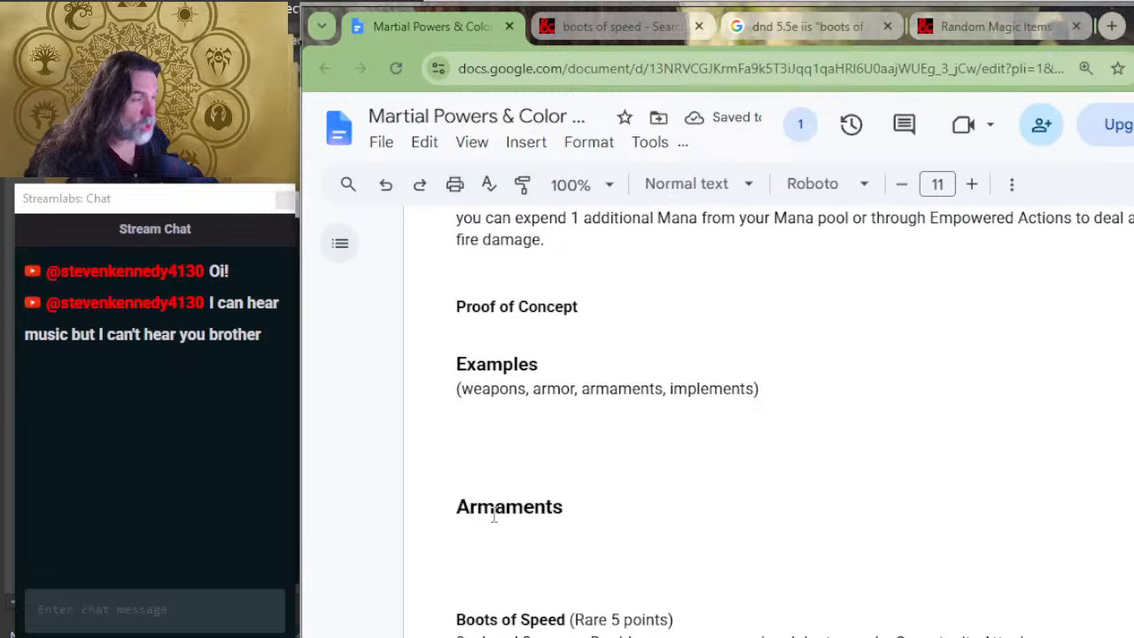
click(524, 571)
key(Delete)
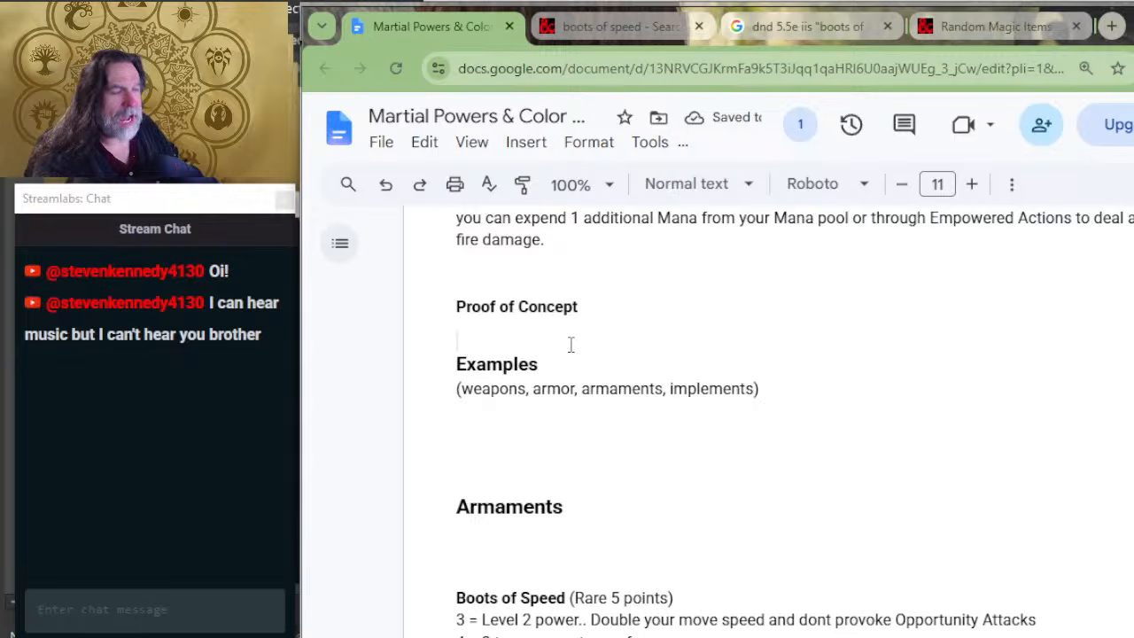
key(Delete)
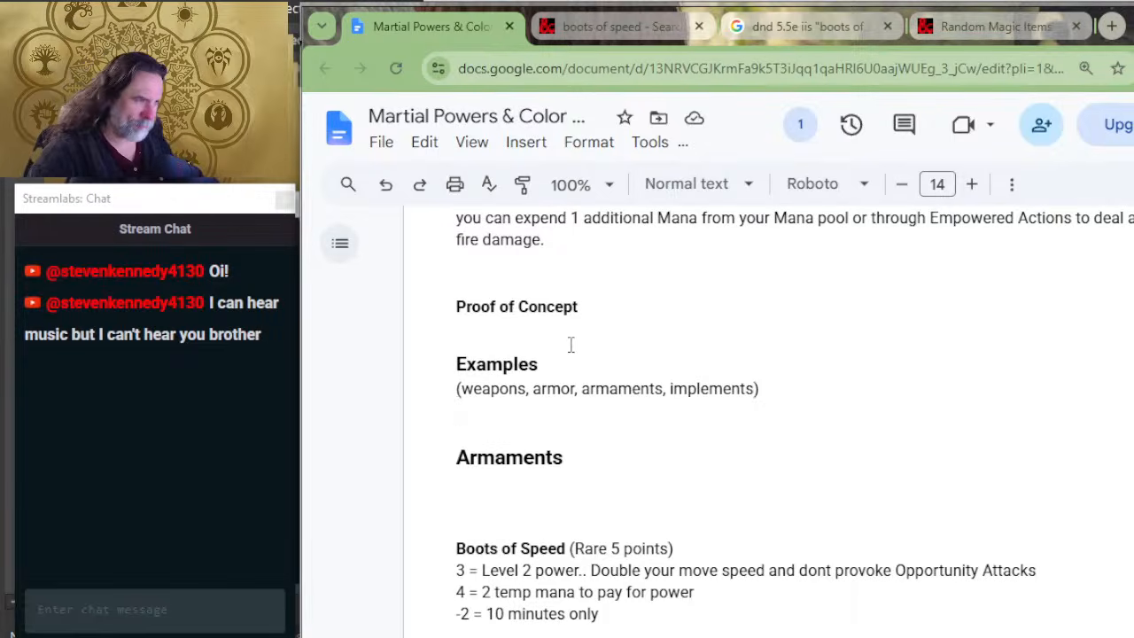
key(alt+Tab)
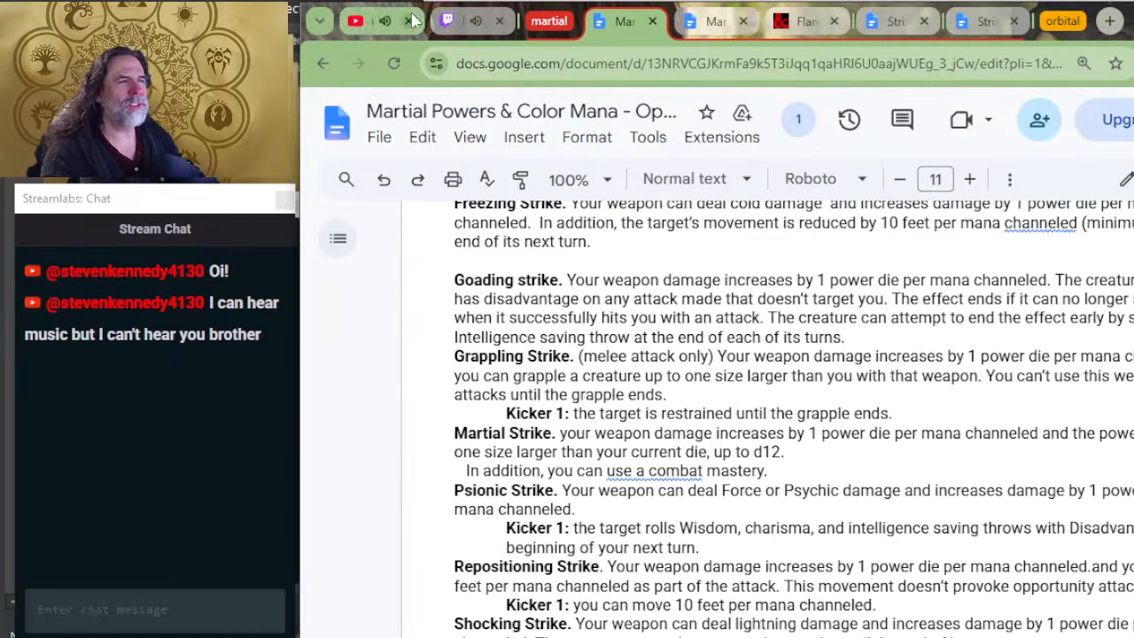
key(alt+Tab)
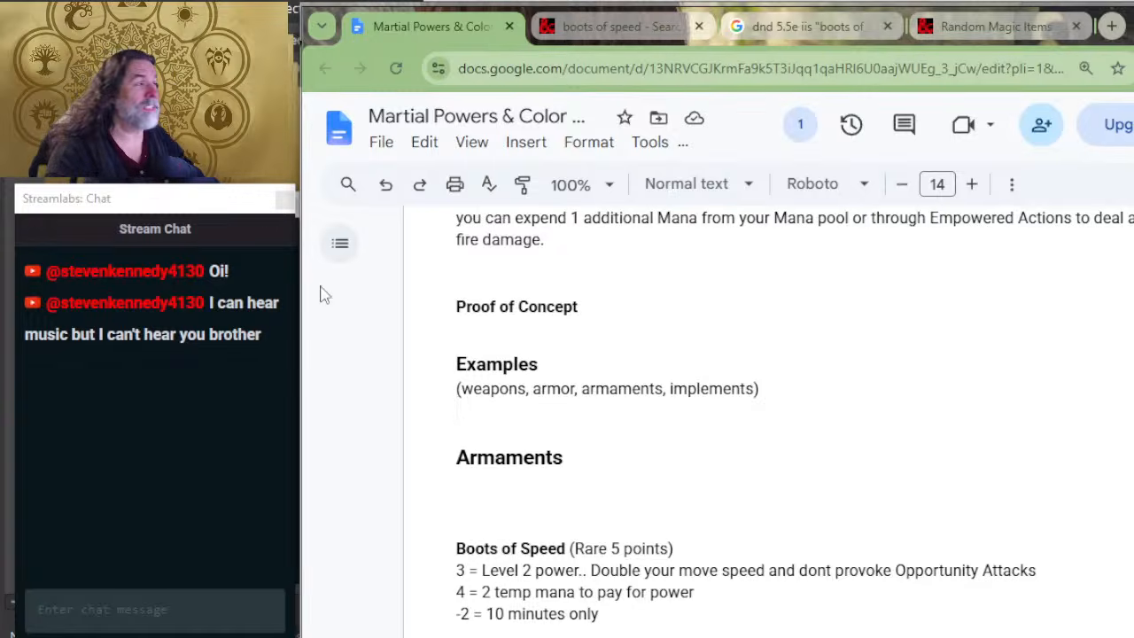
Step: Switch to D&D Beyond and open the Magic Items listing from its rules section
click(585, 26)
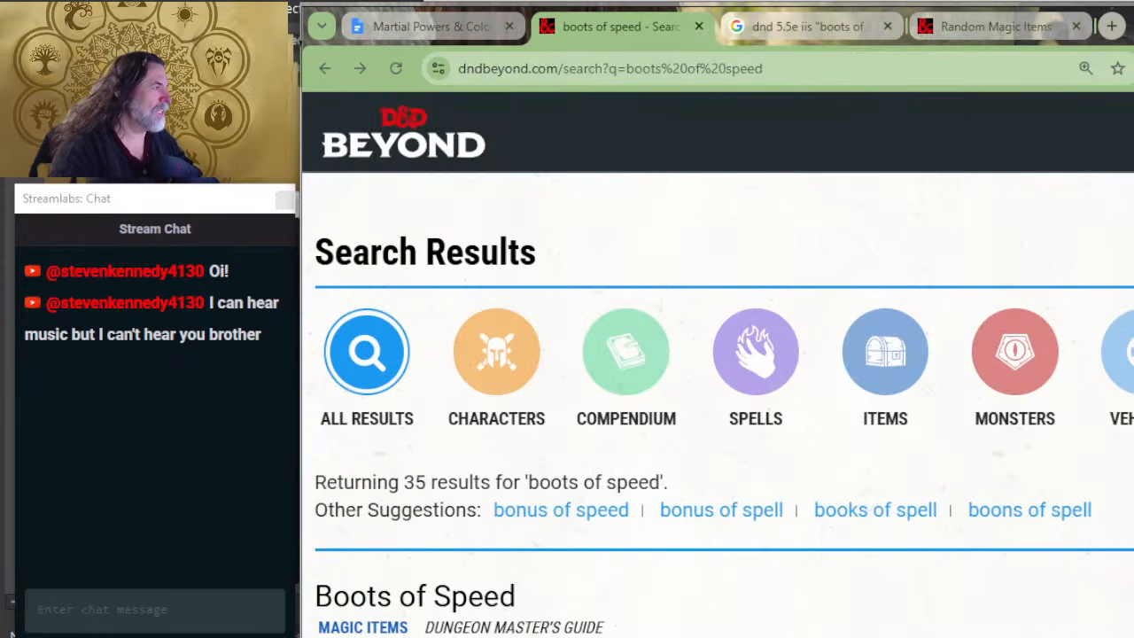
click(1132, 133)
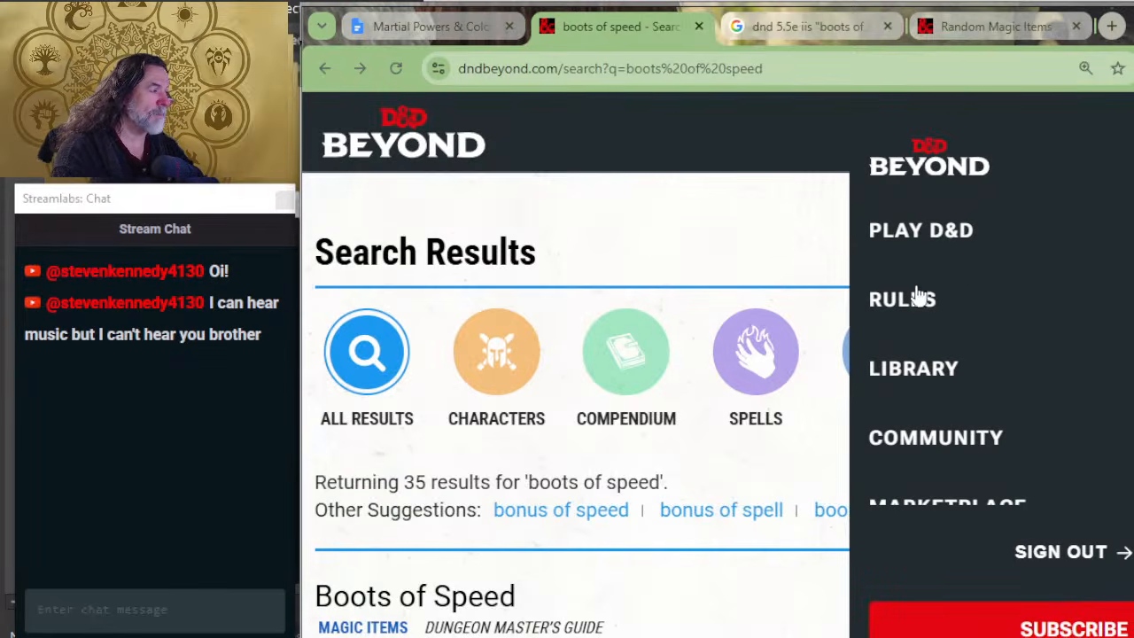
click(937, 306)
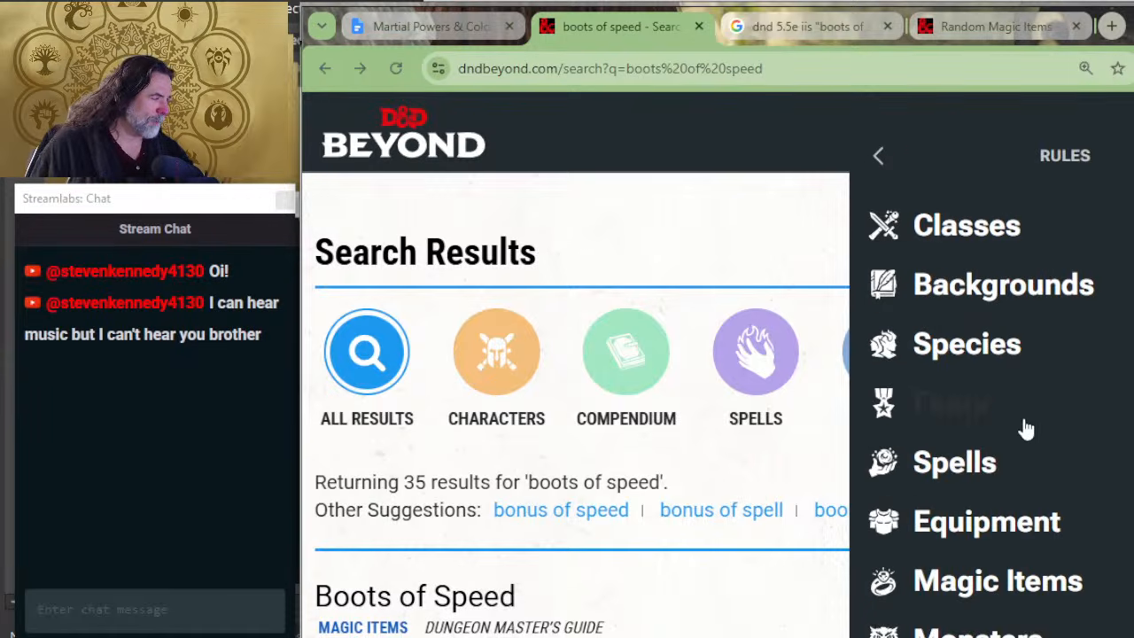
click(1070, 593)
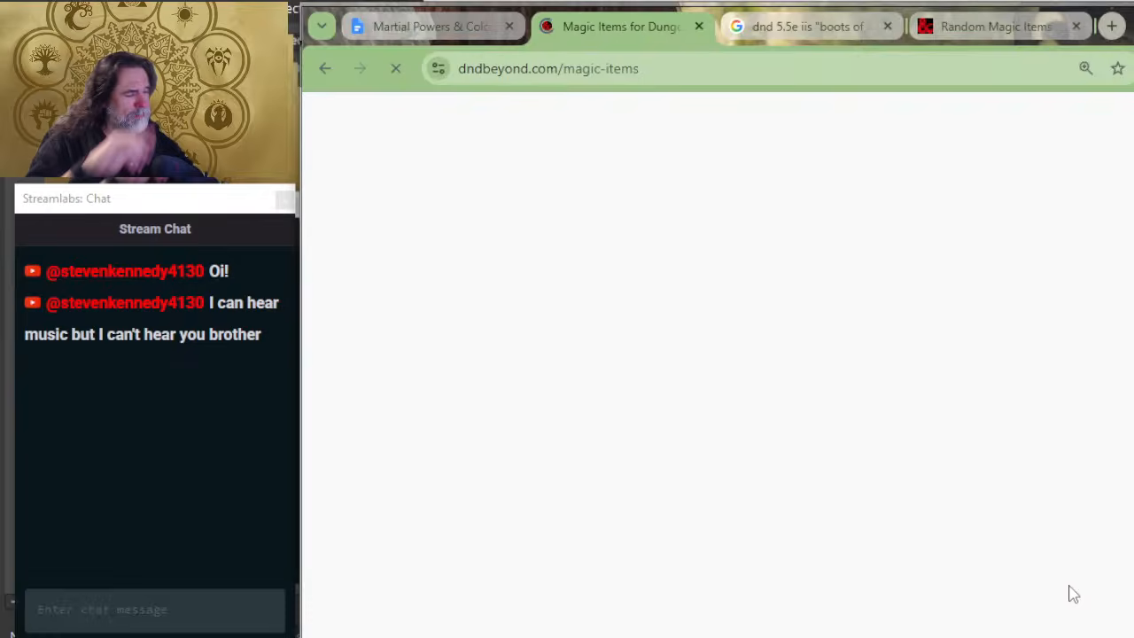
scroll(560, 557, down, 2)
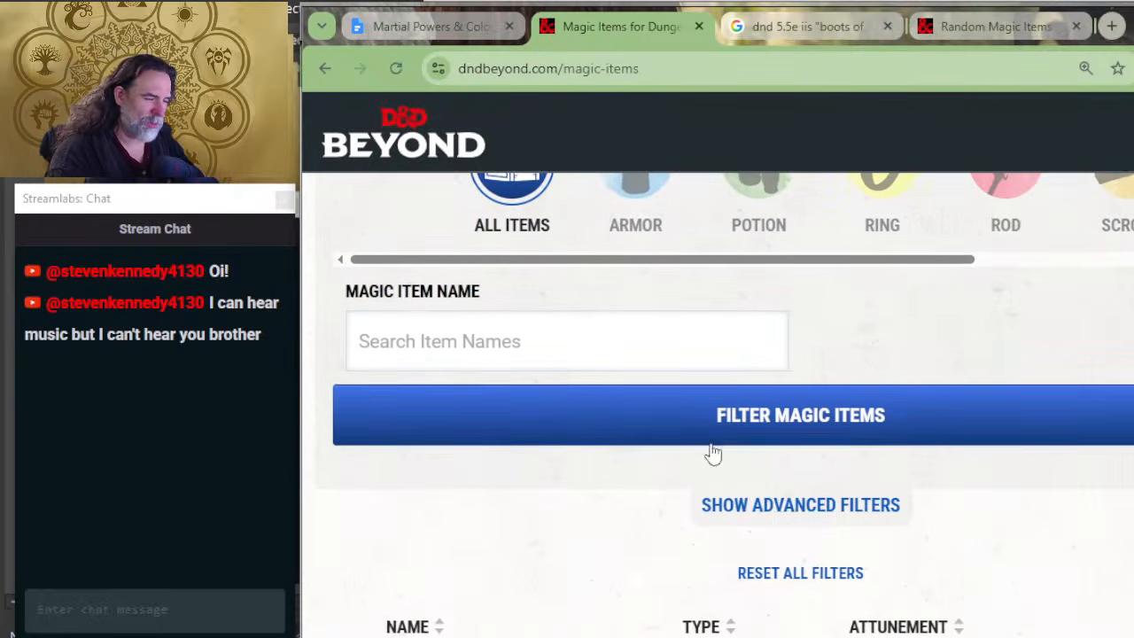
click(754, 429)
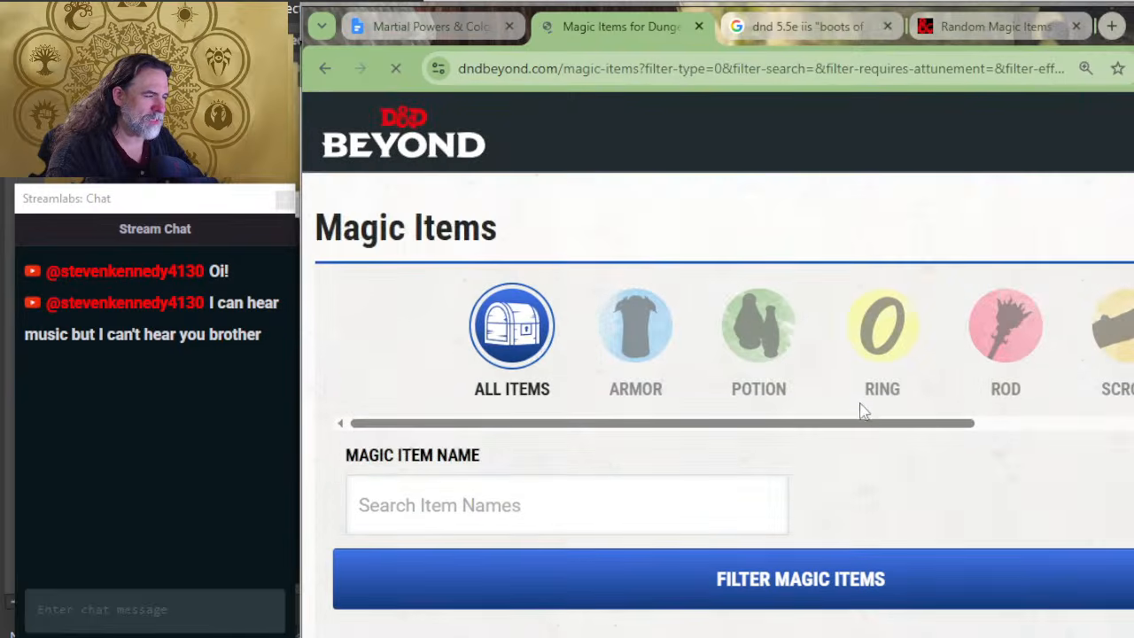
Step: Filter the magic items listing by the source Dungeon Master's Guide using the advanced filters
scroll(889, 369, down, 3)
key(ctrl+plus)
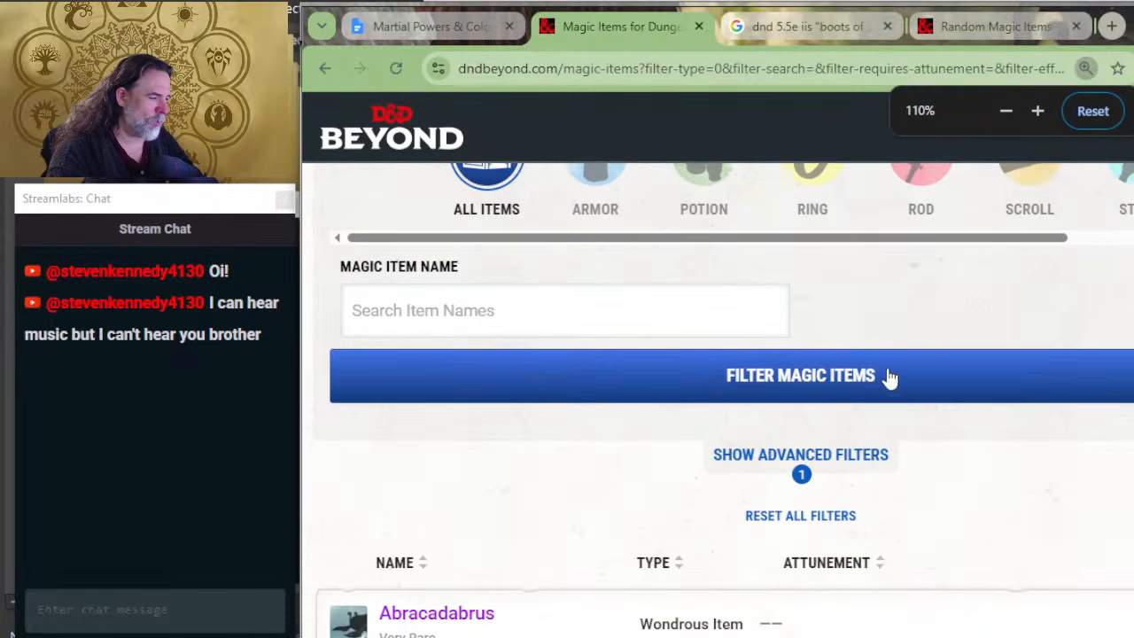
click(864, 459)
scroll(931, 457, down, 4)
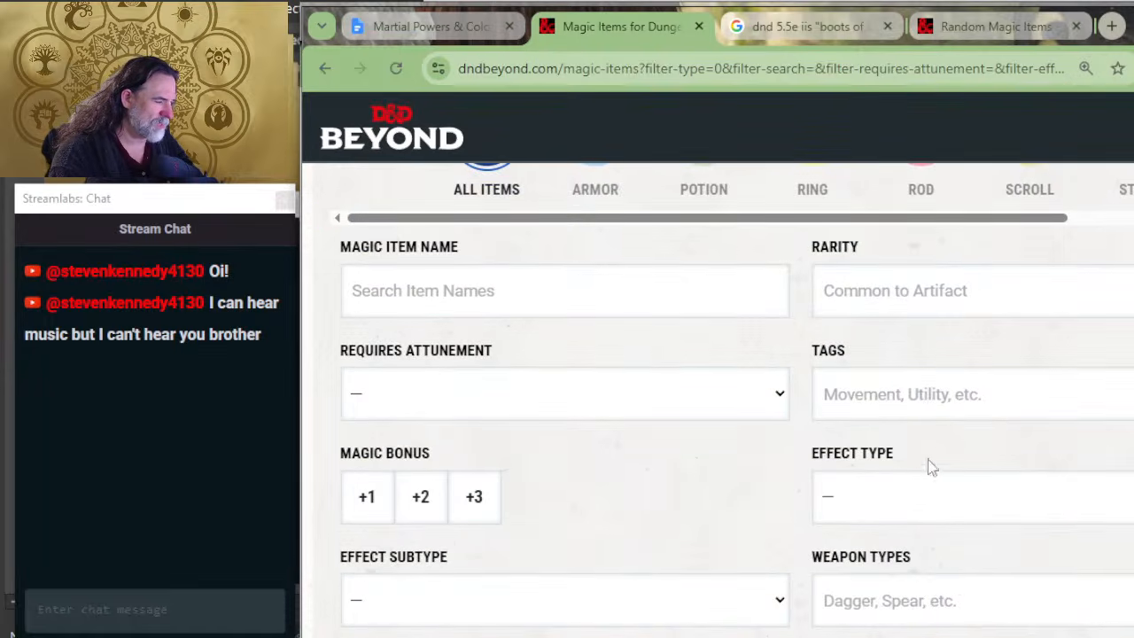
scroll(842, 483, down, 2)
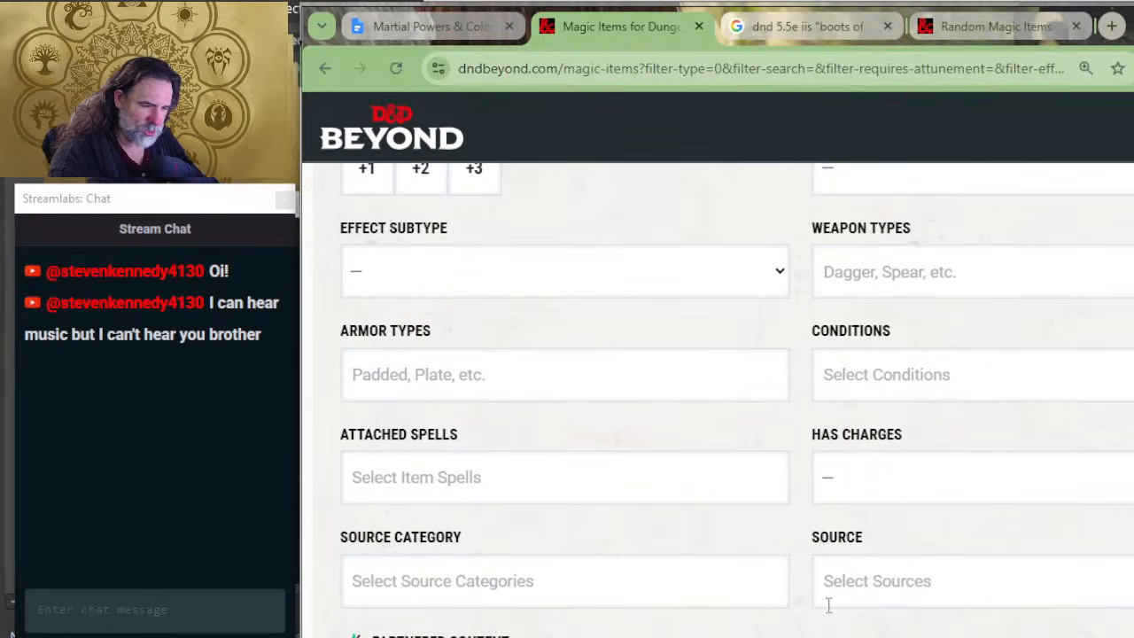
click(824, 571)
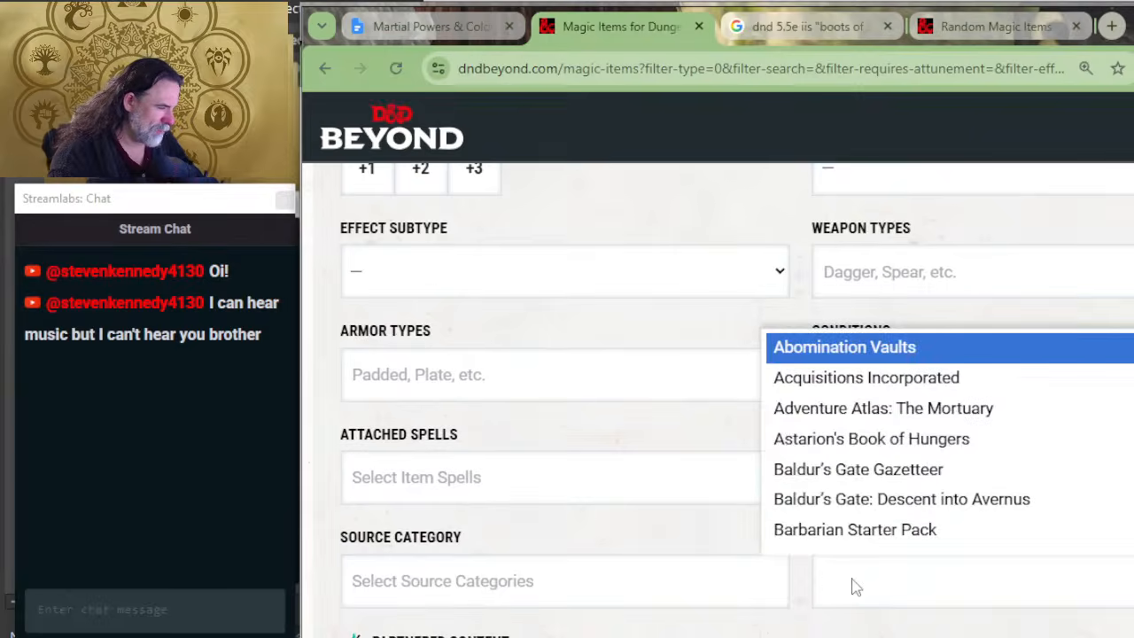
scroll(861, 471, down, 3)
scroll(875, 401, down, 6)
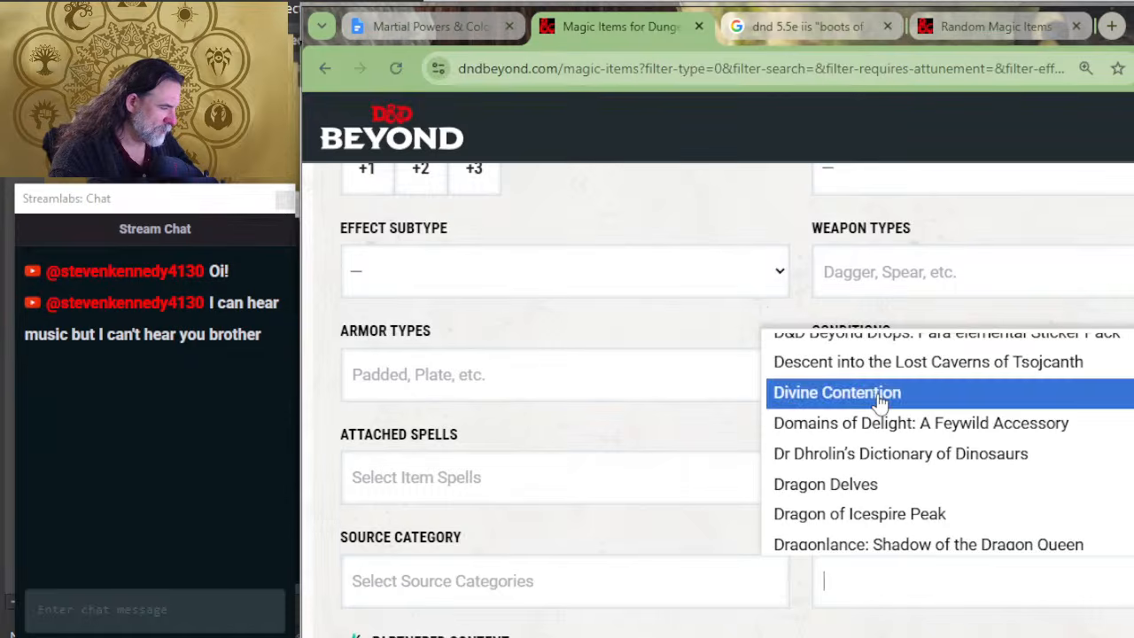
scroll(877, 400, down, 2)
click(958, 479)
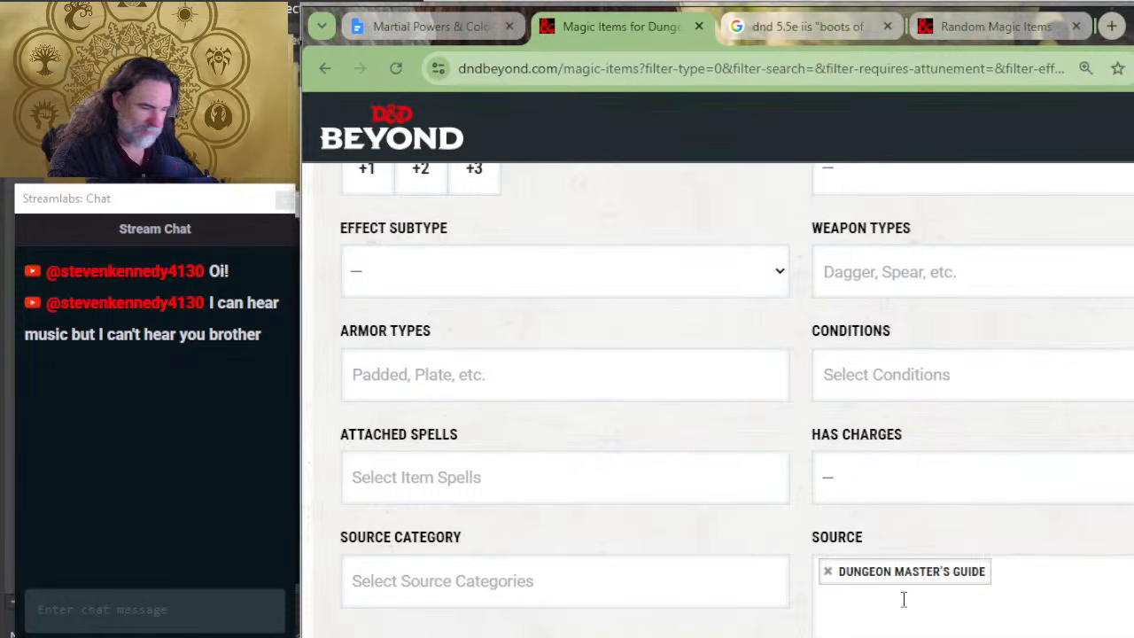
scroll(823, 400, down, 3)
scroll(783, 461, up, 5)
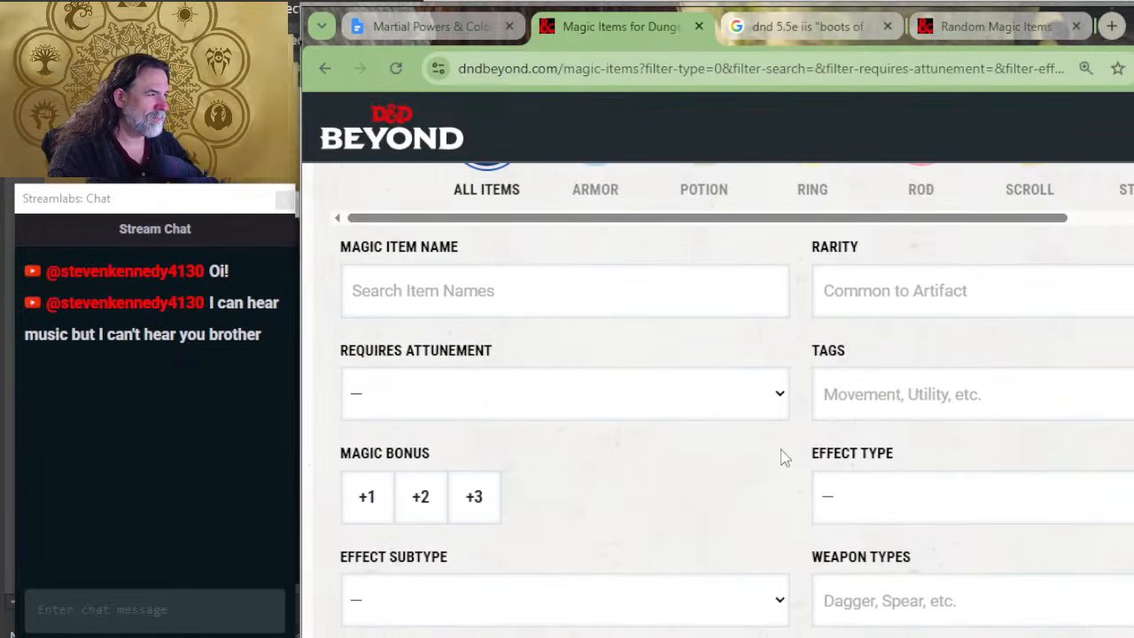
scroll(783, 456, down, 4)
click(800, 624)
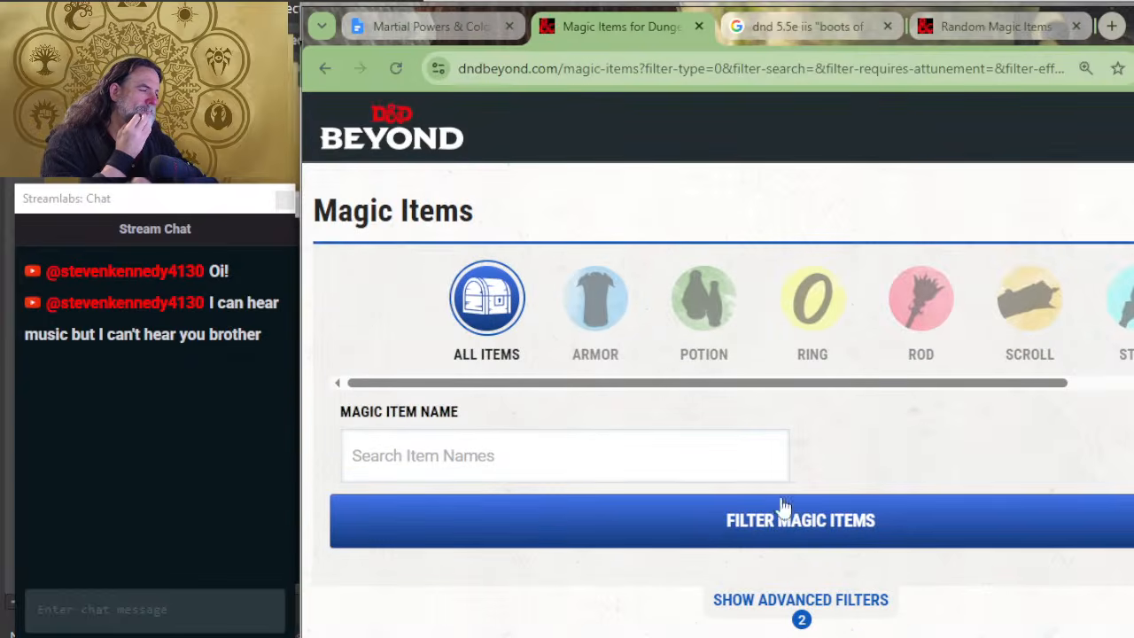
Step: Restrict the magic items listing to the Armor category and expand the advanced filters to review the available options
click(585, 298)
scroll(747, 549, down, 1)
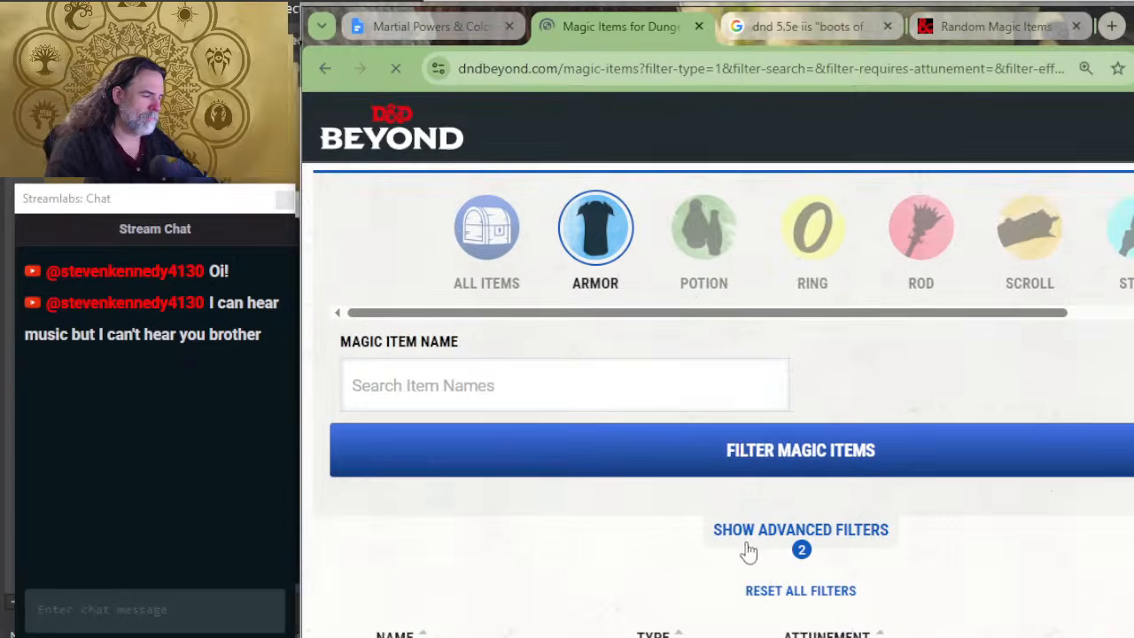
scroll(721, 473, up, 1)
scroll(742, 448, down, 2)
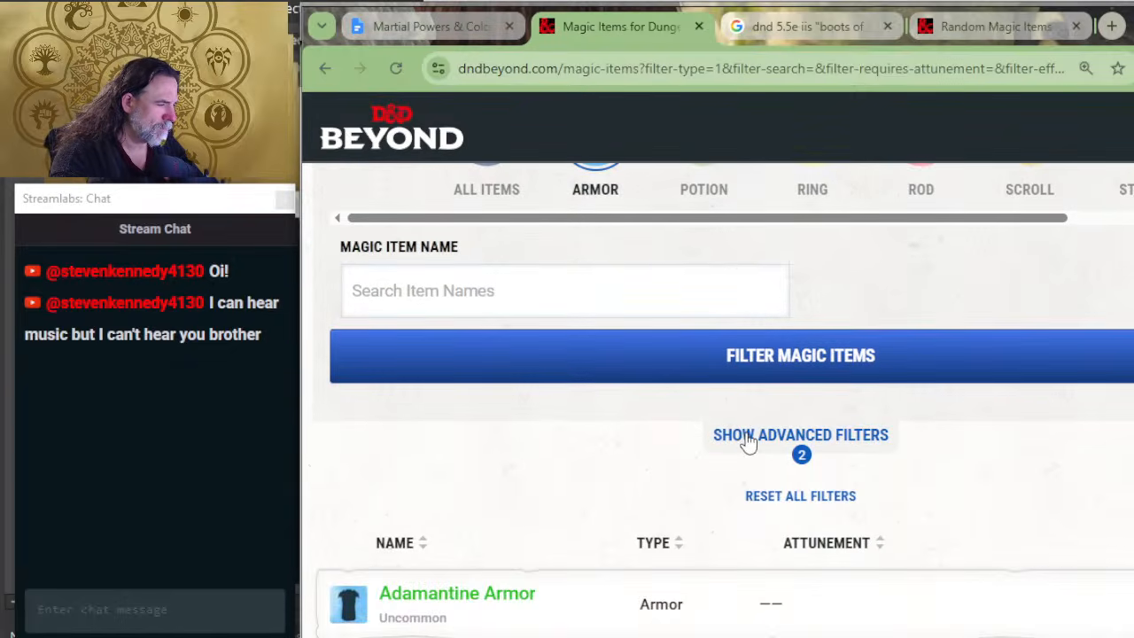
click(741, 447)
scroll(755, 417, down, 2)
scroll(748, 424, down, 3)
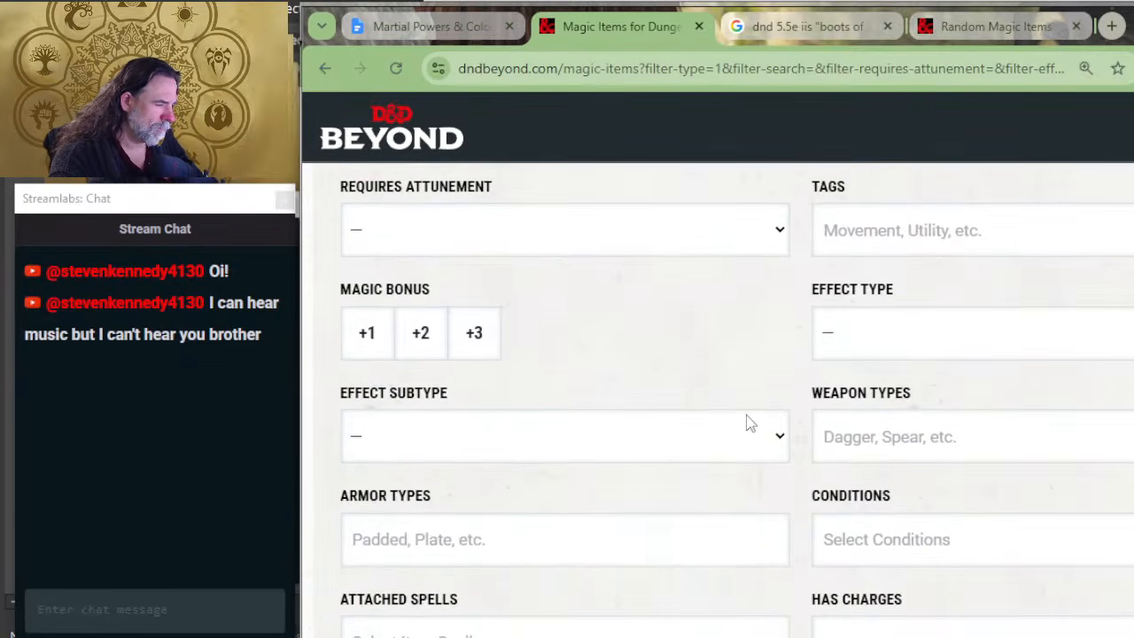
scroll(734, 463, up, 3)
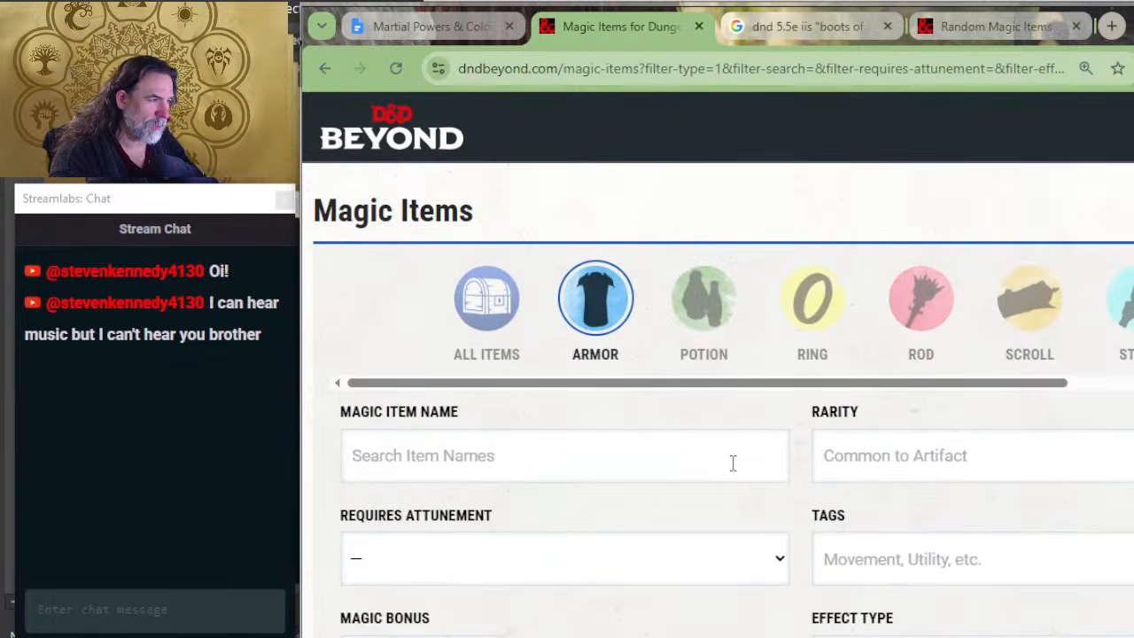
Step: Look through both pages of the filtered magic armor listing and return to its first page
scroll(732, 464, down, 5)
scroll(549, 490, down, 4)
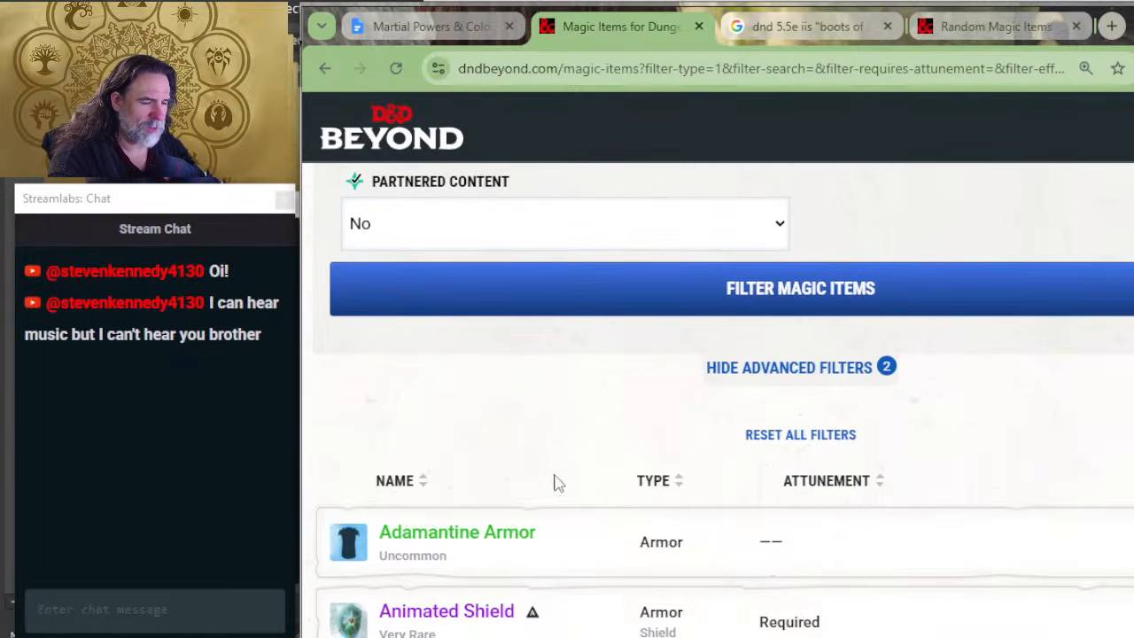
scroll(598, 431, down, 15)
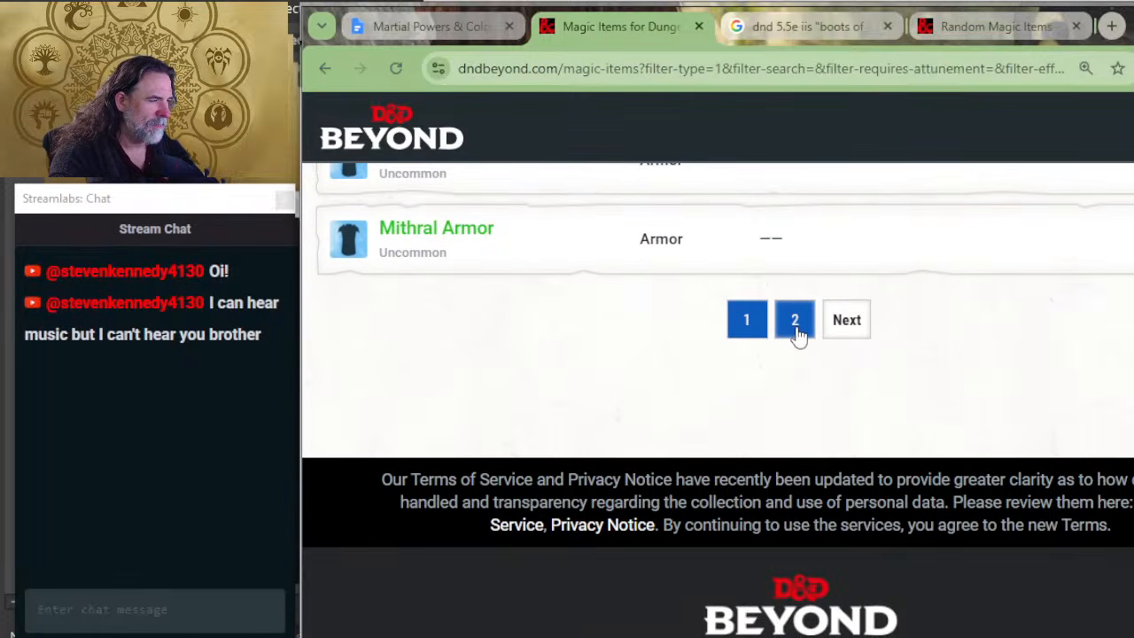
click(792, 331)
scroll(597, 387, down, 10)
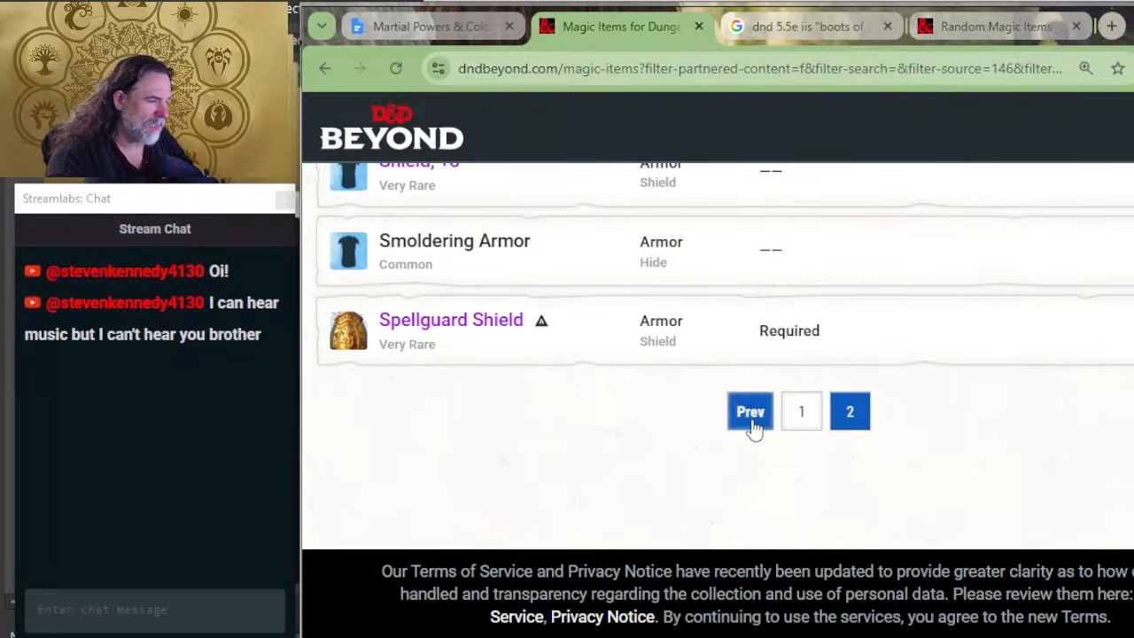
click(801, 422)
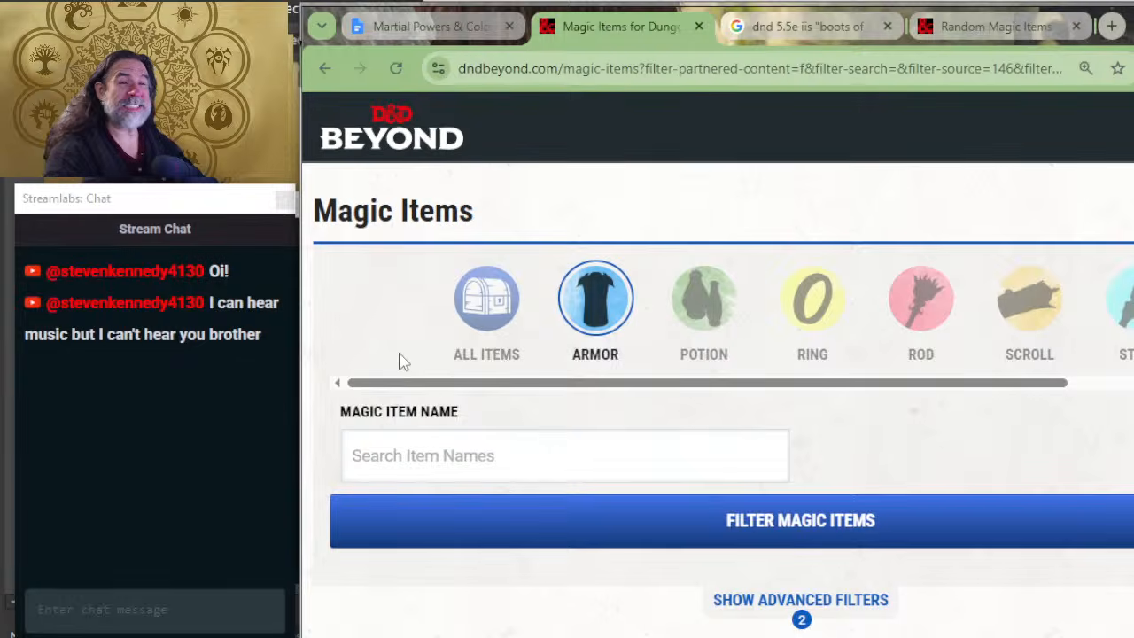
Step: Expand the Adamantine Armor entry and read its description, notes and tags
scroll(387, 372, down, 4)
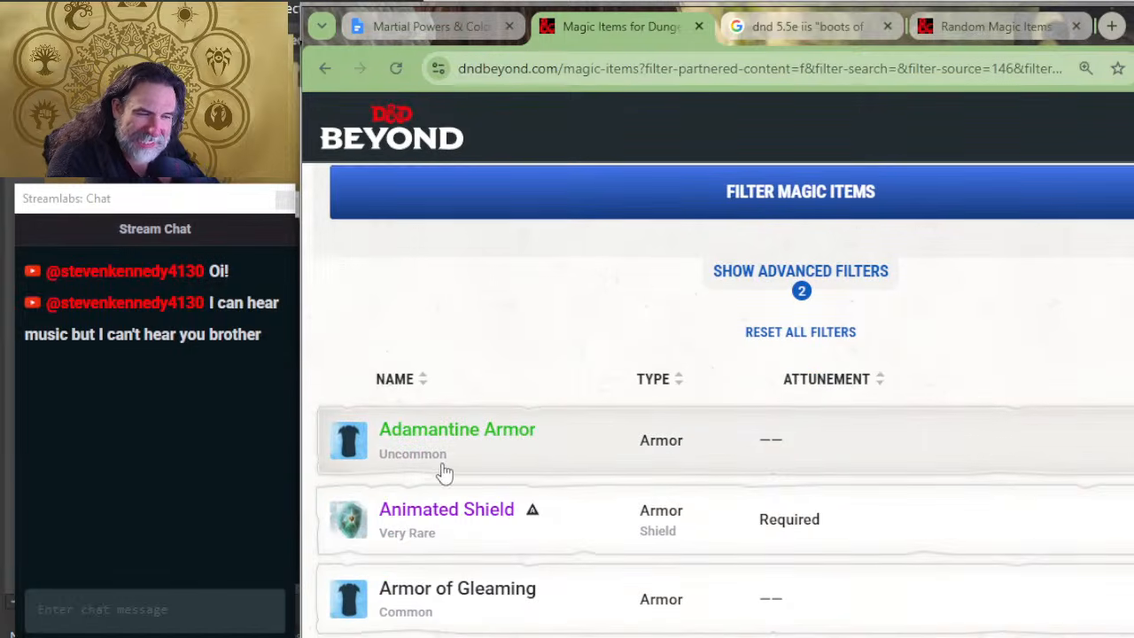
click(564, 443)
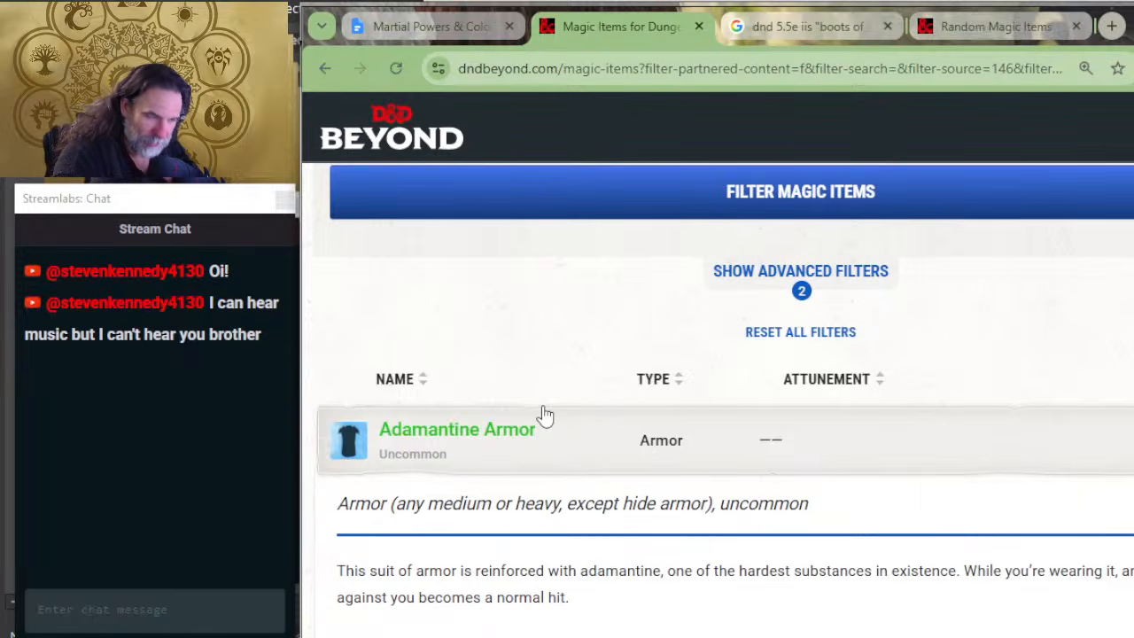
scroll(549, 538, down, 2)
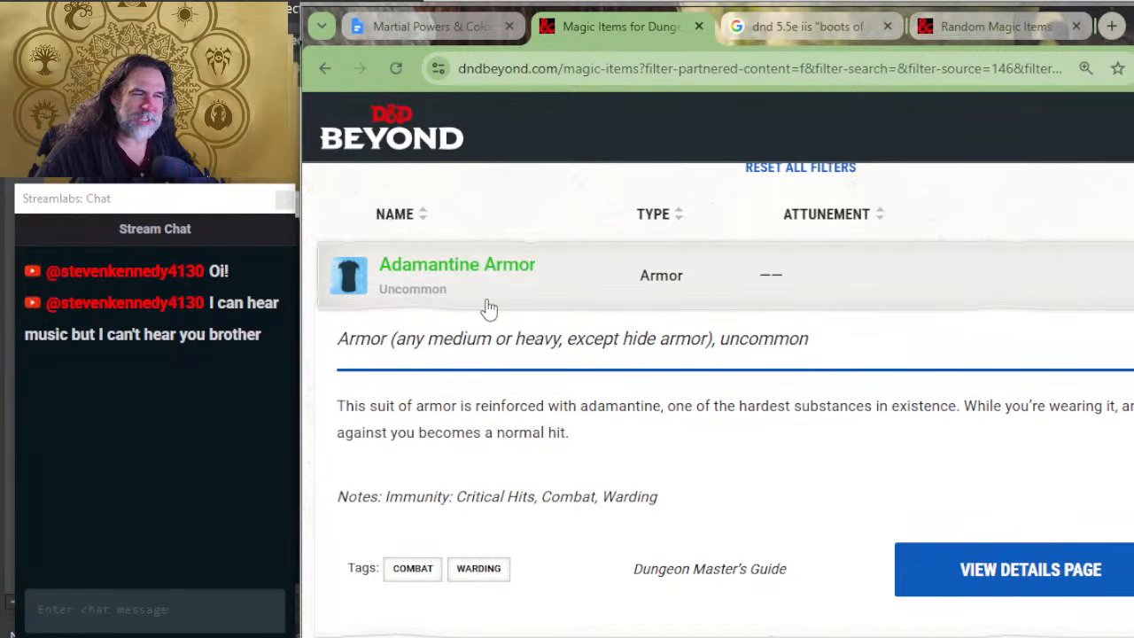
scroll(647, 409, up, 2)
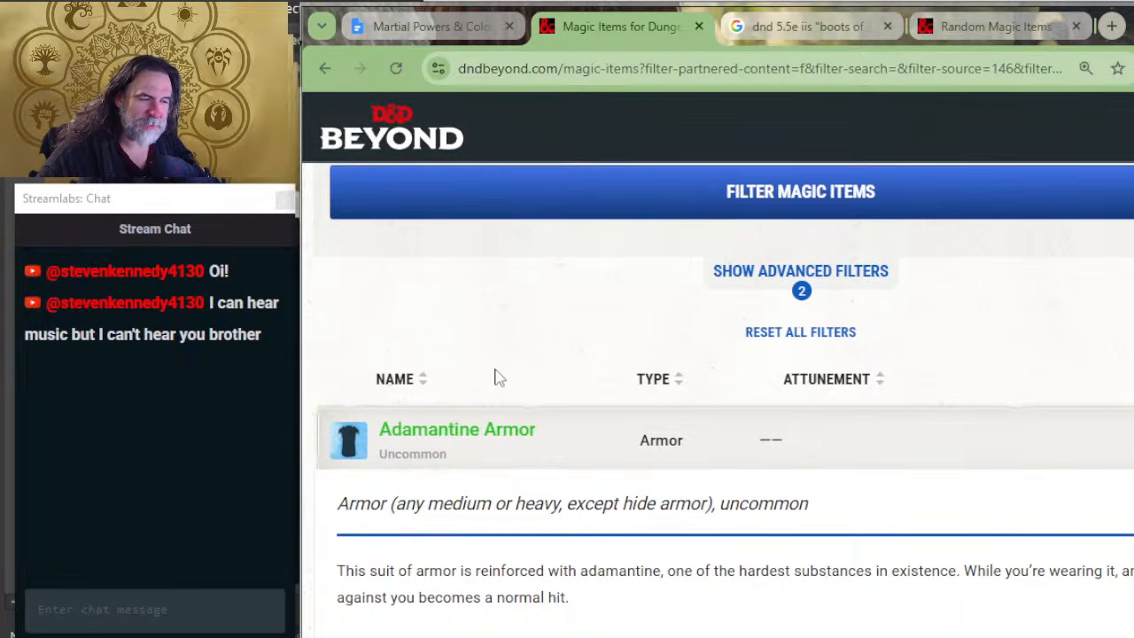
scroll(510, 380, down, 1)
scroll(510, 379, down, 1)
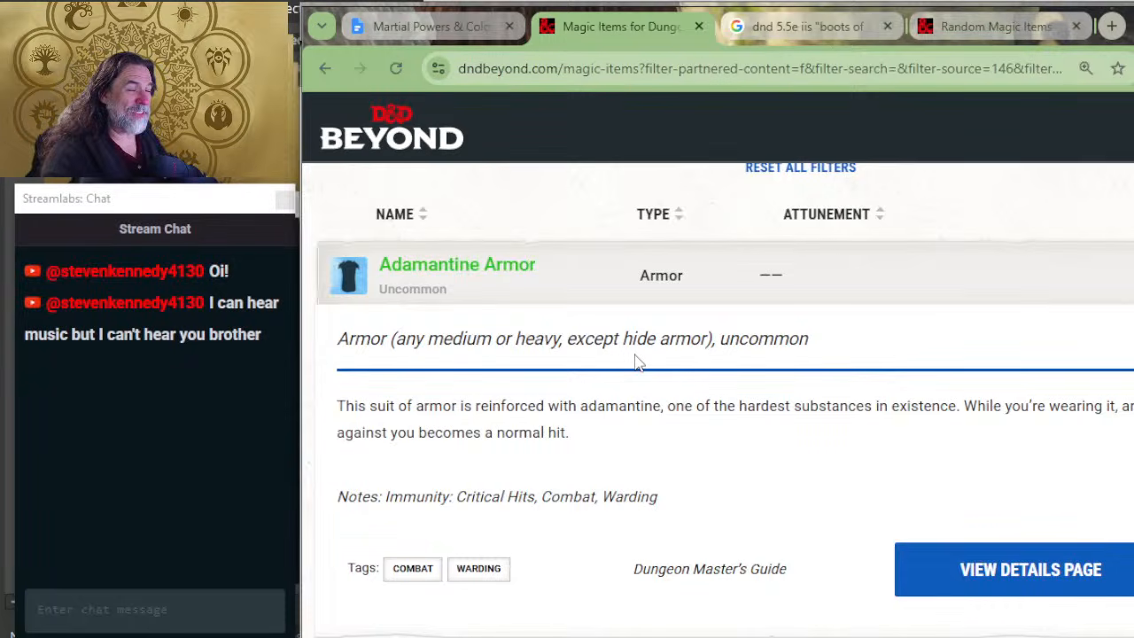
Step: Expand the Animated Shield entry and read its description, notes and tags
scroll(640, 360, down, 4)
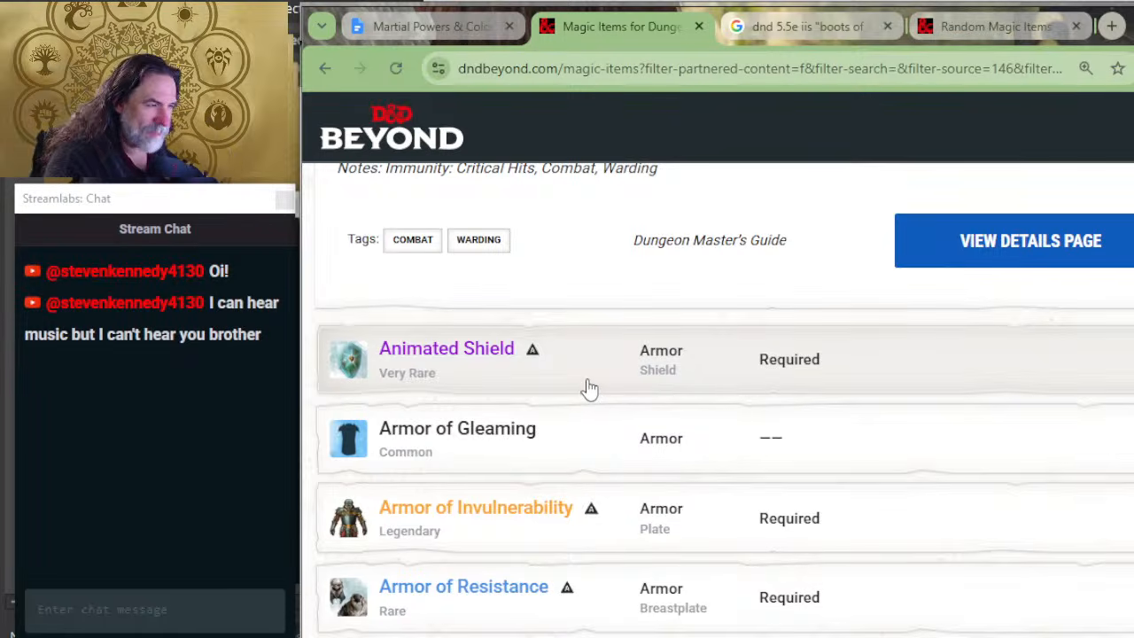
click(587, 388)
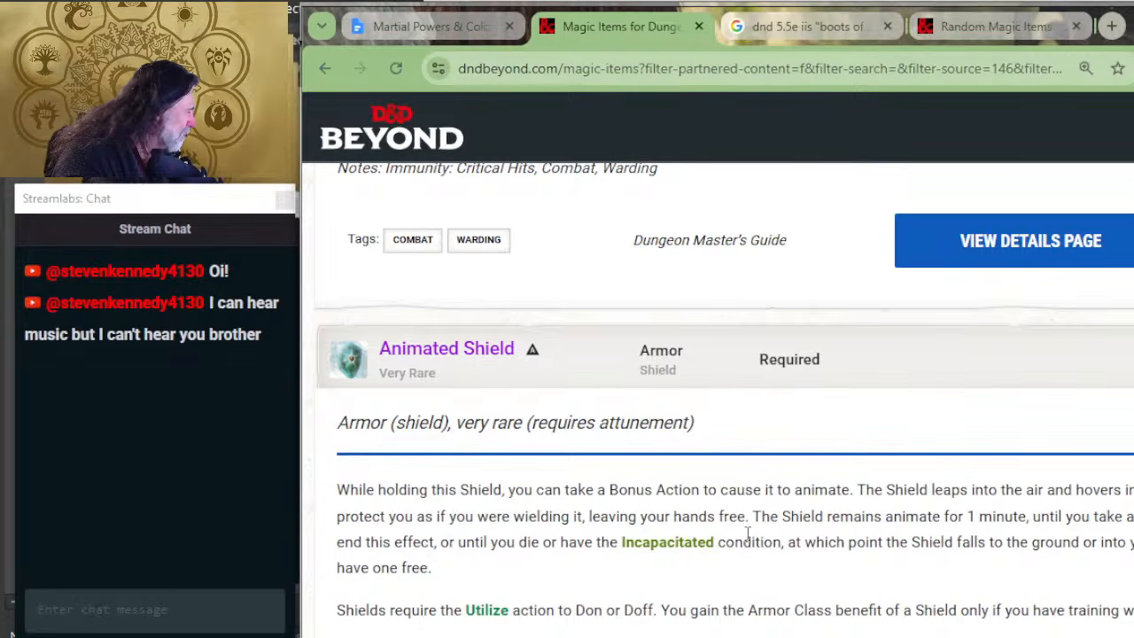
scroll(647, 532, down, 2)
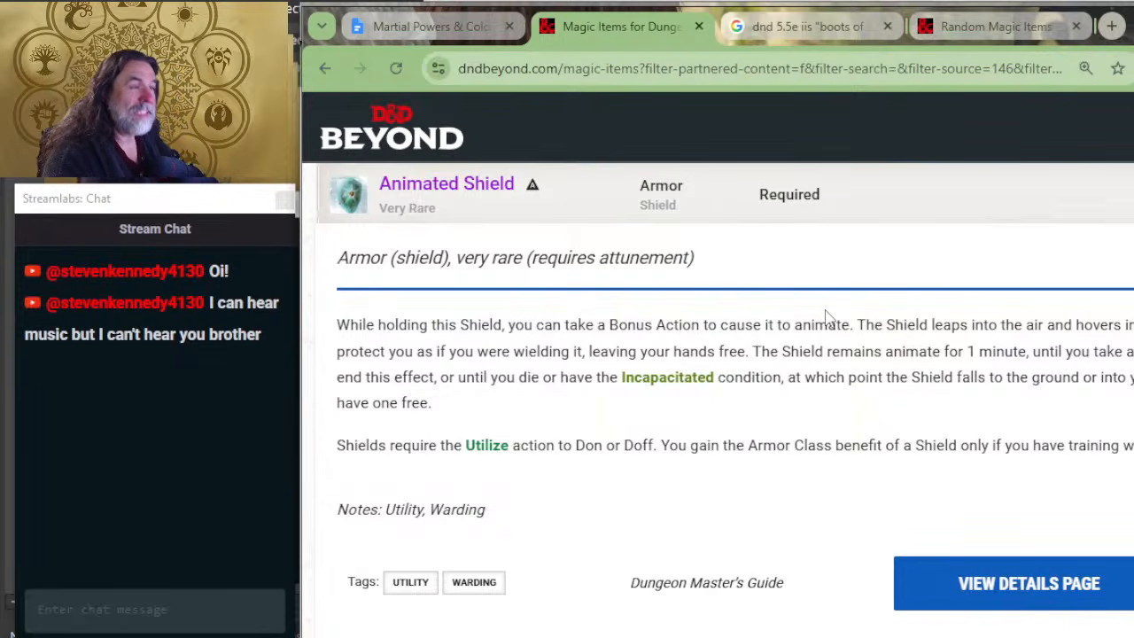
Step: Find Power Shield among the sustained powers in the Martial Powers & Color Mana document and compare it with the Animated Shield description
key(alt+Tab)
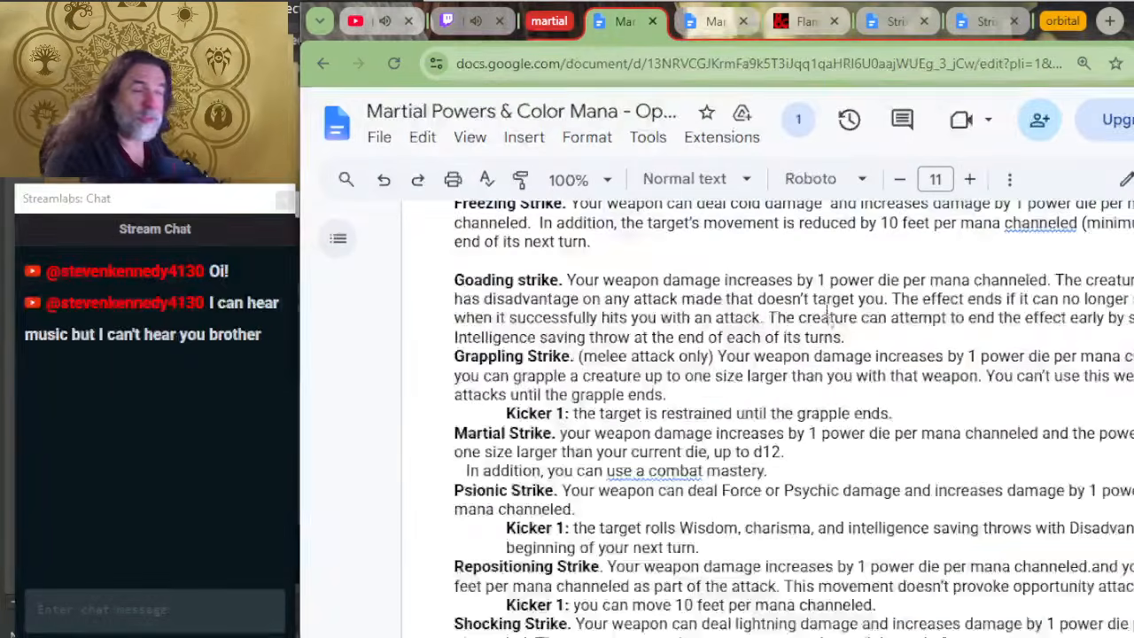
scroll(603, 377, down, 12)
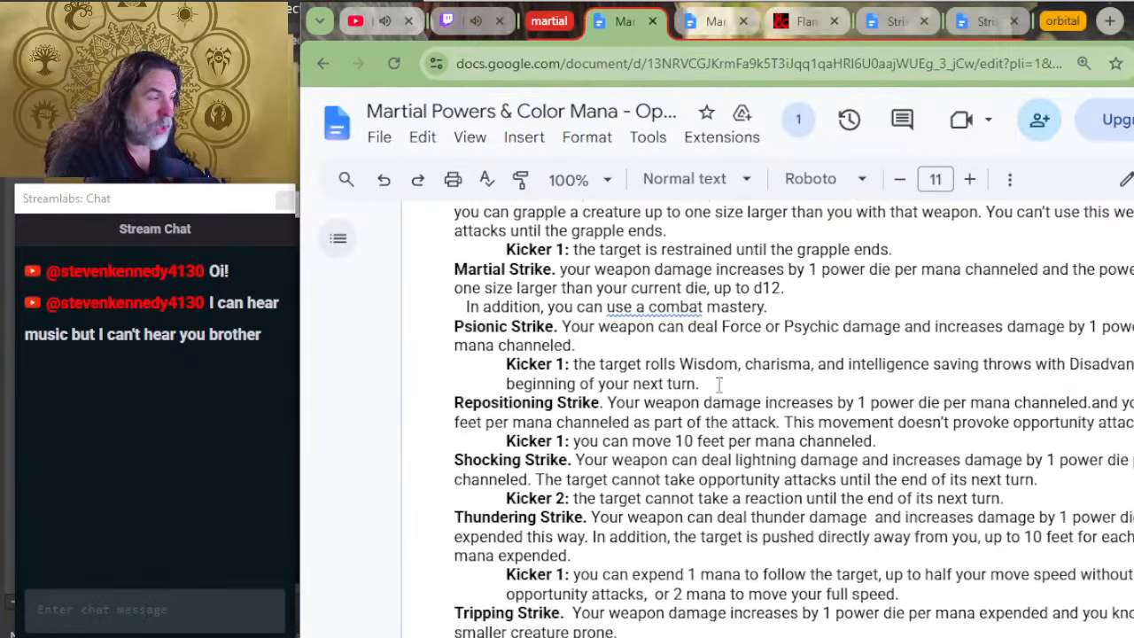
scroll(603, 377, down, 15)
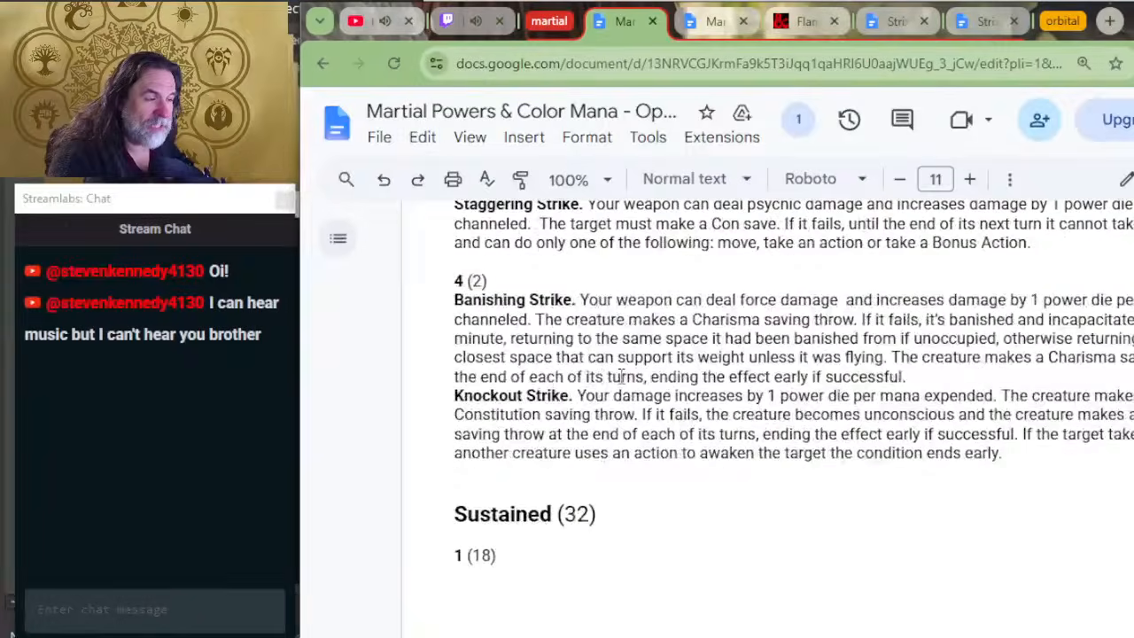
scroll(626, 372, down, 1)
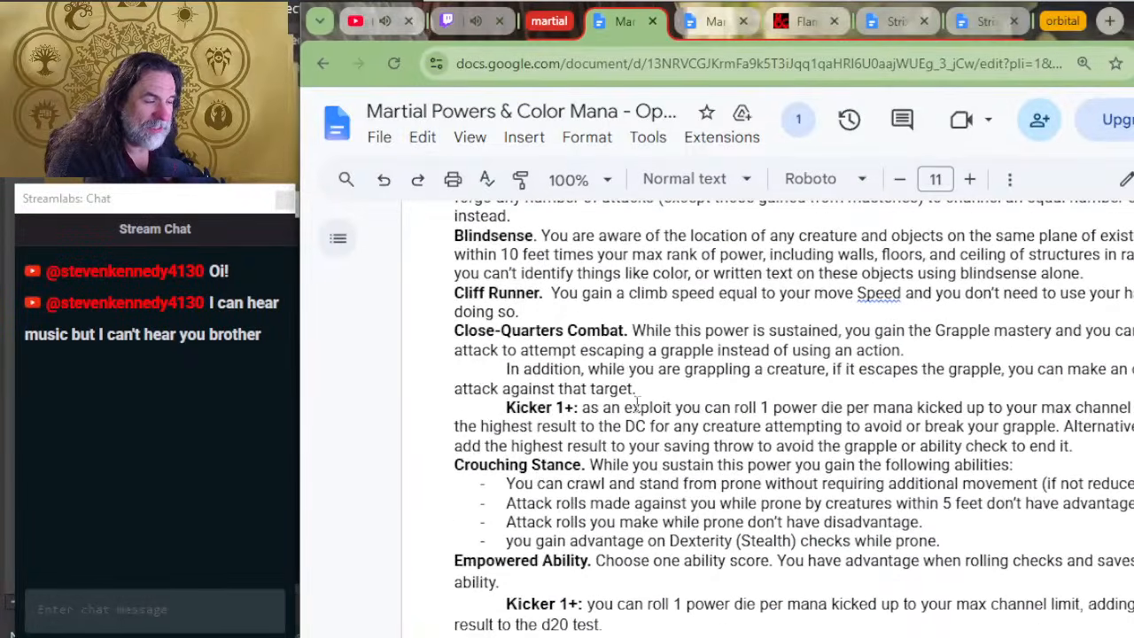
scroll(645, 397, down, 10)
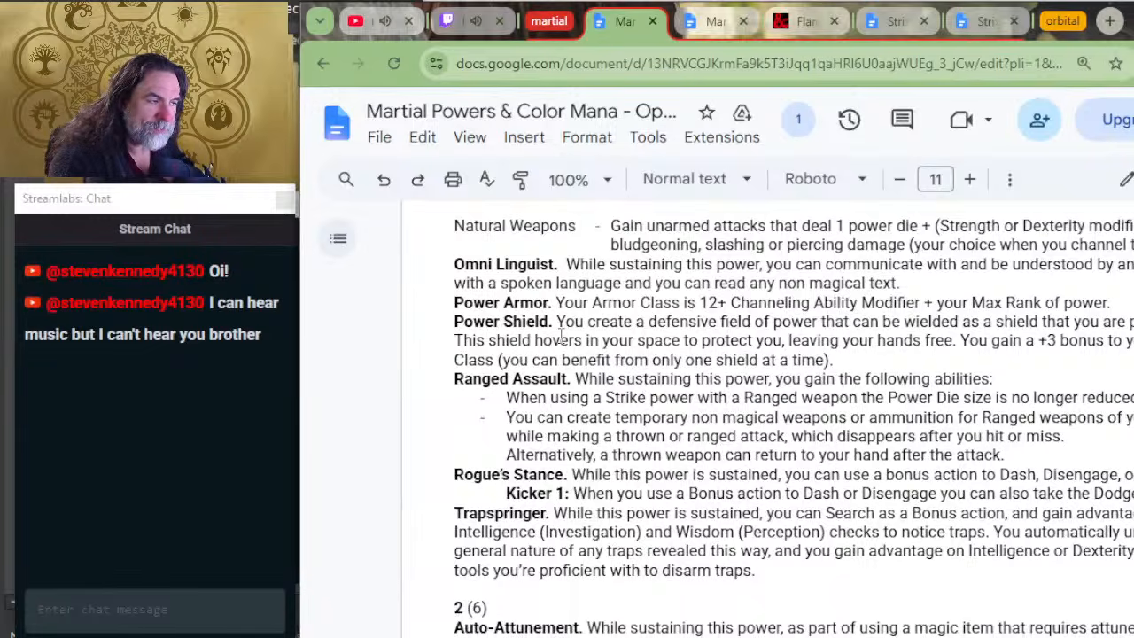
key(alt+Tab)
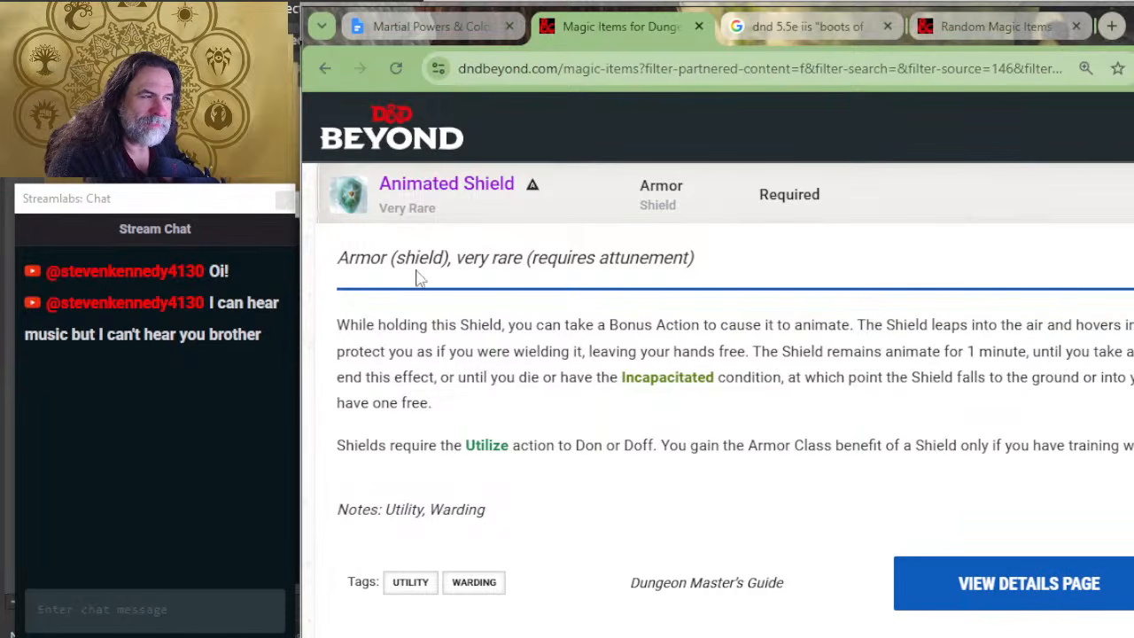
key(alt+Tab)
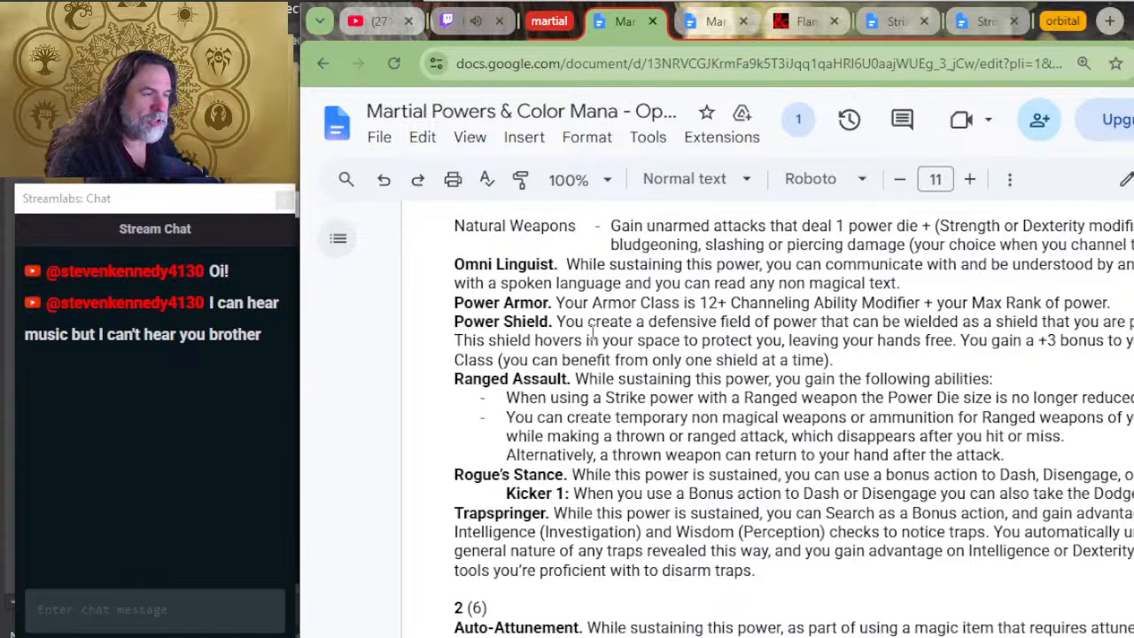
Step: Switch to the editable Martial Powers & Color Mana document at the Power Gear examples and view the Boots of Speed entry under Armaments
key(alt+Tab)
key(alt+Tab)
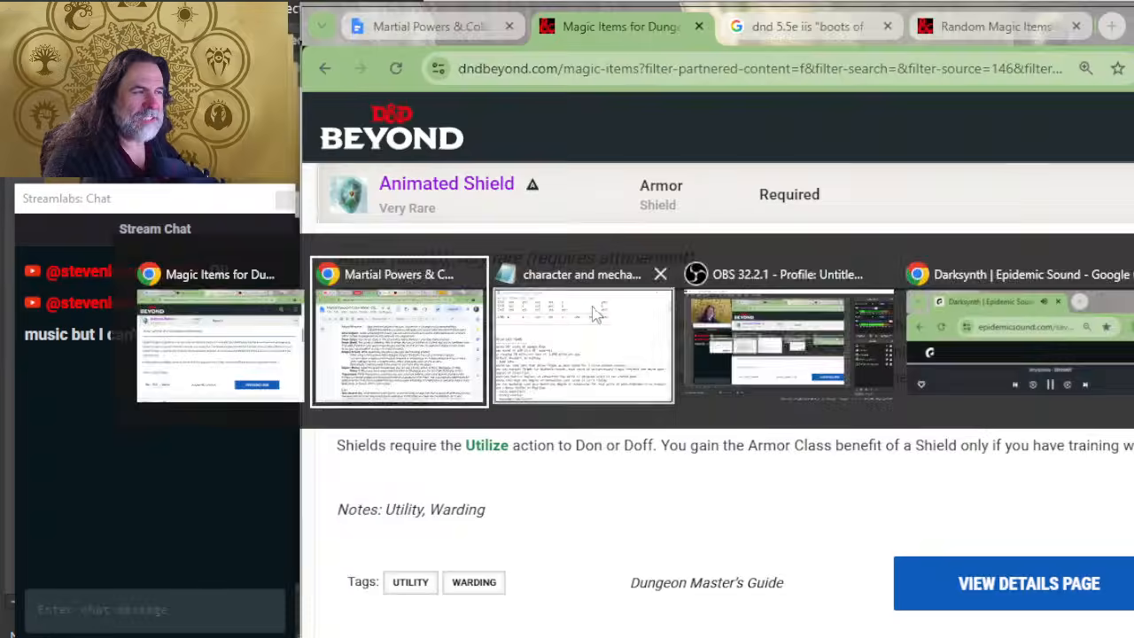
key(alt+Tab)
key(alt+Tab)
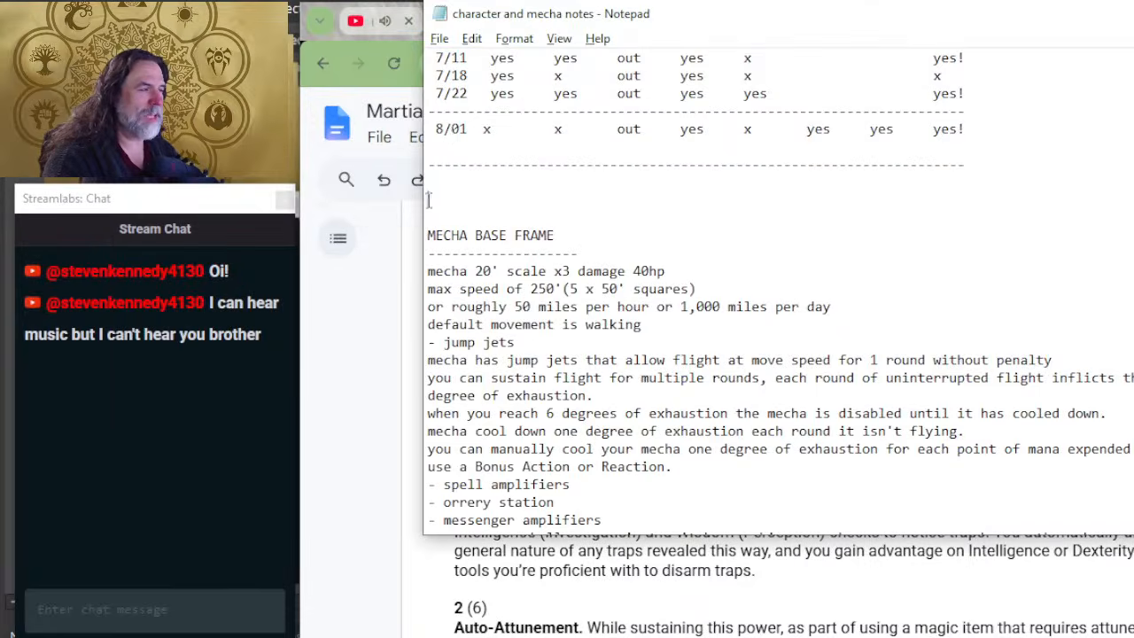
key(alt+Tab)
key(alt+Tab)
key(alt+Tab)
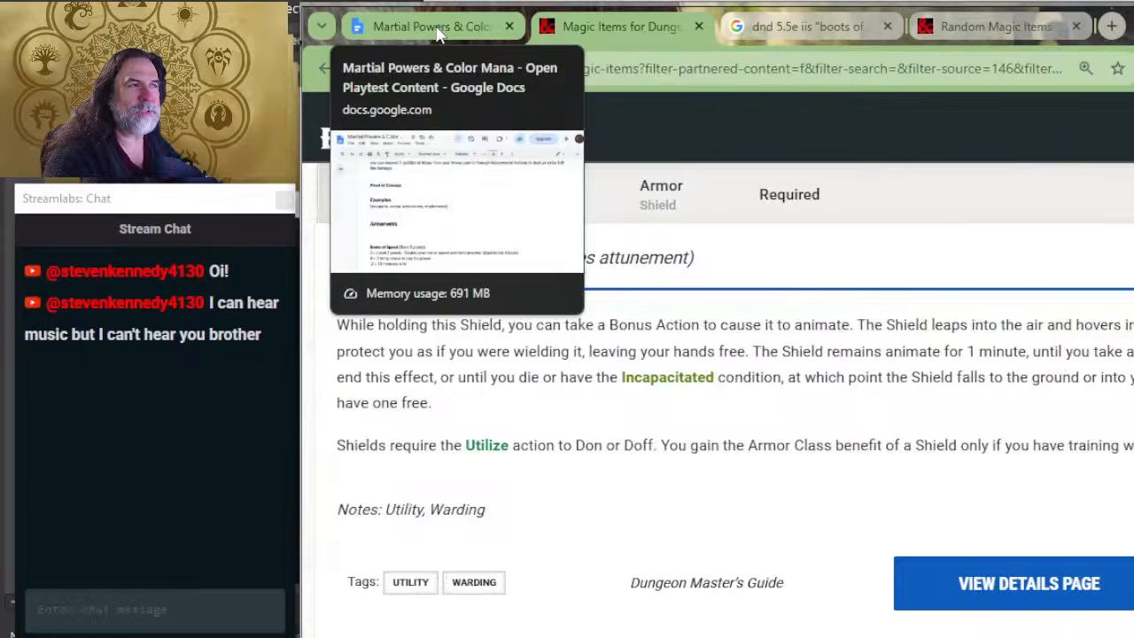
click(427, 25)
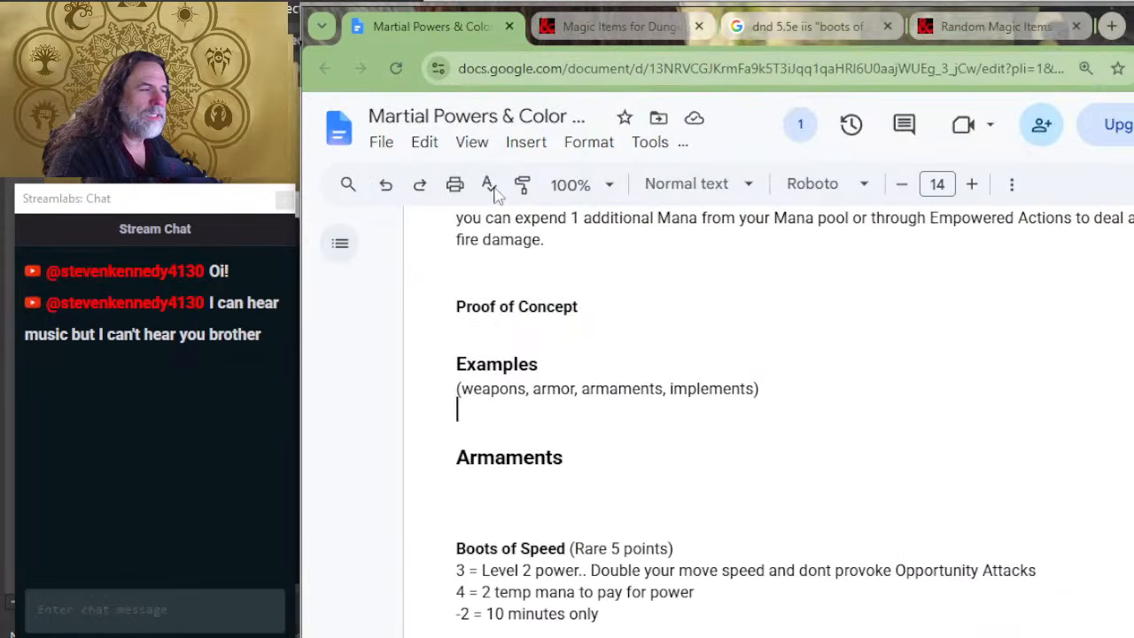
scroll(795, 395, up, 2)
scroll(780, 419, down, 4)
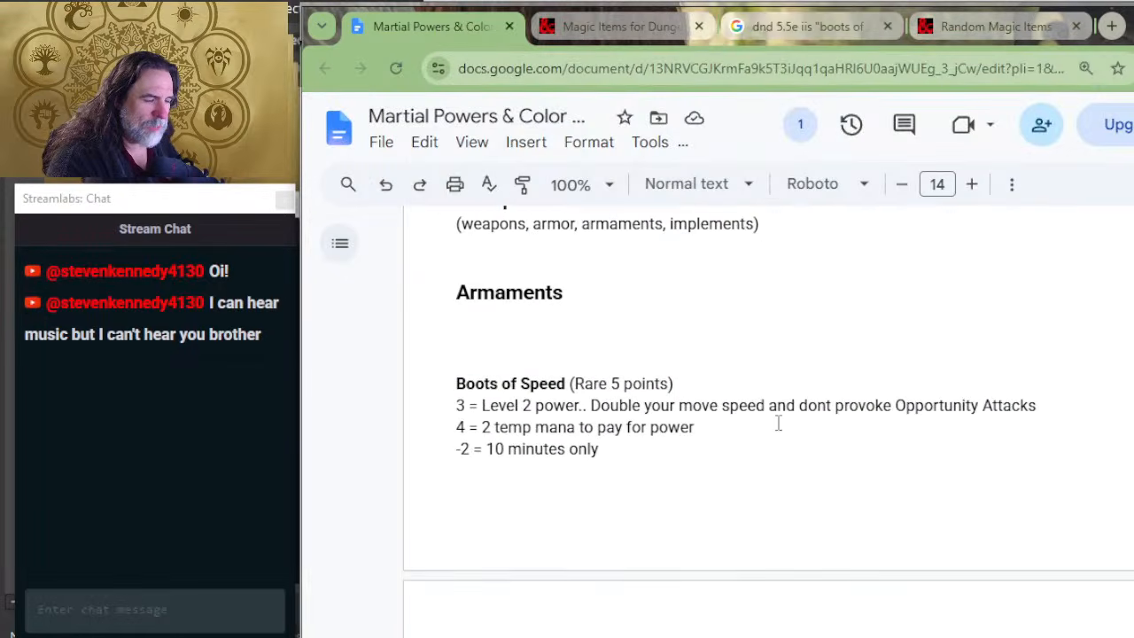
Step: Review the point costs in the Power Type table and the point reductions for limited daily use
scroll(778, 424, up, 15)
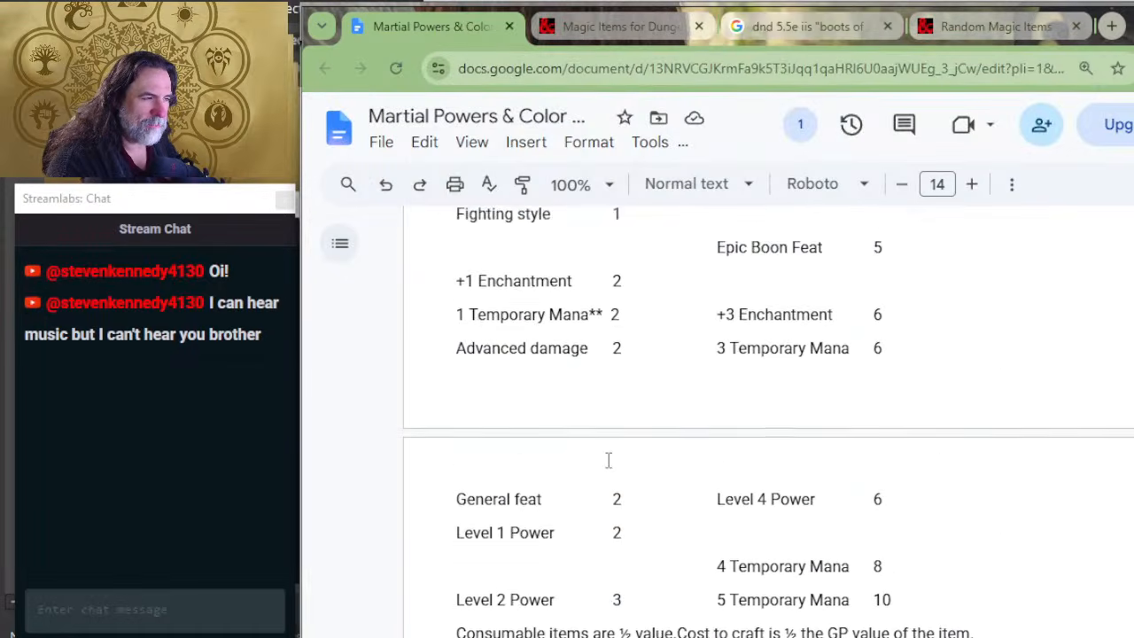
scroll(638, 447, up, 2)
scroll(602, 423, up, 2)
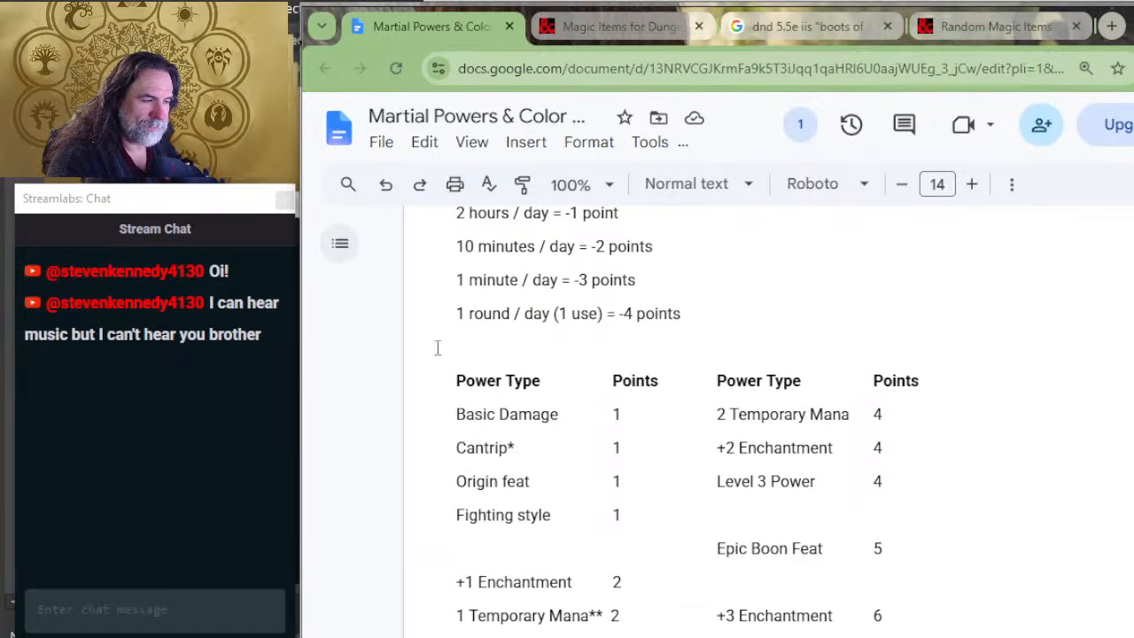
scroll(655, 412, down, 3)
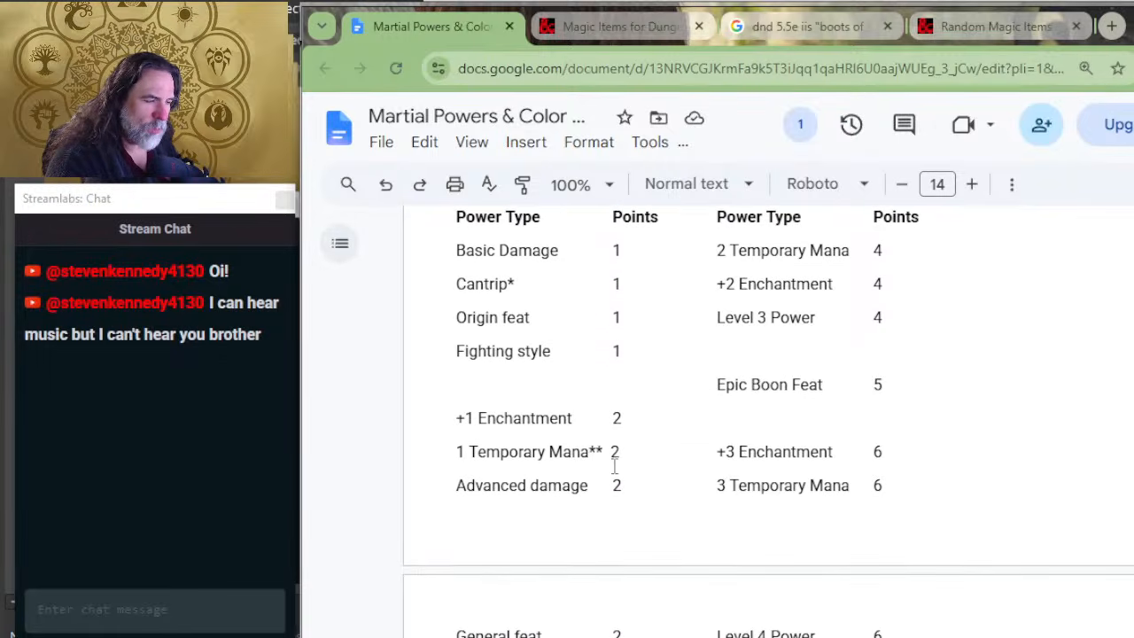
scroll(554, 451, down, 2)
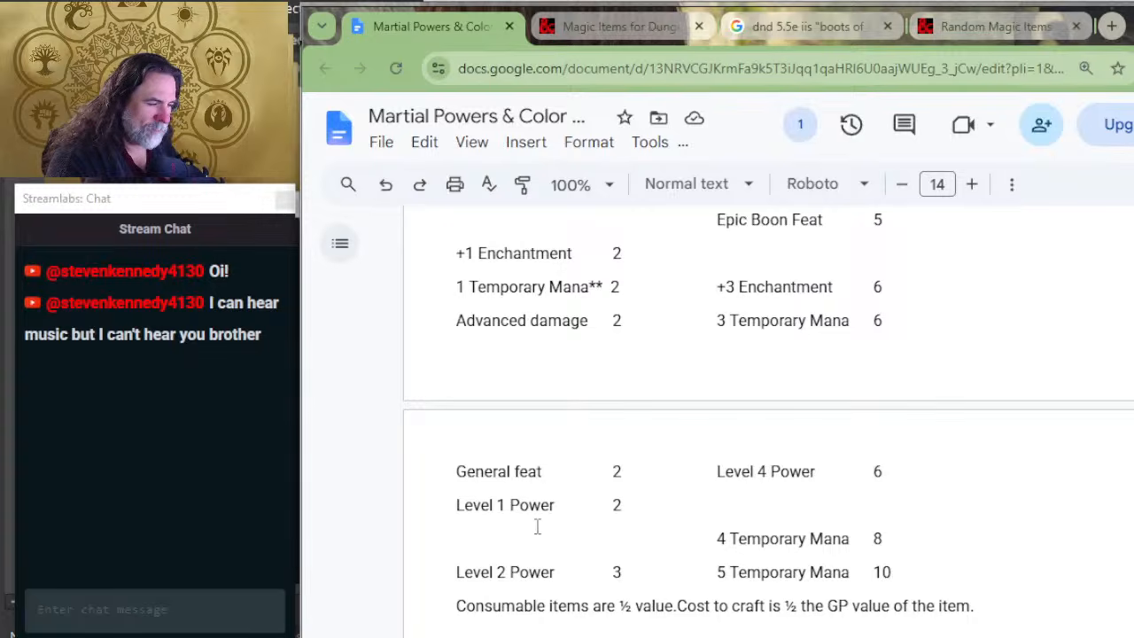
scroll(795, 487, up, 2)
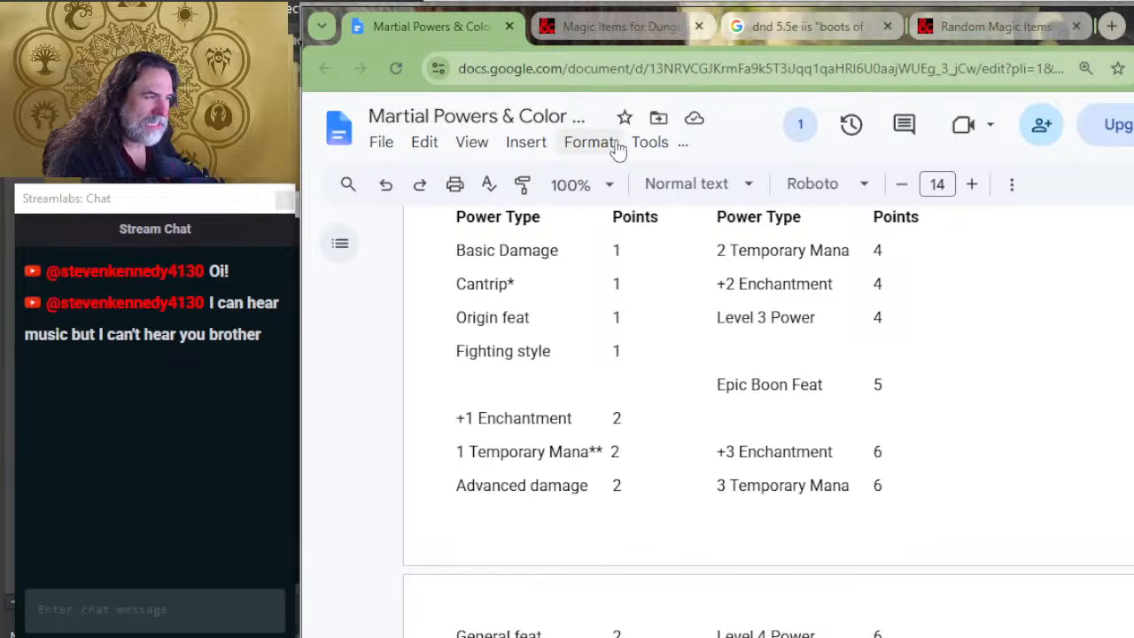
scroll(611, 469, down, 2)
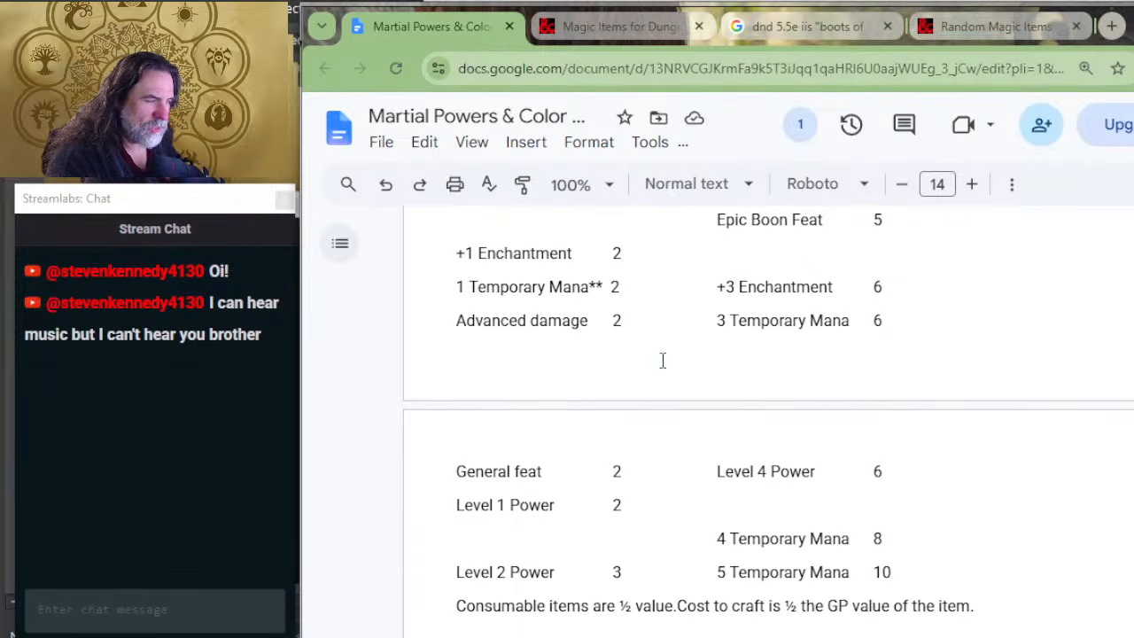
Step: Go back to the sustained powers in the other document window and check the Power Shield description again
key(alt+Tab)
key(alt+Tab)
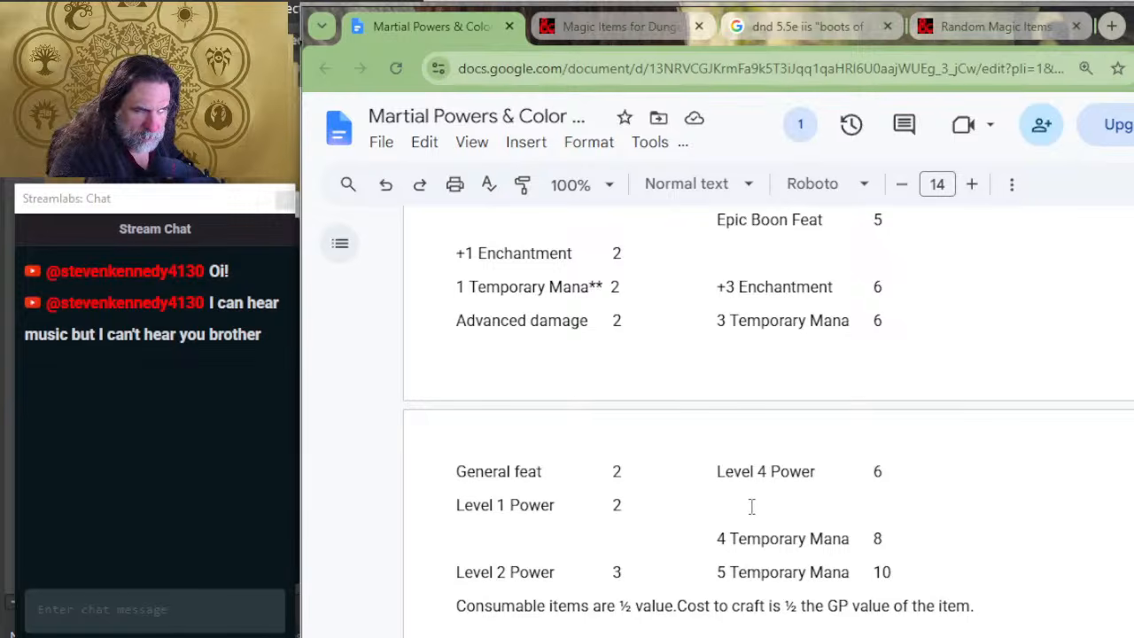
key(alt+Tab)
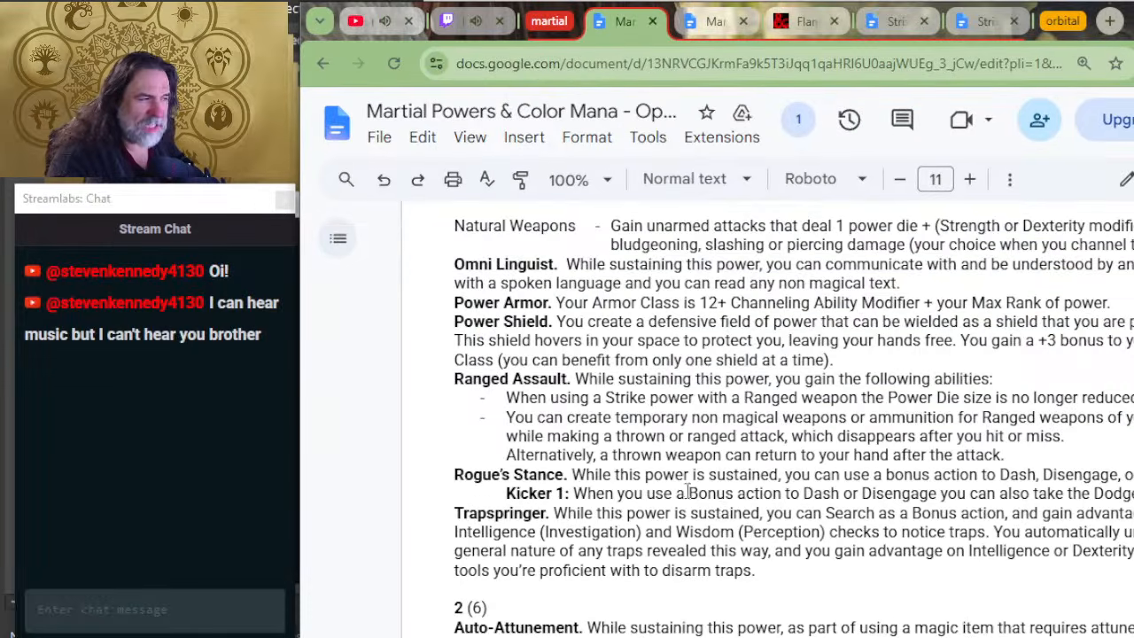
scroll(666, 470, up, 2)
scroll(612, 589, down, 2)
Step: Switch to the editable Martial Powers & Color Mana window showing the Power Gear point costs
key(alt+Tab)
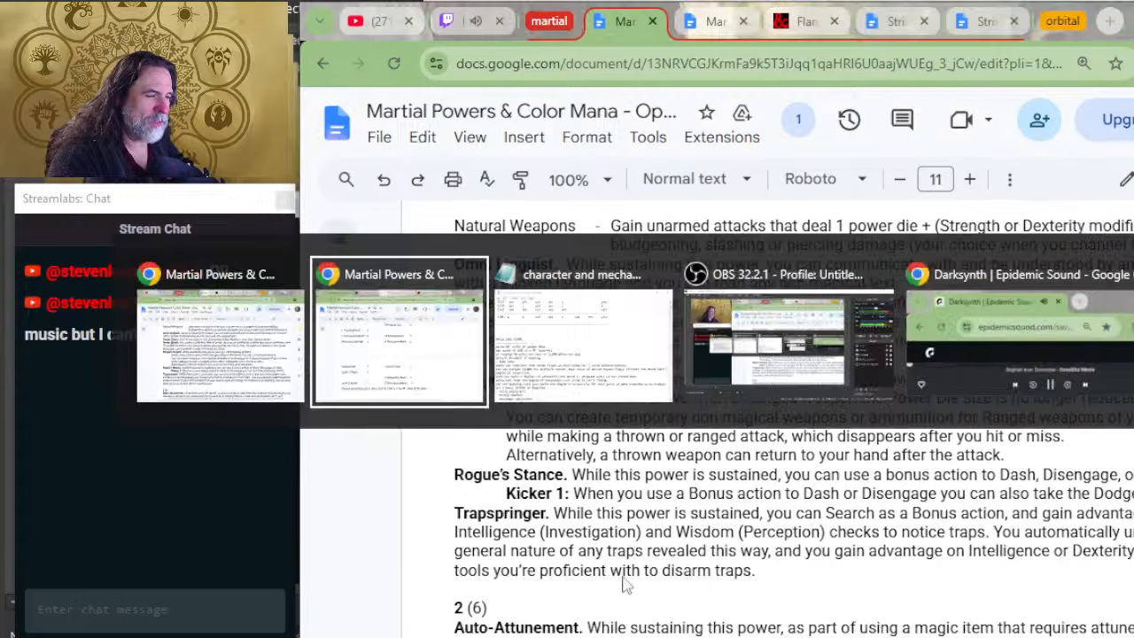
key(alt+Tab)
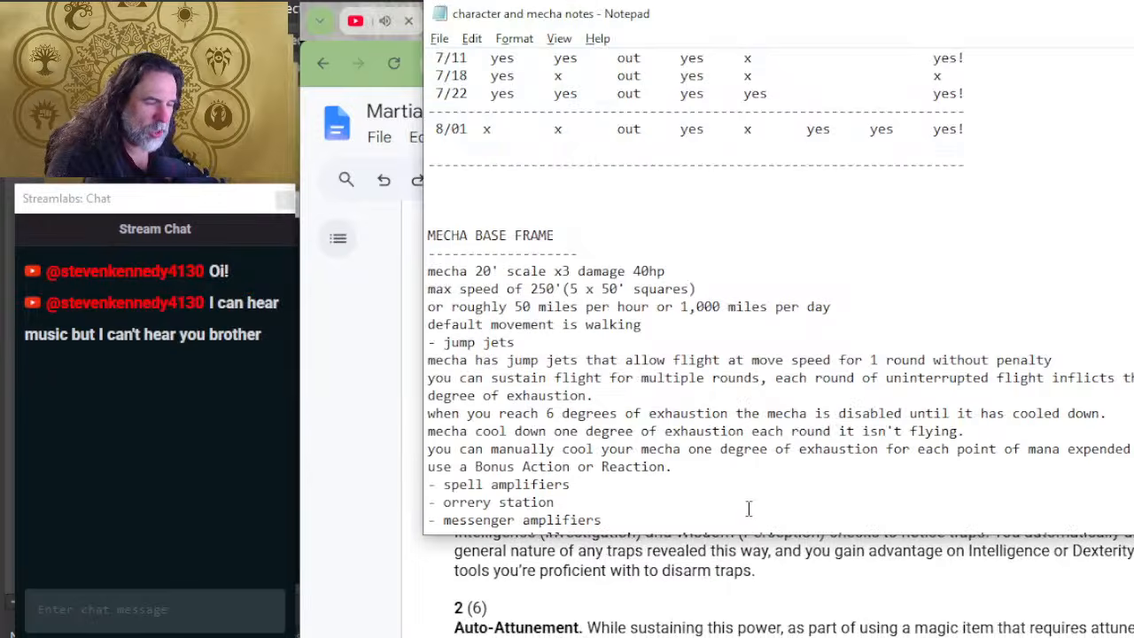
key(alt+Tab)
key(alt+Tab)
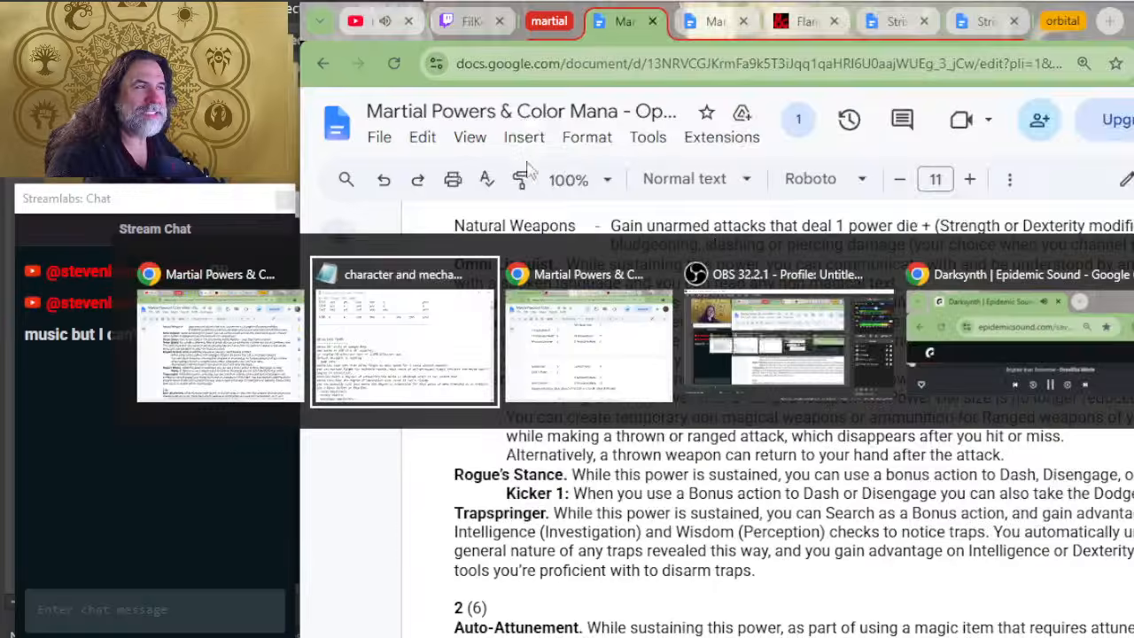
key(alt+Tab)
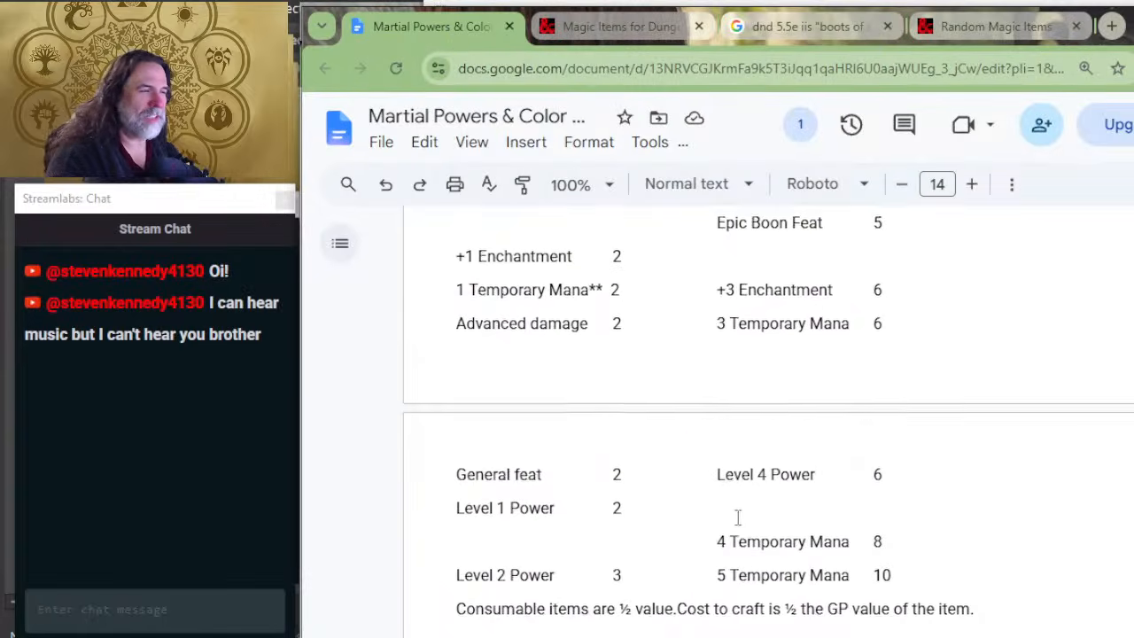
Step: Review the Duration point reductions and the Power Type point costs for powers and Temporary Mana
scroll(549, 474, up, 2)
scroll(549, 474, up, 4)
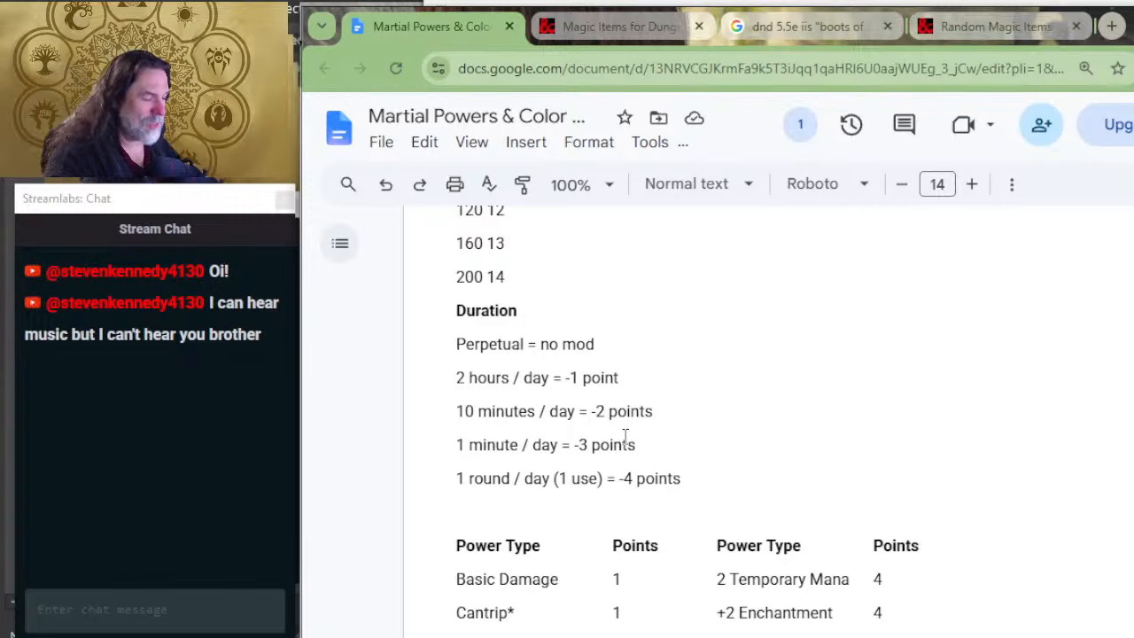
scroll(691, 354, down, 2)
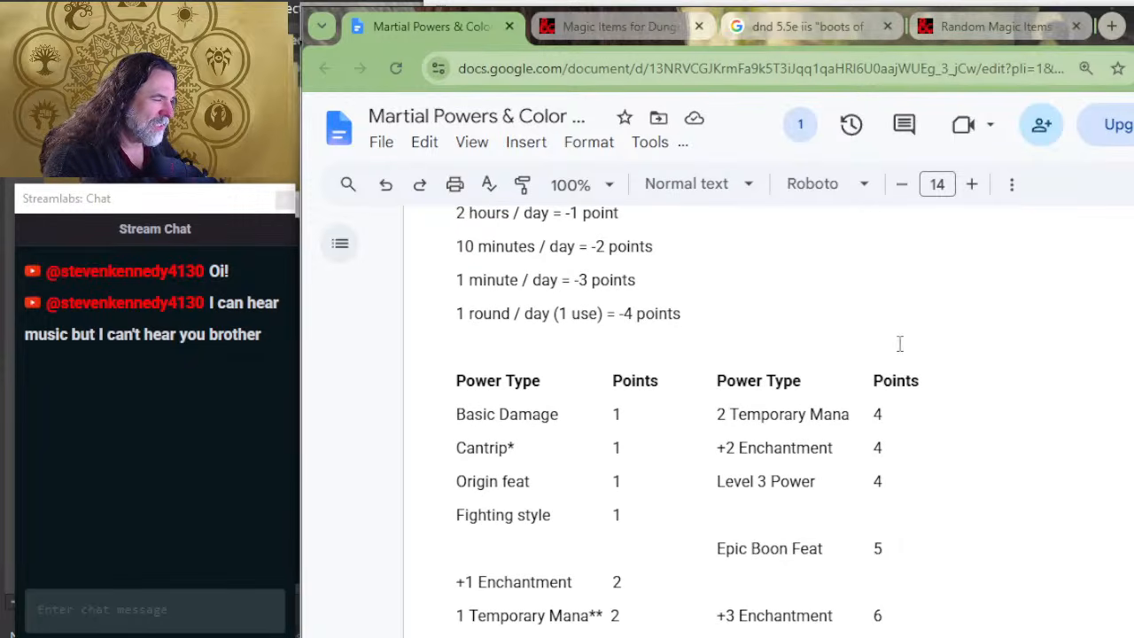
scroll(620, 576, down, 2)
scroll(664, 505, down, 2)
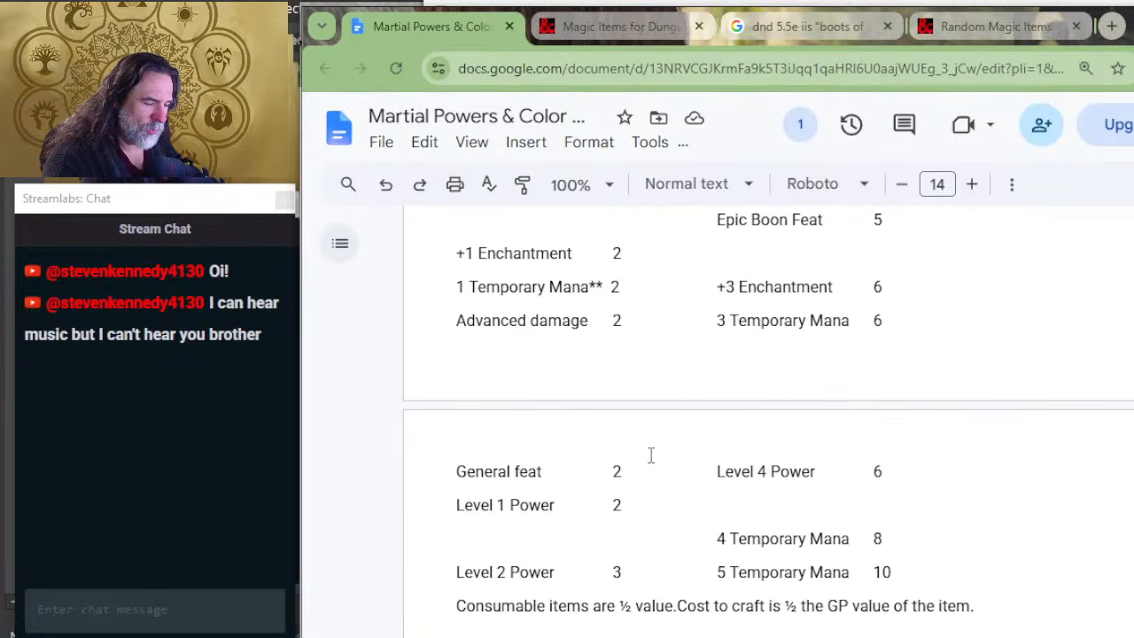
scroll(578, 516, up, 8)
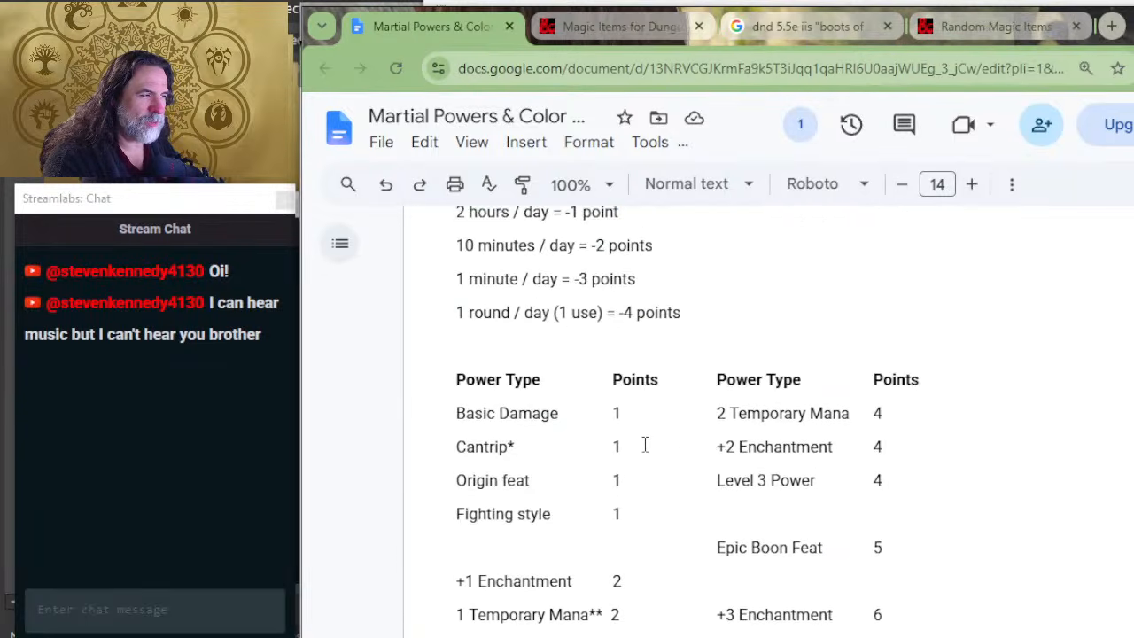
scroll(664, 417, down, 15)
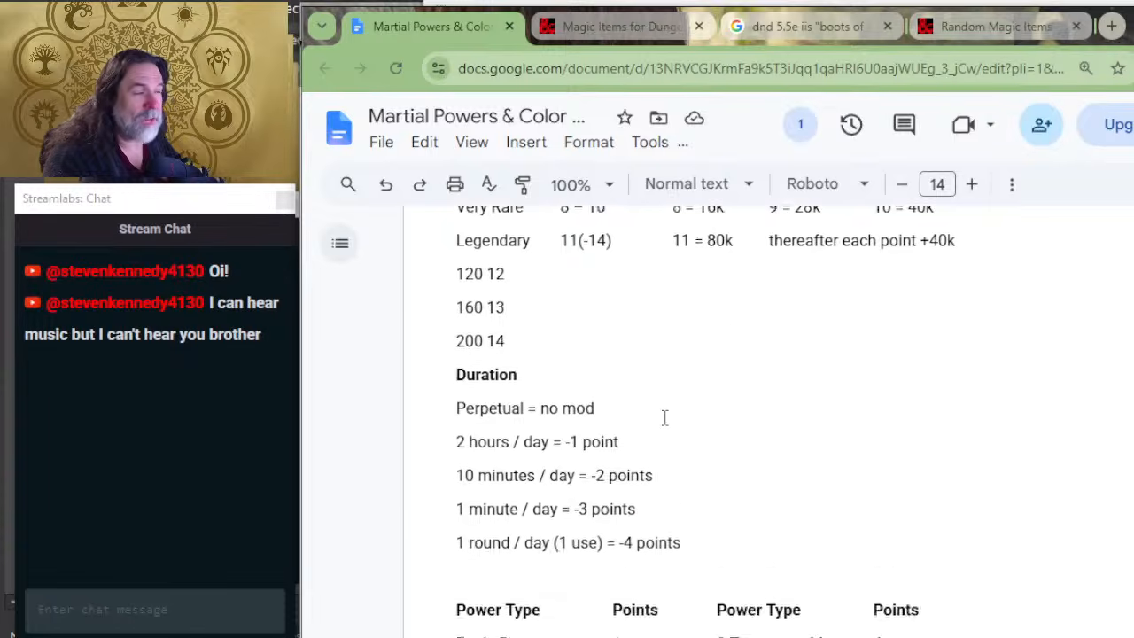
scroll(687, 452, up, 2)
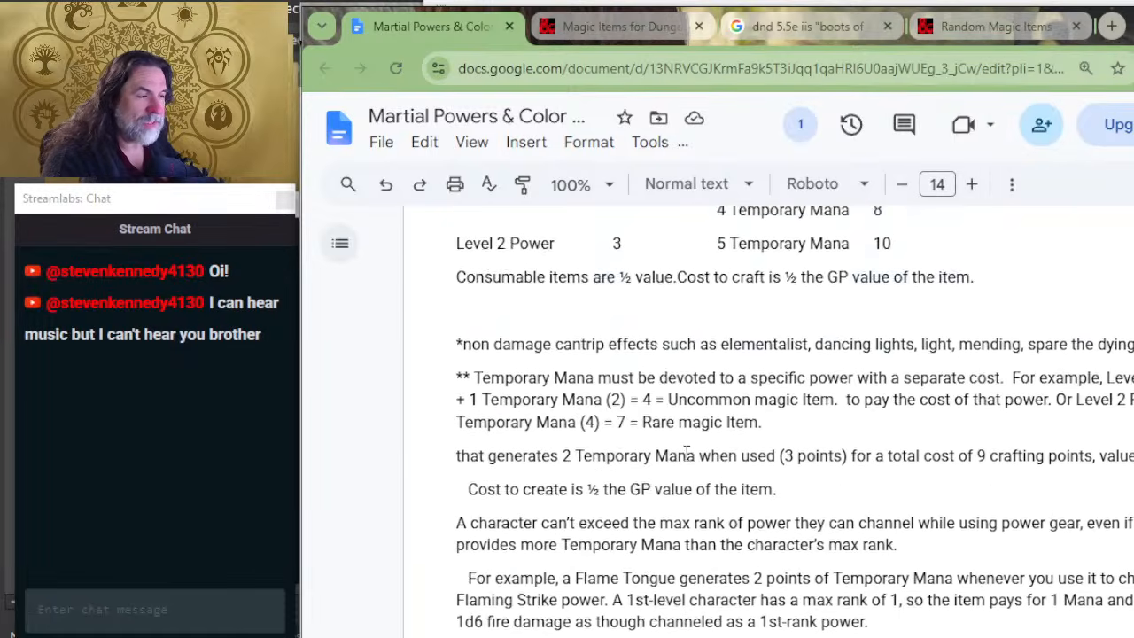
Step: Add an "Animated Shield" entry under the Armor heading, with a new line below it
scroll(582, 387, down, 12)
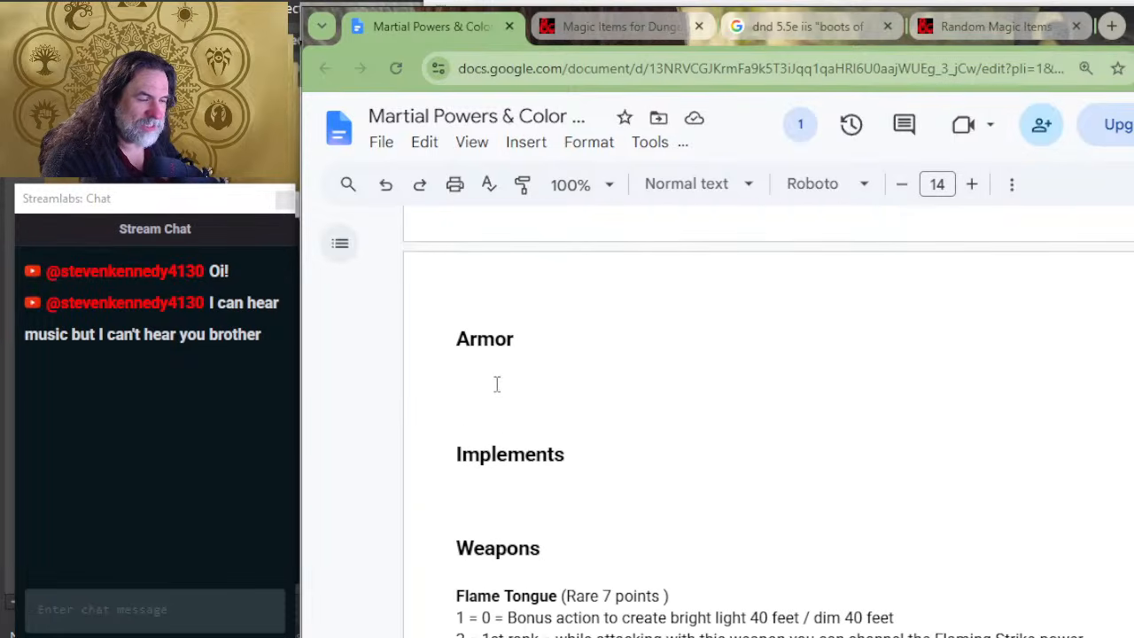
click(502, 365)
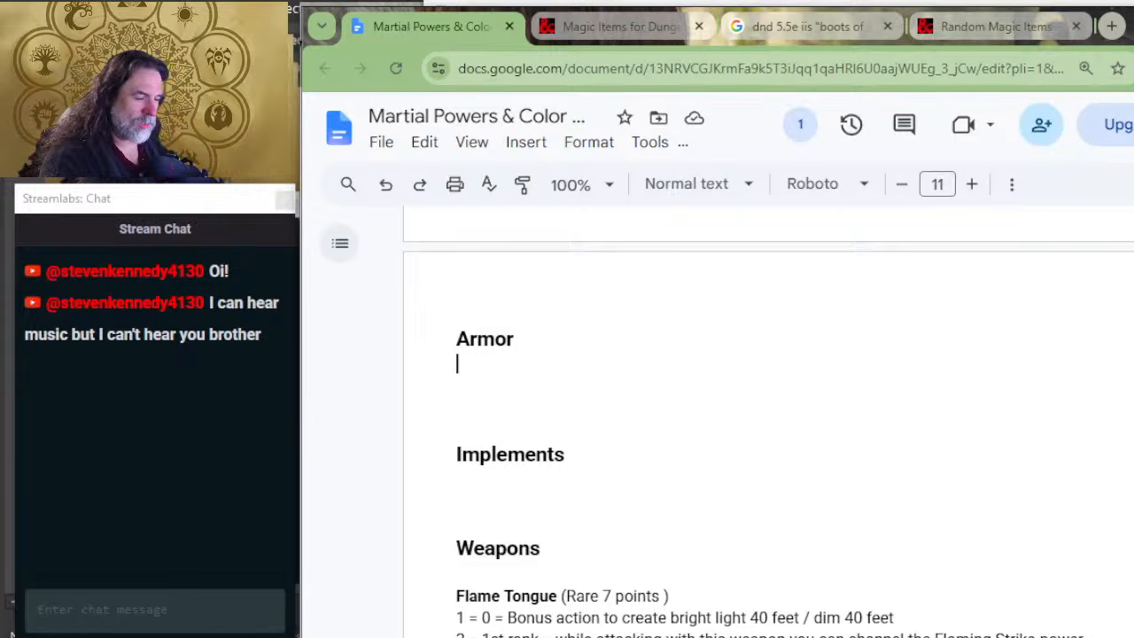
key(Return)
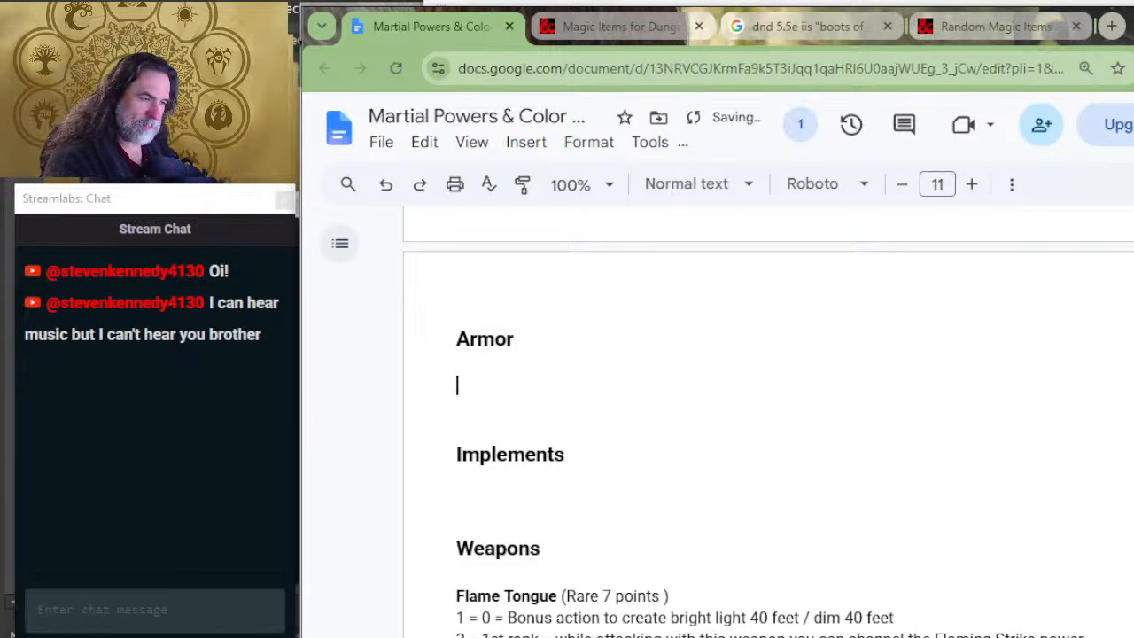
text(Animated )
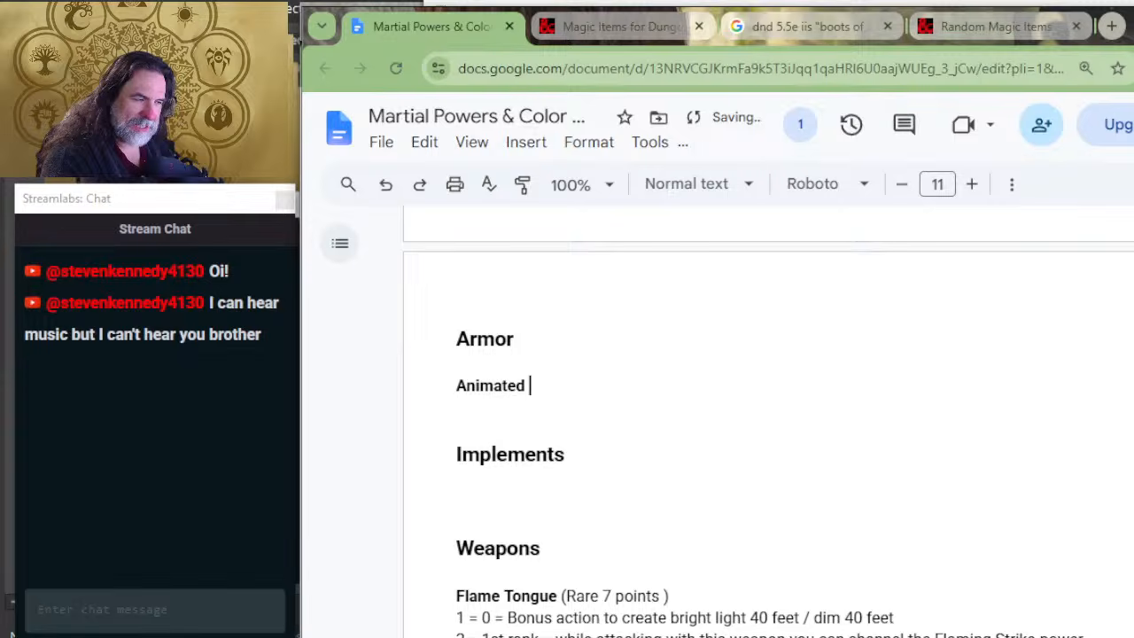
text(Shield)
key(Return)
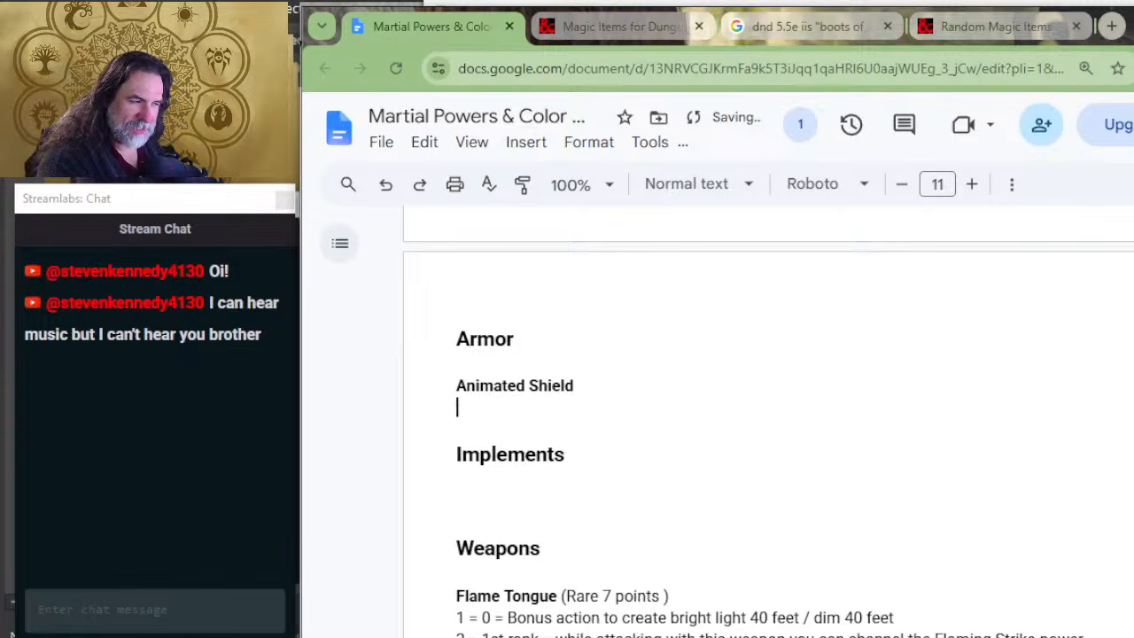
Step: Write the first cost line of the Animated Shield entry as "2 = 1st rank power = Power Shield"
text(2 = )
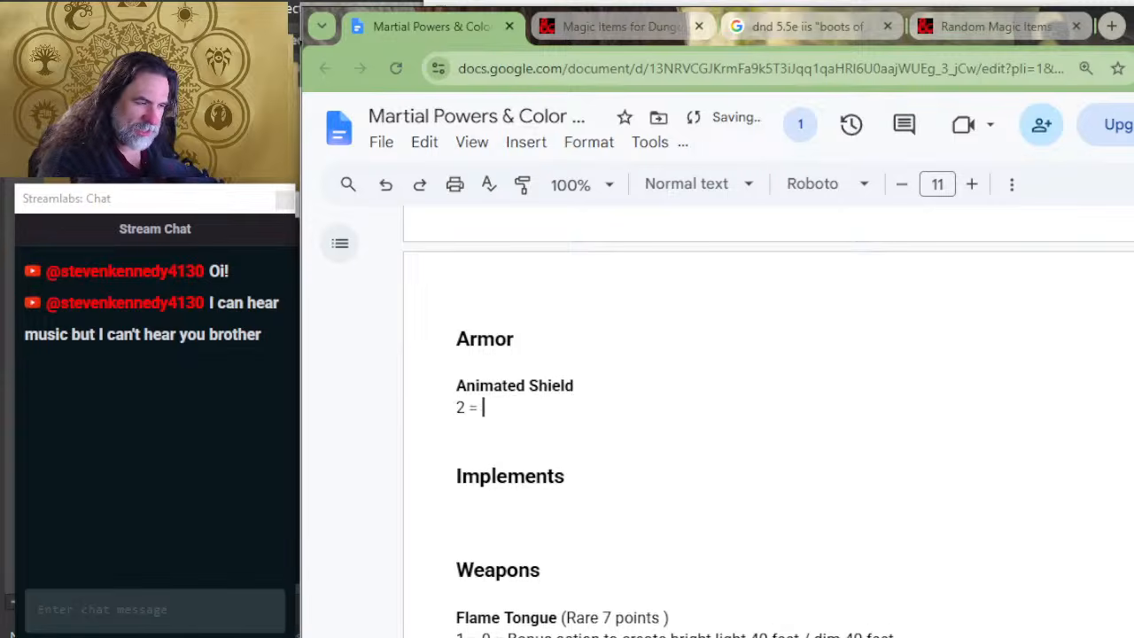
text(1st rank power)
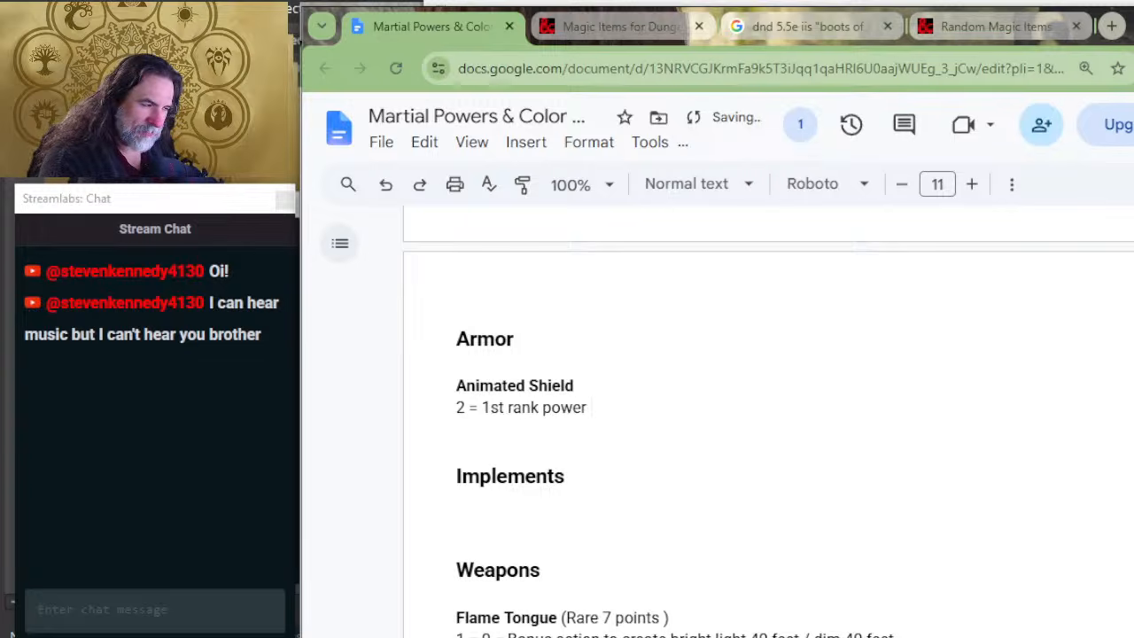
text( = )
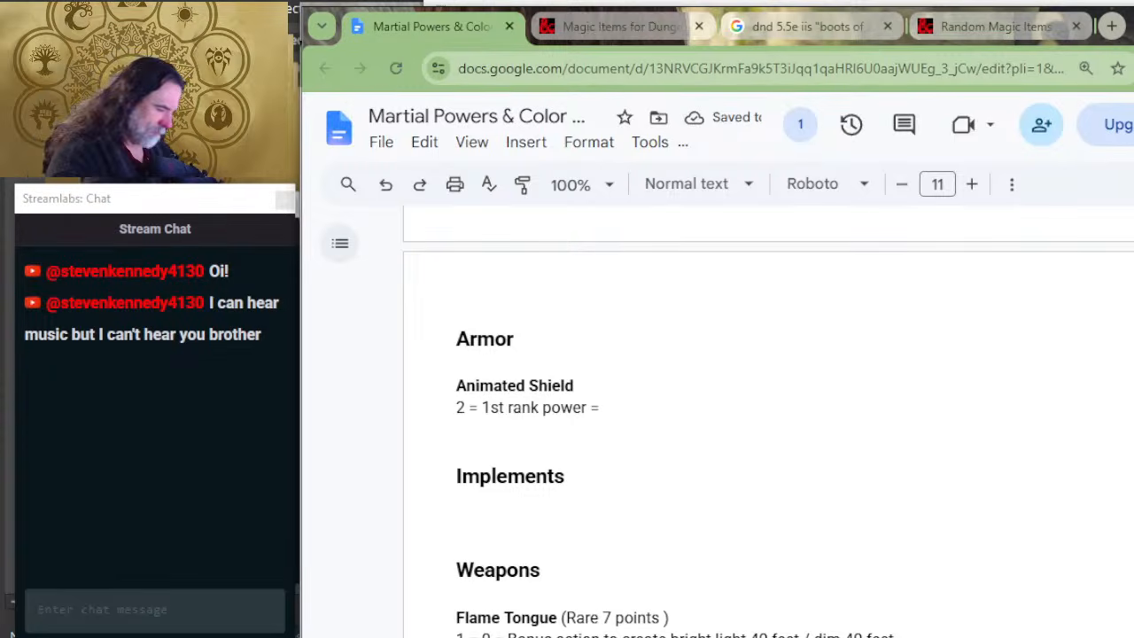
text(Power Shi)
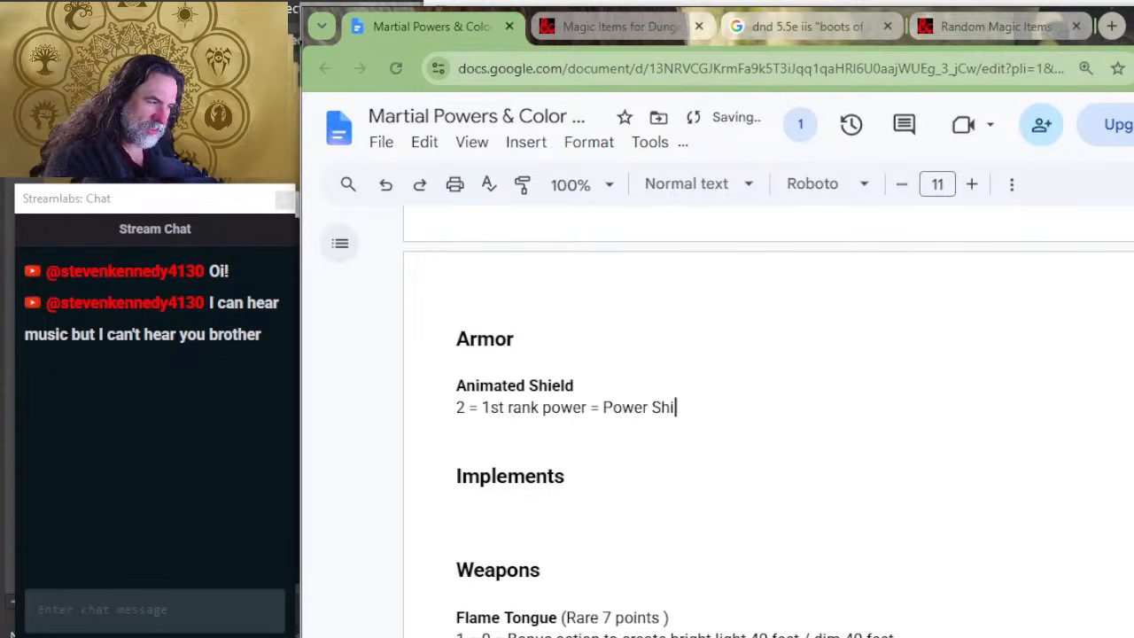
text(eld)
key(Return)
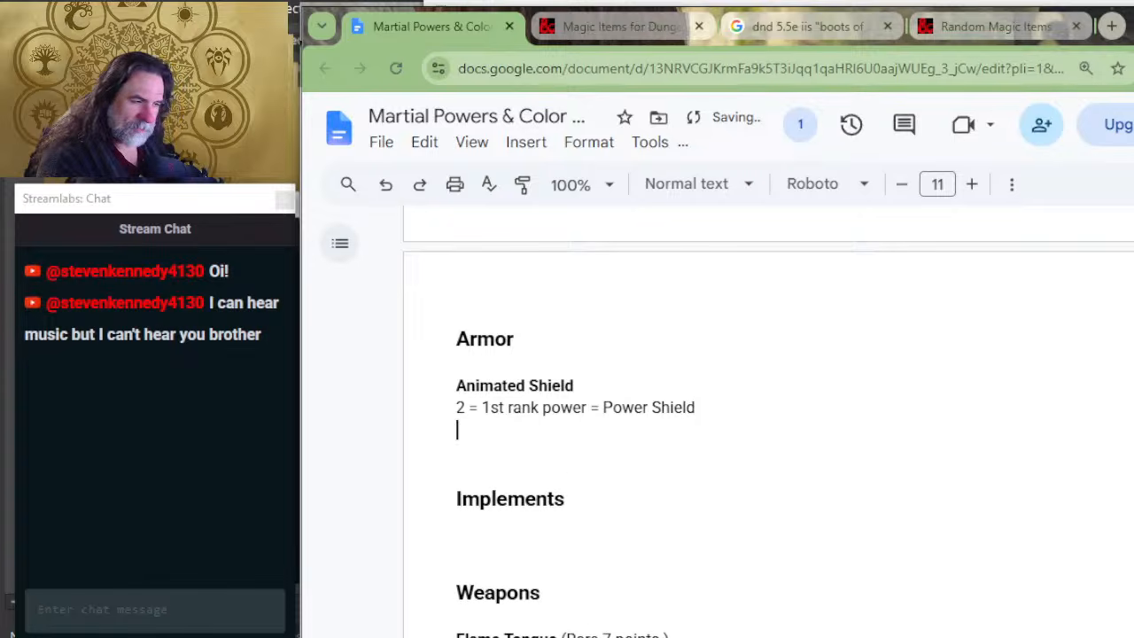
Step: Add a second Animated Shield cost line reading "2 = 1 Temporary Mana to maintain the sustained power"
text(4)
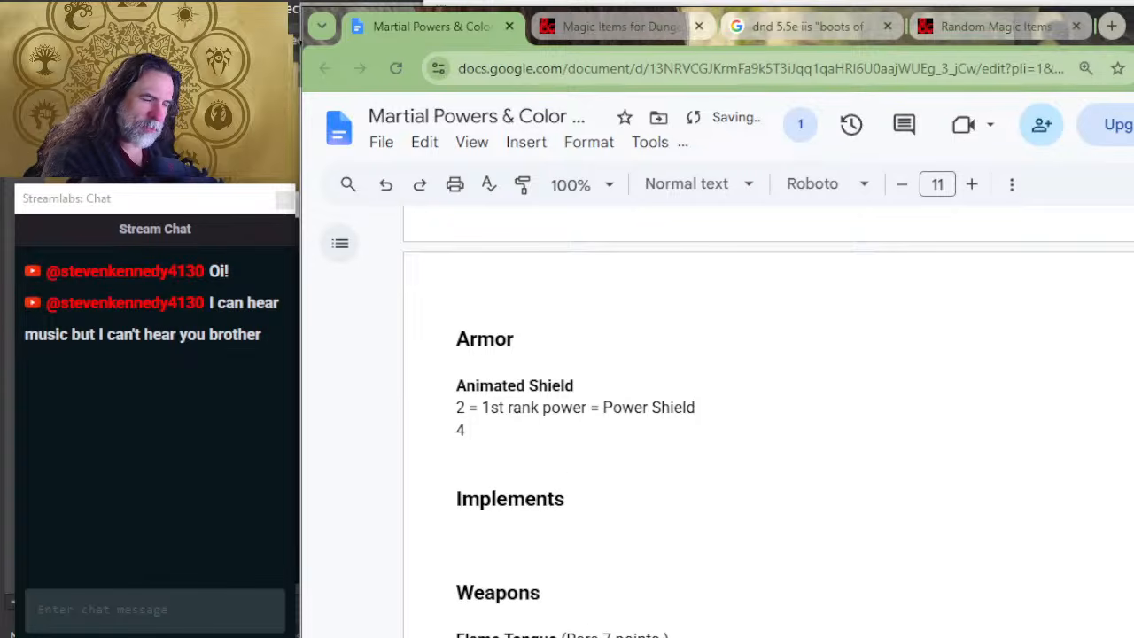
key(BackSpace)
key(BackSpace)
text(2 = 1)
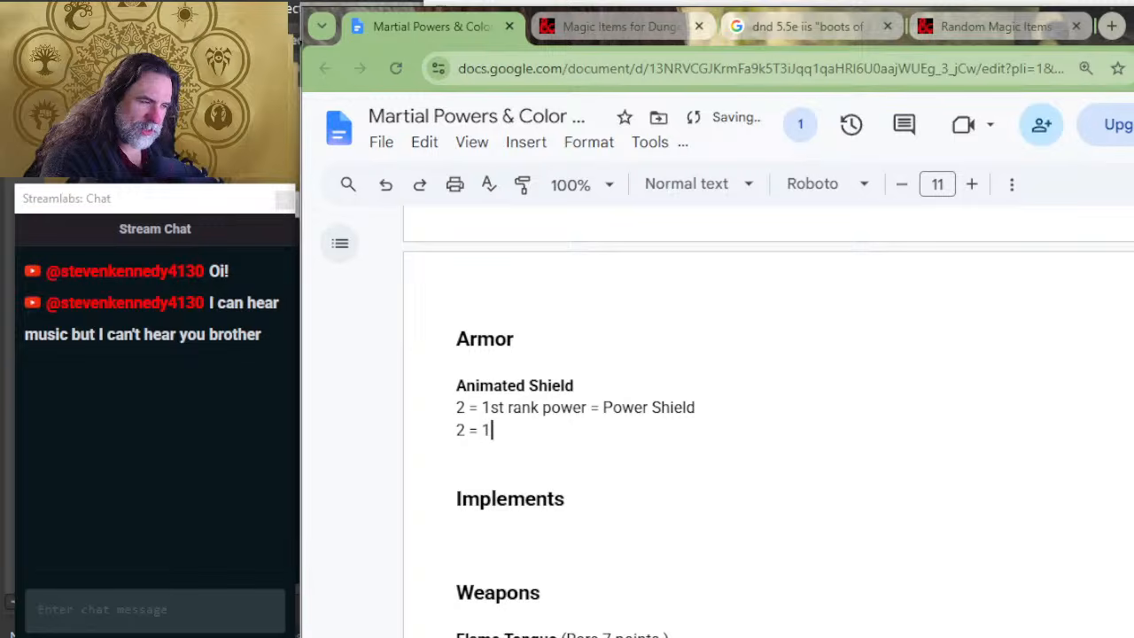
text( Temporary Mana )
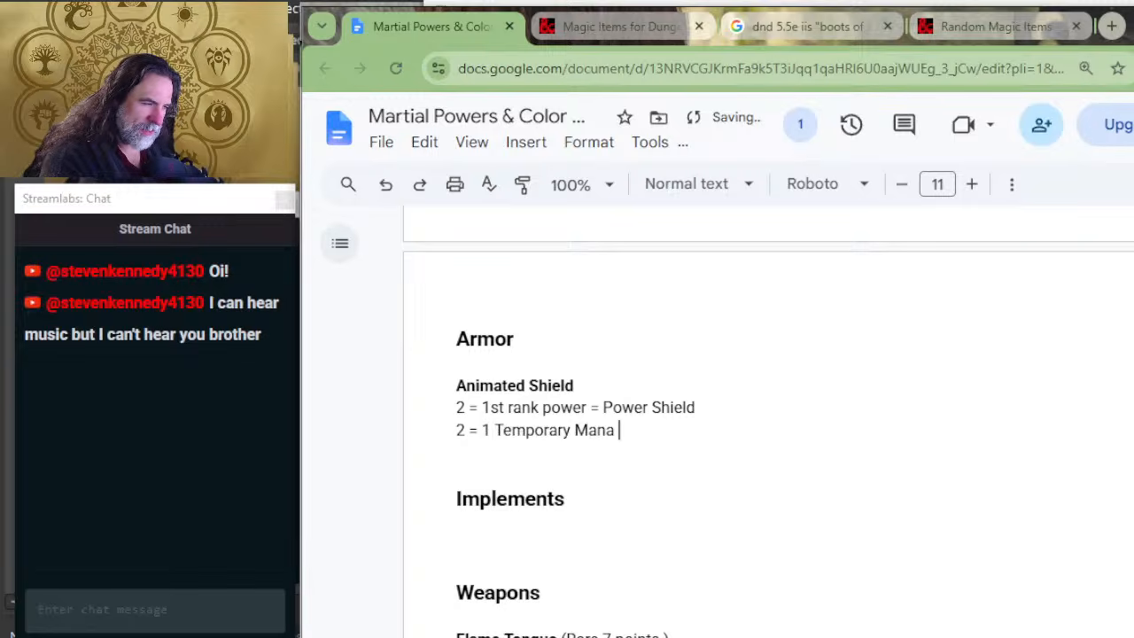
text(to maintain )
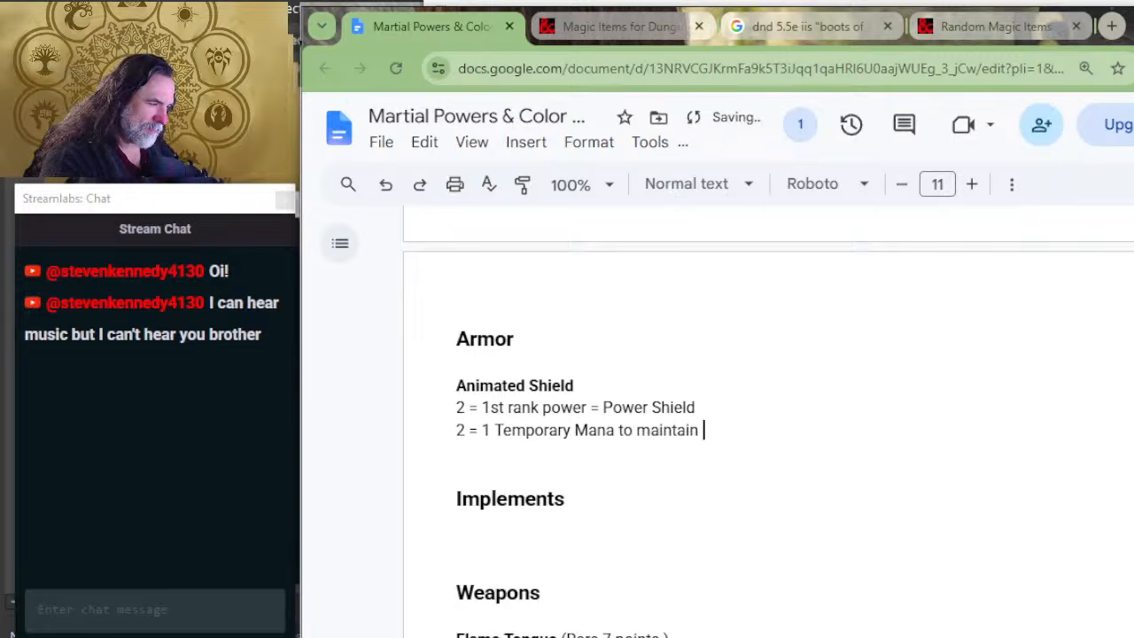
text(the )
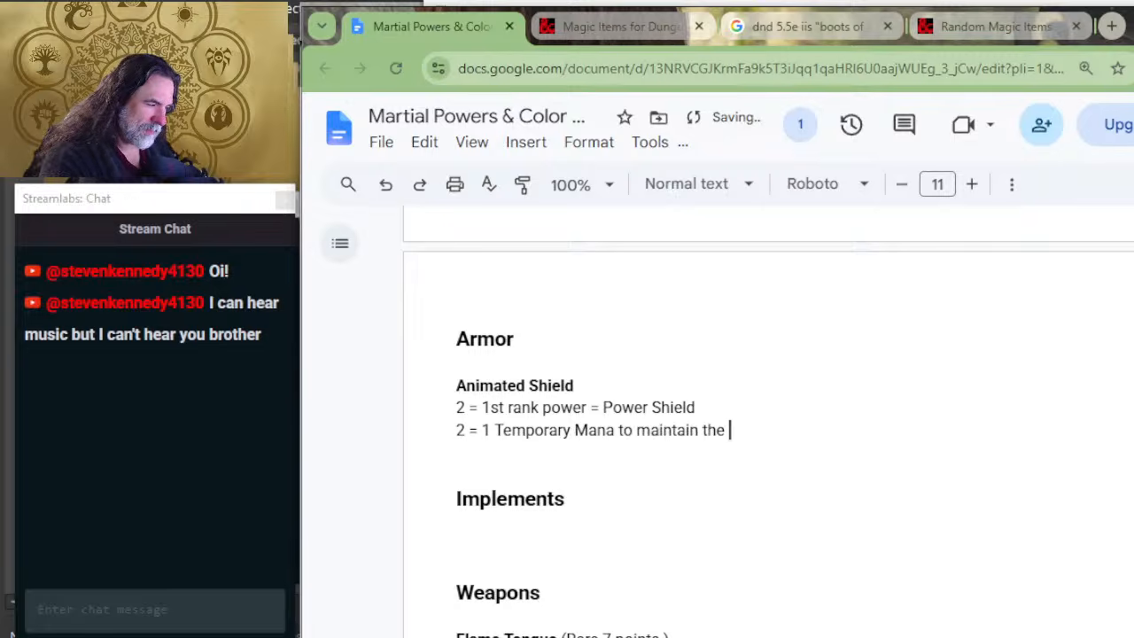
text(sustain)
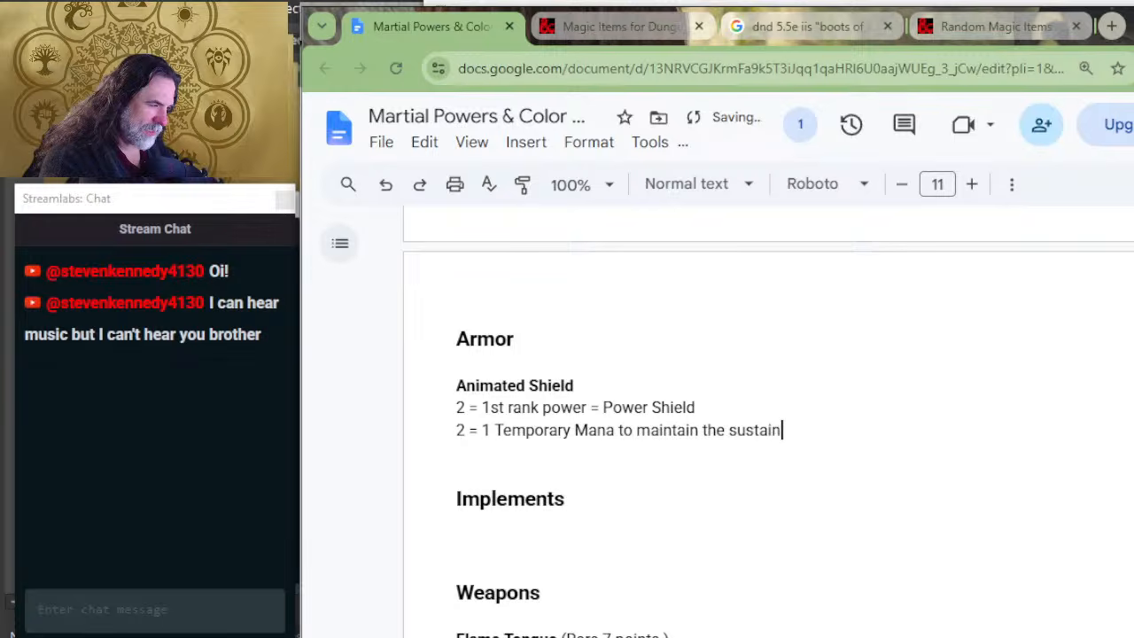
text(ed power)
Step: Append "(sustained)" after Power Shield in the first cost line, leaving the cursor below the Animated Shield entry
key(Up)
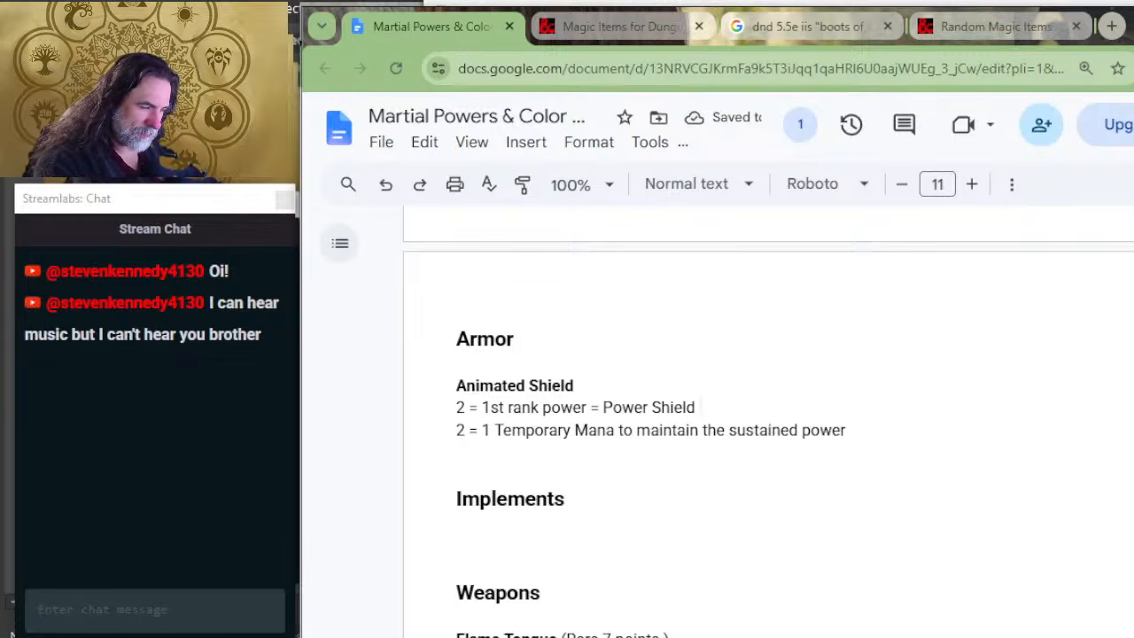
text(()
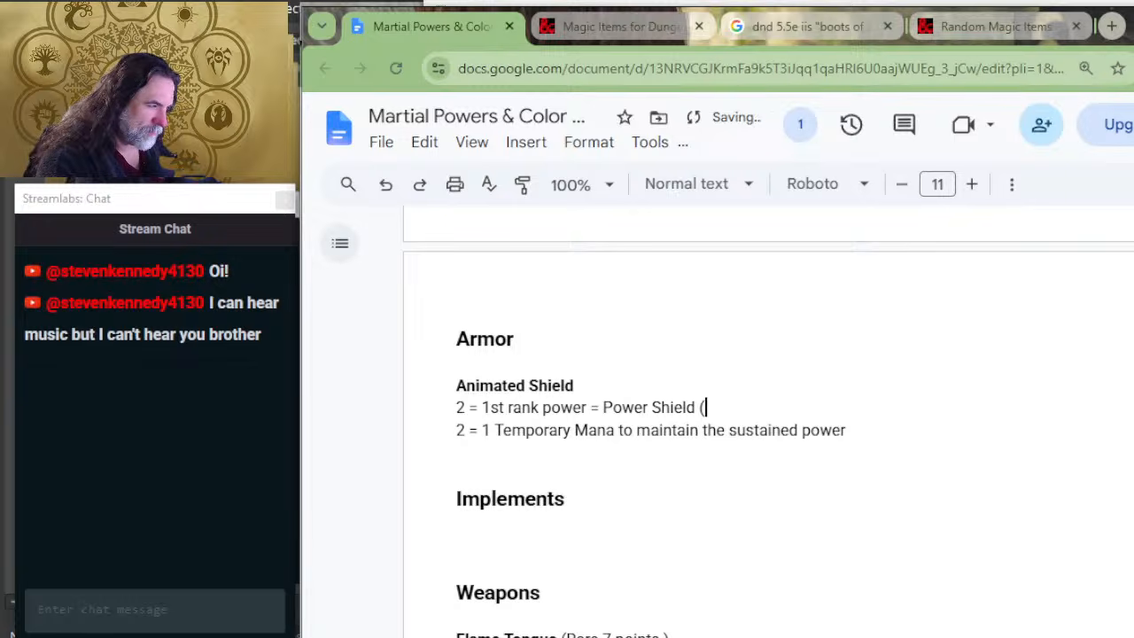
text(sustained))
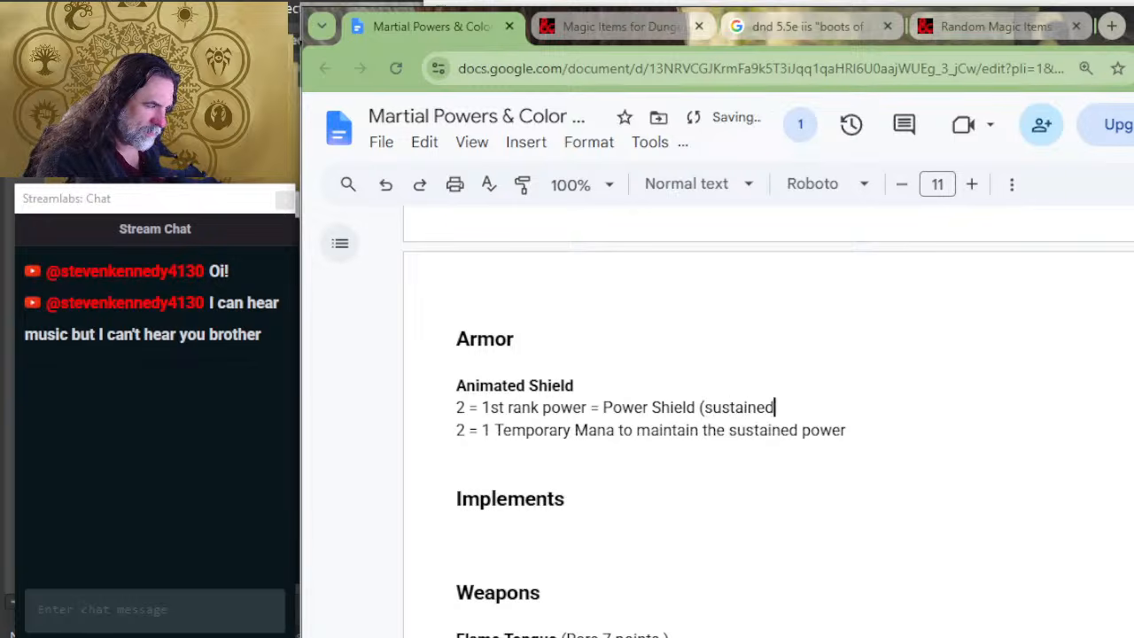
key(Down)
key(Down)
key(Down)
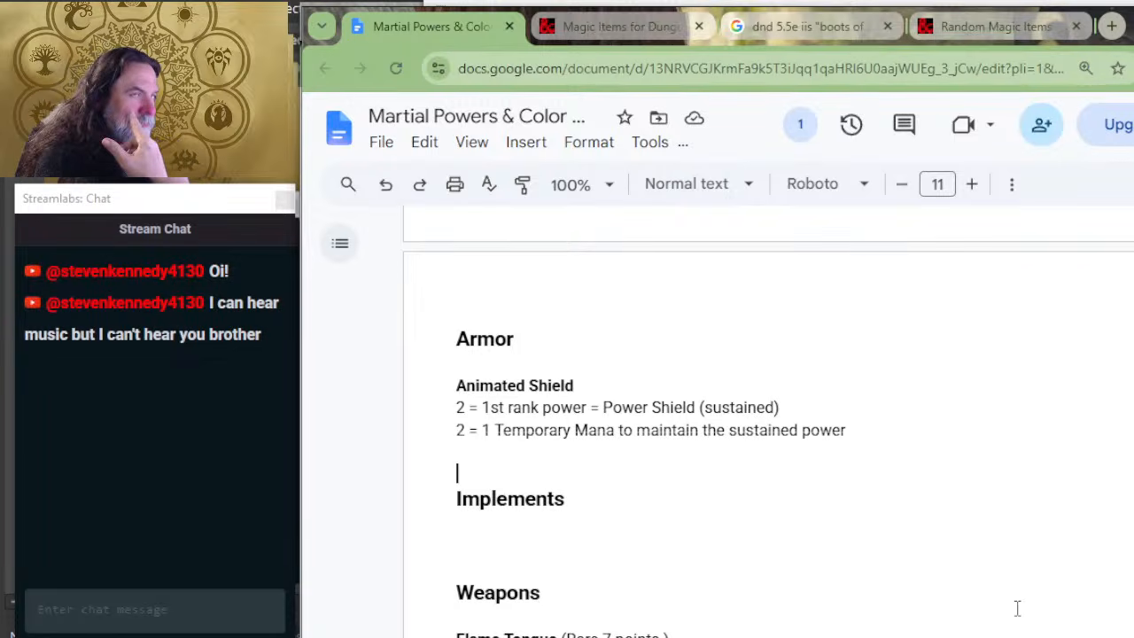
Step: Review the Power Gear rarity, duration and power type point tables for costing the Animated Shield
scroll(894, 498, up, 2)
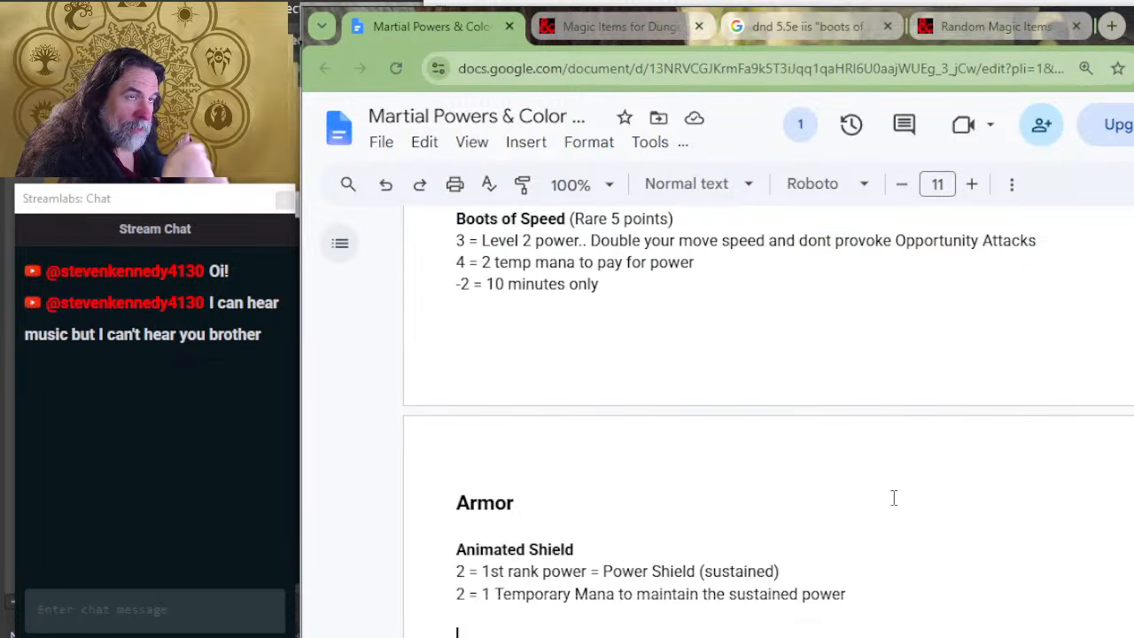
scroll(894, 498, up, 10)
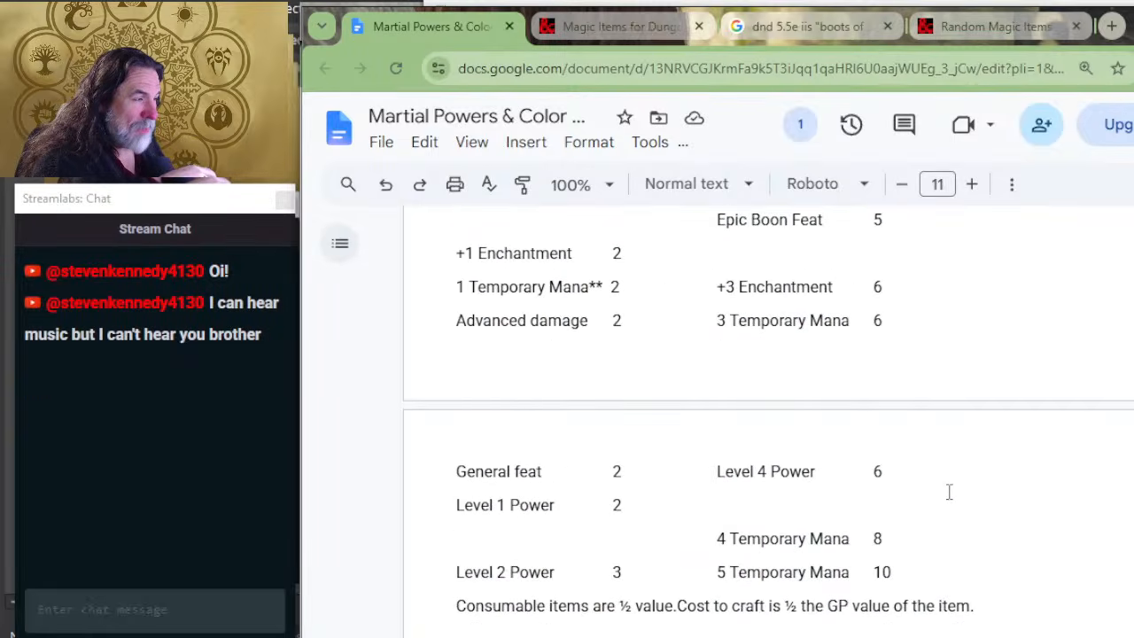
scroll(949, 491, up, 7)
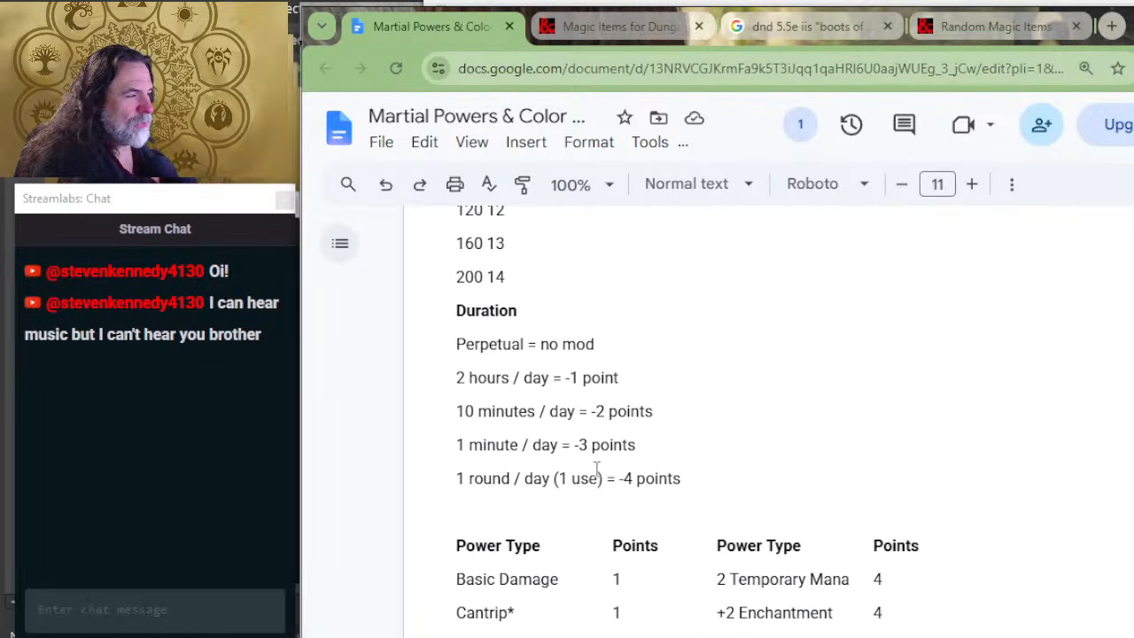
scroll(694, 433, up, 6)
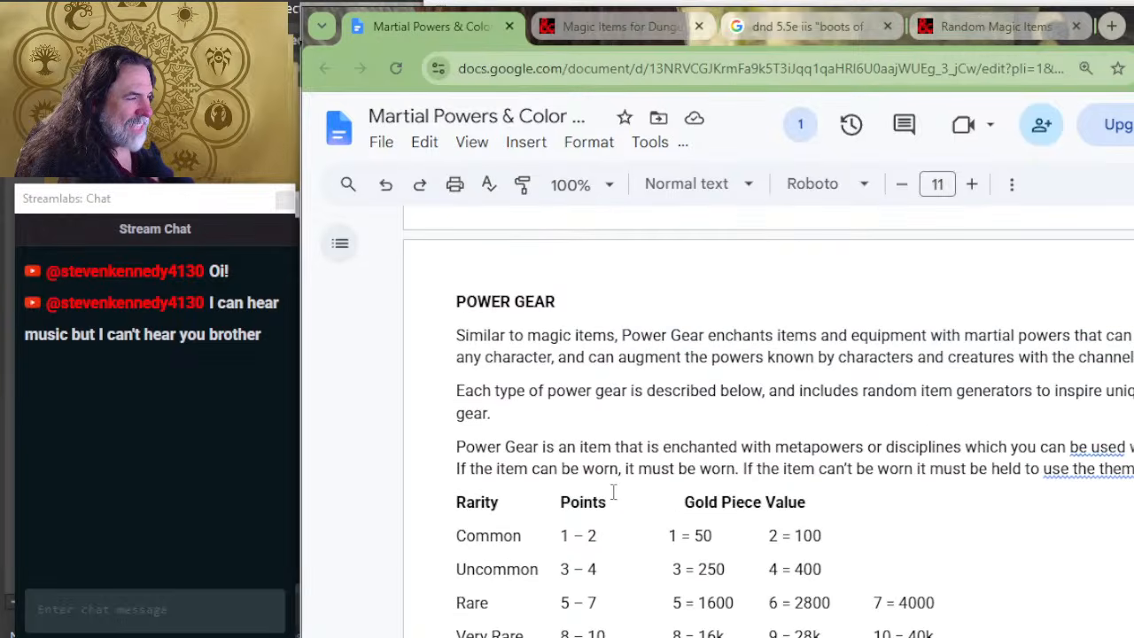
scroll(629, 470, up, 4)
scroll(655, 435, down, 7)
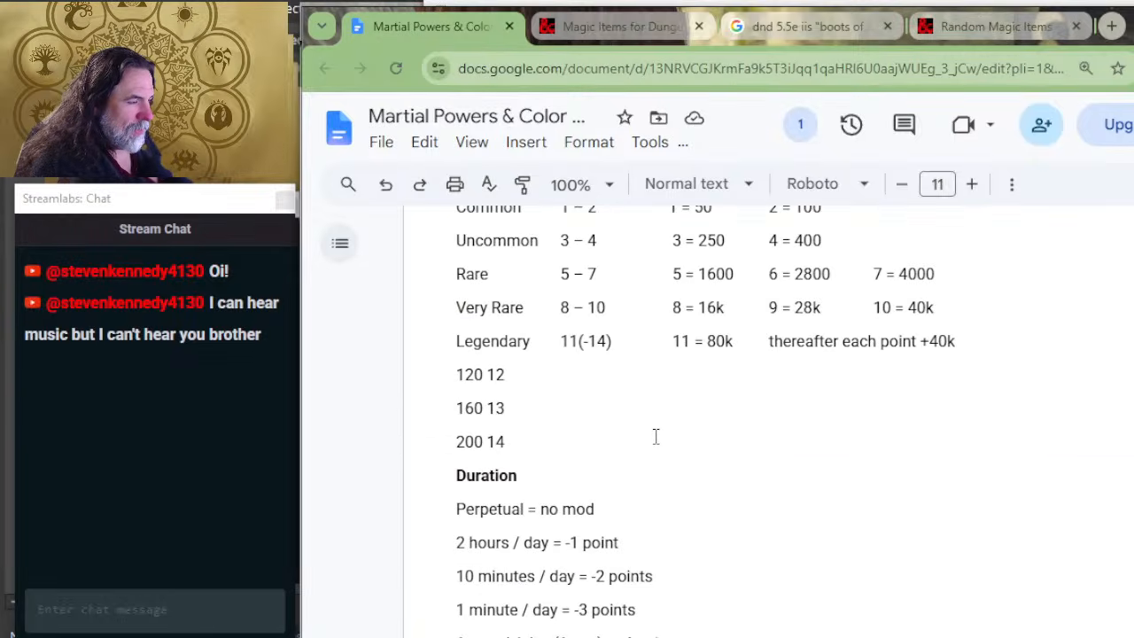
scroll(656, 436, down, 2)
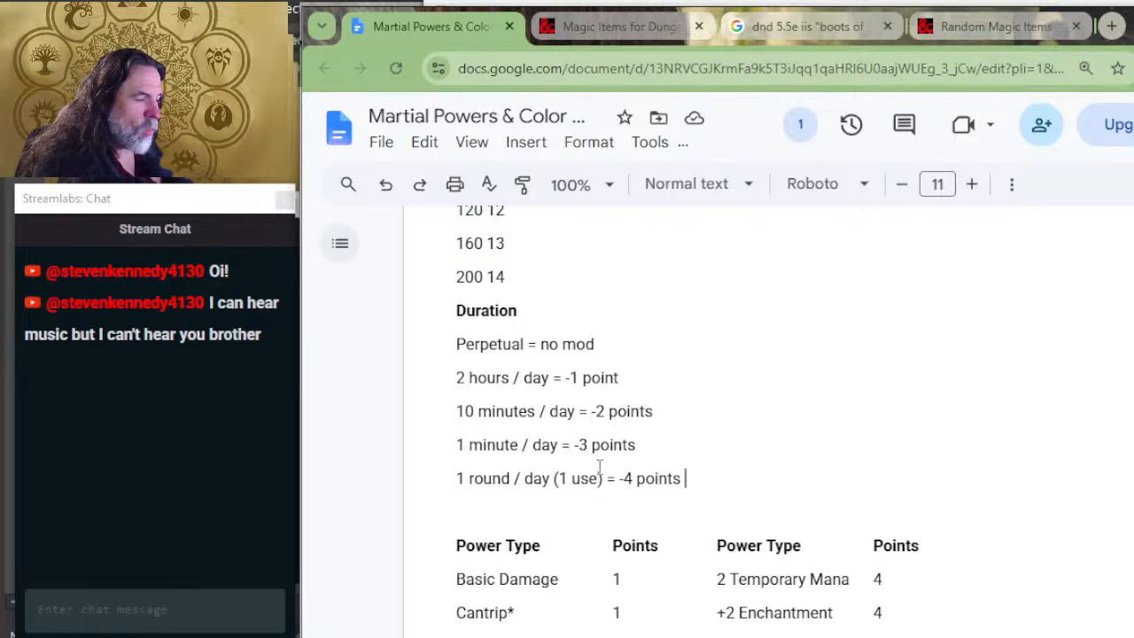
scroll(749, 415, up, 6)
scroll(753, 414, down, 2)
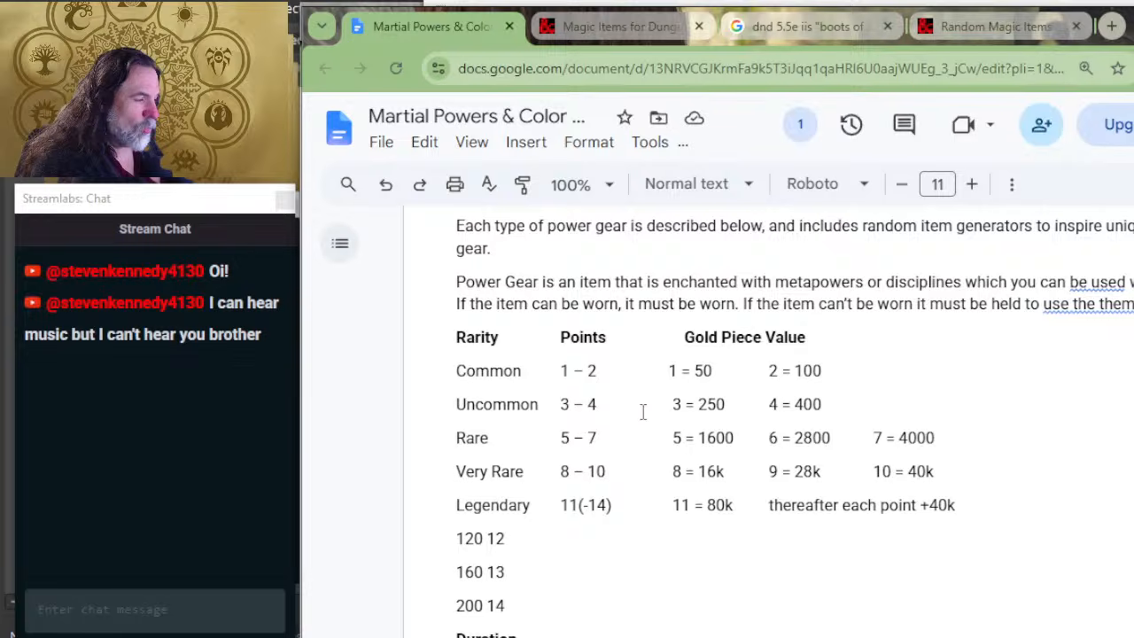
scroll(720, 549, down, 2)
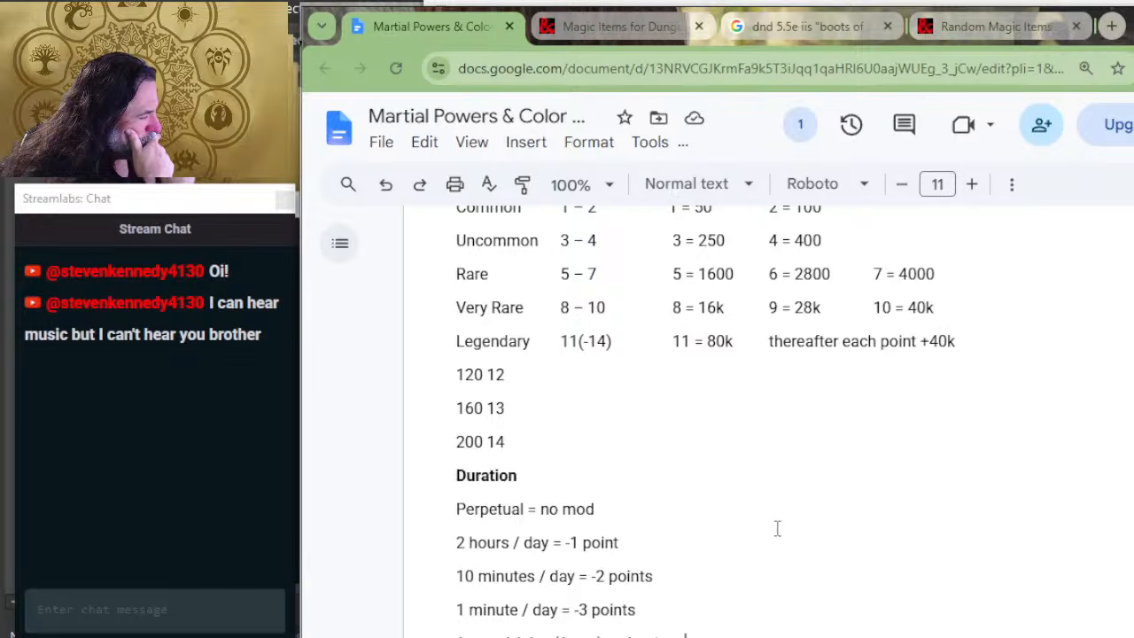
scroll(676, 612, down, 2)
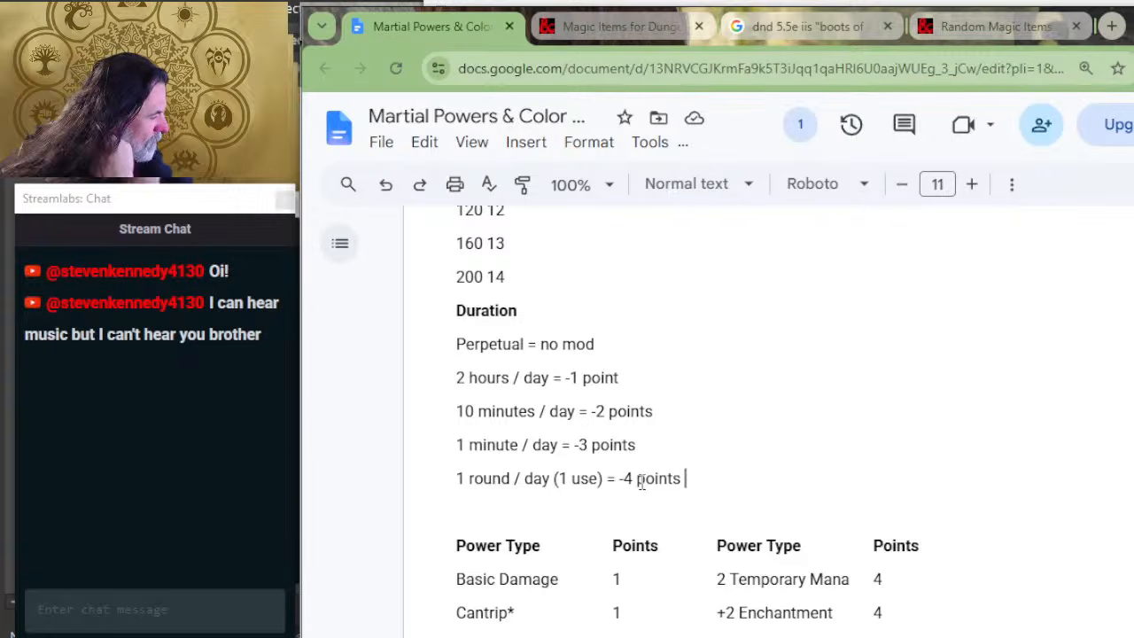
scroll(657, 456, up, 2)
scroll(650, 451, down, 14)
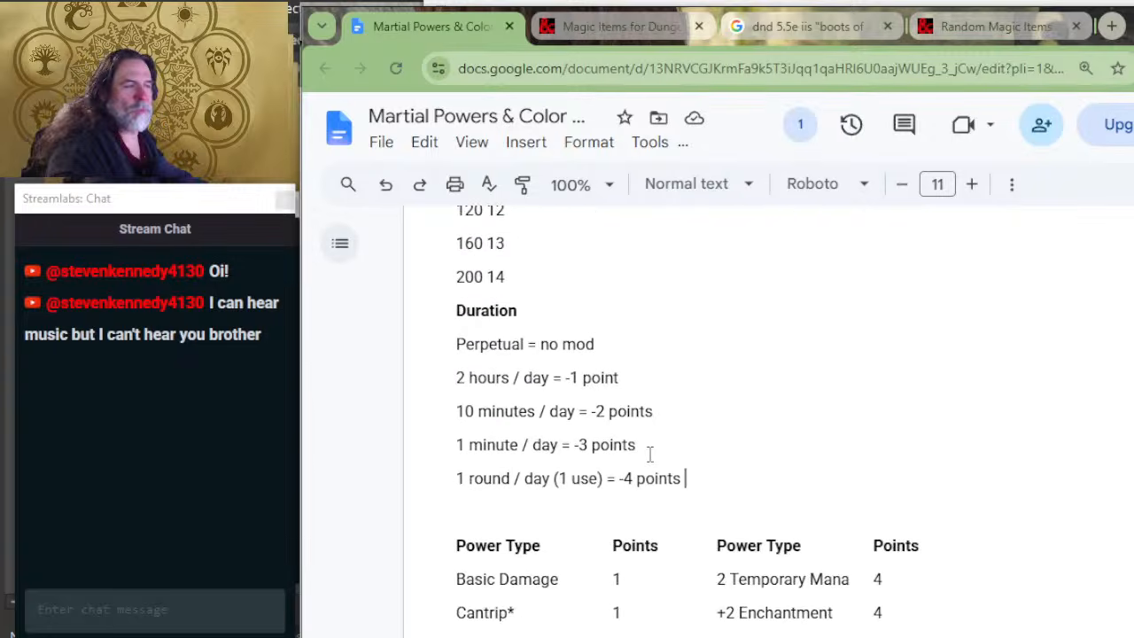
Step: Add "(Uncommon = 4 points)" after the Animated Shield name under the Armor heading
scroll(667, 452, down, 7)
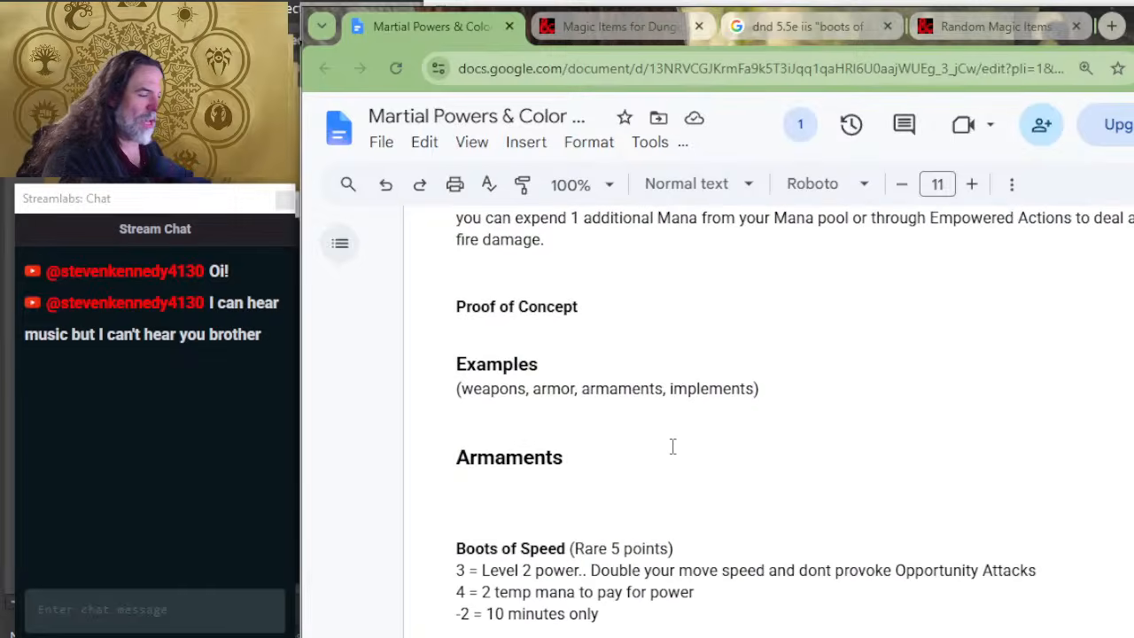
scroll(697, 445, down, 2)
scroll(697, 446, down, 2)
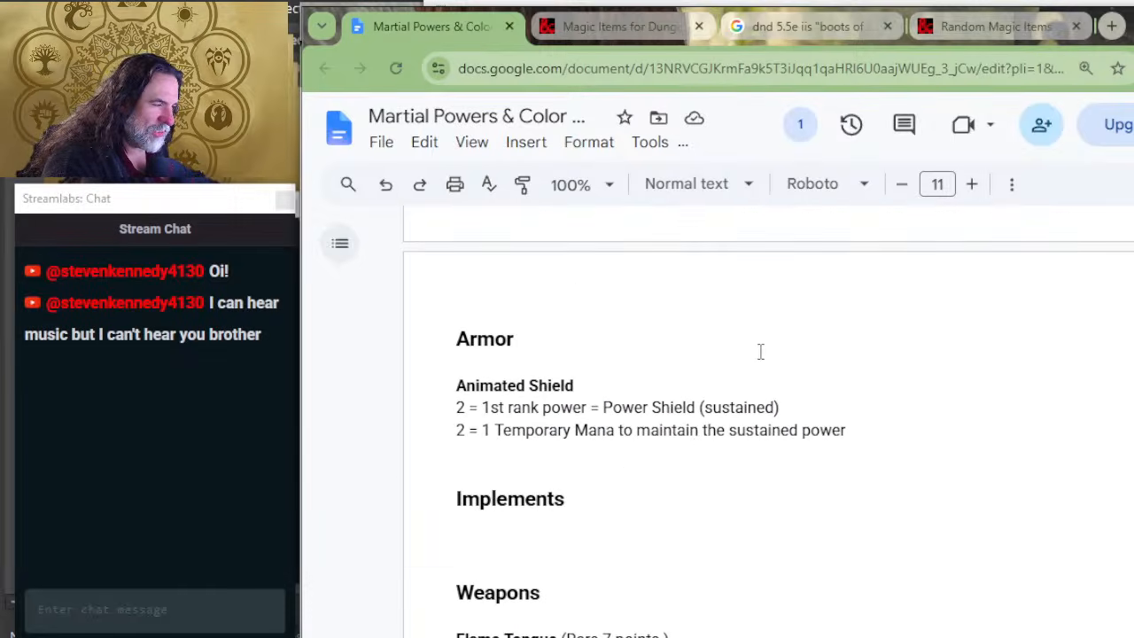
click(669, 379)
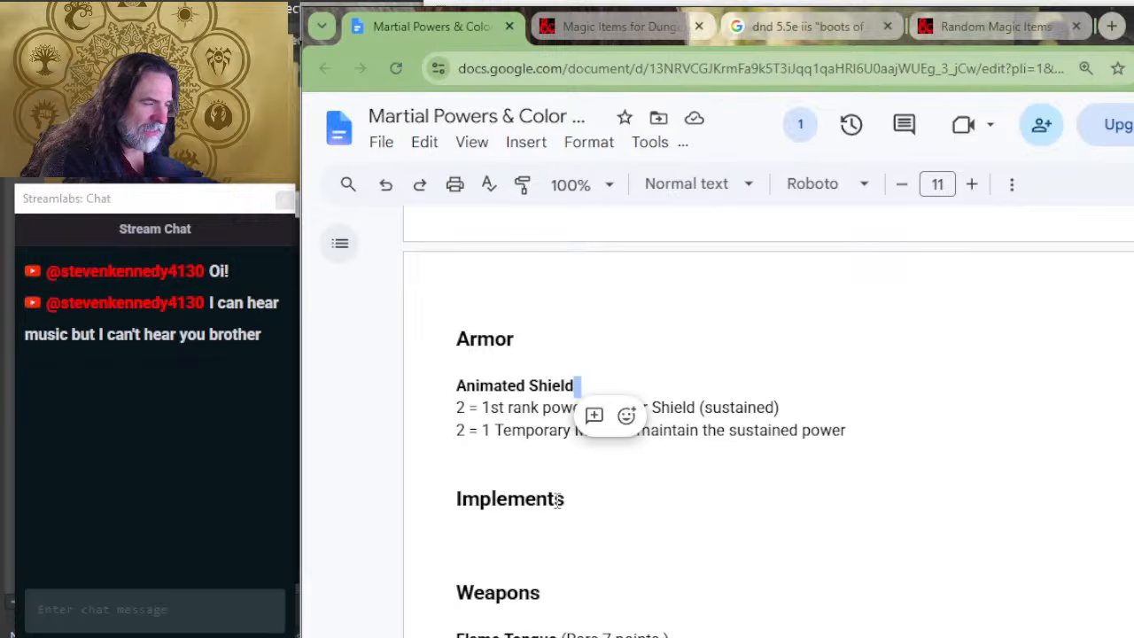
text(()
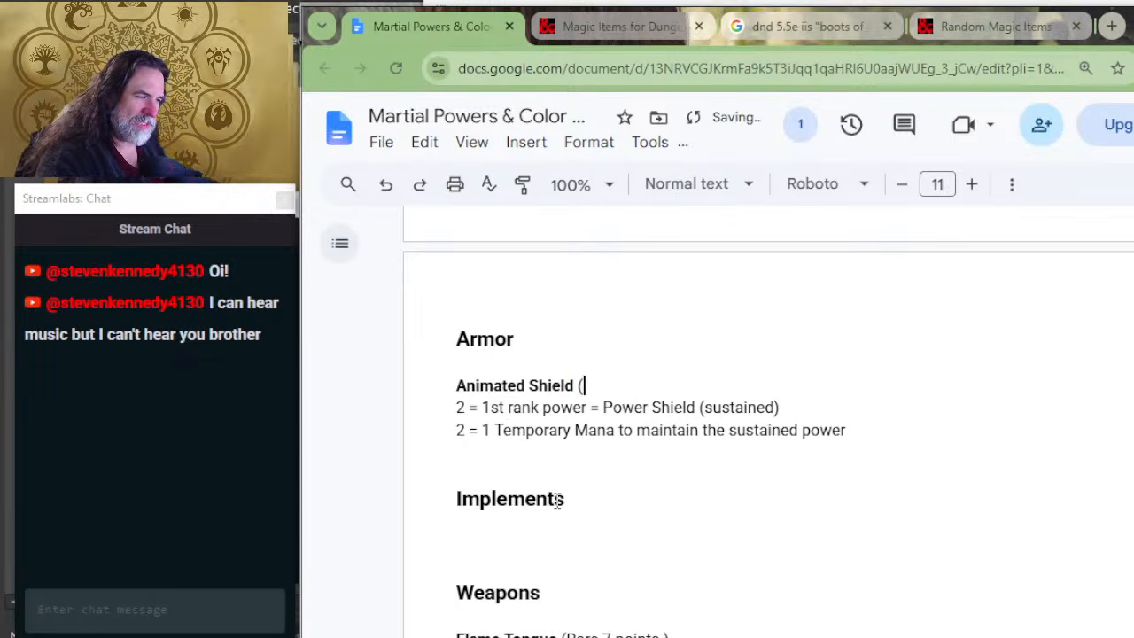
text(Uncommo)
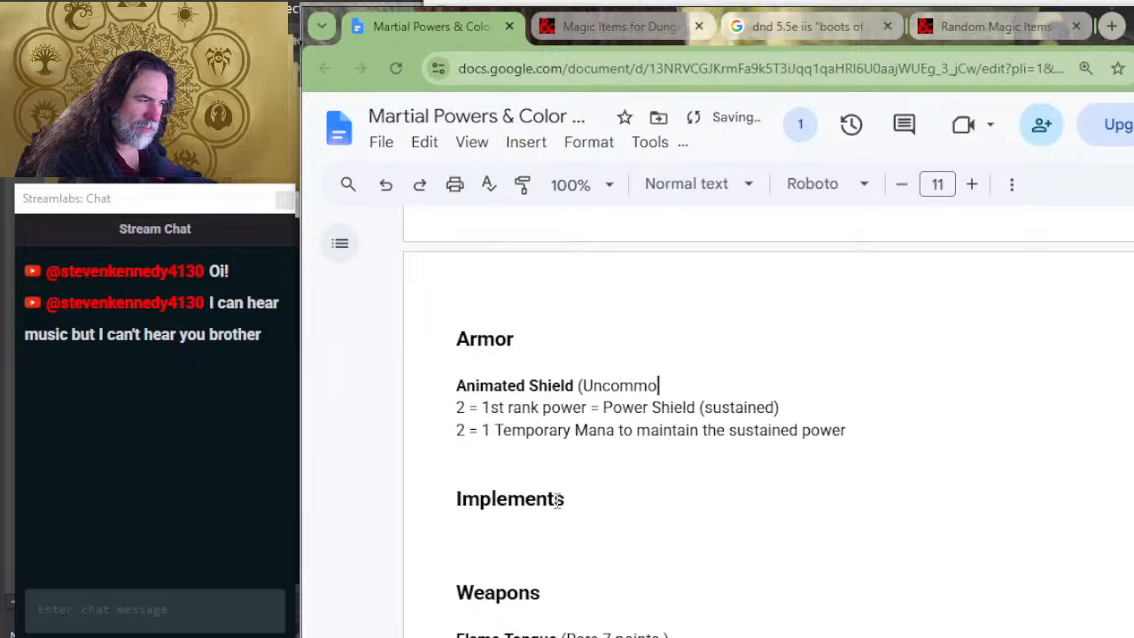
text(n = 4 p)
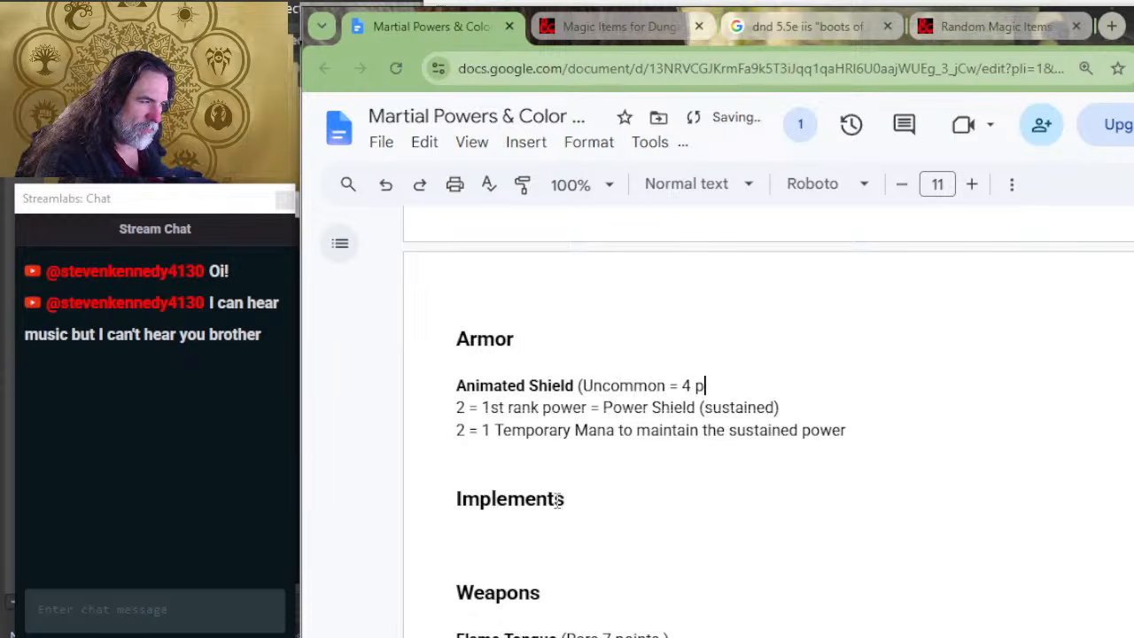
text(oints))
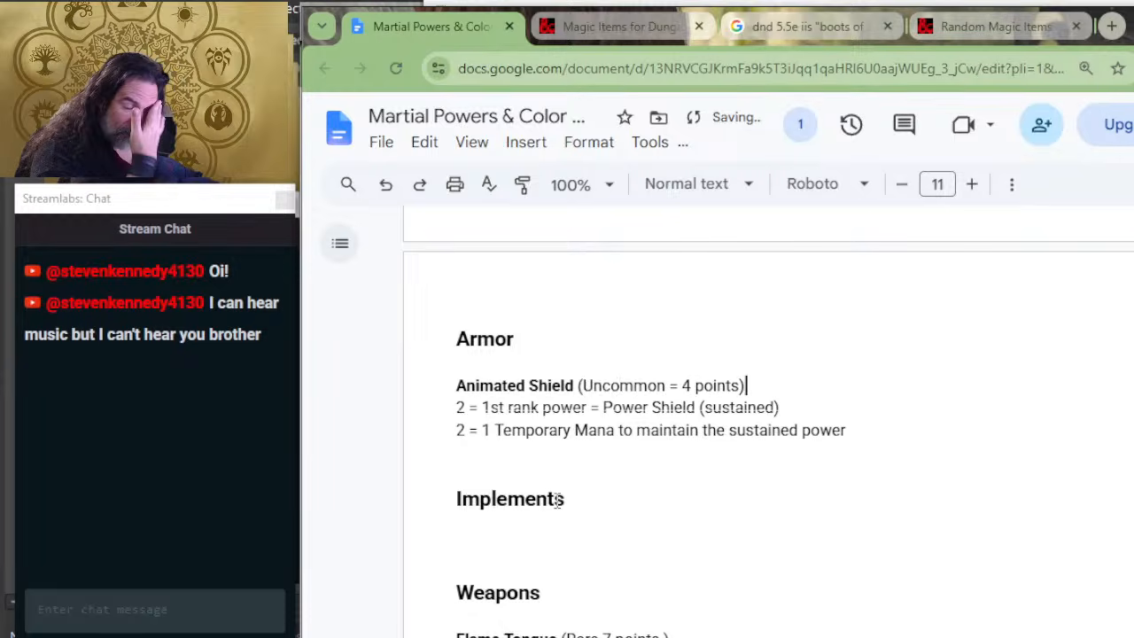
Step: Append "(perpetual)" to the end of the Animated Shield's Temporary Mana cost line
key(Down)
key(Down)
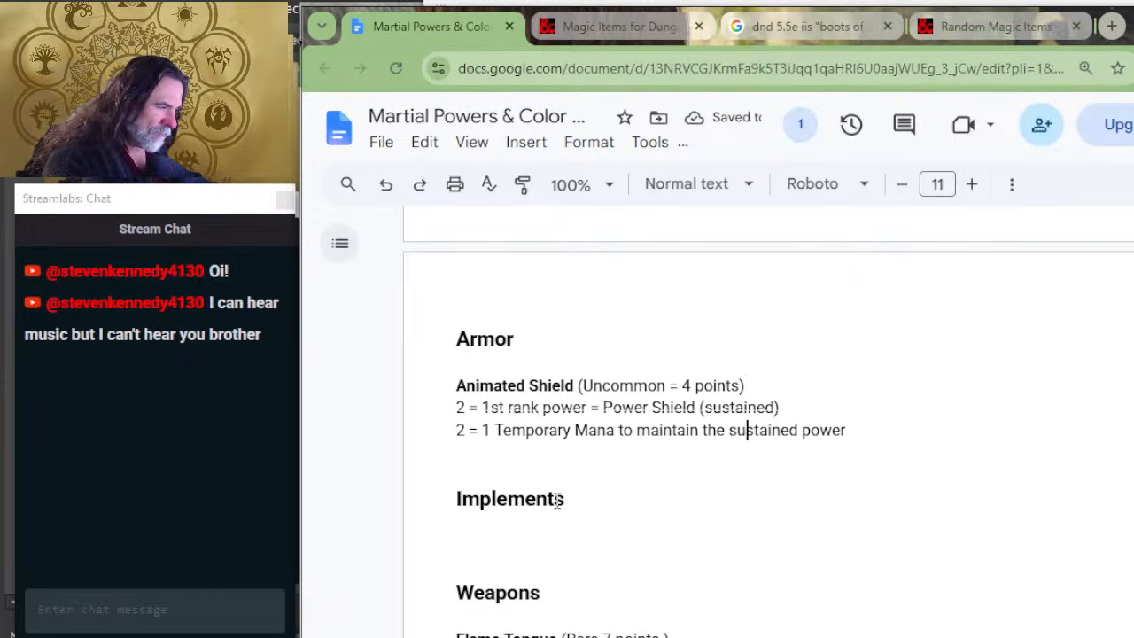
key(Right)
key(Right)
key(Right)
key(Right)
key(Right)
key(Right)
key(Right)
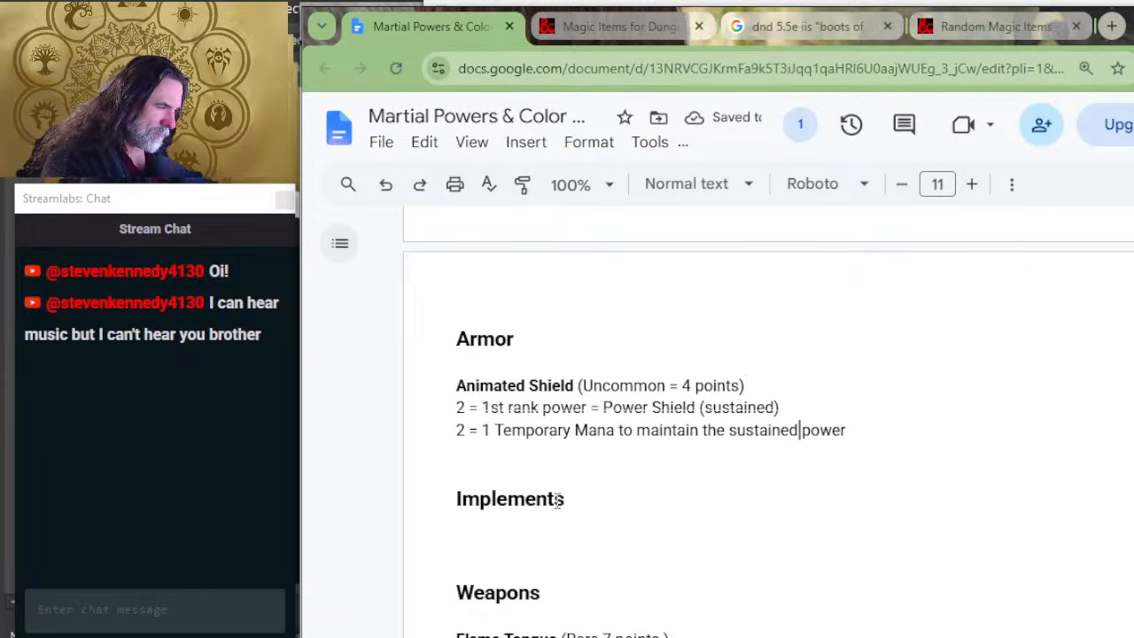
key(Right)
key(Right)
key(Right)
key(Right)
key(Right)
key(Right)
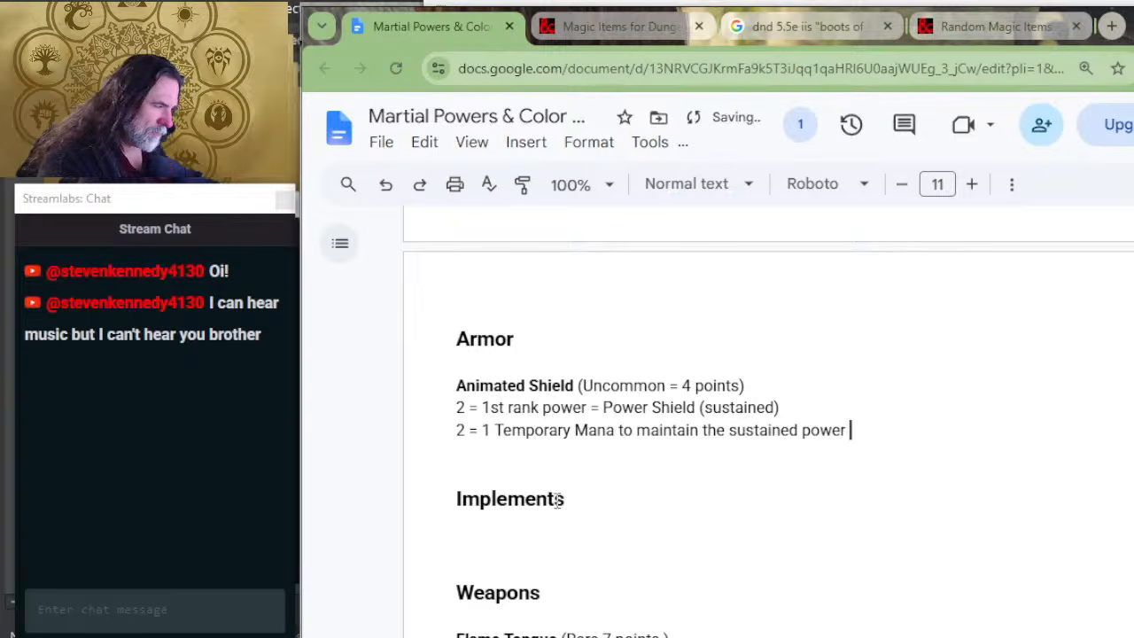
text(24)
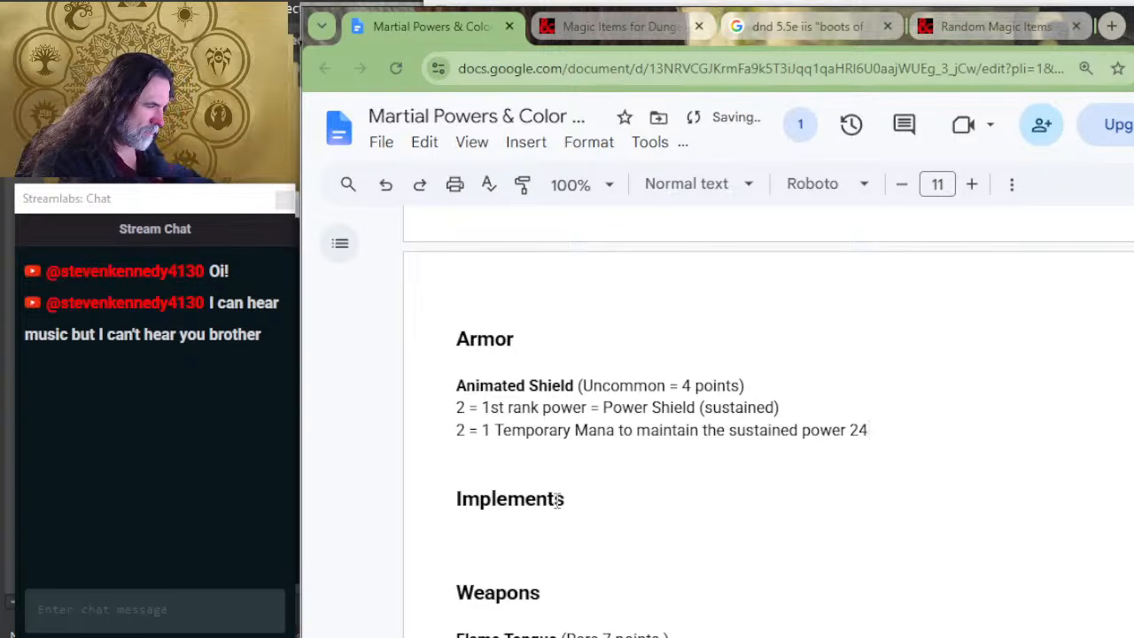
key(BackSpace)
key(BackSpace)
key(BackSpace)
key(BackSpace)
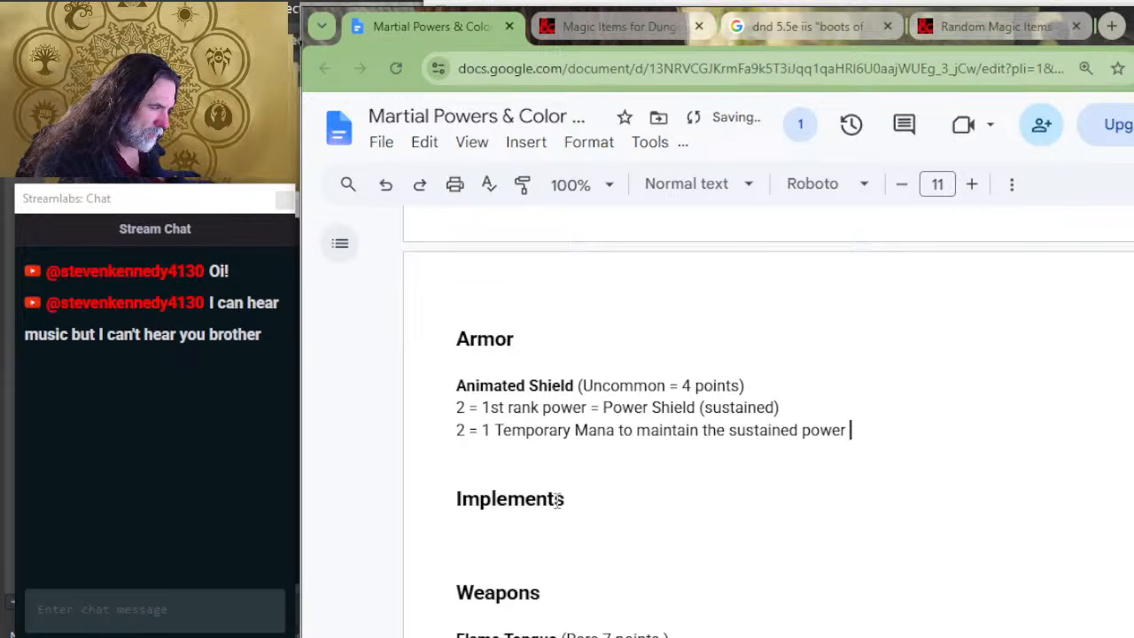
text((perpetua)
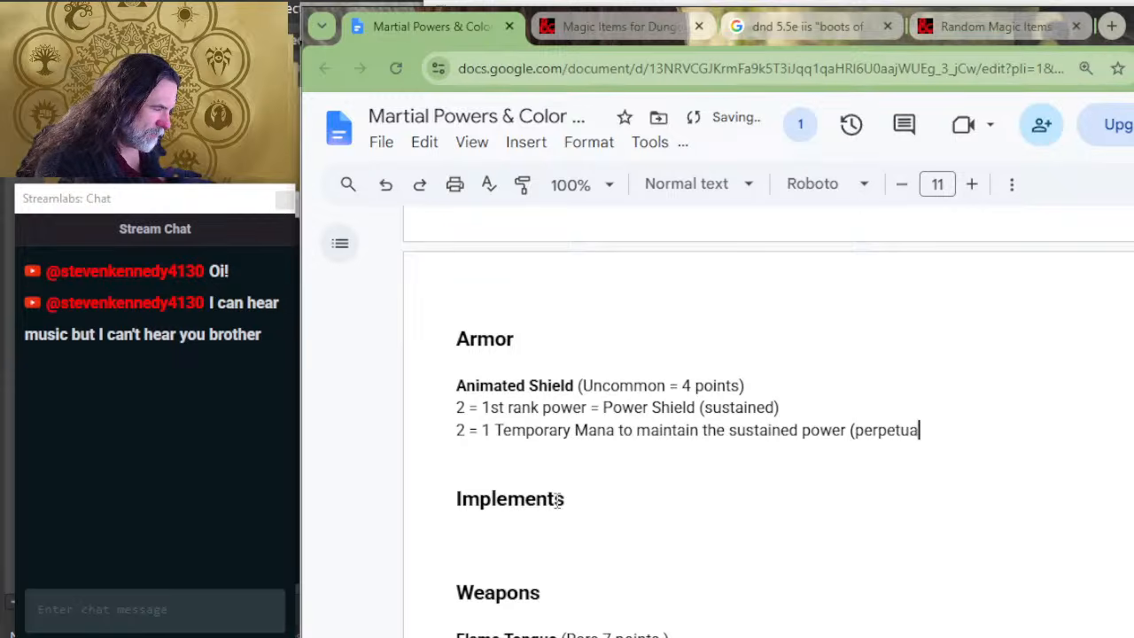
text(l))
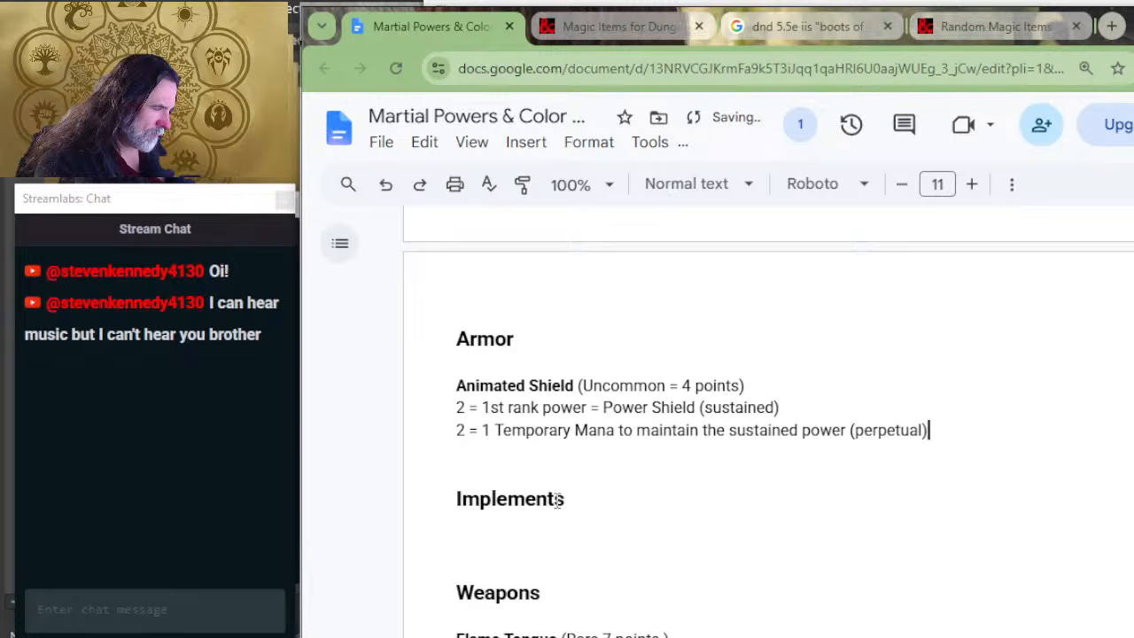
Step: Change the note in parentheses on the Temporary Mana line to "(up to 24 hours)"
key(BackSpace)
key(BackSpace)
key(BackSpace)
key(BackSpace)
key(BackSpace)
key(BackSpace)
key(BackSpace)
key(BackSpace)
key(BackSpace)
key(BackSpace)
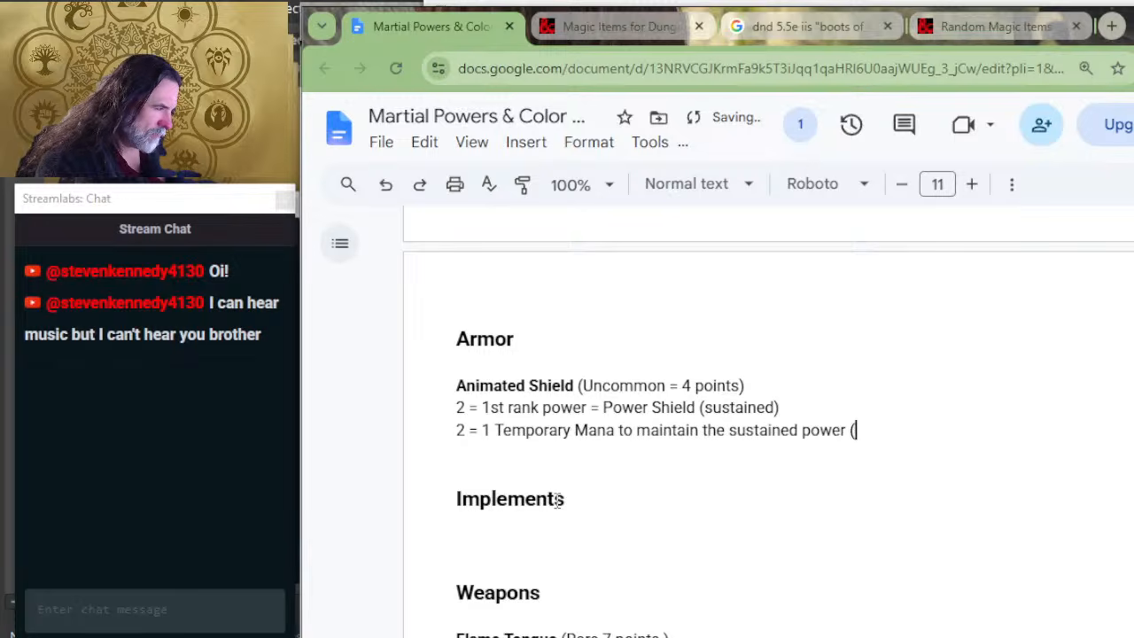
text(up to 24 hours)
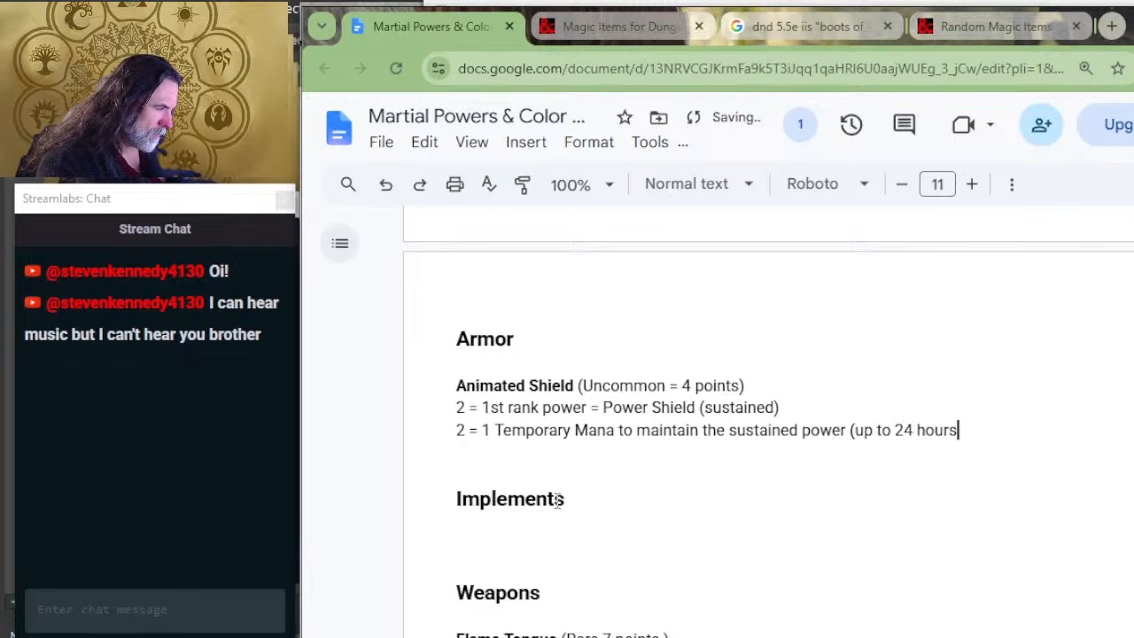
text())
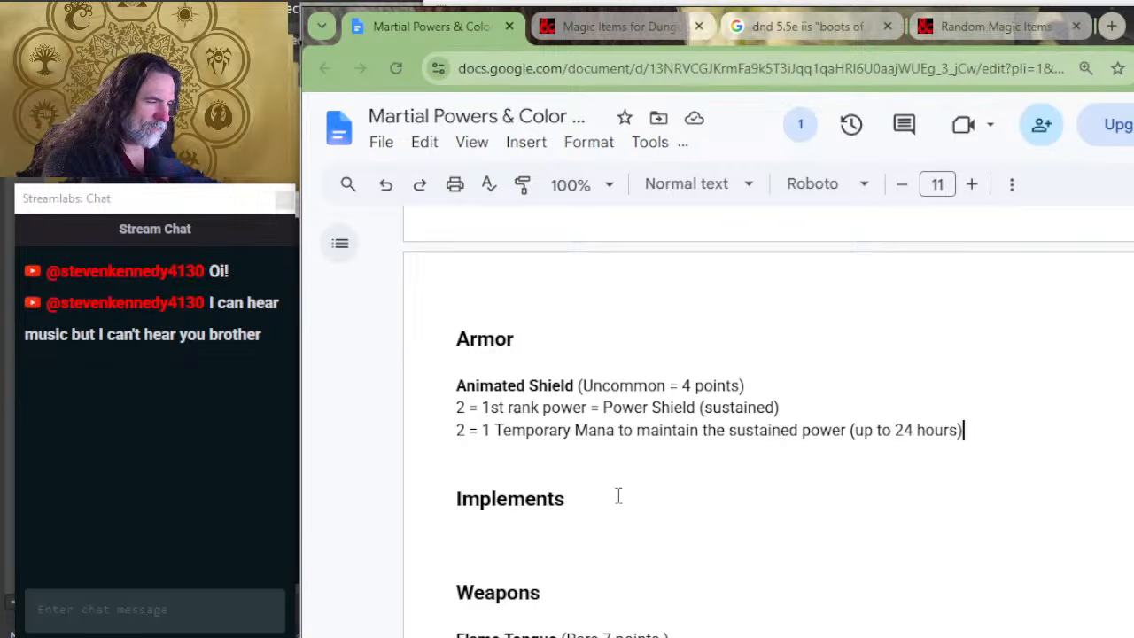
Step: Switch to the D&D Beyond magic items list and check the Animated Shield's rarity and description
key(alt+Tab)
key(alt+Tab)
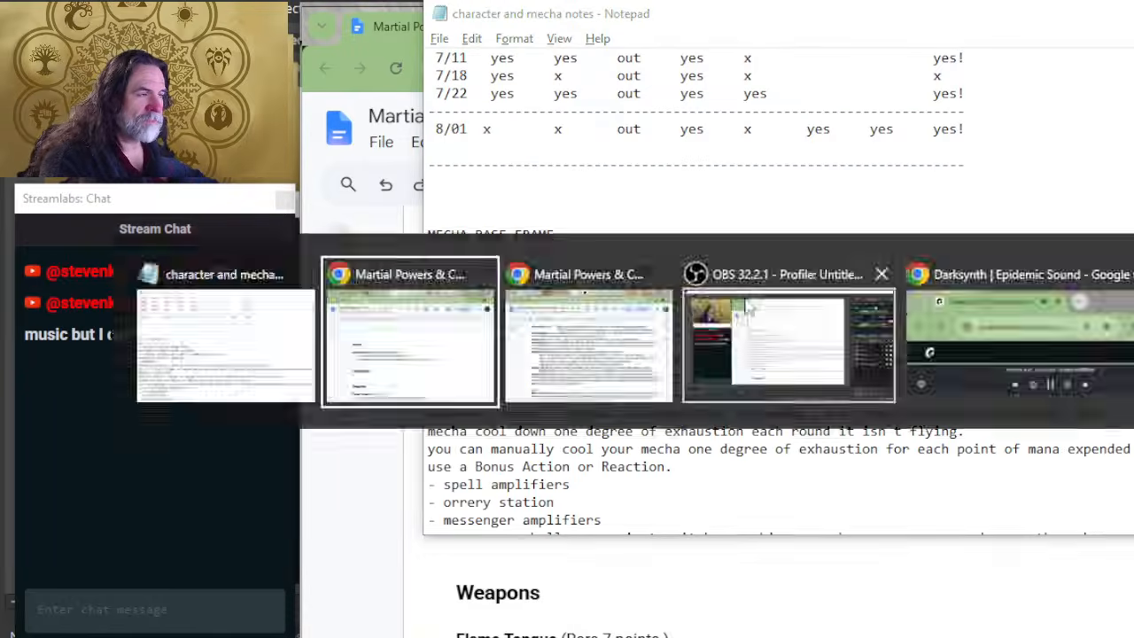
click(579, 25)
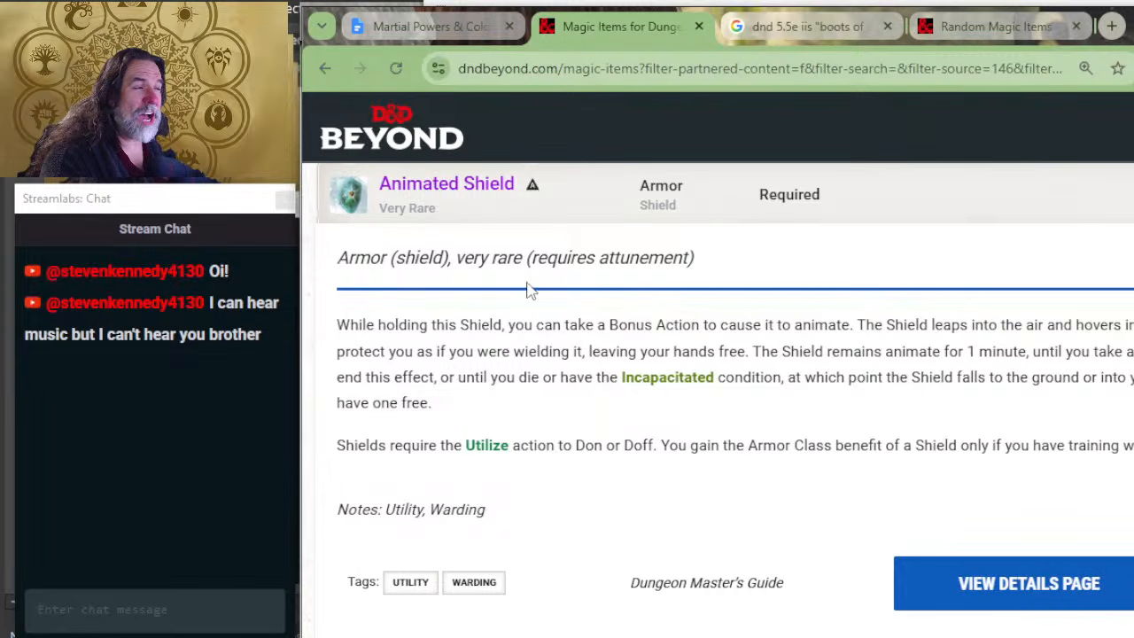
scroll(596, 345, up, 2)
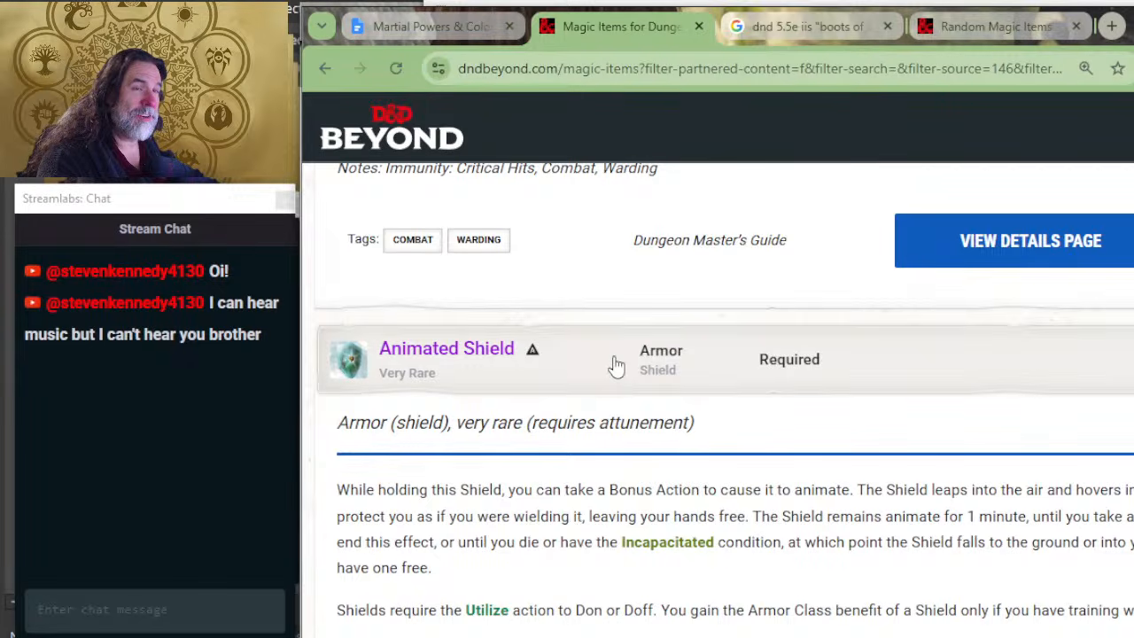
key(alt+Tab)
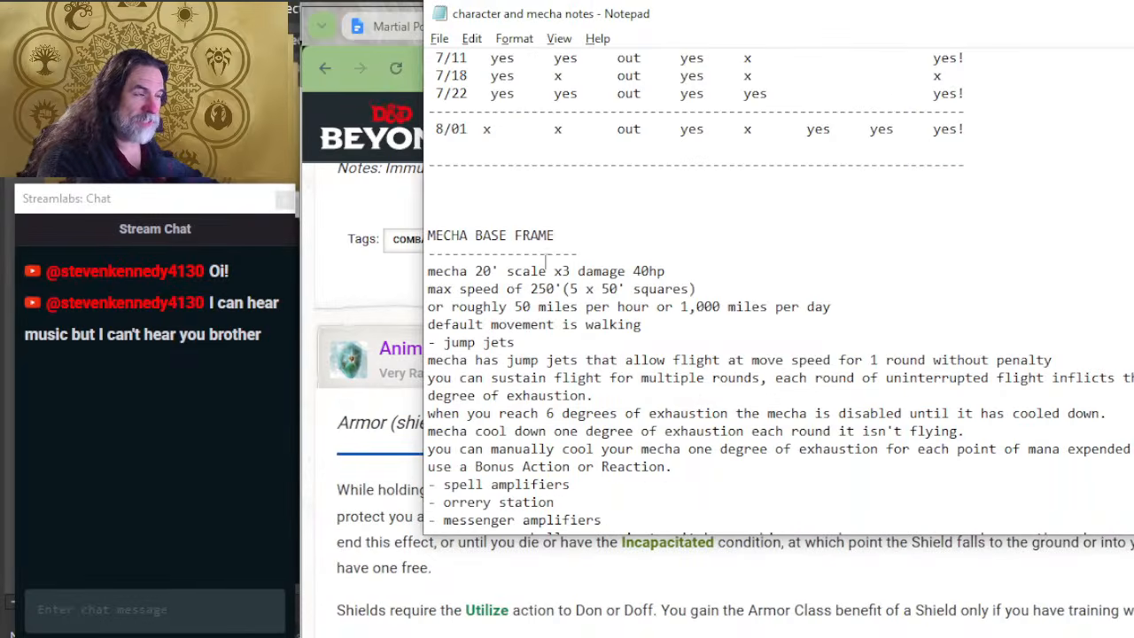
key(alt+Tab)
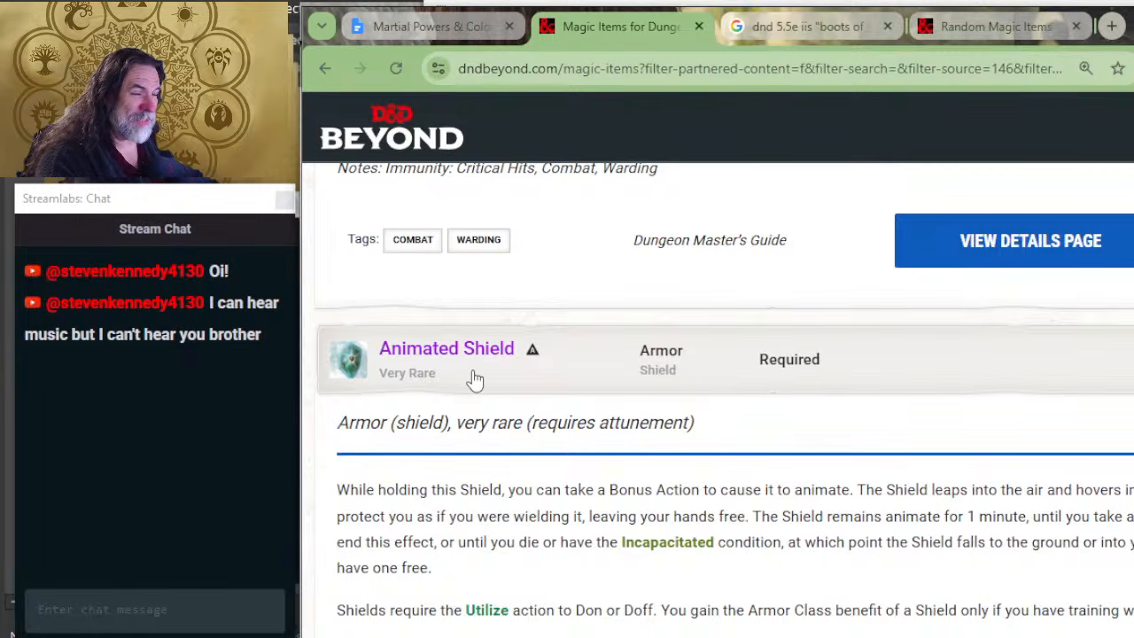
Step: Expand the Armor of Gleaming entry in the magic items list to read its description
scroll(611, 344, down, 3)
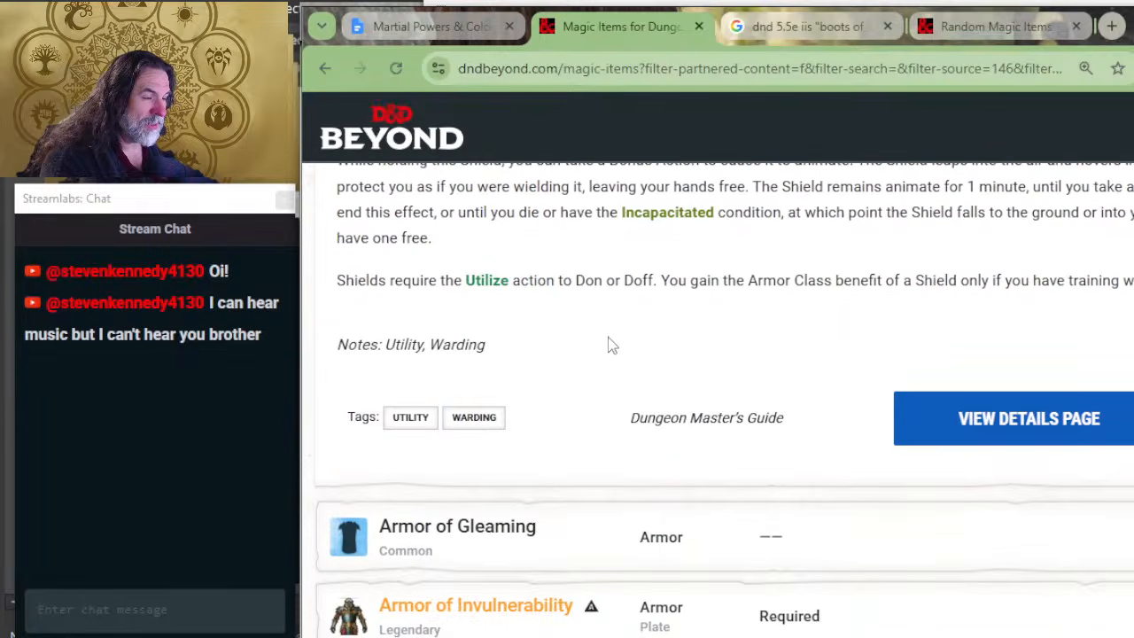
scroll(544, 405, down, 3)
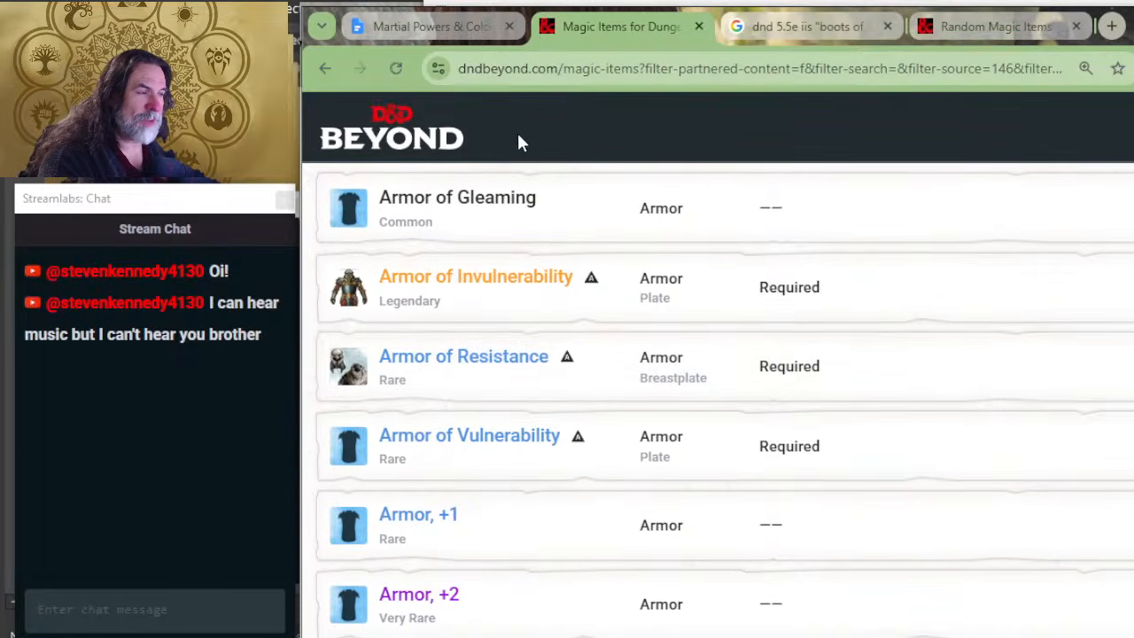
click(577, 233)
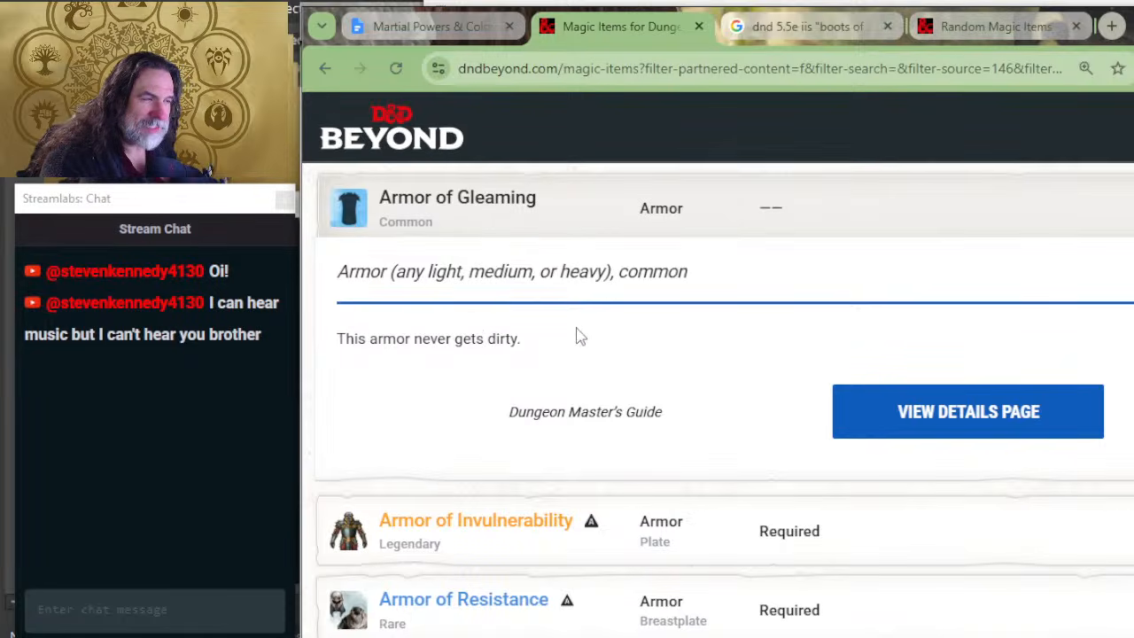
key(alt+Tab)
key(alt+Tab)
key(alt+Tab)
key(alt+Tab)
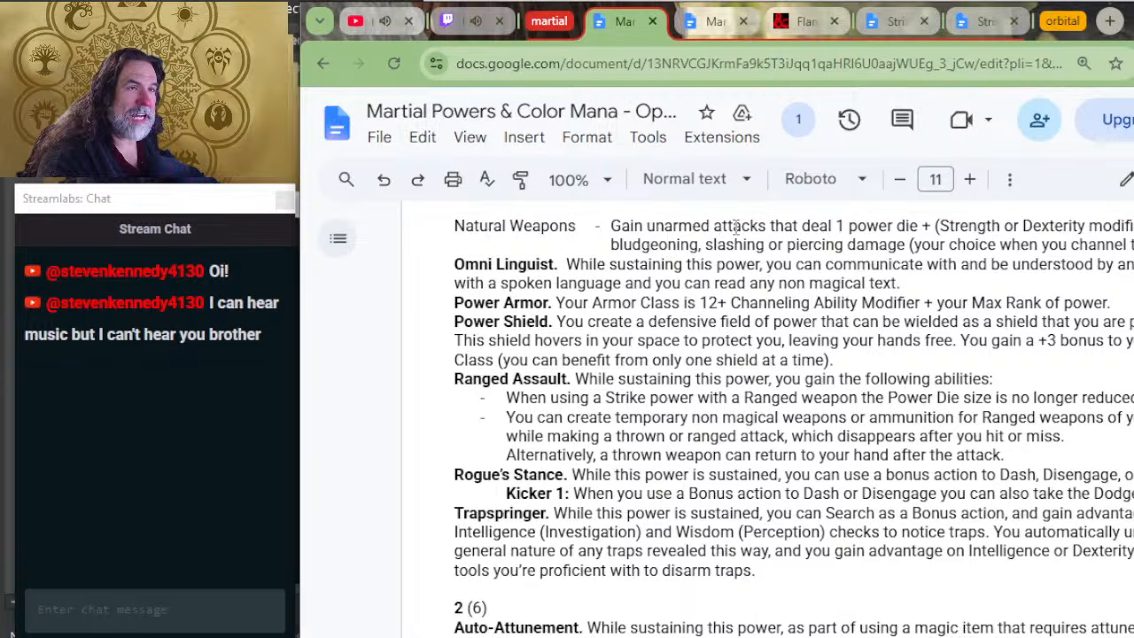
key(alt+Tab)
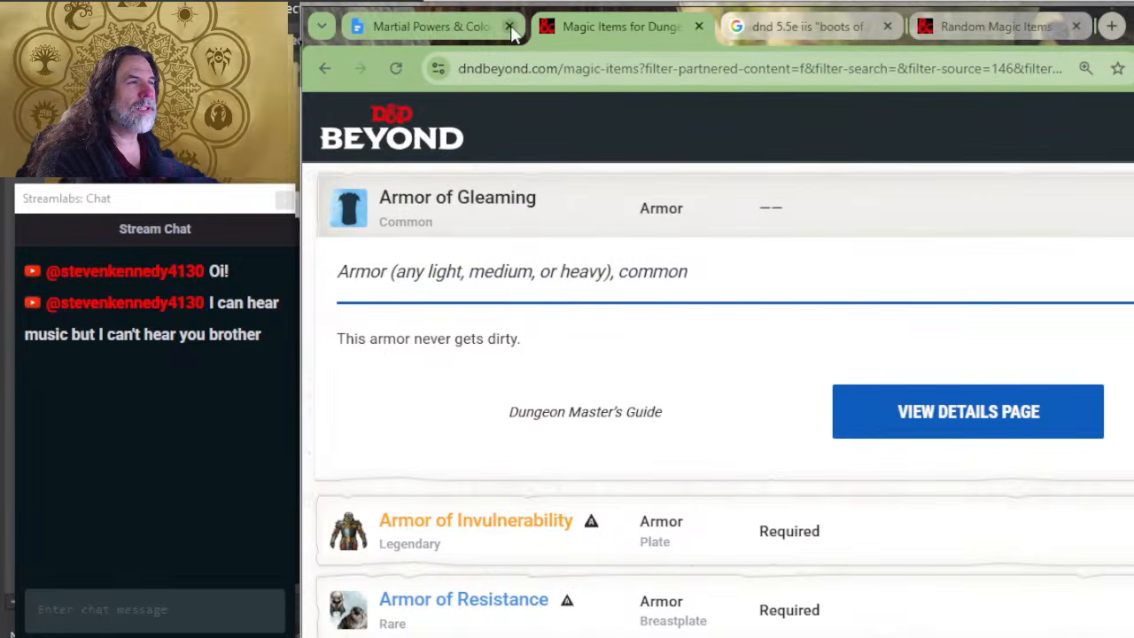
Step: Return to the Martial Powers document with the Armor section and add a blank line below the Animated Shield entry
click(421, 27)
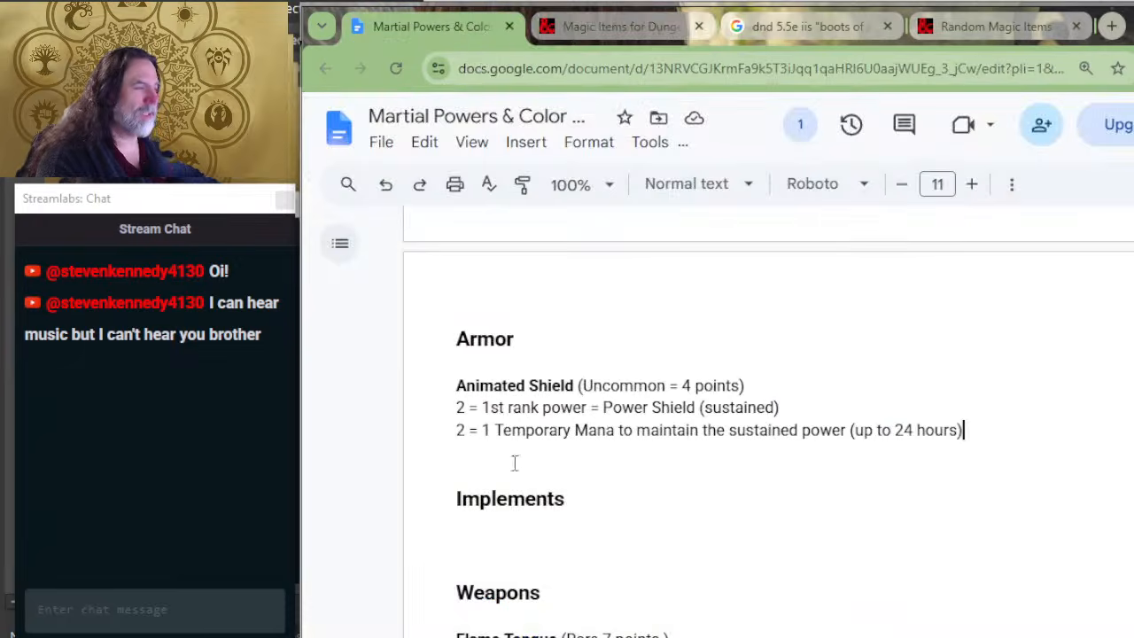
click(498, 461)
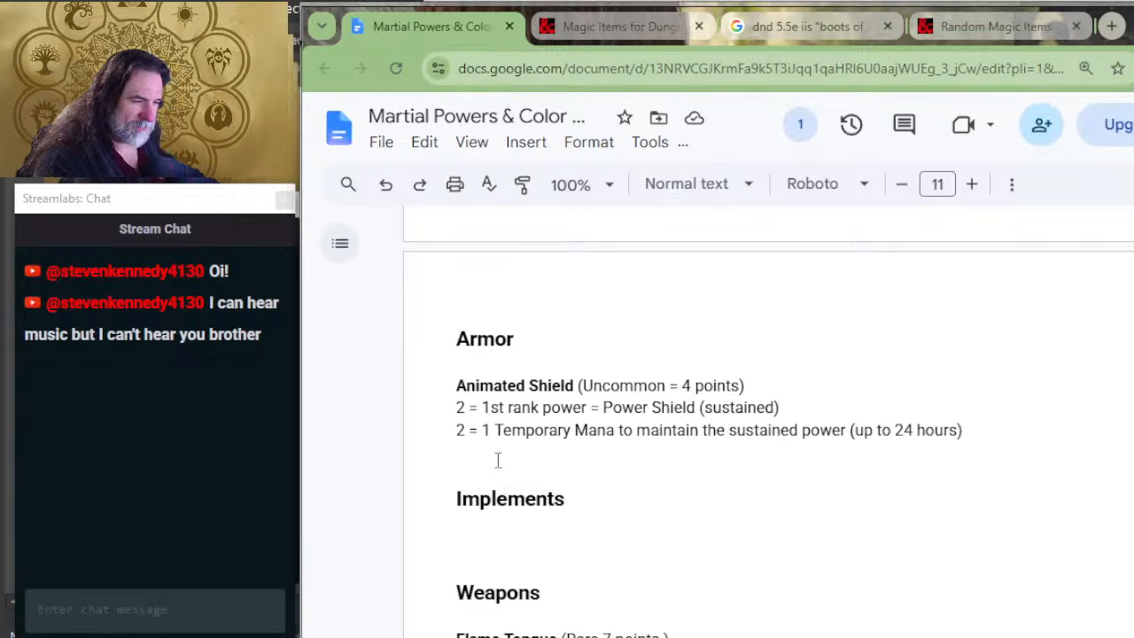
key(Return)
key(alt+Tab)
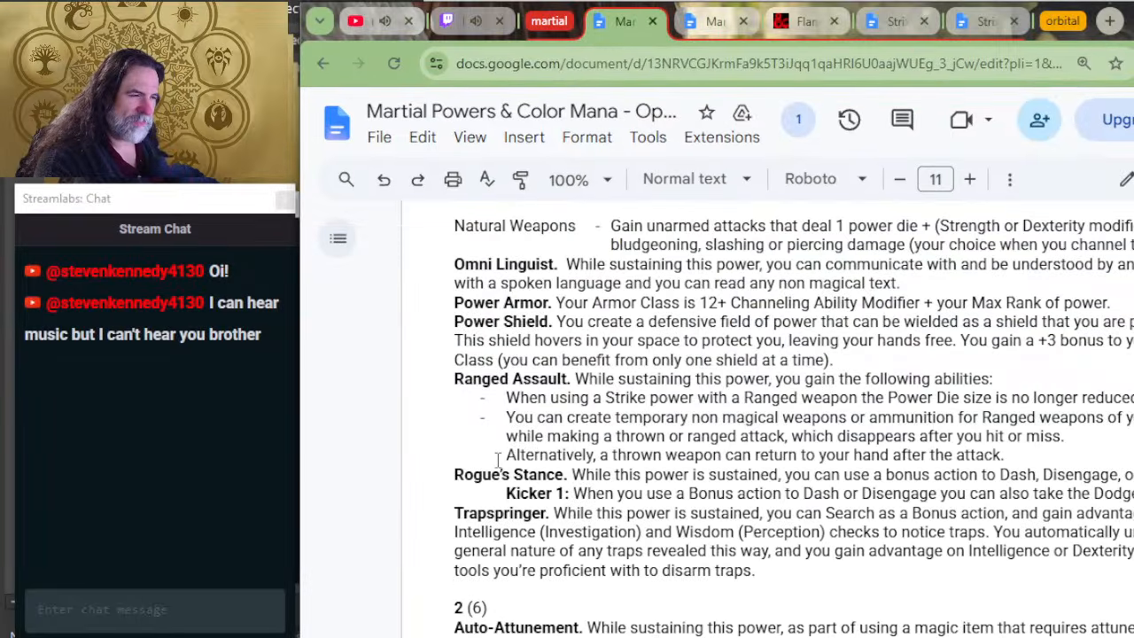
key(alt+Tab)
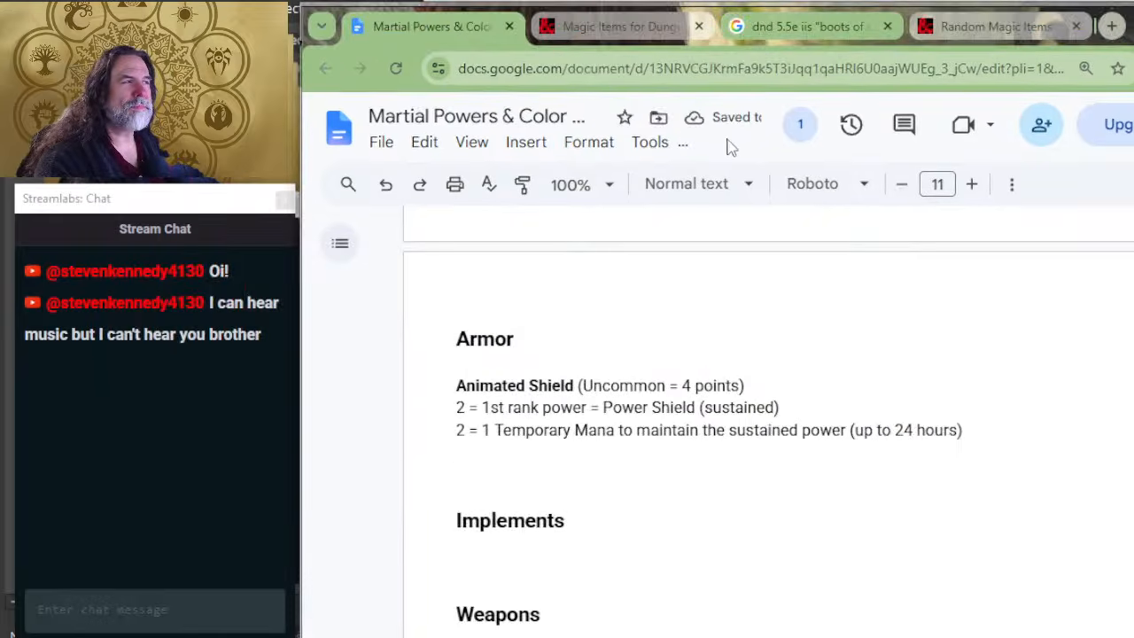
Step: Recheck the Armor of Gleaming listing, and start its entry below Animated Shield with the bold title "Armor of Gleaming" and an opening parenthesis
click(586, 27)
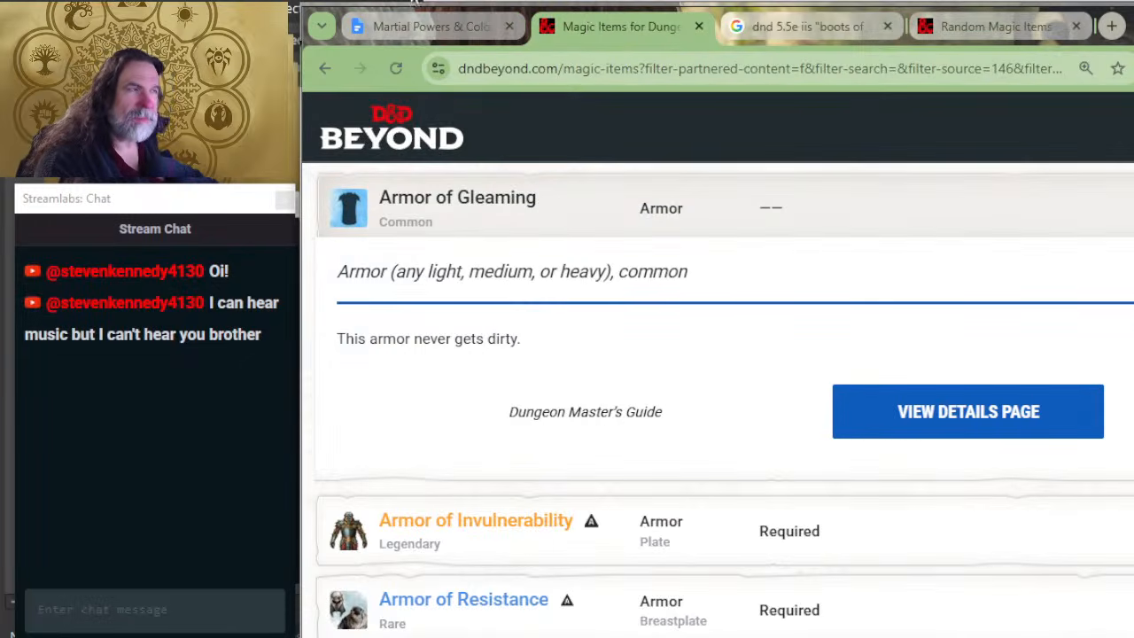
key(alt+Tab)
key(alt+Tab)
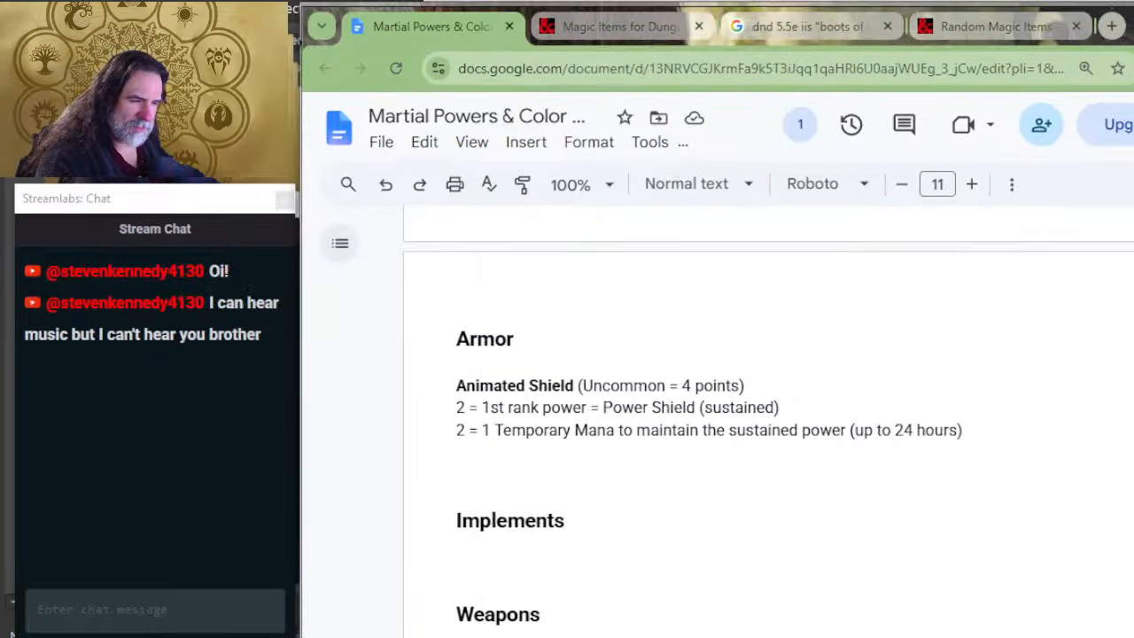
text(Arr)
key(BackSpace)
key(BackSpace)
text(rmor)
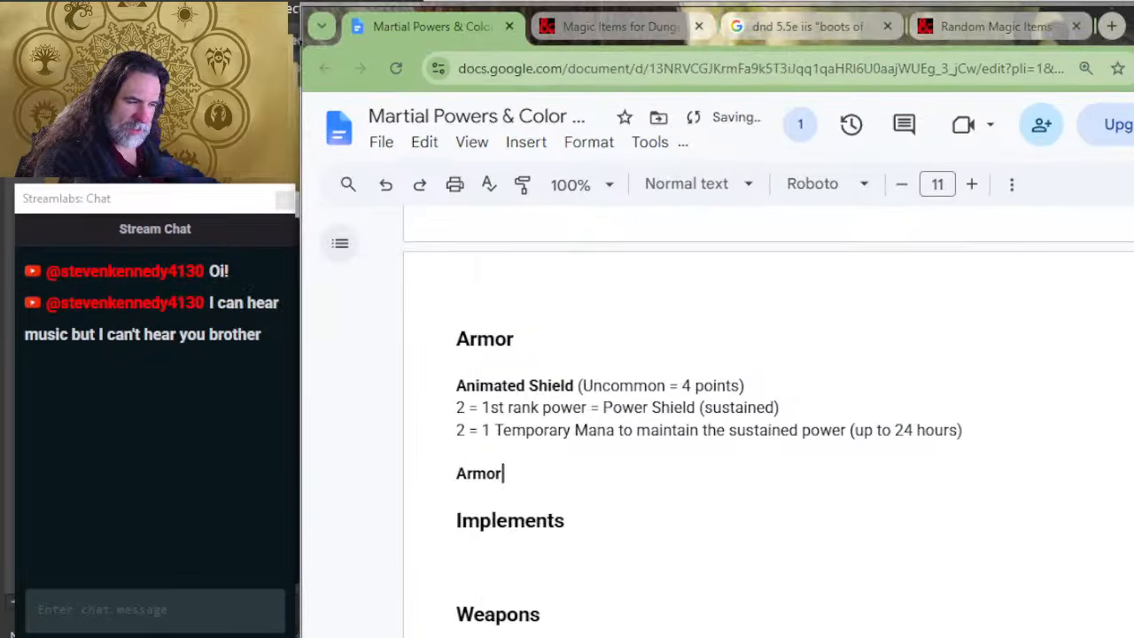
text( of Gleaming )
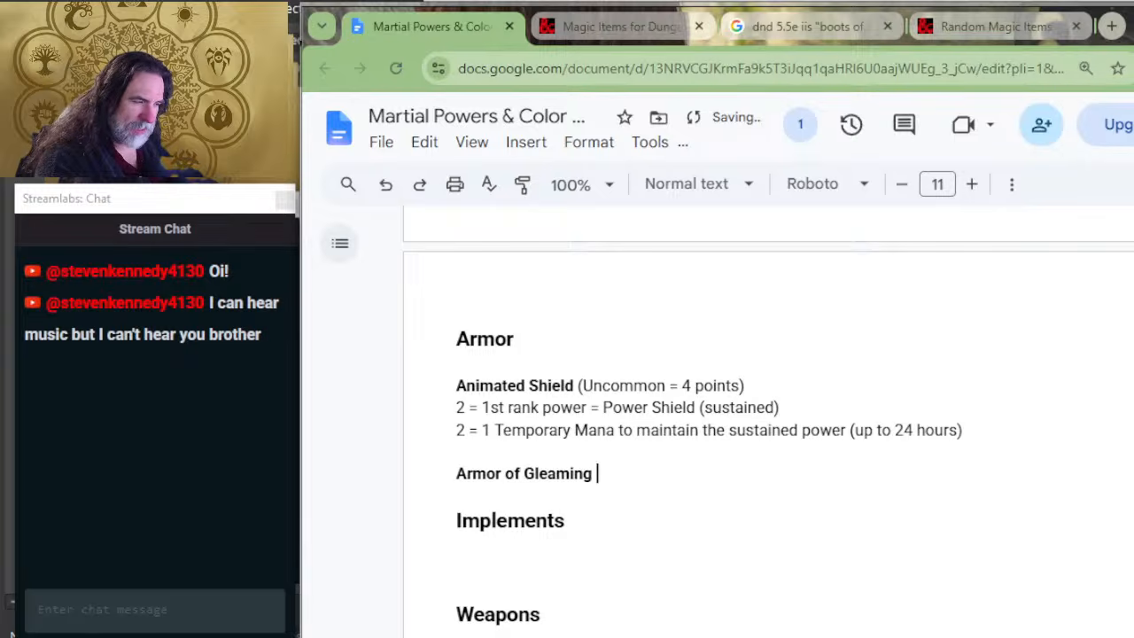
text(()
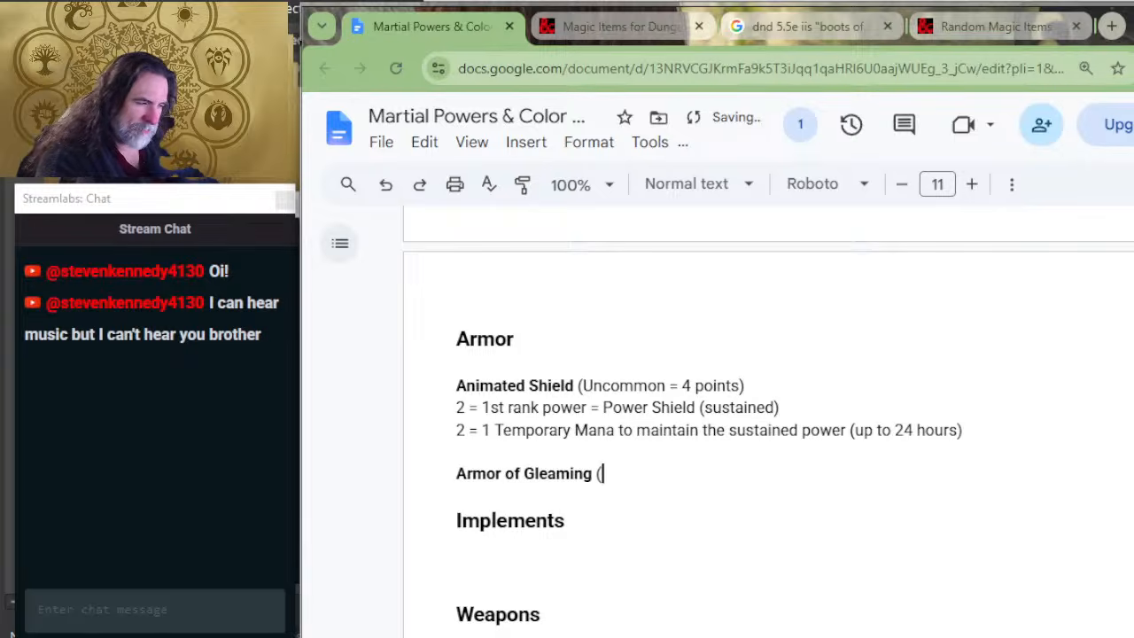
Step: Add the cost line "1 = Cantrip effect (prestidigation)" under the Armor of Gleaming title
key(Return)
text(1 )
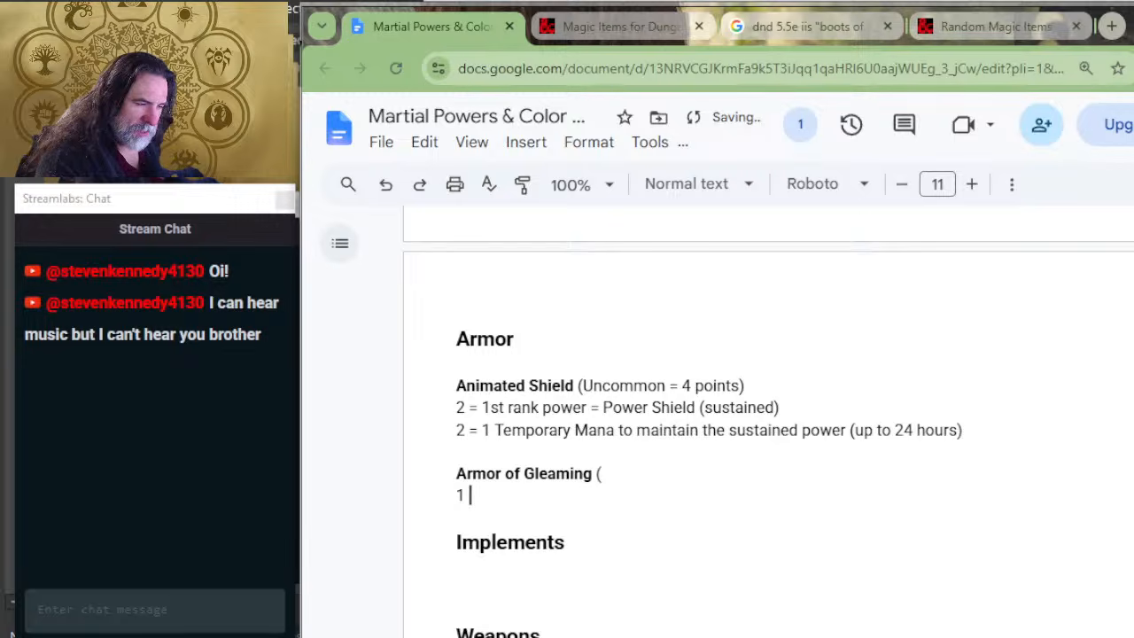
text(= Cant)
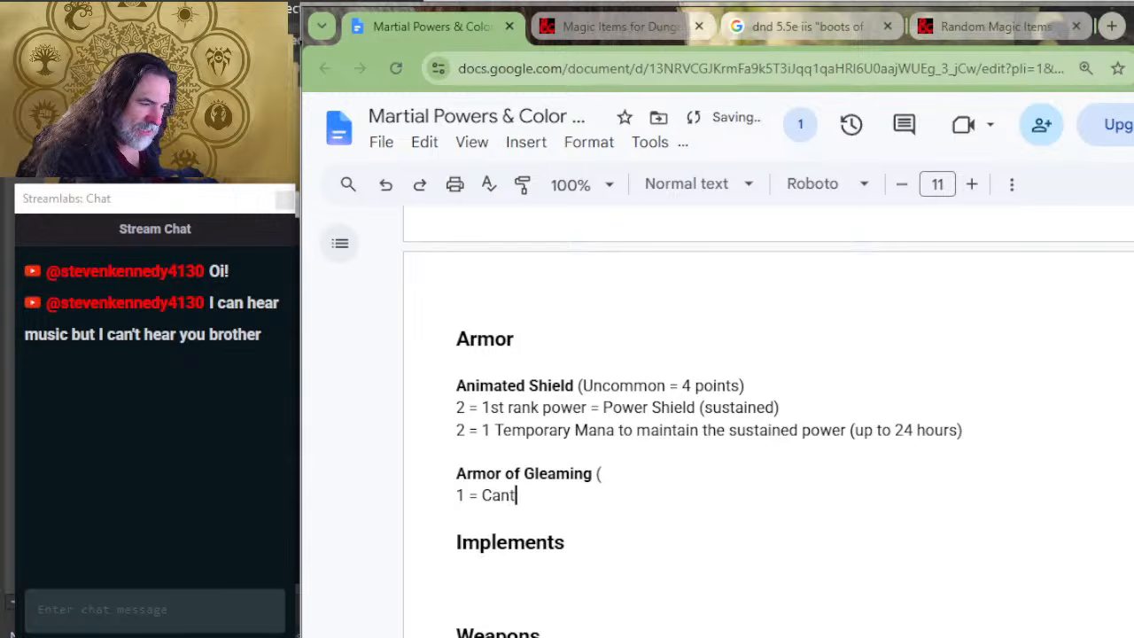
text(rip effect ()
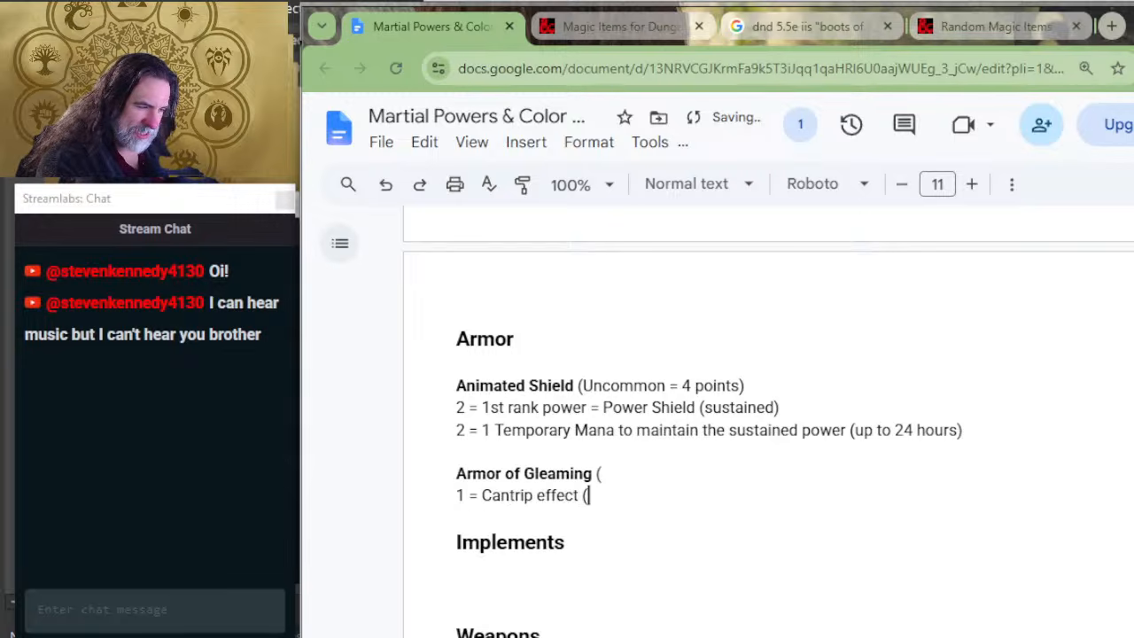
text(prestidigation))
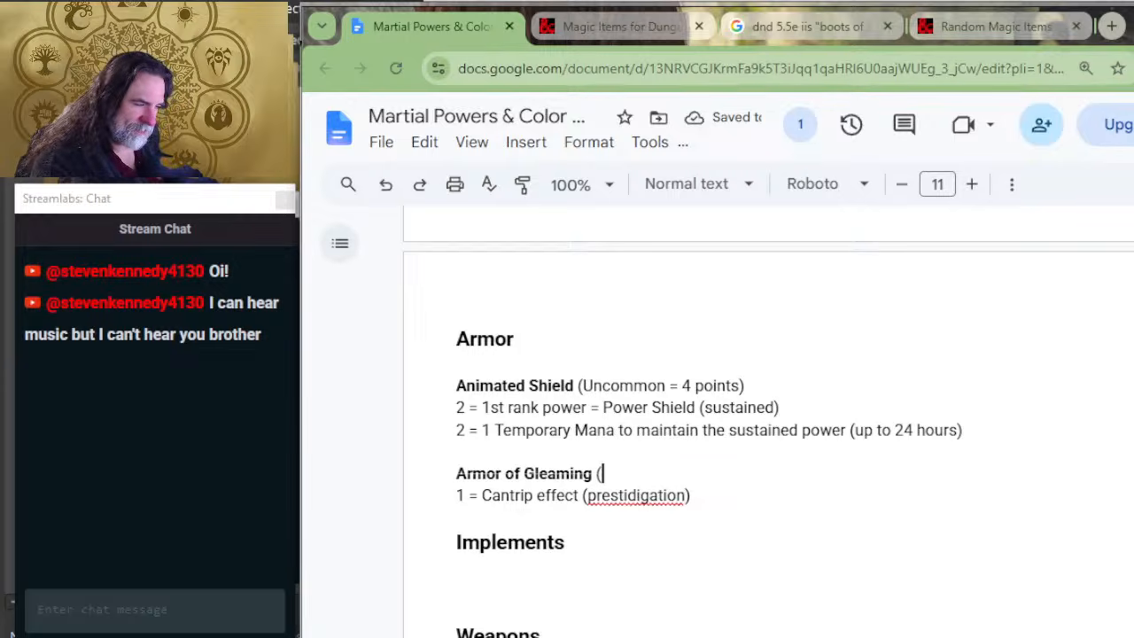
Step: Complete the parentheses after the Armor of Gleaming title with "Common = 1 point"
text(Co)
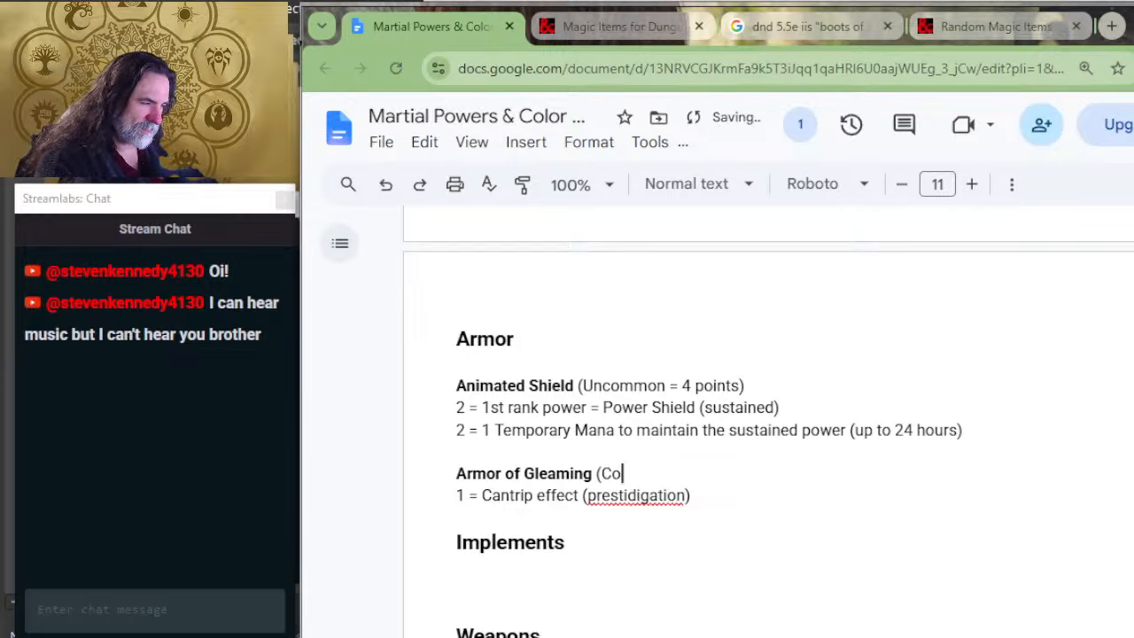
text(mmon = 1 point))
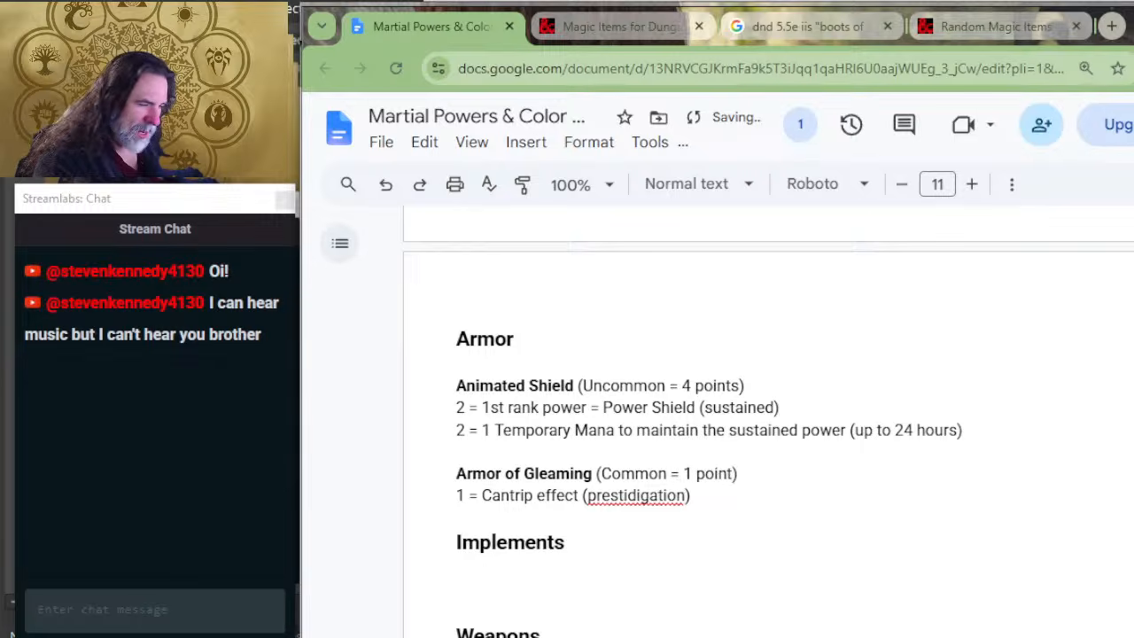
key(Down)
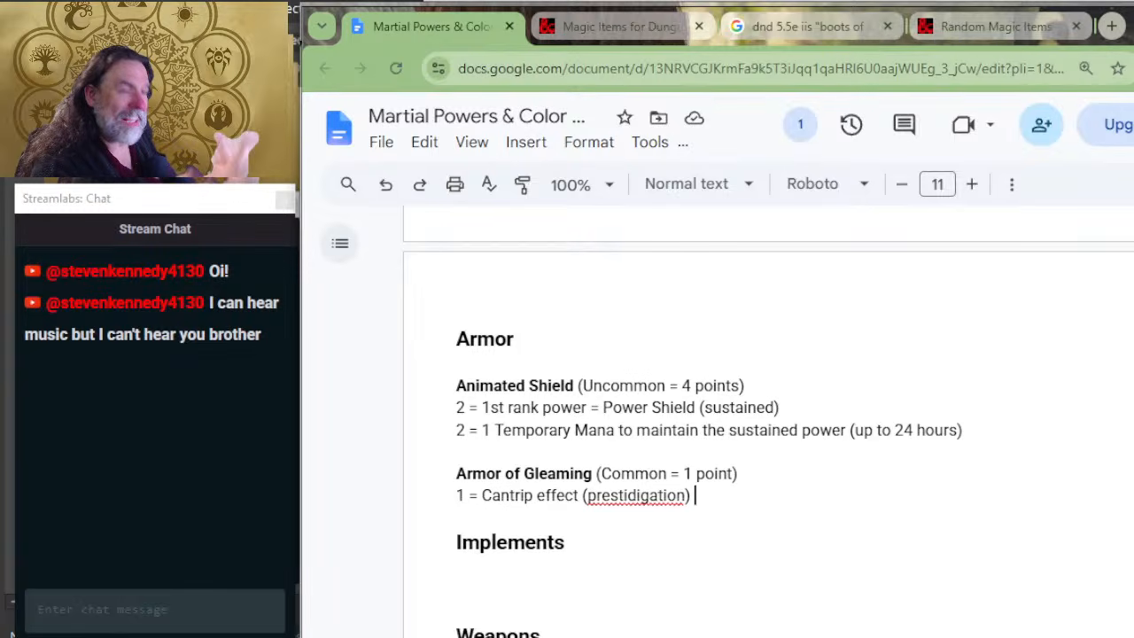
Step: Insert blank lines between the Armor of Gleaming entry and the Implements heading, leaving no stray text
click(519, 518)
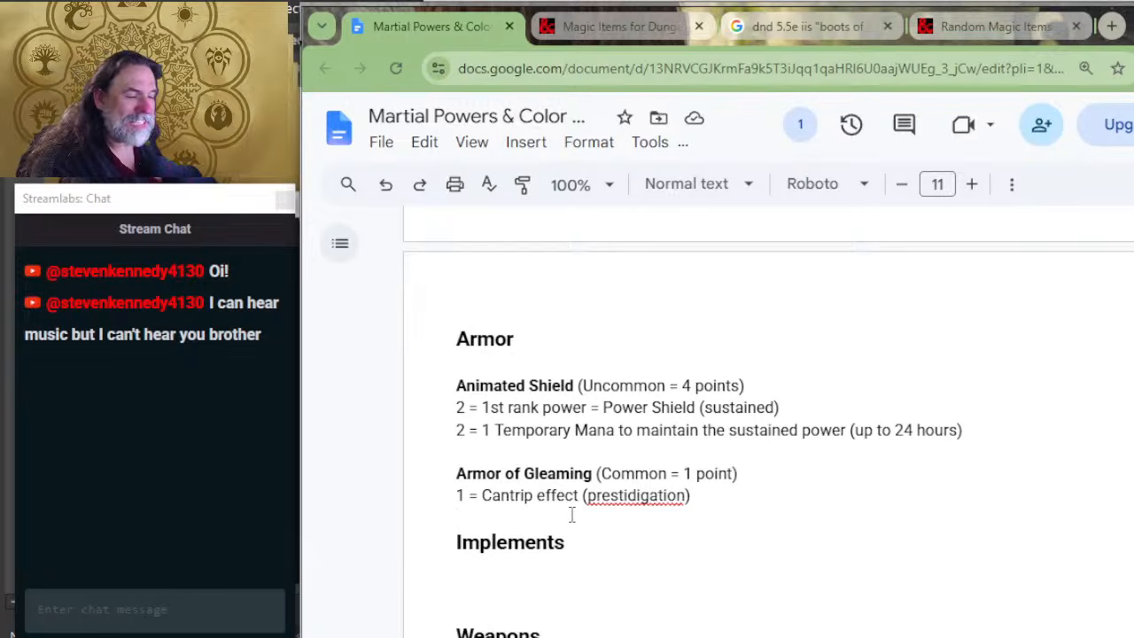
key(Return)
key(Return)
key(Return)
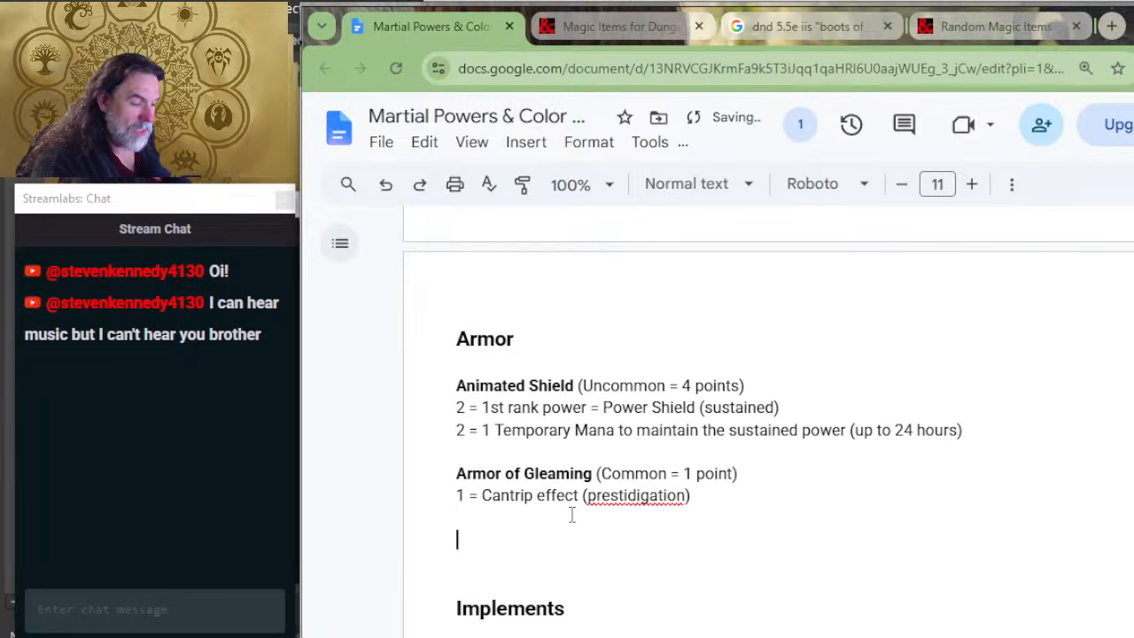
text(dfdf)
key(BackSpace)
key(BackSpace)
key(BackSpace)
key(BackSpace)
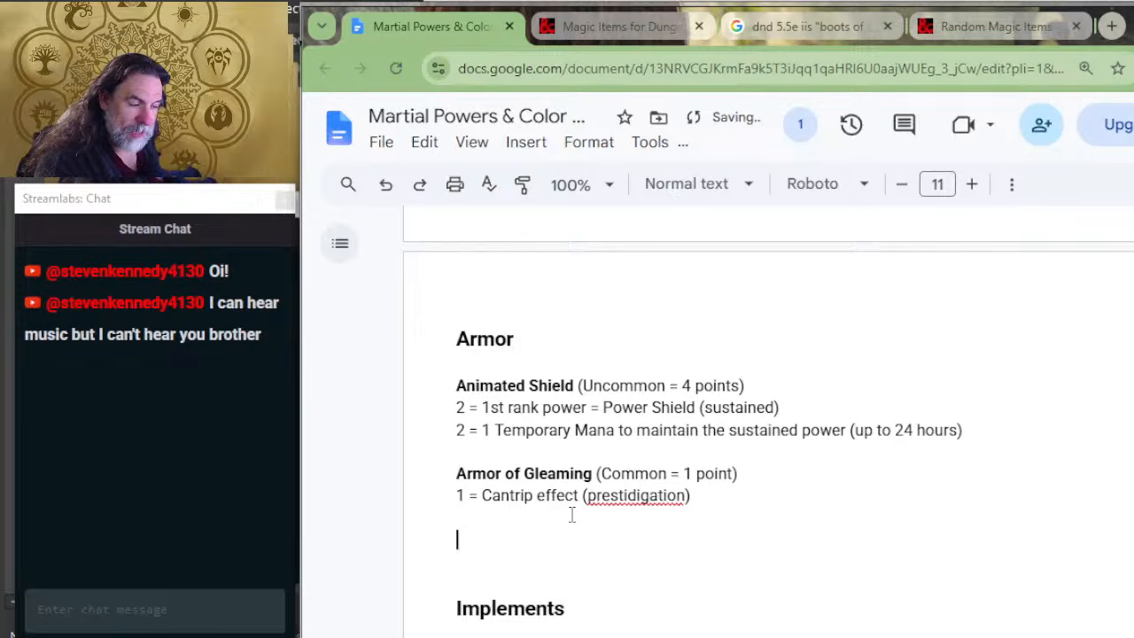
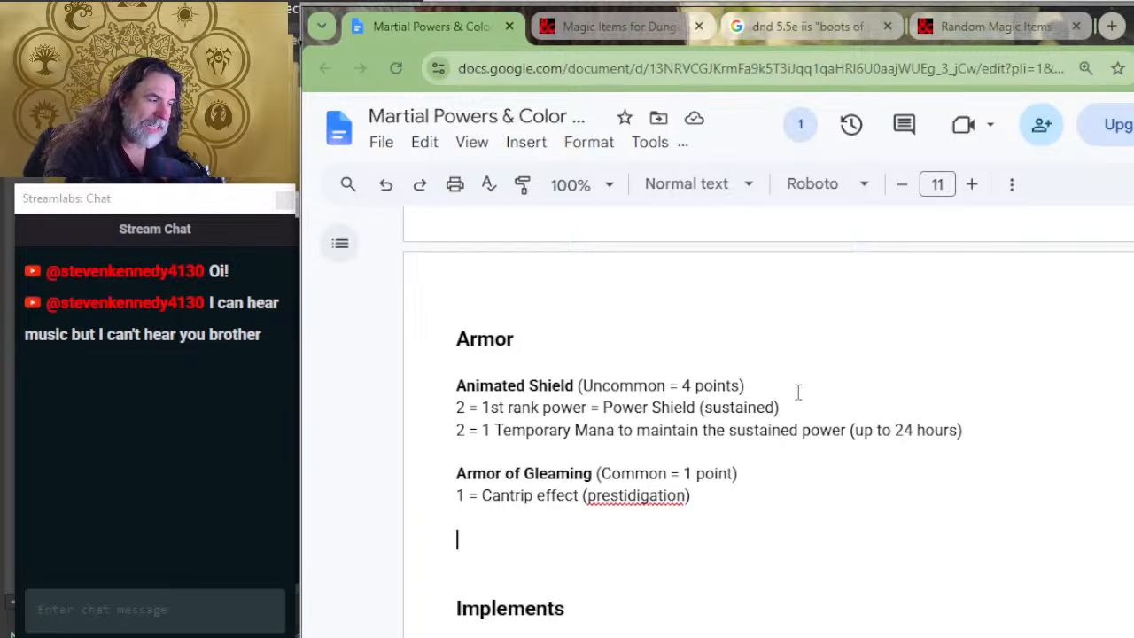
drag(779, 407, 608, 410)
drag(988, 432, 519, 433)
click(518, 431)
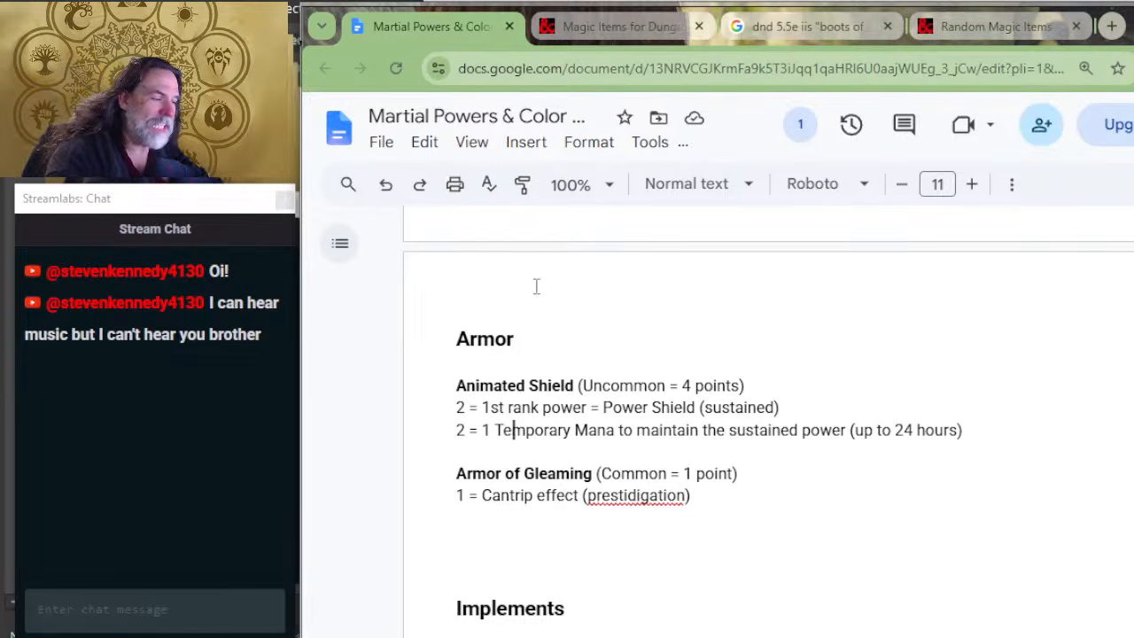
drag(695, 408, 509, 429)
click(507, 431)
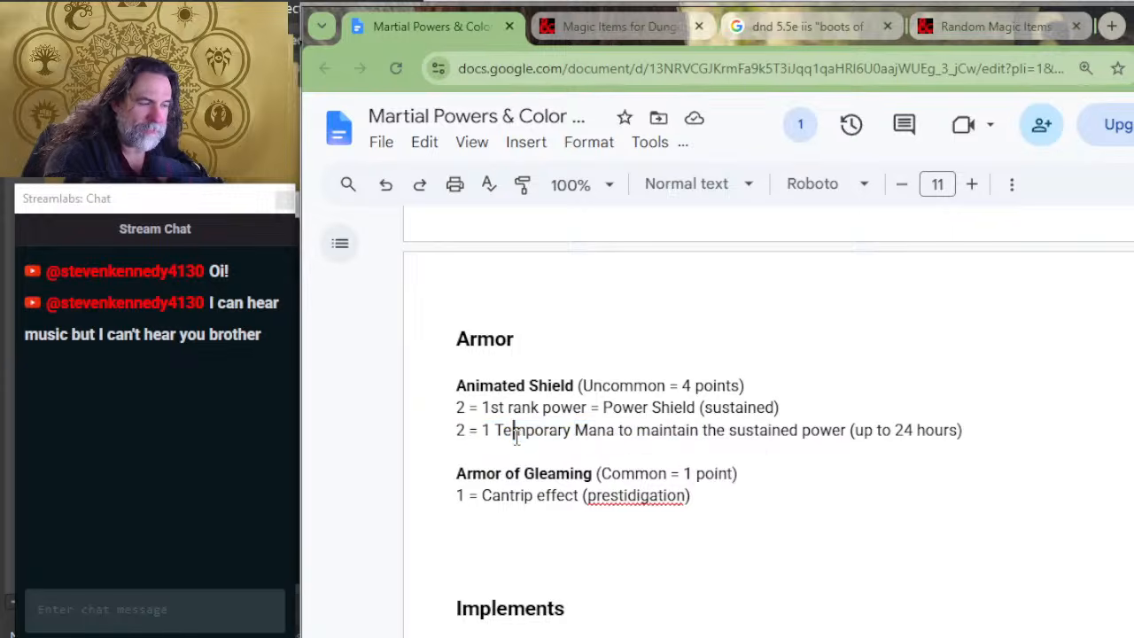
click(525, 449)
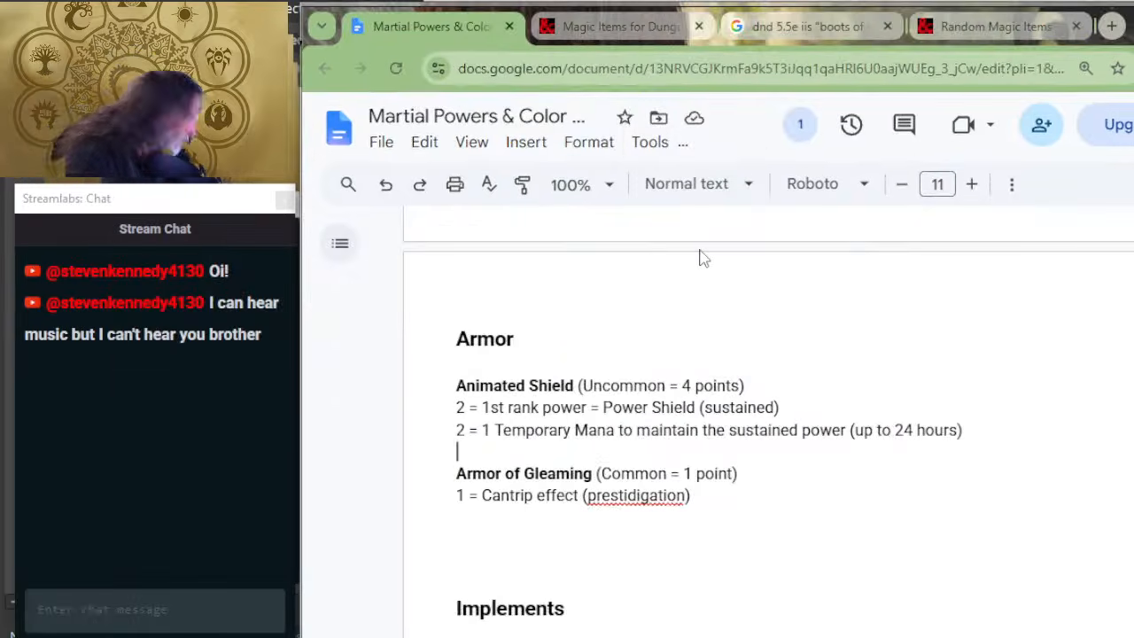
Step: Switch to the D&D Beyond magic items list, expand the Armor of Invulnerability listing and read its properties
click(625, 17)
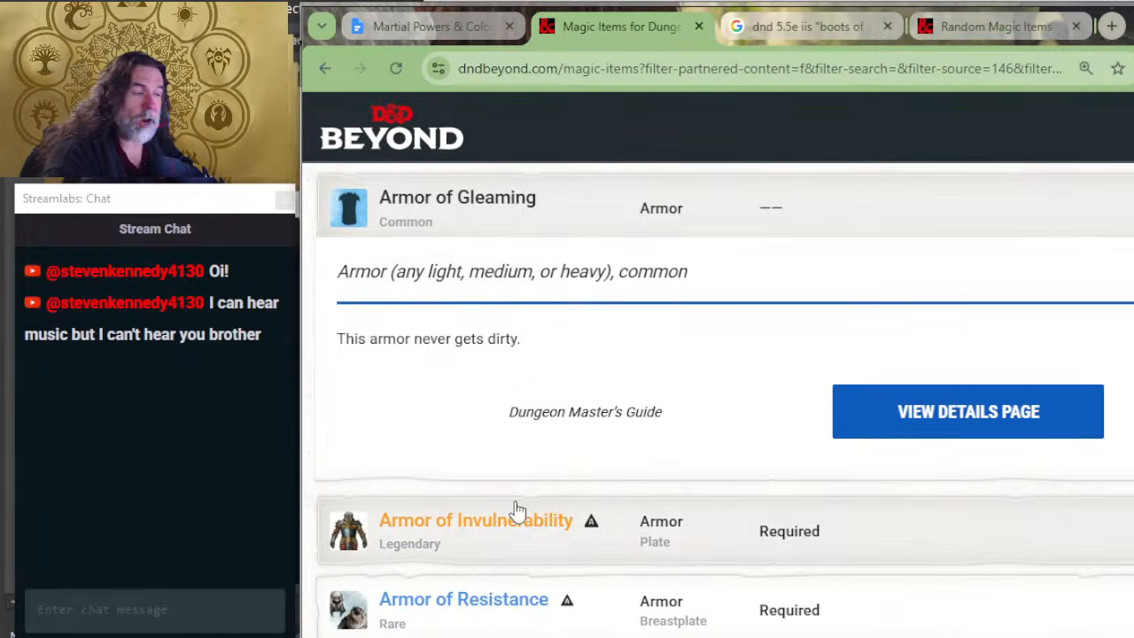
scroll(620, 399, down, 2)
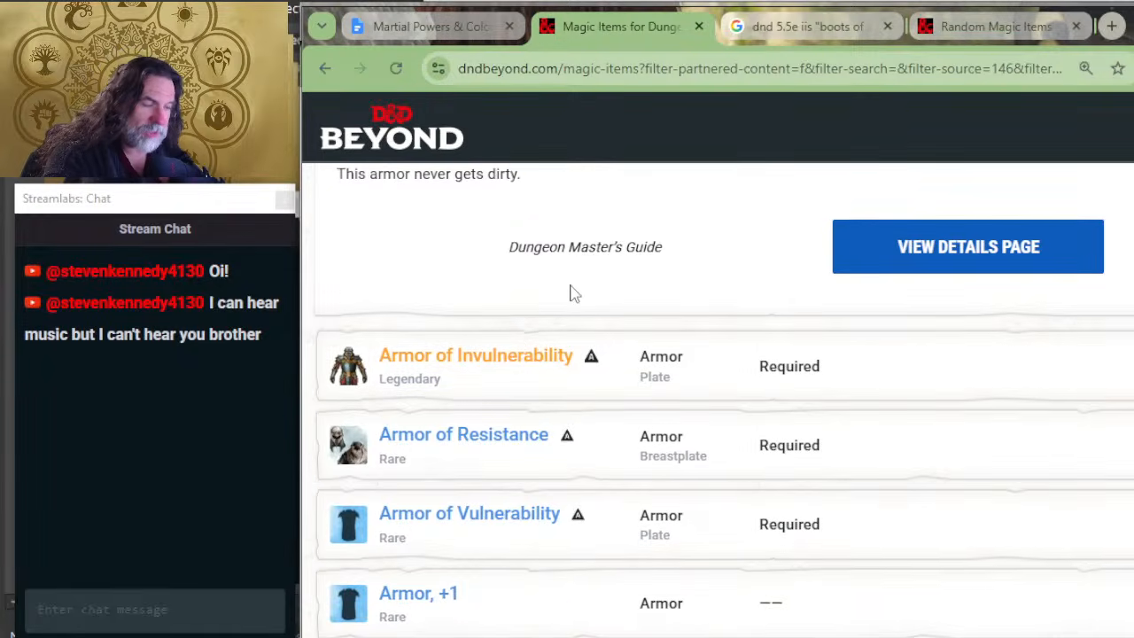
click(443, 381)
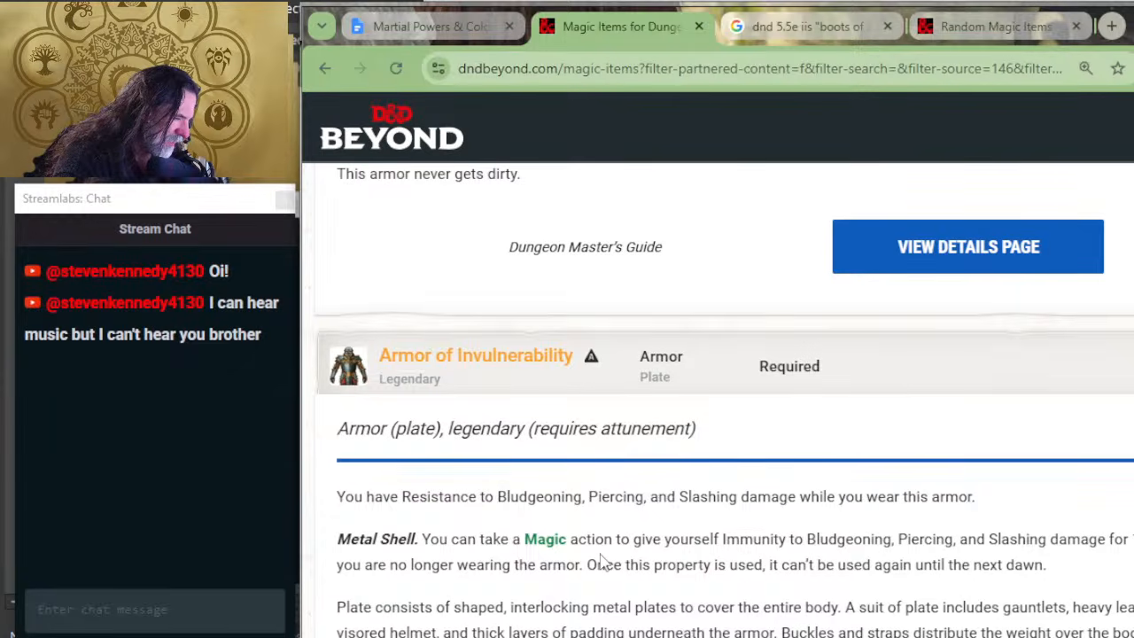
scroll(728, 542, down, 2)
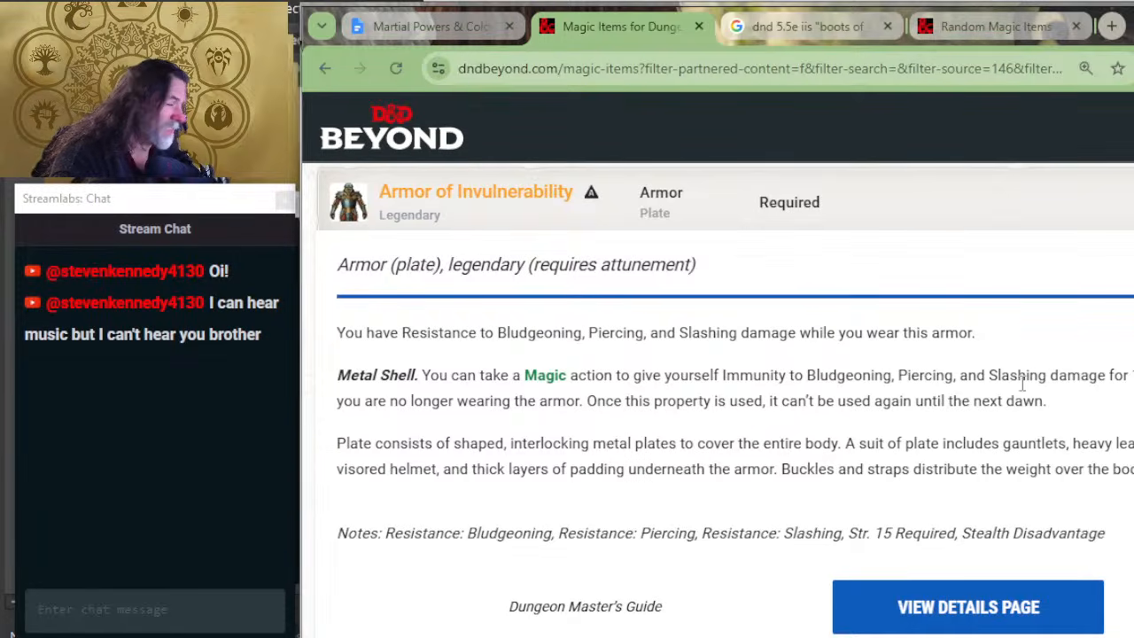
Step: Find the sustained Adaptive Resistance power in the other Martial Powers document window and compare it with the Armor of Invulnerability listing
key(alt+Tab)
scroll(739, 505, up, 15)
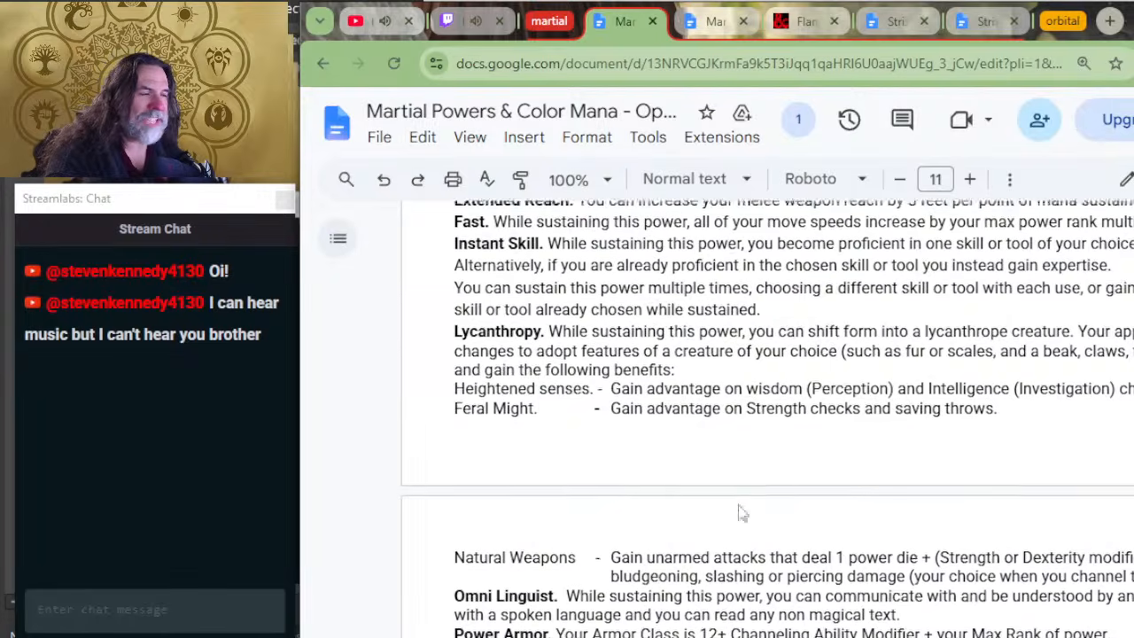
scroll(559, 422, up, 15)
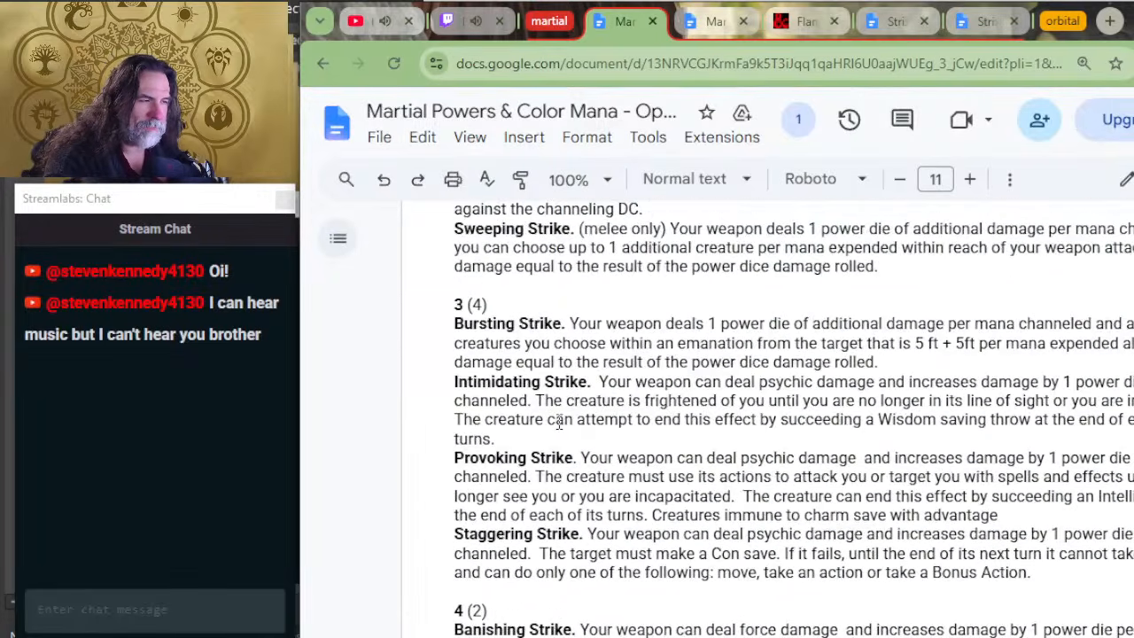
scroll(567, 470, down, 20)
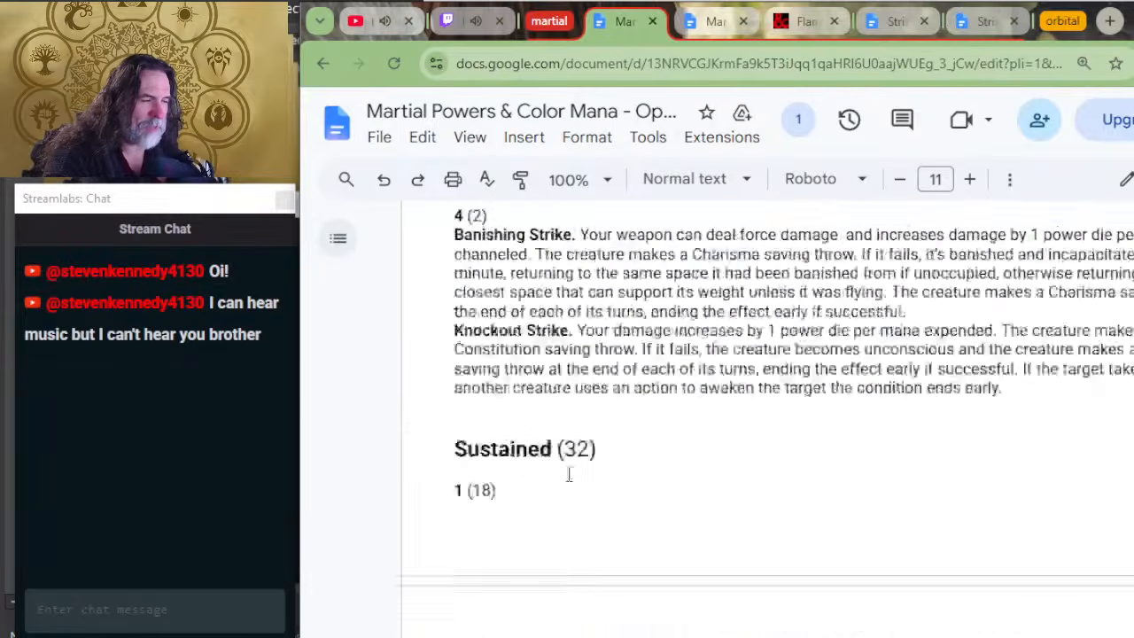
scroll(664, 507, up, 4)
scroll(664, 510, up, 10)
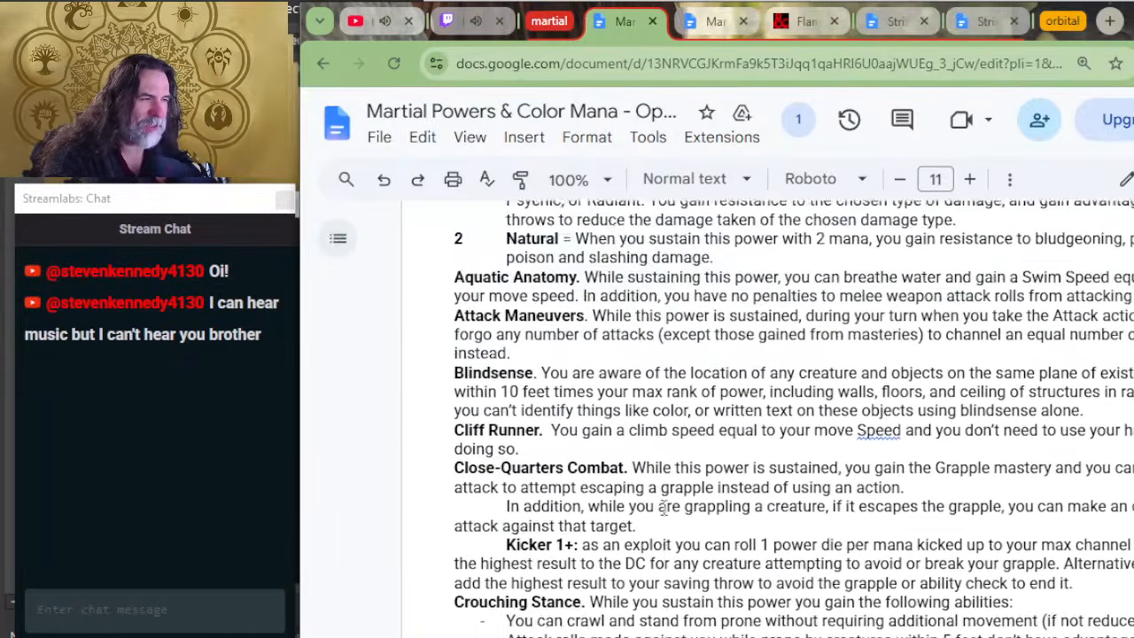
scroll(616, 376, down, 2)
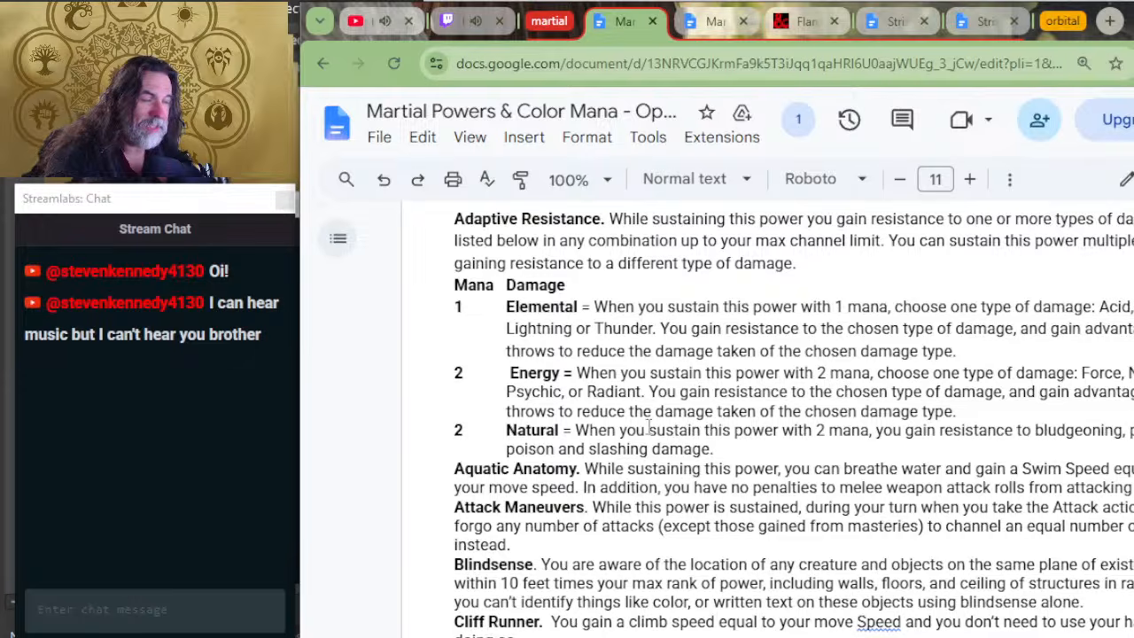
key(alt+Tab)
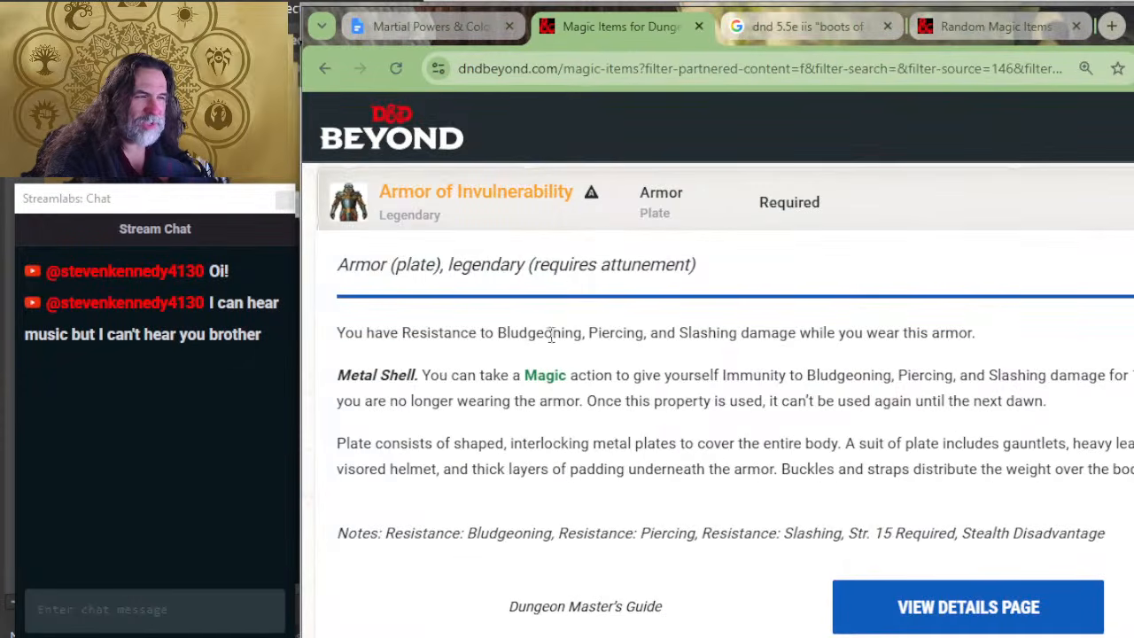
key(alt+Tab)
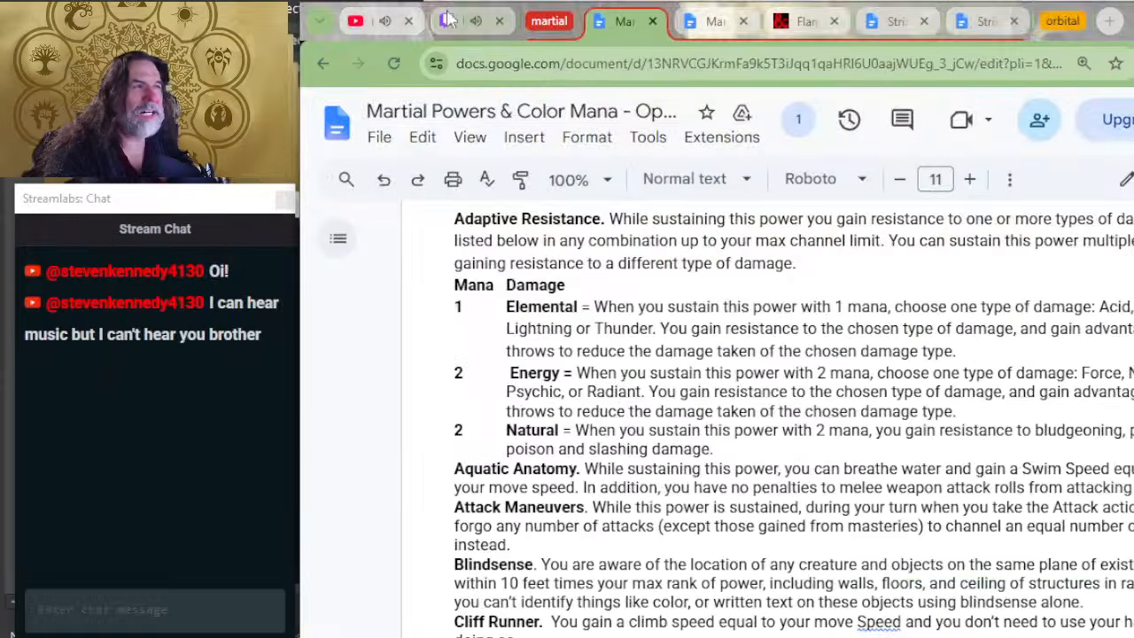
key(alt+Tab)
Step: Return to the Armor examples and add the bold title "Armor of Invulnerability" below the Armor of Gleaming entry
click(423, 22)
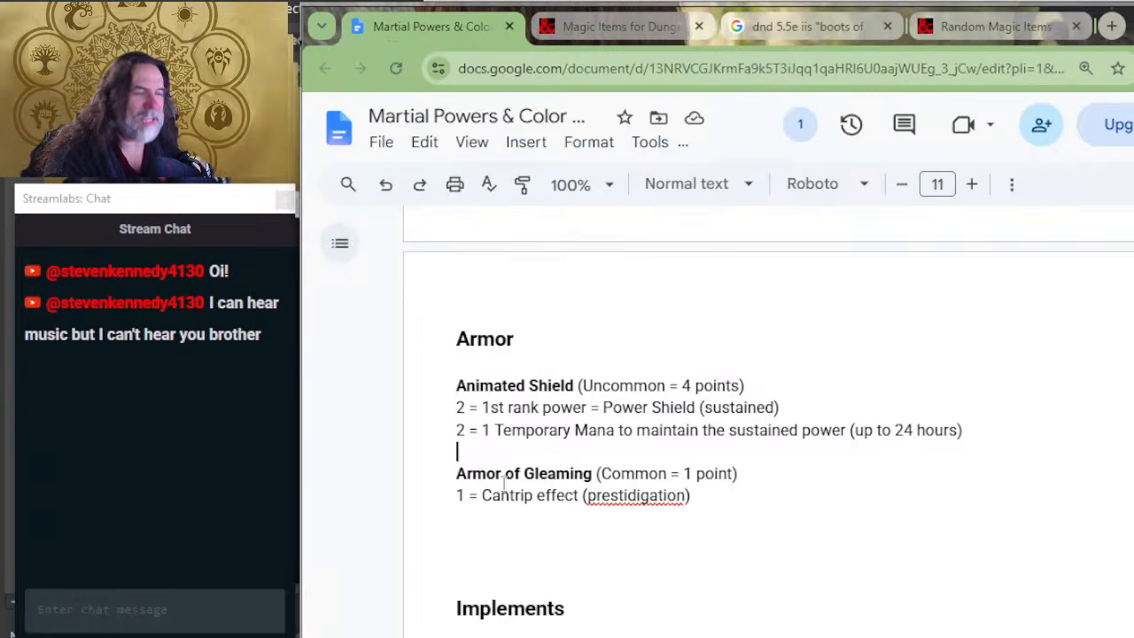
click(506, 534)
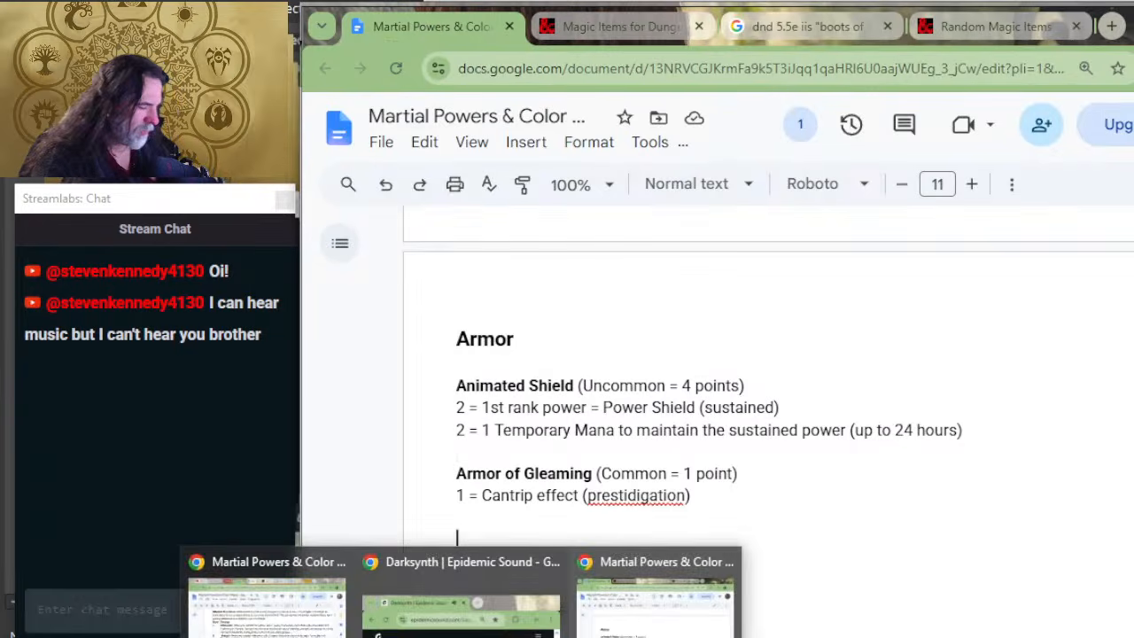
text(aa)
key(BackSpace)
key(BackSpace)
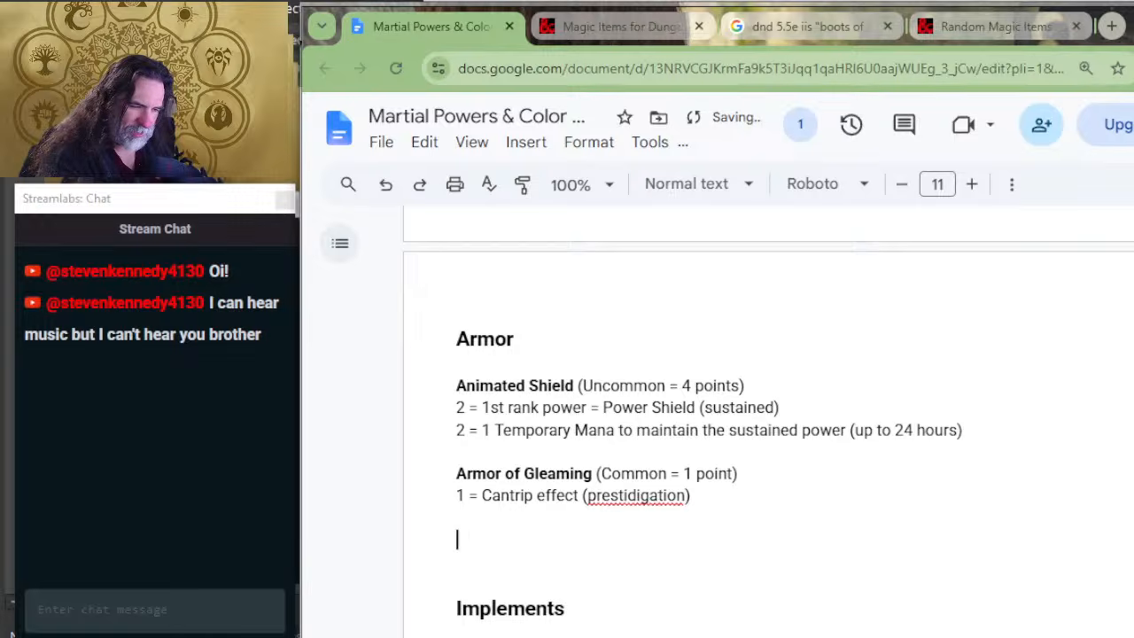
text(ARMOR)
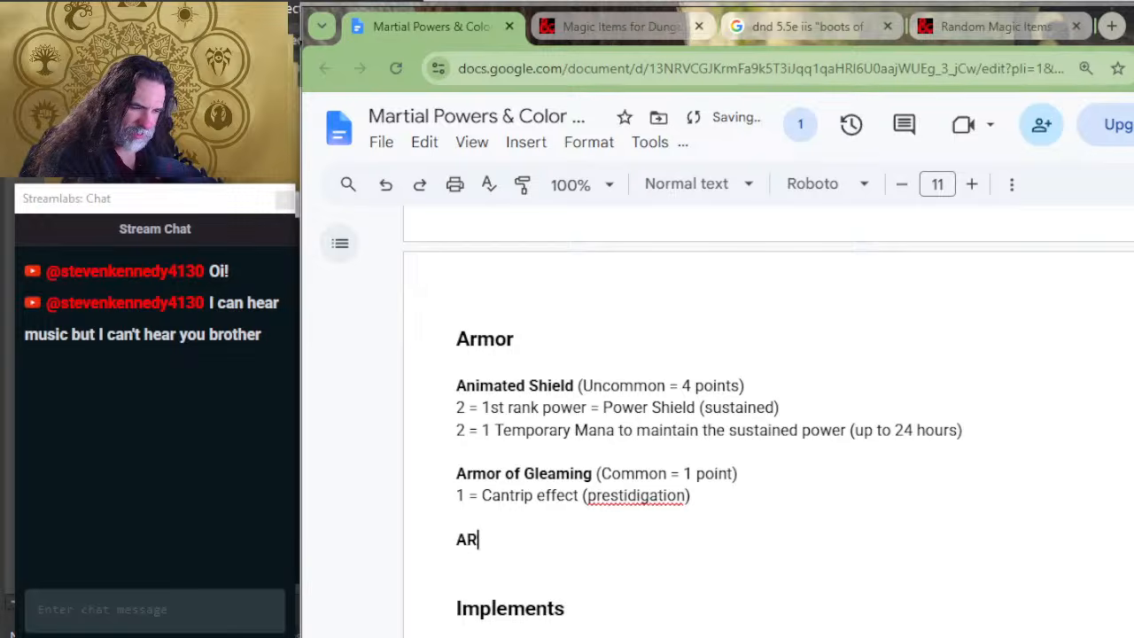
key(BackSpace)
key(BackSpace)
key(BackSpace)
key(BackSpace)
key(BackSpace)
key(BackSpace)
text(a)
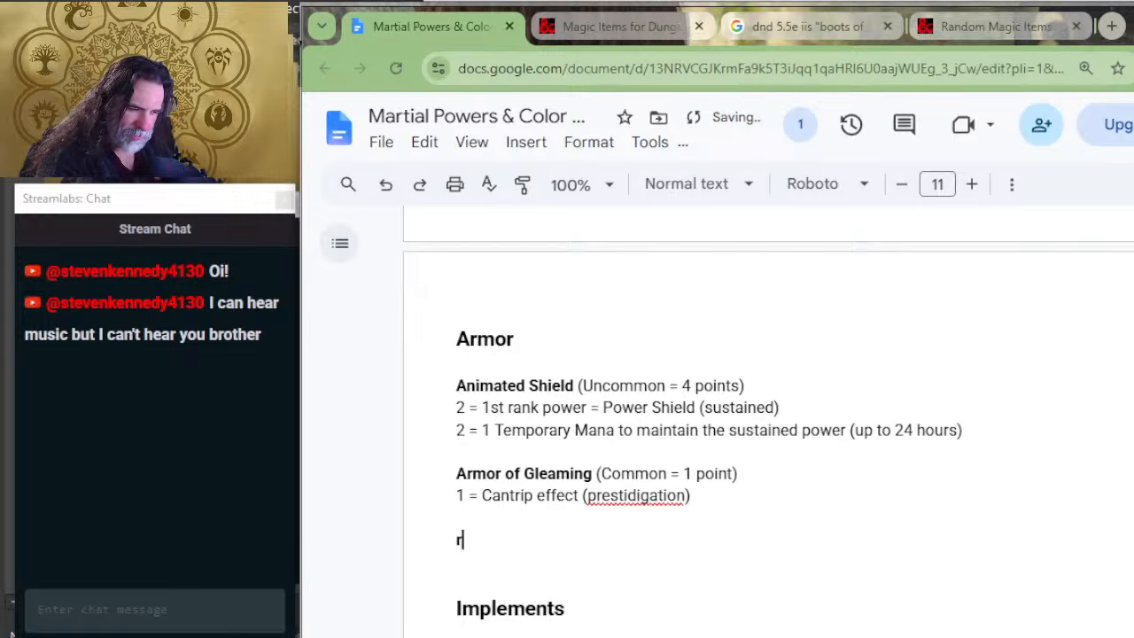
key(BackSpace)
text(Armor of INvu)
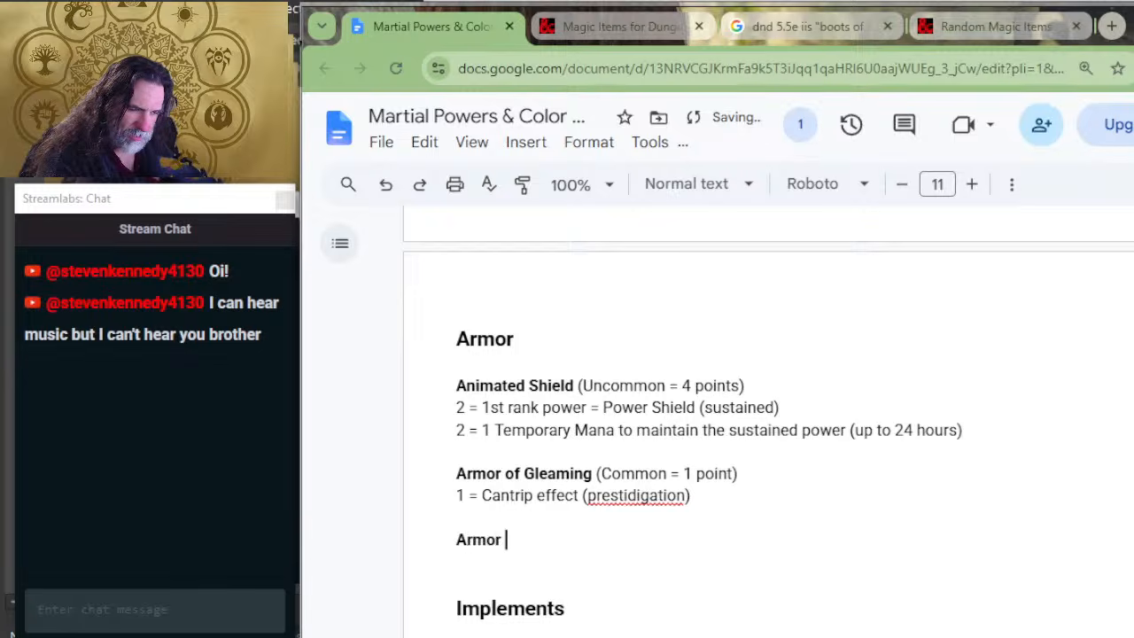
key(BackSpace)
key(BackSpace)
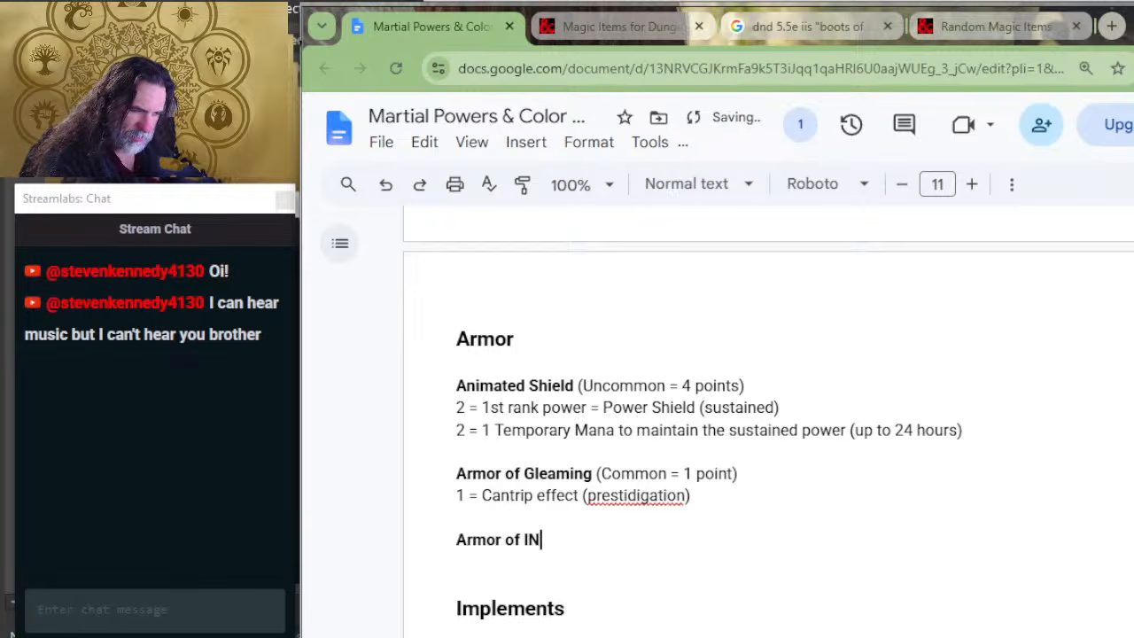
key(BackSpace)
key(BackSpace)
text(In)
key(BackSpace)
key(BackSpace)
text(Invu)
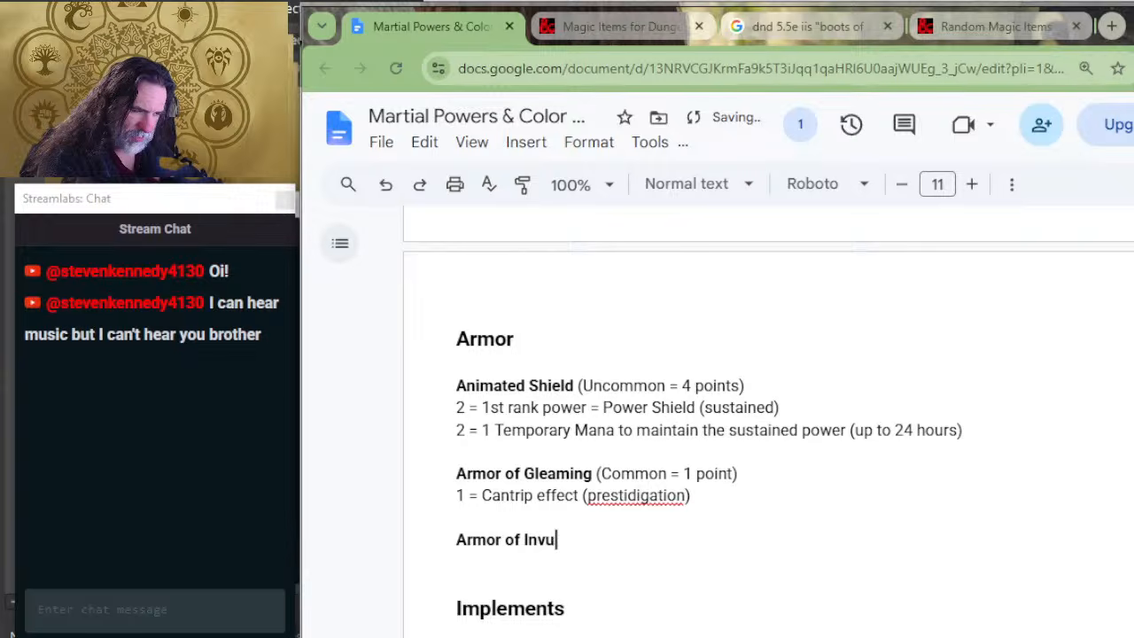
text(lnerability)
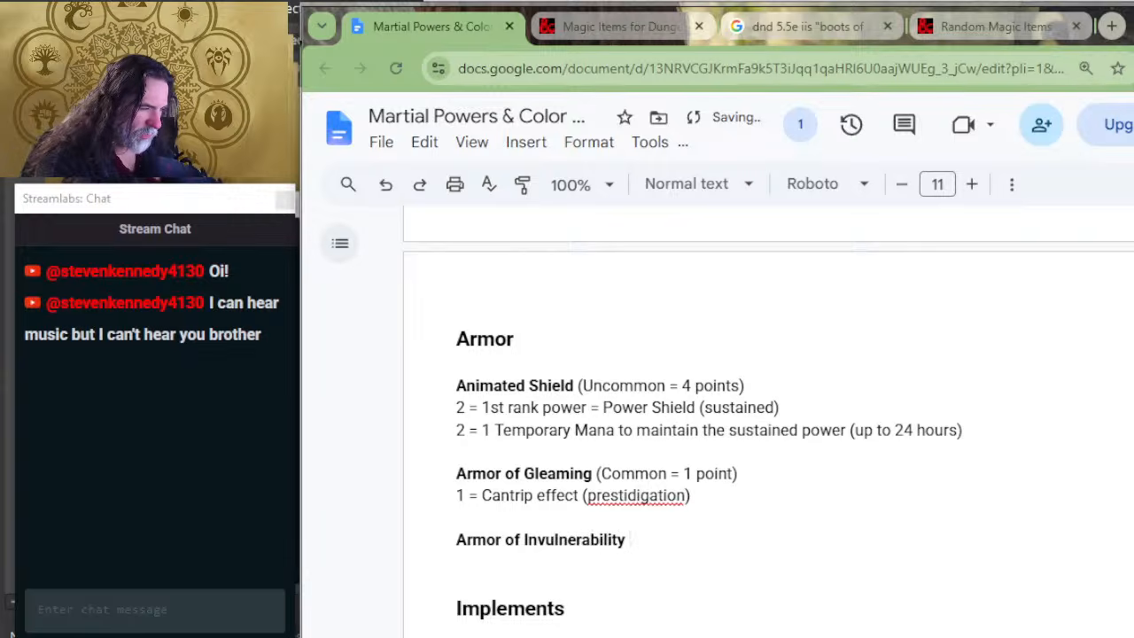
Step: Add the rarity "(legendary)" in regular weight after the Armor of Invulnerability title
right_click(413, 637)
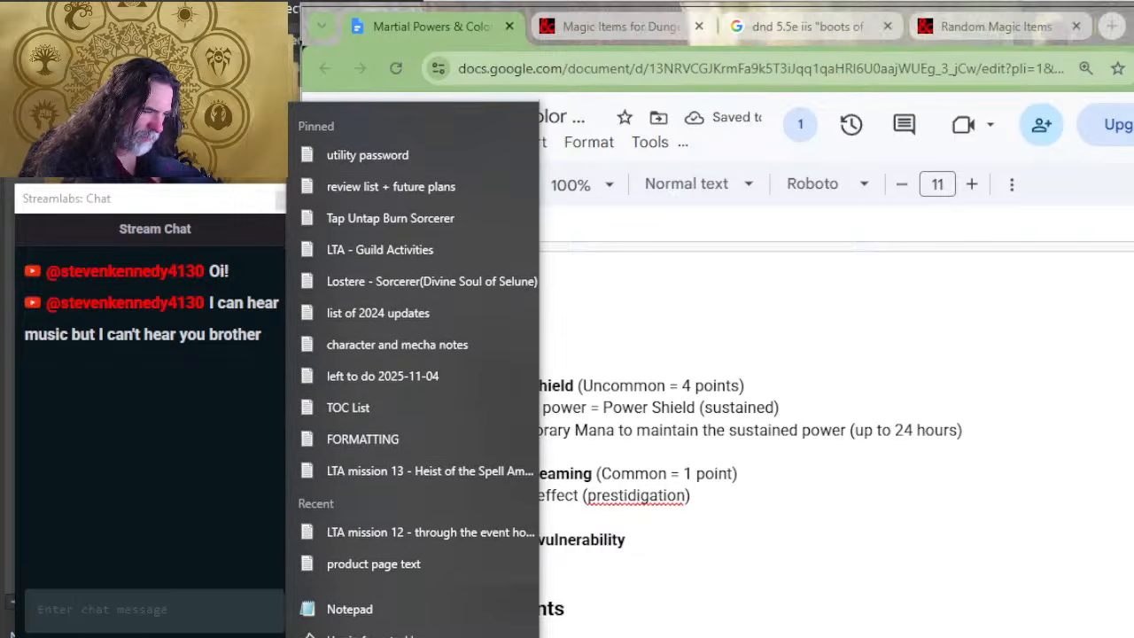
drag(722, 506, 717, 529)
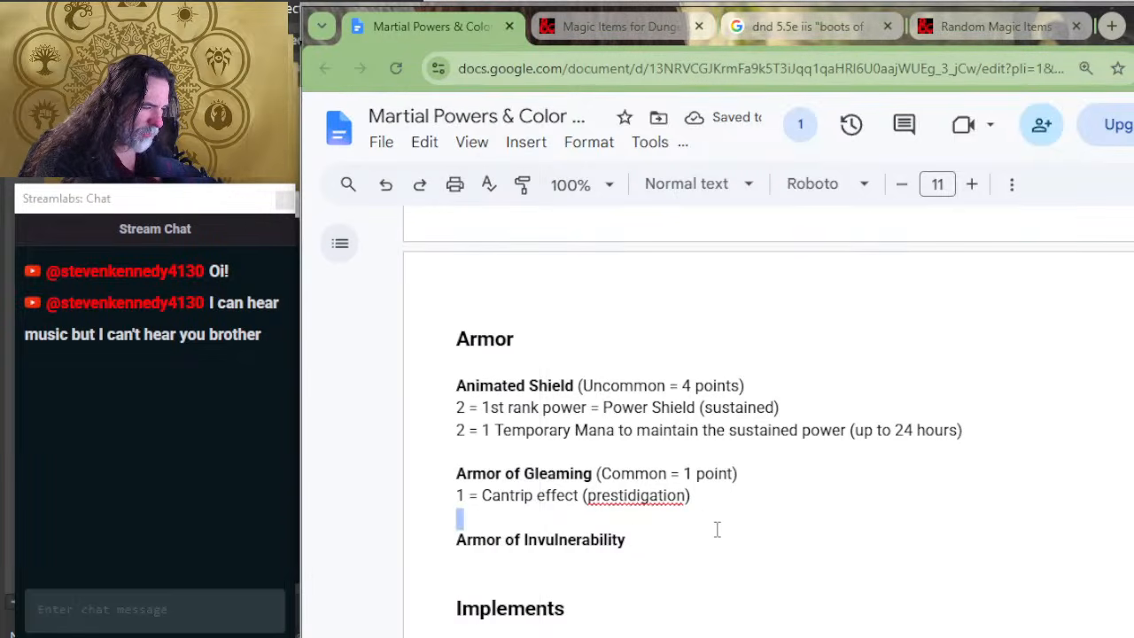
click(717, 529)
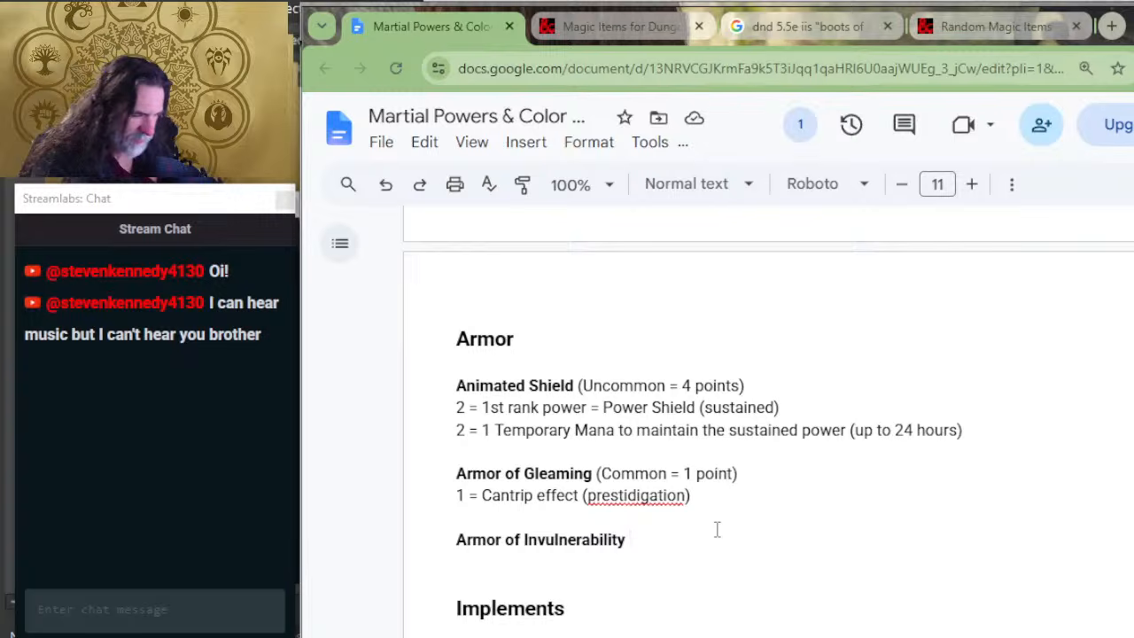
text(()
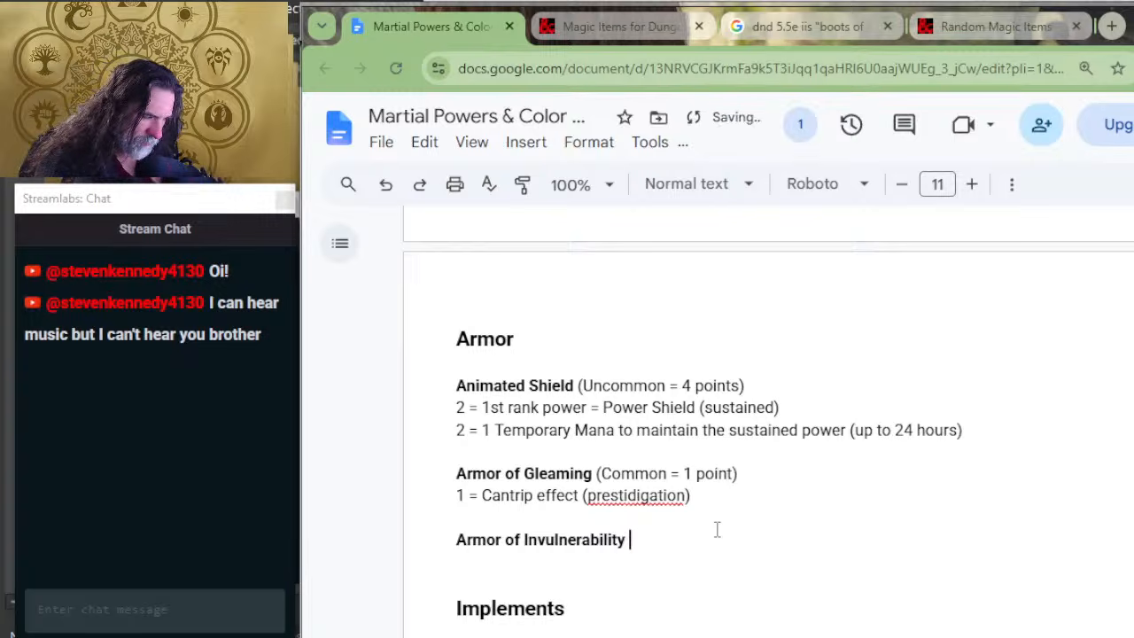
text((bel)
key(BackSpace)
key(BackSpace)
key(BackSpace)
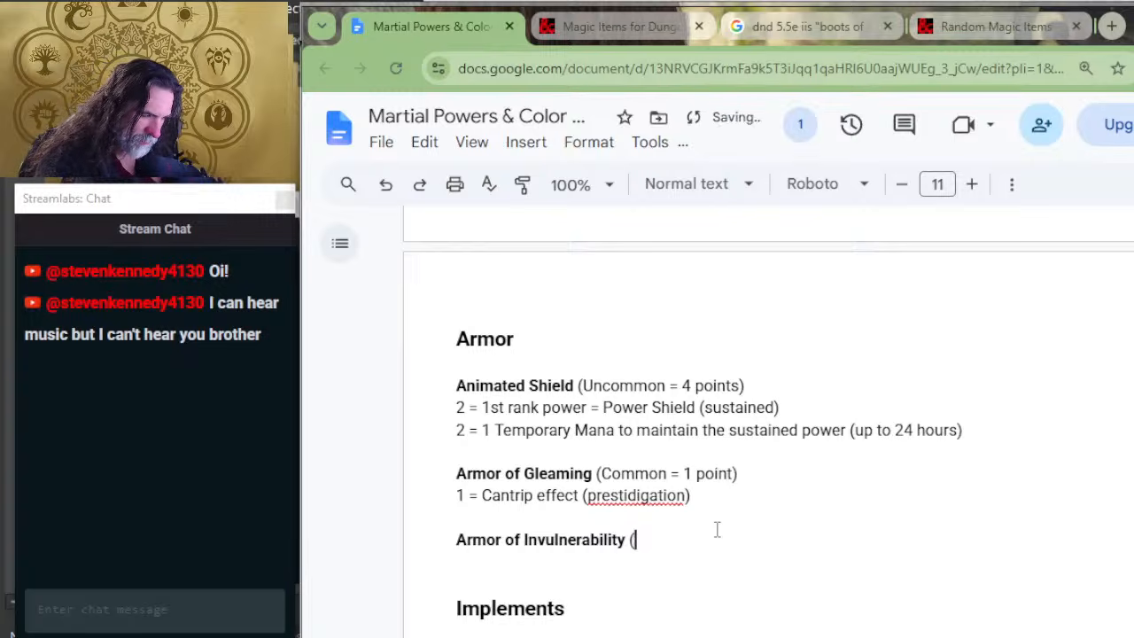
text(legendary))
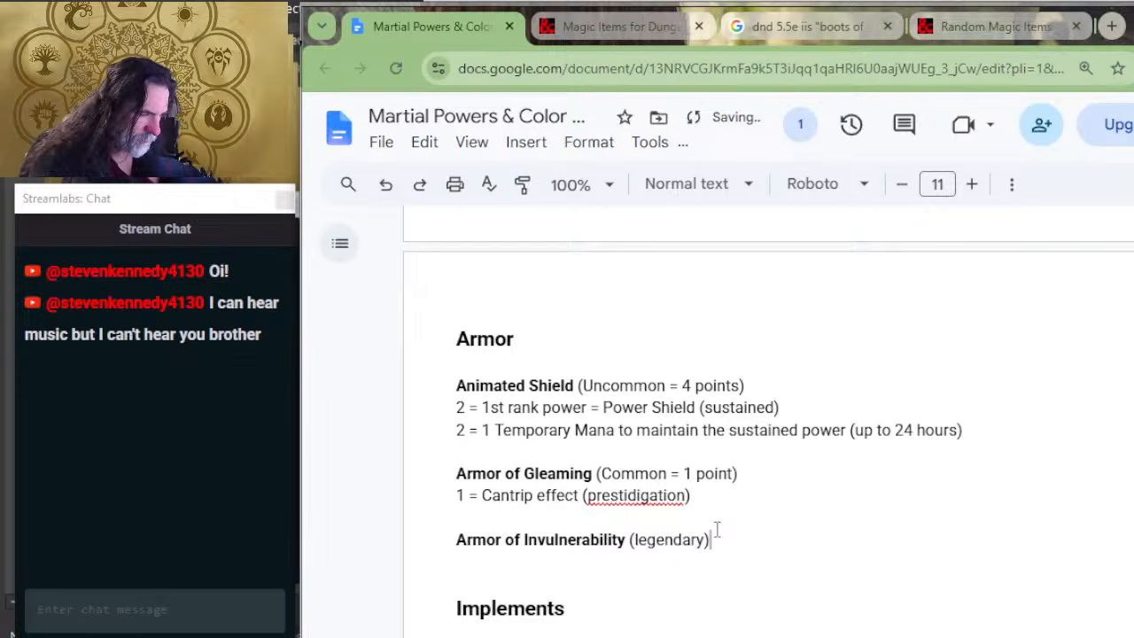
Step: Extend the parentheses after "legendary" with "= points", leaving the point number blank
key(Left)
text(= )
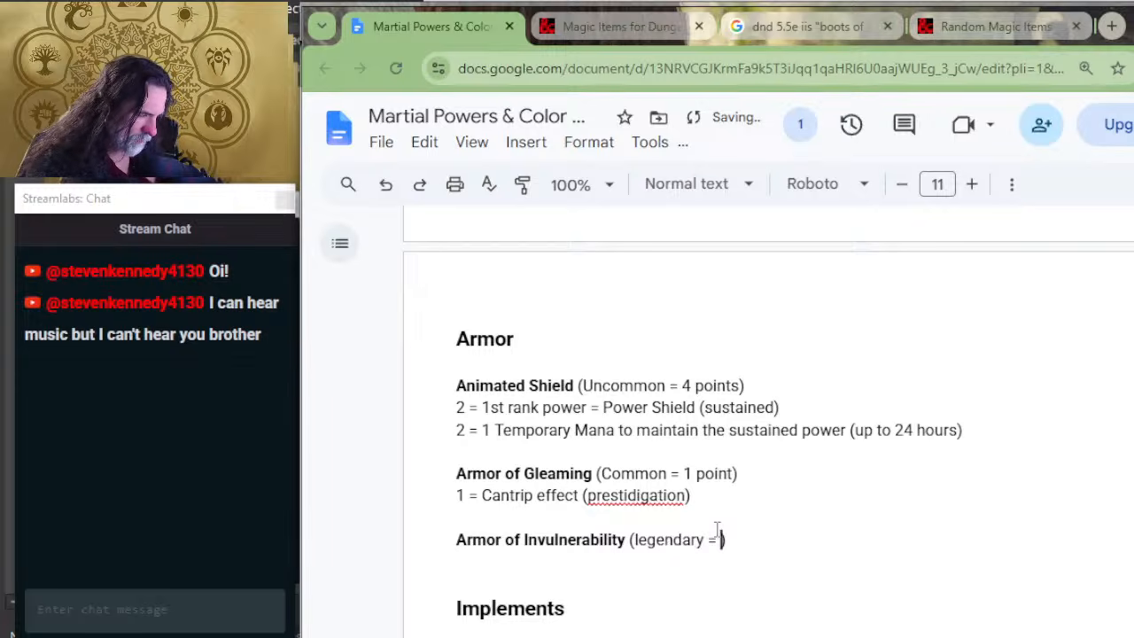
text(points)
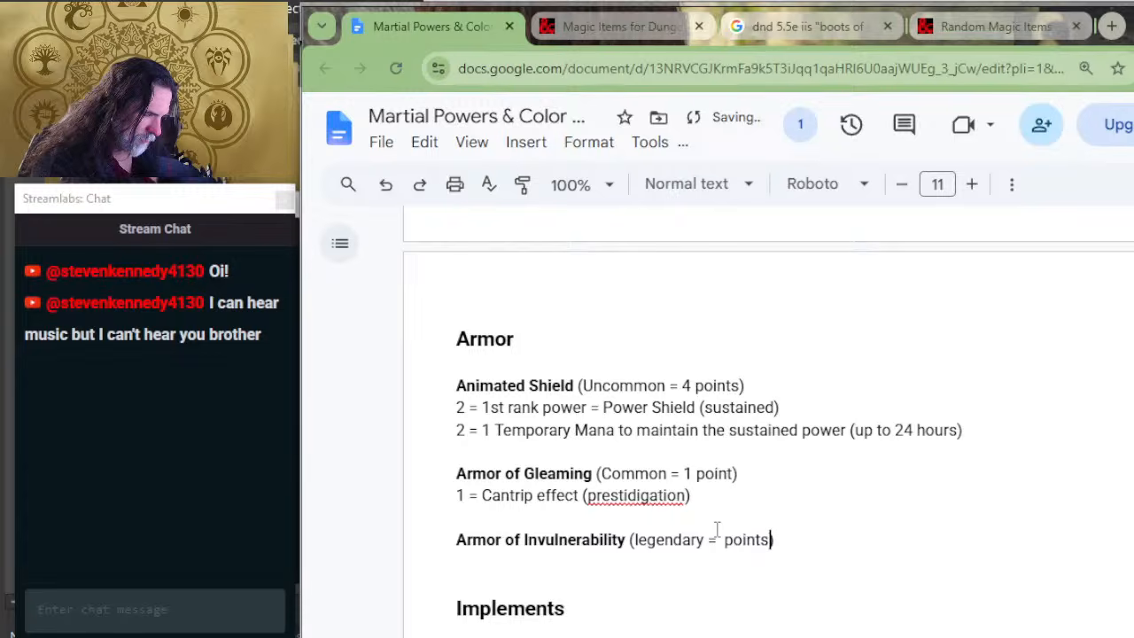
key(Left)
key(Left)
key(Left)
key(Left)
key(Left)
key(Left)
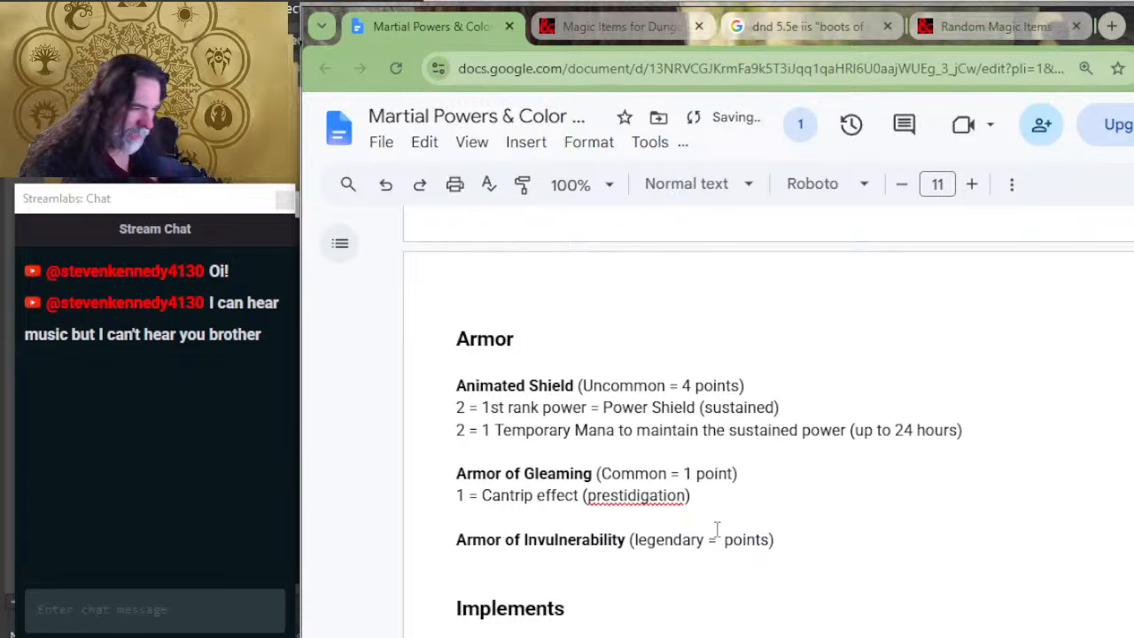
Step: Start a cost line "2 = Adaptive Resistance" under the Armor of Invulnerability title, checking the power's entry in the other document window
text(2 =)
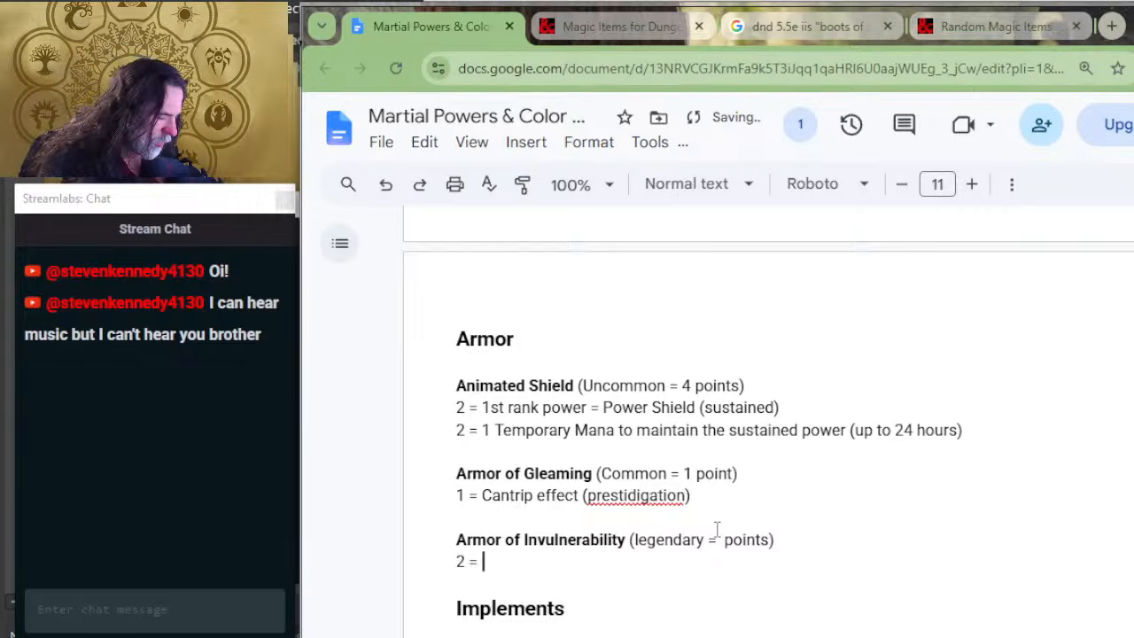
key(alt+Tab)
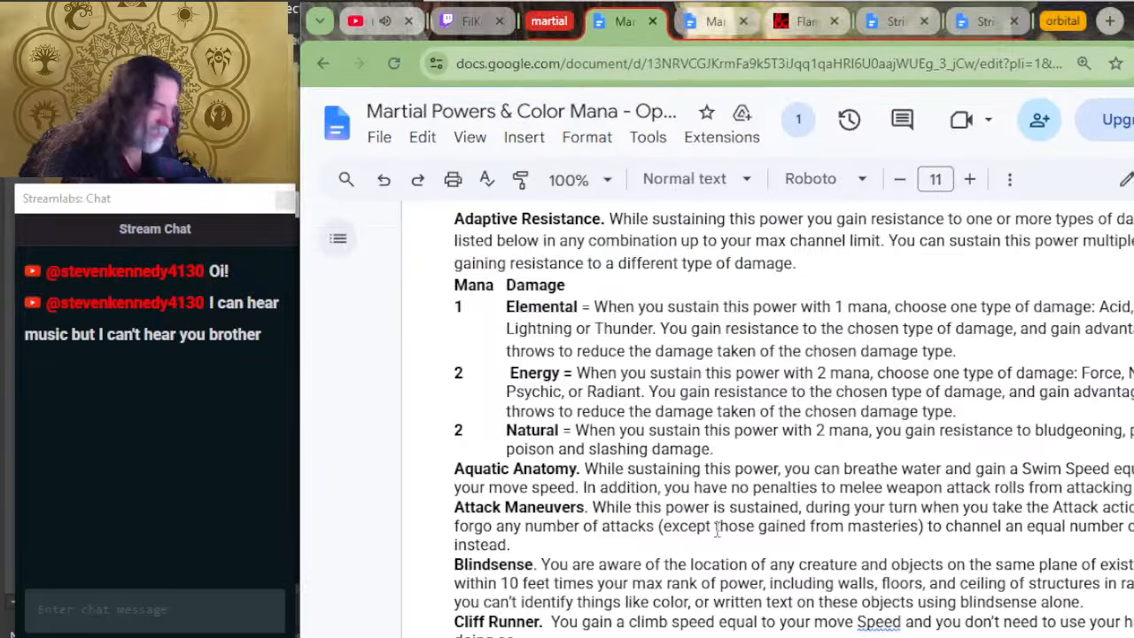
key(alt+Tab)
text(Adatp)
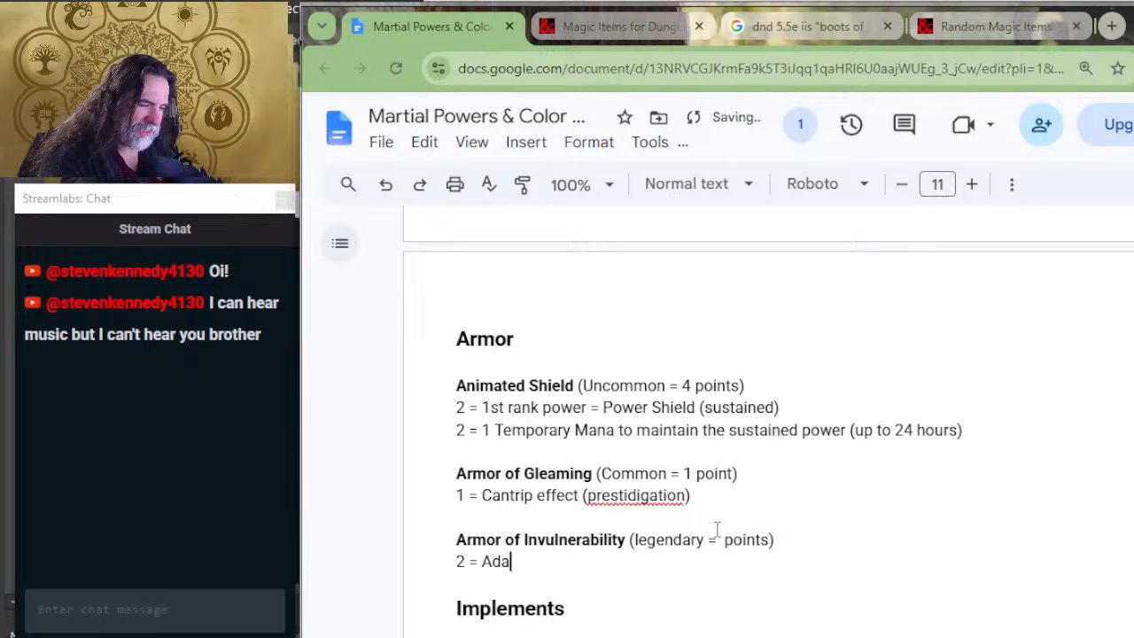
key(BackSpace)
key(BackSpace)
text(ptive)
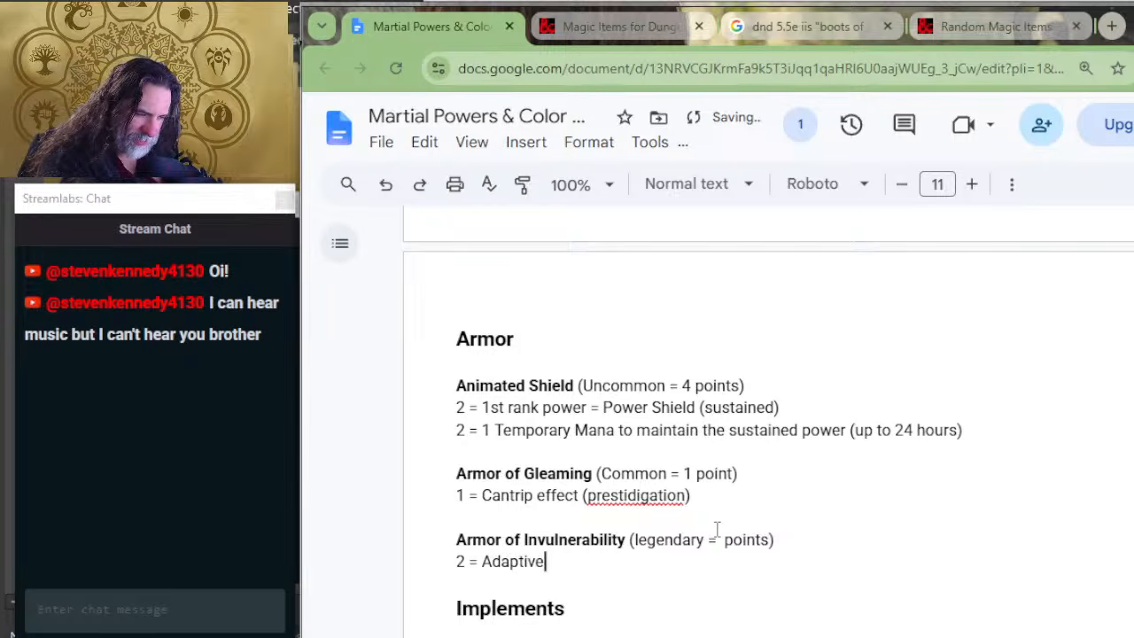
text( Resistance ()
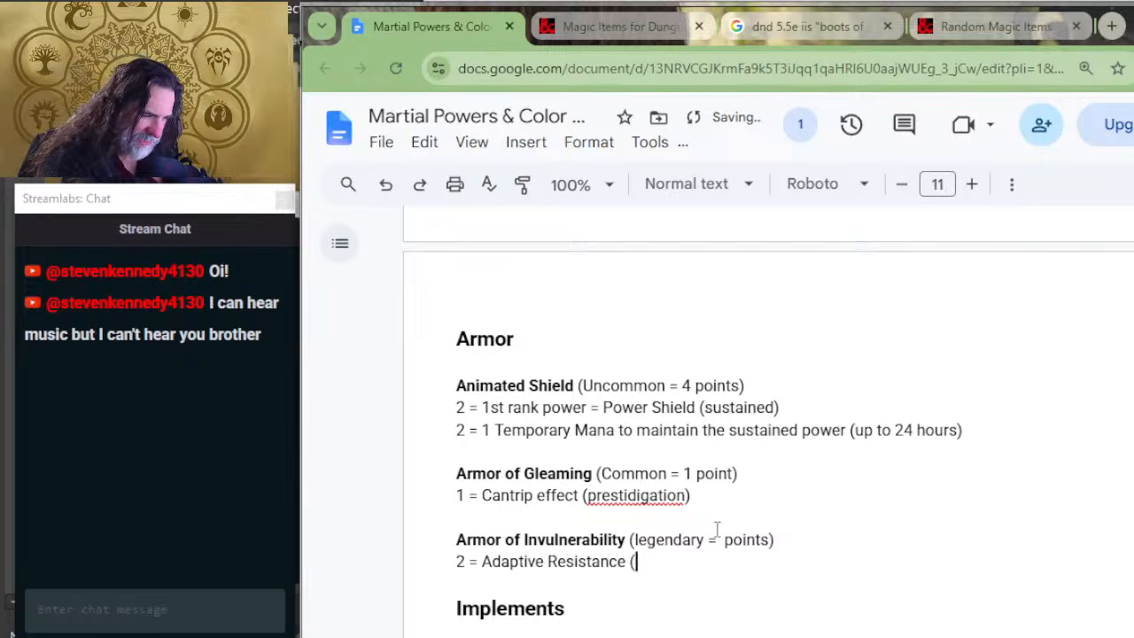
text(nature)
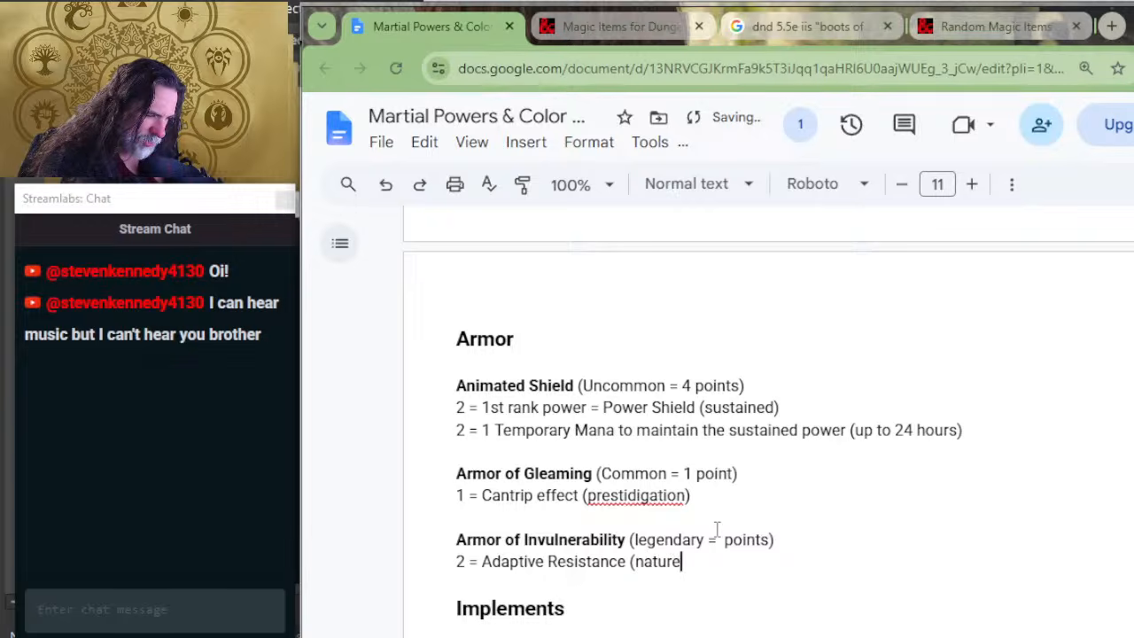
key(BackSpace)
text(al weapons)
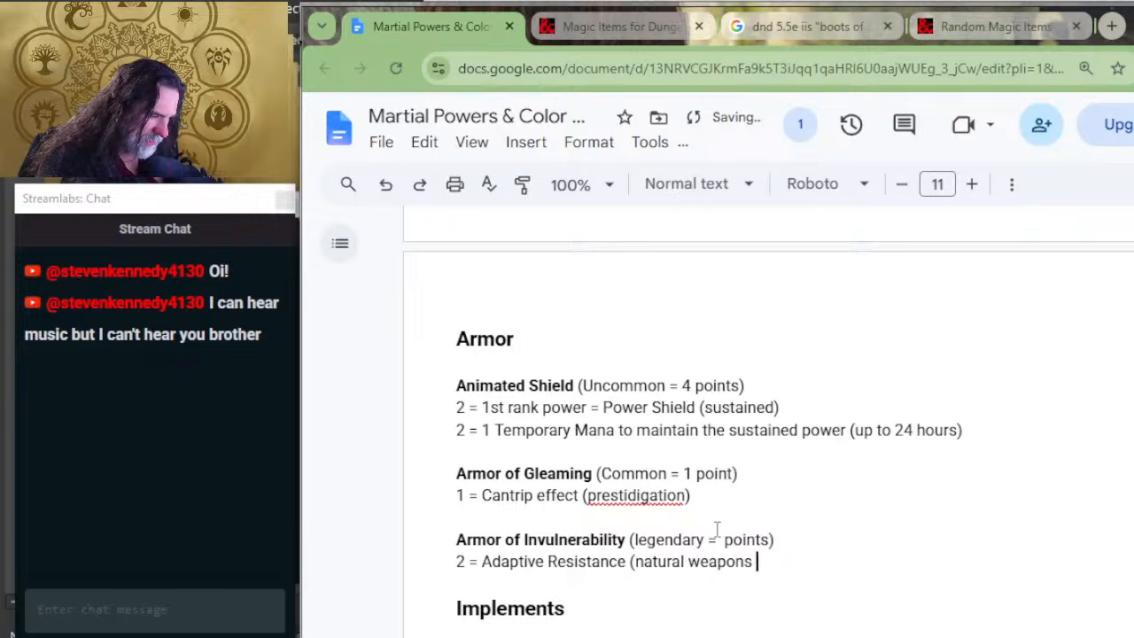
text( BPS+)
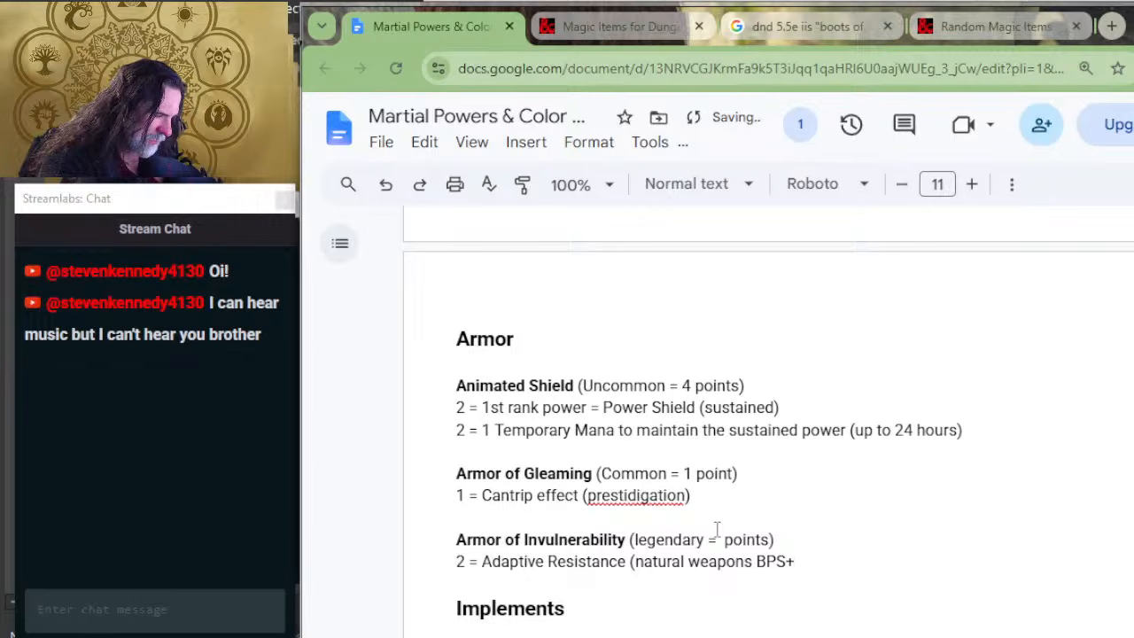
text(point)
Step: Complete the Adaptive Resistance line with the qualifiers "(natural weapons BPS+poison) (sustained)"
key(BackSpace)
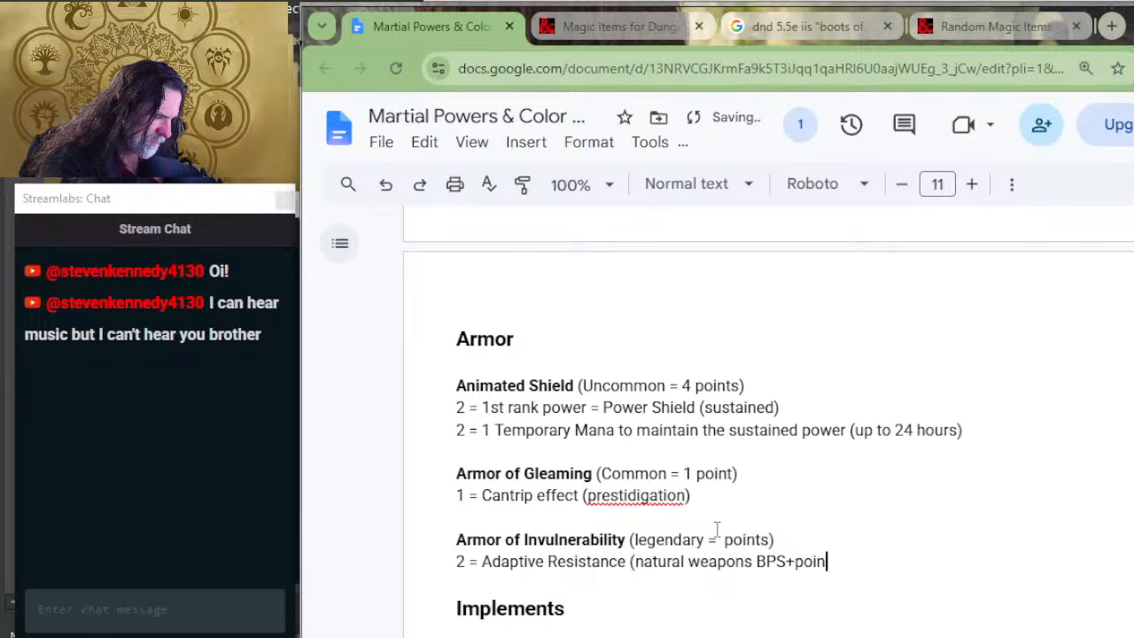
key(BackSpace)
text(s0)
key(BackSpace)
text(on)
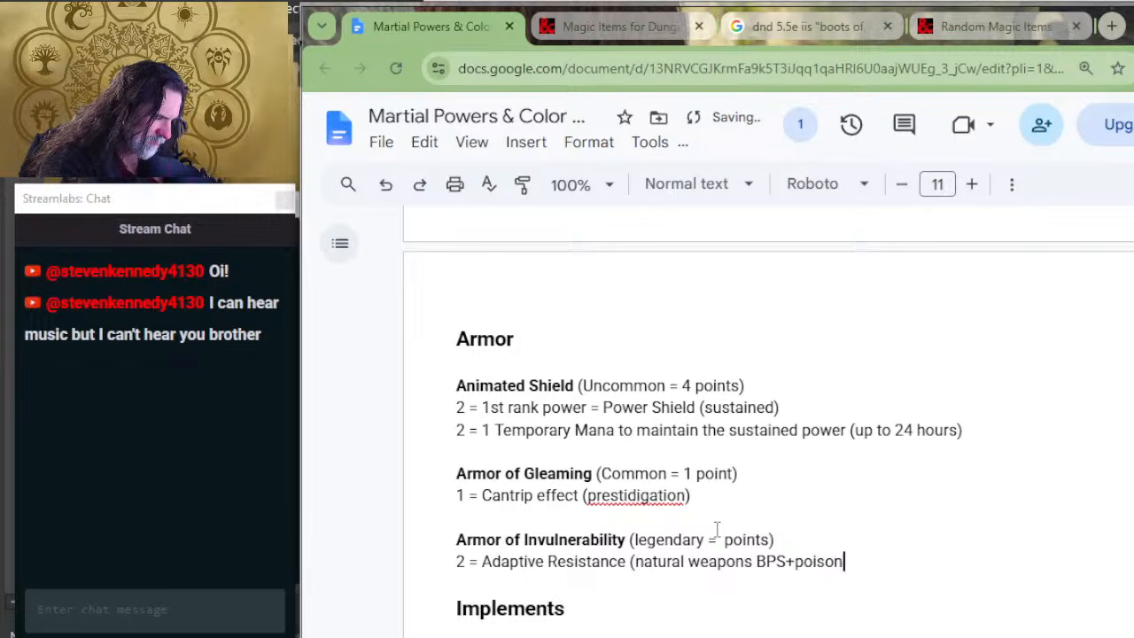
text())
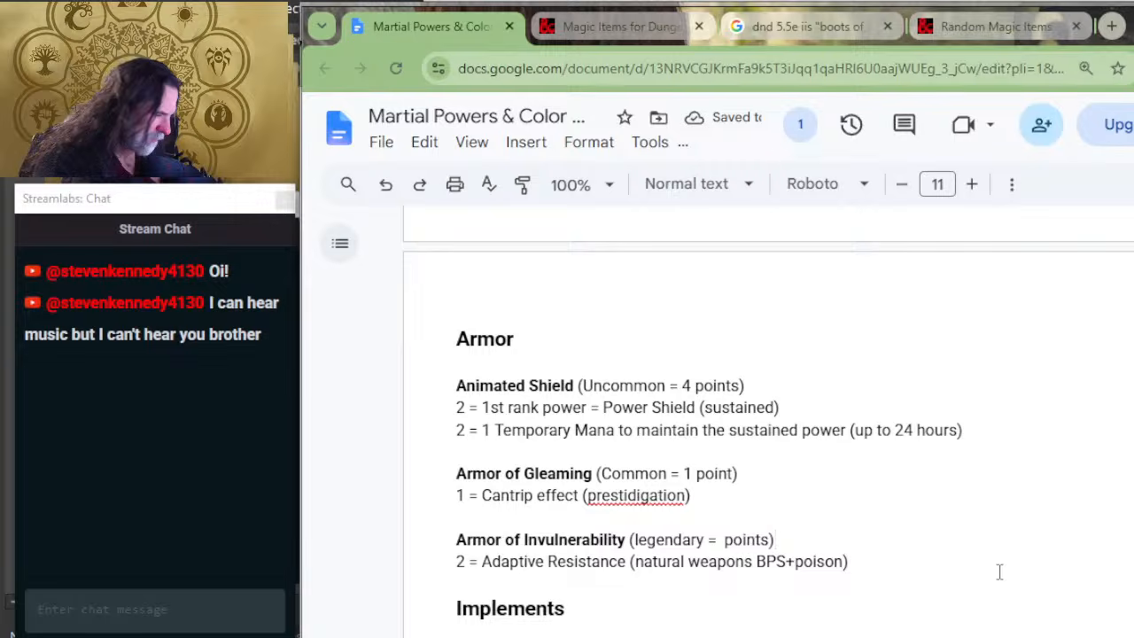
text((sustained))
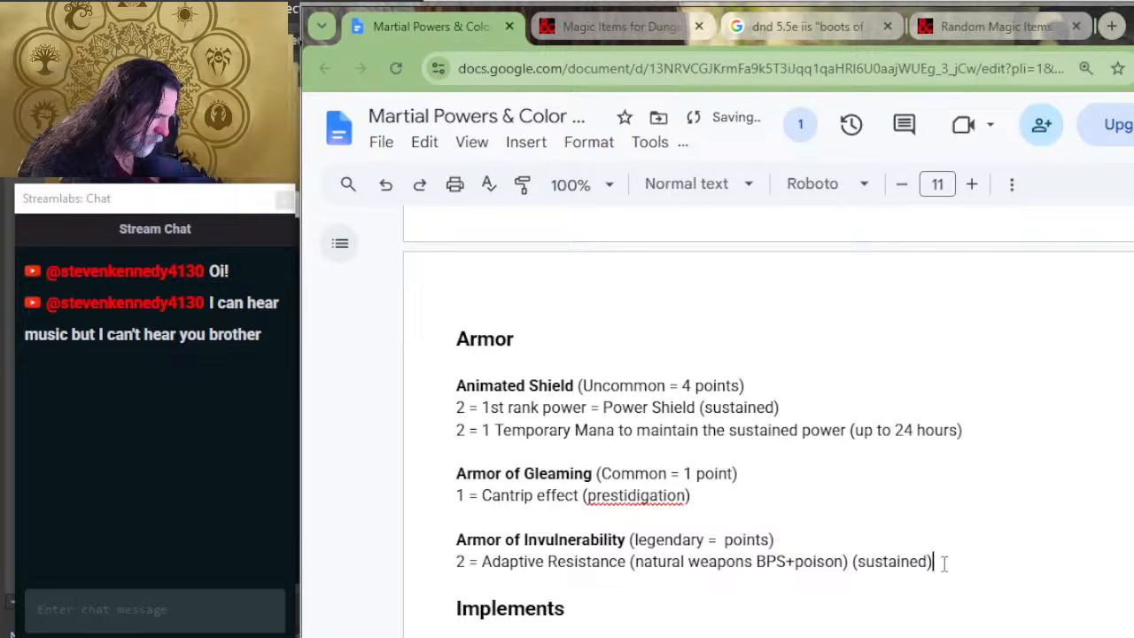
Step: Remove the parentheses around "natural weapons BPS+poison" and add blank lines below the Adaptive Resistance line
key(Left)
key(Left)
key(Left)
key(Left)
key(Left)
key(Left)
key(Left)
key(Left)
key(Left)
key(Left)
key(Left)
key(Left)
key(Left)
key(Left)
key(Left)
key(Left)
key(Left)
key(Left)
key(Left)
key(Left)
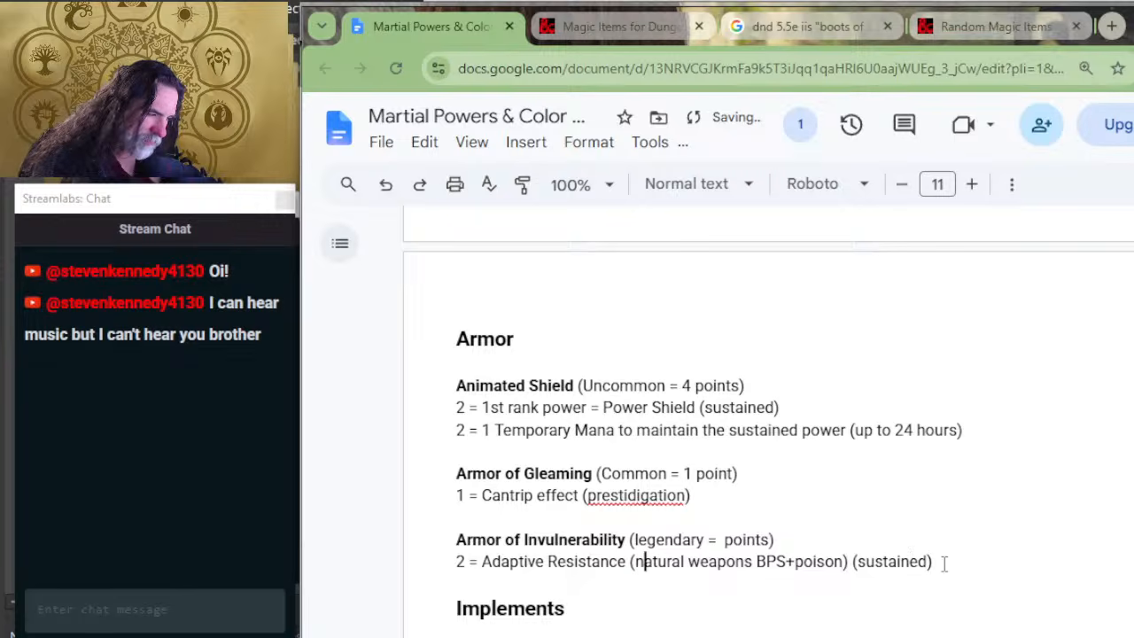
key(BackSpace)
key(End)
key(Right)
key(Left)
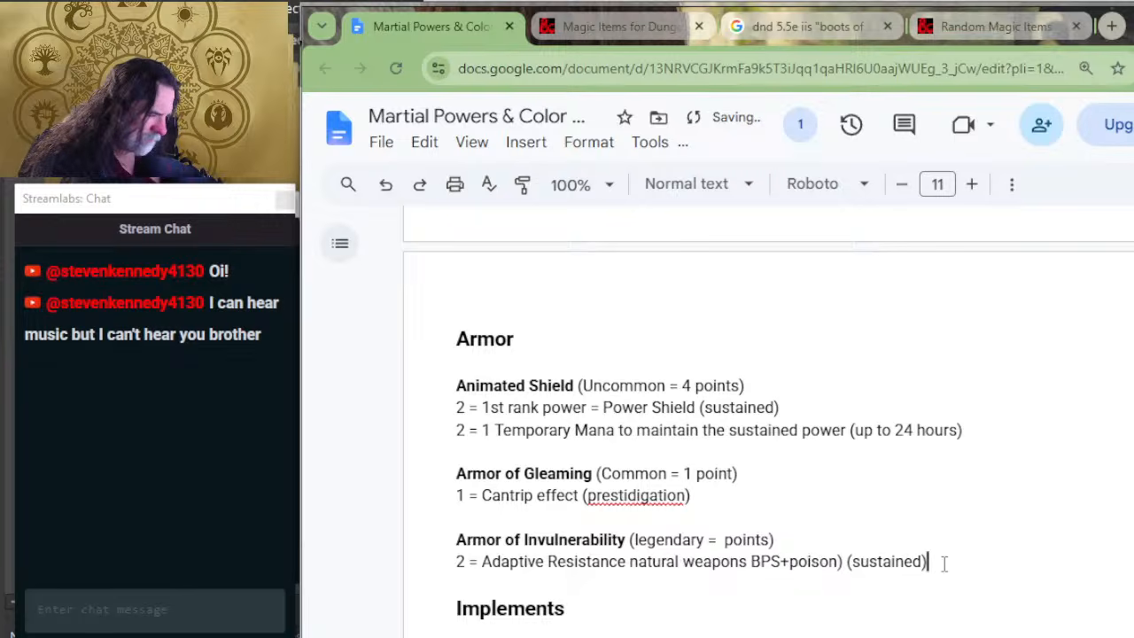
key(Left)
key(Left)
key(Left)
key(Left)
key(Left)
key(Left)
key(Left)
key(Left)
key(Left)
key(Left)
key(Left)
key(Left)
key(Left)
key(Left)
key(Right)
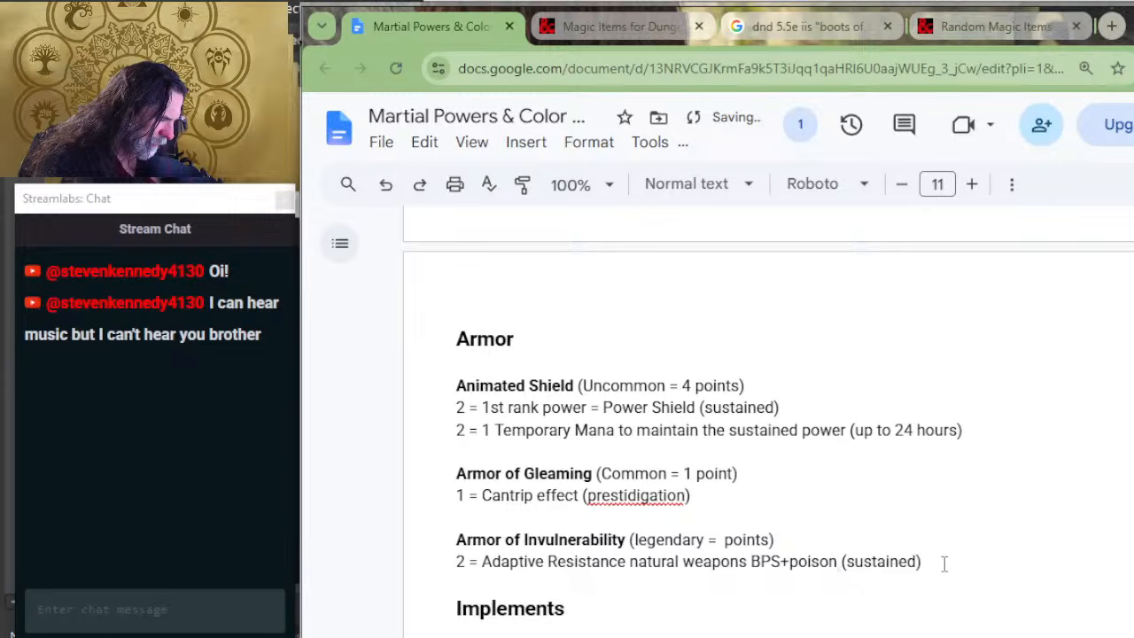
key(Return)
key(Return)
key(Up)
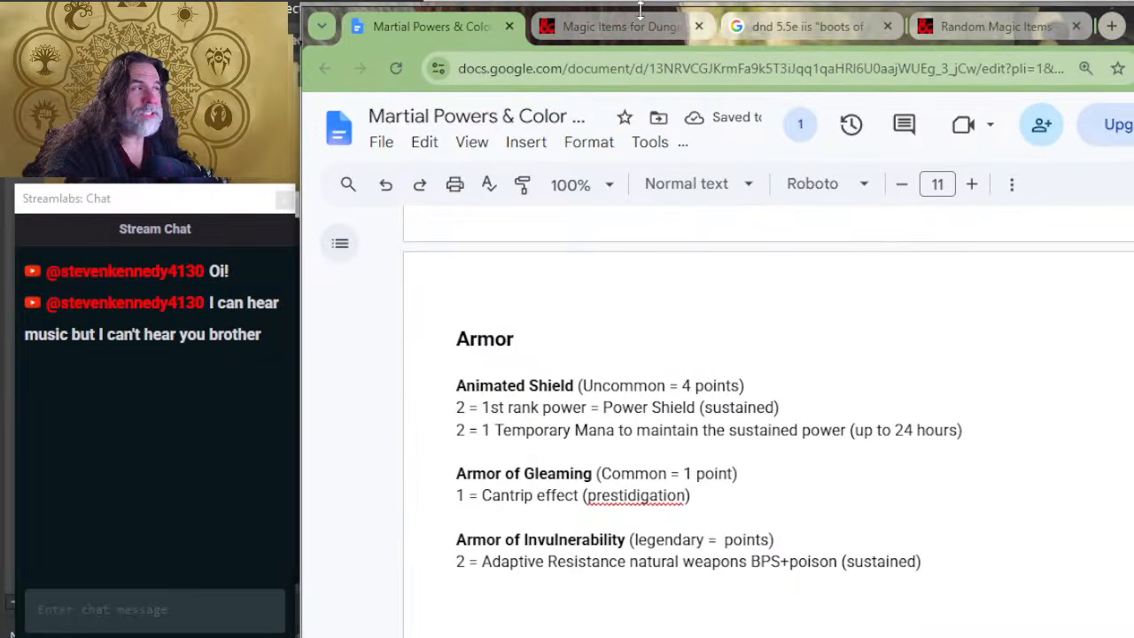
Step: Review the Armor of Invulnerability listing's Metal Shell property and find the rank 4 Indestructible power in the other Martial Powers window
click(617, 26)
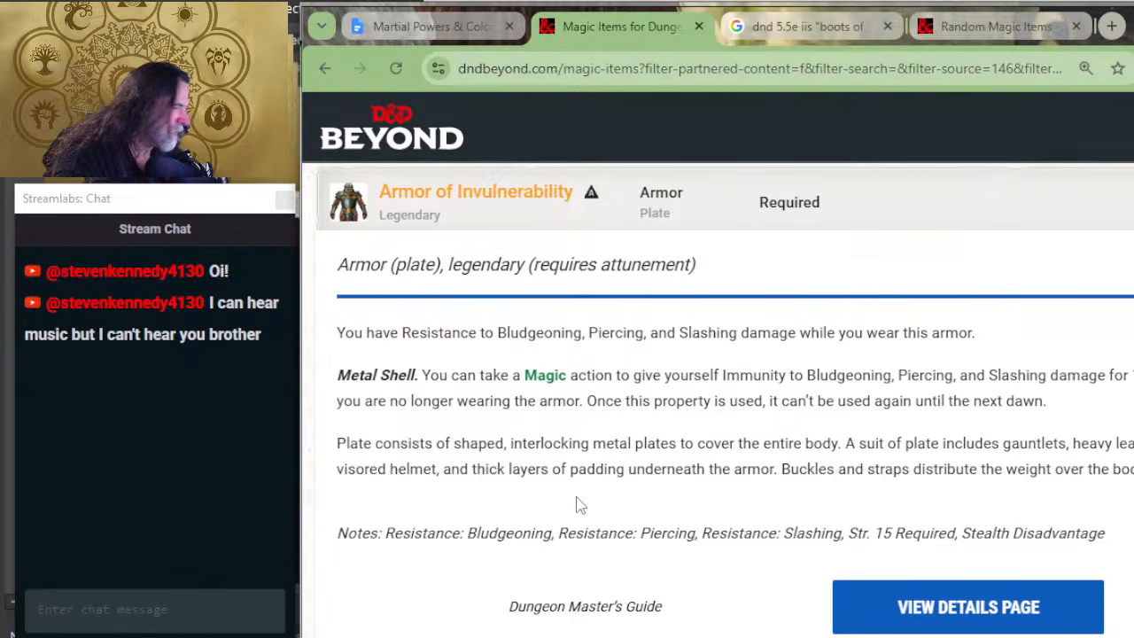
key(alt+Tab)
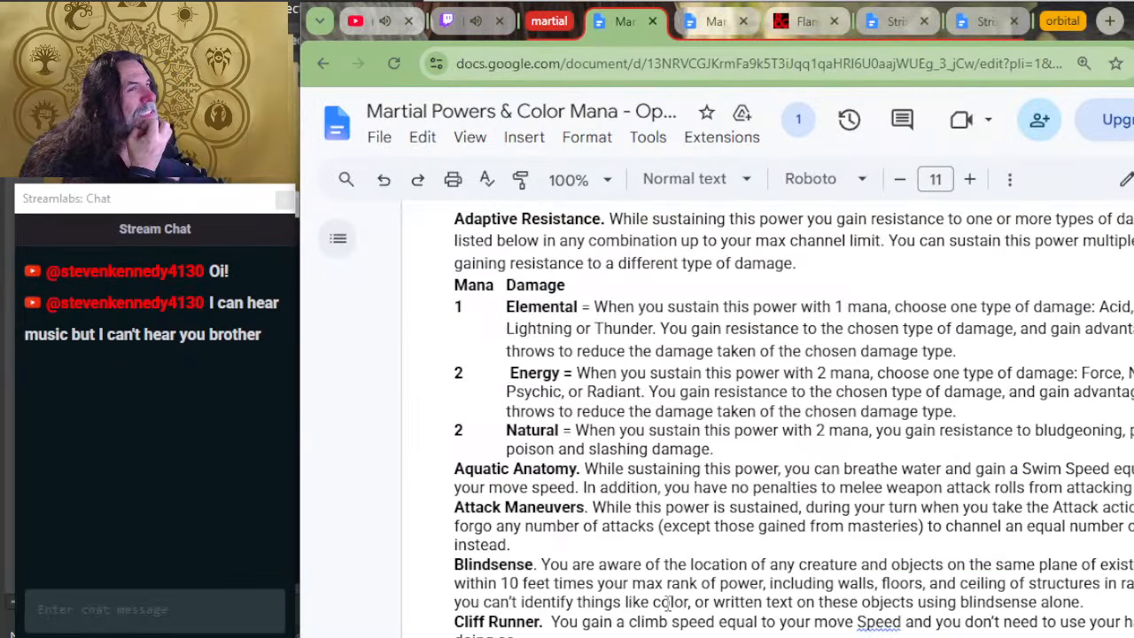
scroll(673, 603, down, 12)
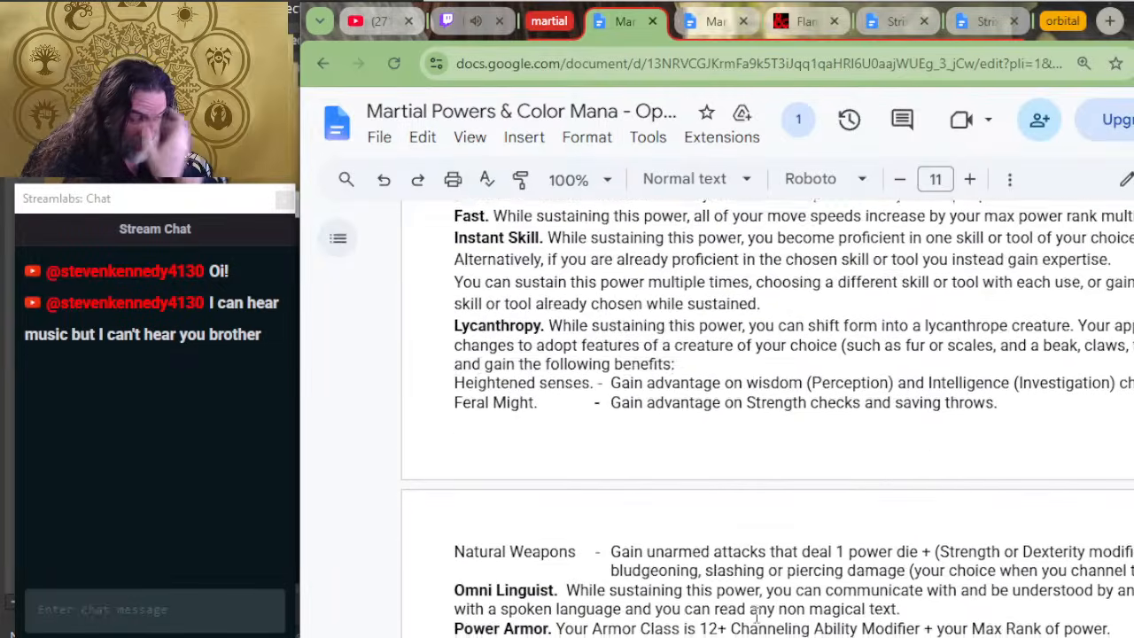
scroll(758, 618, down, 15)
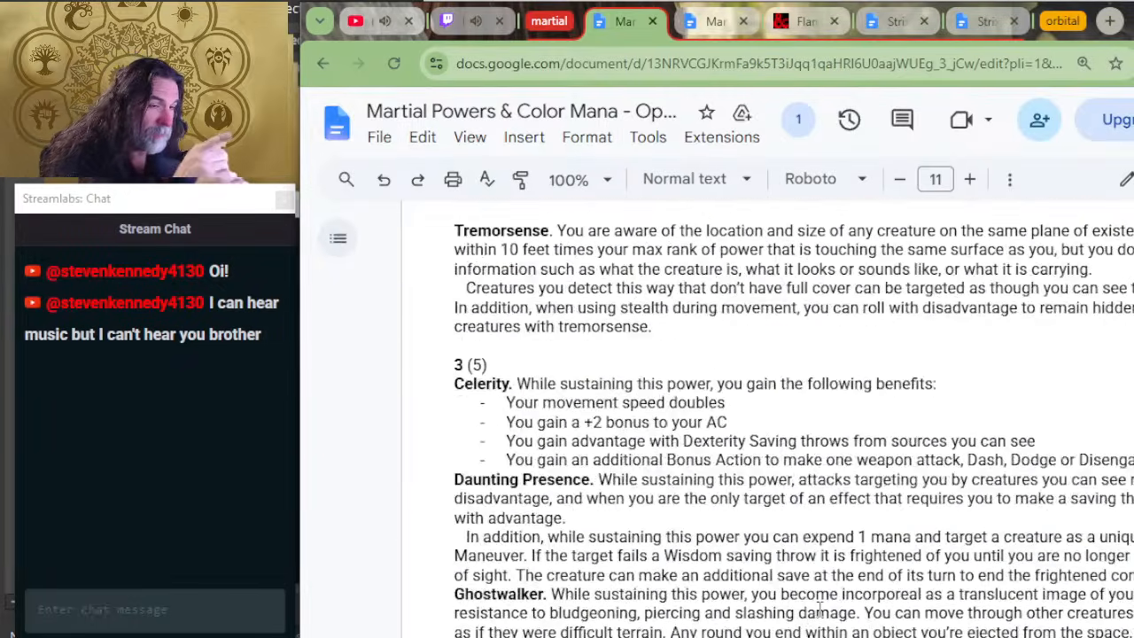
scroll(820, 608, down, 4)
scroll(716, 494, down, 15)
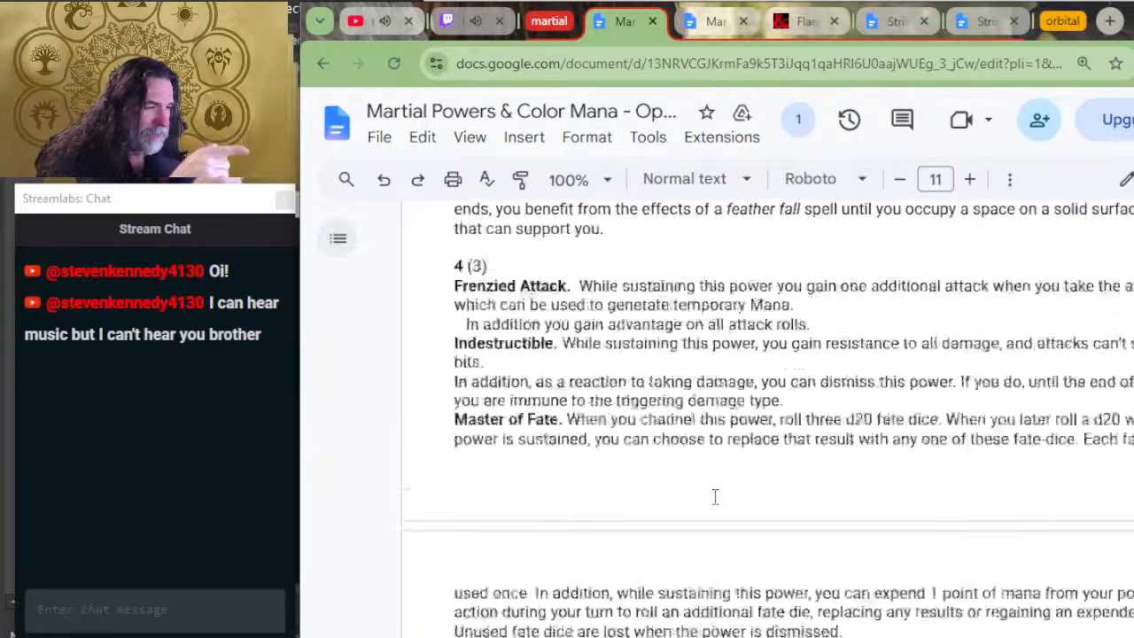
scroll(724, 488, up, 6)
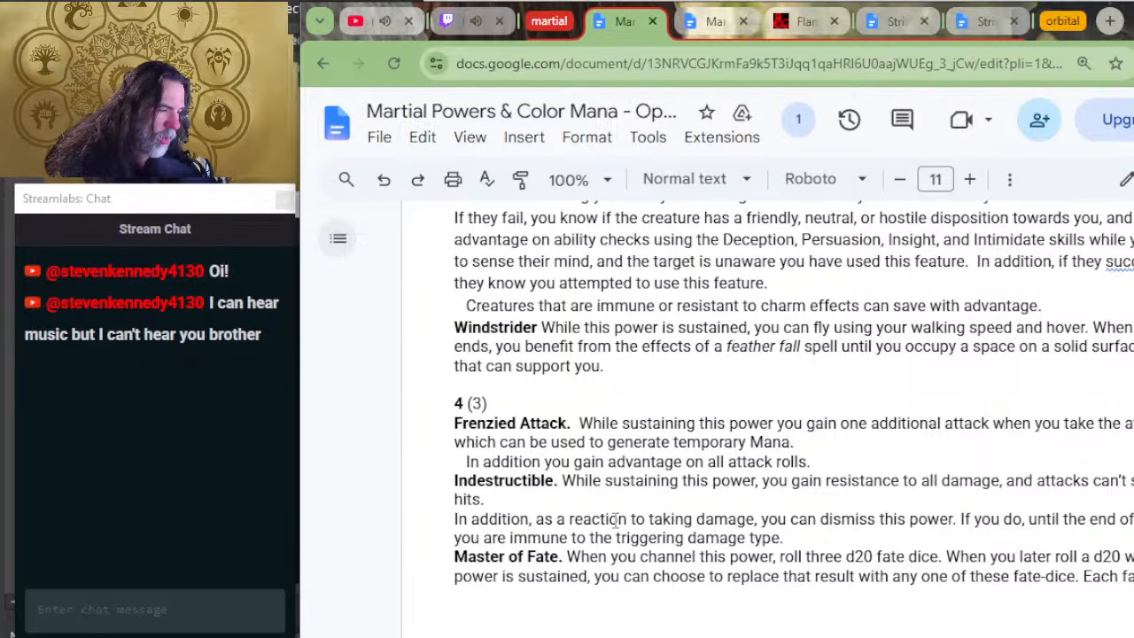
Step: Examine the Indestructible power's resistance, its dismiss reaction granting immunity, and its rank heading
click(647, 494)
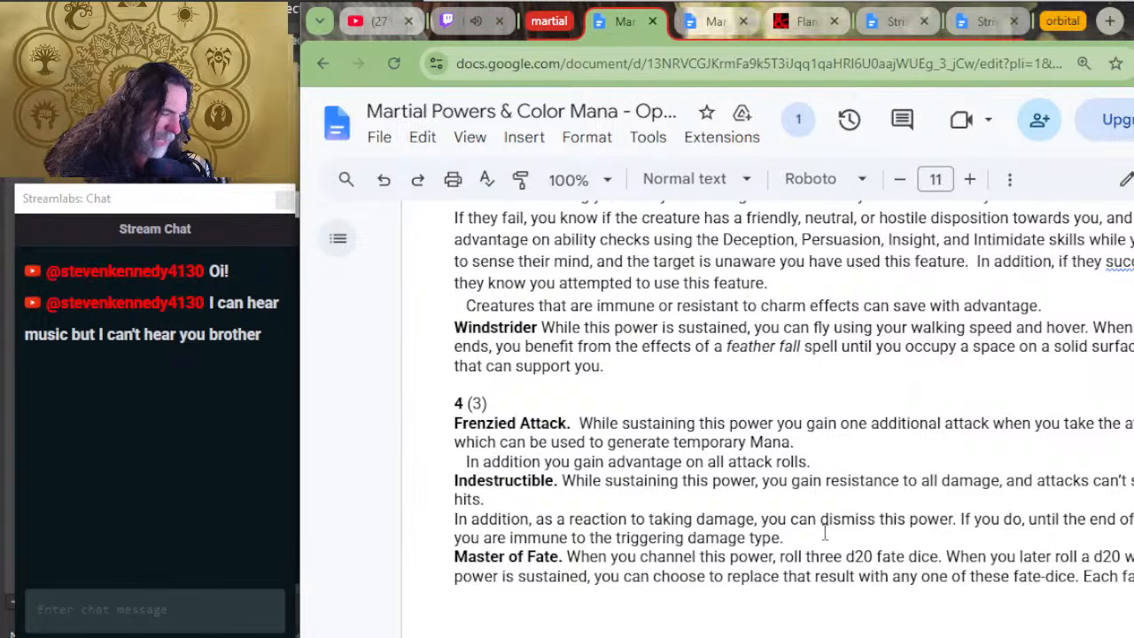
click(824, 532)
click(821, 521)
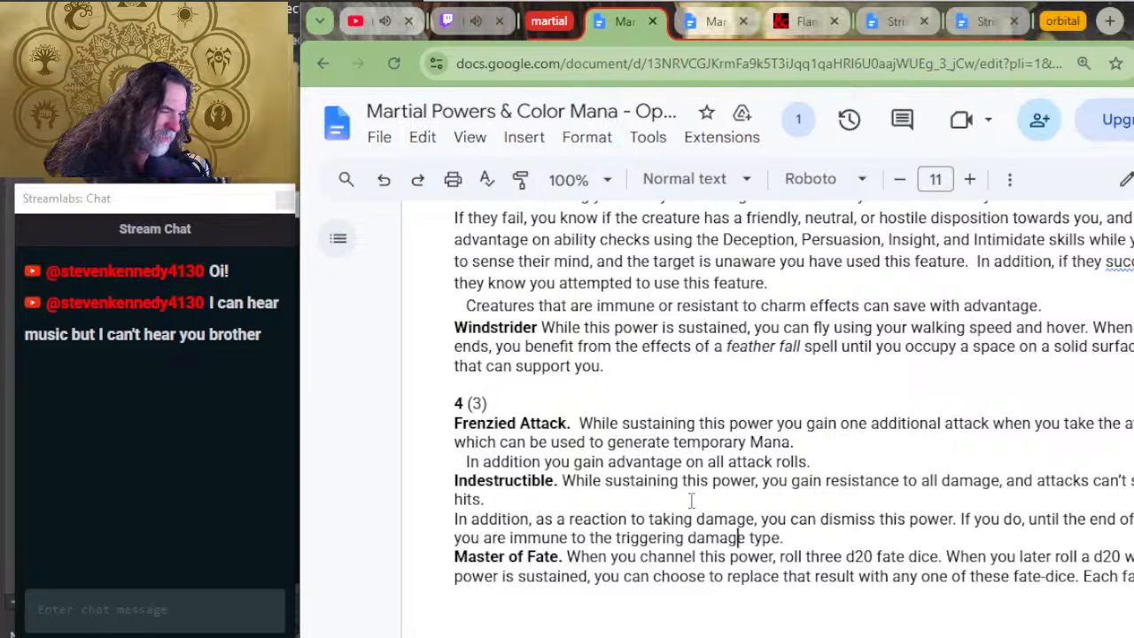
drag(907, 519, 793, 519)
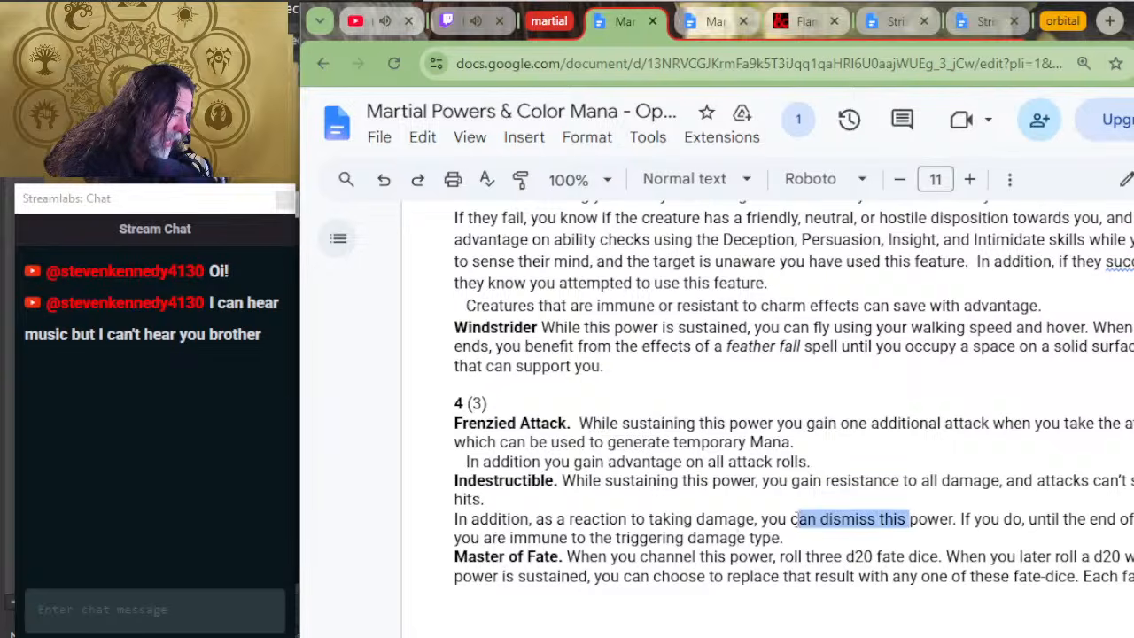
drag(500, 486, 1004, 484)
click(632, 519)
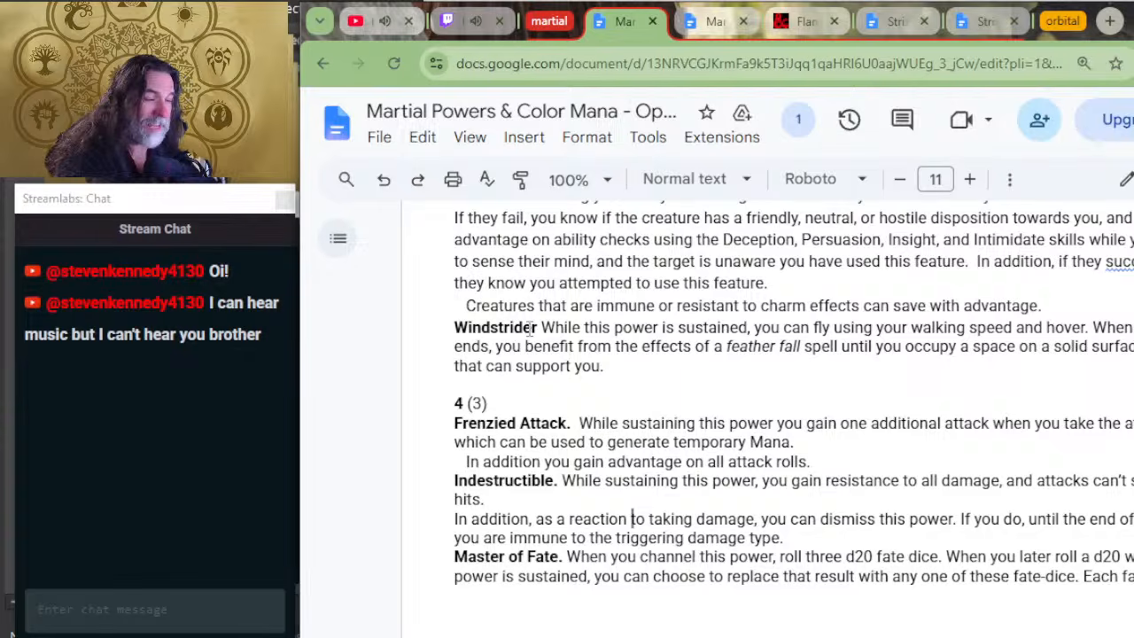
drag(489, 404, 449, 404)
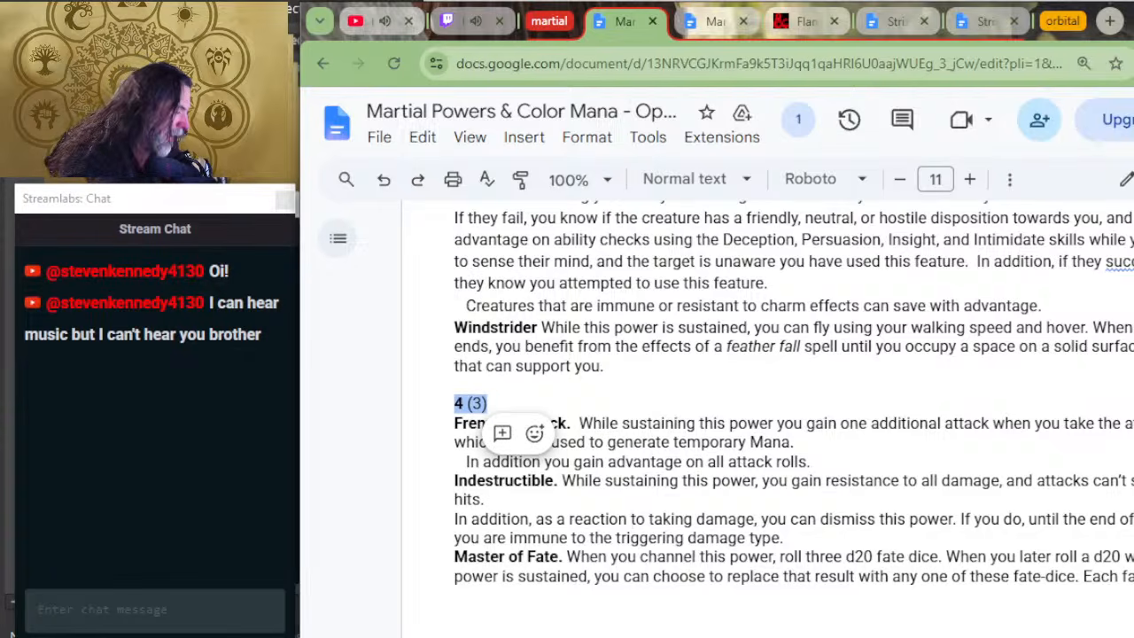
drag(1129, 519, 716, 520)
click(715, 519)
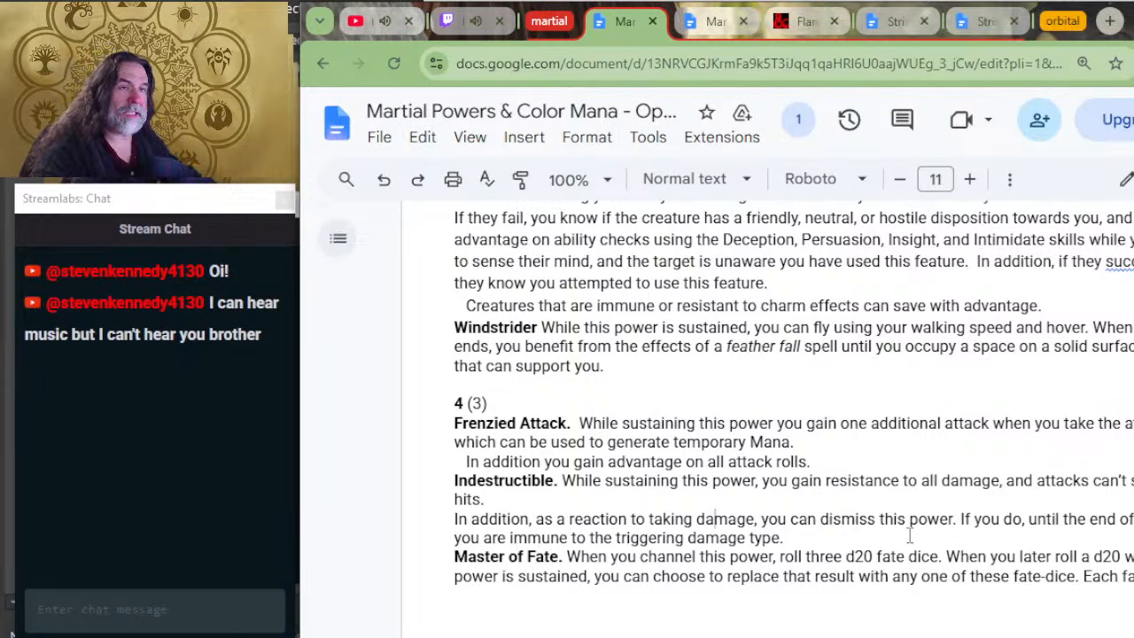
Step: Return to the Power Gear document and check the crafting cost table for Level 4 Power and 4 Temporary Mana, discarding any comment opened there
key(alt+Tab)
key(alt+Tab)
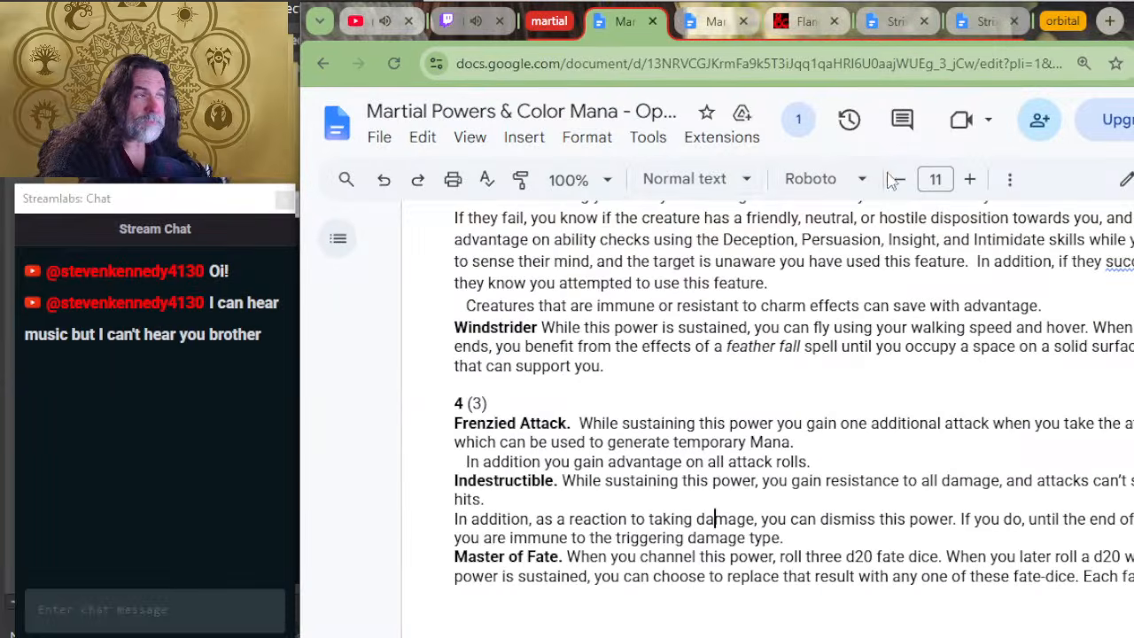
key(alt+Tab)
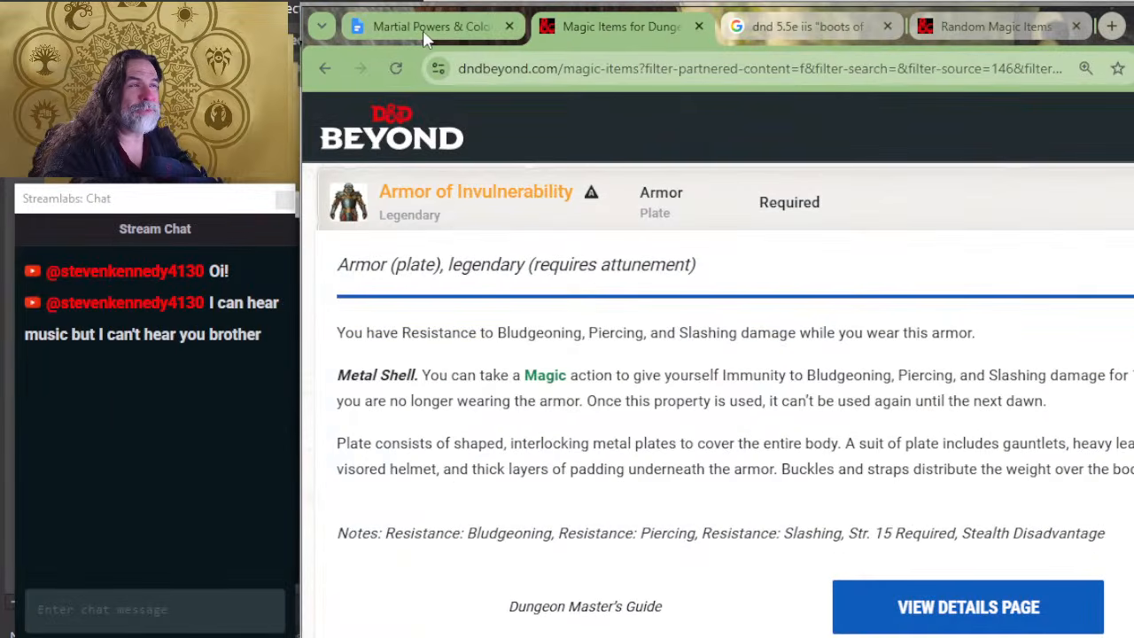
click(425, 31)
scroll(632, 517, up, 20)
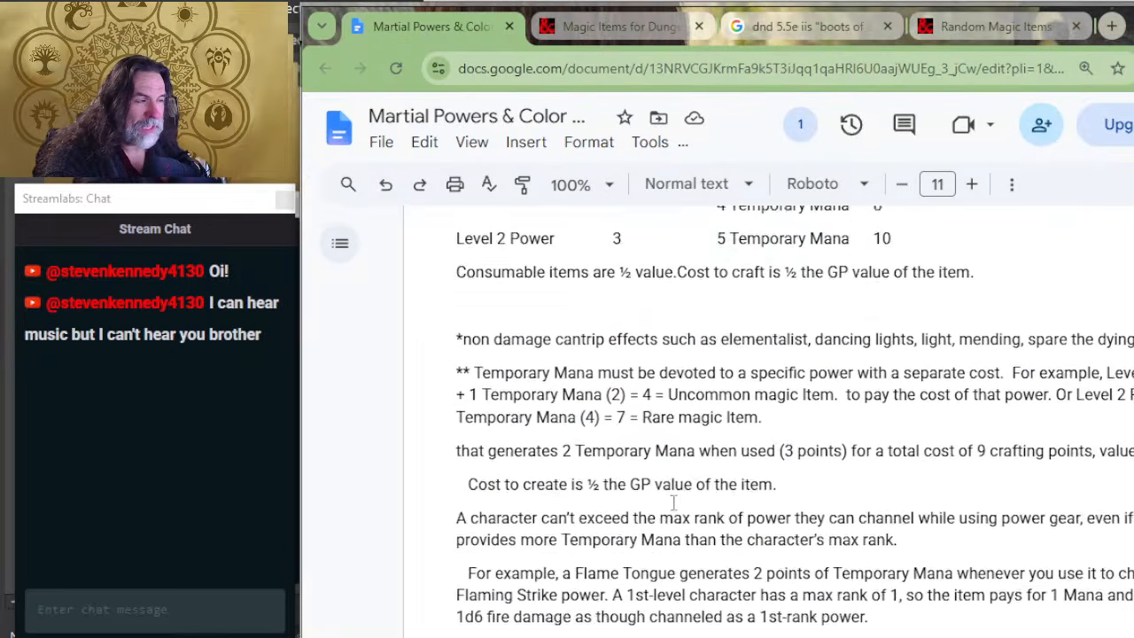
scroll(674, 503, up, 3)
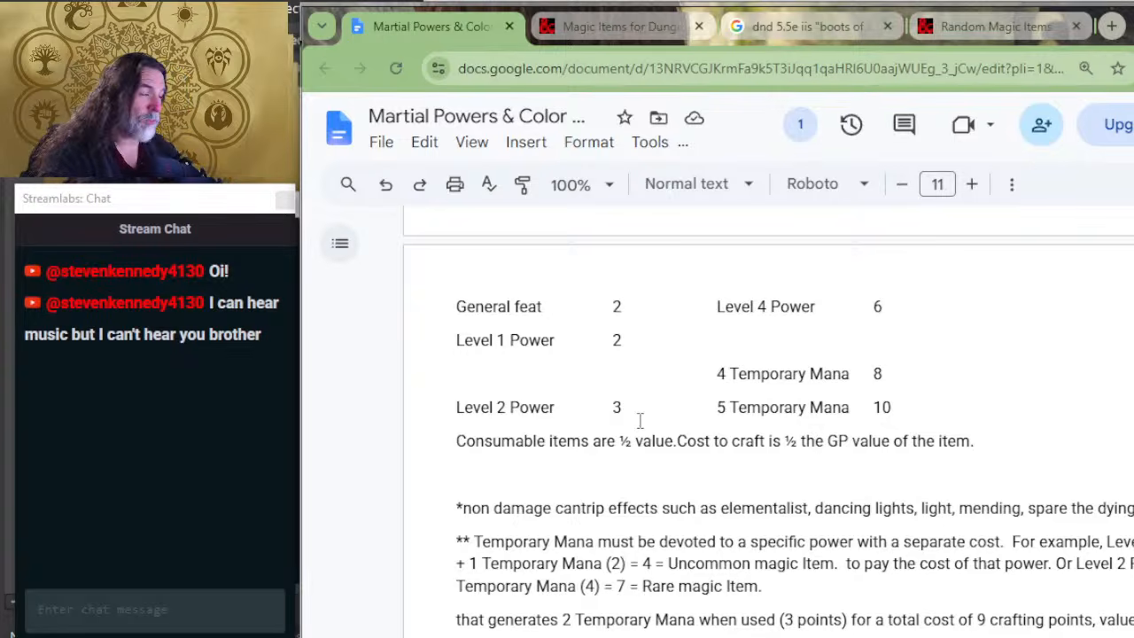
click(899, 372)
mouse_move(728, 374)
mouse_down()
mouse_move(785, 382)
mouse_move(713, 371)
mouse_move(732, 394)
mouse_up()
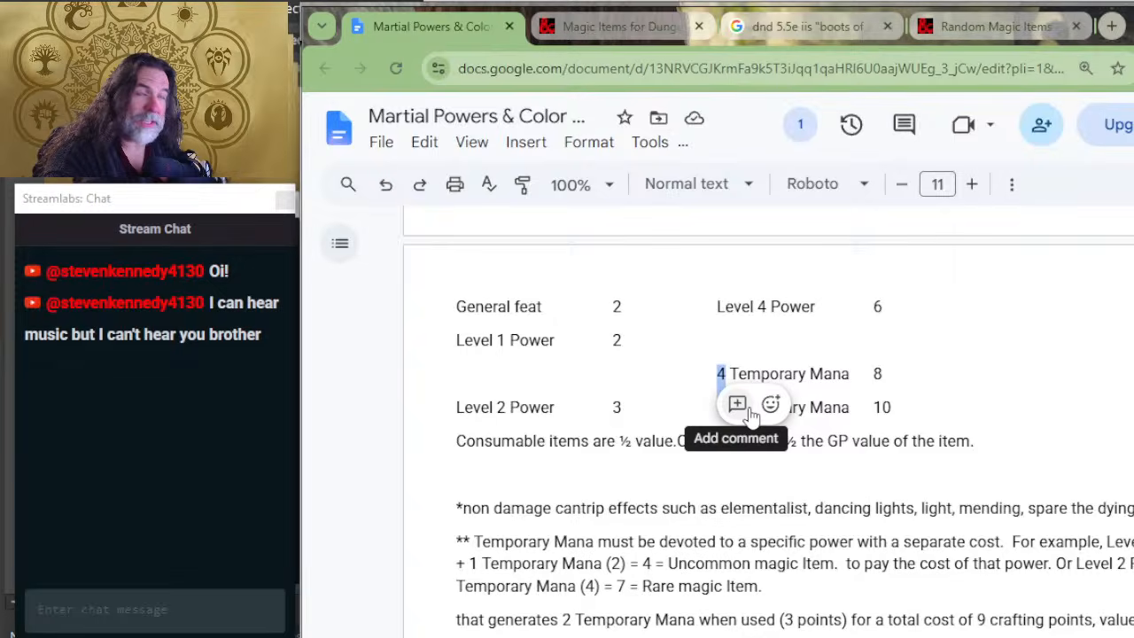
click(734, 404)
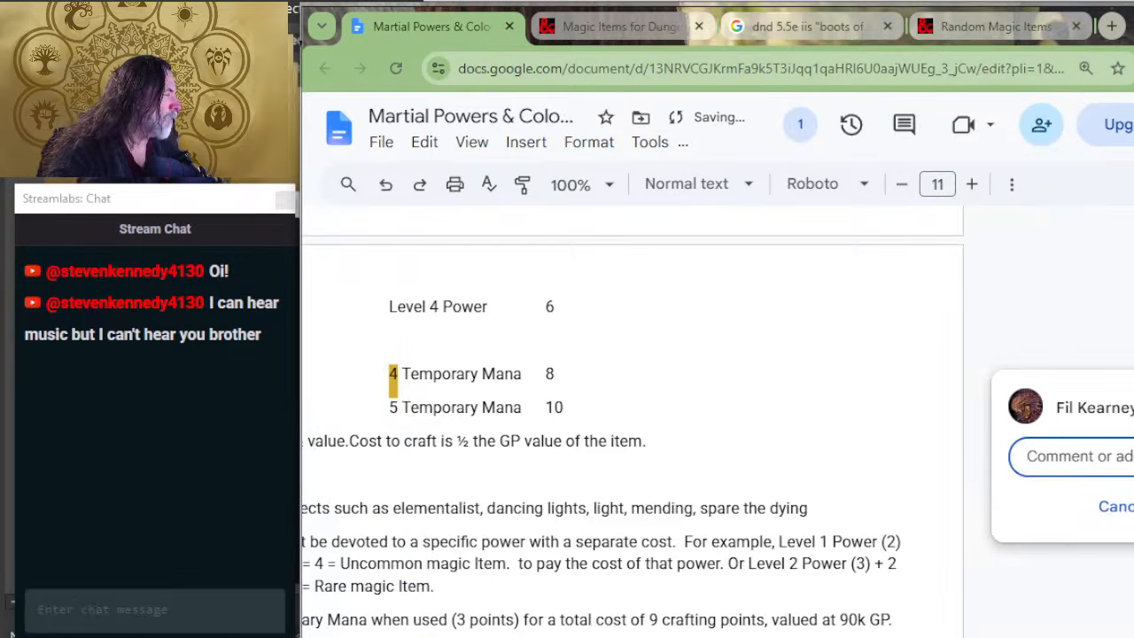
click(1107, 506)
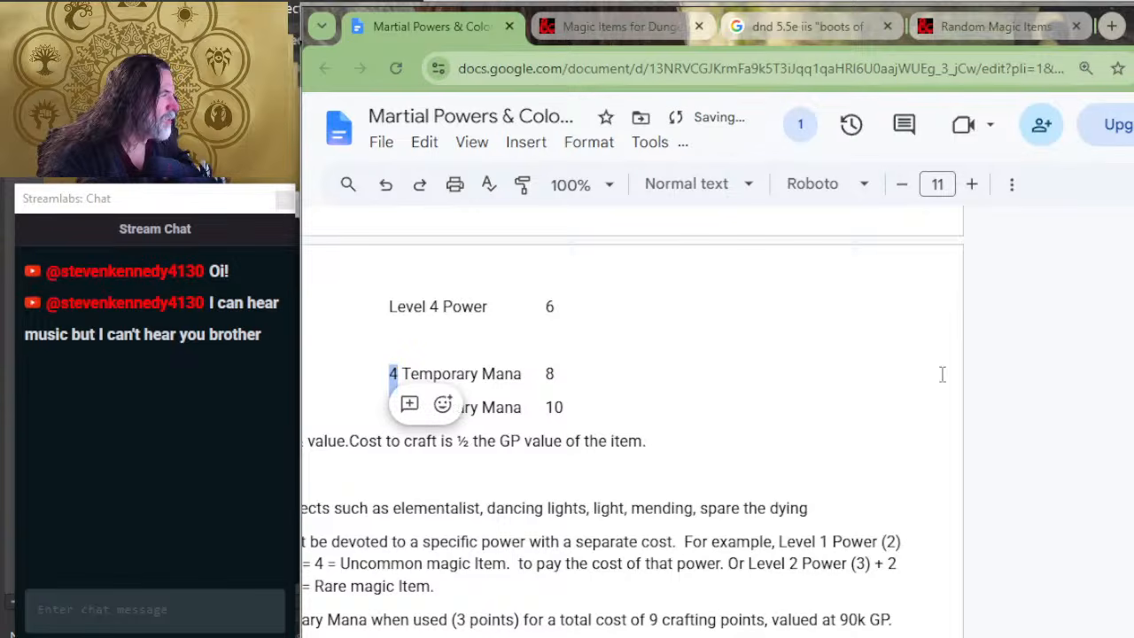
Step: Check the duration point modifiers, then compare the Indestructible power in the other window with the Armor of Invulnerability listing
key(ctrl+minus)
key(ctrl+plus)
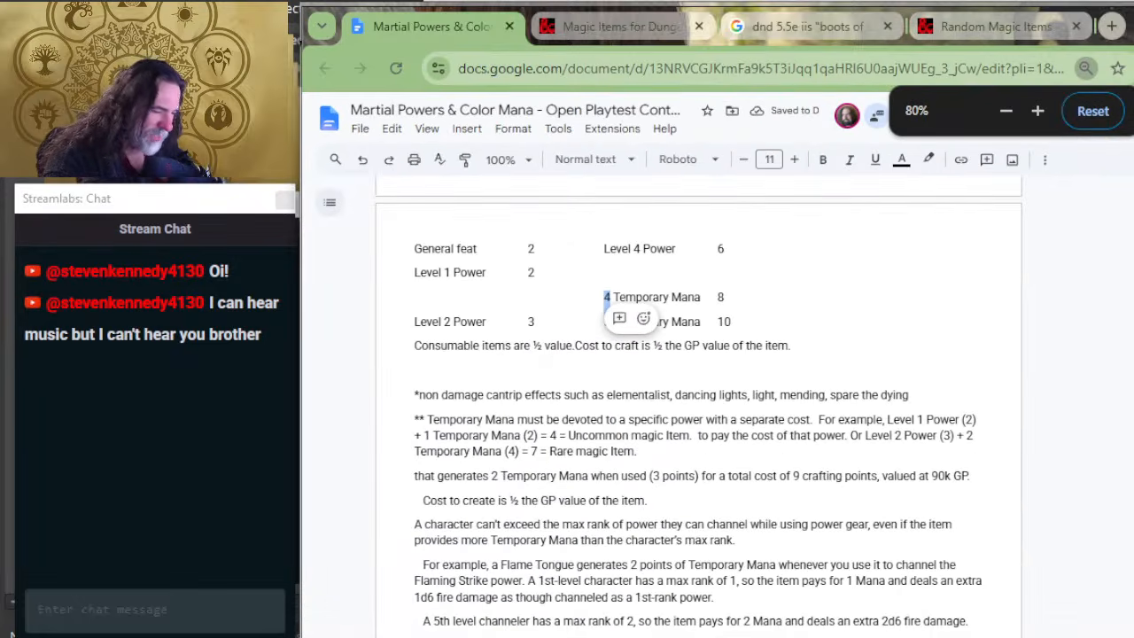
key(ctrl+plus)
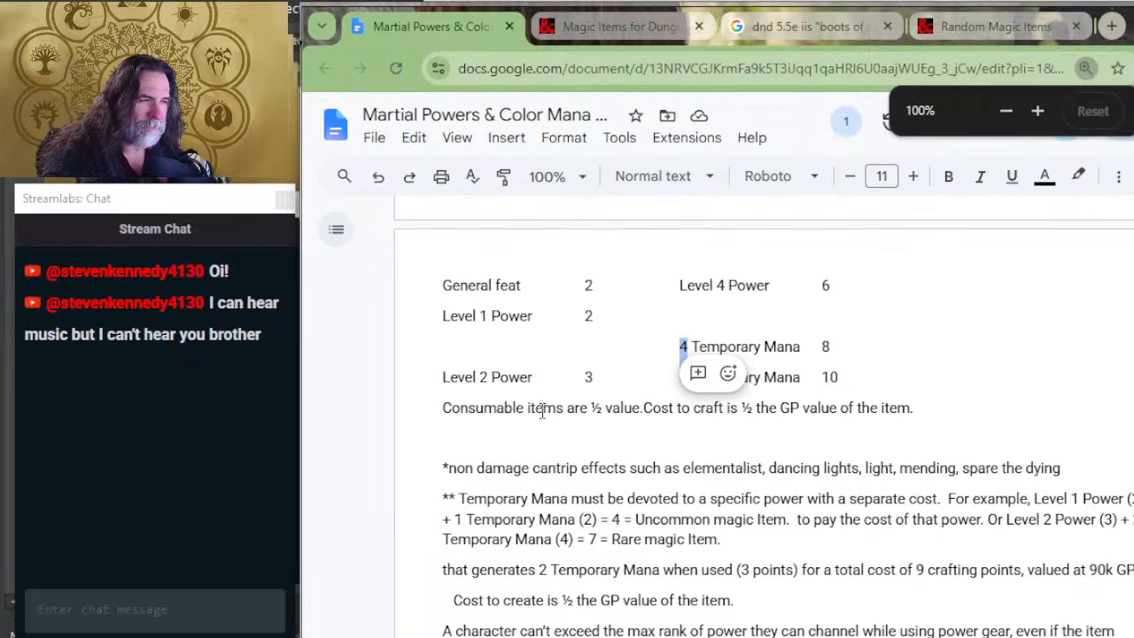
scroll(582, 405, up, 6)
scroll(584, 405, up, 5)
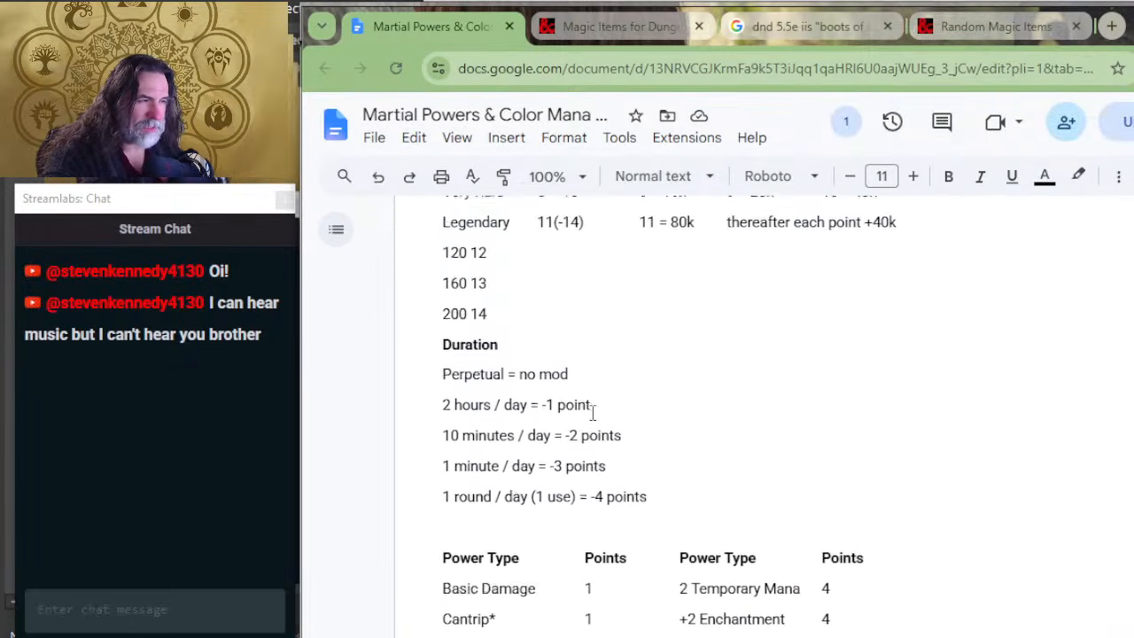
scroll(597, 408, down, 4)
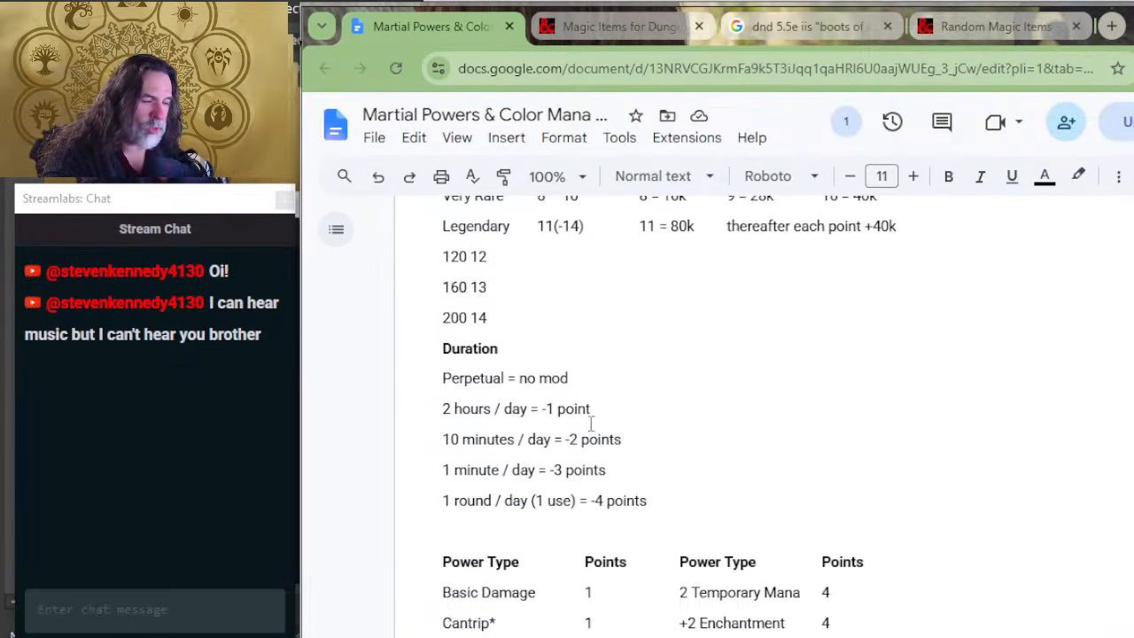
key(alt+Tab)
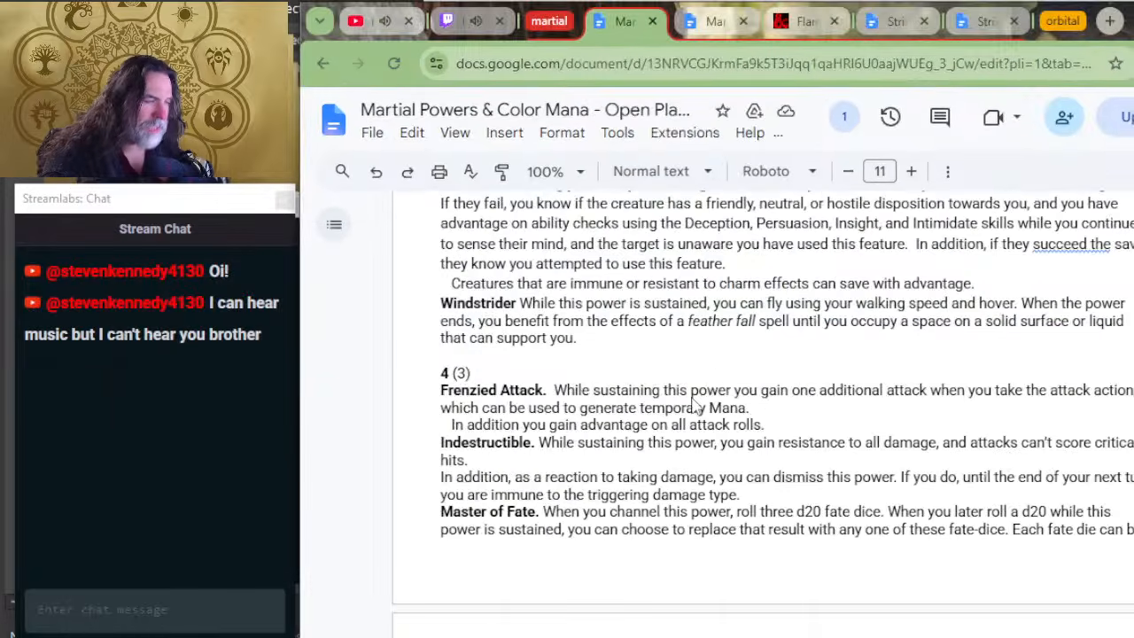
key(alt+Tab)
click(612, 29)
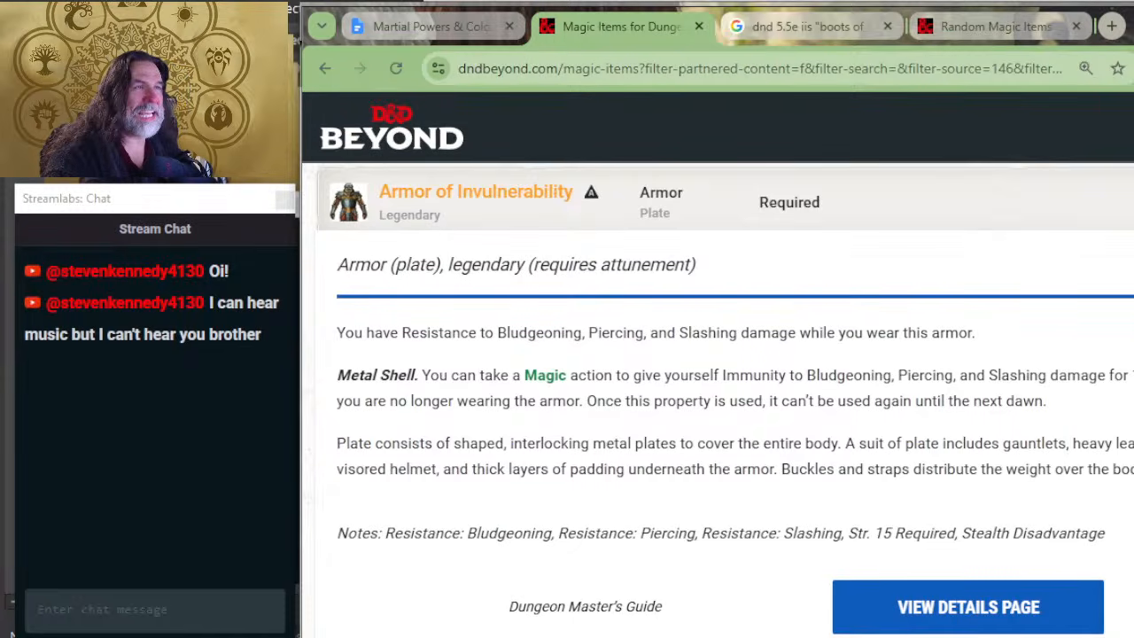
click(448, 29)
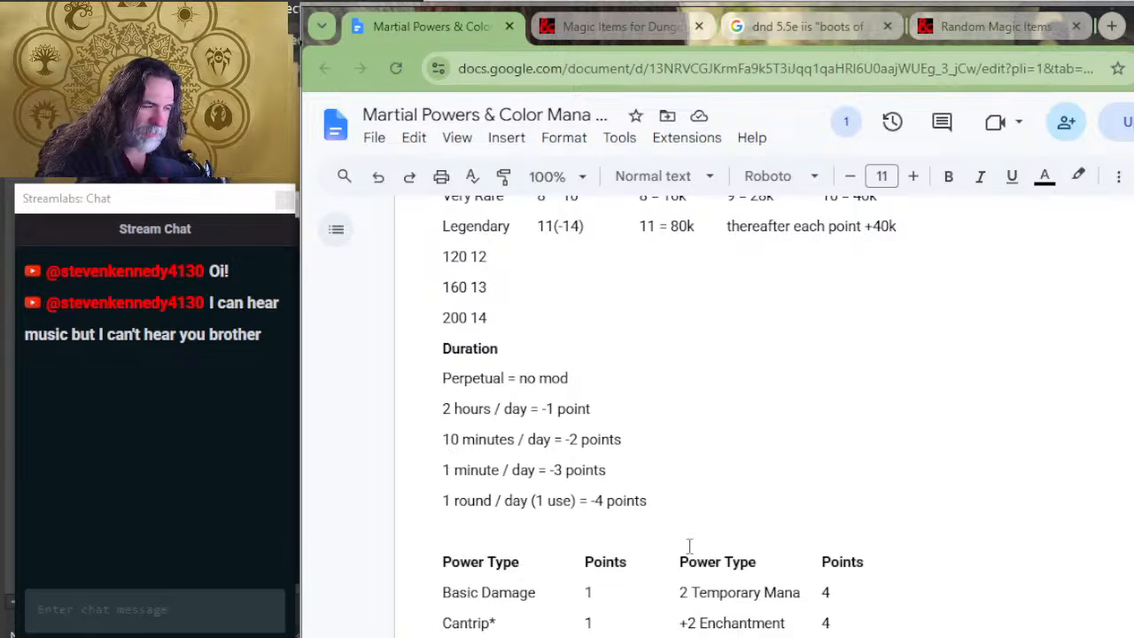
key(alt+Tab)
key(alt+Tab)
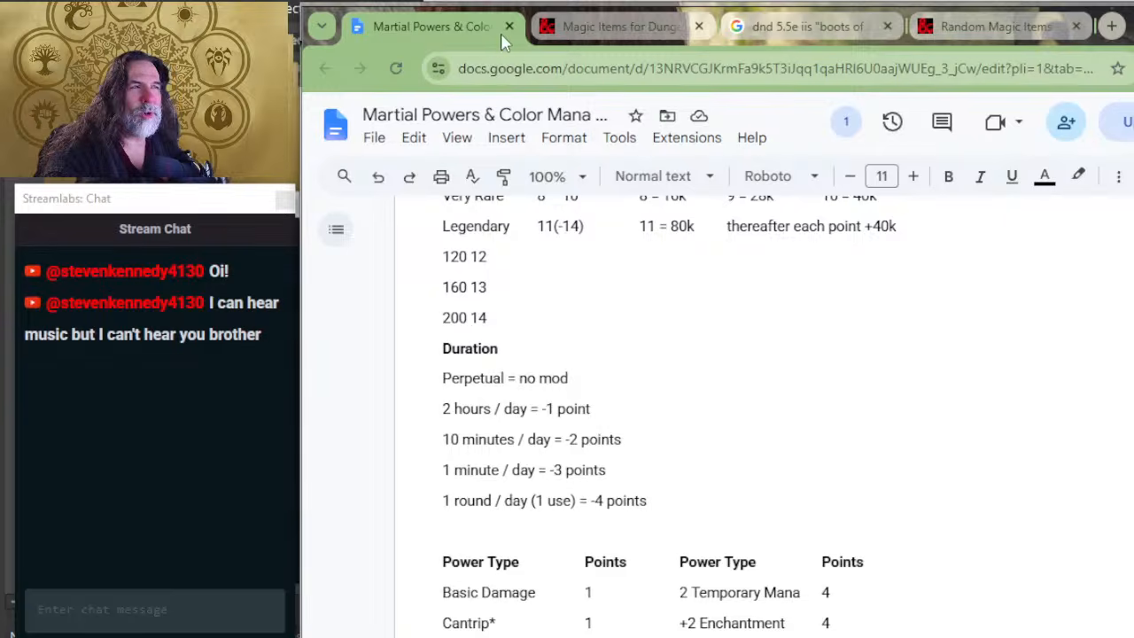
key(alt+Tab)
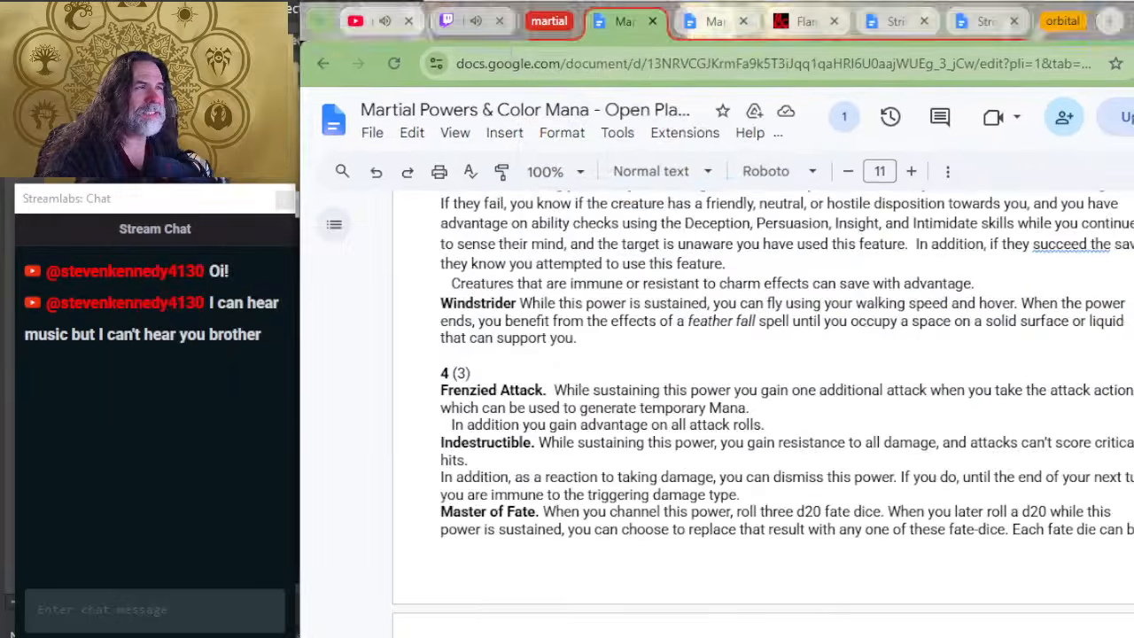
key(alt+Tab)
Step: Using the rarity and power cost tables, set the Adaptive Resistance cost to 3 and insert a hyphen before "natural weapons"
scroll(707, 435, up, 2)
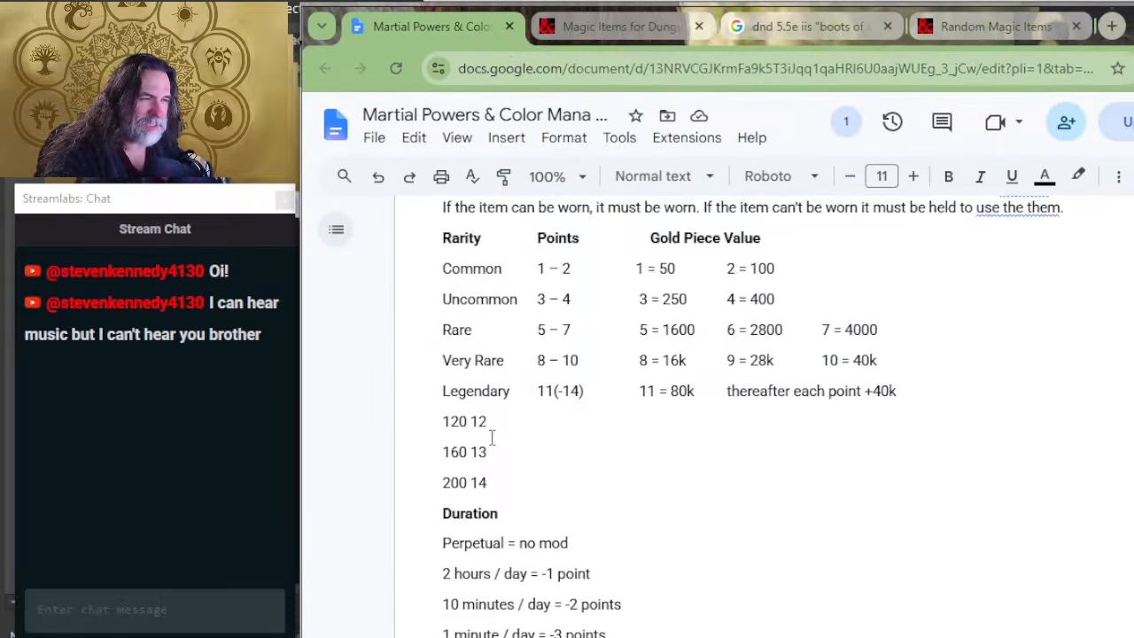
scroll(598, 334, down, 4)
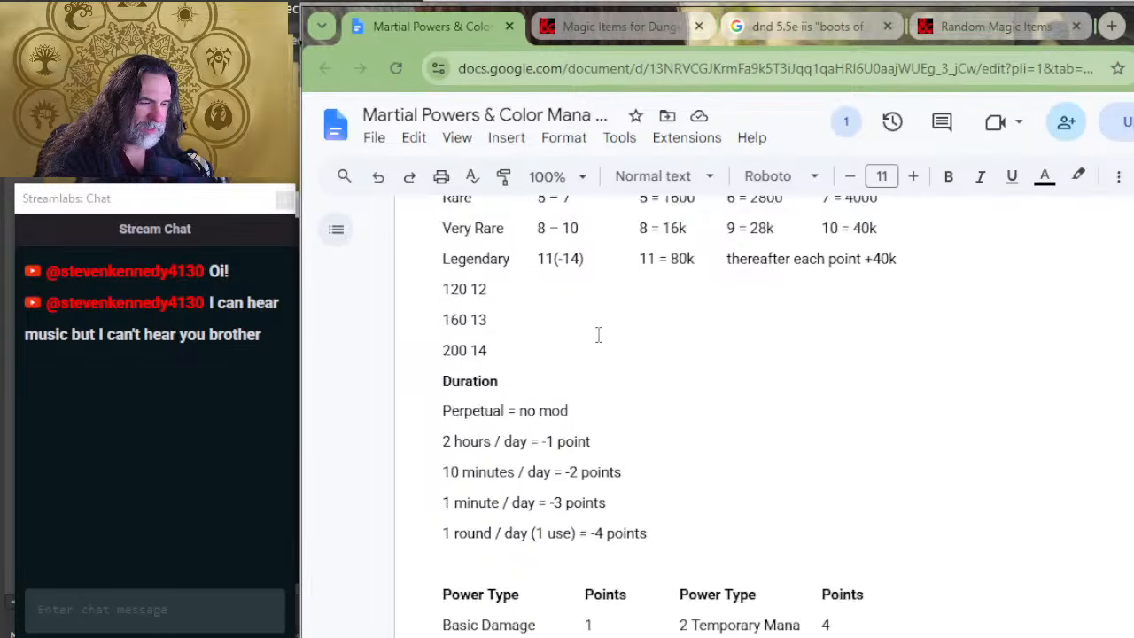
scroll(593, 445, down, 2)
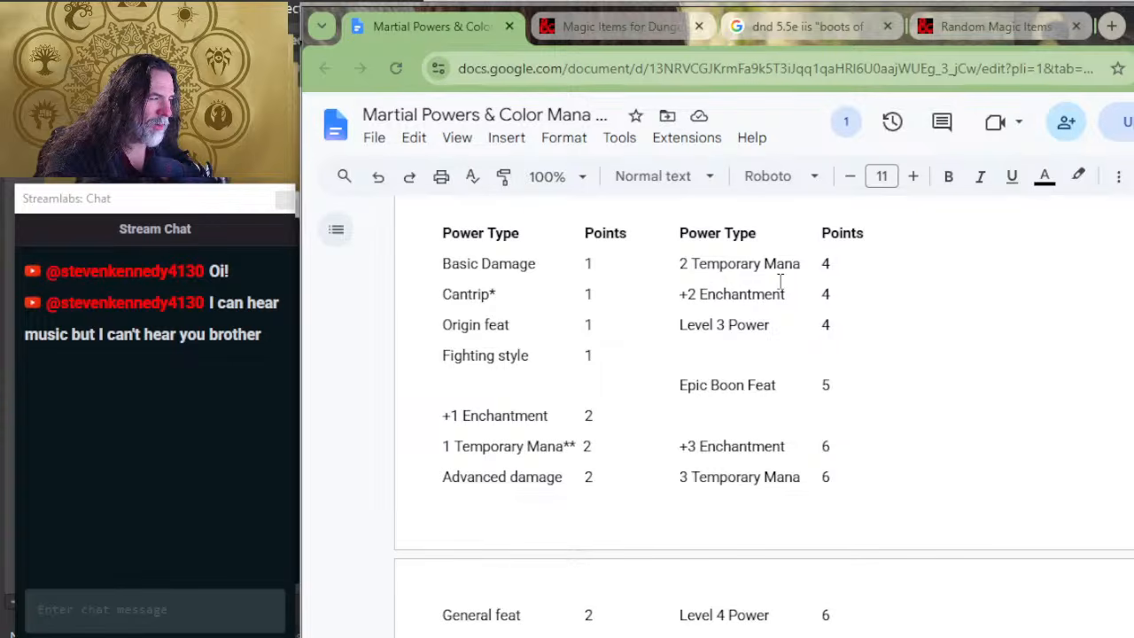
scroll(527, 488, down, 2)
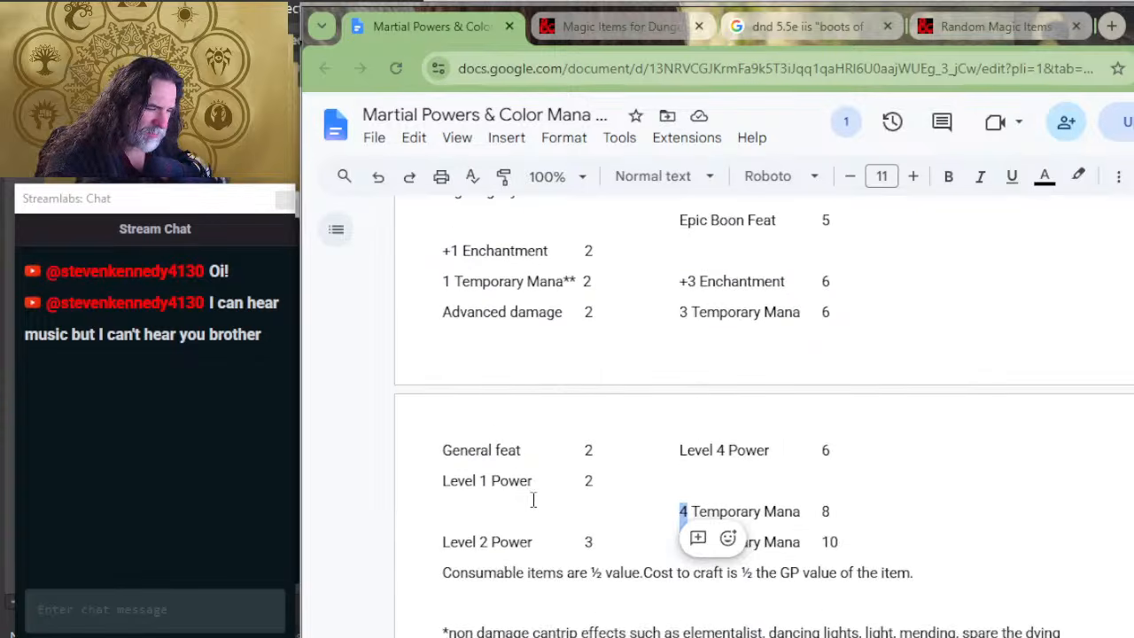
scroll(598, 533, down, 8)
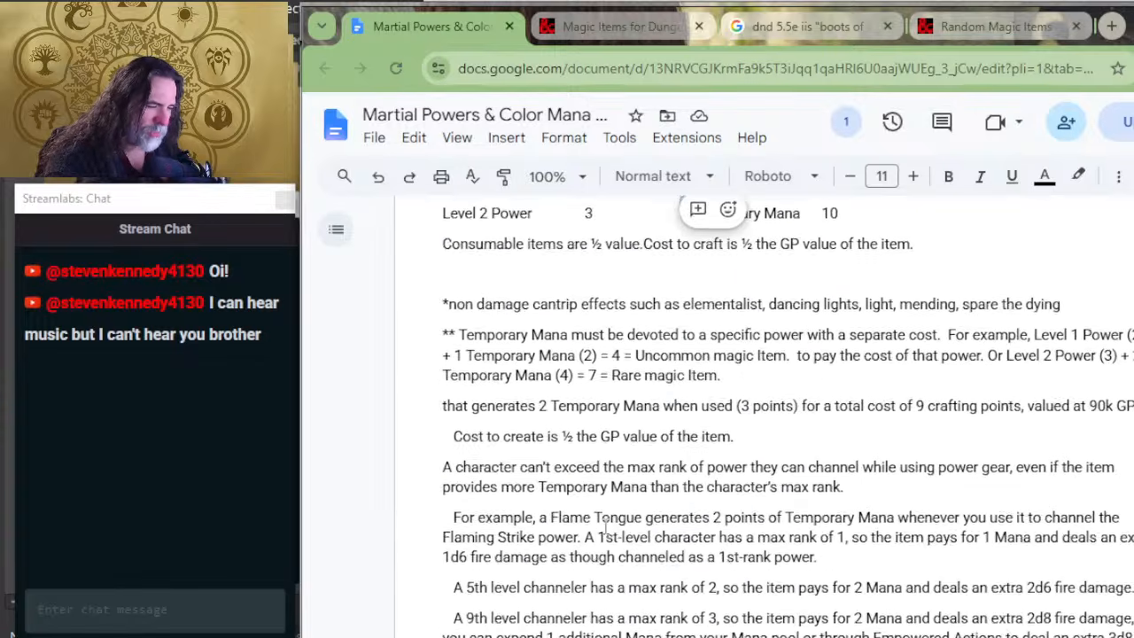
scroll(602, 522, down, 4)
scroll(545, 399, down, 4)
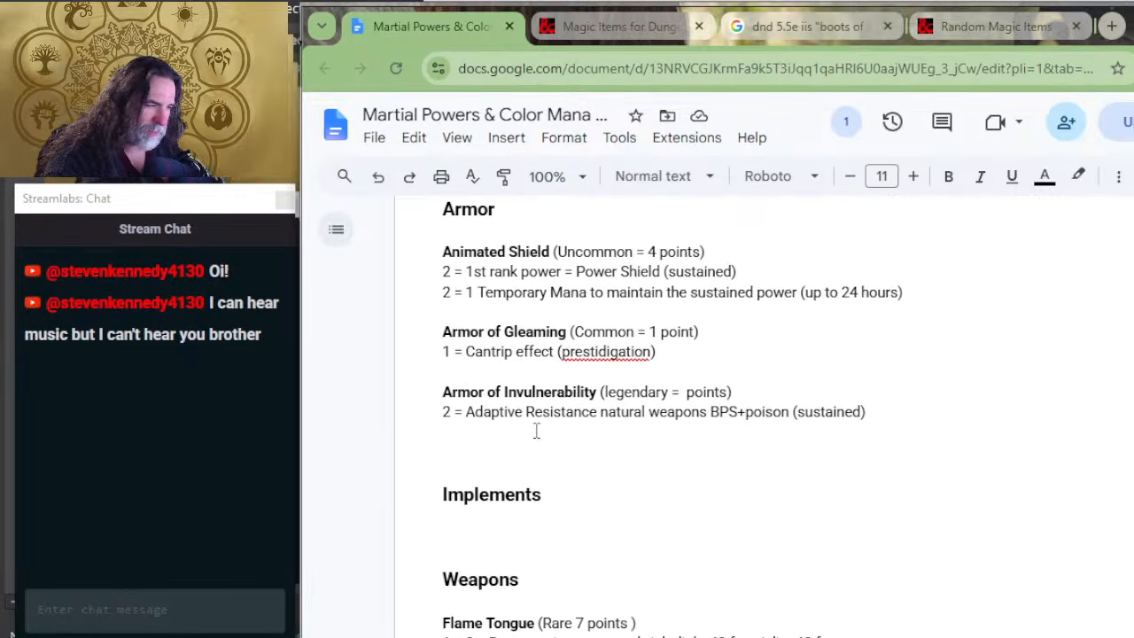
double_click(447, 412)
text(3)
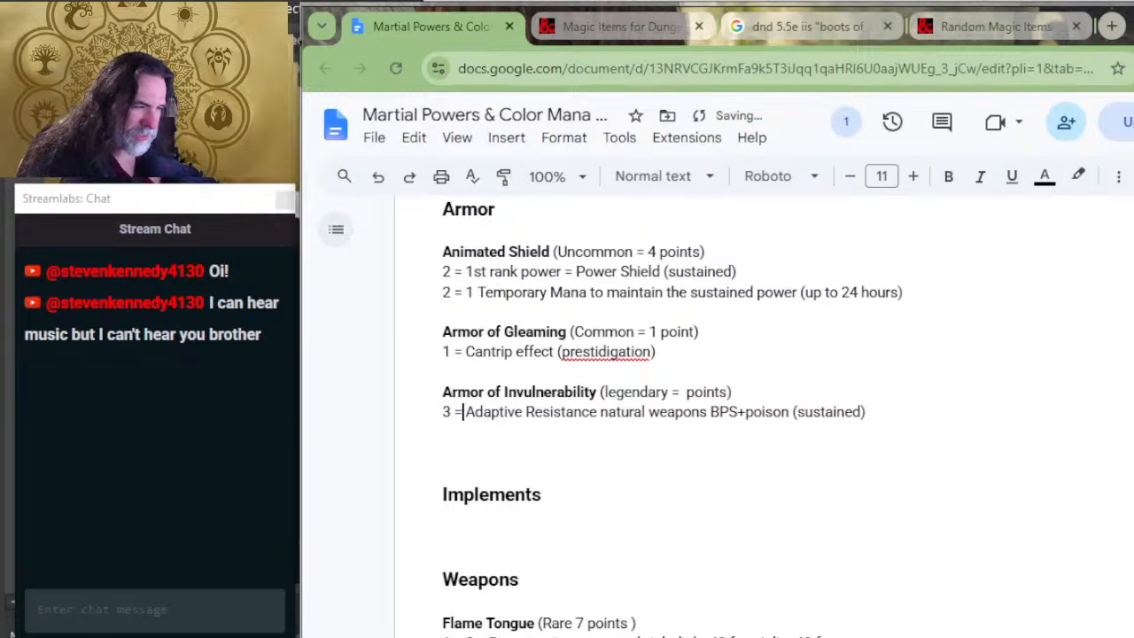
key(Right)
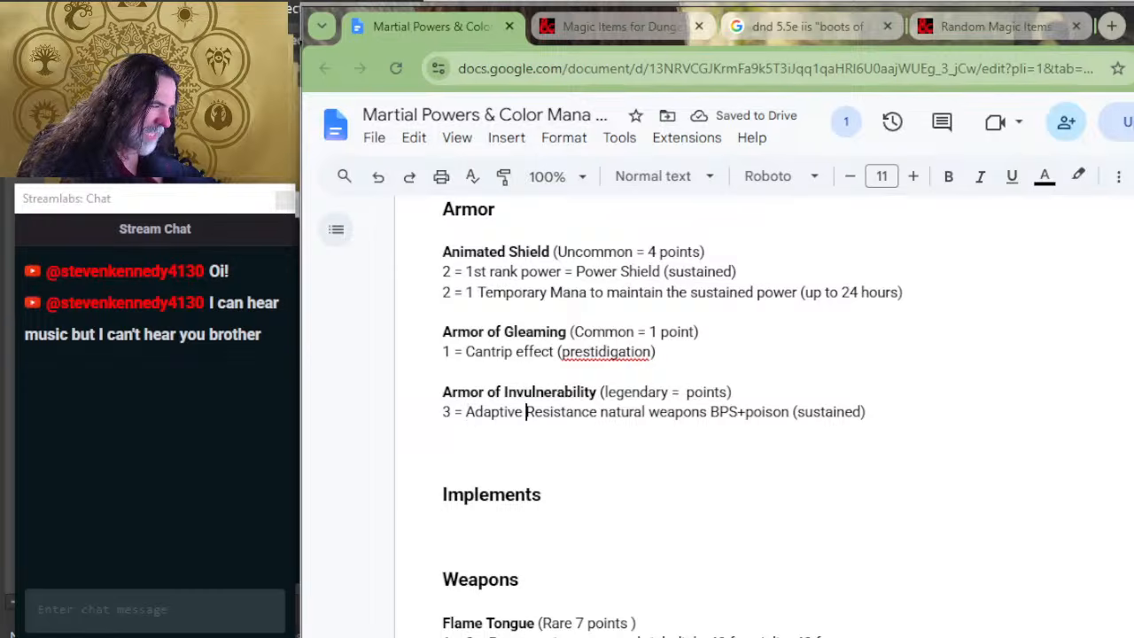
text(-)
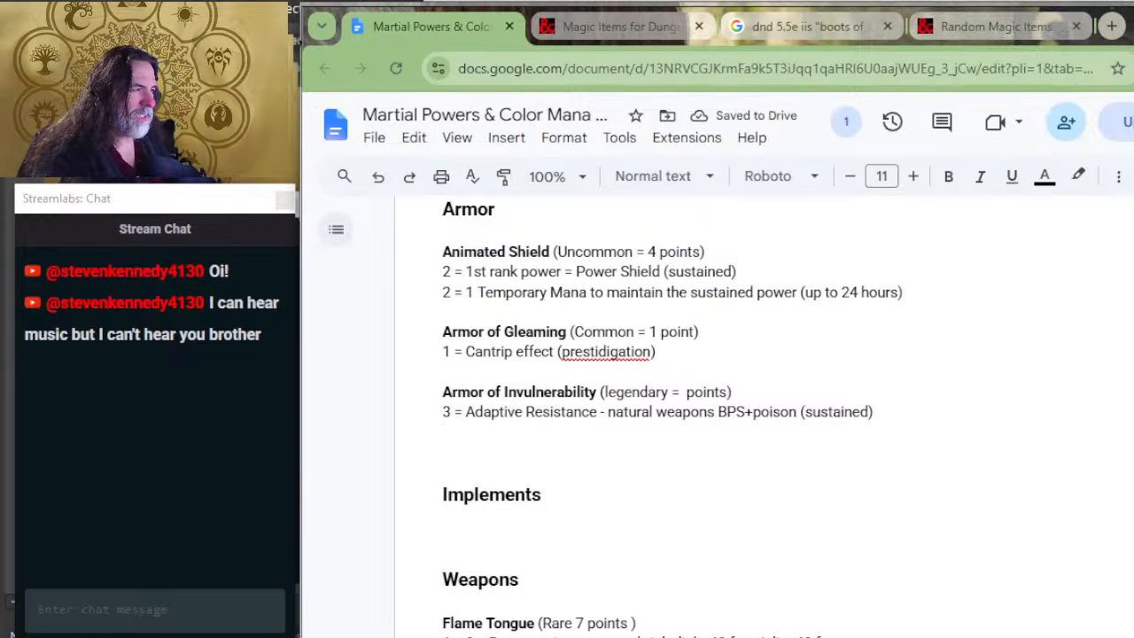
Step: Recheck the power cost table and add the line "4 = perpetual resistance" under Armor of Invulnerability's Adaptive Resistance entry
scroll(833, 423, up, 15)
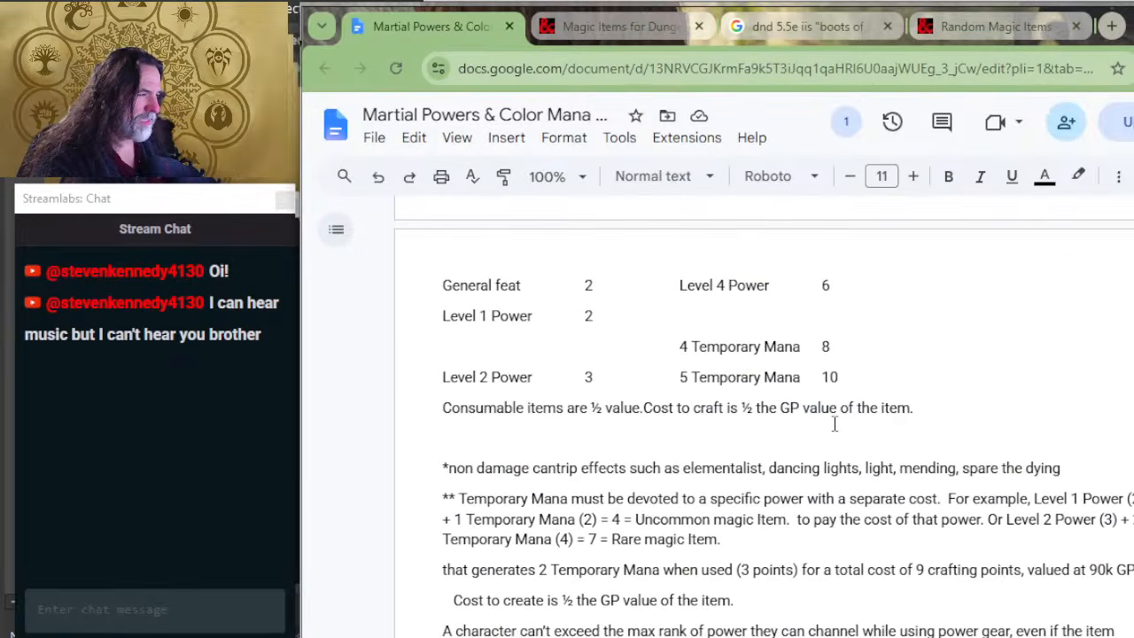
scroll(836, 417, up, 1)
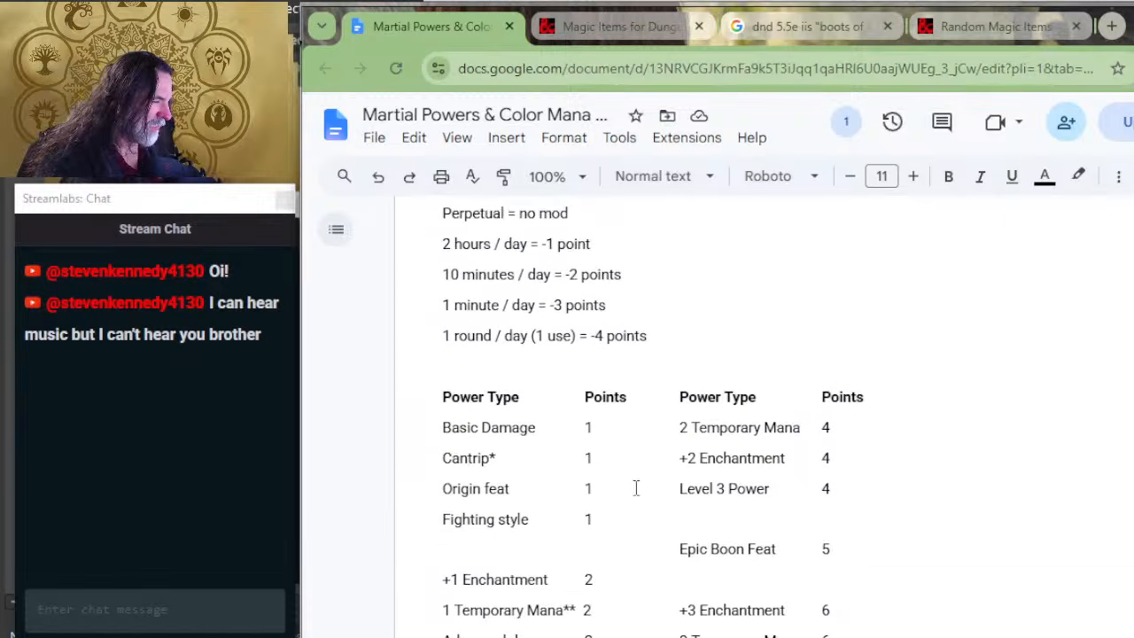
scroll(823, 497, down, 4)
scroll(823, 500, down, 8)
scroll(769, 487, down, 3)
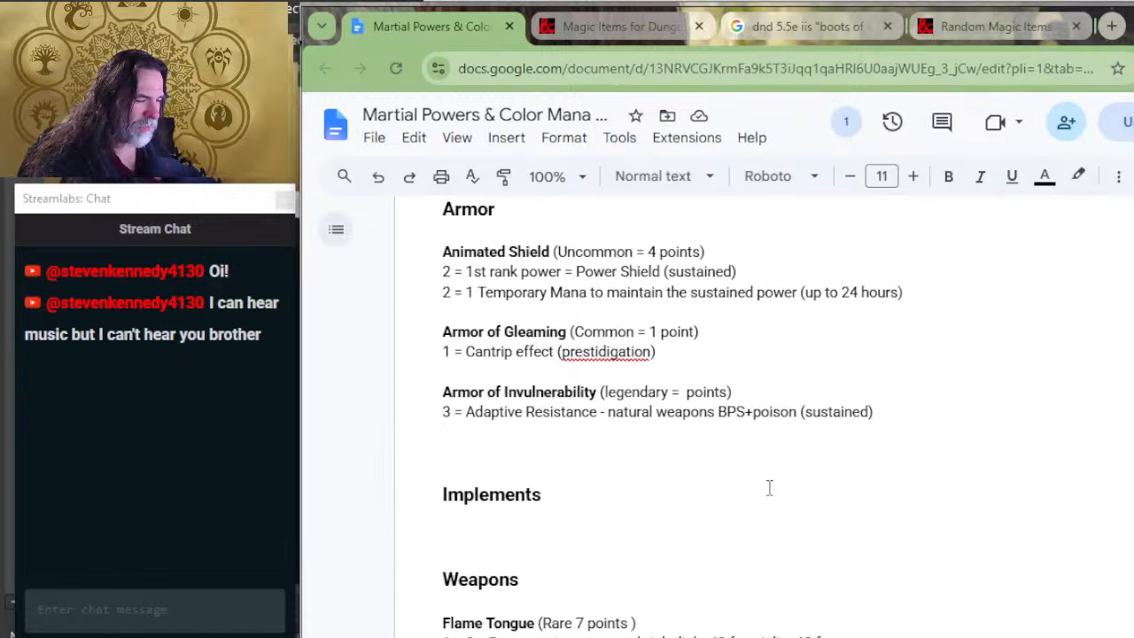
text(4 =)
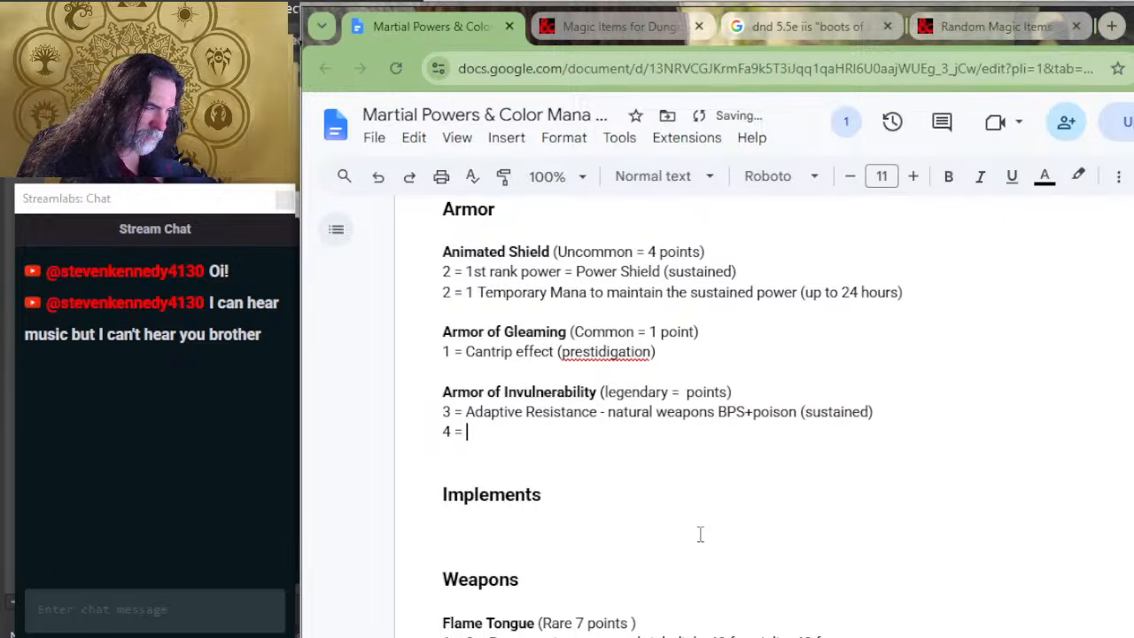
text( perpetual )
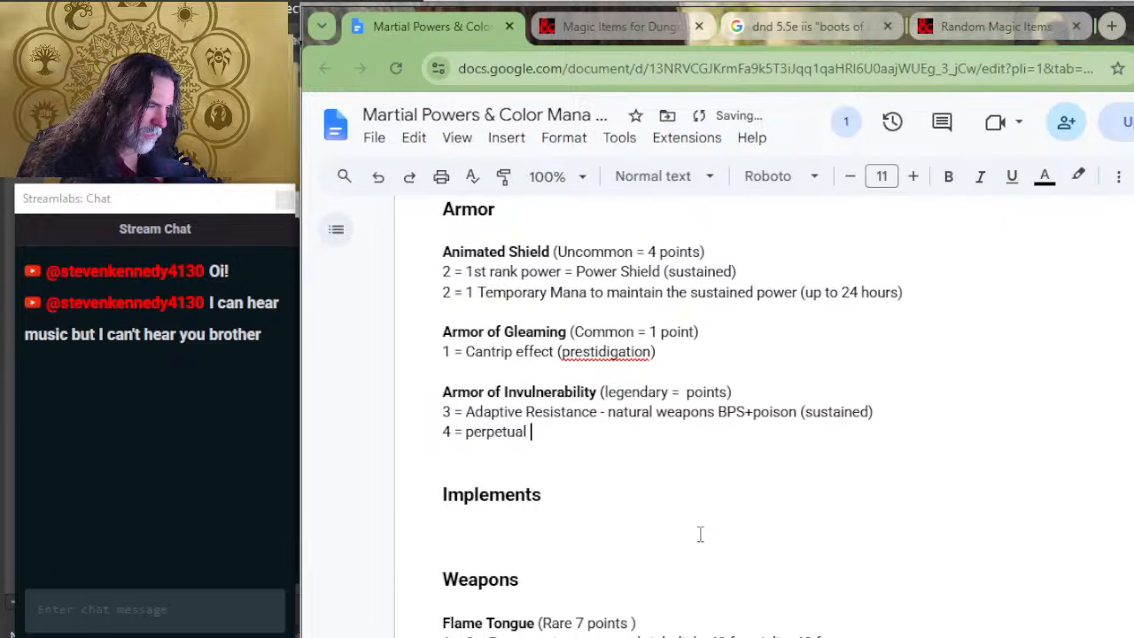
text(resistance)
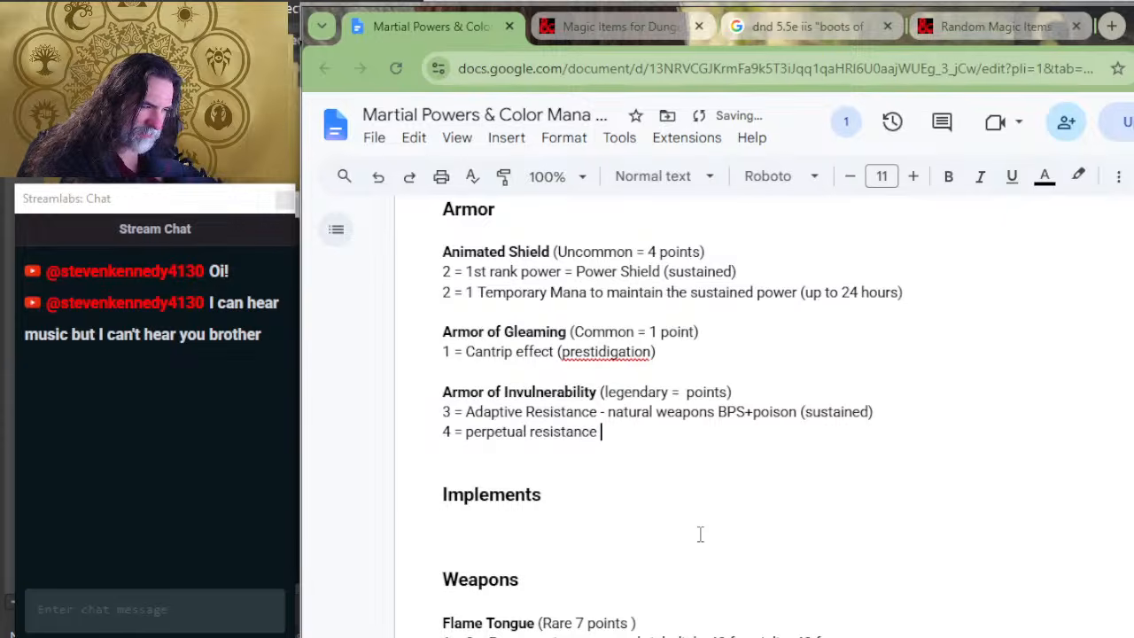
key(Return)
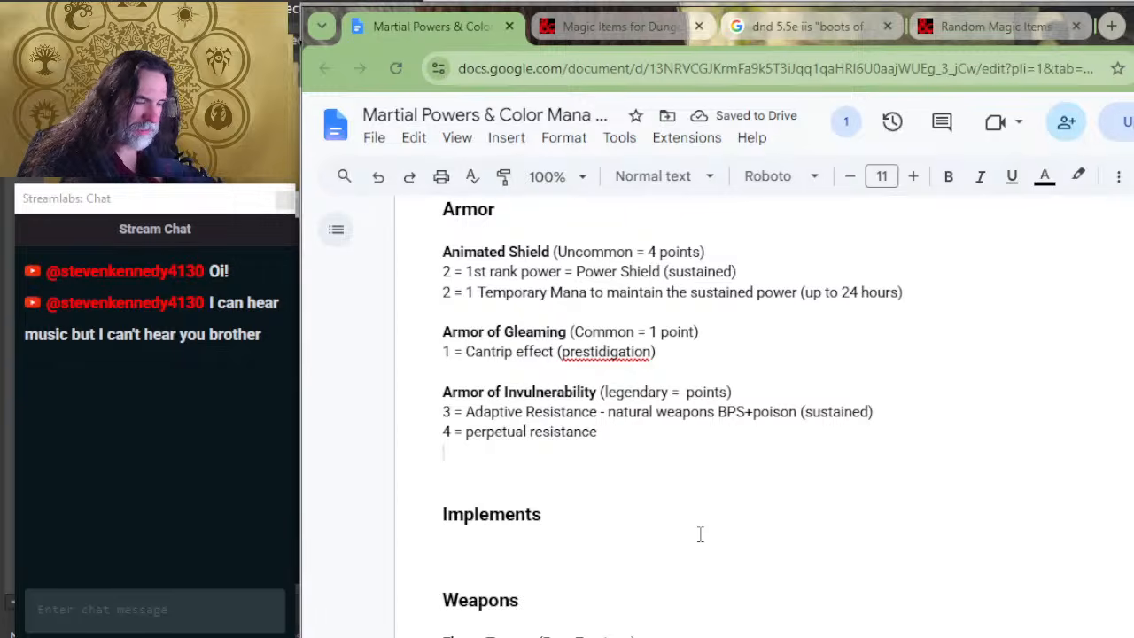
Step: Add the line "8 = indestructible to PBS (1 round)" below the perpetual resistance entry
text(8 = )
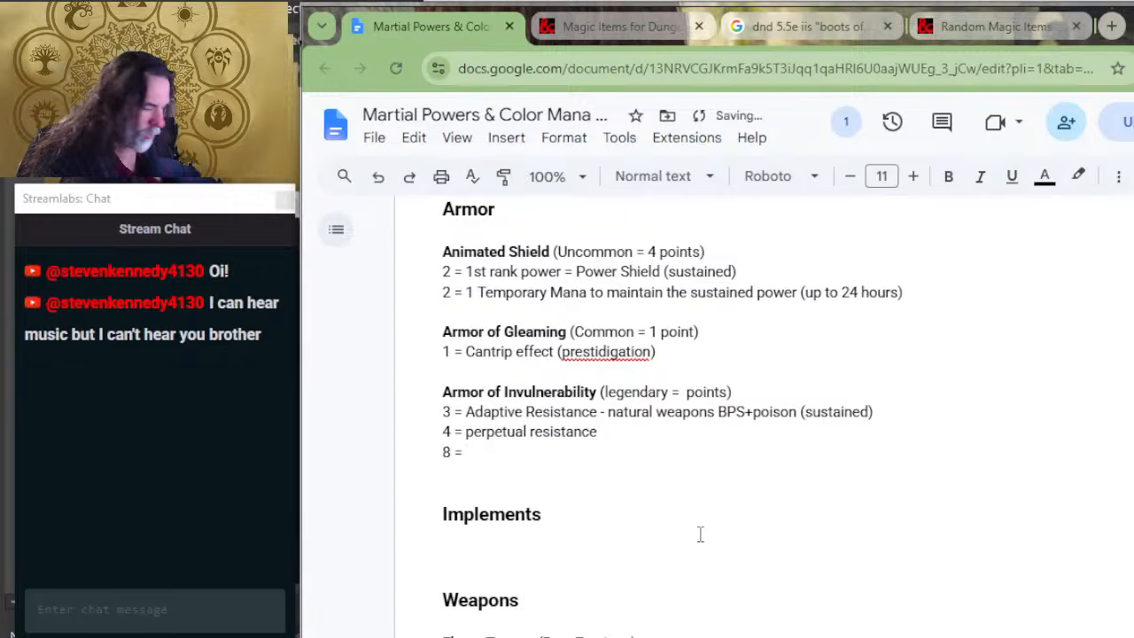
text(in)
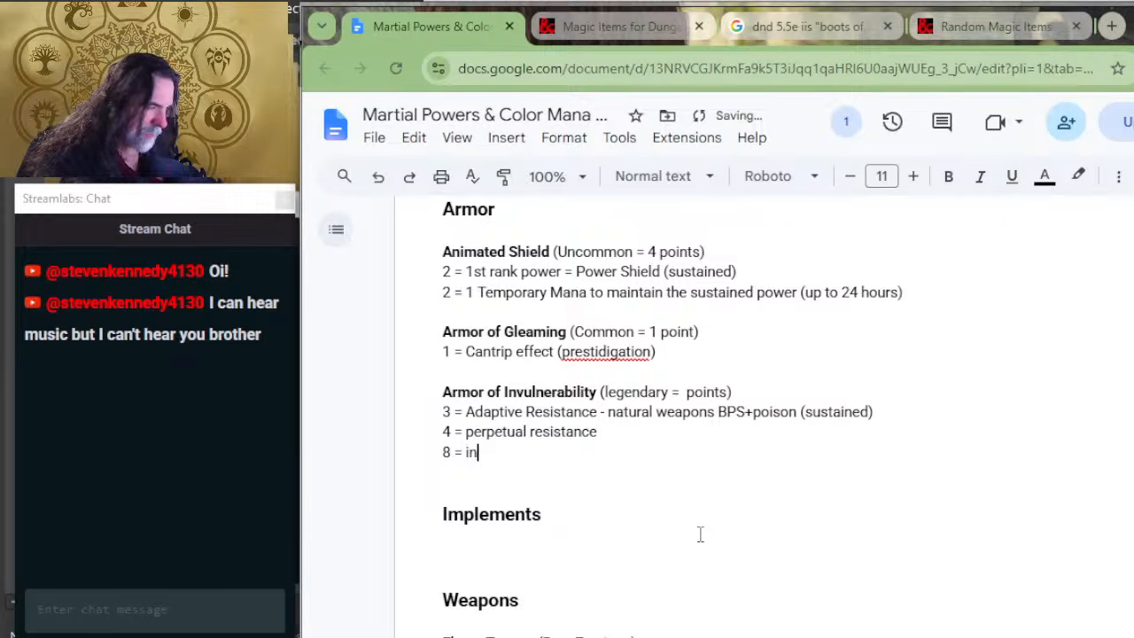
text(destru)
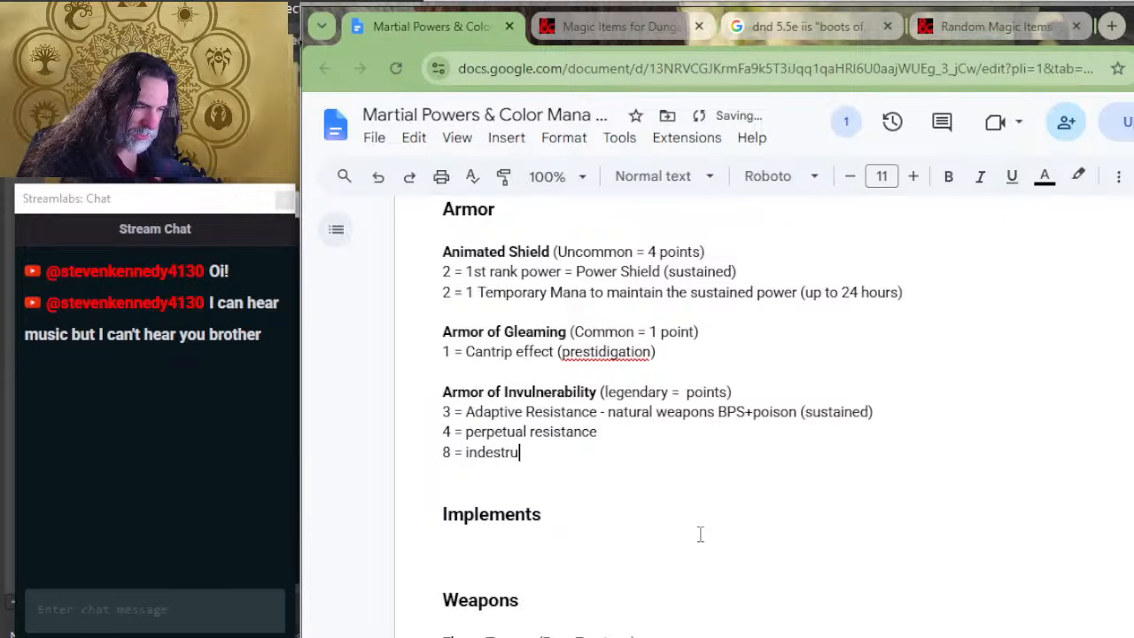
text(cti)
text(e to PBSA)
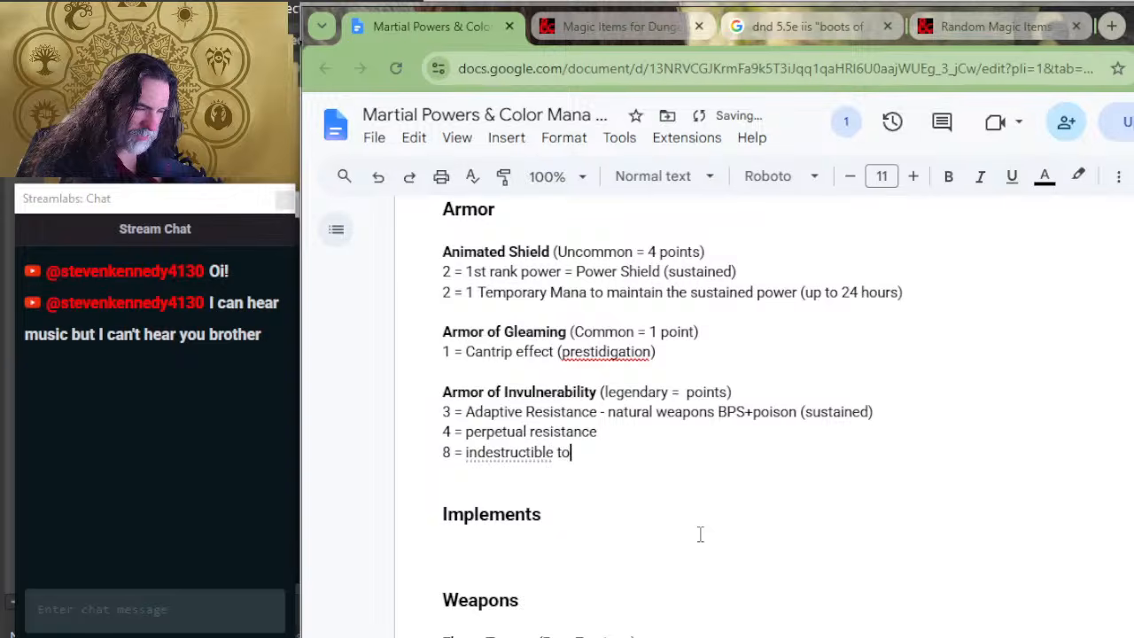
key(BackSpace)
key(BackSpace)
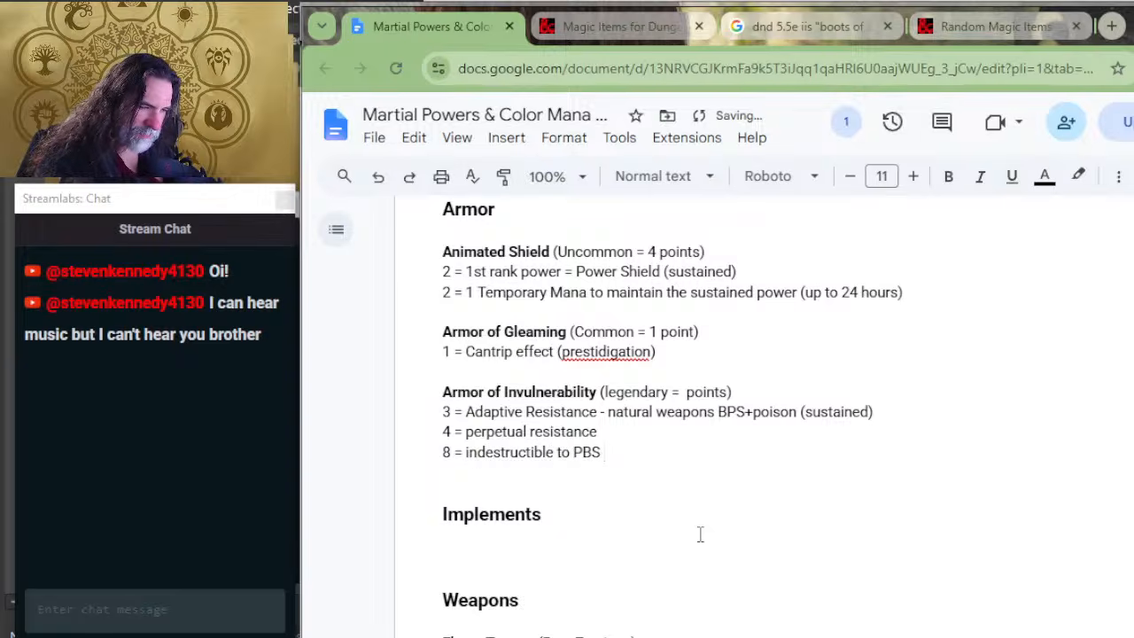
text((1 round))
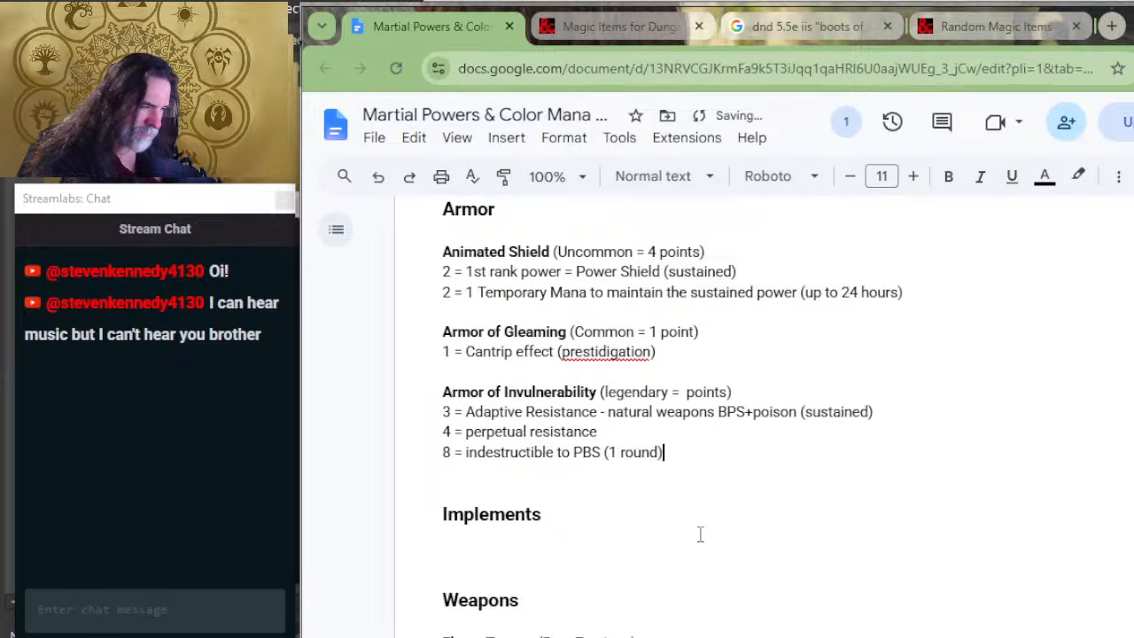
Step: Add the line "2 = (increase duration to 10 minutes)" below the indestructible entry
key(Return)
text(2 )
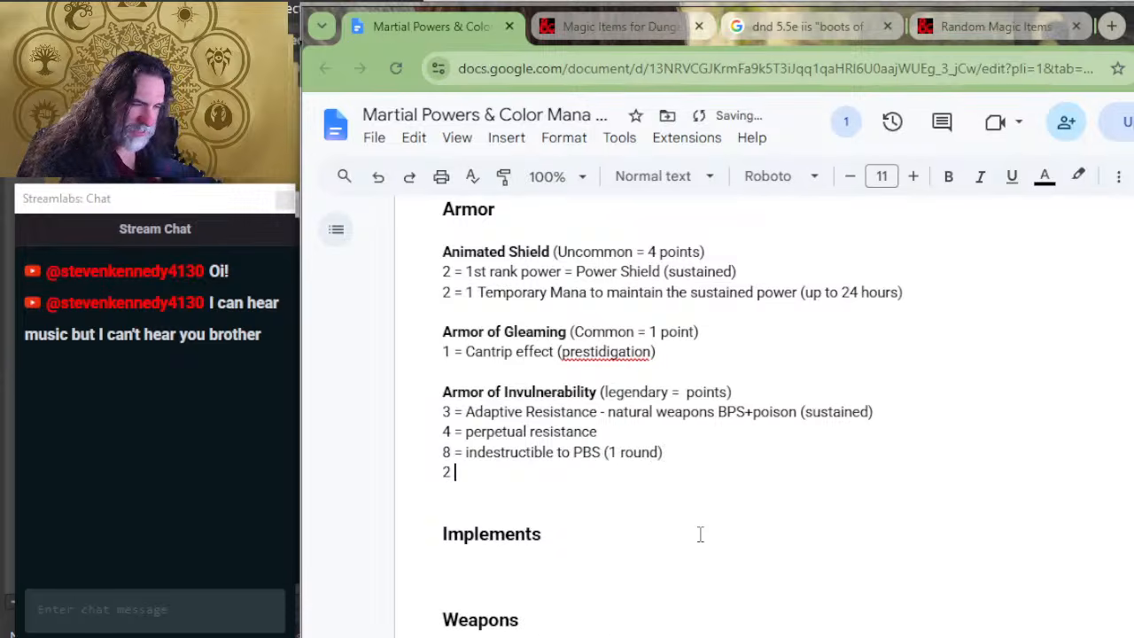
text(= (incr)
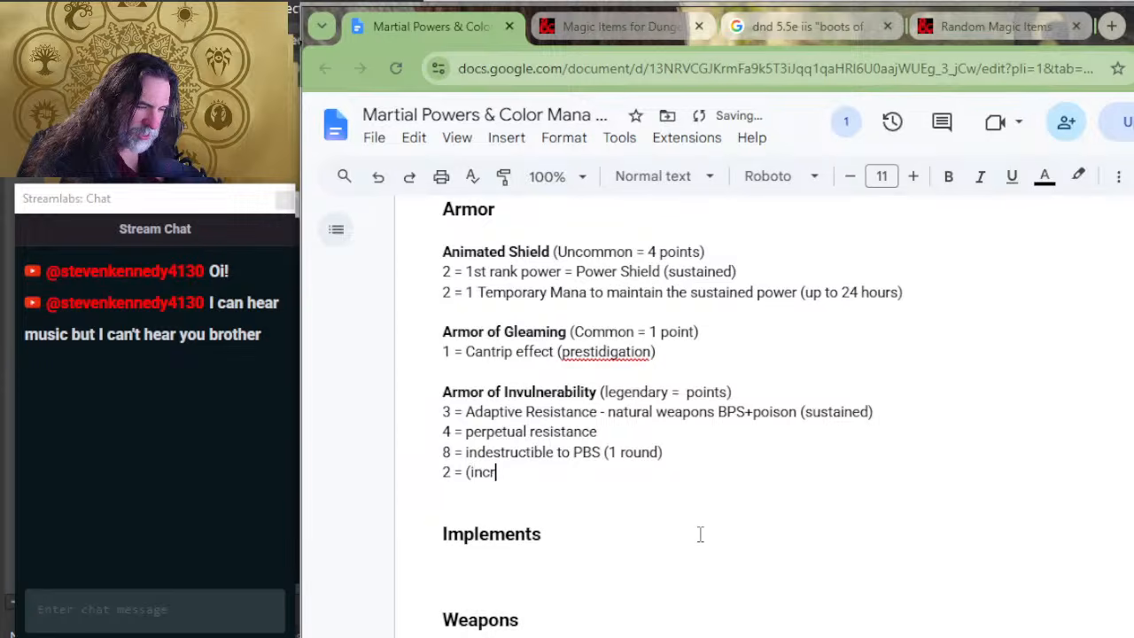
text(ease duration )
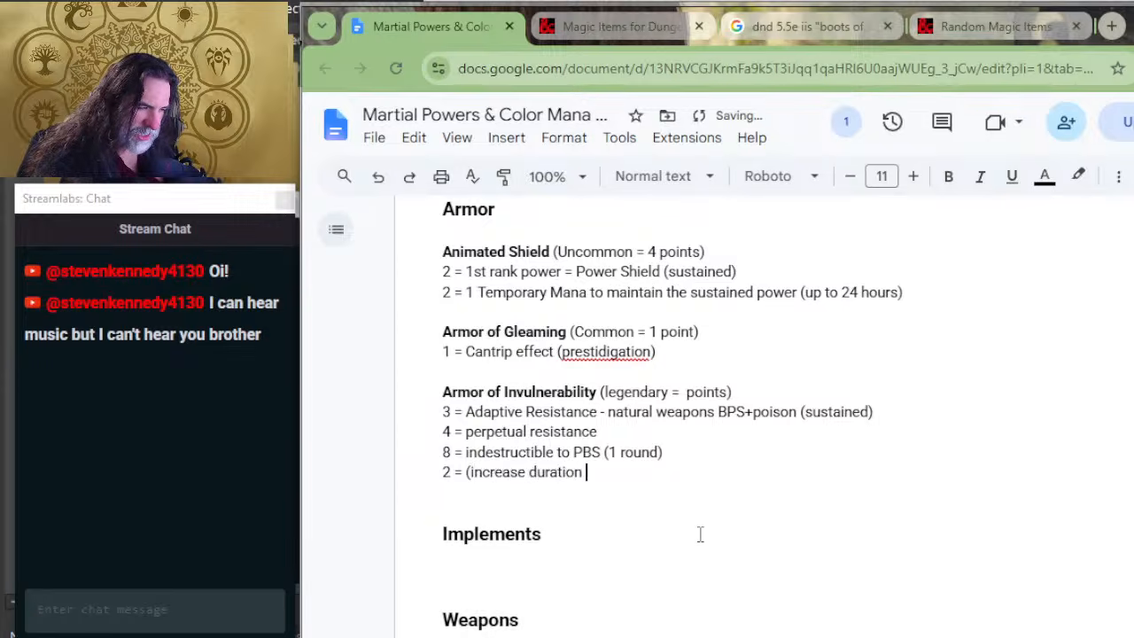
text(to 10 minutes))
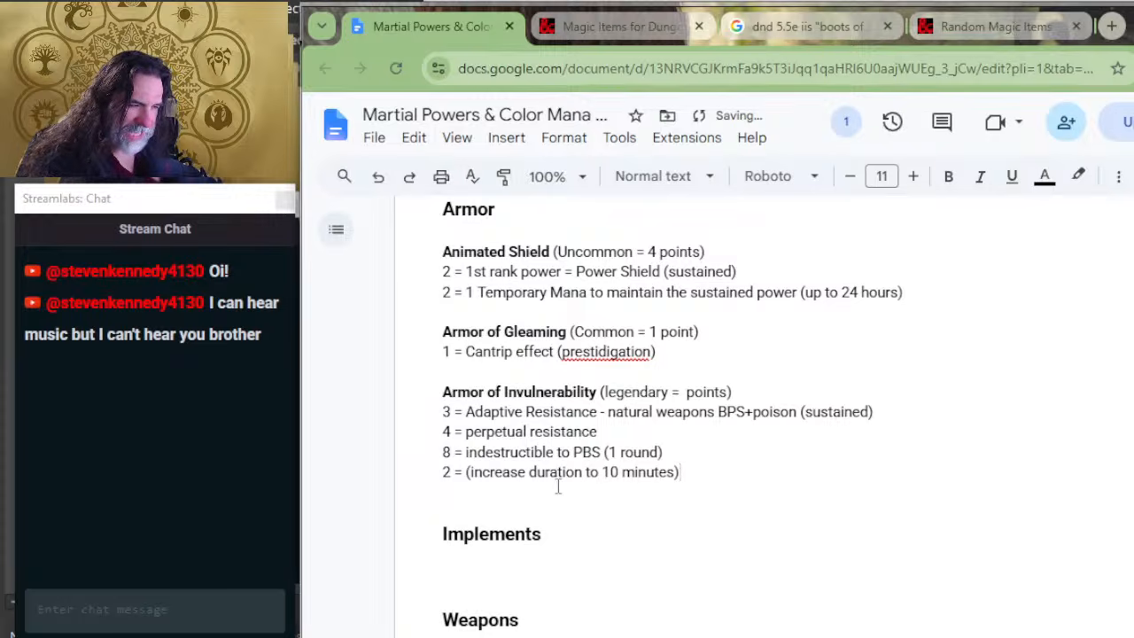
Step: Check the rarity points table and set Armor of Invulnerability's legendary total to 17 points
scroll(613, 405, up, 4)
scroll(613, 405, up, 12)
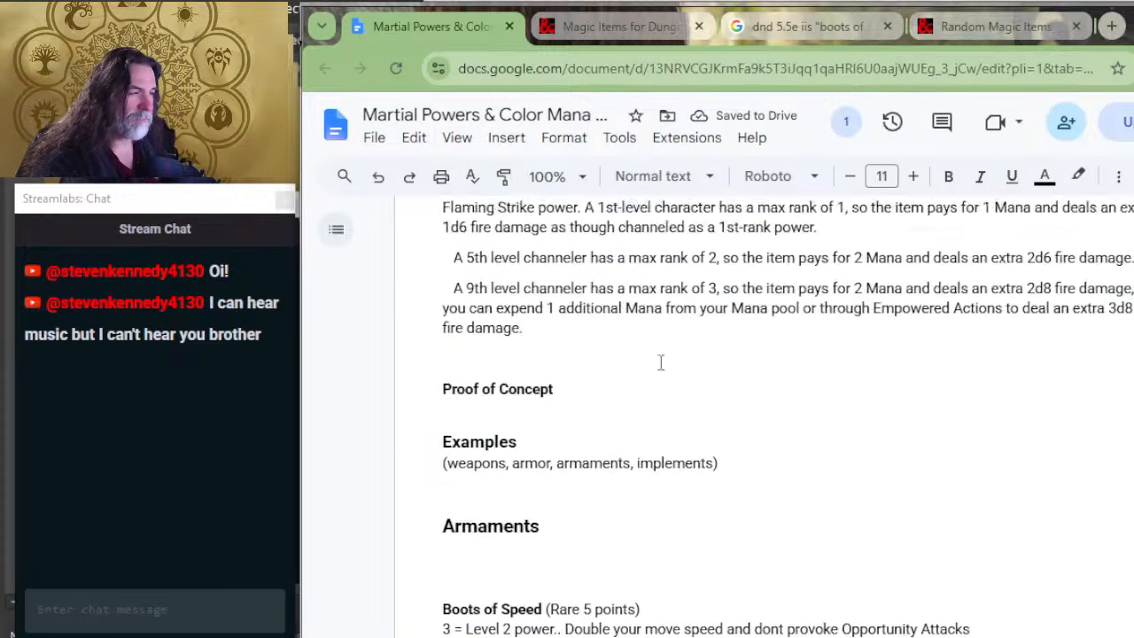
scroll(660, 361, up, 8)
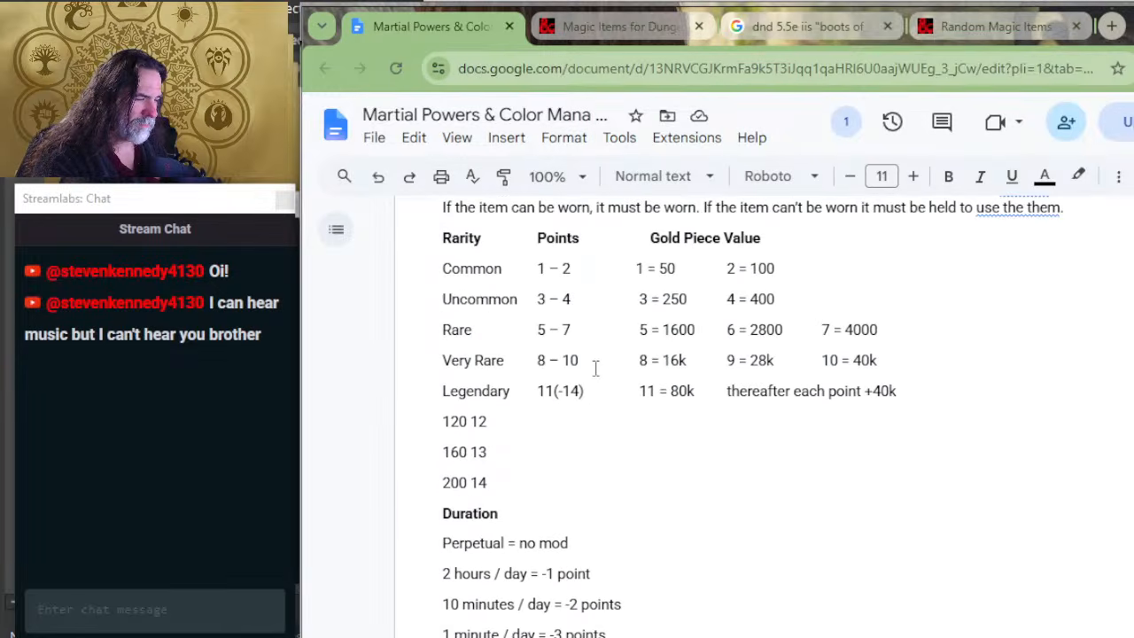
drag(600, 394, 535, 393)
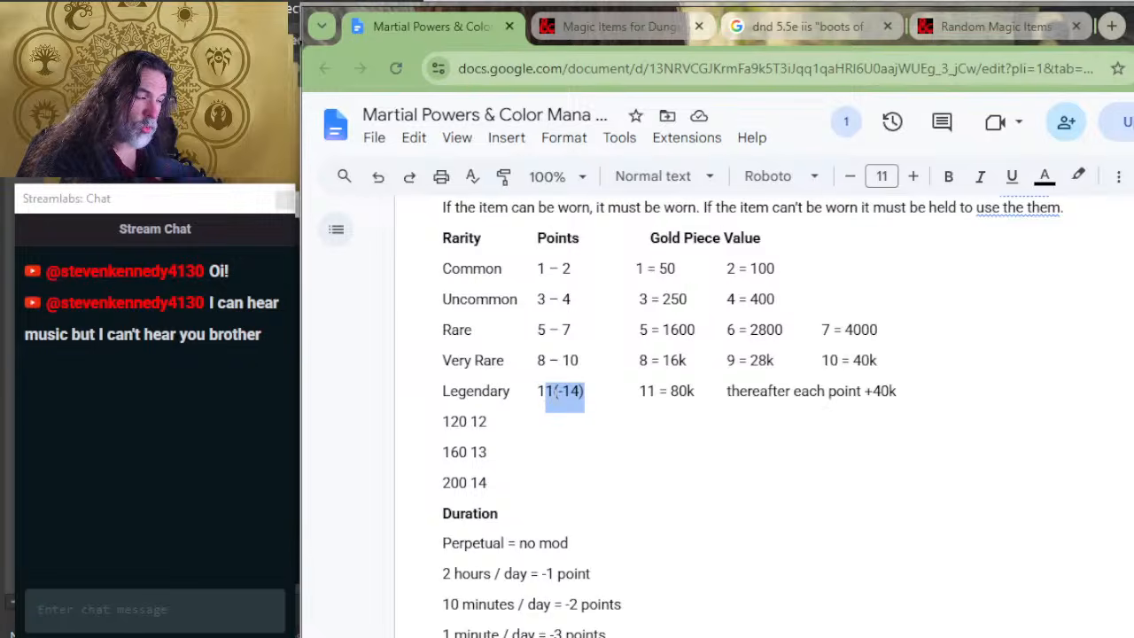
click(586, 396)
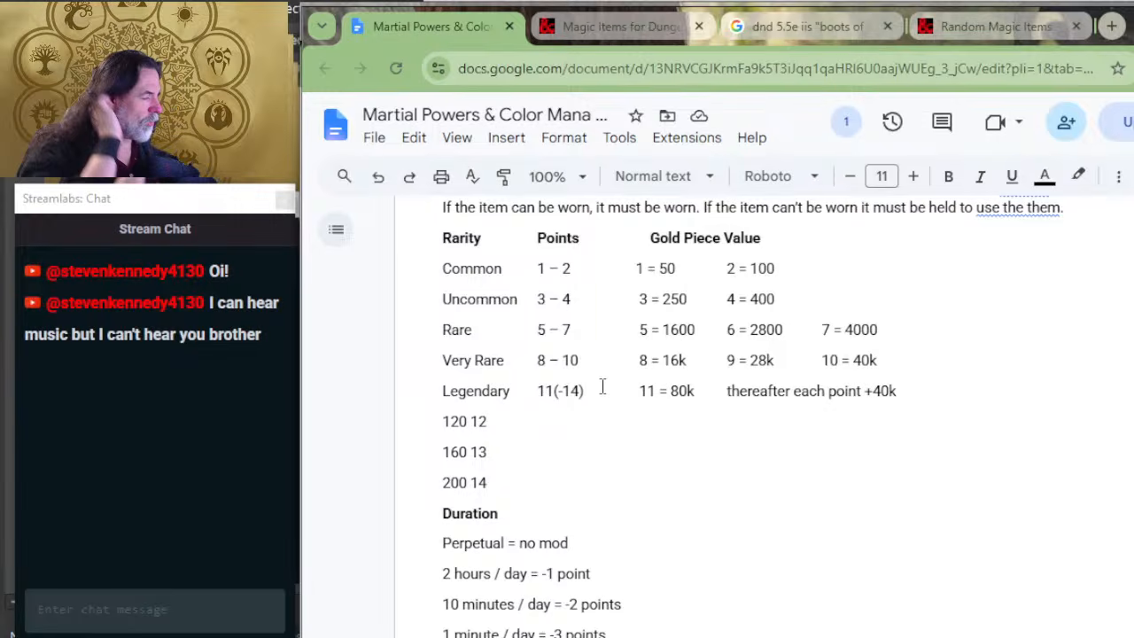
scroll(634, 535, down, 2)
scroll(635, 535, down, 10)
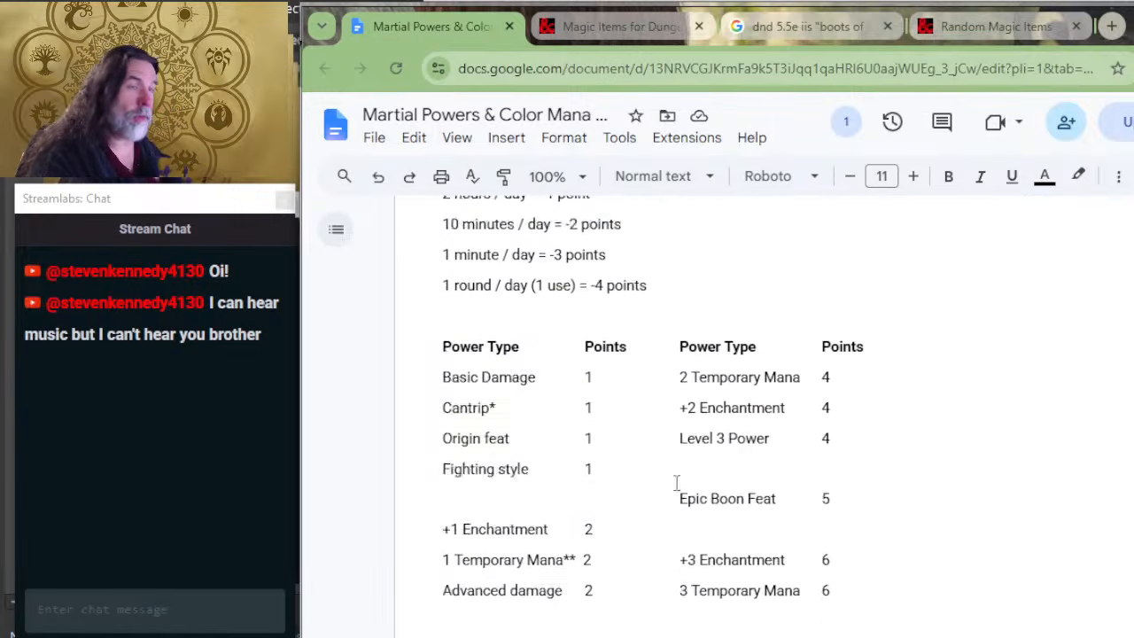
scroll(686, 487, down, 6)
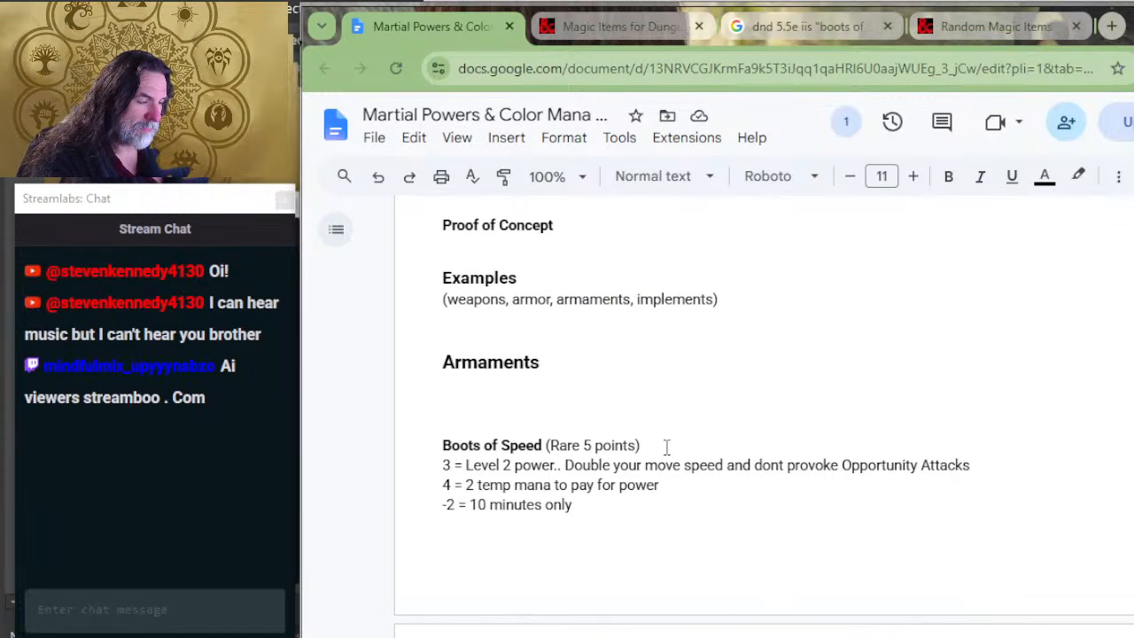
scroll(666, 448, down, 5)
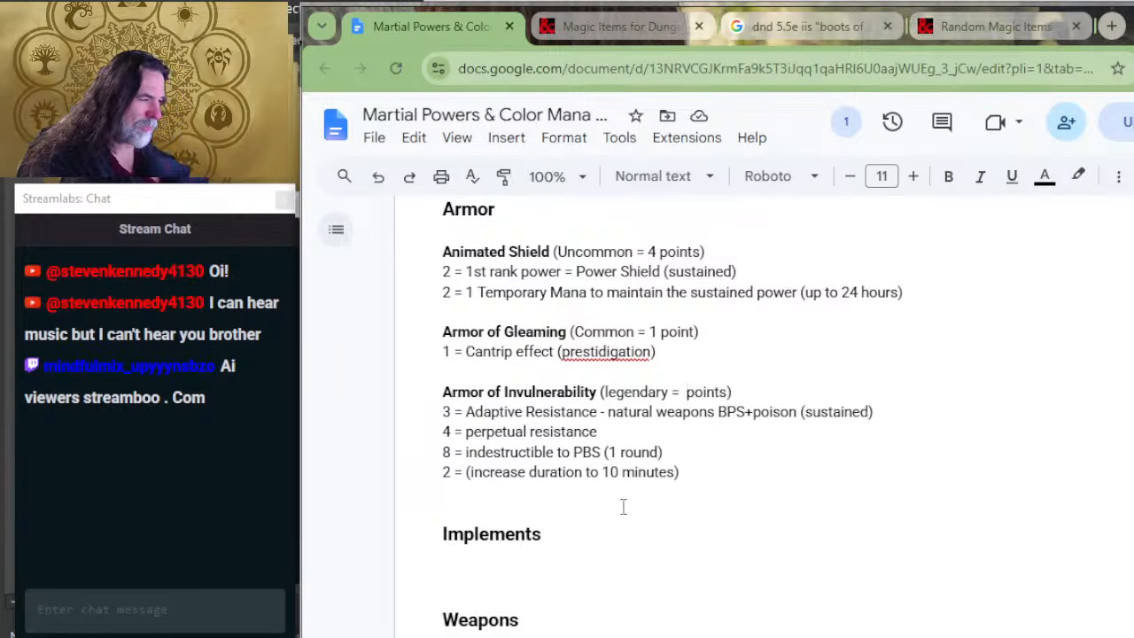
text(17)
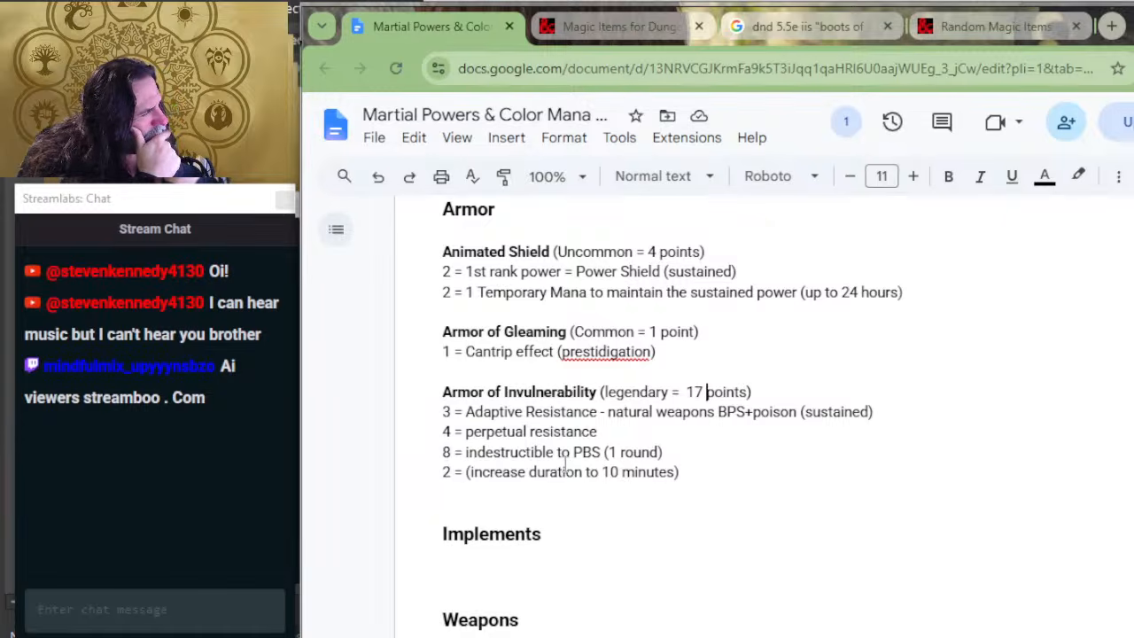
Step: Recheck the power cost table and add blank lines below the Armor of Invulnerability entry
scroll(656, 425, up, 15)
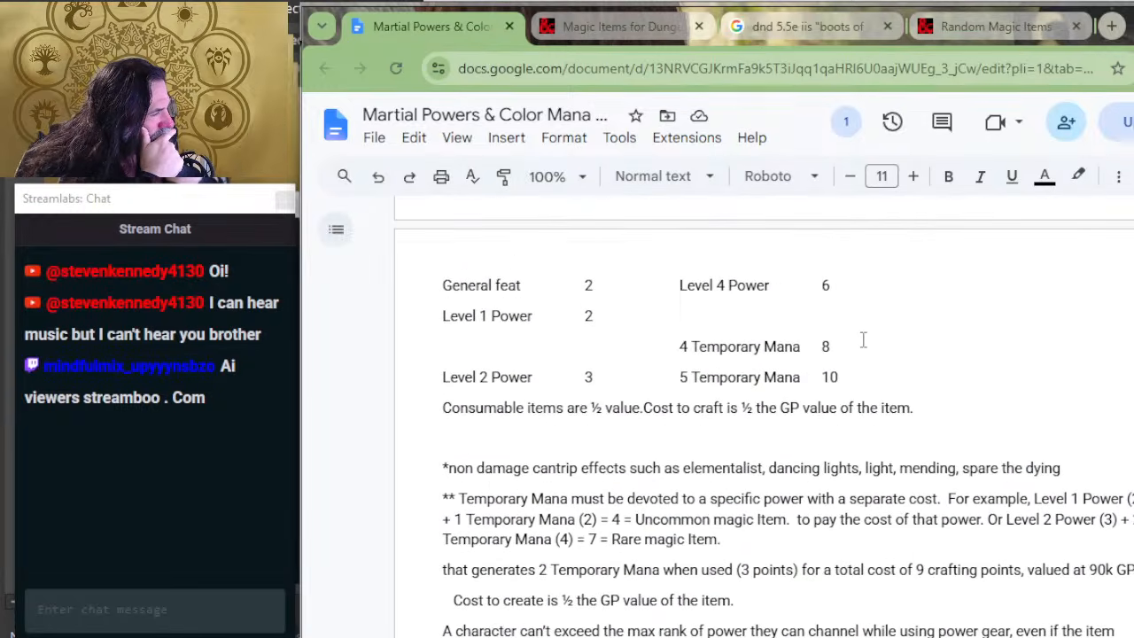
scroll(863, 341, up, 2)
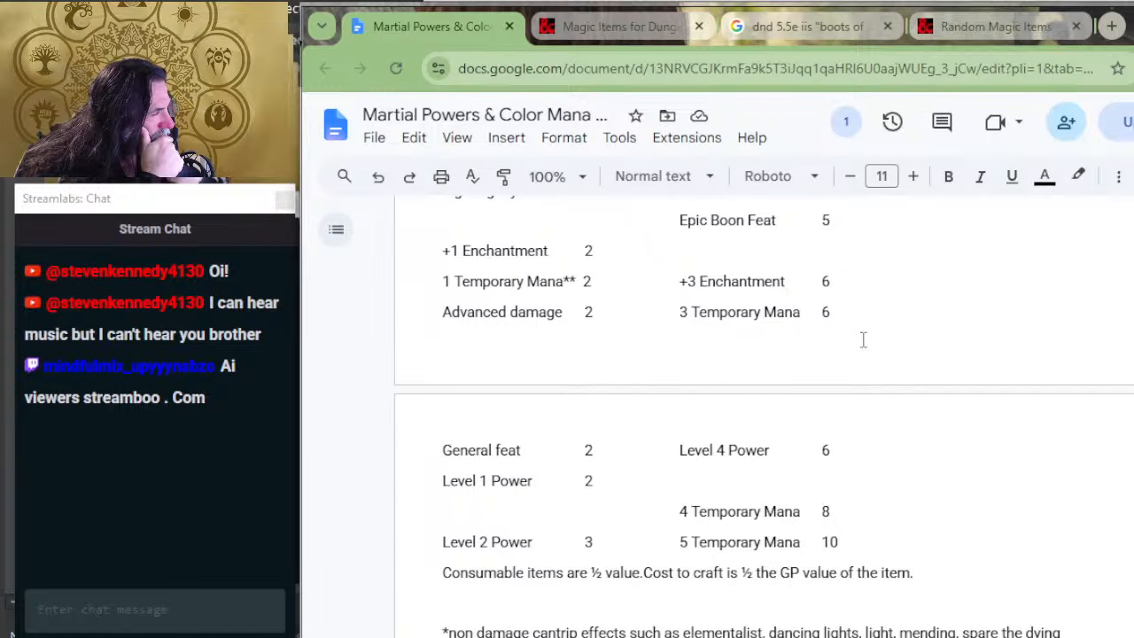
scroll(863, 340, up, 2)
scroll(863, 340, down, 2)
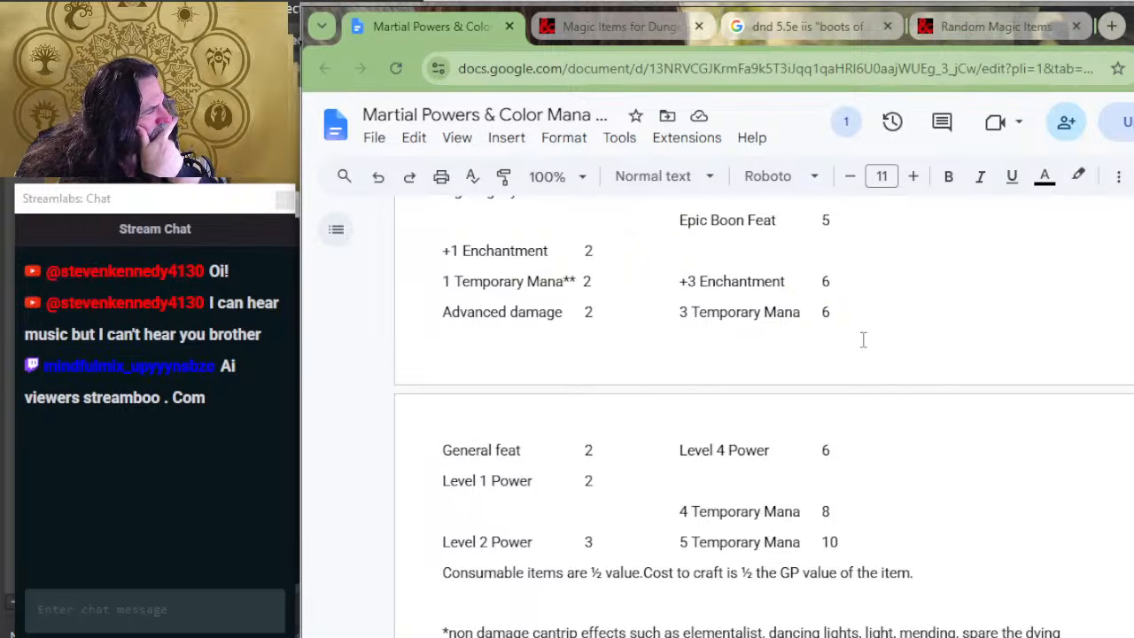
scroll(820, 416, down, 10)
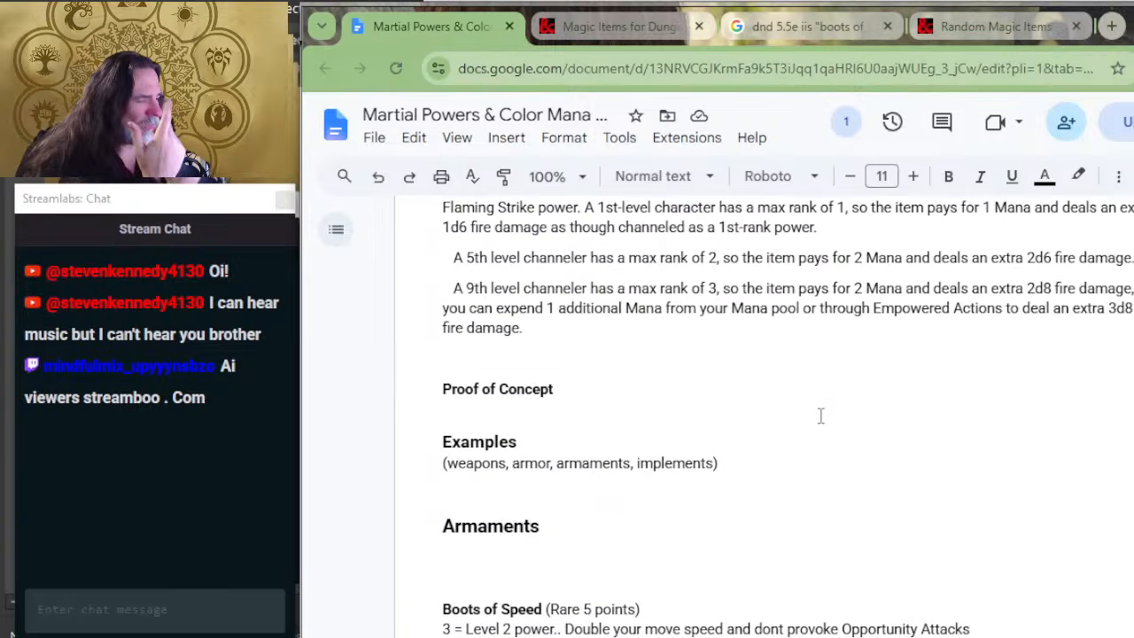
scroll(434, 390, down, 3)
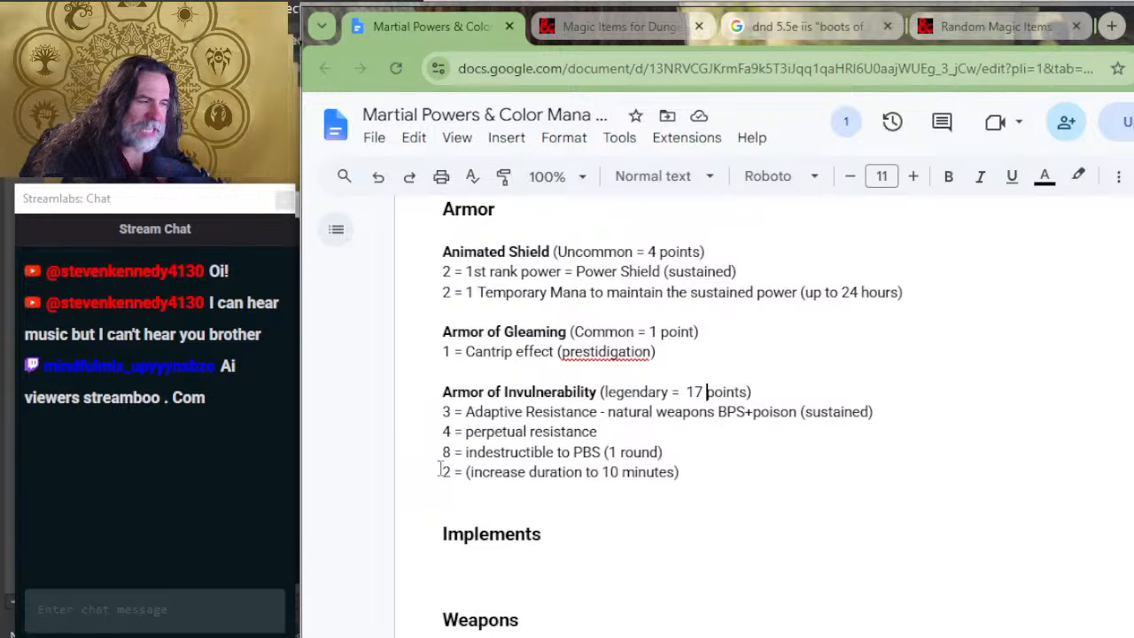
click(454, 494)
key(Return)
key(Return)
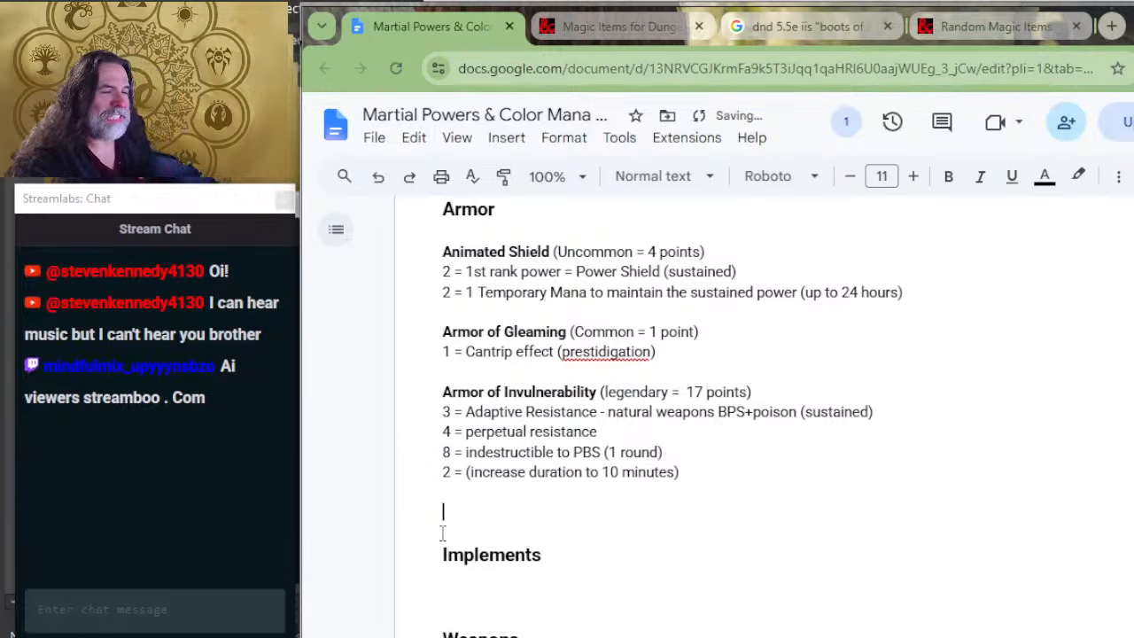
Step: Switch to the Twitch stream page, ban the account that posted the spam chat message, and return to the document
key(alt+Tab)
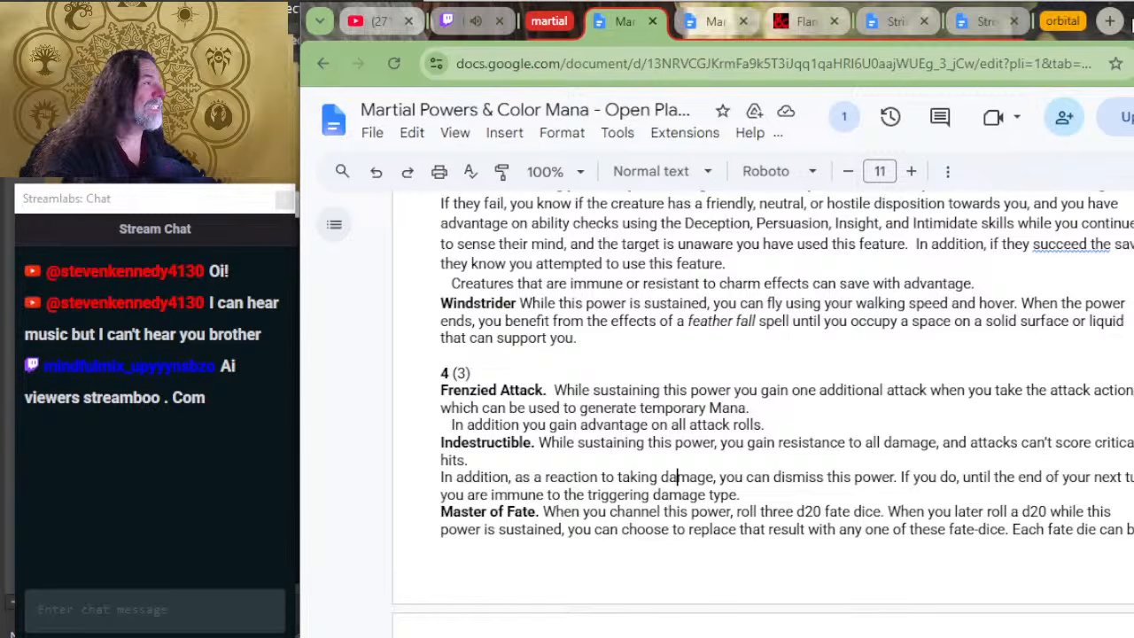
click(478, 22)
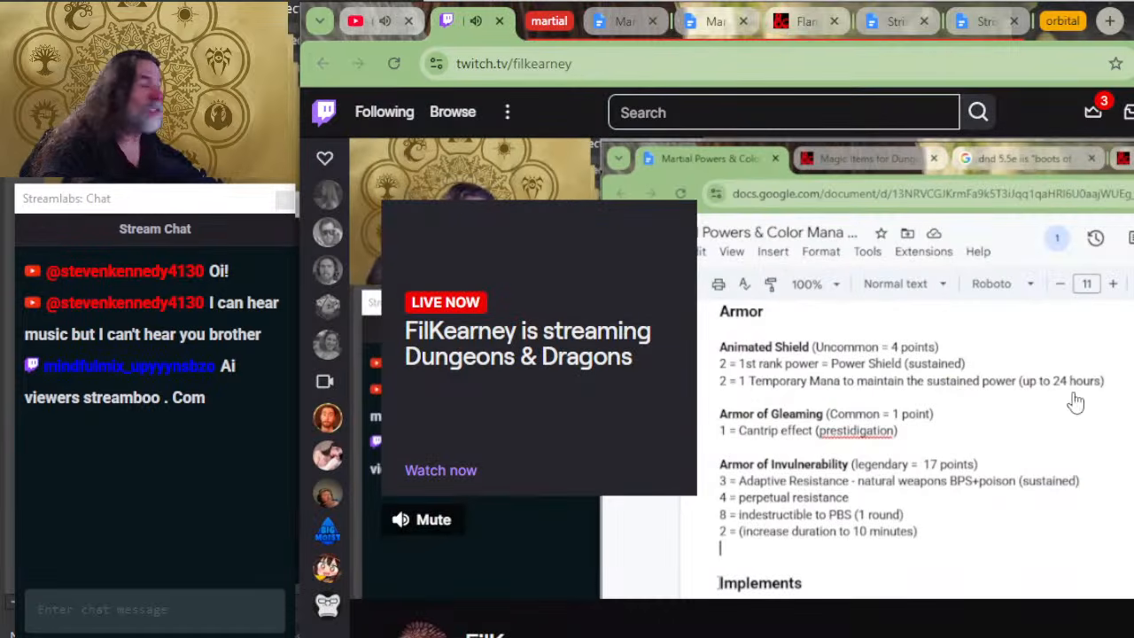
key(alt+Tab)
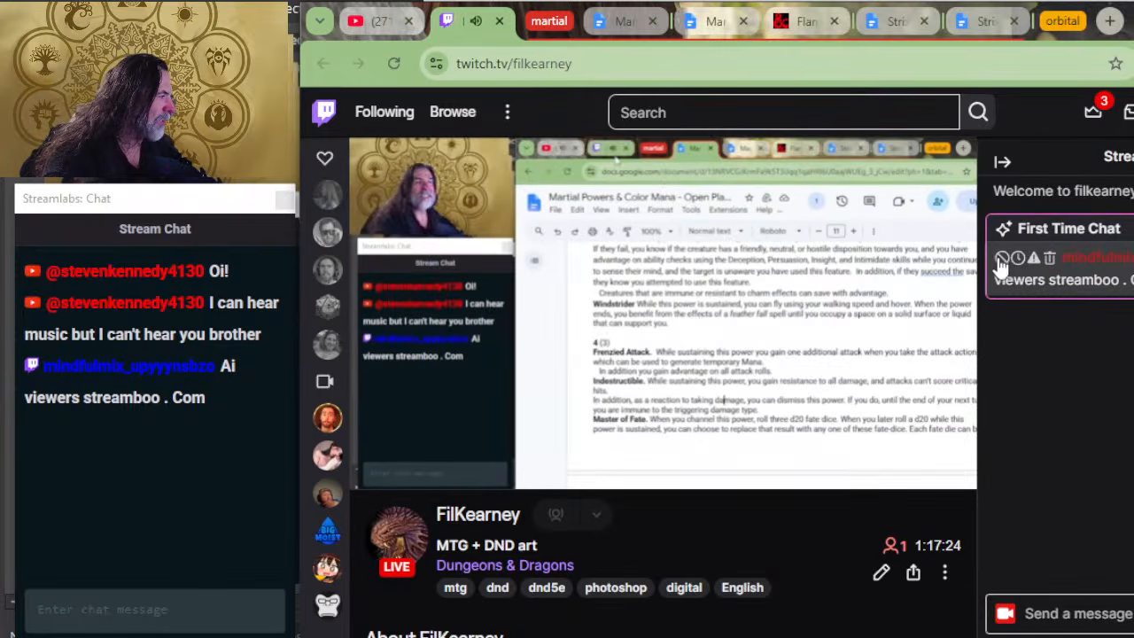
click(1002, 257)
key(alt+Tab)
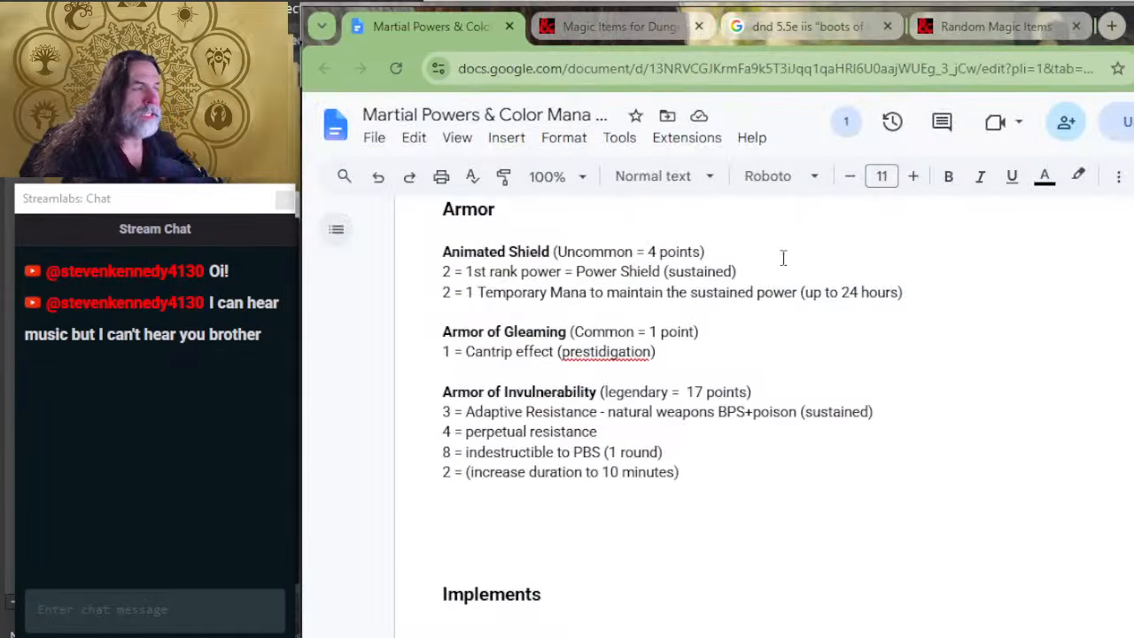
Step: Check the stream chat on Twitch and the YouTube live page, and return to the document
key(alt+Tab)
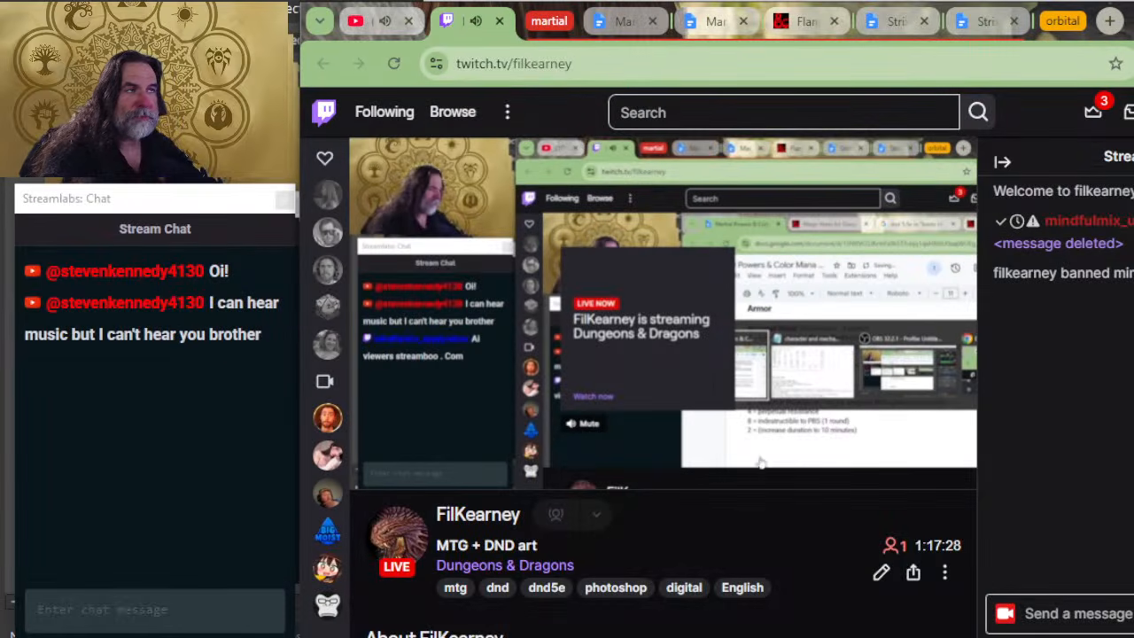
key(ctrl+shift+Tab)
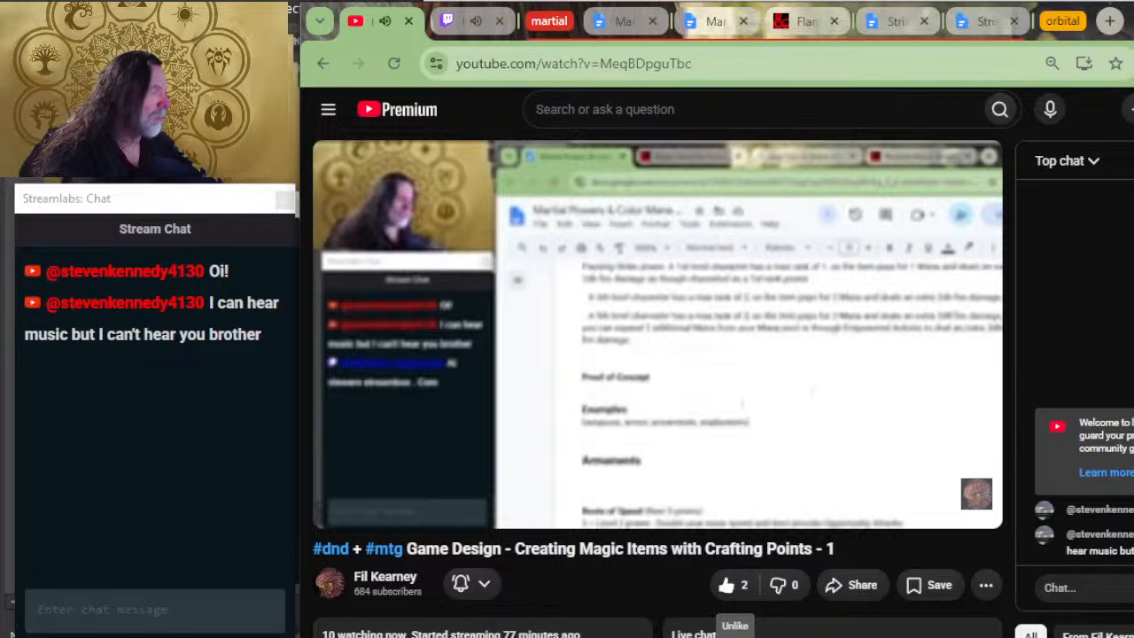
key(alt+Tab)
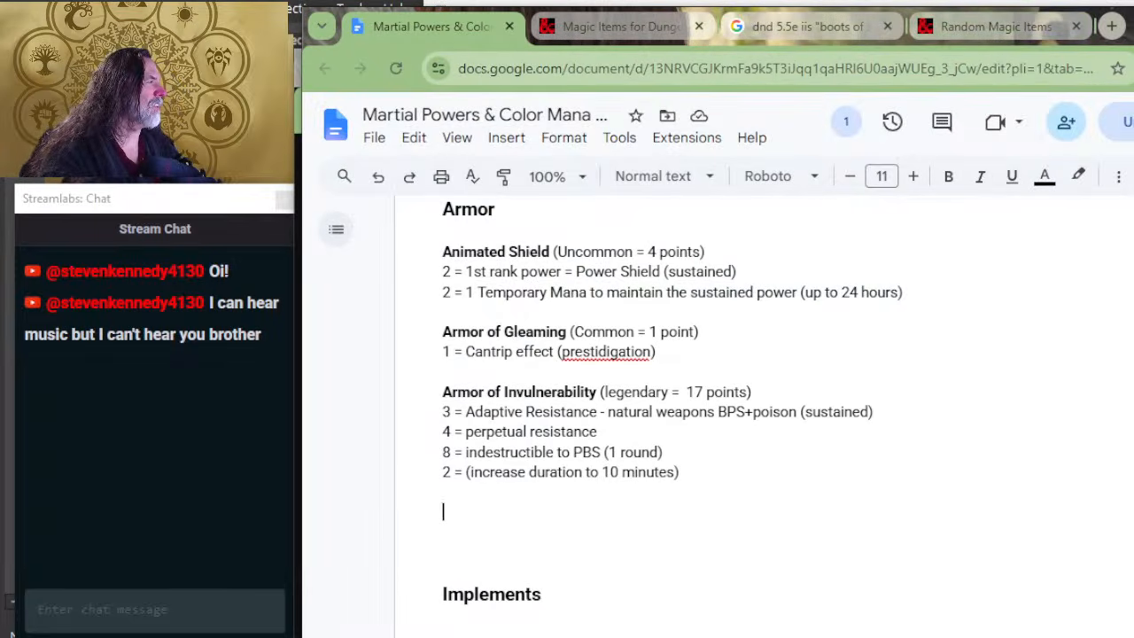
Step: Shift the document window slightly lower on the desktop and place the cursor in the blank space below Armor of Invulnerability
mouse_move(1127, 27)
mouse_down()
mouse_move(1128, 86)
mouse_move(1115, 19)
mouse_move(1129, 49)
mouse_up()
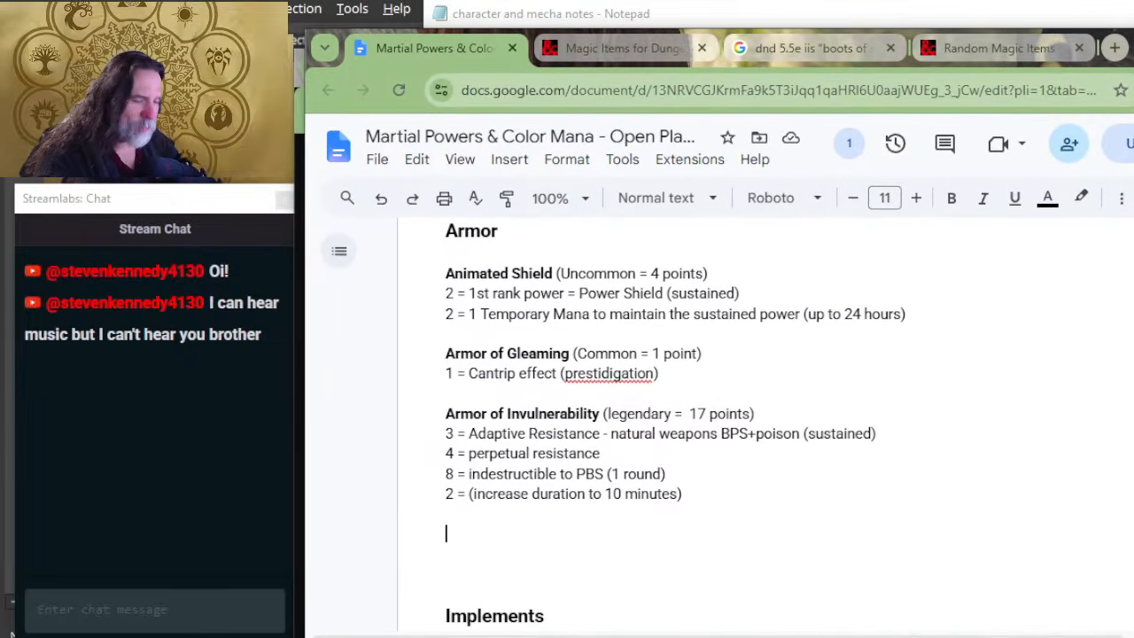
scroll(916, 481, up, 2)
scroll(729, 570, down, 2)
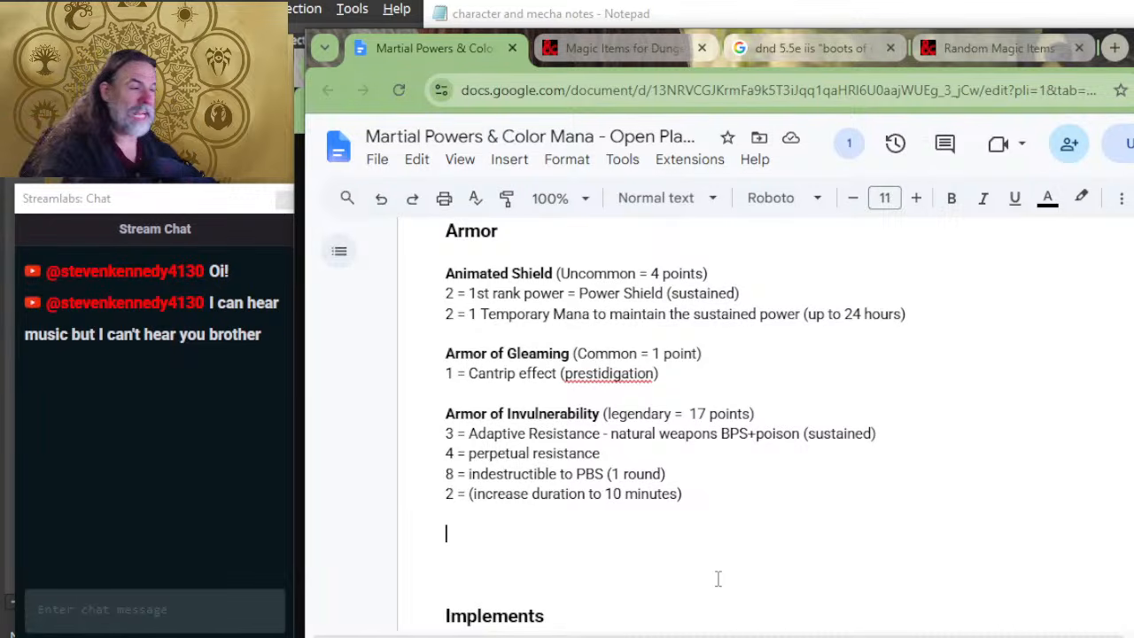
scroll(678, 494, up, 2)
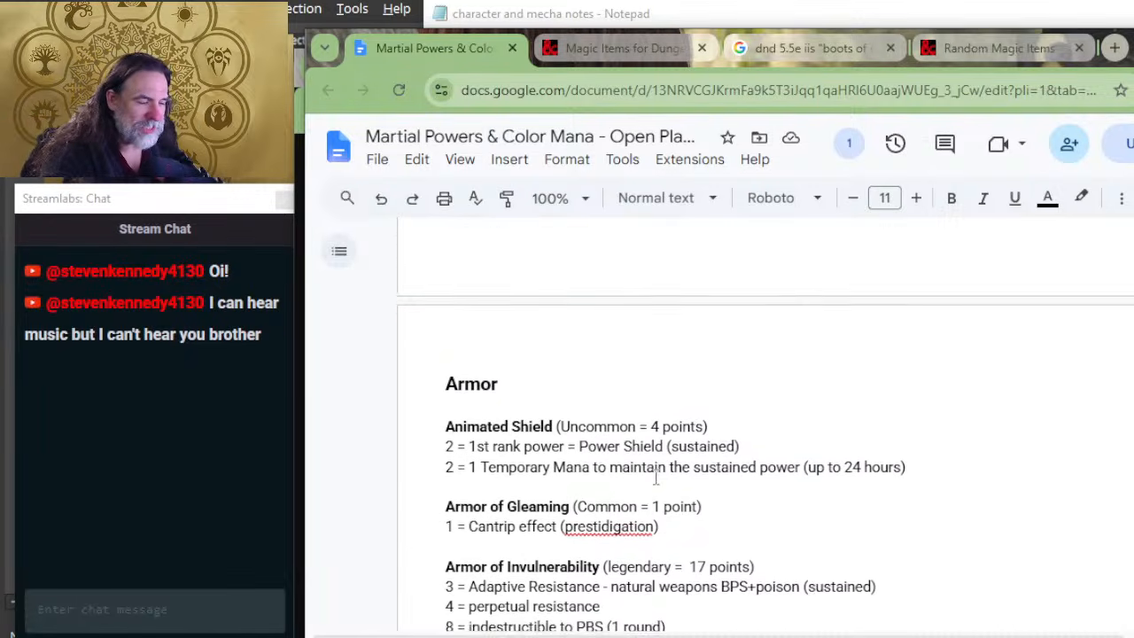
scroll(656, 479, down, 4)
click(483, 367)
click(498, 357)
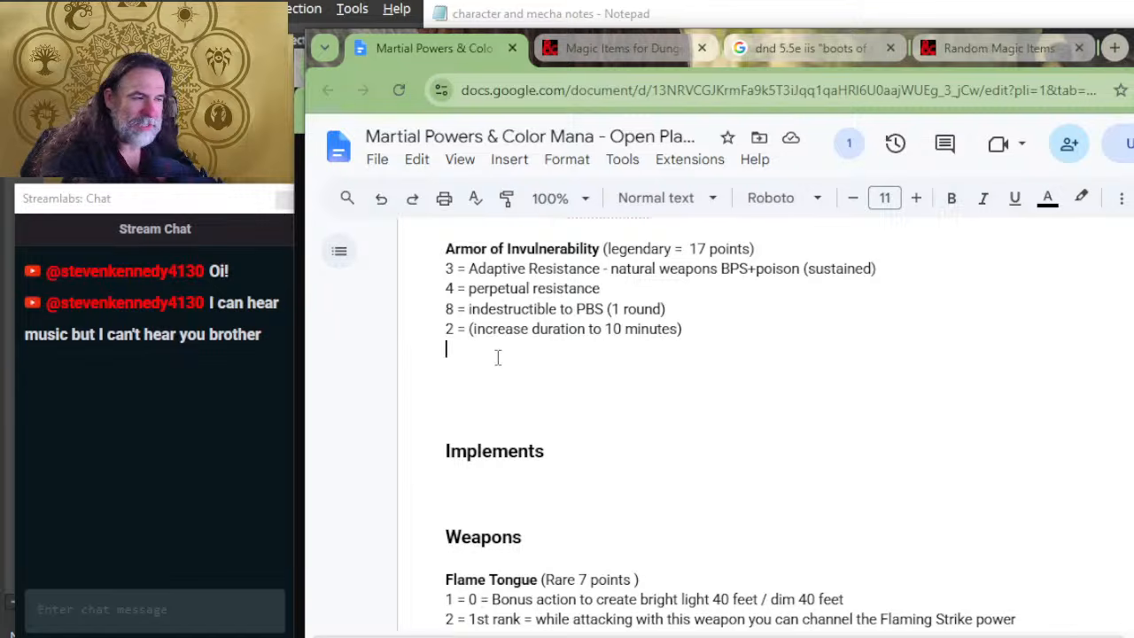
click(494, 367)
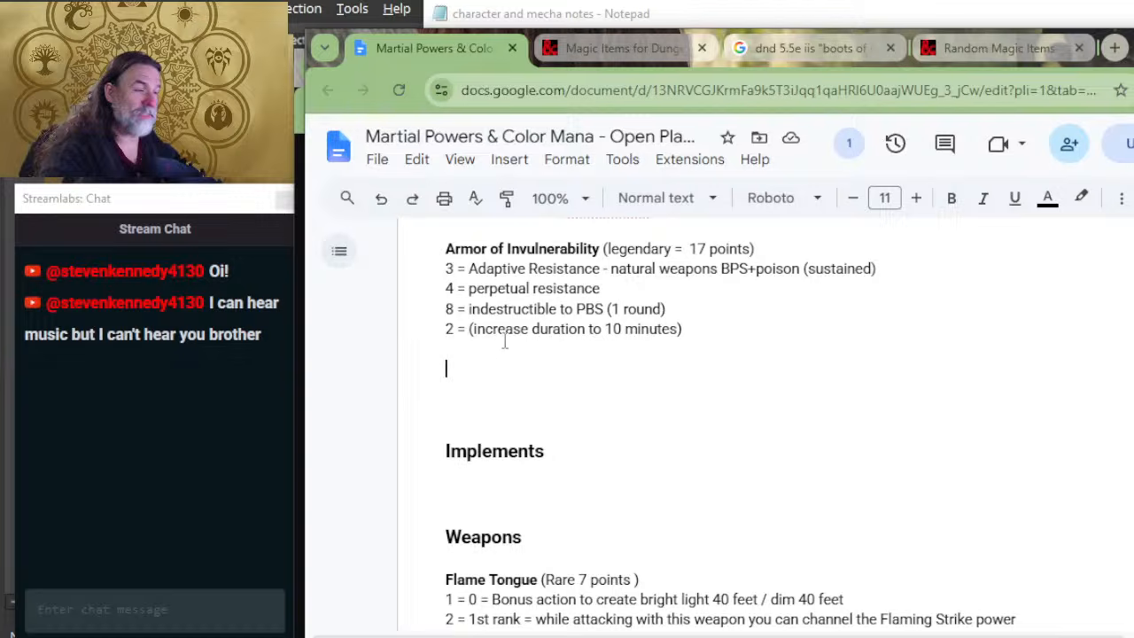
Step: Switch to the D&D Beyond magic items list and expand the Armor of Resistance entry to read its description
key(alt+Tab)
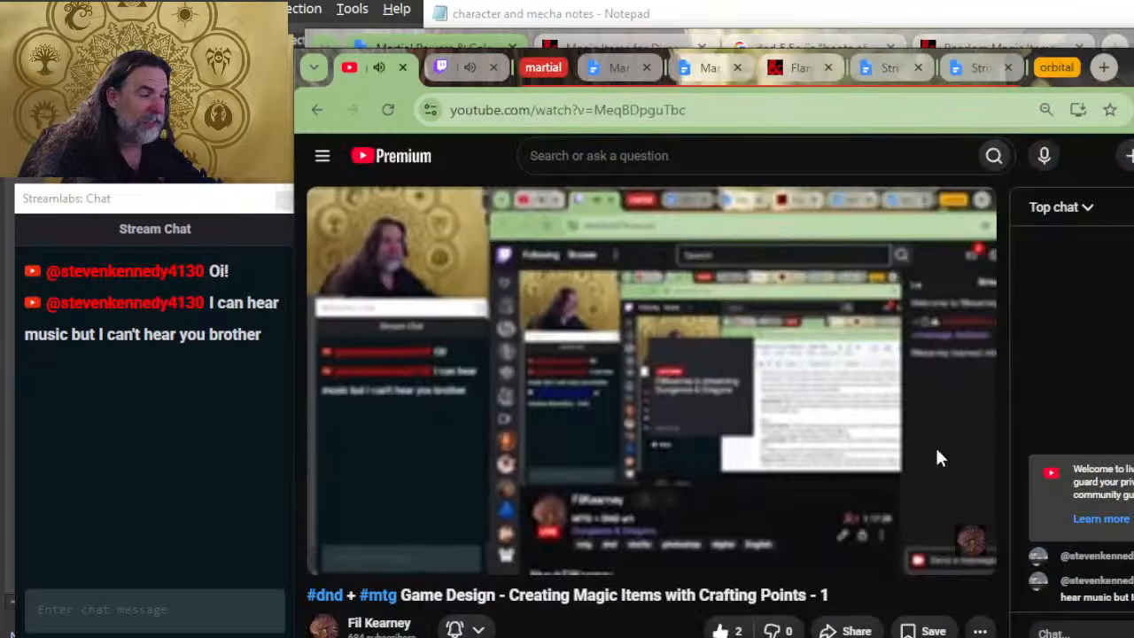
click(906, 49)
click(579, 49)
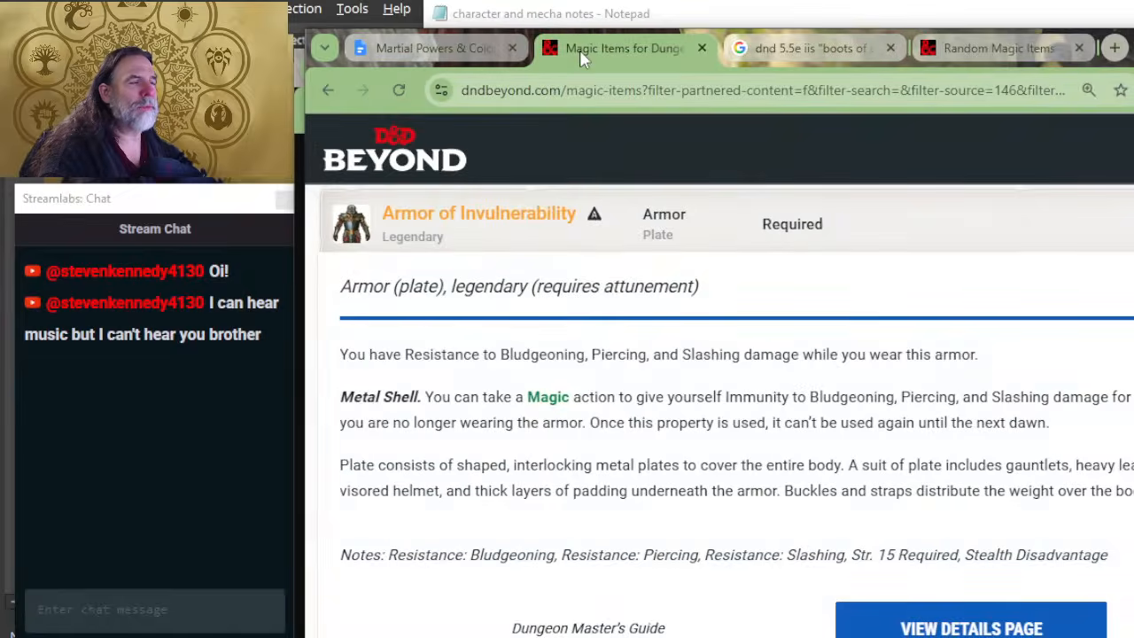
scroll(560, 415, down, 4)
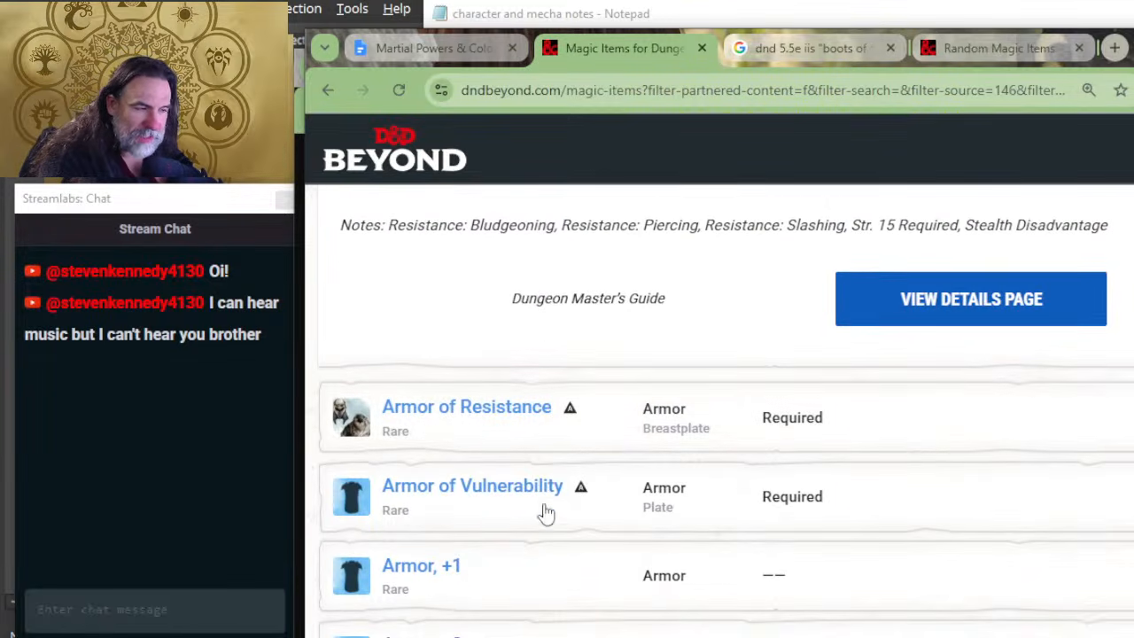
click(610, 424)
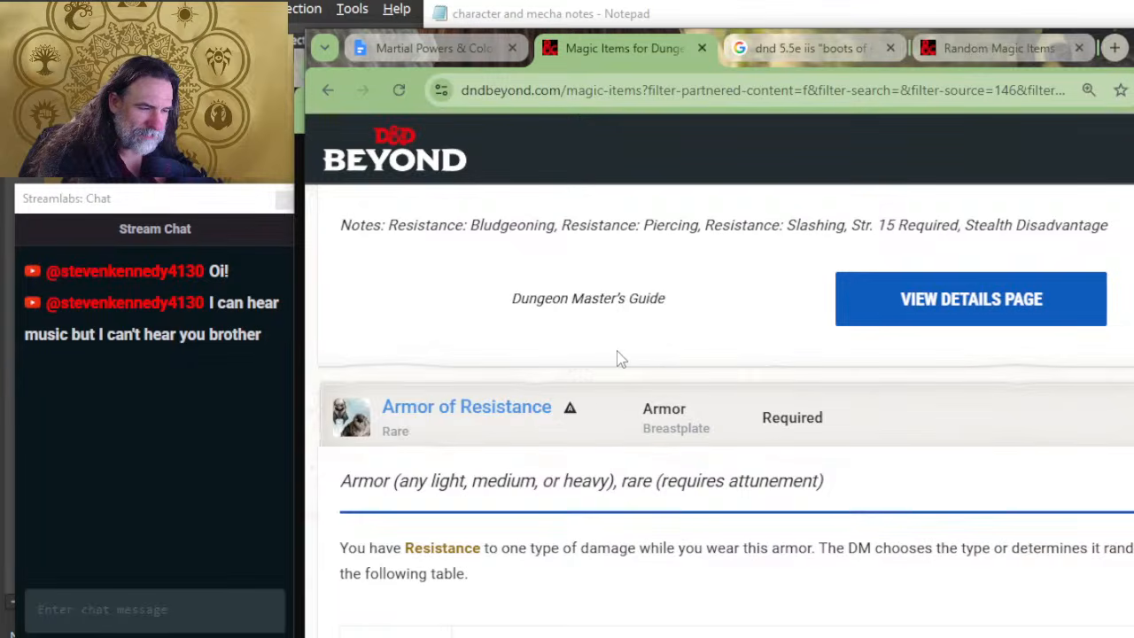
scroll(614, 358, down, 2)
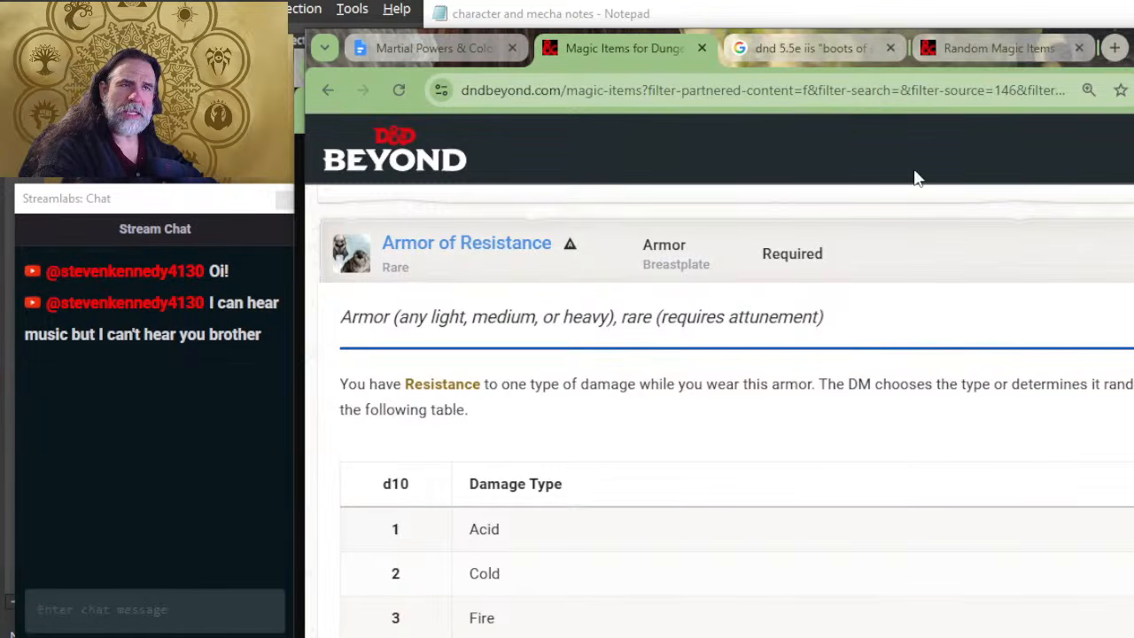
Step: Return to the Google Docs document and review the Armor examples, including Armor of Invulnerability's cost lines
click(416, 52)
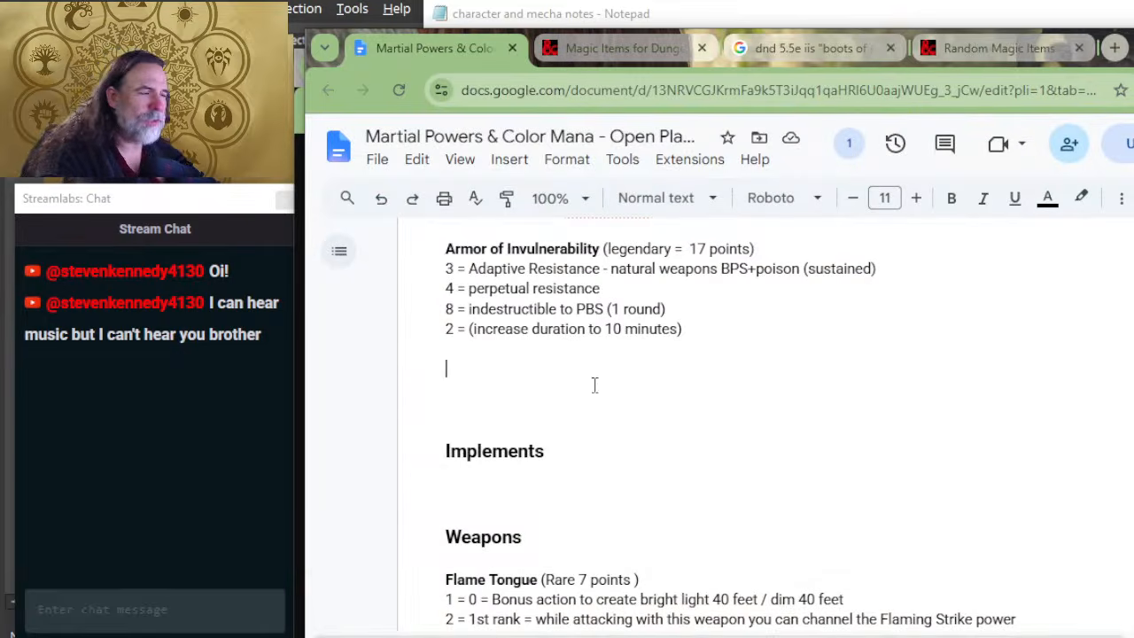
scroll(621, 364, up, 2)
scroll(648, 395, up, 2)
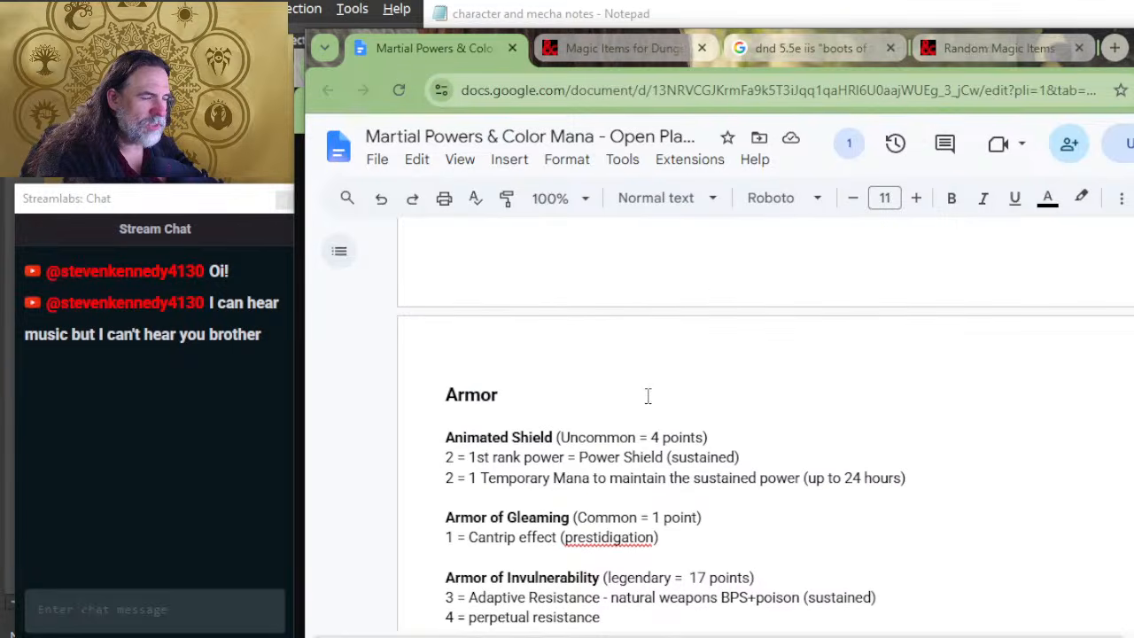
scroll(651, 400, down, 4)
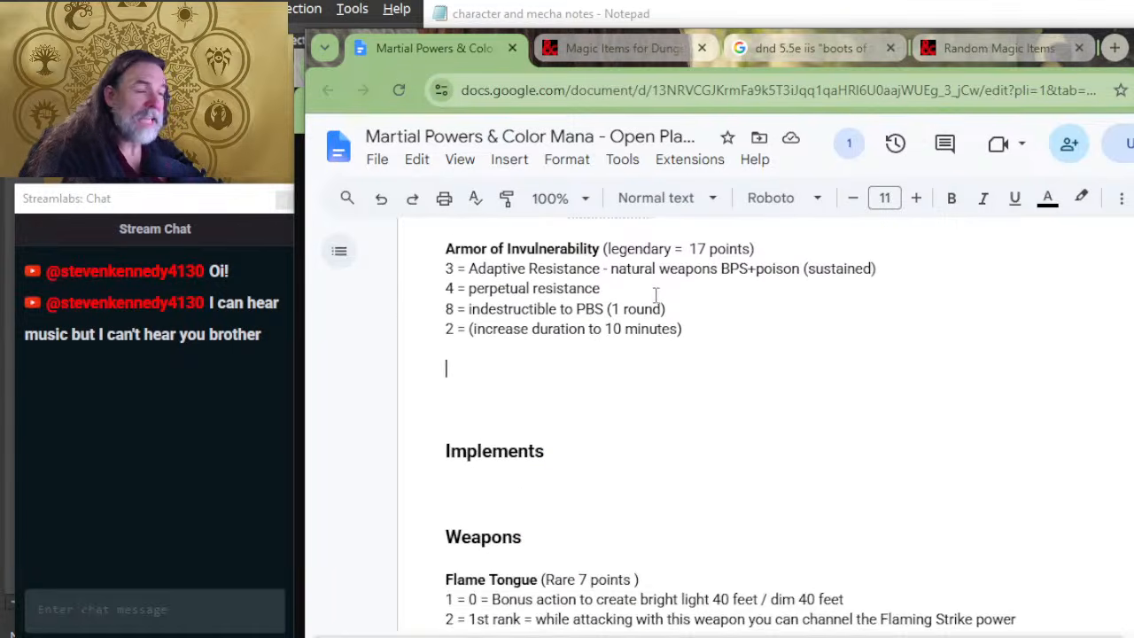
scroll(559, 355, up, 2)
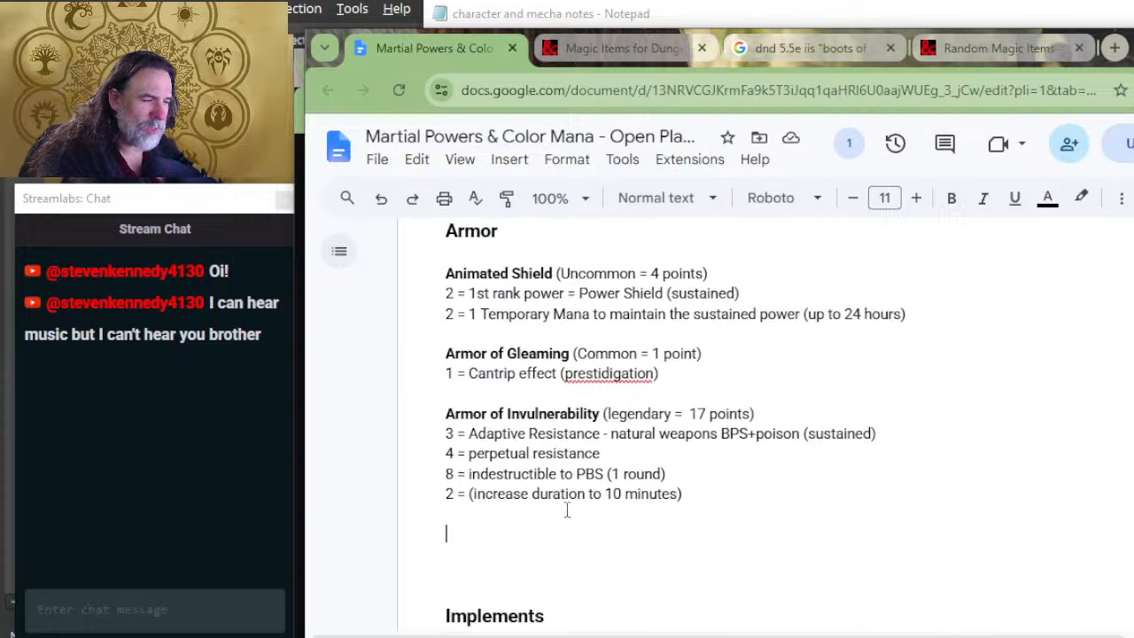
Step: Try a cost of 4 on Armor of Invulnerability's Adaptive Resistance line, and clear the number
drag(456, 435, 449, 434)
click(453, 435)
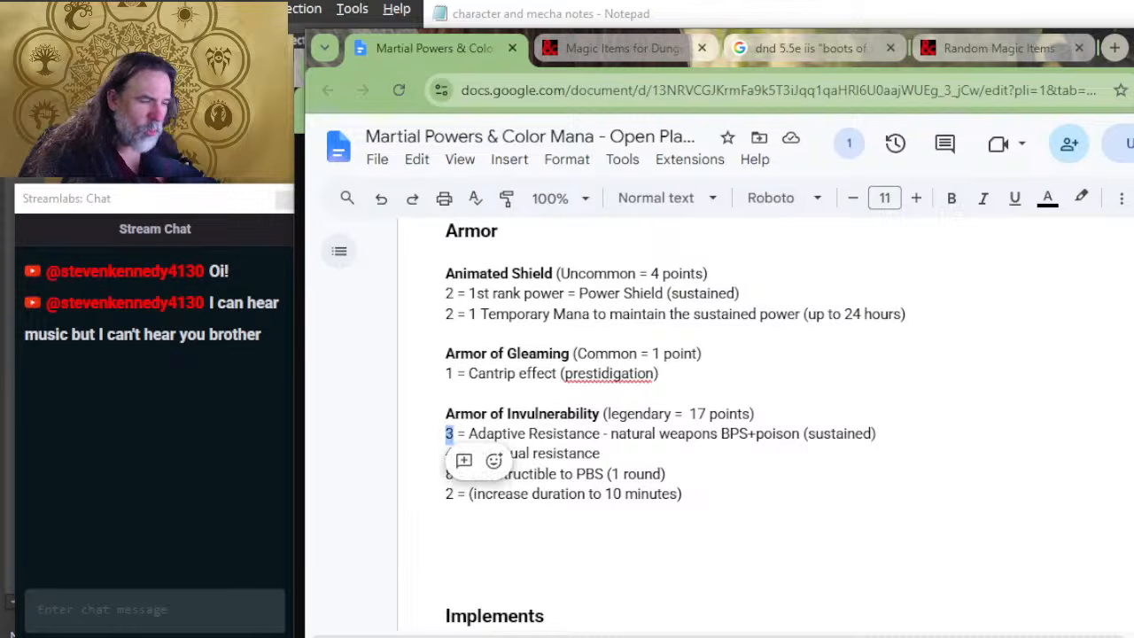
text(4)
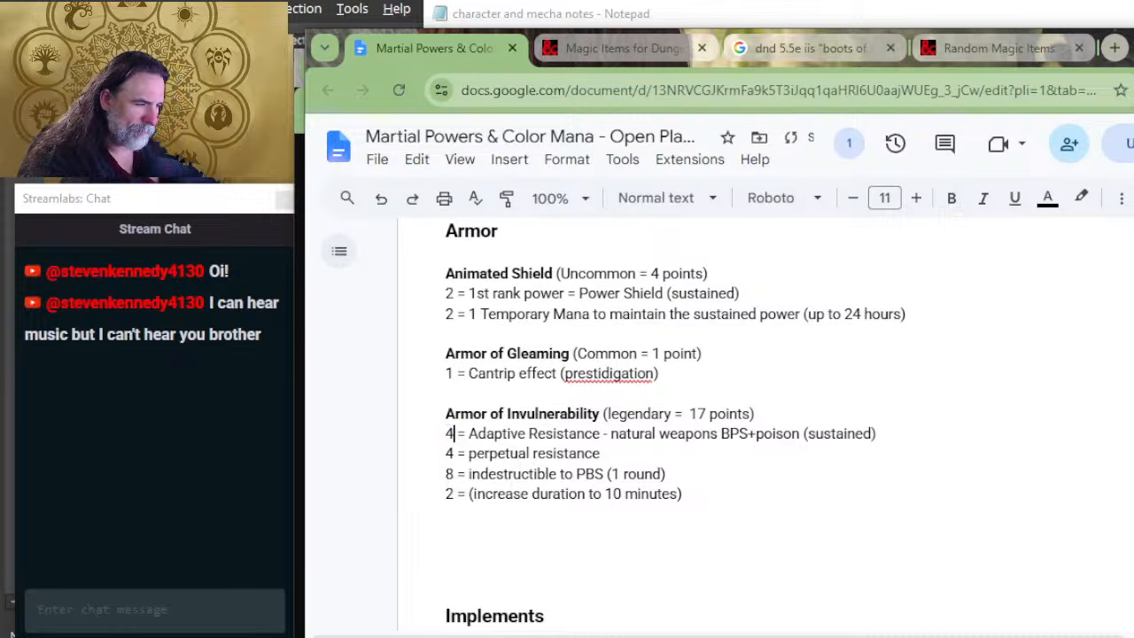
key(BackSpace)
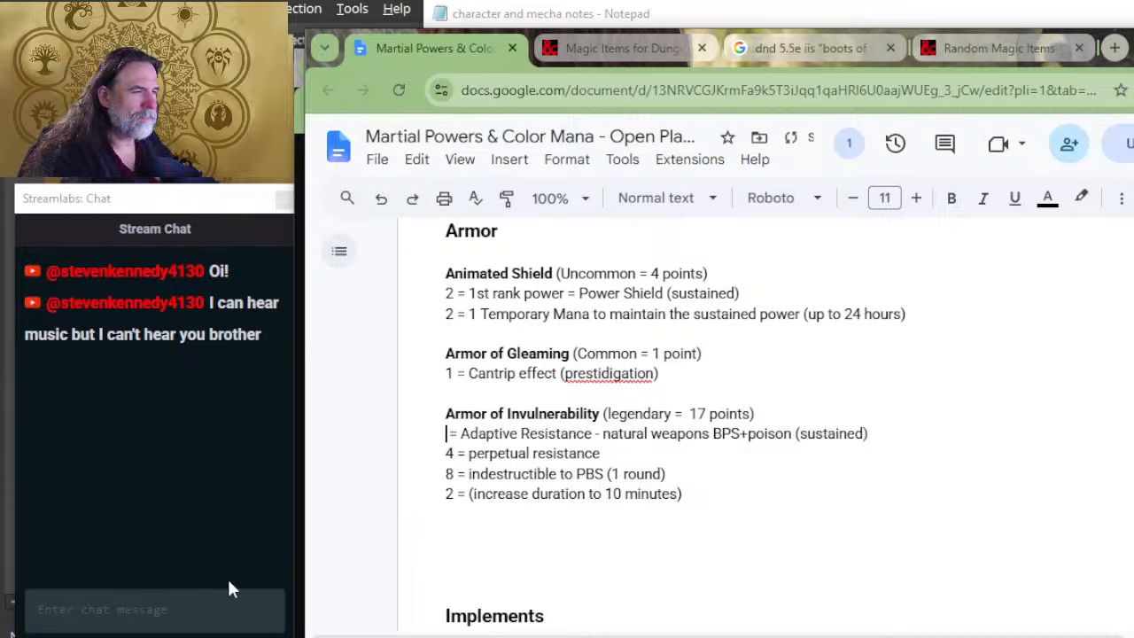
Step: Look up the Level 4 Power cost in the Power Type points table
scroll(752, 413, up, 15)
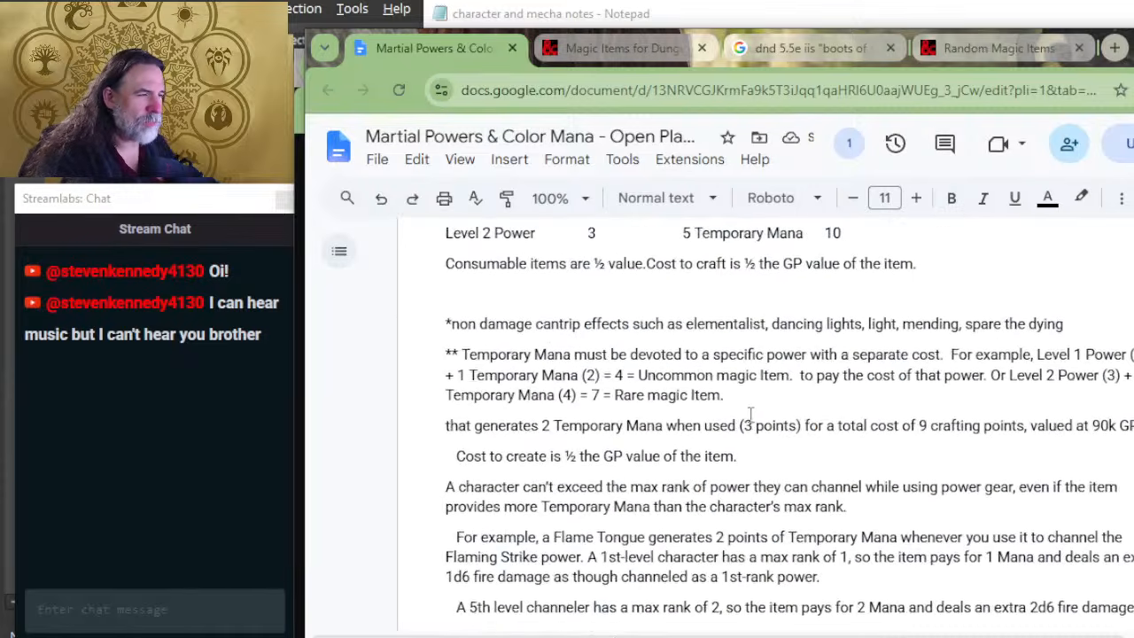
scroll(750, 416, up, 4)
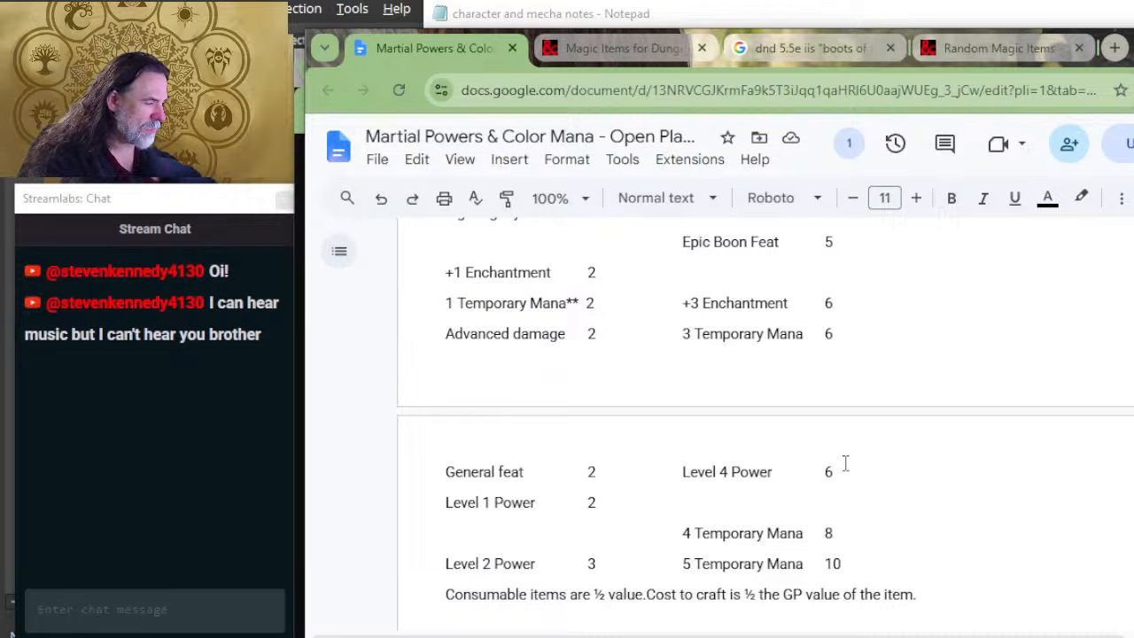
drag(842, 465, 824, 470)
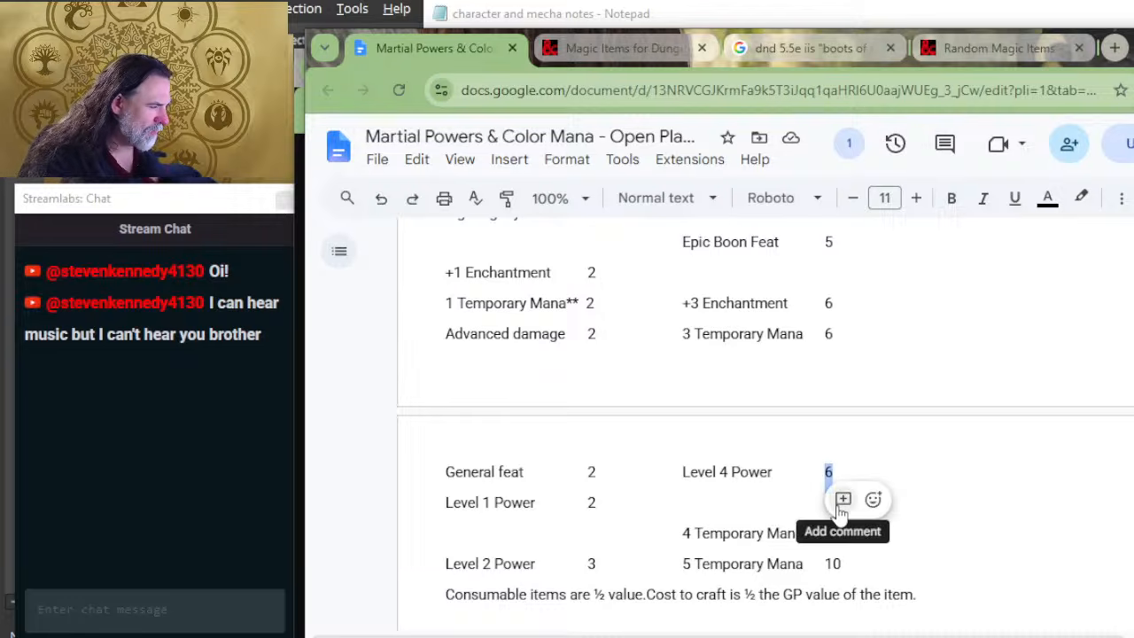
click(808, 472)
drag(843, 470, 826, 470)
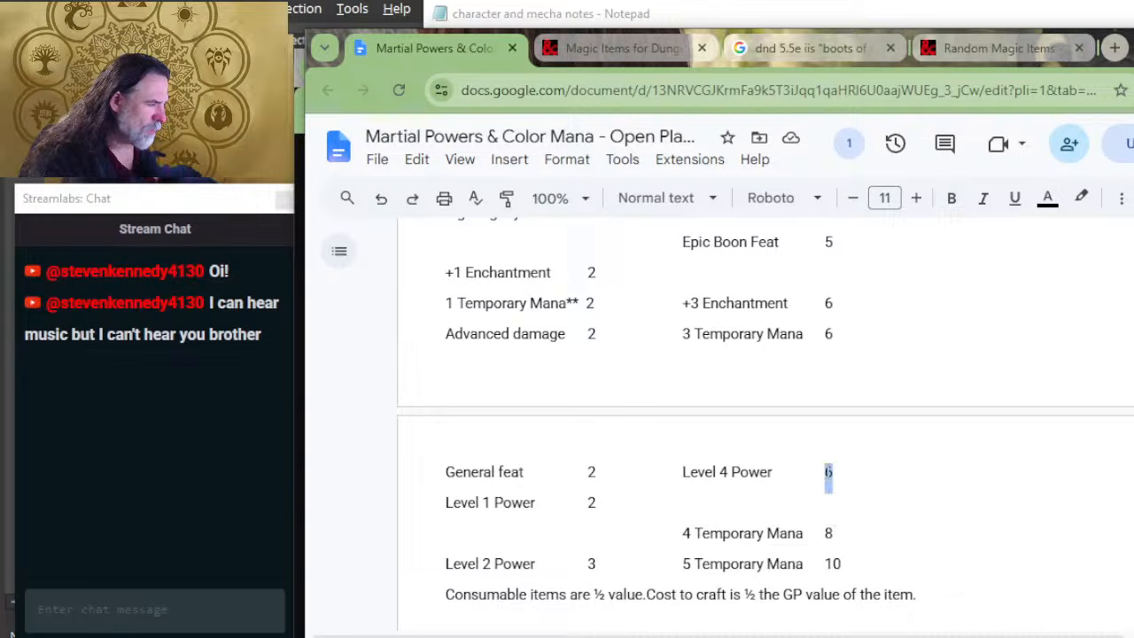
Step: Review the example items from Boots of Speed through Armor, Implements and Weapons to compare how their costs are built
scroll(788, 528, down, 1)
scroll(788, 528, down, 10)
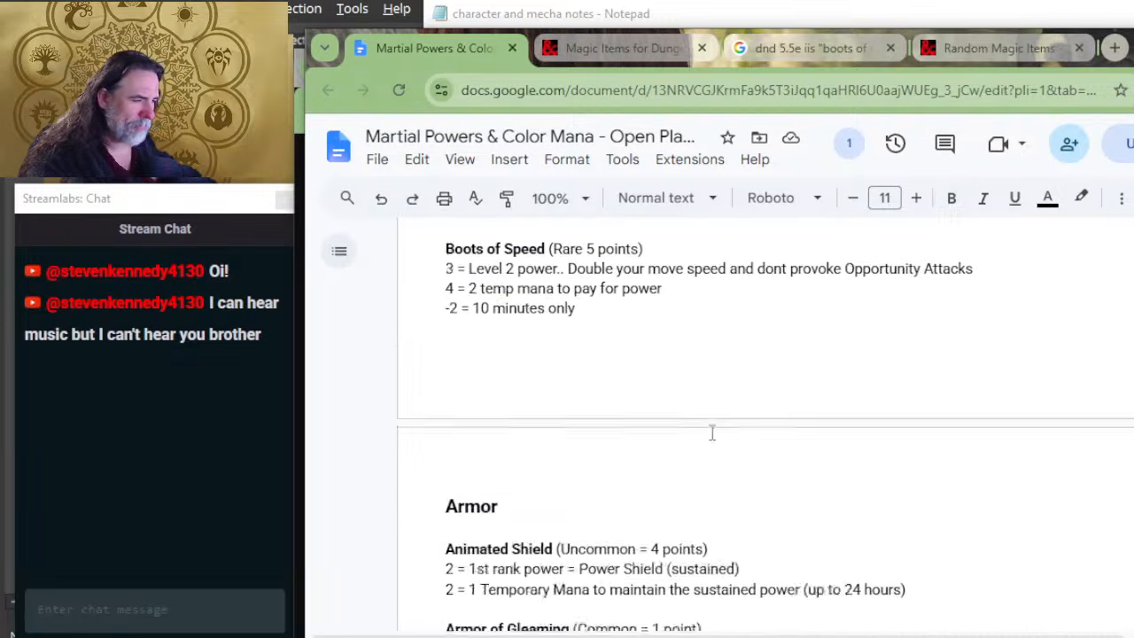
scroll(587, 419, up, 2)
scroll(580, 422, down, 4)
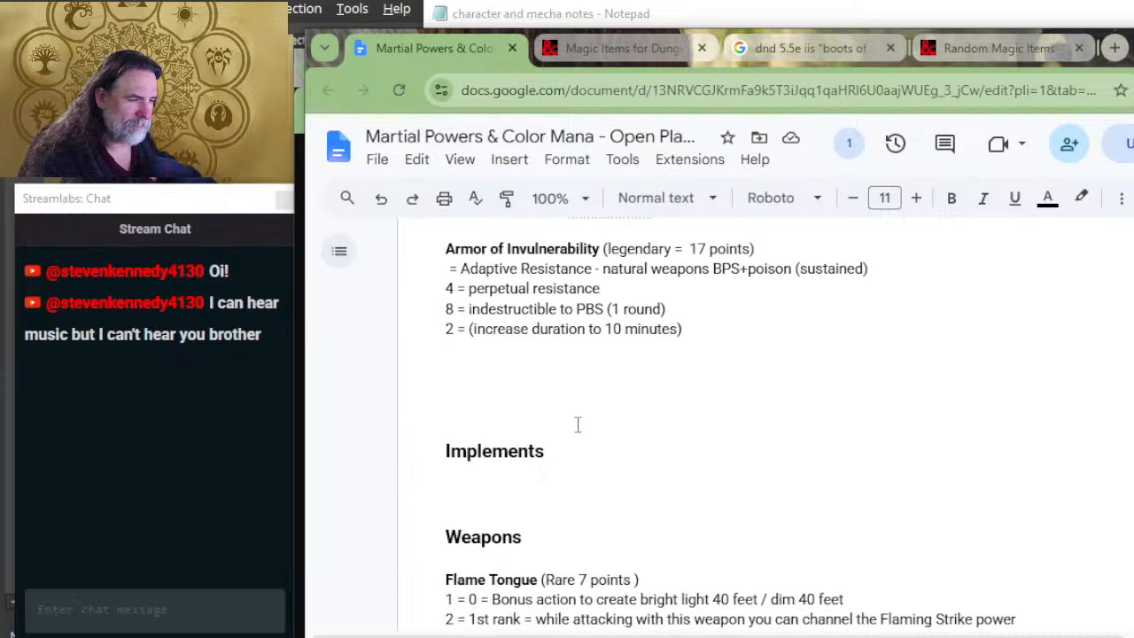
scroll(576, 417, down, 4)
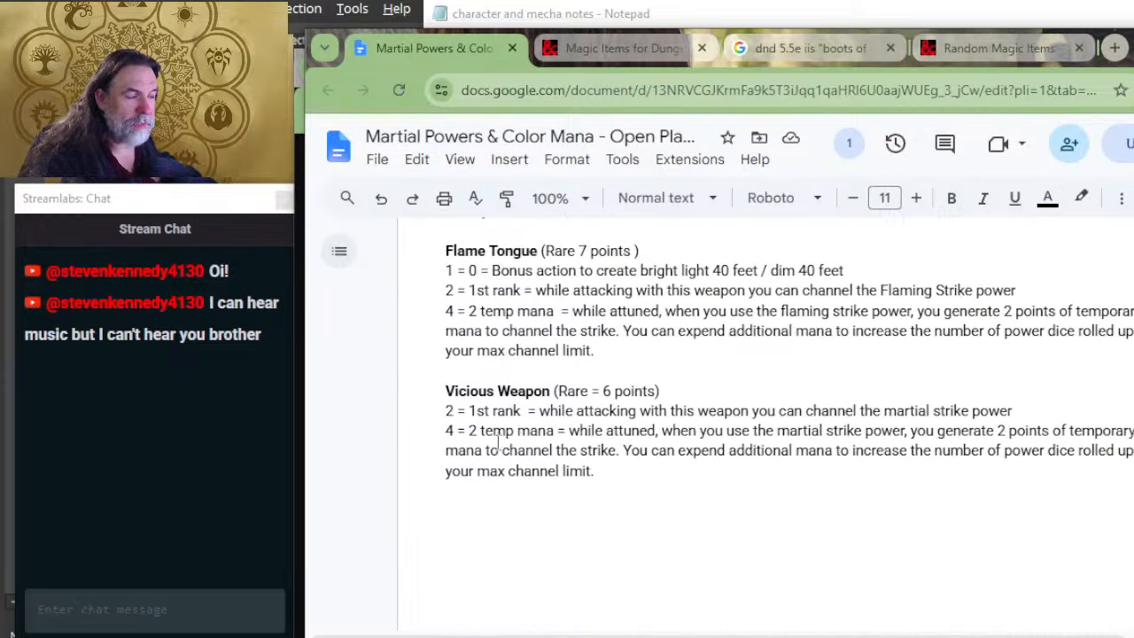
scroll(603, 370, up, 2)
click(589, 347)
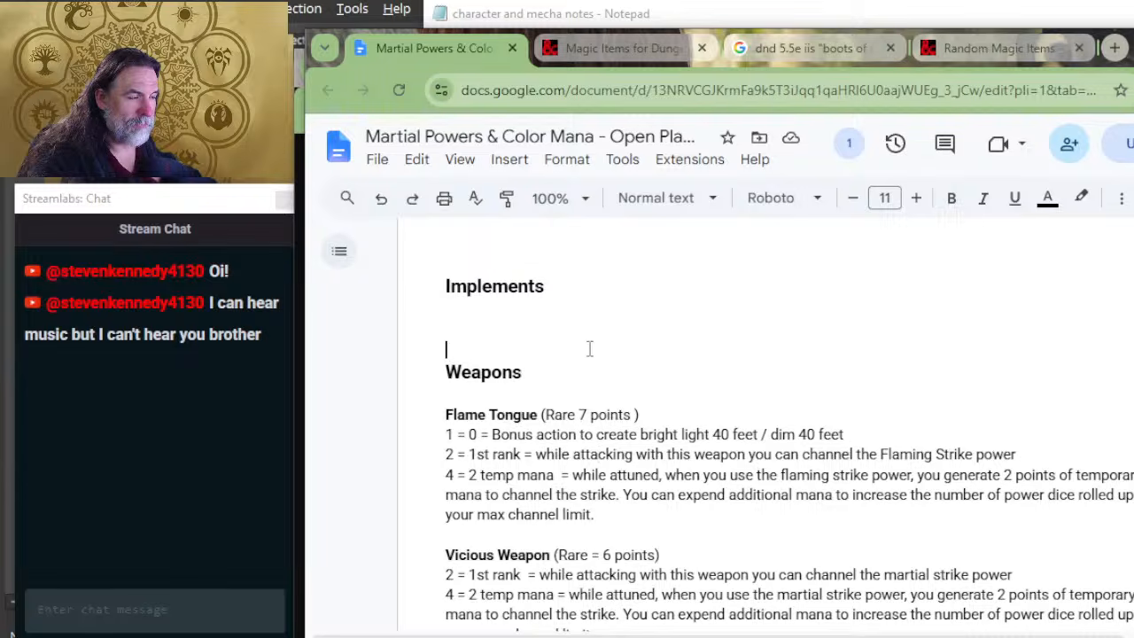
scroll(581, 361, down, 4)
scroll(585, 381, down, 4)
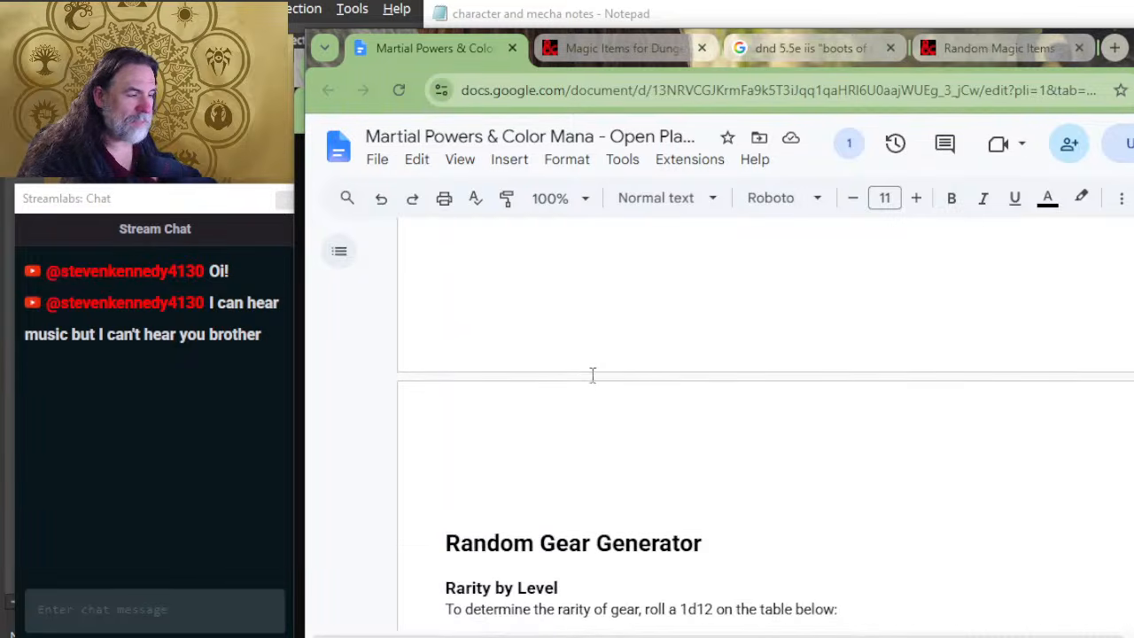
scroll(594, 399, up, 10)
scroll(496, 399, up, 12)
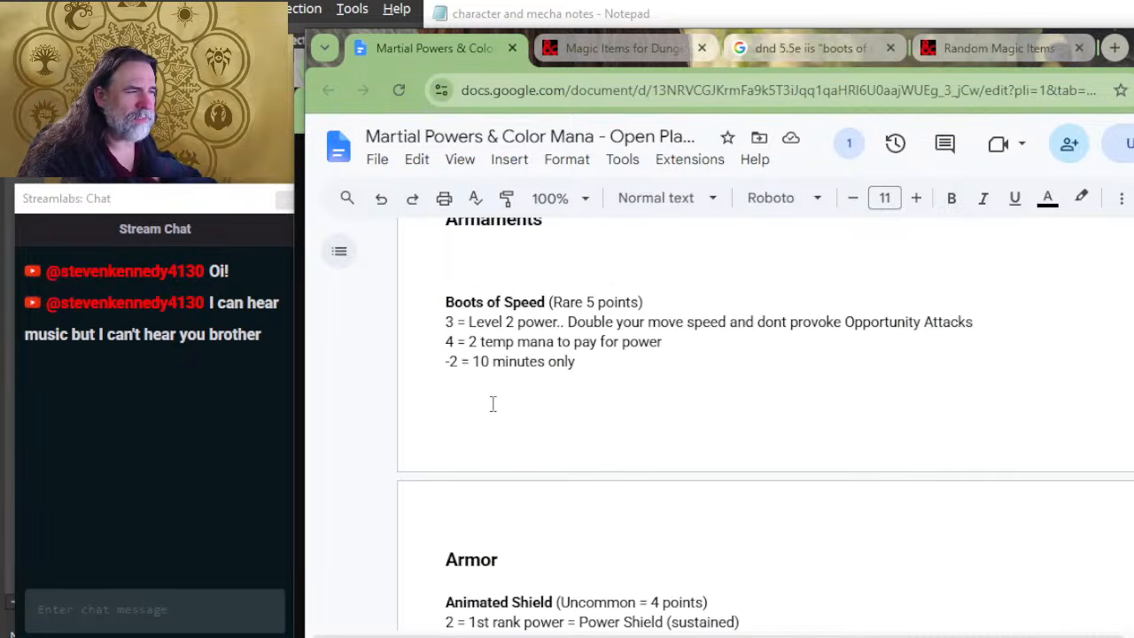
scroll(505, 409, down, 10)
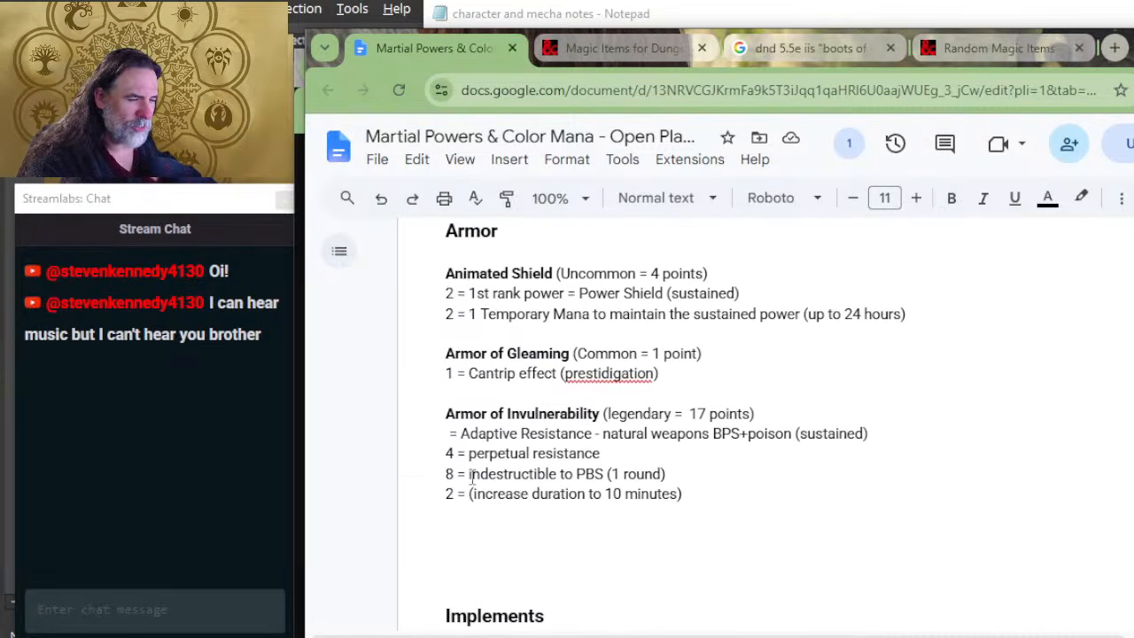
Step: Recheck the point costs in the Power Type table, and return to the Armor of Invulnerability entry
scroll(807, 372, up, 10)
scroll(808, 372, down, 5)
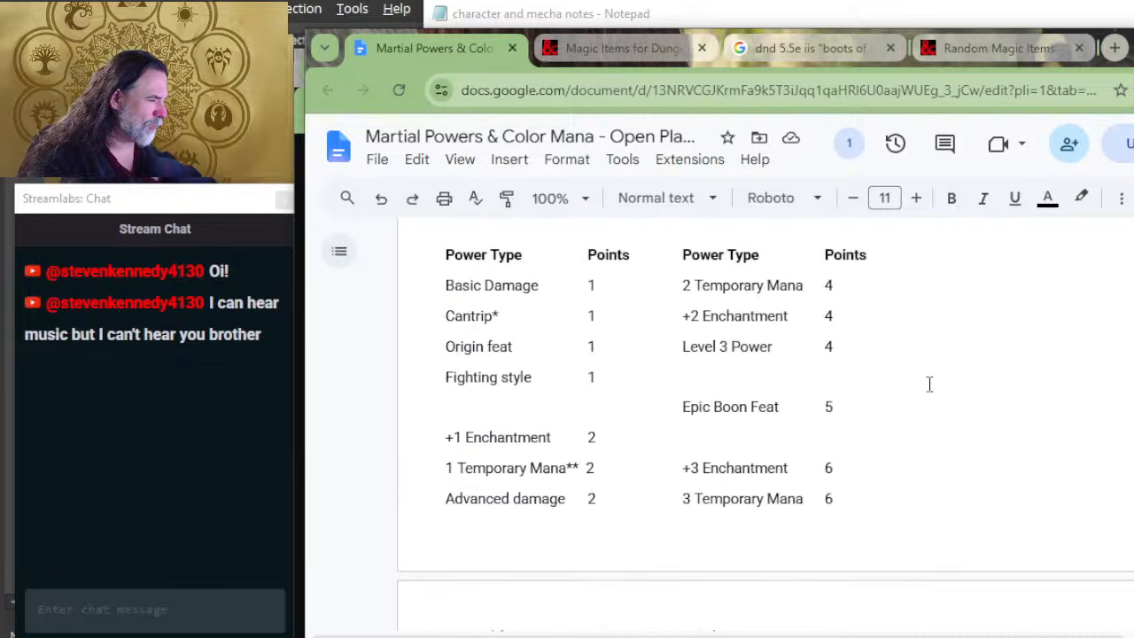
scroll(926, 388, down, 4)
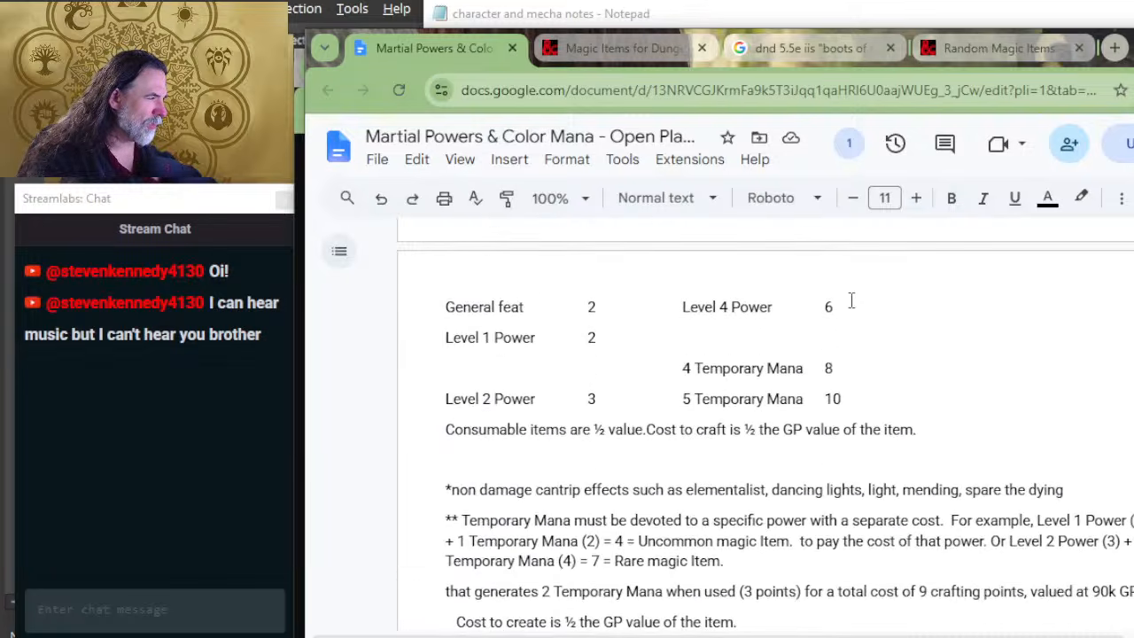
scroll(851, 299, down, 10)
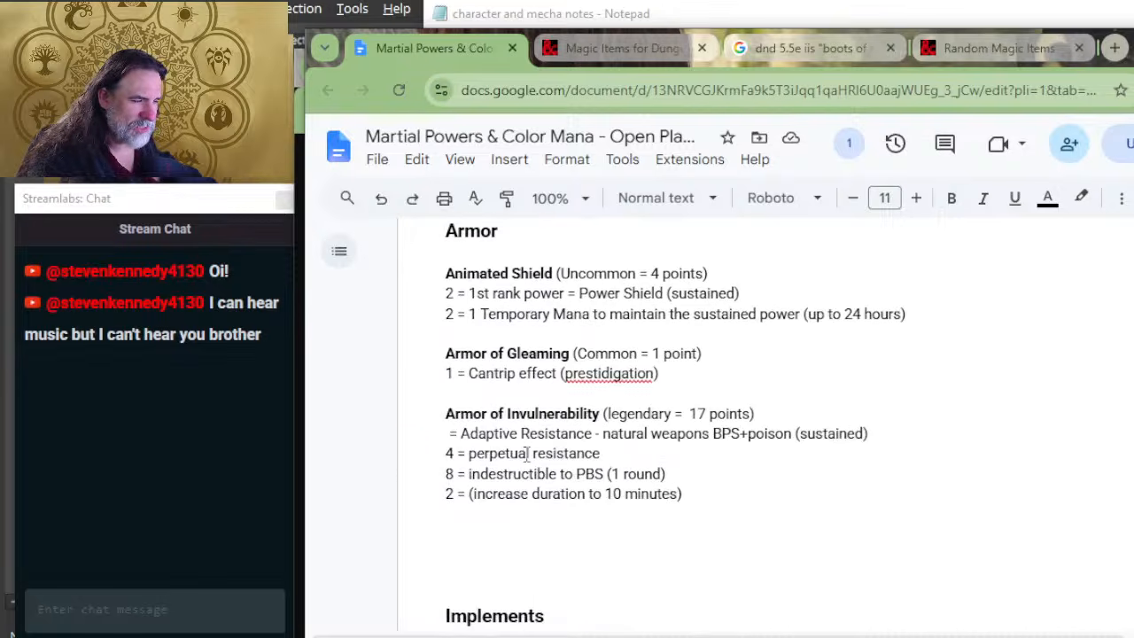
Step: Insert "6 = Indestructible (sustained" at the start of Armor of Invulnerability's first cost line
click(446, 434)
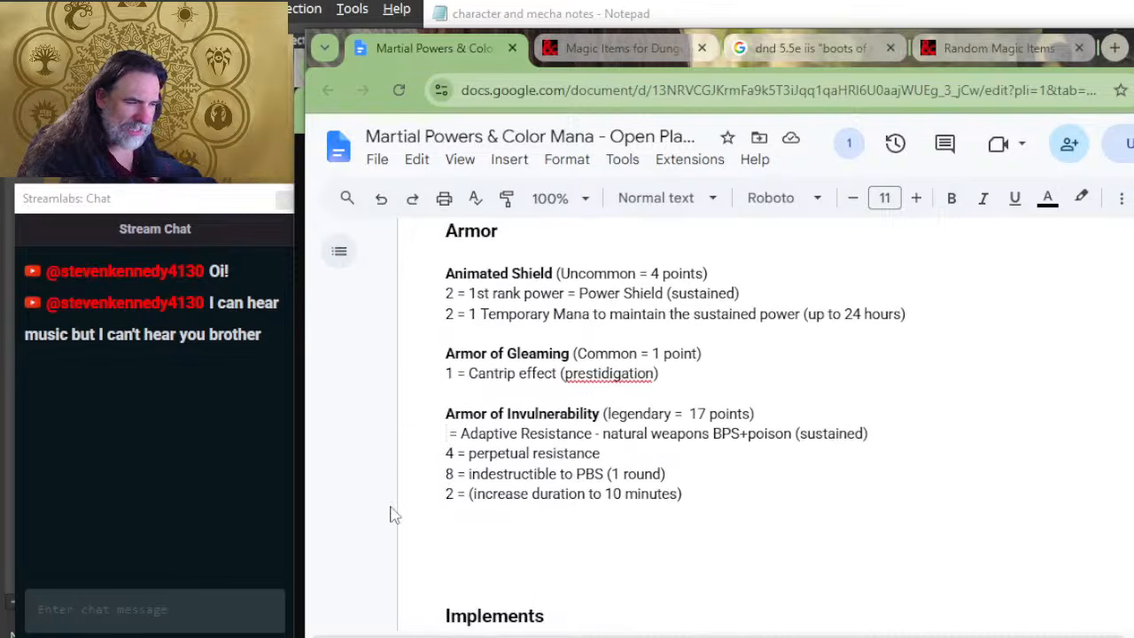
text(6 = )
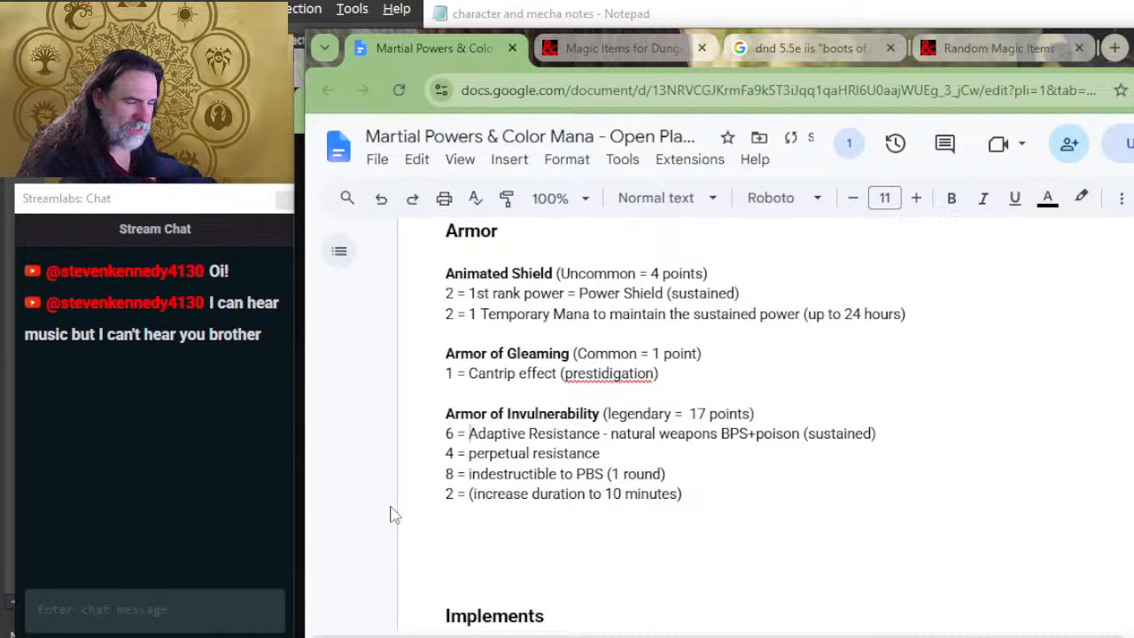
text(Indestruc)
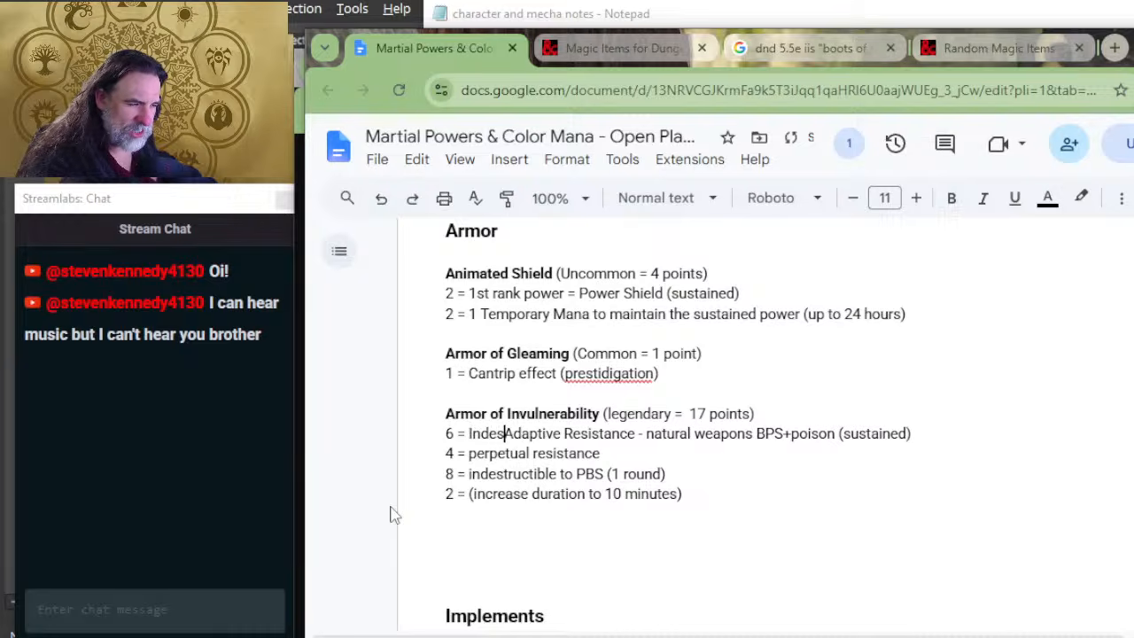
text(tible )
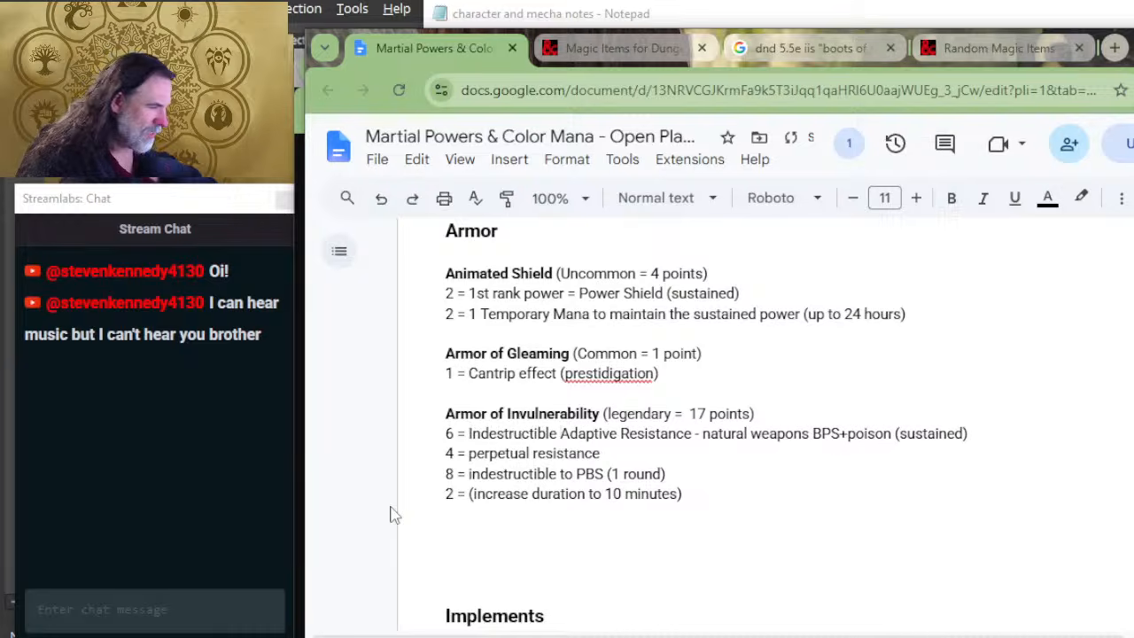
text((sustained0)
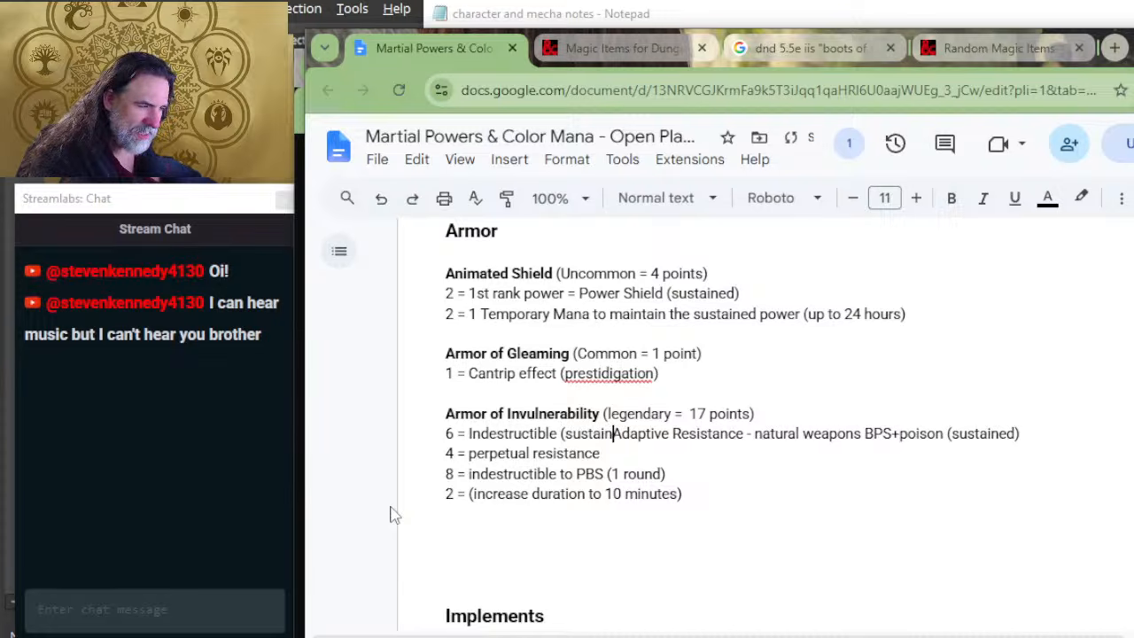
Step: Delete the leftover Adaptive Resistance text after the new Indestructible wording
key(Delete)
key(Delete)
key(Delete)
key(Delete)
key(Delete)
key(Delete)
key(Delete)
key(Delete)
key(Delete)
key(Delete)
key(Delete)
key(Delete)
key(Delete)
key(Delete)
key(Delete)
key(Delete)
key(Delete)
key(Delete)
key(Delete)
key(Delete)
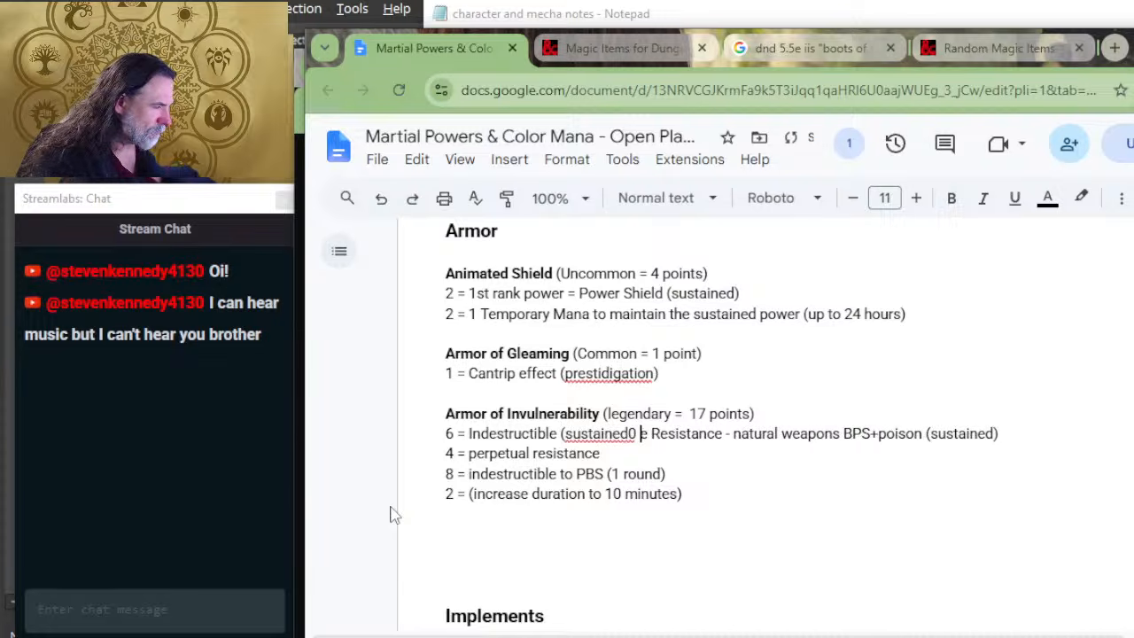
key(Delete)
key(Delete)
key(Delete)
key(Delete)
key(Delete)
key(Delete)
key(Delete)
key(Delete)
key(Delete)
key(Delete)
key(Delete)
key(Delete)
key(Delete)
key(Delete)
key(Delete)
key(Delete)
key(Delete)
key(Delete)
key(Delete)
key(Delete)
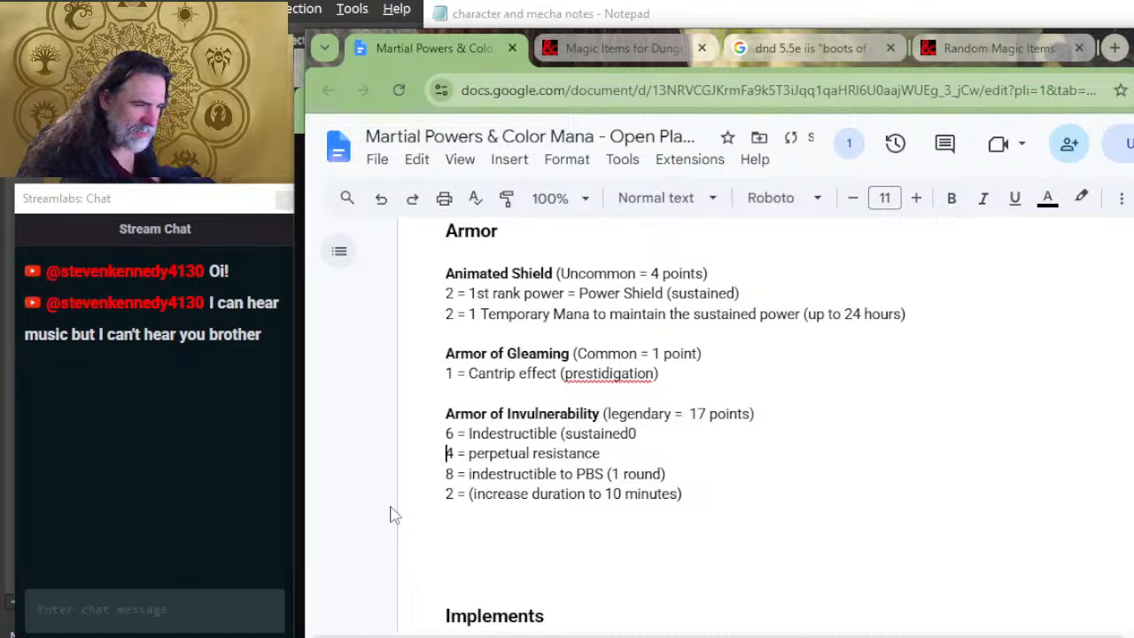
Step: Add a new "-3 =" line below the Indestructible line, and correct the stray 0 after "sustained" to a closing parenthesis
key(Return)
text(-3 =)
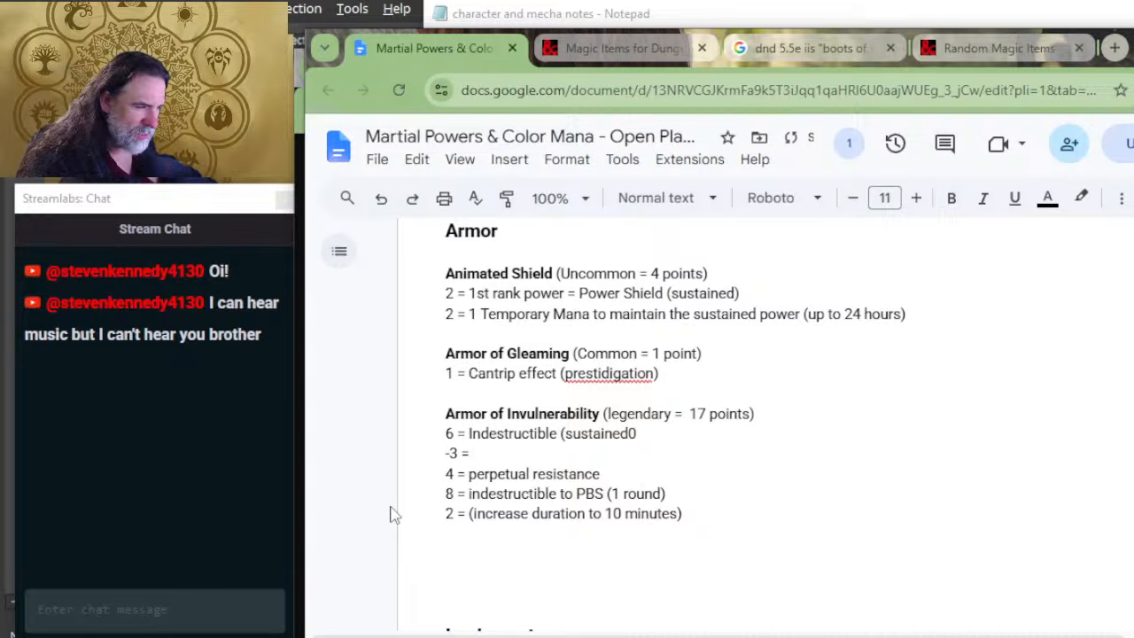
key(Left)
key(Left)
key(Left)
key(Left)
key(Left)
key(Left)
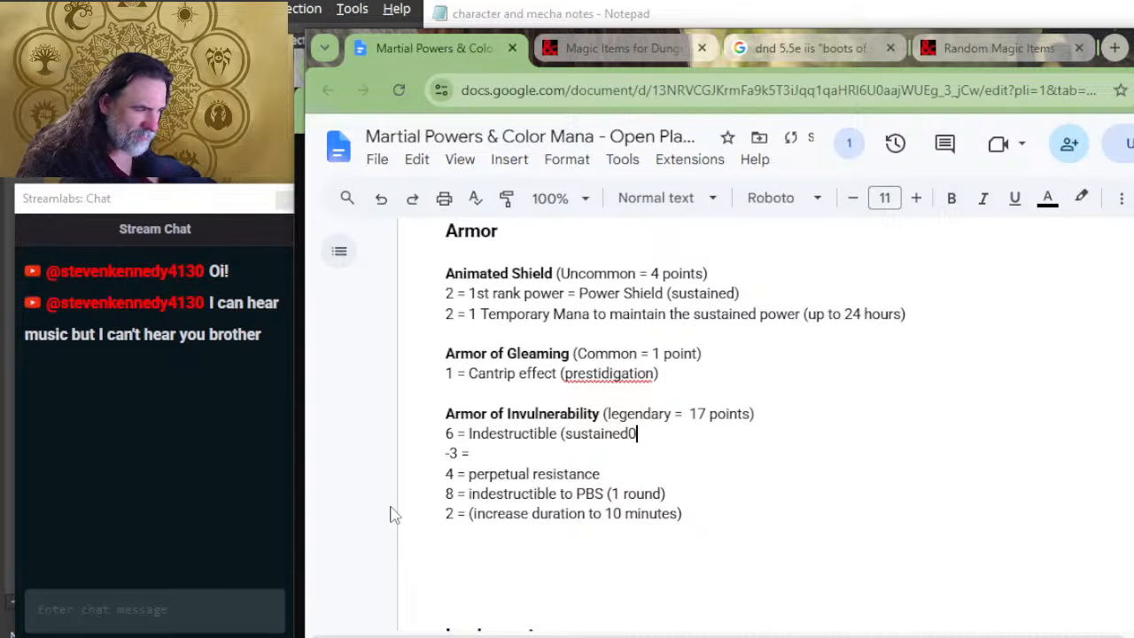
key(BackSpace)
text())
key(Down)
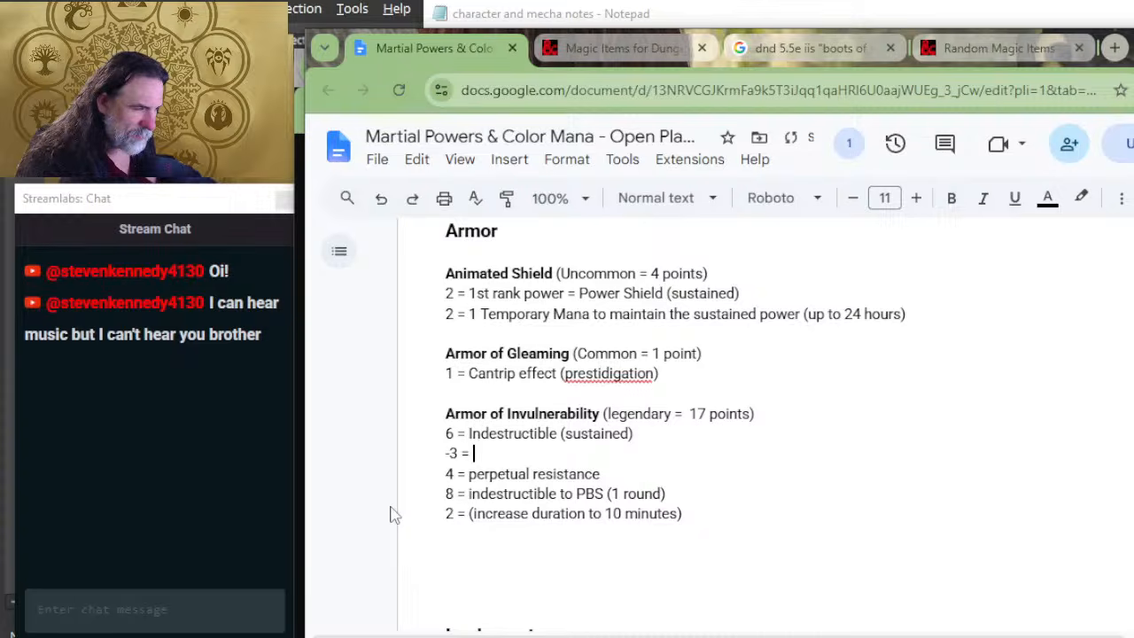
Step: Complete the -3 line with "only resist PBS, no crit proof"
text(only )
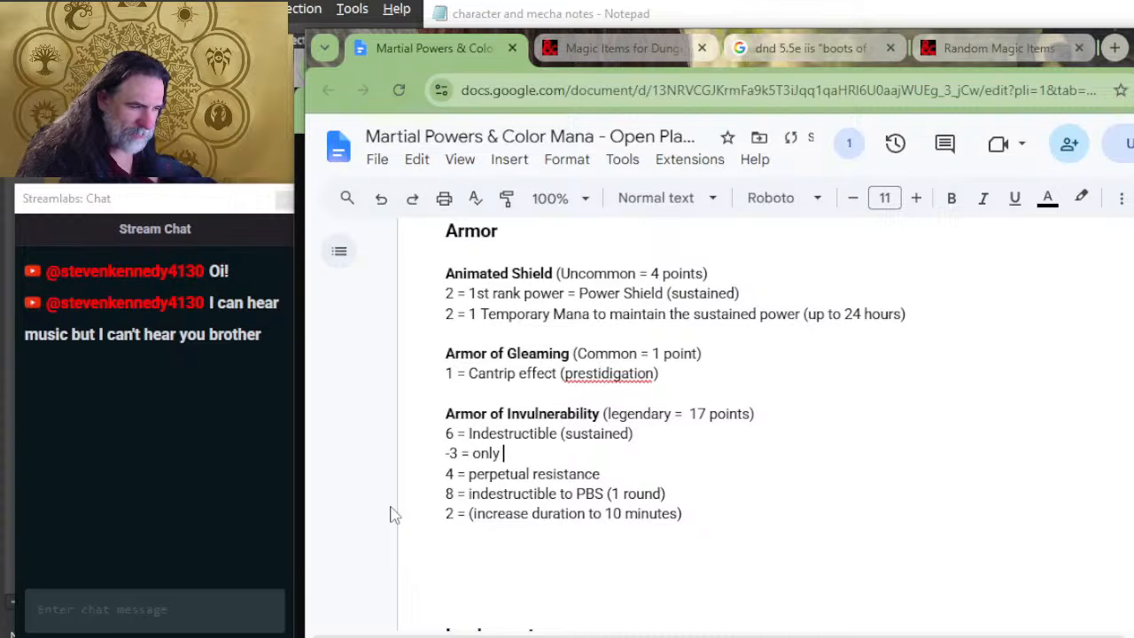
text(resist PBS)
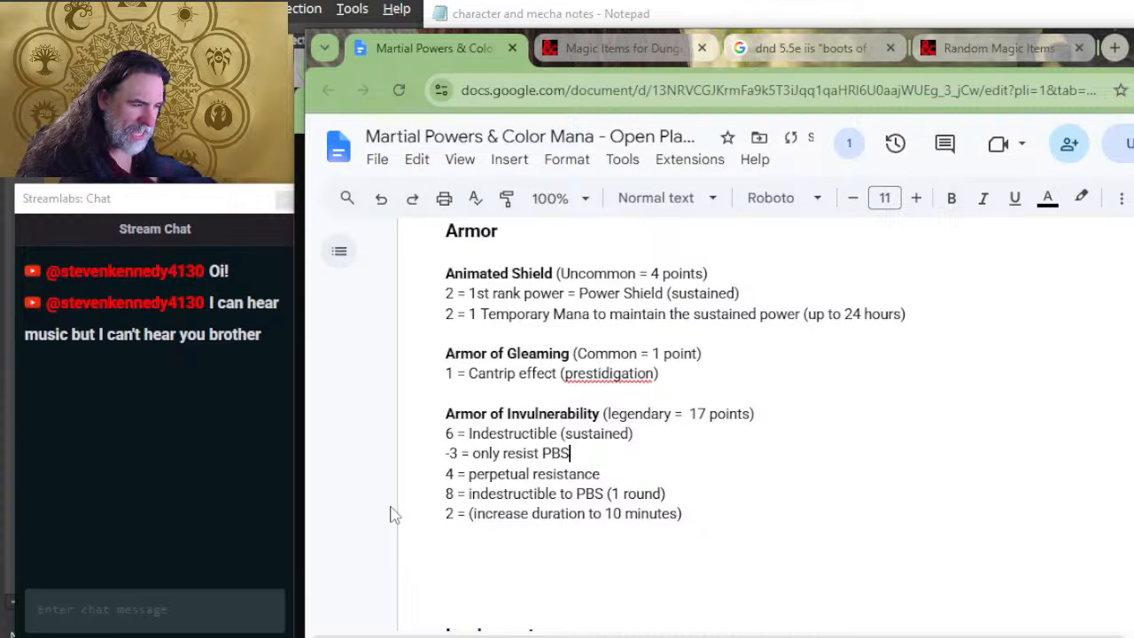
text(,)
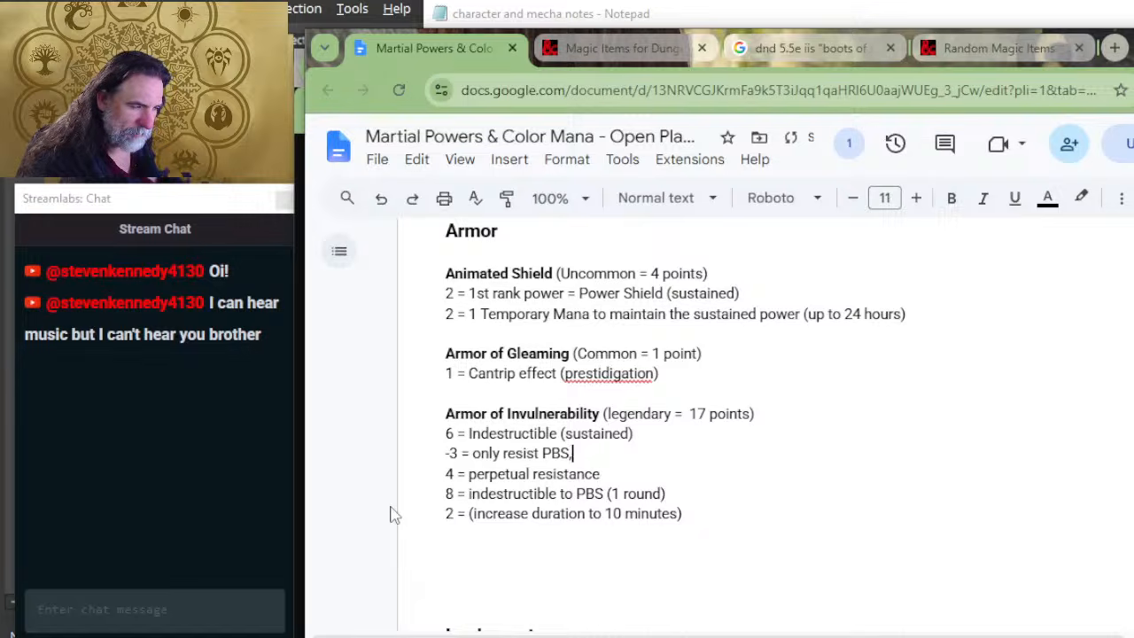
text( no c)
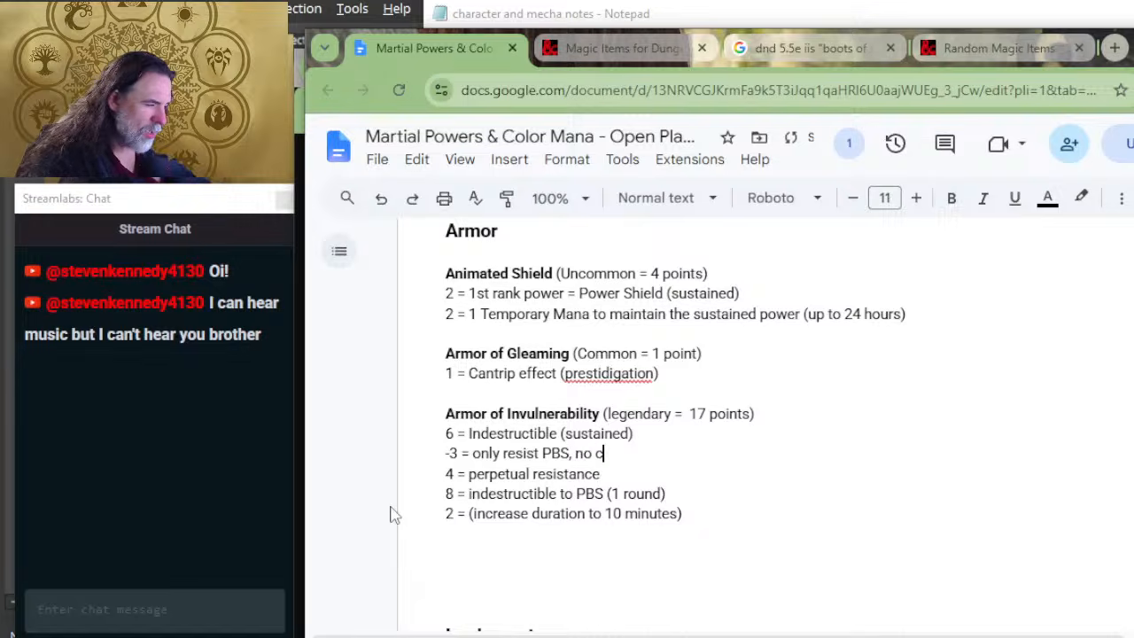
text(rit proof)
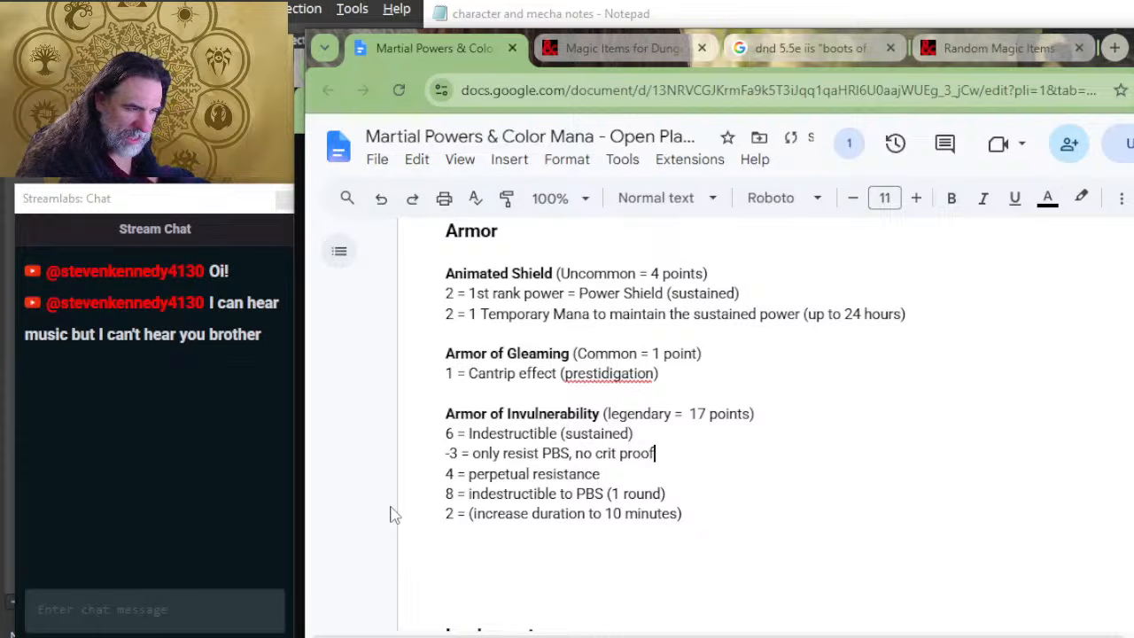
Step: Delete the "4 = perpetual resistance" line from Armor of Invulnerability
key(Right)
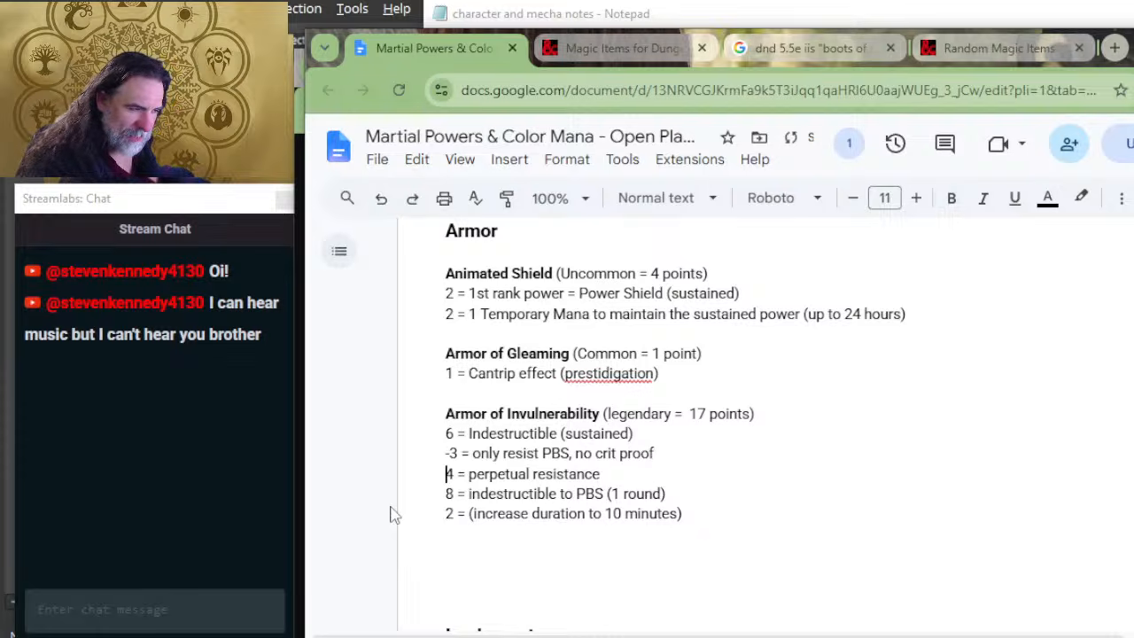
key(shift+Down)
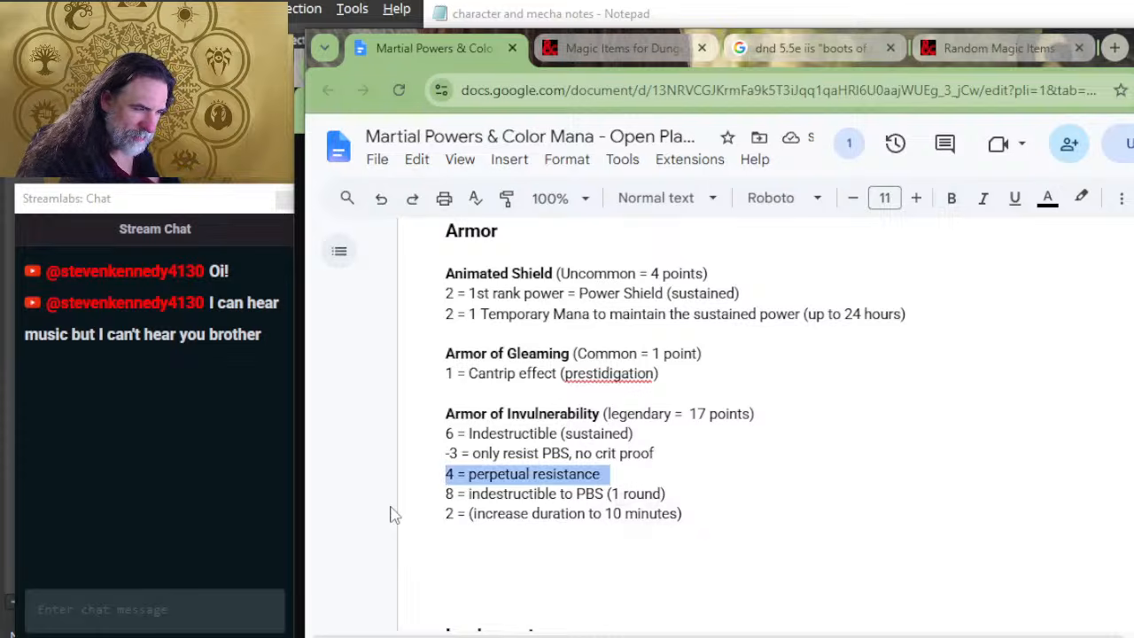
key(Delete)
key(Delete)
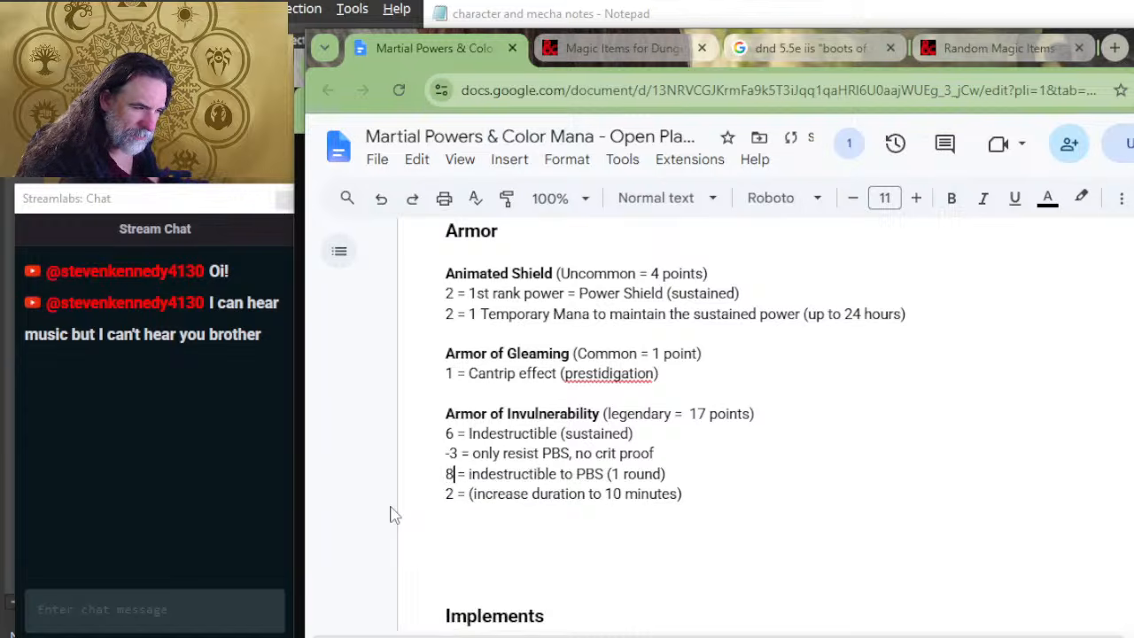
key(Right)
key(Right)
key(Right)
key(Delete)
text(I)
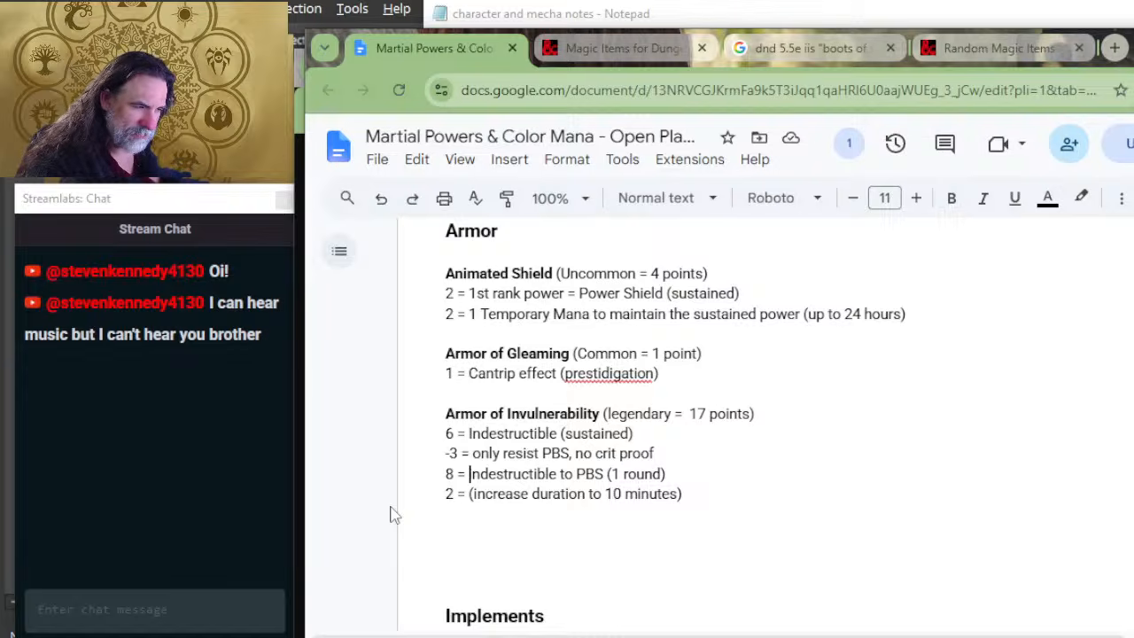
right_click(362, 588)
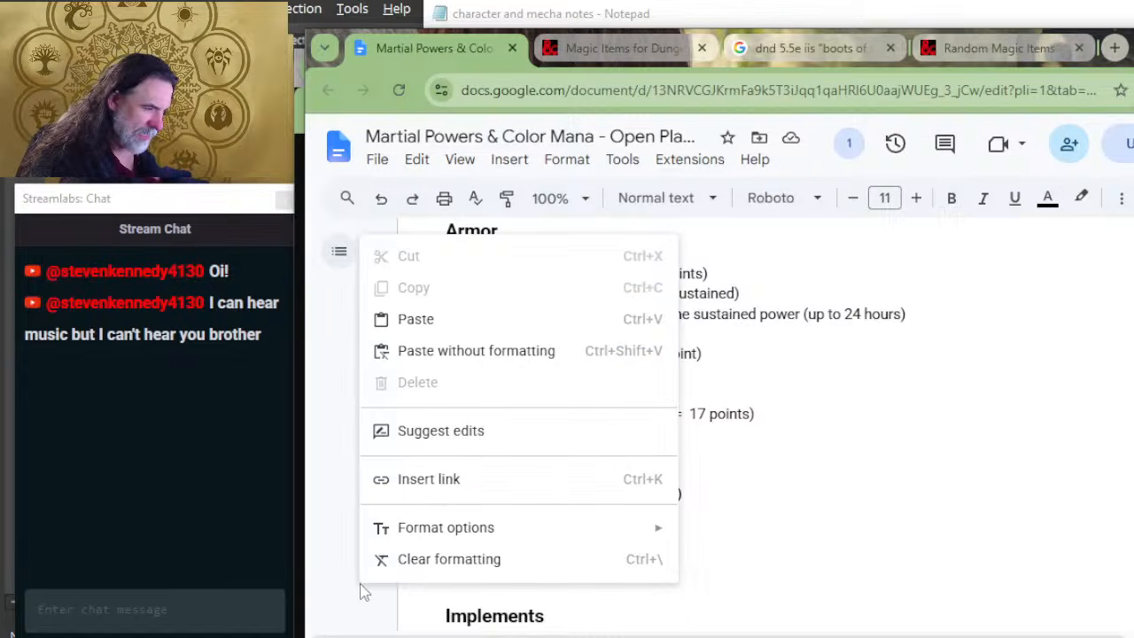
key(Escape)
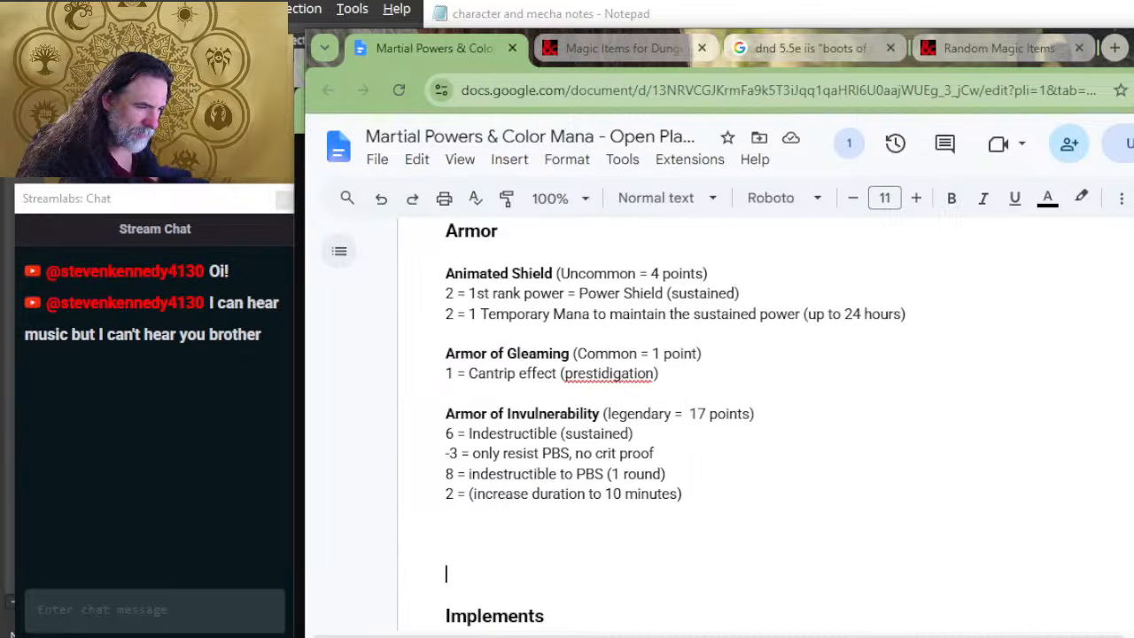
Step: Replace the description on Armor of Invulnerability's 8-point line with "4 temporary mana"
click(470, 475)
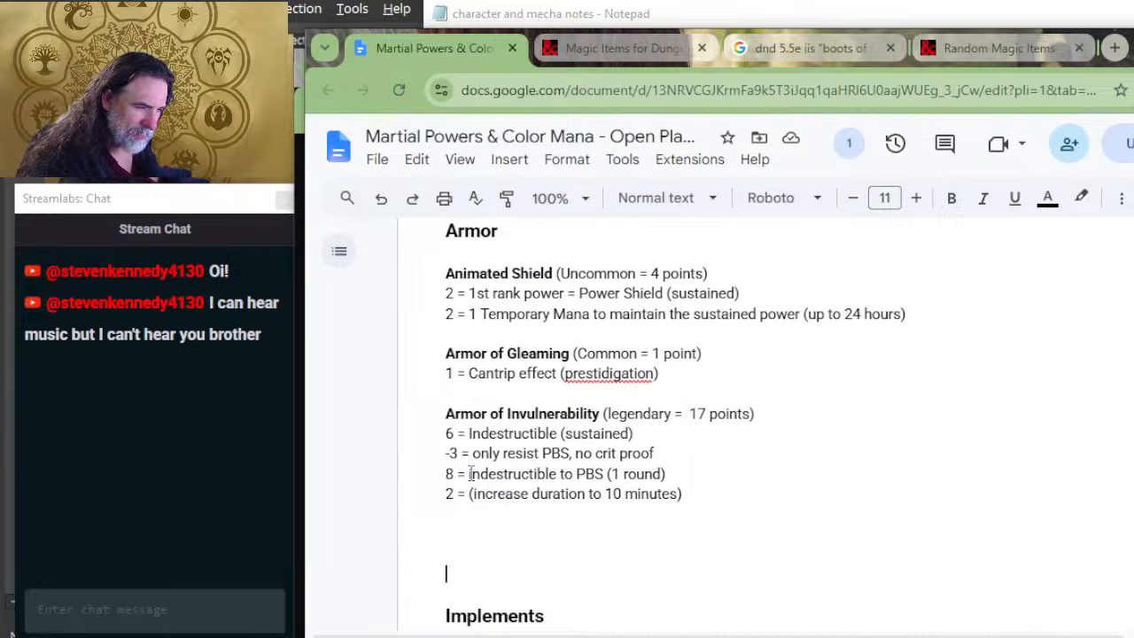
text(4 tempor)
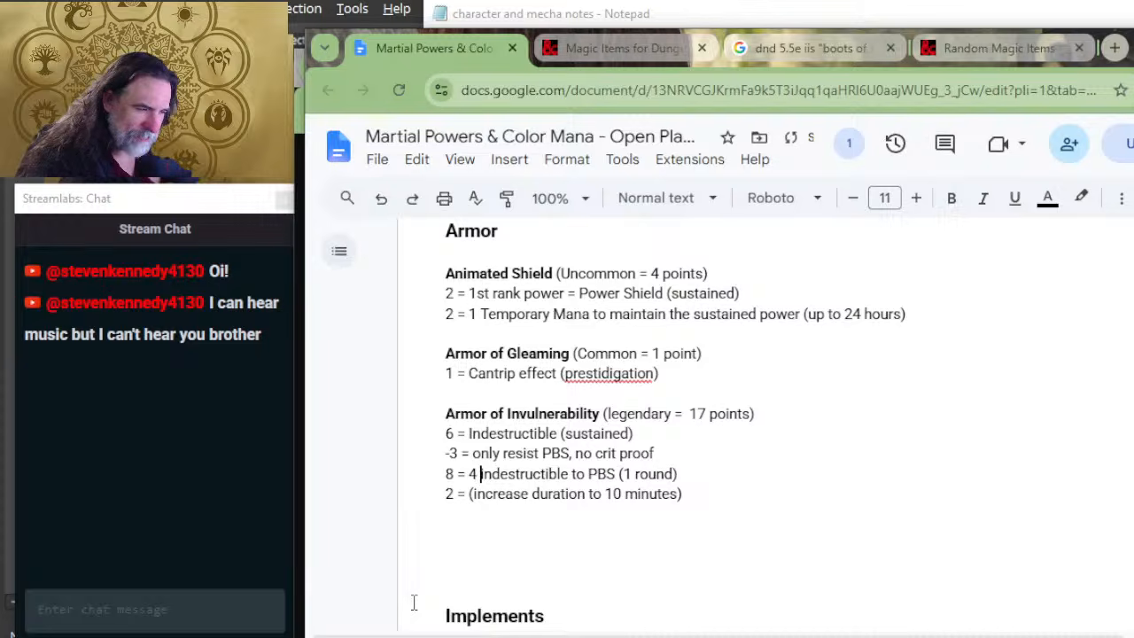
text(ary mana)
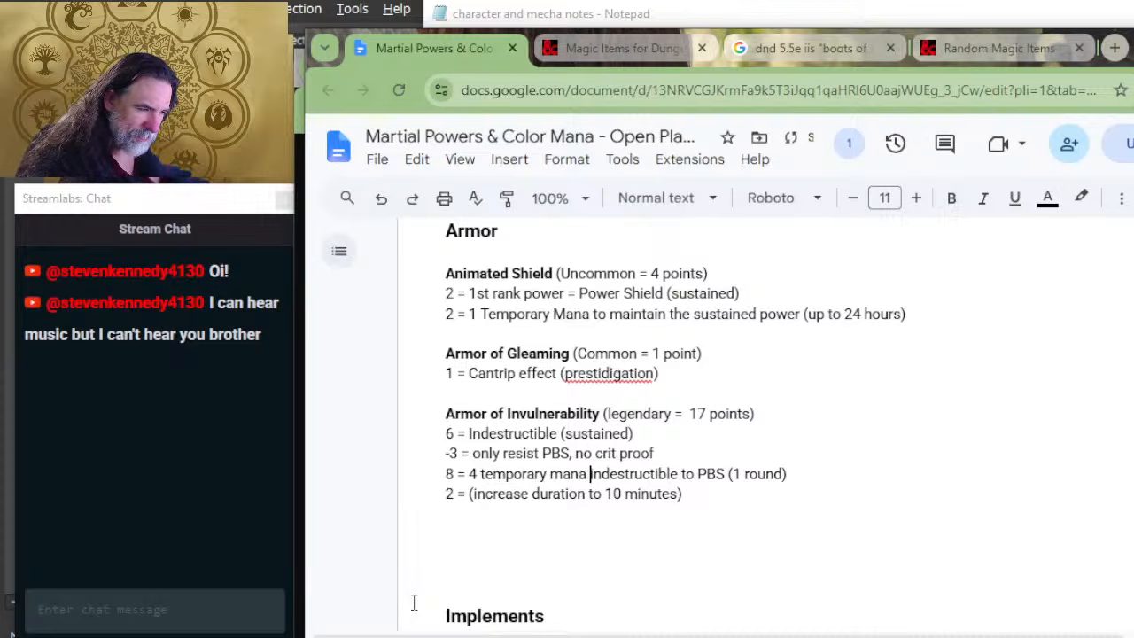
key(Delete)
key(Delete)
key(Delete)
key(Delete)
key(Delete)
key(Delete)
key(Delete)
key(Delete)
key(Delete)
key(Delete)
key(Delete)
key(Delete)
key(Delete)
key(Delete)
key(Delete)
key(Delete)
key(Delete)
key(Delete)
key(Delete)
key(Delete)
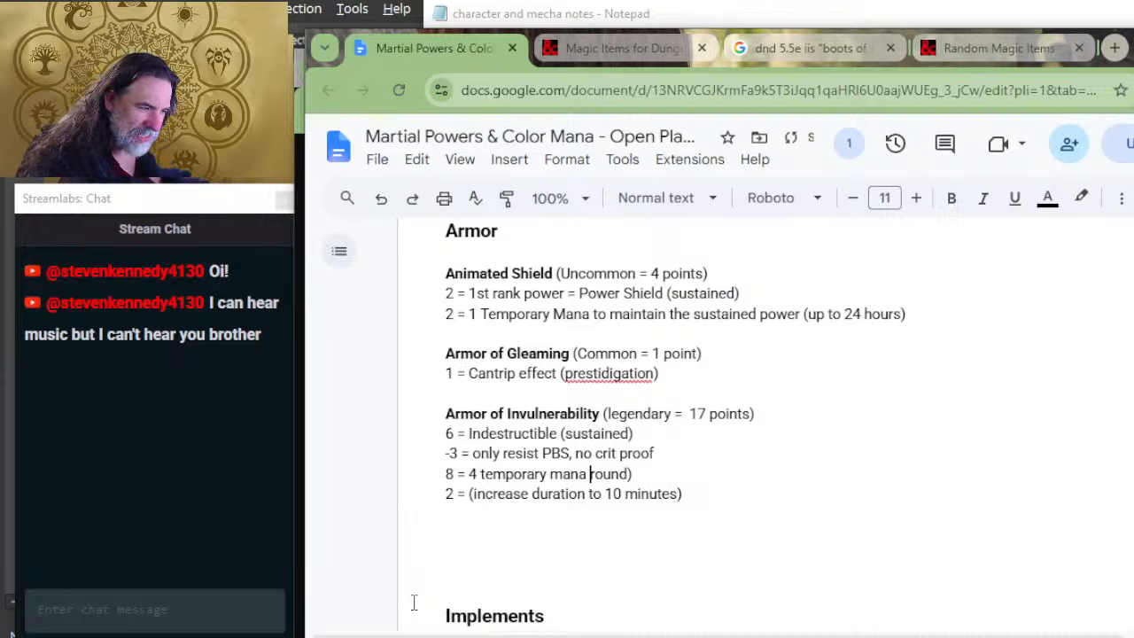
key(Delete)
key(Delete)
key(Delete)
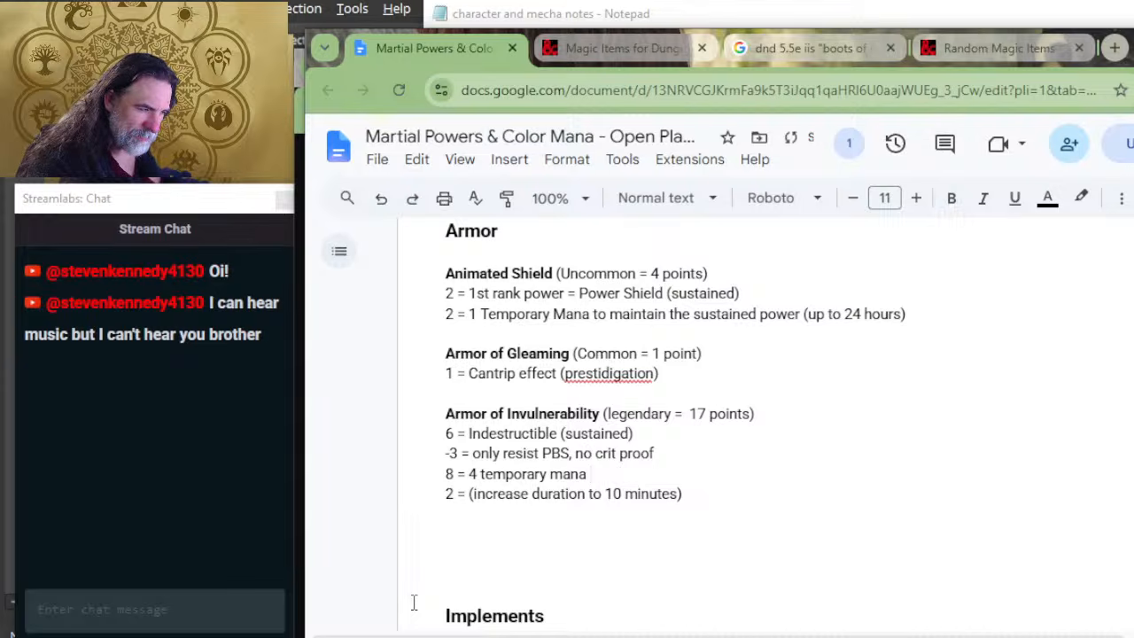
Step: Set the total in the Armor of Invulnerability heading to 13 points
key(Down)
key(Down)
key(Up)
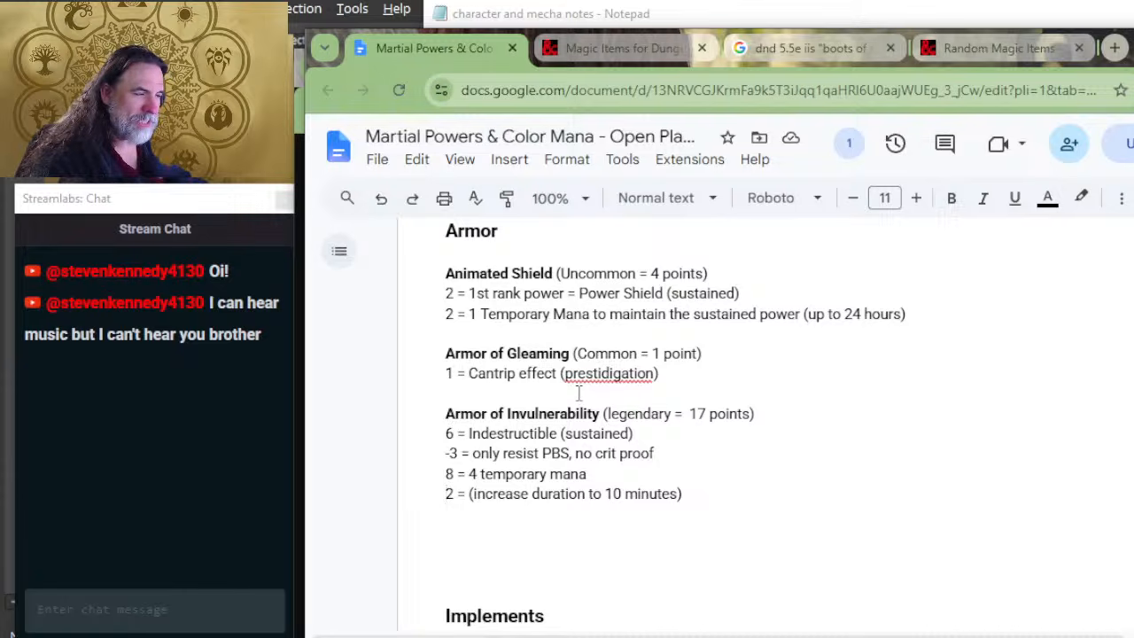
drag(707, 414, 698, 414)
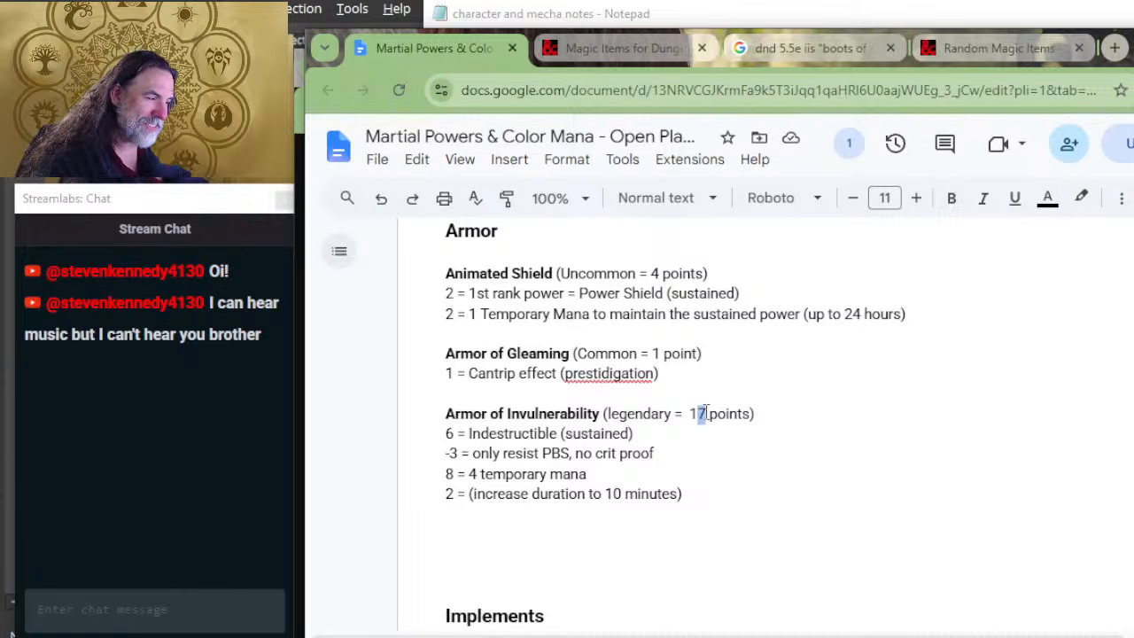
text(3)
Step: Check the Power Gear tables for rarity points, gold piece value, duration modifiers and power type costs against the Armor of Invulnerability entry
scroll(638, 390, up, 15)
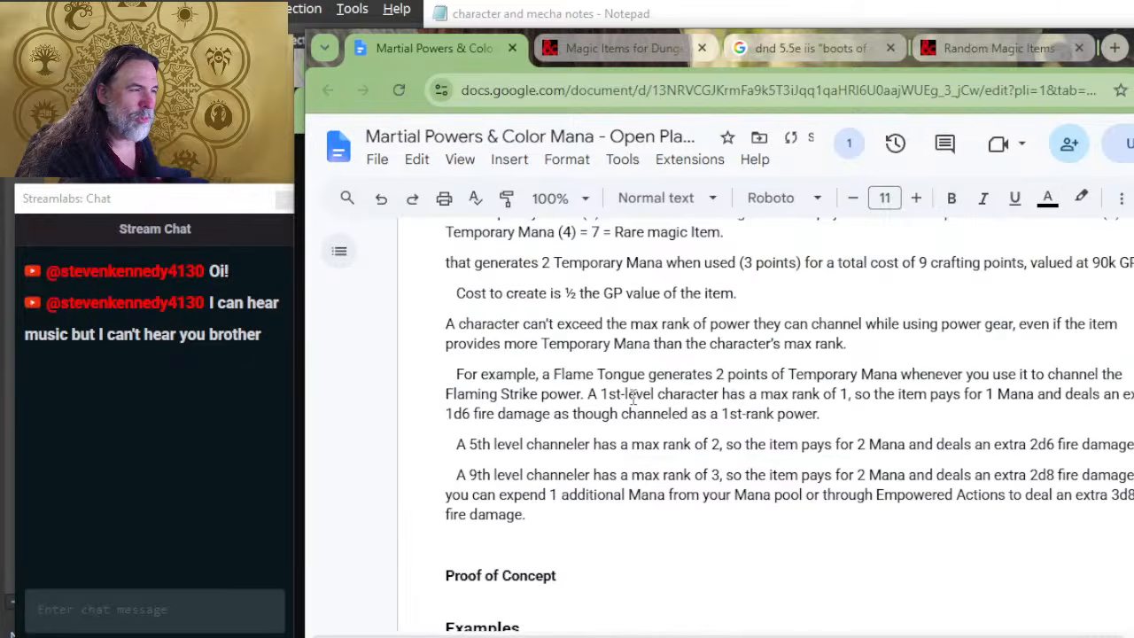
scroll(632, 398, up, 10)
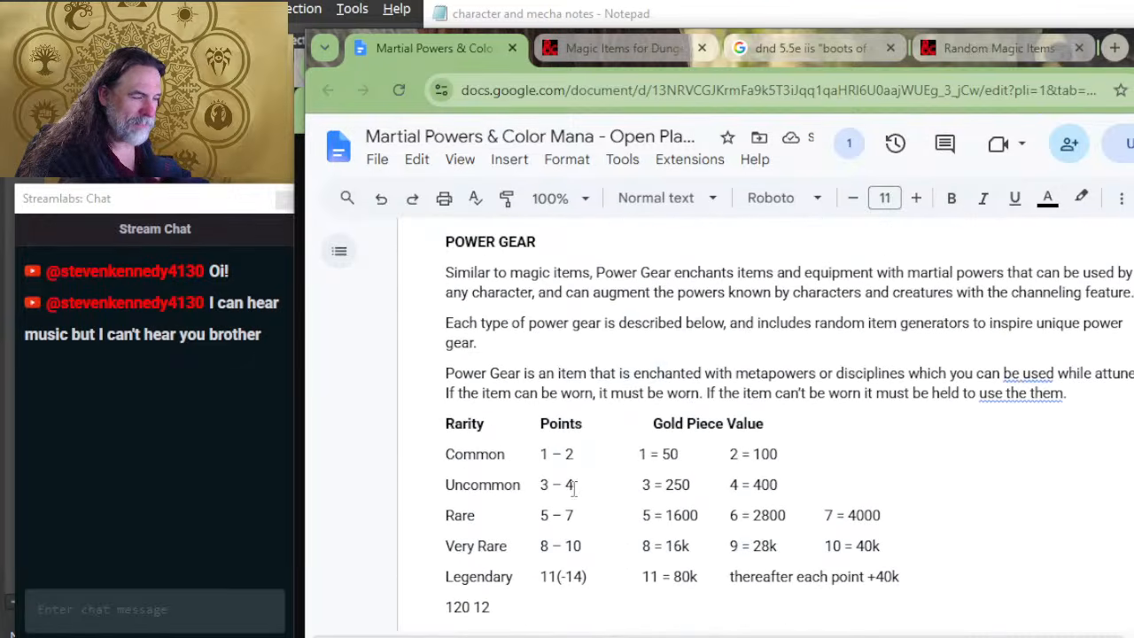
scroll(560, 432, down, 3)
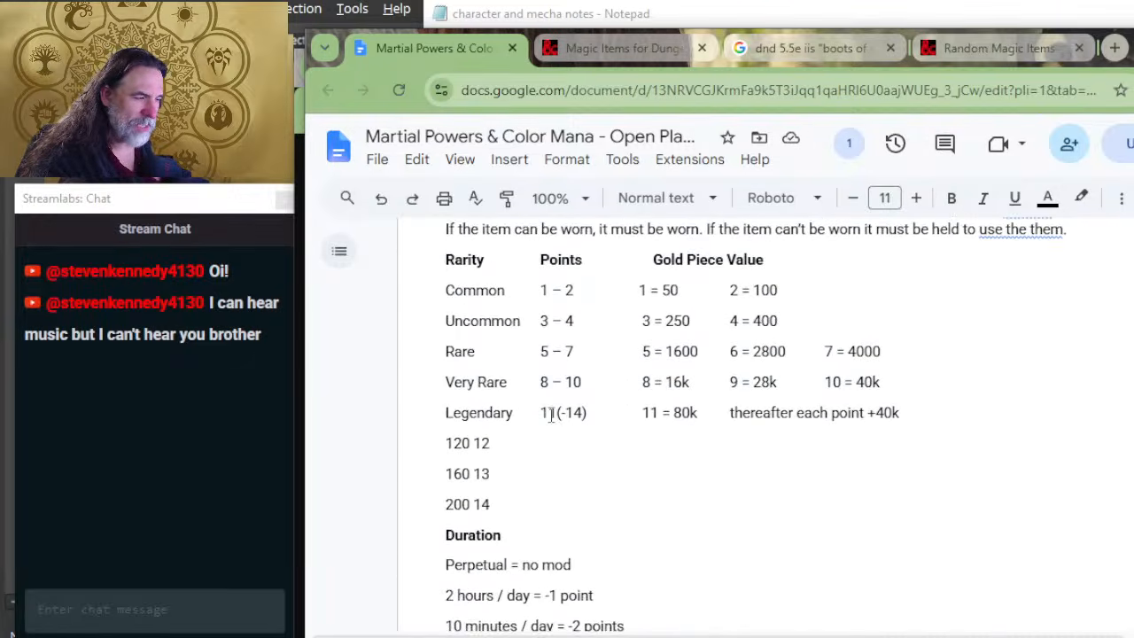
scroll(625, 410, down, 10)
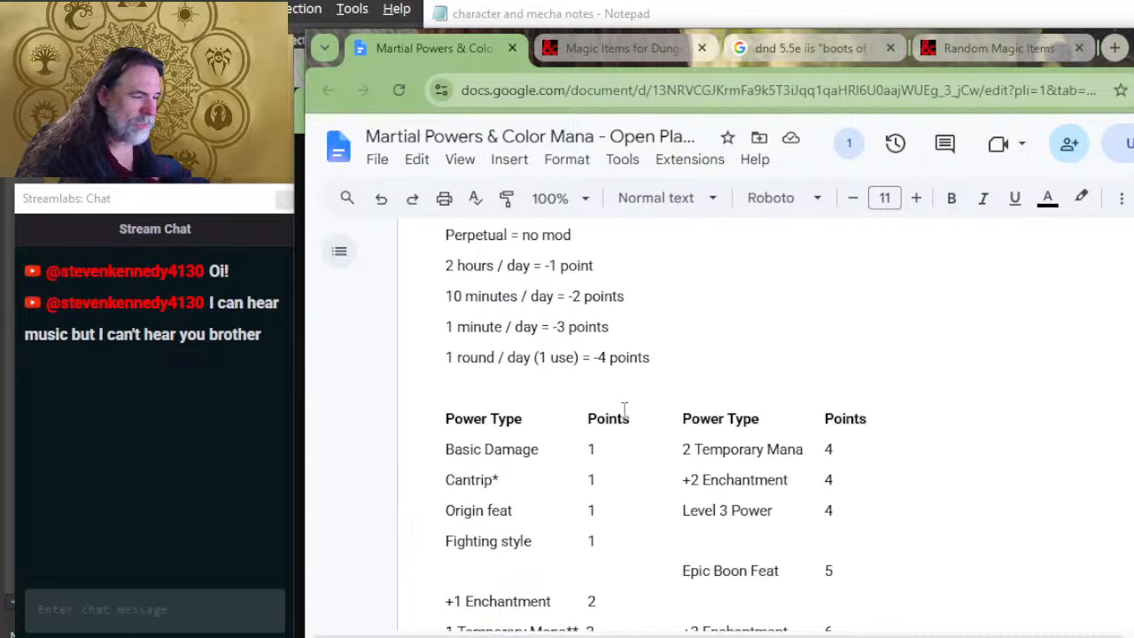
scroll(636, 406, down, 8)
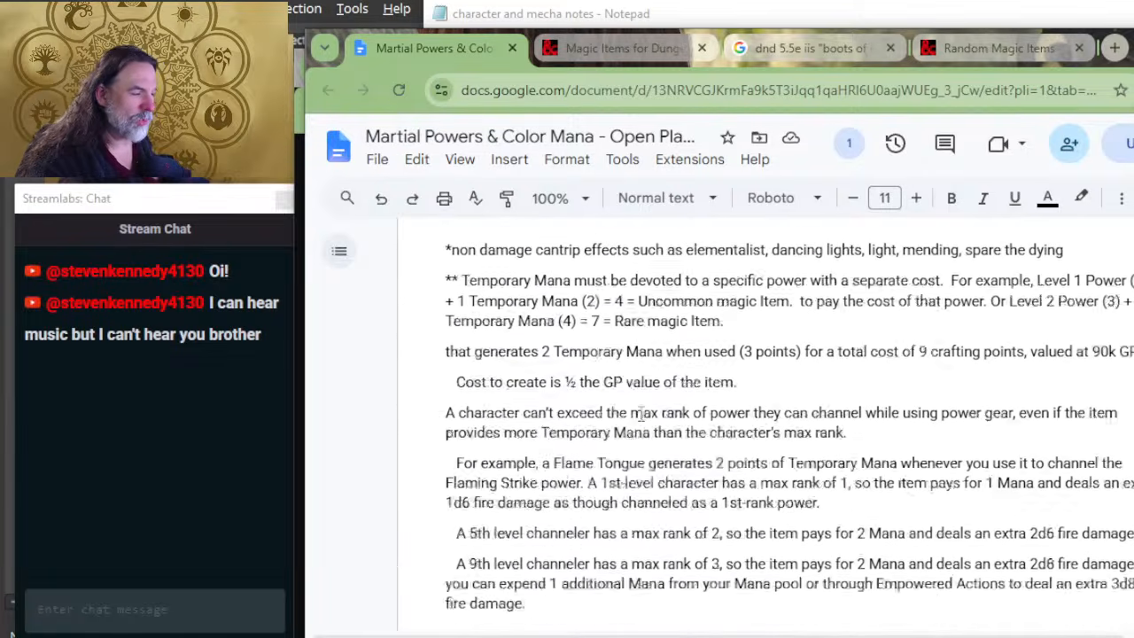
scroll(644, 416, down, 7)
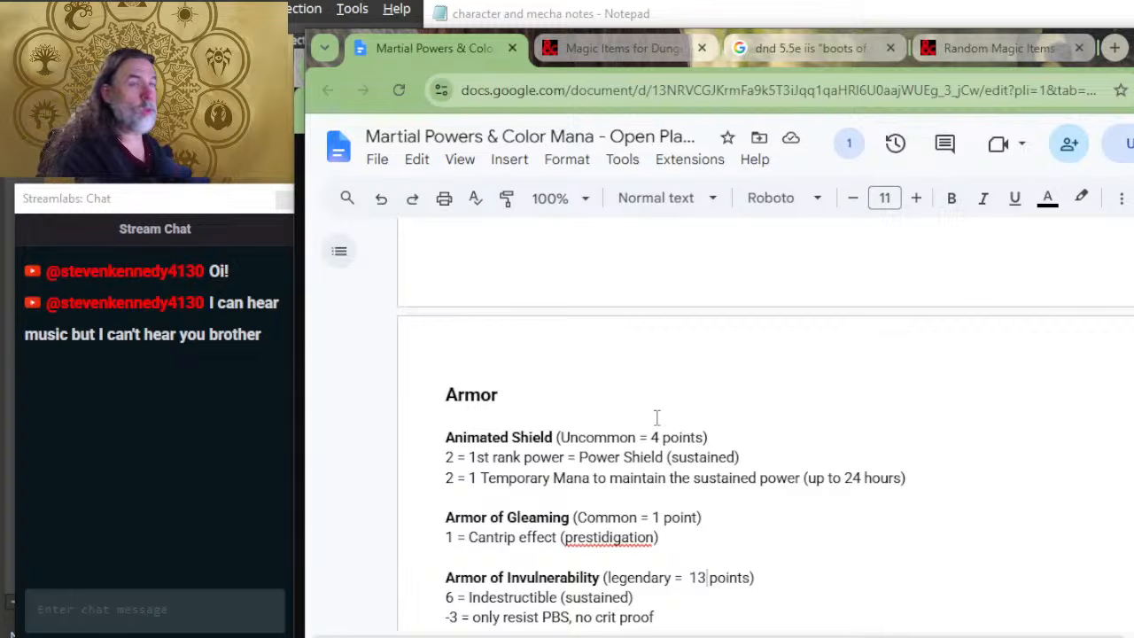
scroll(656, 417, down, 4)
scroll(329, 463, up, 2)
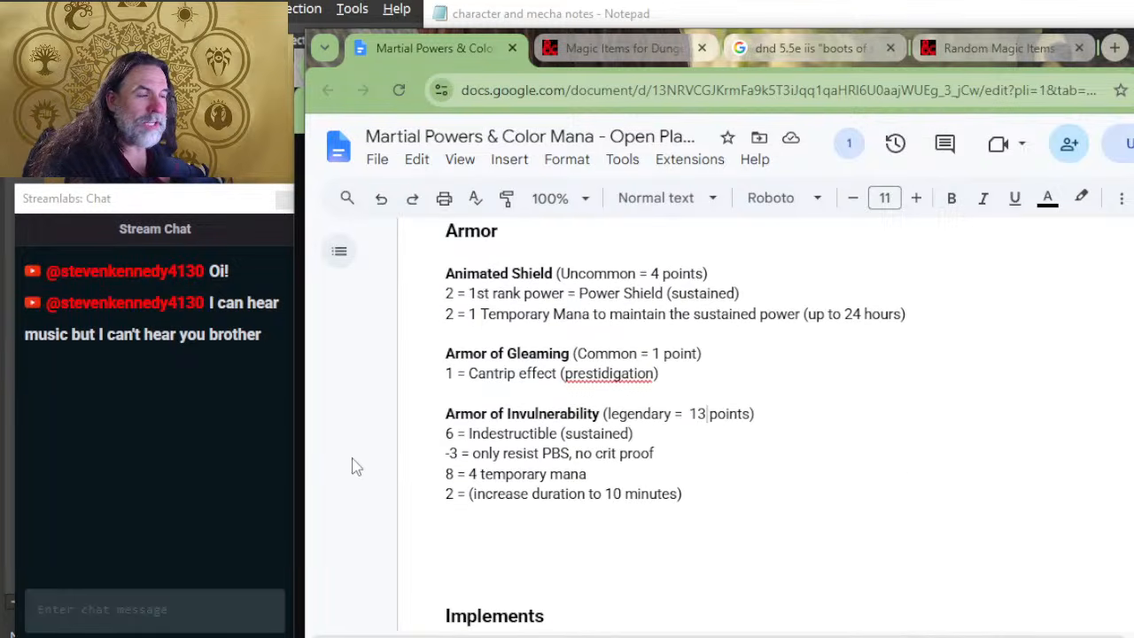
click(458, 454)
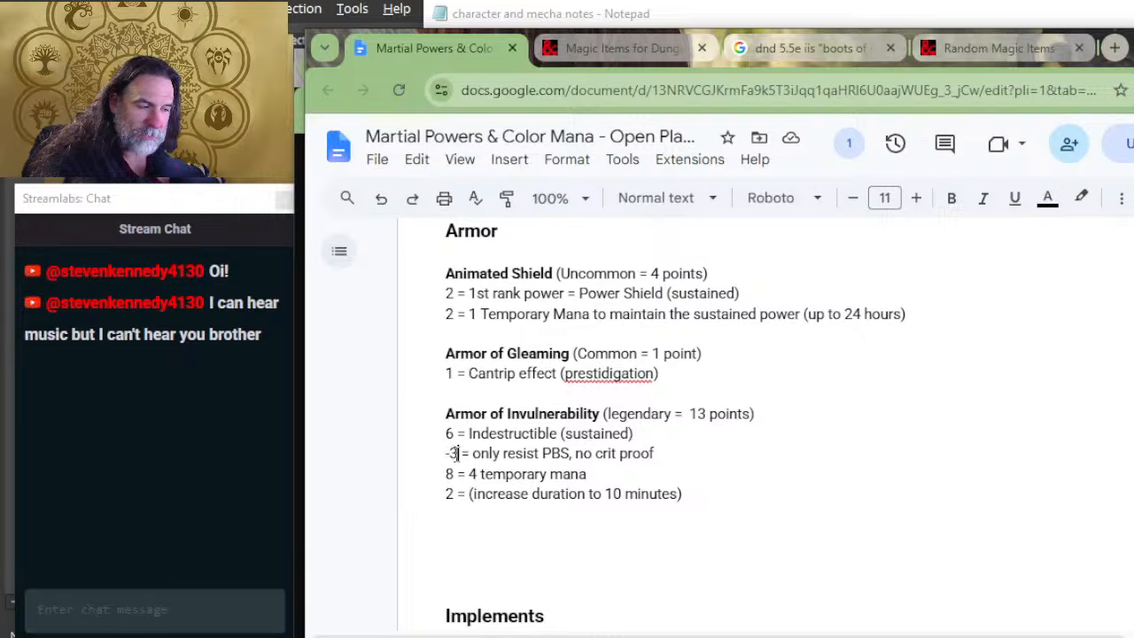
drag(691, 458, 691, 435)
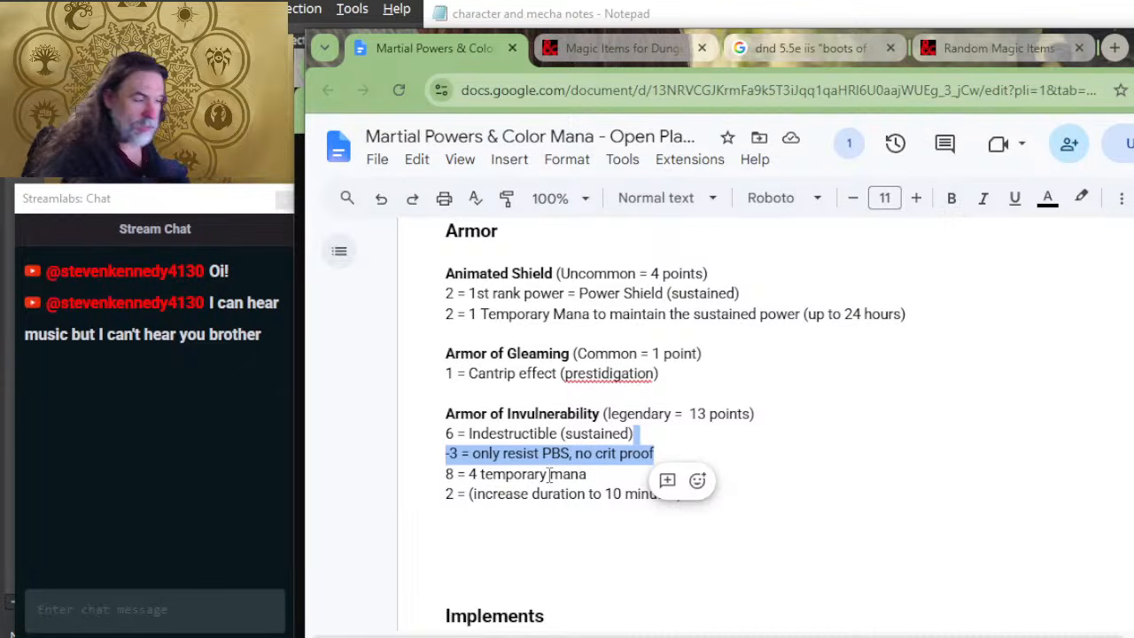
click(549, 474)
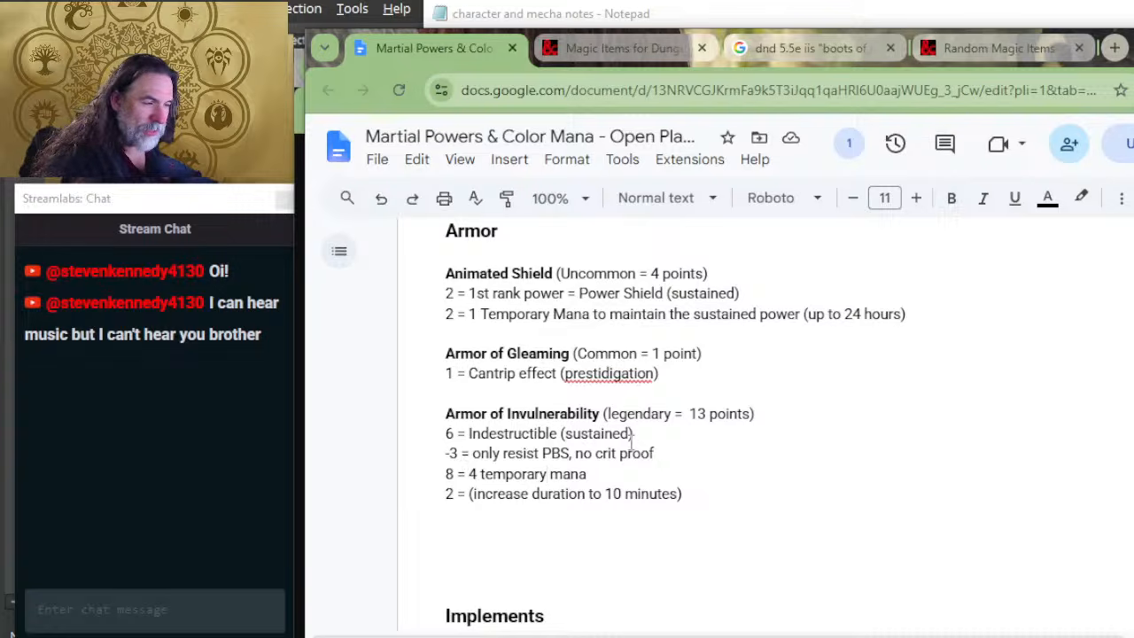
click(522, 528)
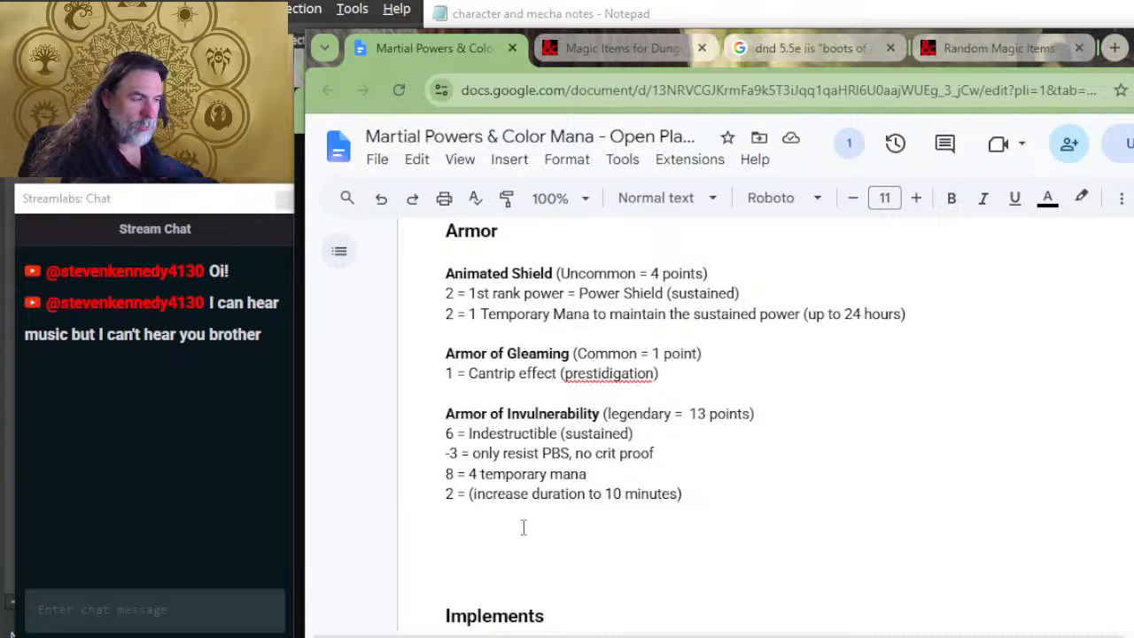
Step: Add "(DMG = Very Rare)" at the end of the Animated Shield heading line
scroll(621, 399, up, 6)
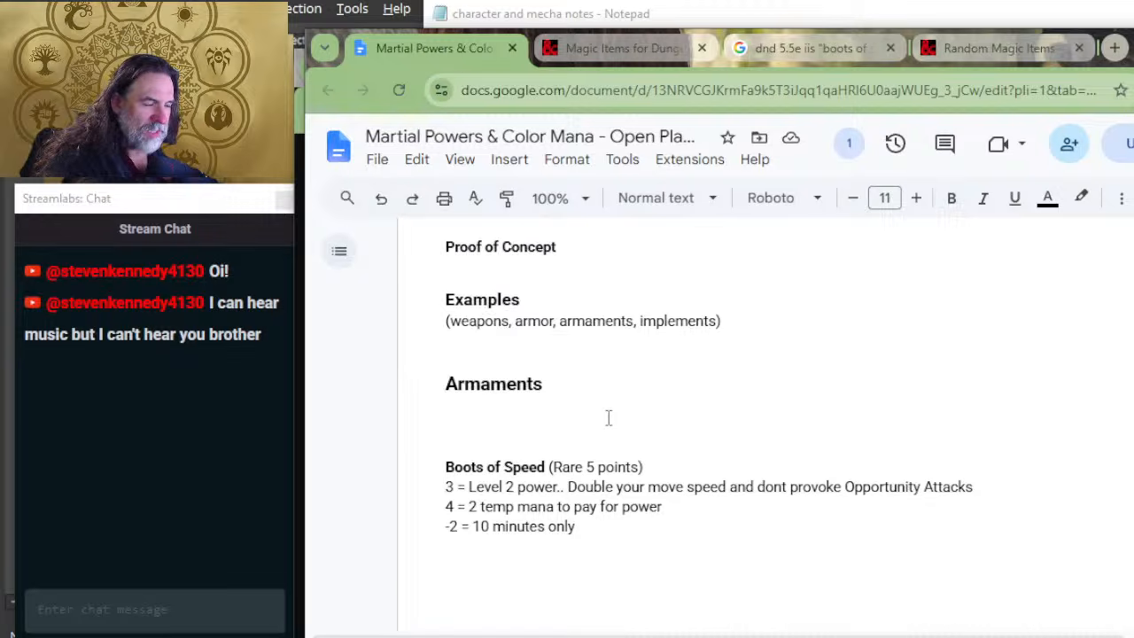
scroll(610, 421, down, 2)
scroll(609, 423, down, 2)
scroll(689, 372, down, 2)
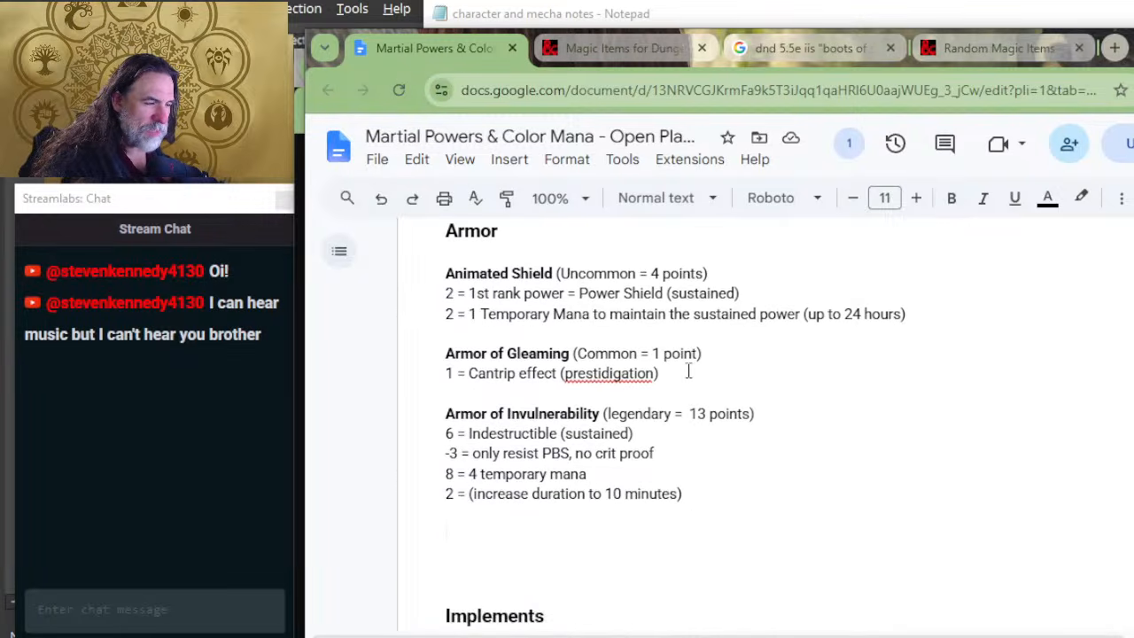
click(745, 270)
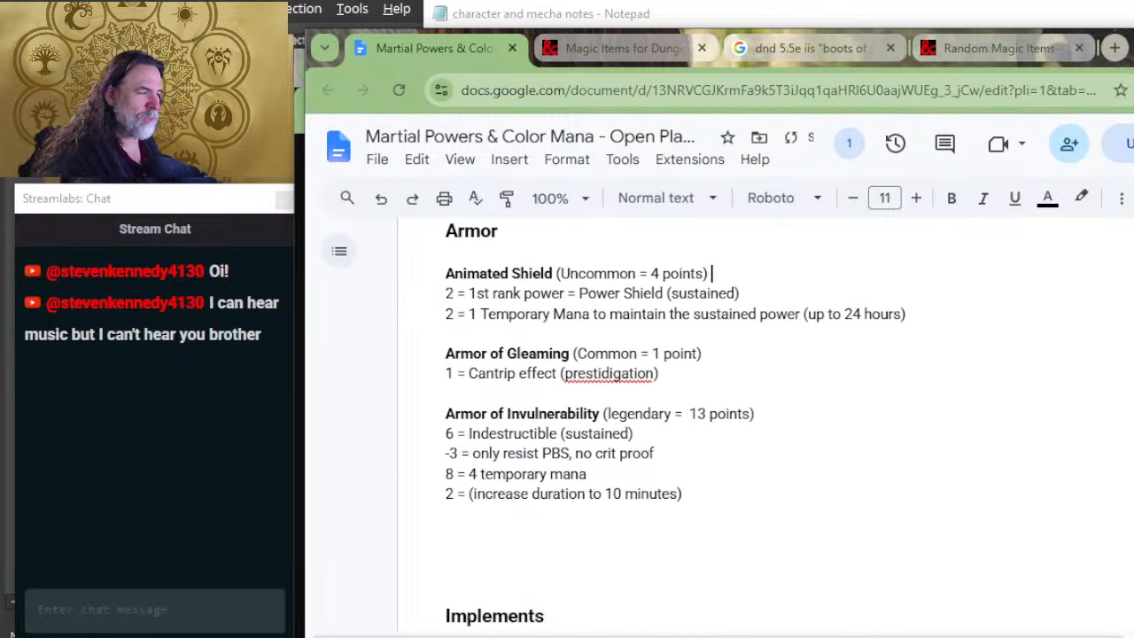
text((DMG)
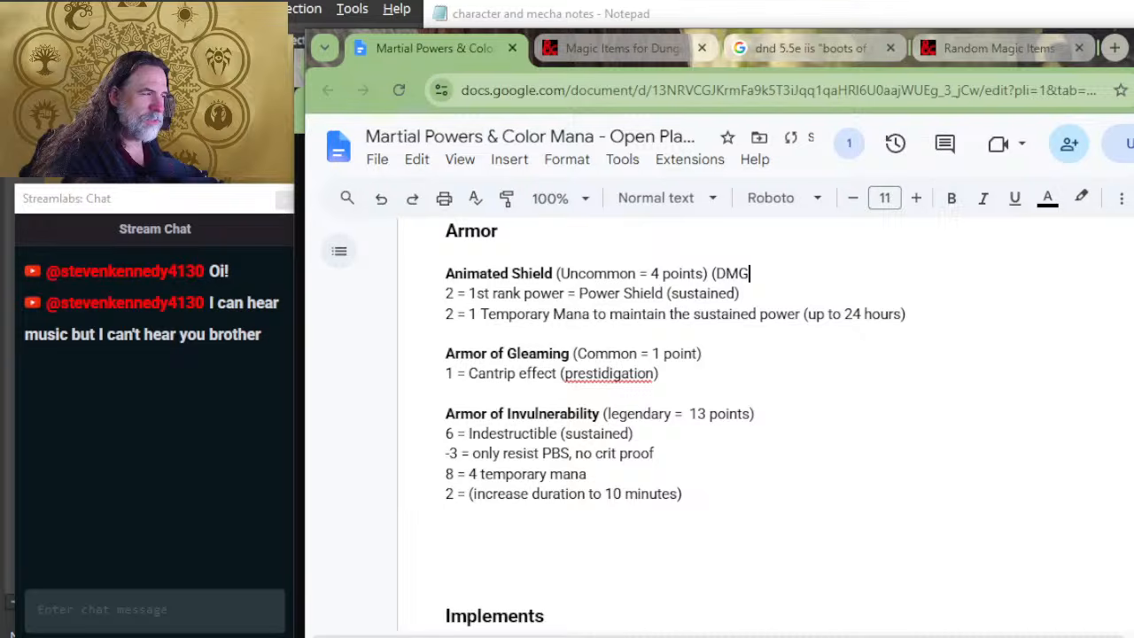
text( = Very Rare))
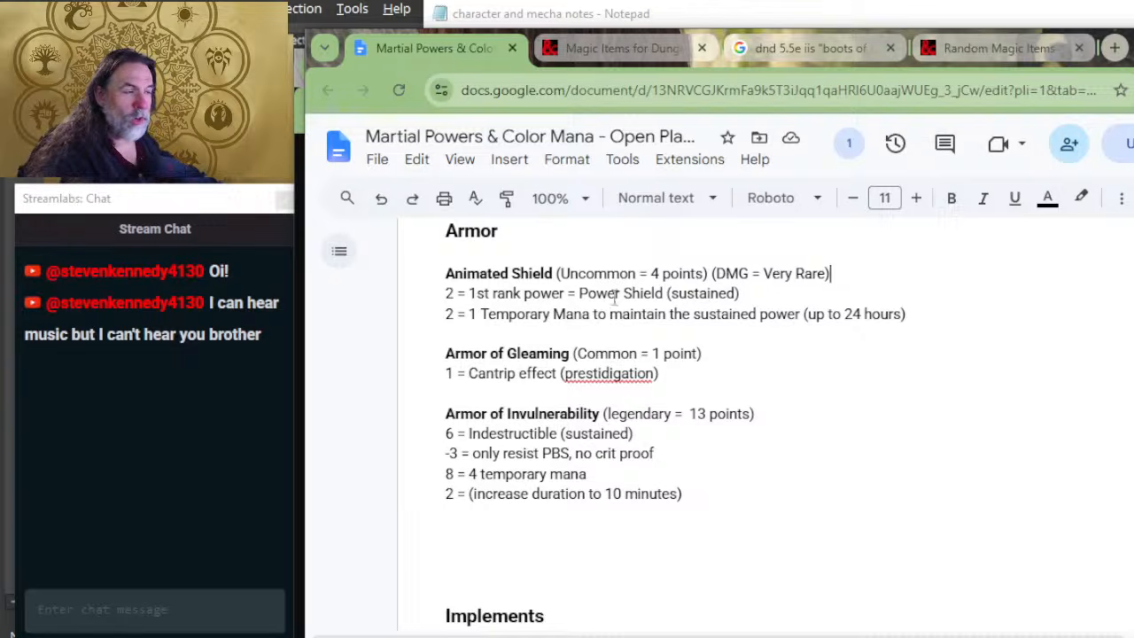
drag(567, 275, 502, 280)
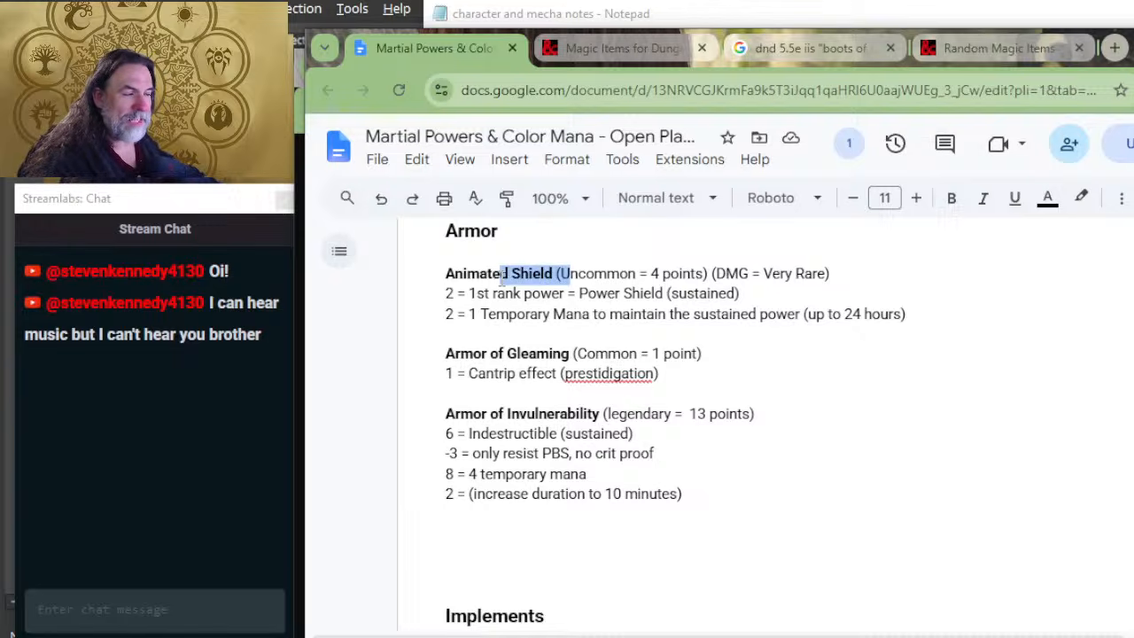
click(502, 280)
scroll(576, 398, up, 2)
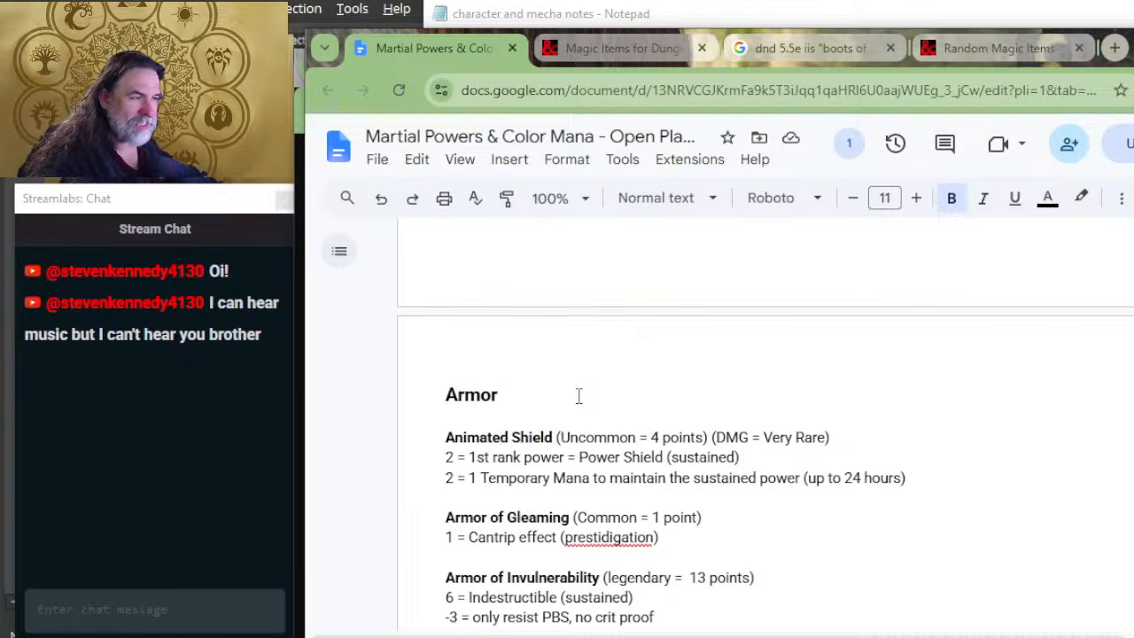
scroll(577, 403, down, 4)
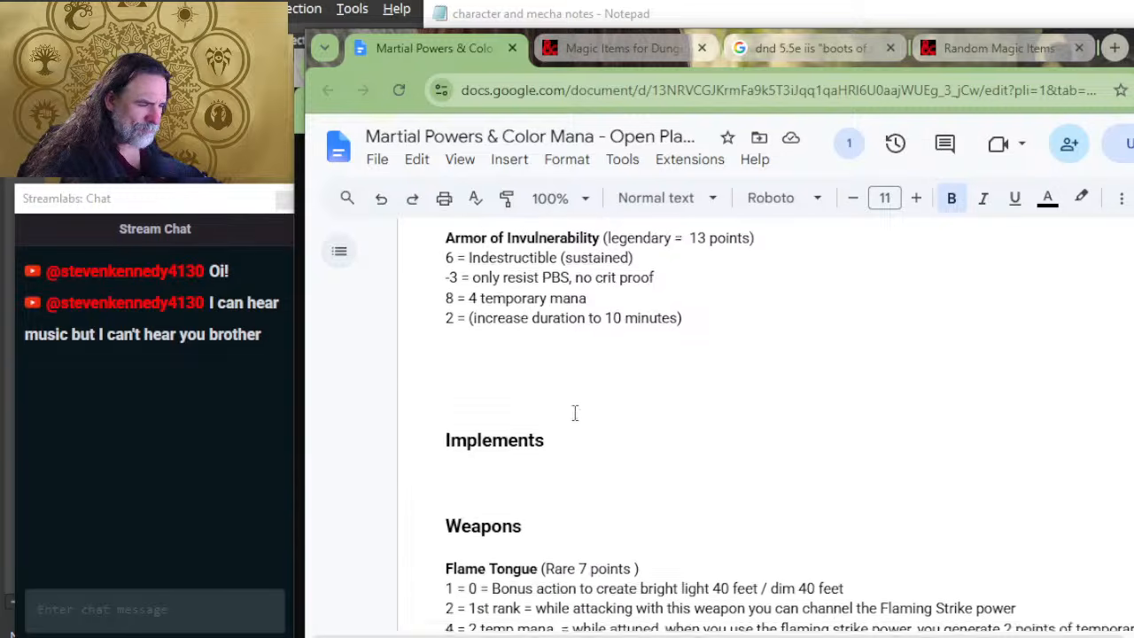
scroll(575, 412, down, 2)
scroll(575, 413, up, 4)
Step: Add a new bold item heading "Armor +1" below the Armor of Invulnerability entry, separated by a blank line
click(514, 532)
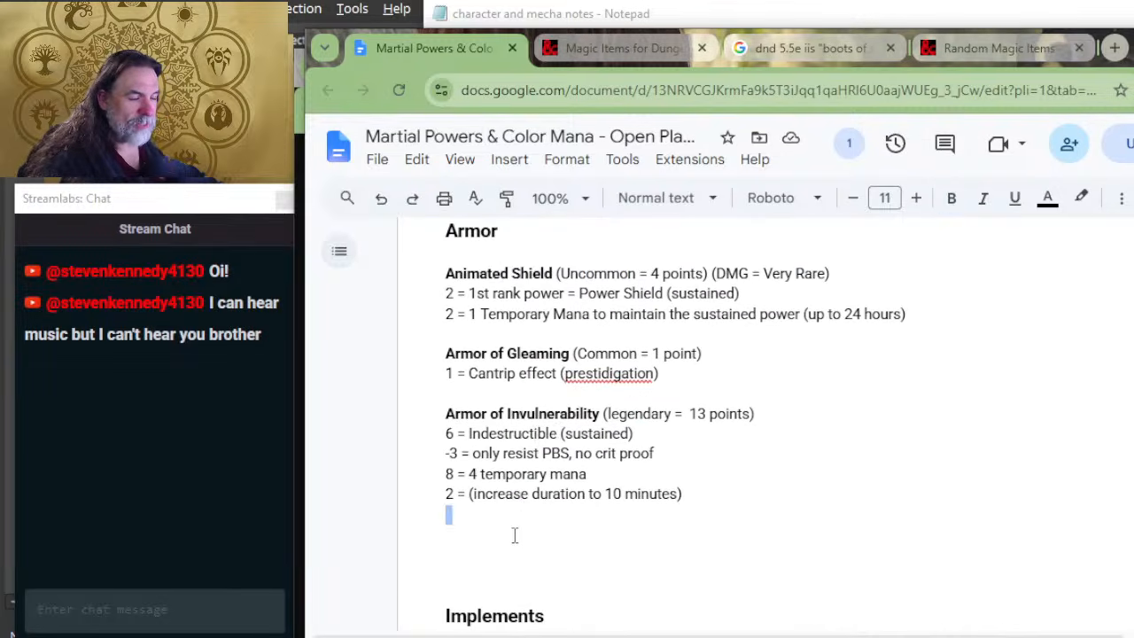
key(Return)
text(A)
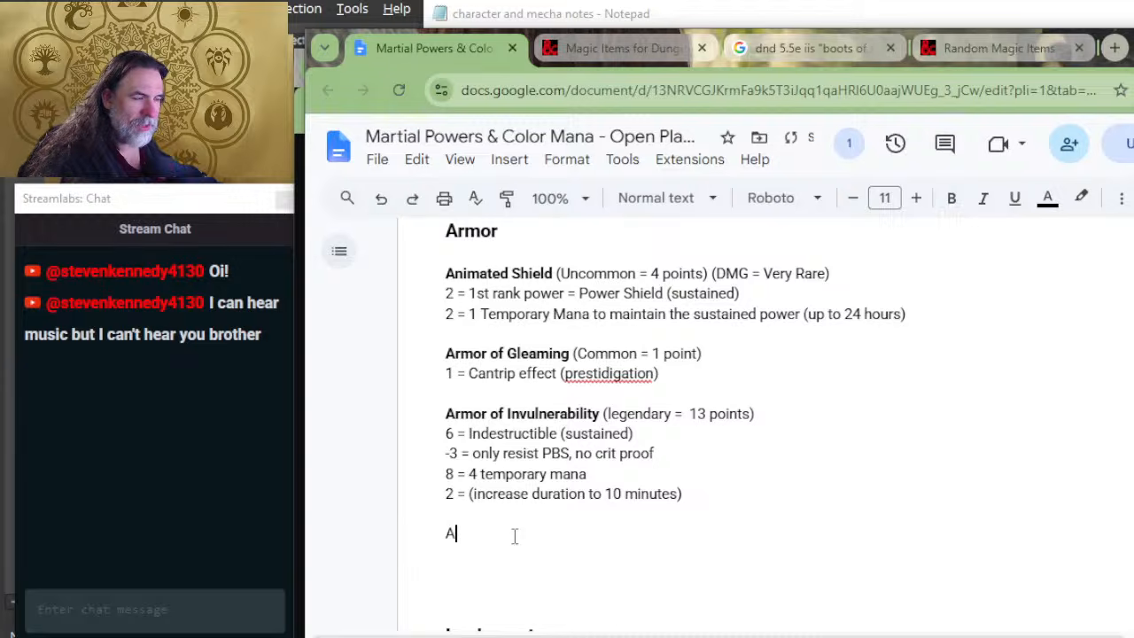
text(rmor +1)
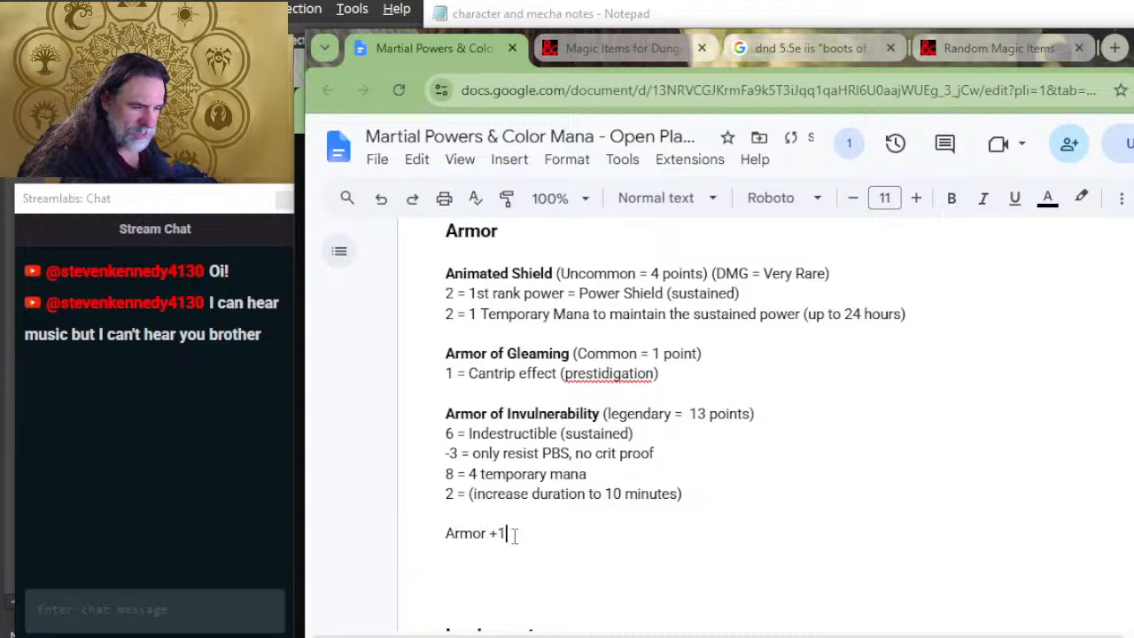
key(shift+Home)
key(ctrl+b)
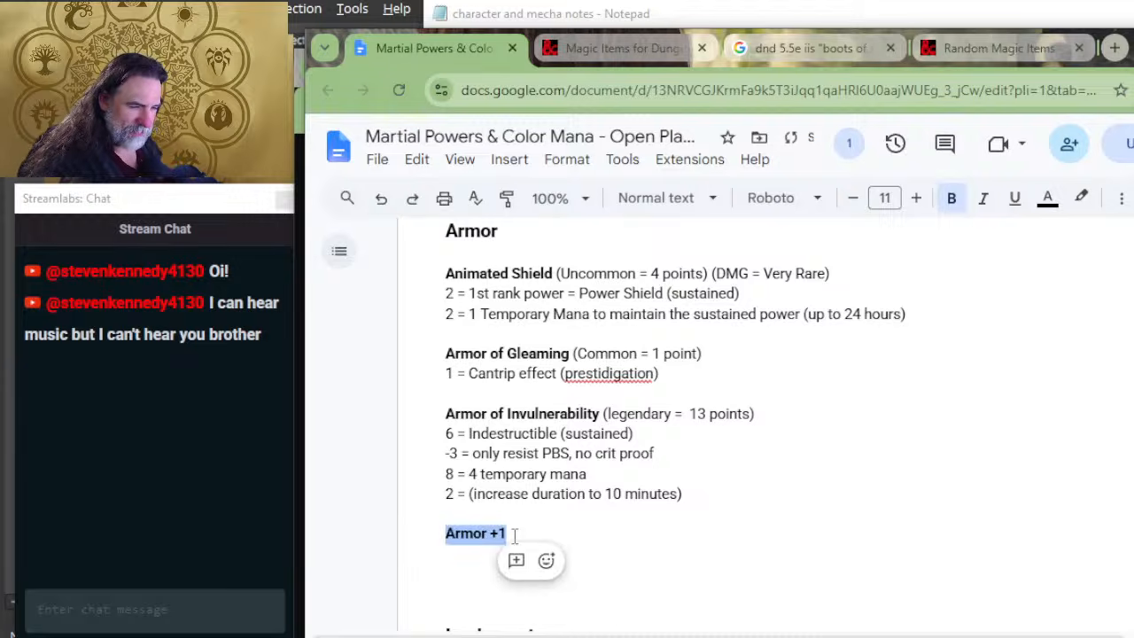
key(End)
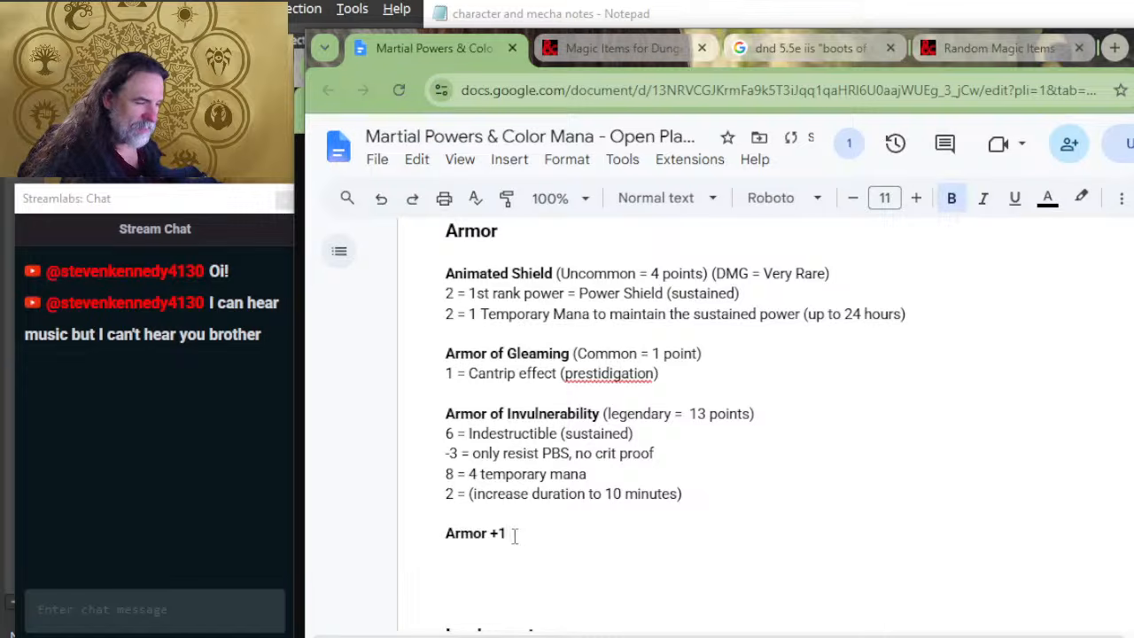
Step: Add "(Common = 2 points)" in regular weight after the bold Armor +1 heading
key(ctrl+b)
text((co)
key(BackSpace)
key(BackSpace)
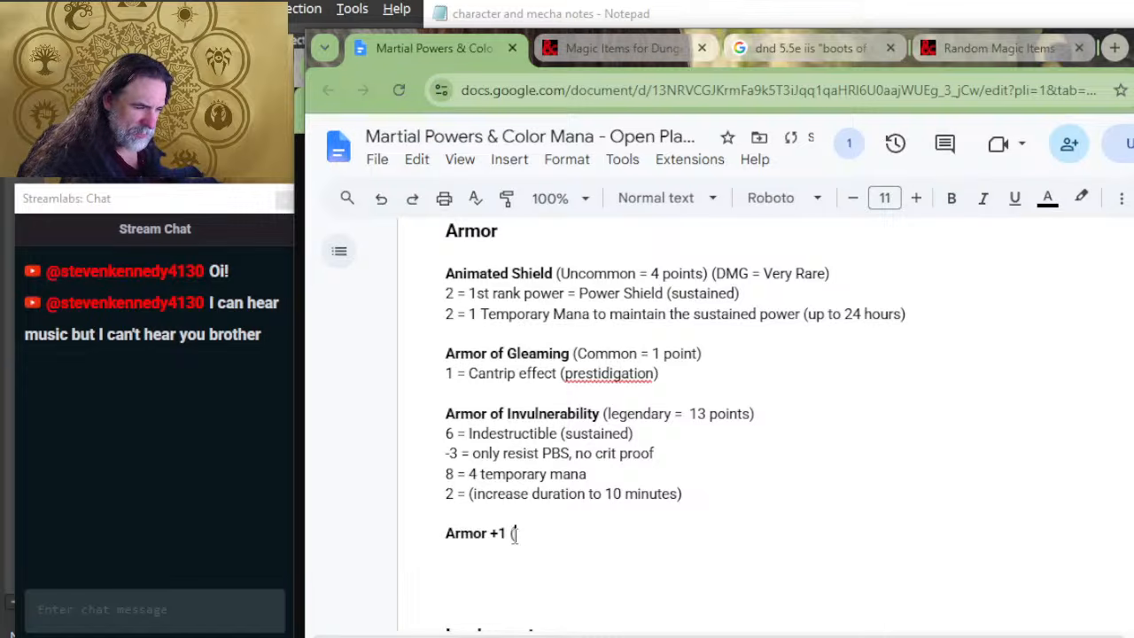
text(Common )
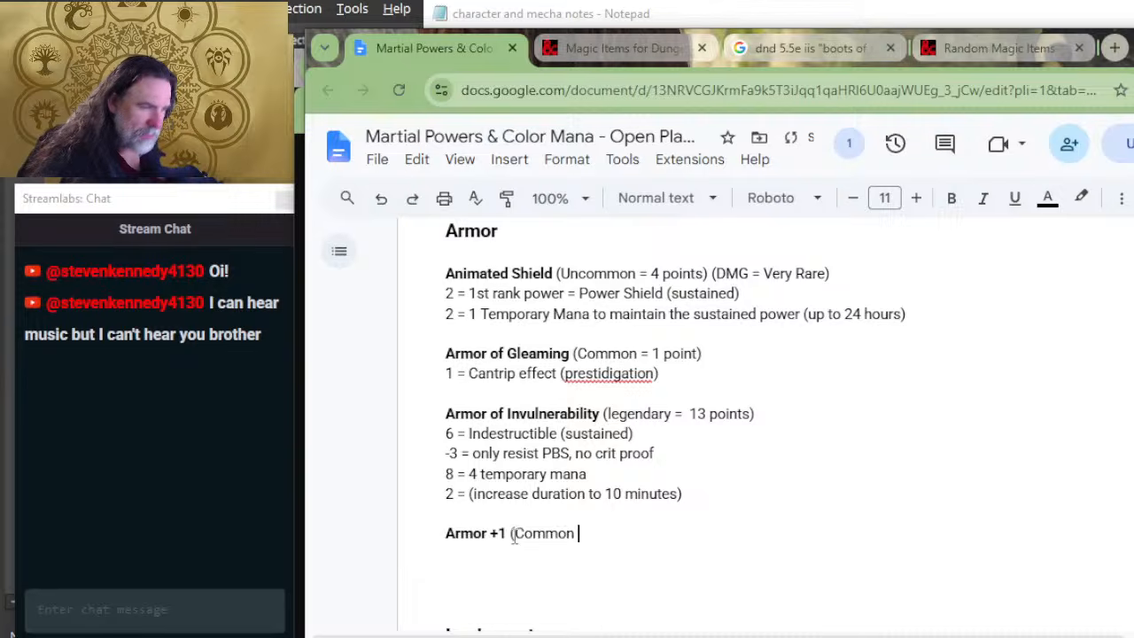
text(= )
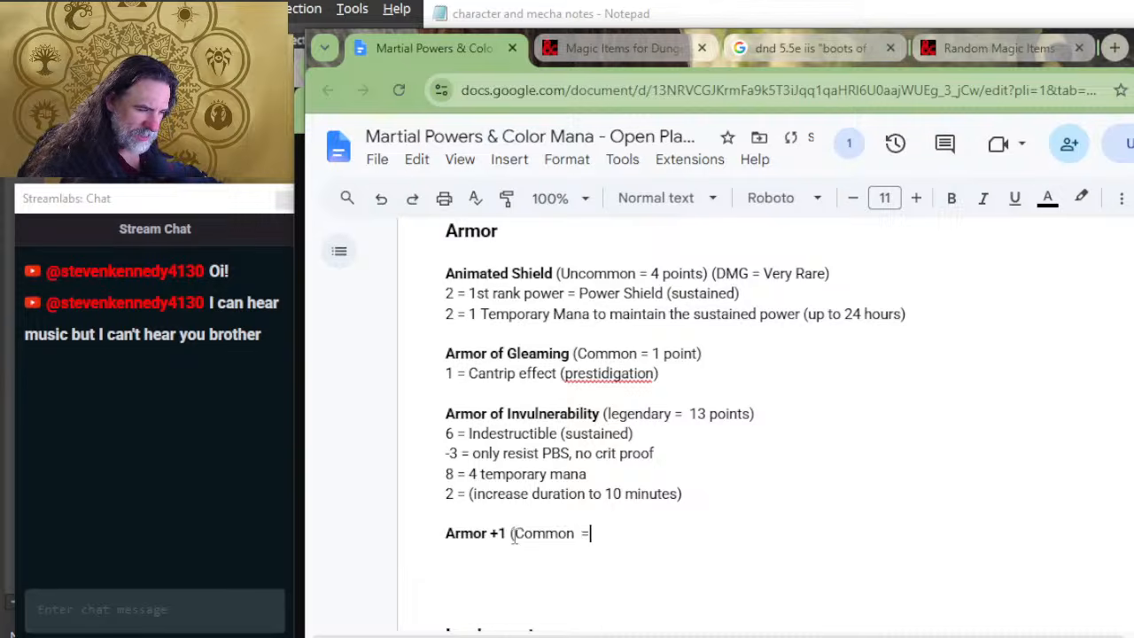
text(2 points_))
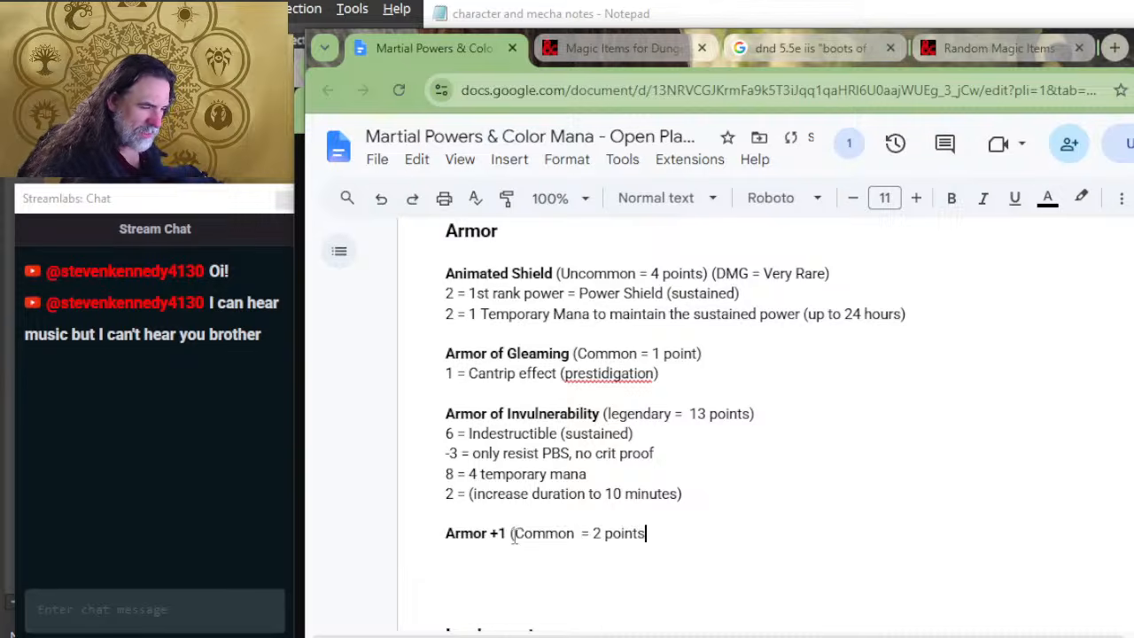
key(BackSpace)
key(BackSpace)
text())
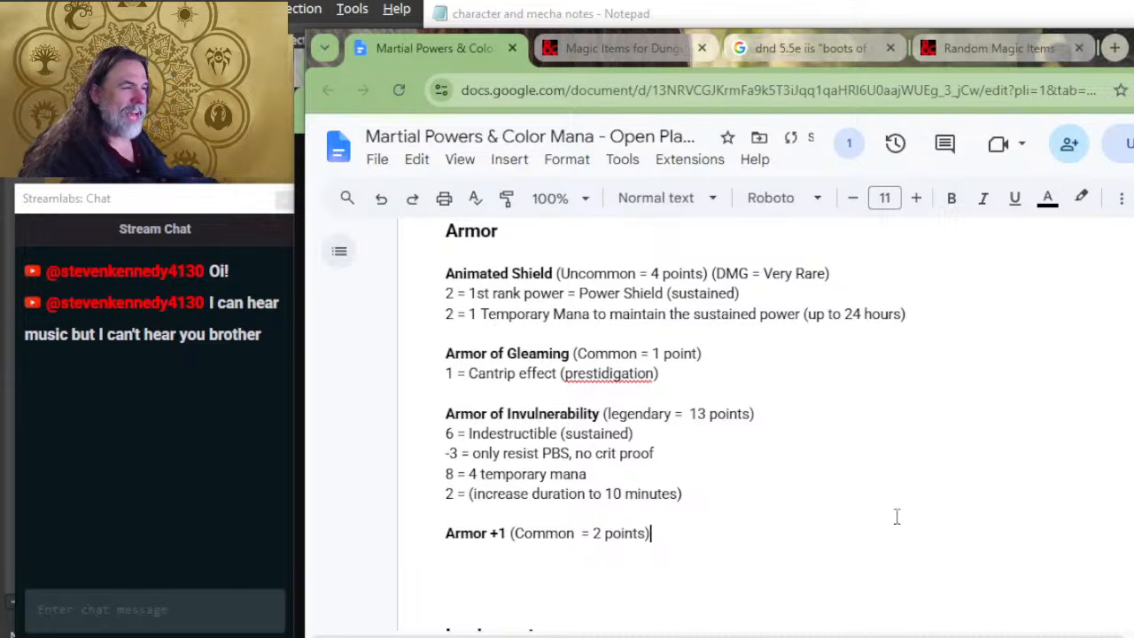
Step: Check the Power Gear rarity, gold piece value, duration and power type tables for the point costs of the +1, +2 and +3 enchantments
scroll(886, 496, up, 7)
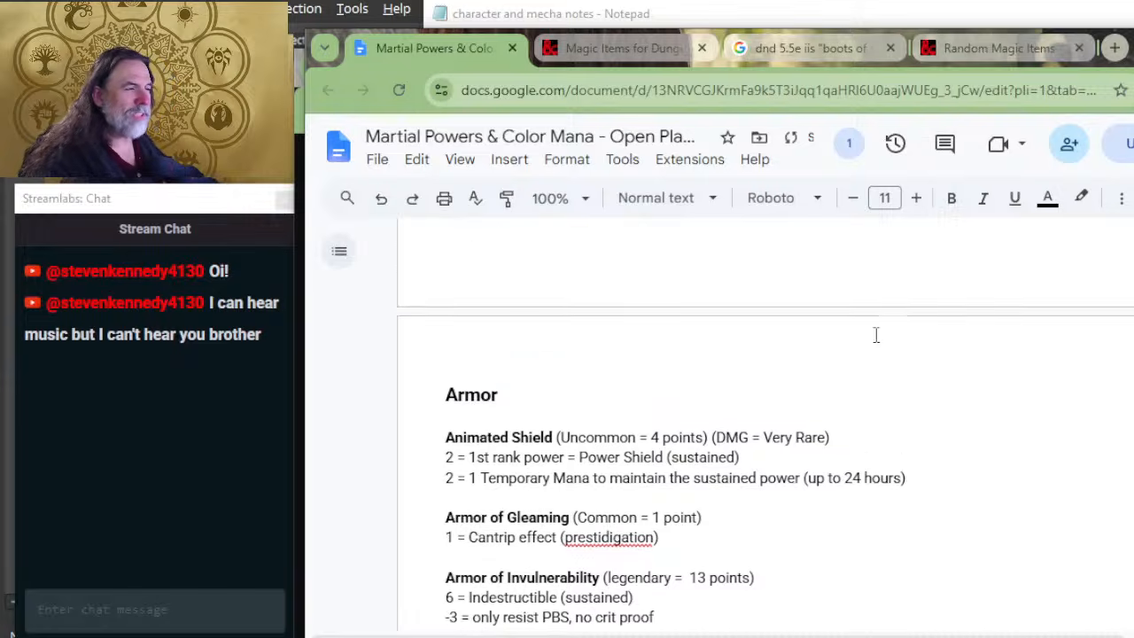
scroll(481, 354, up, 4)
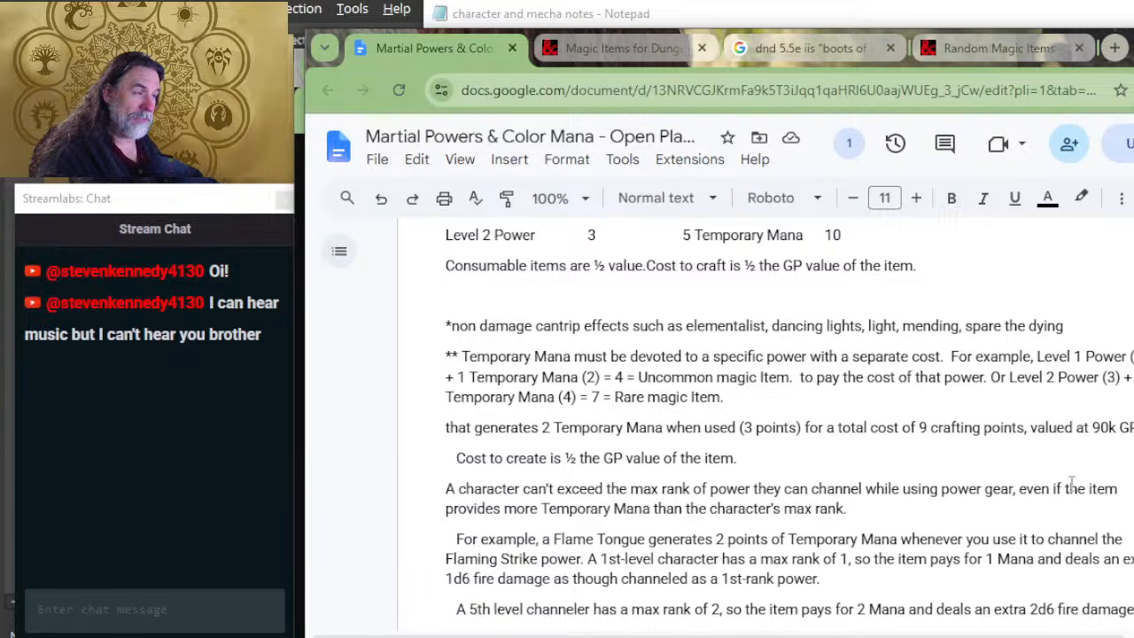
scroll(1102, 400, up, 2)
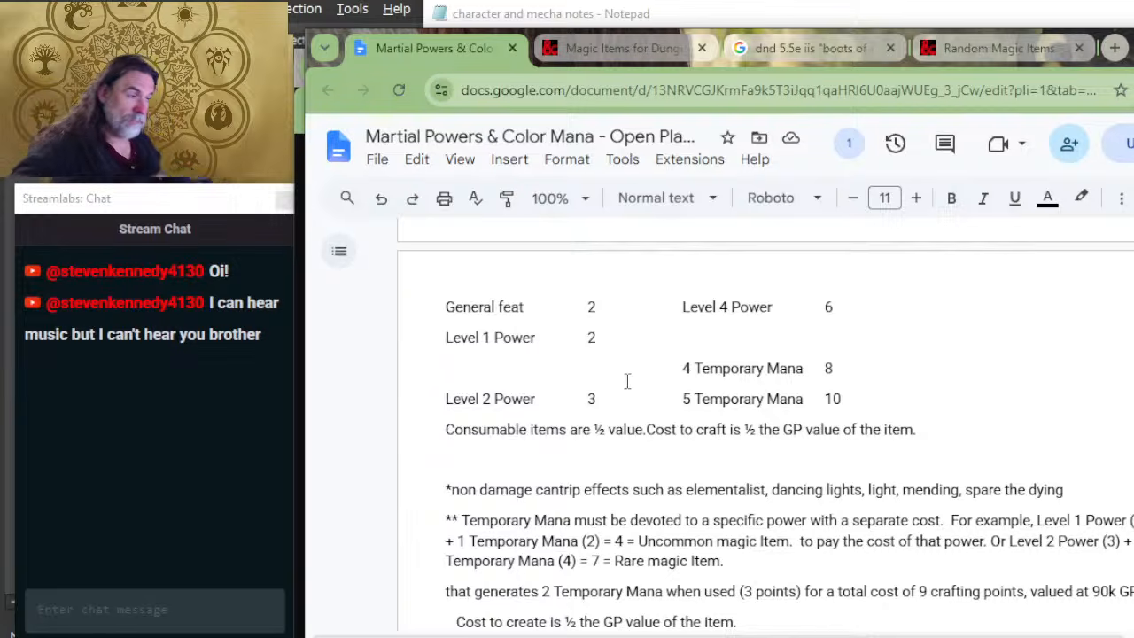
scroll(701, 349, up, 6)
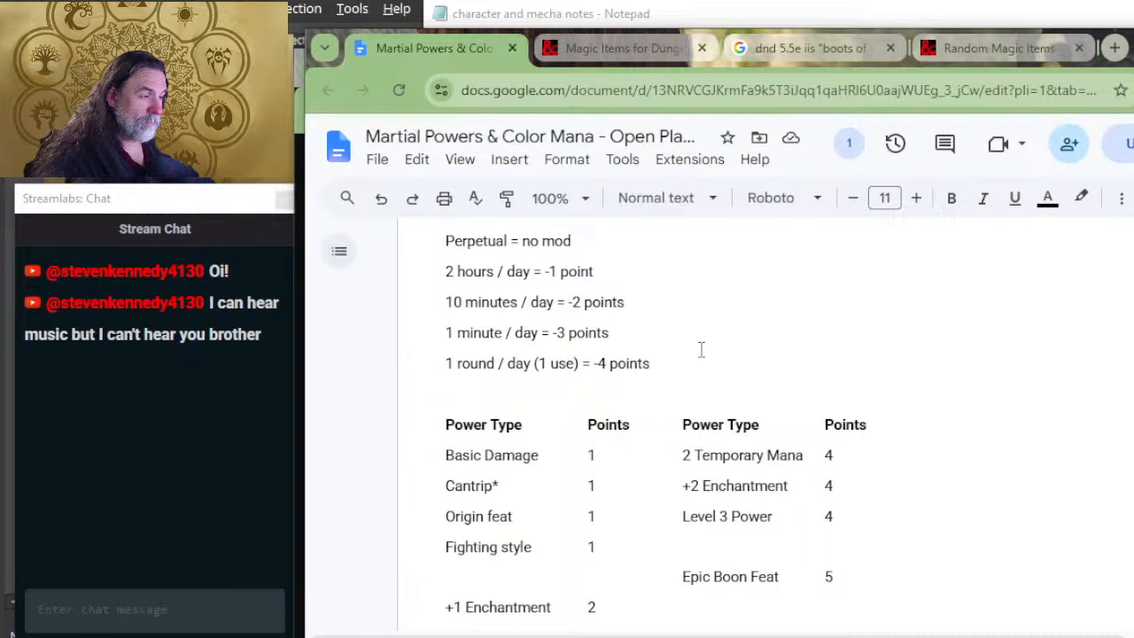
scroll(674, 341, up, 3)
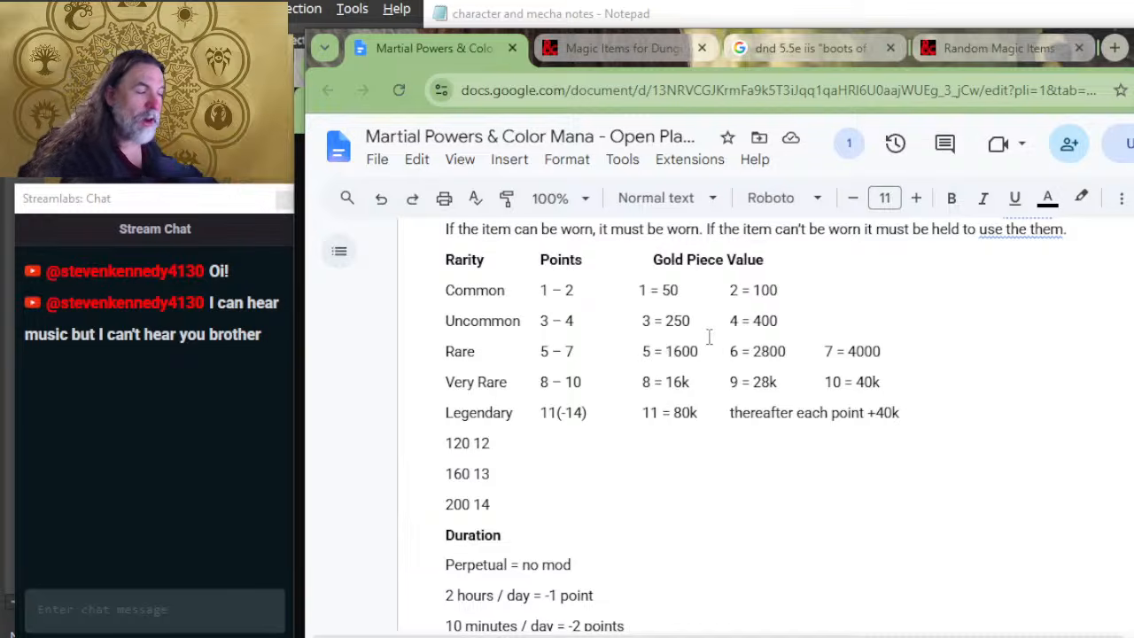
scroll(706, 502, down, 4)
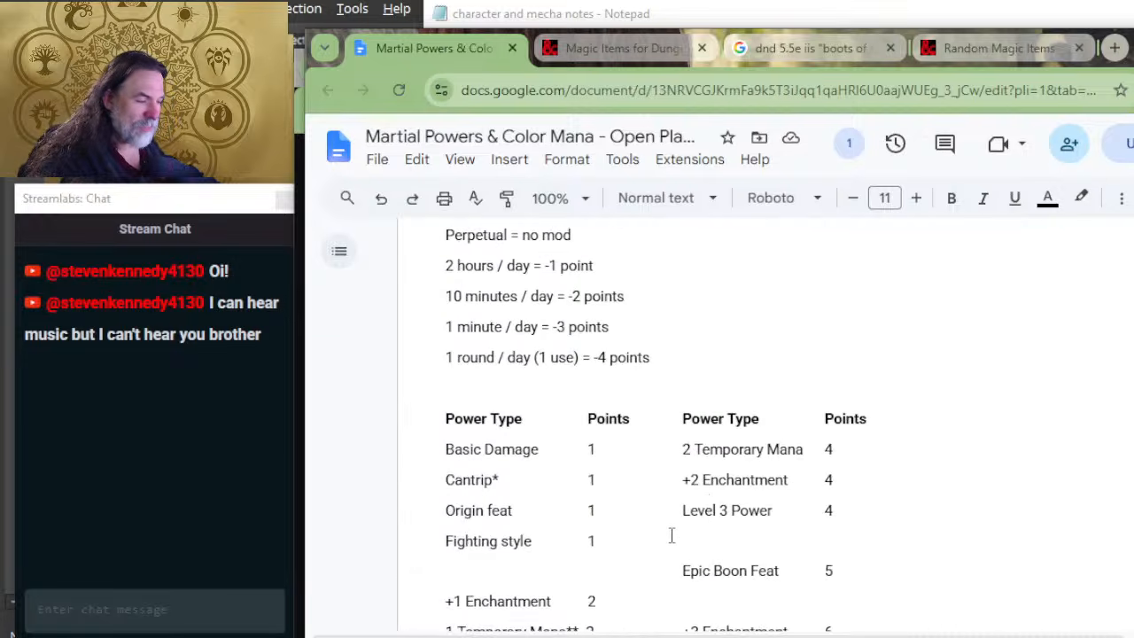
scroll(671, 535, down, 2)
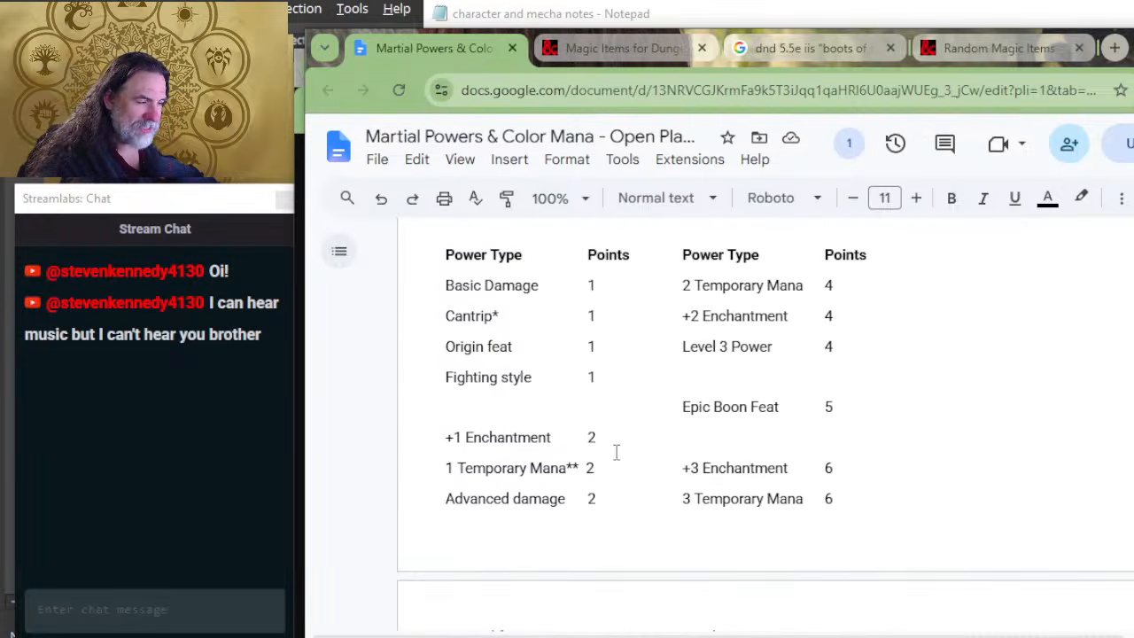
scroll(616, 453, up, 6)
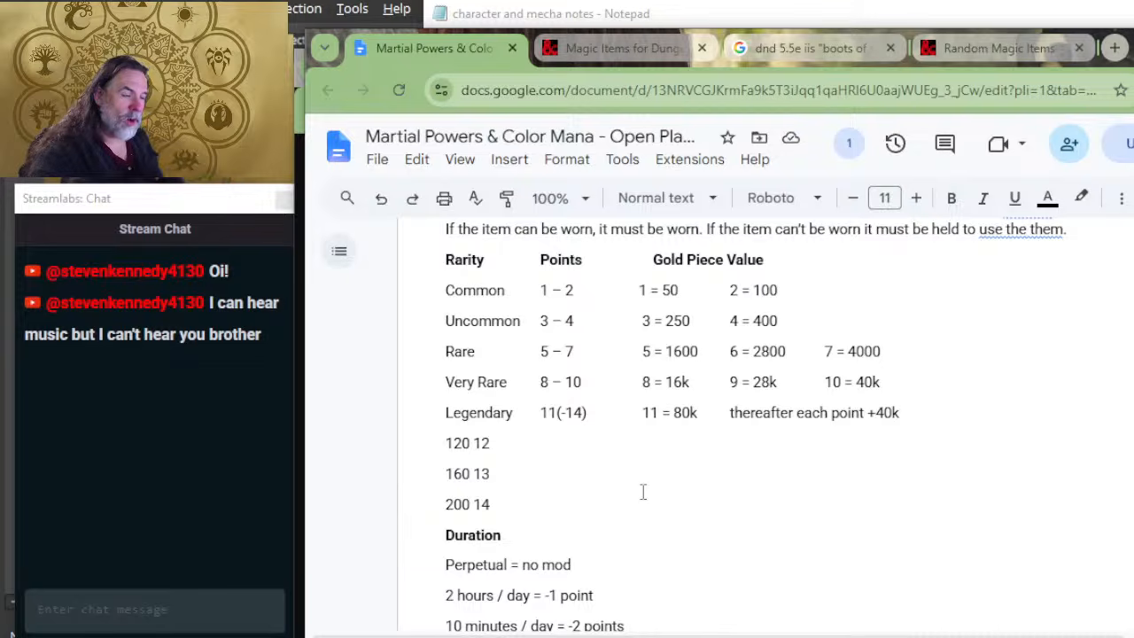
scroll(643, 493, down, 5)
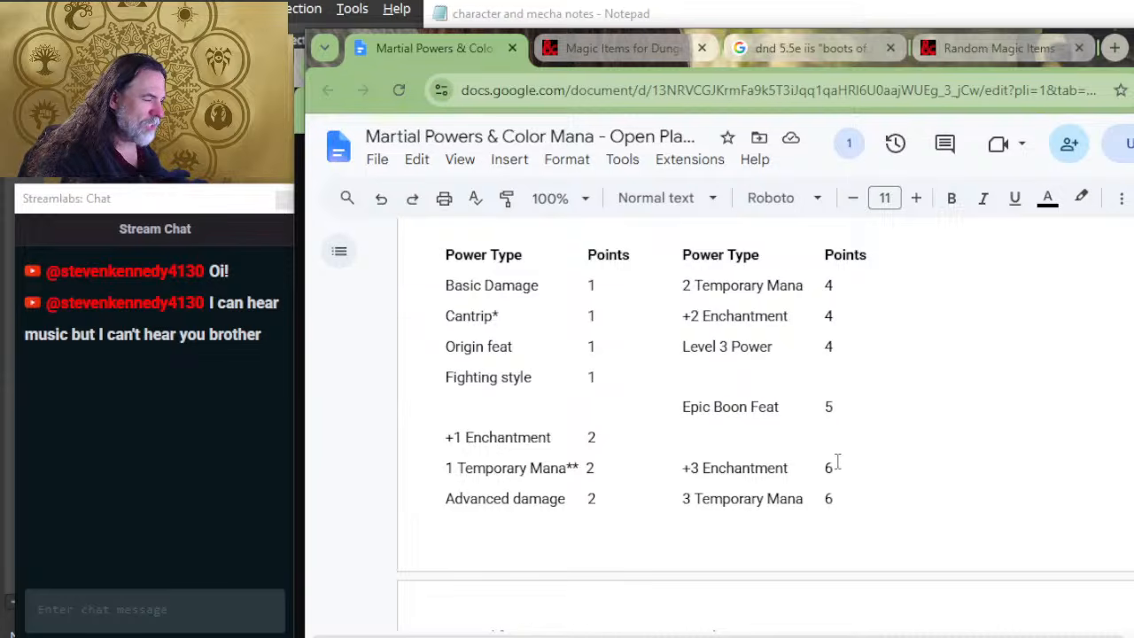
scroll(673, 448, up, 6)
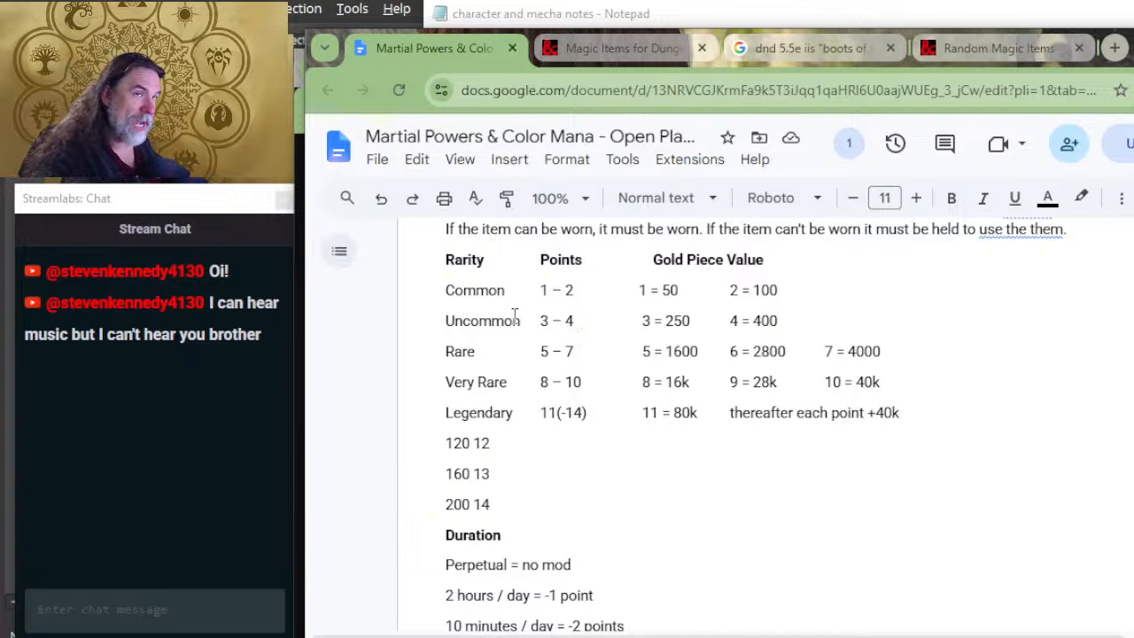
scroll(576, 355, up, 5)
scroll(620, 399, down, 4)
scroll(614, 425, down, 2)
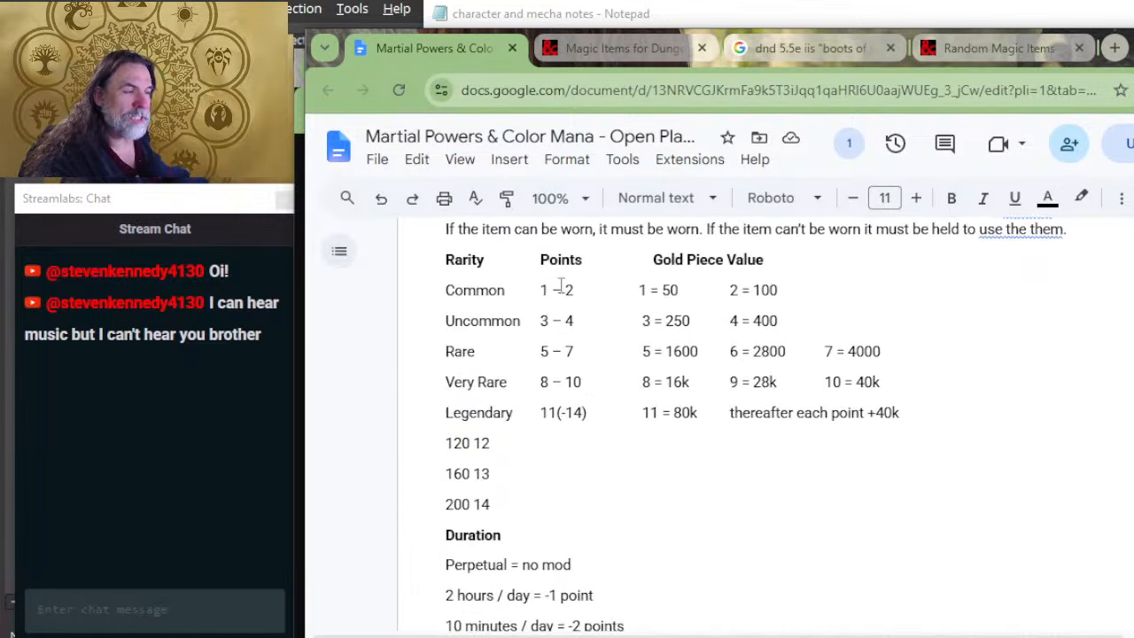
scroll(798, 434, down, 15)
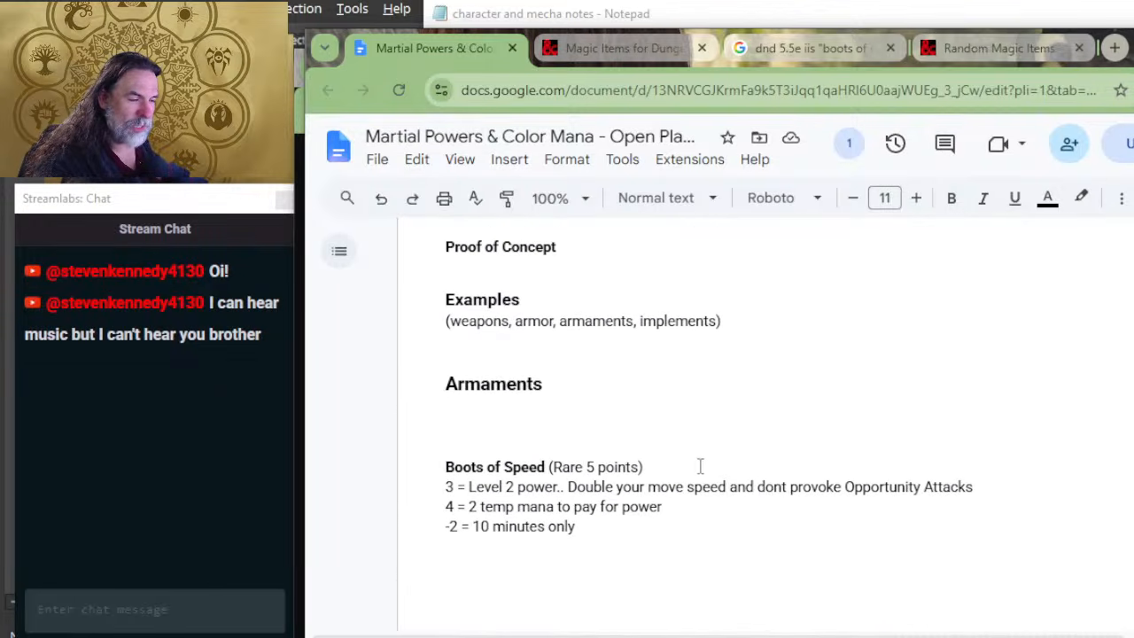
scroll(584, 390, up, 2)
scroll(600, 443, down, 4)
scroll(600, 443, down, 4)
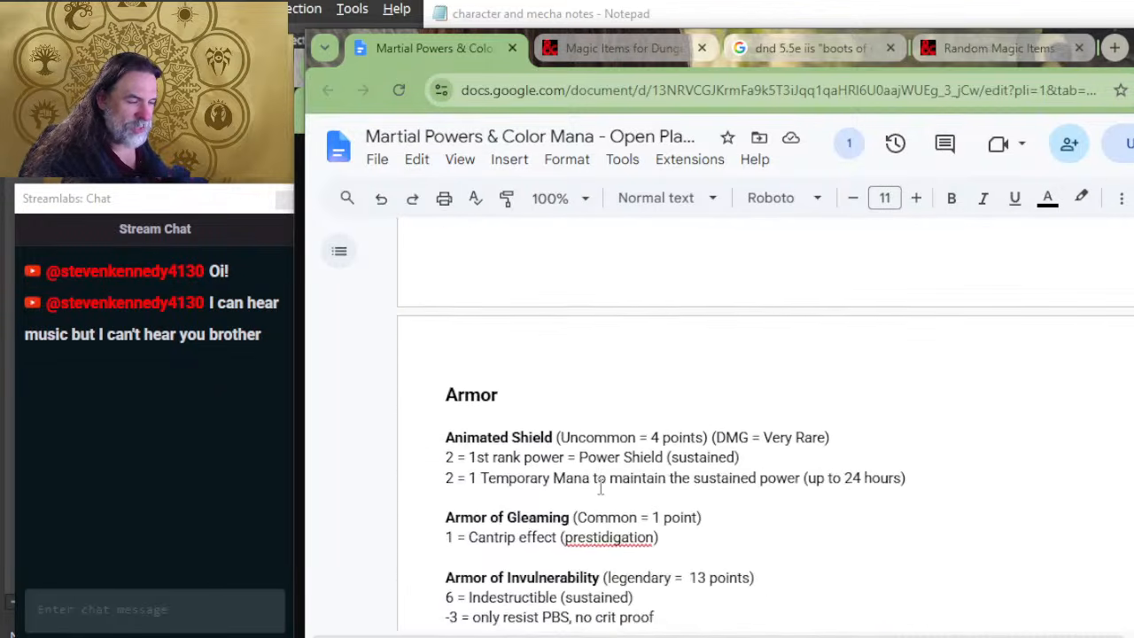
Step: Add the cost line "2 = Enchantment +1" directly under the Armor +1 heading
click(514, 559)
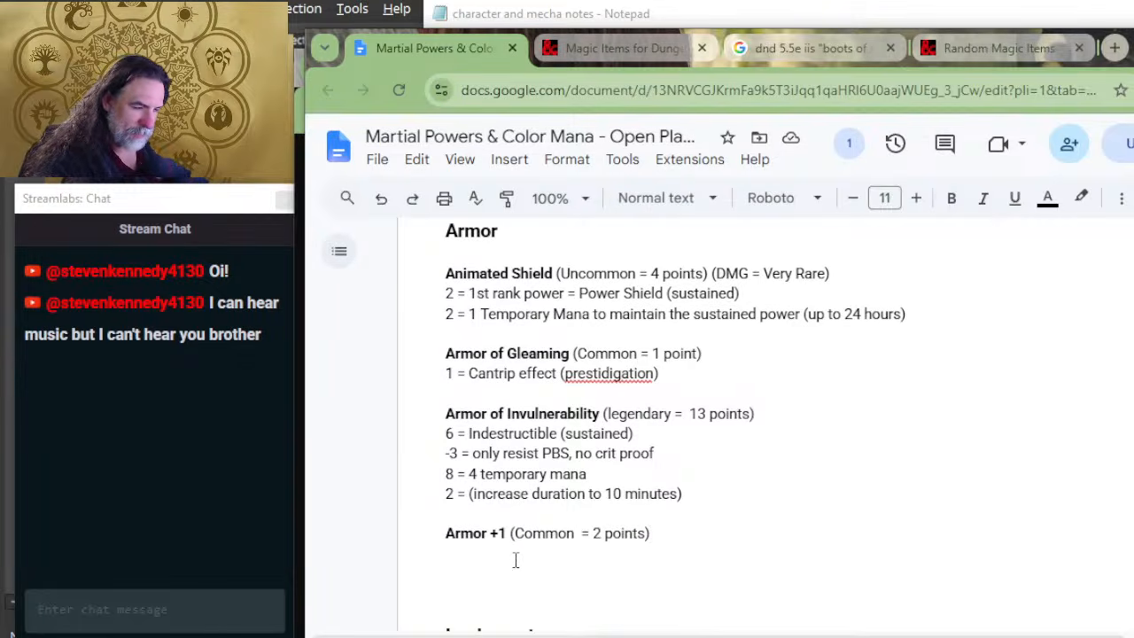
text(2 = Enchan)
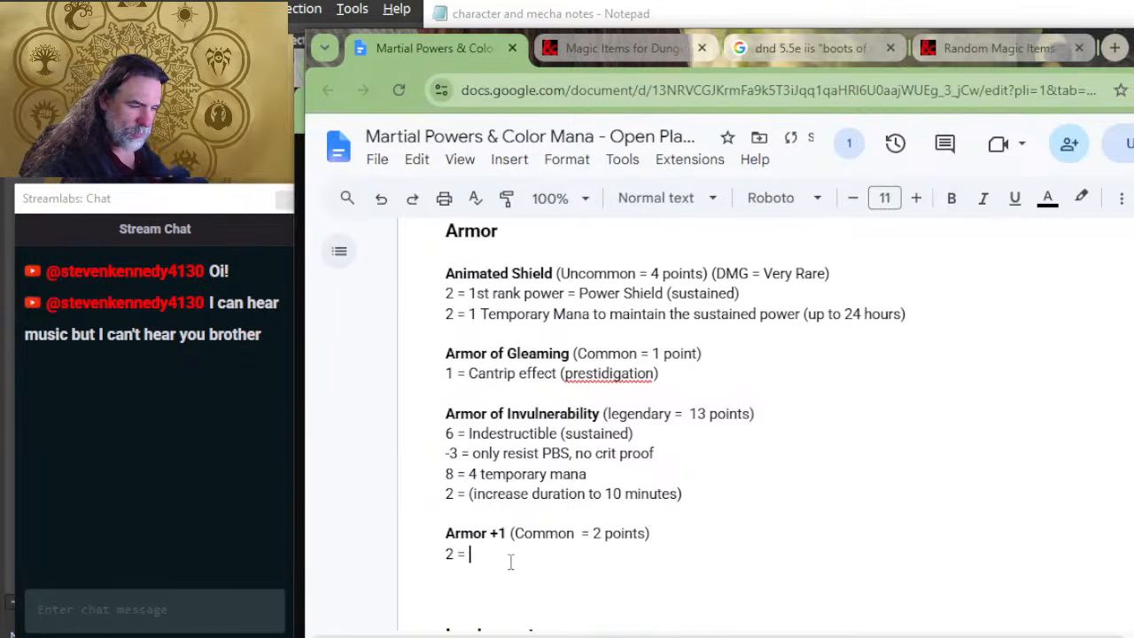
text(tment =1)
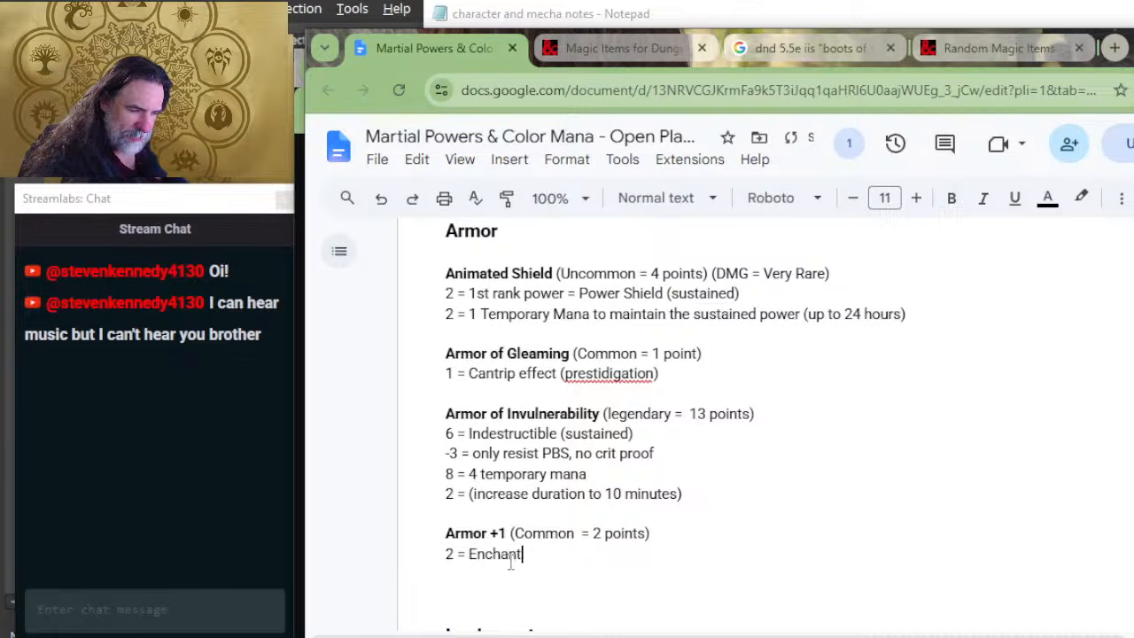
key(BackSpace)
key(BackSpace)
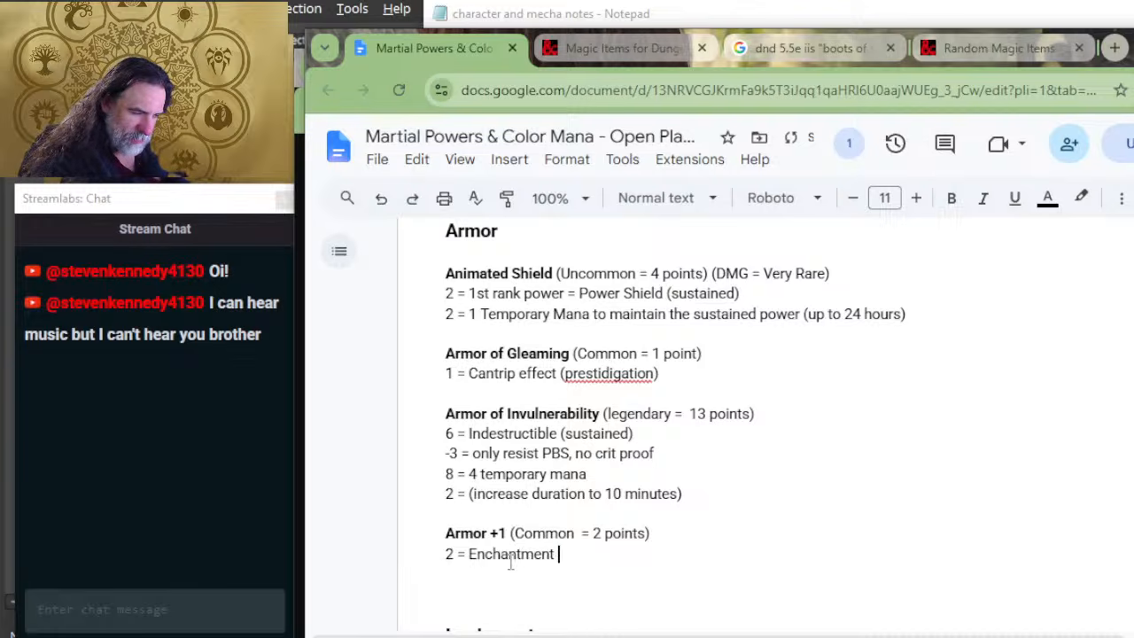
text(+1)
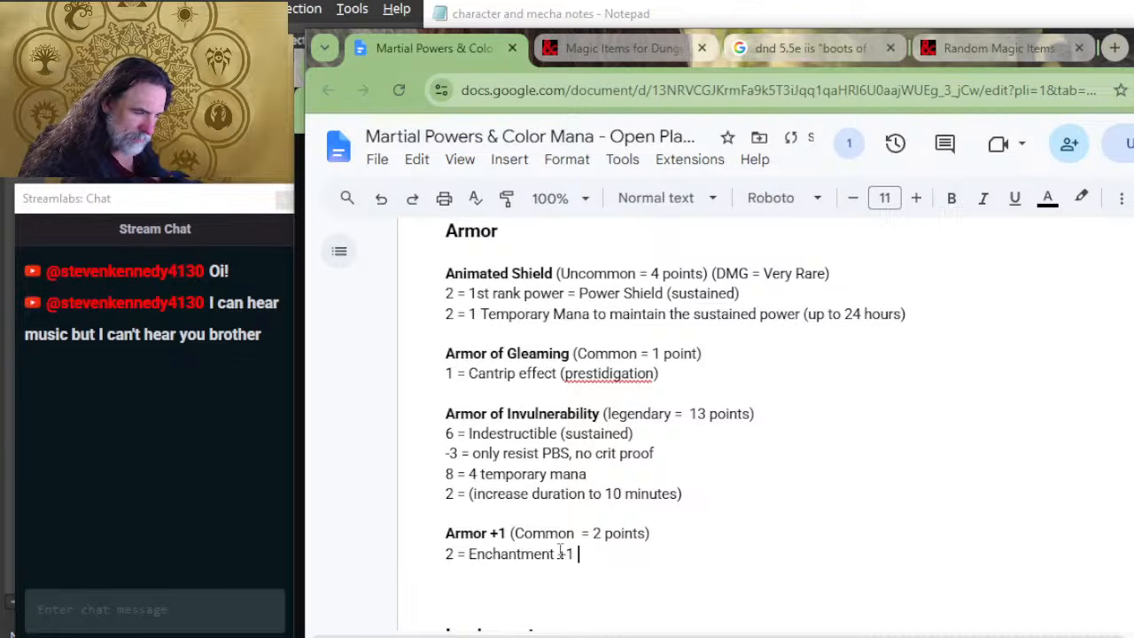
Step: Duplicate the two-line Armor +1 entry below itself, separated by a blank line, and rename the copy Armor +2
drag(577, 553, 431, 527)
key(ctrl+c)
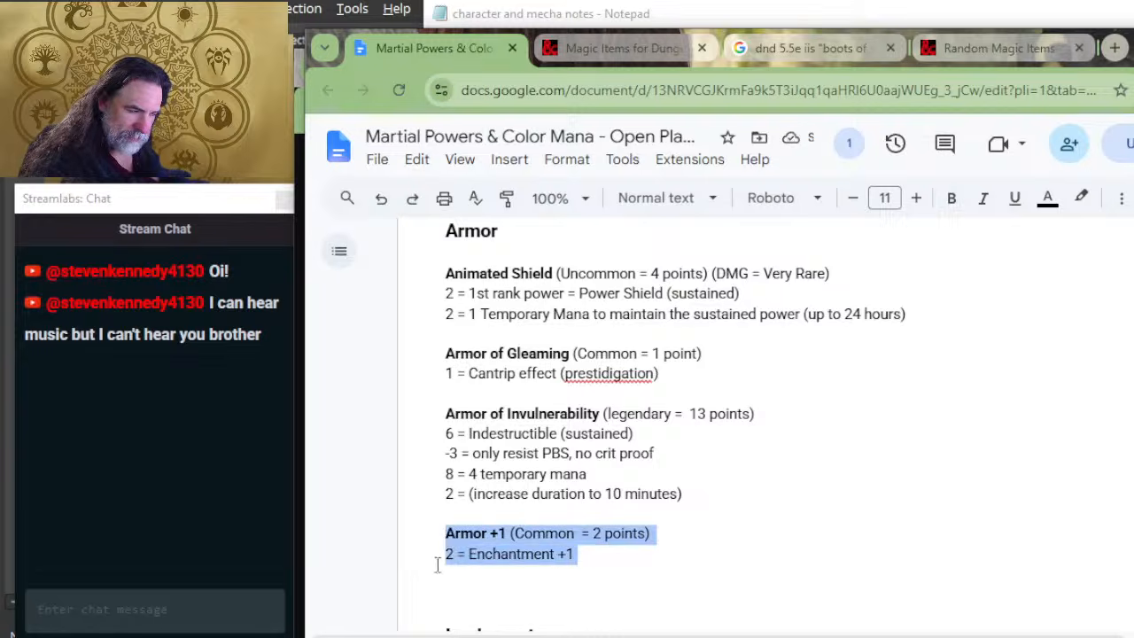
click(484, 596)
key(ctrl+v)
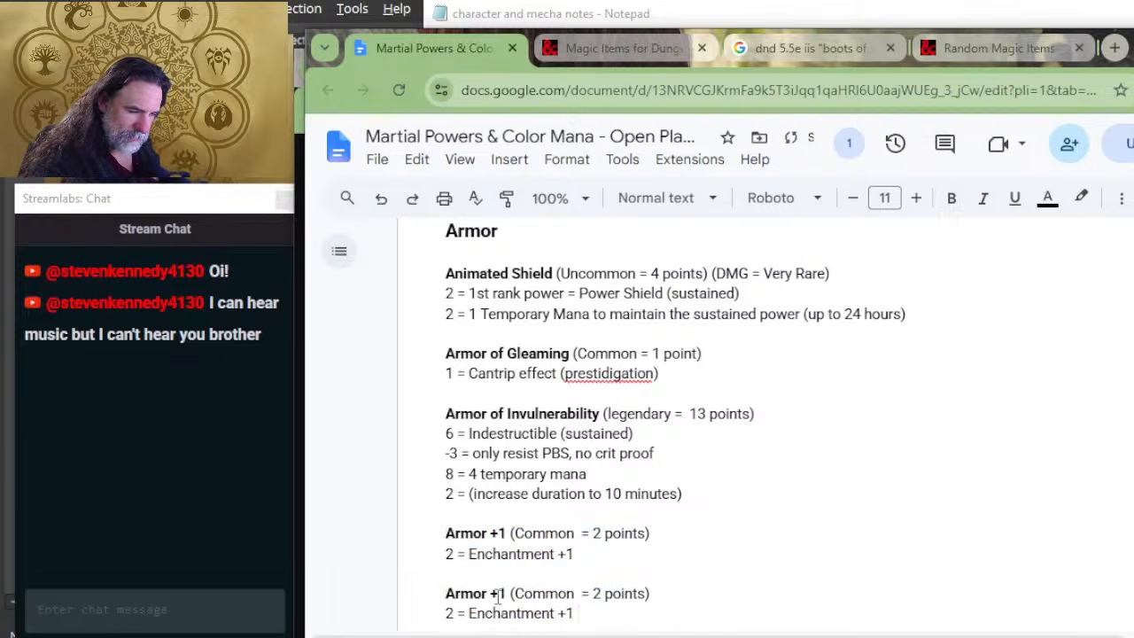
double_click(502, 594)
text(2)
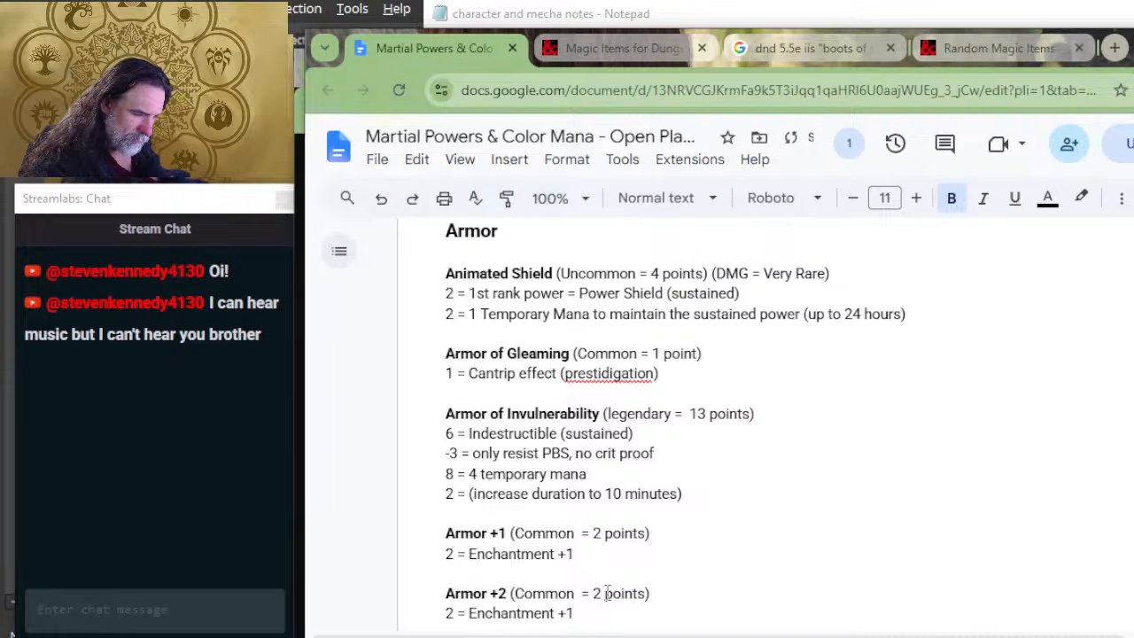
Step: Change the Armor +2 heading's rarity to Uncommon and its total to 4 points
double_click(597, 594)
text(4)
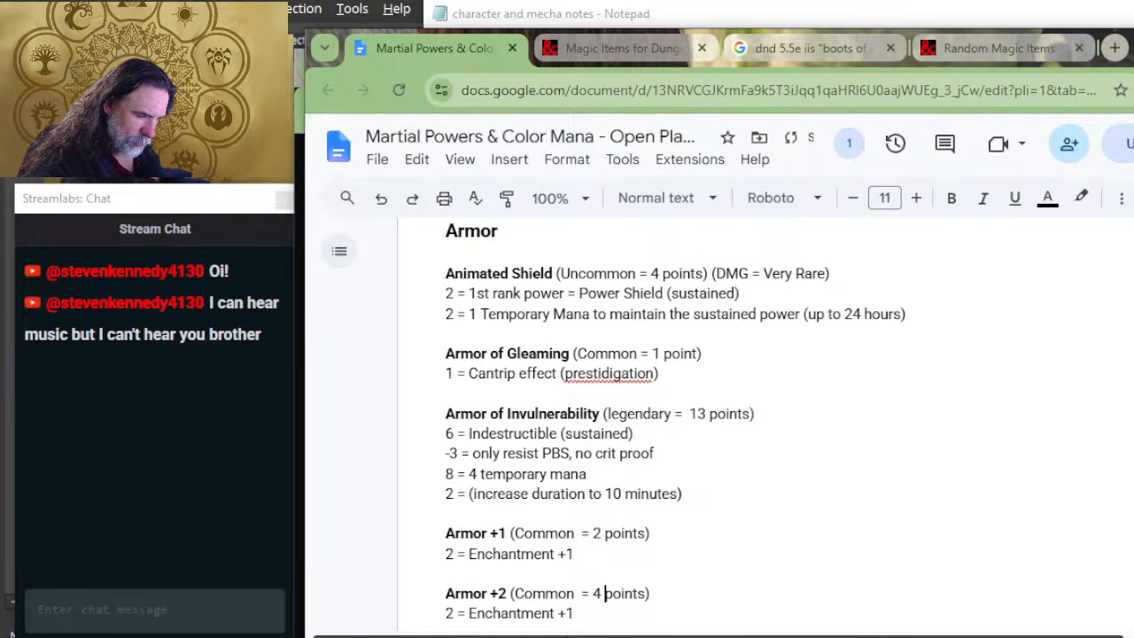
click(515, 594)
text(Un)
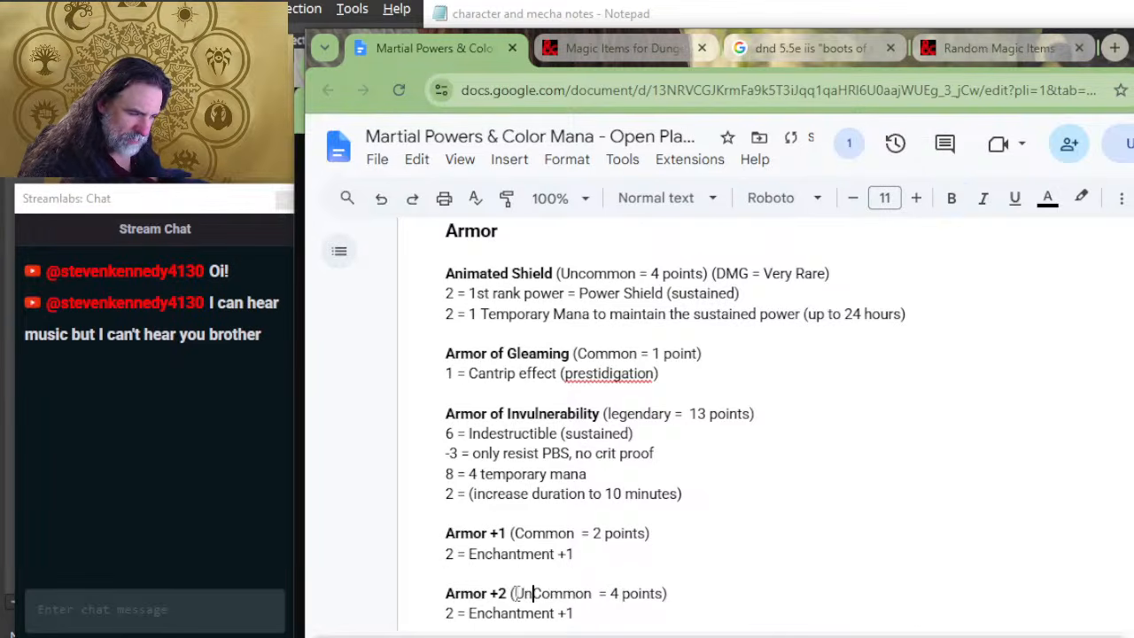
key(Delete)
text(c)
Step: Change the Armor +2 cost line to "4 = Enchantment +2"
scroll(641, 532, down, 4)
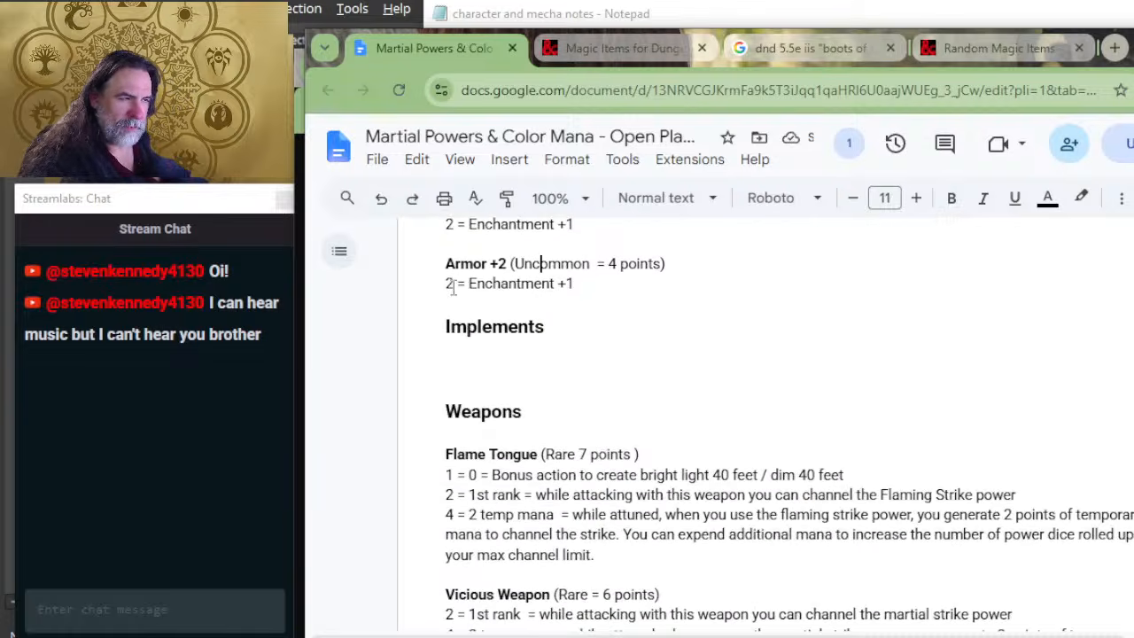
double_click(449, 283)
text(4)
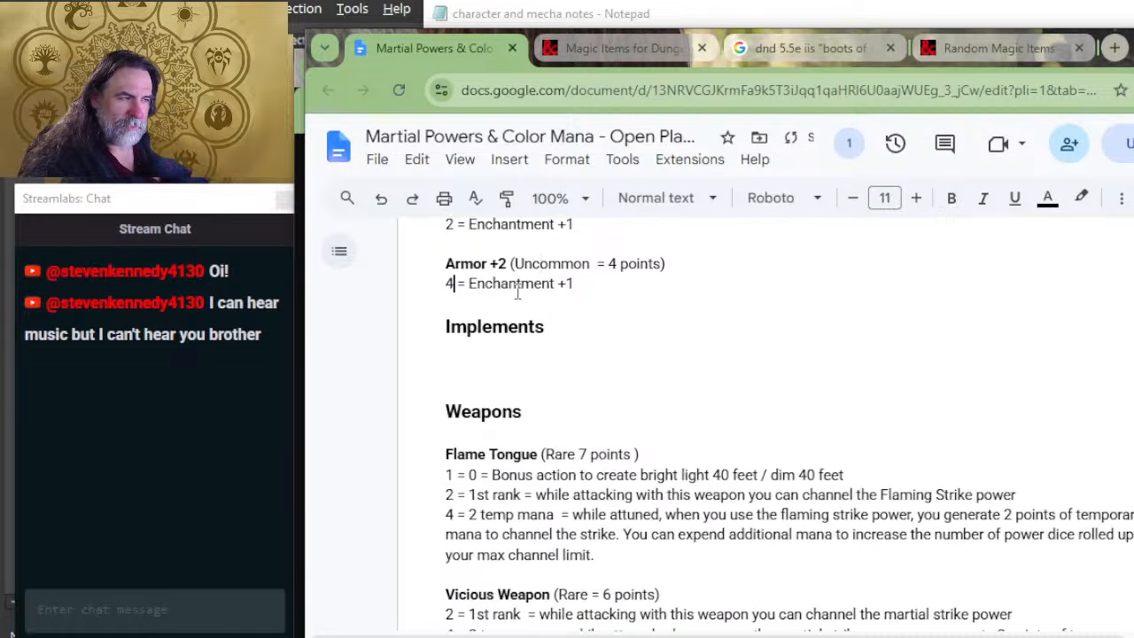
double_click(567, 284)
text(2)
Step: Add another copy of the Armor +1 entry below Armor +2, separated by a blank line, and rename it Armor +3
key(Return)
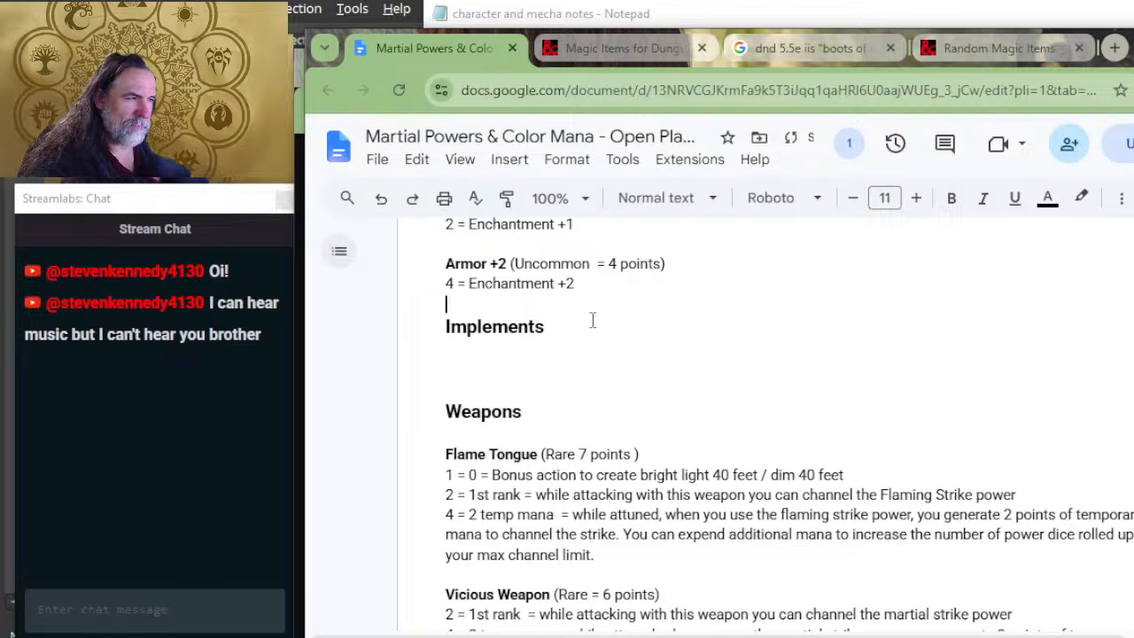
key(ctrl+v)
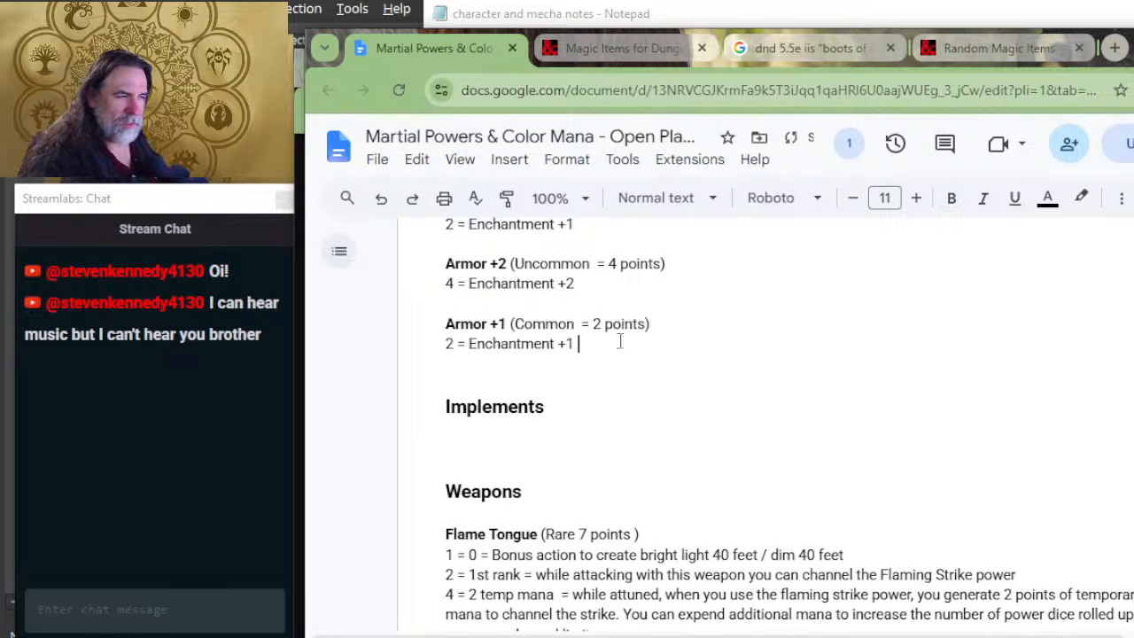
double_click(500, 324)
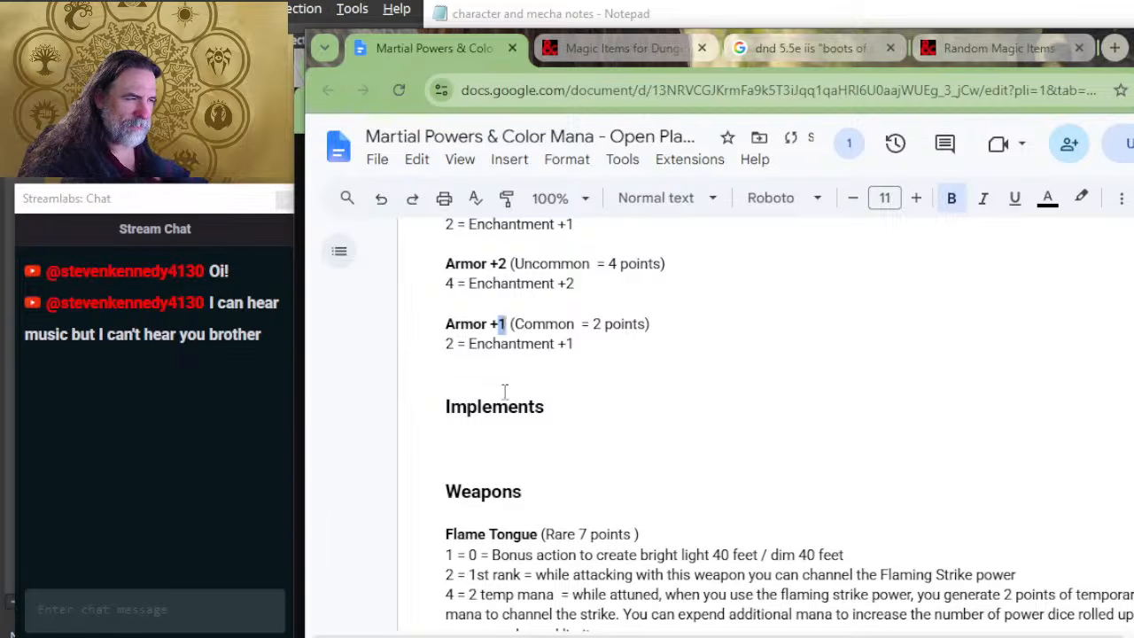
text(3)
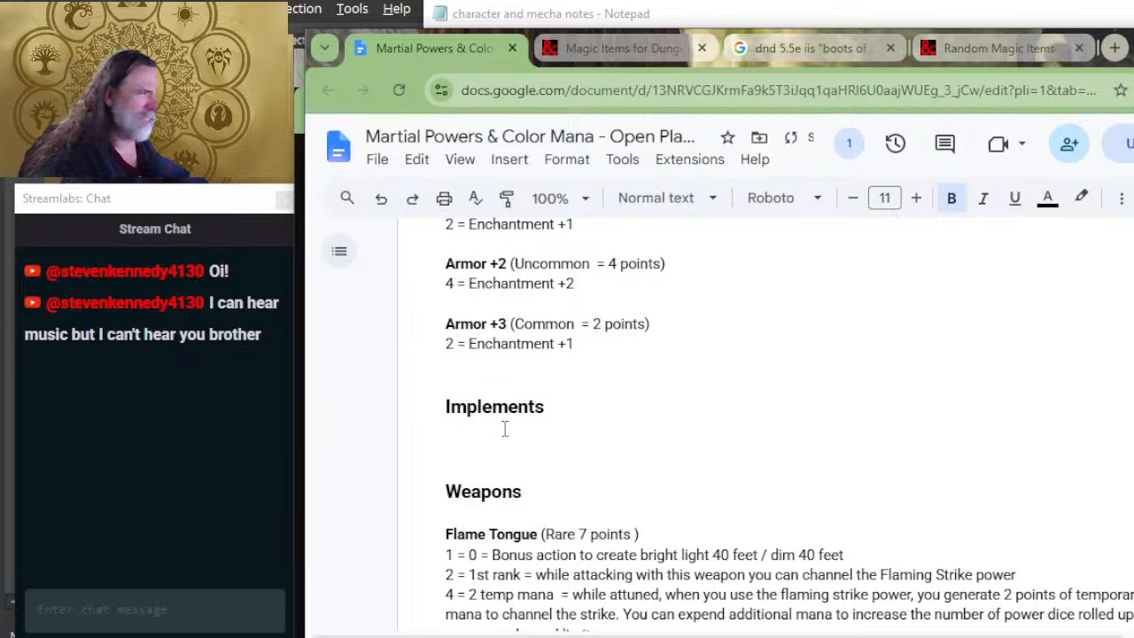
Step: Set the Armor +3 heading's total to 6 points and change its cost line to "6 = Enchantment +3"
double_click(597, 324)
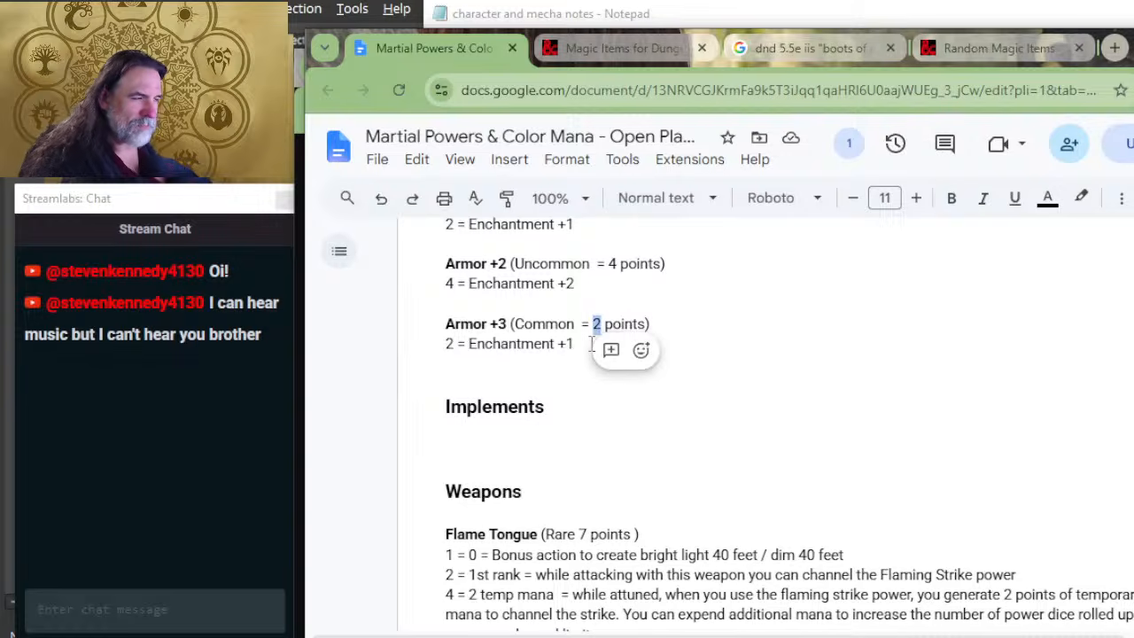
text(6)
key(BackSpace)
key(BackSpace)
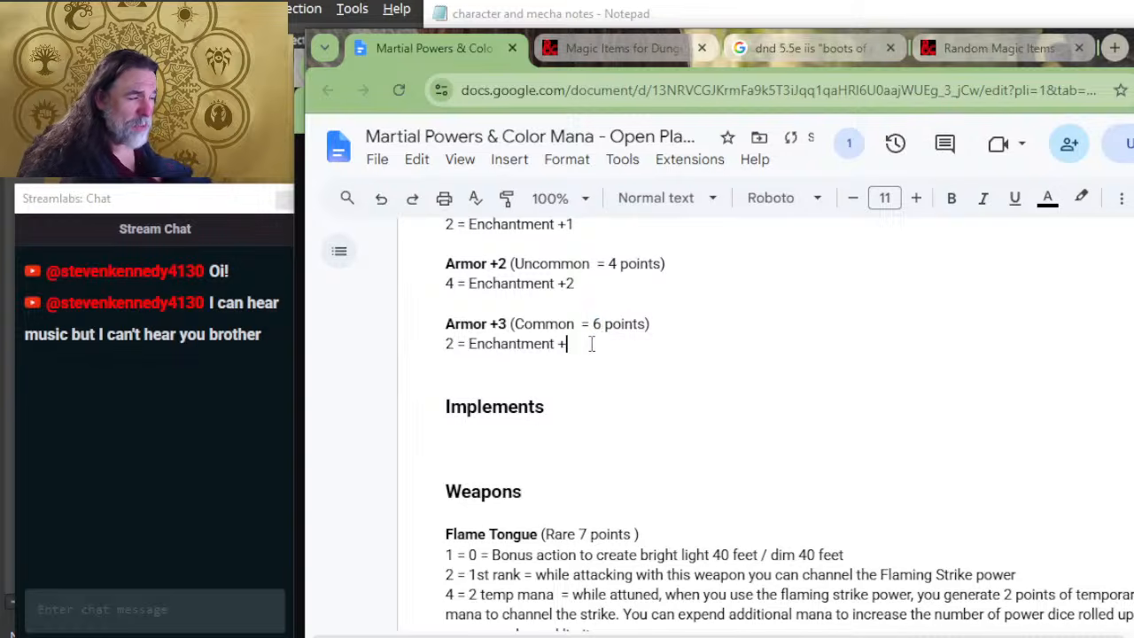
text(3)
key(Down)
key(Up)
key(Delete)
text(6)
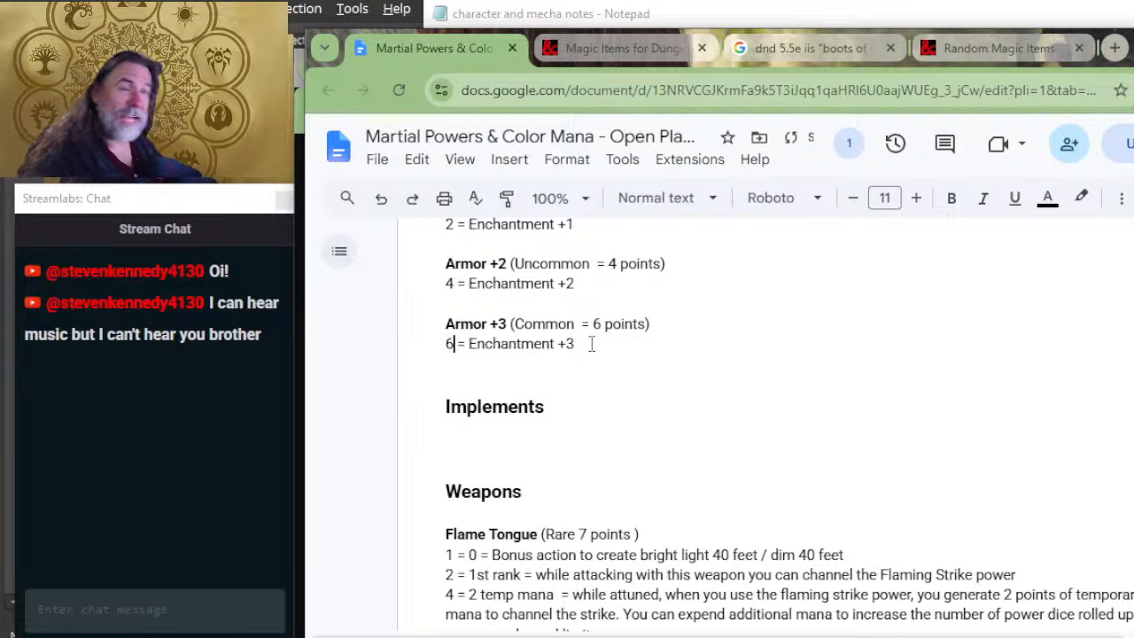
Step: Leave an extra blank line between the Armor +3 entry and the Implements heading
click(540, 357)
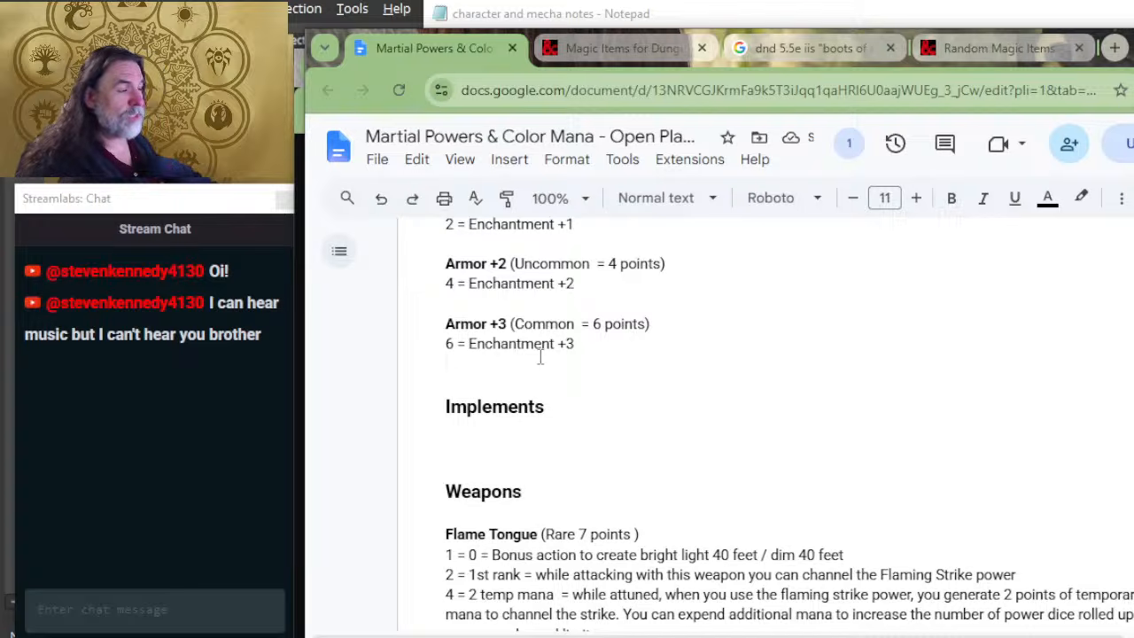
key(Return)
key(Return)
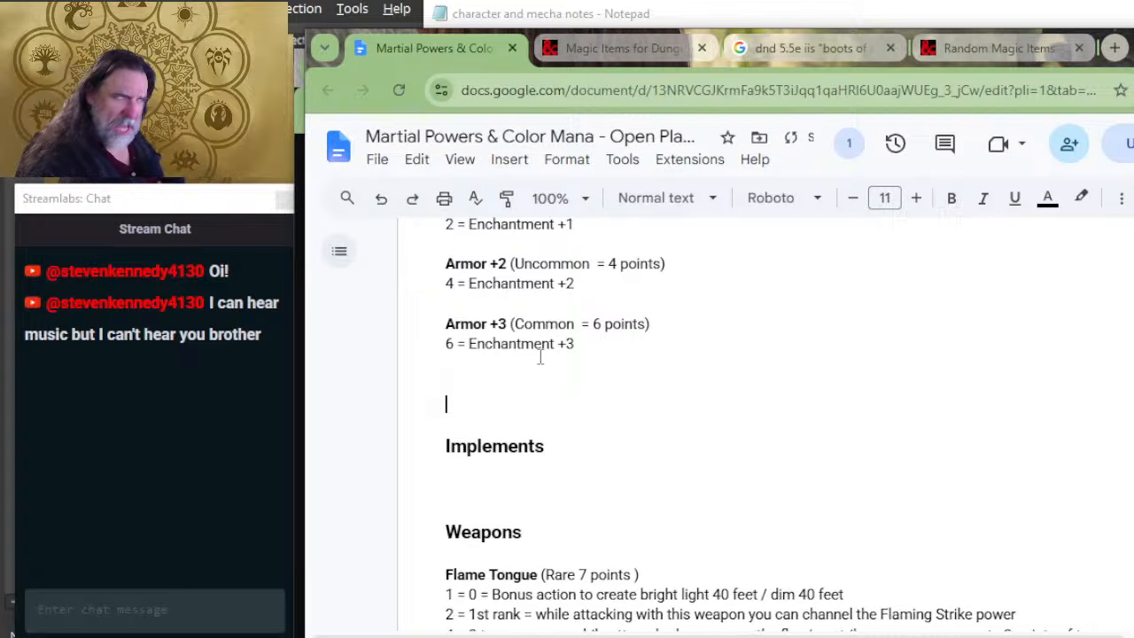
key(Delete)
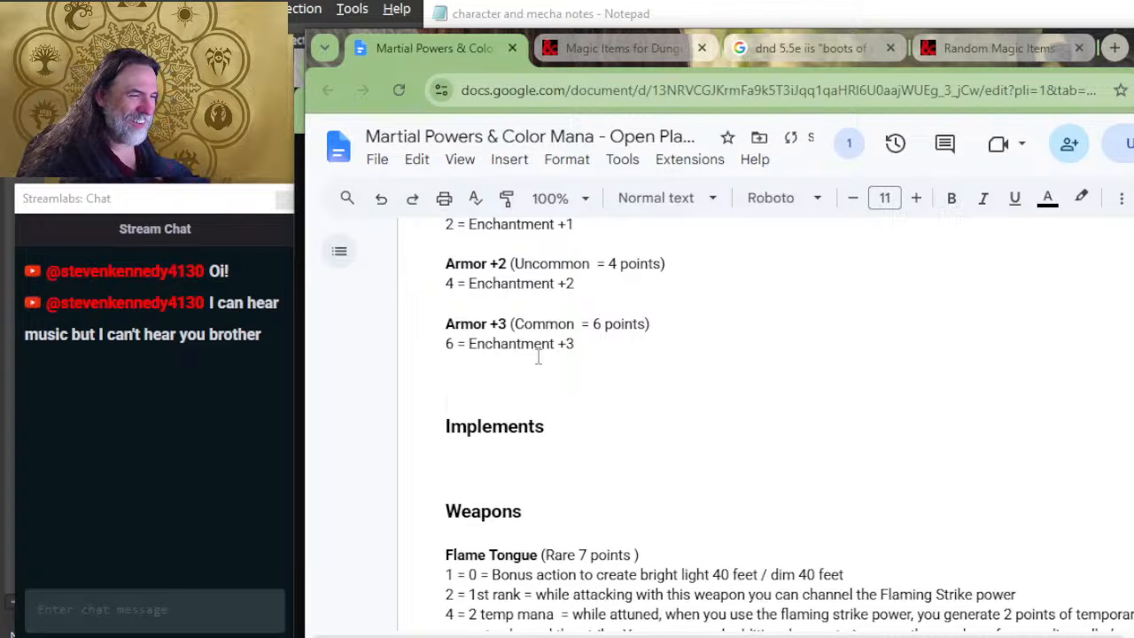
scroll(564, 397, up, 2)
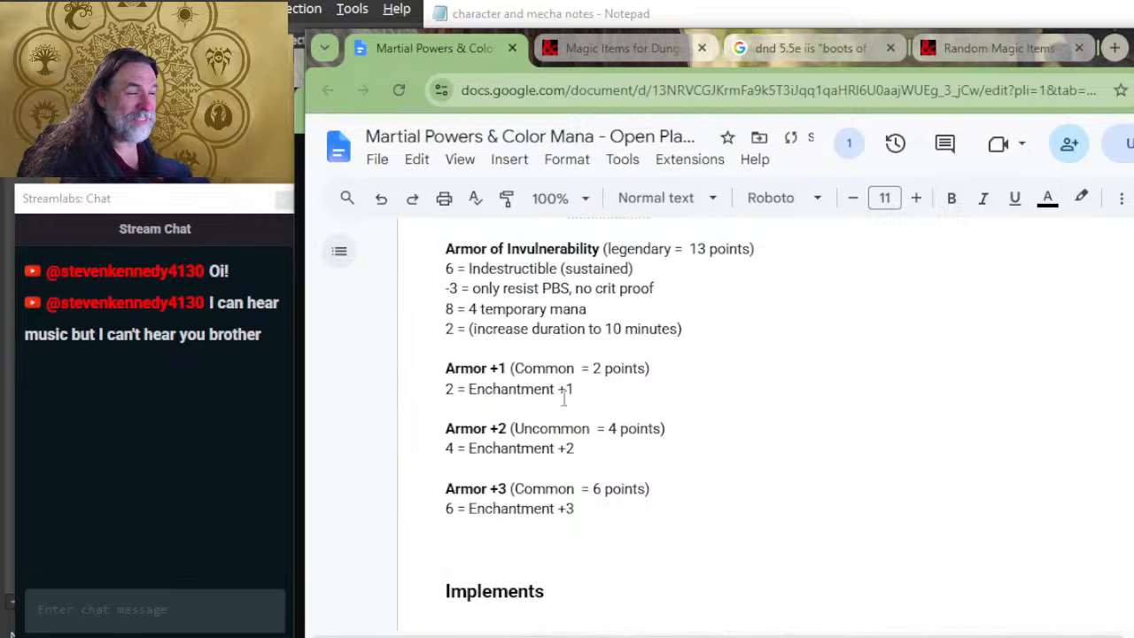
click(595, 509)
click(506, 521)
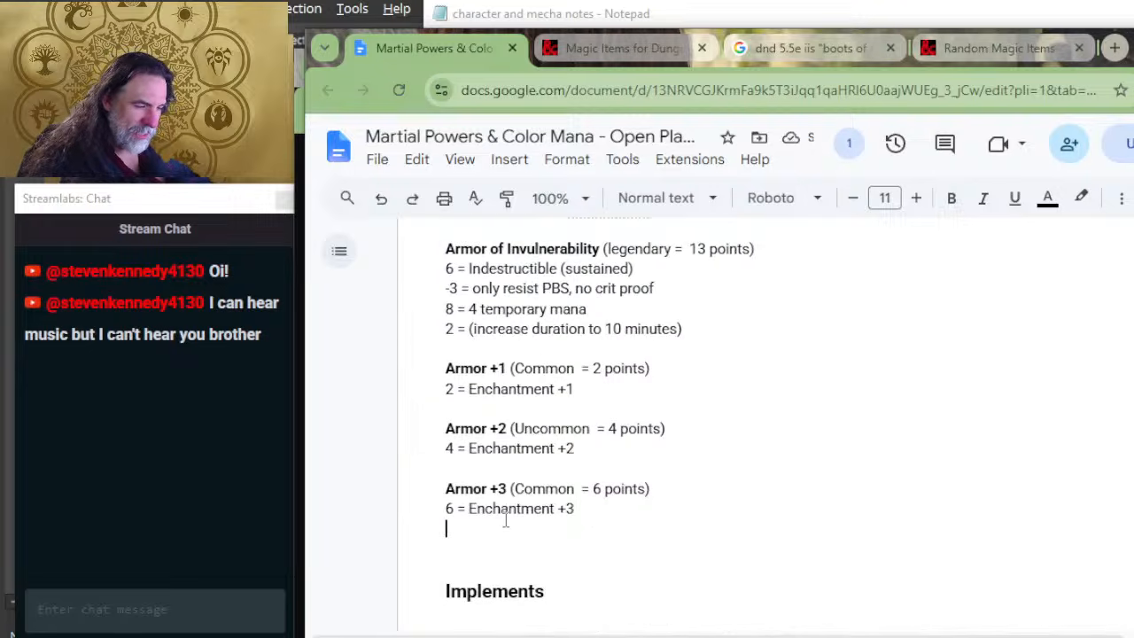
key(BackSpace)
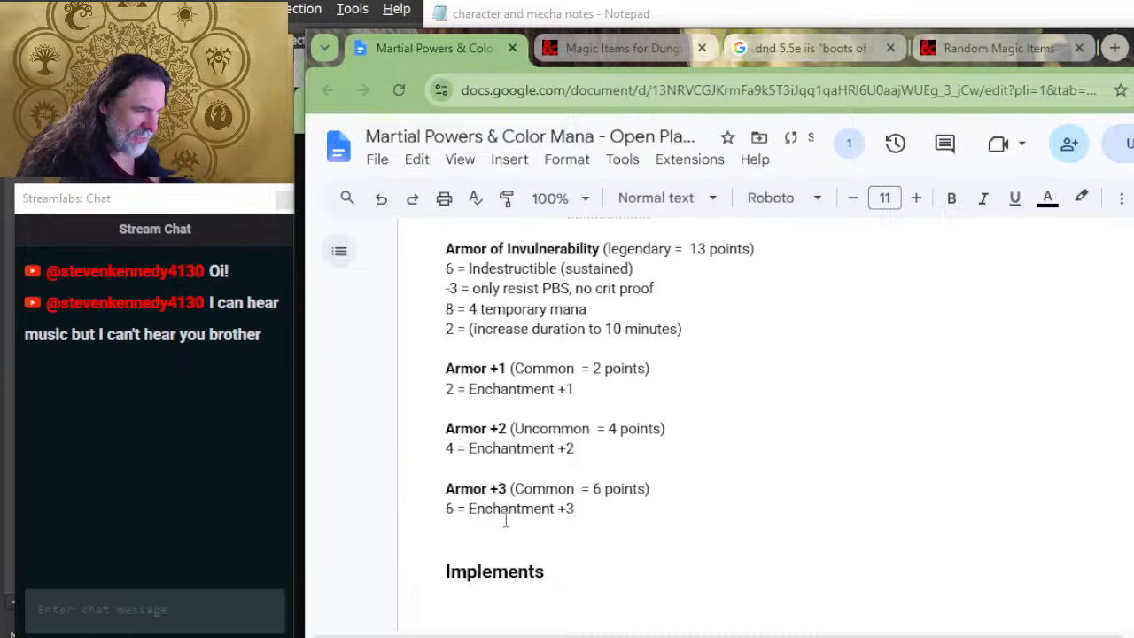
key(Return)
Step: Copy the Armor +1, +2 and +3 entries into the Weapons section, above Flame Tongue and separated from it by a blank line
drag(615, 506, 443, 368)
key(ctrl+c)
scroll(628, 503, down, 4)
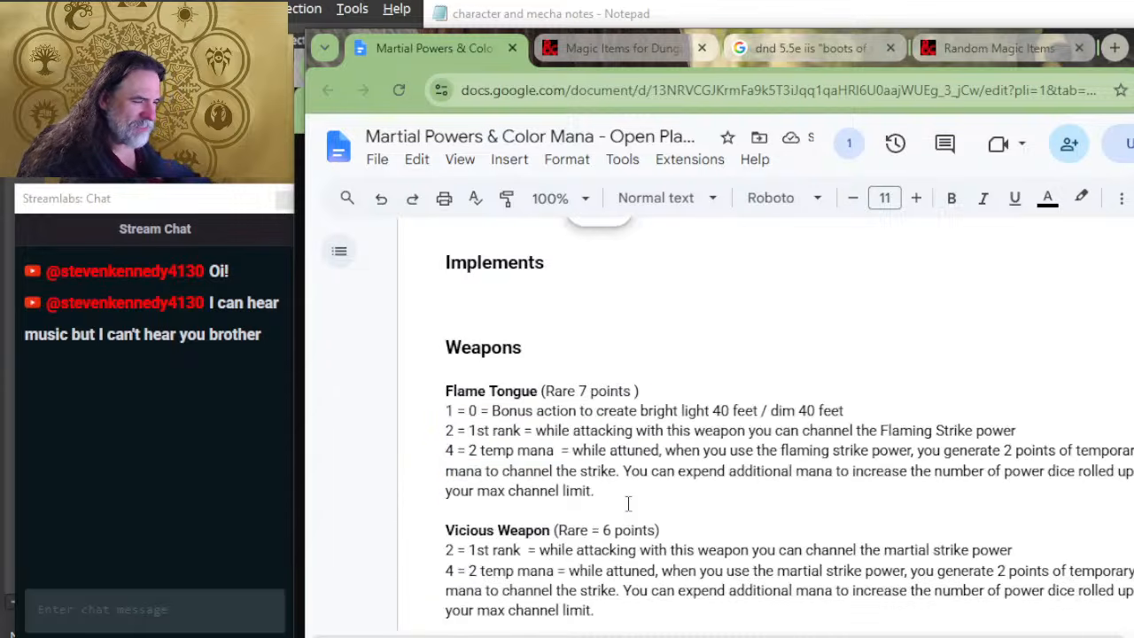
scroll(628, 503, down, 4)
scroll(629, 503, up, 3)
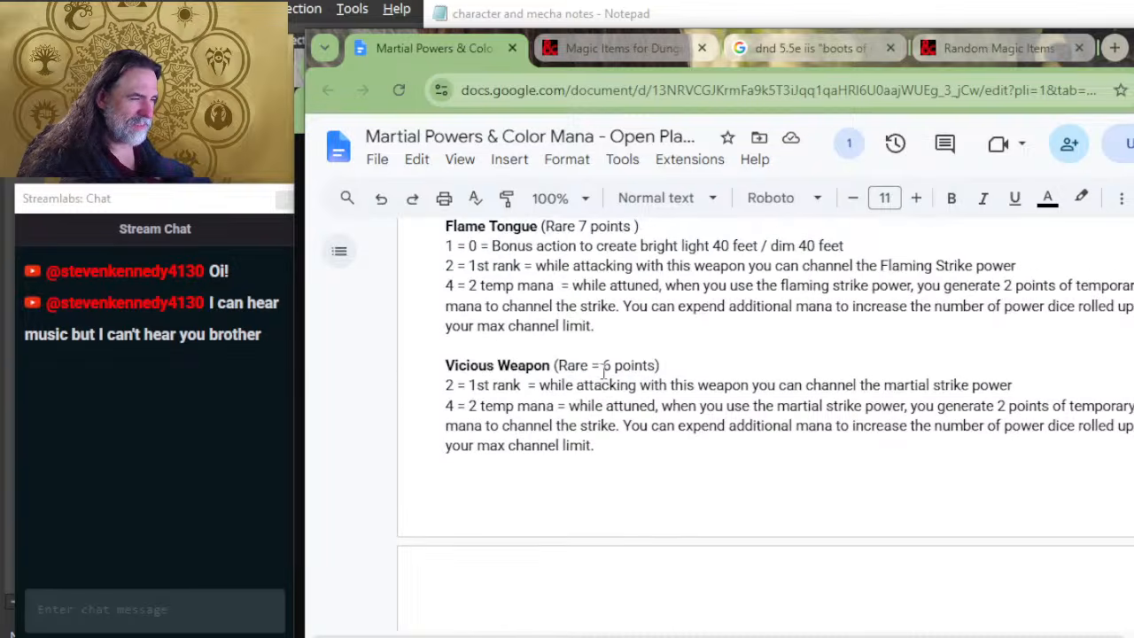
scroll(602, 367, up, 2)
click(562, 370)
key(Return)
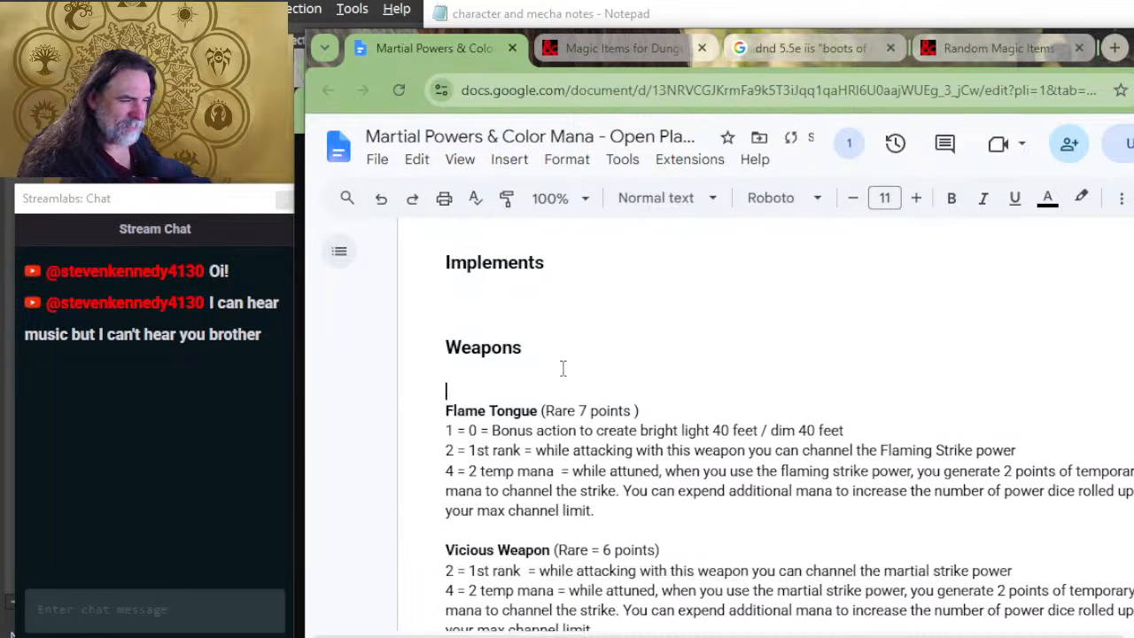
key(Return)
key(Up)
key(ctrl+v)
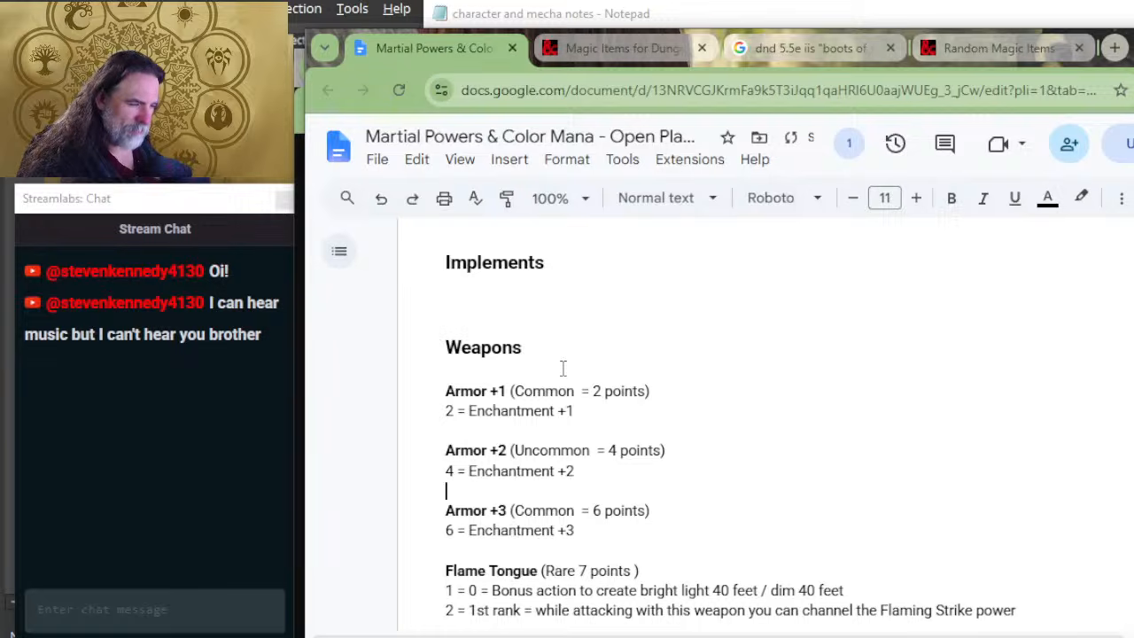
Step: Rename the Armor +3 copy in the Weapons section to Weapon +3
key(Down)
key(Delete)
key(Delete)
key(Delete)
key(Delete)
key(Delete)
text(Wea)
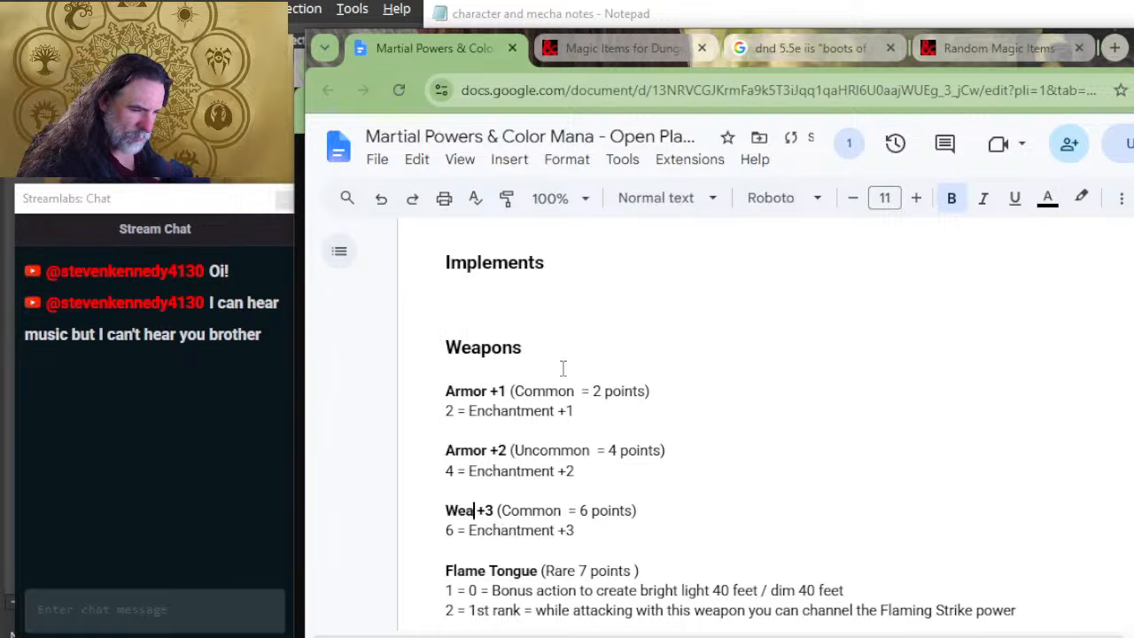
text(pohn)
key(BackSpace)
key(BackSpace)
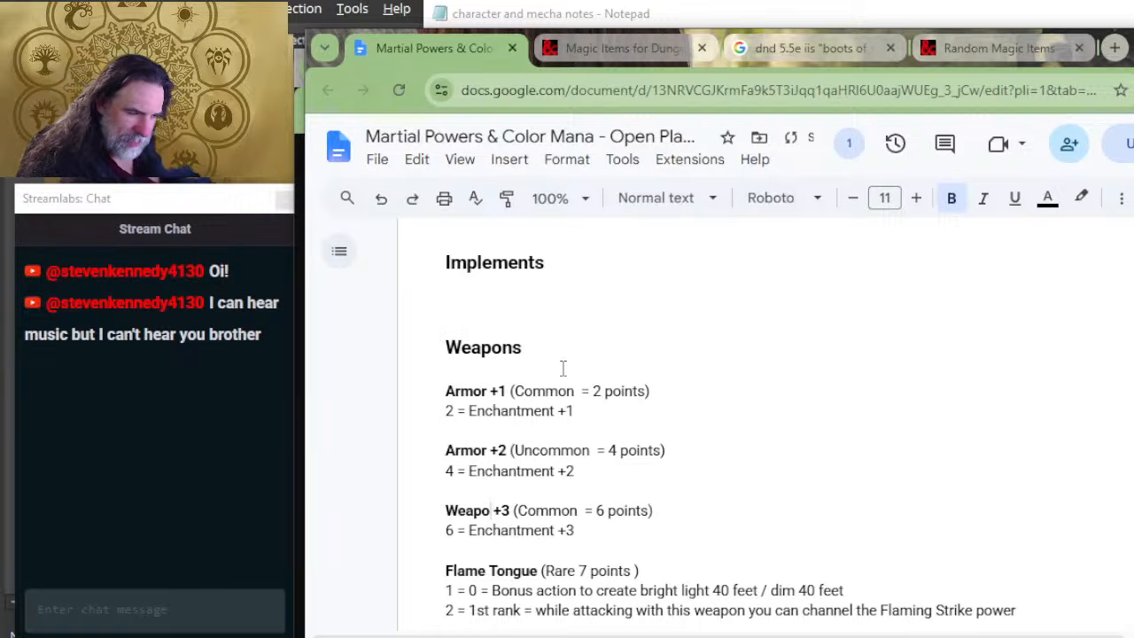
text(n)
Step: Rename the Armor +2 copy in the Weapons section to Weapon +2
key(Up)
key(Up)
key(Up)
key(Delete)
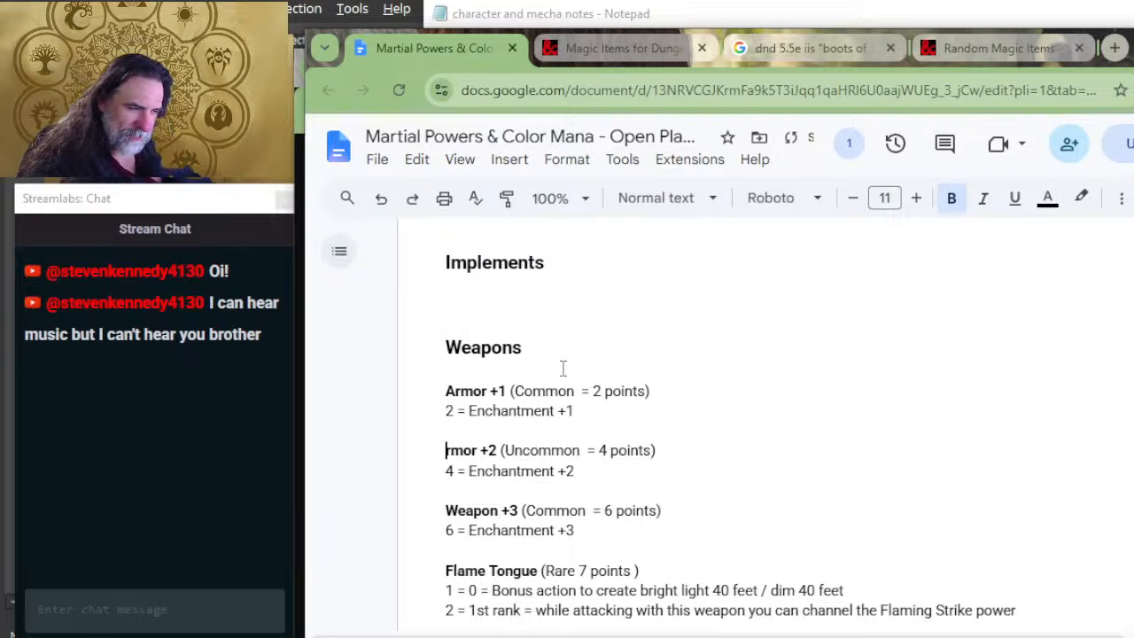
key(Delete)
key(Delete)
key(Delete)
key(Delete)
text(Wea)
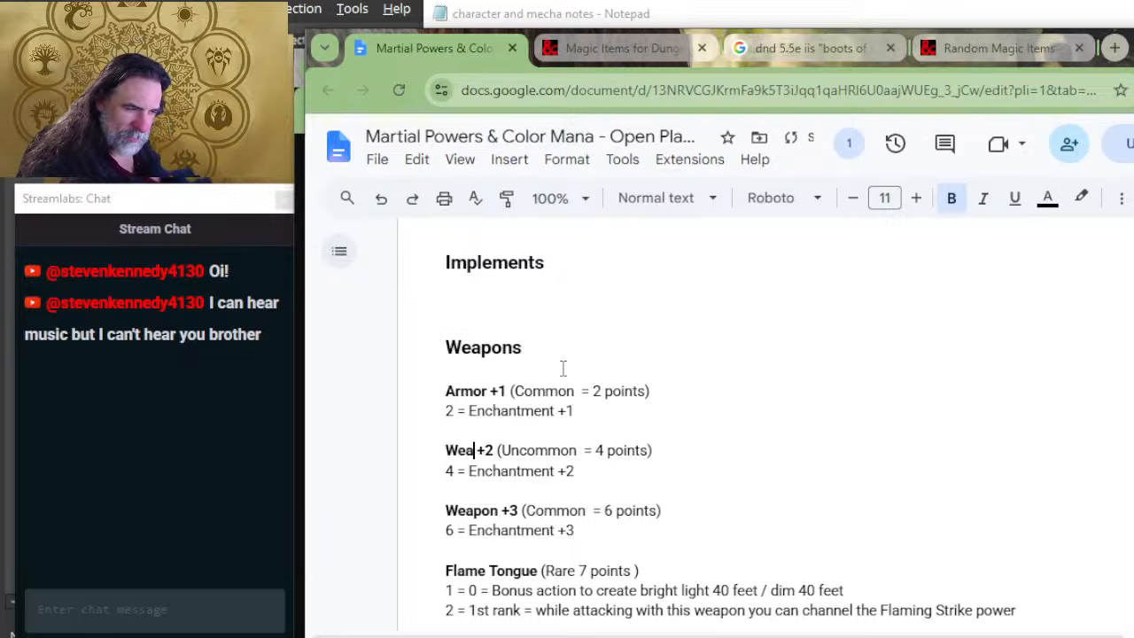
text(pon)
key(Right)
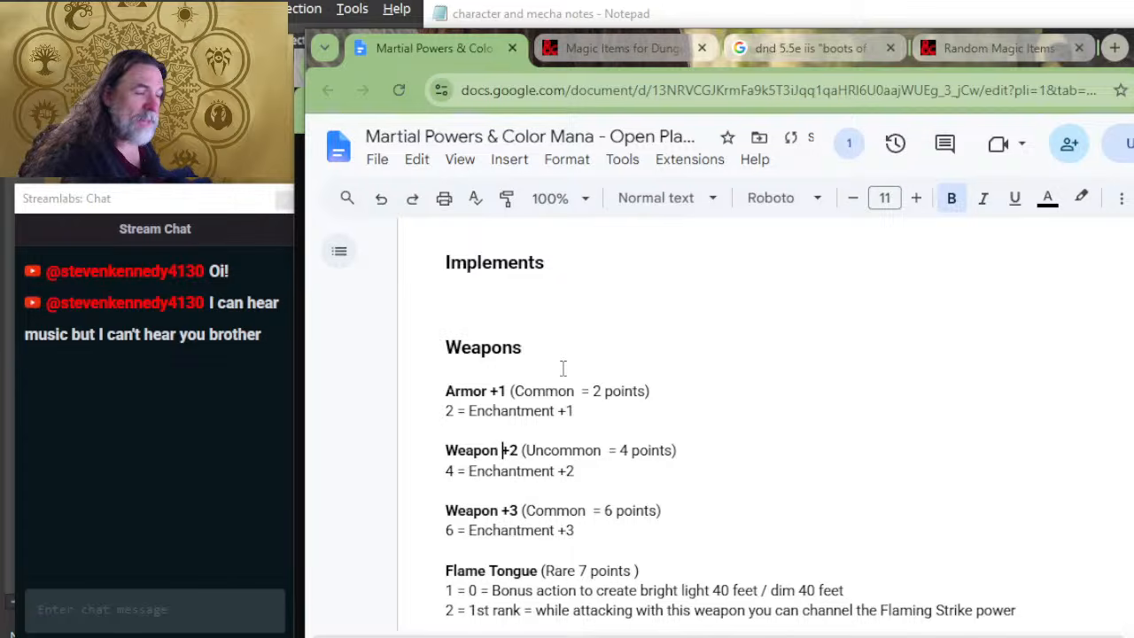
Step: Rename the Armor +1 copy in the Weapons section to Weapon +1
key(Up)
key(Up)
key(Home)
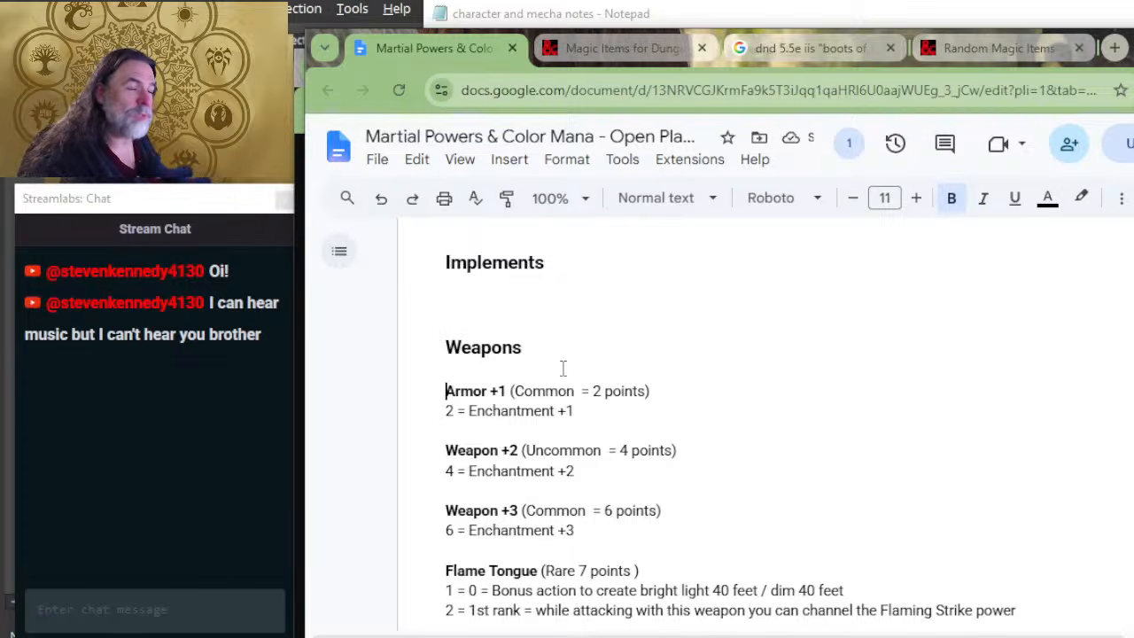
key(Right)
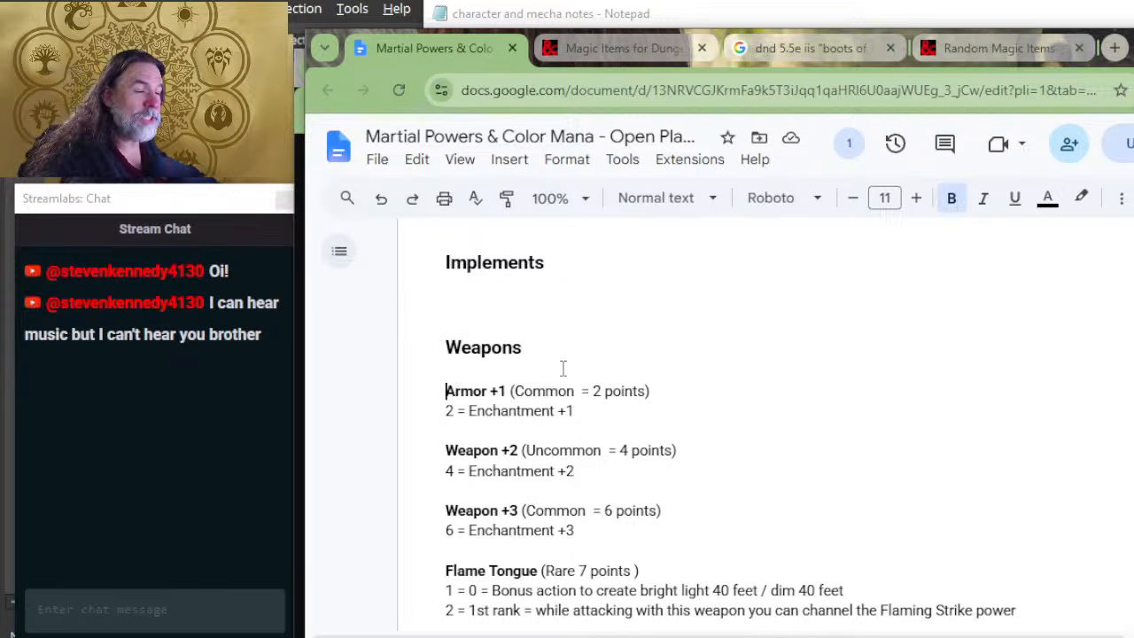
text(E)
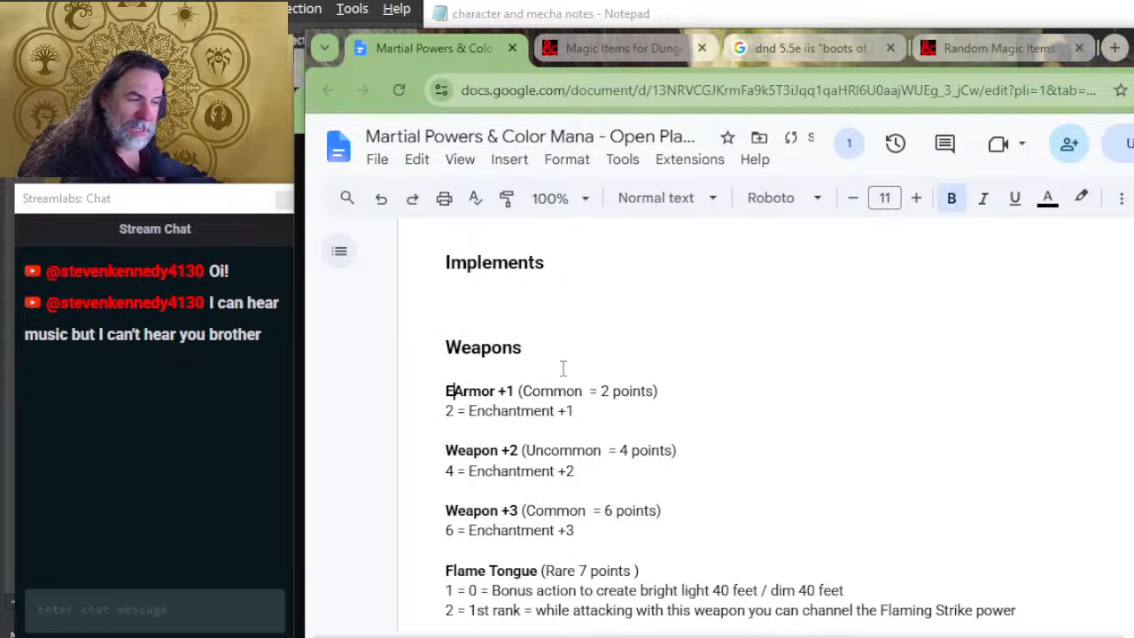
key(F12)
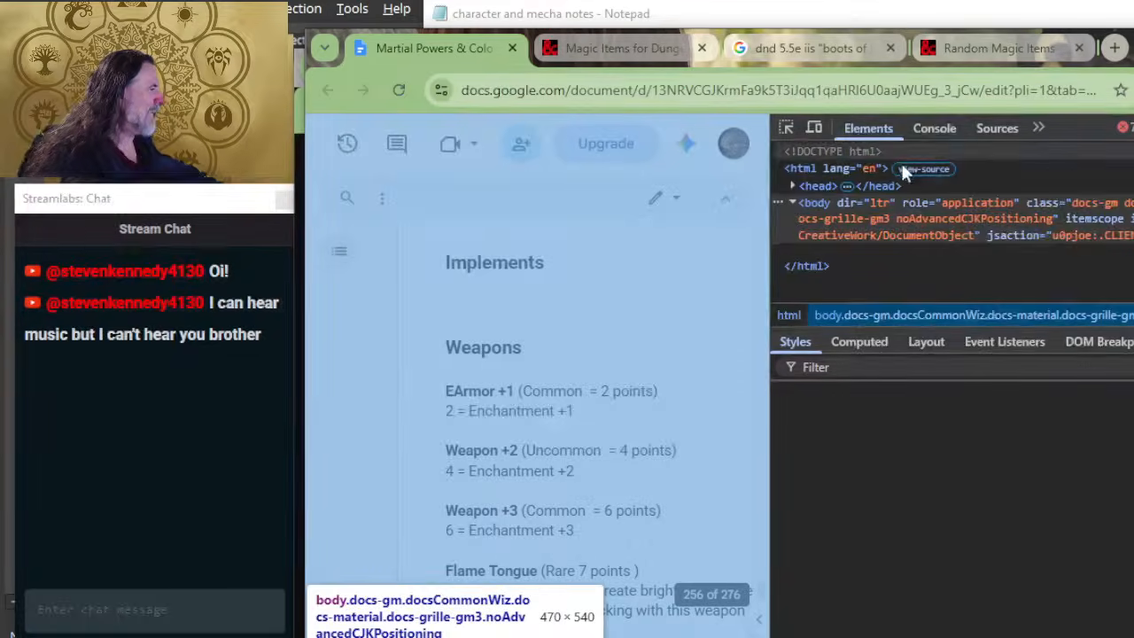
key(F12)
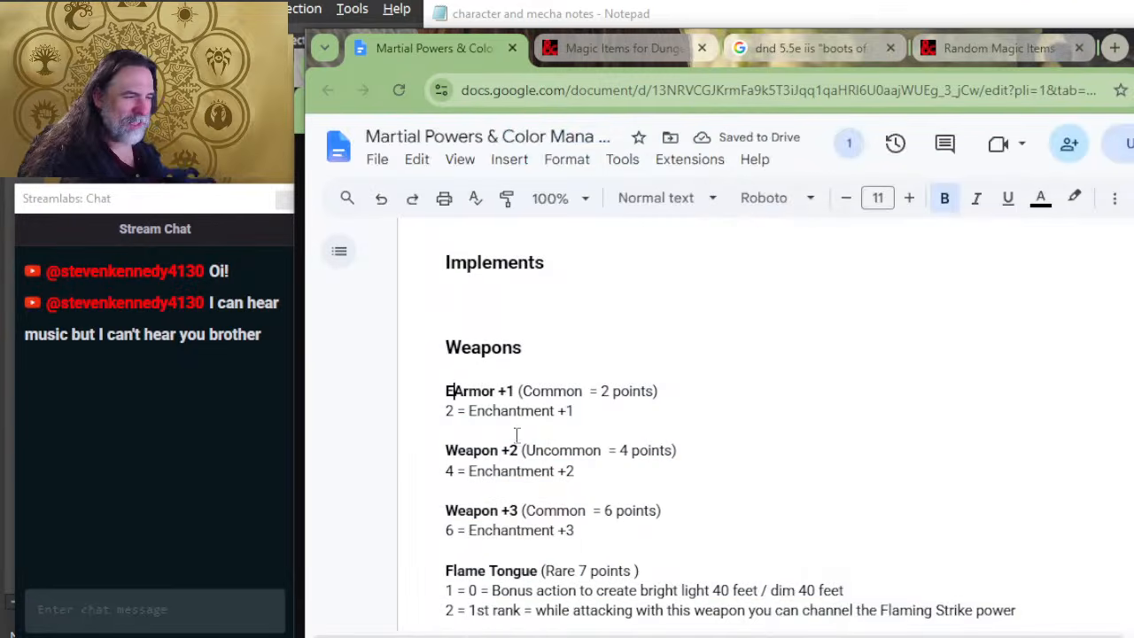
key(BackSpace)
text(We)
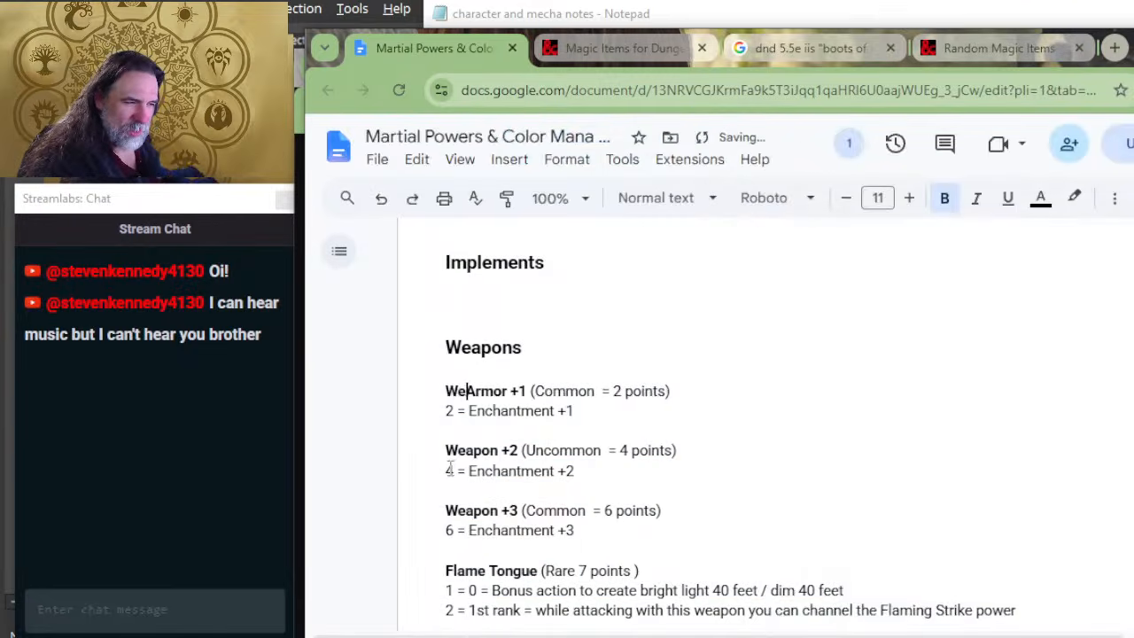
text(apon)
key(Delete)
key(Delete)
key(Delete)
key(Delete)
key(Delete)
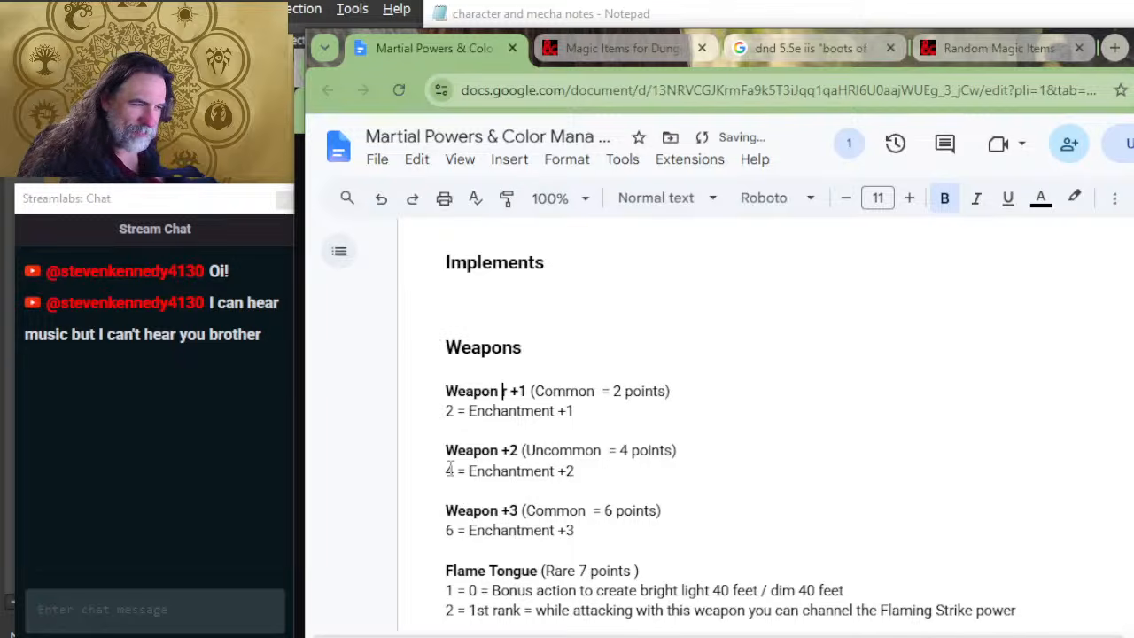
key(Delete)
Step: Review the weapon entries, the Temporary Mana rules and the Power Type points table
scroll(449, 468, down, 4)
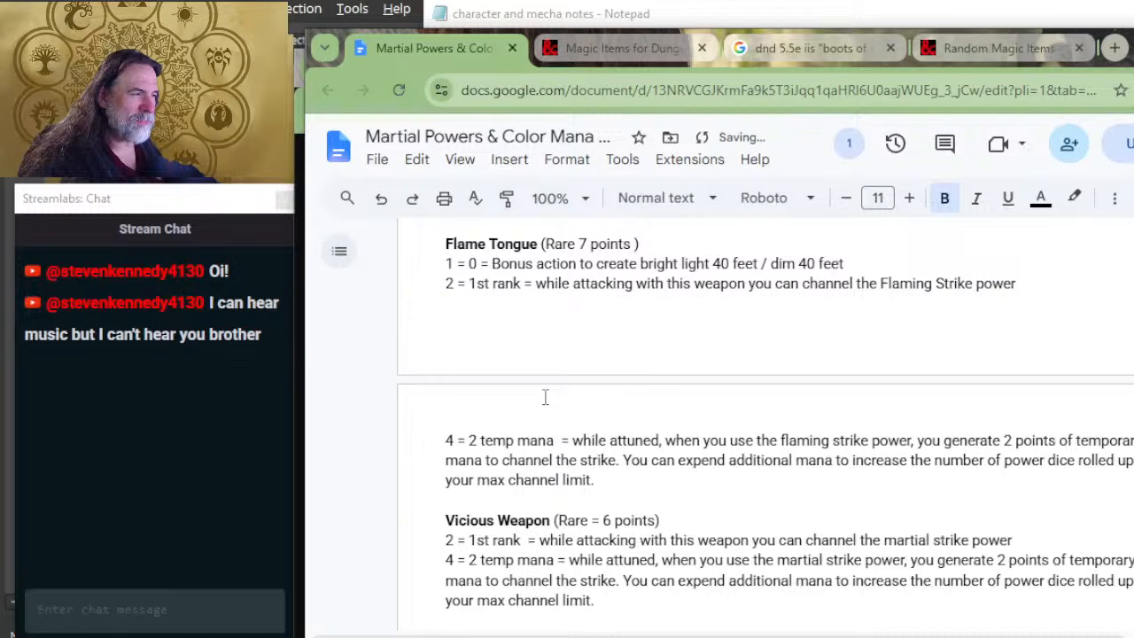
scroll(545, 397, up, 3)
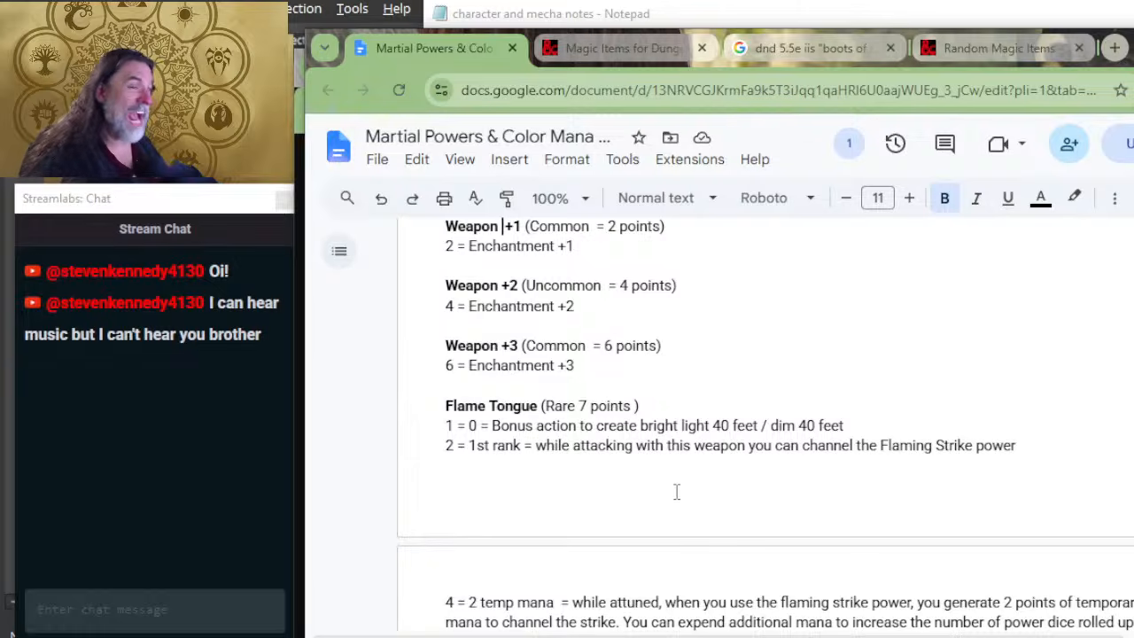
scroll(681, 483, up, 2)
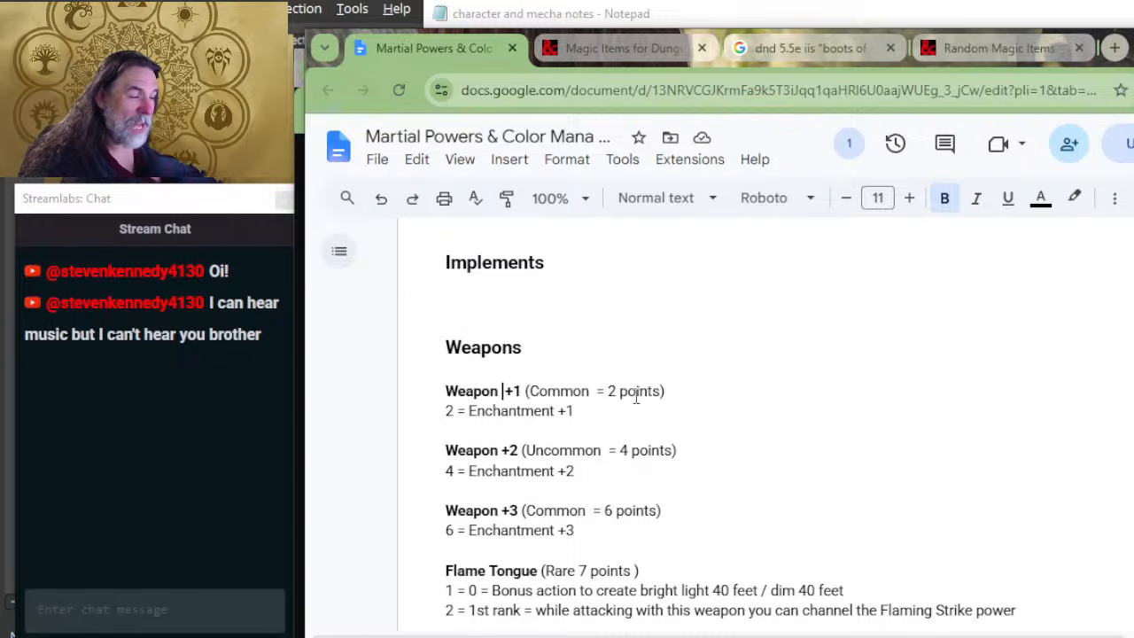
scroll(689, 468, down, 10)
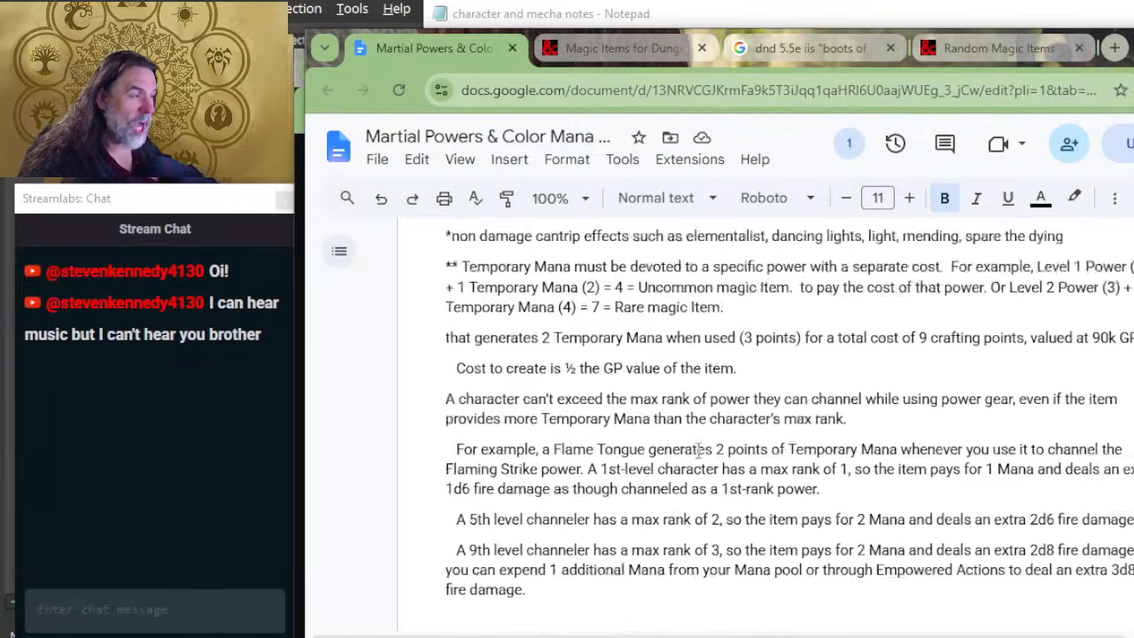
scroll(726, 349, up, 3)
scroll(727, 350, up, 4)
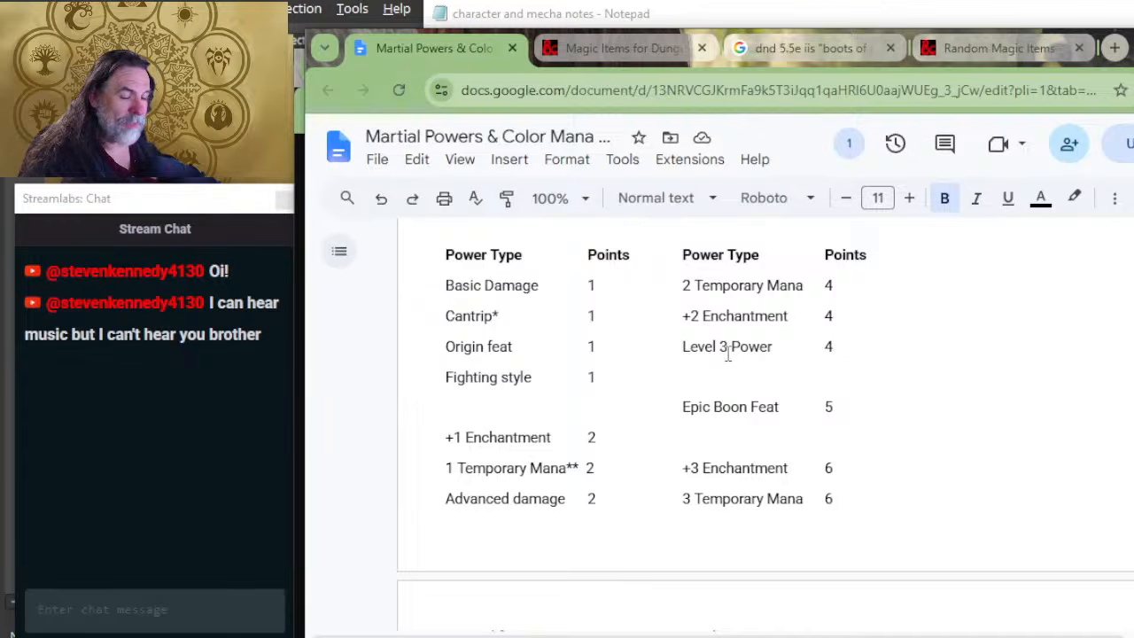
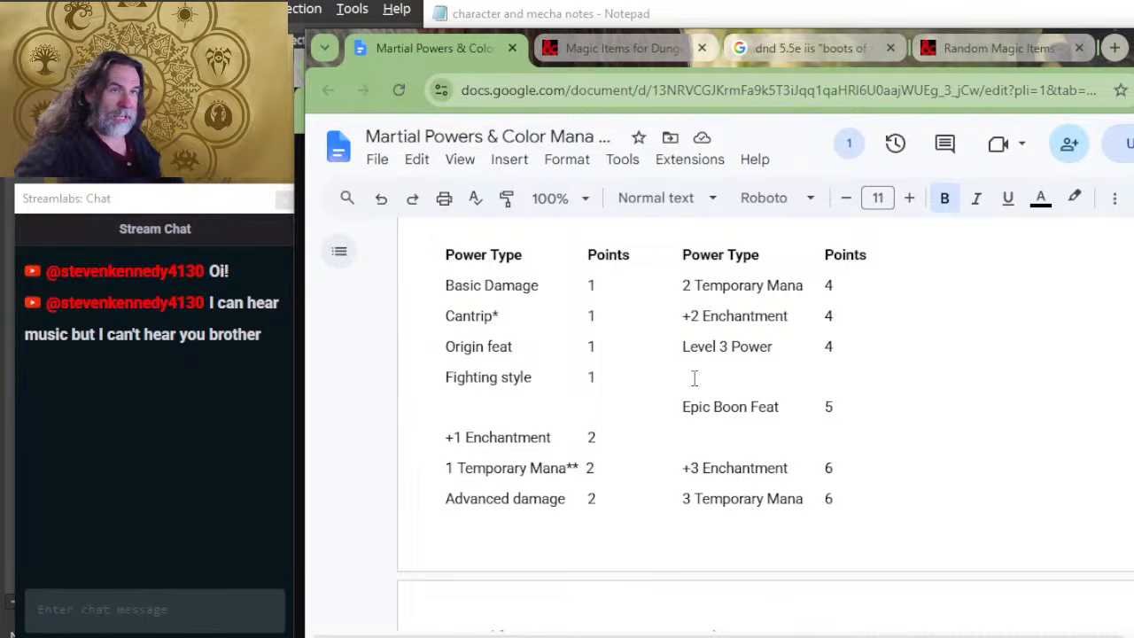
Step: Review the Power Gear crafting rules, the power type point tables and the start of the Armaments examples
scroll(780, 361, up, 3)
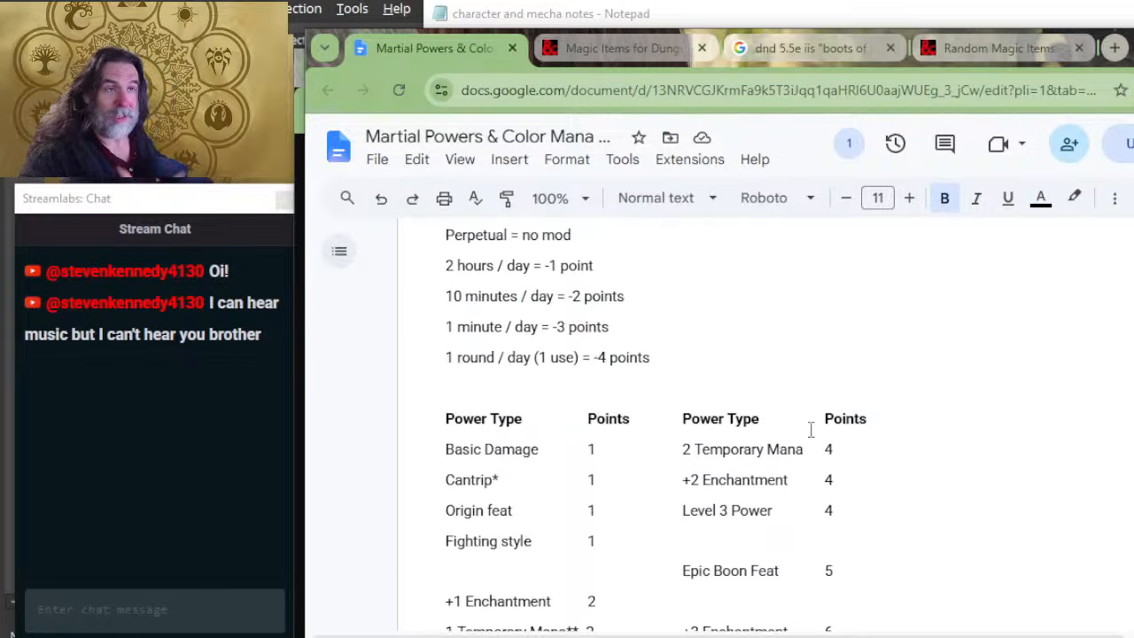
click(774, 385)
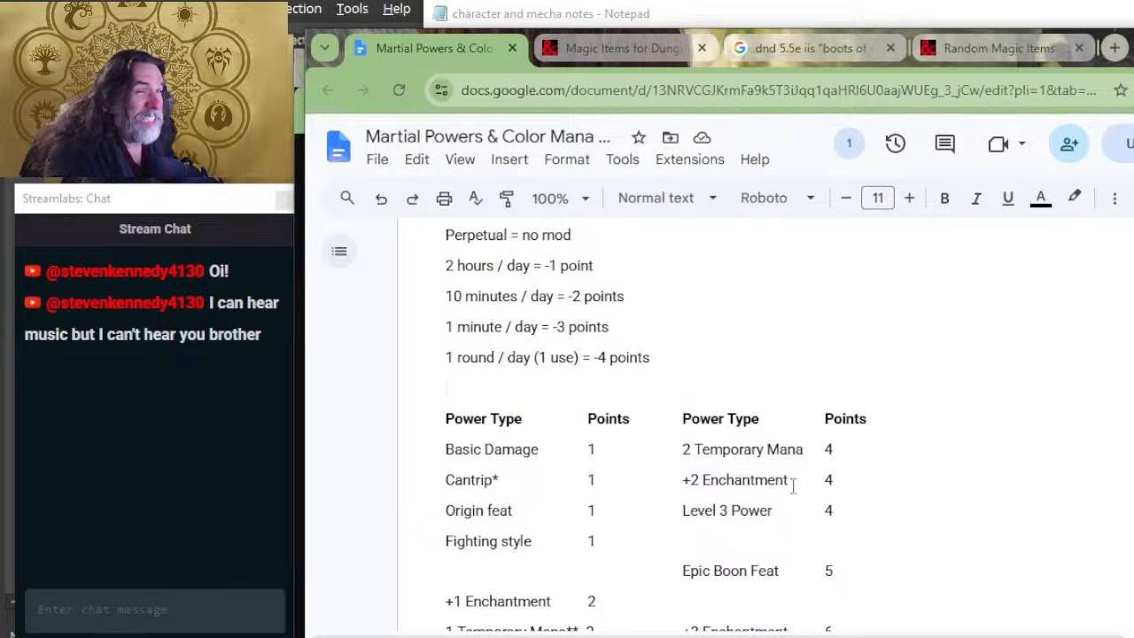
scroll(819, 597, down, 2)
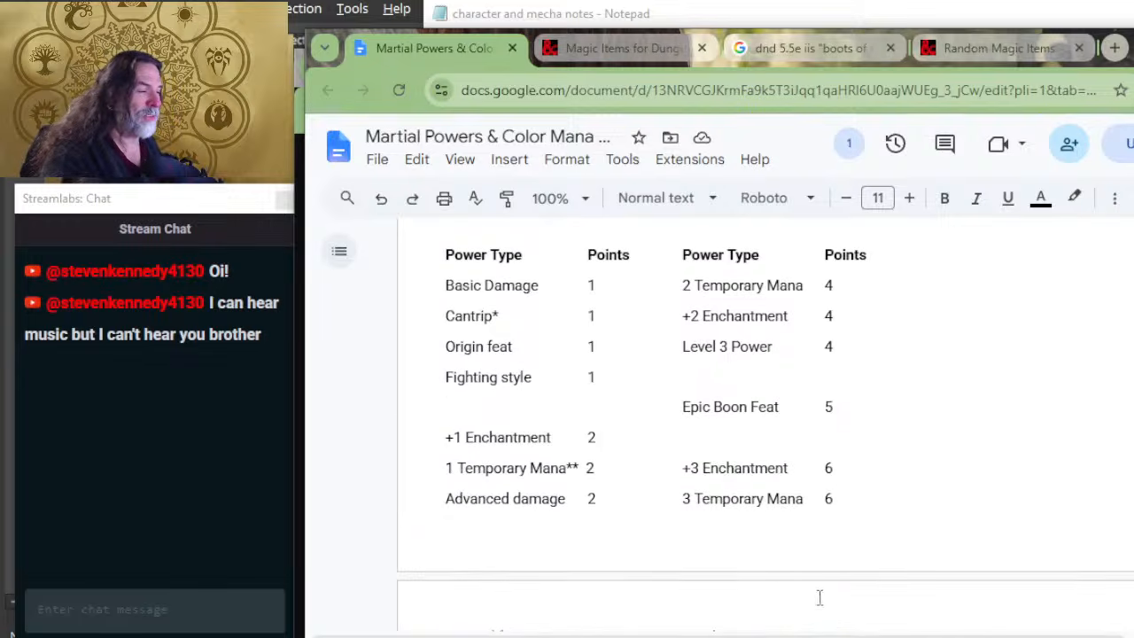
scroll(819, 597, down, 4)
click(719, 340)
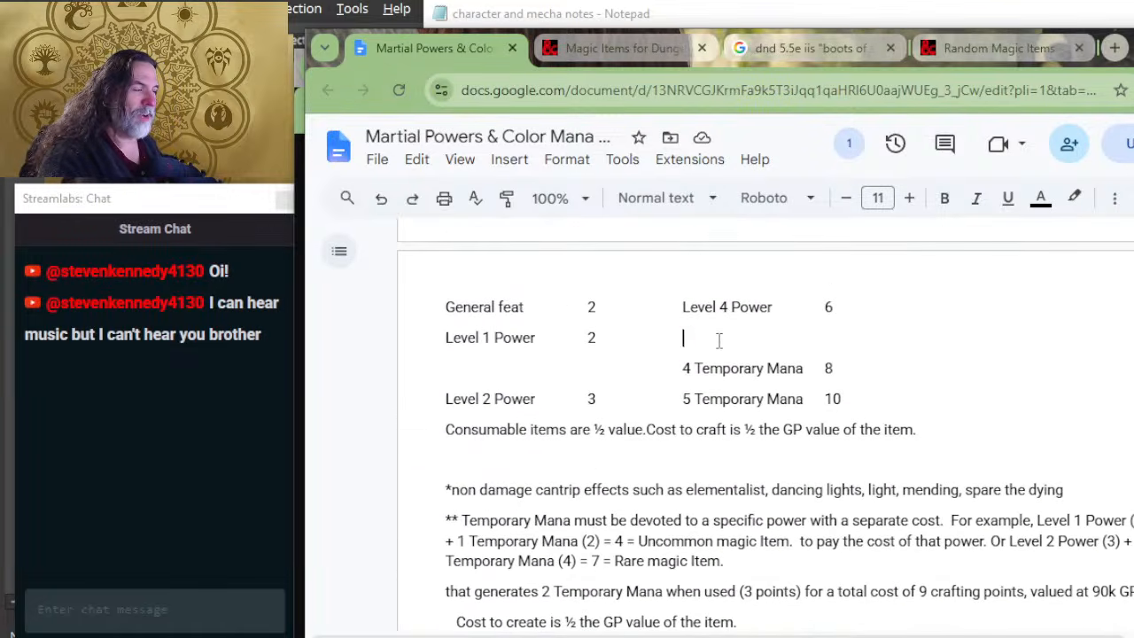
double_click(719, 340)
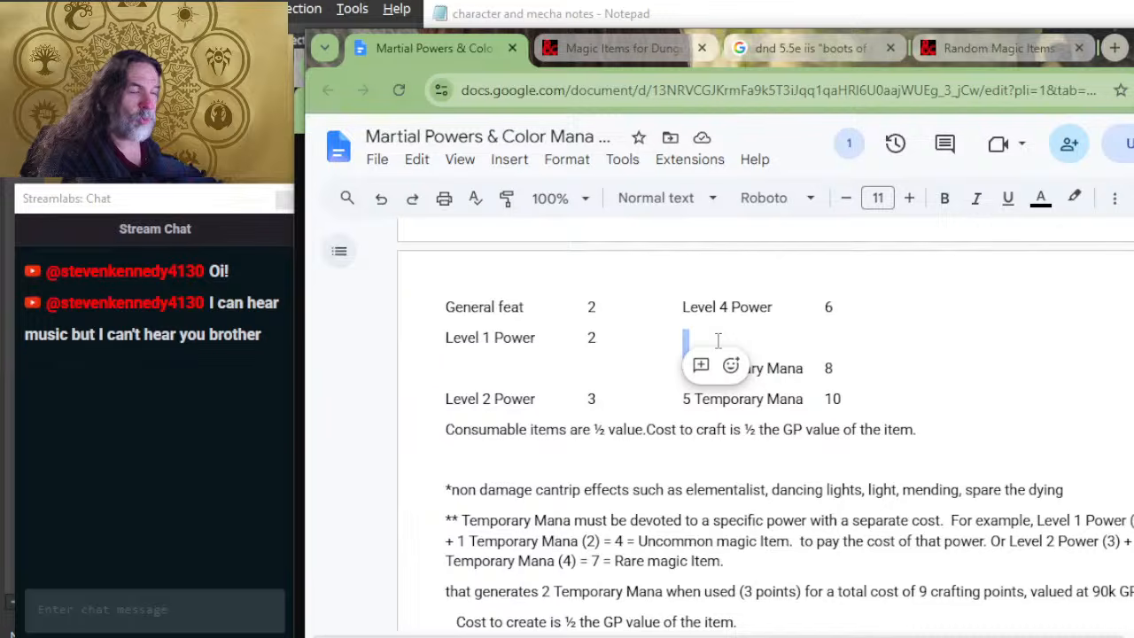
click(872, 383)
click(845, 456)
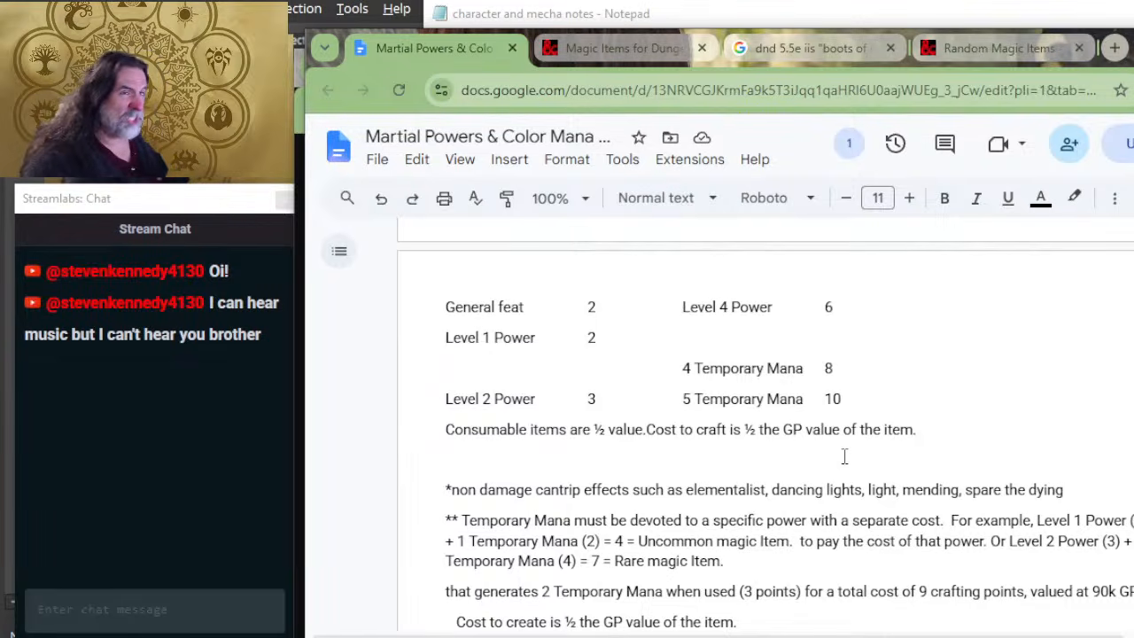
scroll(904, 462, up, 10)
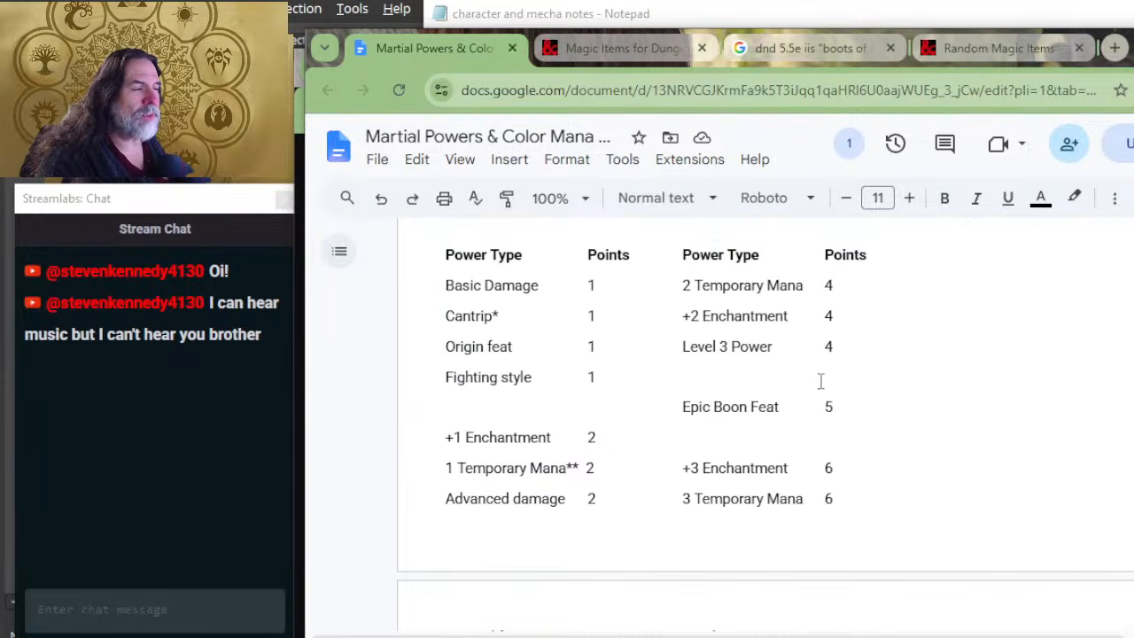
scroll(640, 380, up, 4)
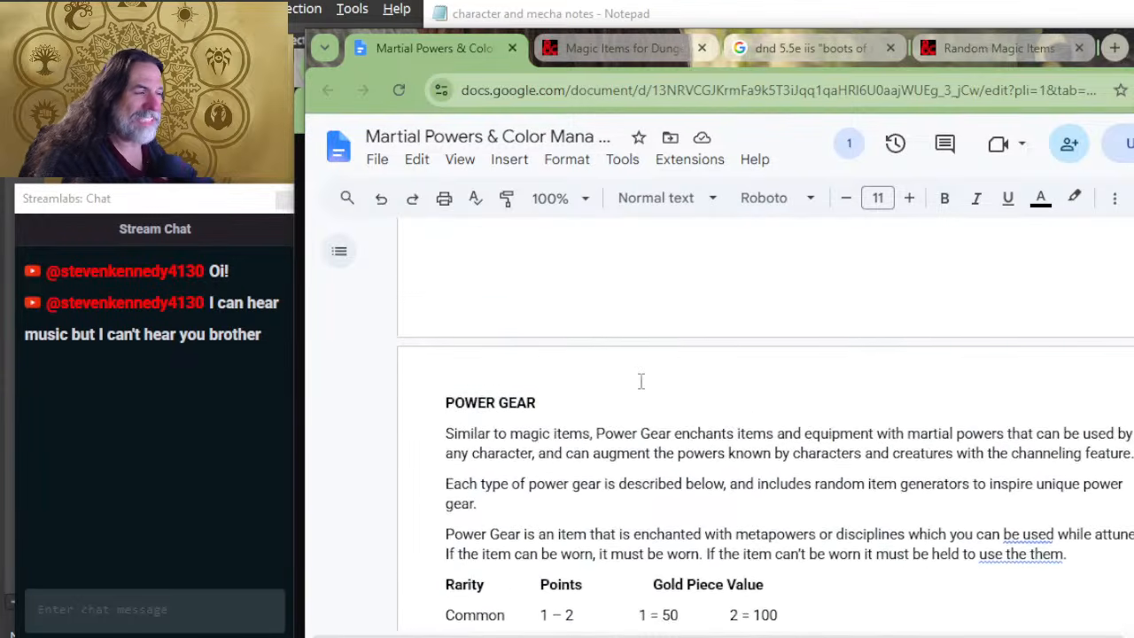
scroll(640, 380, down, 5)
scroll(640, 385, down, 11)
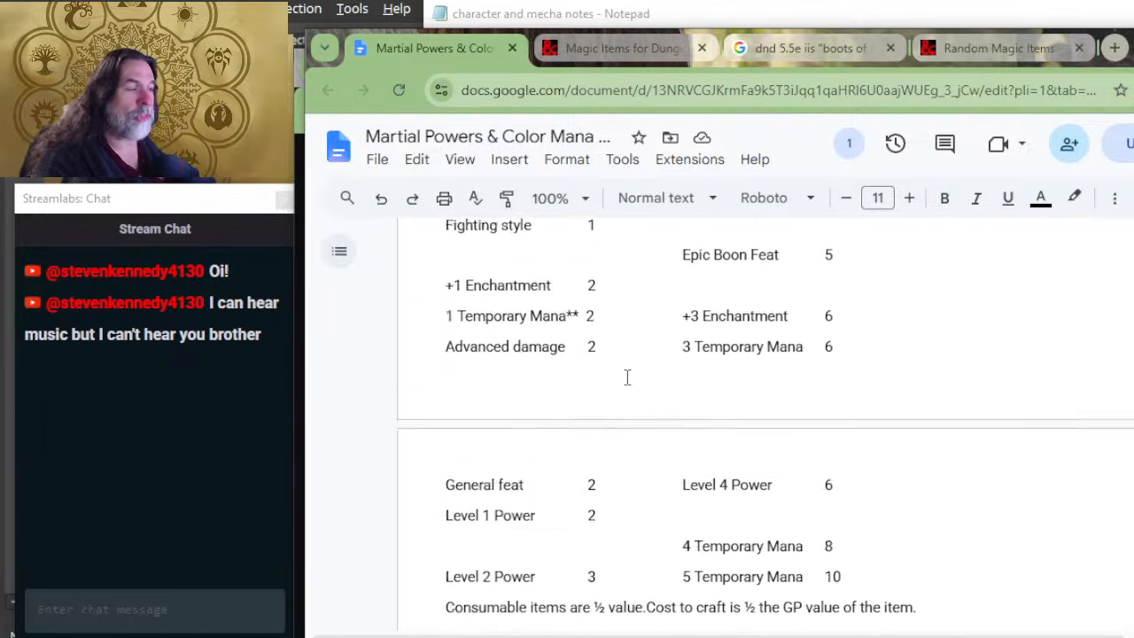
scroll(625, 379, down, 6)
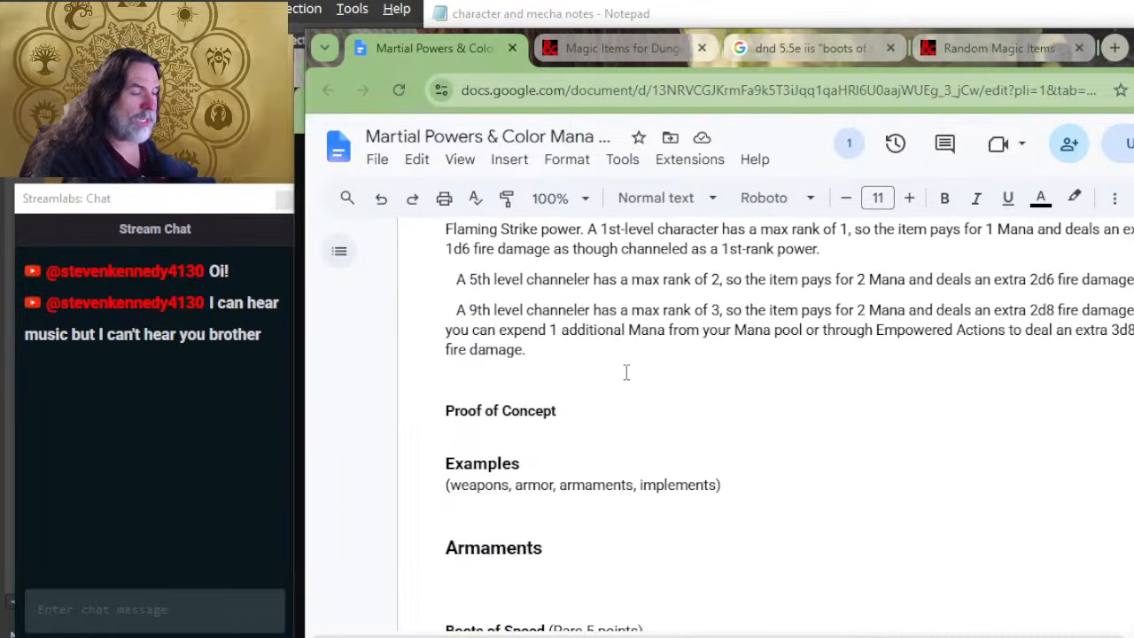
scroll(610, 411, up, 4)
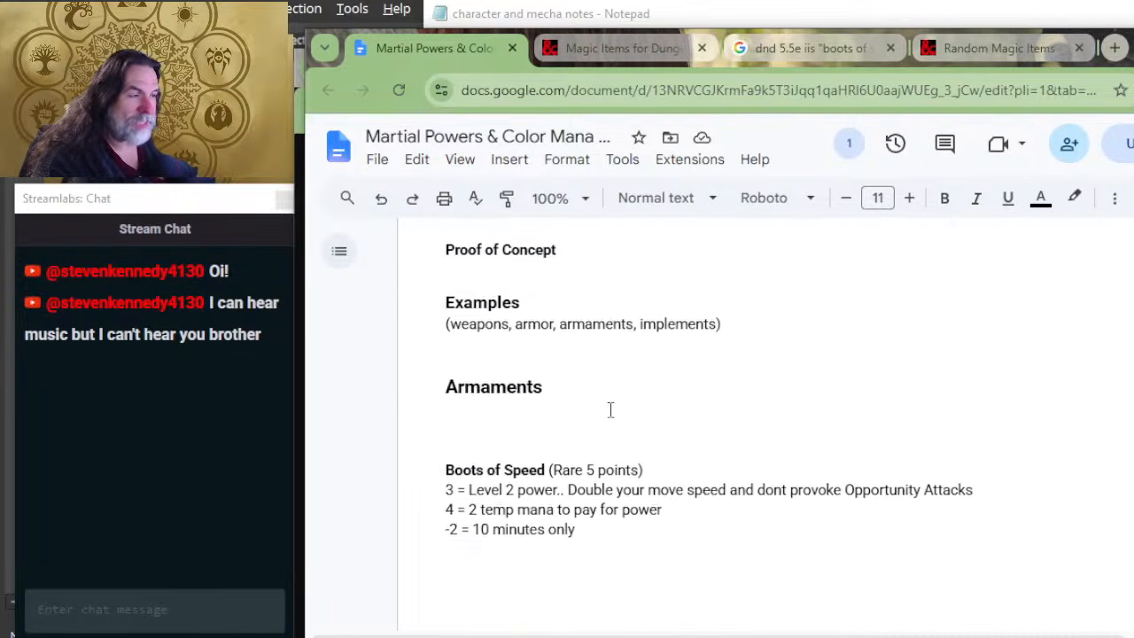
key(alt+Tab)
key(alt+Tab)
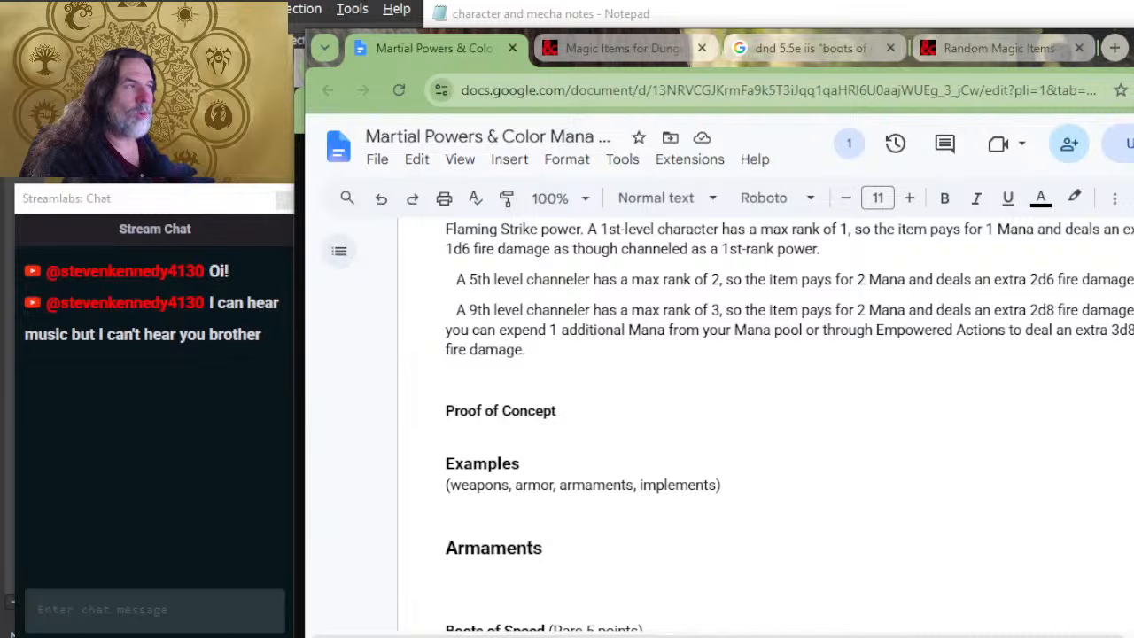
Step: Look through the armor entries in the D&D Beyond magic items list for the item that follows Armor, +3
click(613, 48)
scroll(559, 368, down, 4)
scroll(558, 368, down, 6)
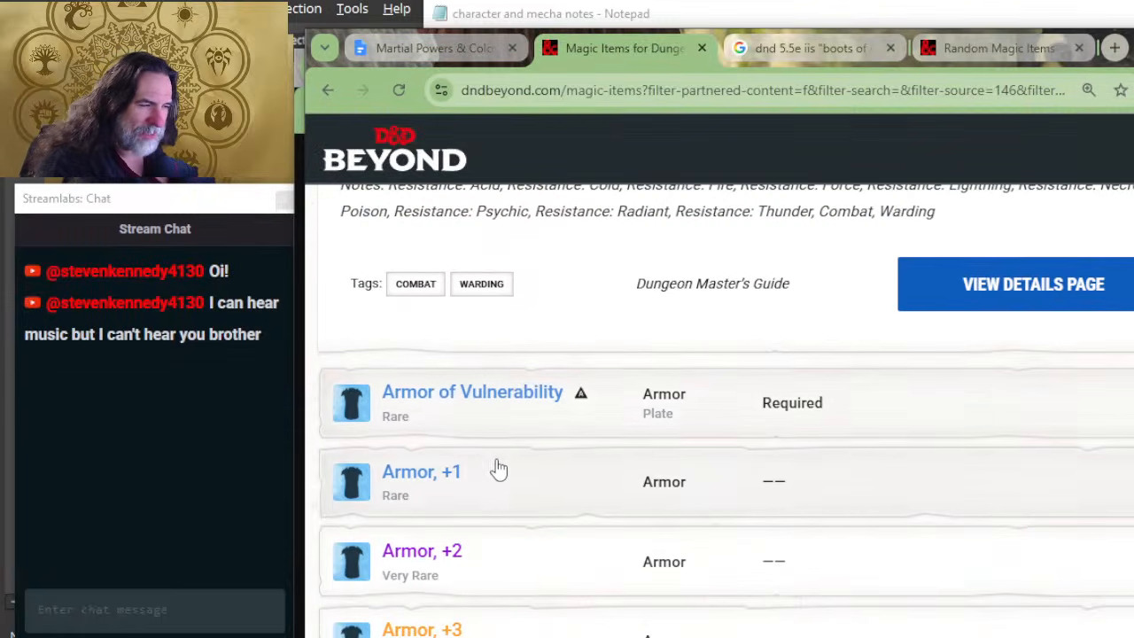
scroll(522, 372, down, 2)
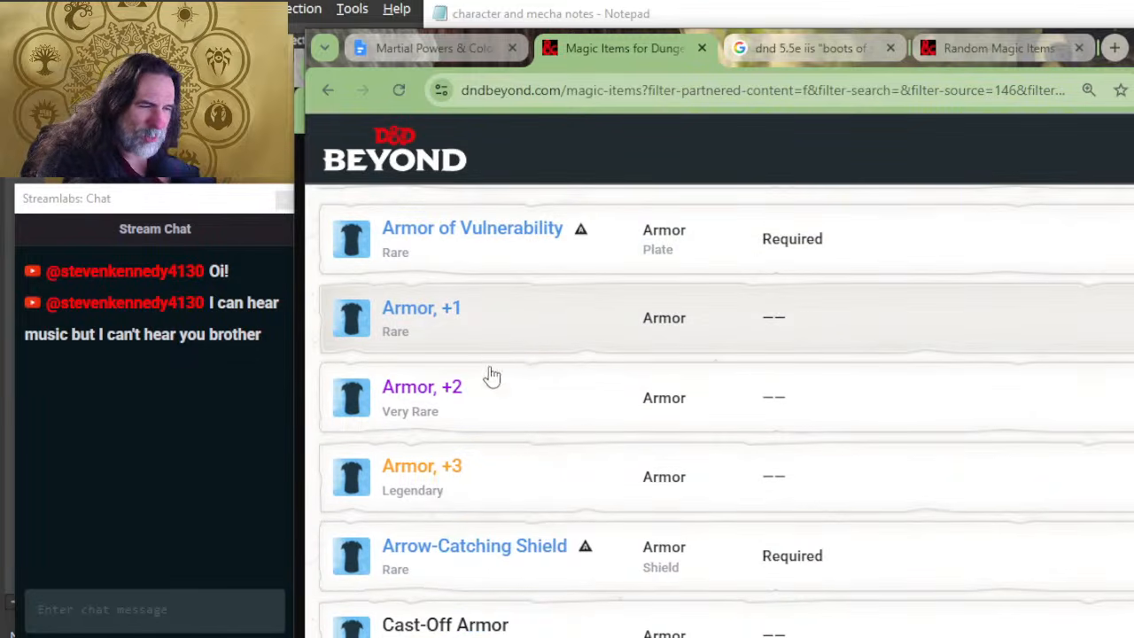
scroll(603, 453, down, 2)
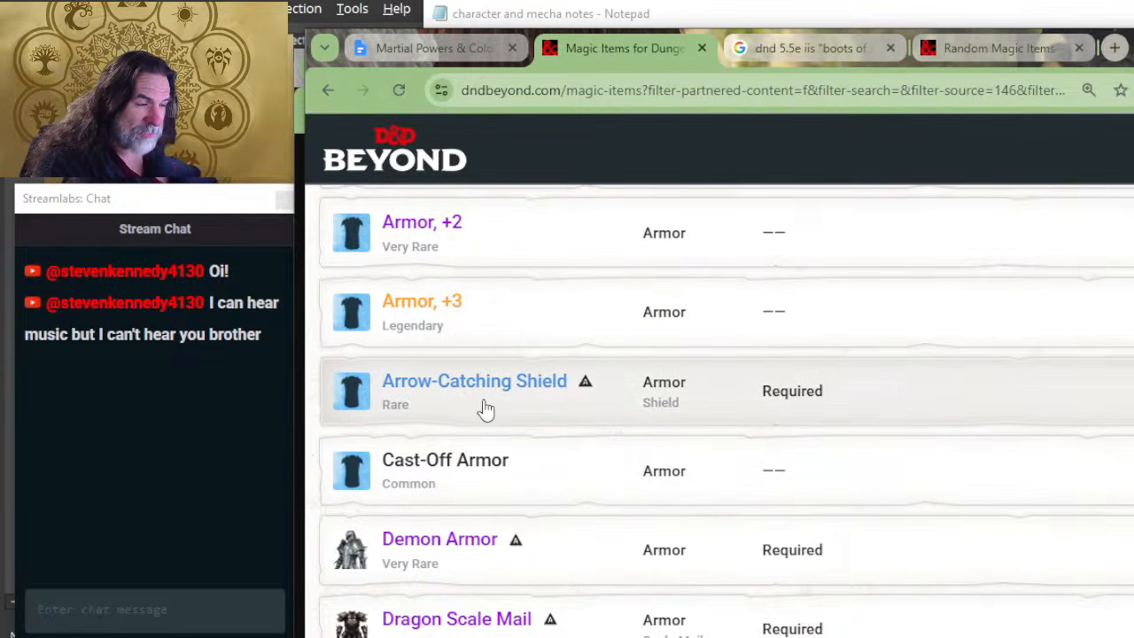
scroll(514, 398, down, 2)
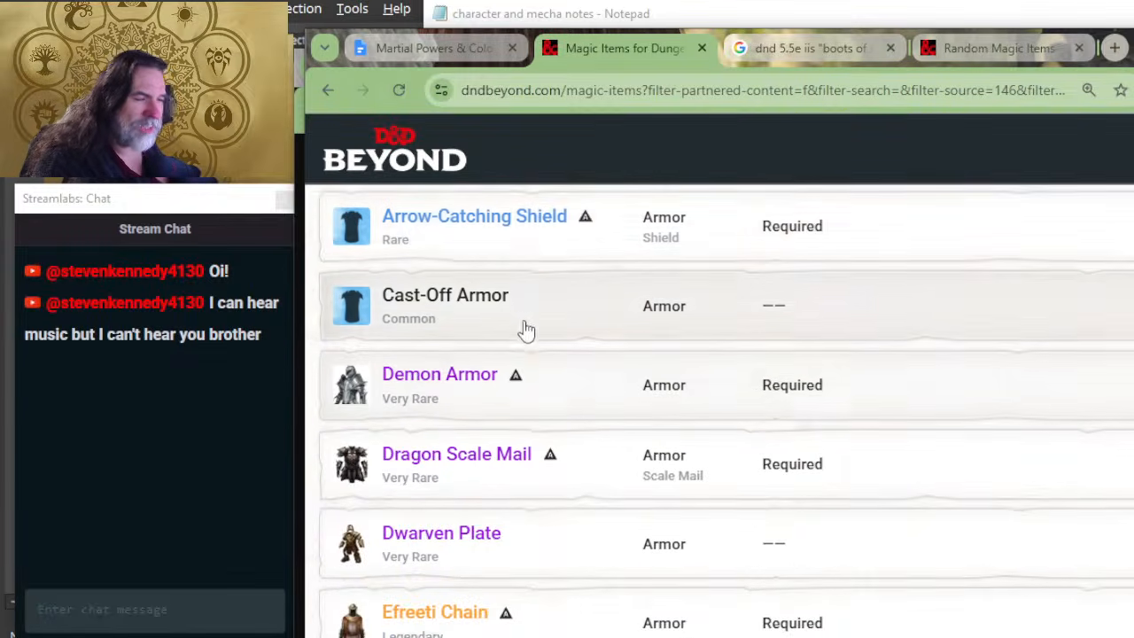
scroll(561, 384, down, 2)
scroll(562, 388, up, 4)
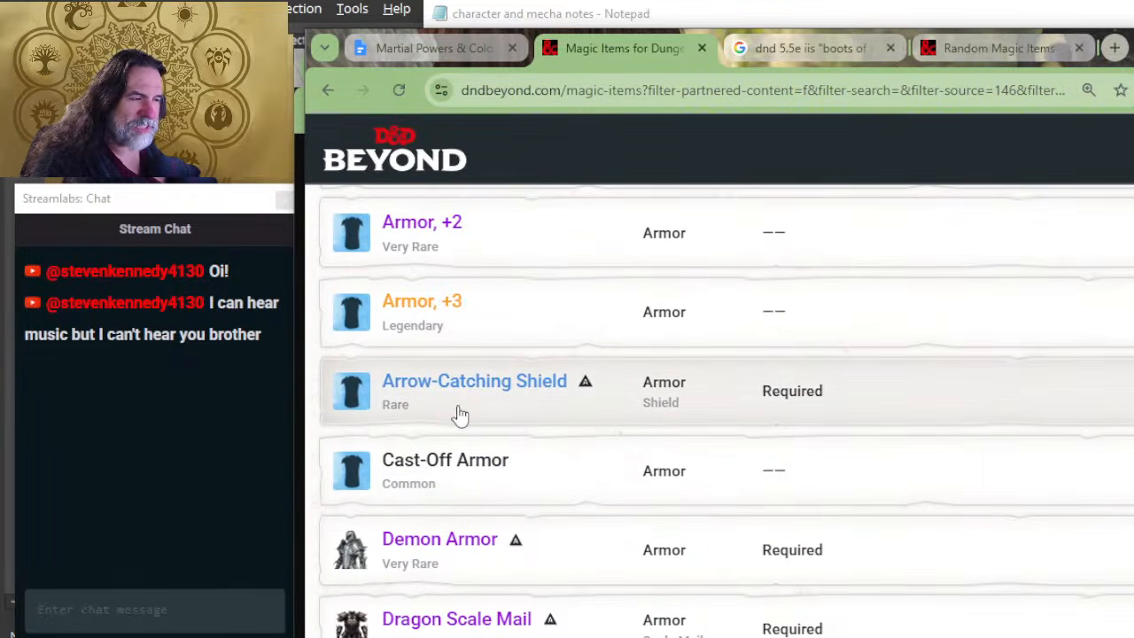
Step: In the Martial Powers document, add a bold "Arrow Catching Shield" entry below Armor +3, followed by an opening parenthesis in regular weight
key(alt+Tab)
key(alt+Tab)
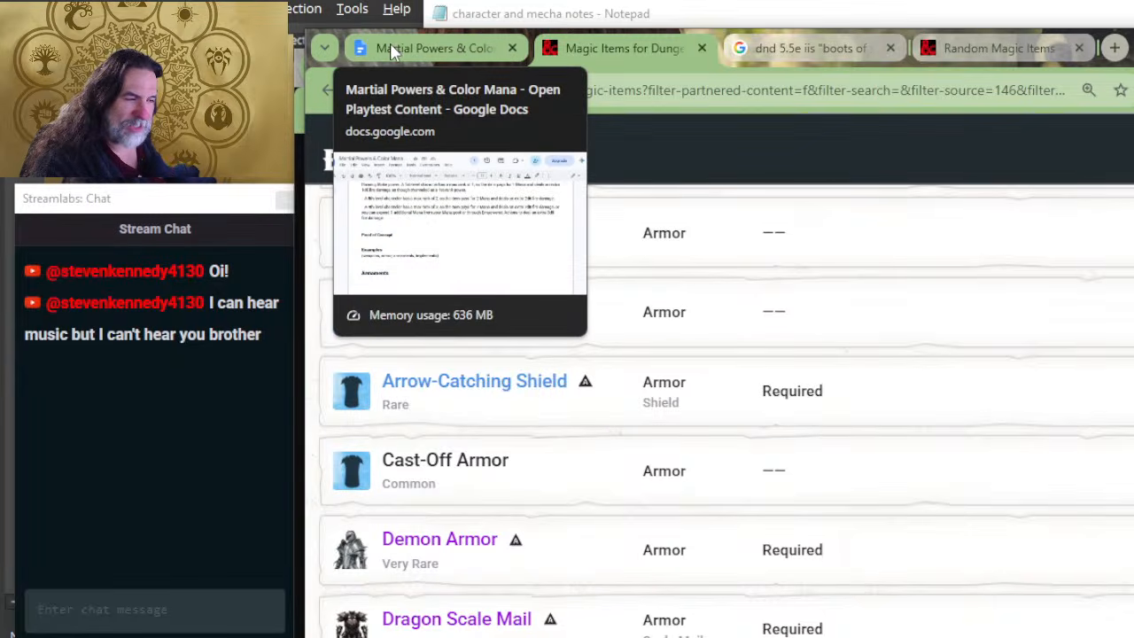
click(391, 46)
scroll(501, 393, down, 6)
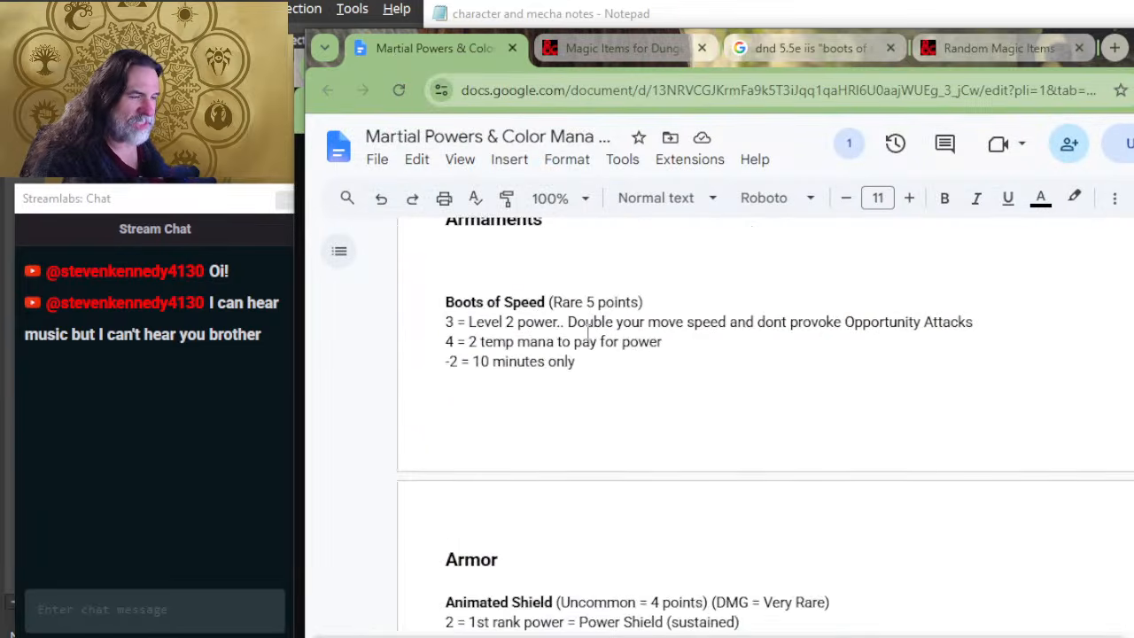
scroll(568, 348, down, 4)
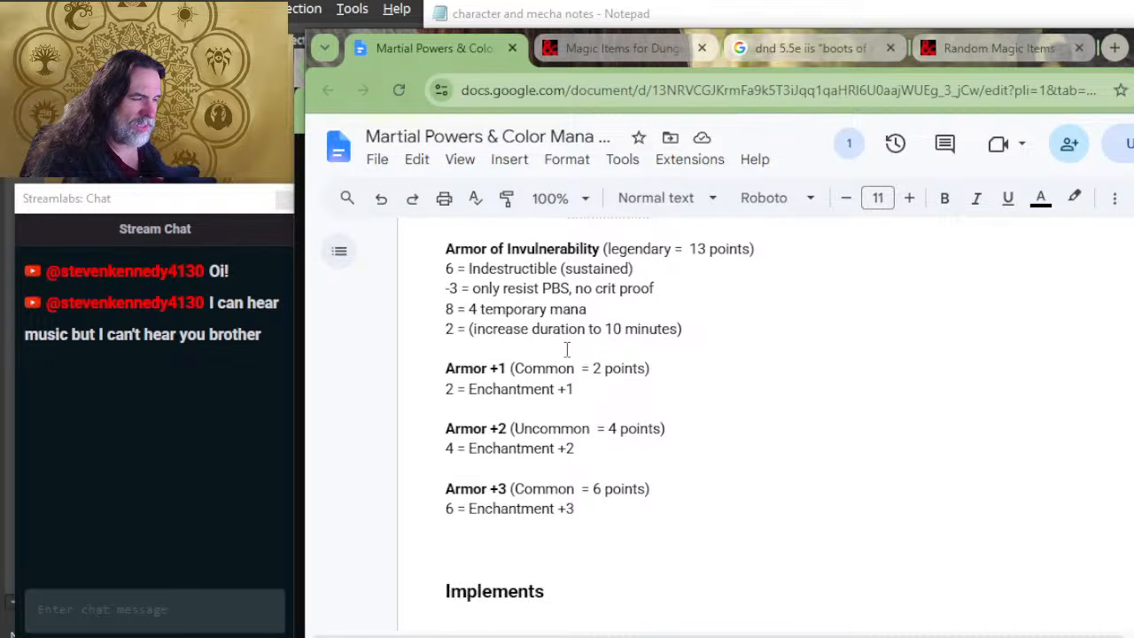
scroll(567, 350, down, 2)
click(535, 364)
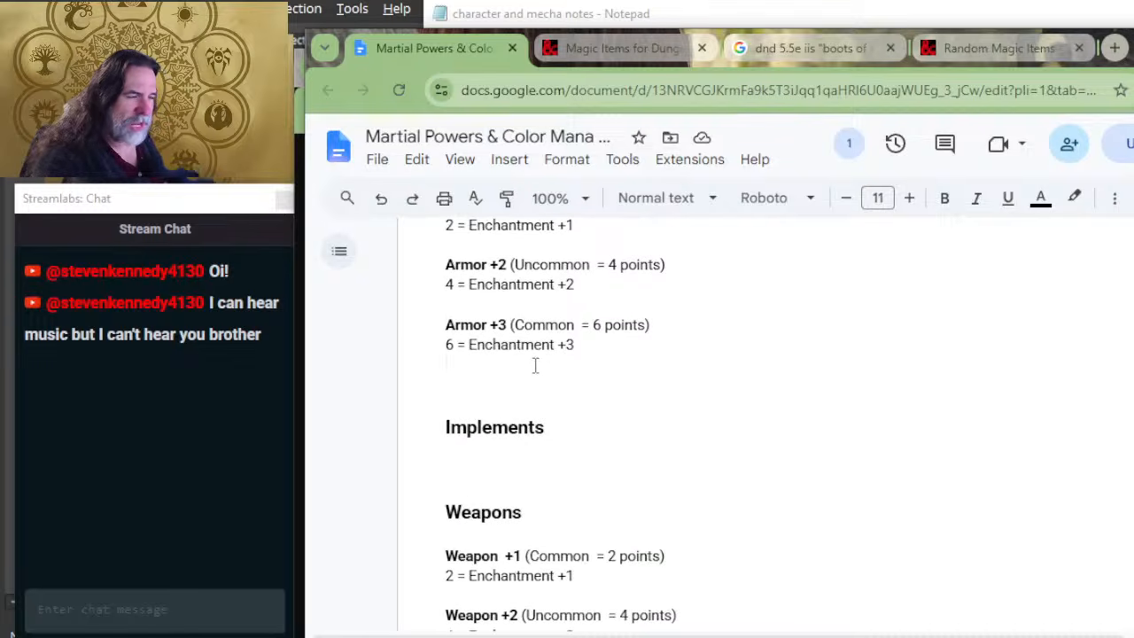
key(Return)
key(Return)
key(ctrl+b)
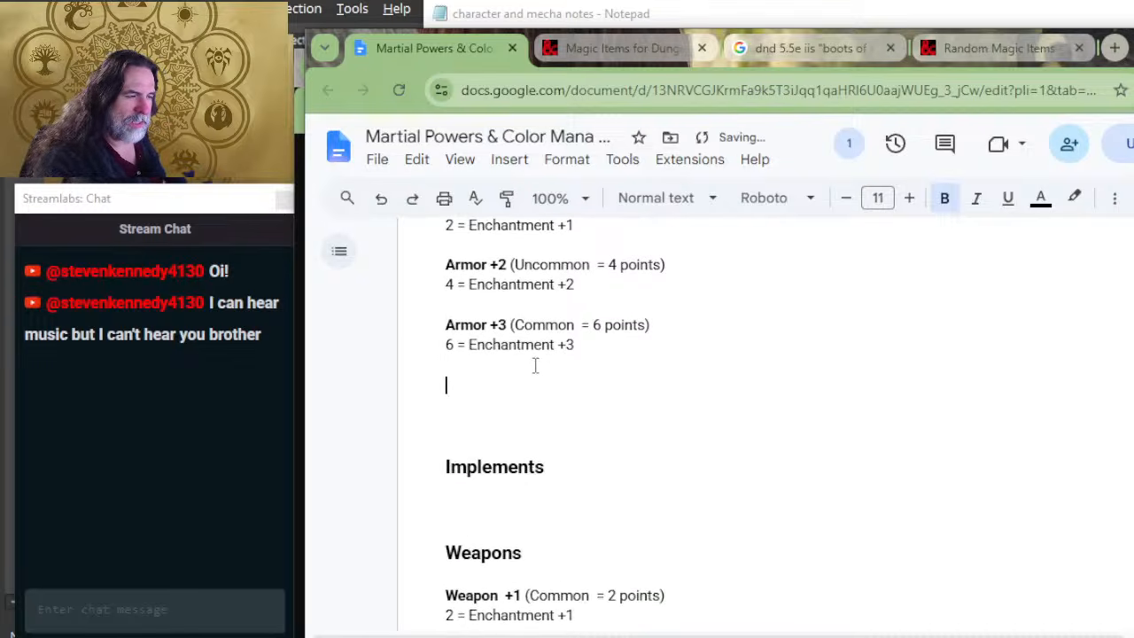
text(Arrow C)
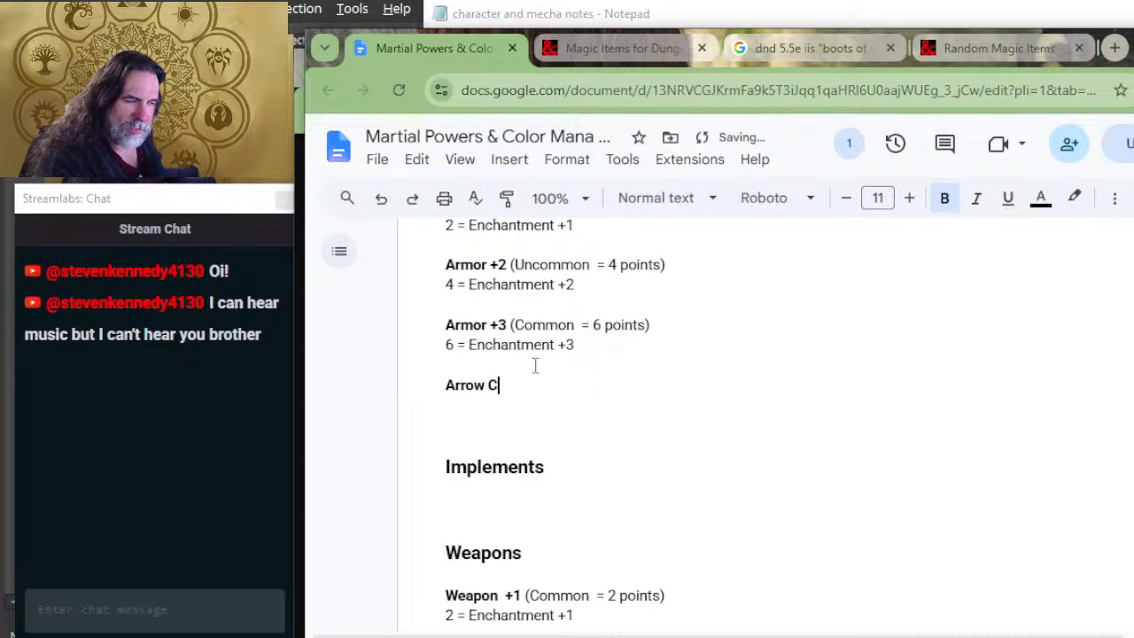
text(atching Shield)
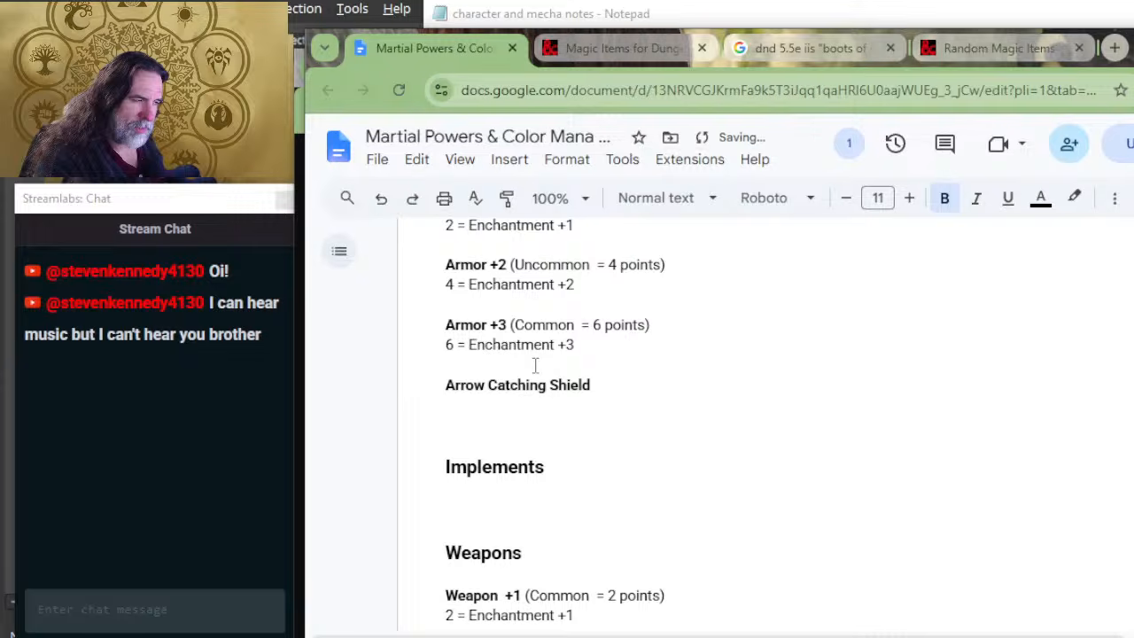
key(ctrl+b)
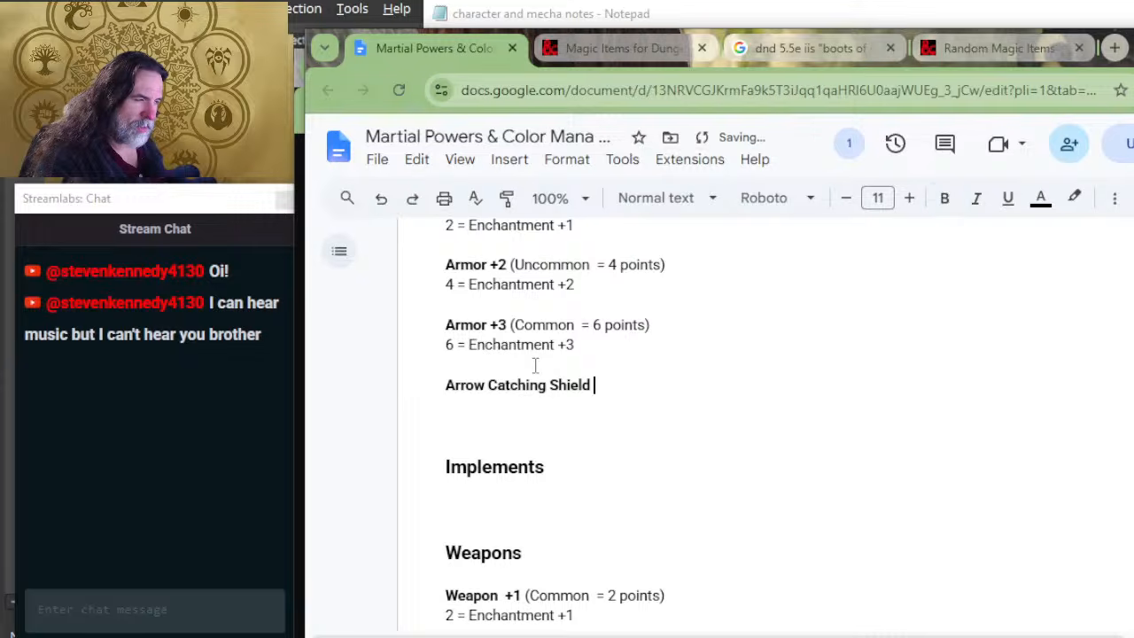
text((d)
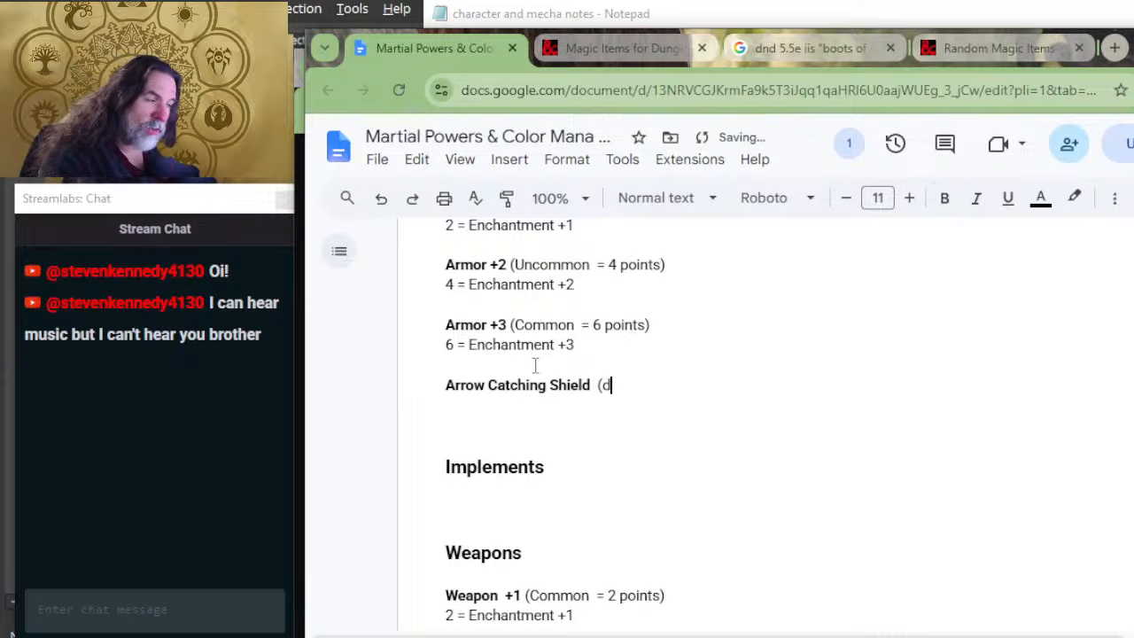
text(f)
key(BackSpace)
key(BackSpace)
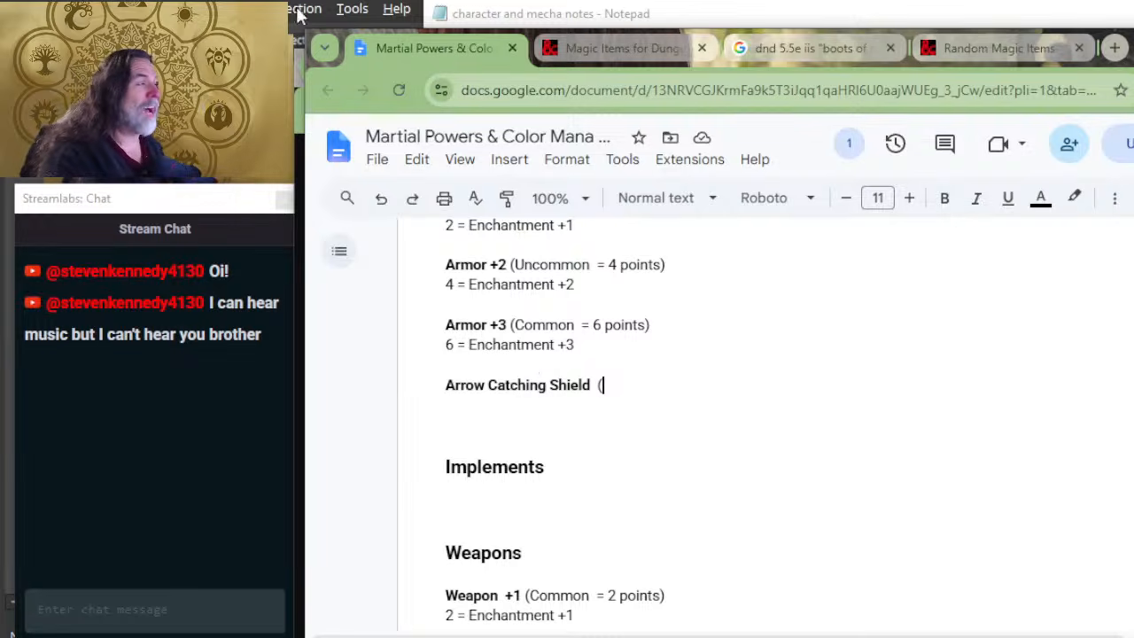
key(alt+Tab)
key(alt+Tab)
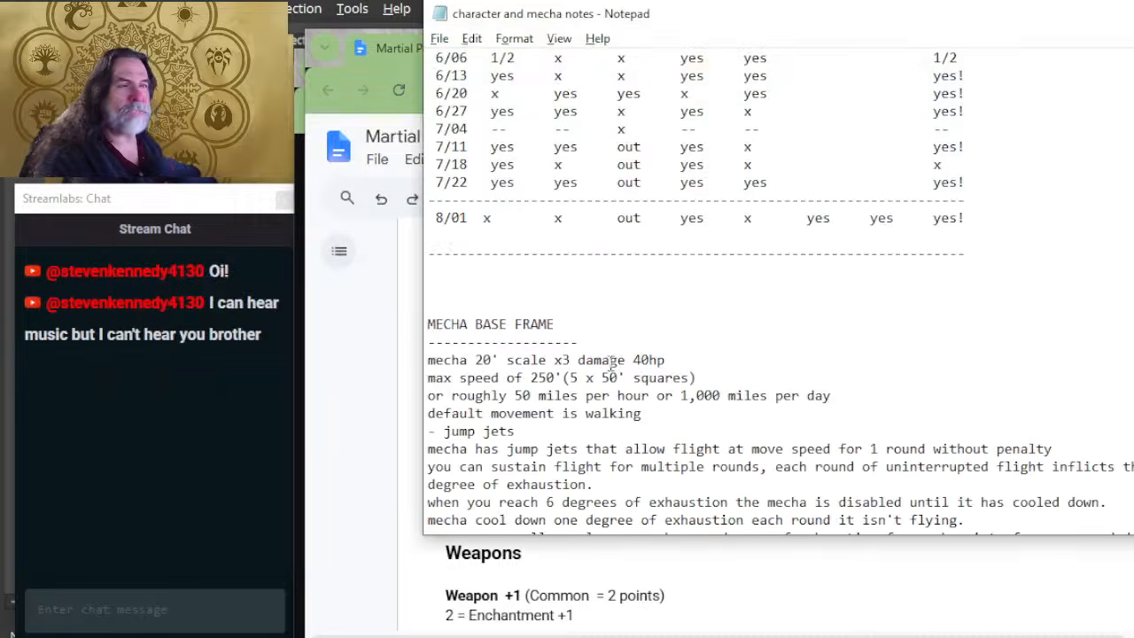
key(alt+Tab)
key(alt+Tab)
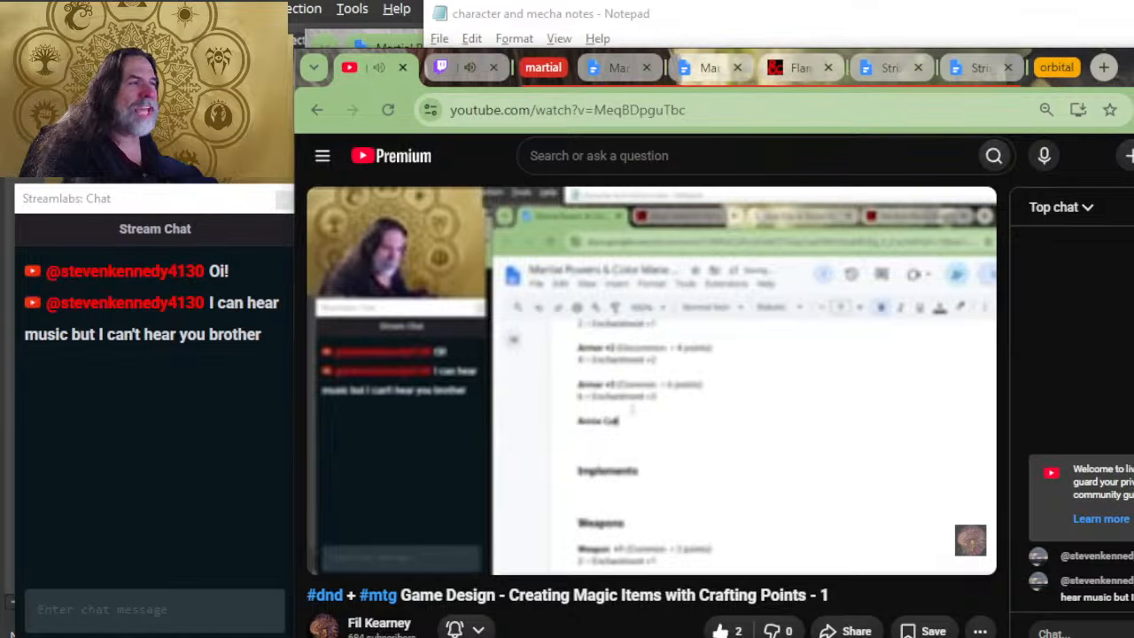
key(alt+Tab)
key(alt+Tab)
key(alt+Tab)
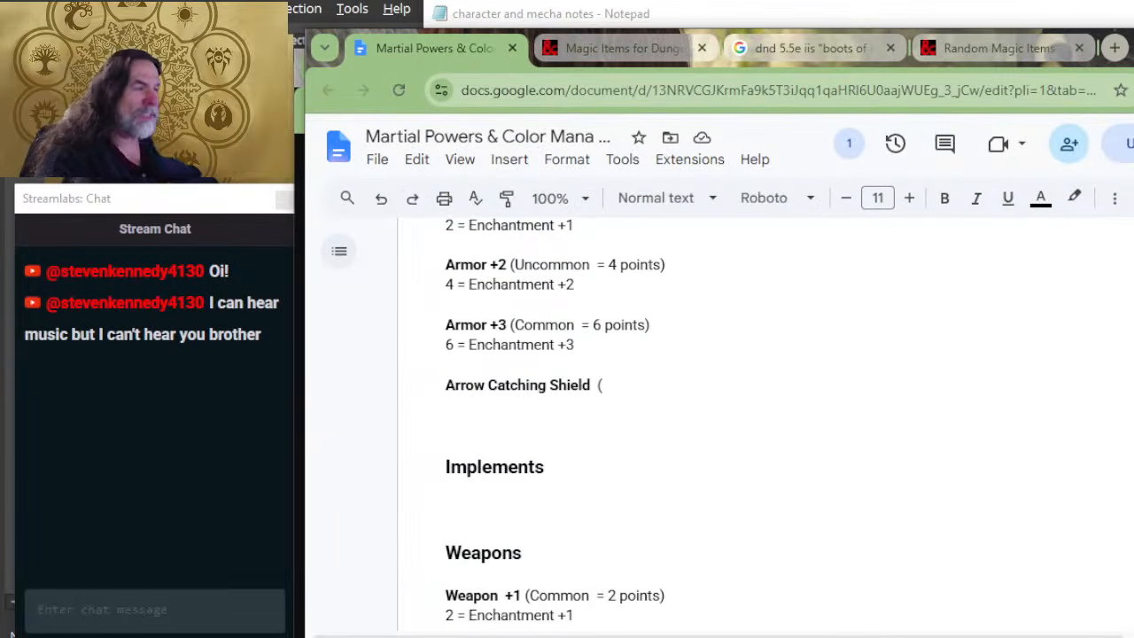
Step: Move the document and both D&D Beyond tabs into the YouTube window's martial tab group, closing the "boots of speed" search tab
drag(1132, 45, 1122, 213)
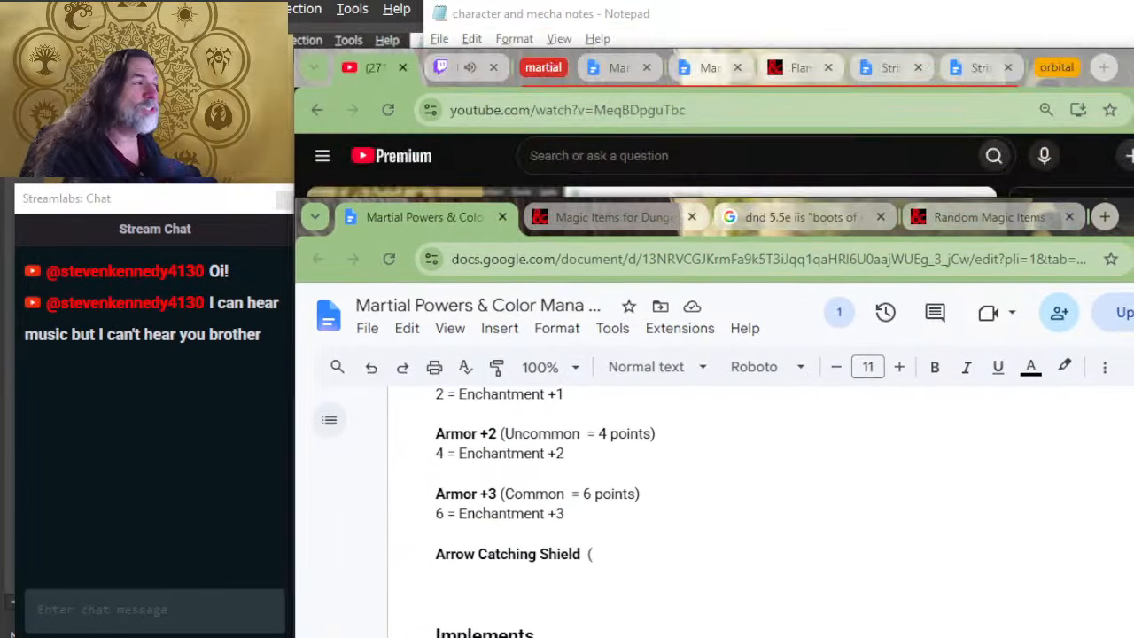
drag(439, 217, 590, 60)
key(alt+Tab)
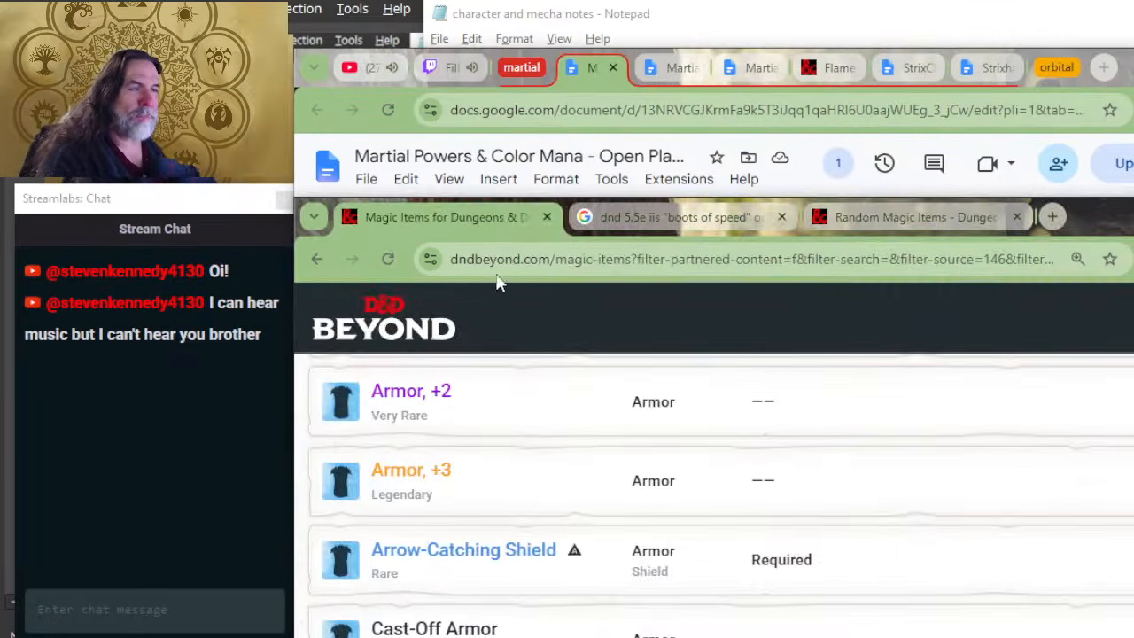
drag(492, 213, 636, 67)
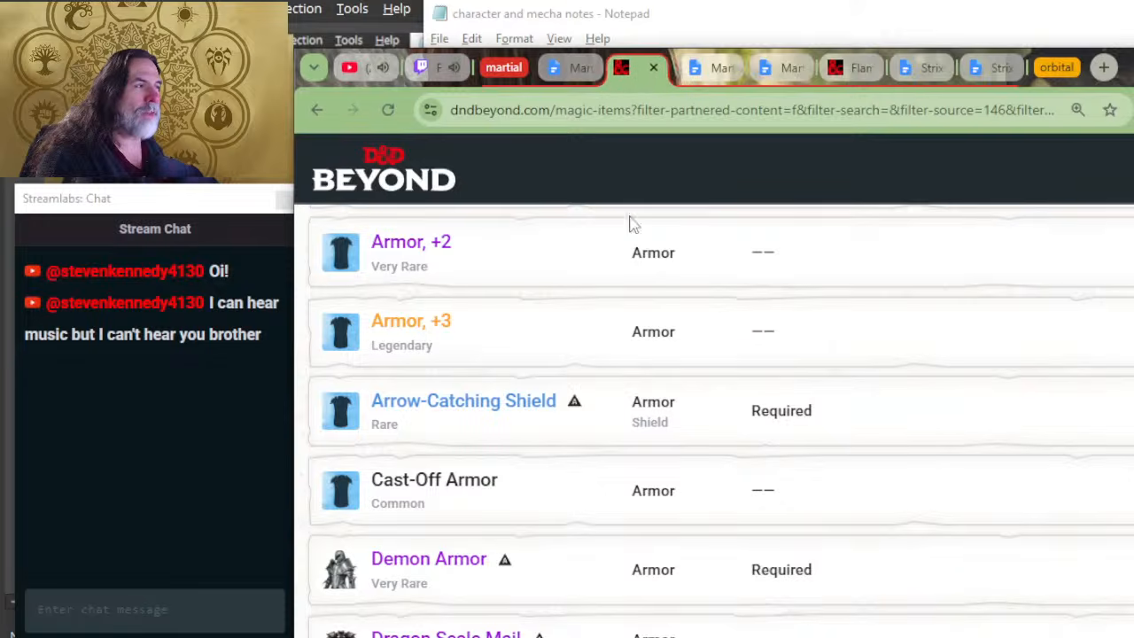
key(alt+Tab)
click(551, 219)
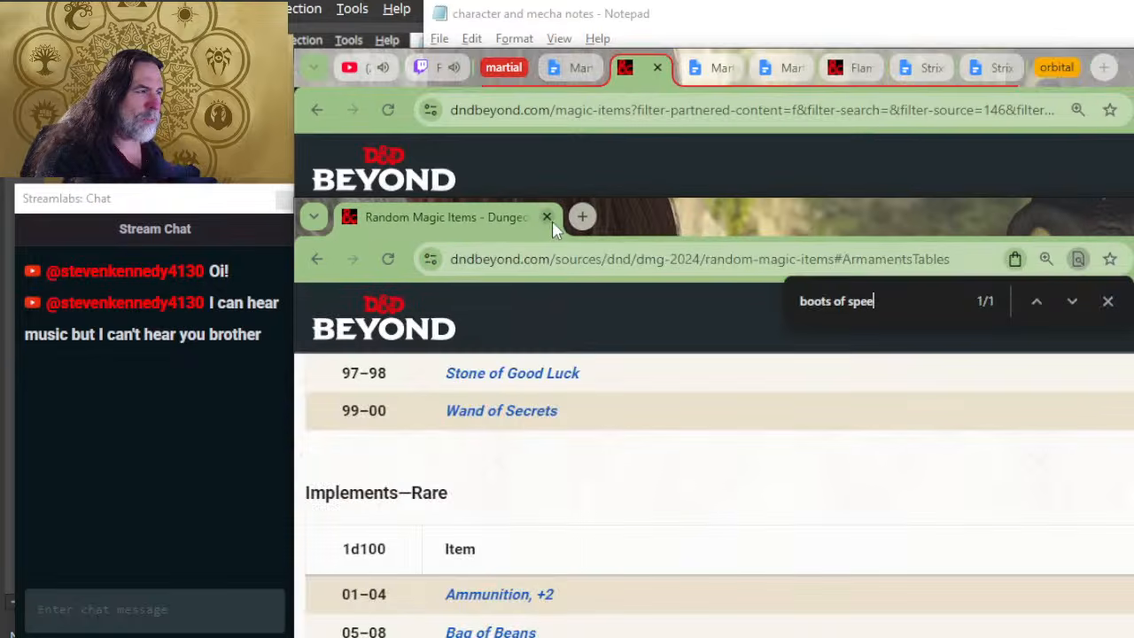
drag(498, 226, 673, 80)
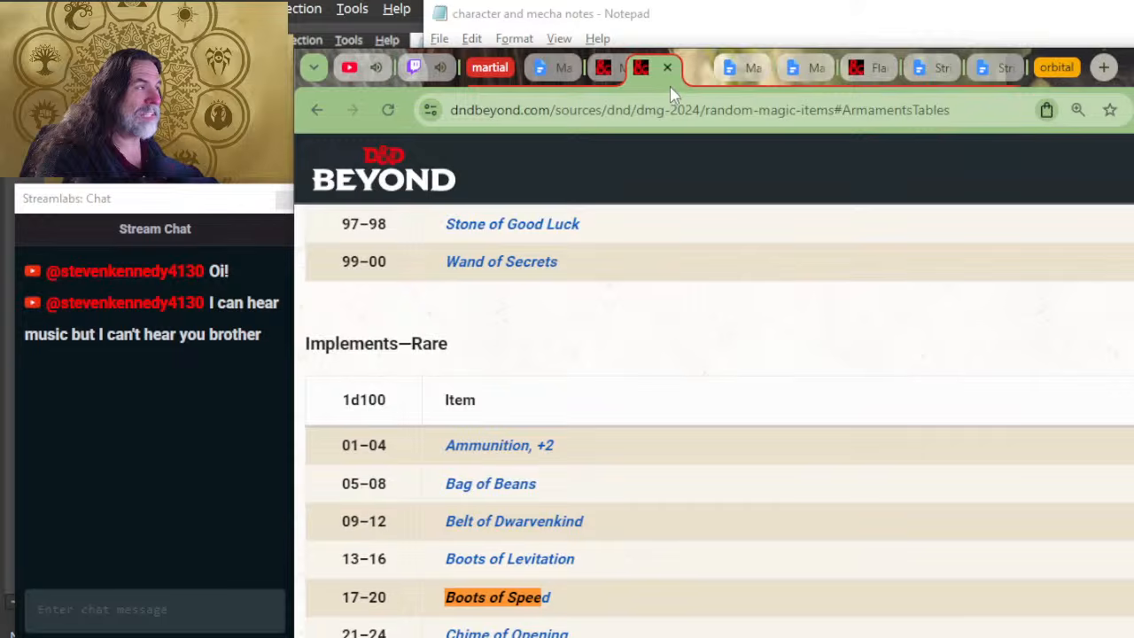
Step: Close the martial tab group and expand the orbital tab group
click(490, 62)
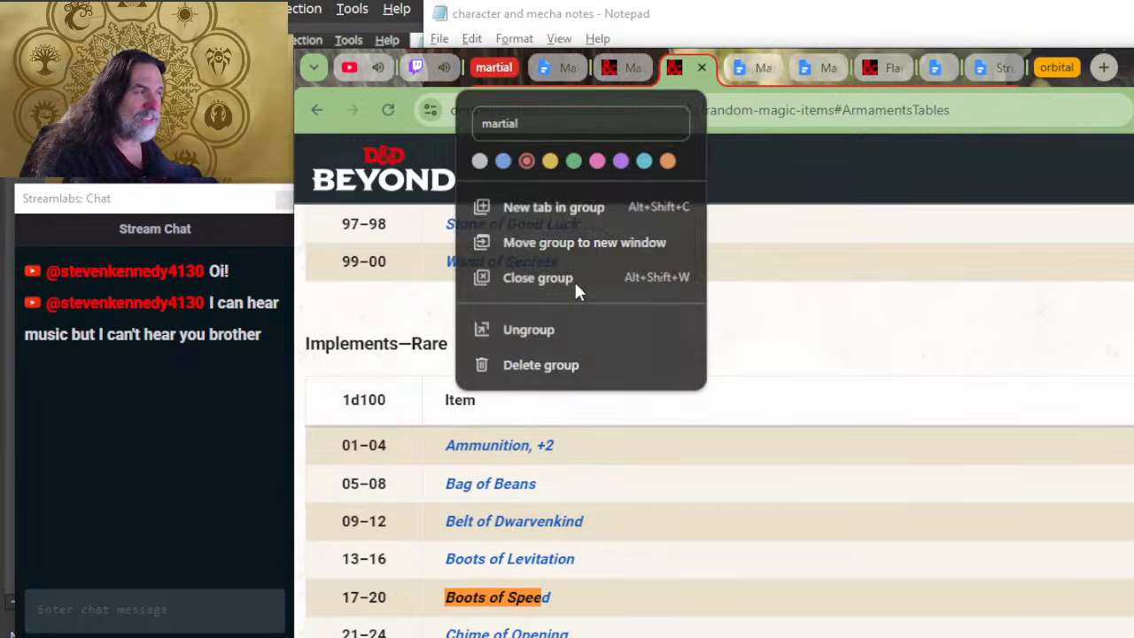
click(574, 279)
click(825, 69)
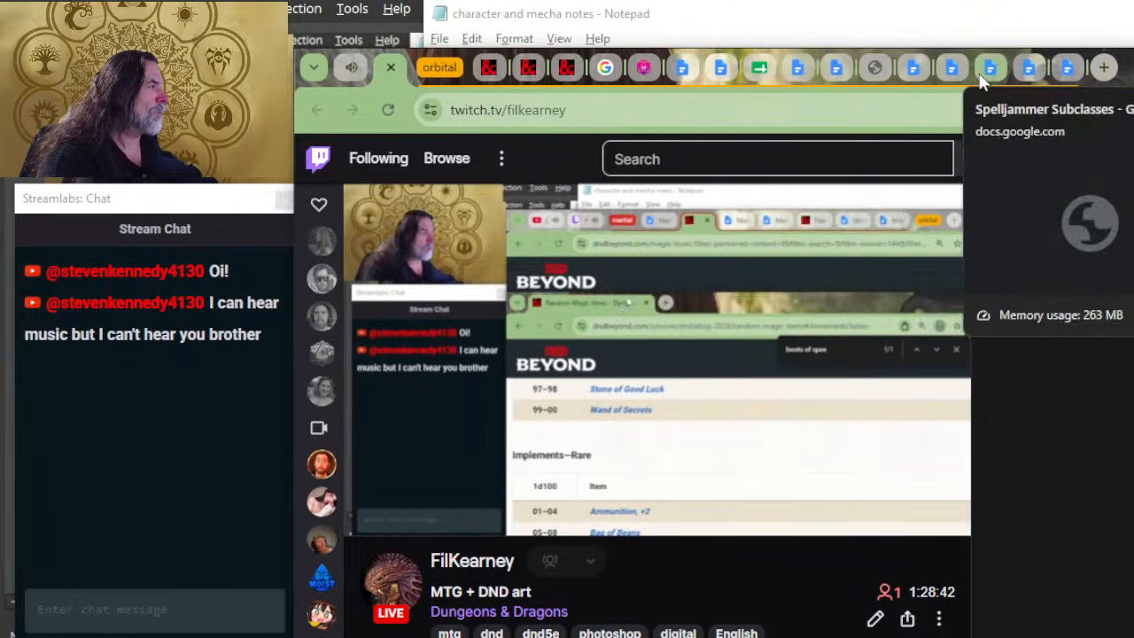
Step: Find the Spelljammer - Kaiju & Constructs document among the orbital tabs and look over the start of its outline
click(984, 71)
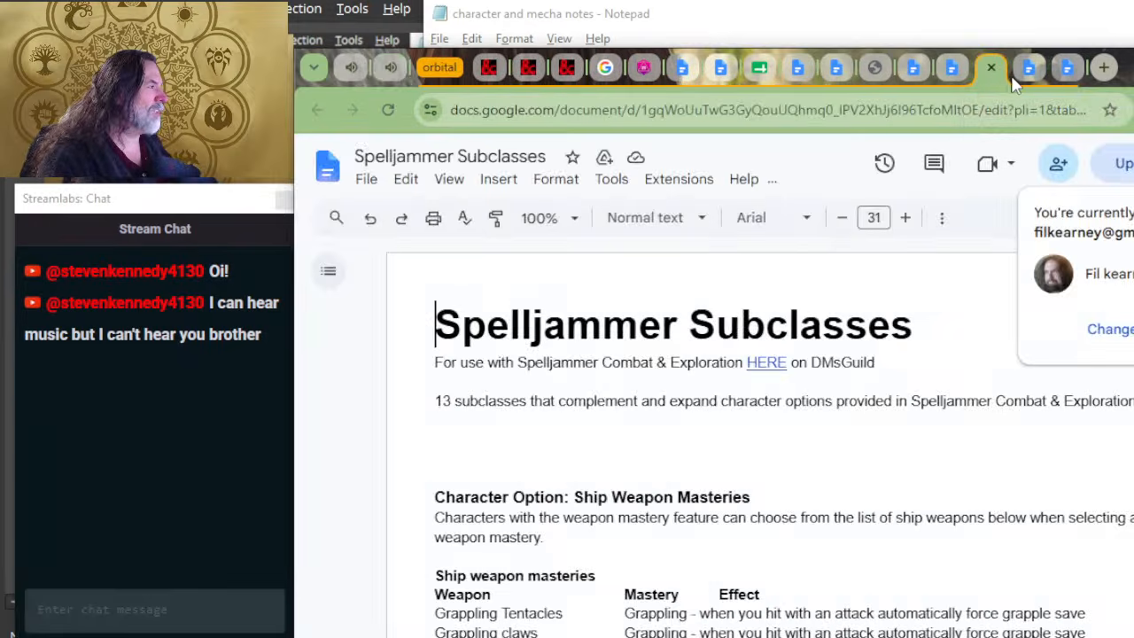
click(1019, 75)
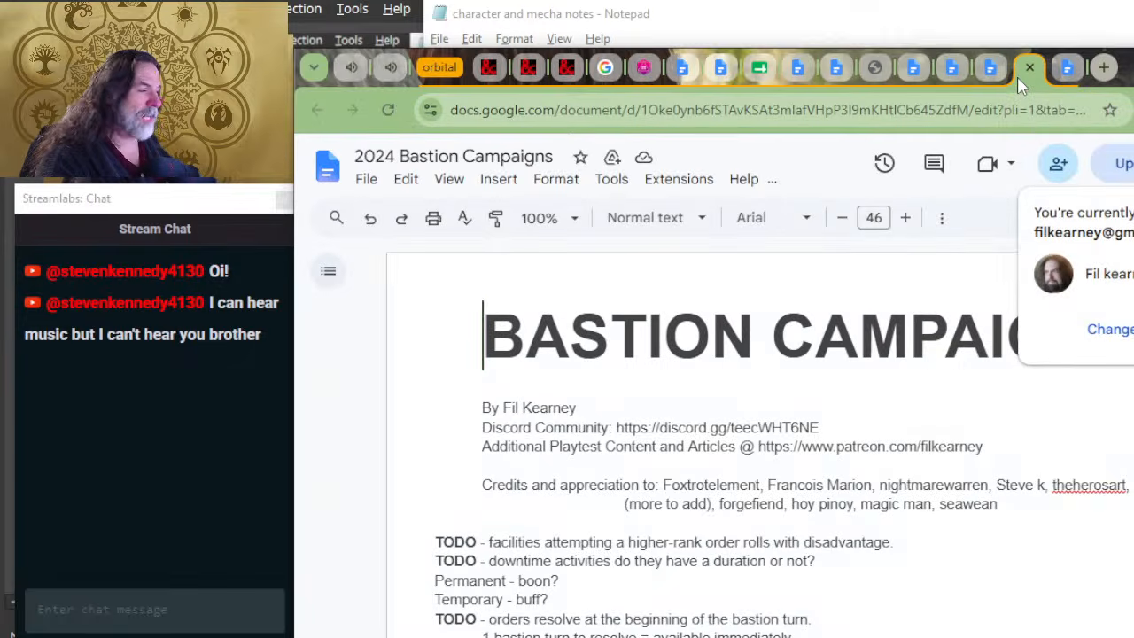
click(951, 74)
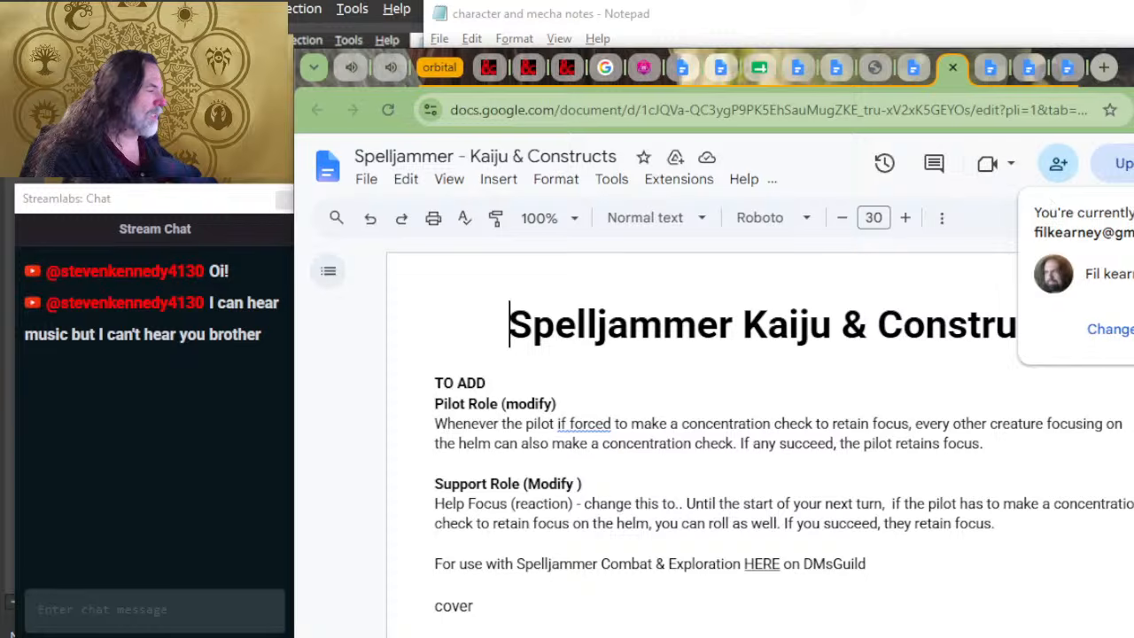
click(697, 376)
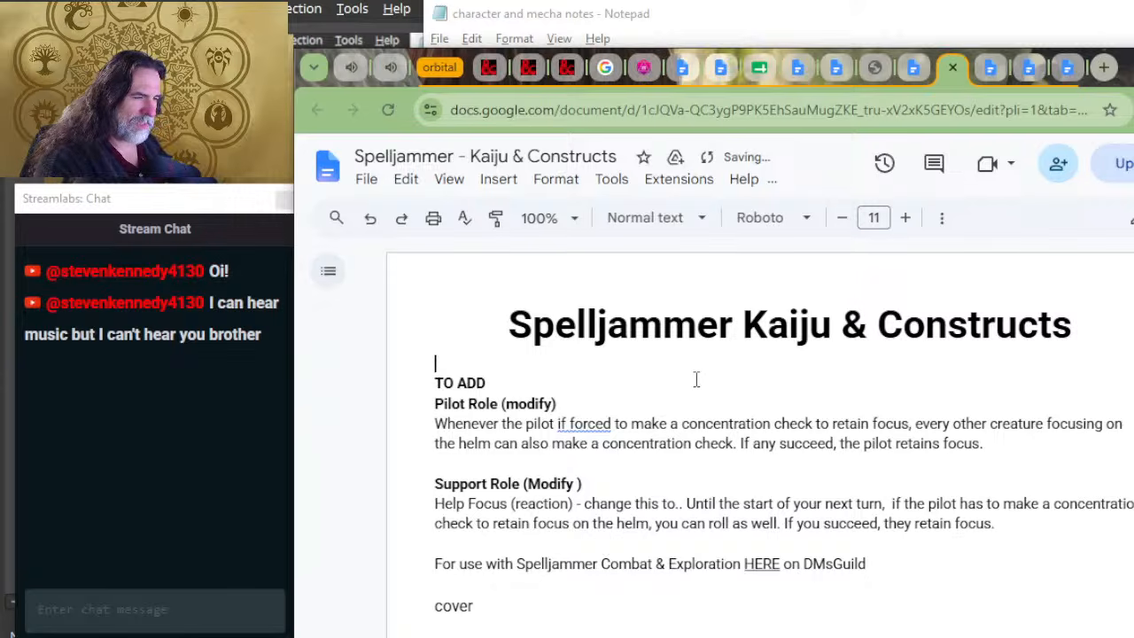
scroll(696, 379, down, 6)
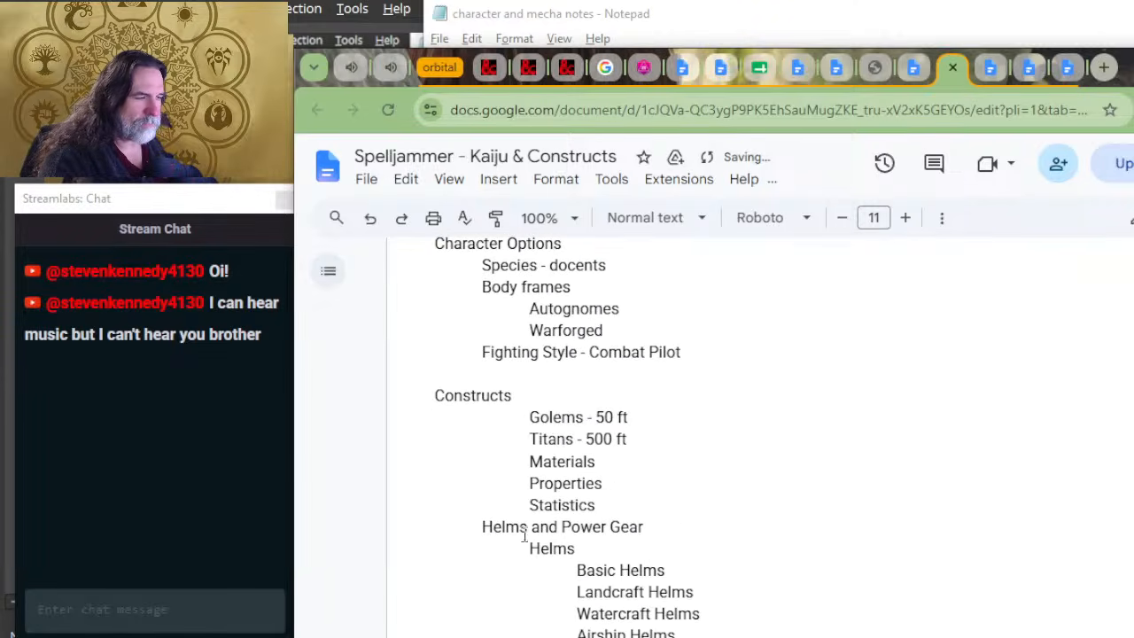
Step: Switch to the character and mecha notes in Notepad and review the attendance table, mecha base frame and character mecha mods
key(alt+Tab)
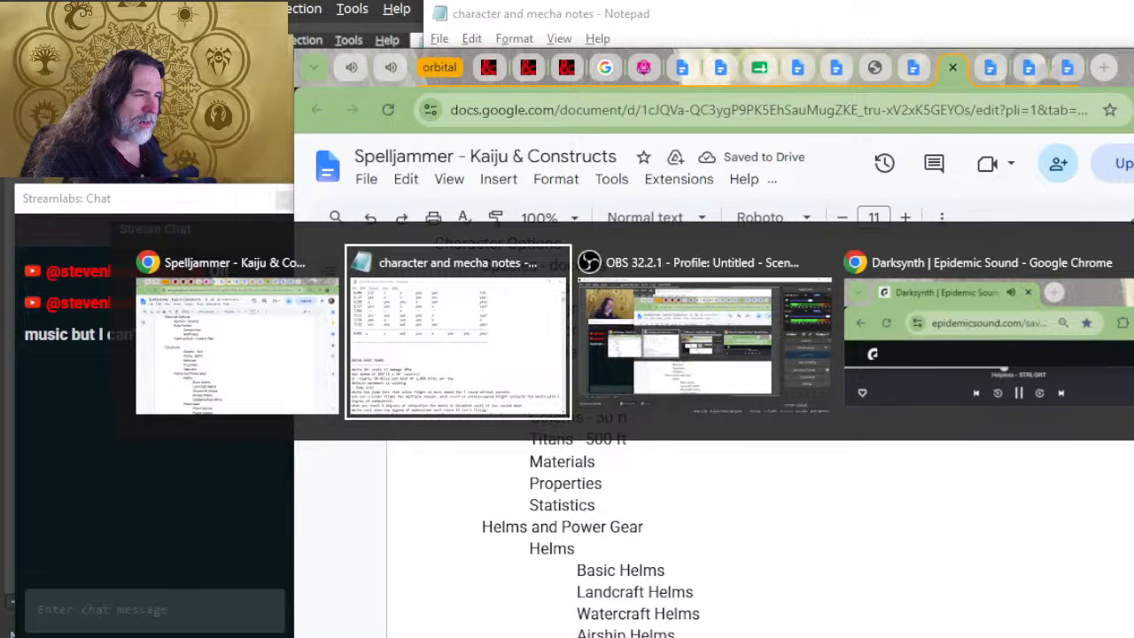
scroll(568, 514, up, 7)
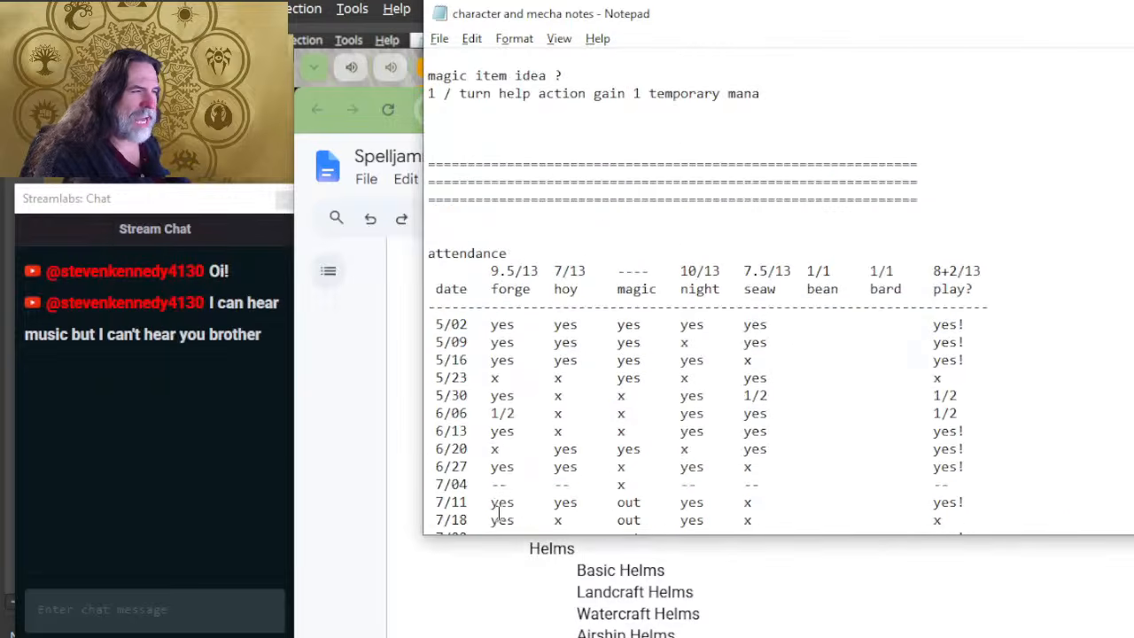
scroll(511, 398, down, 13)
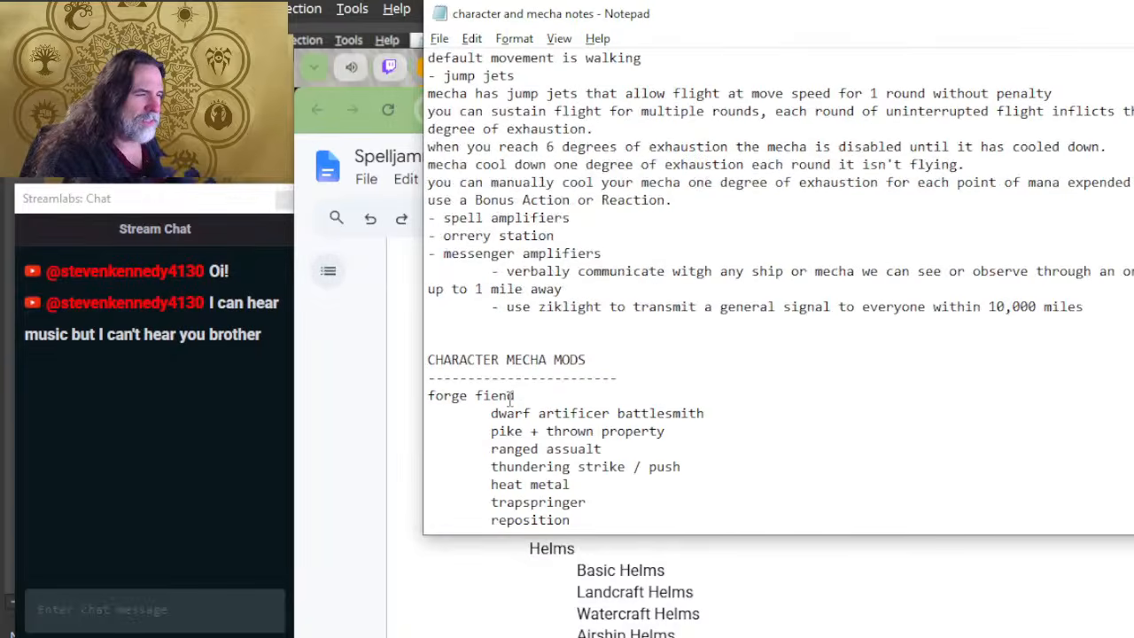
scroll(620, 337, down, 3)
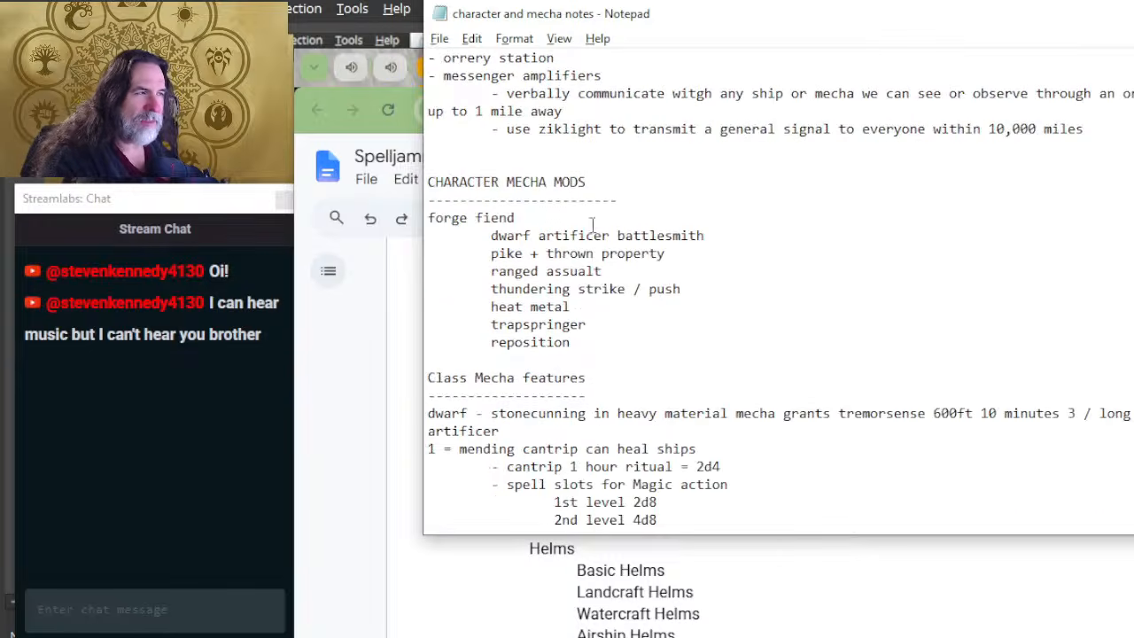
scroll(624, 253, up, 7)
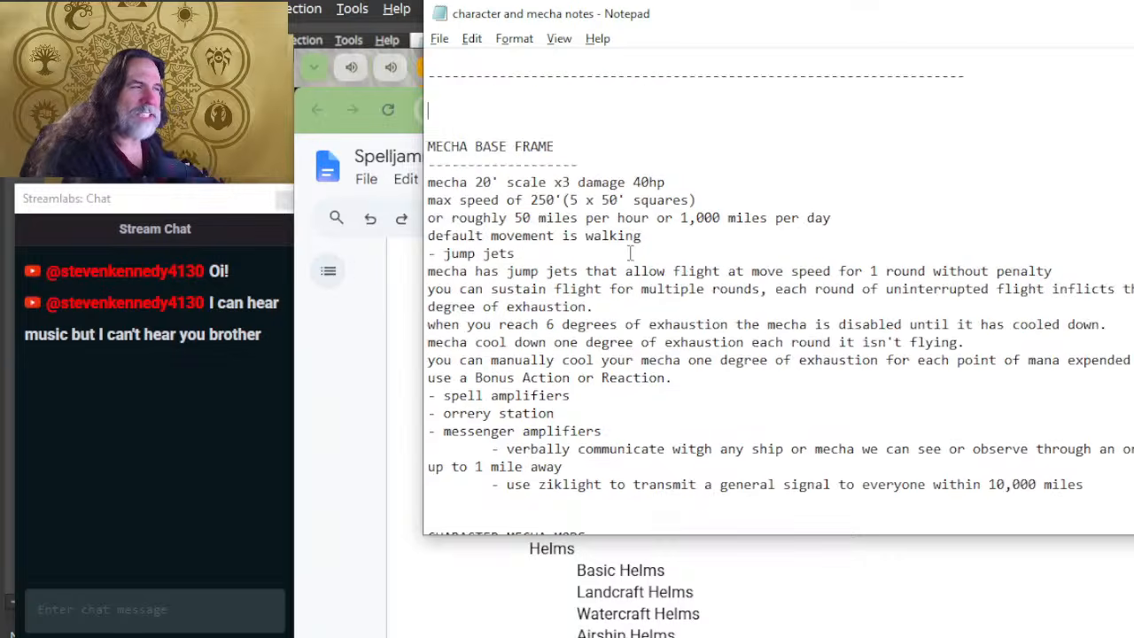
scroll(630, 253, up, 2)
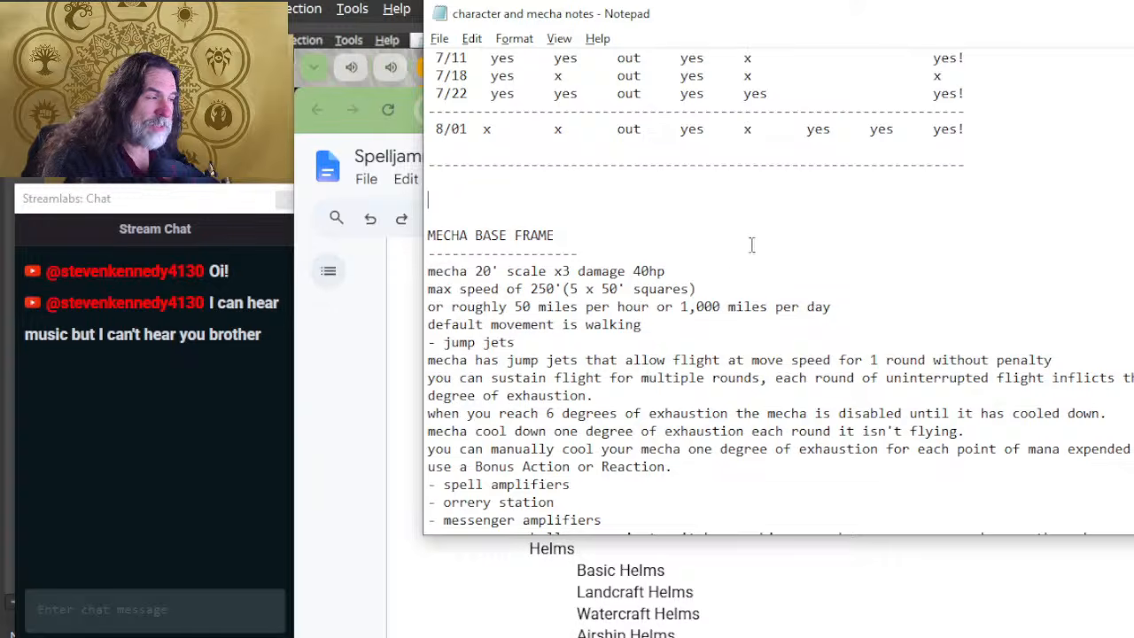
click(615, 248)
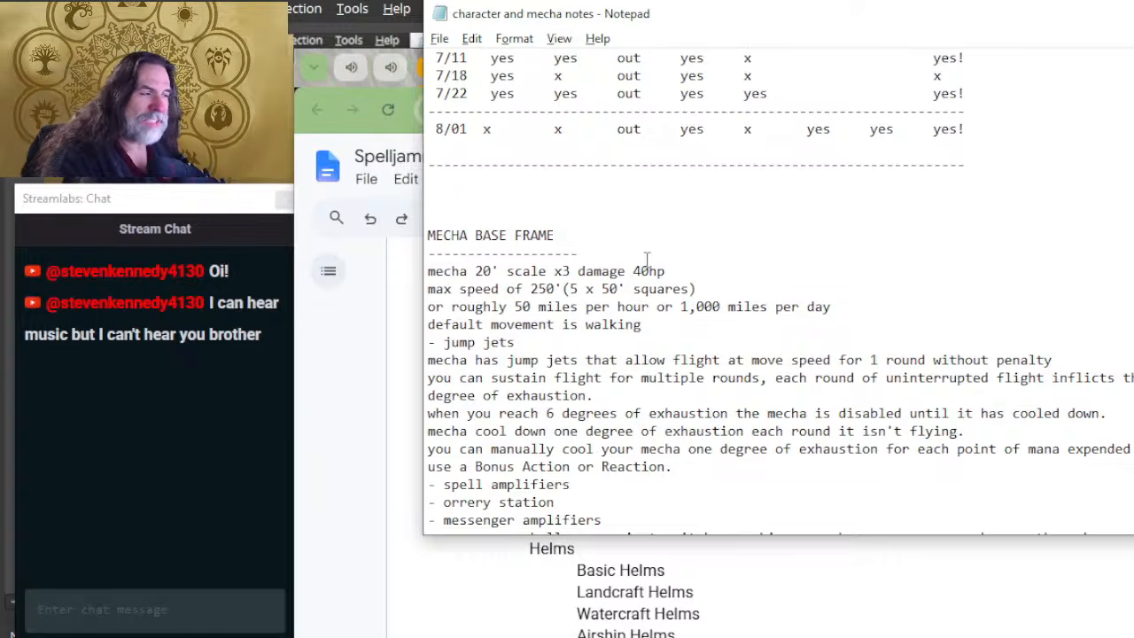
Step: Return to the Kaiju & Constructs document and look through it from the outline and ship statistics to the maneuvers section
key(alt+Tab)
scroll(704, 364, down, 20)
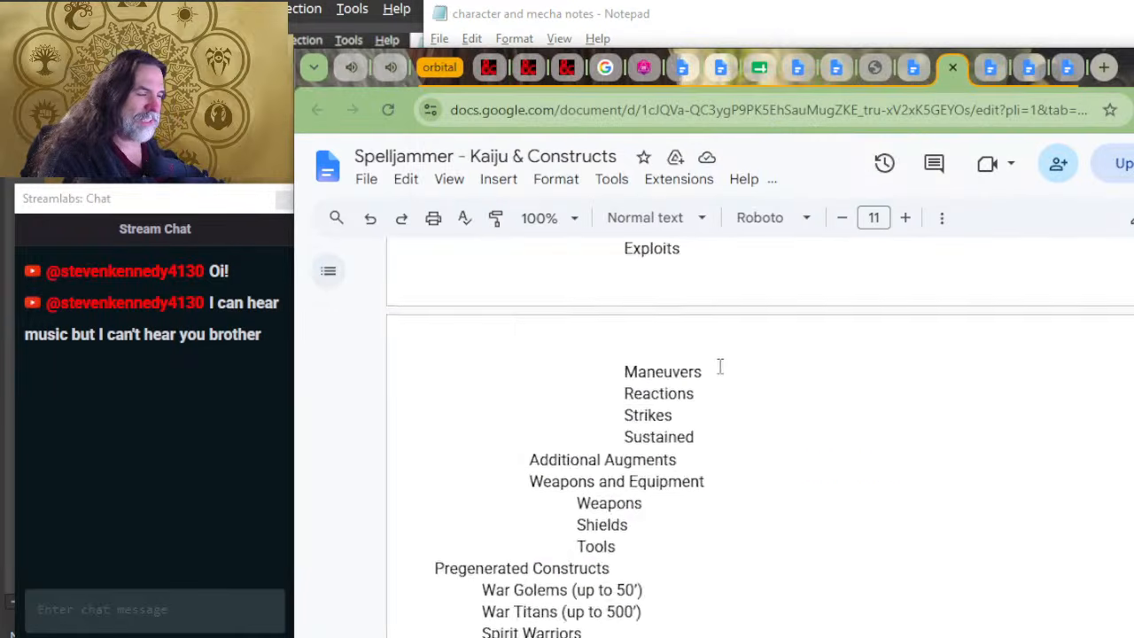
scroll(705, 389, down, 20)
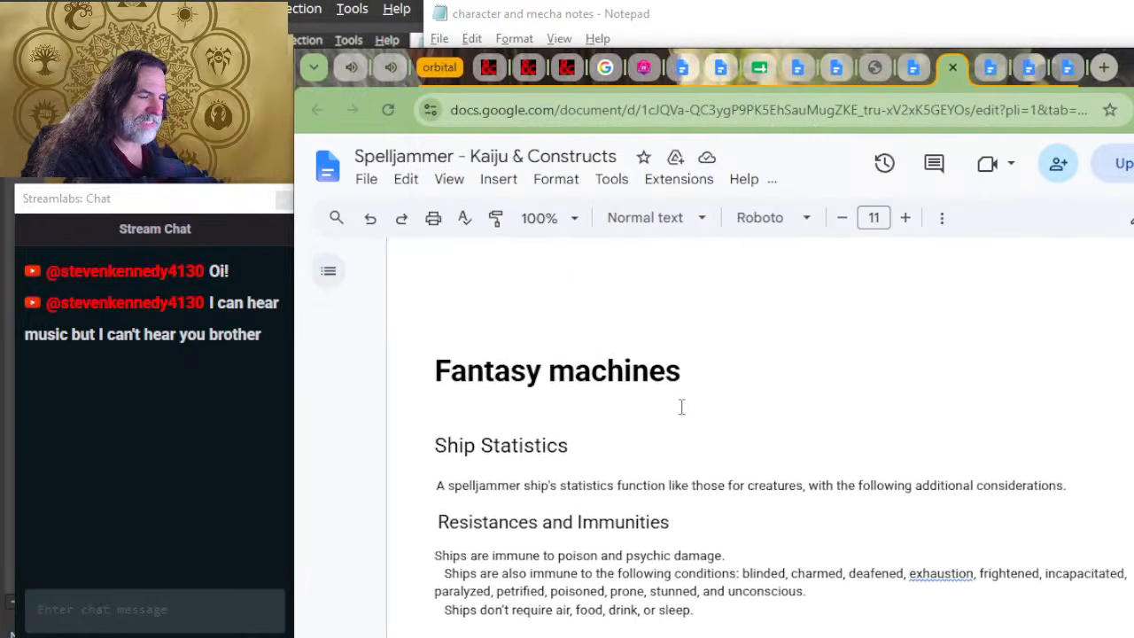
scroll(682, 408, down, 20)
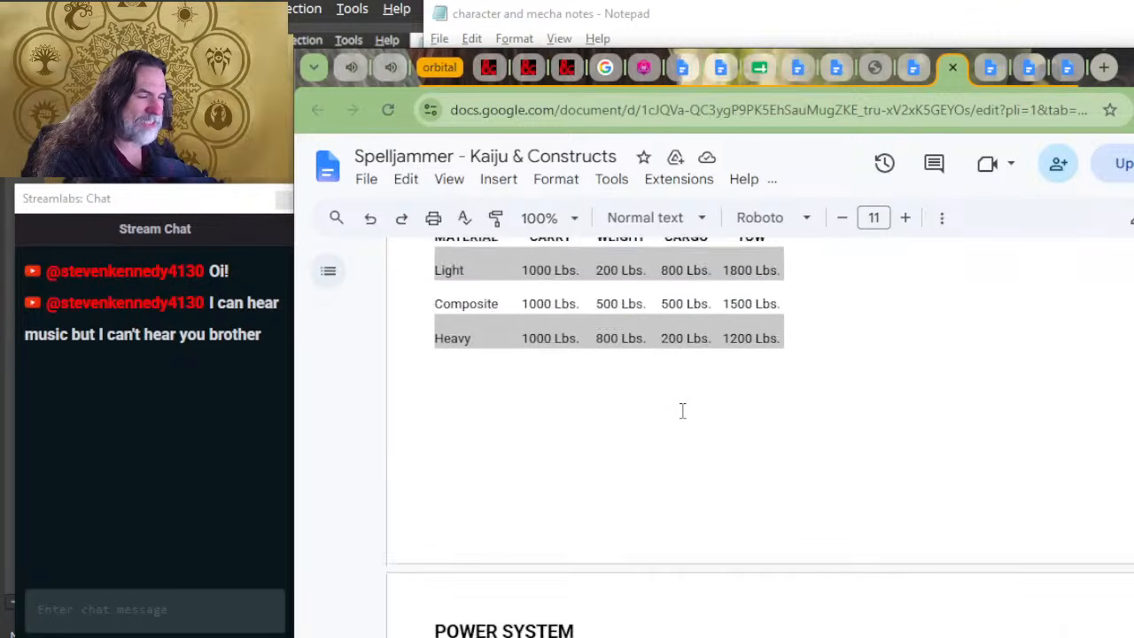
scroll(682, 410, down, 20)
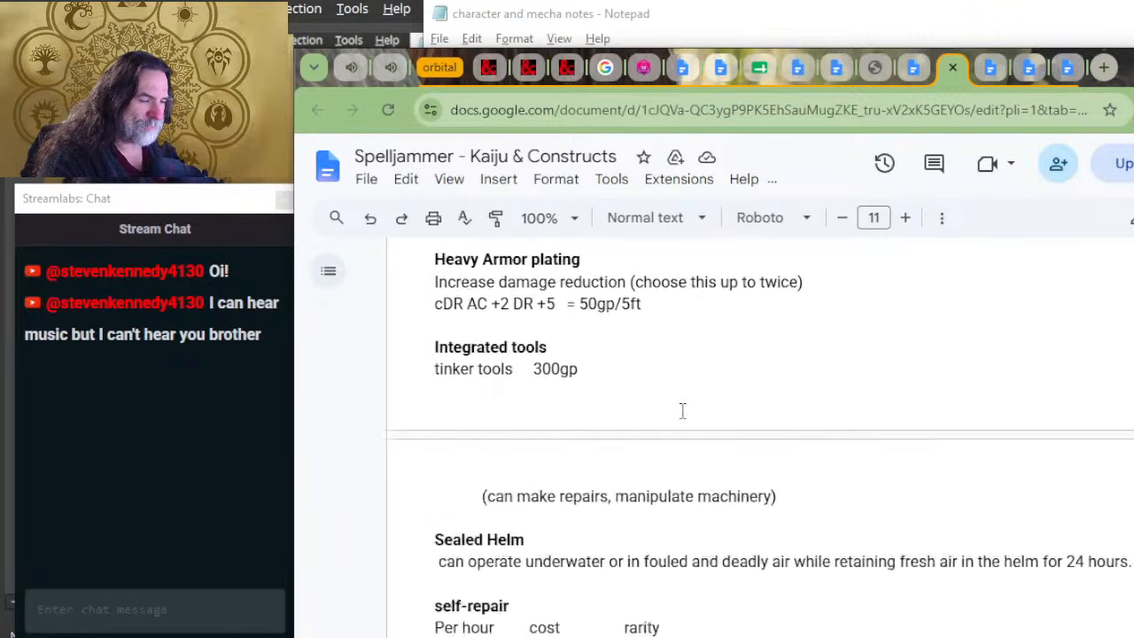
scroll(682, 408, down, 15)
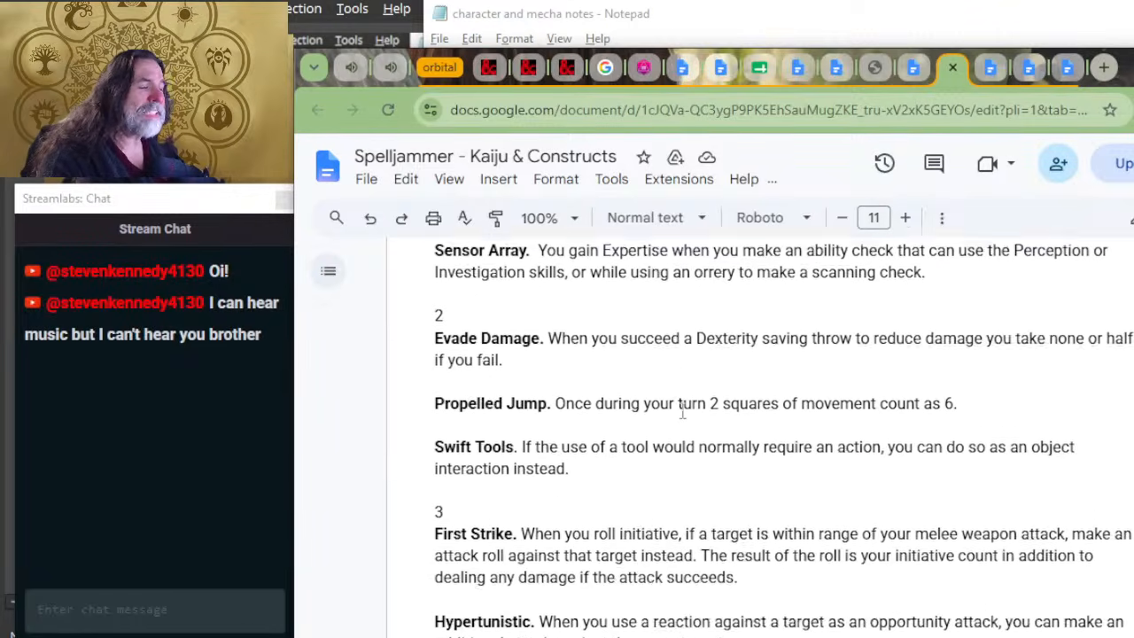
scroll(682, 410, down, 2)
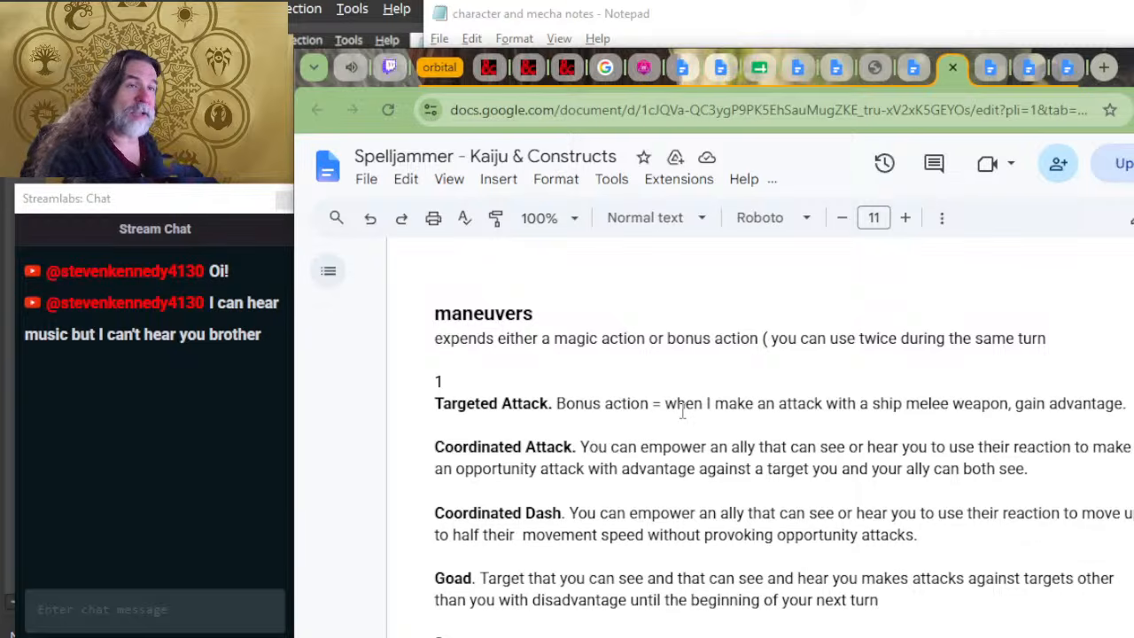
Step: Read through the maneuvers, reactions and strikes sections as far as the weapon cost table by size
click(617, 359)
scroll(629, 383, down, 2)
scroll(630, 381, down, 2)
scroll(638, 377, up, 12)
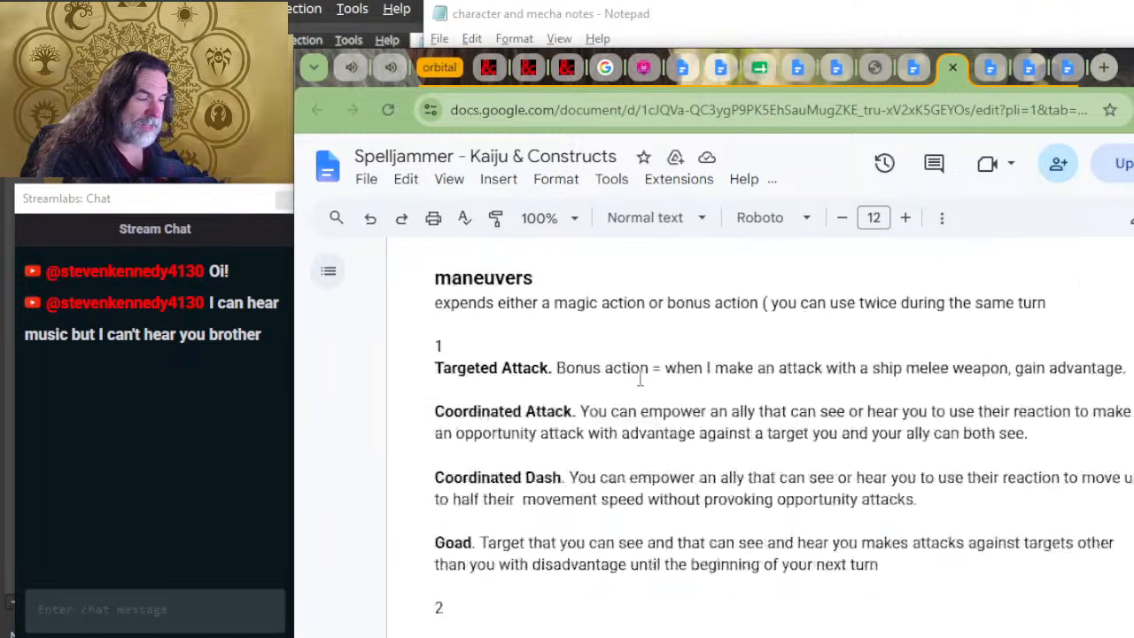
scroll(636, 408, down, 5)
scroll(667, 397, down, 20)
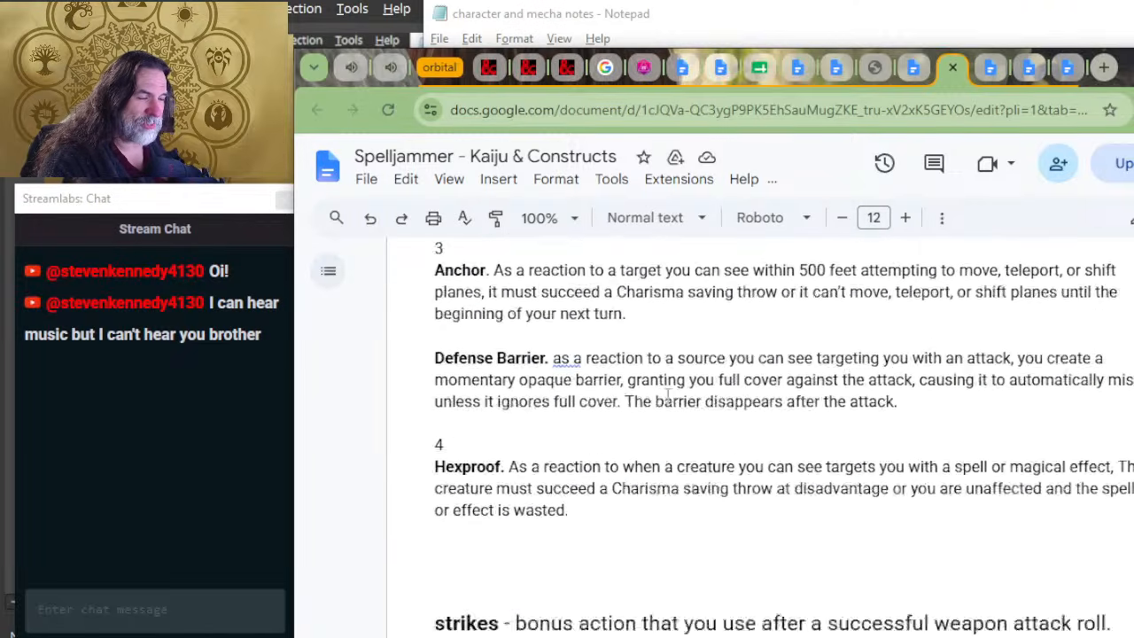
scroll(666, 397, down, 15)
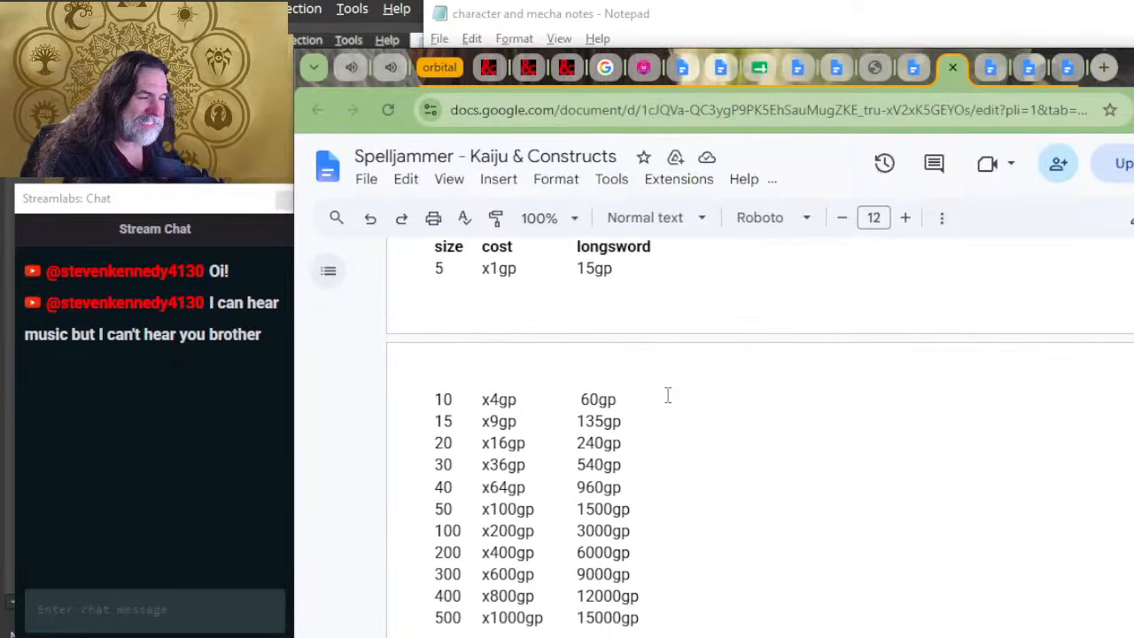
Step: Examine the size table that compares SC&E damage dice, K&C dice and hp, highlighting the K&C value for 50 ft
scroll(642, 463, down, 7)
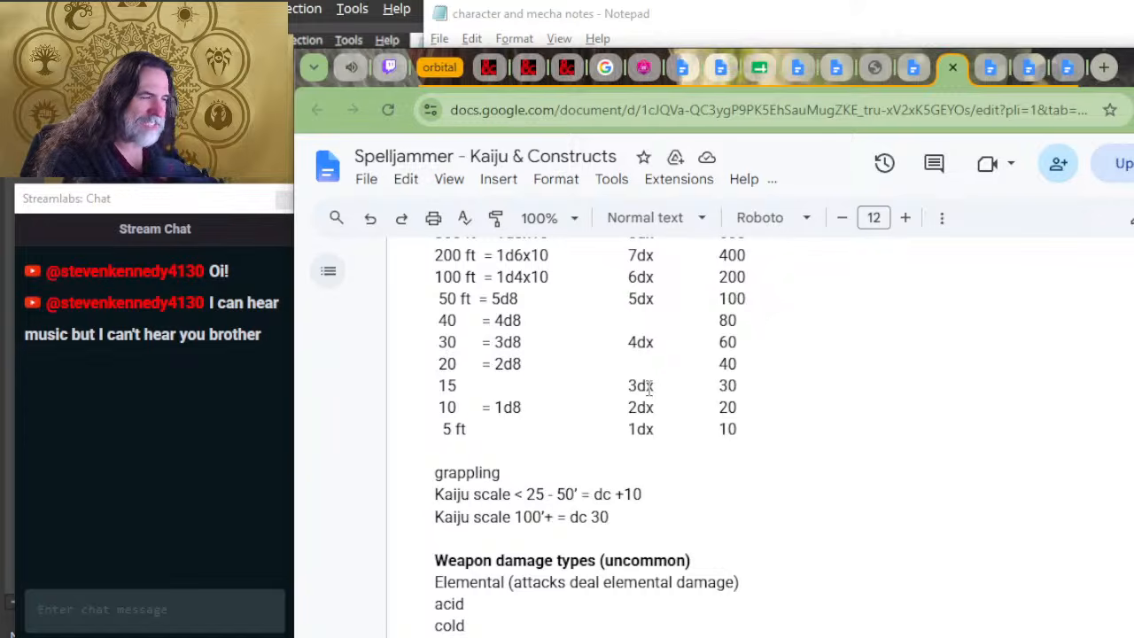
click(659, 342)
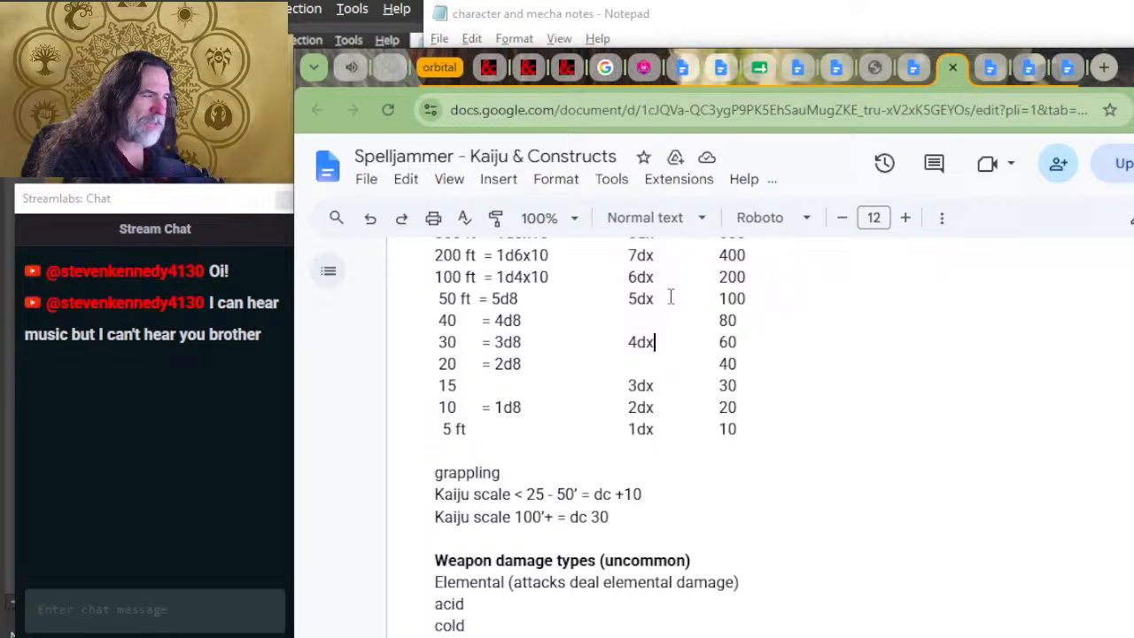
drag(670, 298, 629, 299)
scroll(675, 394, up, 2)
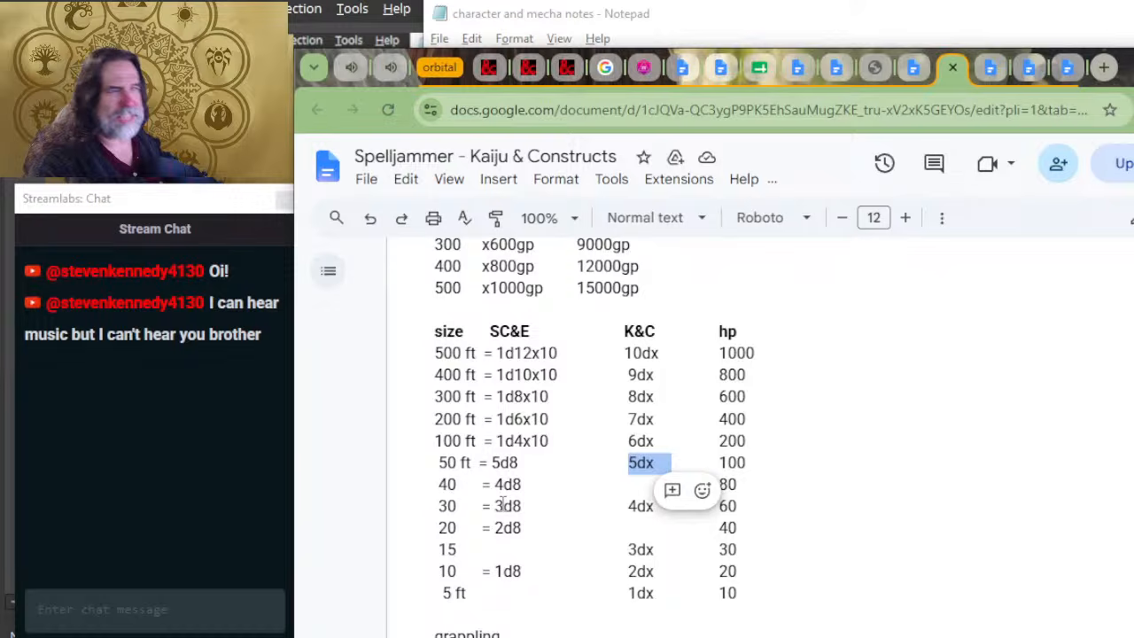
click(747, 419)
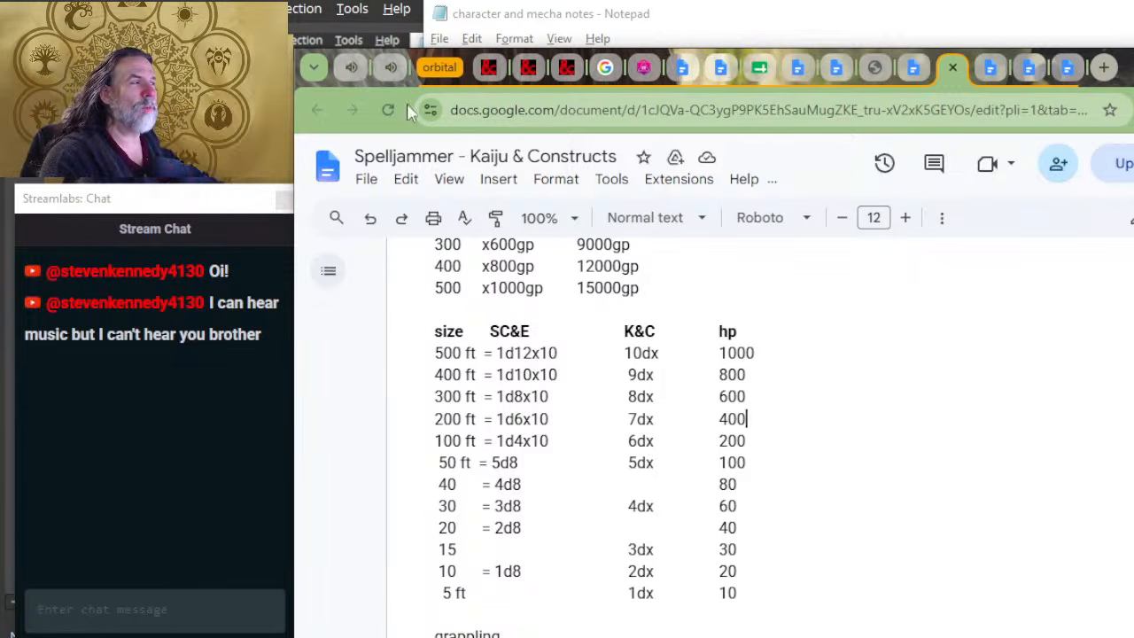
Step: Switch to the 474639-sample.pdf tab in the orbital group and reload the PDF
click(636, 70)
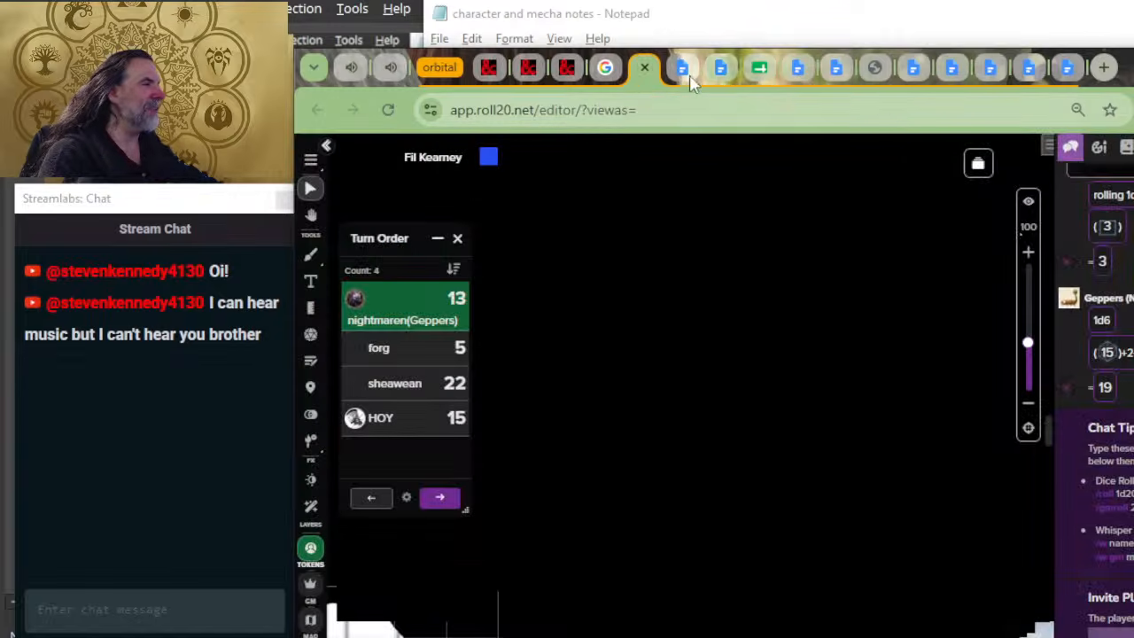
click(874, 69)
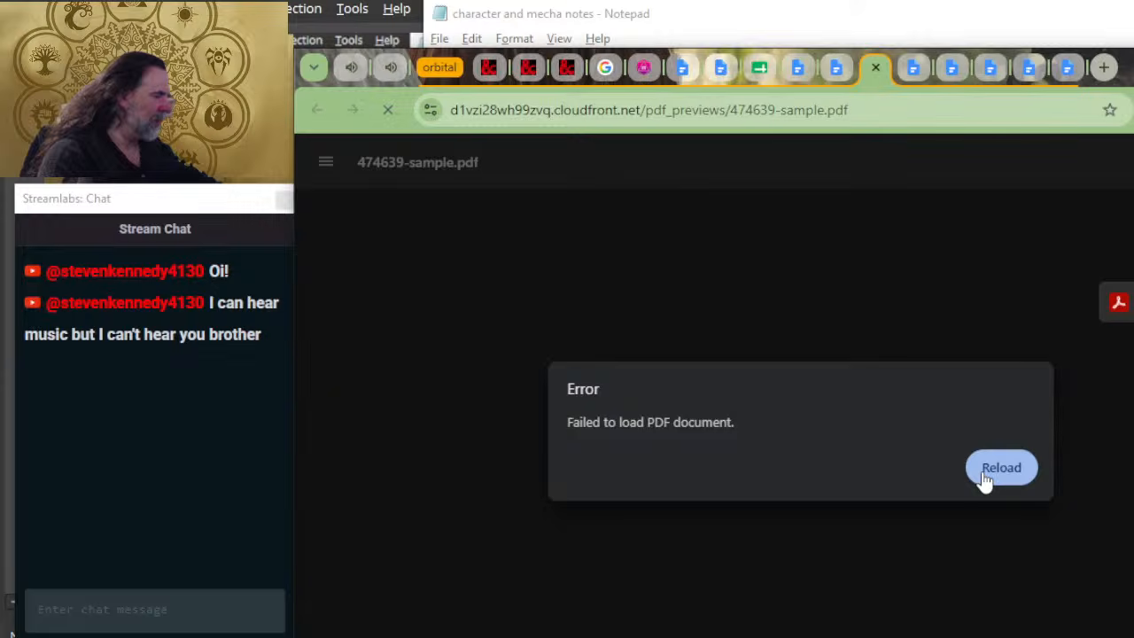
click(985, 477)
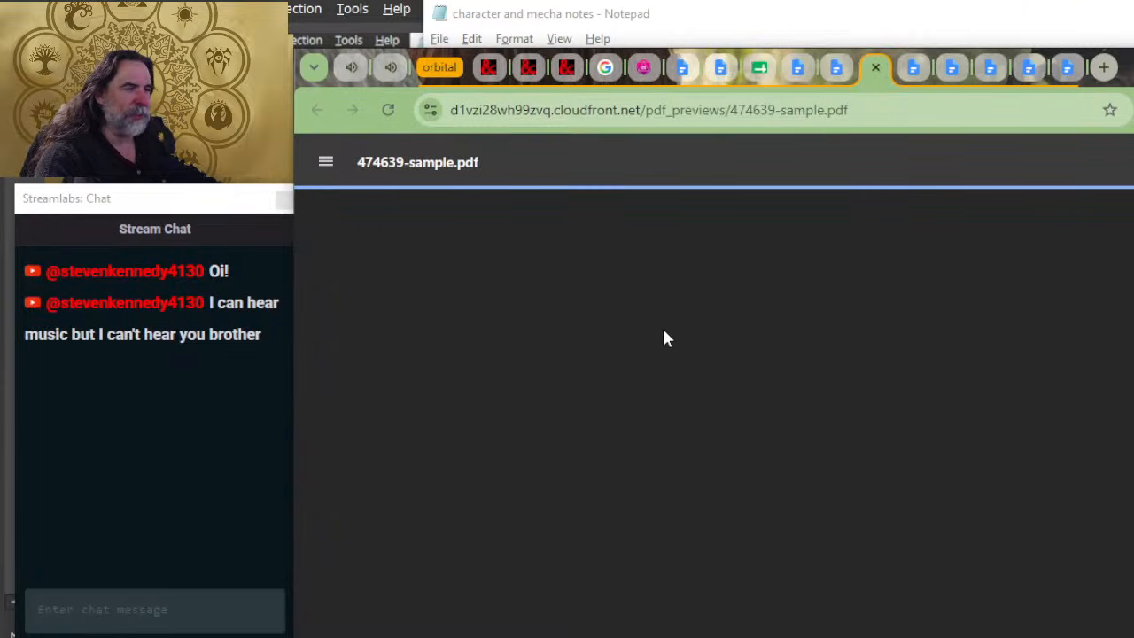
Step: Look through the sample PDF from the cover past equipment, ship statistics and ship tables to the craft diagrams on page 11
scroll(658, 326, down, 4)
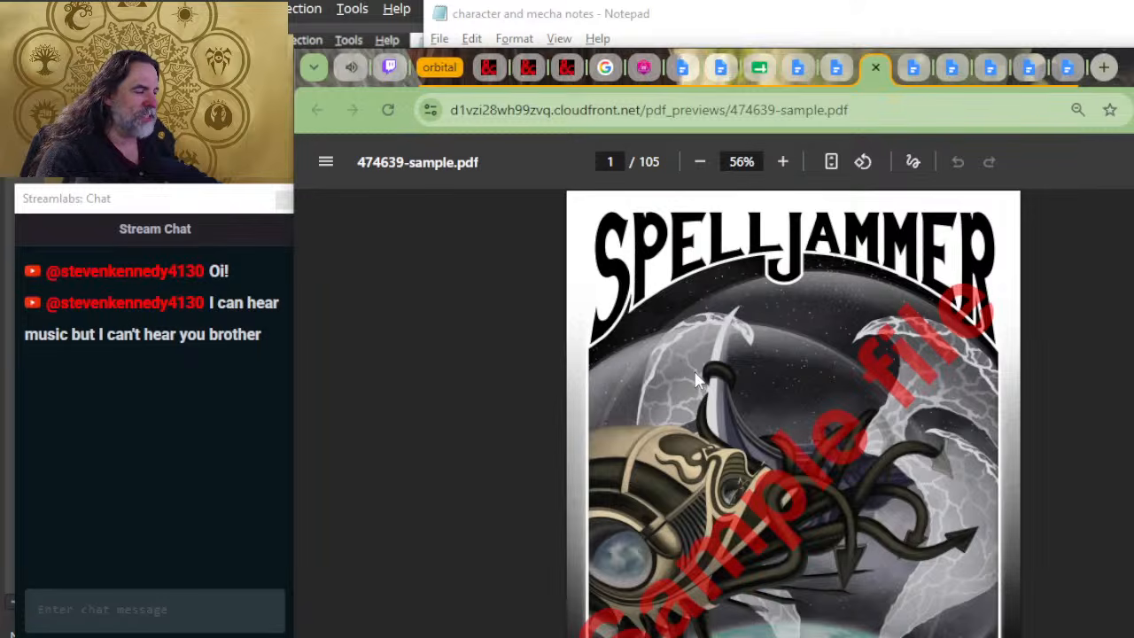
scroll(695, 379, down, 15)
scroll(792, 435, up, 3)
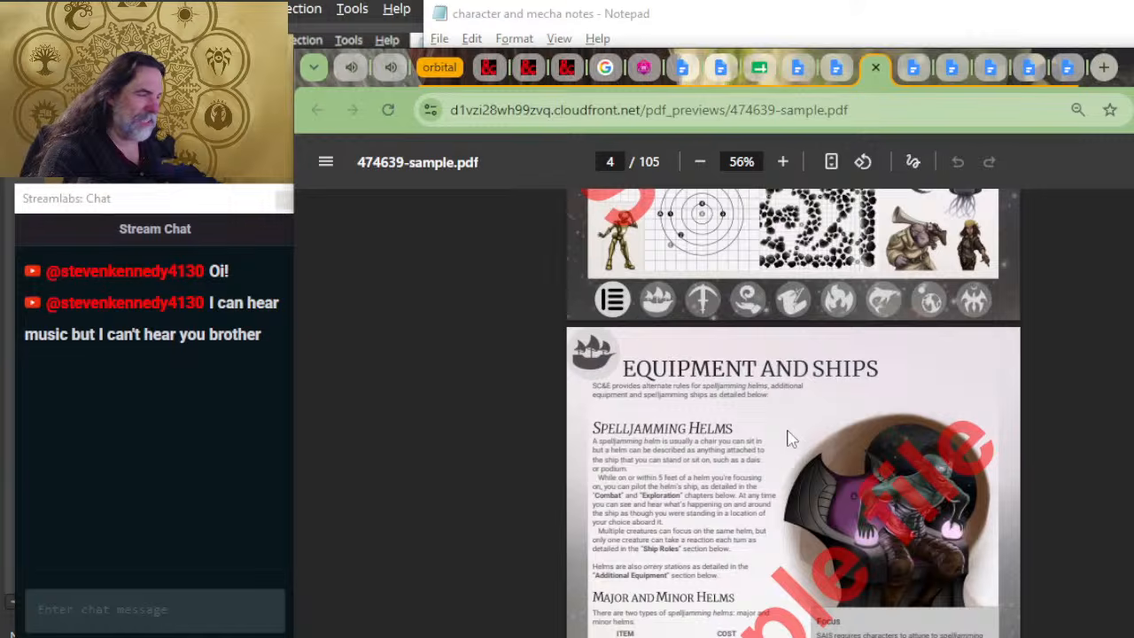
scroll(791, 439, down, 10)
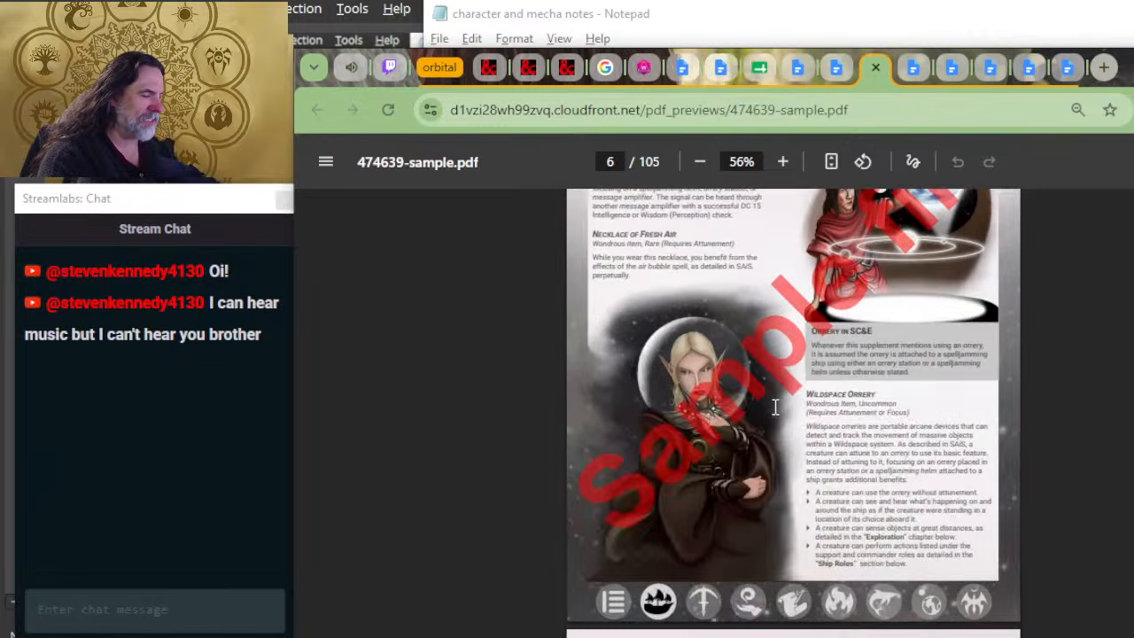
scroll(776, 407, down, 10)
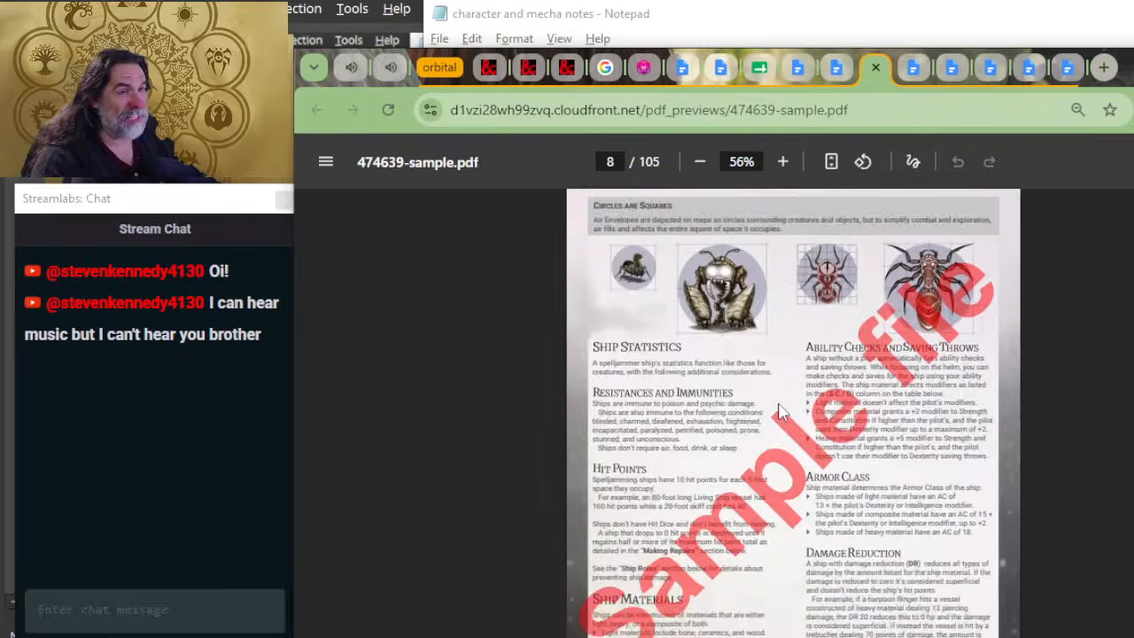
scroll(779, 411, down, 10)
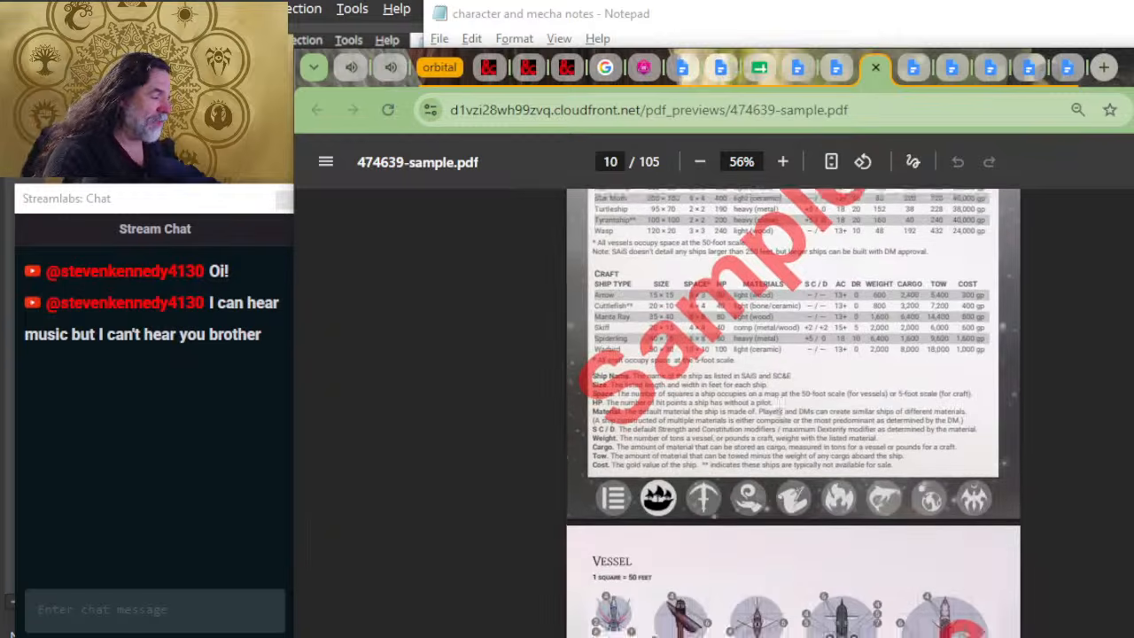
scroll(762, 458, down, 5)
Step: Examine the craft diagrams on page 11 up close, focusing on the cuttlefish, skiff and manta ray layouts
scroll(762, 458, up, 5)
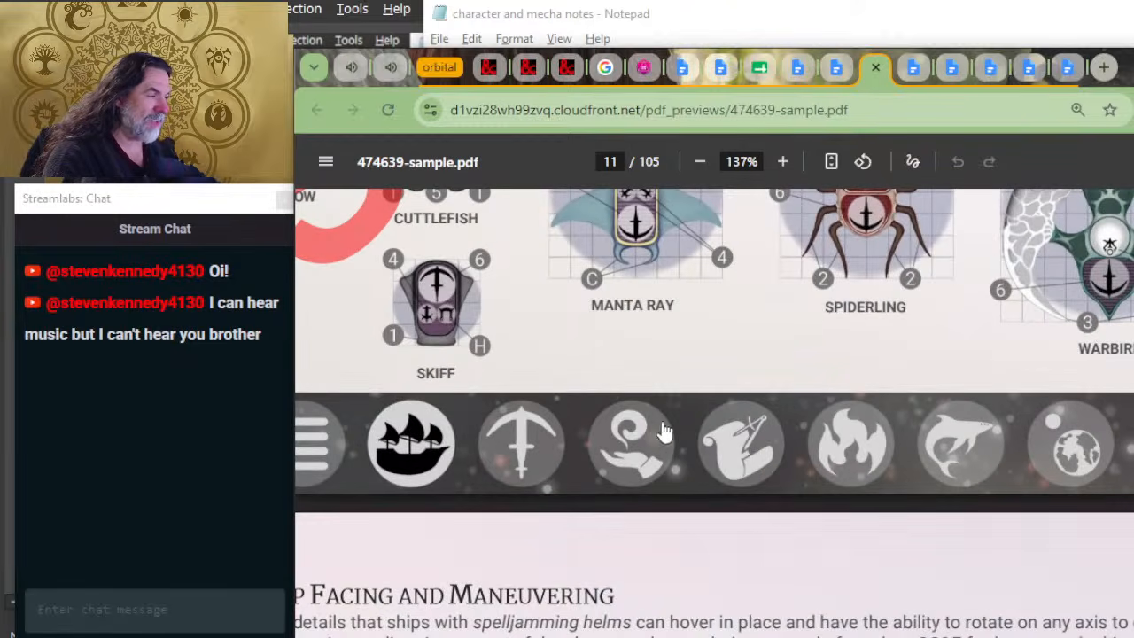
scroll(655, 431, up, 4)
scroll(642, 431, down, 3)
scroll(574, 485, up, 4)
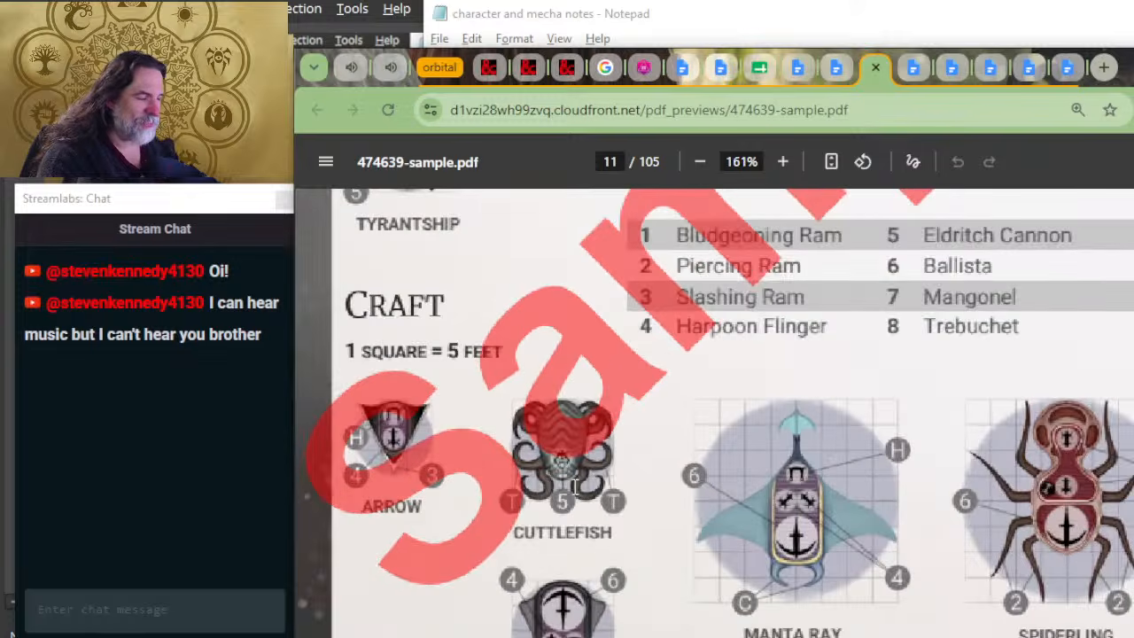
scroll(829, 492, right, 3)
scroll(829, 492, down, 3)
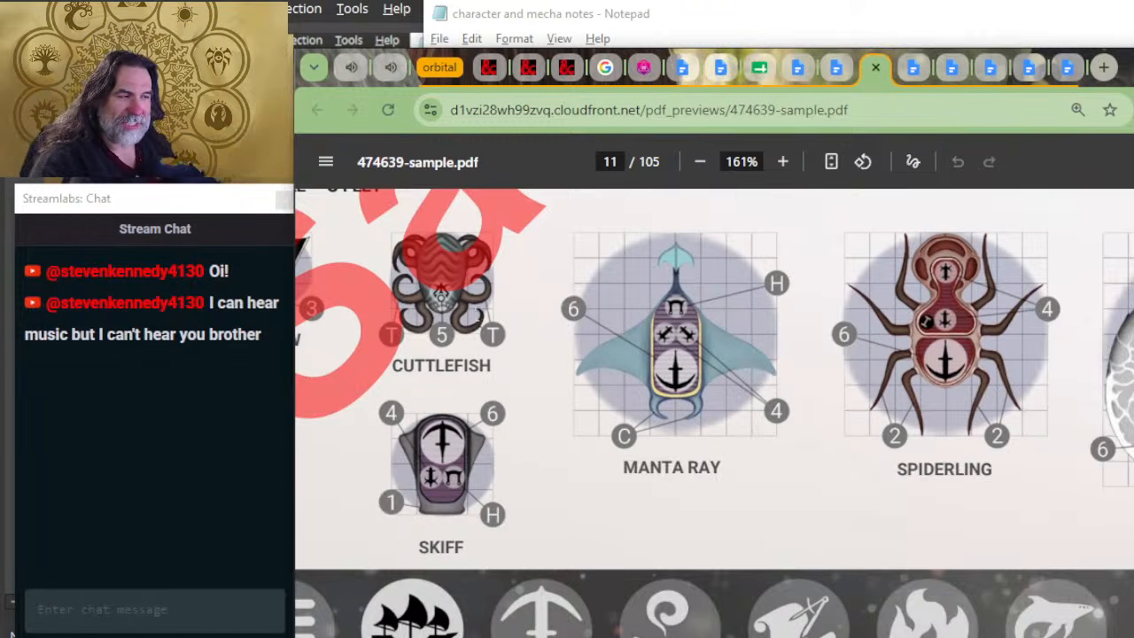
scroll(425, 328, up, 3)
scroll(453, 416, up, 2)
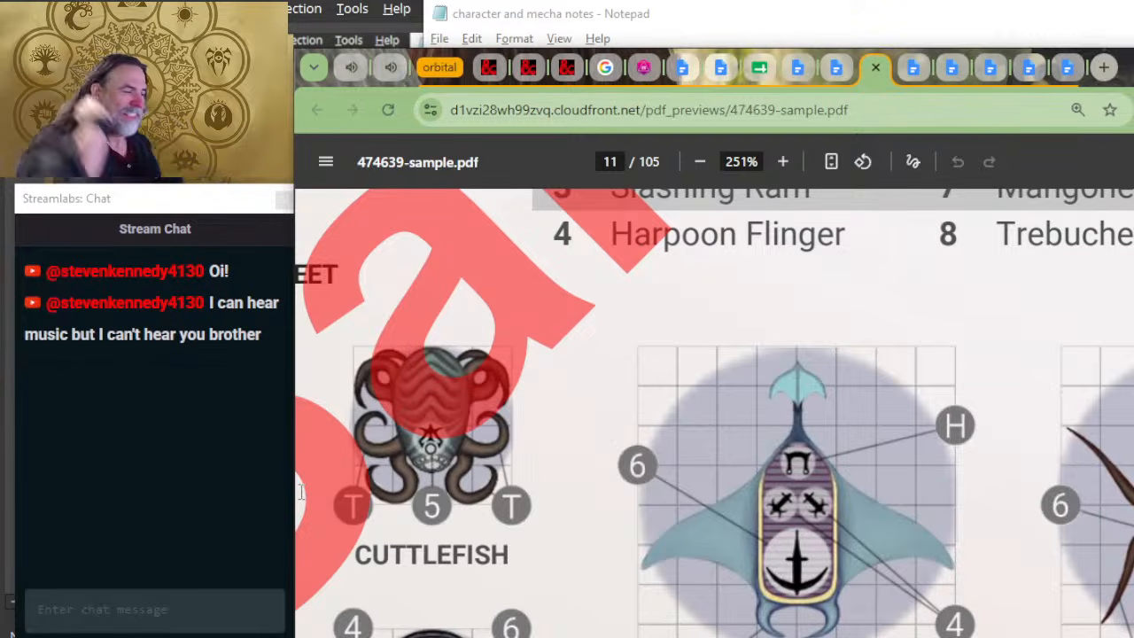
scroll(768, 457, down, 2)
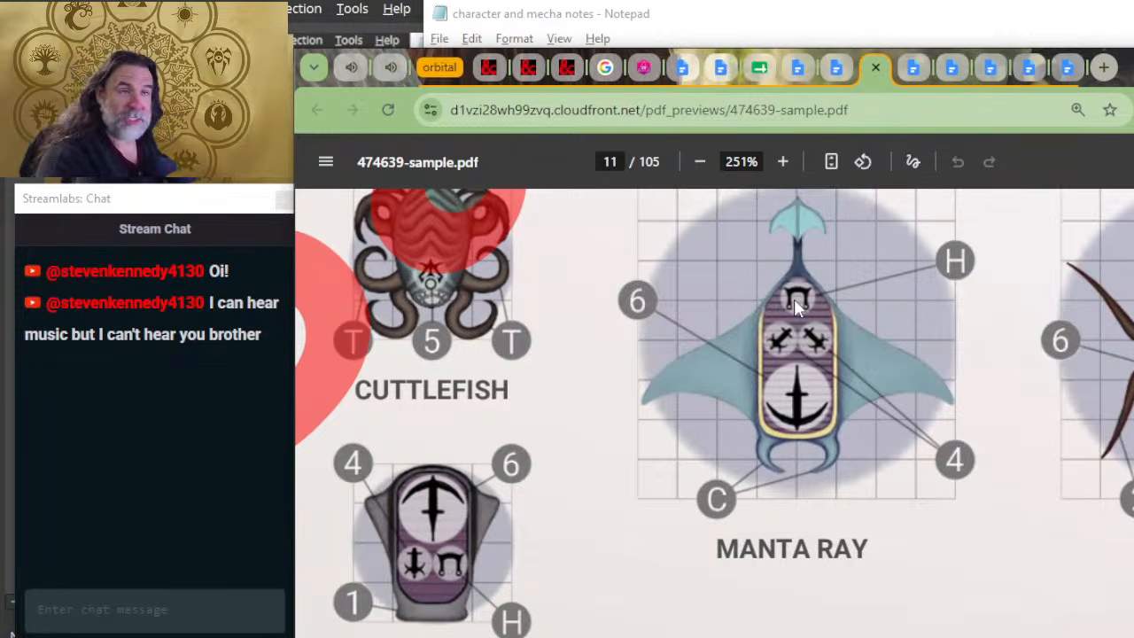
Step: Check the MECHA BASE FRAME notes in Notepad and return to the PDF to read through ship maneuvering and combat maps up to page 15
key(alt+Tab)
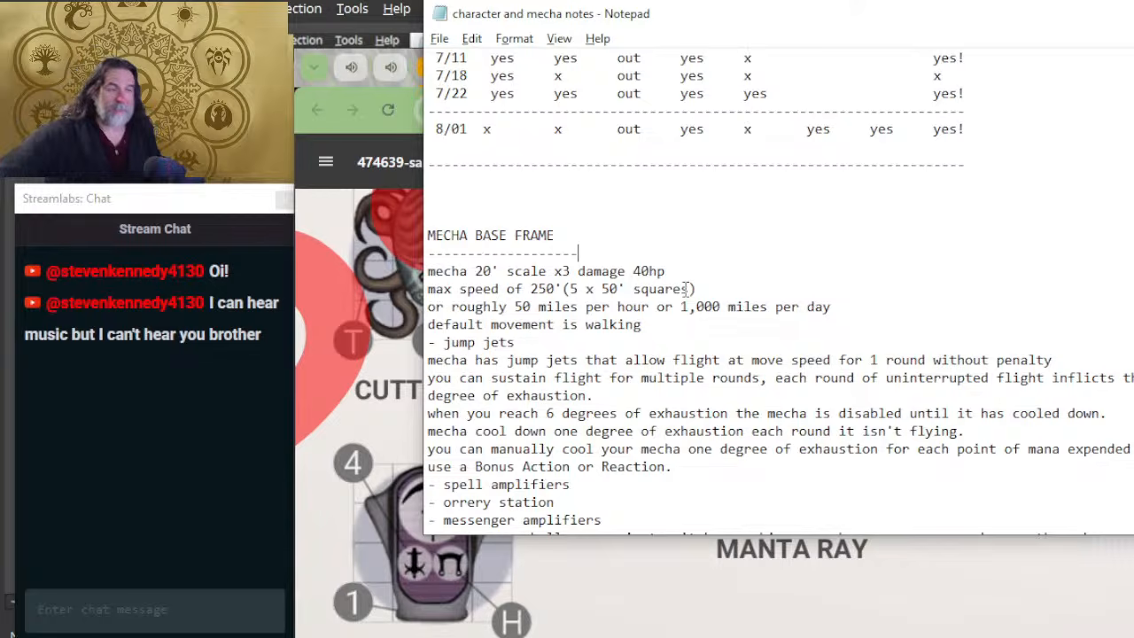
key(alt+Tab)
scroll(868, 476, down, 4)
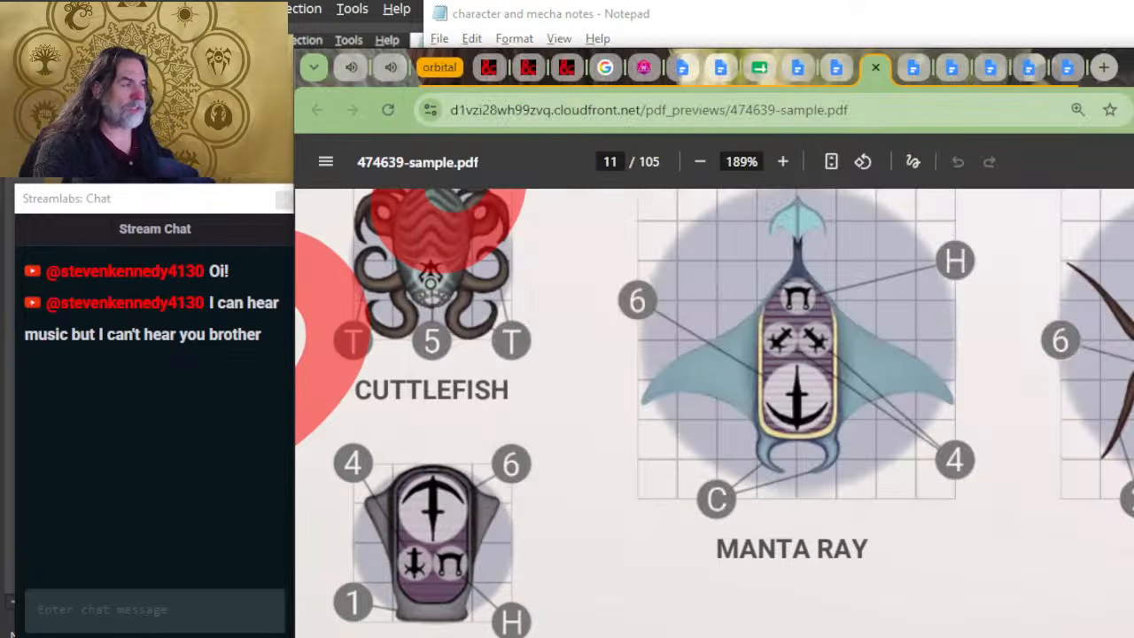
scroll(821, 456, down, 4)
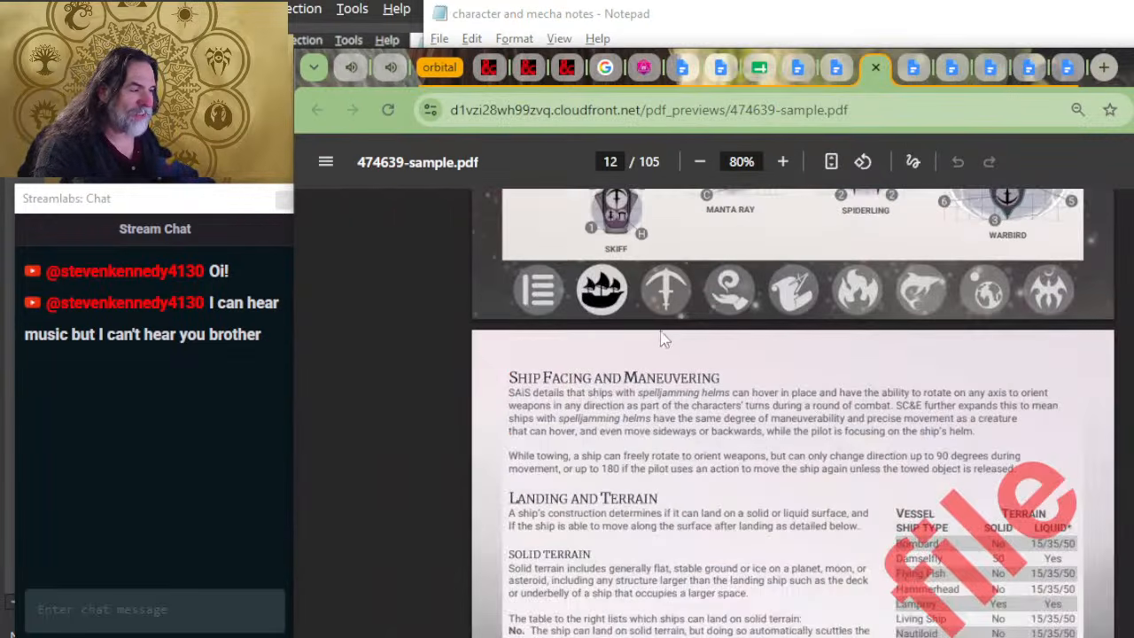
scroll(671, 303, down, 5)
scroll(882, 358, down, 10)
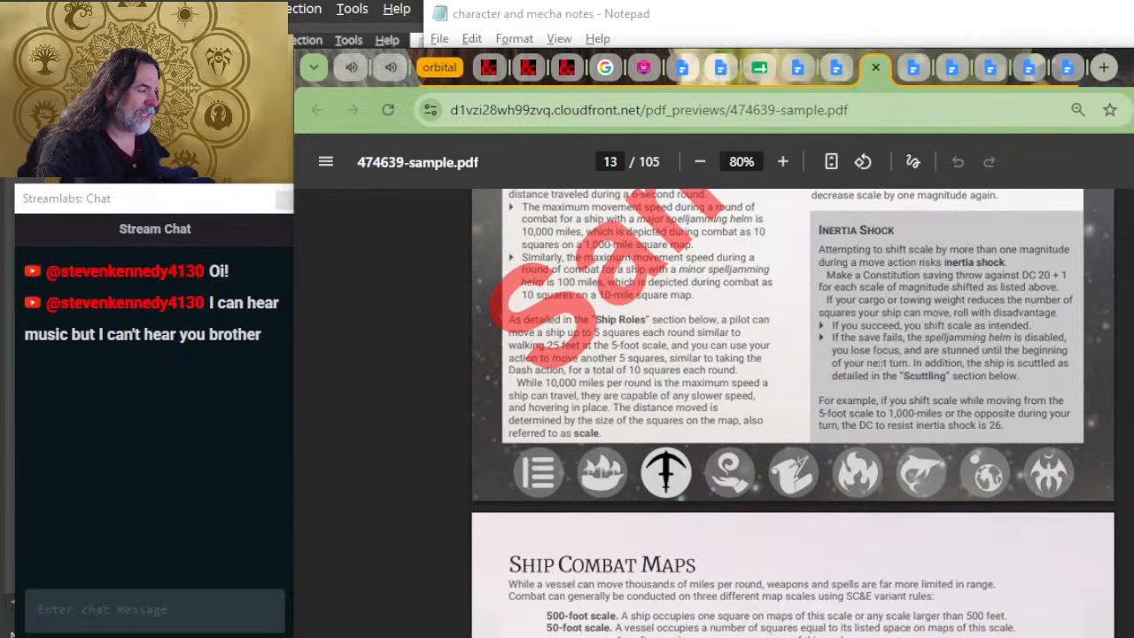
scroll(793, 413, up, 2)
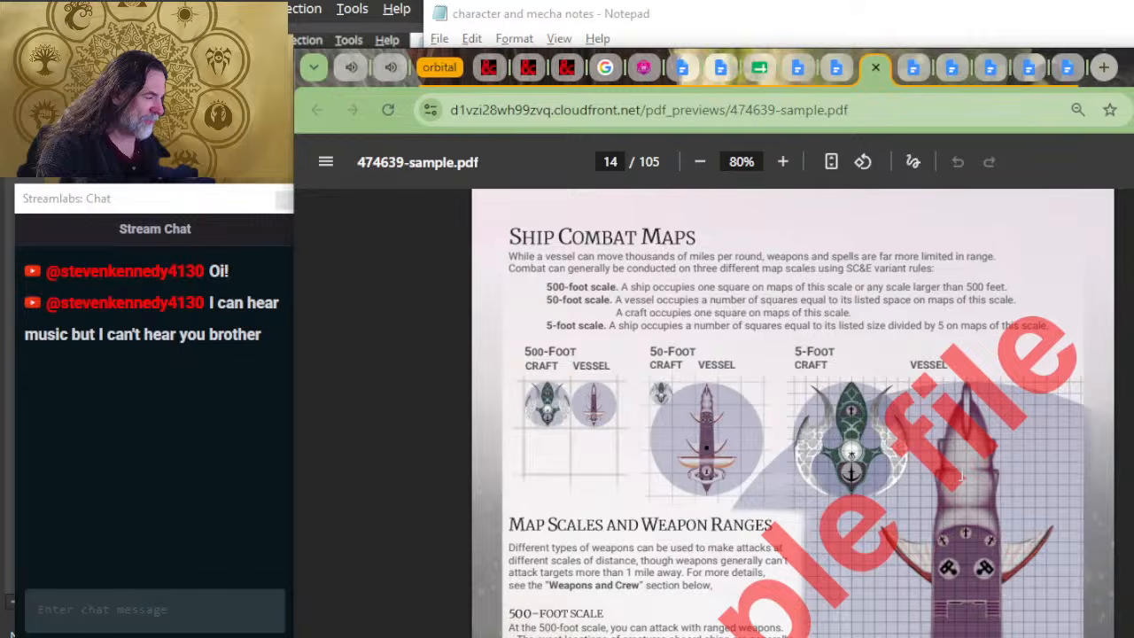
scroll(961, 478, down, 5)
Step: Examine the 500-foot scale battle map on page 15, from the butterfly-shaped city at A to the opposing fleets at B and C
ctrl+scroll(931, 399, up, 5)
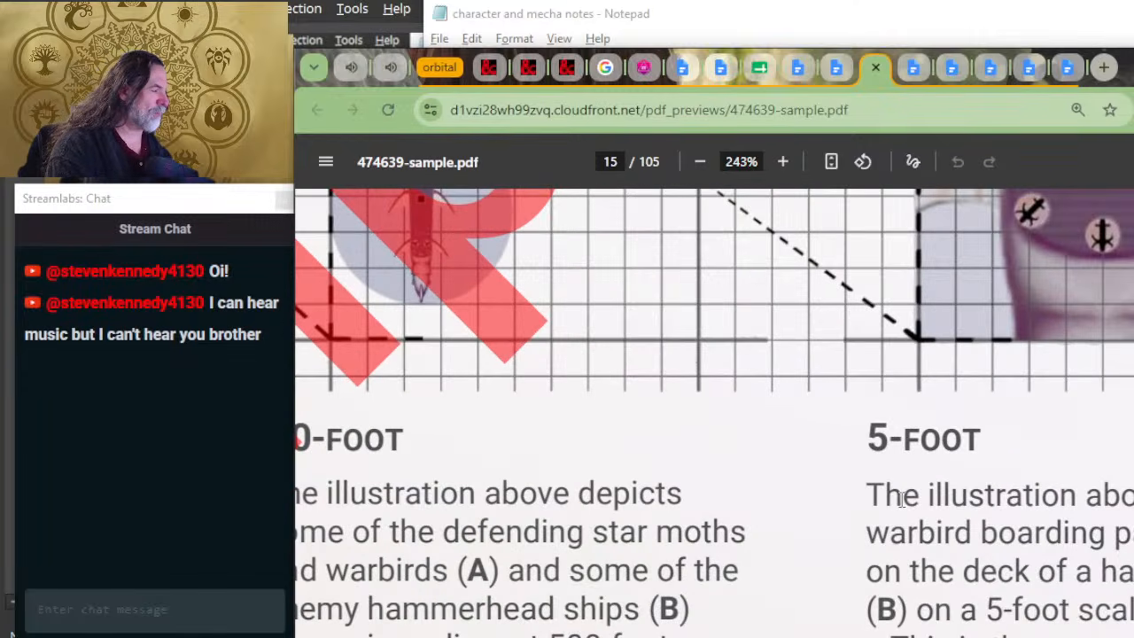
scroll(904, 483, up, 4)
scroll(665, 458, left, 8)
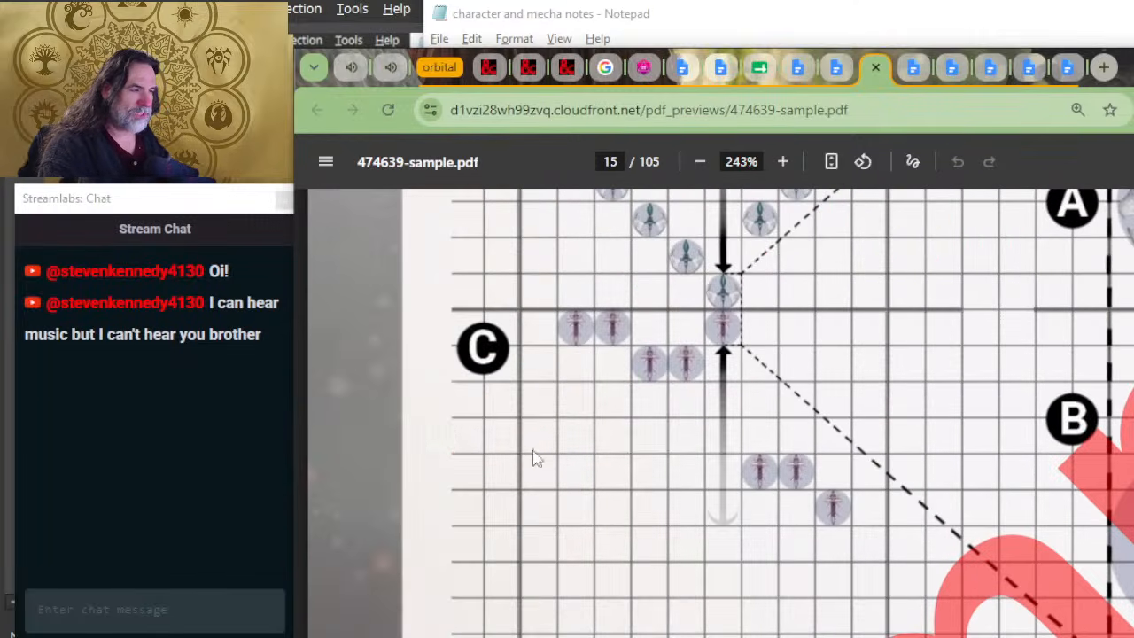
scroll(664, 390, up, 4)
scroll(620, 408, up, 1)
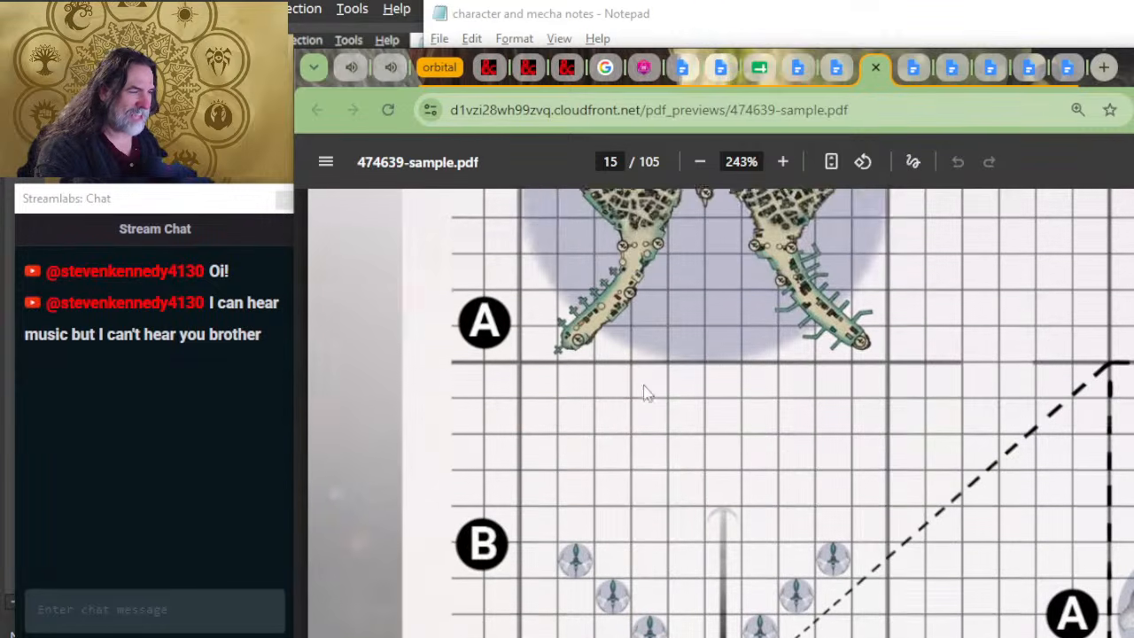
scroll(646, 393, up, 3)
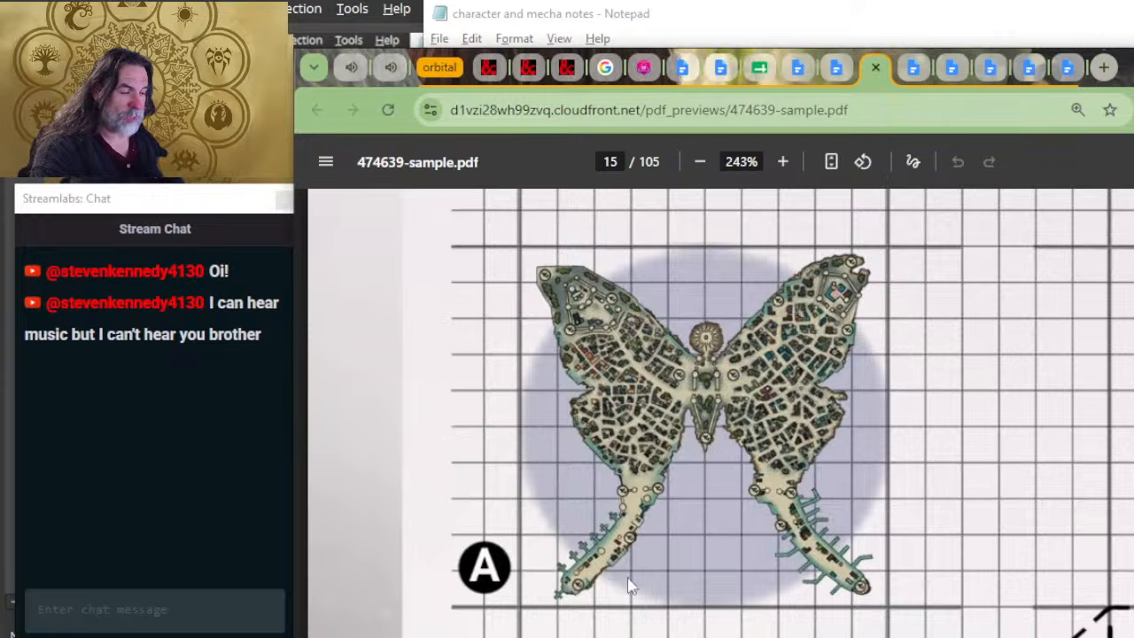
scroll(633, 336, down, 4)
scroll(660, 421, down, 2)
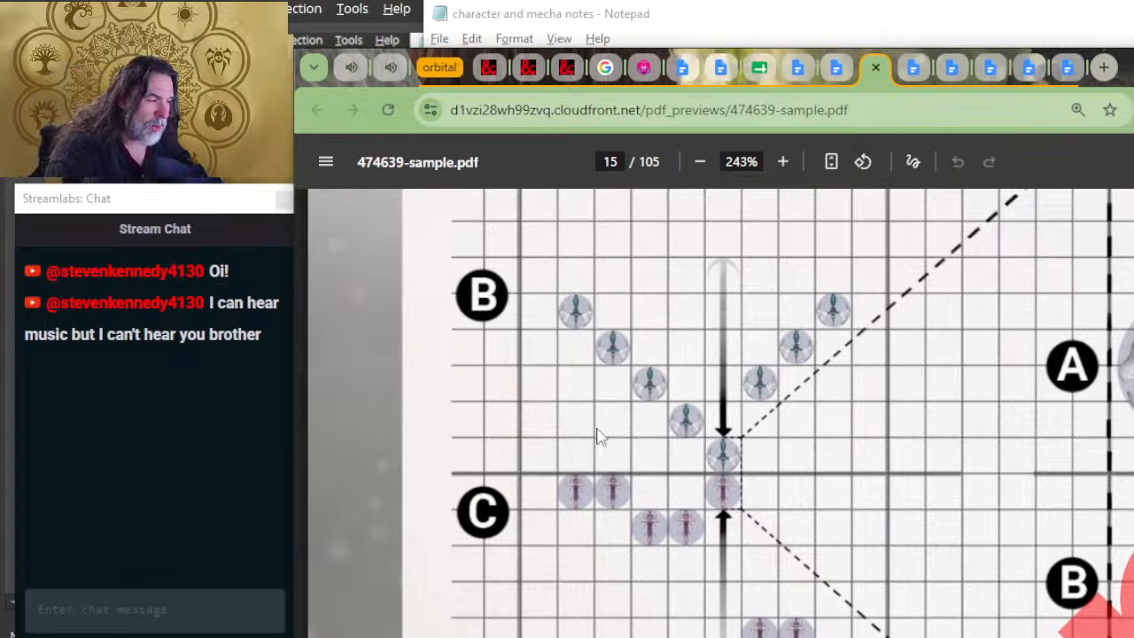
scroll(562, 417, down, 2)
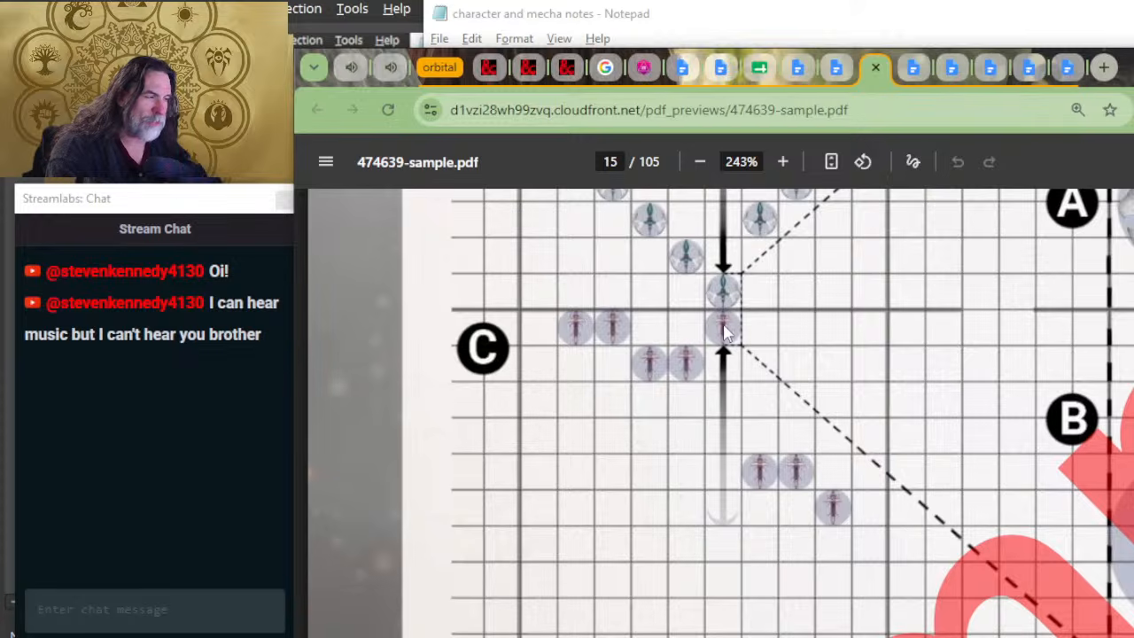
Step: Examine the 50-foot scale battle map on page 15, focusing on the ship marked C and its position relative to the other scales
scroll(727, 362, right, 10)
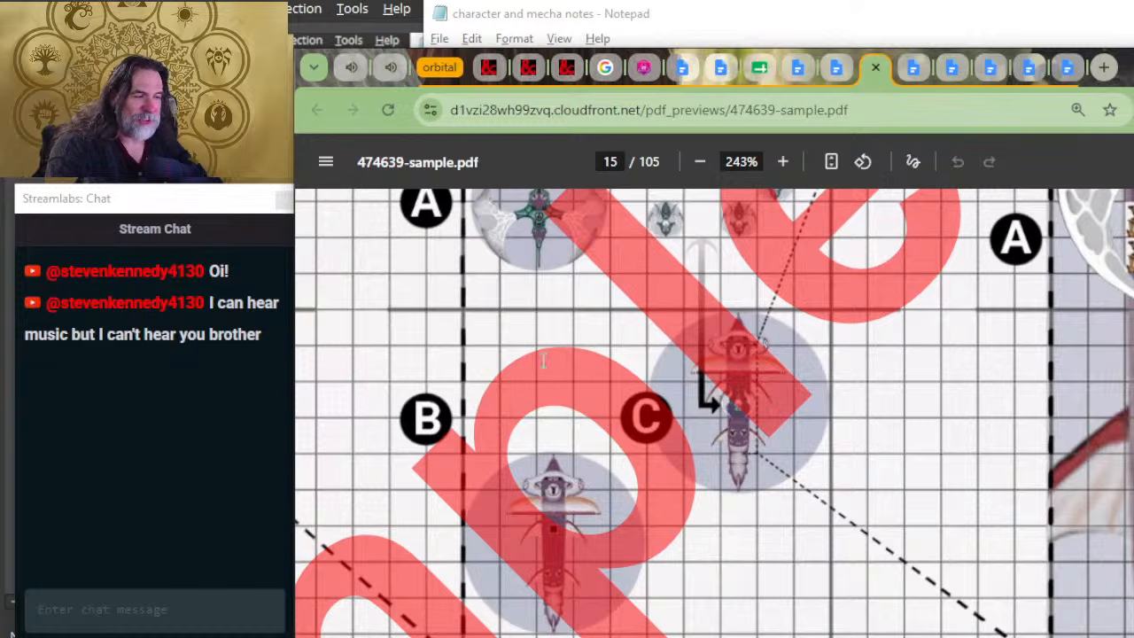
scroll(764, 343, up, 4)
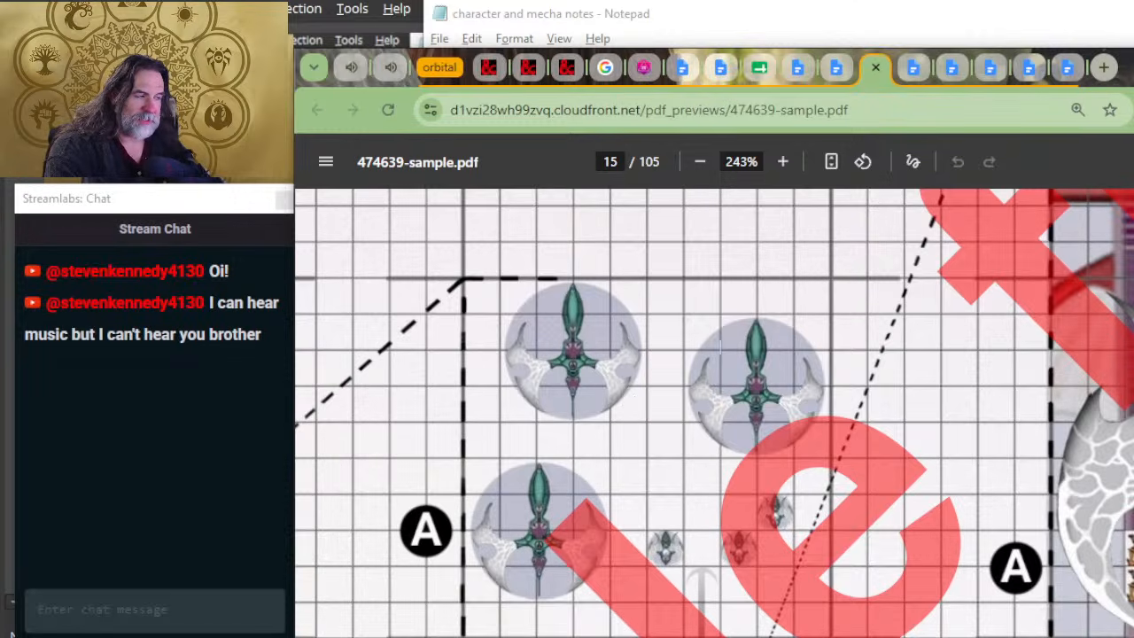
scroll(692, 536, down, 2)
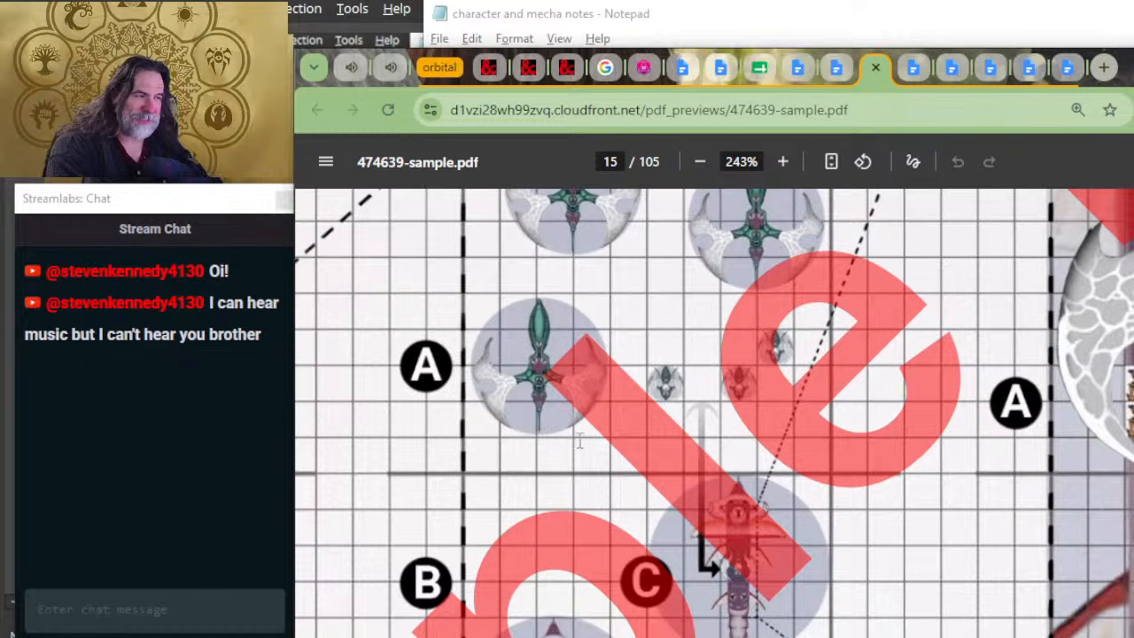
scroll(763, 508, down, 3)
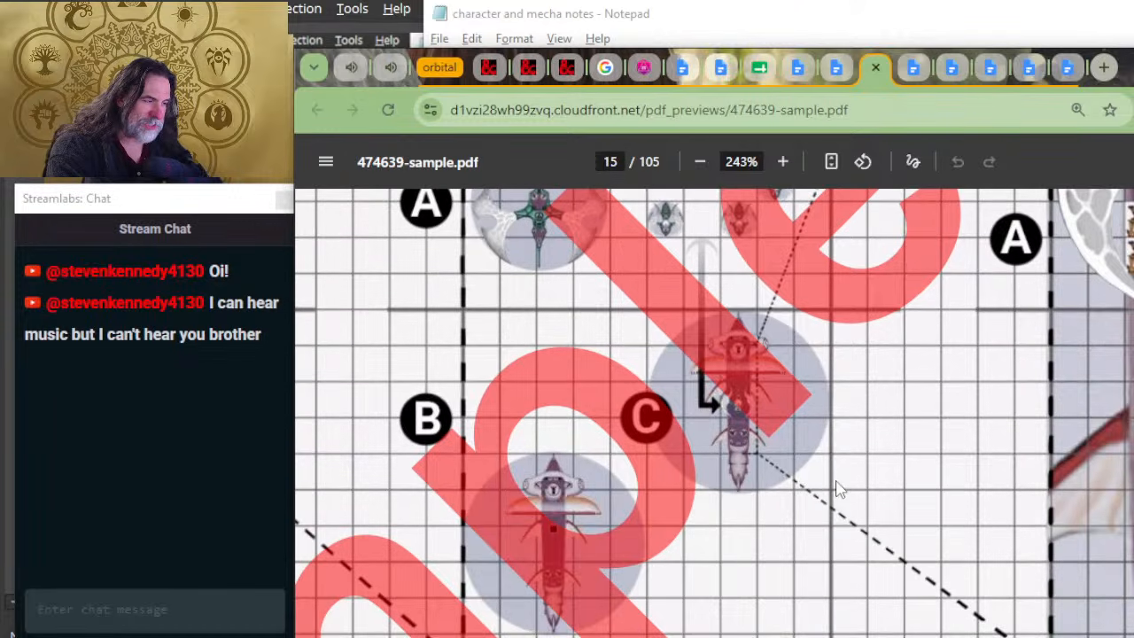
scroll(835, 486, up, 4)
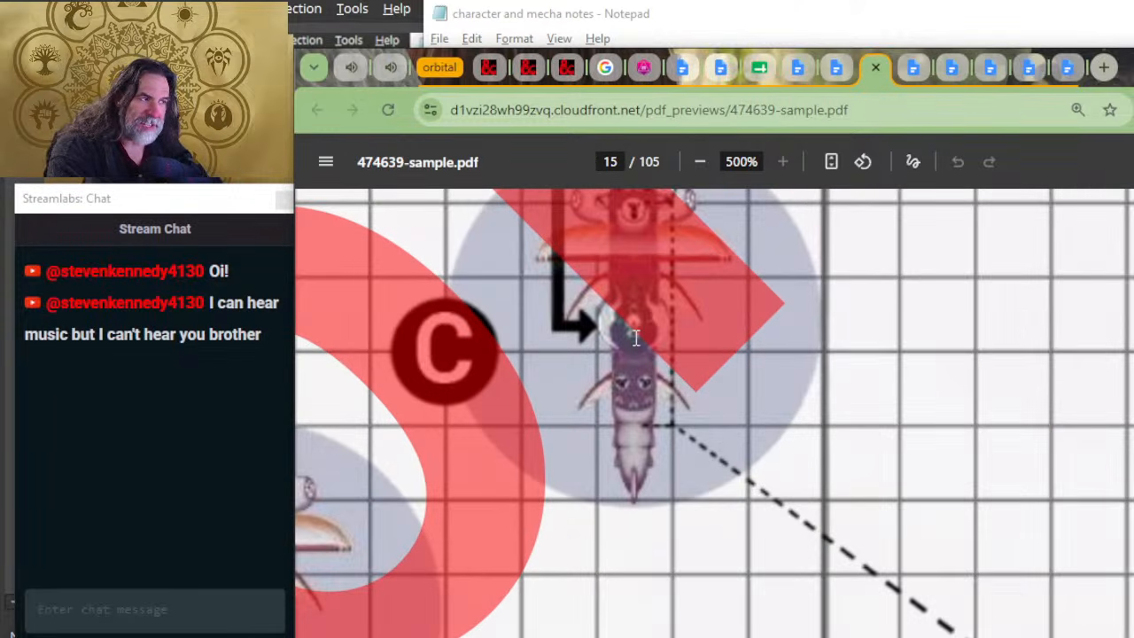
scroll(629, 359, down, 4)
middle_click(625, 384)
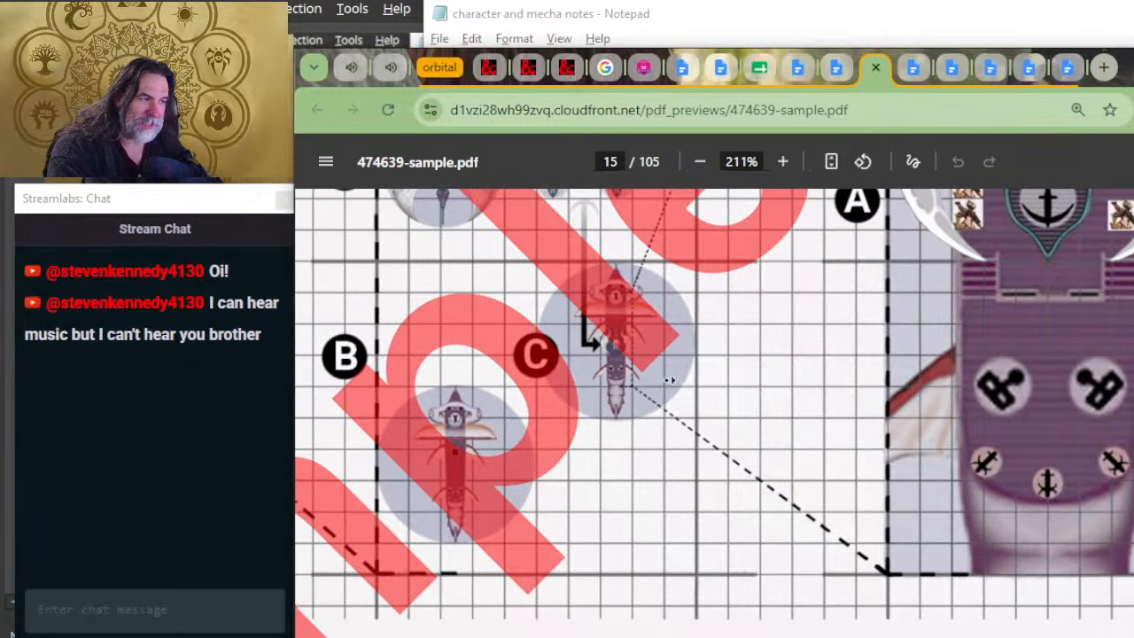
scroll(728, 372, up, 3)
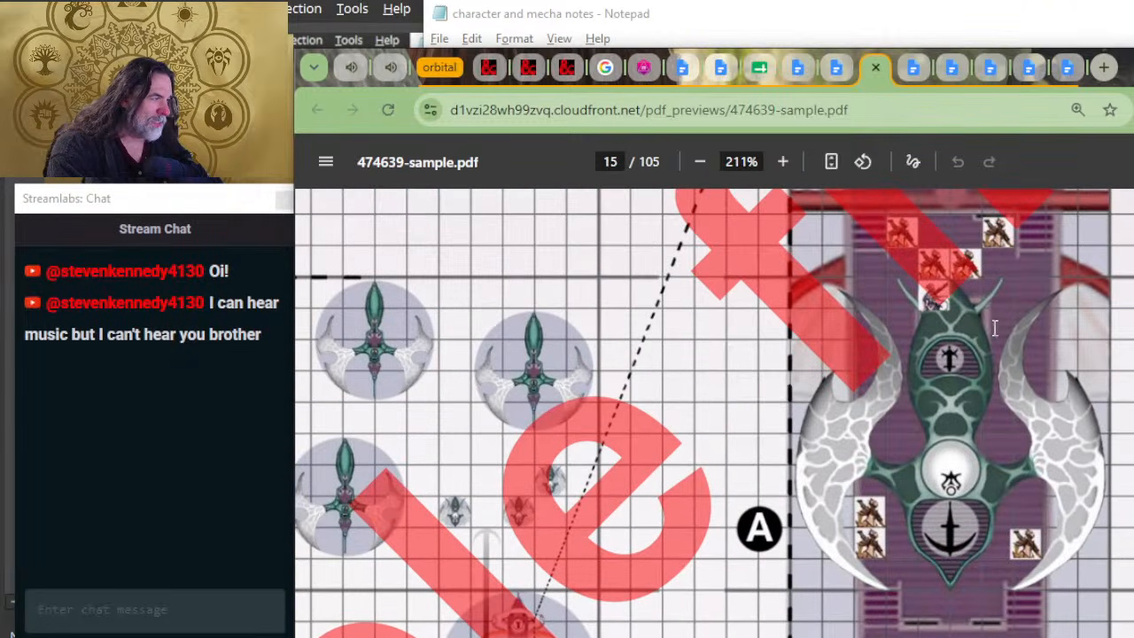
scroll(920, 377, down, 1)
scroll(682, 465, down, 2)
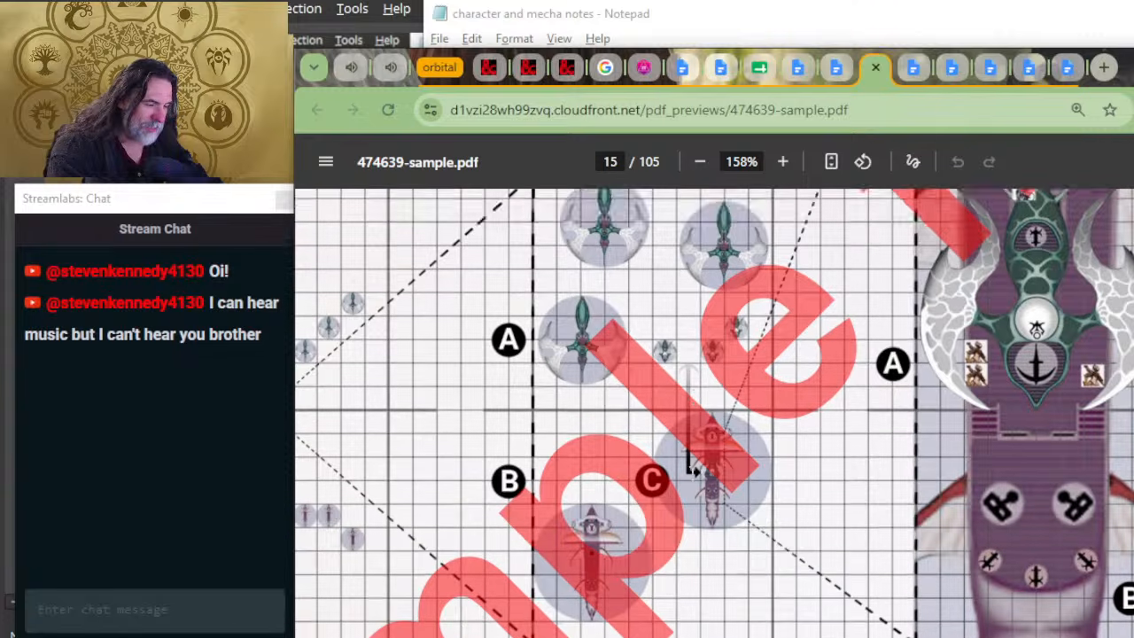
scroll(651, 443, up, 5)
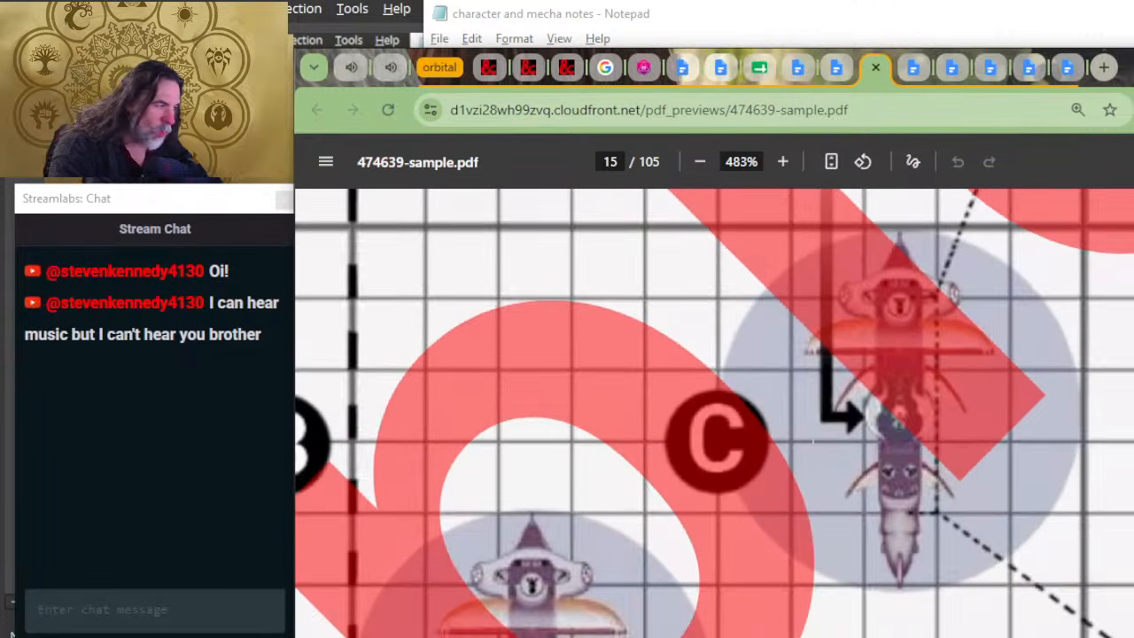
scroll(997, 400, down, 4)
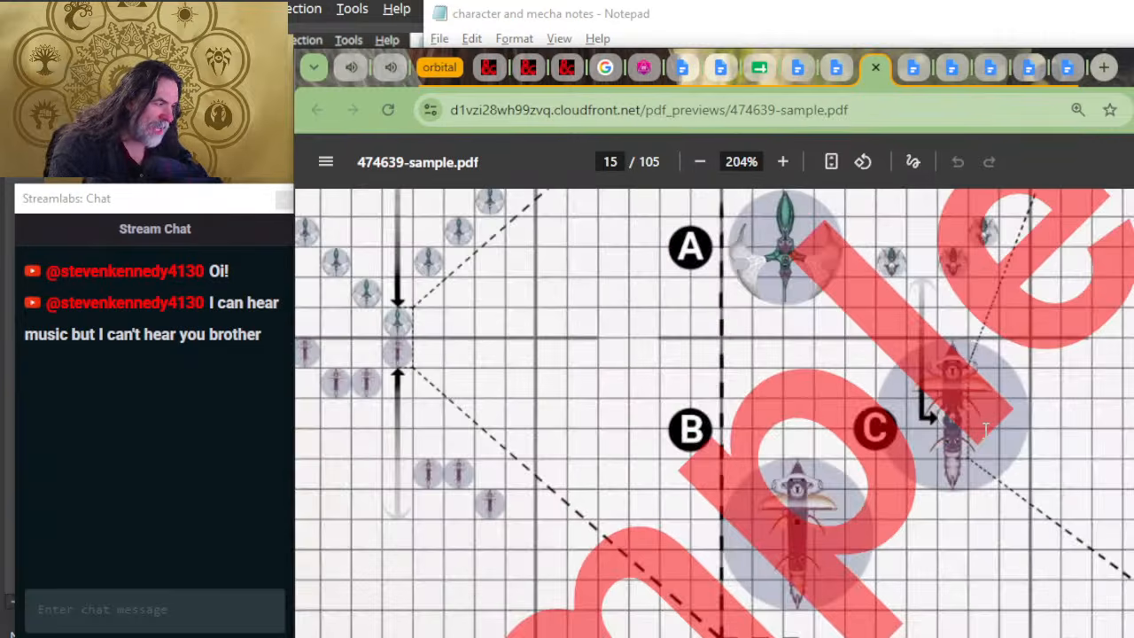
Step: Examine the 5-foot scale boarding map on page 15 from the deck weapons up to the text introducing the three scales
scroll(1067, 423, right, 3)
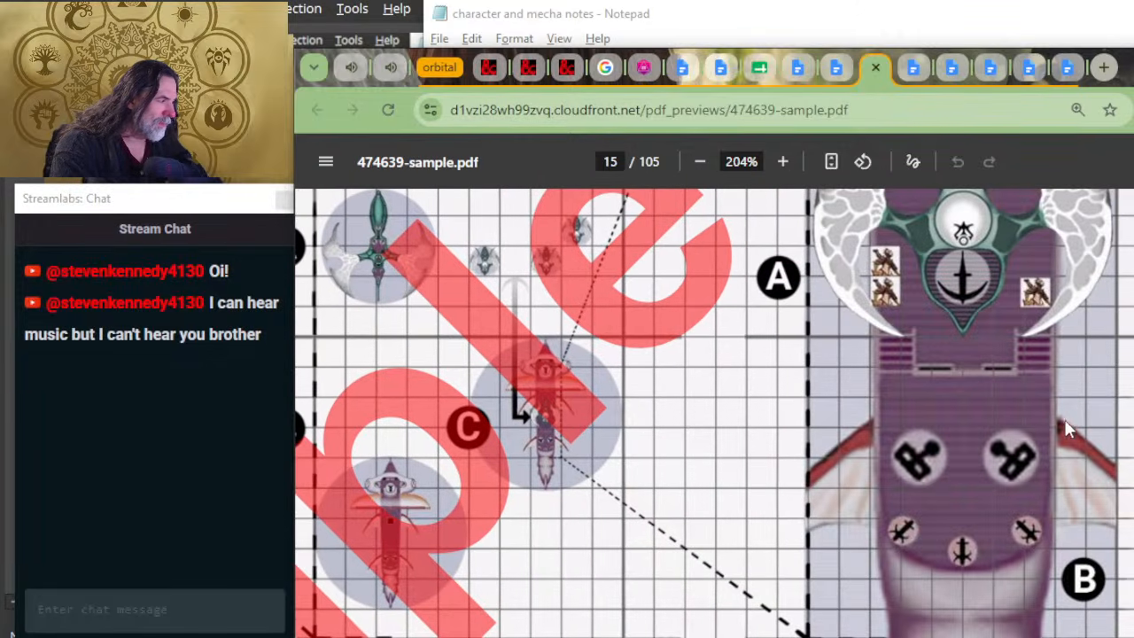
scroll(1040, 431, up, 3)
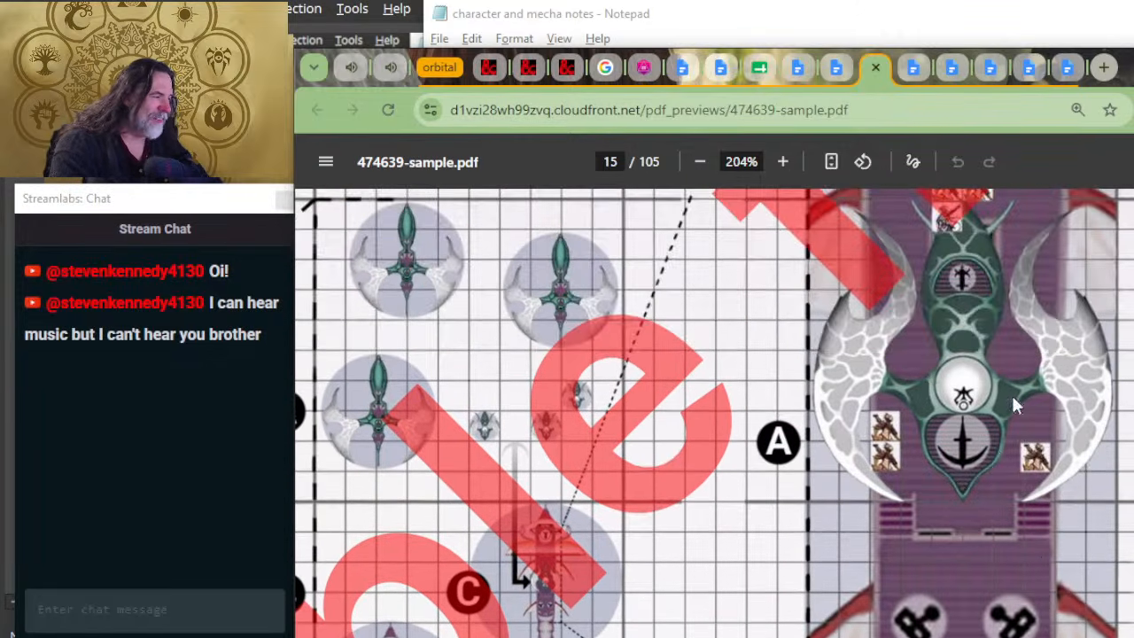
scroll(937, 348, up, 3)
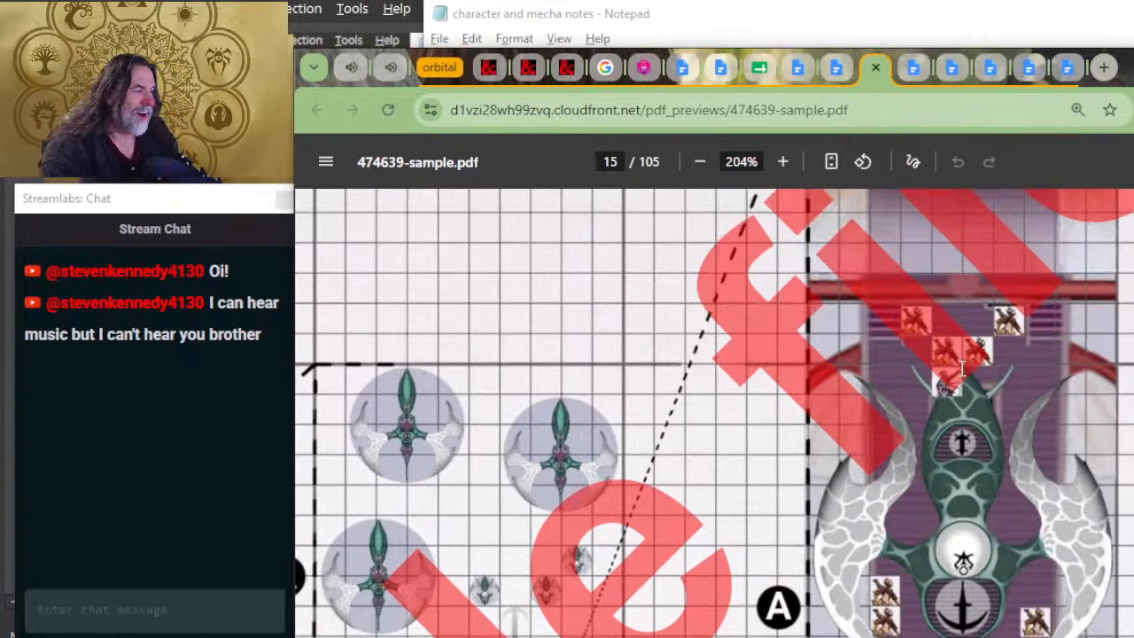
scroll(961, 368, up, 6)
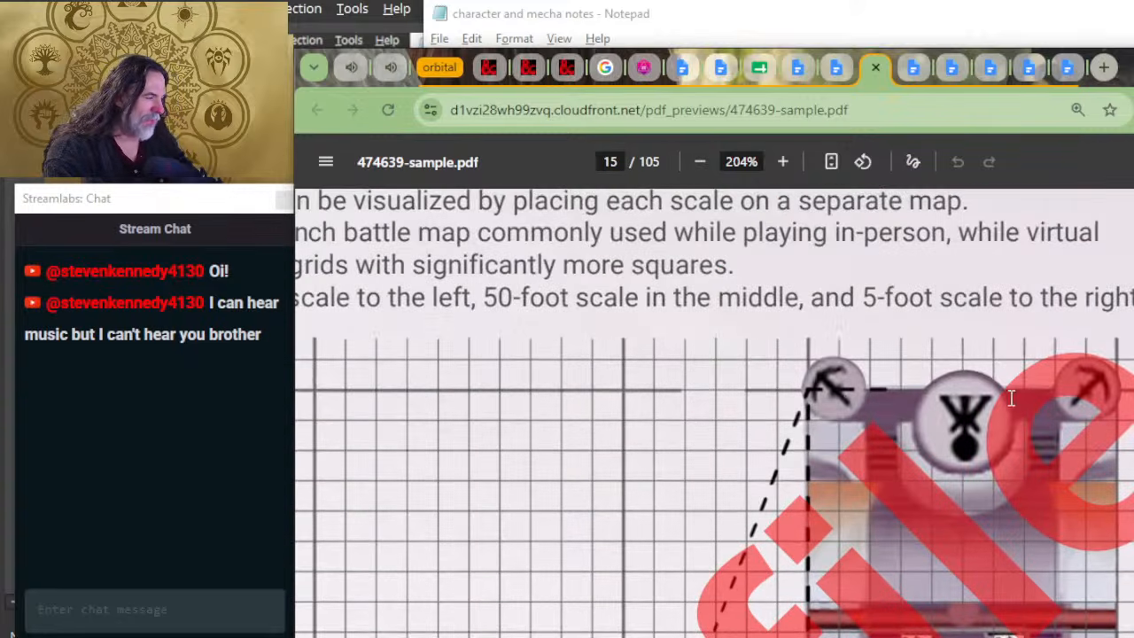
Step: Trace the page 15 battle maps from the 5-foot ship deck back to ship C and the A craft on the 50-foot map
scroll(1011, 398, down, 10)
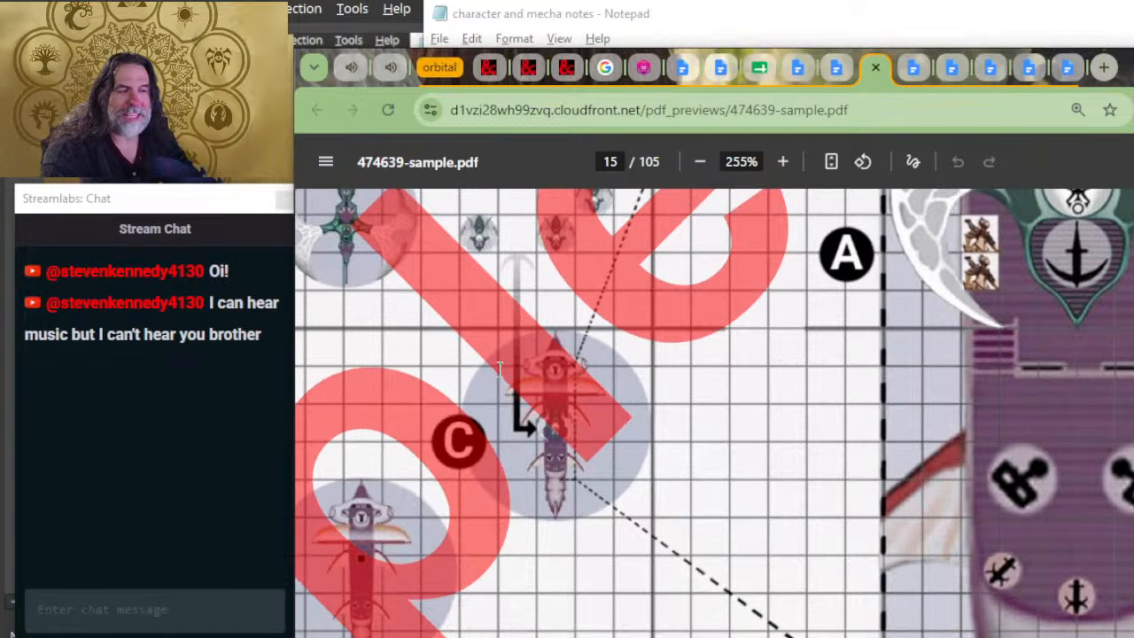
scroll(532, 368, left, 3)
scroll(531, 368, up, 1)
scroll(564, 363, up, 1)
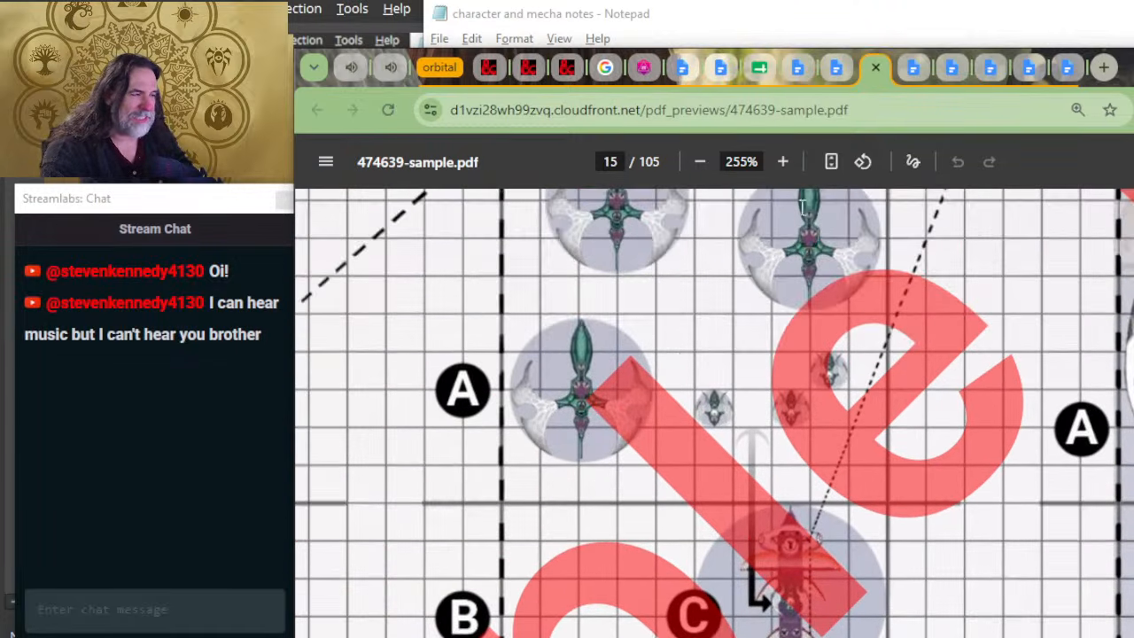
scroll(776, 431, down, 2)
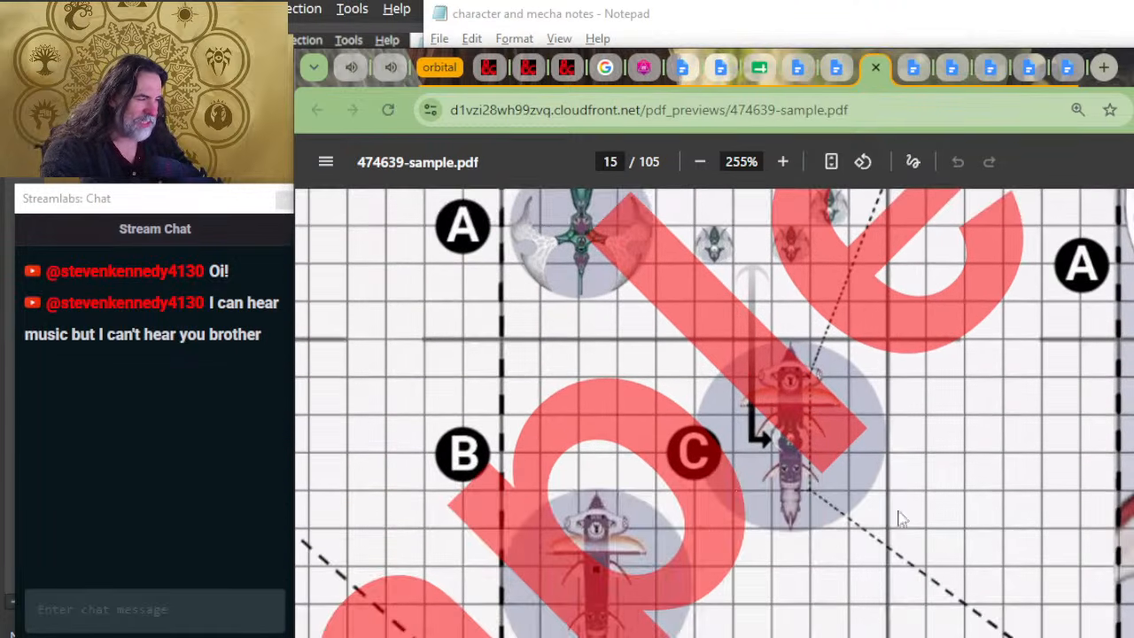
Step: Examine the 500-foot map on page 15 again, from the opposing fleets at B and C up to the winged city at A
scroll(811, 486, left, 1)
scroll(810, 486, left, 7)
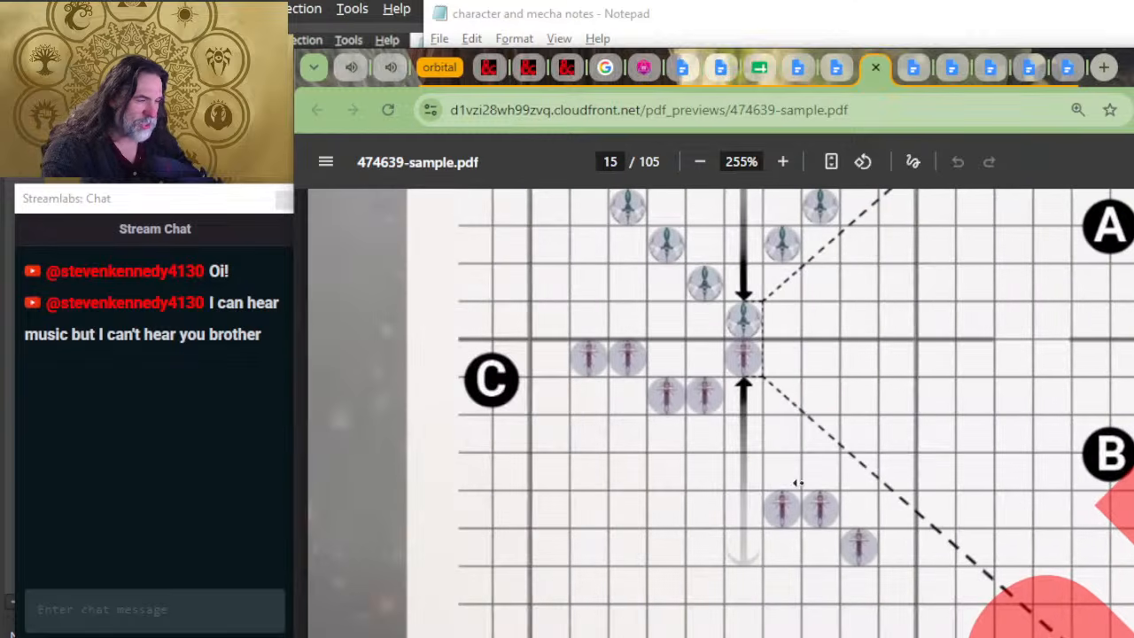
scroll(787, 355, up, 2)
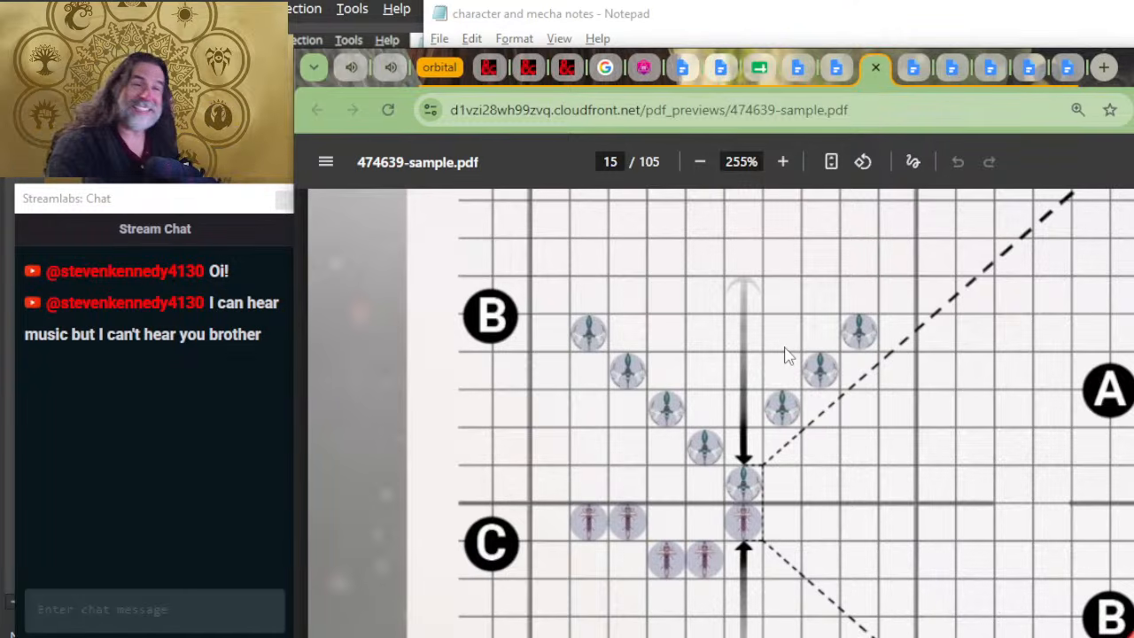
right_click(785, 356)
click(751, 303)
scroll(751, 303, up, 4)
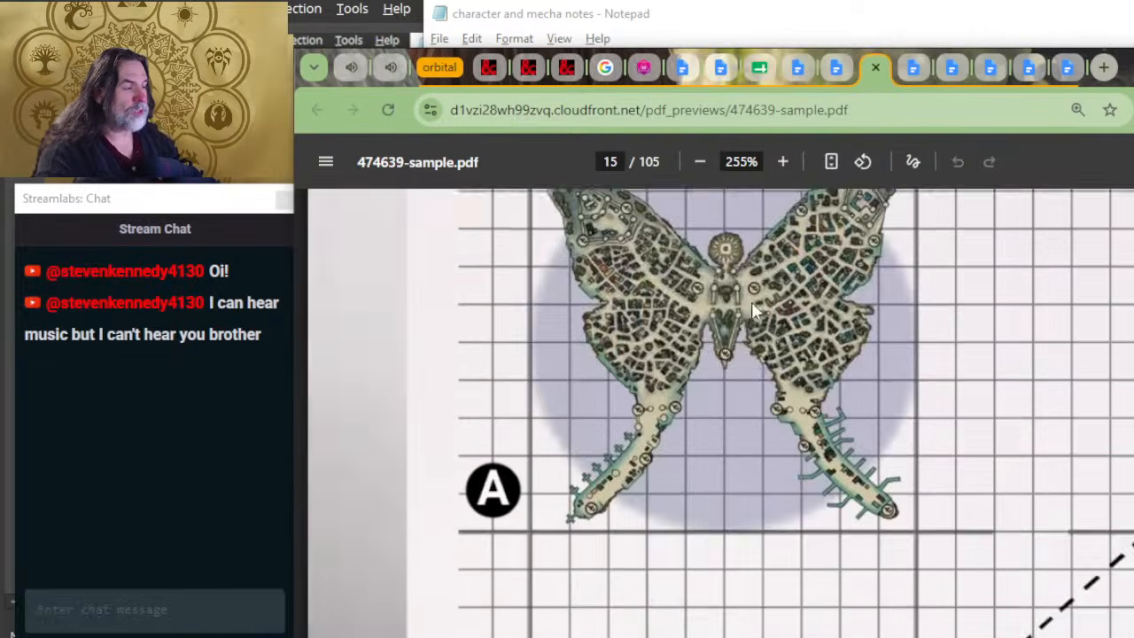
scroll(751, 301, up, 10)
Step: Look back through pages 14 to 12 of the PDF, covering Map Scales and Weapon Ranges and the liquid terrain landing rules
scroll(769, 383, down, 5)
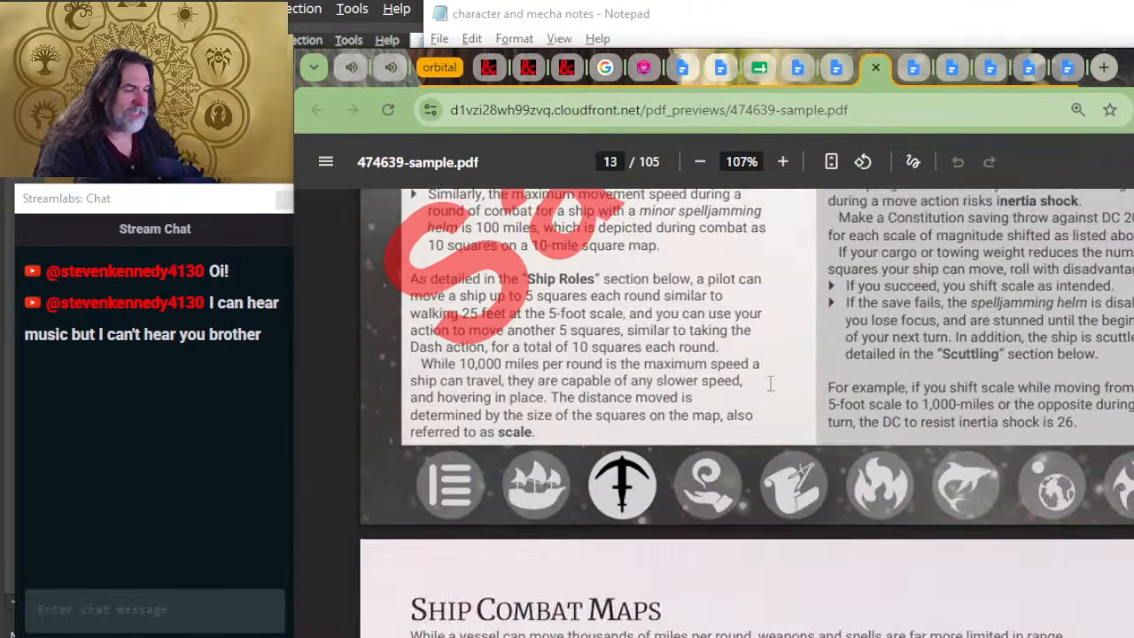
scroll(753, 461, down, 8)
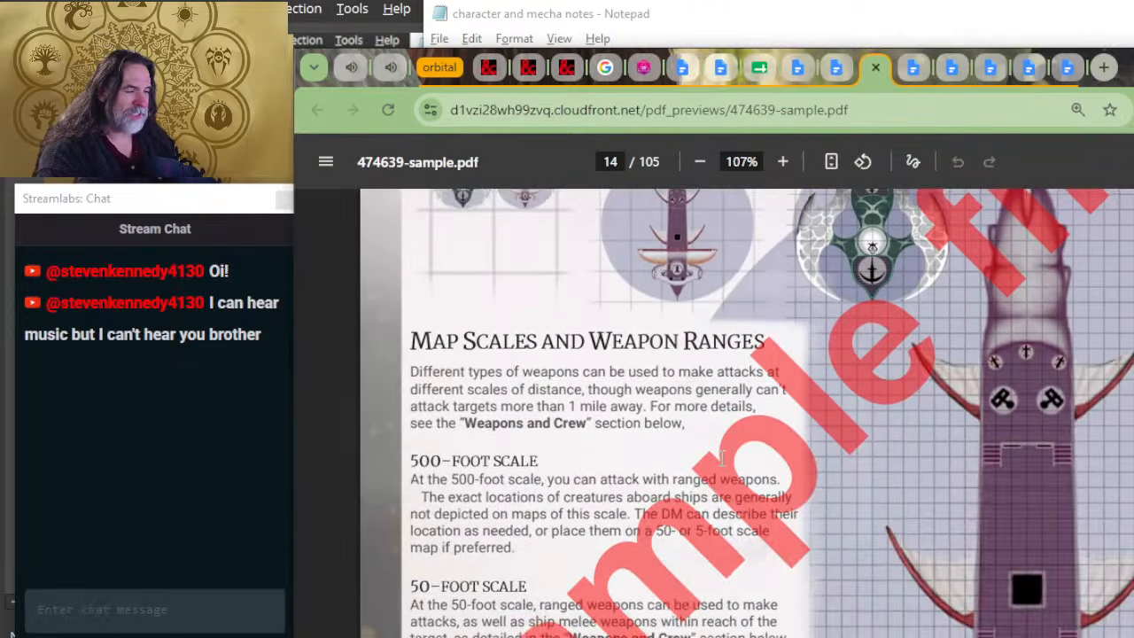
scroll(722, 459, up, 10)
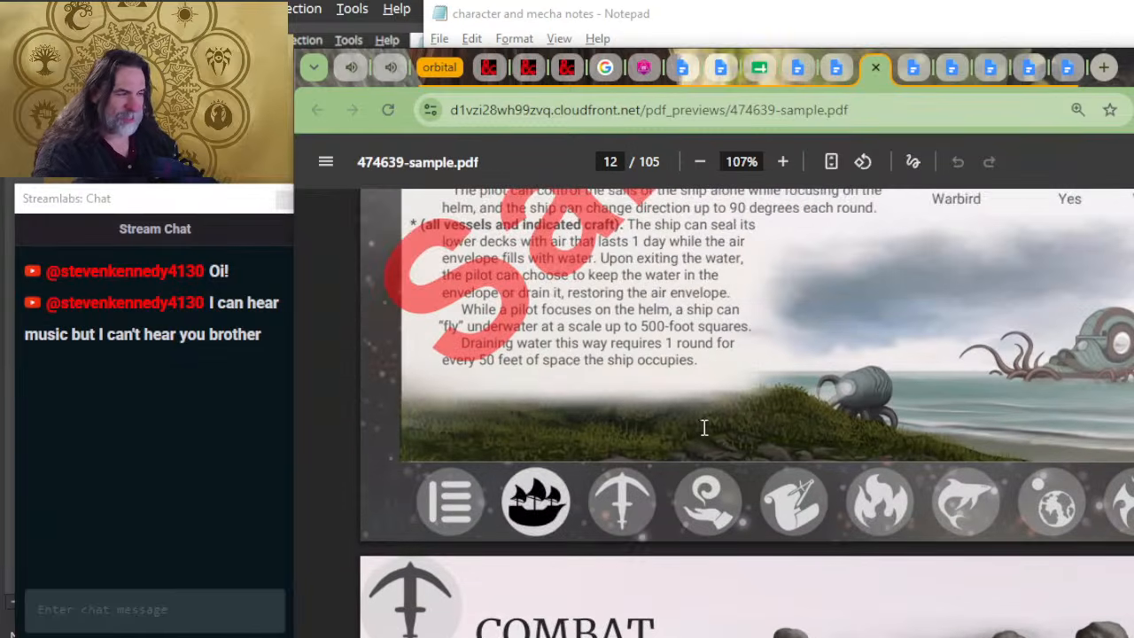
scroll(590, 456, up, 2)
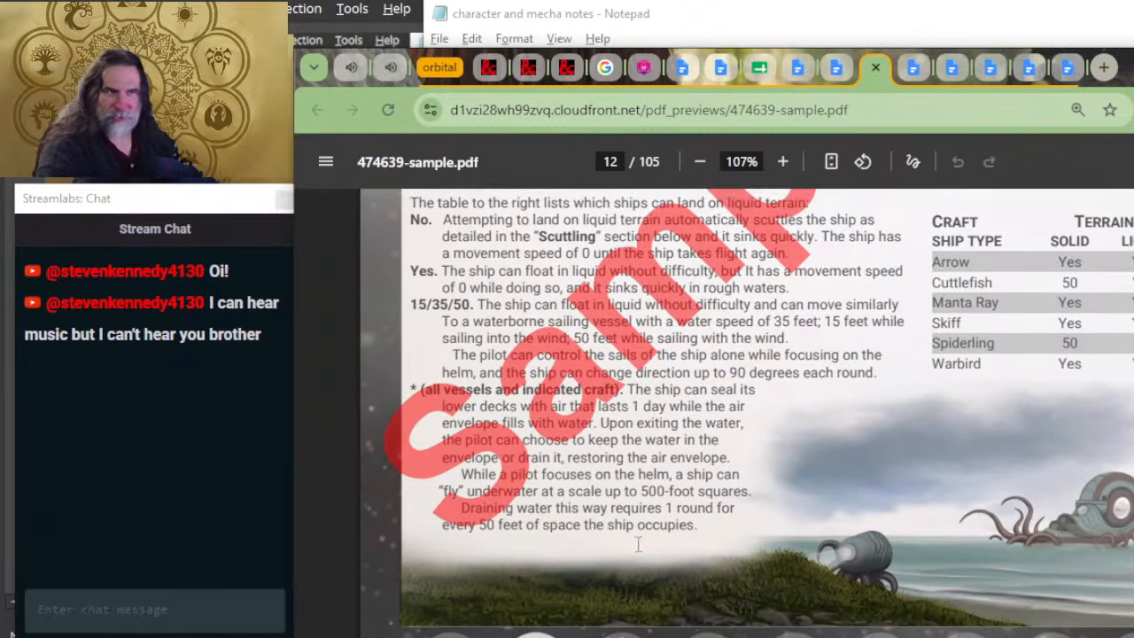
Step: Examine the illustration at the foot of page 12 up close, from the tentacled craft ashore to the larger ship at sea
scroll(780, 463, down, 2)
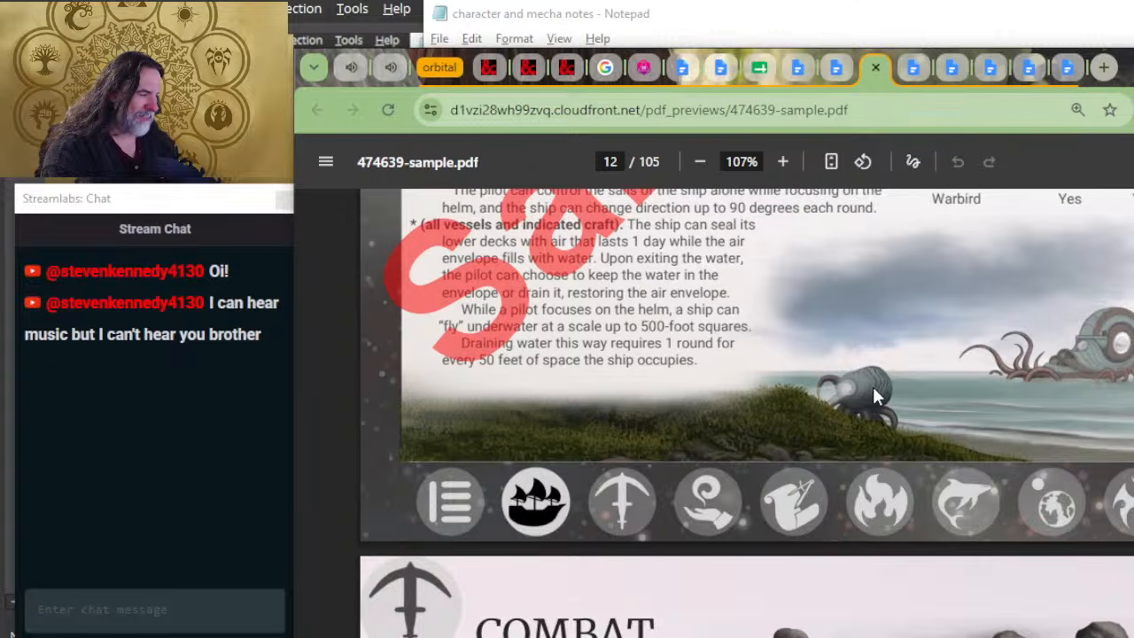
scroll(874, 389, up, 5)
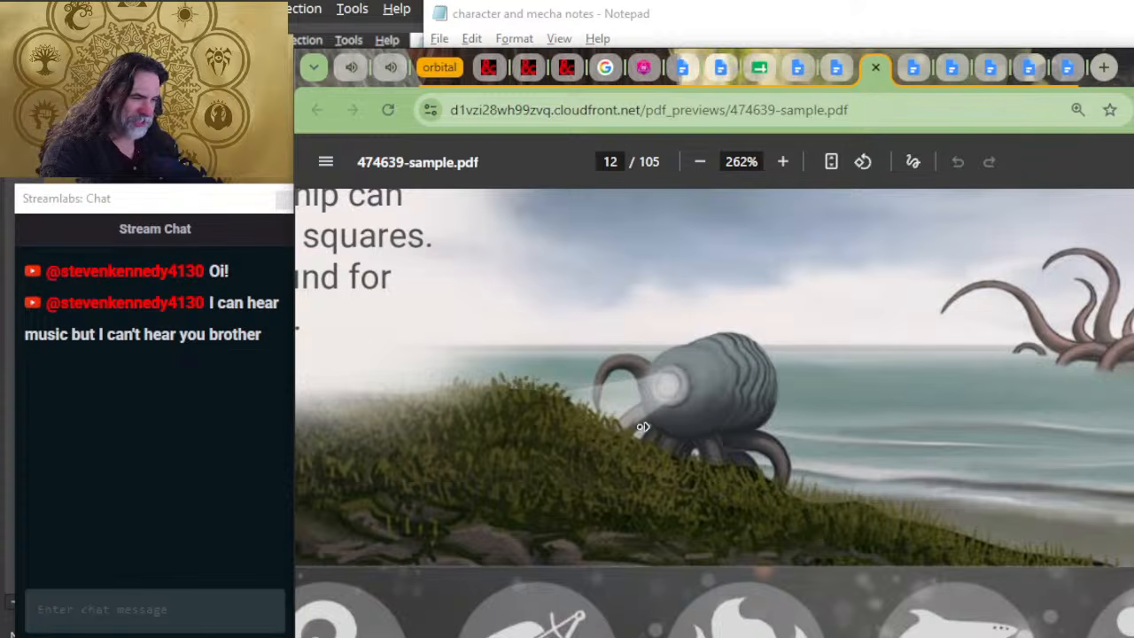
middle_click(610, 430)
middle_click(684, 432)
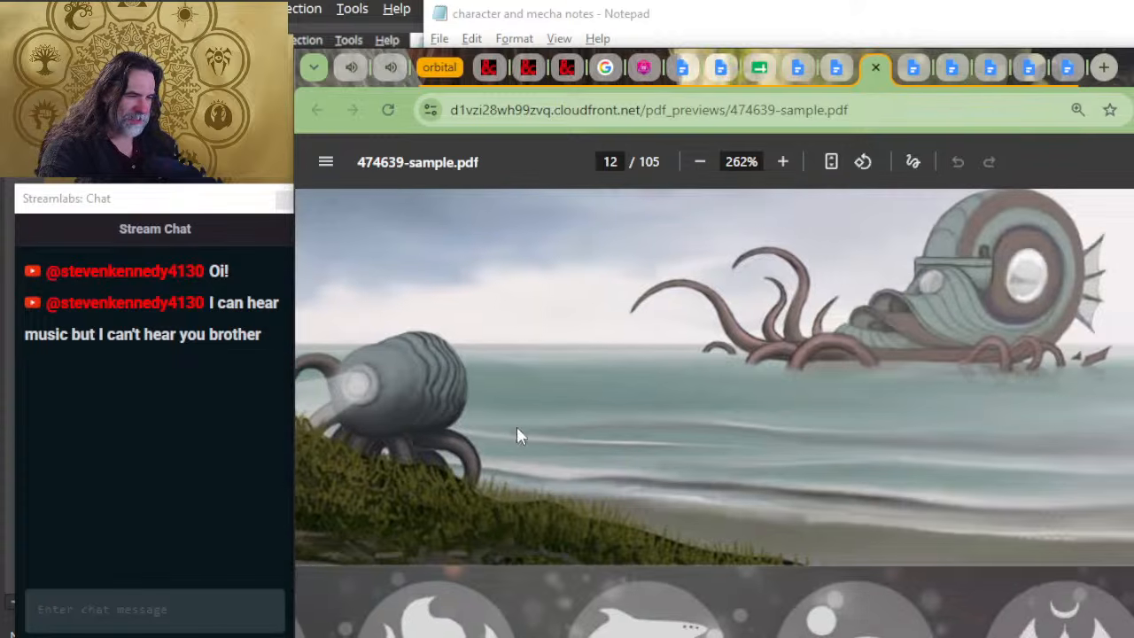
scroll(1007, 449, left, 7)
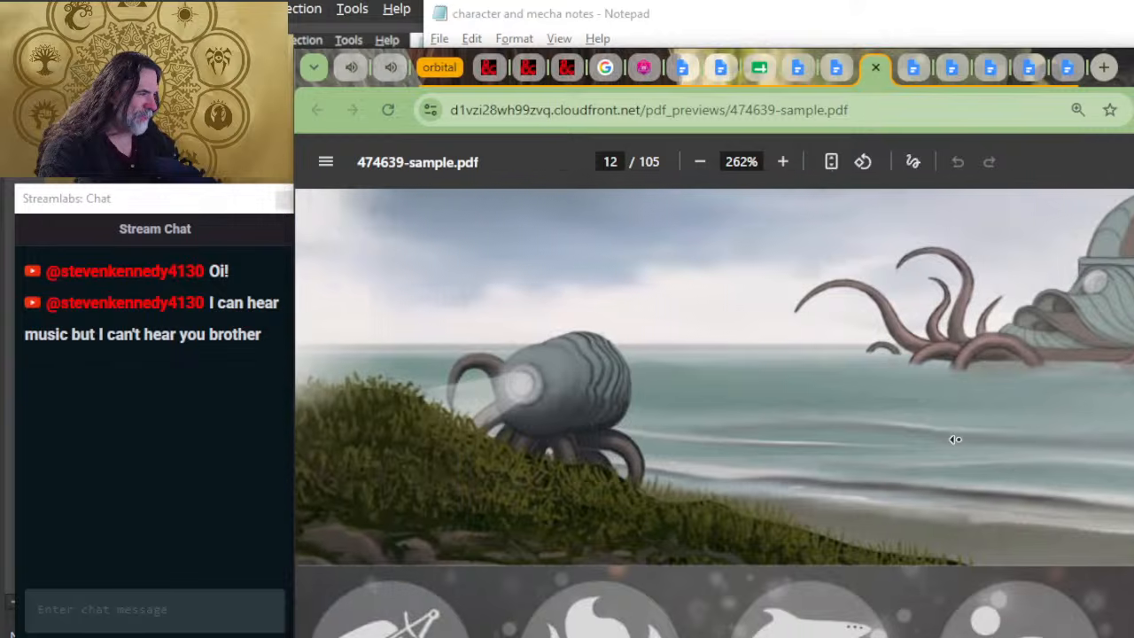
ctrl+scroll(785, 448, down, 5)
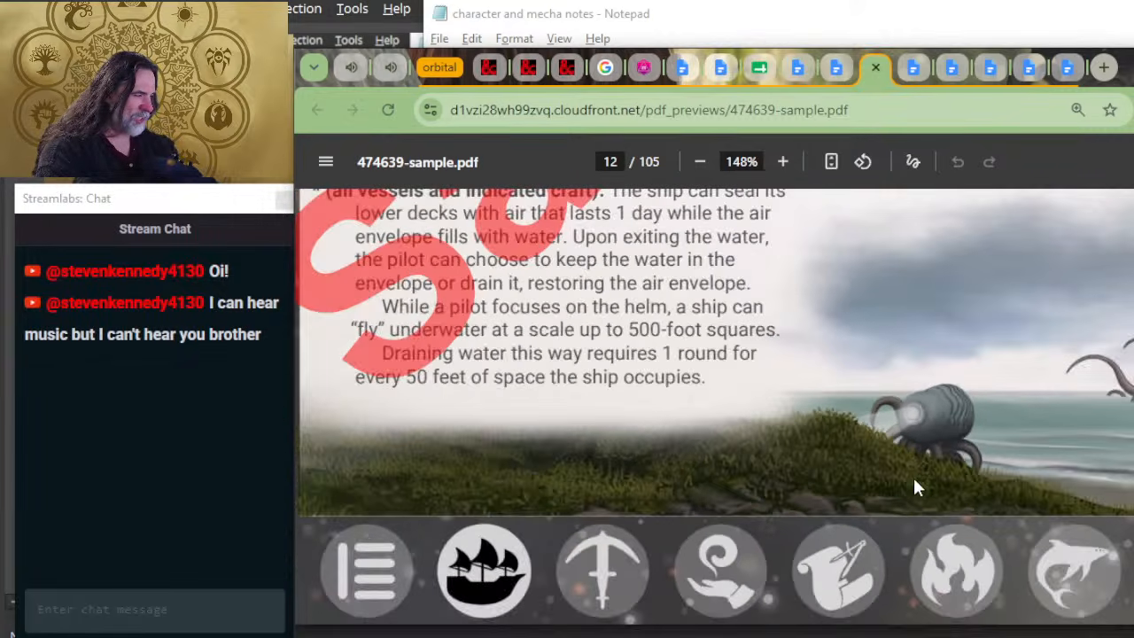
ctrl+scroll(829, 434, down, 2)
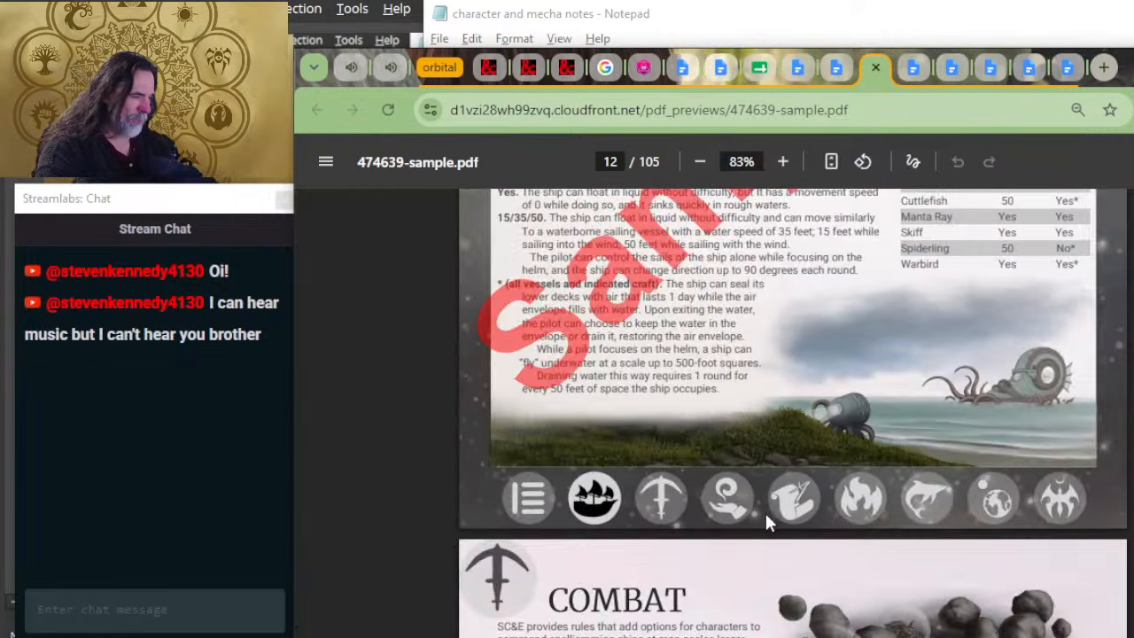
Step: Review the Craft layouts and weapon key on page 11, checking them against the MECHA BASE FRAME notes in Notepad
scroll(764, 510, up, 5)
scroll(779, 474, up, 3)
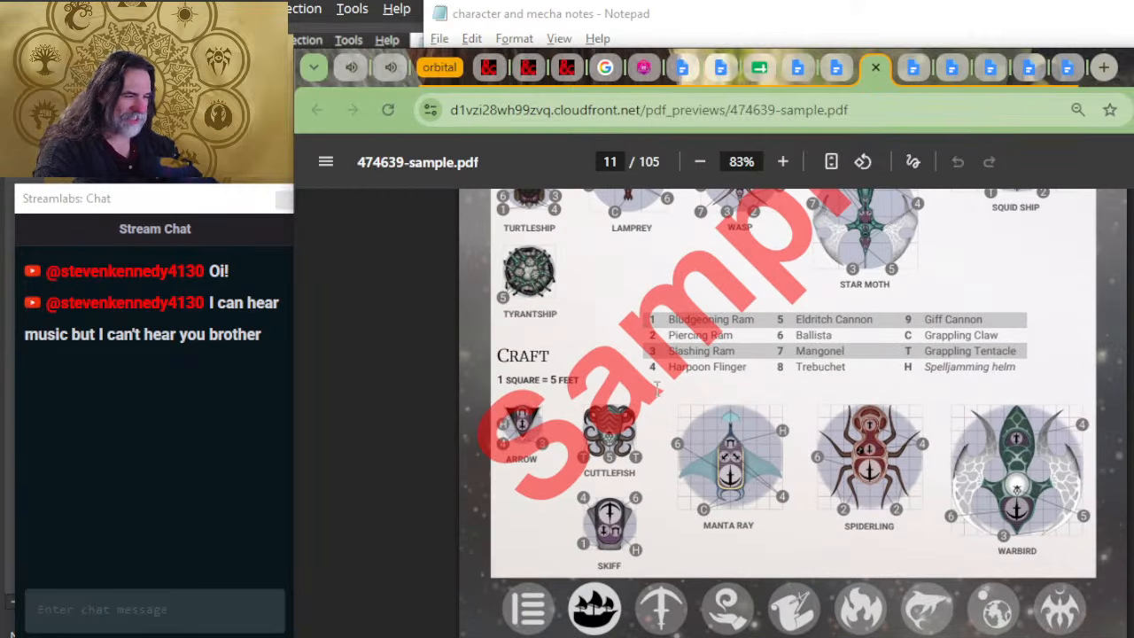
key(alt+Tab)
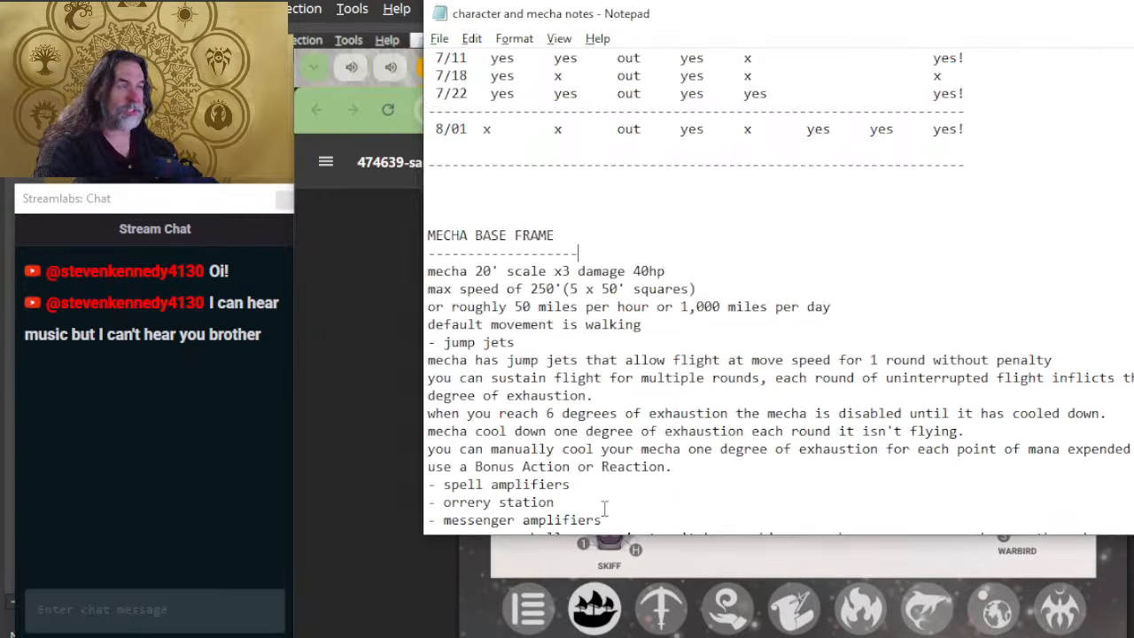
key(alt+Tab)
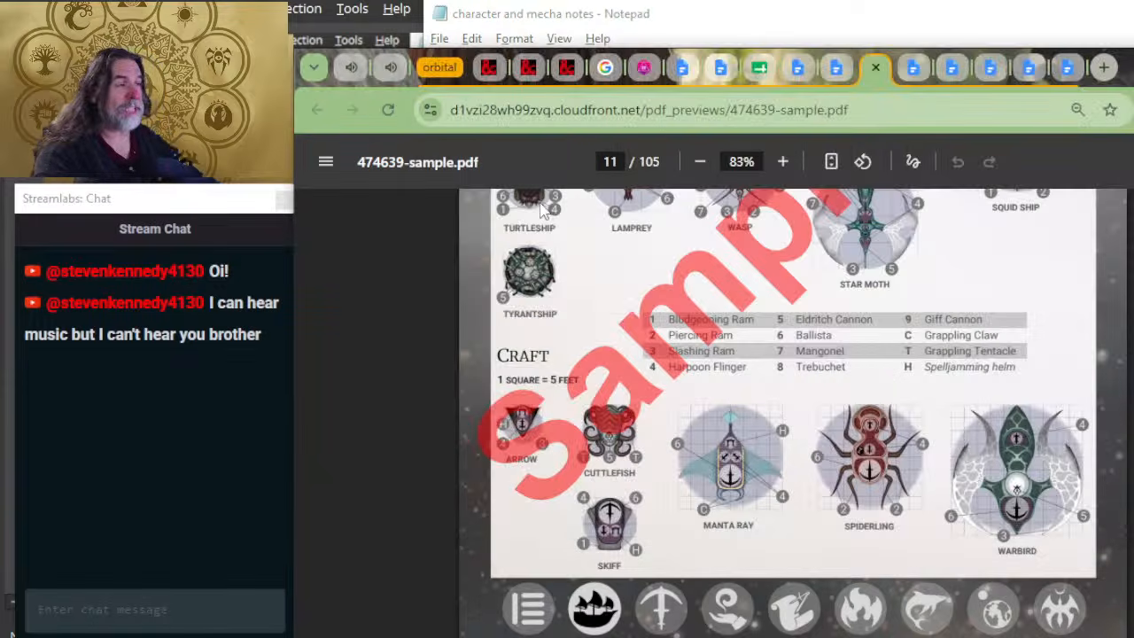
Step: Open the PDF's Combat chapter and read on to the 50-foot and 5-foot scale rules on page 14, rechecking the mecha notes in Notepad
scroll(639, 403, down, 6)
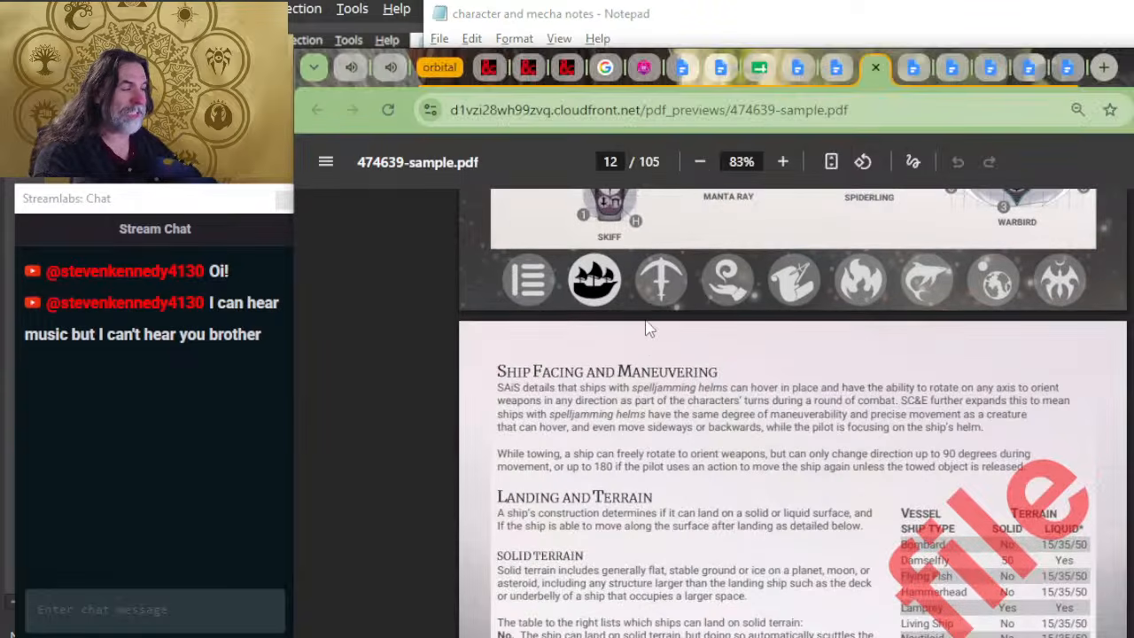
click(663, 298)
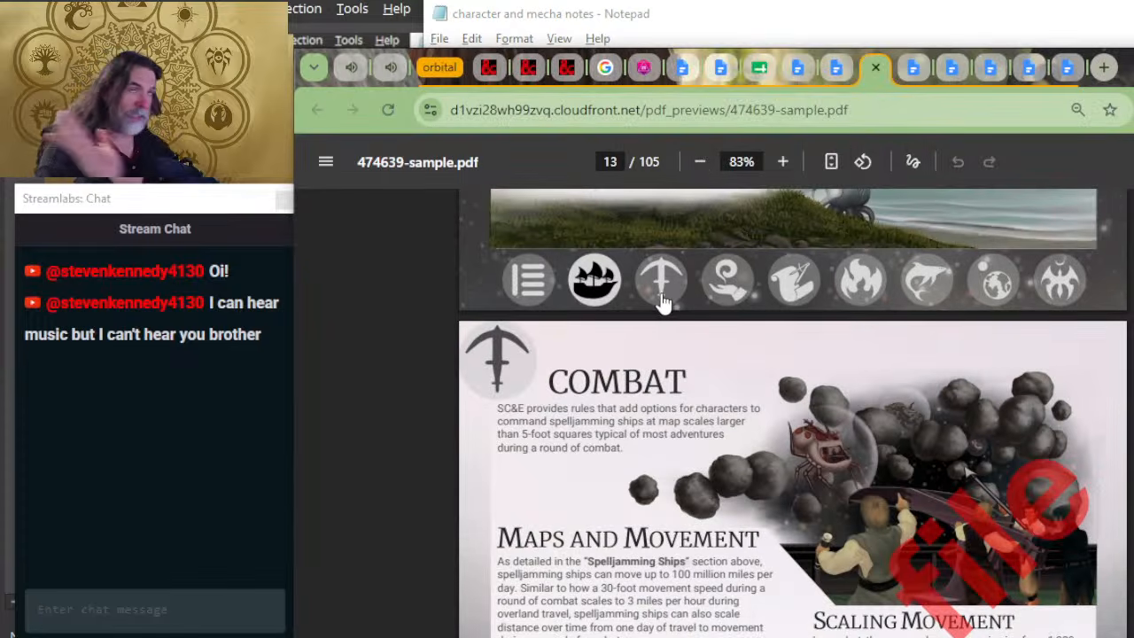
scroll(798, 363, down, 8)
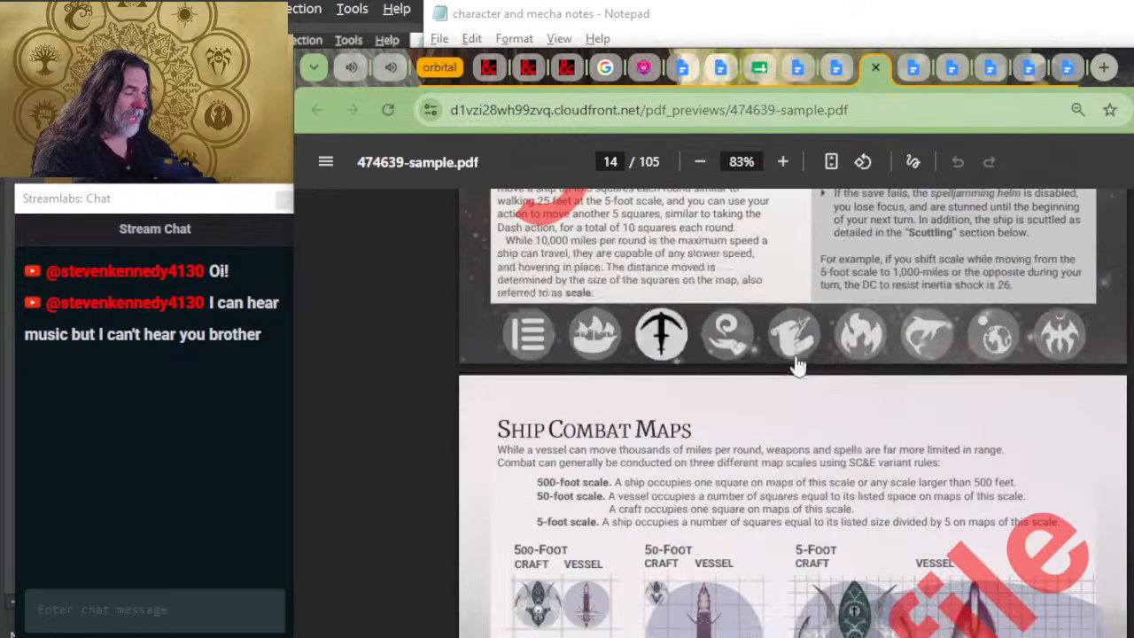
scroll(798, 364, down, 6)
key(alt+Tab)
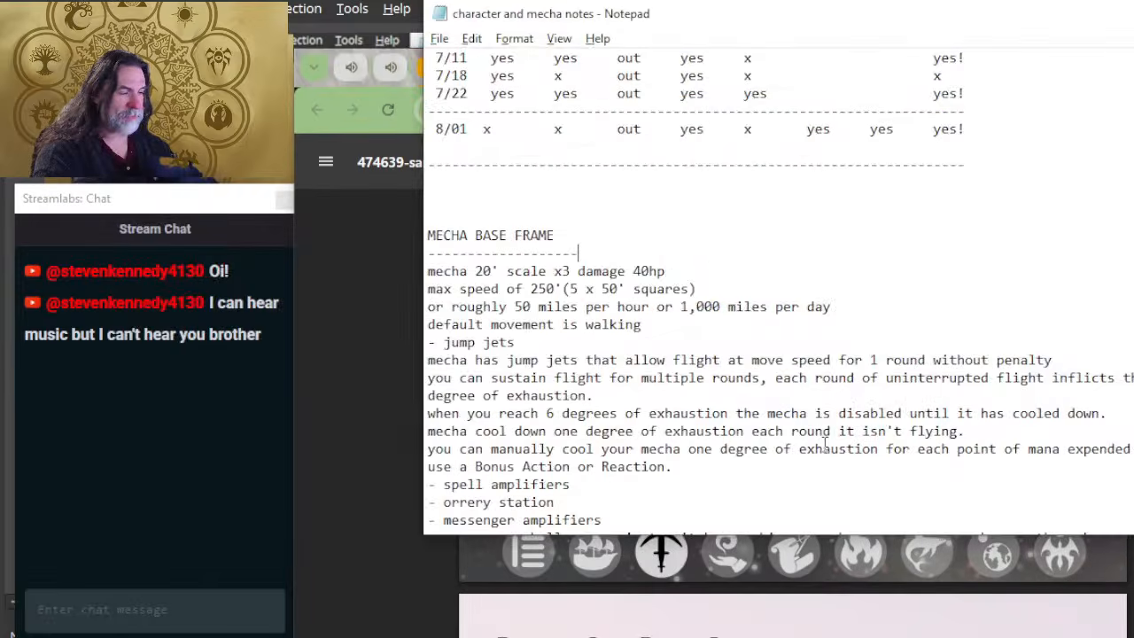
key(alt+Tab)
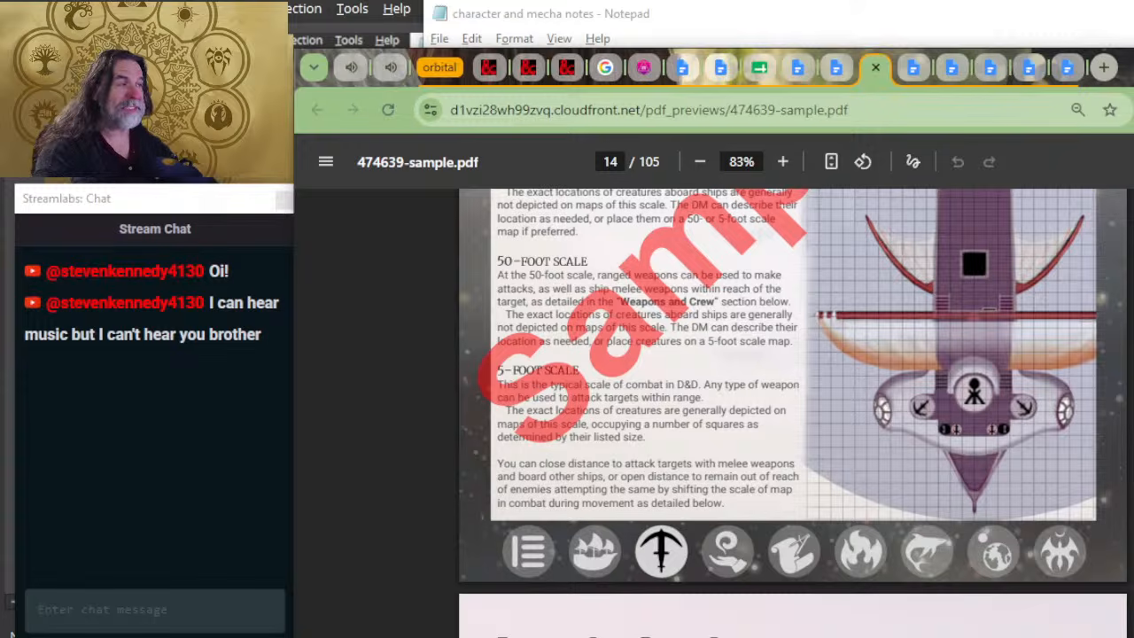
Step: Switch to the Spelljammer - Kaiju & Constructs document and move its browser tab directly after the orbital tab group
click(950, 78)
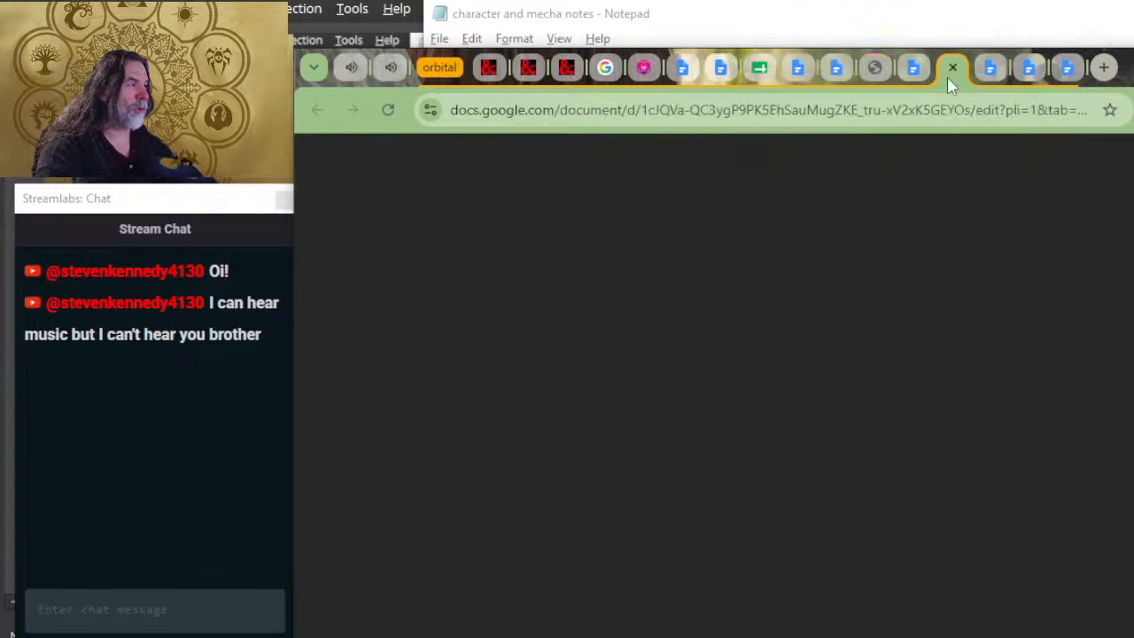
drag(951, 81, 486, 100)
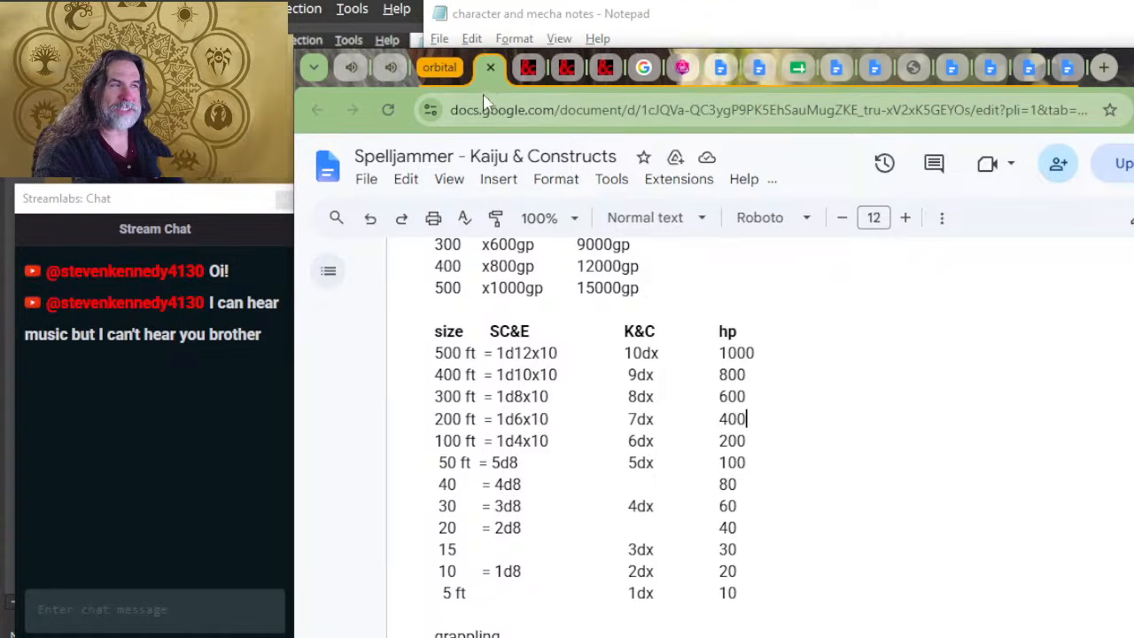
scroll(552, 599, up, 2)
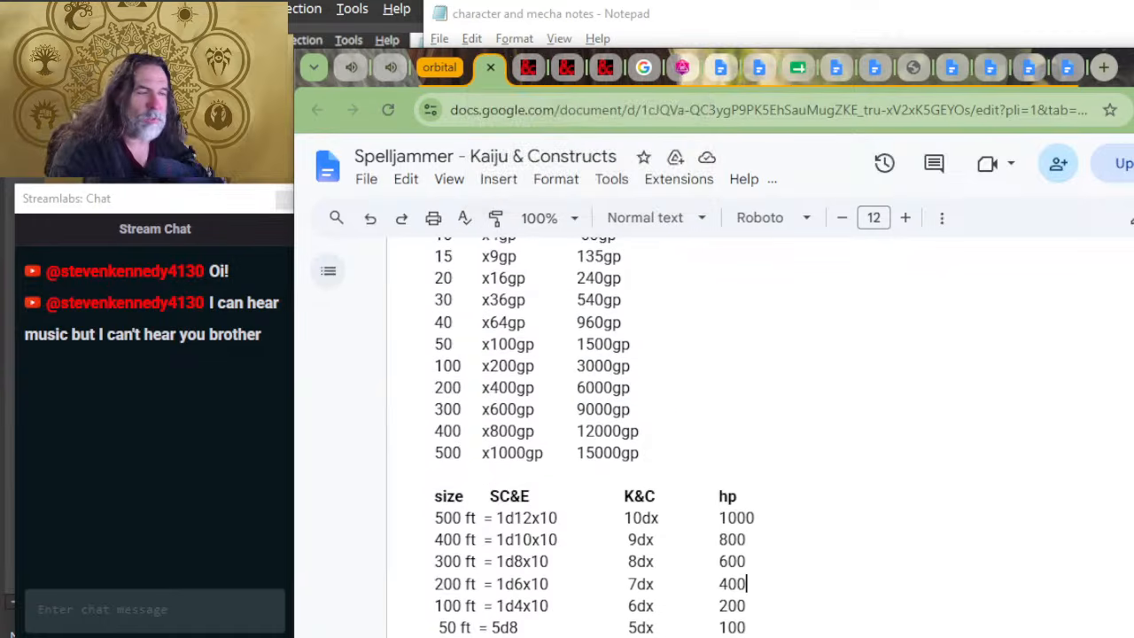
Step: Compare the MECHA BASE FRAME notes in Notepad with the size, SC&E, K&C and hp table in the Kaiju & Constructs document
key(alt+Tab)
scroll(662, 349, up, 2)
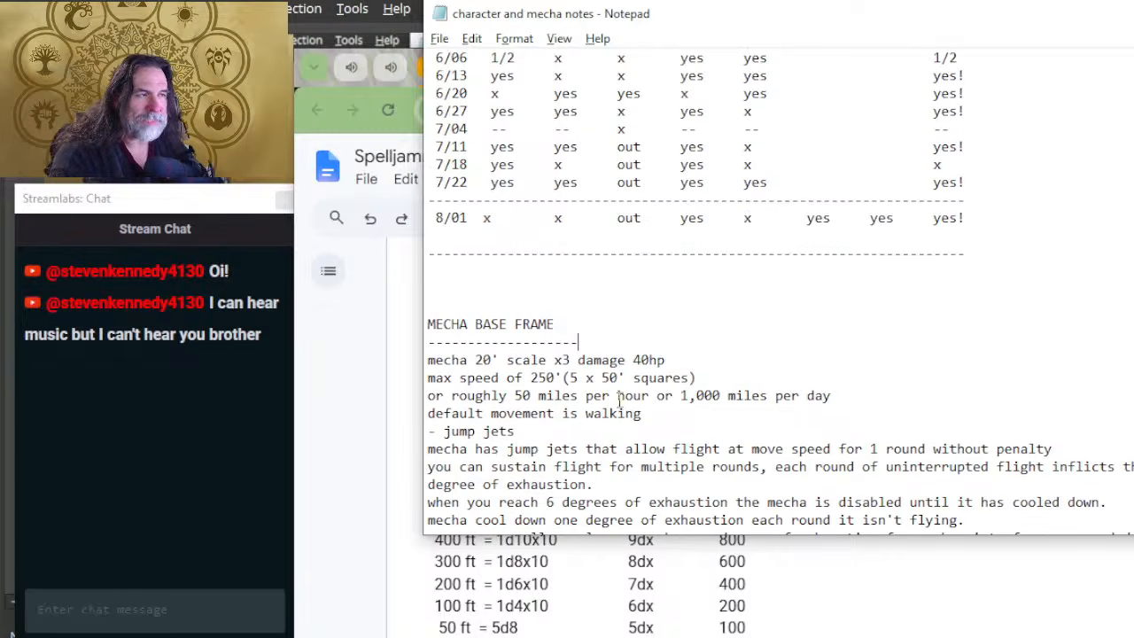
scroll(618, 421, down, 2)
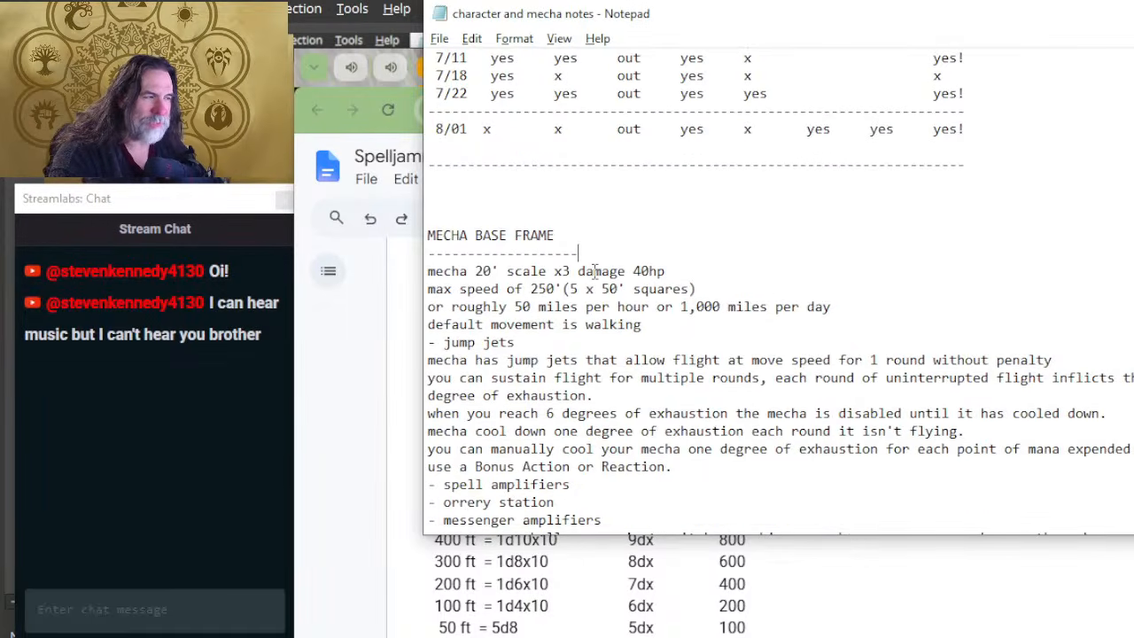
key(alt+Tab)
scroll(770, 572, down, 2)
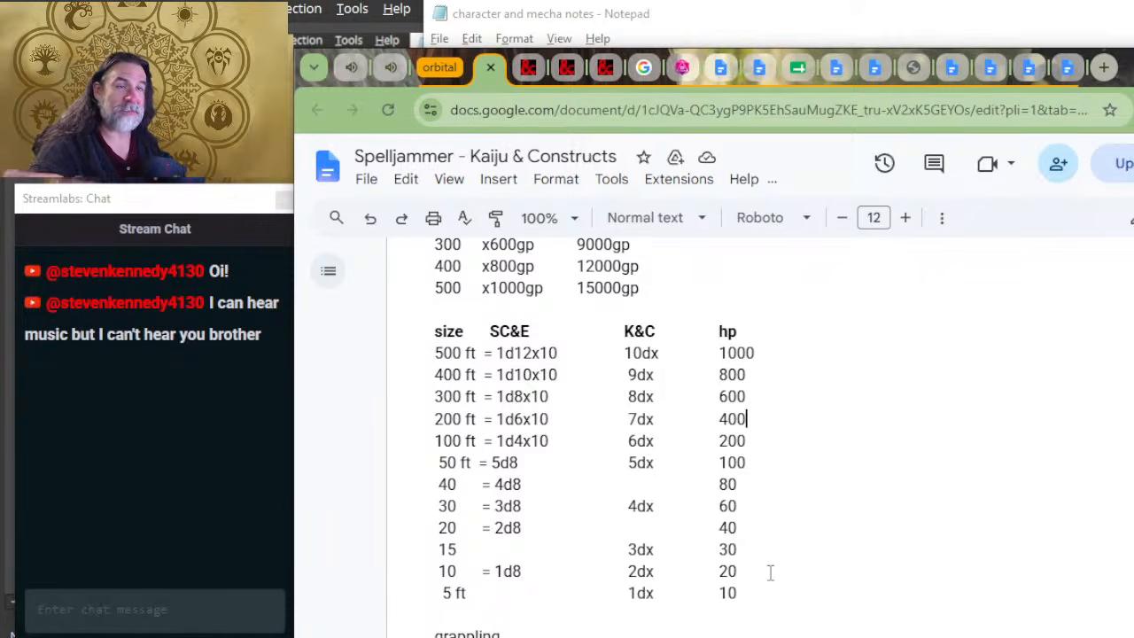
key(alt+Tab)
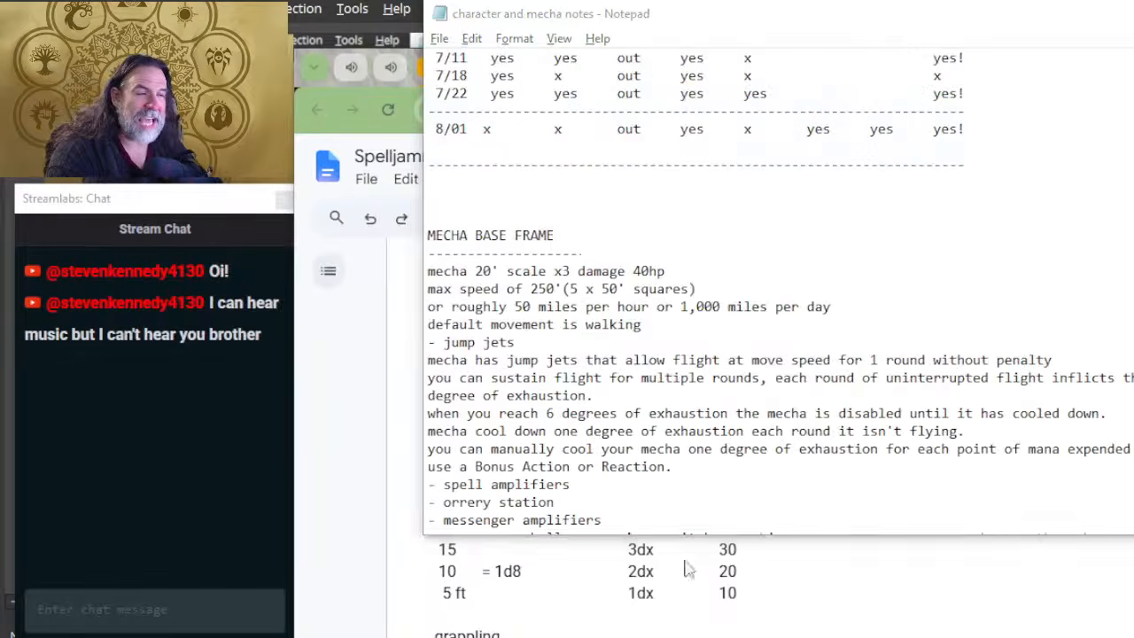
key(alt+Tab)
key(alt+Tab)
key(alt+Tab)
Step: Look through the Kaiju & Constructs document past the weapon damage types and Mega-Kaiju section to find the maneuvers list
scroll(694, 545, down, 8)
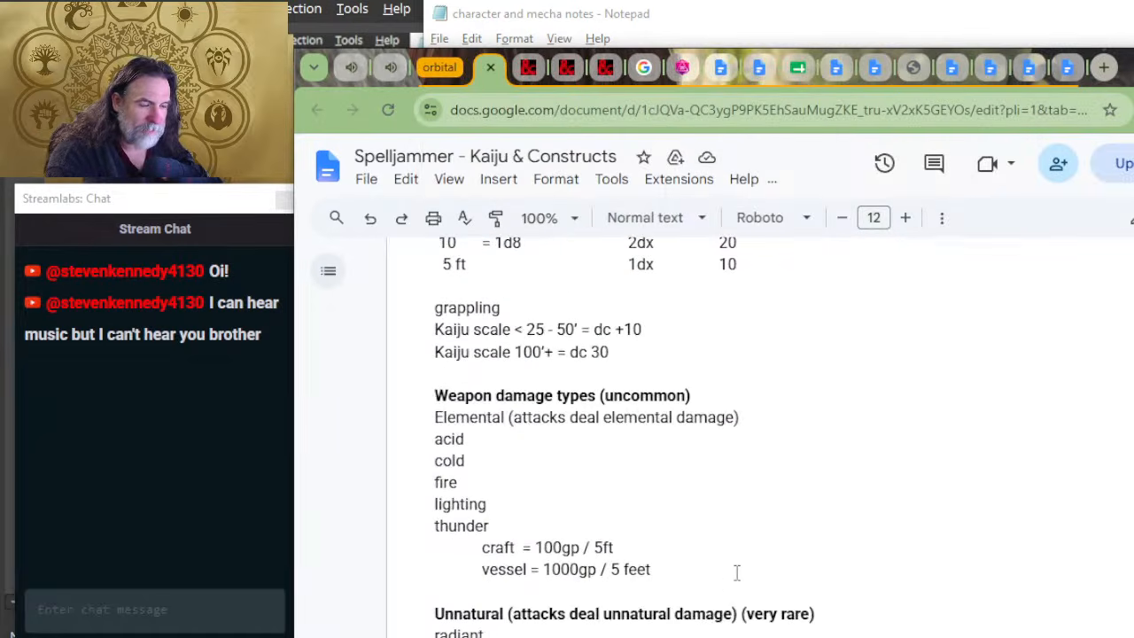
scroll(739, 546, down, 3)
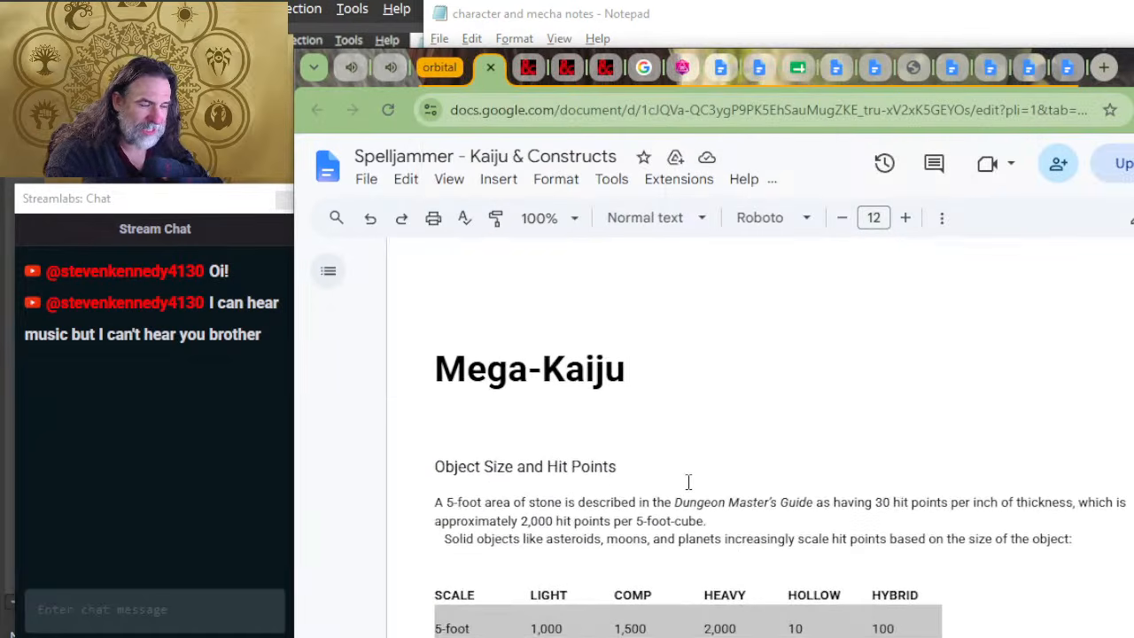
scroll(689, 549, up, 16)
scroll(707, 539, down, 20)
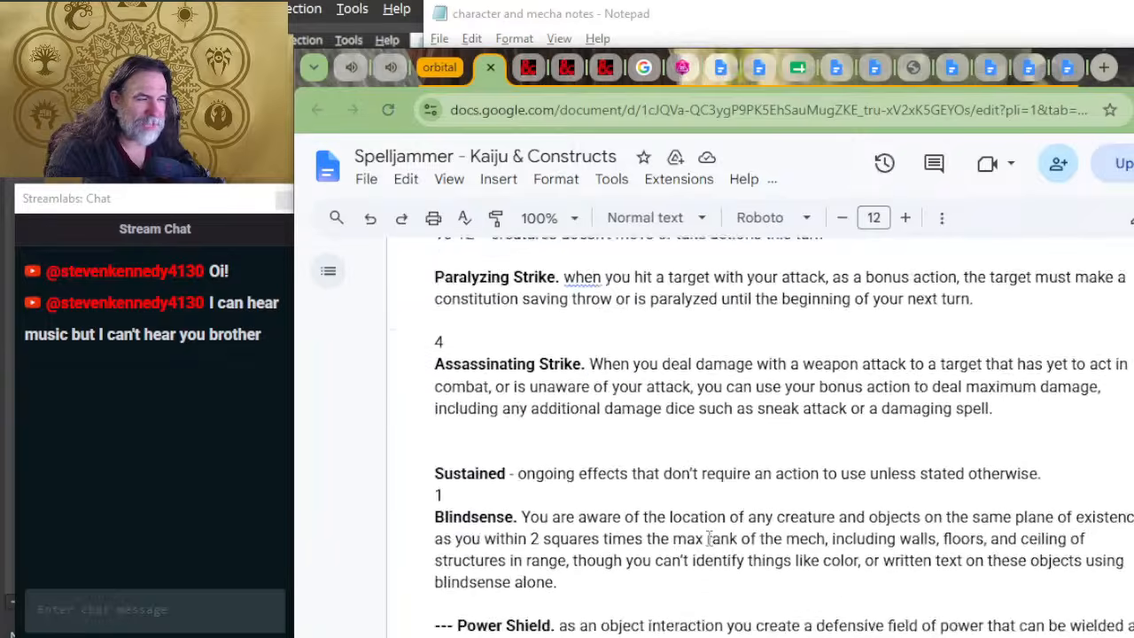
scroll(708, 537, up, 20)
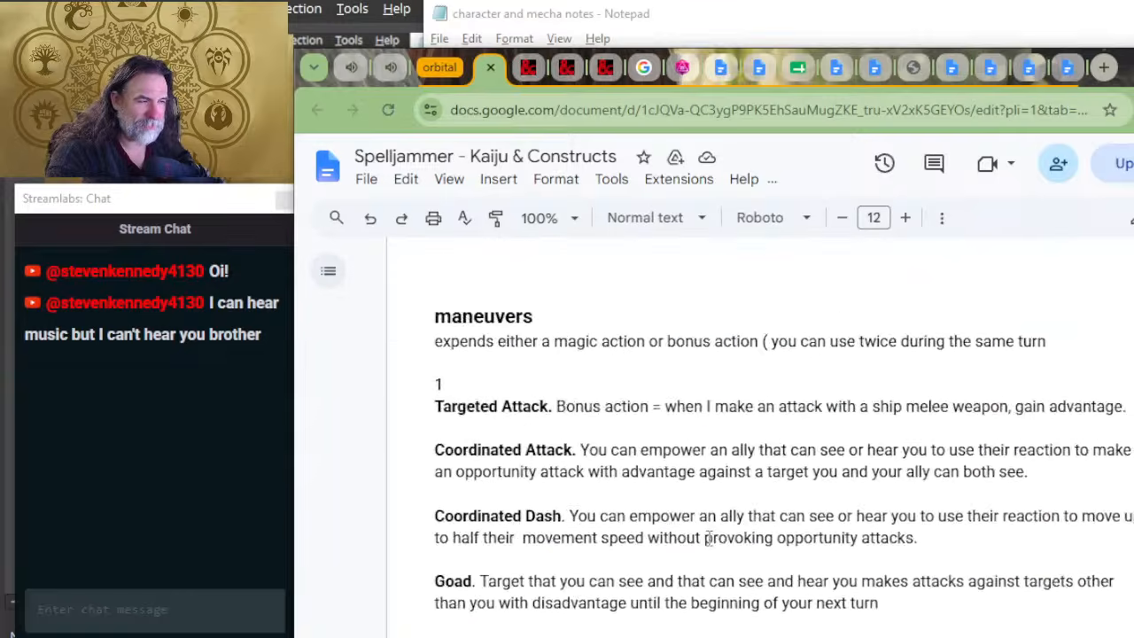
Step: Go back through the Kaiju & Constructs document to the Construction Material table and examine the heavy material's cDR entry
scroll(709, 537, up, 5)
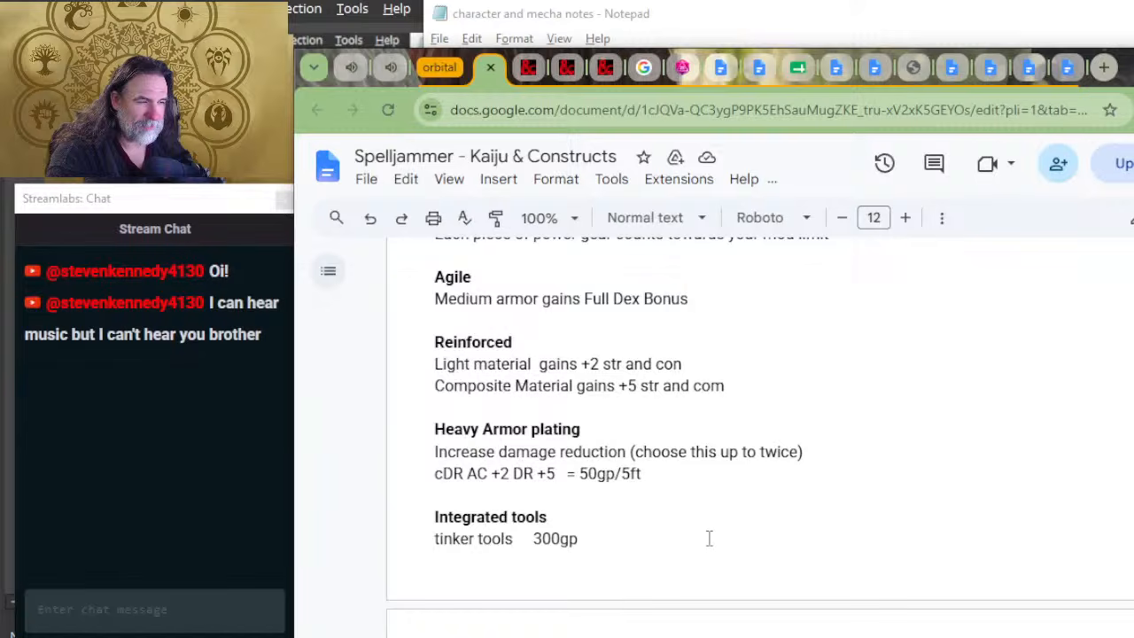
scroll(709, 538, up, 10)
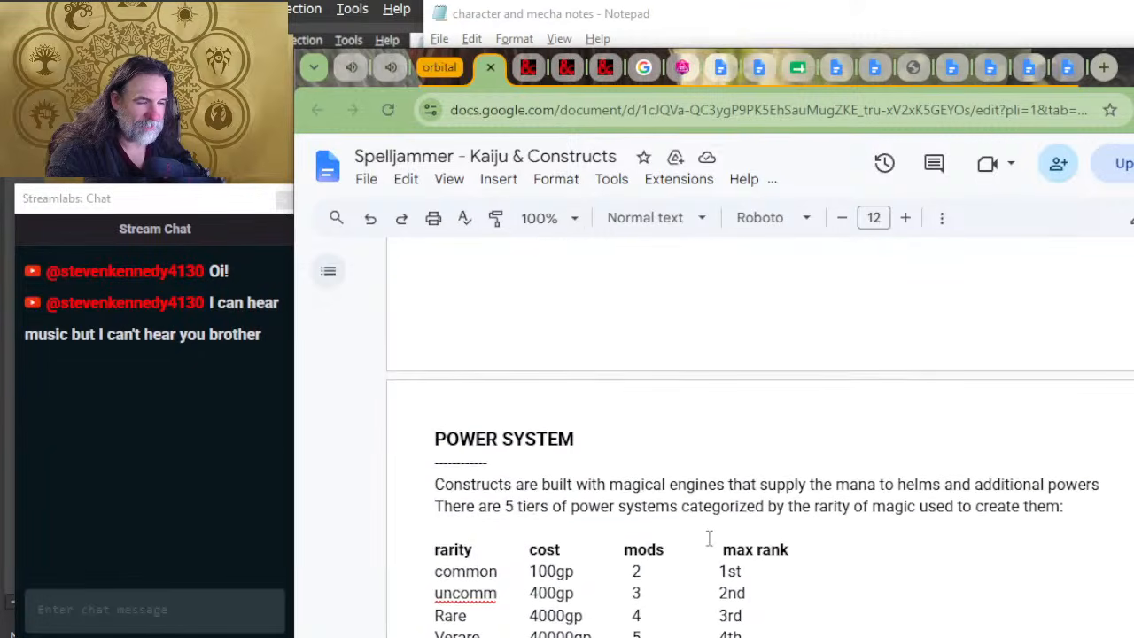
scroll(708, 538, up, 10)
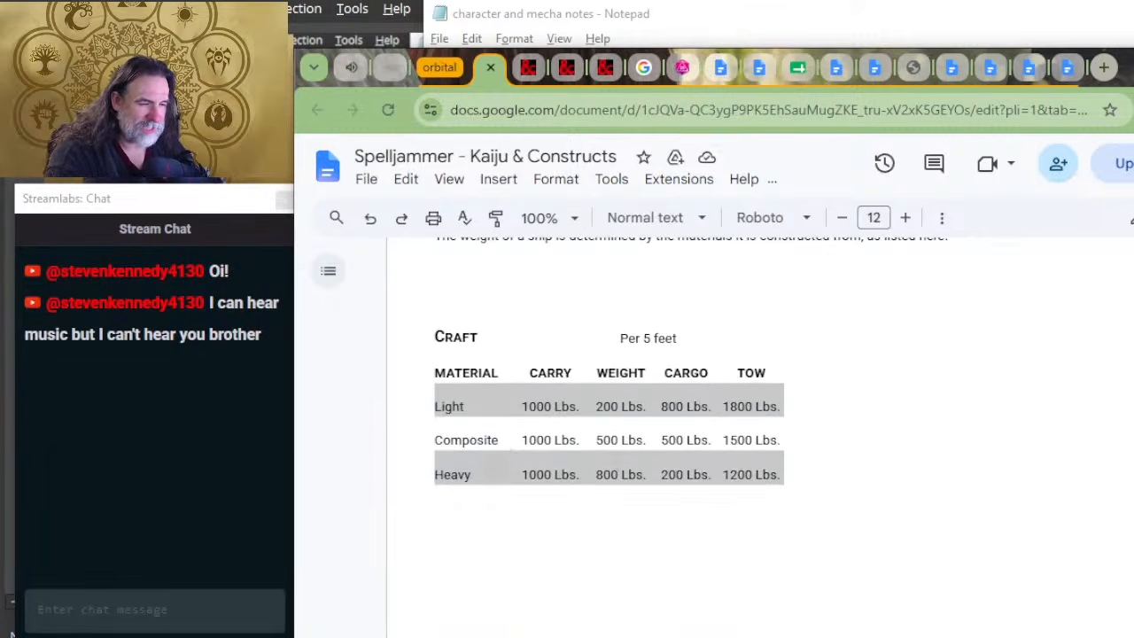
scroll(811, 489, up, 2)
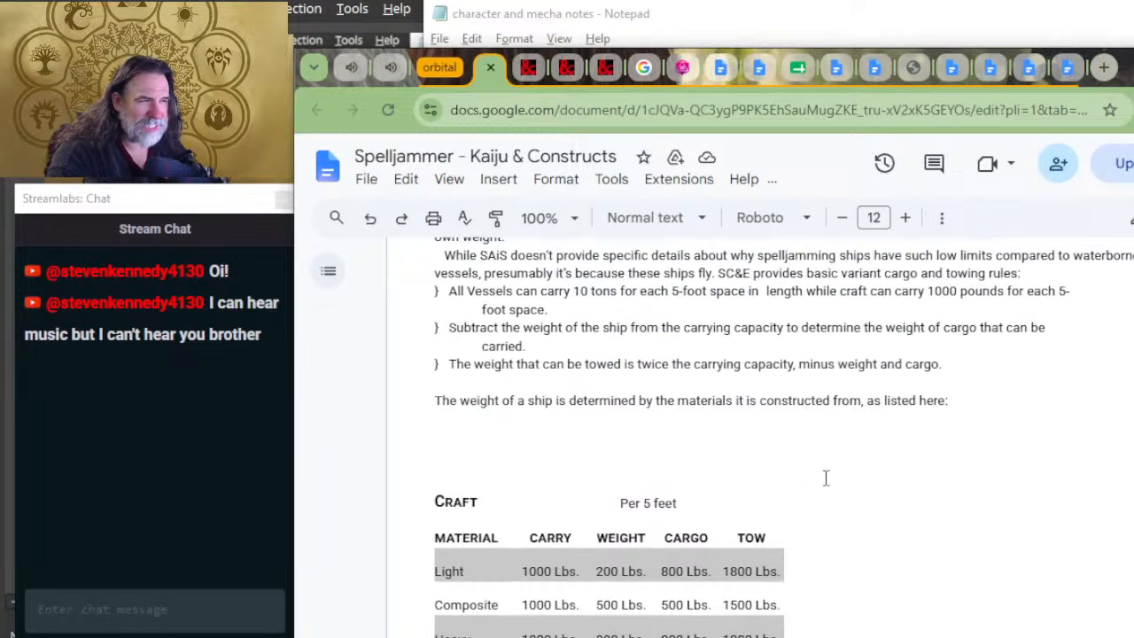
scroll(826, 479, up, 10)
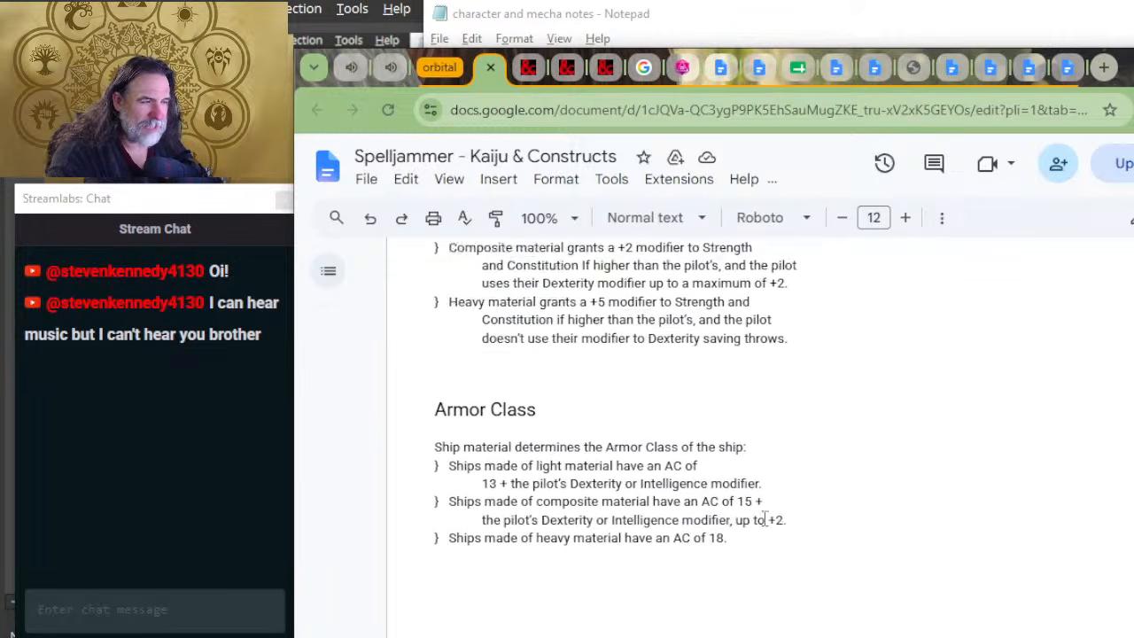
scroll(764, 519, up, 4)
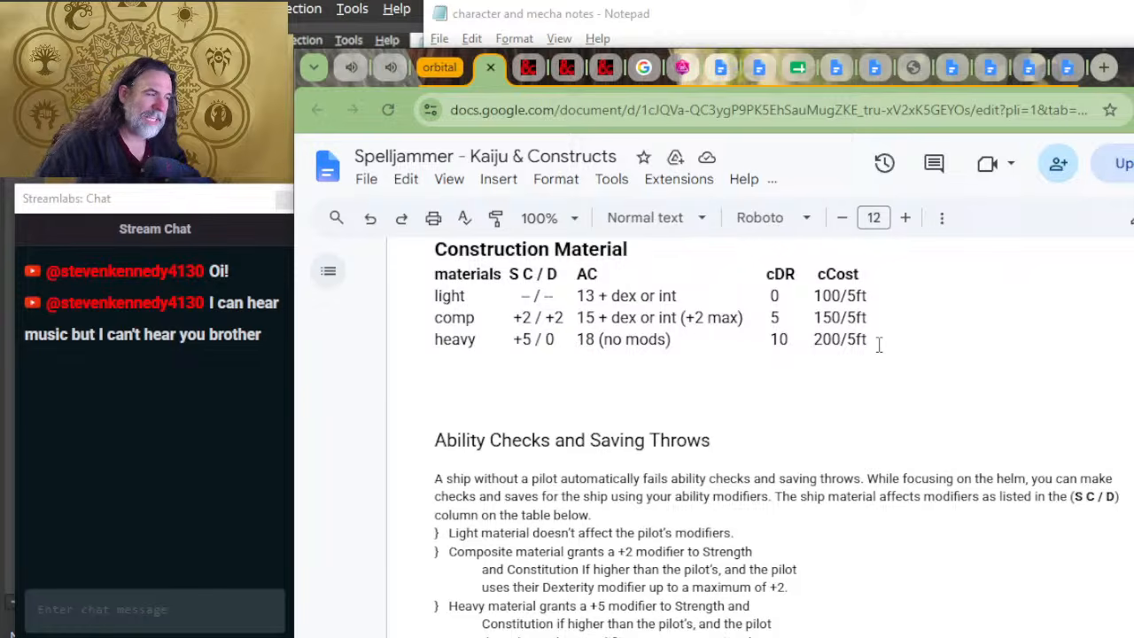
click(807, 340)
double_click(779, 340)
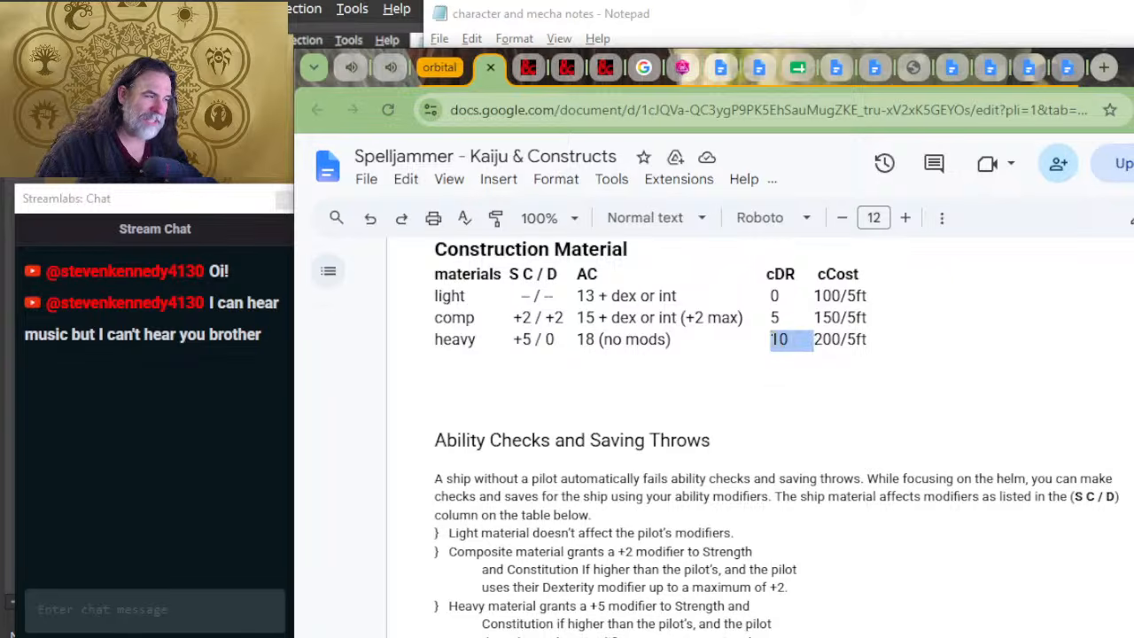
click(771, 339)
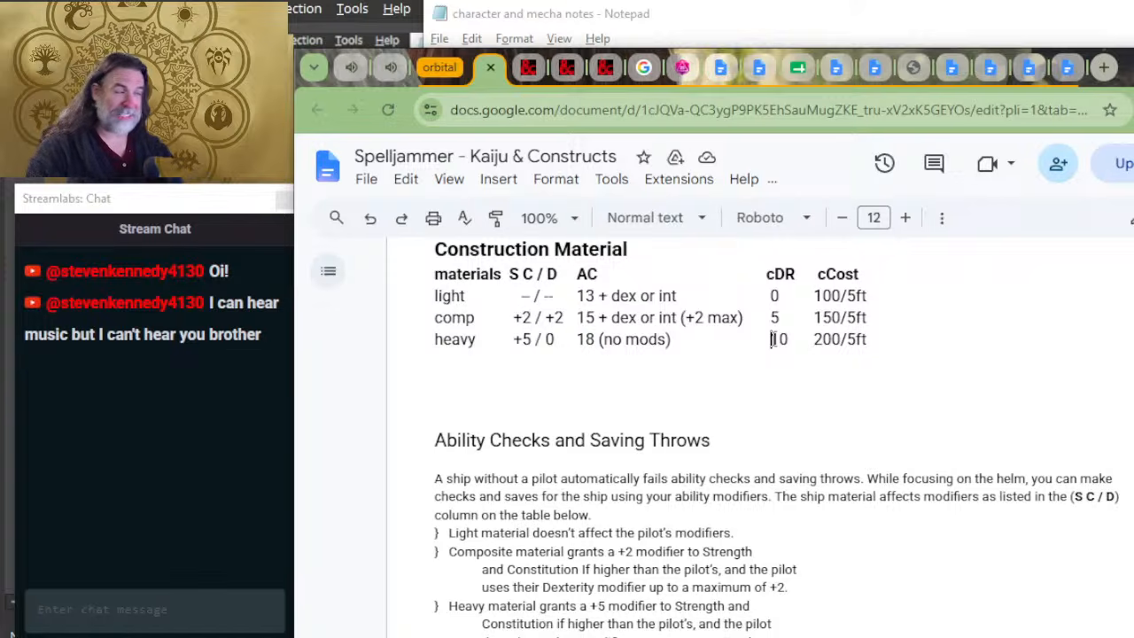
click(772, 340)
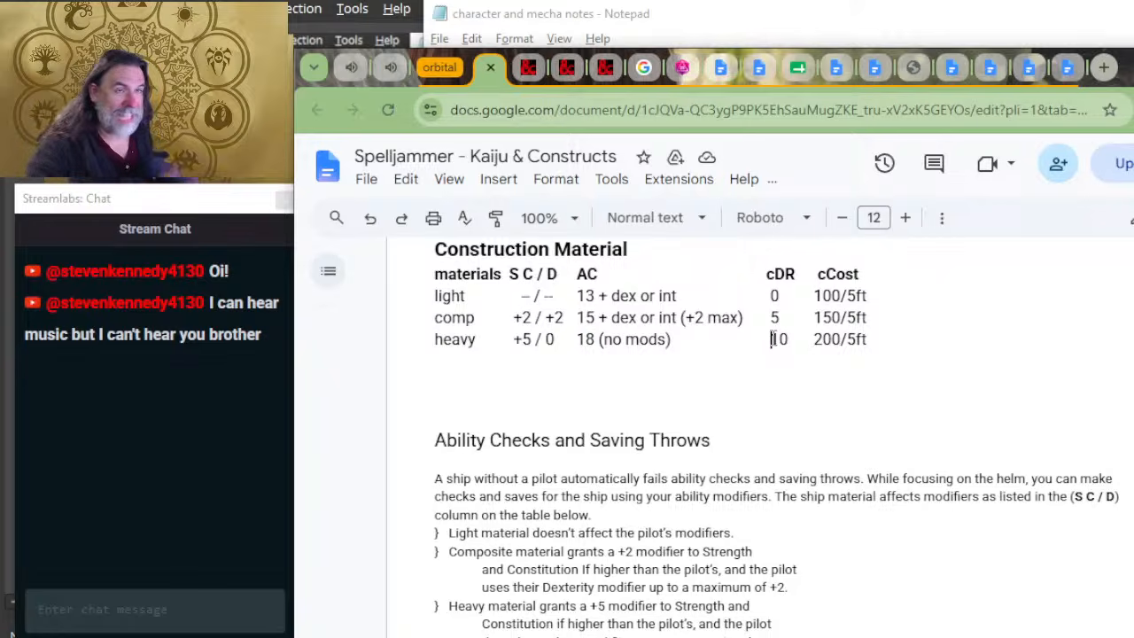
Step: Compare the MECHA BASE FRAME notes in Notepad with the document's Ability Checks and Saving Throws and Armor Class sections
scroll(801, 467, down, 1)
key(alt+Tab)
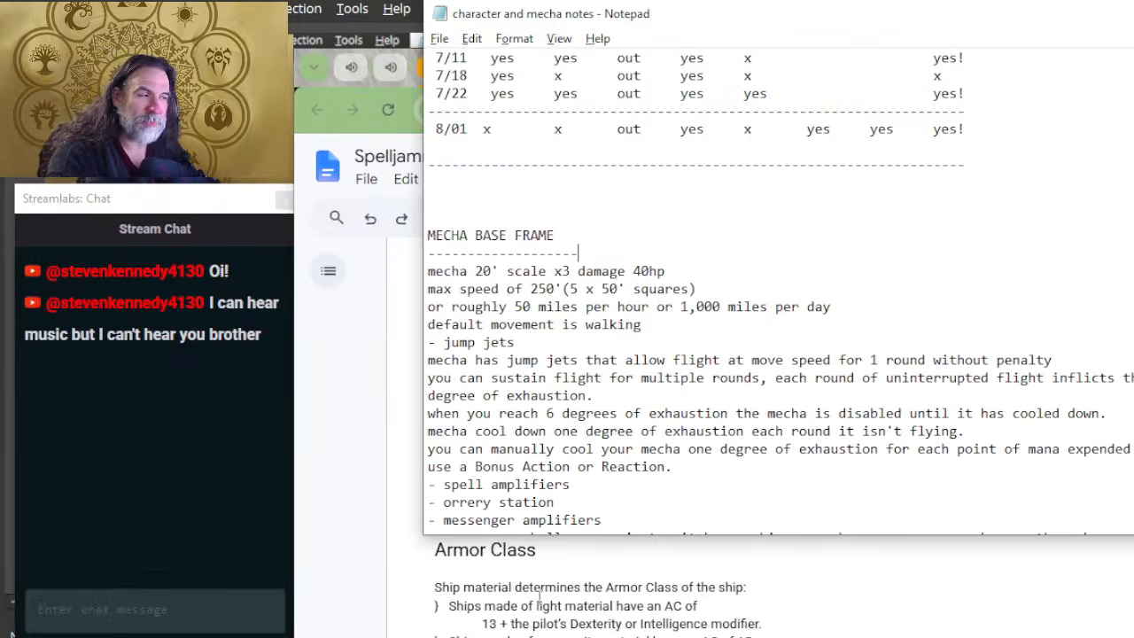
key(alt+Tab)
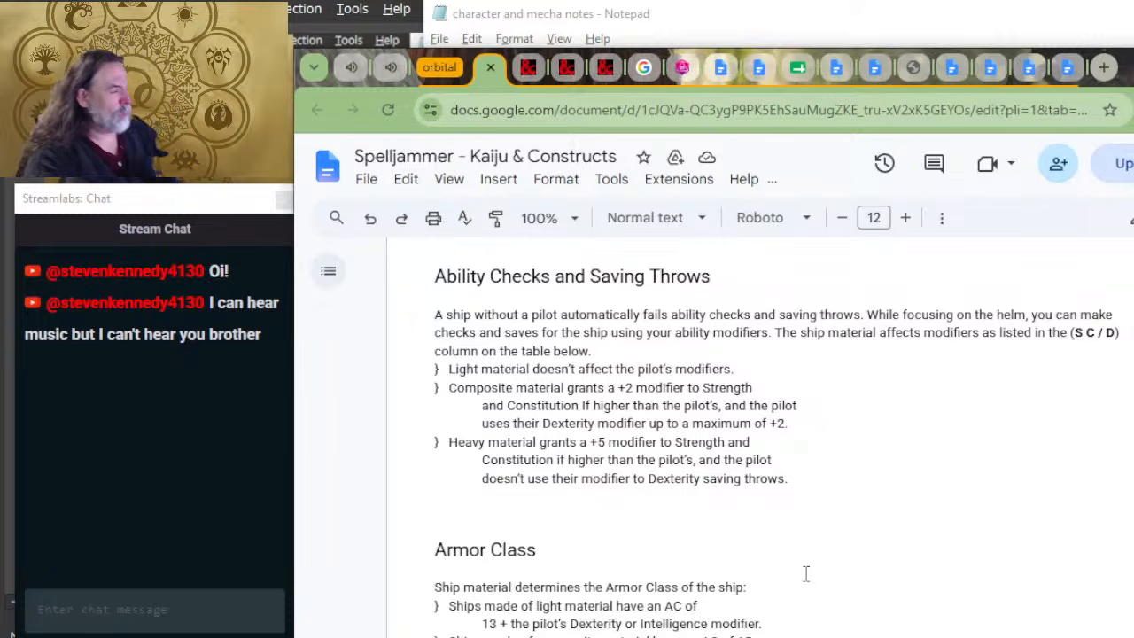
Step: Switch to the streaming software's main window with its audio mixer and sources list
key(alt+Tab)
key(alt+Tab)
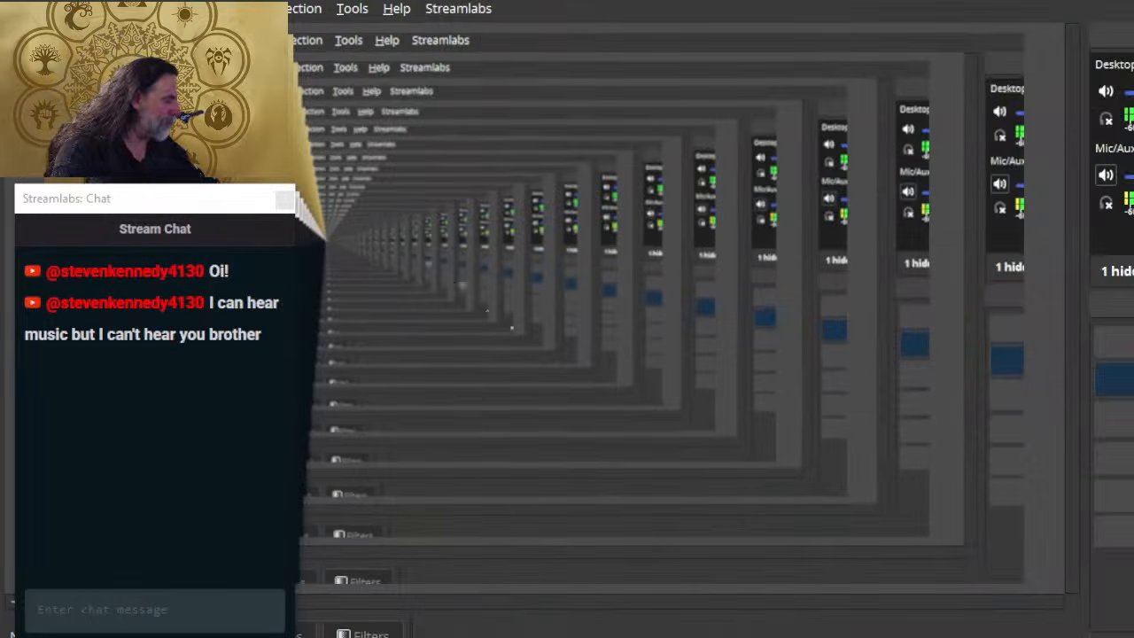
click(1118, 636)
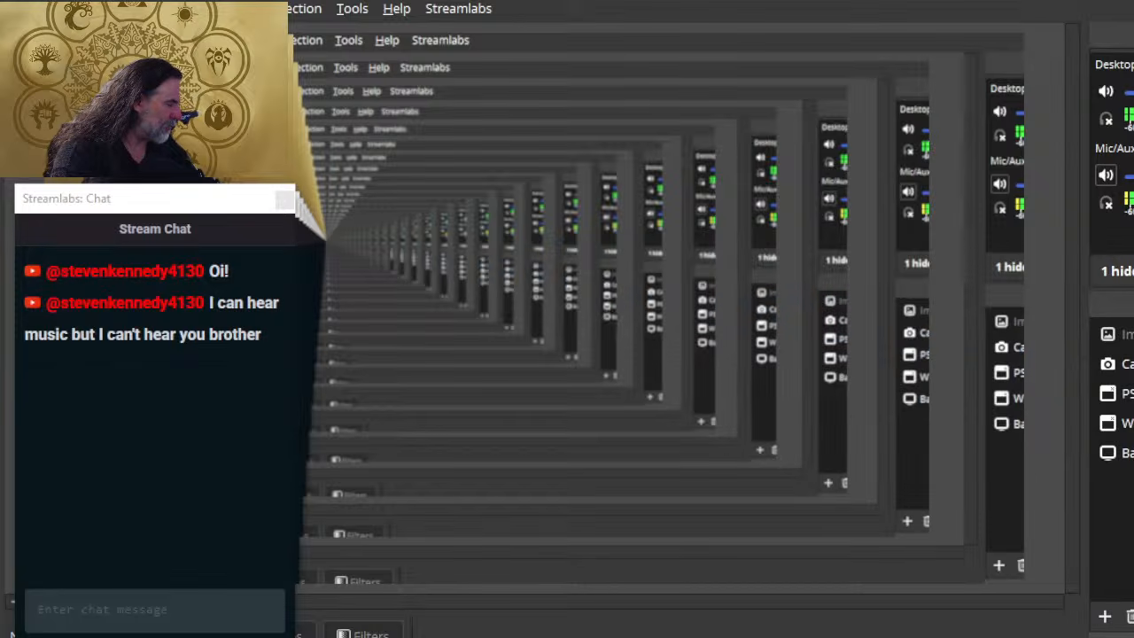
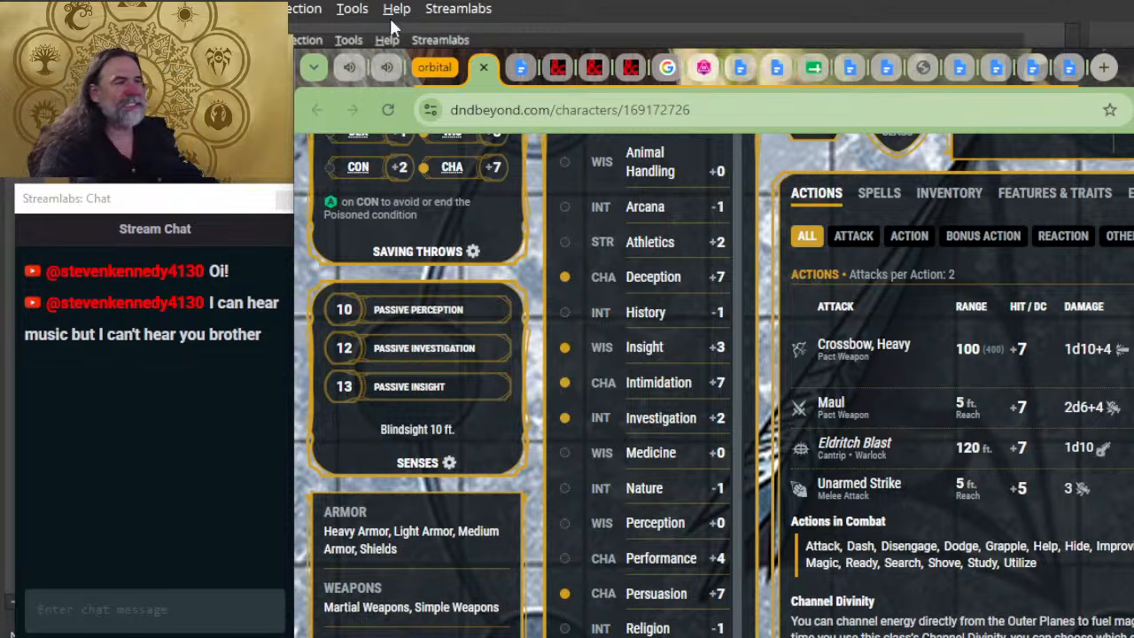
Step: Switch to the mecha notes in Notepad and insert blank lines under the CHARACTER MECHA MODS heading, above forge fiend
click(519, 69)
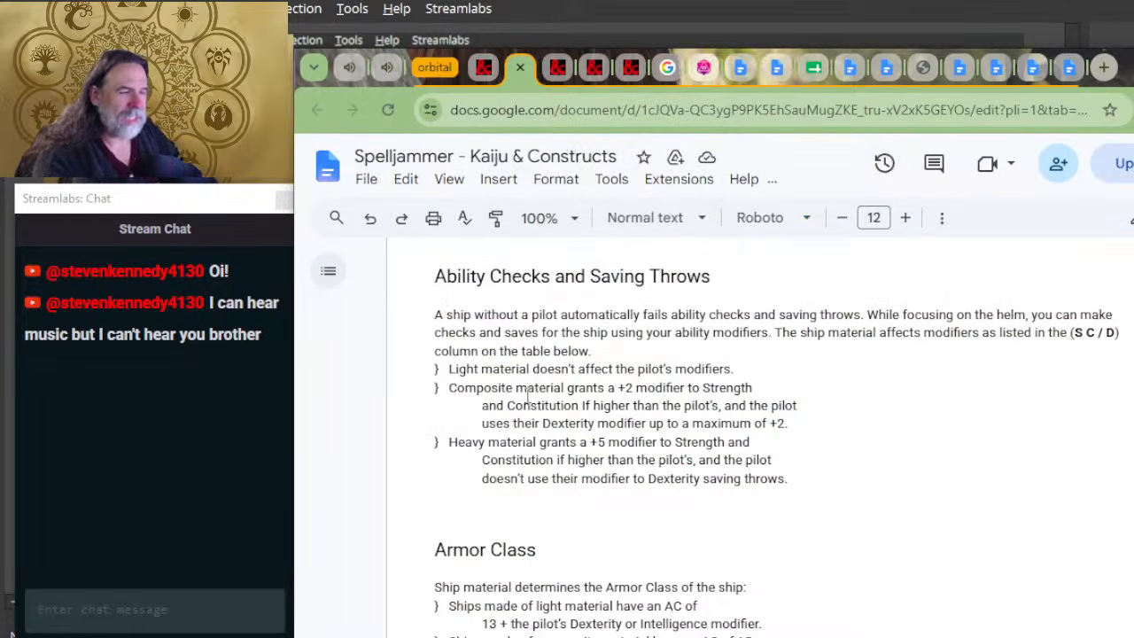
key(alt+Tab)
key(Tab)
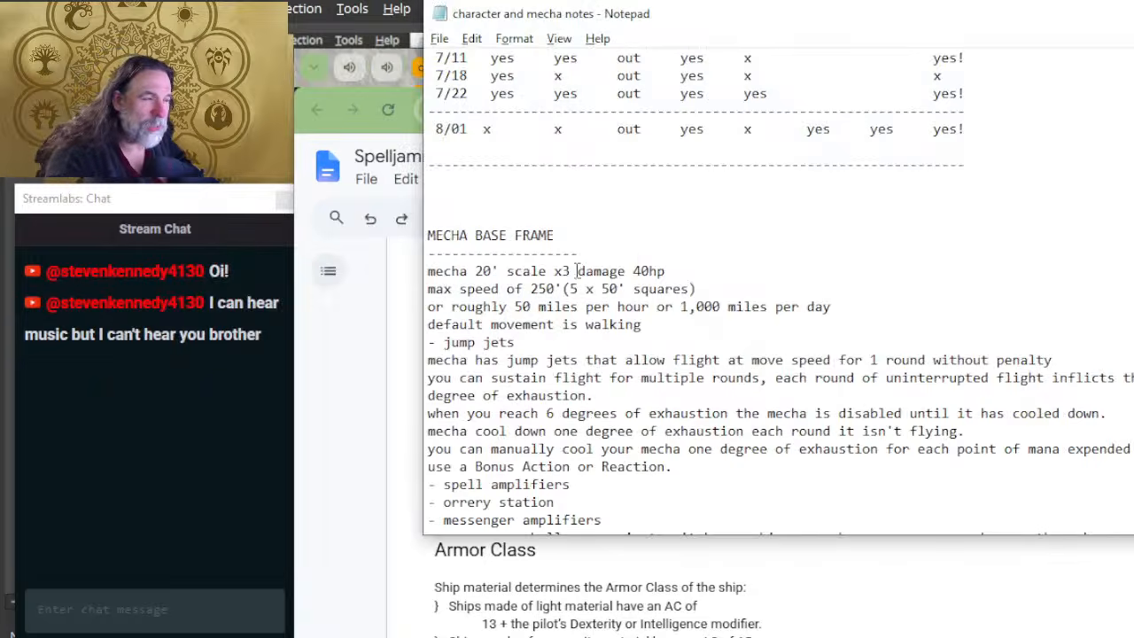
scroll(612, 342, down, 5)
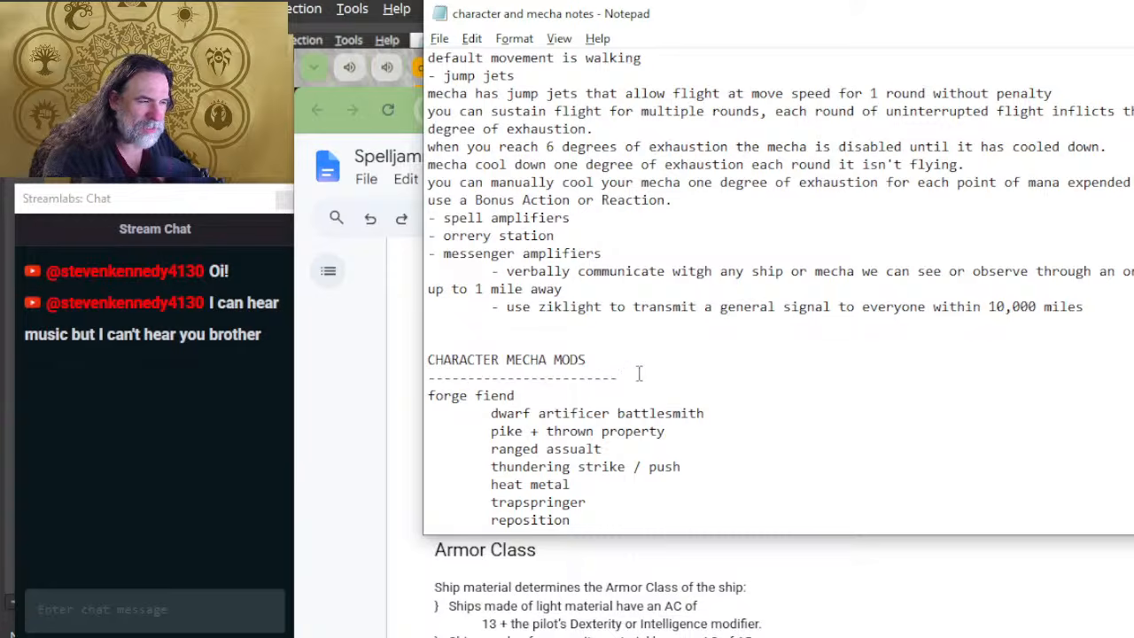
key(Return)
key(Return)
key(Return)
key(Return)
key(Return)
key(Return)
key(Return)
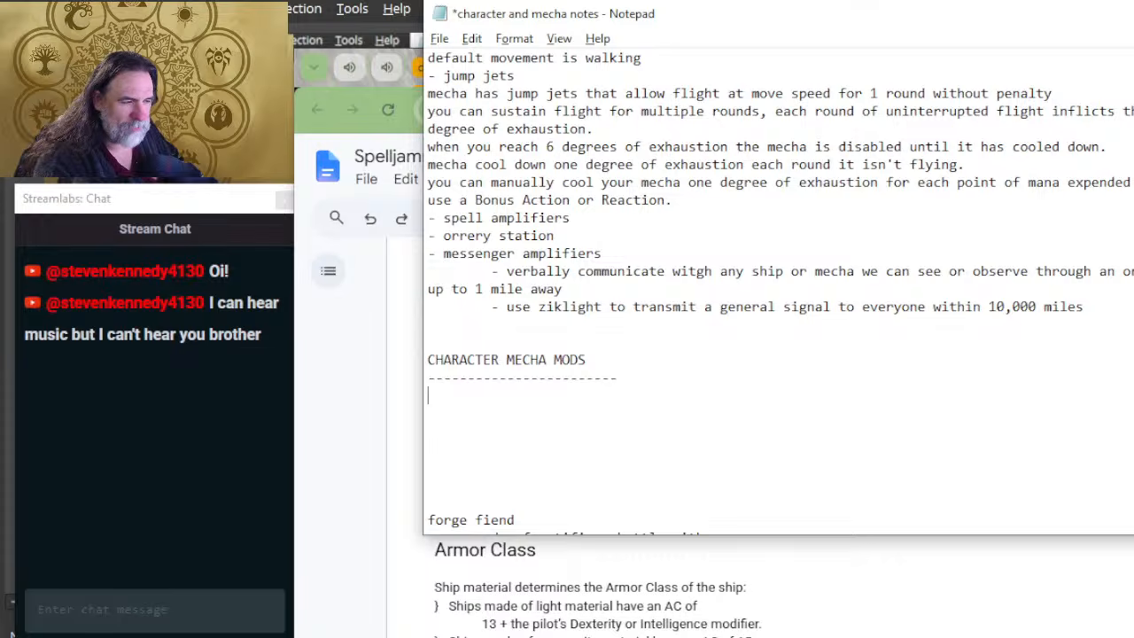
Step: Enter the character entry title Guarded Bard directly under the CHARACTER MECHA MODS heading
text(gU)
key(BackSpace)
key(BackSpace)
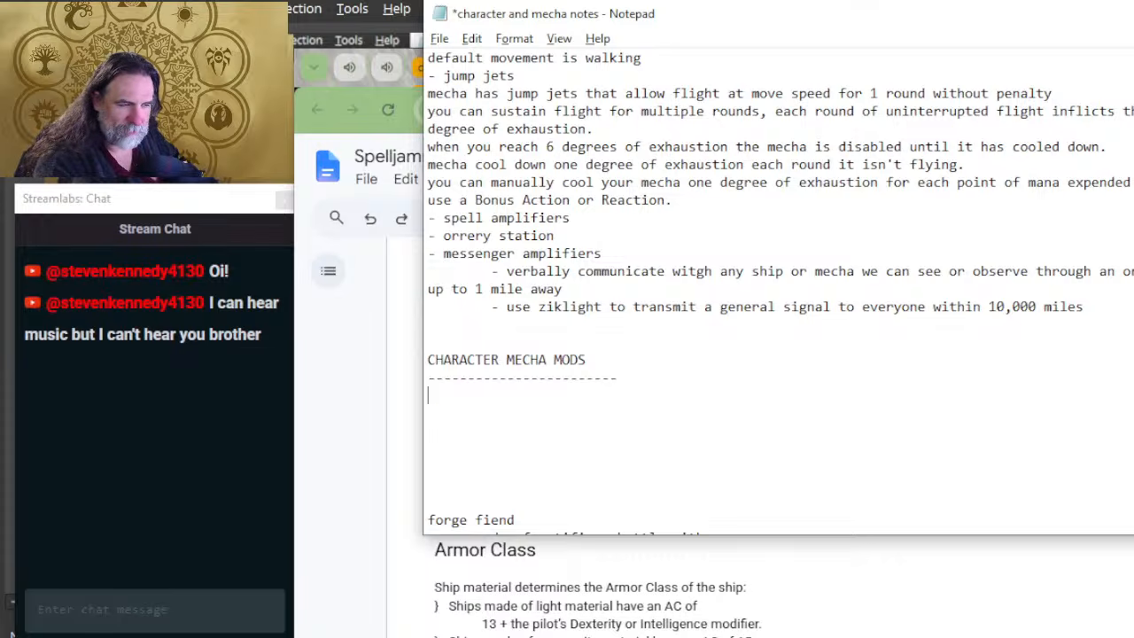
text(Guarde)
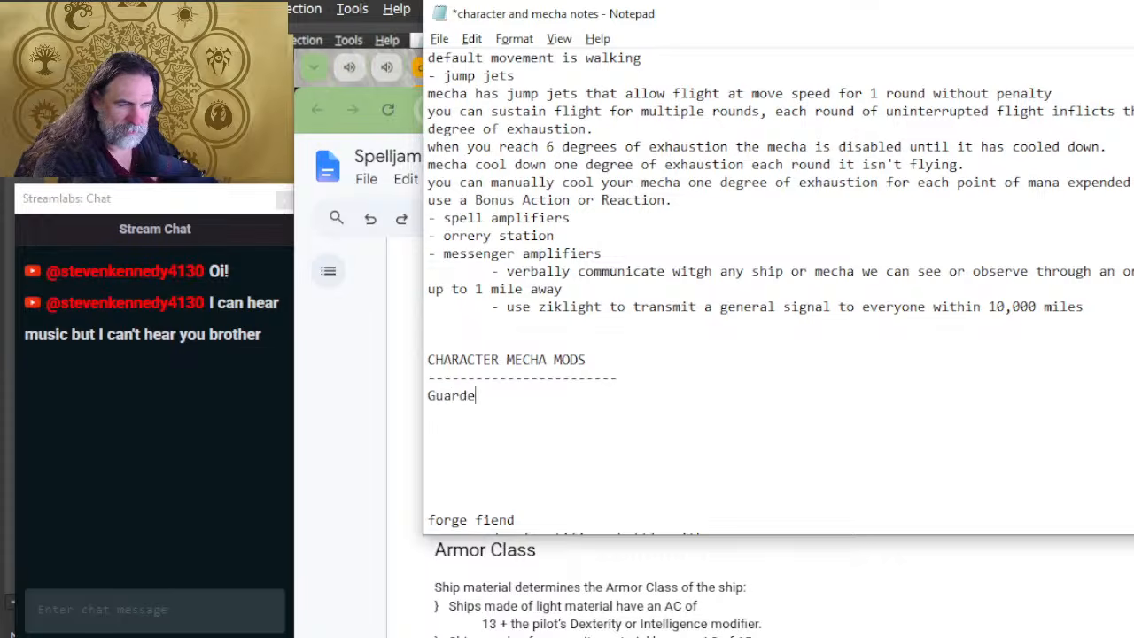
text(d Bard)
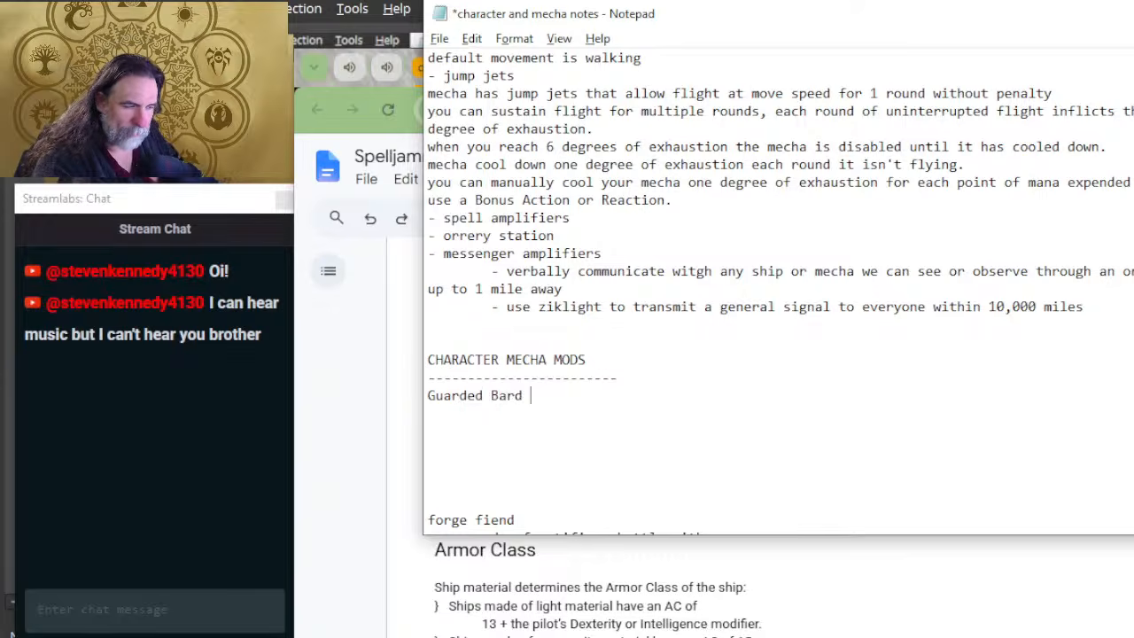
key(Return)
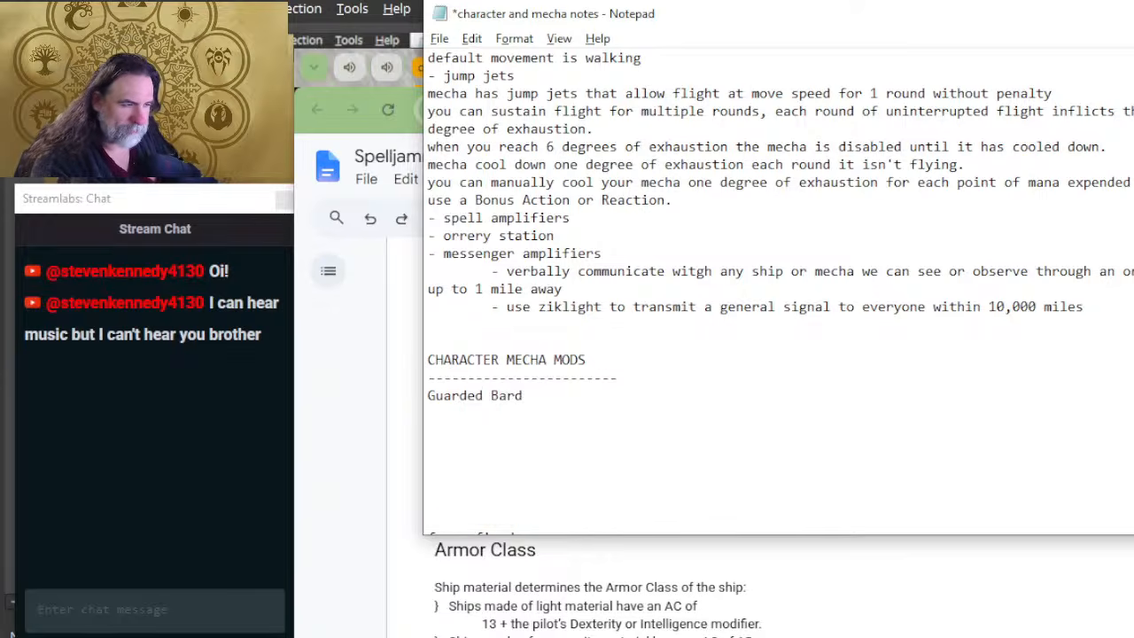
scroll(657, 388, down, 2)
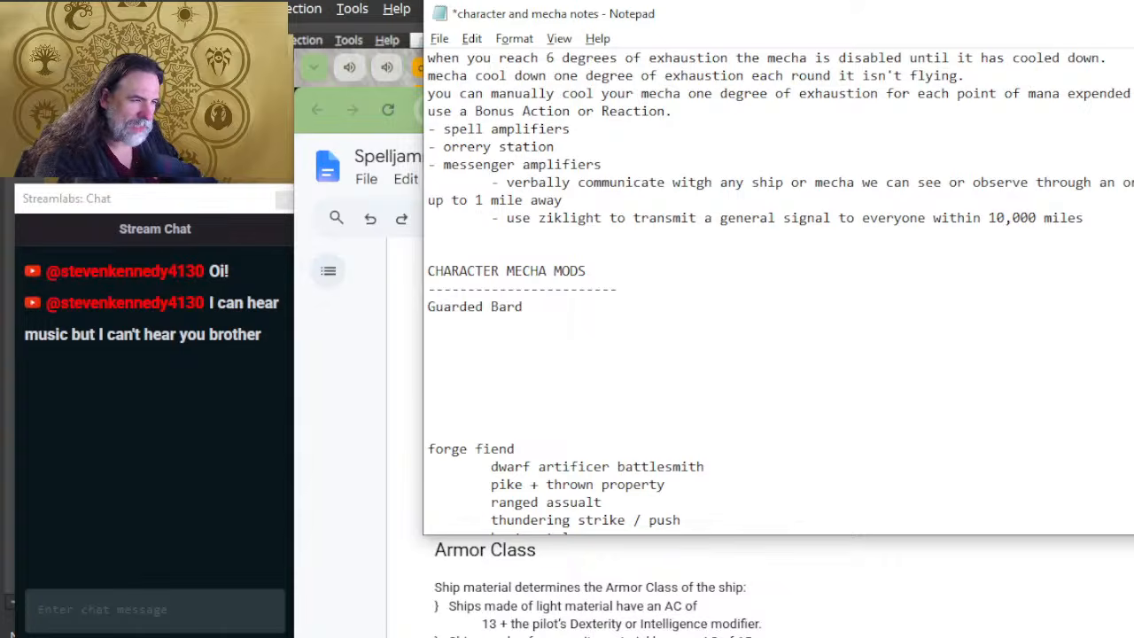
Step: Separate the P4-C character sheet into its own browser window and return to the Notepad mecha notes
click(411, 108)
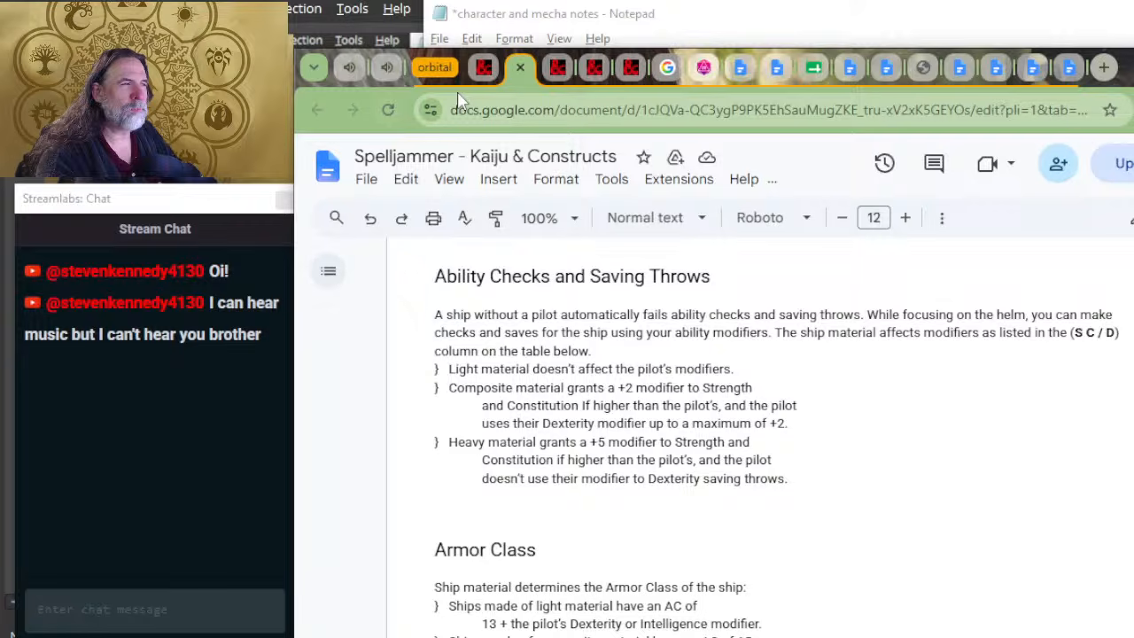
key(alt+Tab)
scroll(577, 237, up, 4)
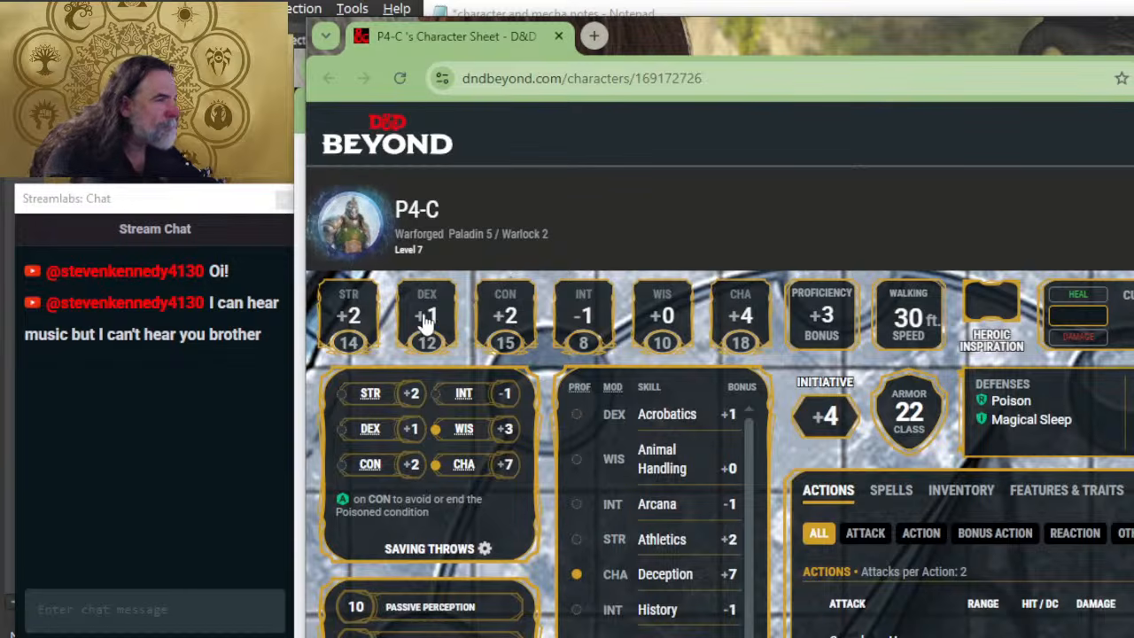
key(alt+Tab)
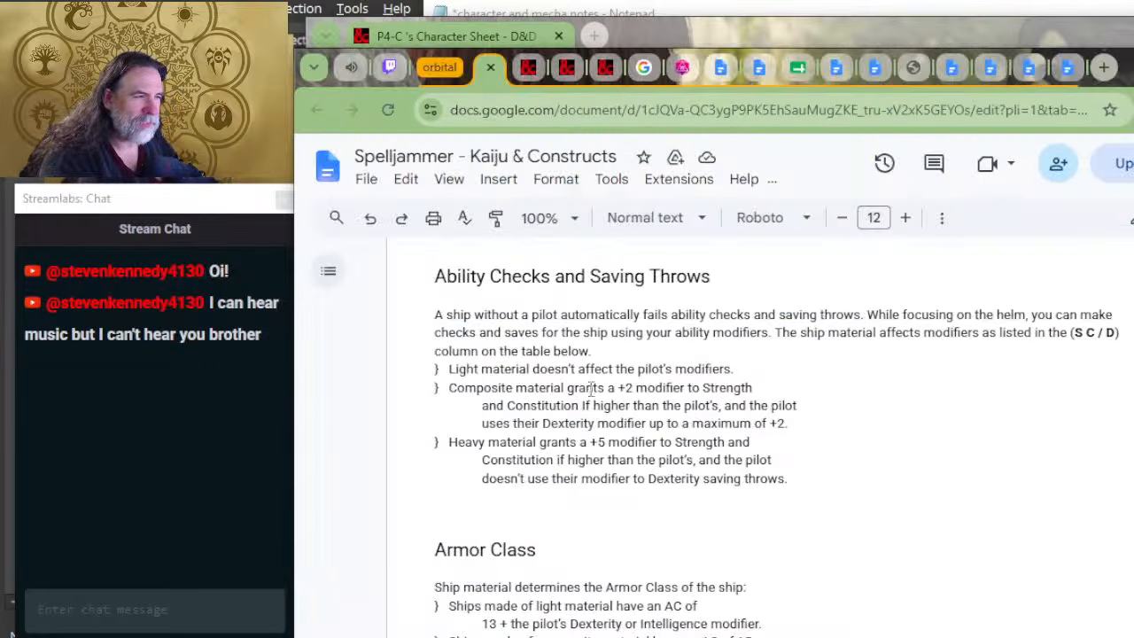
key(alt+Tab)
key(alt+Tab)
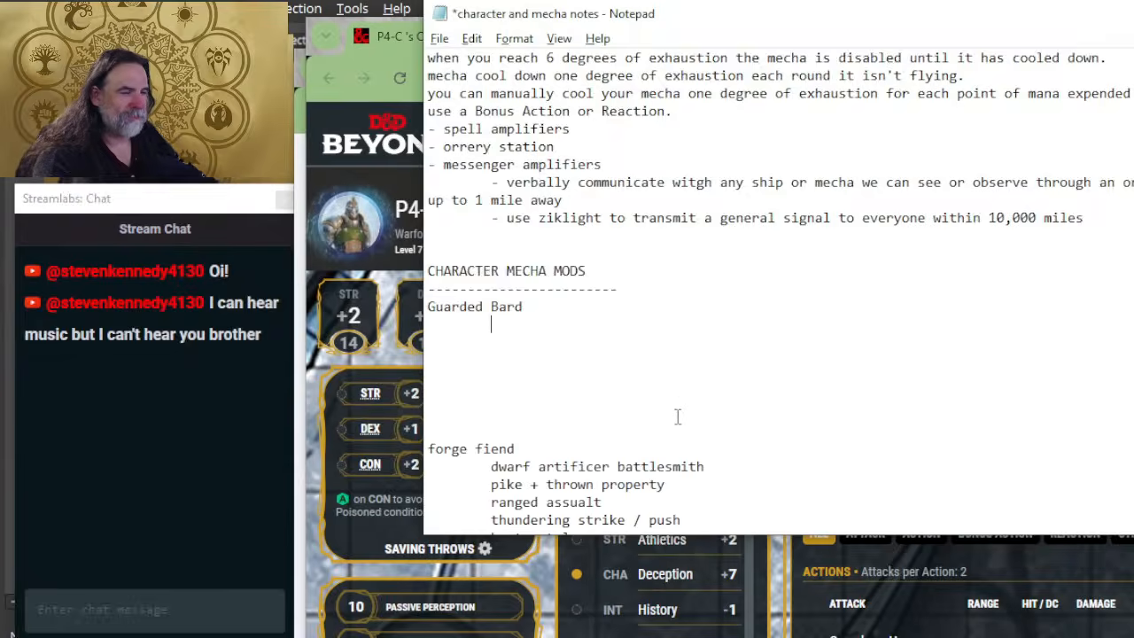
Step: Add the indented line Warforged Paladin Warlock beneath Guarded Bard
text(Warfor)
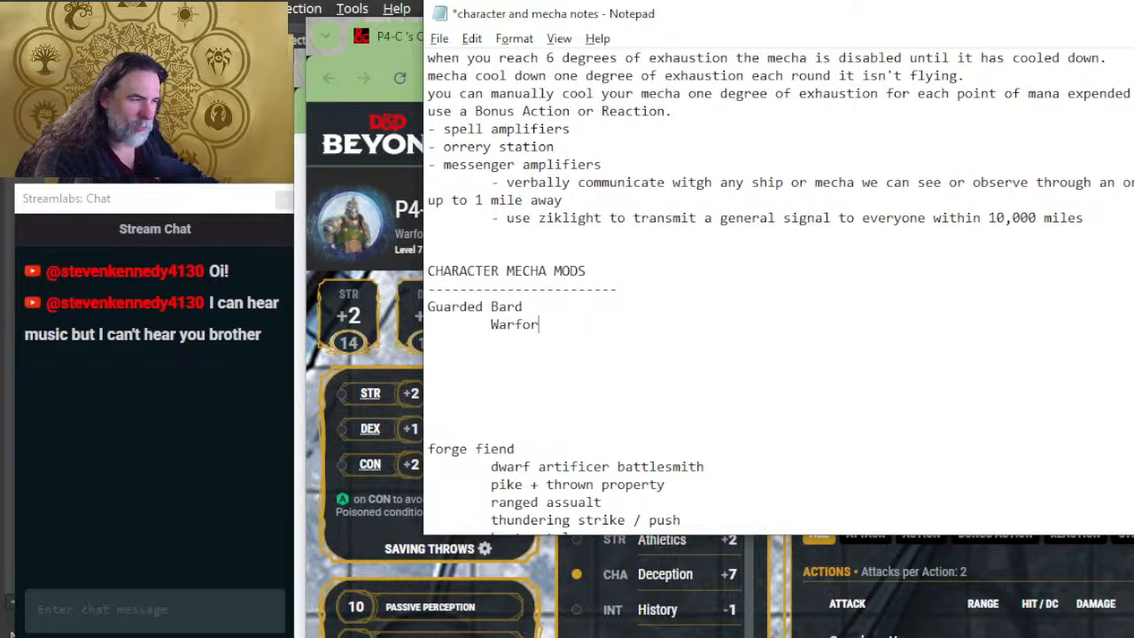
text(ged A)
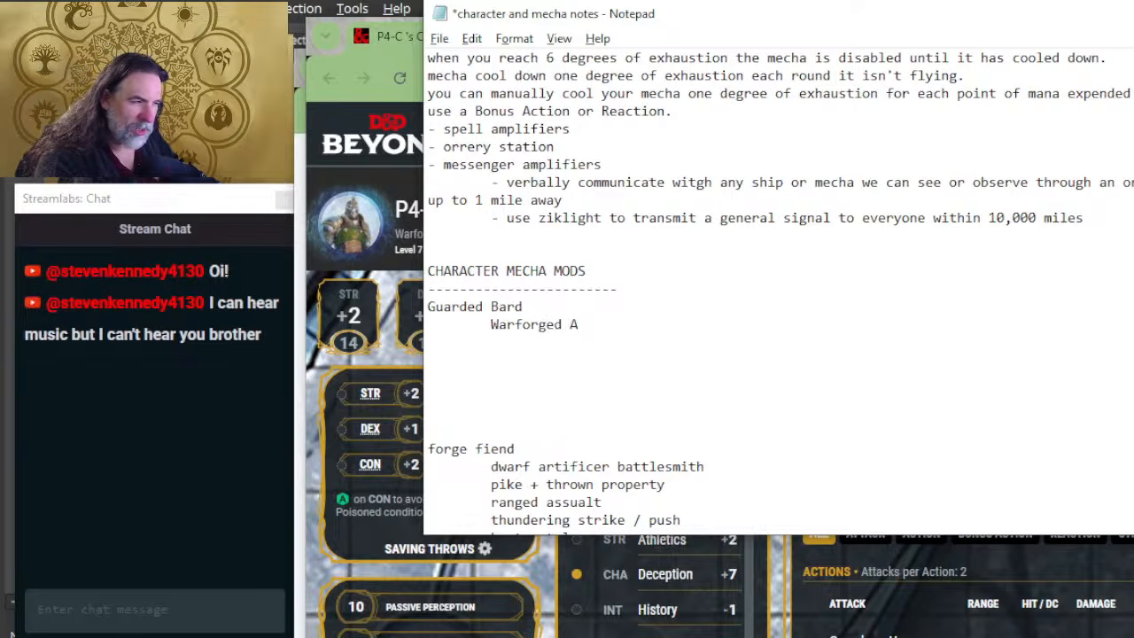
text(rtificer)
key(BackSpace)
key(BackSpace)
key(BackSpace)
key(BackSpace)
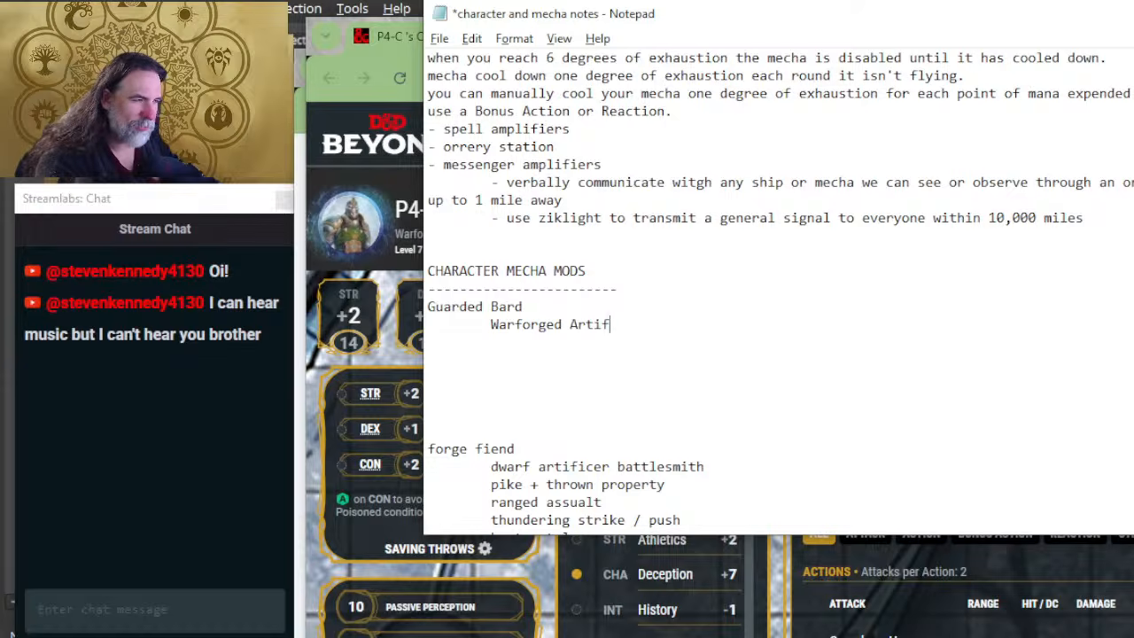
key(BackSpace)
key(BackSpace)
key(BackSpace)
key(BackSpace)
key(BackSpace)
text(Paladin Warlo)
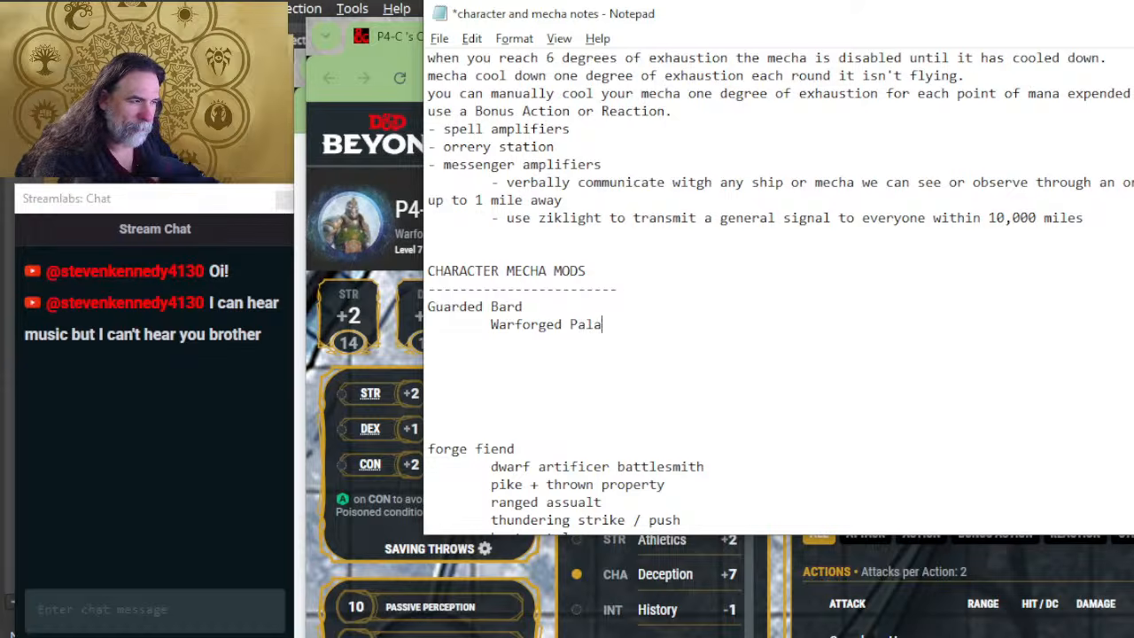
key(BackSpace)
key(BackSpace)
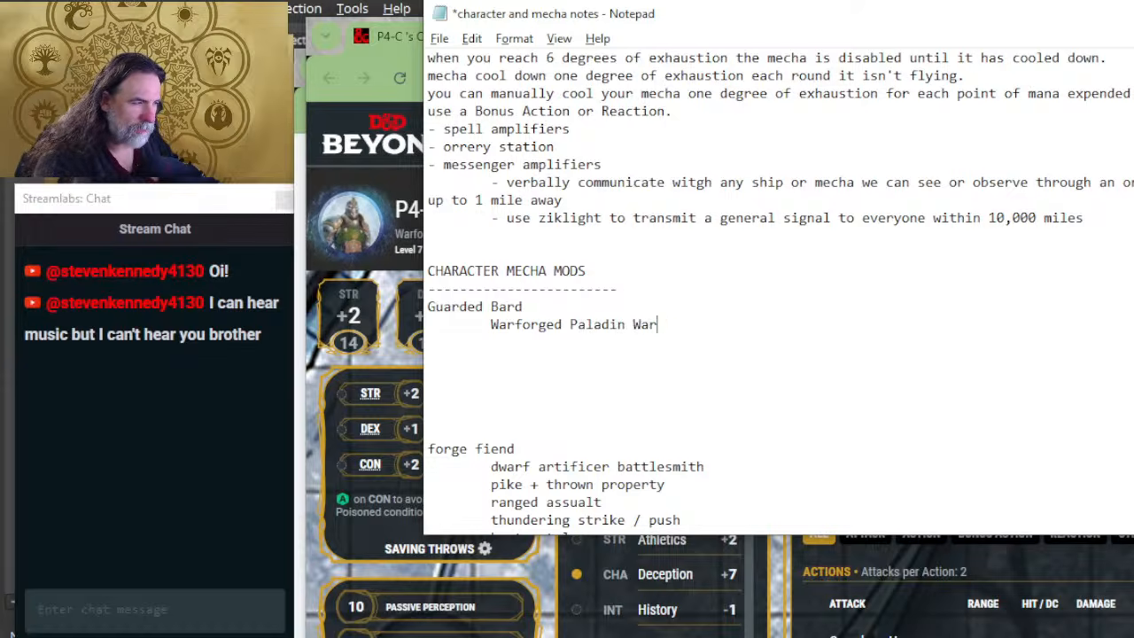
text(lock)
key(Return)
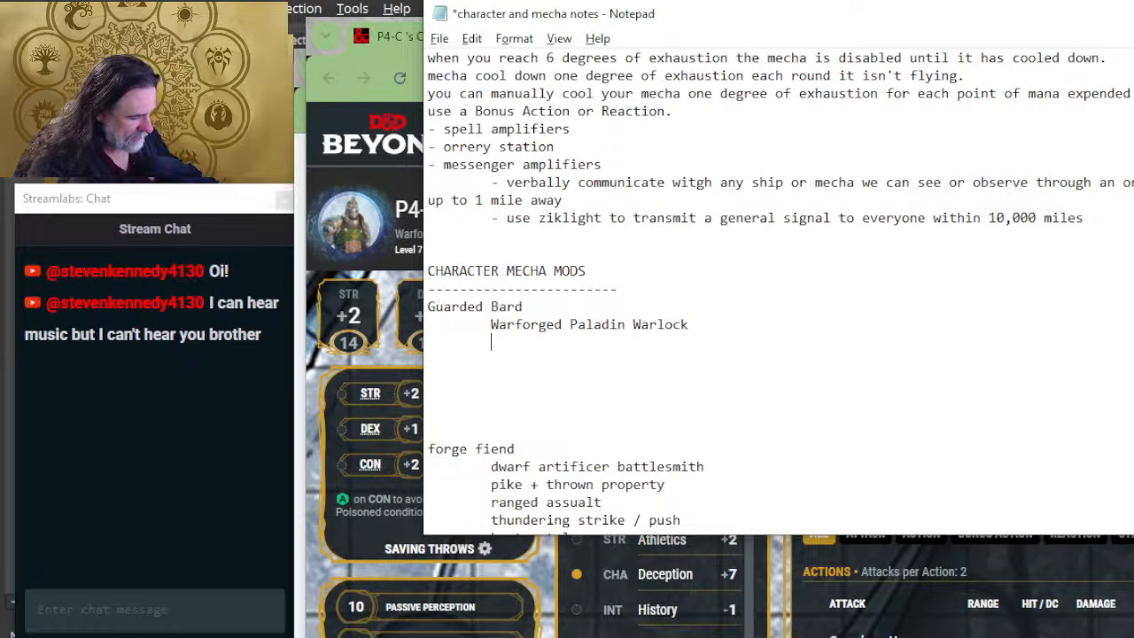
Step: List the weapons 2 hand maul and heavy crossbow on separate indented lines in the Guarded Bard entry
text(w2 hand)
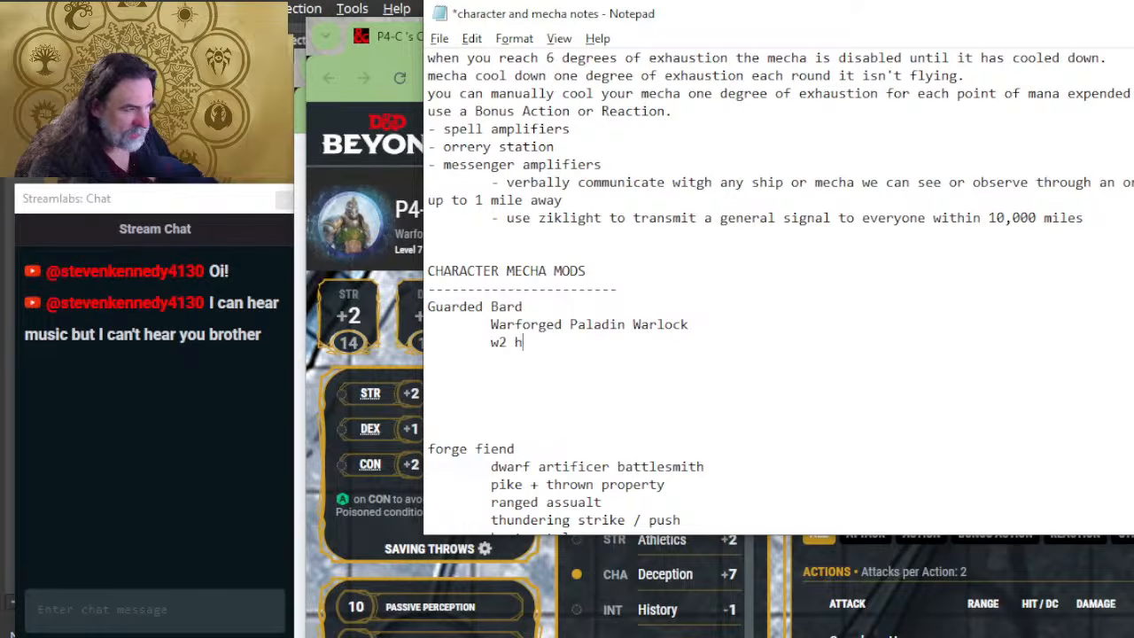
key(BackSpace)
key(BackSpace)
key(BackSpace)
key(BackSpace)
key(BackSpace)
key(BackSpace)
key(BackSpace)
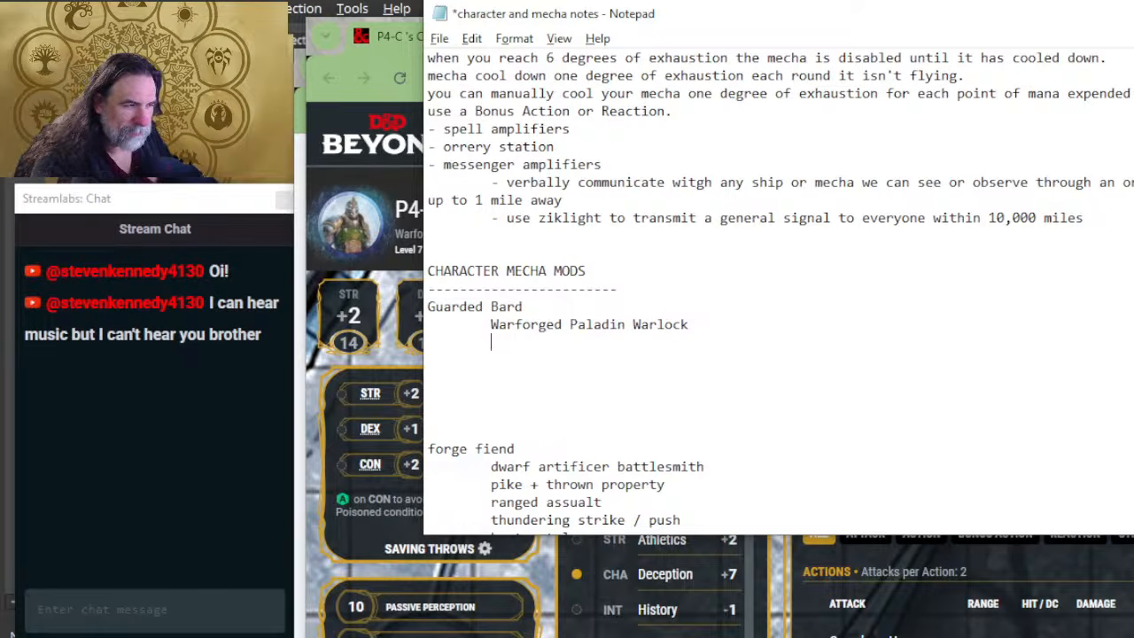
text(2 hand )
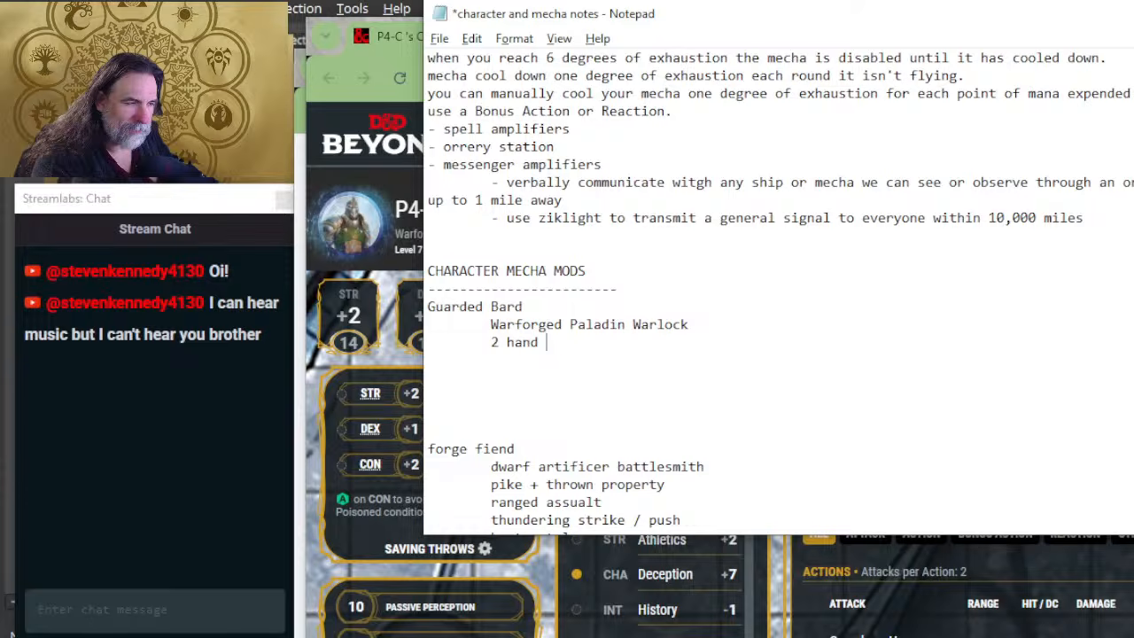
text(maul)
key(Return)
key(Tab)
text(heavy crossbow)
key(Return)
key(Tab)
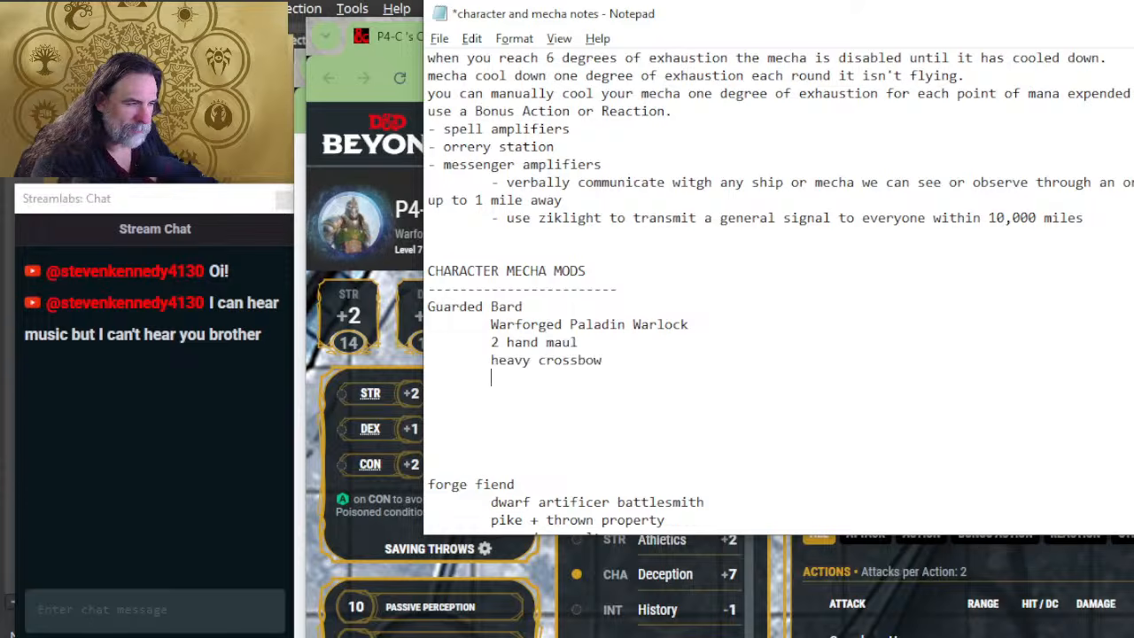
Step: Add eldritch blast and martial strike as further indented lines in the Guarded Bard entry
text(eld)
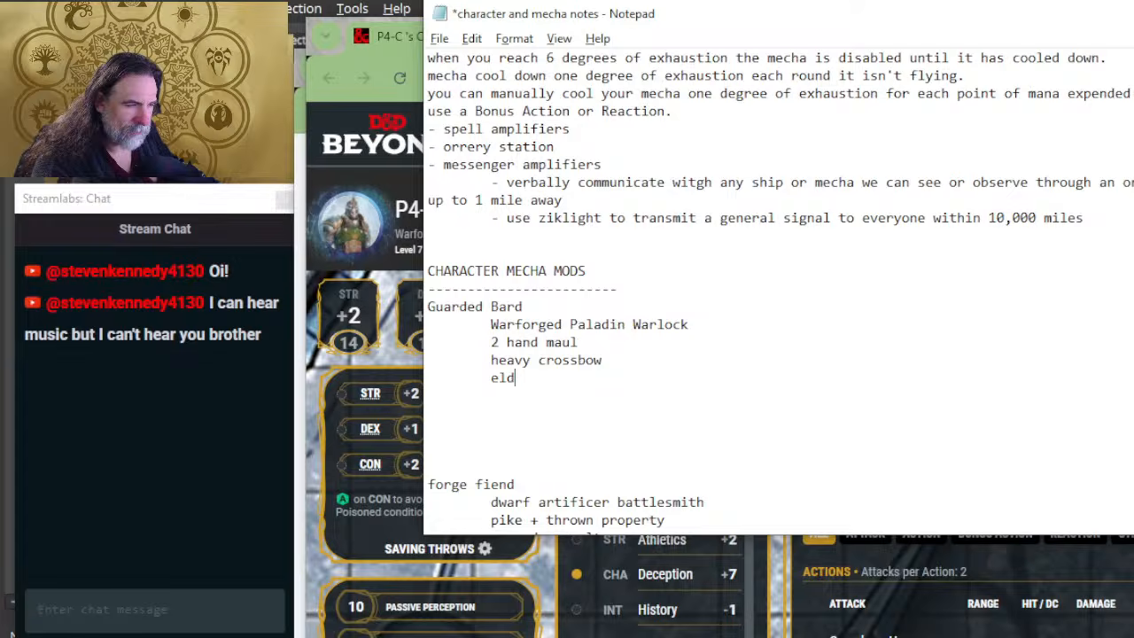
text(ritch blast)
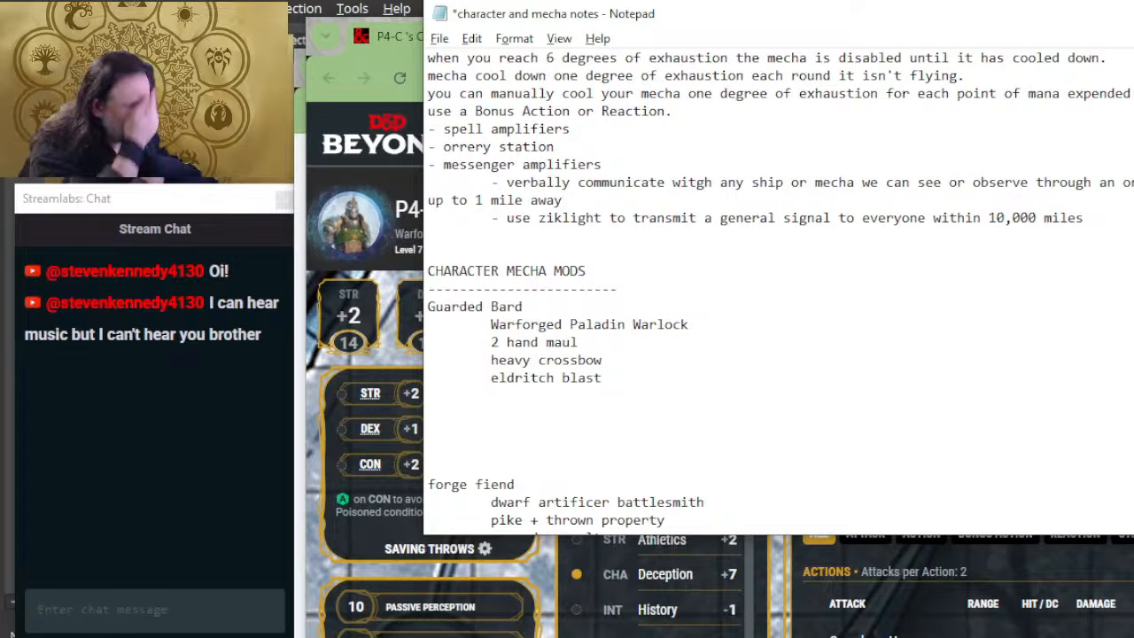
scroll(640, 387, down, 2)
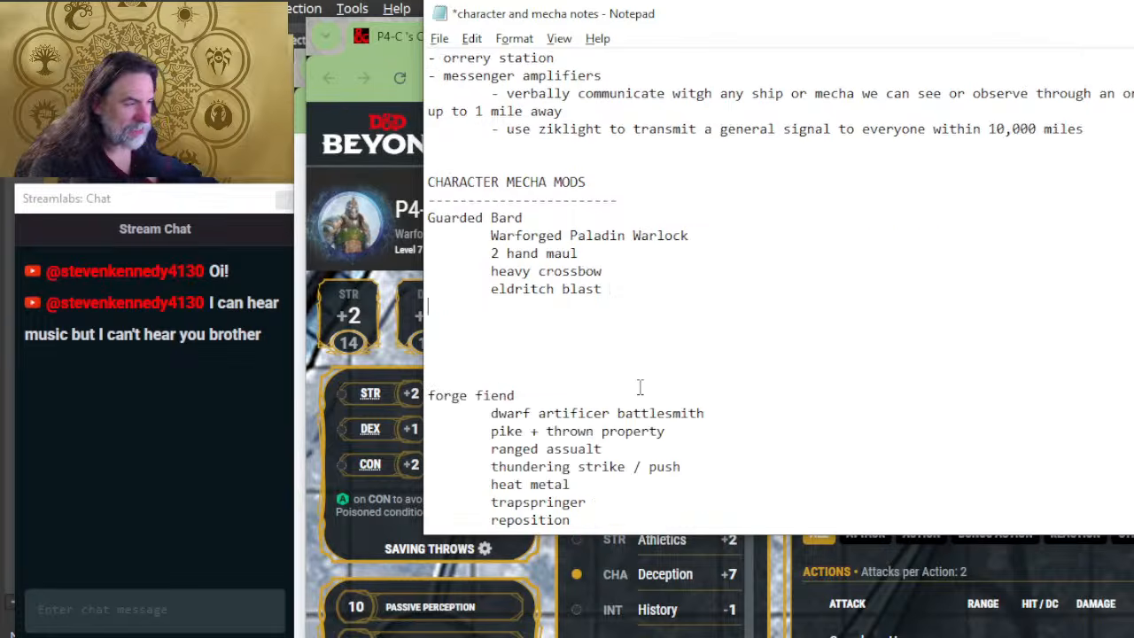
key(Tab)
text(martial strik)
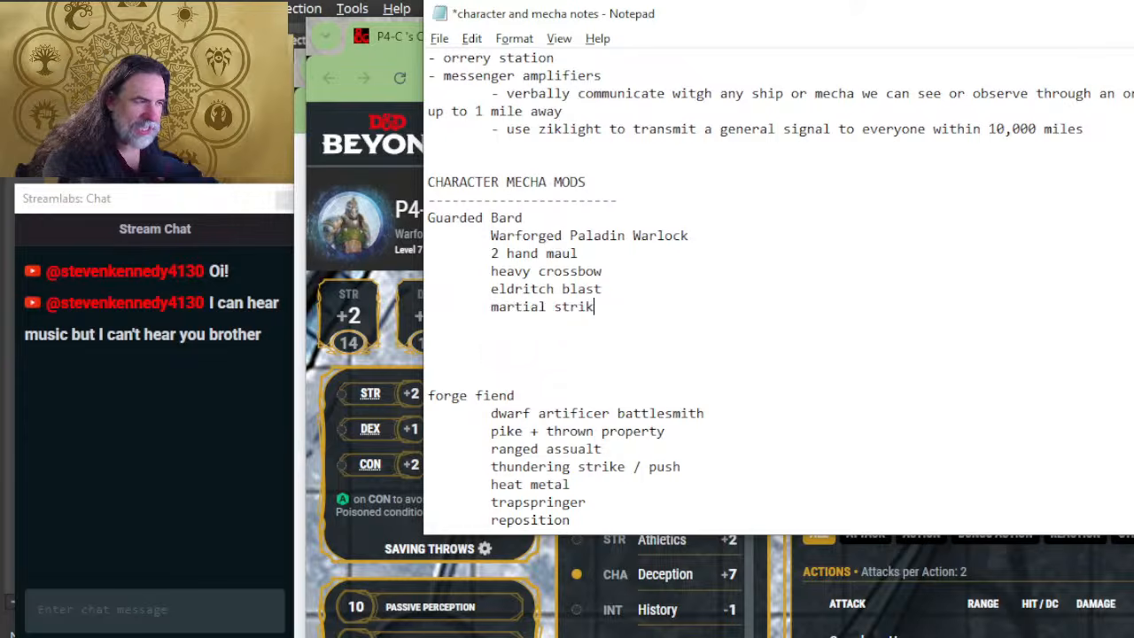
text(e)
key(Return)
key(Tab)
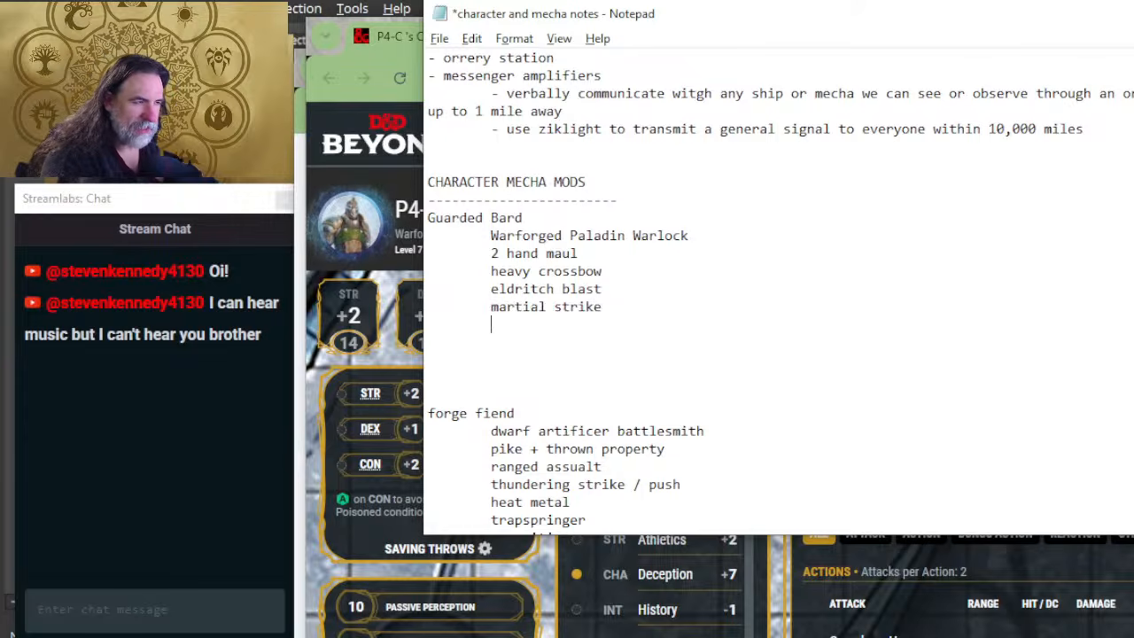
Step: Look through the P4-C character sheet's cantrips, 1st-level and 2nd-level spells, and return to the Notepad notes
key(alt+Tab)
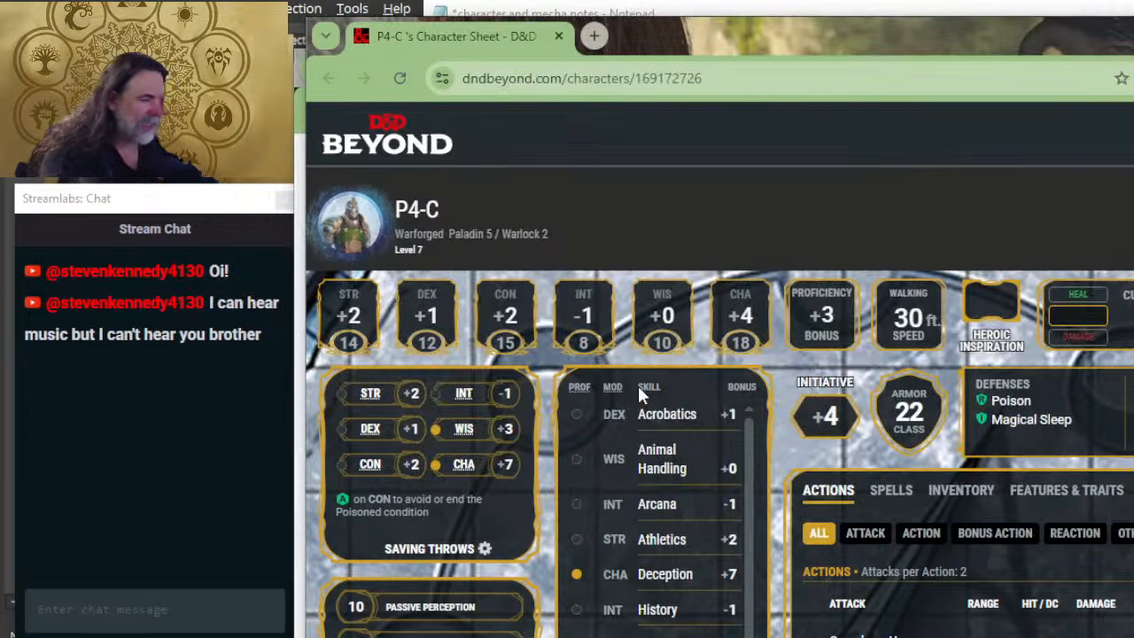
click(897, 493)
scroll(891, 417, down, 3)
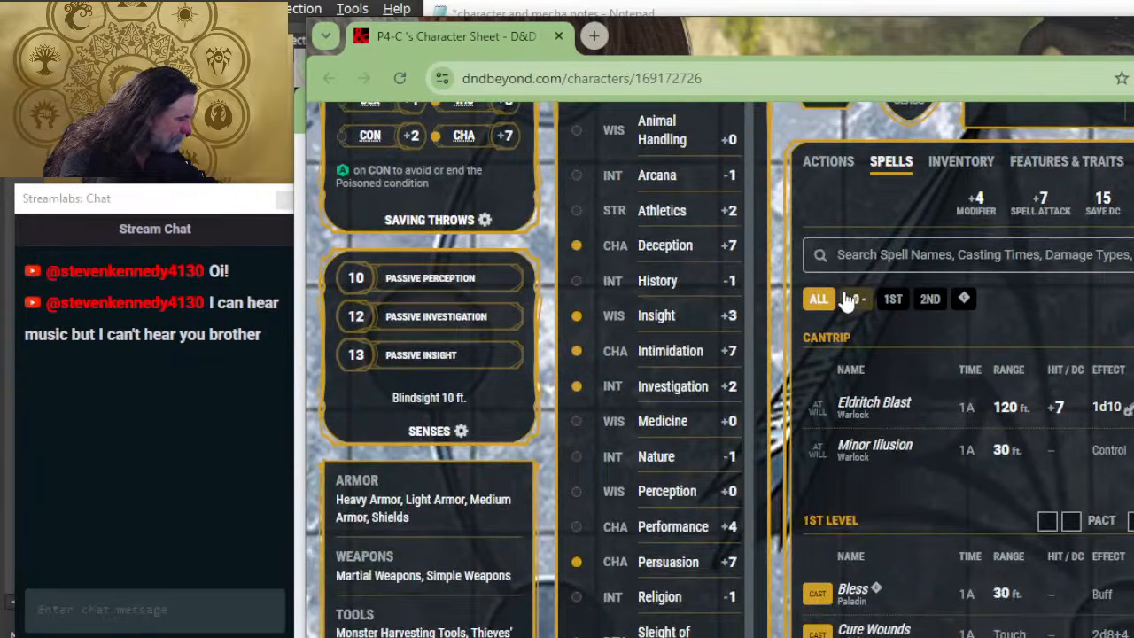
scroll(922, 399, down, 2)
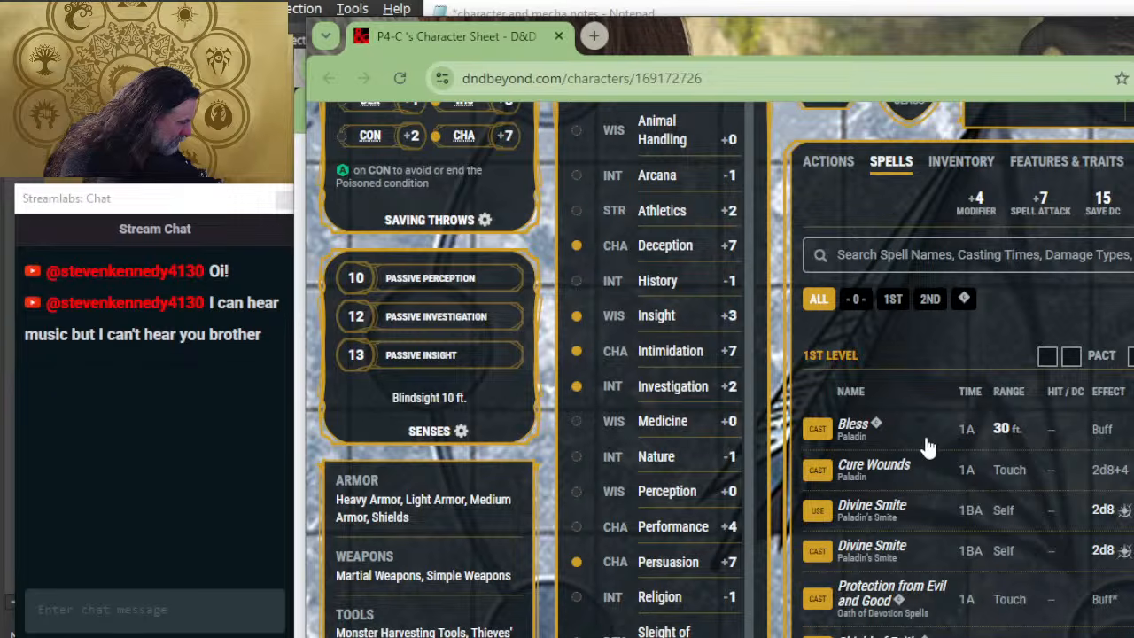
scroll(924, 362, down, 2)
scroll(924, 443, down, 1)
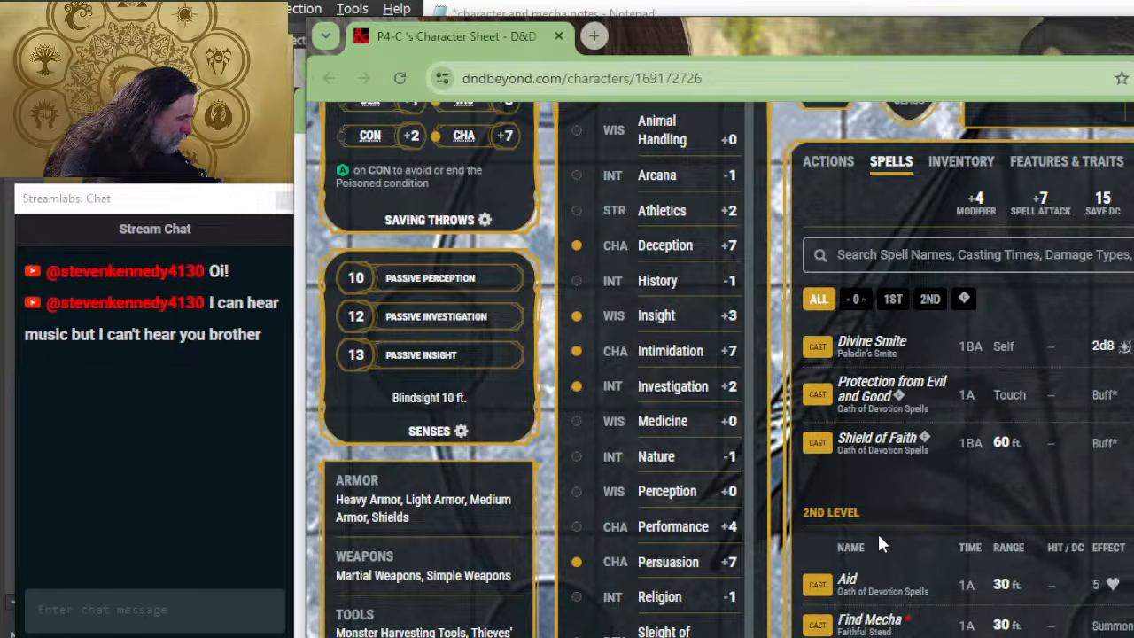
scroll(878, 380, down, 2)
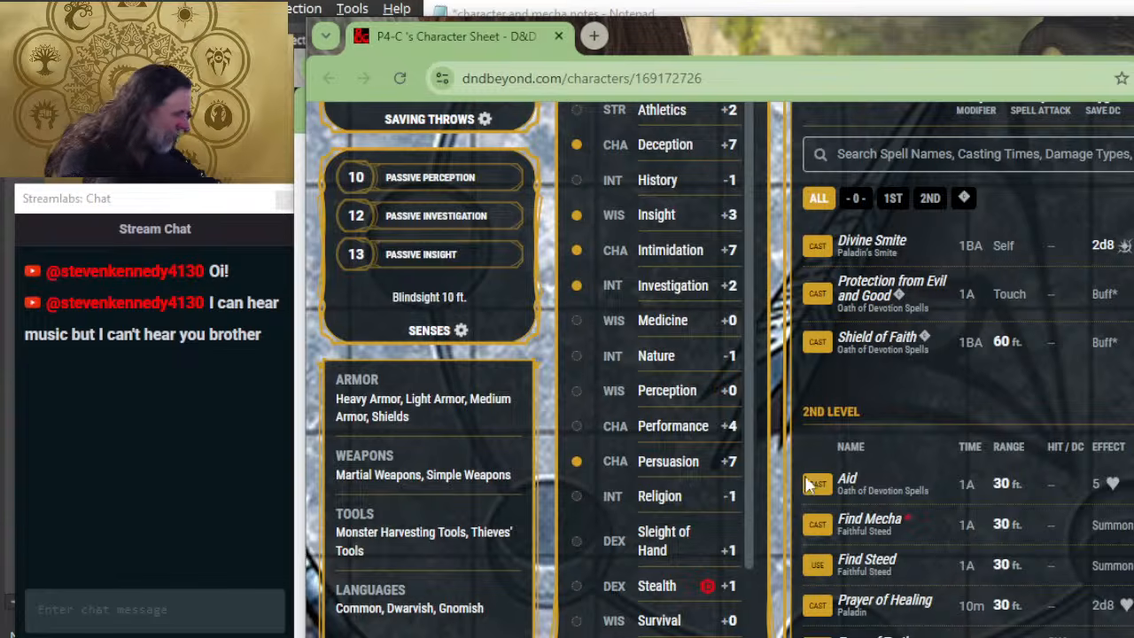
key(alt+Tab)
key(alt+Tab)
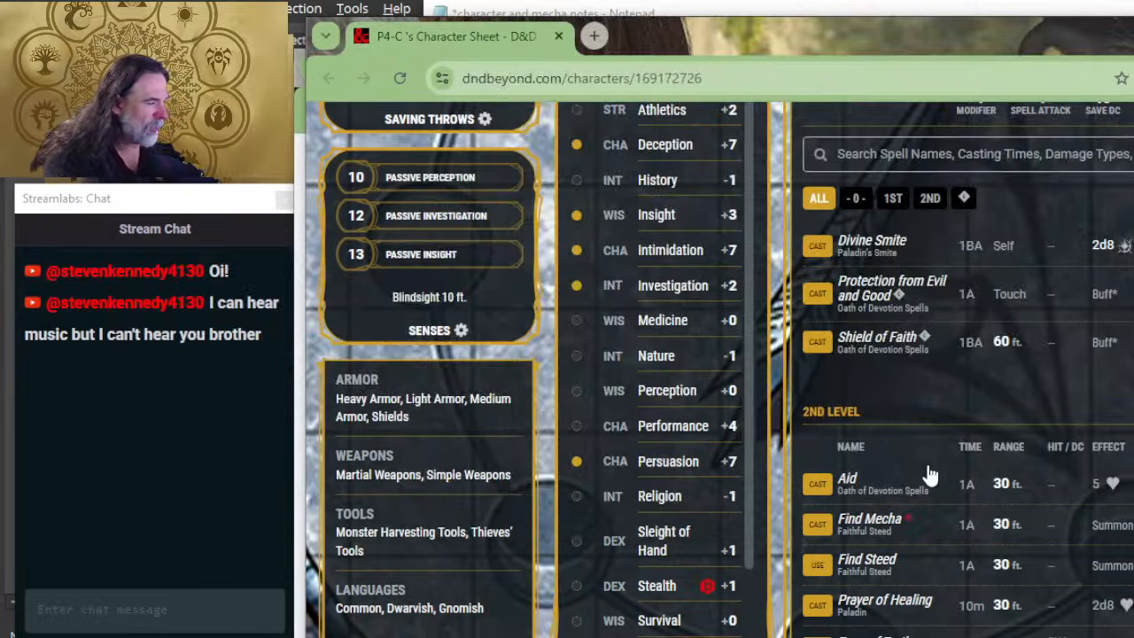
key(alt+Tab)
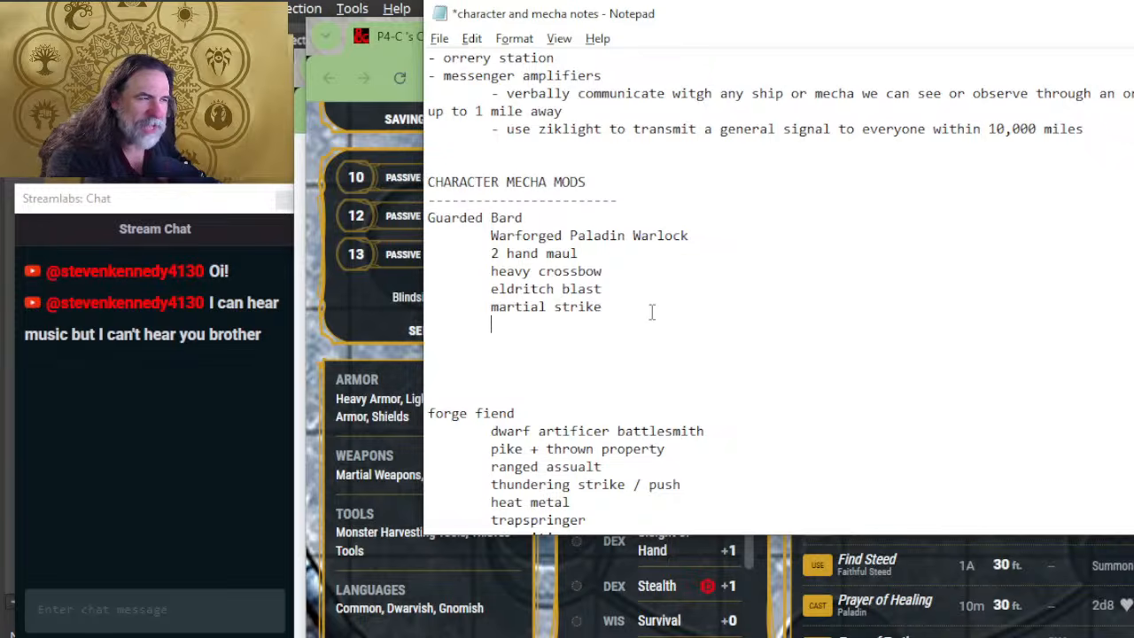
Step: Copy the underlined Class Mecha features heading from the forge fiend section into the Guarded Bard section, below martial strike
scroll(606, 399, down, 3)
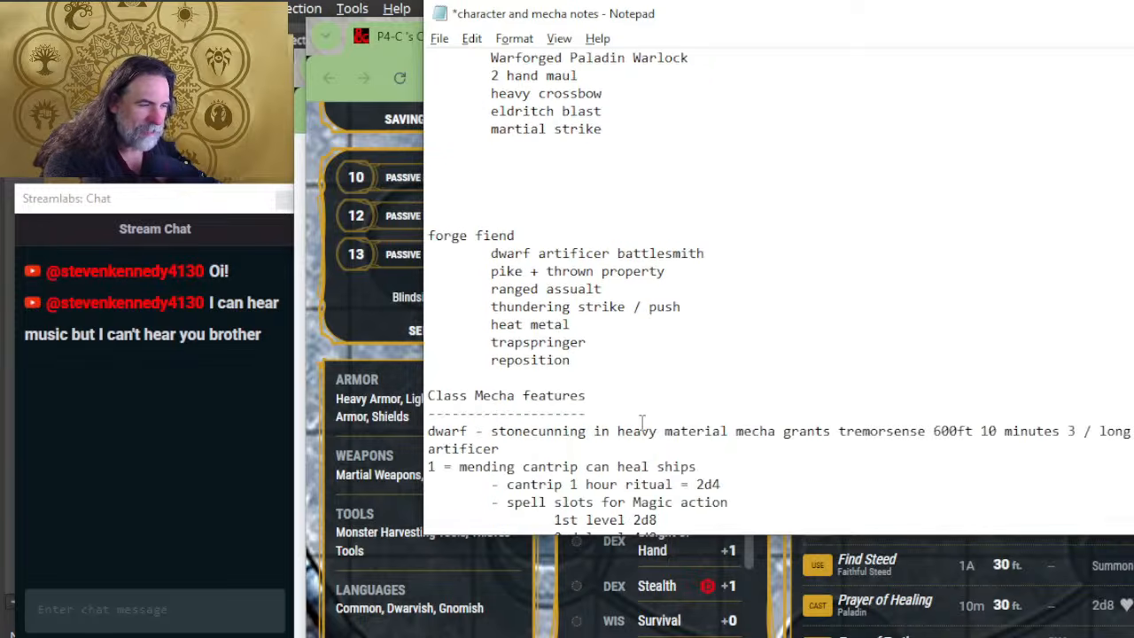
drag(598, 372, 632, 408)
key(ctrl+c)
scroll(600, 142, up, 2)
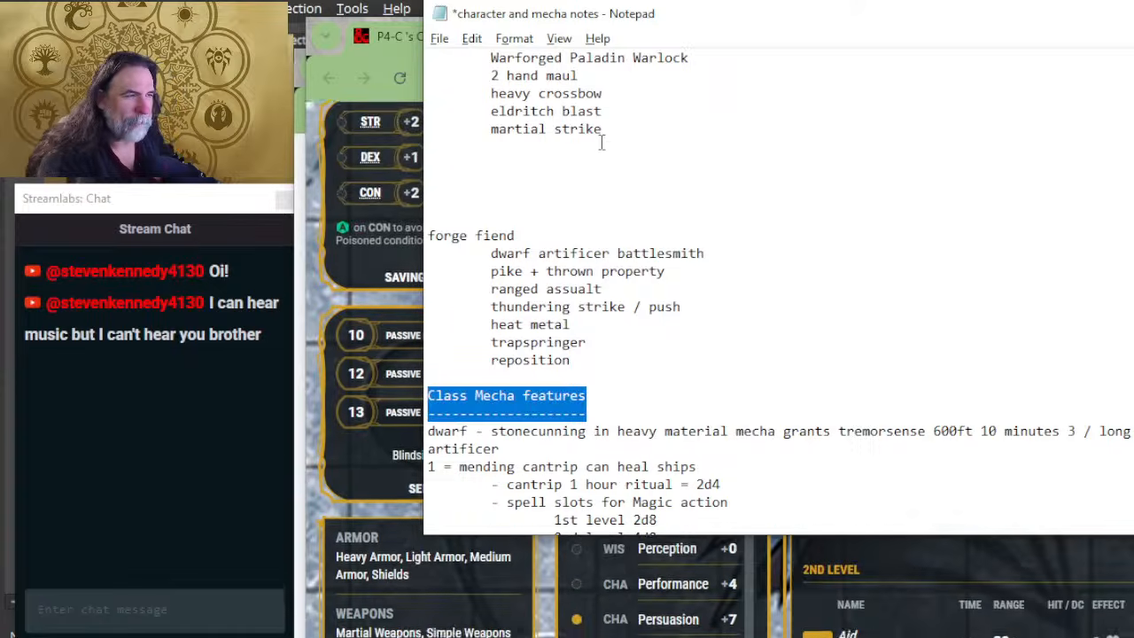
click(475, 253)
key(ctrl+v)
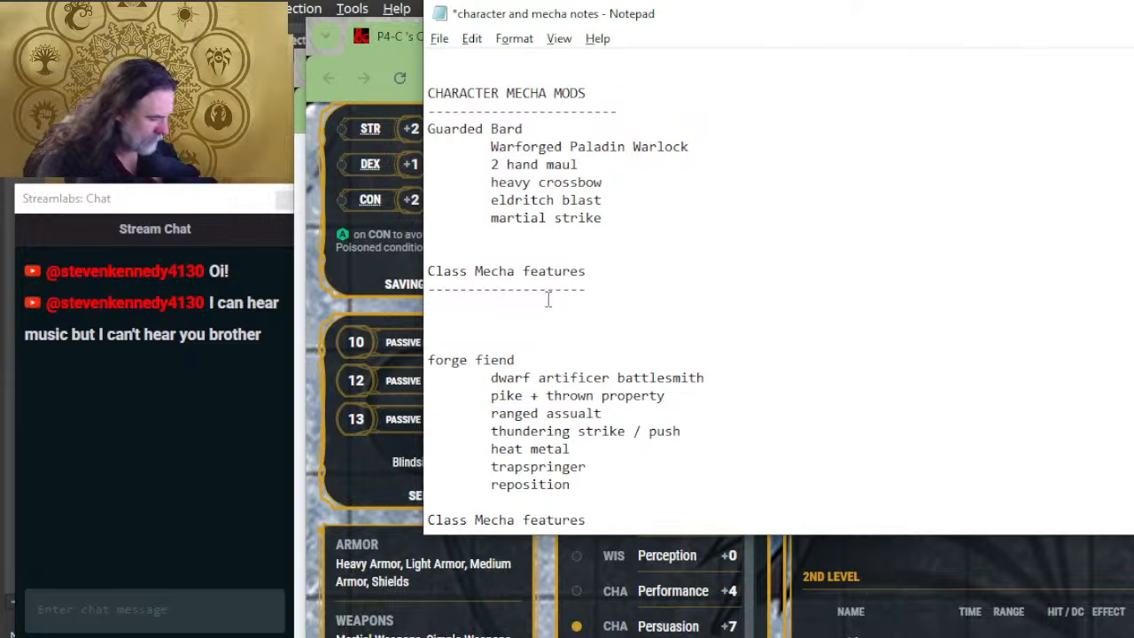
Step: Add the line "aura of protection (amplified)" beneath the Guarded Bard's Class Mecha features heading
text(aura of protec)
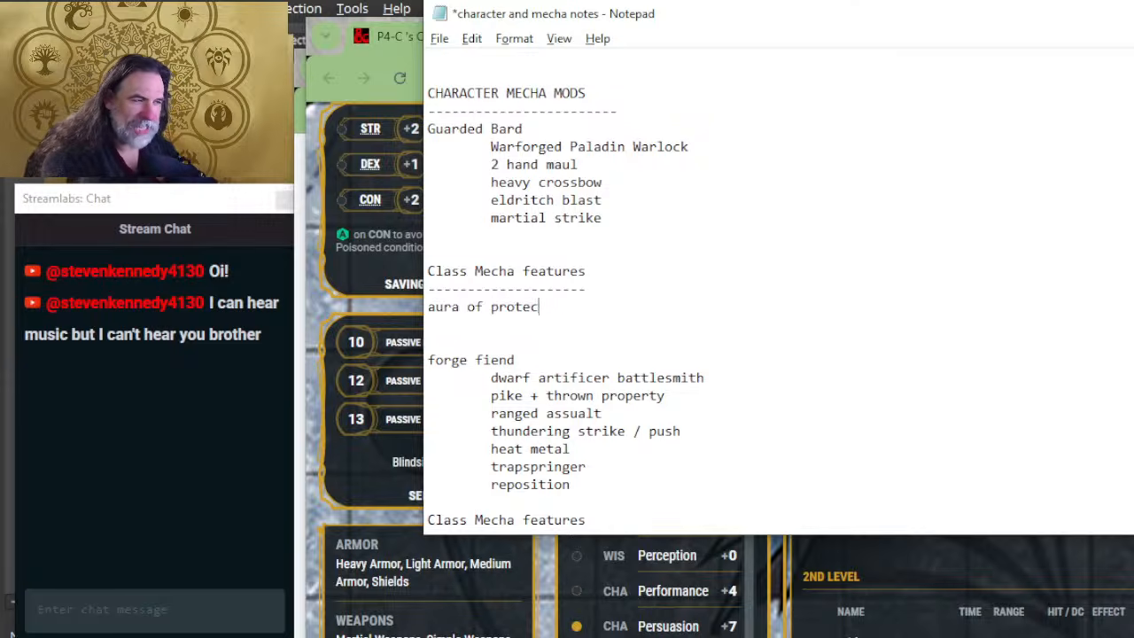
text(tion )
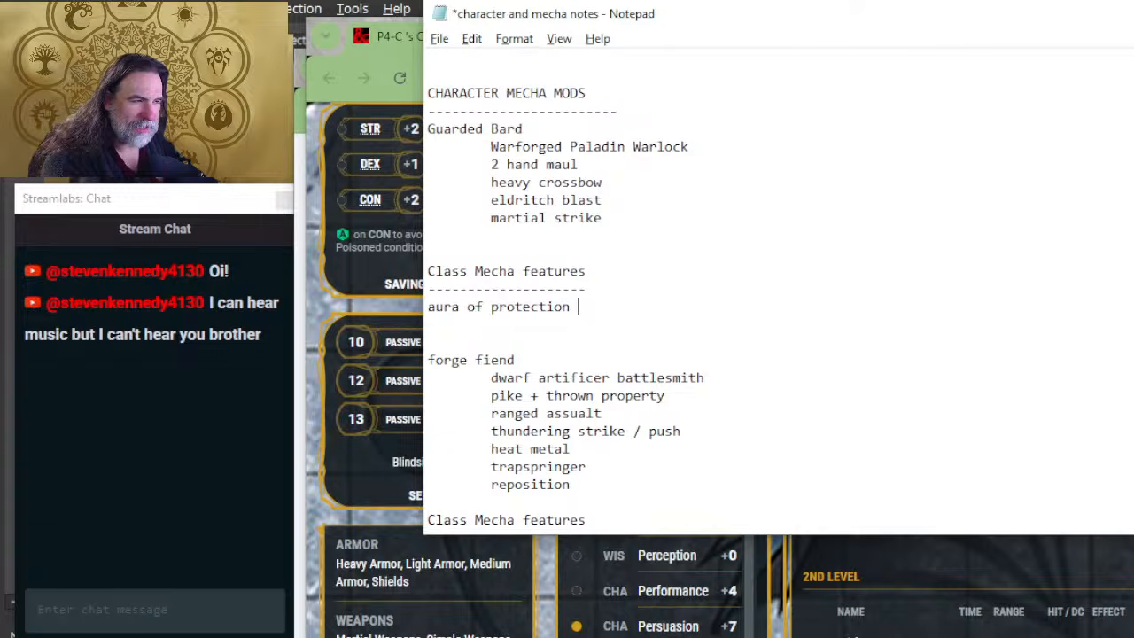
text((amplified))
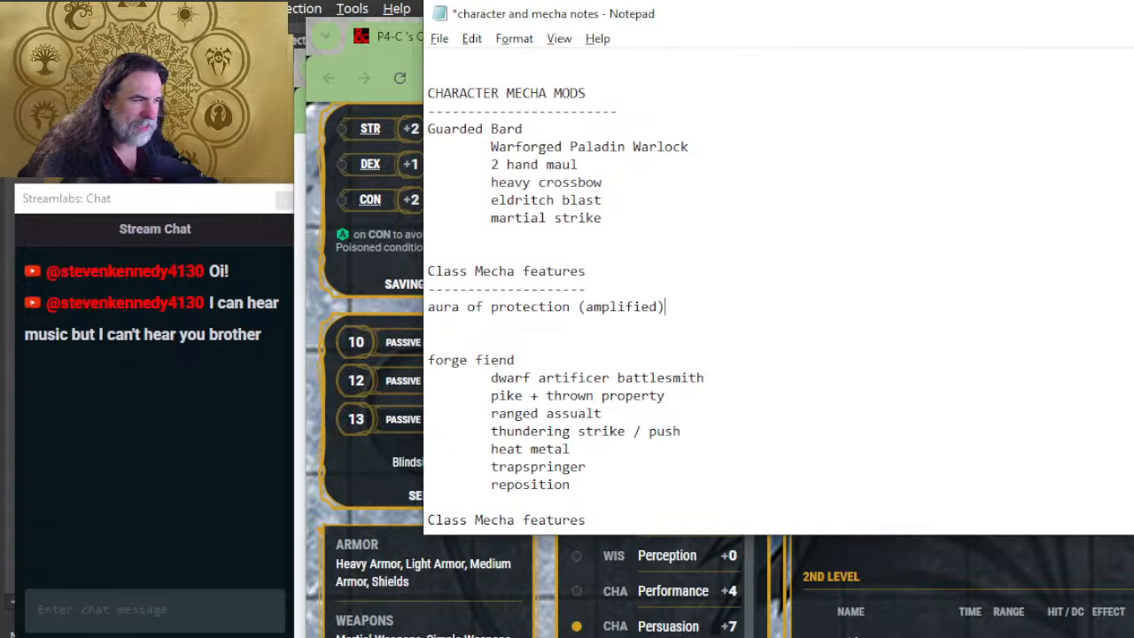
key(Return)
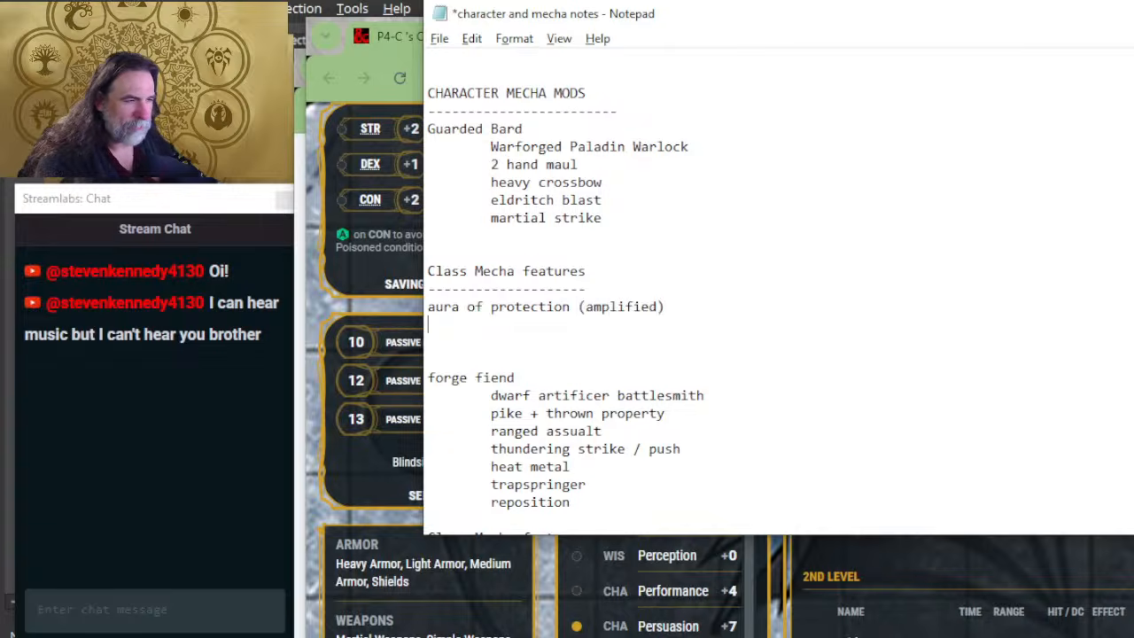
Step: List blind sense and devil's sight on separate lines in the Guarded Bard's Class Mecha features
text(blind sense)
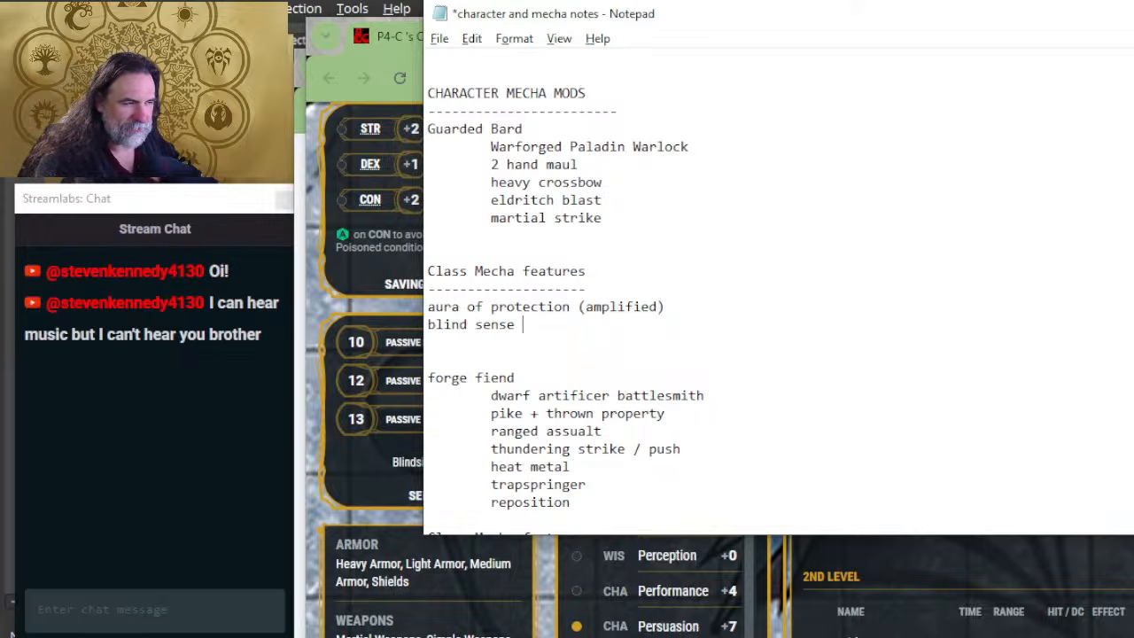
key(Return)
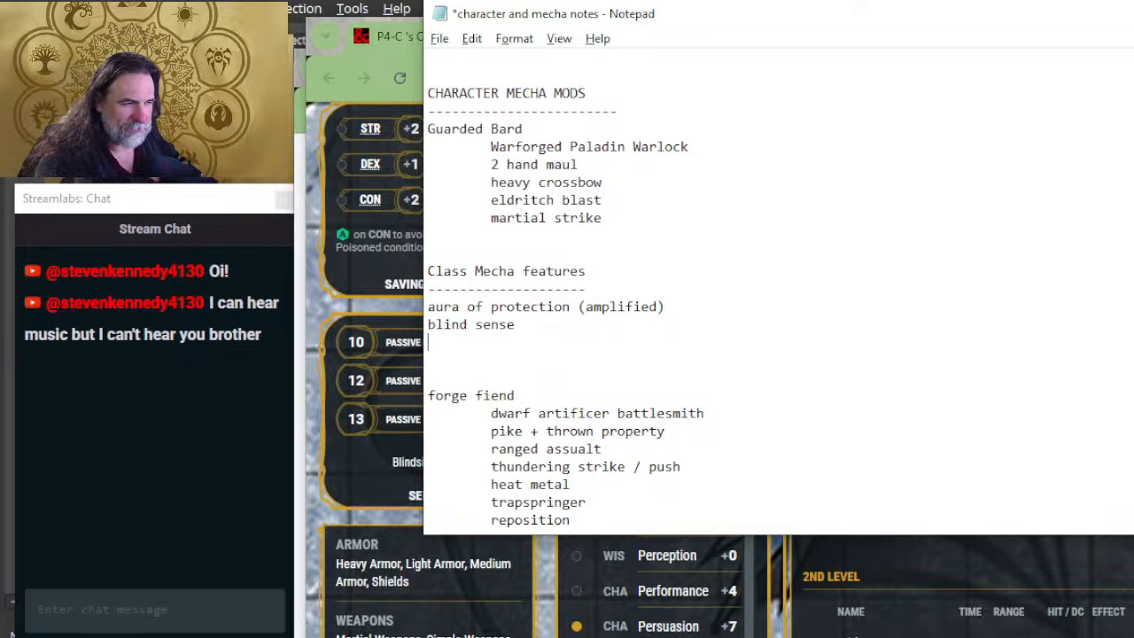
text(devil')
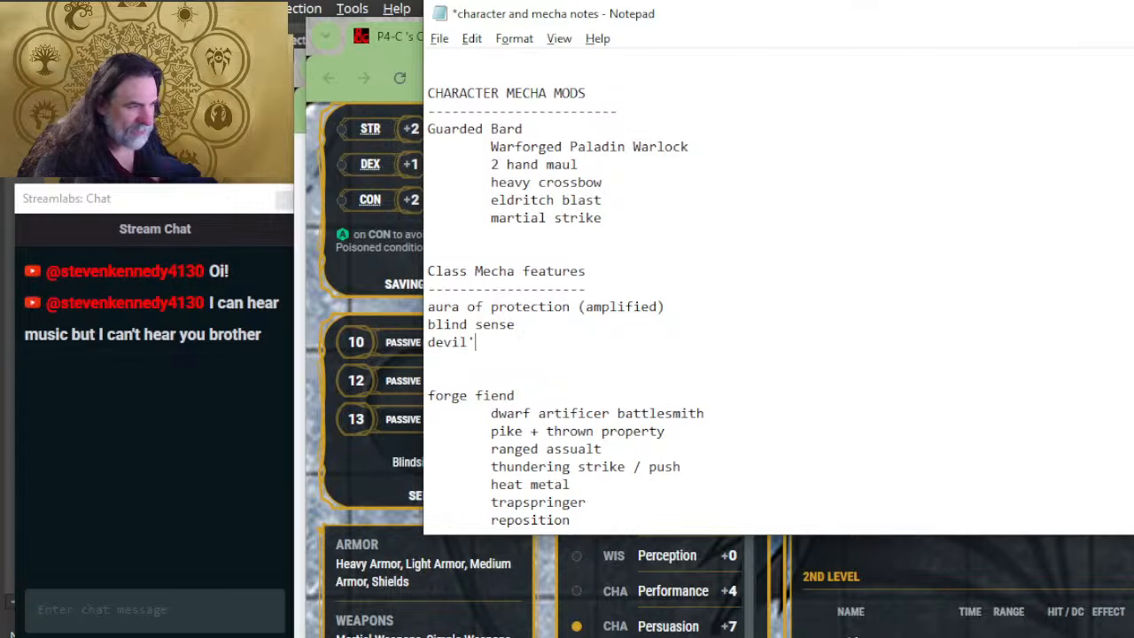
text(s sight)
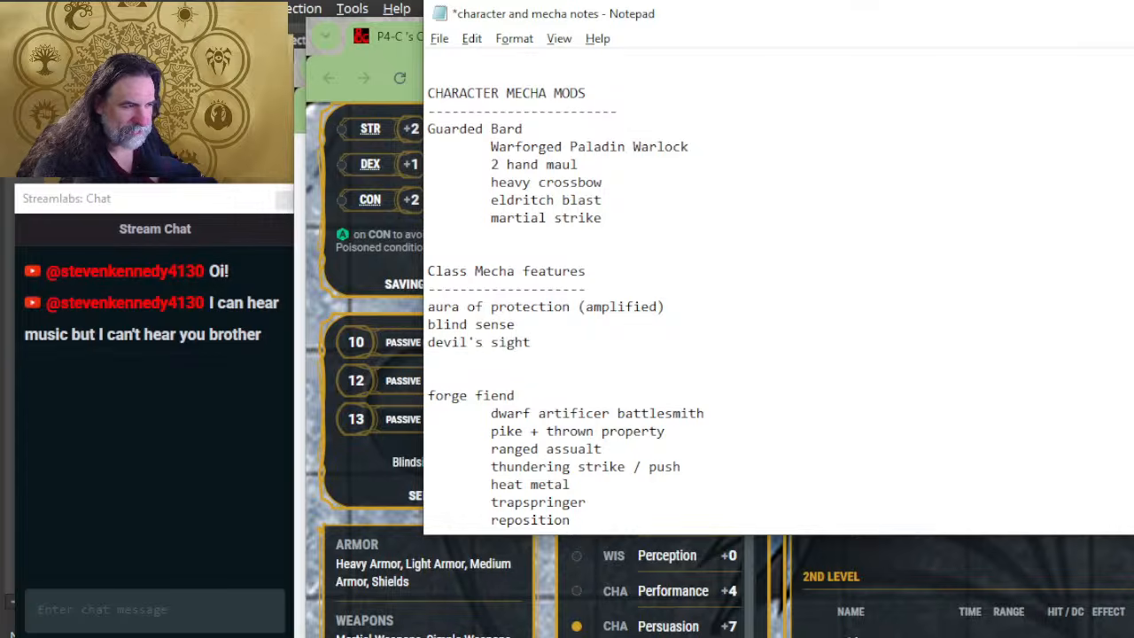
key(Return)
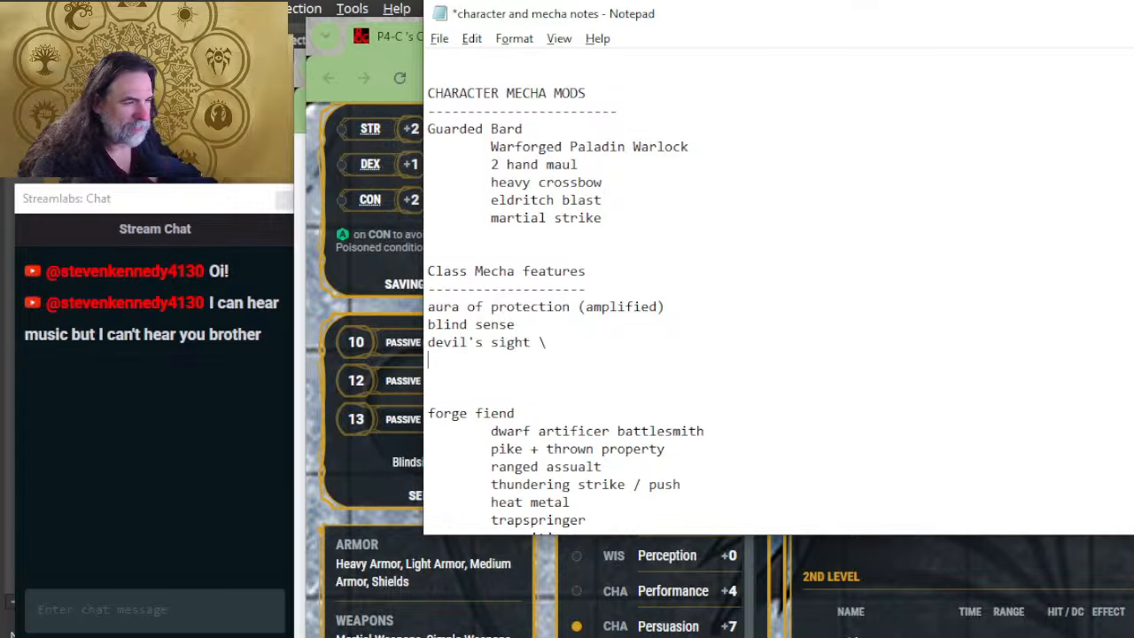
key(BackSpace)
key(Return)
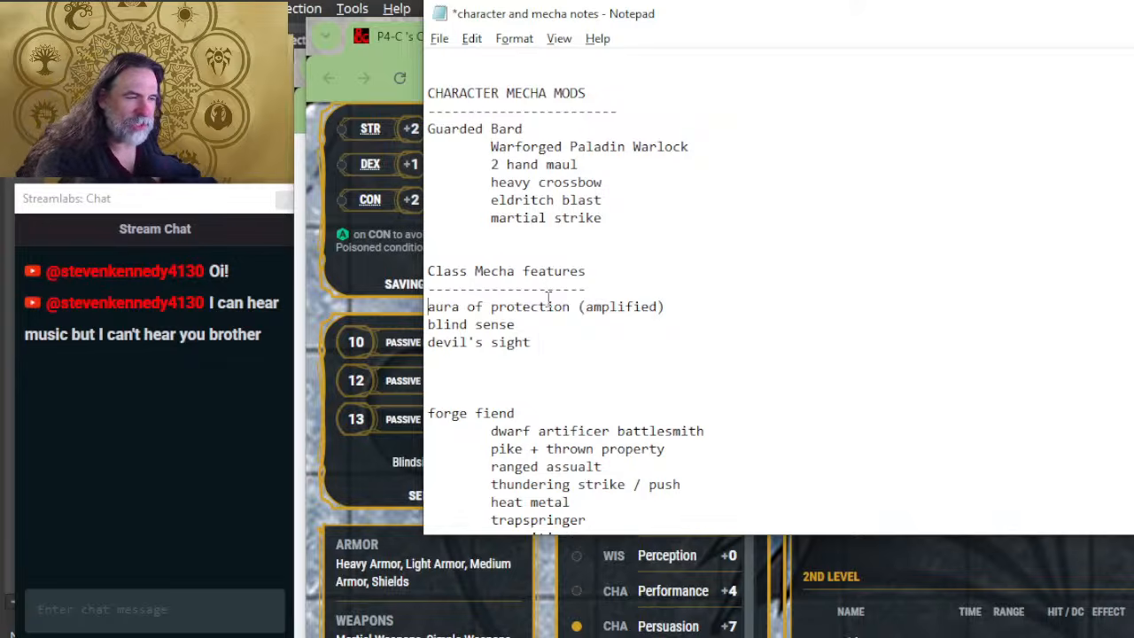
Step: Delete the aura of protection (amplified) line from the Guarded Bard's Class Mecha features
key(shift+Down)
key(Delete)
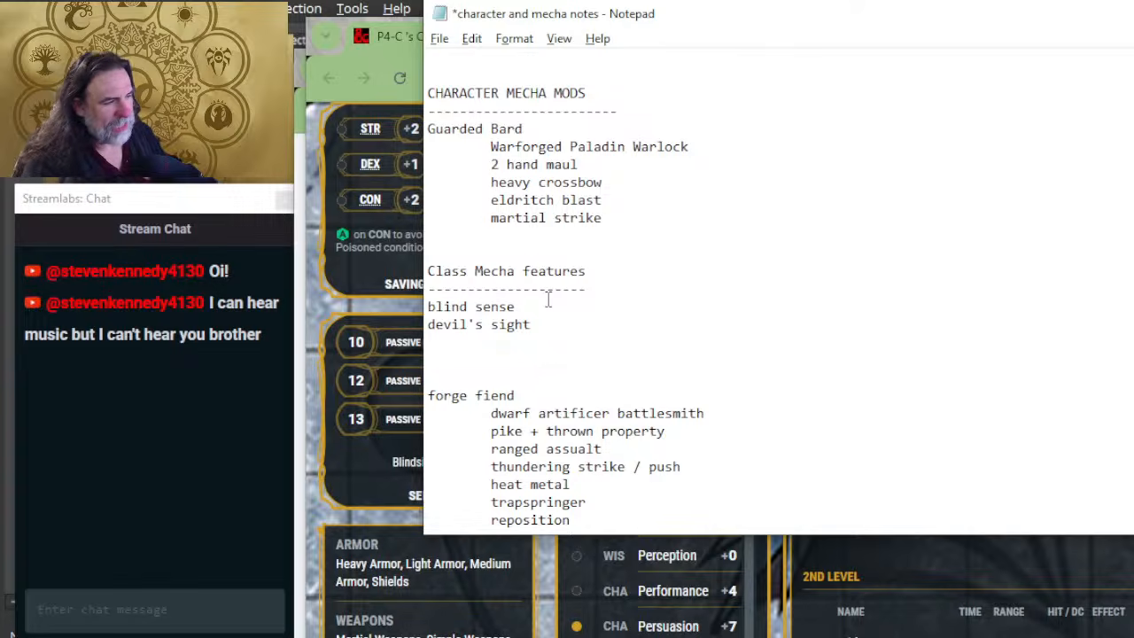
Step: Add divine smite and channel divinity on separate lines beneath devil's sight in the Guarded Bard's Class Mecha features
text(s)
key(BackSpace)
text(divin)
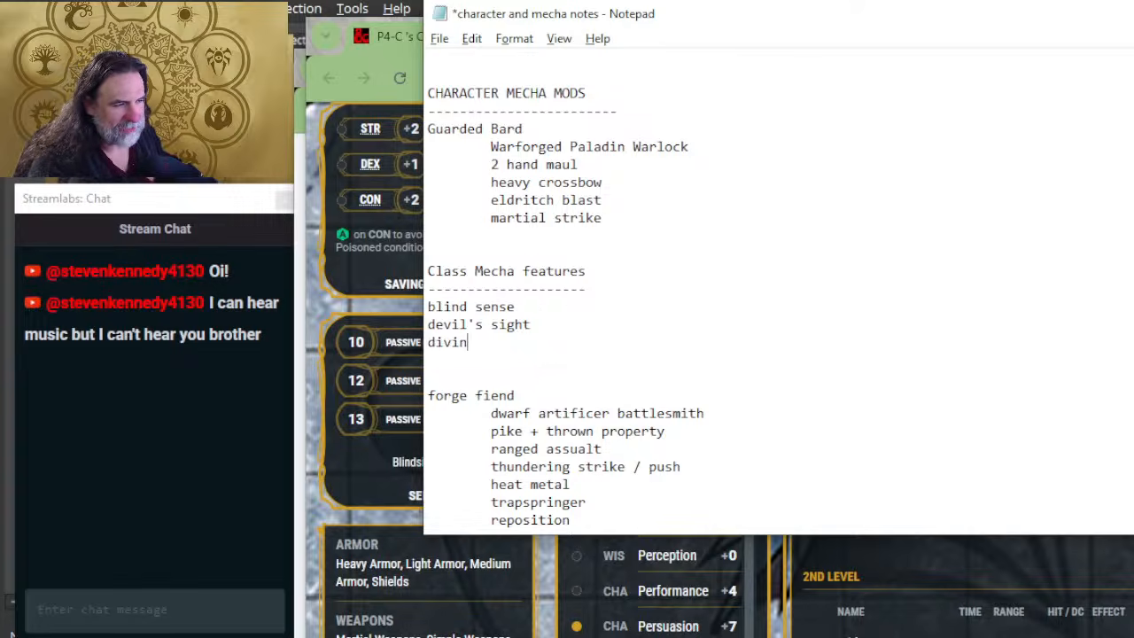
text(e smite)
key(Return)
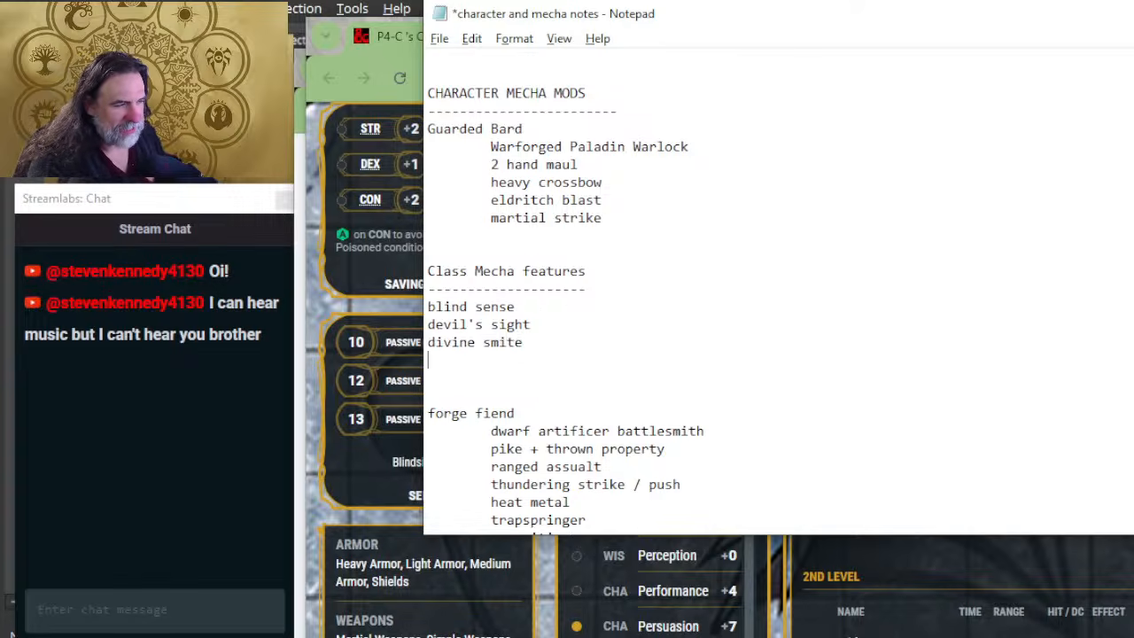
text(channel divin)
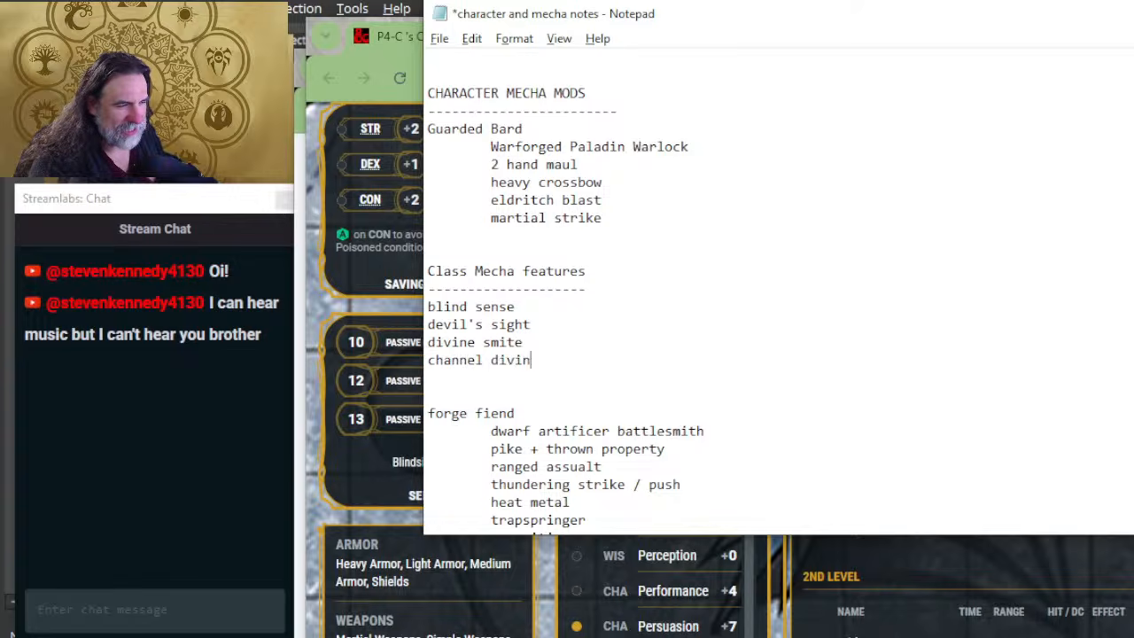
text(ity \)
key(Return)
key(BackSpace)
key(BackSpace)
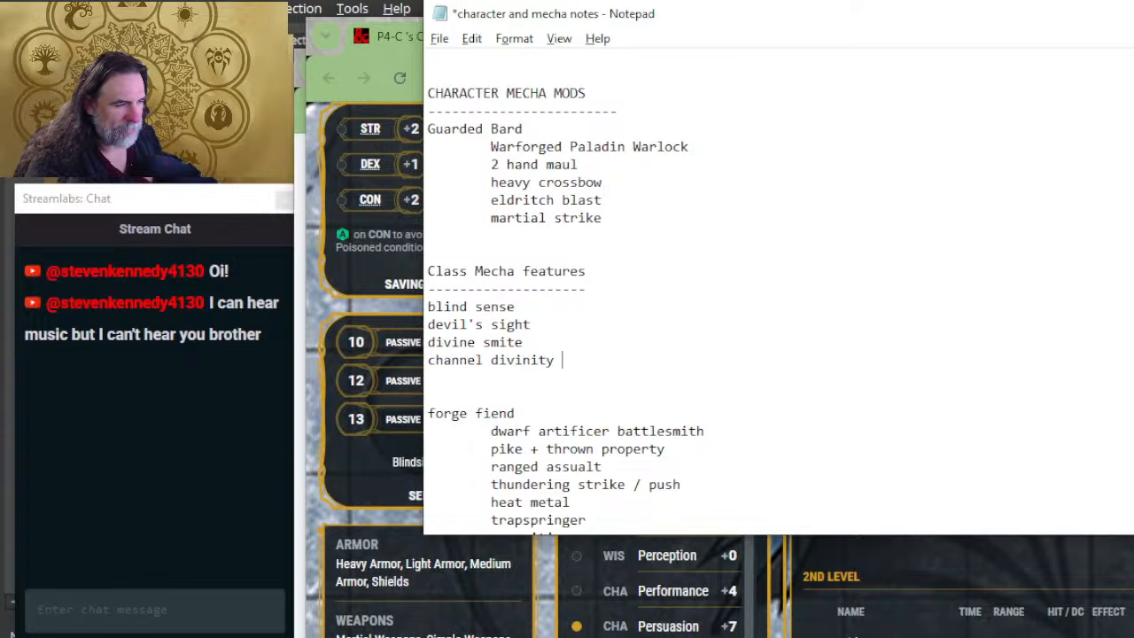
key(Return)
Step: Switch to the P4-C character sheet and read the Paladin class features, from Lay On Hands through Channel Divinity to Sacred Weapon
key(alt+Tab)
key(alt+Tab)
key(alt+Tab)
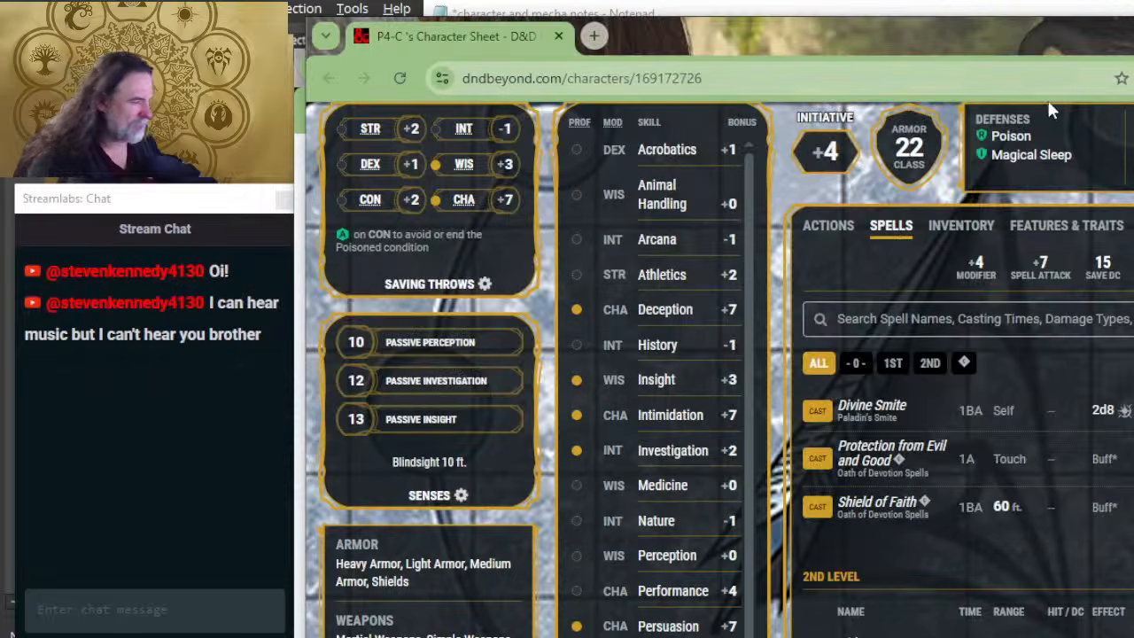
scroll(929, 97, down, 3)
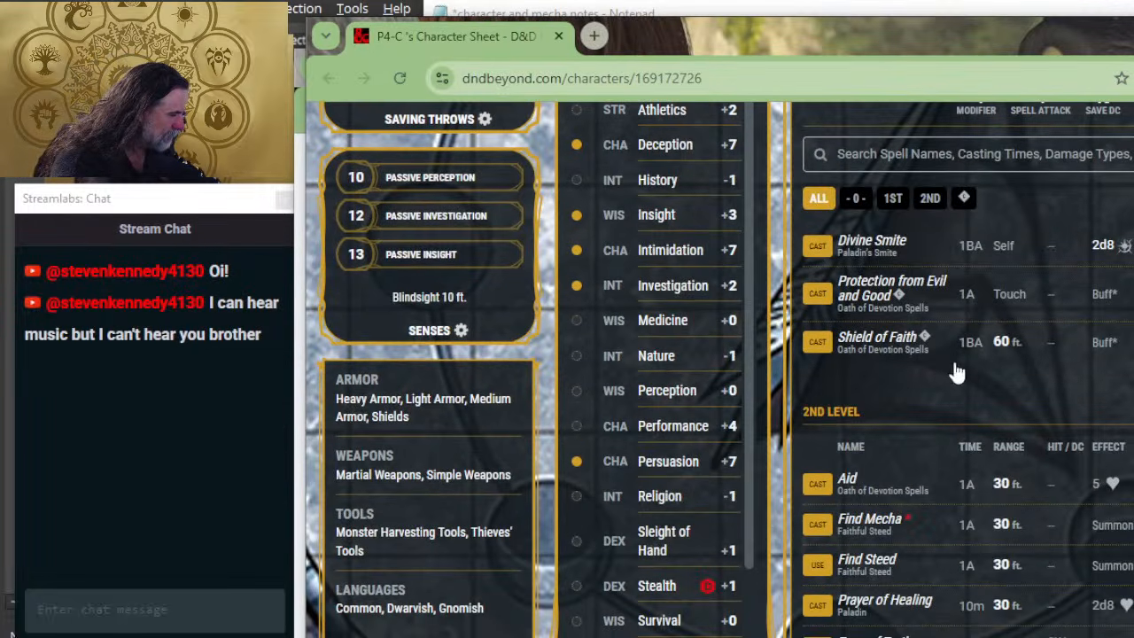
scroll(945, 405, up, 5)
scroll(945, 404, up, 5)
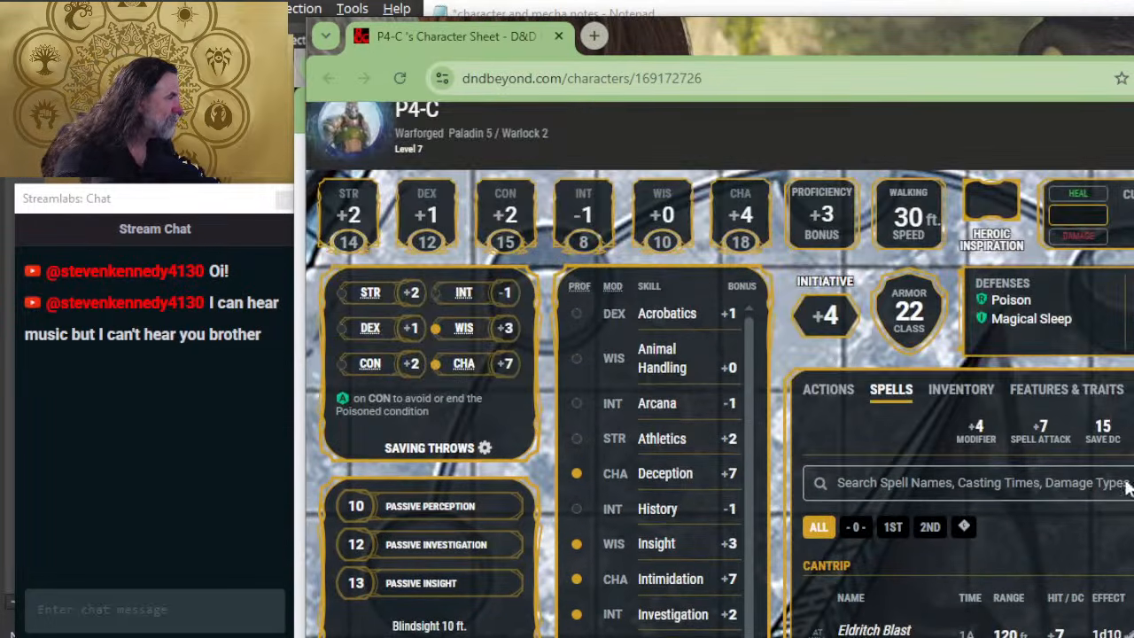
click(1090, 390)
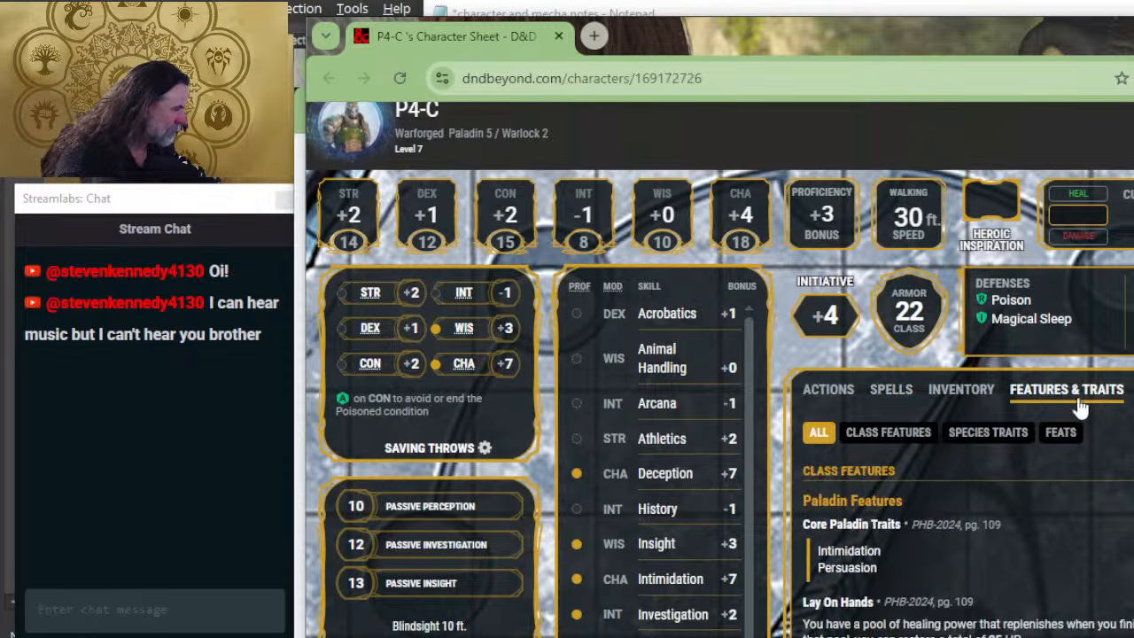
scroll(846, 390, down, 2)
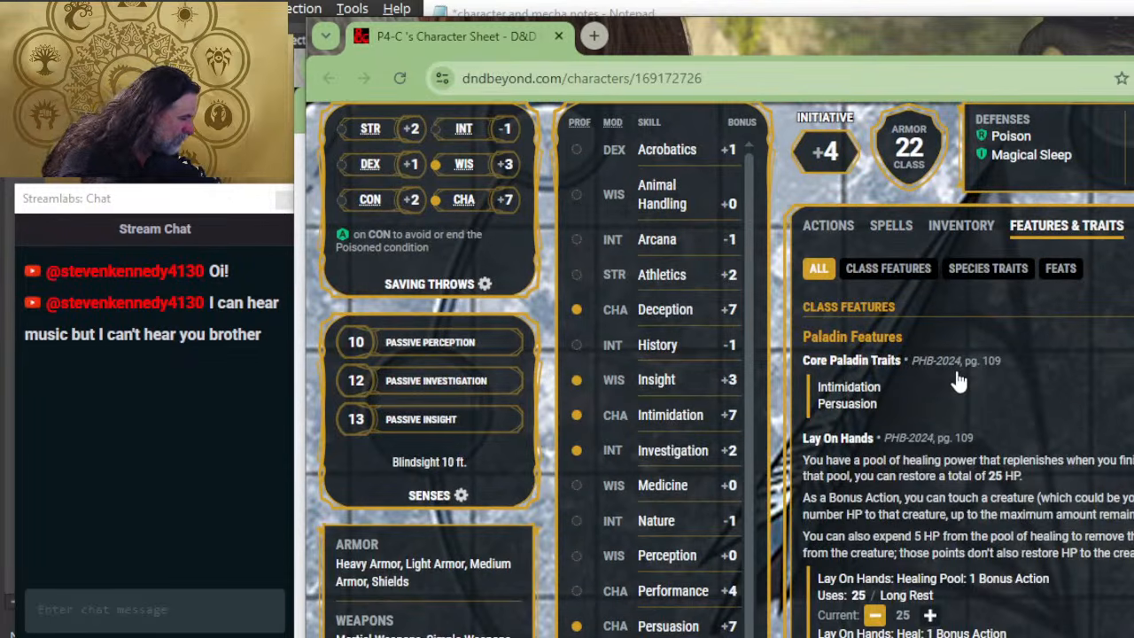
scroll(957, 383, down, 4)
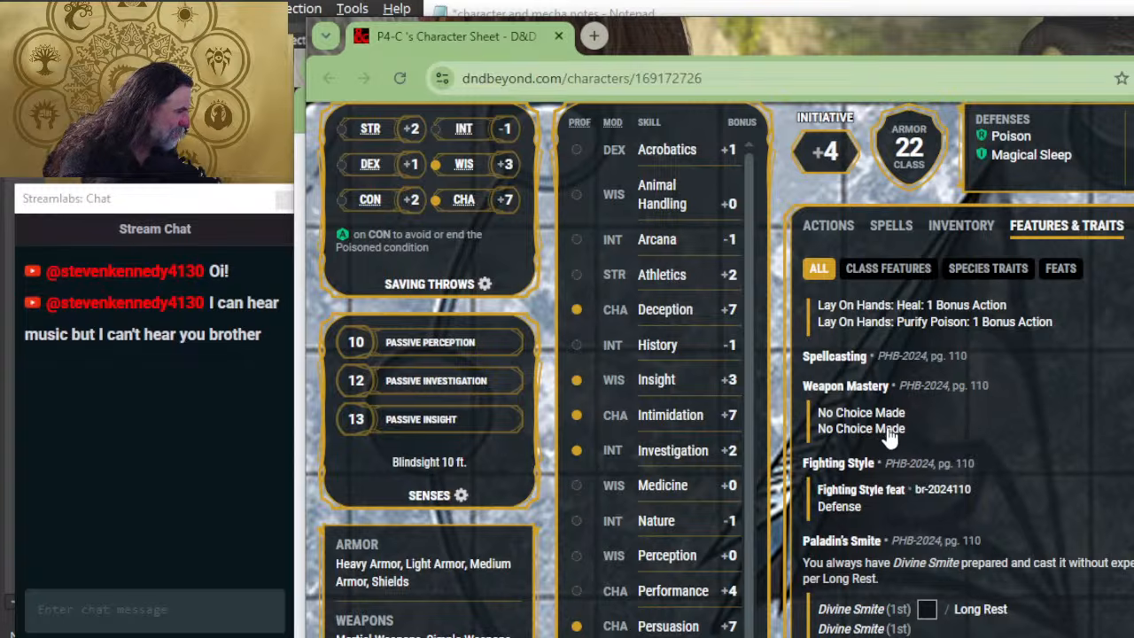
scroll(1050, 377, down, 2)
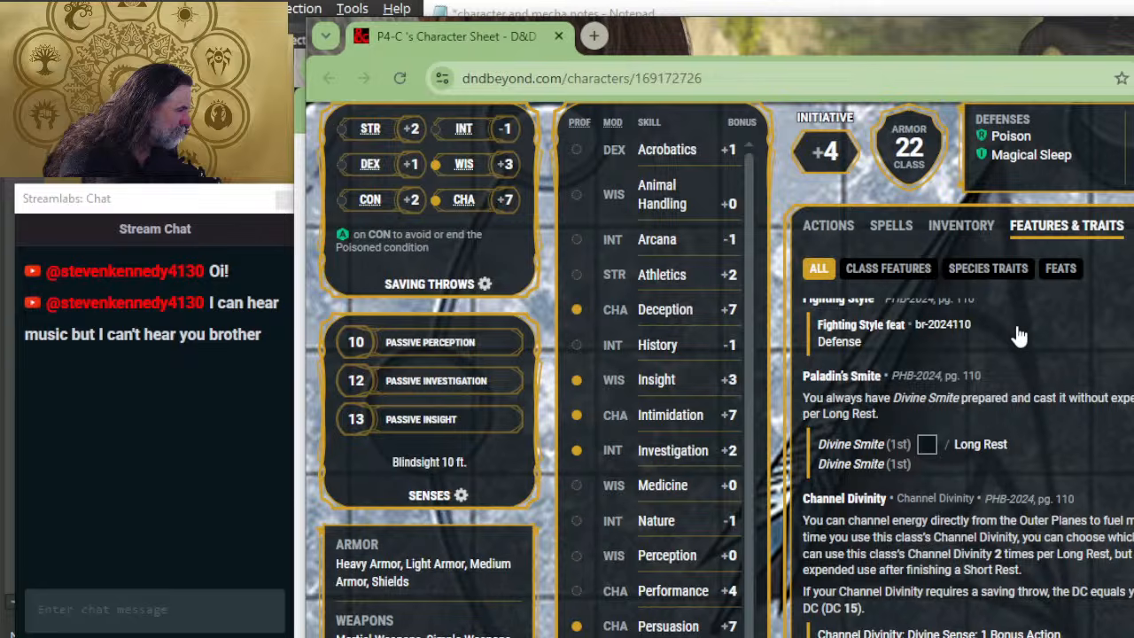
scroll(1019, 334, down, 2)
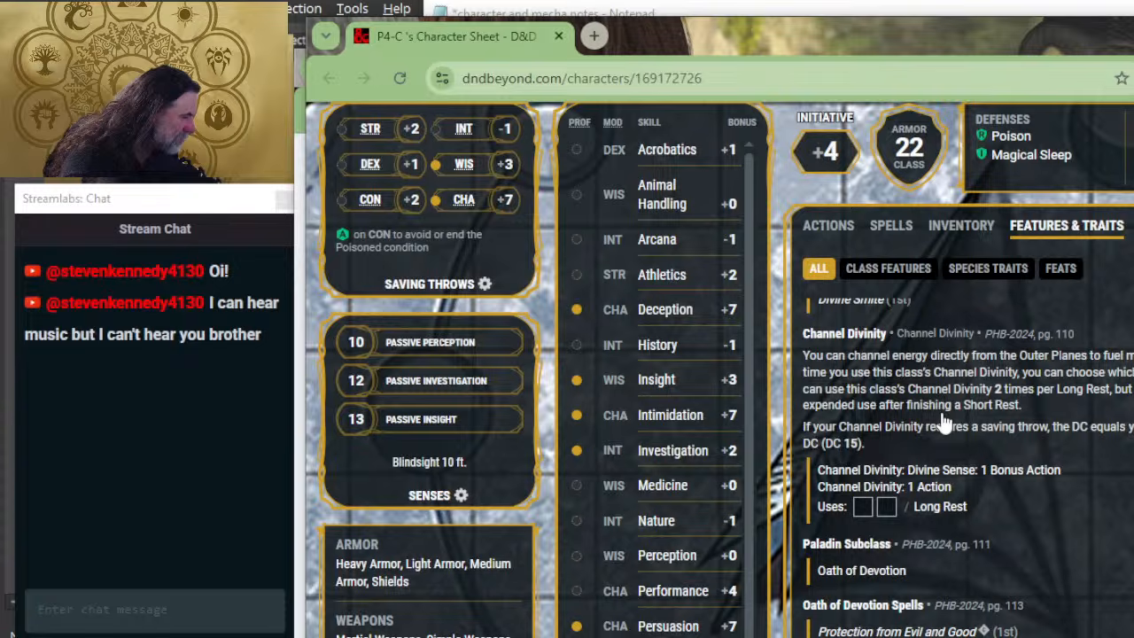
scroll(943, 426, down, 4)
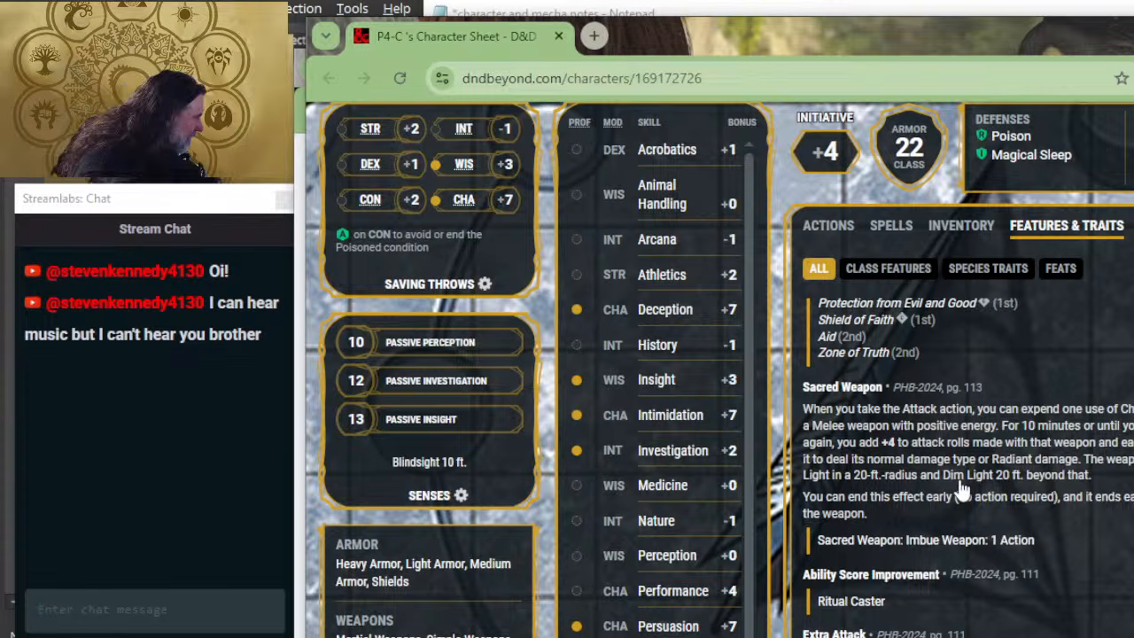
Step: Return to the Notepad notes and extend the channel divinity line with "- sacred weapon +4 attacks 10 minutes"
key(alt+Tab)
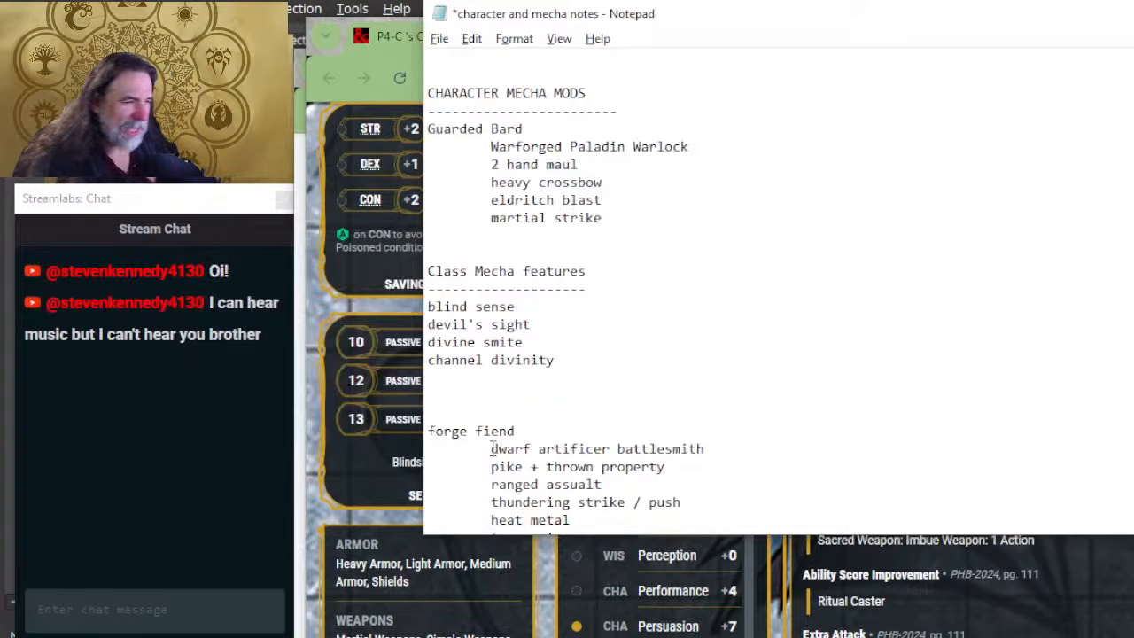
text(- sacred w)
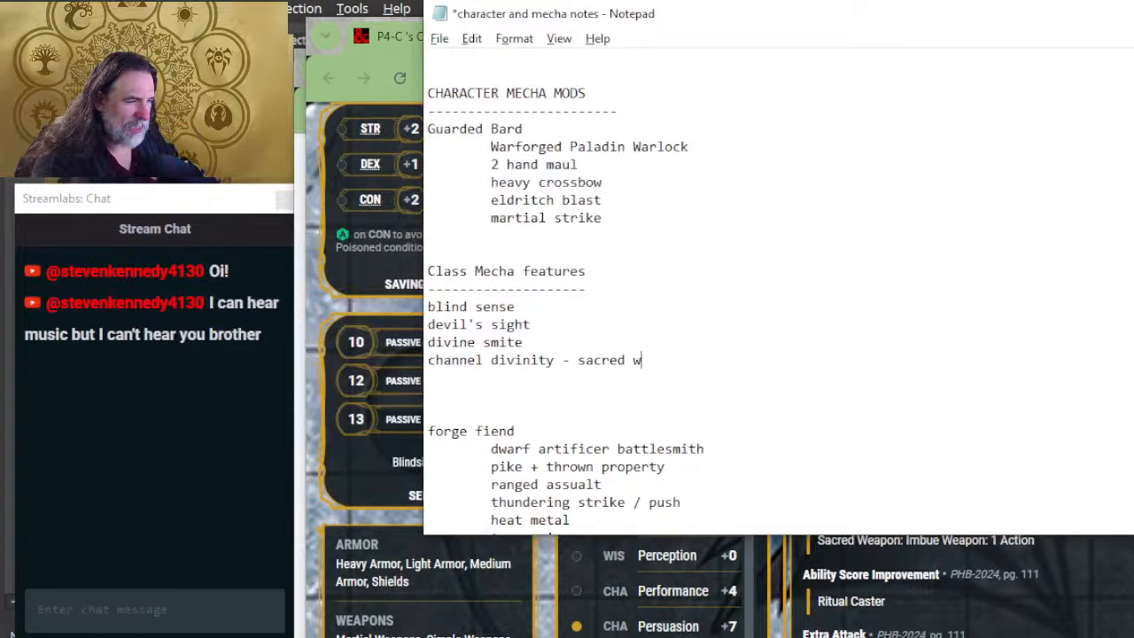
text(eapon +4)
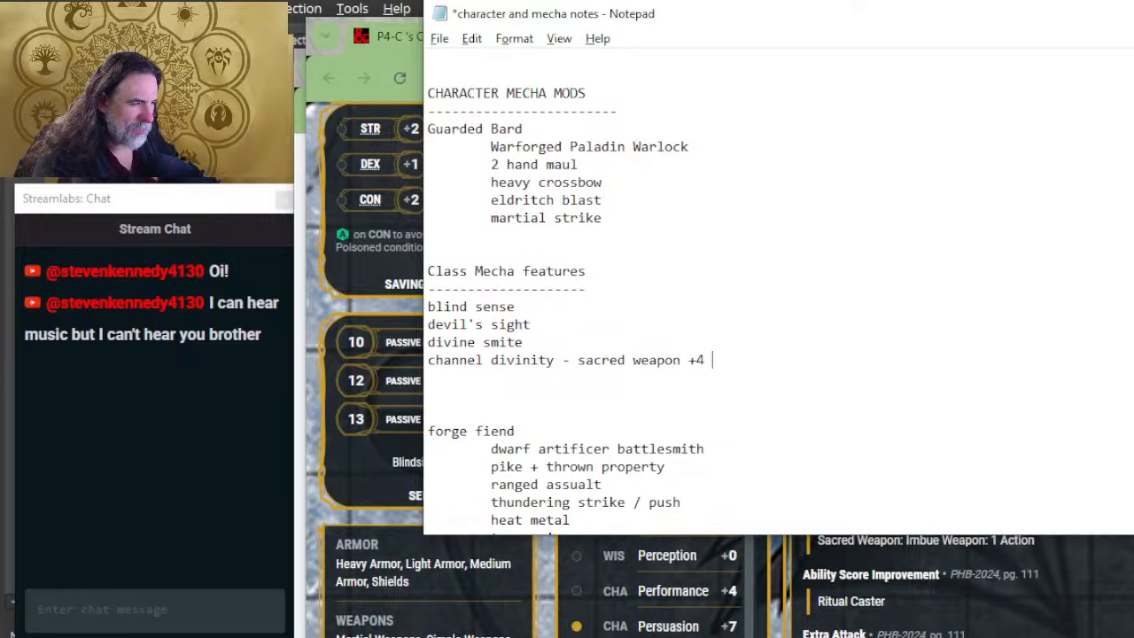
Step: Check the Sacred Weapon description on the character sheet and append "4 squares illumination" to the channel divinity line in the notes
click(469, 538)
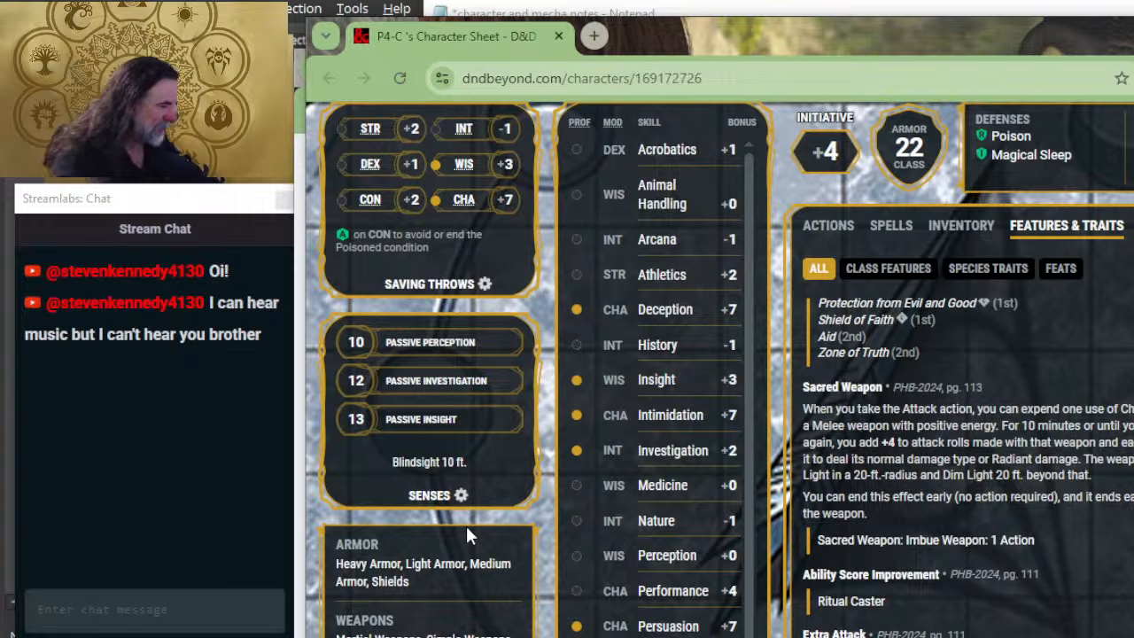
key(alt+Tab)
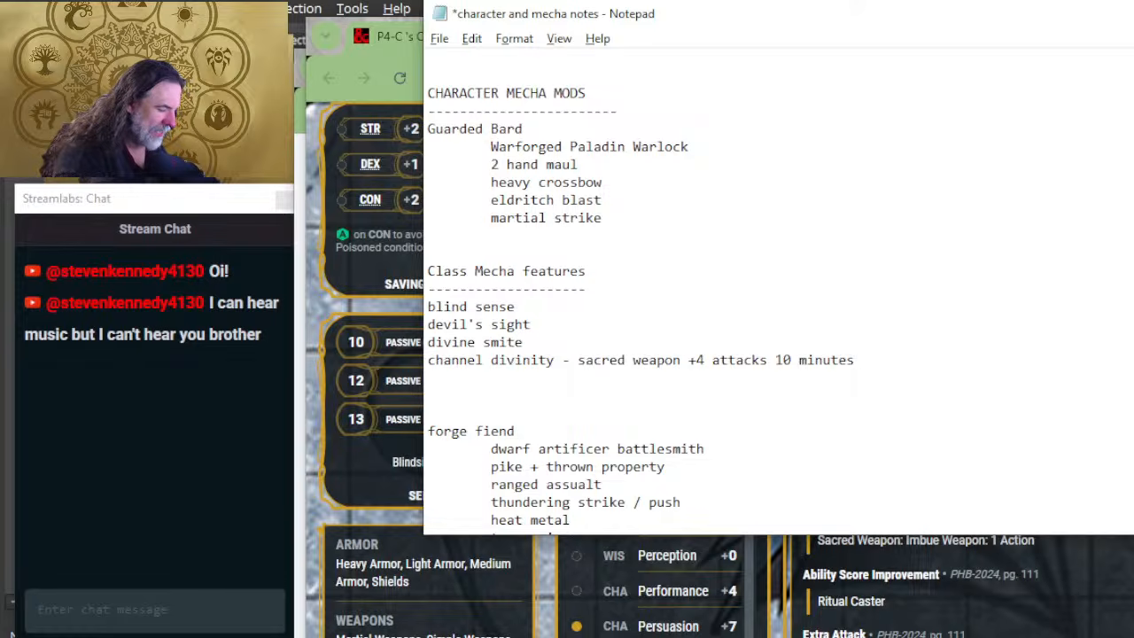
text(4 )
text(sq)
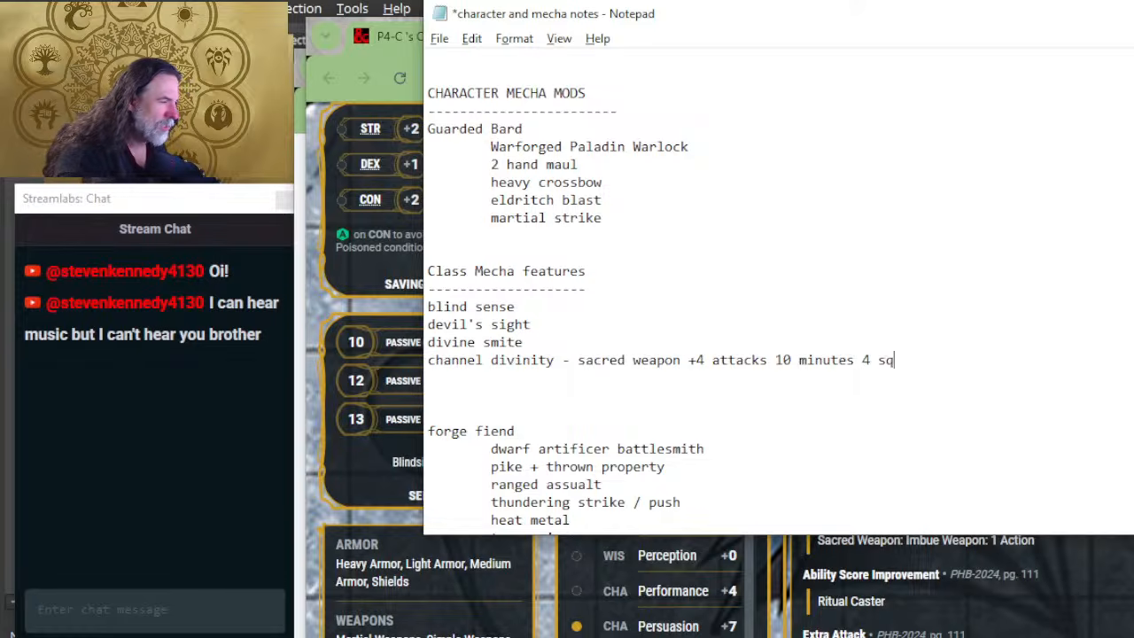
text(uares illume)
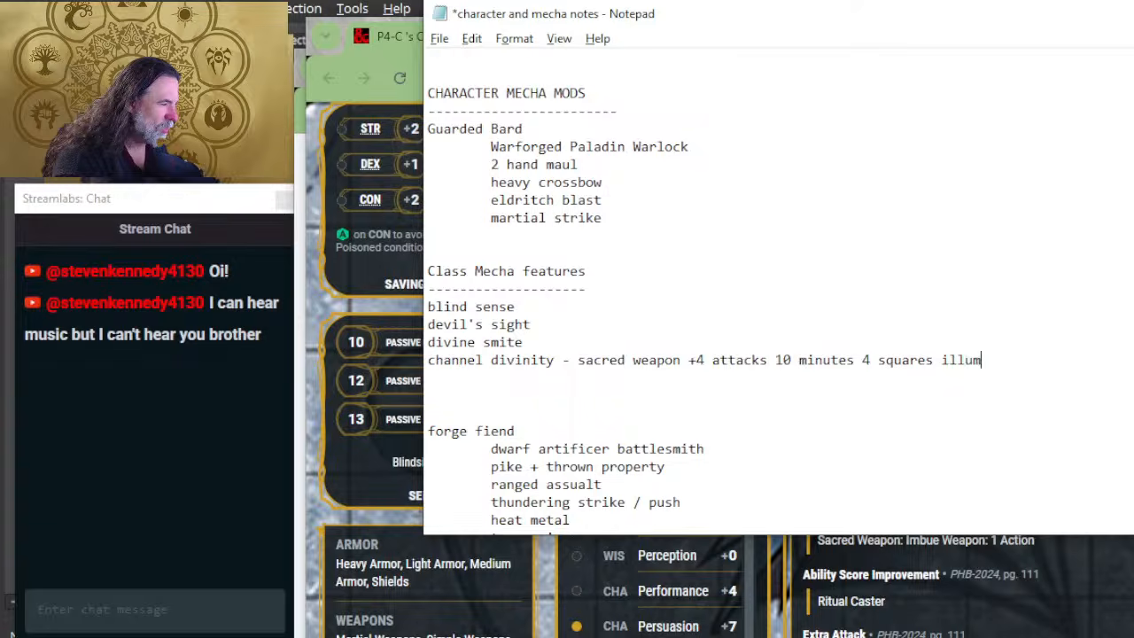
key(BackSpace)
text(ination)
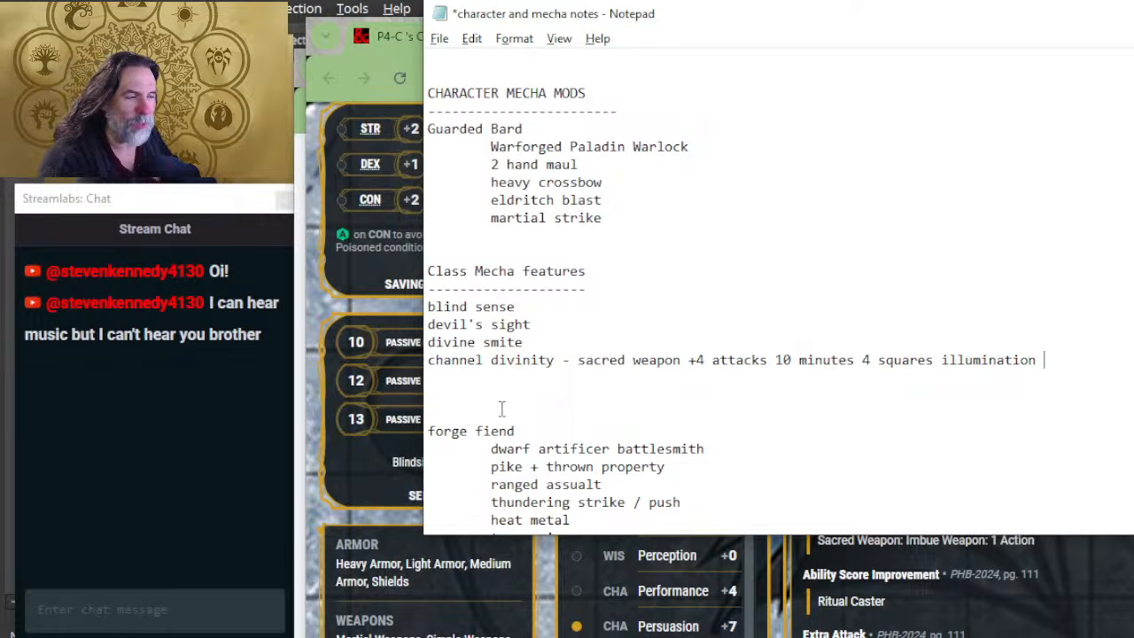
Step: Review the mecha notes from the Guarded Bard's section through forge fiend's class features, mecha stats and mods as a layout reference
scroll(502, 408, down, 3)
mouse_move(606, 431)
mouse_down()
mouse_move(608, 402)
mouse_move(611, 418)
mouse_up()
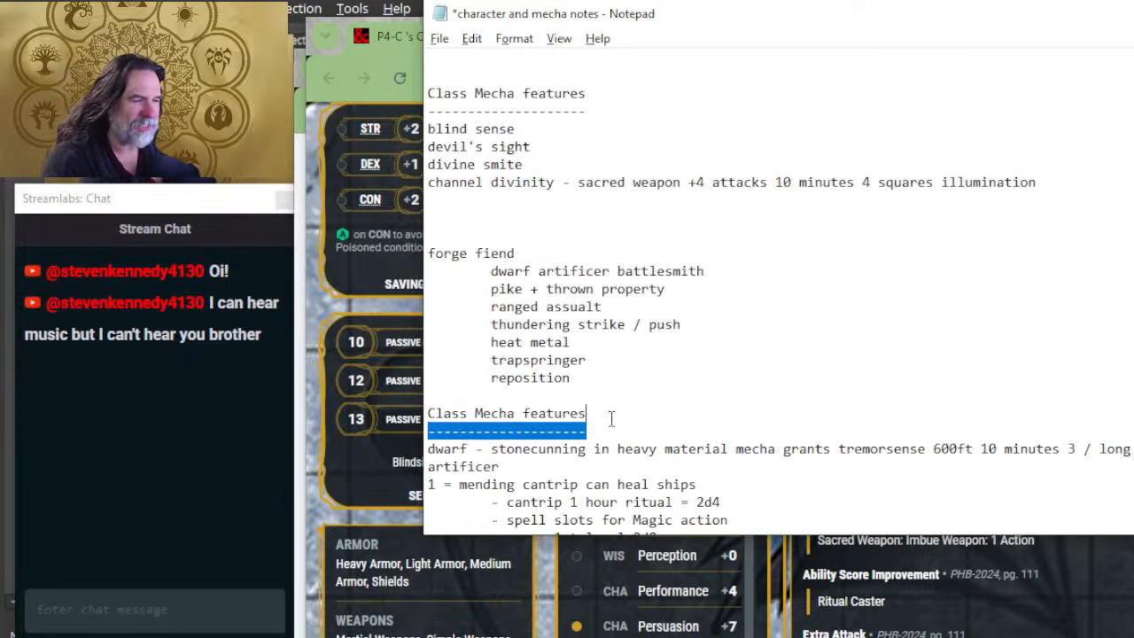
scroll(619, 291, up, 3)
scroll(619, 292, up, 2)
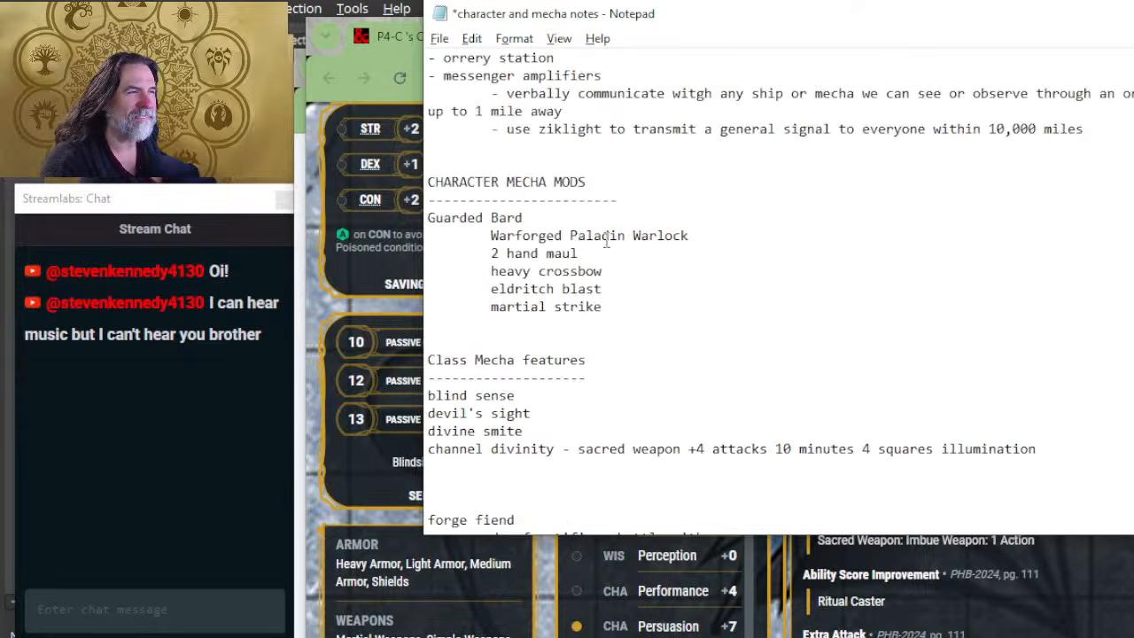
click(630, 186)
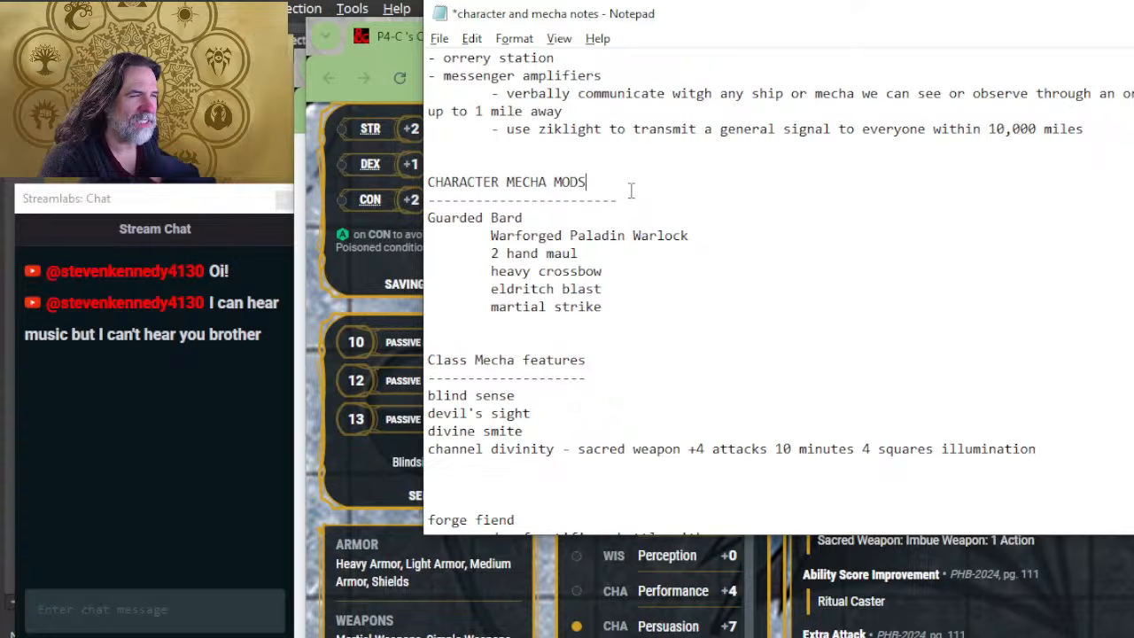
scroll(534, 431, down, 2)
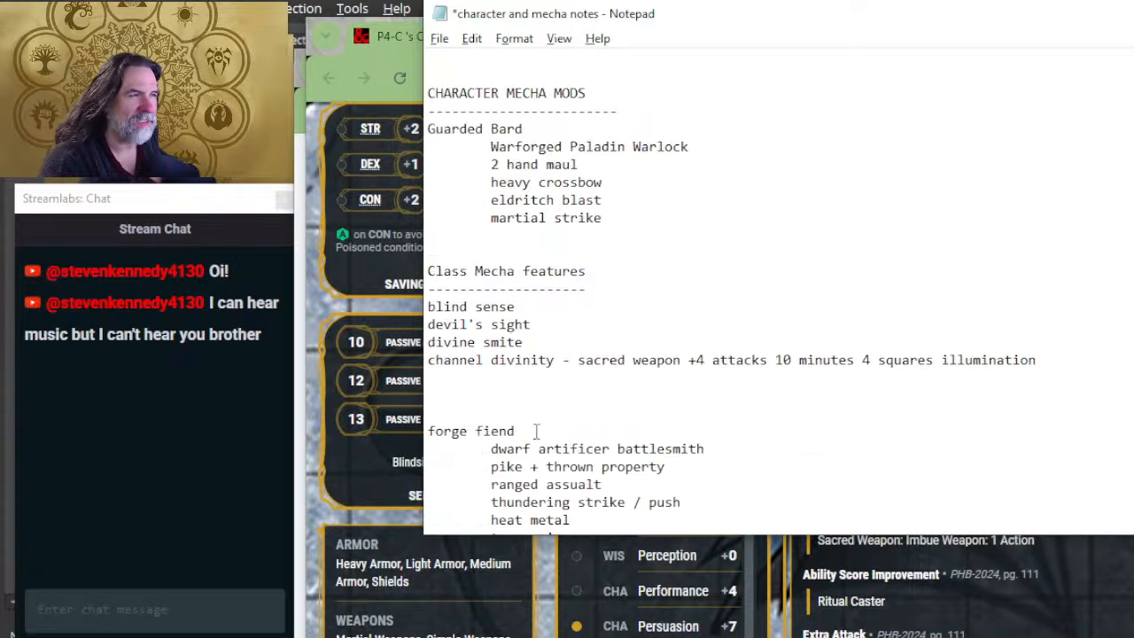
scroll(542, 412, down, 5)
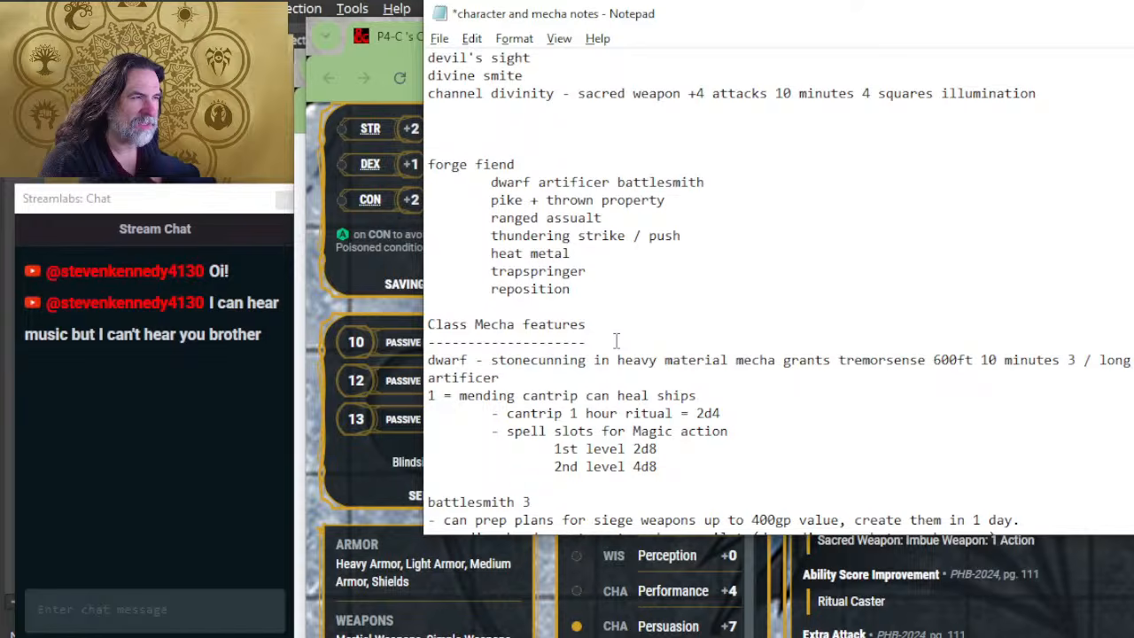
scroll(616, 340, down, 7)
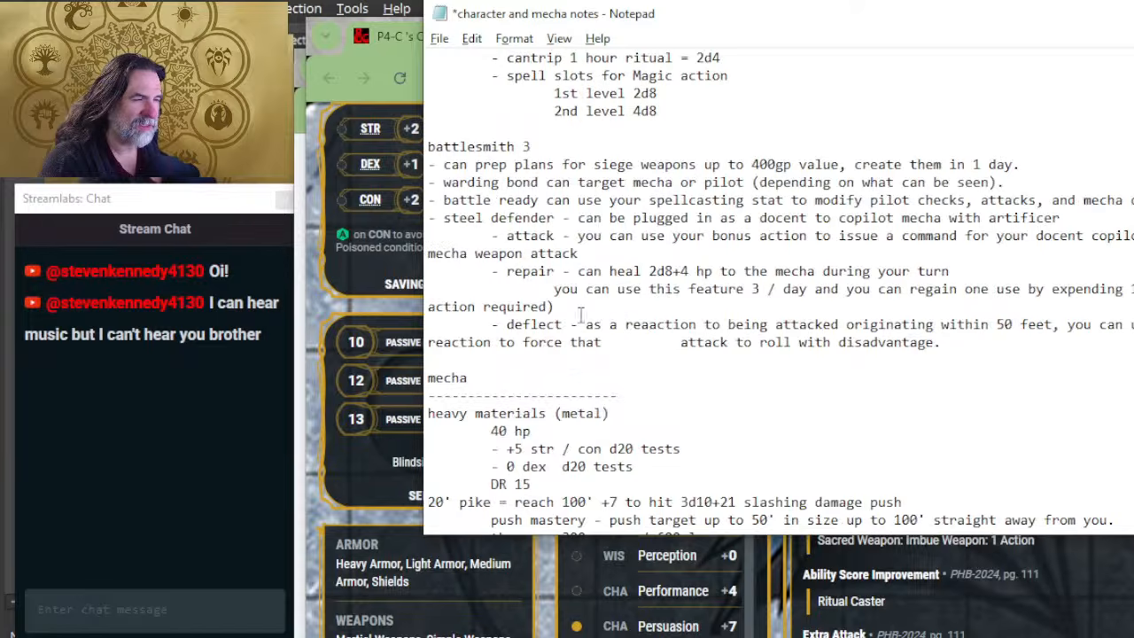
scroll(624, 307, up, 2)
scroll(633, 270, up, 2)
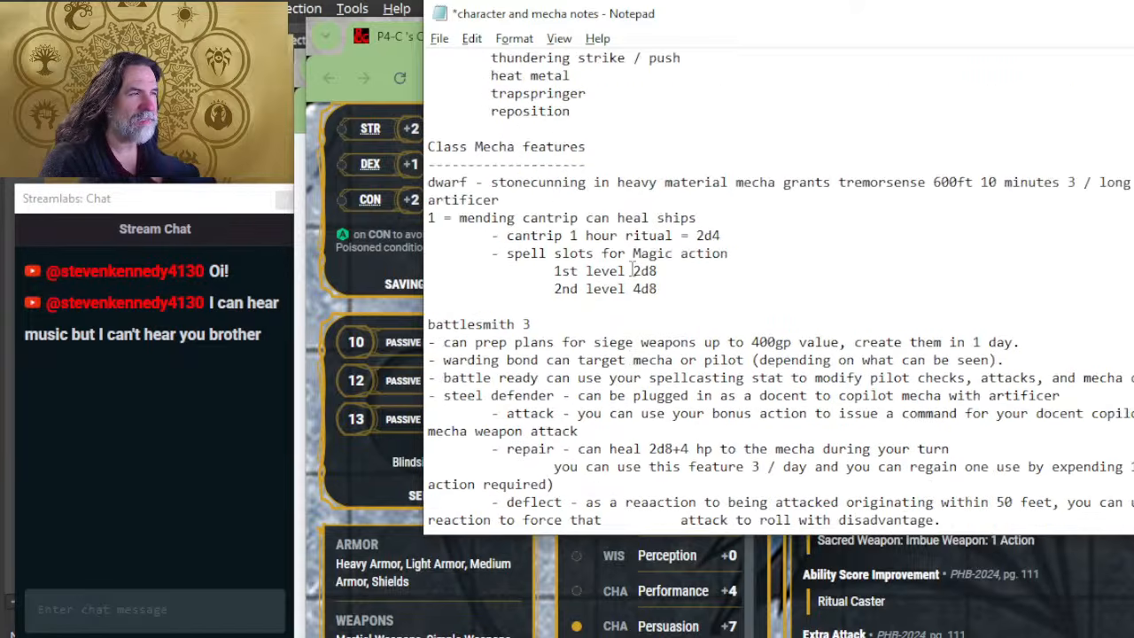
scroll(642, 257, up, 1)
scroll(656, 247, down, 3)
scroll(657, 246, down, 5)
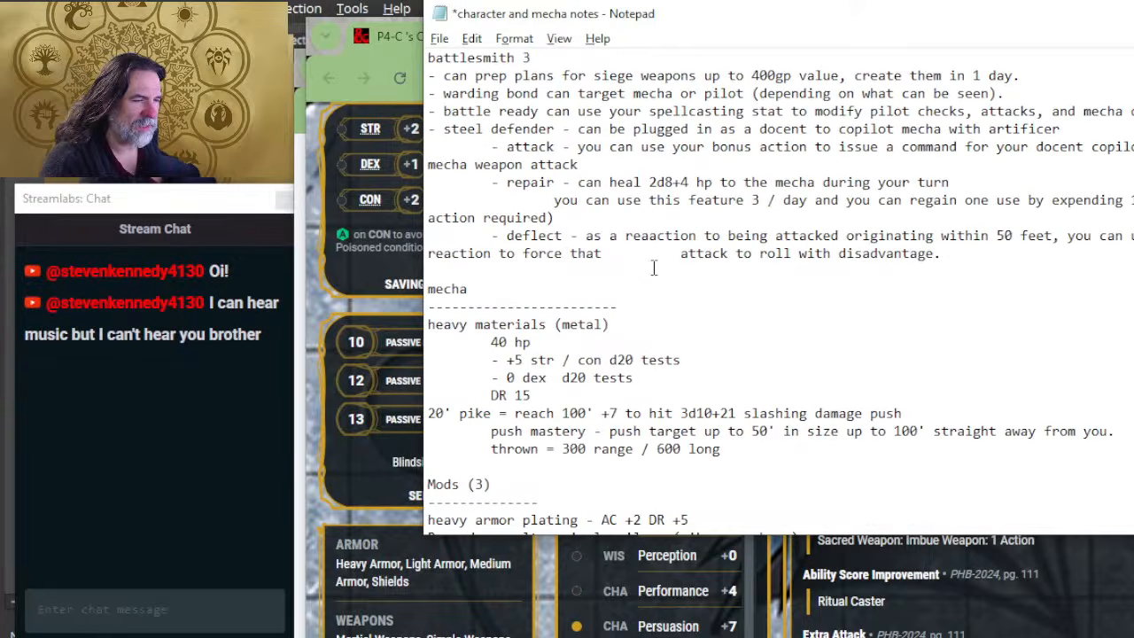
scroll(581, 341, down, 2)
scroll(580, 342, down, 3)
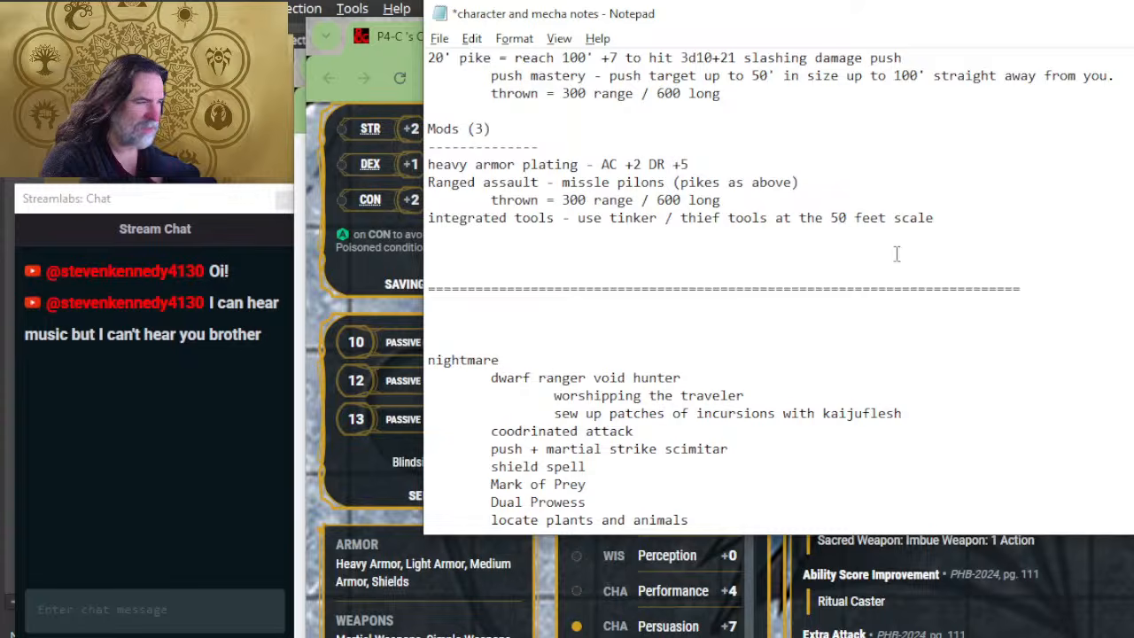
Step: Copy the equals-sign divider above nightmare into the gap between the Guarded Bard's features and forge fiend, and save the notes
double_click(1024, 283)
scroll(886, 332, up, 2)
scroll(800, 329, up, 5)
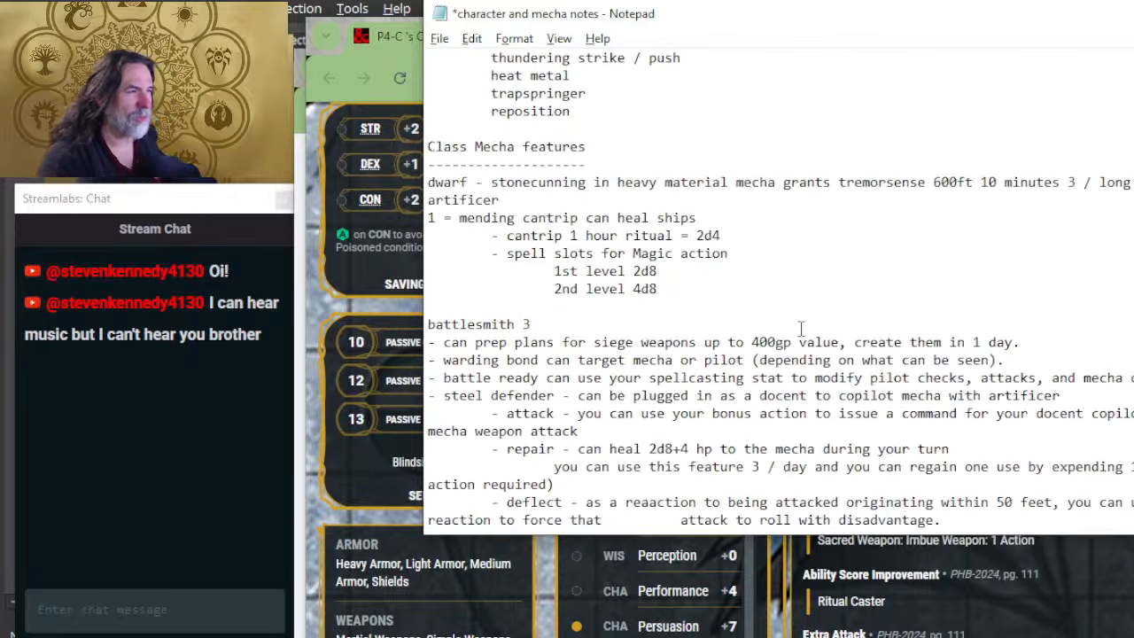
click(523, 203)
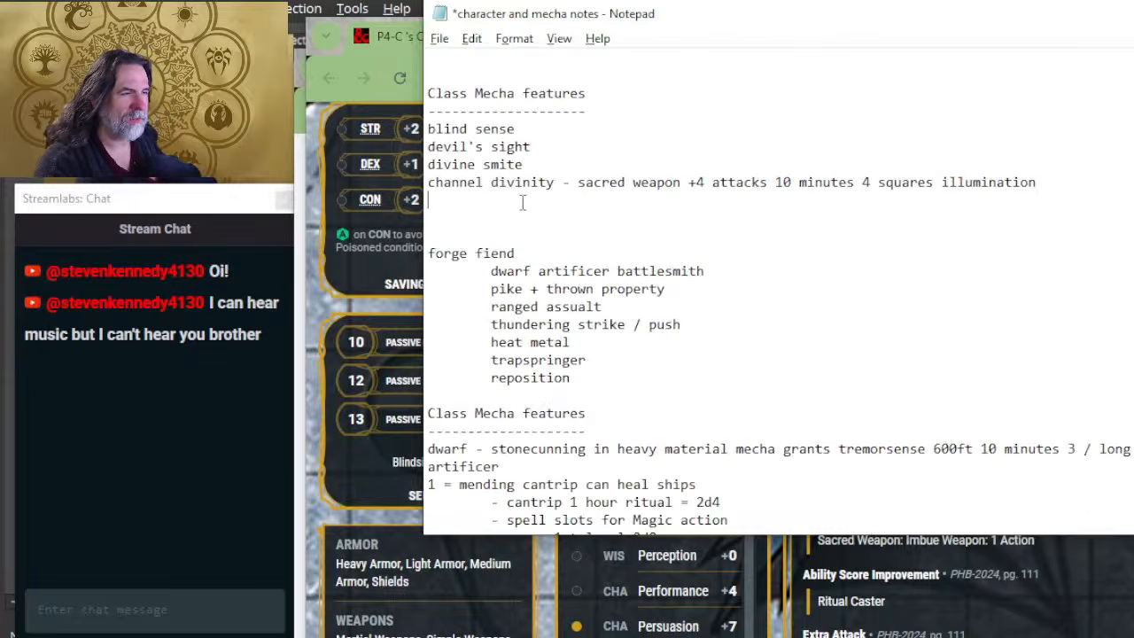
key(Return)
key(Return)
key(Return)
text(============================================================================)
key(Down)
key(Return)
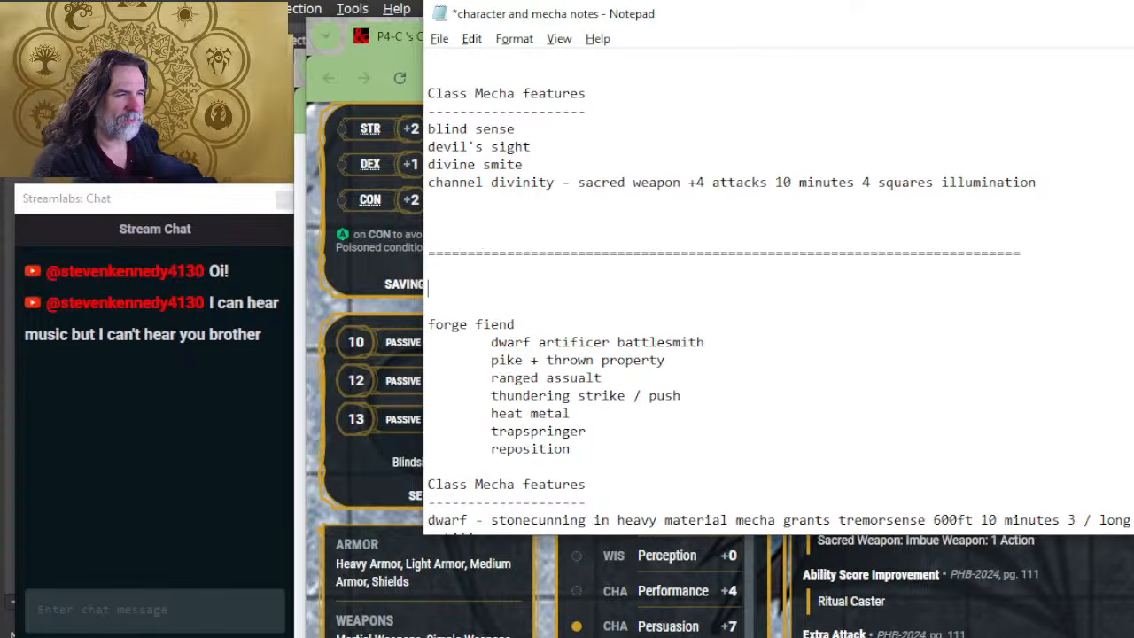
key(Up)
key(Up)
key(Up)
key(Up)
key(Up)
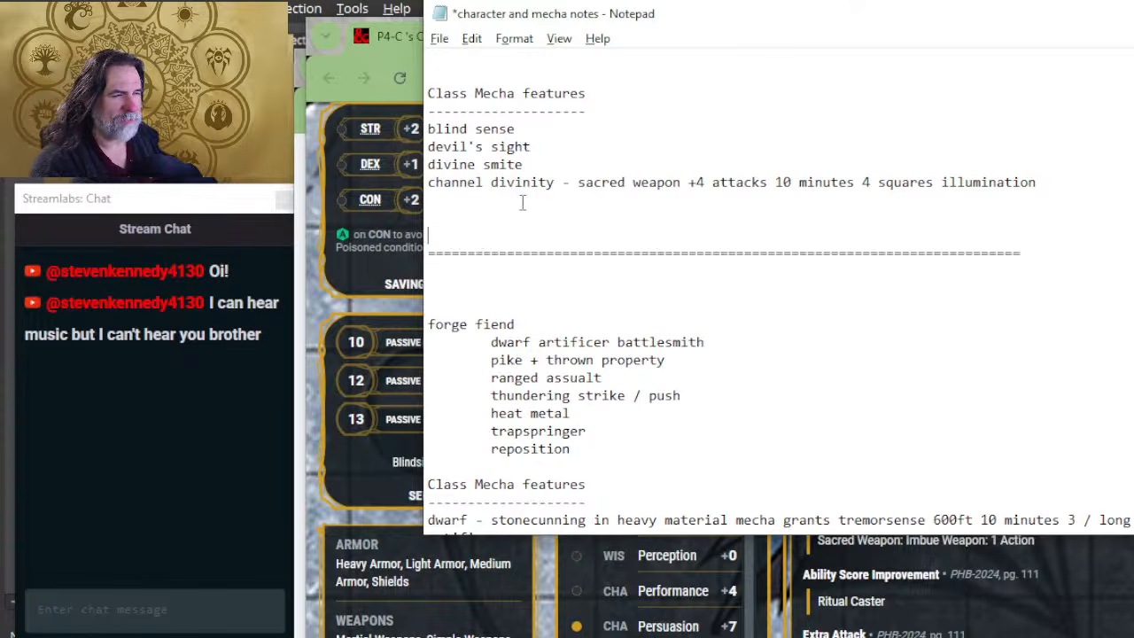
scroll(523, 203, up, 2)
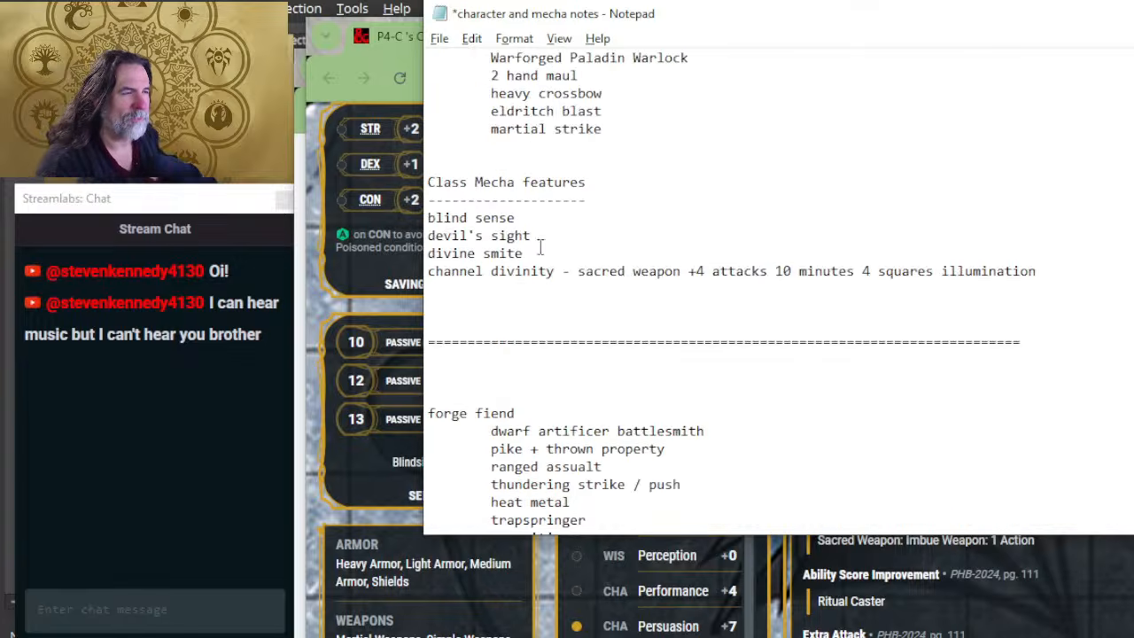
key(ctrl+s)
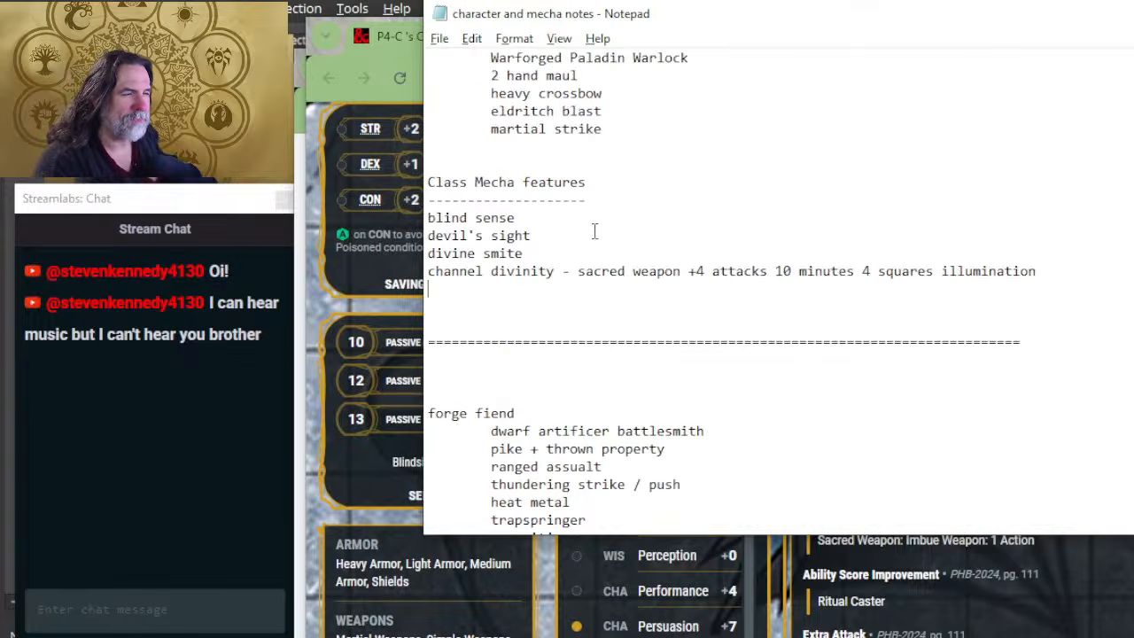
Step: Make room beneath the channel divinity line and begin an indented line reading "Heavy frame = AC 18 +5"
key(Delete)
key(Return)
key(Return)
key(Up)
key(Up)
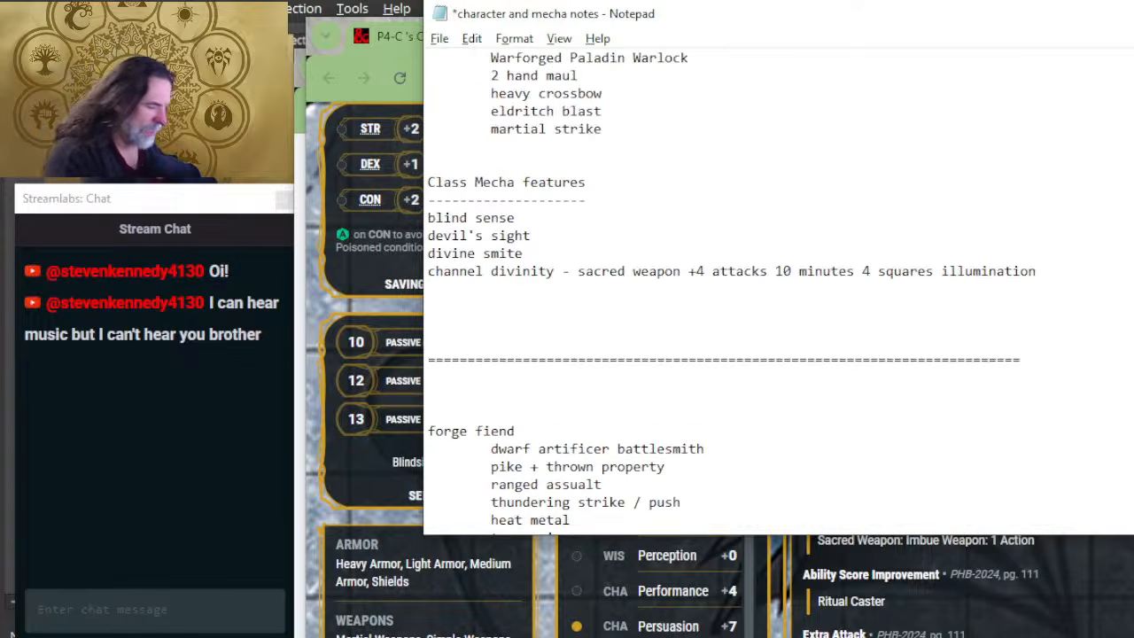
key(Tab)
text(Heavy frame )
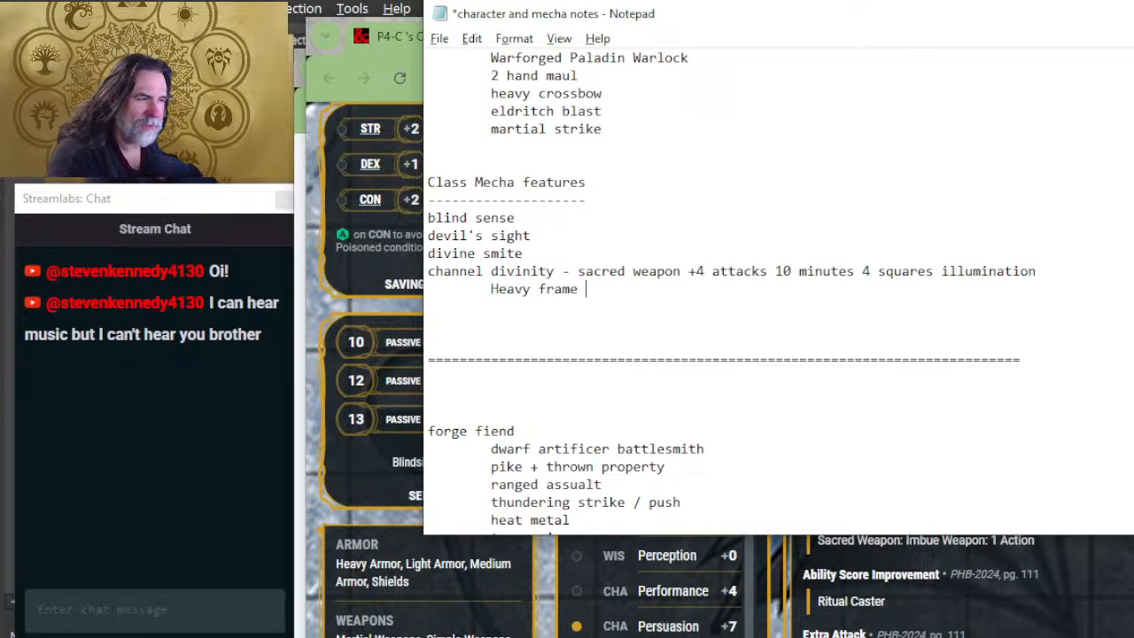
text(= AC 18)
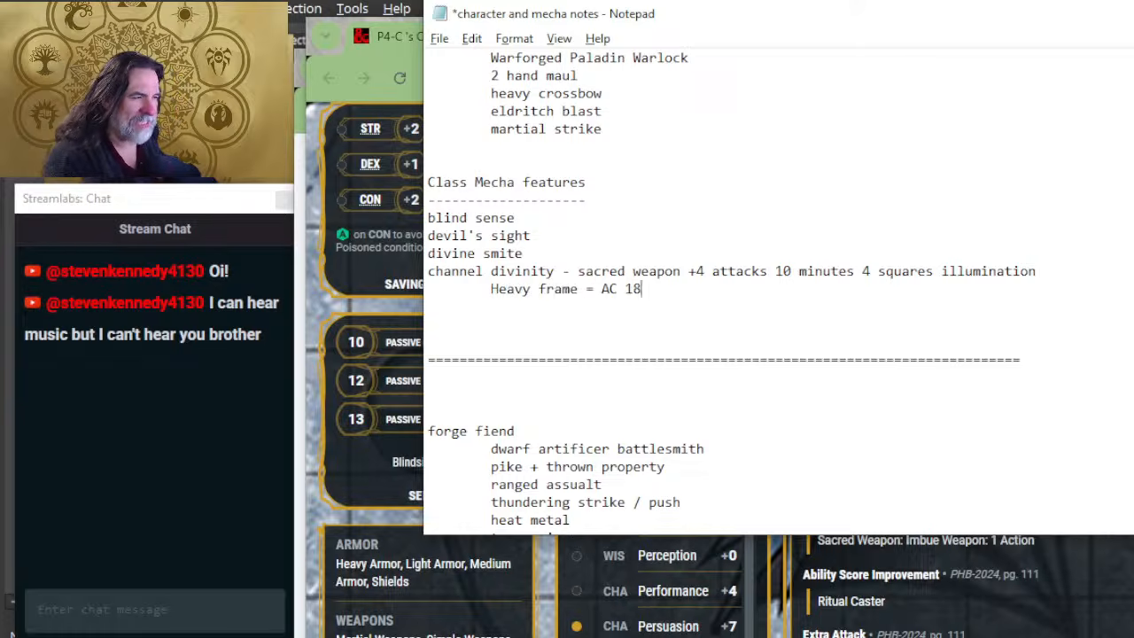
text( +5 )
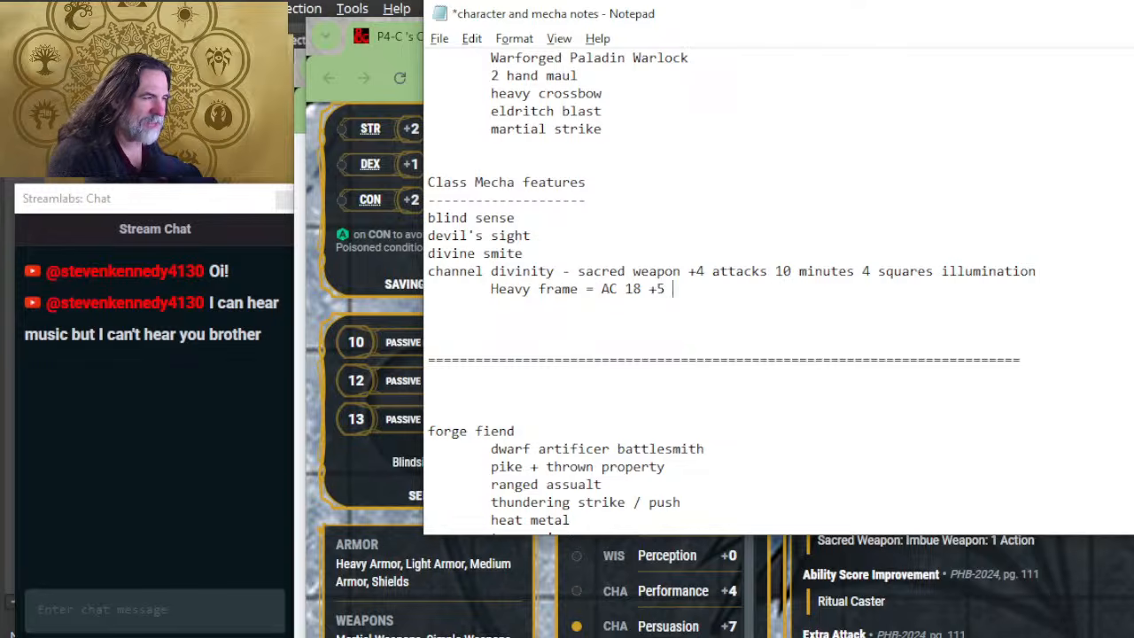
text(S/)
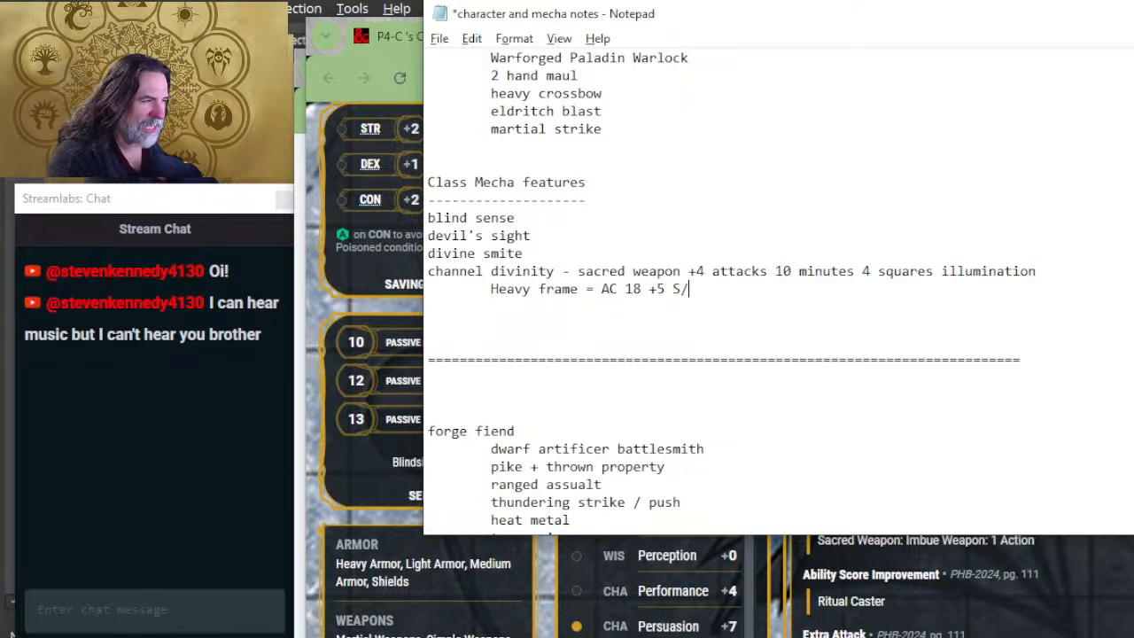
Step: Complete the Guarded Bard's Heavy frame line with "Str & Con / 0 dex mod"
key(BackSpace)
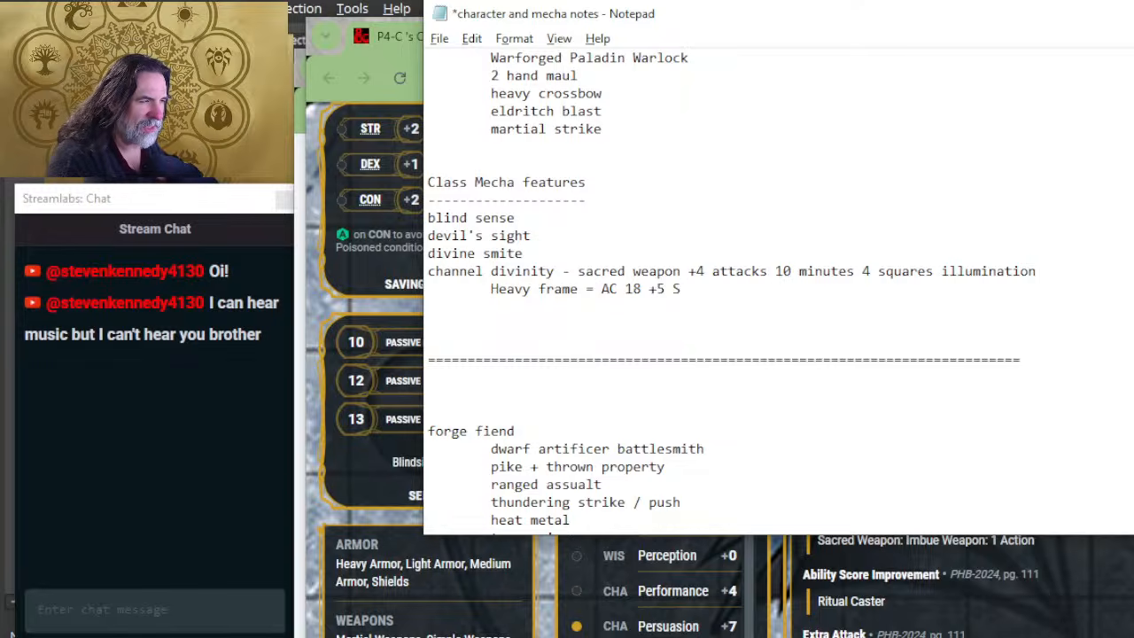
text(tr & C)
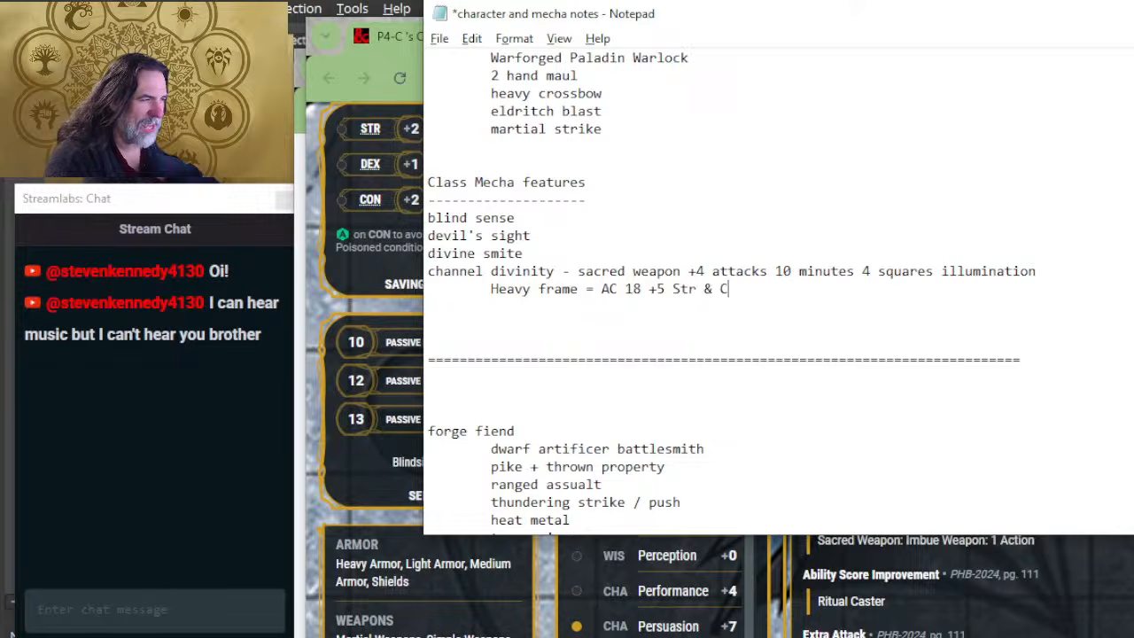
text(on / )
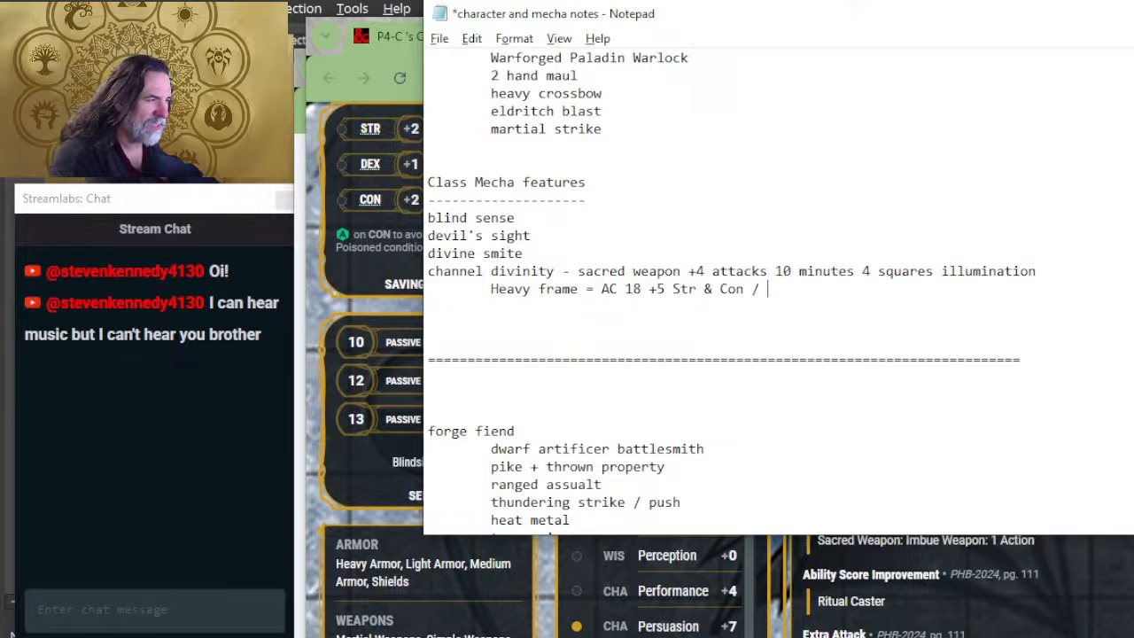
text(=)
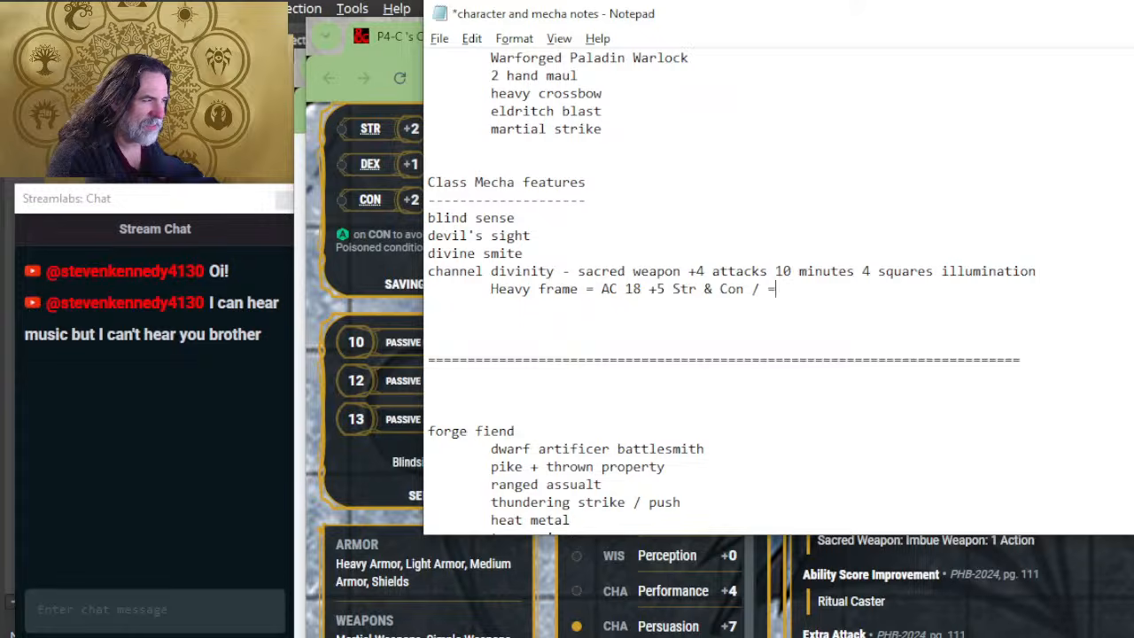
key(BackSpace)
key(BackSpace)
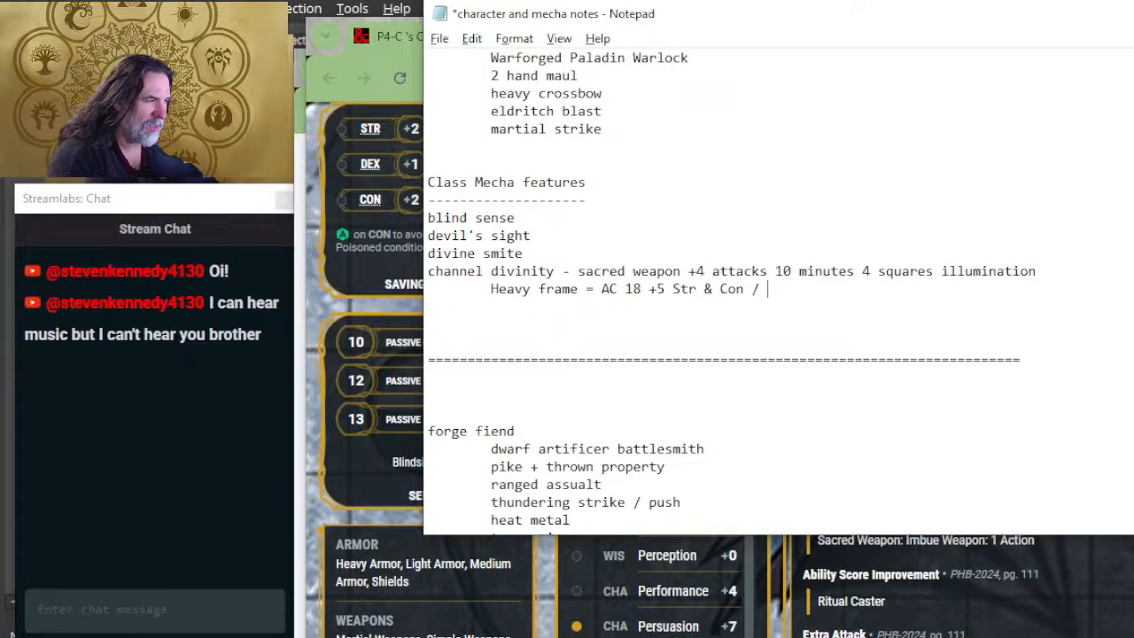
text(0 dex mod)
key(Return)
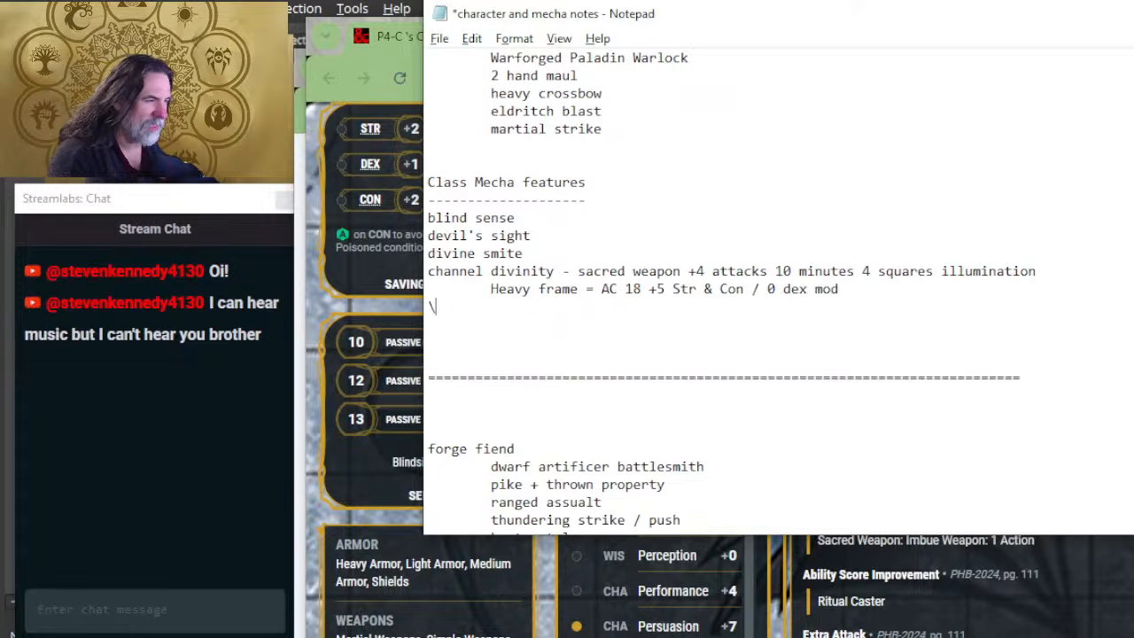
Step: Add the indented line "damage reduction = 10 (all damage)" beneath the Heavy frame line
key(BackSpace)
text(d)
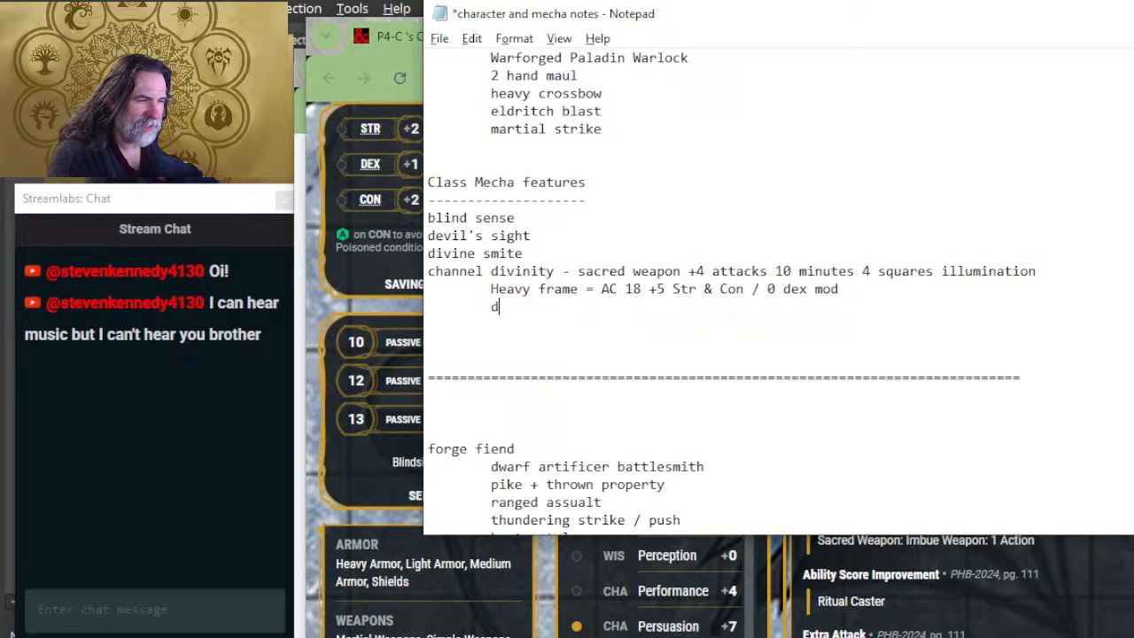
text(amage reductis)
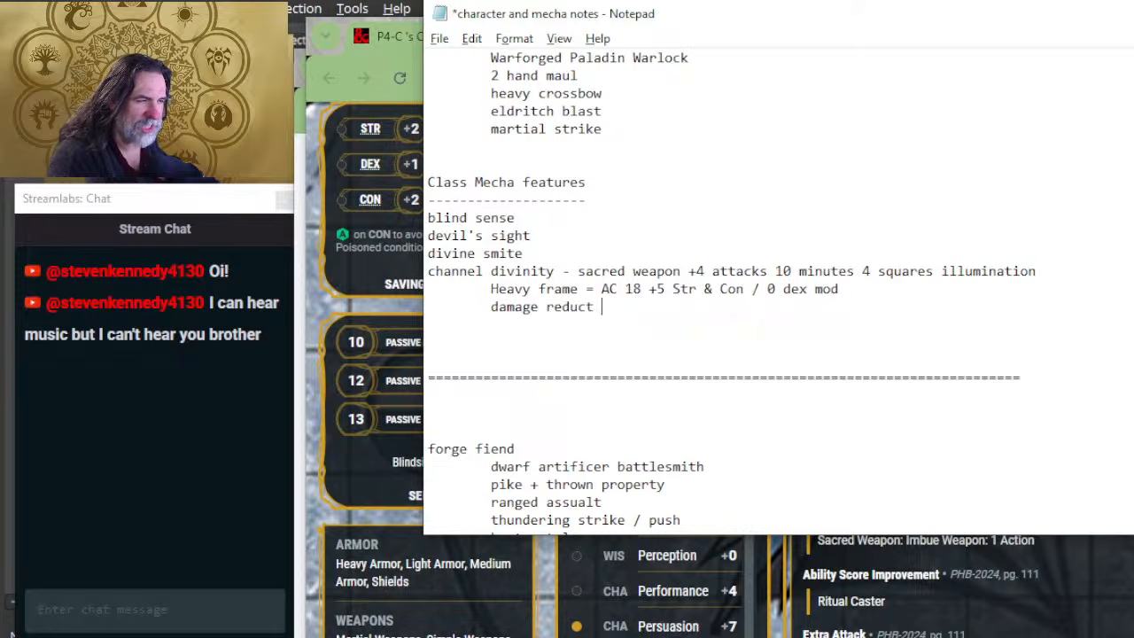
key(BackSpace)
text(on 10)
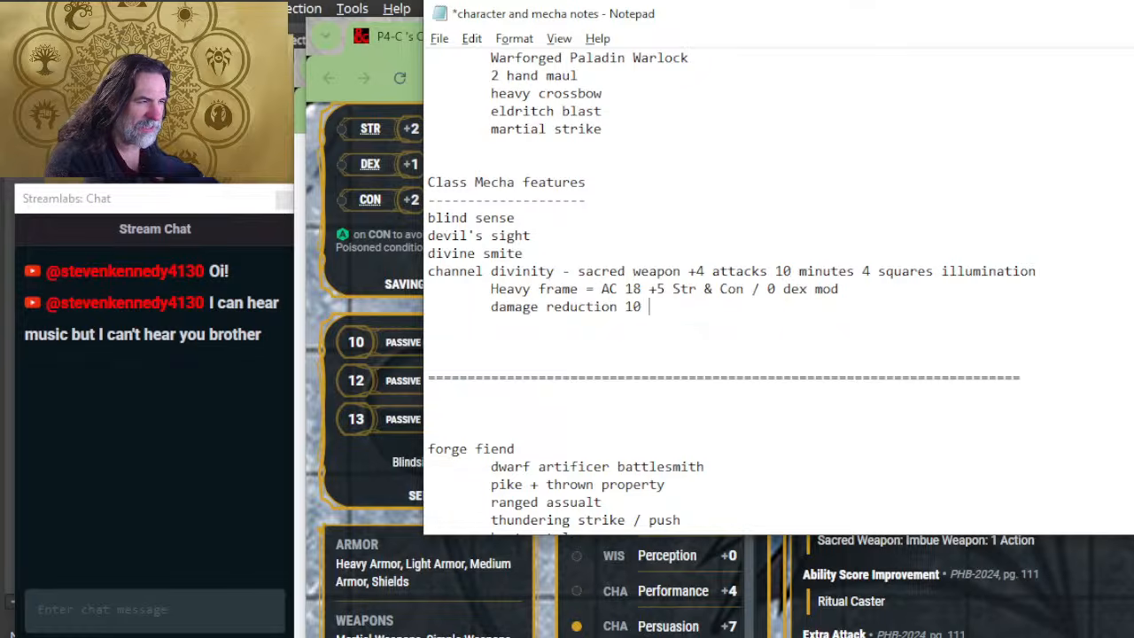
key(BackSpace)
key(BackSpace)
text(= 10 (all dam)
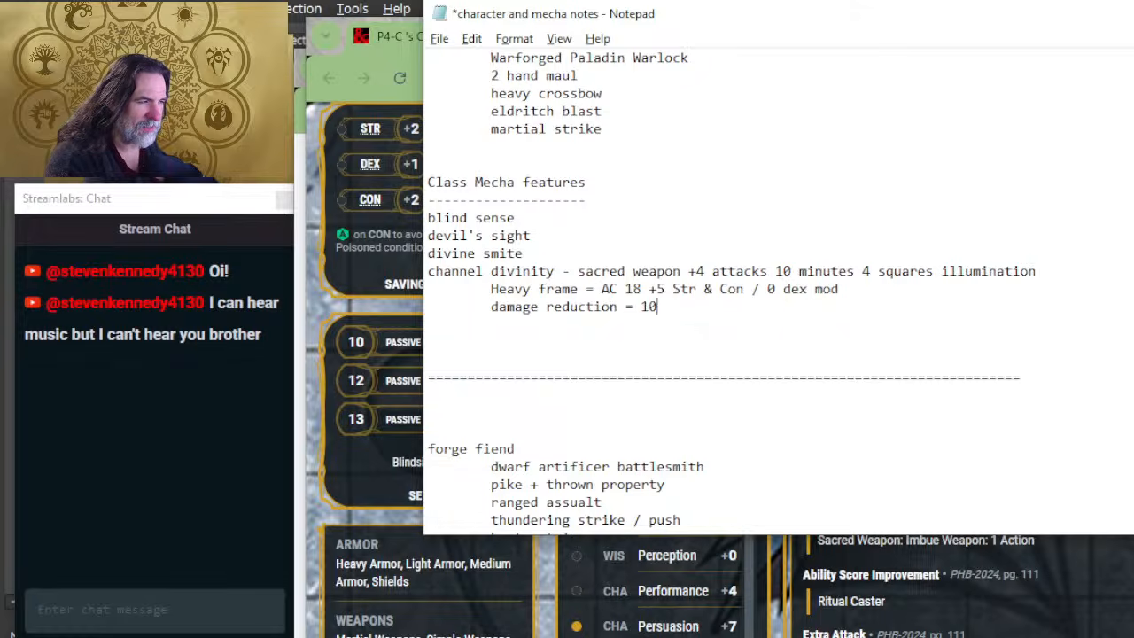
text(age)
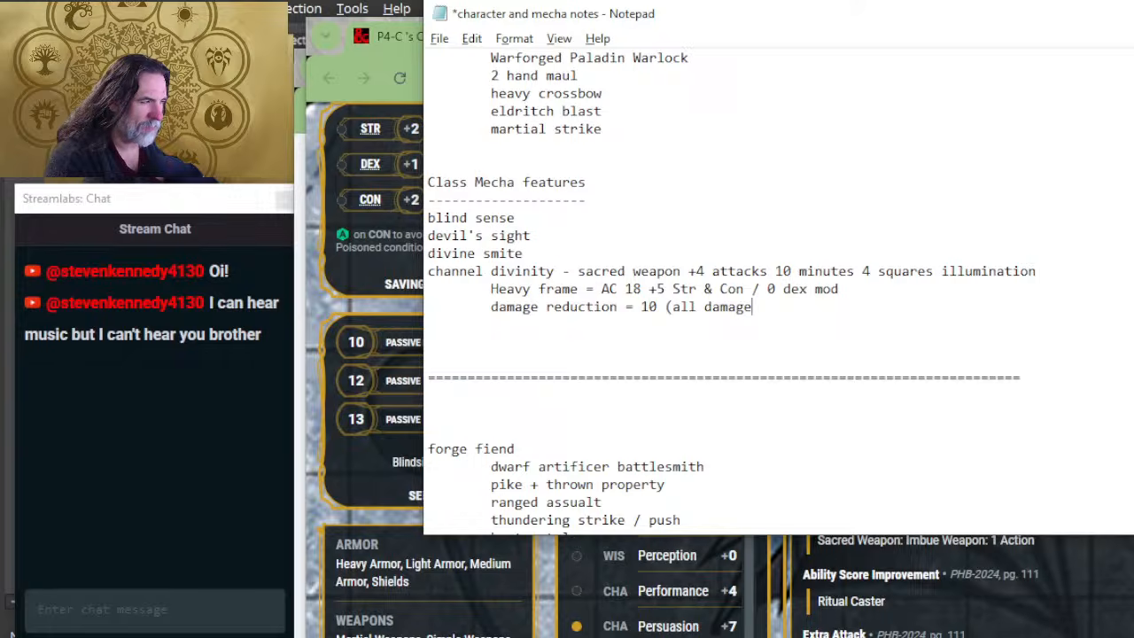
text())
Step: Add the indented line "Immune to psychic and poison damage" beneath the damage reduction line
key(Return)
text(Immunte)
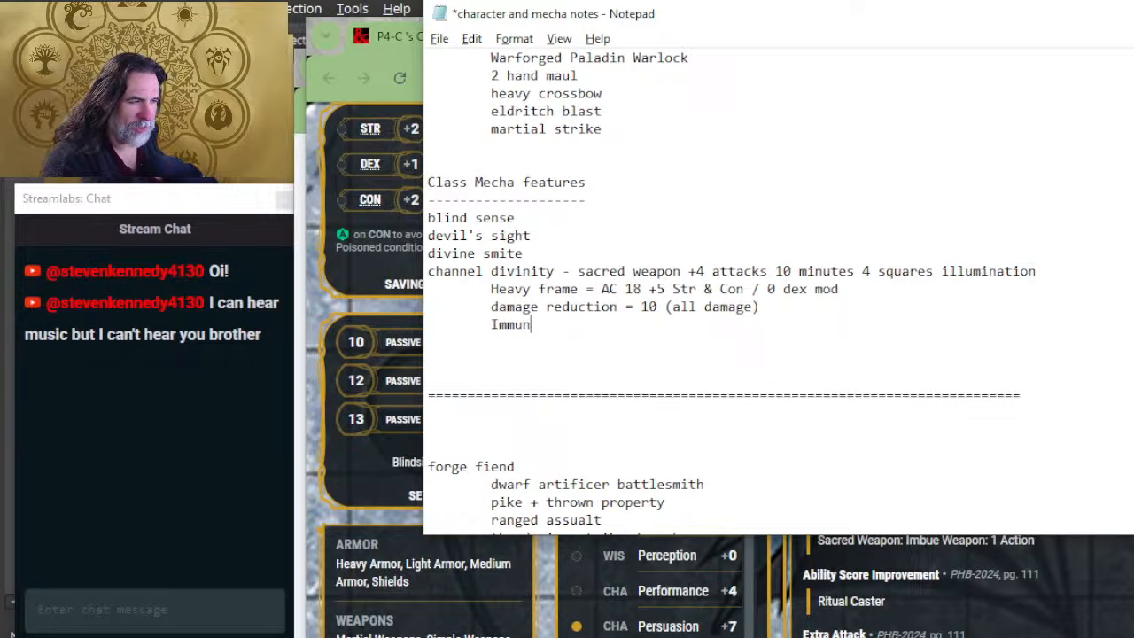
key(BackSpace)
key(BackSpace)
text(e to ps)
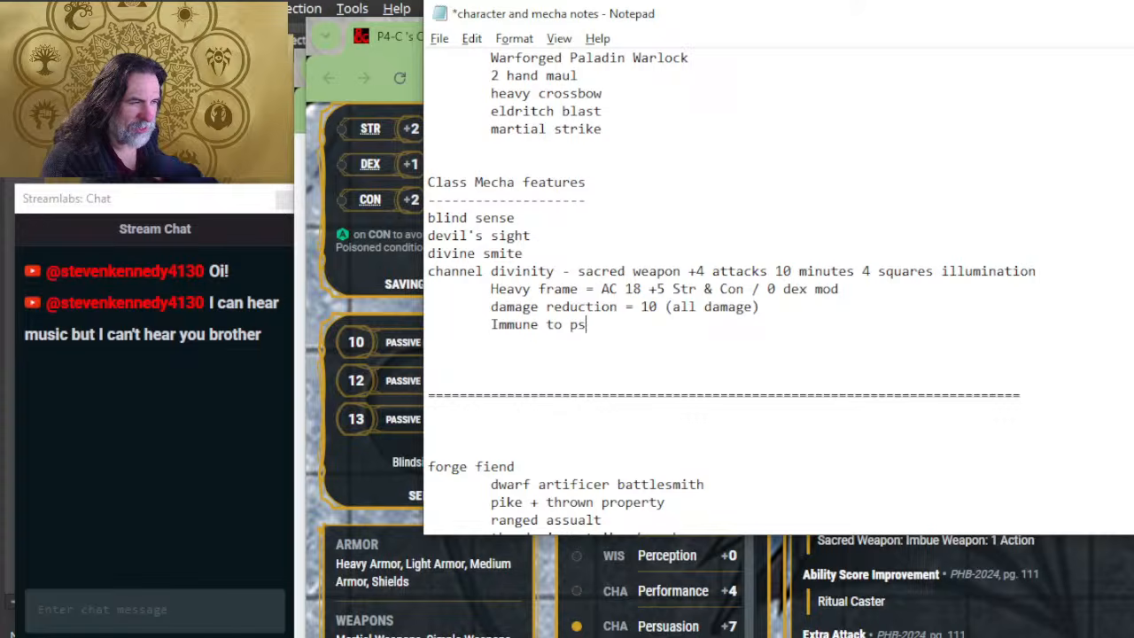
text(ychic and po)
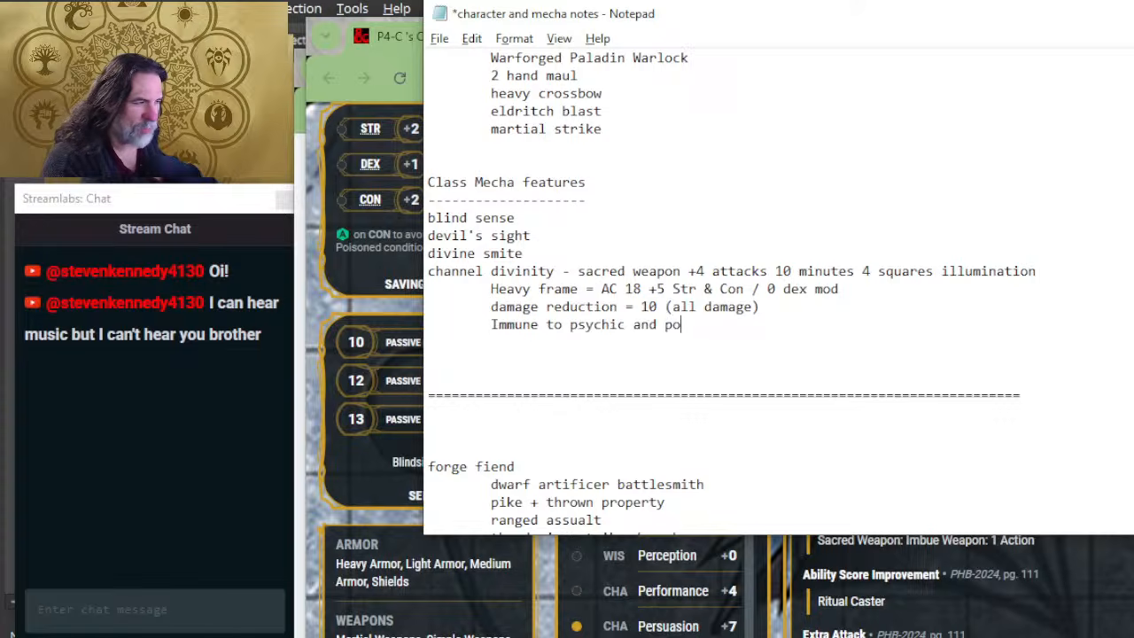
text(ison damage)
key(Return)
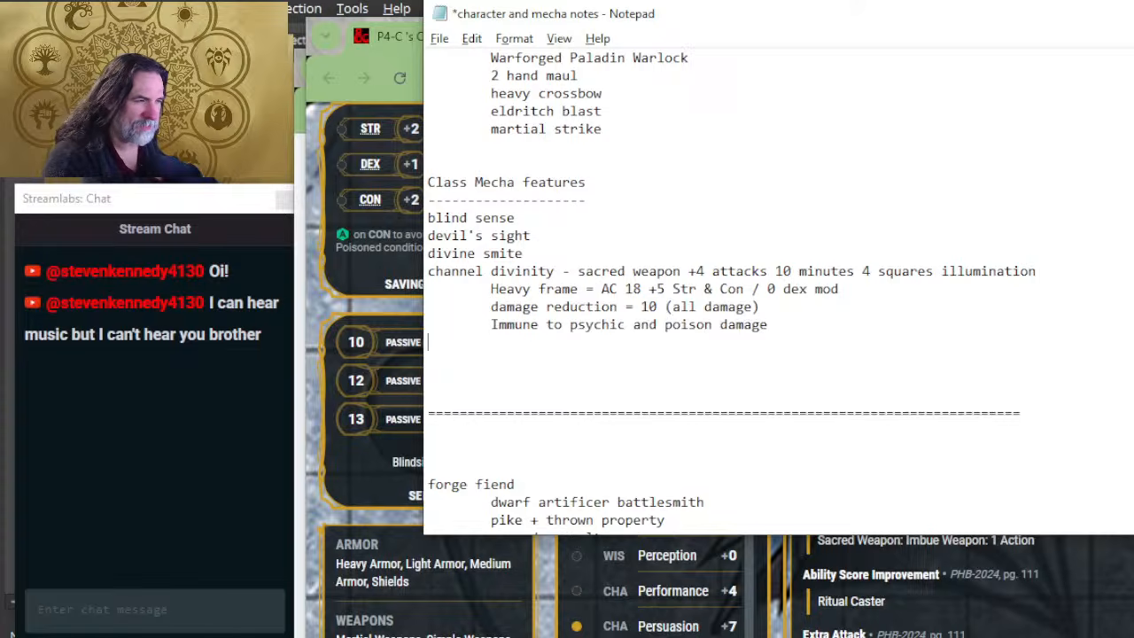
Step: Add the indented line "Move 5 squares (dash + 5) up to 50 foot scale" beneath the psychic and poison immunity line
text(Move 5 )
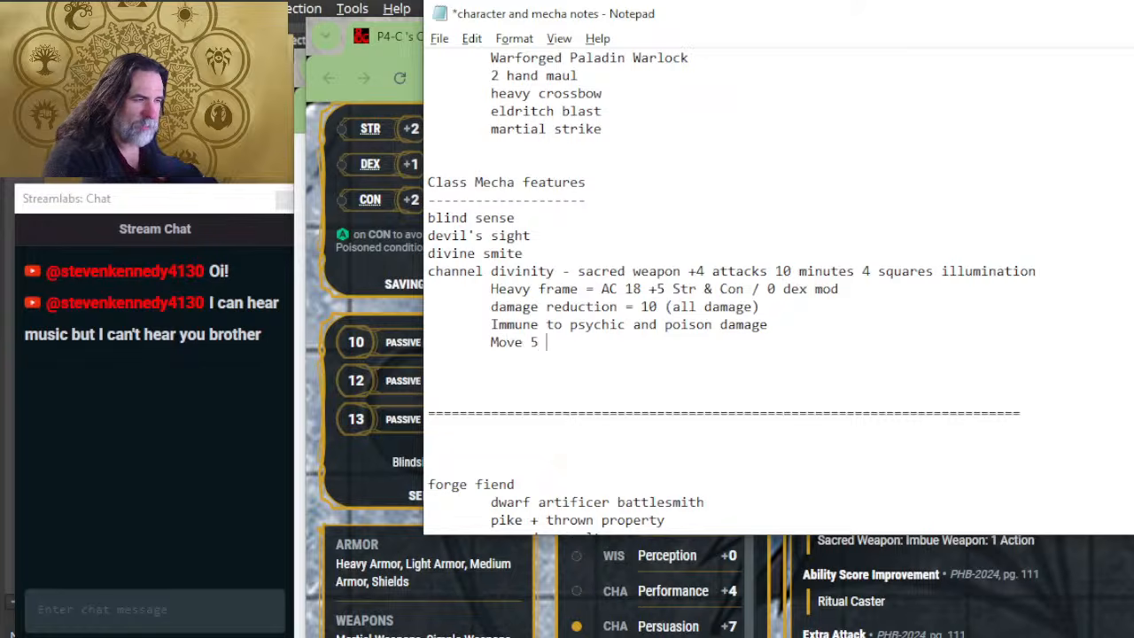
text(squares)
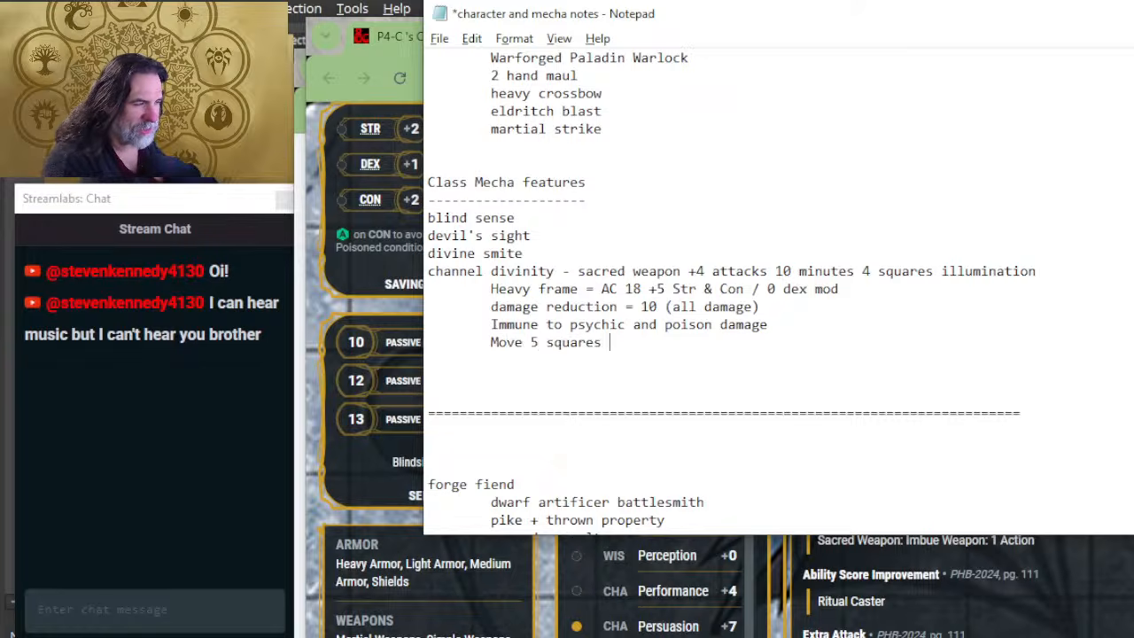
text( (dash )
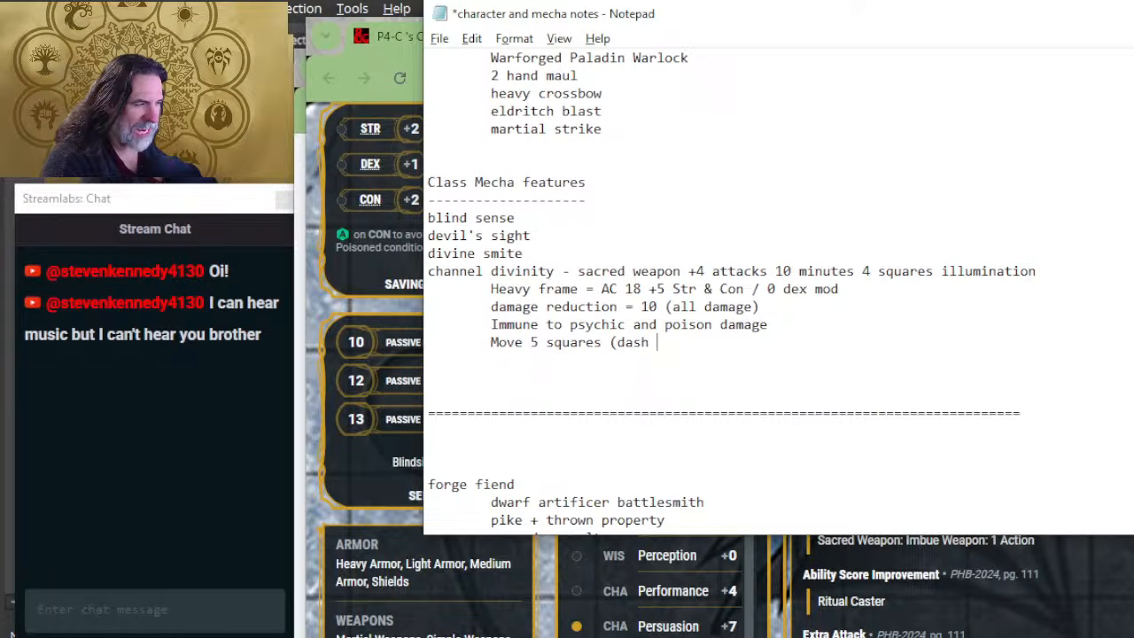
text(+ 5) )
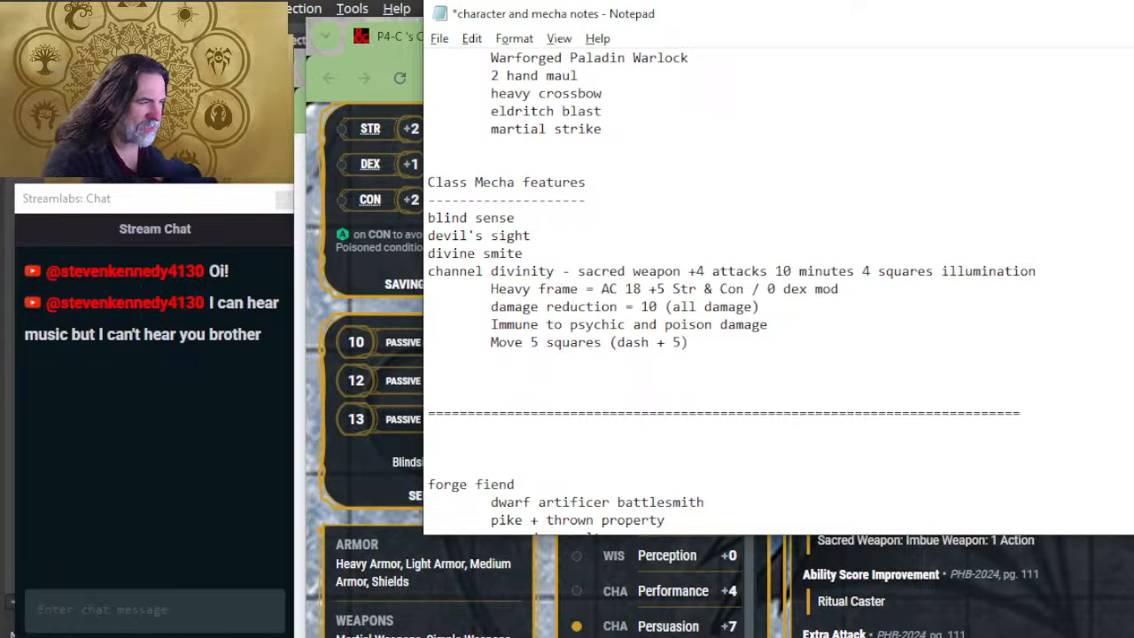
text(up to 50 f)
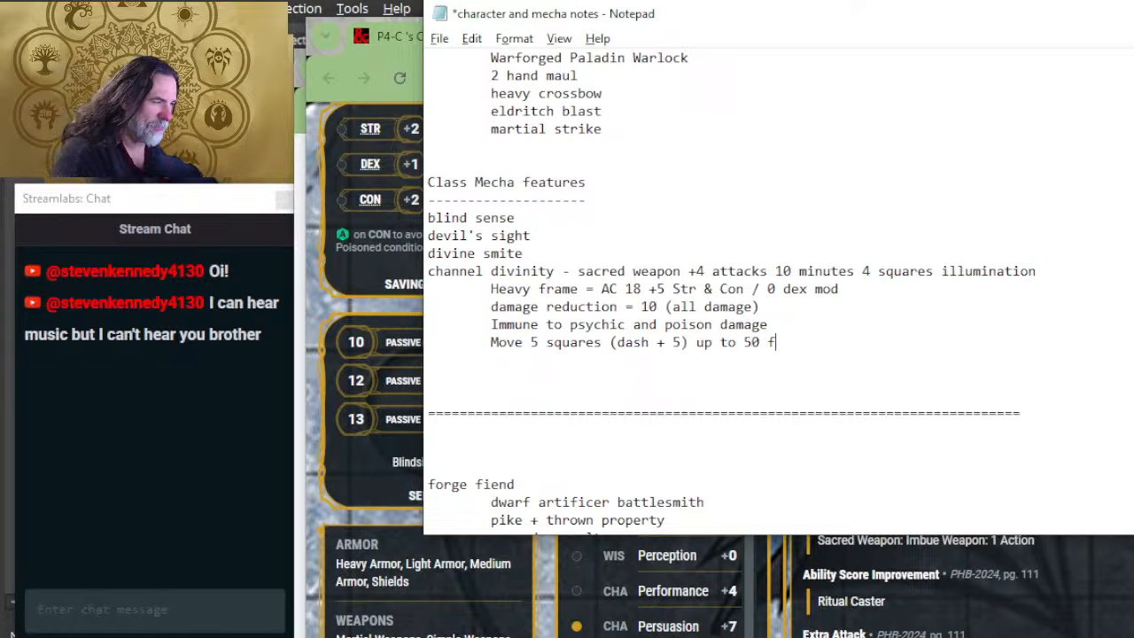
text(e)
key(BackSpace)
text(oo)
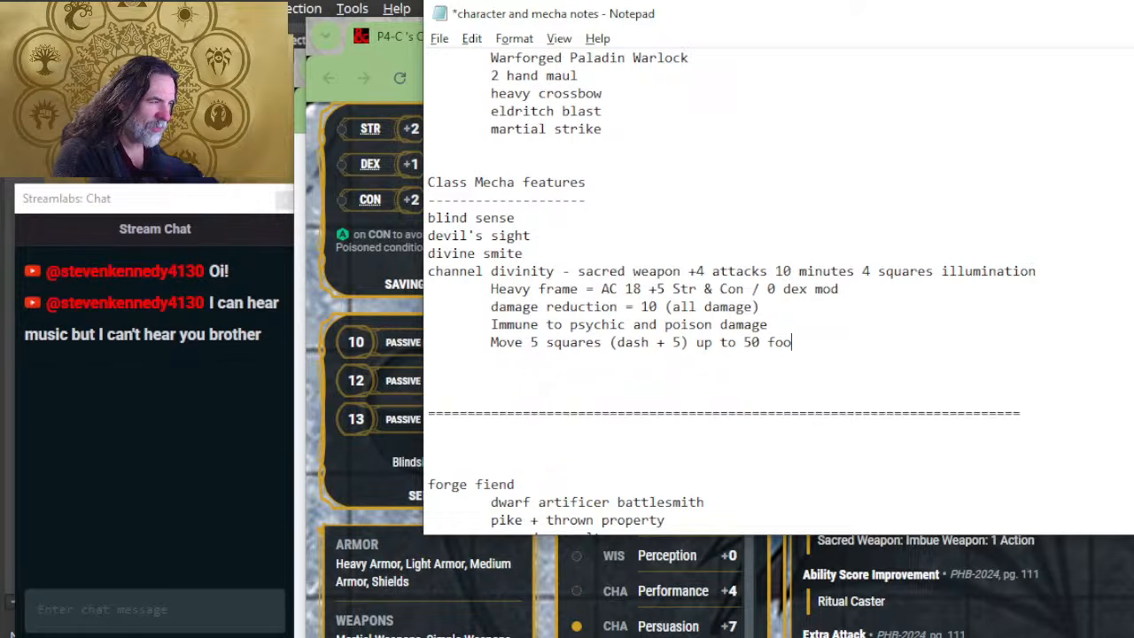
text(t scale (5t00)
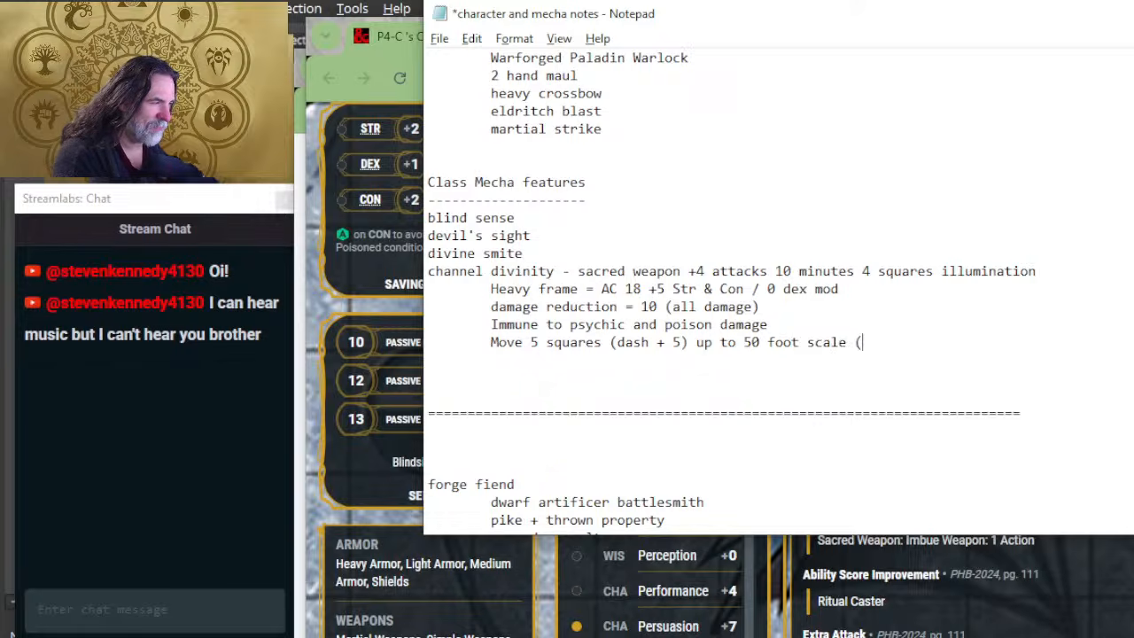
Step: Complete the Move line with the overland travel rate "(1000 miles per day overland)"
key(BackSpace)
key(BackSpace)
key(BackSpace)
key(BackSpace)
text(o)
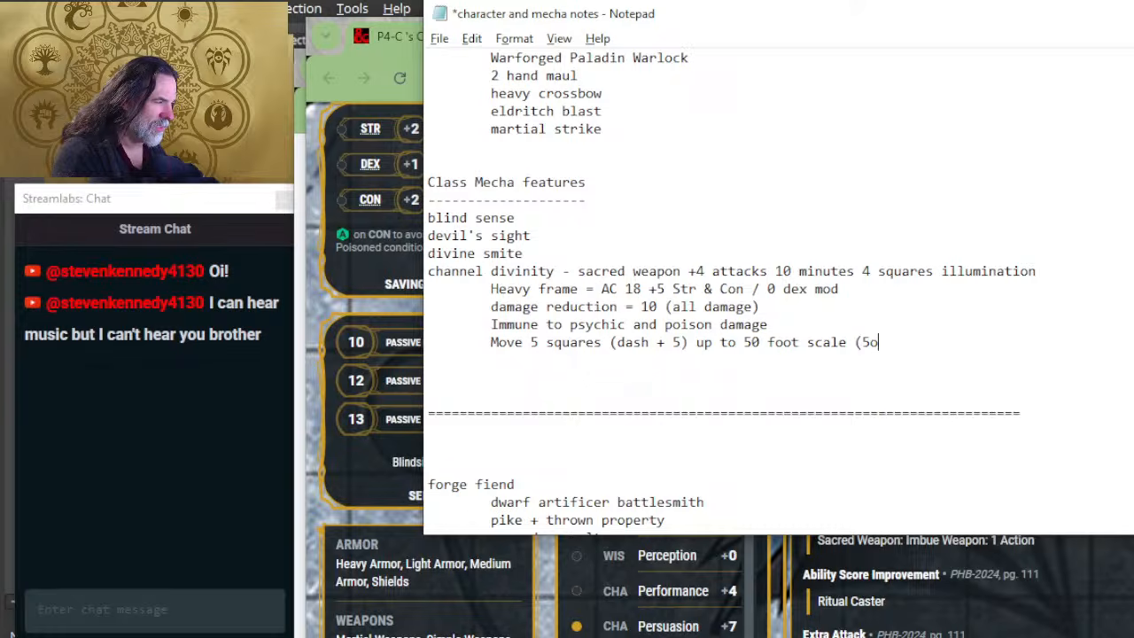
key(BackSpace)
text(00)
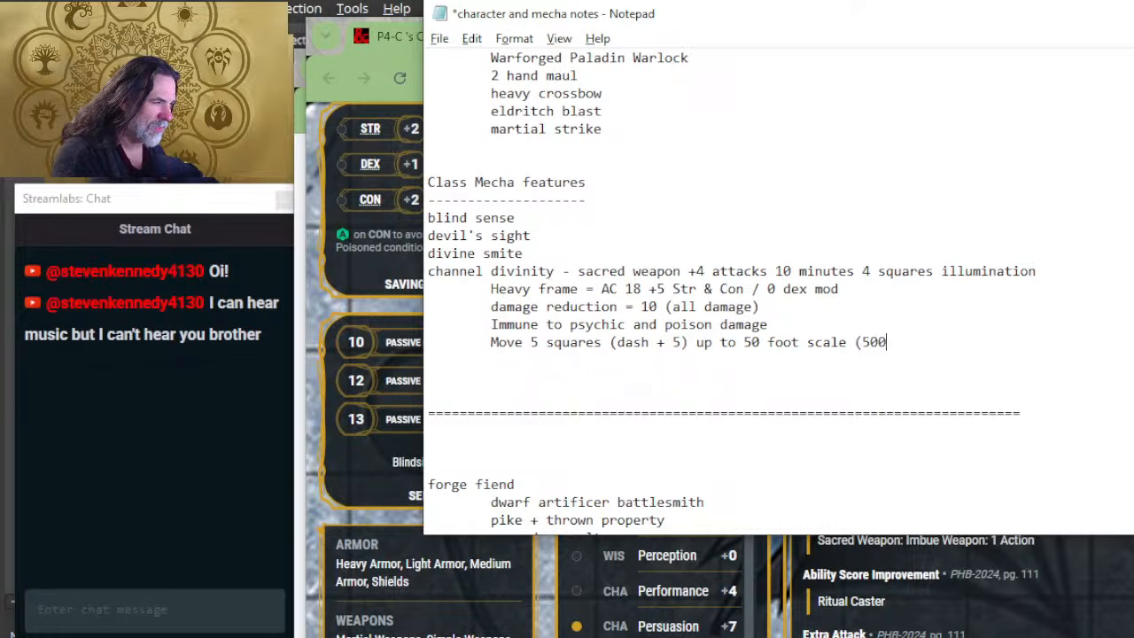
key(BackSpace)
key(BackSpace)
key(BackSpace)
text(1000 mil)
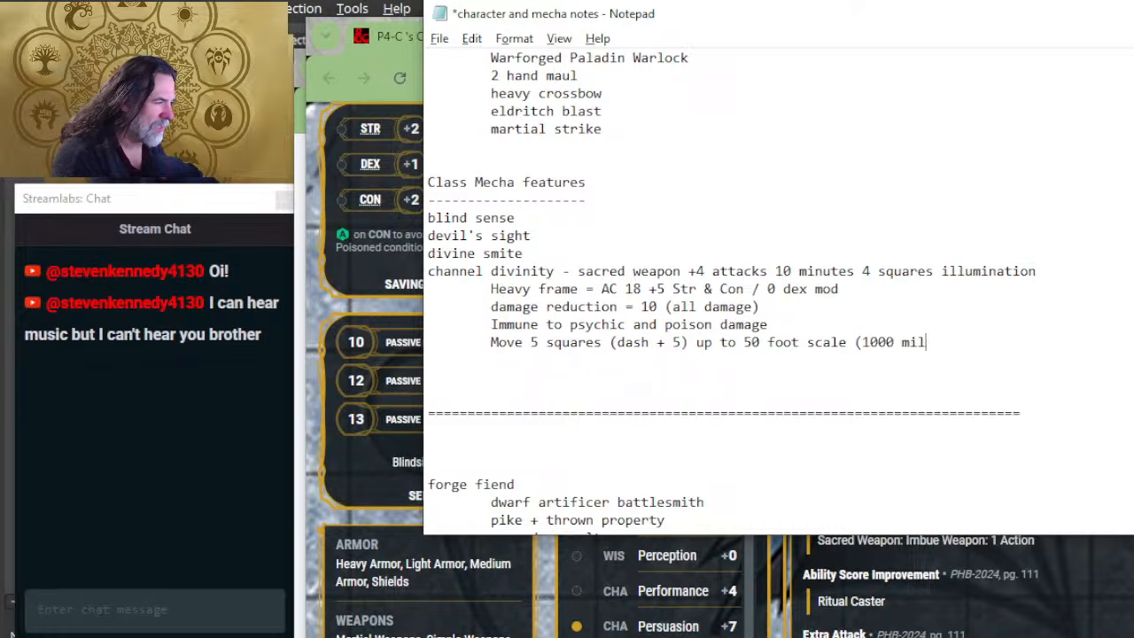
text(es per day over)
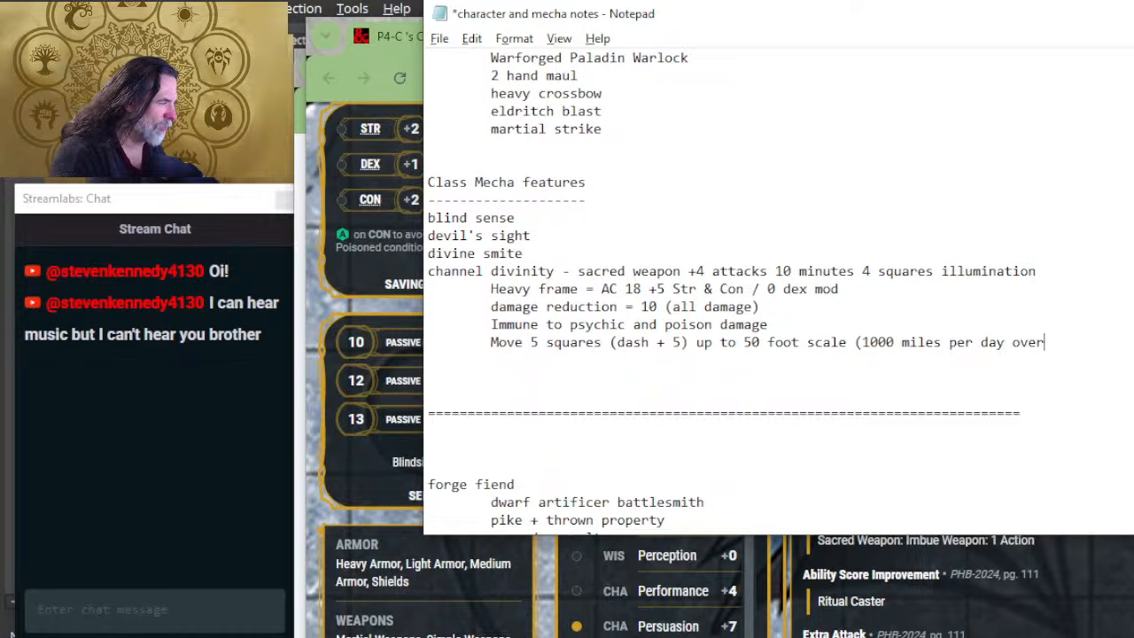
text(land))
key(Return)
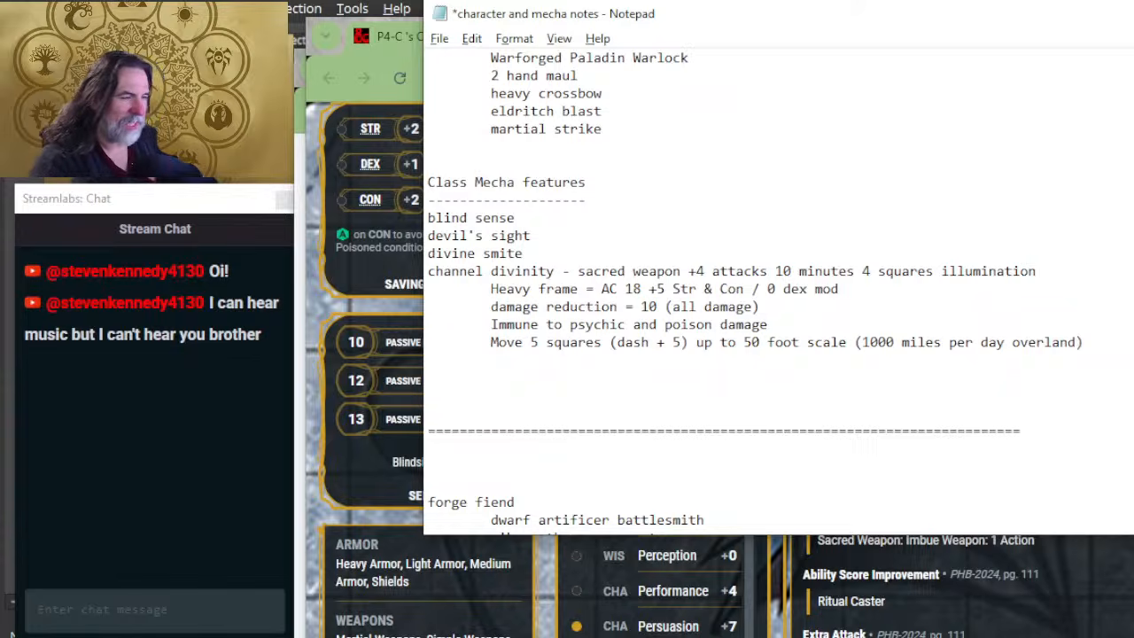
key(Return)
key(BackSpace)
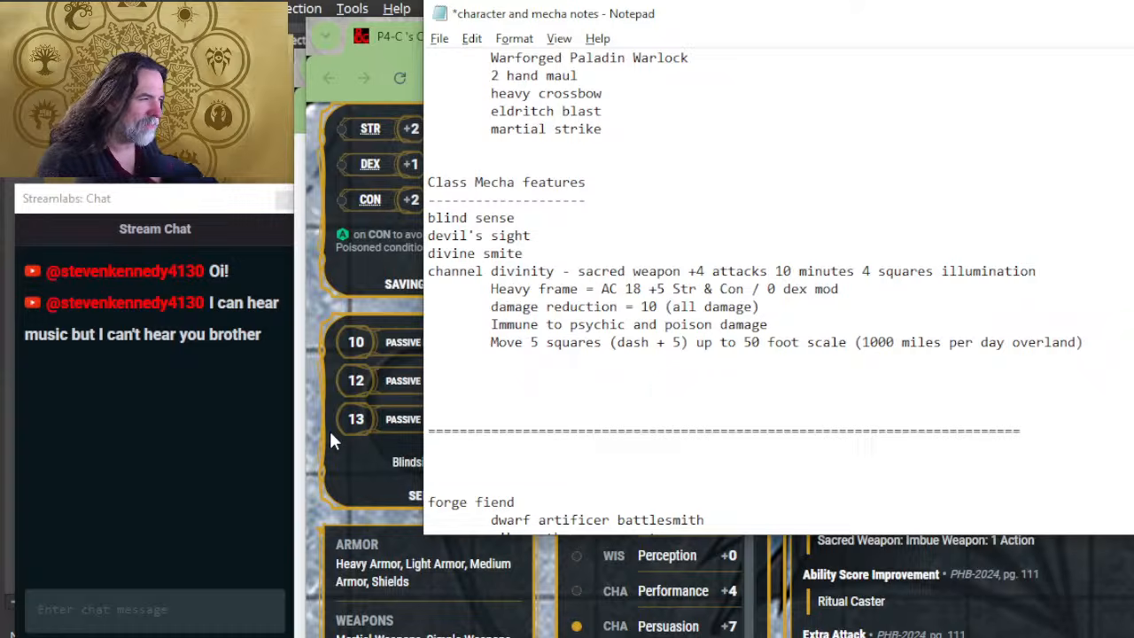
Step: Separate the frame stats from the channel divinity line with blank lines and add a "MECHA" heading with a dashed underline above them
key(Up)
key(Up)
key(Up)
key(Up)
key(Return)
key(Return)
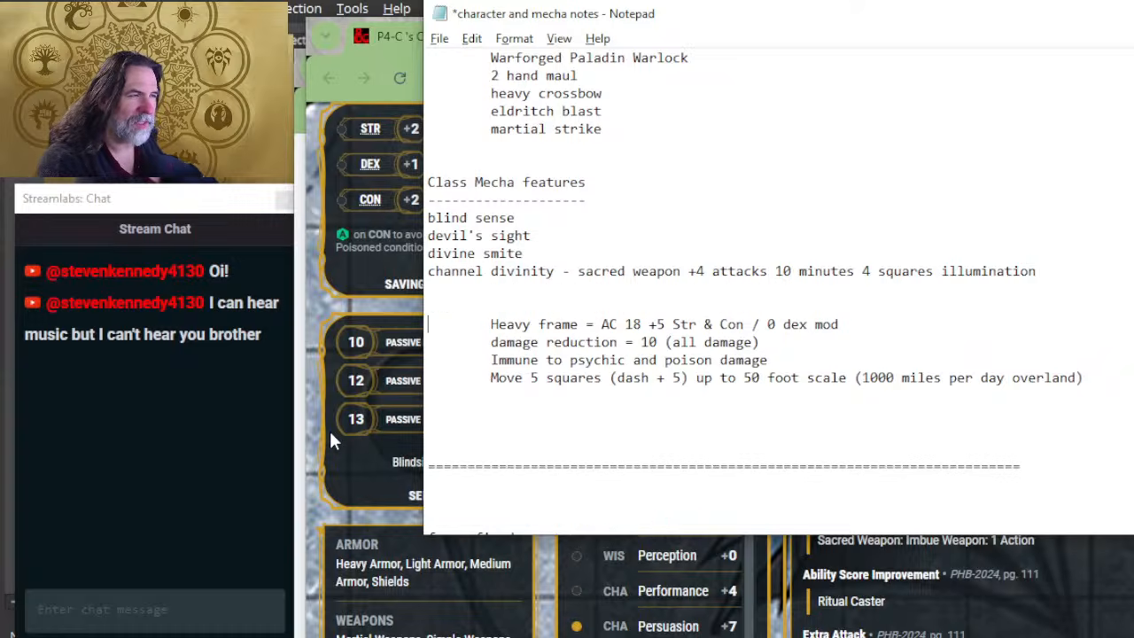
key(Return)
key(Up)
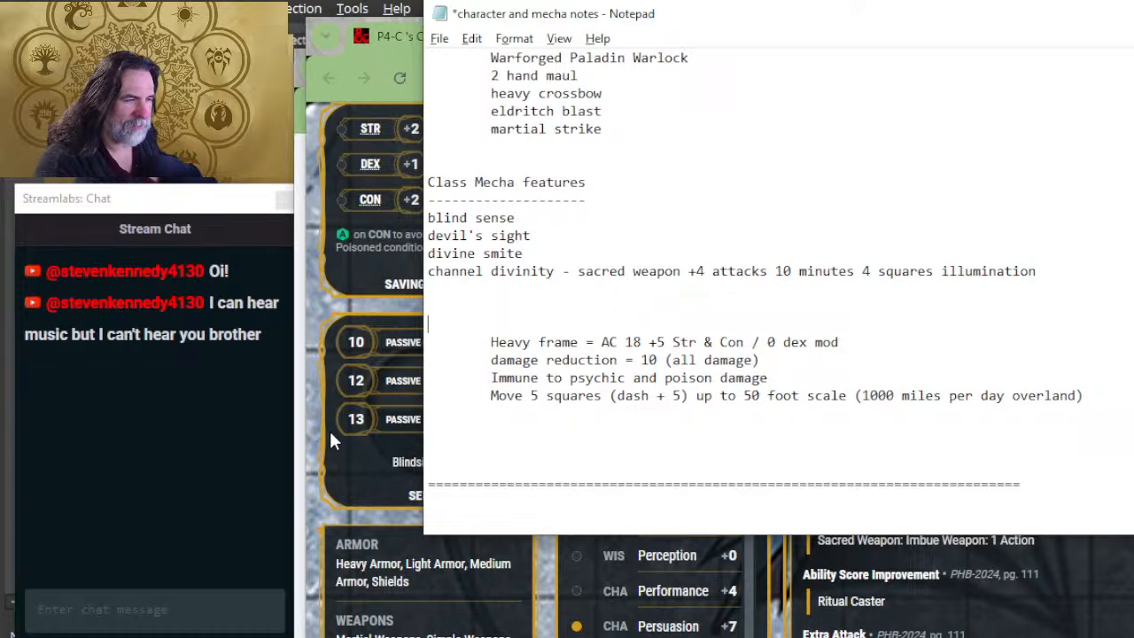
text(MECHA)
key(Return)
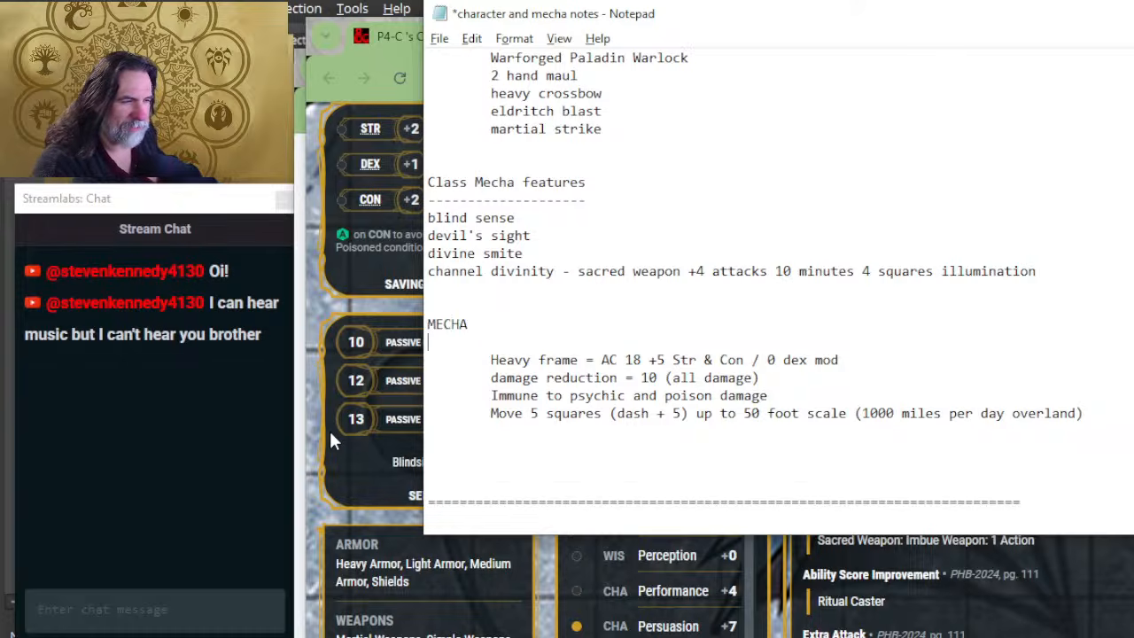
text(------------------------------)
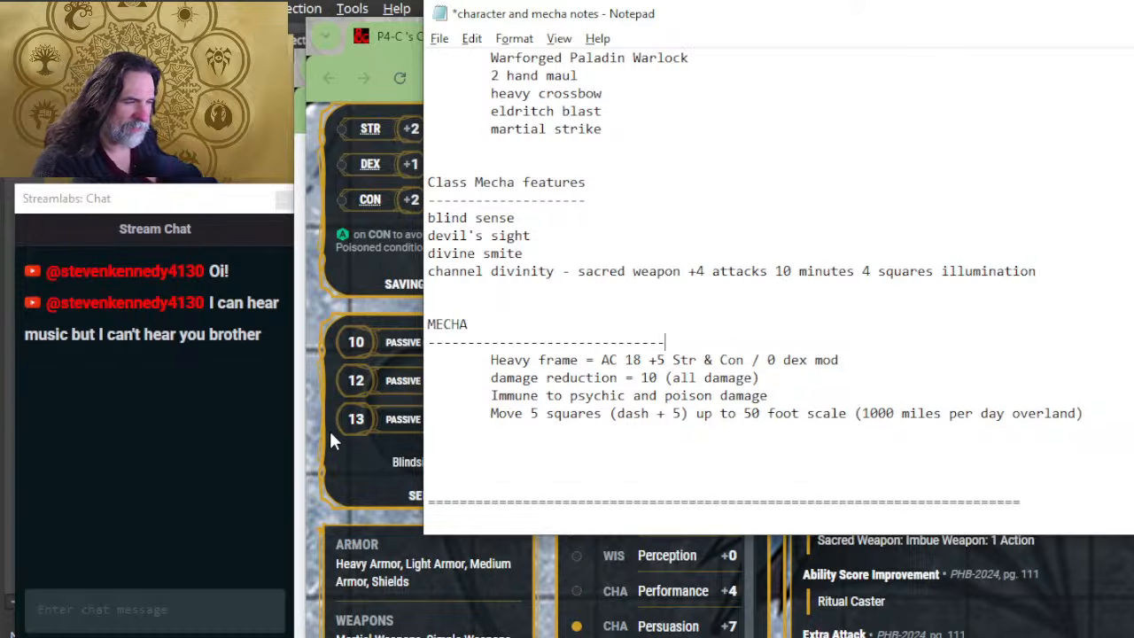
Step: Add the indented line "Core Statistics" between the MECHA underline and the Heavy frame line
key(Return)
key(Tab)
text(Bas)
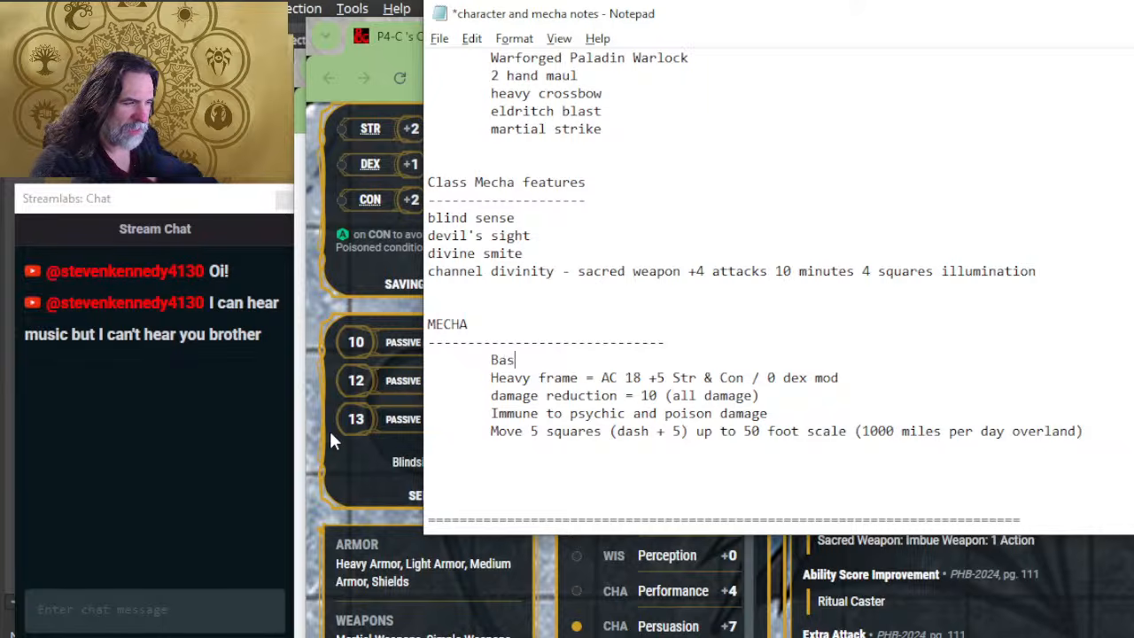
text(e)
key(BackSpace)
key(BackSpace)
key(BackSpace)
key(BackSpace)
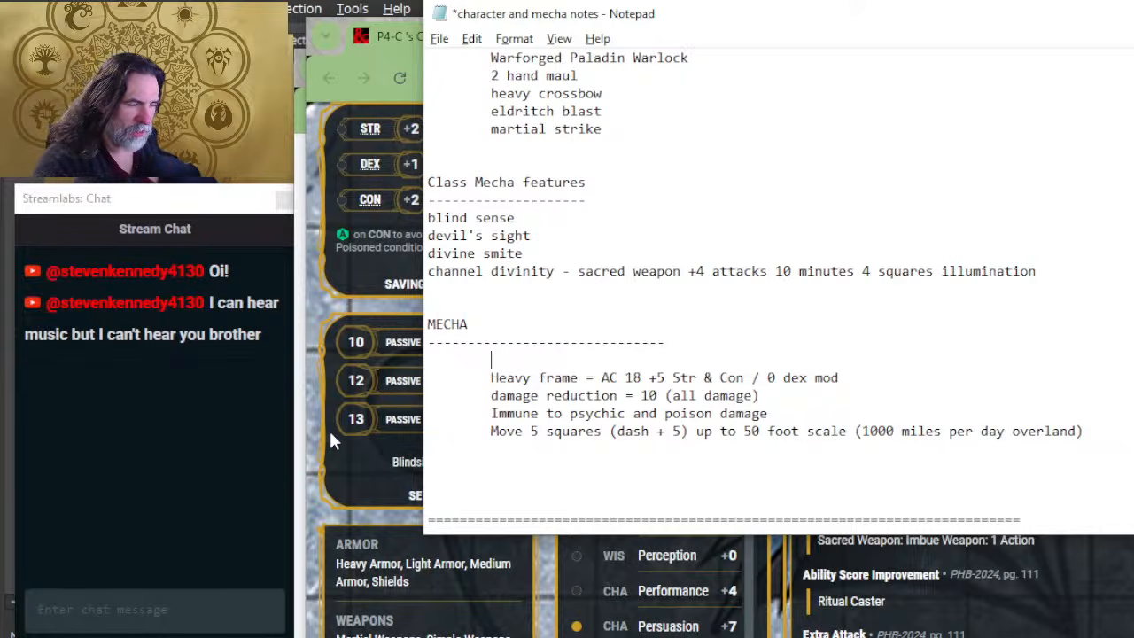
text(Core Statistics)
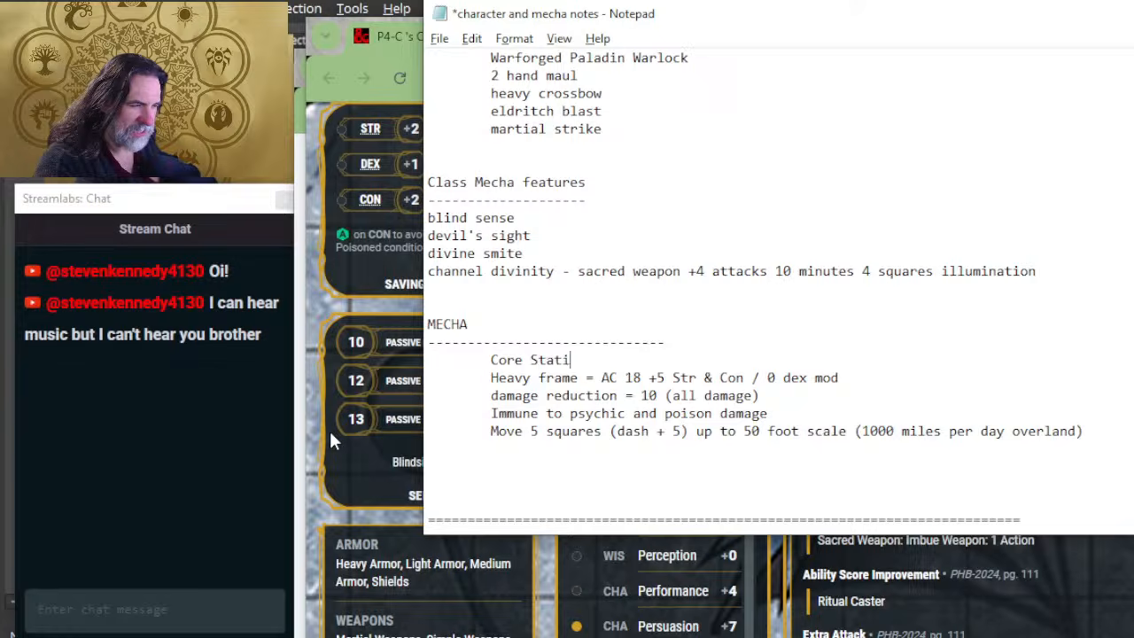
Step: Start an indented line beneath the Move line reading "Hover / jump jets 1 round"
key(Home)
key(Down)
key(Down)
key(Down)
key(Down)
key(Down)
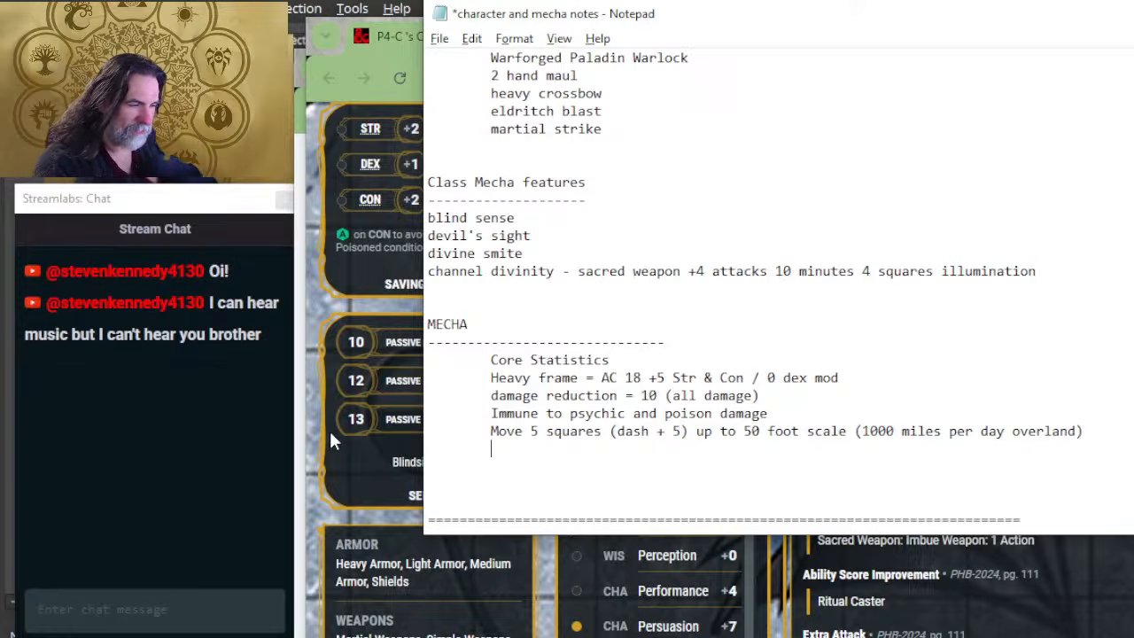
text(Hover)
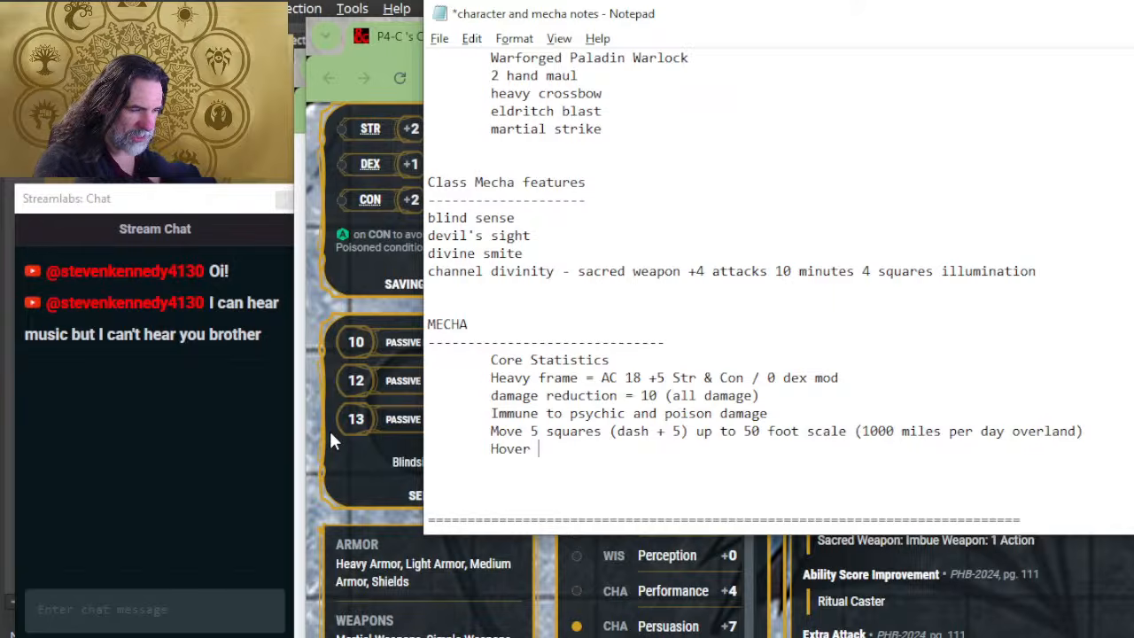
text( / jump p)
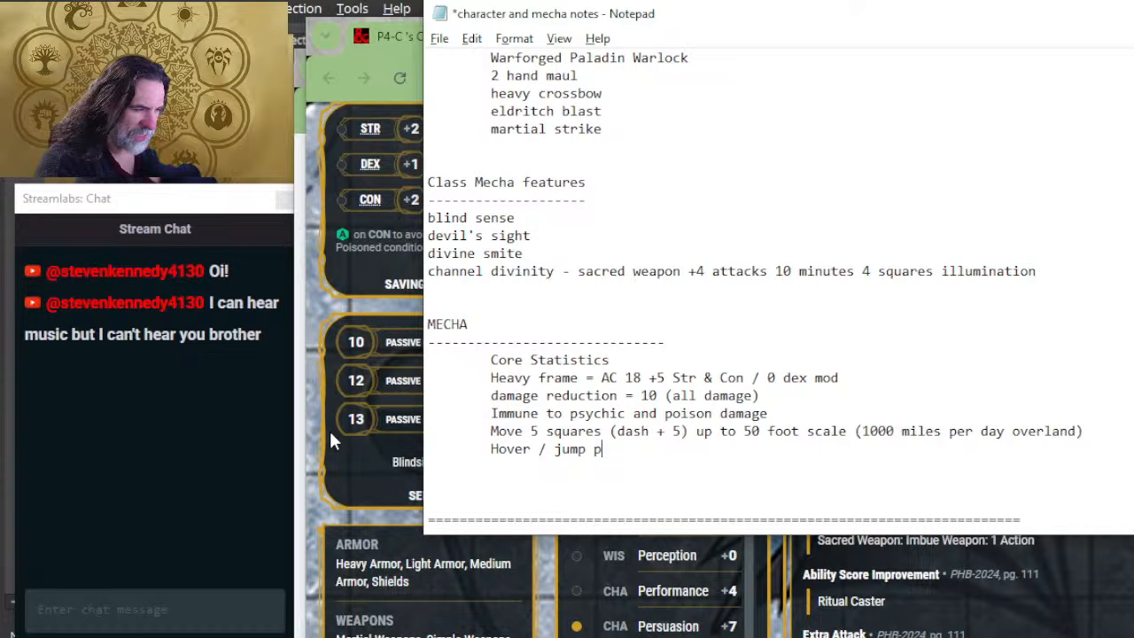
key(BackSpace)
text(j)
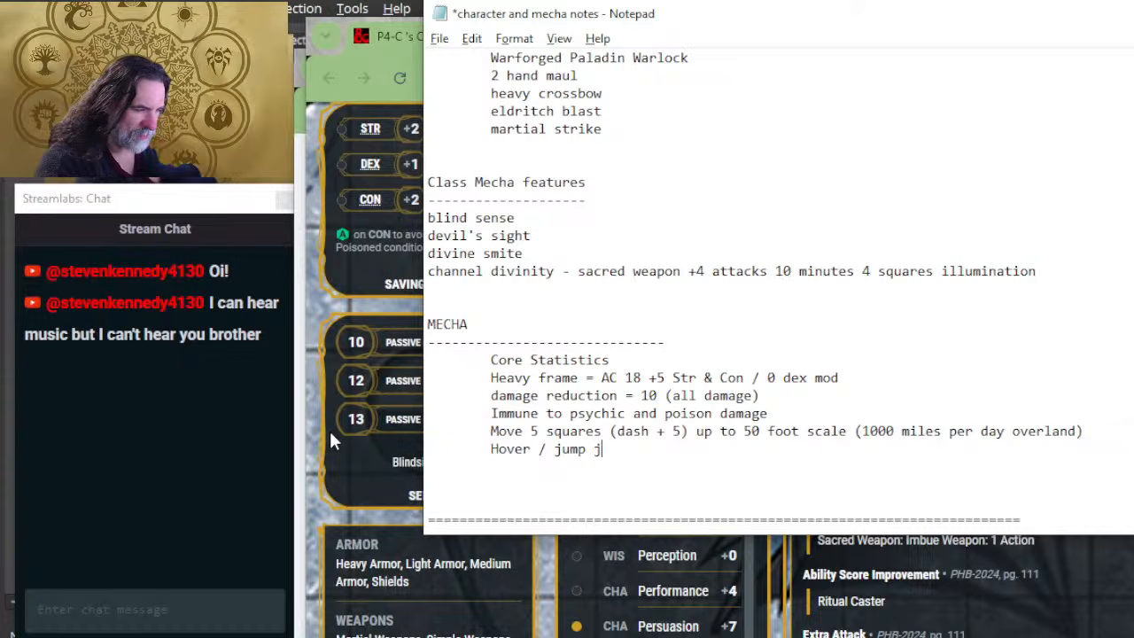
text(ets 1 round )
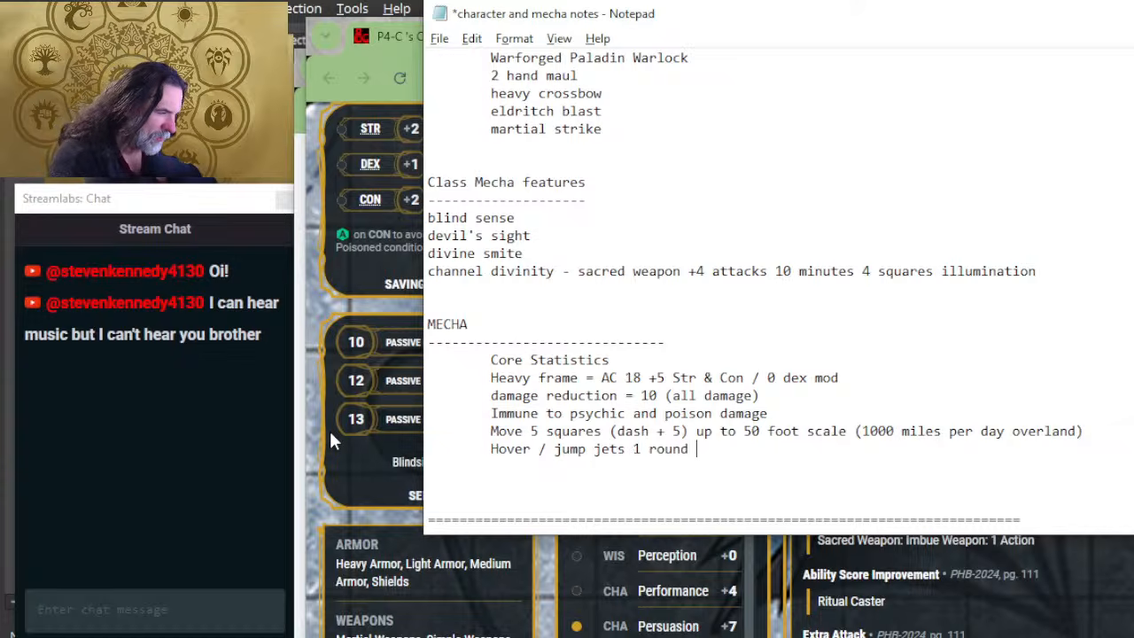
text(gain 1)
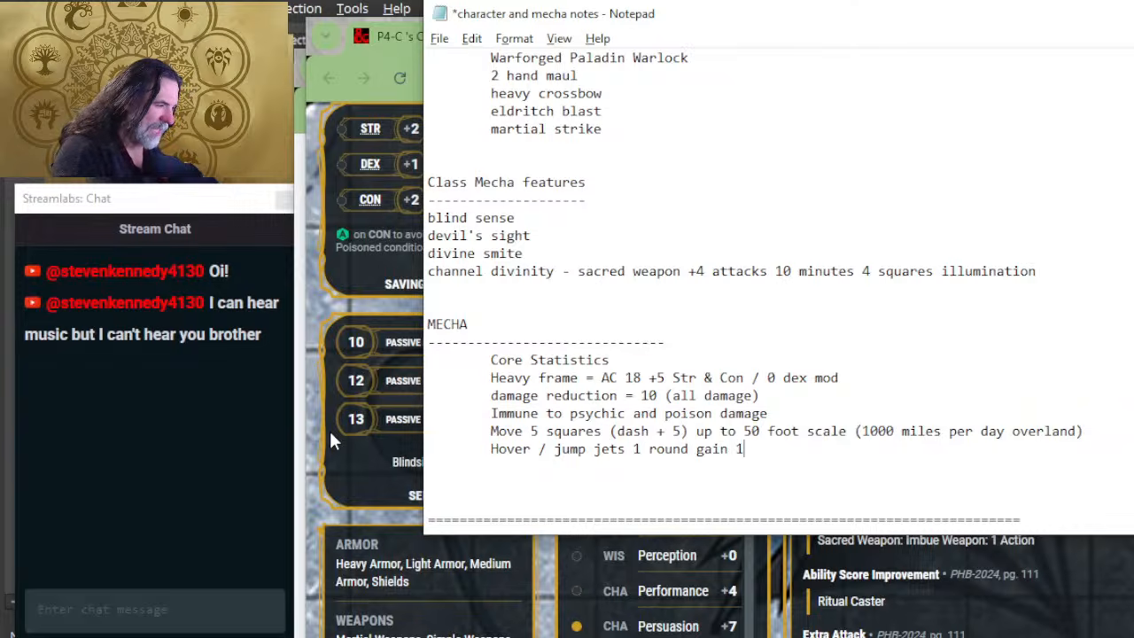
text( level ex)
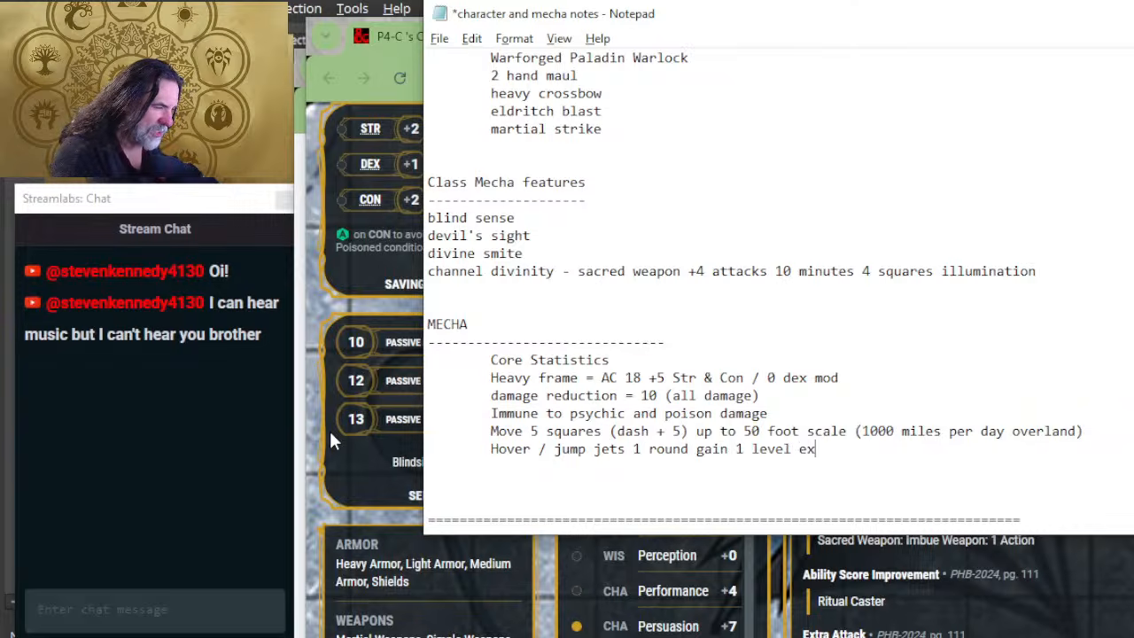
text(haustion per )
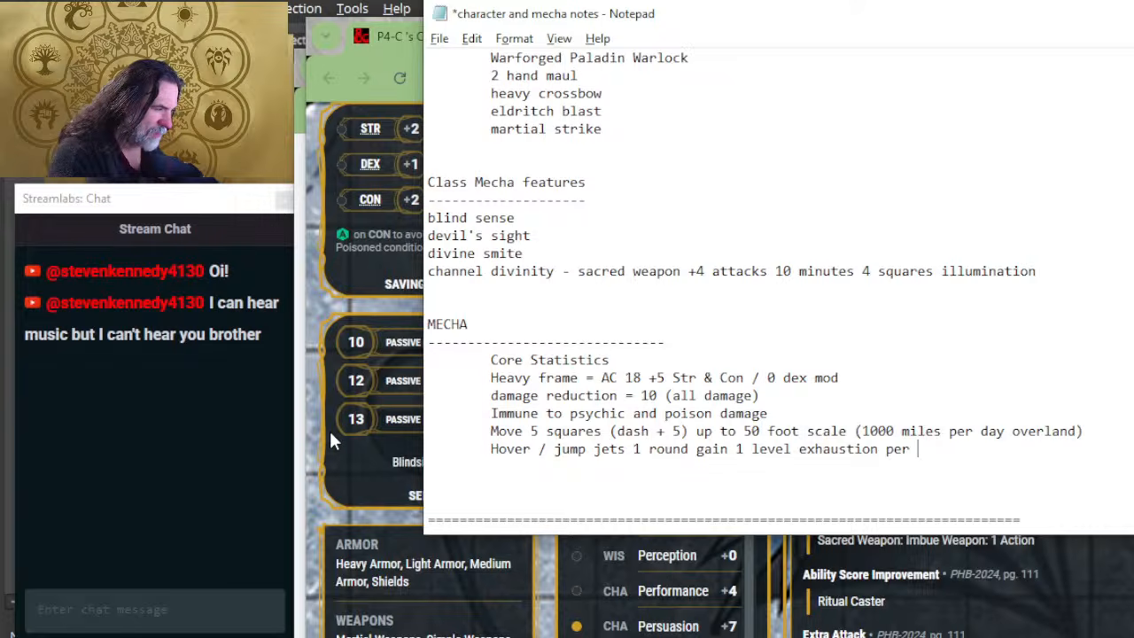
text(round of )
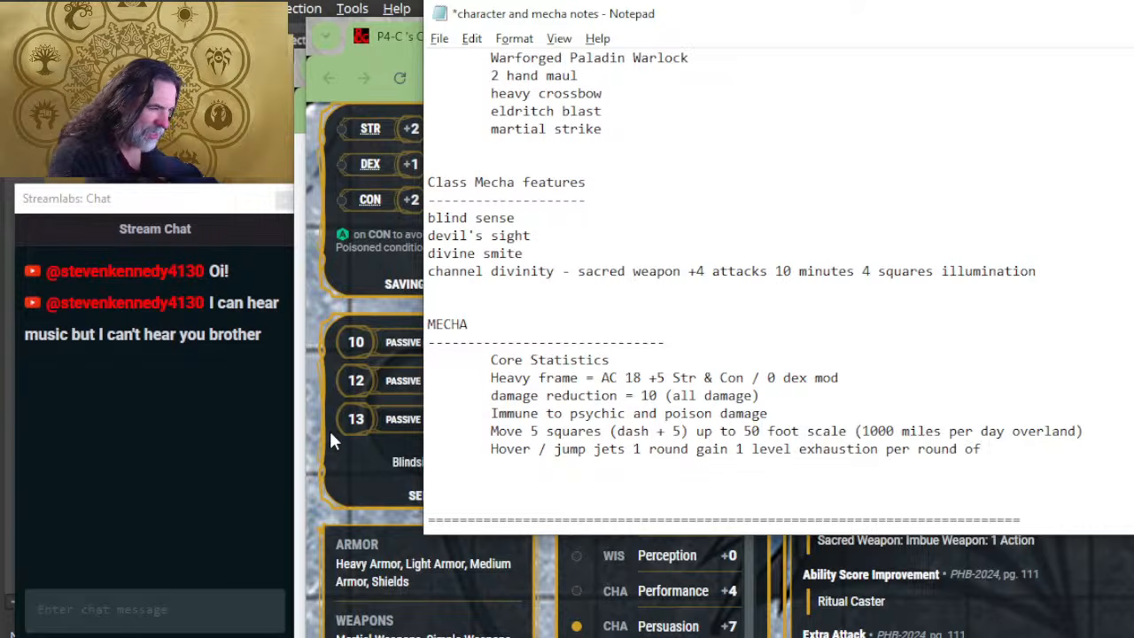
text(flight)
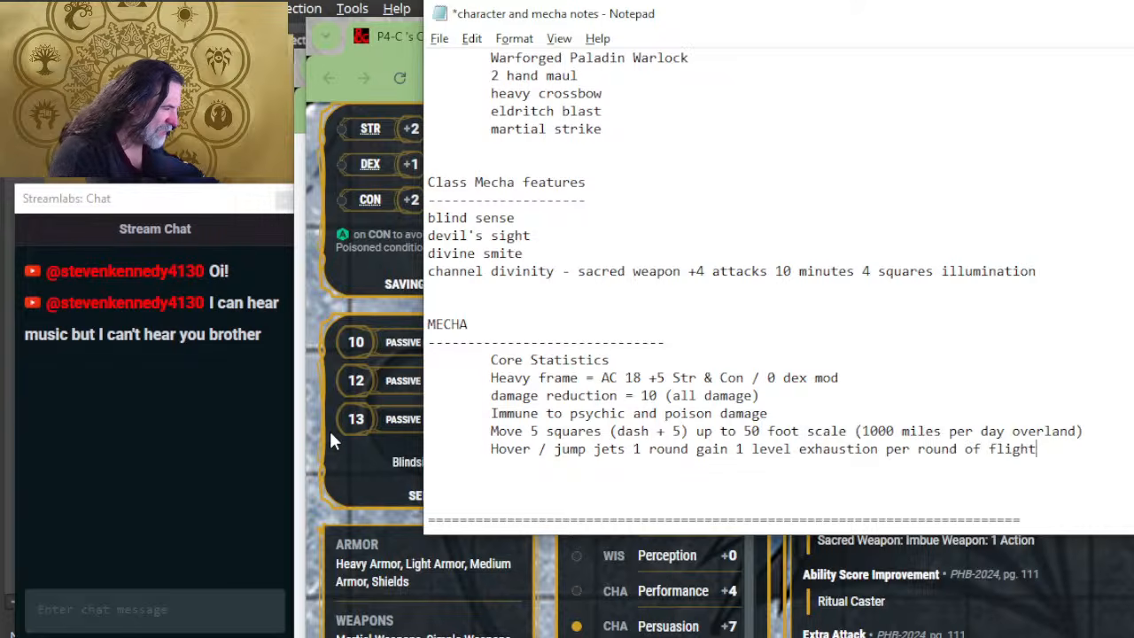
text(, expend )
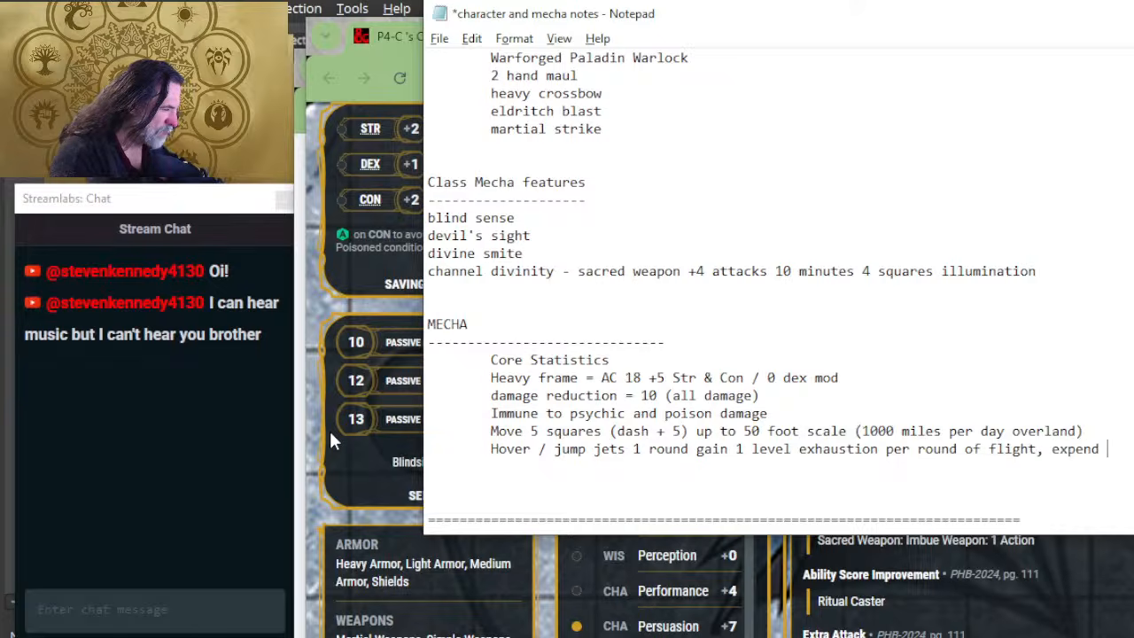
text(Bonu)
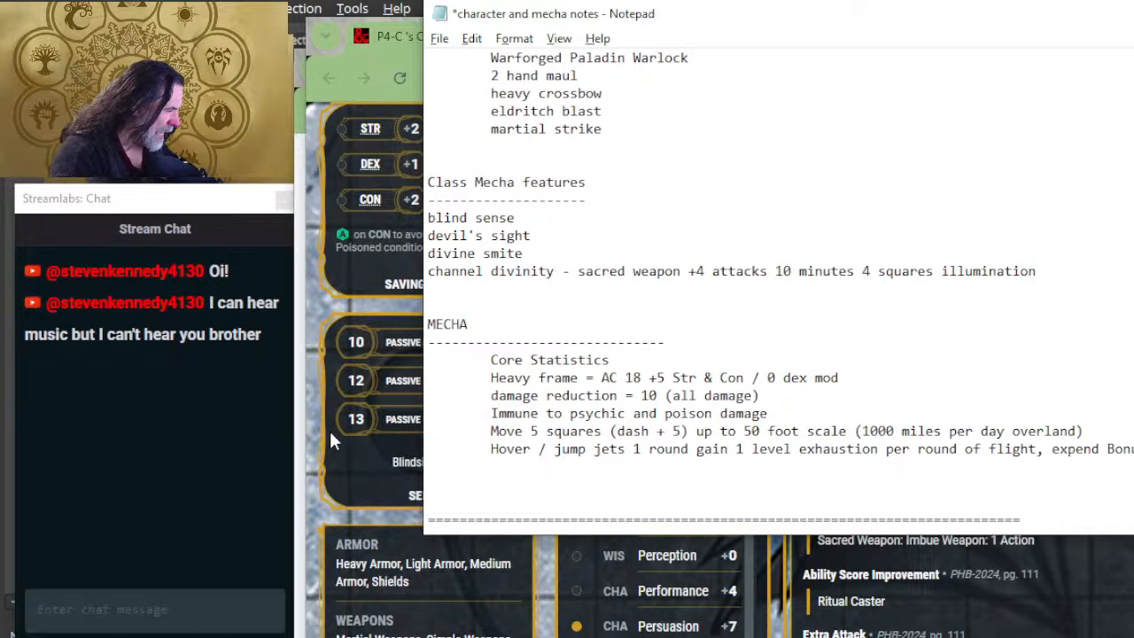
Step: Continue the jump jets line with ", expend Bonus" and carry the rule onto a new line with "reaction, or"
text(reaction)
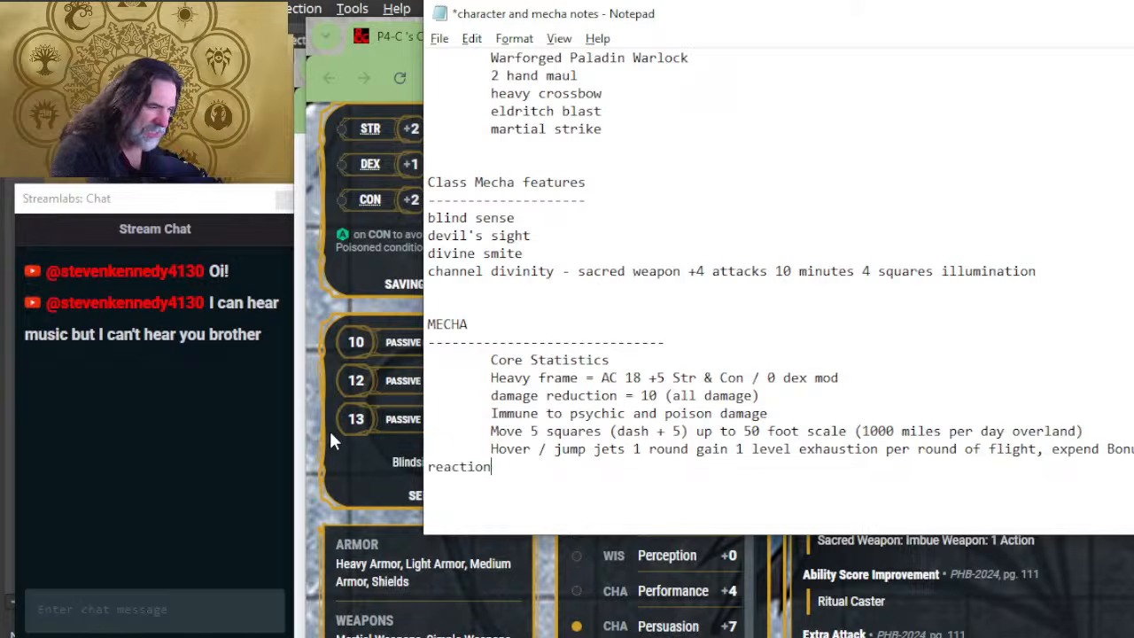
text(, or MA)
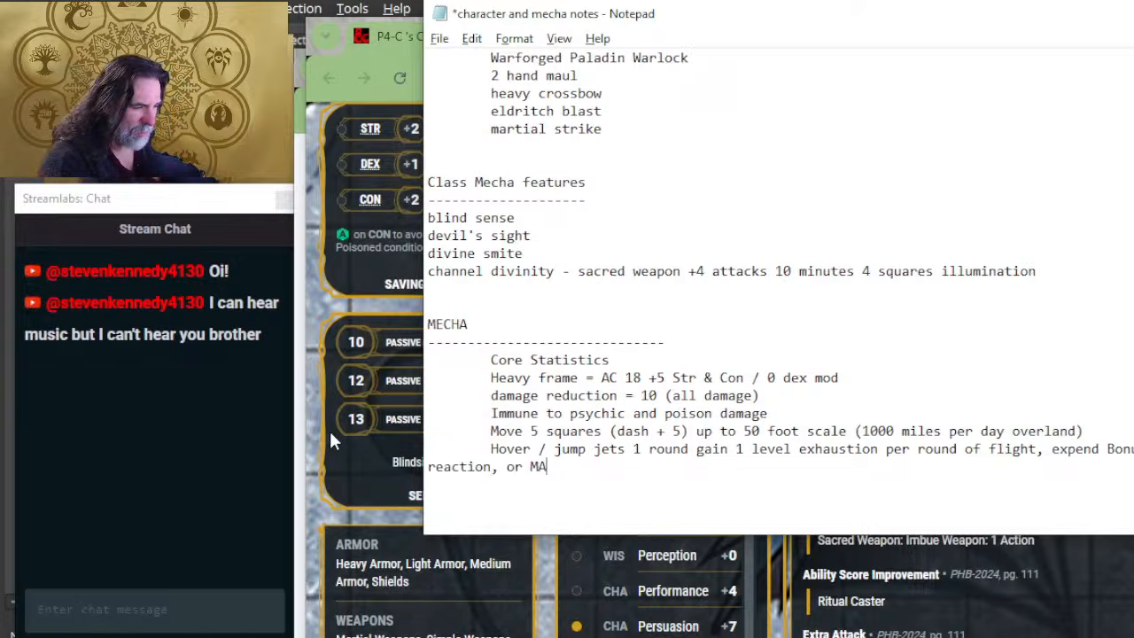
text(GI)
Step: Extend the "reaction, or" line with "Magic action to reduce exhaustion by 1"
key(BackSpace)
key(BackSpace)
key(BackSpace)
text(agic at)
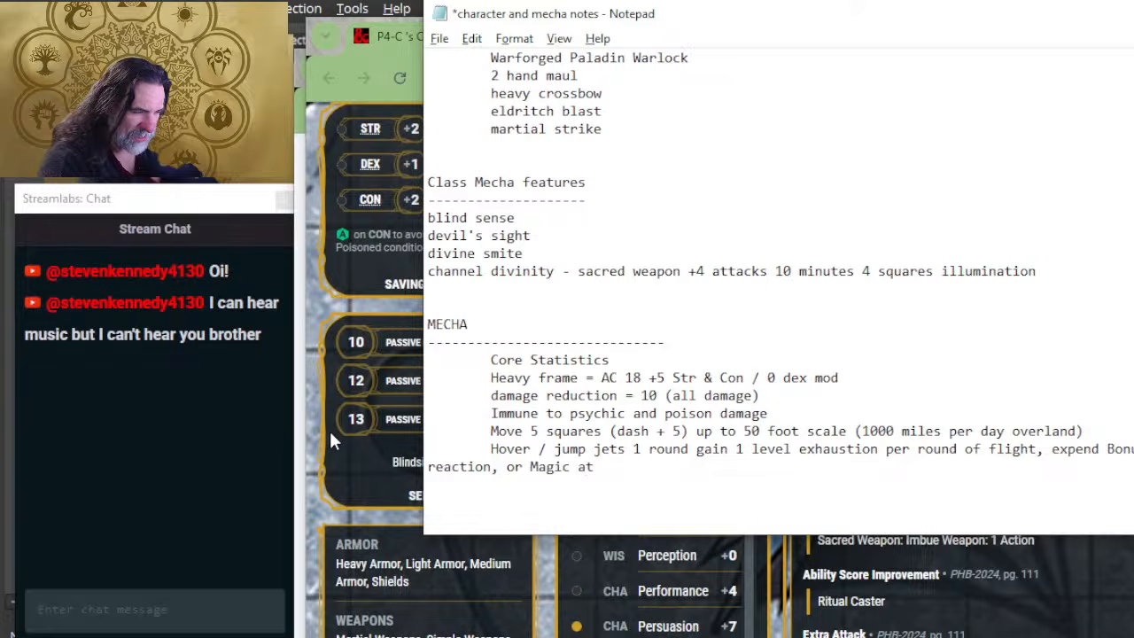
text(ion)
key(BackSpace)
key(BackSpace)
key(BackSpace)
key(BackSpace)
text(ction )
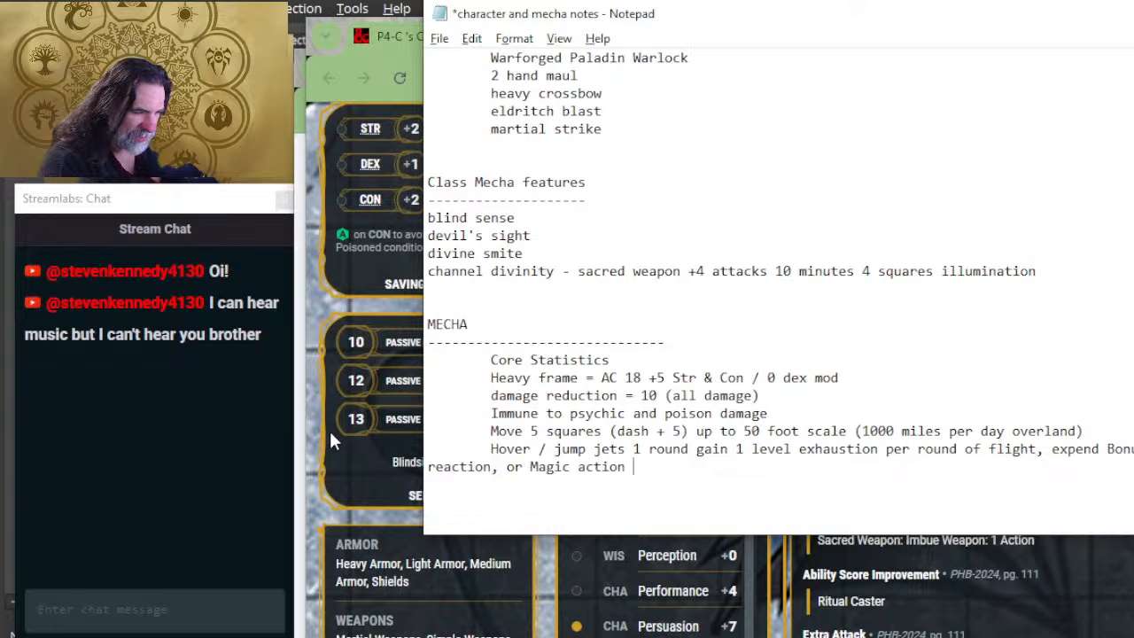
text(to reduce )
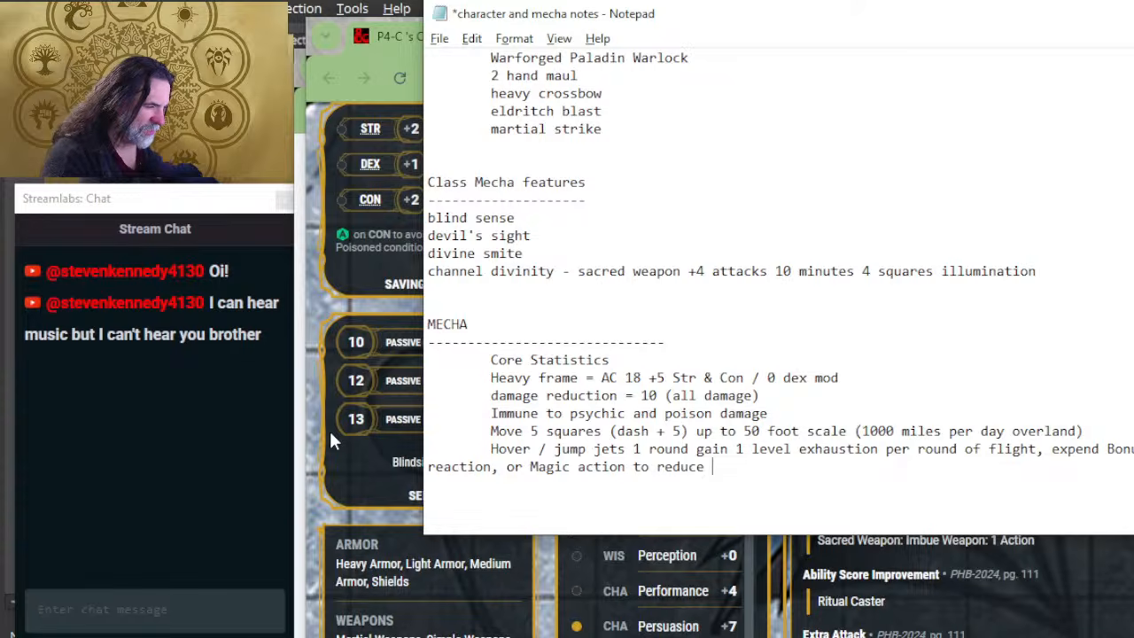
text(exhaustion by 1)
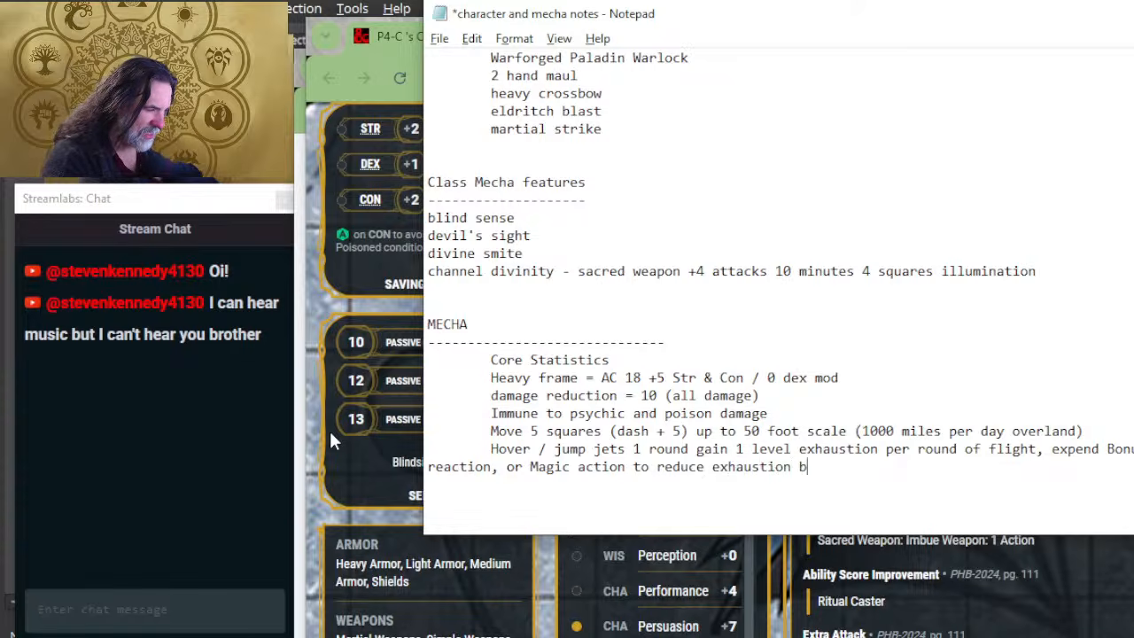
Step: Insert "/ neutralize" between "reduce" and "exhaustion" in the jump jets rule
key(Left)
key(Left)
key(Left)
key(Left)
key(Left)
key(Left)
key(Left)
key(Left)
key(Left)
key(Left)
key(Left)
key(Left)
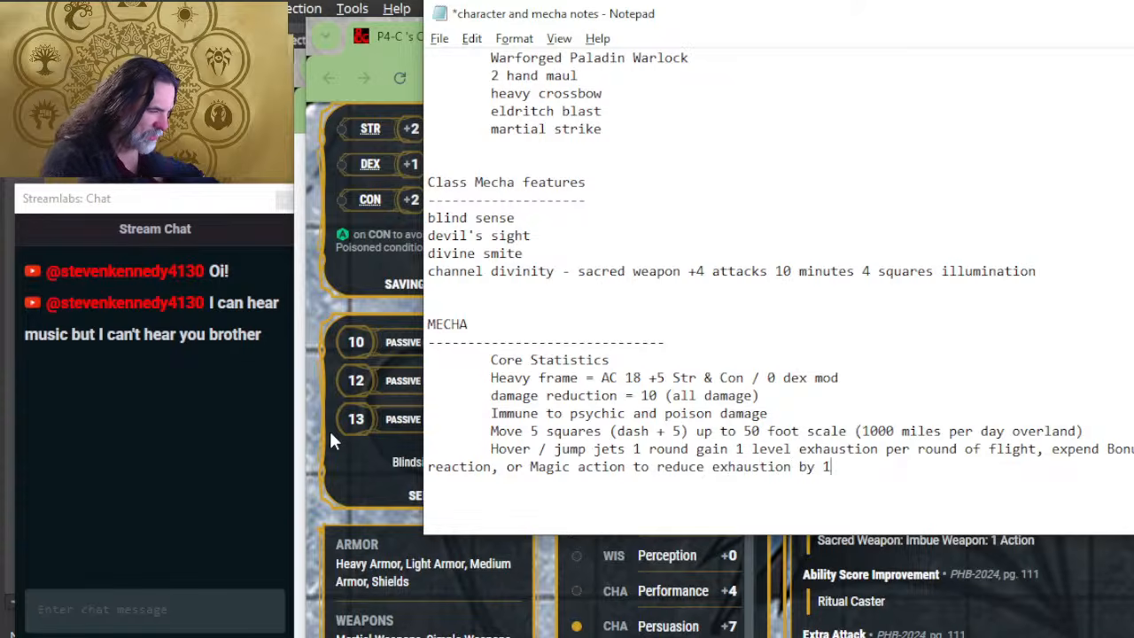
text(/ neu)
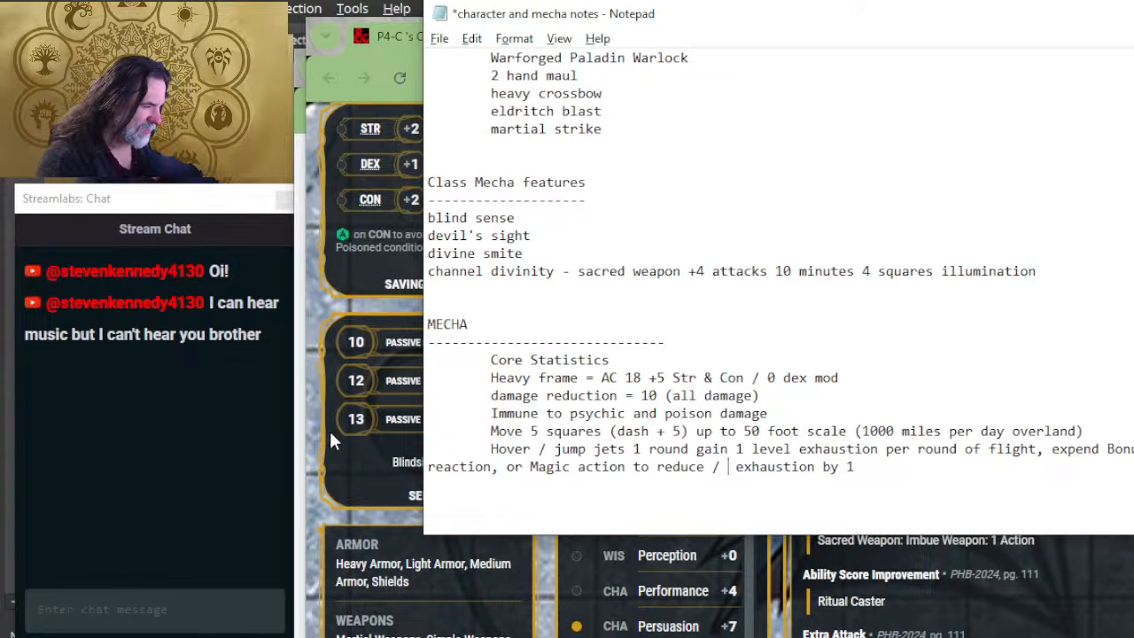
text(tralize)
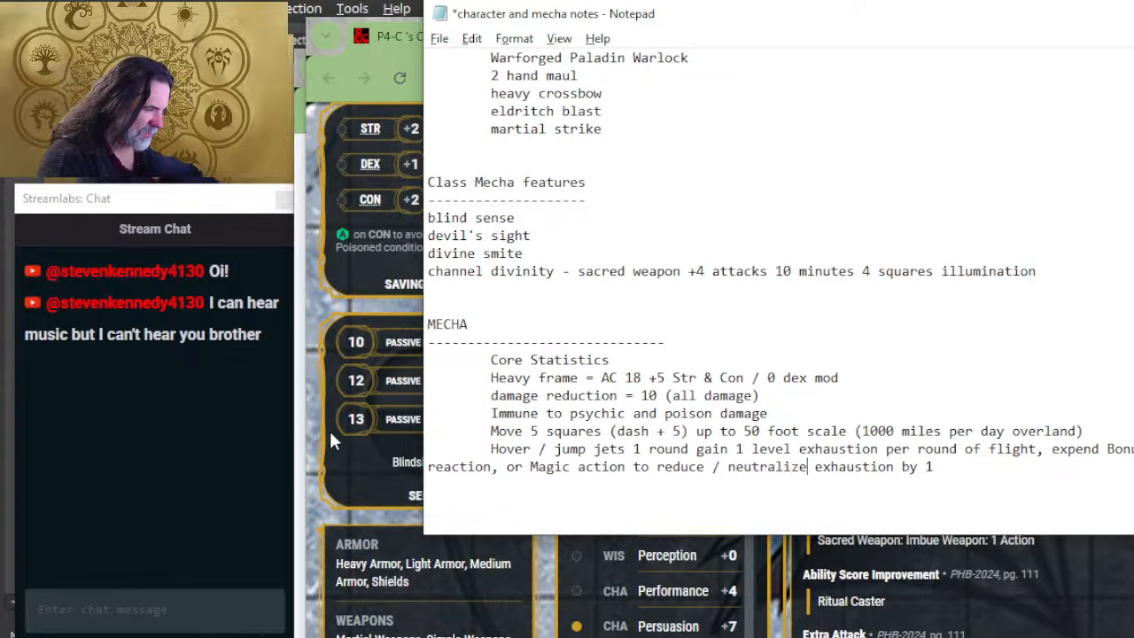
key(BackSpace)
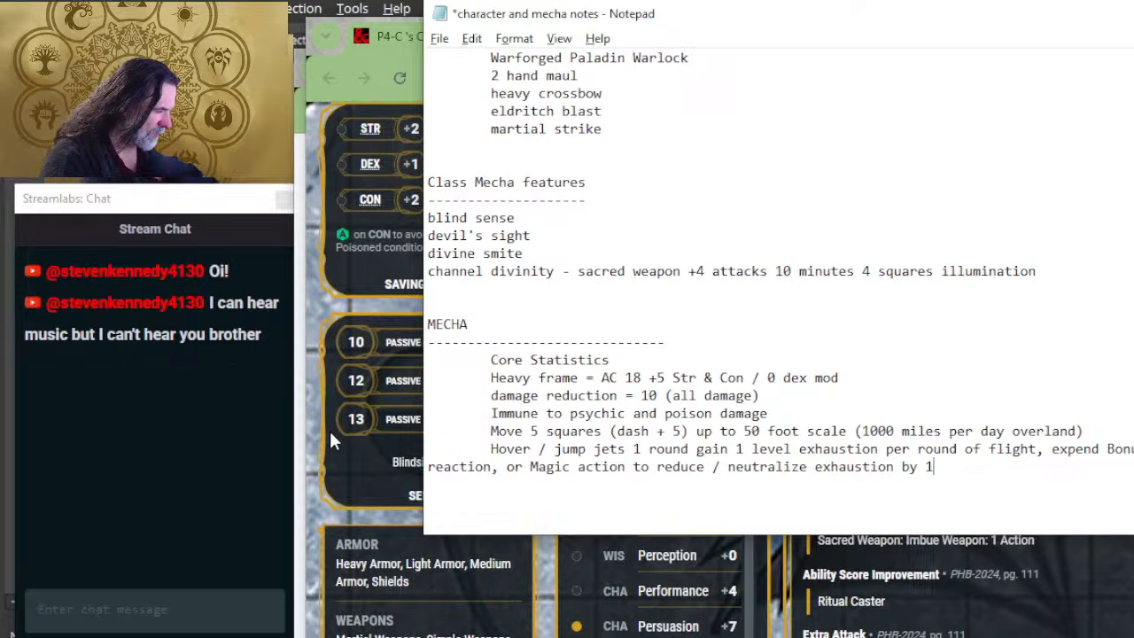
Step: Append ". can also expend 1+ mana" to the end of the exhaustion rule
text(. can also expe)
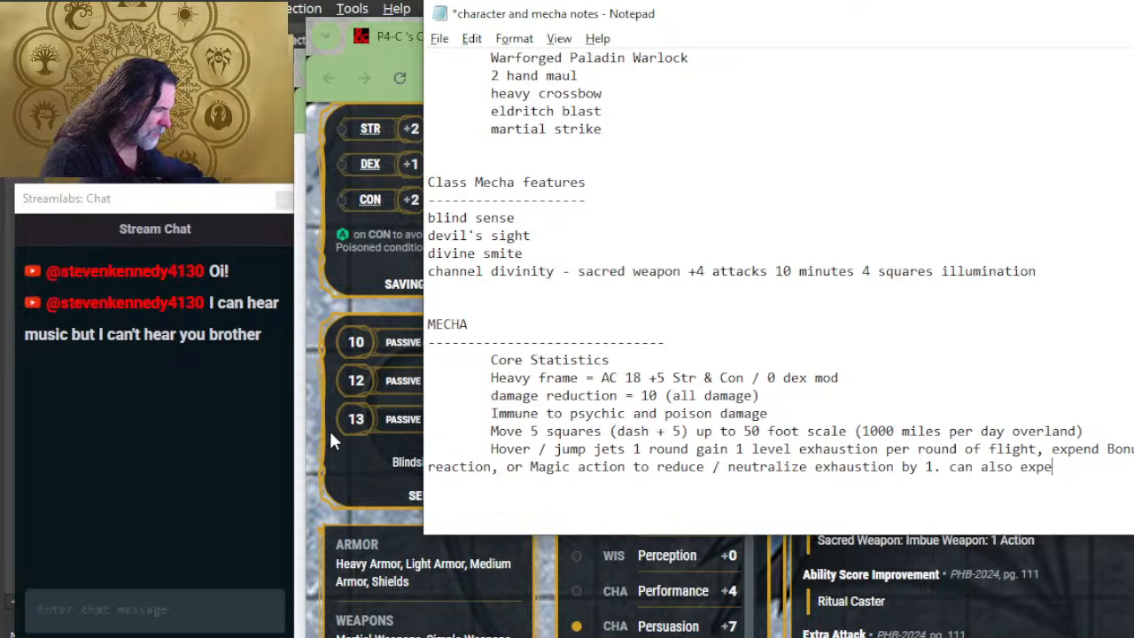
text(nd 1 mana)
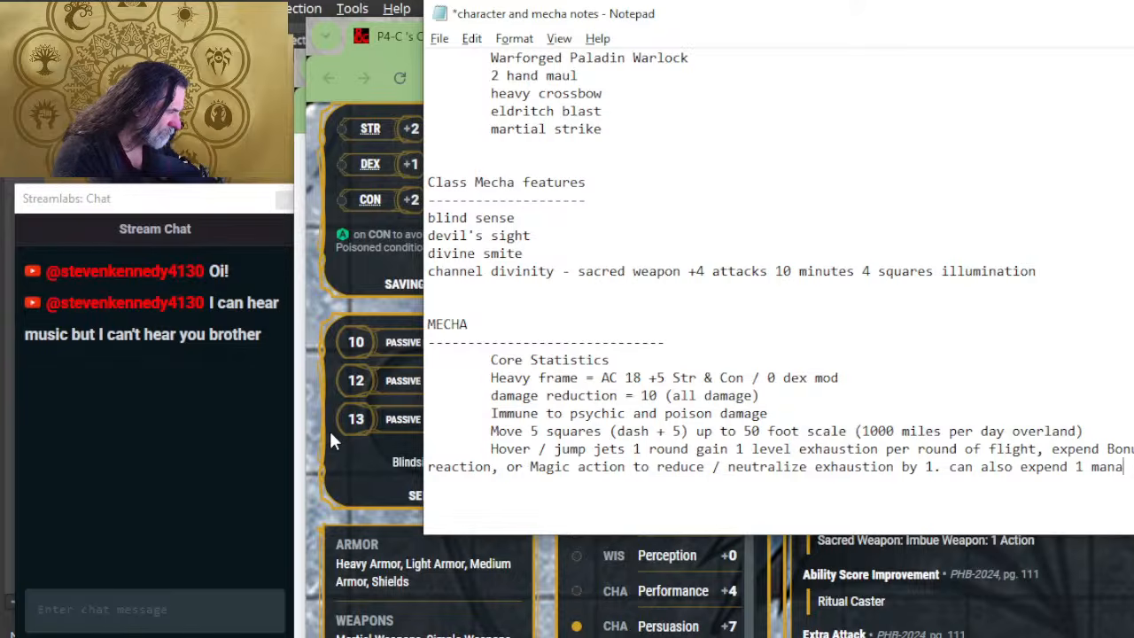
key(BackSpace)
key(BackSpace)
key(BackSpace)
key(BackSpace)
key(BackSpace)
text(+ mana)
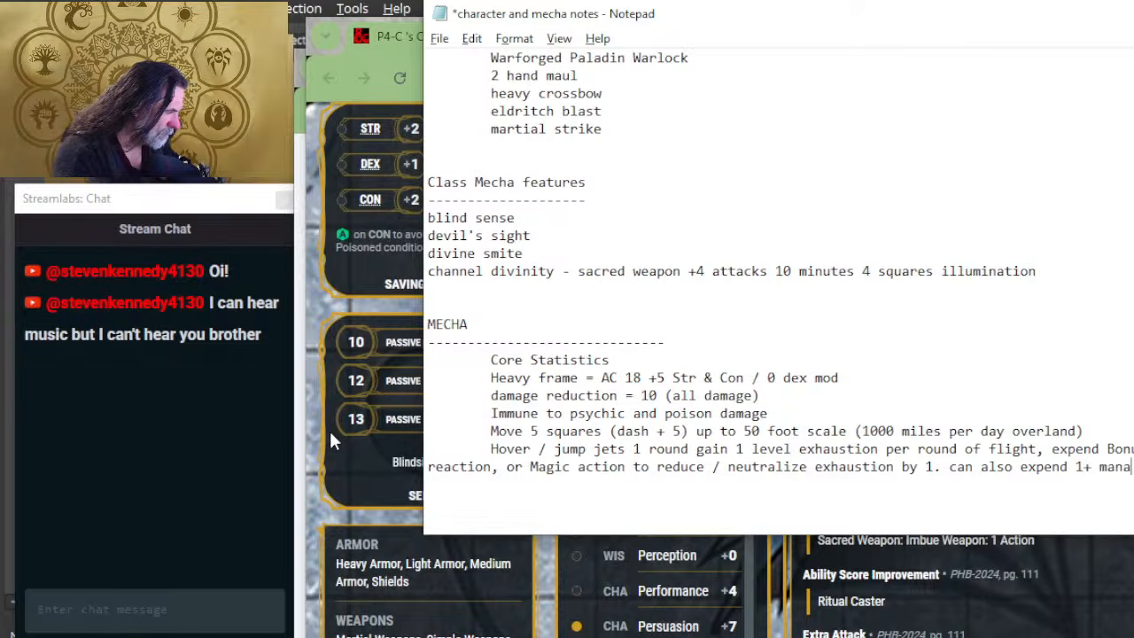
Step: Indent the line starting with "reaction, or Magic action" to align with the Hover / jump jets line above it
key(Return)
key(Up)
key(Return)
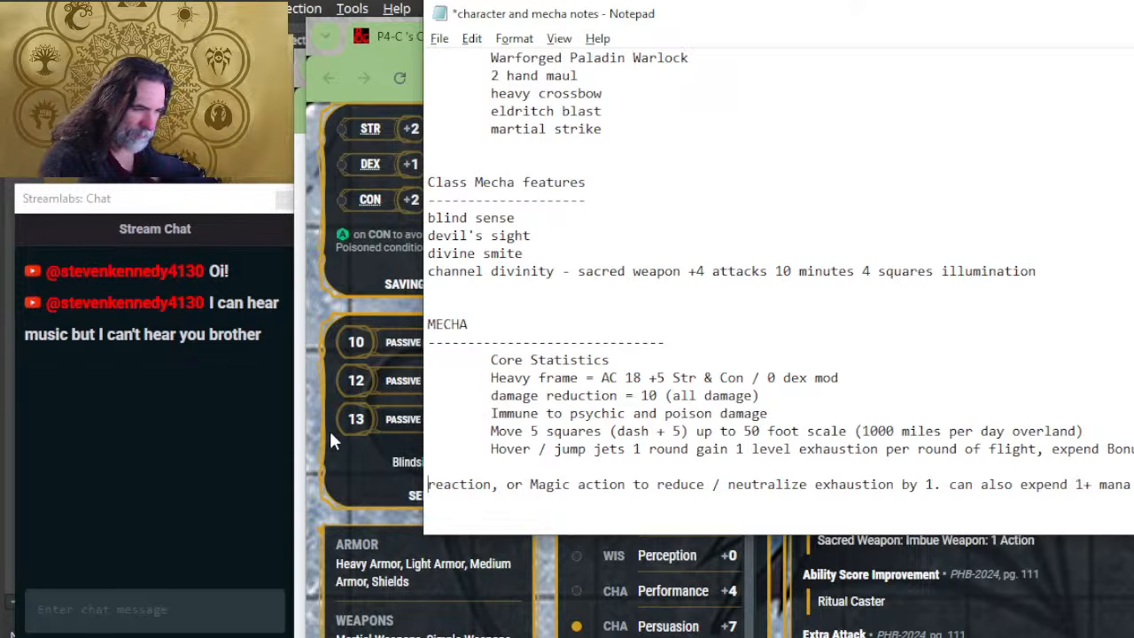
key(Tab)
key(BackSpace)
key(BackSpace)
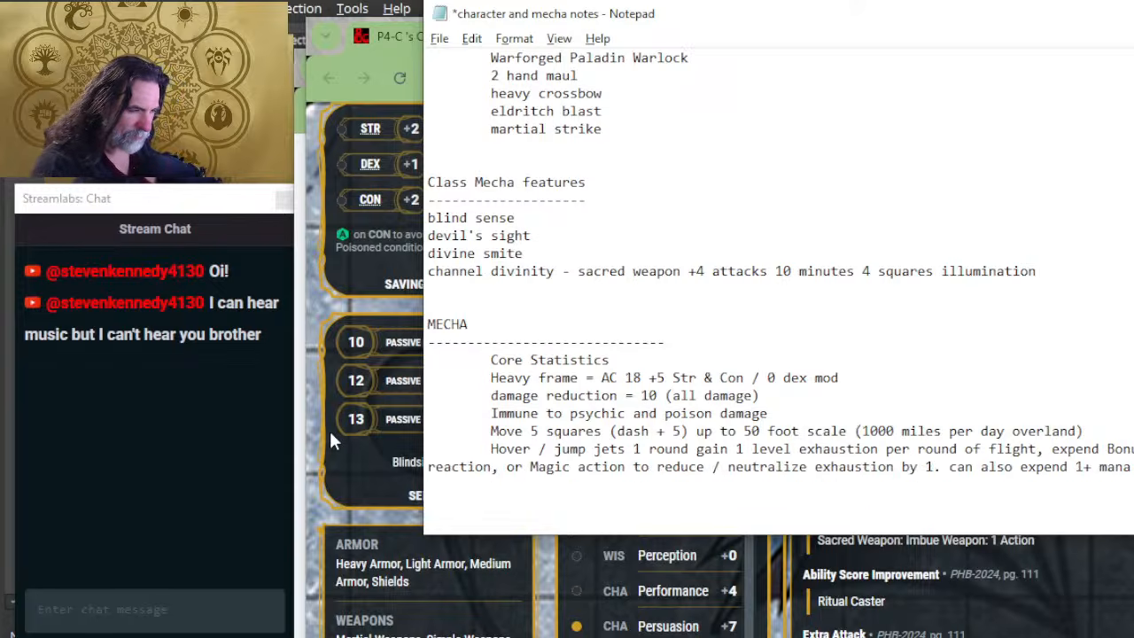
key(Tab)
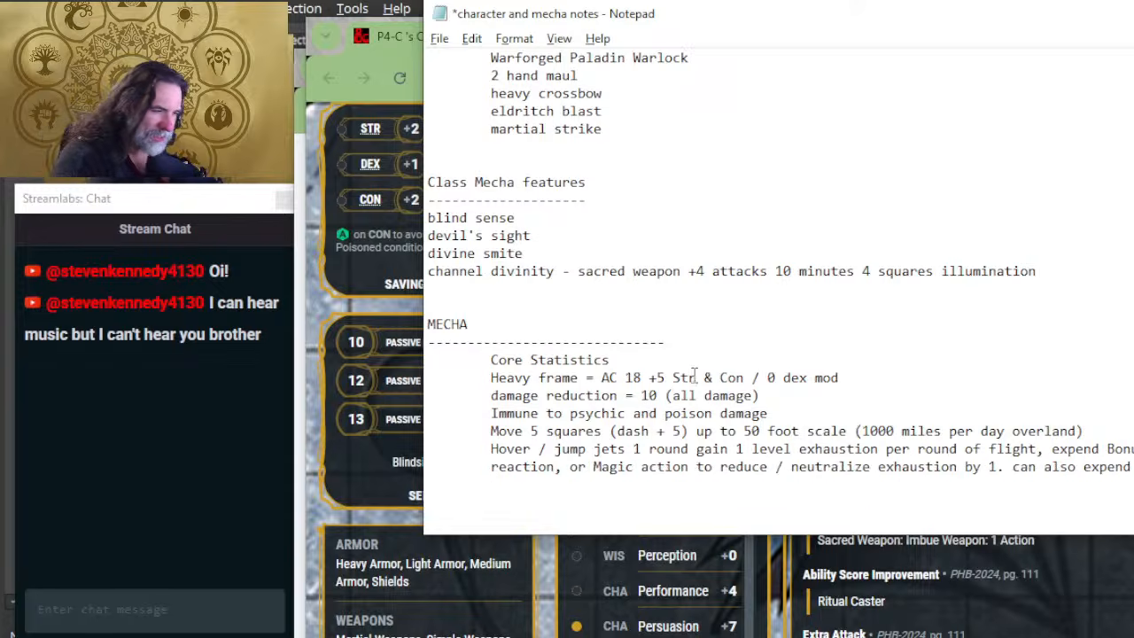
right_click(645, 494)
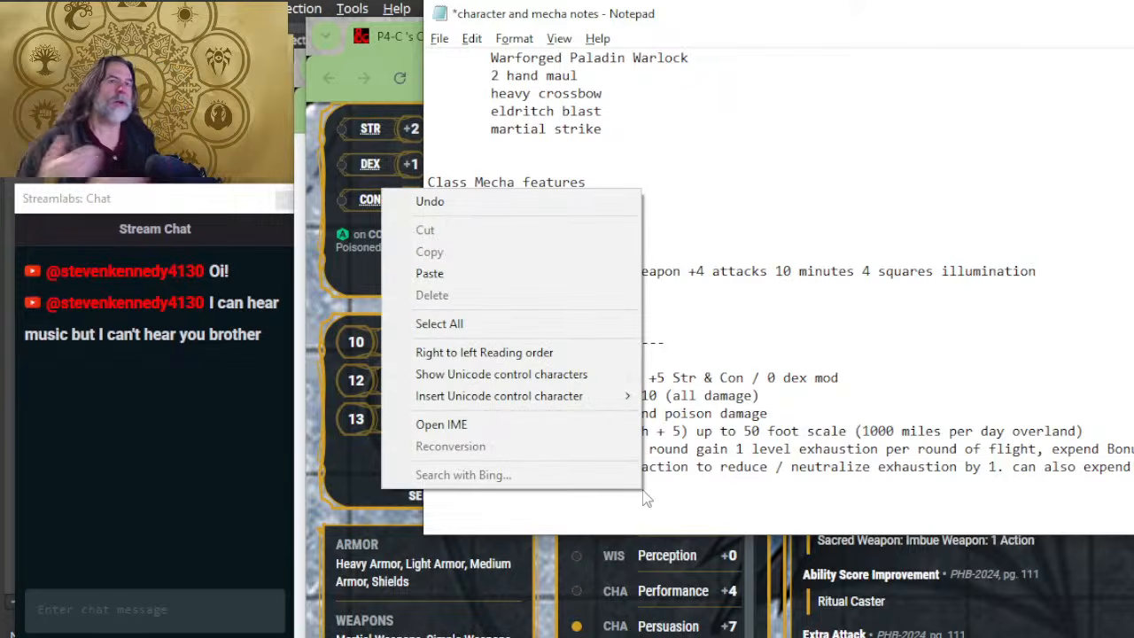
click(883, 333)
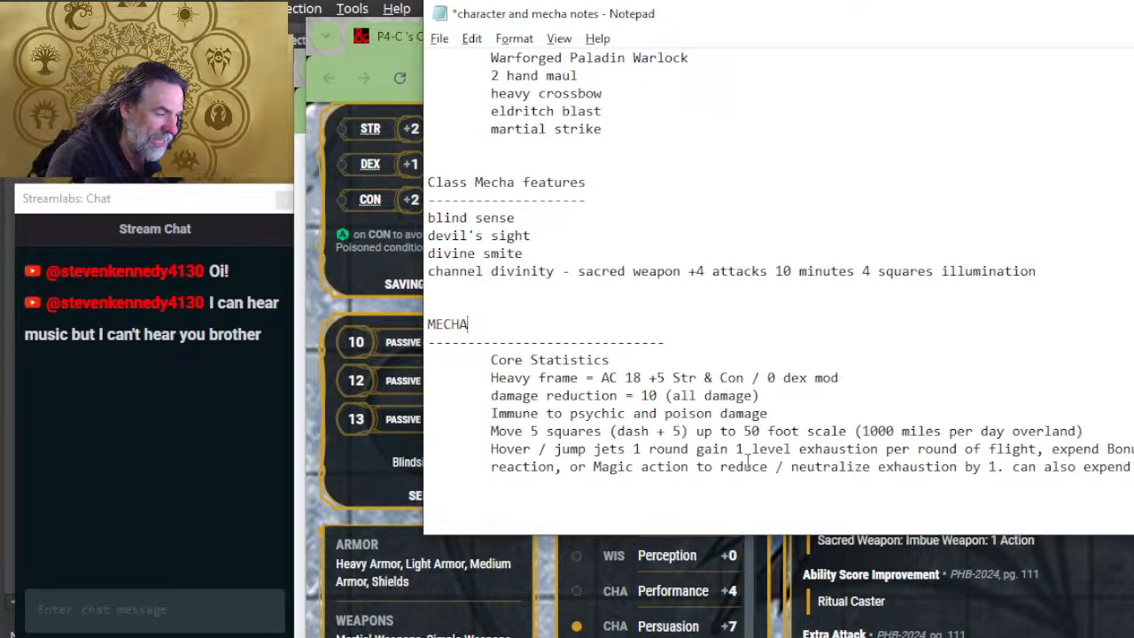
drag(690, 470, 594, 469)
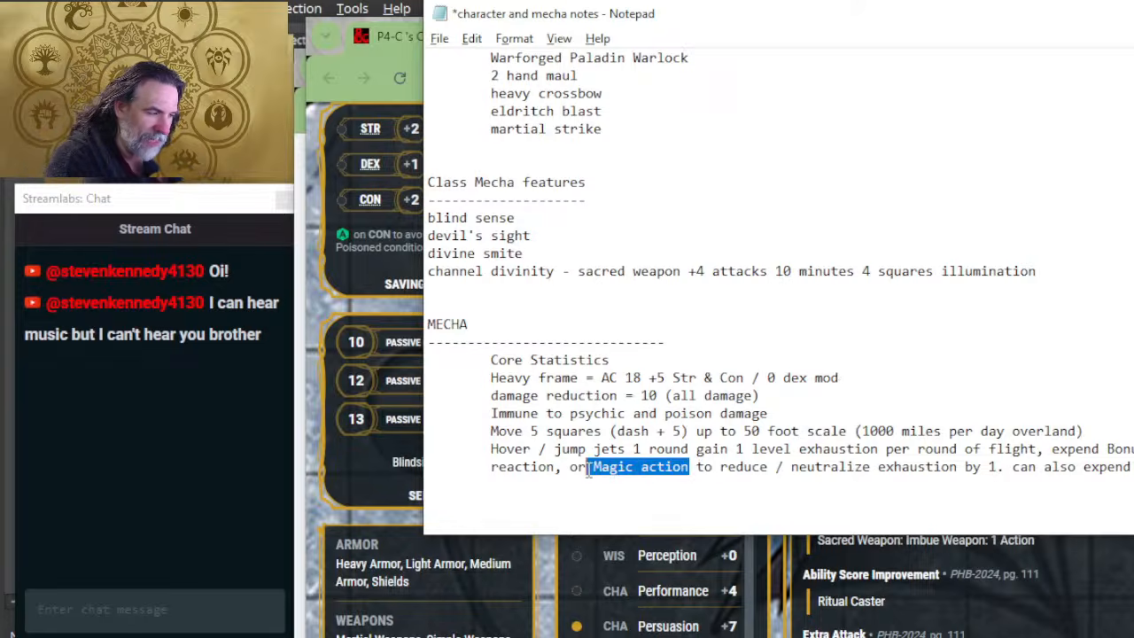
click(664, 468)
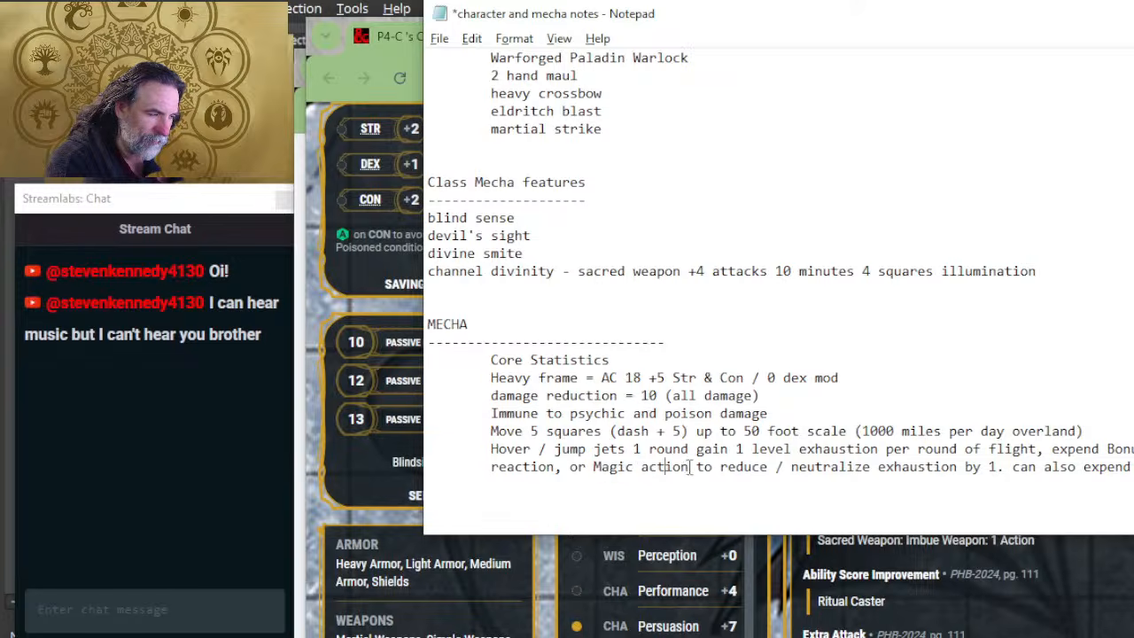
drag(690, 467, 595, 472)
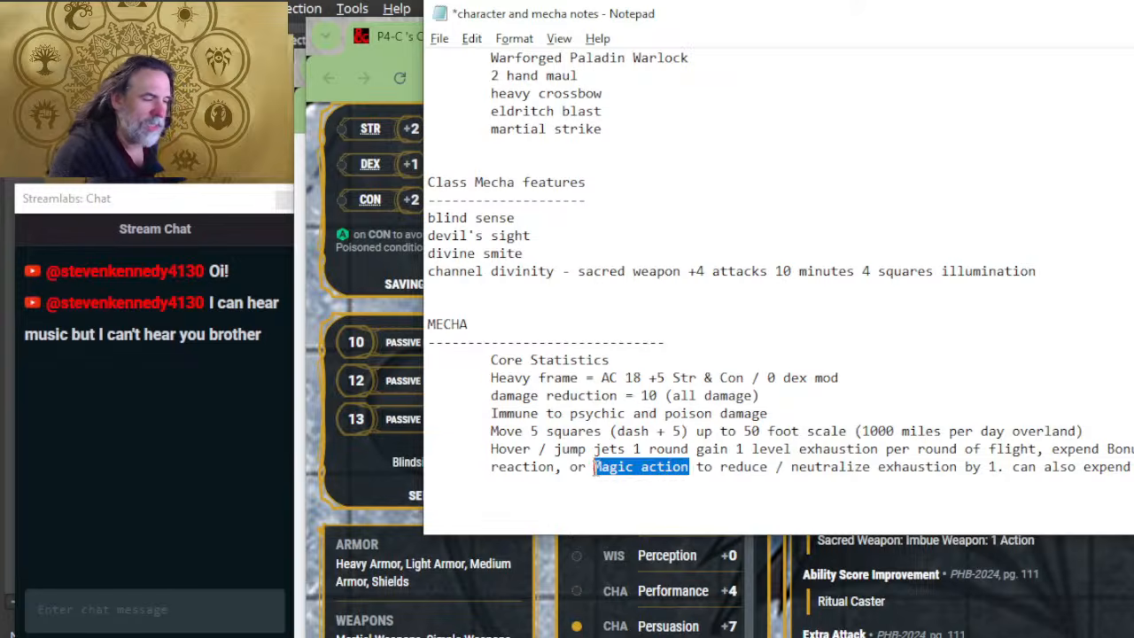
click(597, 467)
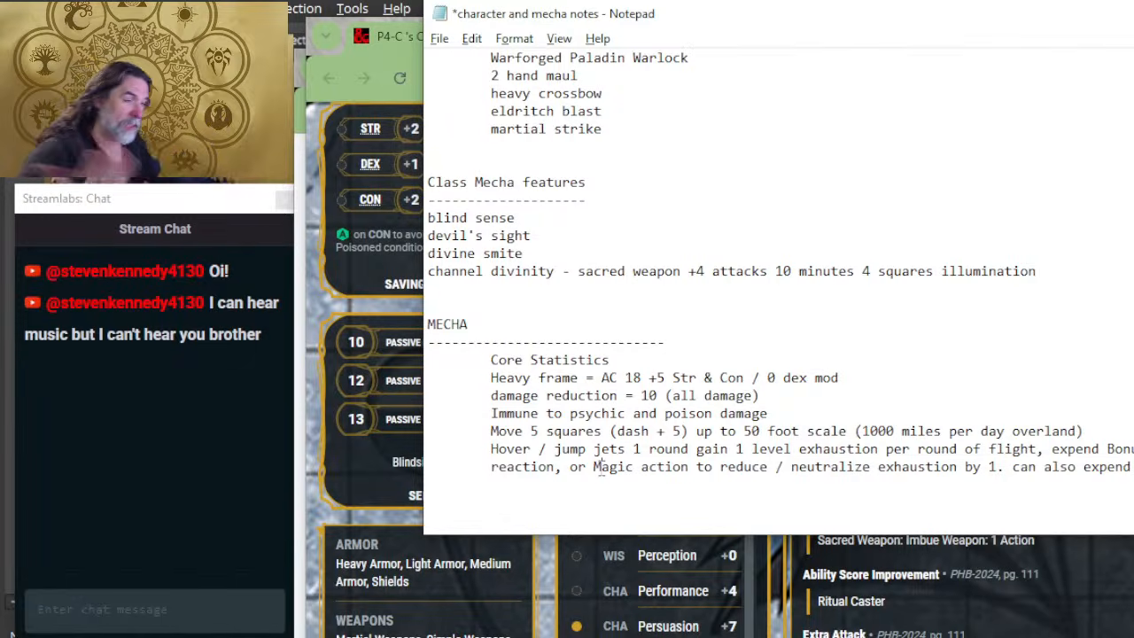
right_click(601, 467)
click(1041, 256)
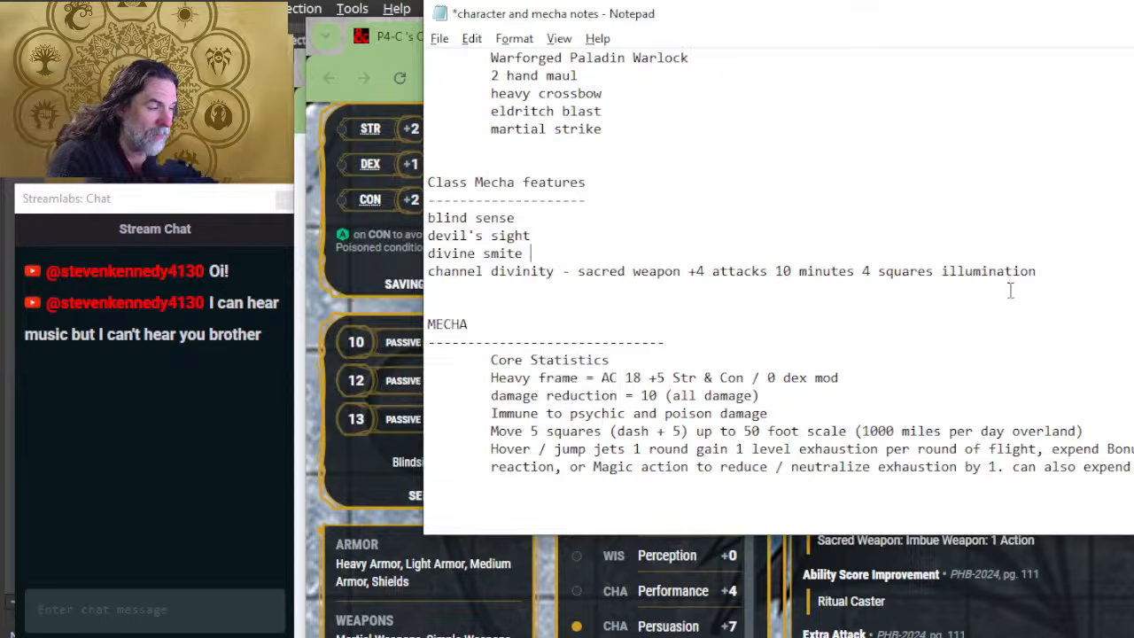
Step: Start an indented line beneath the jump jets rule reading "Damage (2 hand maul)"
scroll(638, 389, down, 6)
scroll(620, 393, up, 4)
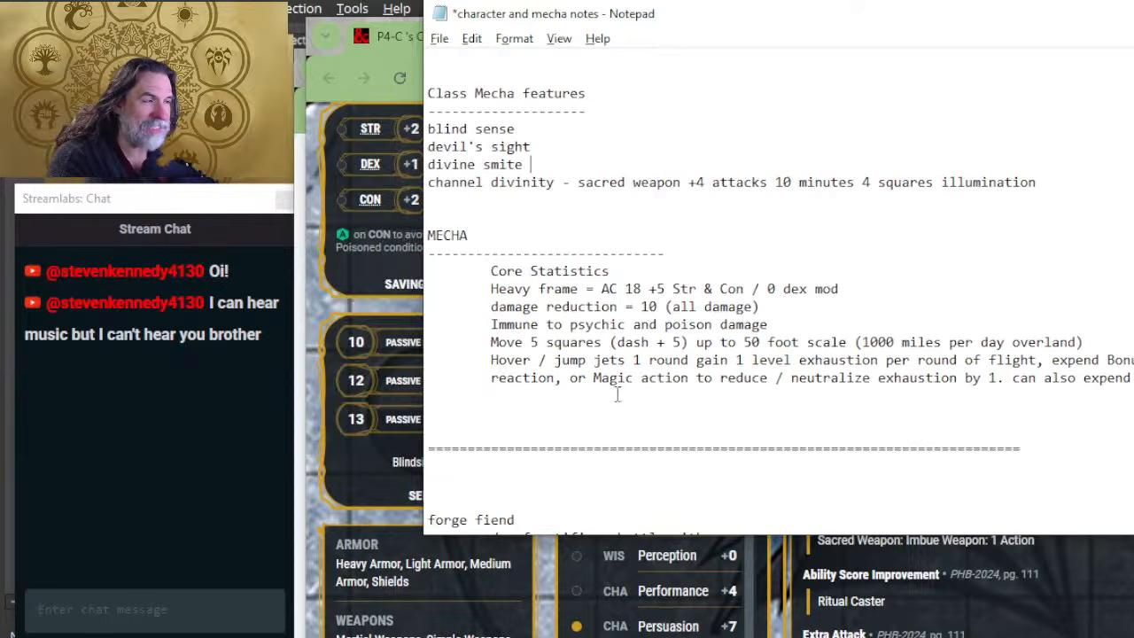
click(483, 396)
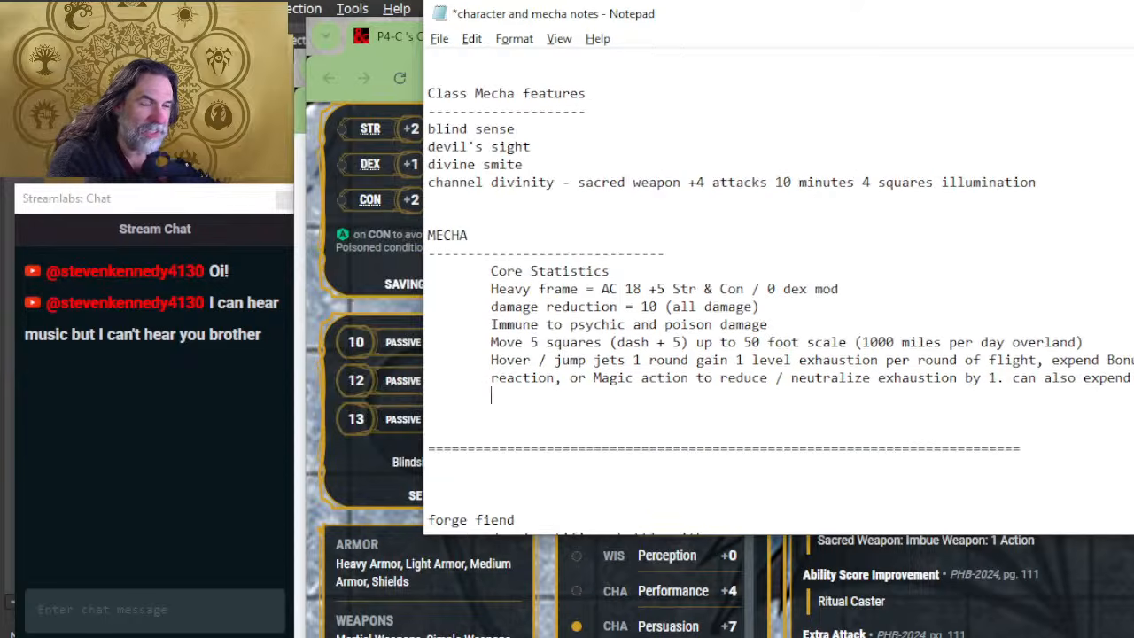
text(Damage ()
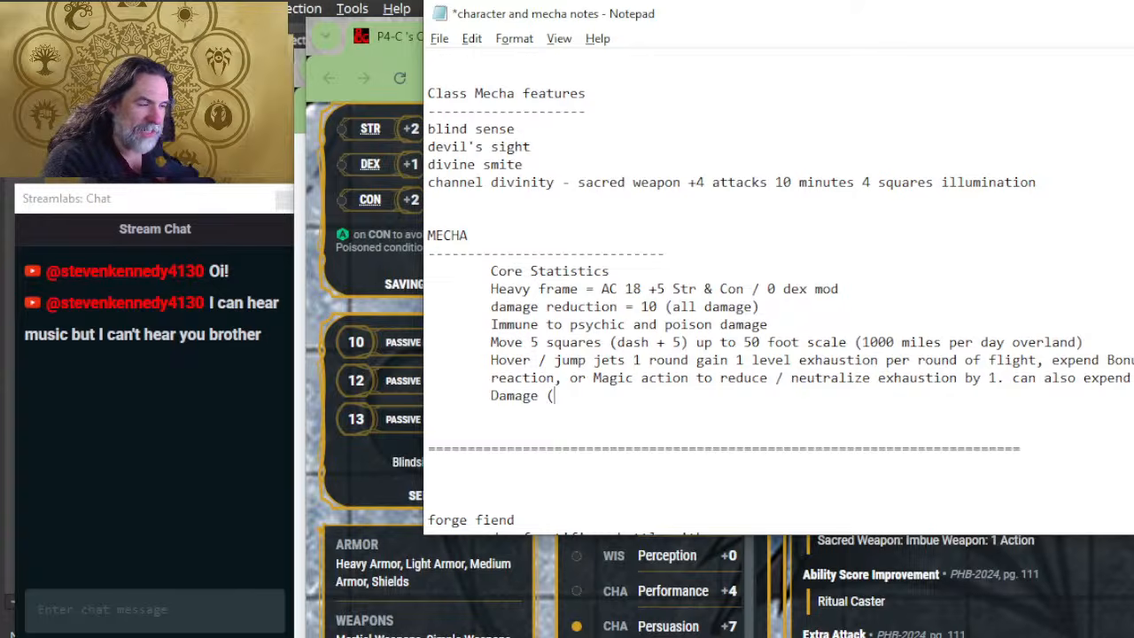
text(2 hand maul)
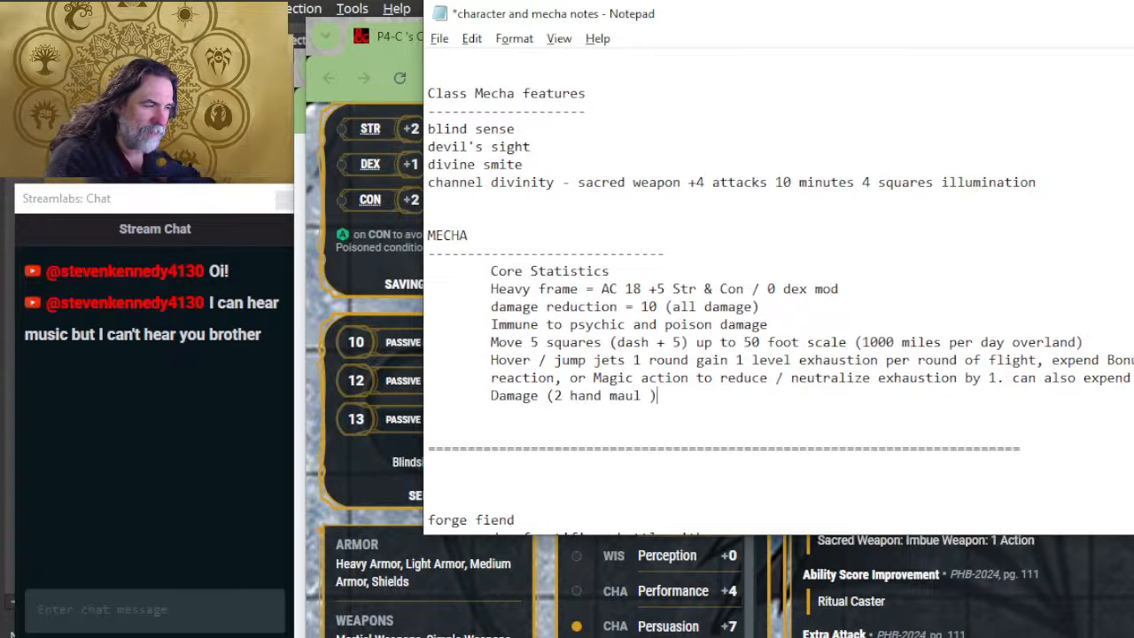
key(BackSpace)
text())
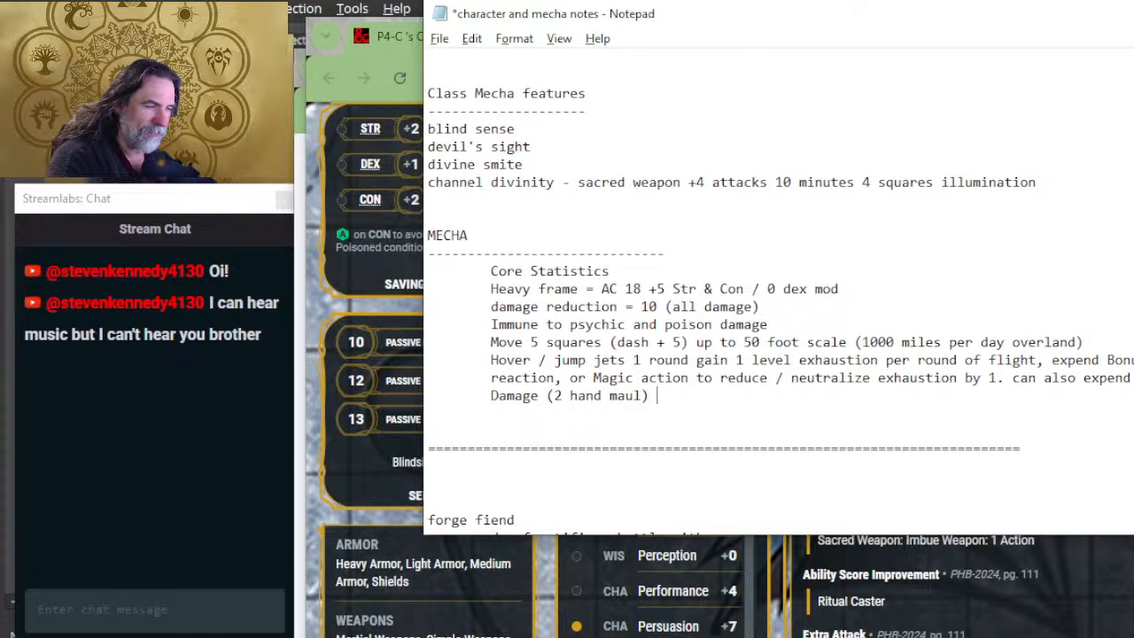
text( = 6d)
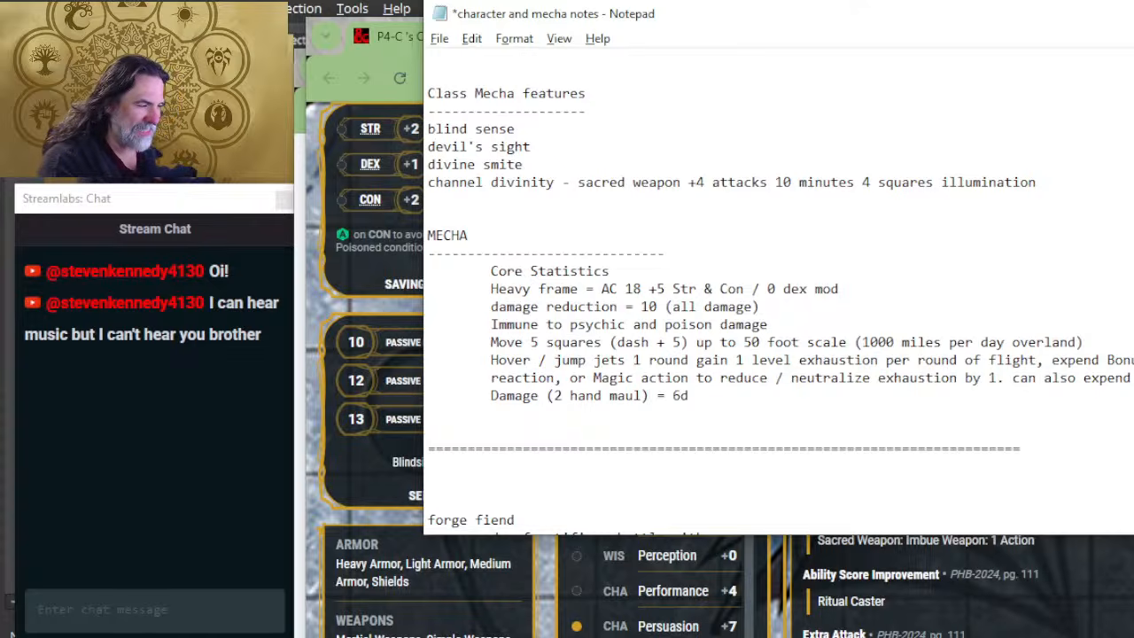
text(6 +)
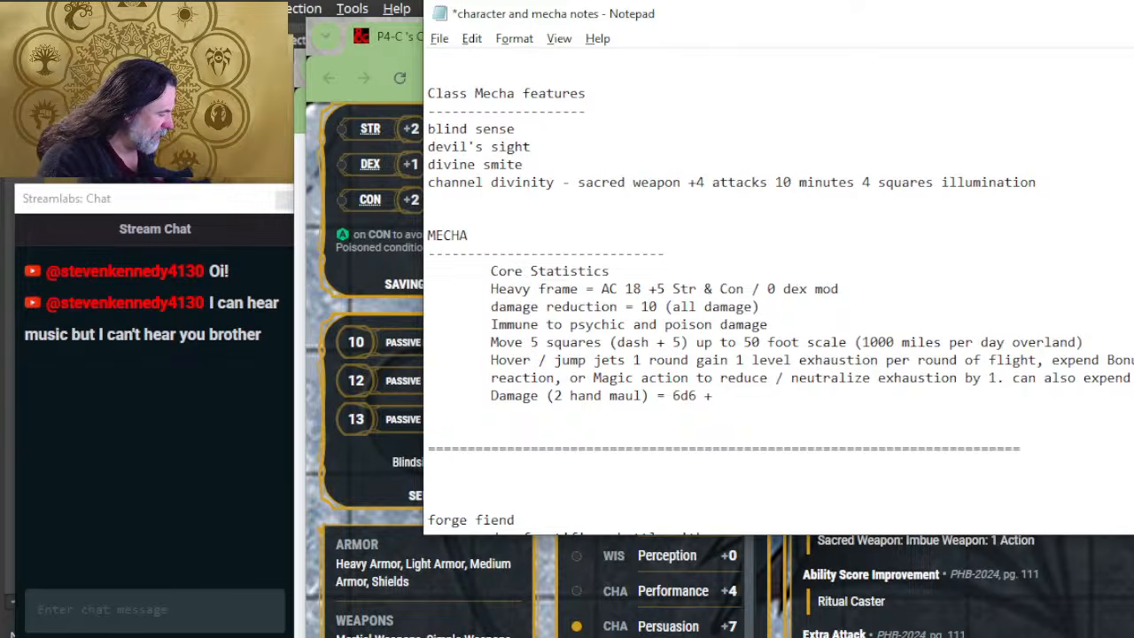
Step: Complete the two-hand maul damage line with "= 6d6 + 5 Bludgeon damage."
key(alt+Tab)
key(alt+Tab)
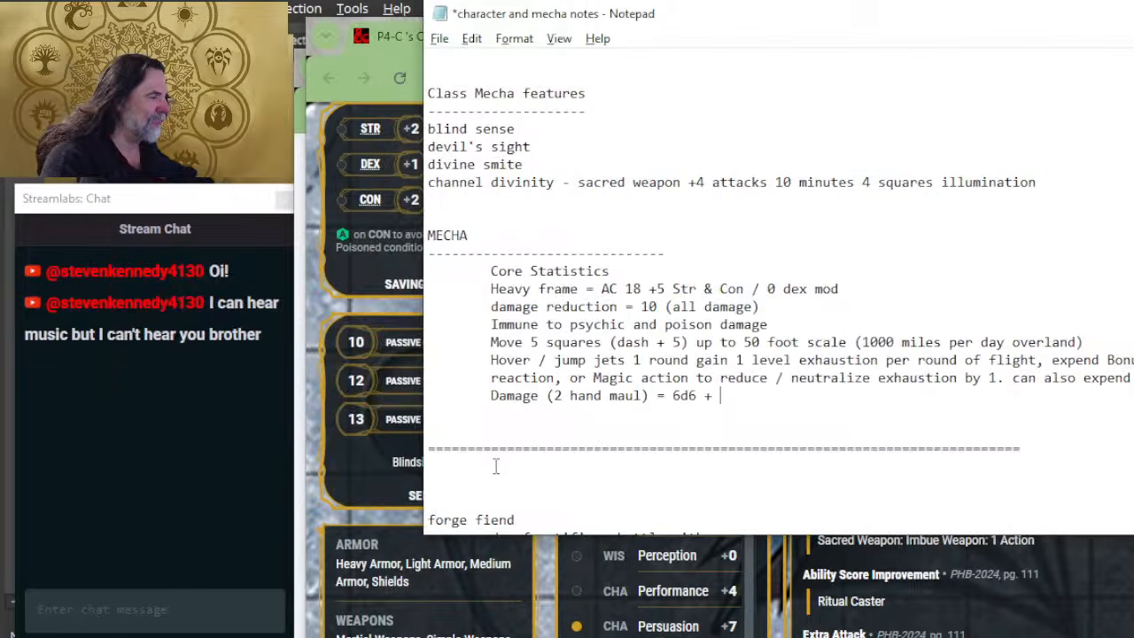
text(5)
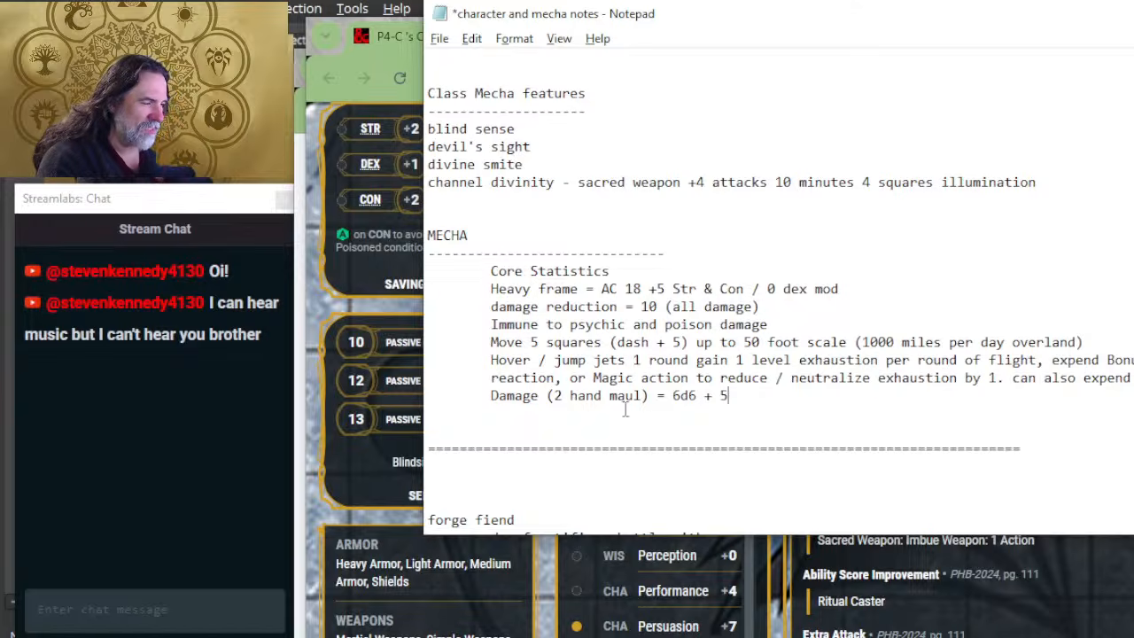
text( Bludge)
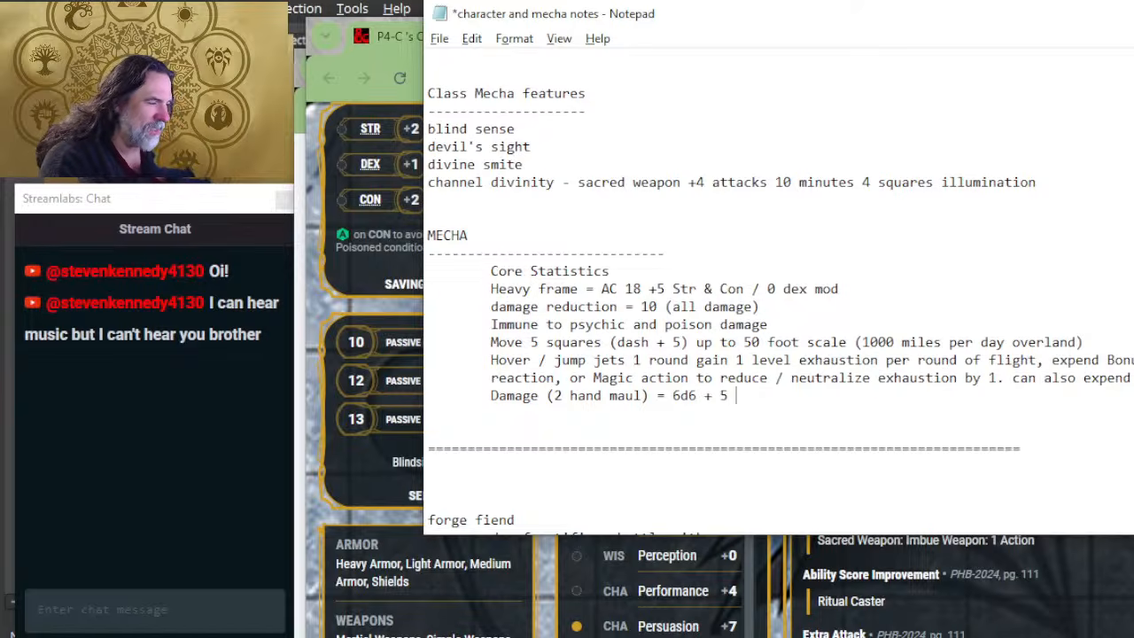
text(on damage.)
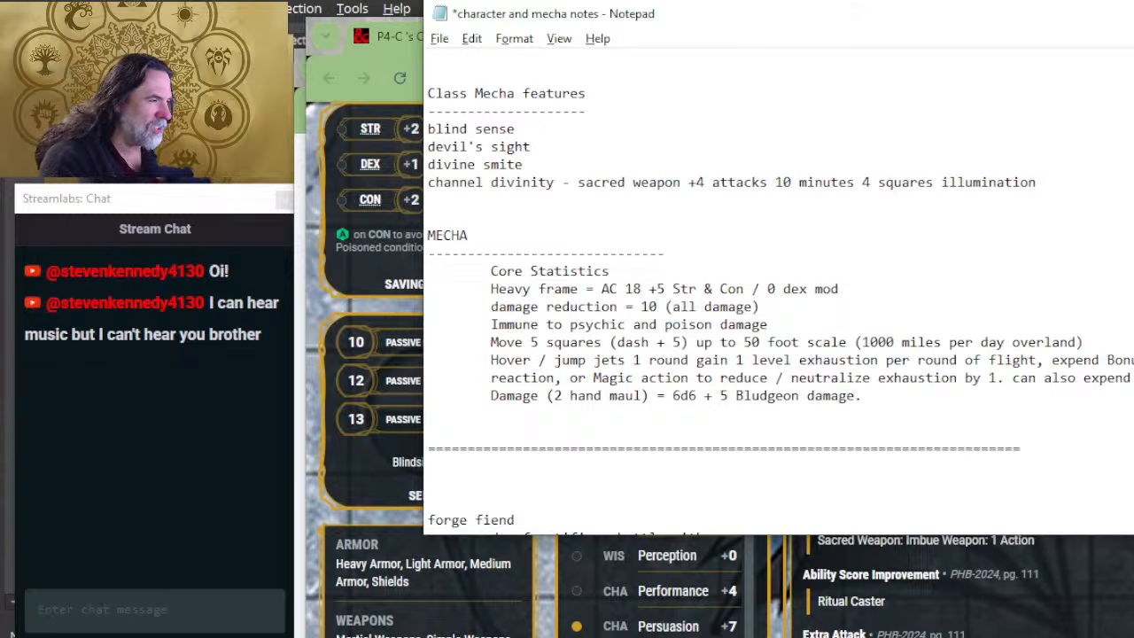
Step: Add an indented line reading "Mods" beneath the maul damage line
key(alt+Tab)
key(alt+Tab)
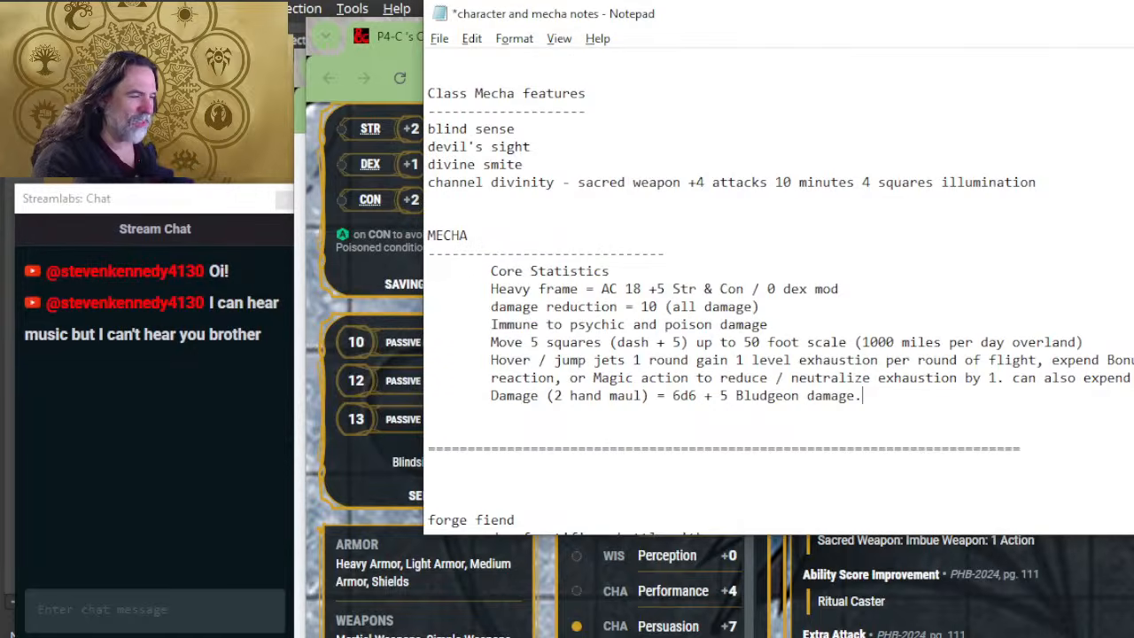
key(Return)
text(Mods)
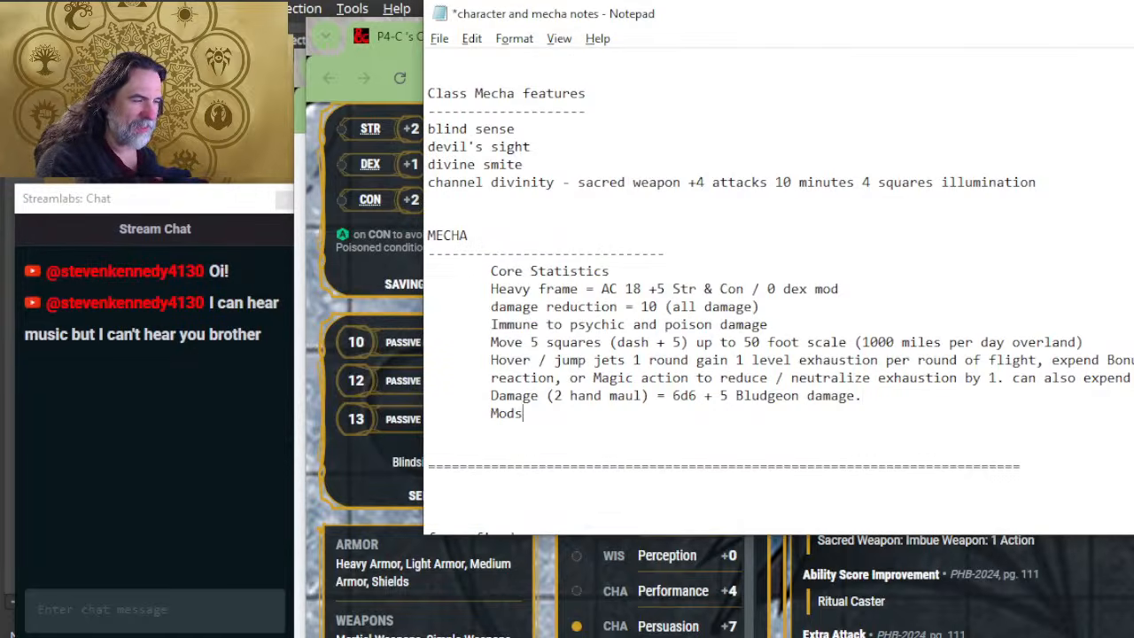
Step: Switch to Chrome and check the live stream's YouTube page
key(alt+Tab)
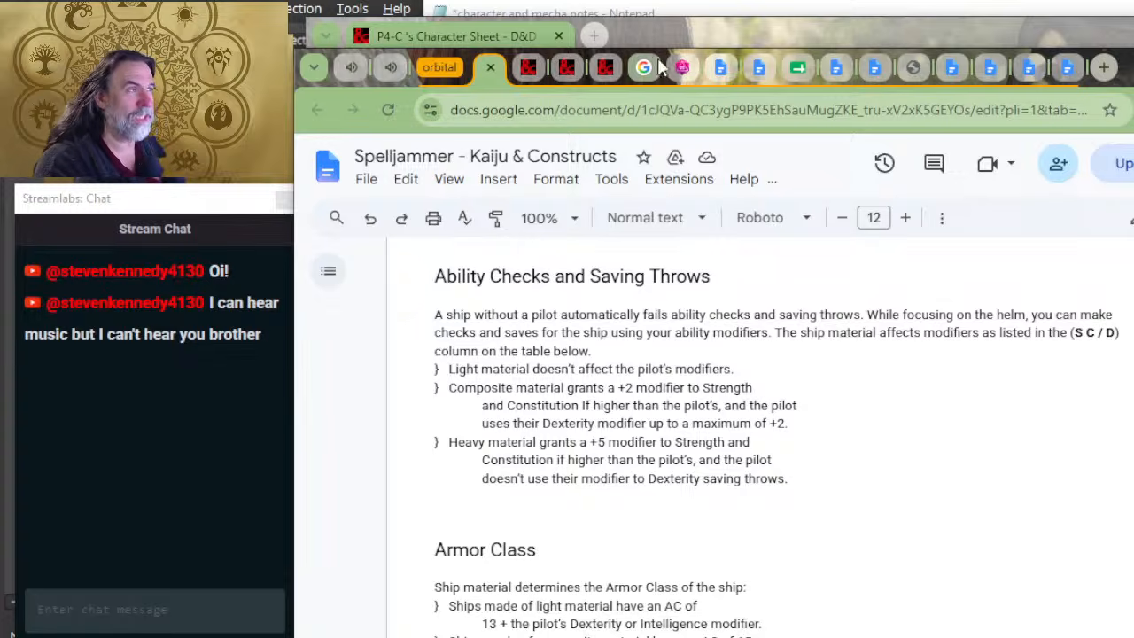
key(alt+Tab)
key(alt+Tab)
key(alt+Tab)
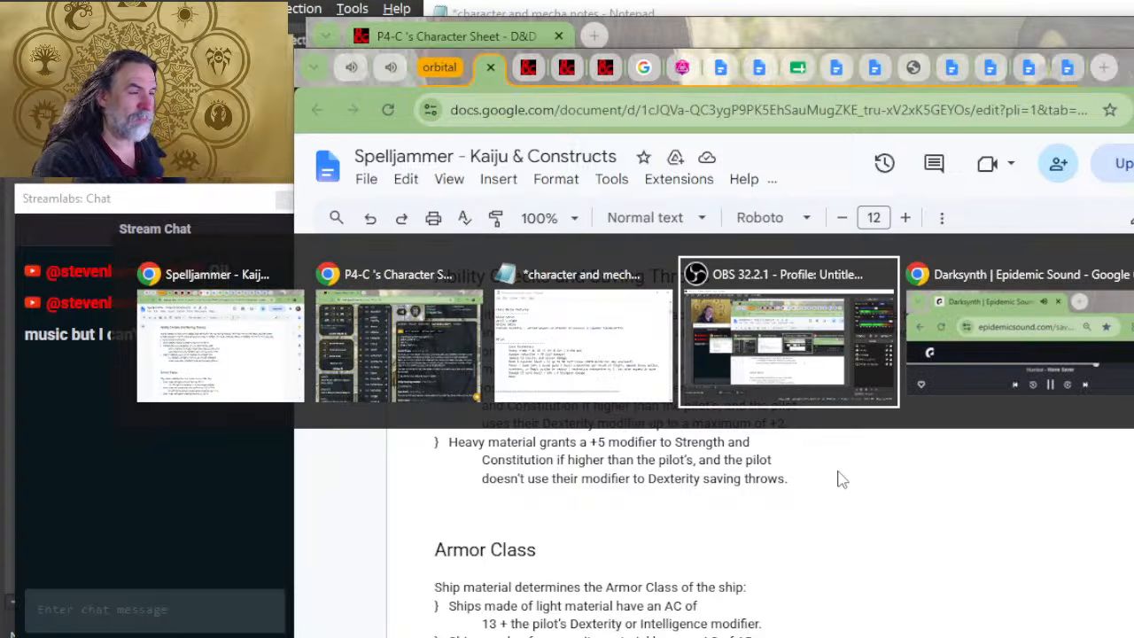
key(alt+shift+Tab)
key(alt+shift+Tab)
key(alt+Tab)
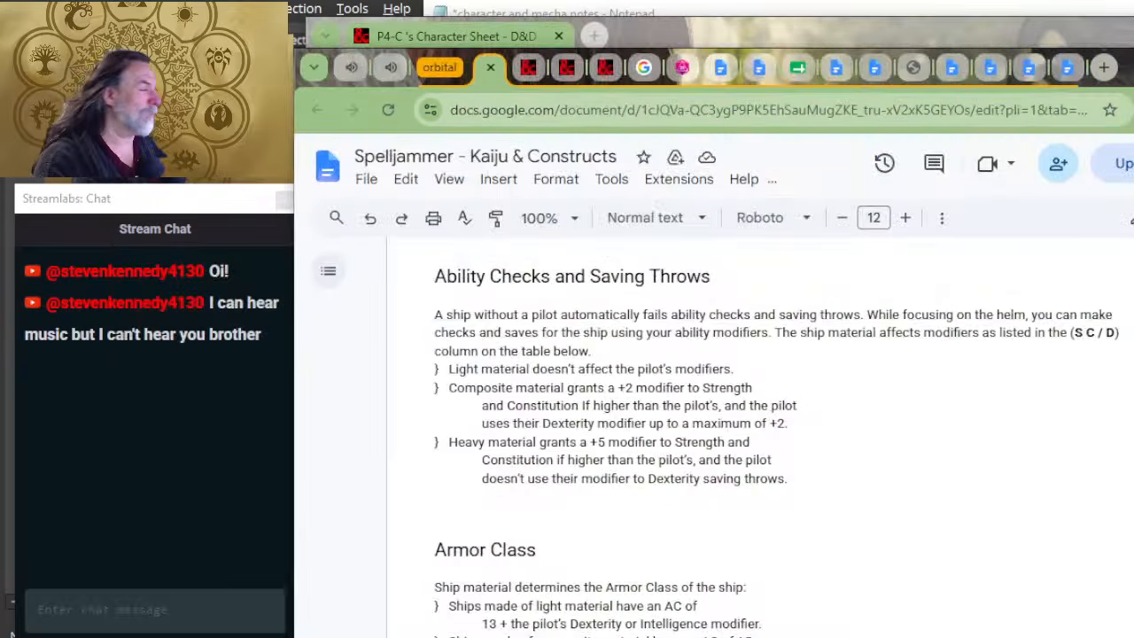
key(alt+Tab)
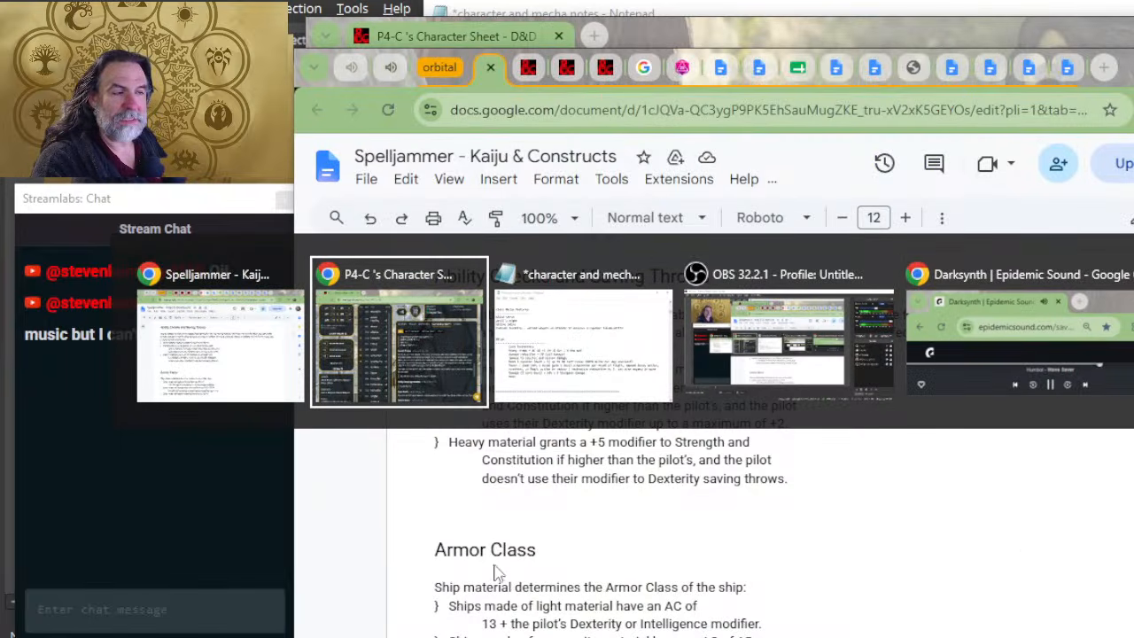
key(alt+Tab)
key(alt+shift+Tab)
key(alt+shift+Tab)
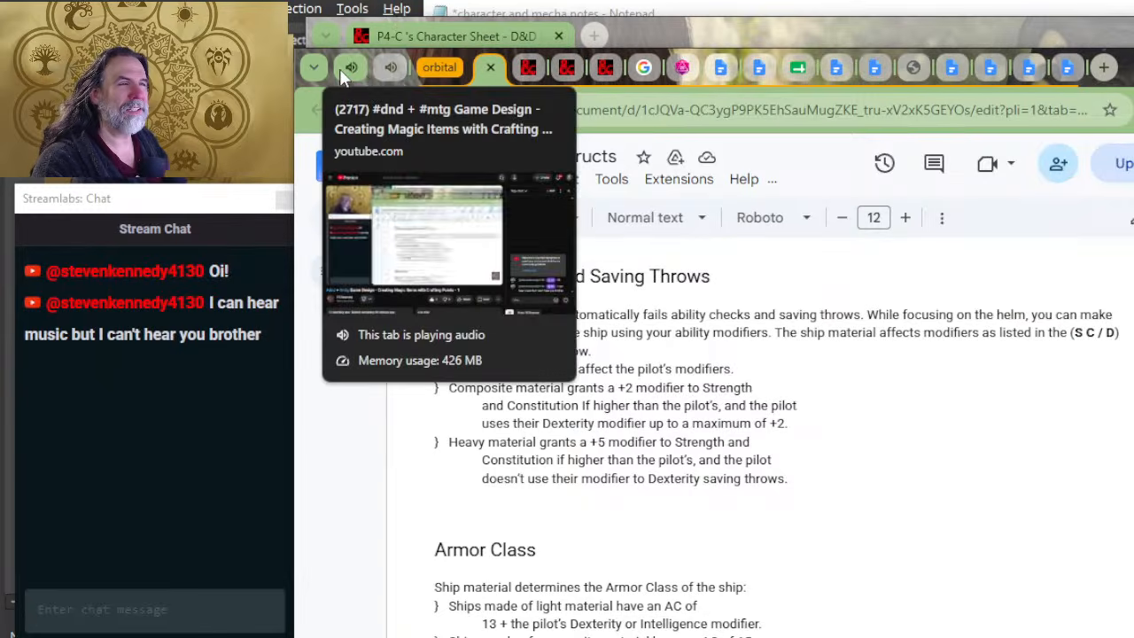
click(341, 68)
key(alt+Tab)
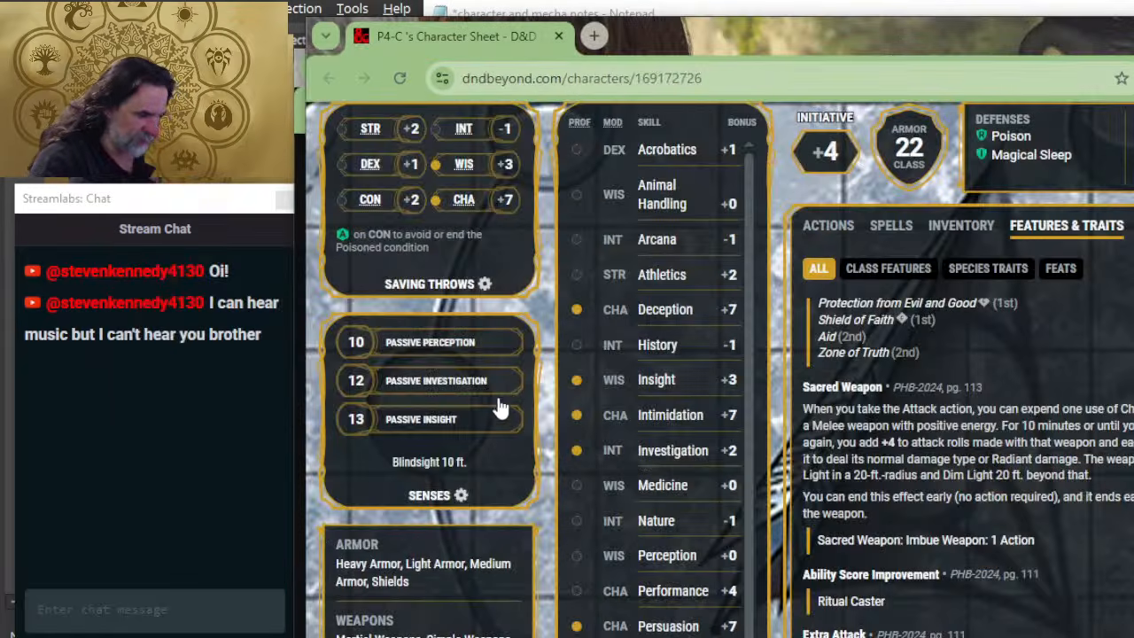
key(alt+Tab)
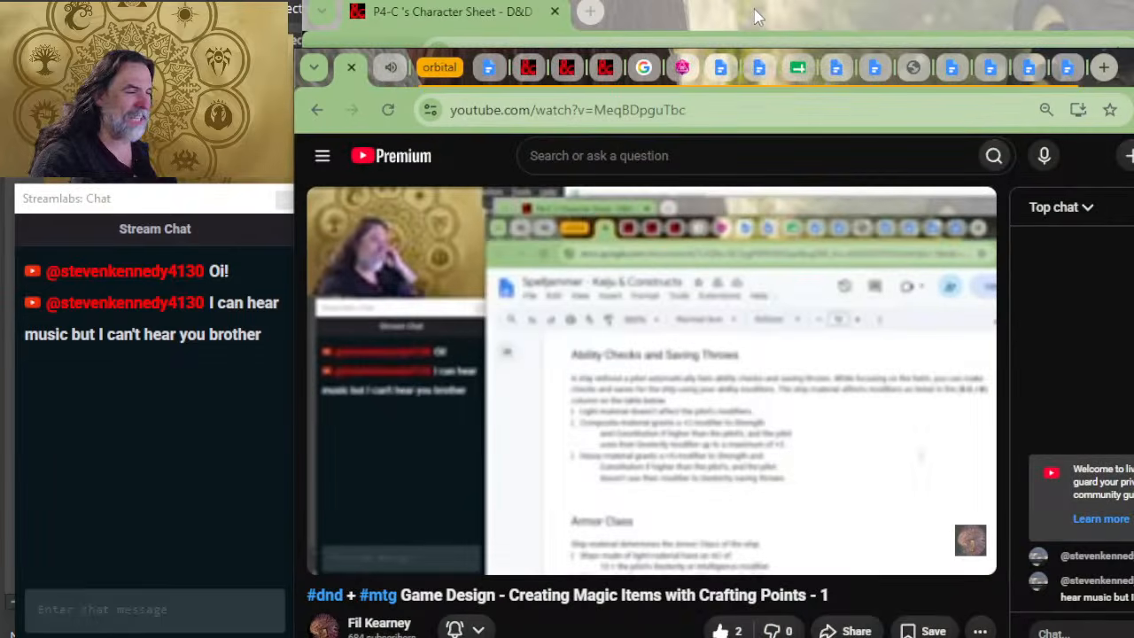
Step: Return to the mecha notes in Notepad and start an indented line beneath "Mods"
key(alt+Tab)
key(Tab)
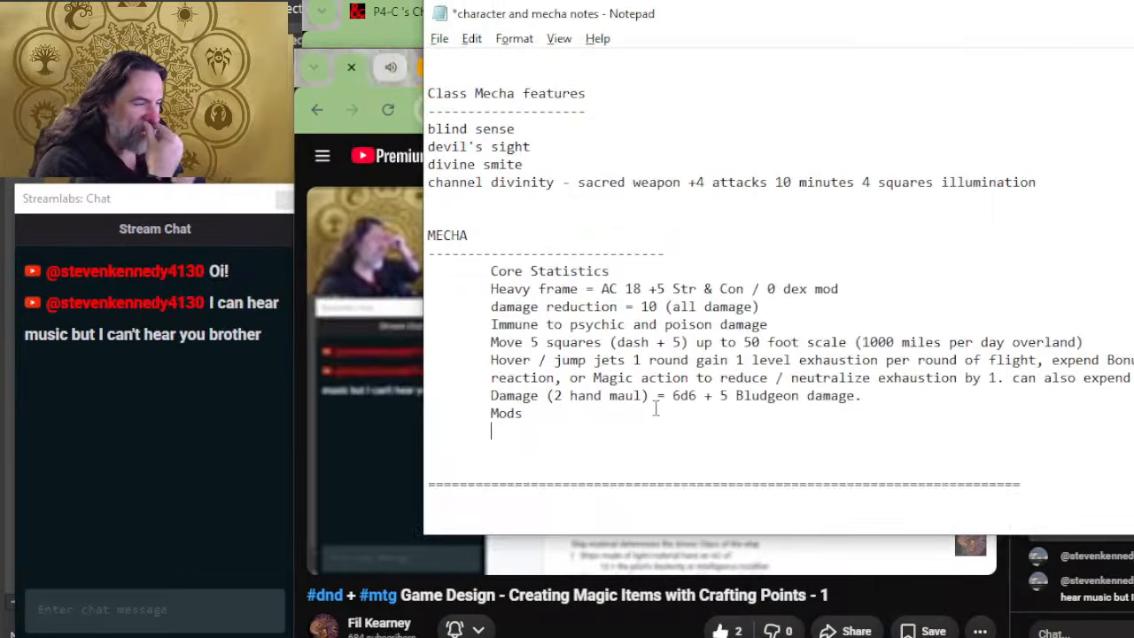
Step: Open the Spelljammer - Kaiju & Constructs document in Chrome and examine the uncommon power system's mods and max rank, plus the helms list
key(alt+Tab)
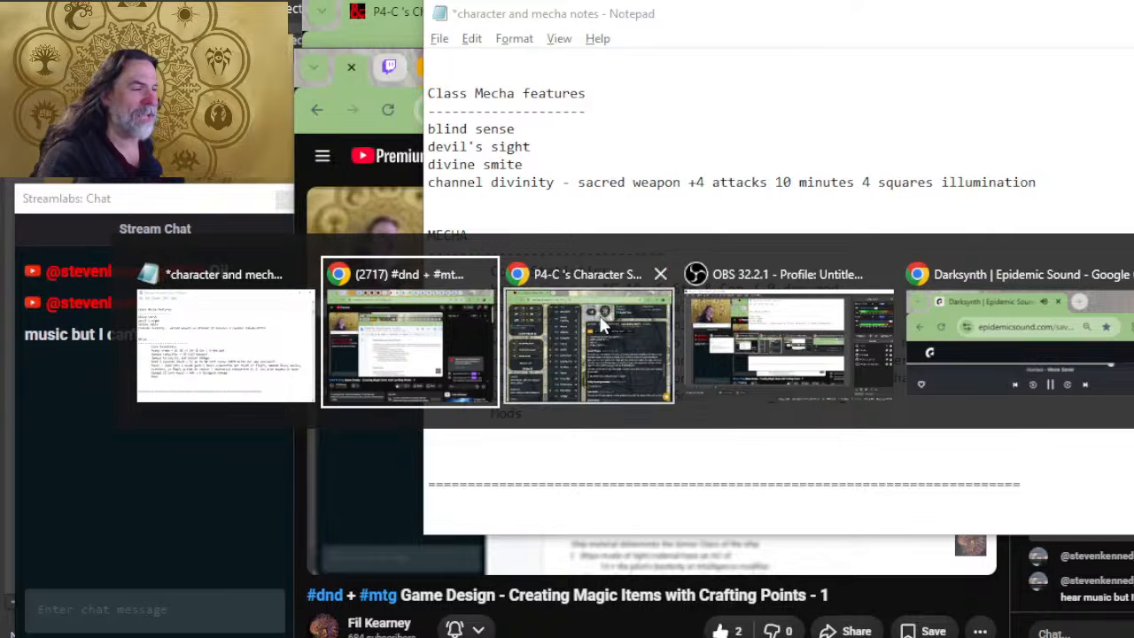
key(alt+Tab)
key(alt+Tab)
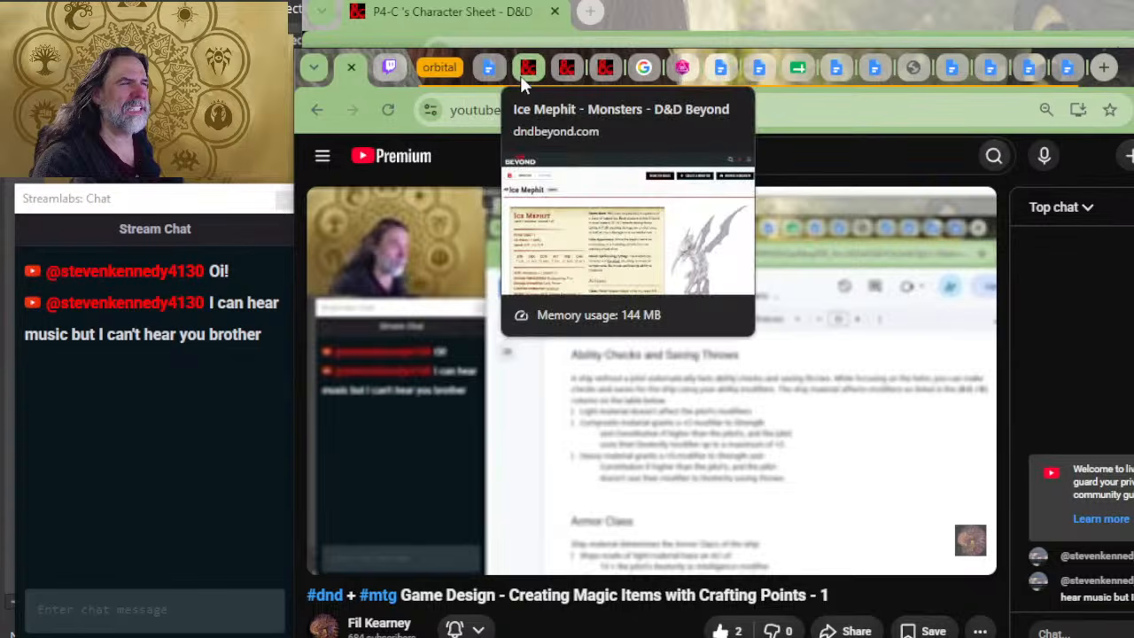
click(488, 68)
scroll(576, 357, down, 4)
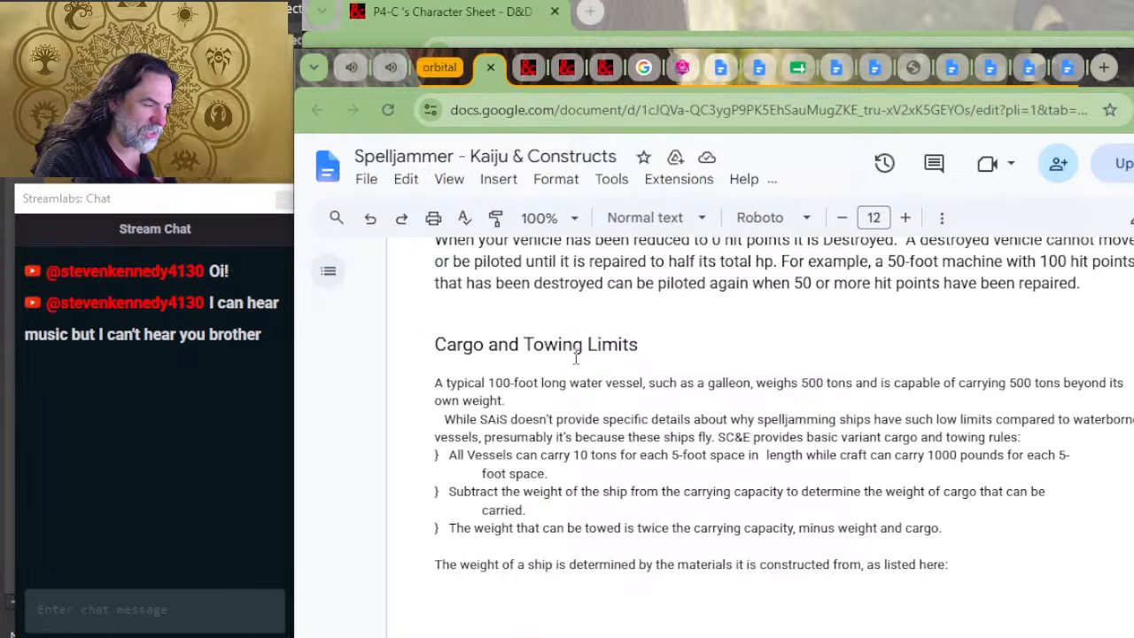
scroll(576, 357, down, 7)
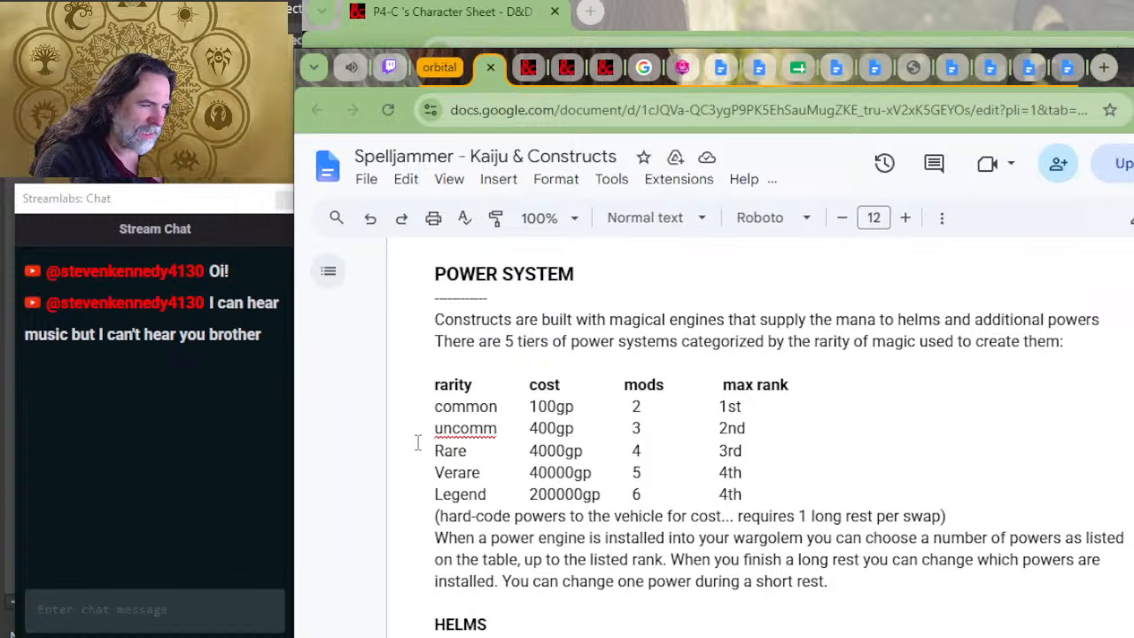
drag(752, 431, 635, 431)
click(635, 432)
click(652, 432)
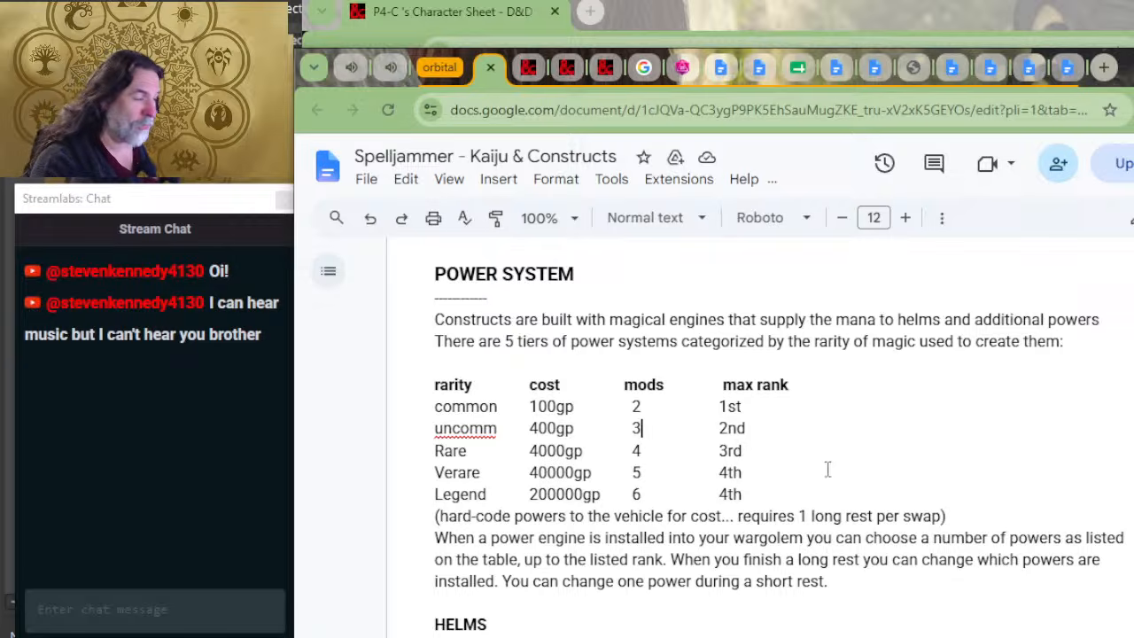
drag(766, 429, 716, 431)
scroll(647, 474, down, 3)
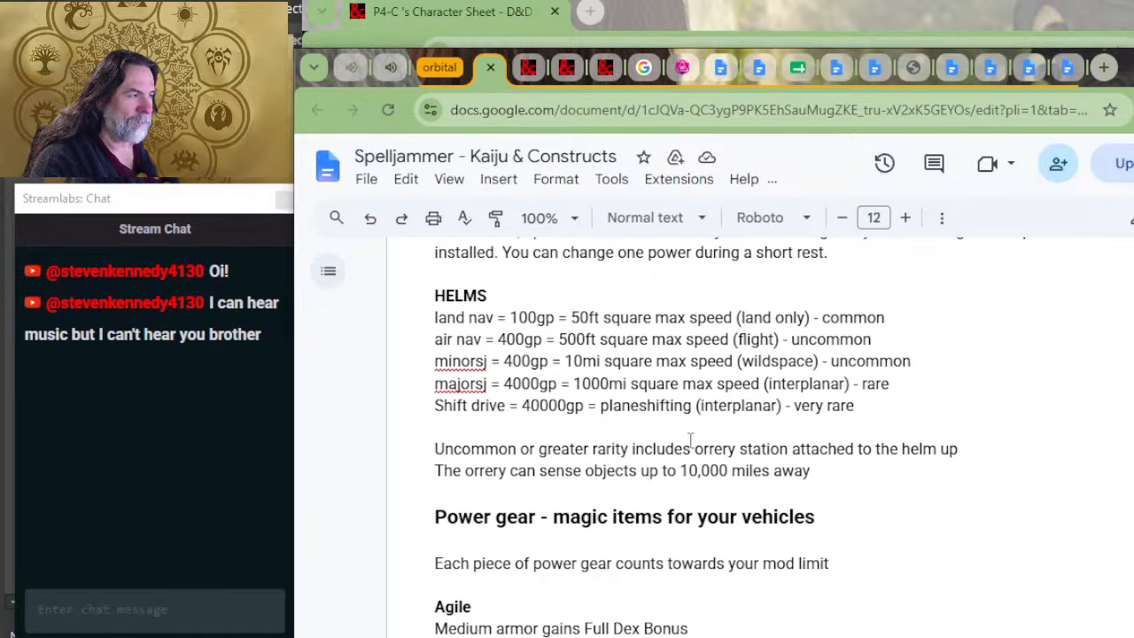
Step: Return to the Notepad mecha notes and extend the Mods line to read "Mods x3, up to 2nd rank)", followed by a new line
key(alt+Tab)
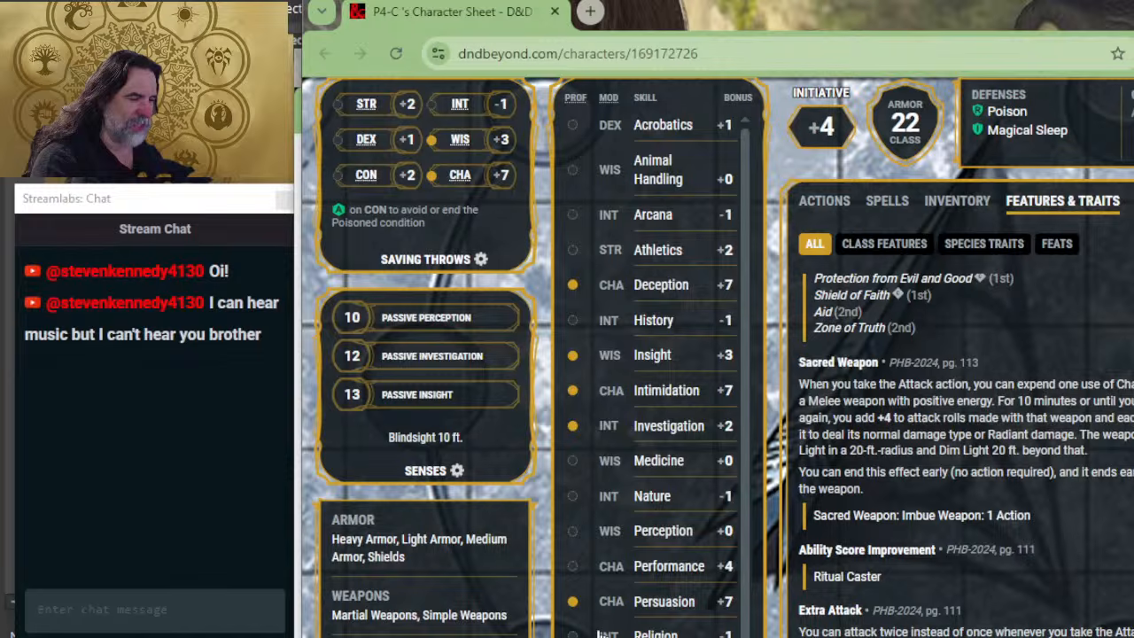
key(alt+Tab)
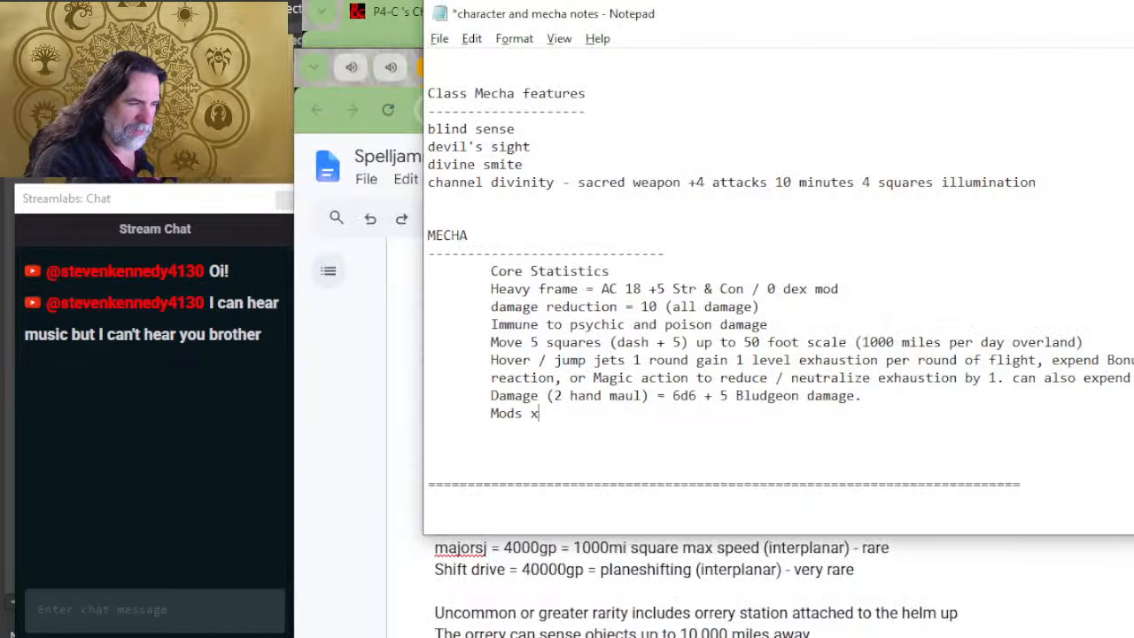
text(3 )
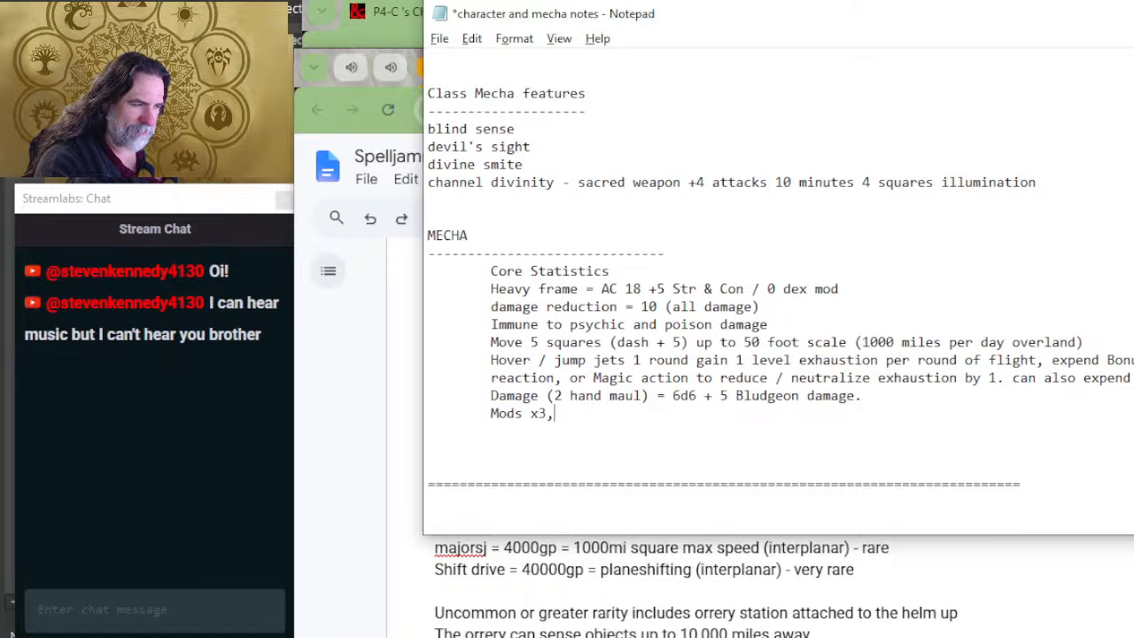
text( 2n)
key(BackSpace)
key(BackSpace)
text(1)
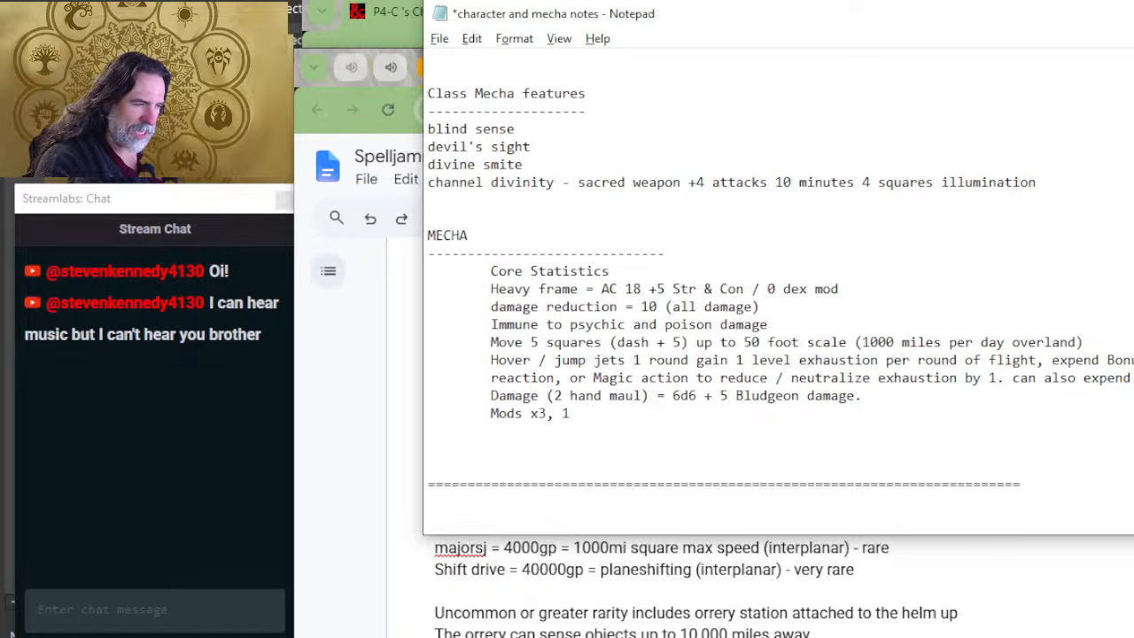
text(st)
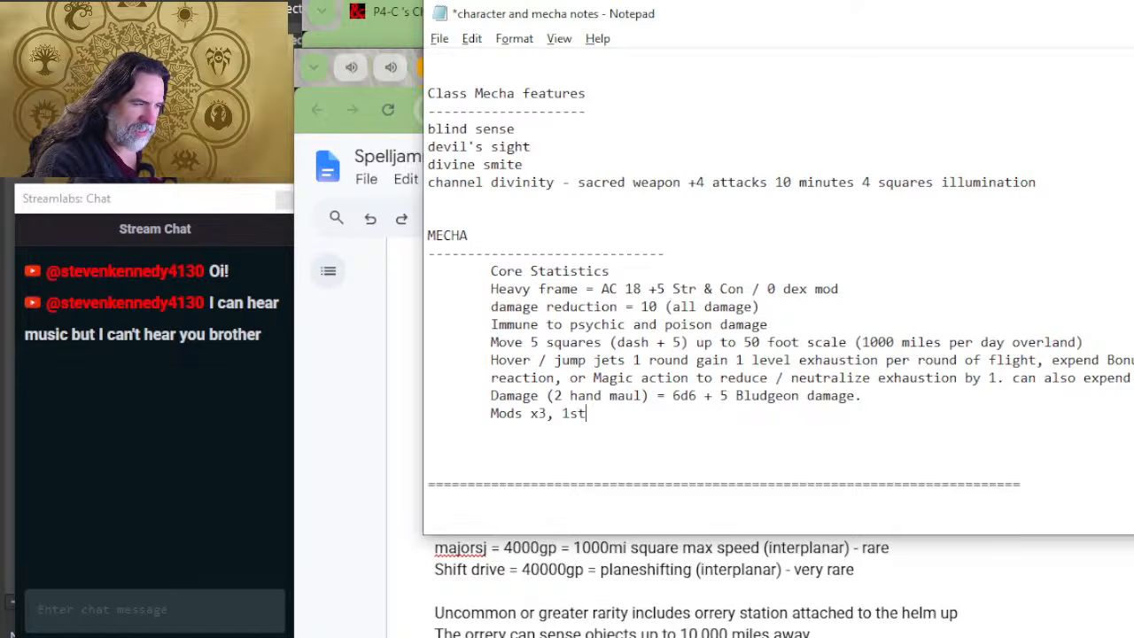
key(BackSpace)
key(BackSpace)
key(BackSpace)
text(up to 2nd r)
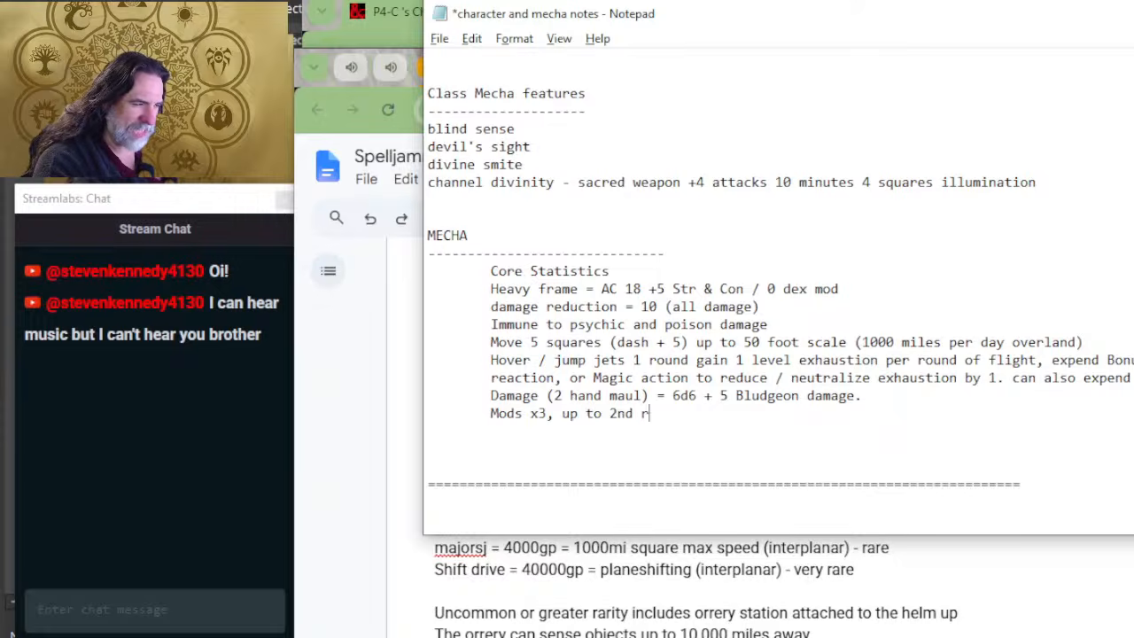
text(ank))
key(Return)
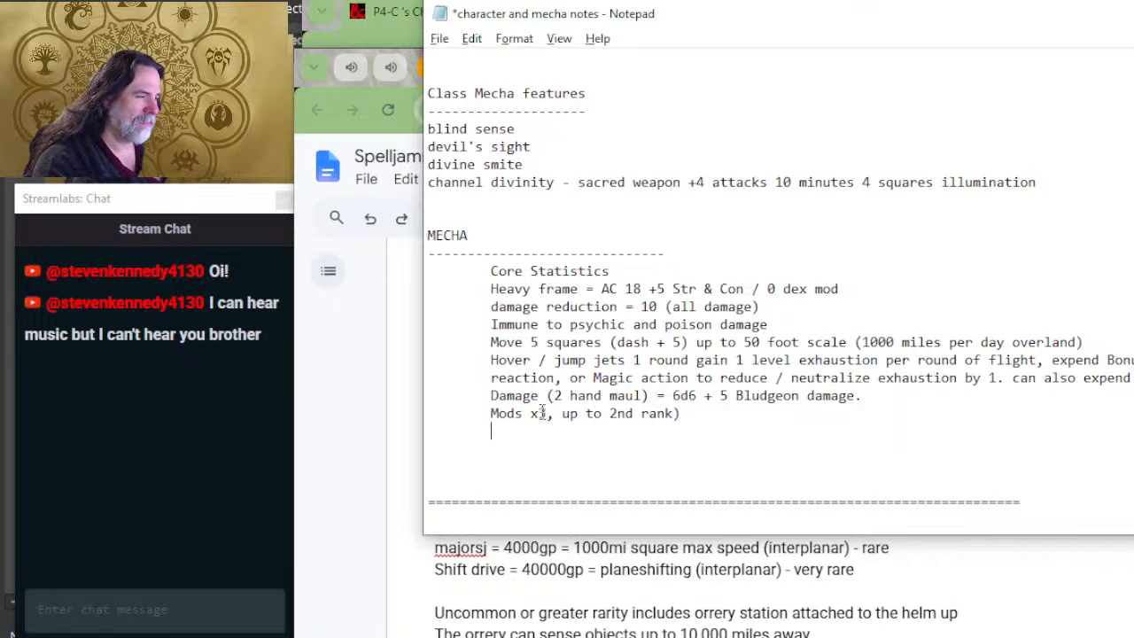
Step: Separate the Mods line from the damage line with a blank line and start a more deeply indented line below it
key(Up)
key(Return)
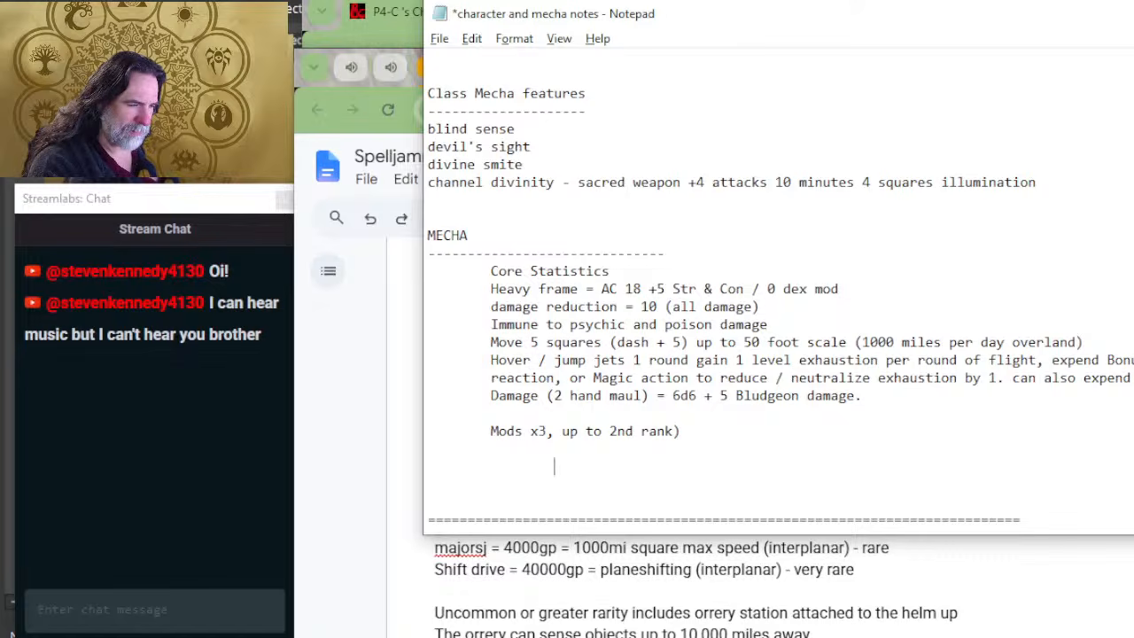
Step: Check the helm speeds and rarities in the Spelljammer - Kaiju & Constructs document in Chrome against the Notepad mecha notes
key(alt+Tab)
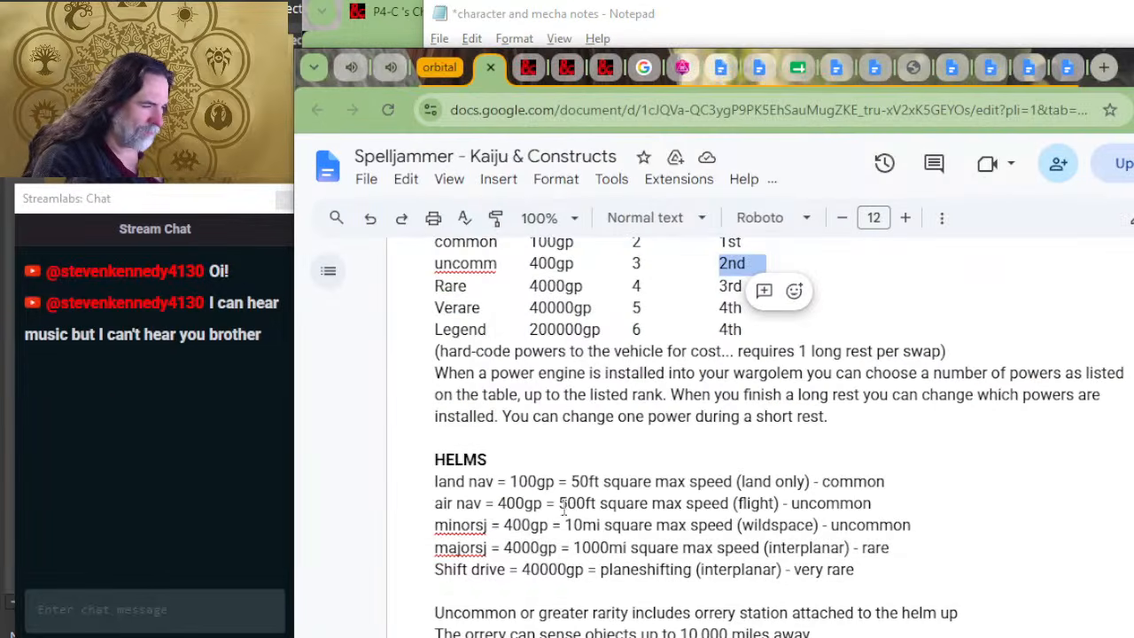
scroll(620, 447, down, 2)
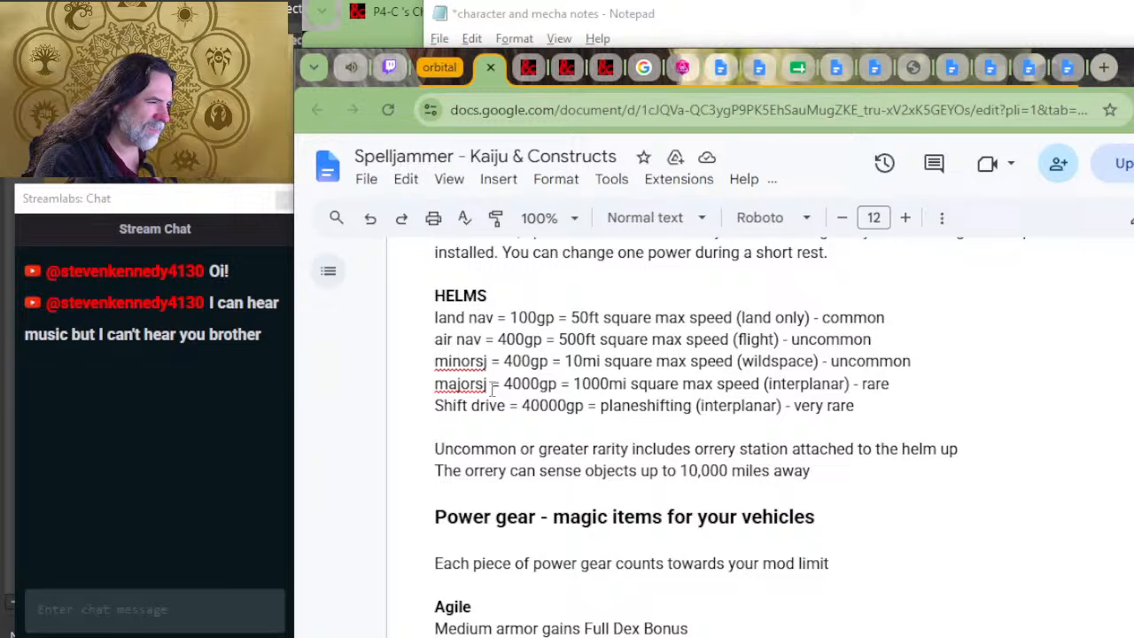
key(alt+Tab)
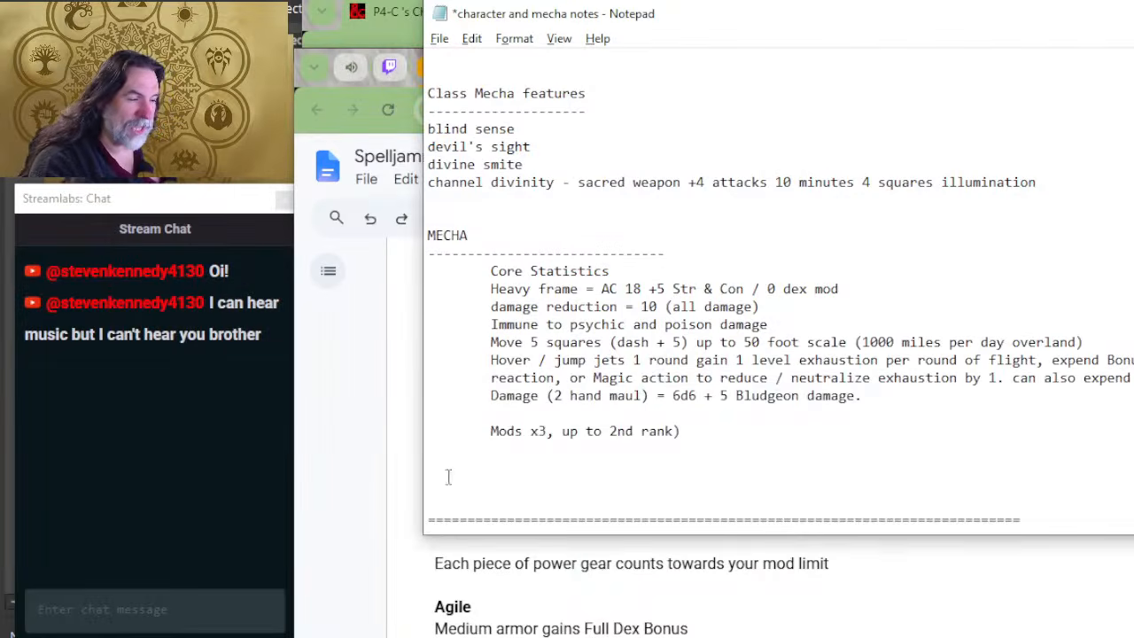
key(alt+Tab)
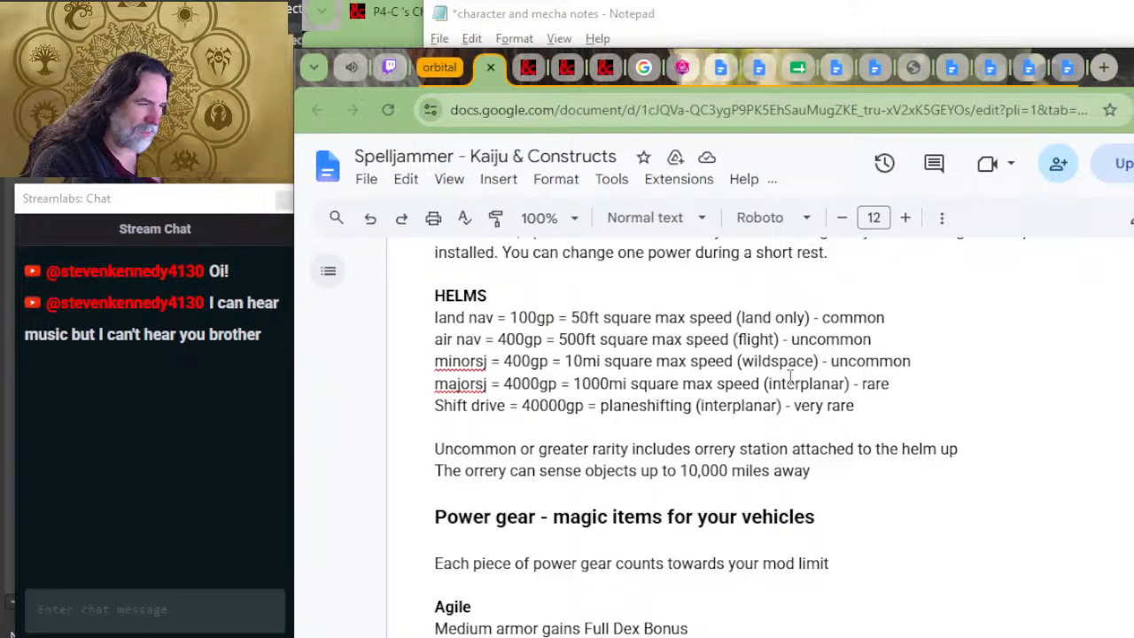
scroll(495, 447, up, 5)
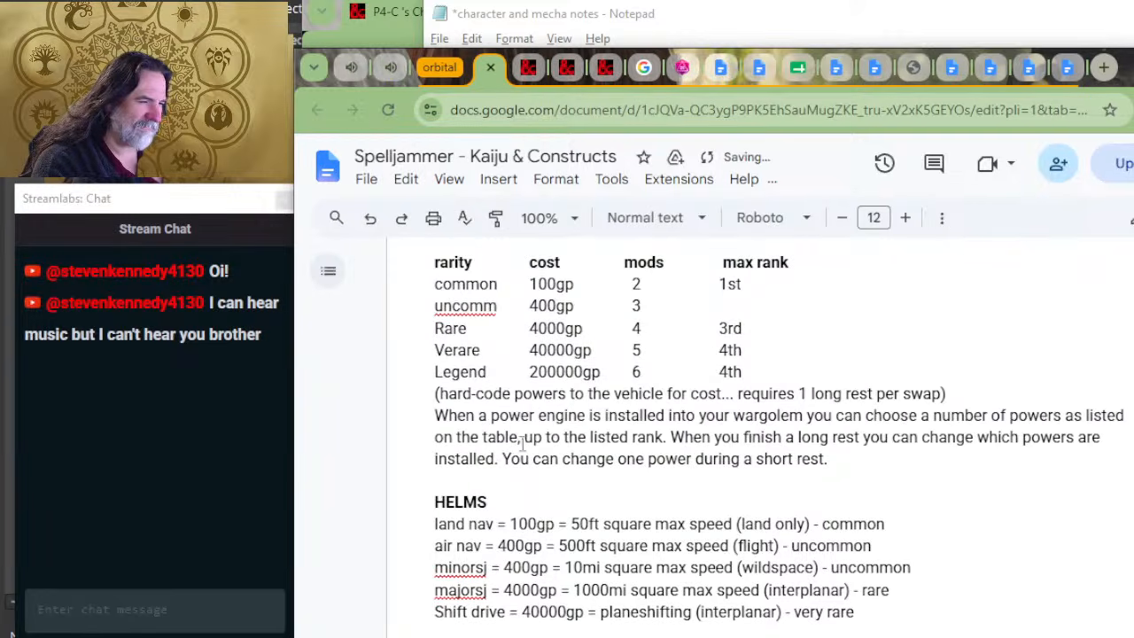
Step: Return to the Notepad mecha notes, prefix the movement line with "Minor Helm = ", and place the cursor beneath the Mods line
key(alt+Tab)
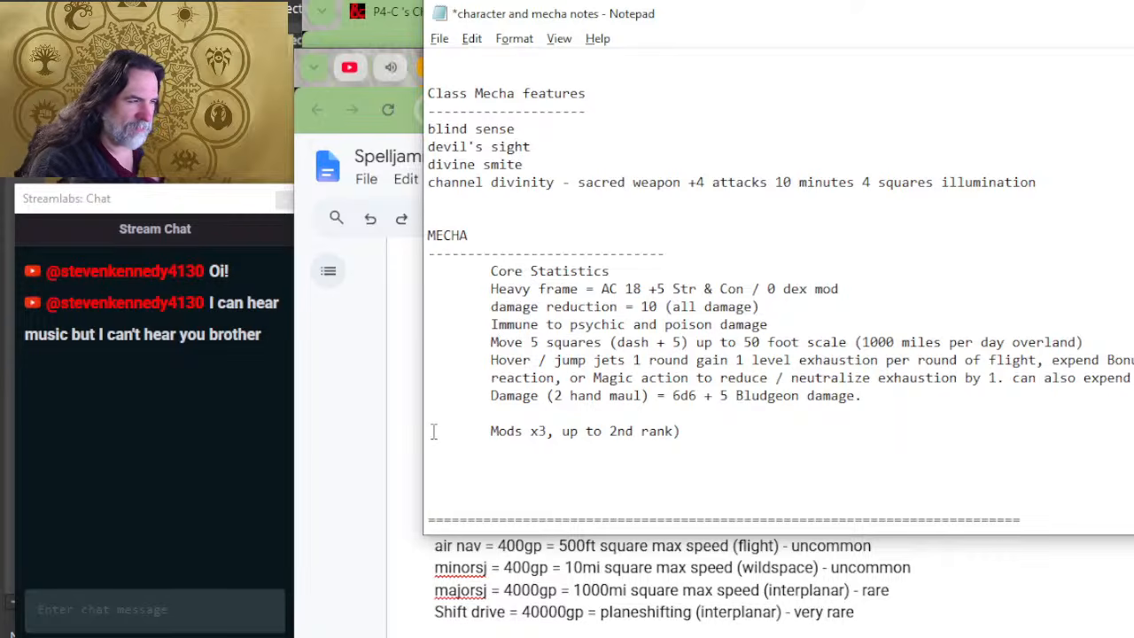
text(Minor Helm )
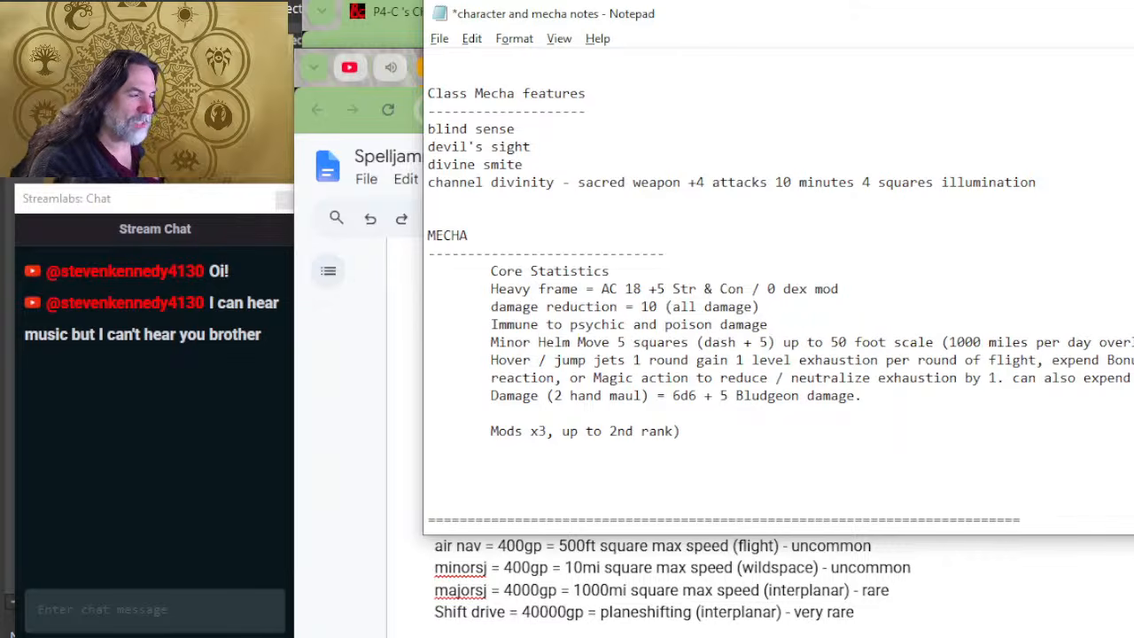
text(=)
key(BackSpace)
key(BackSpace)
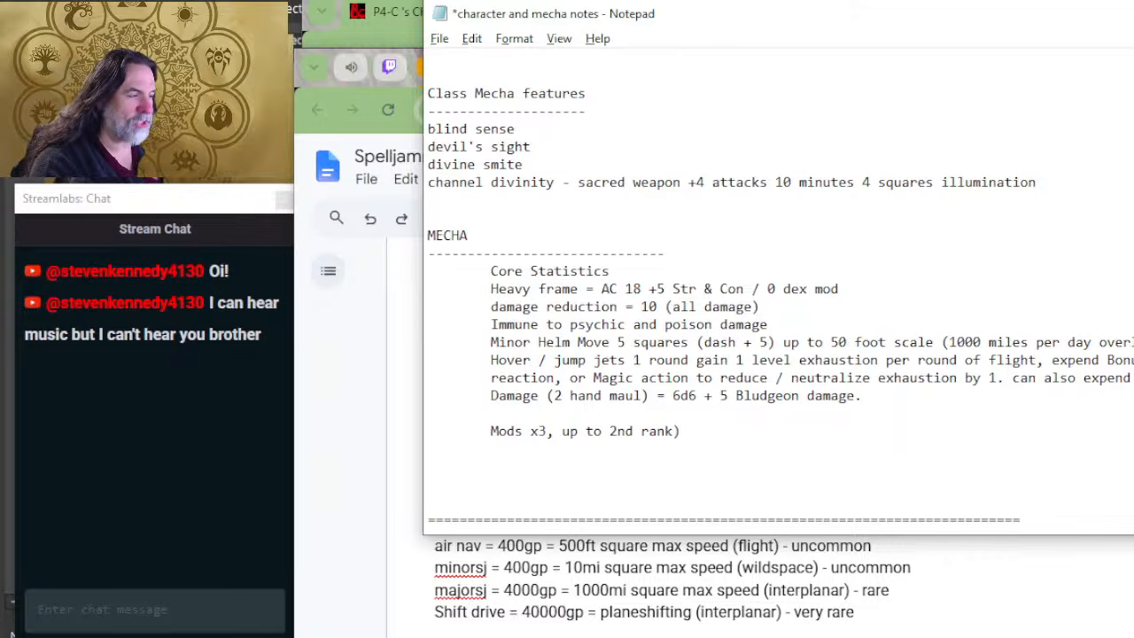
text(=)
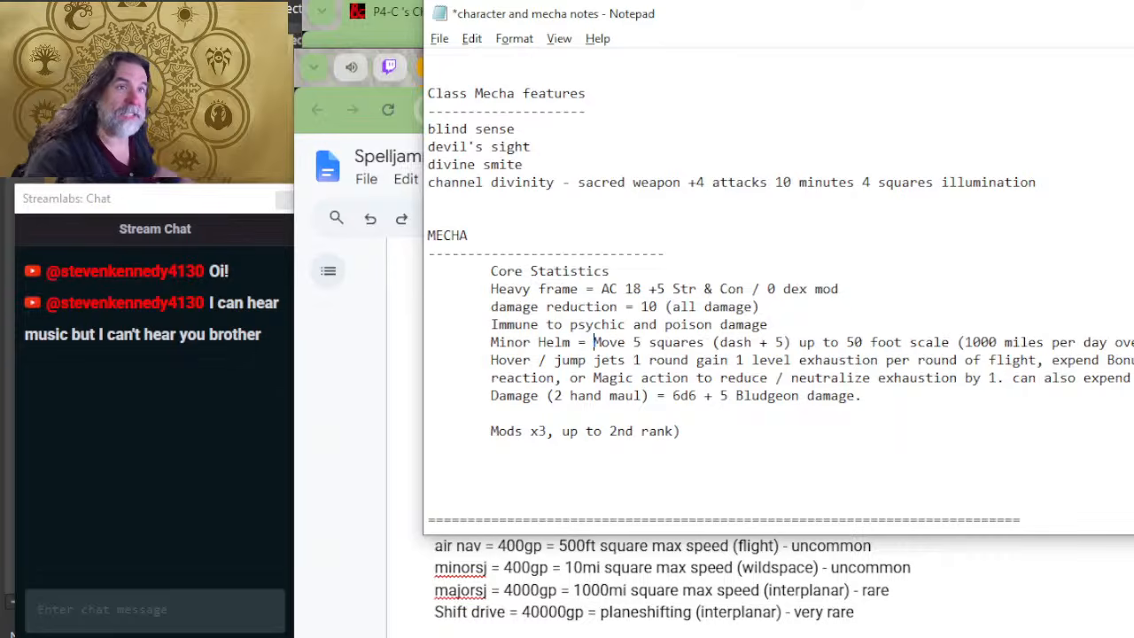
click(433, 432)
key(Down)
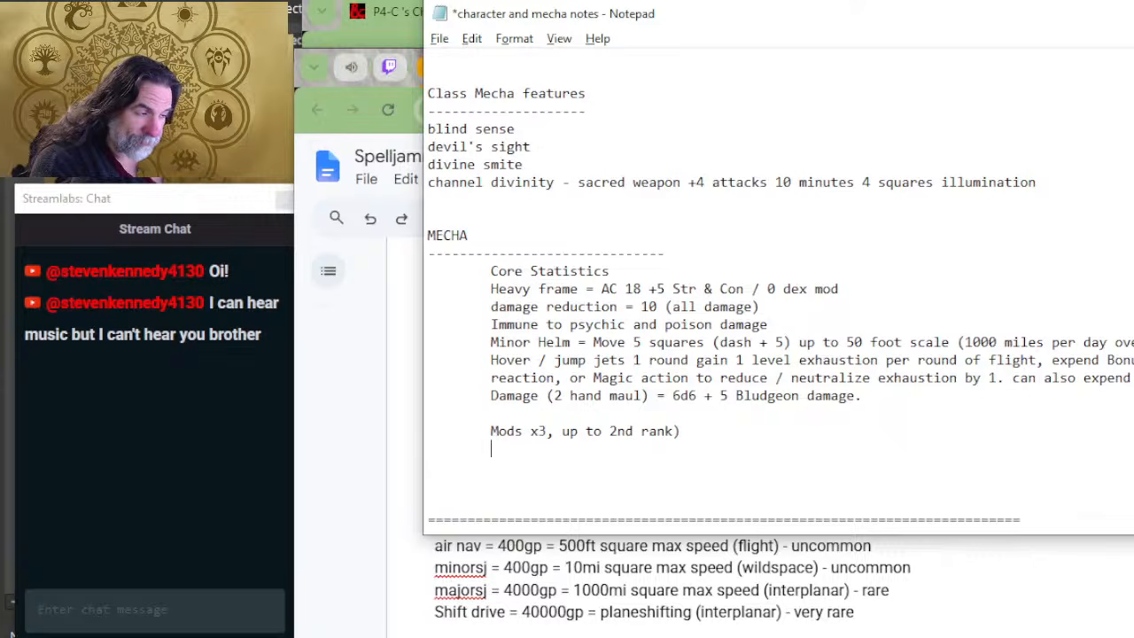
Step: Switch to the Spelljammer document in Chrome and examine the power gear options from Agile through Spell Amplifier
key(alt+Tab)
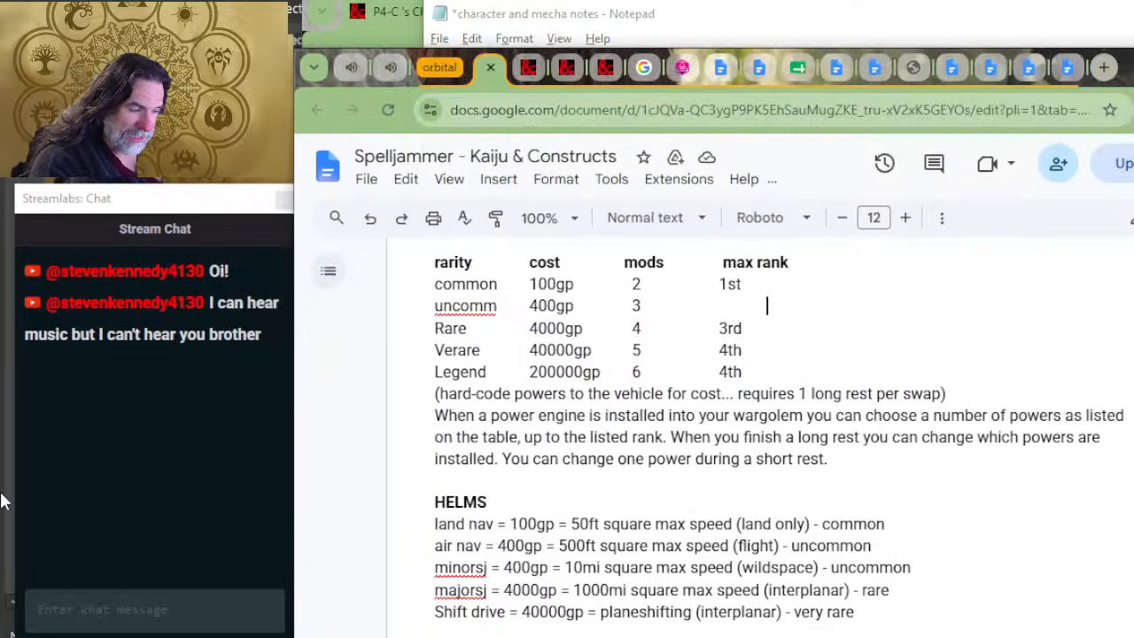
scroll(623, 471, down, 4)
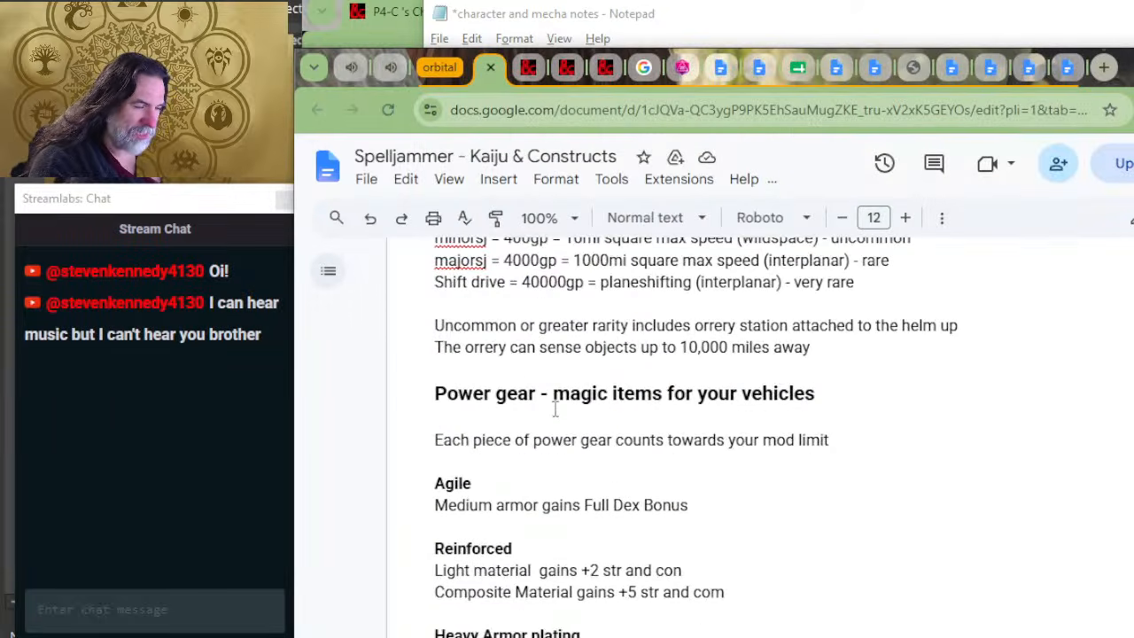
scroll(556, 408, down, 2)
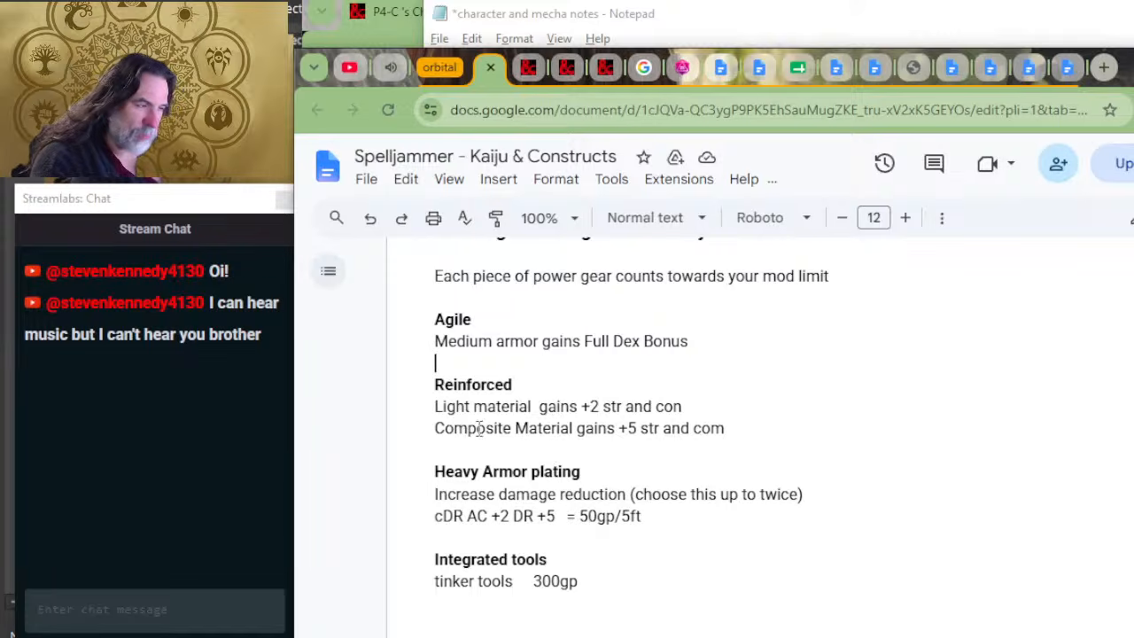
drag(712, 428, 466, 406)
click(494, 471)
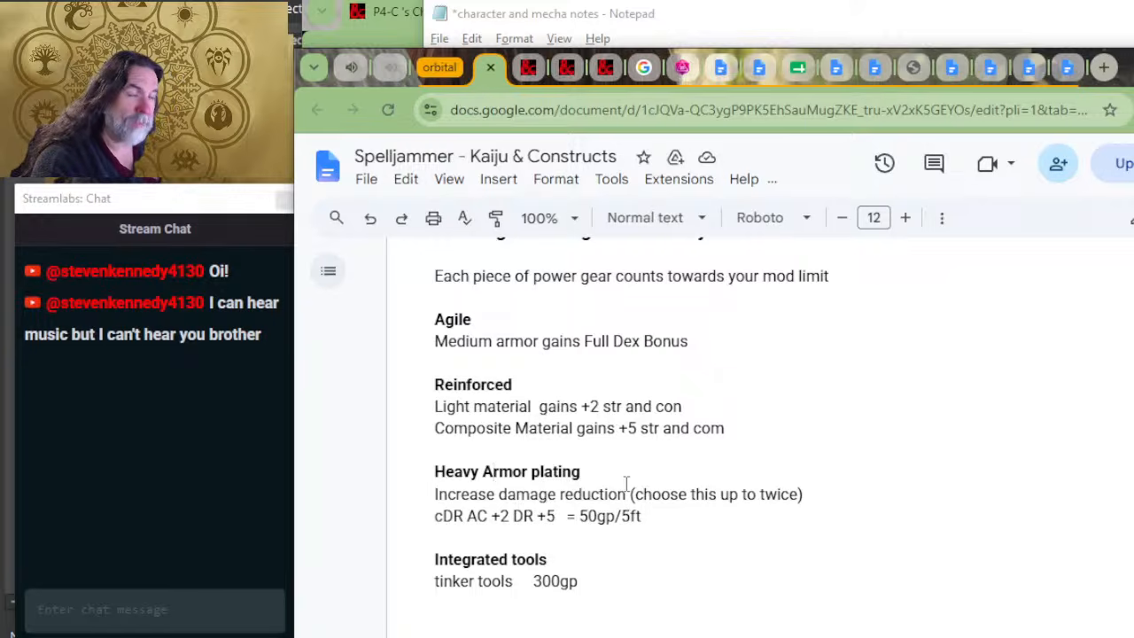
scroll(626, 482, down, 2)
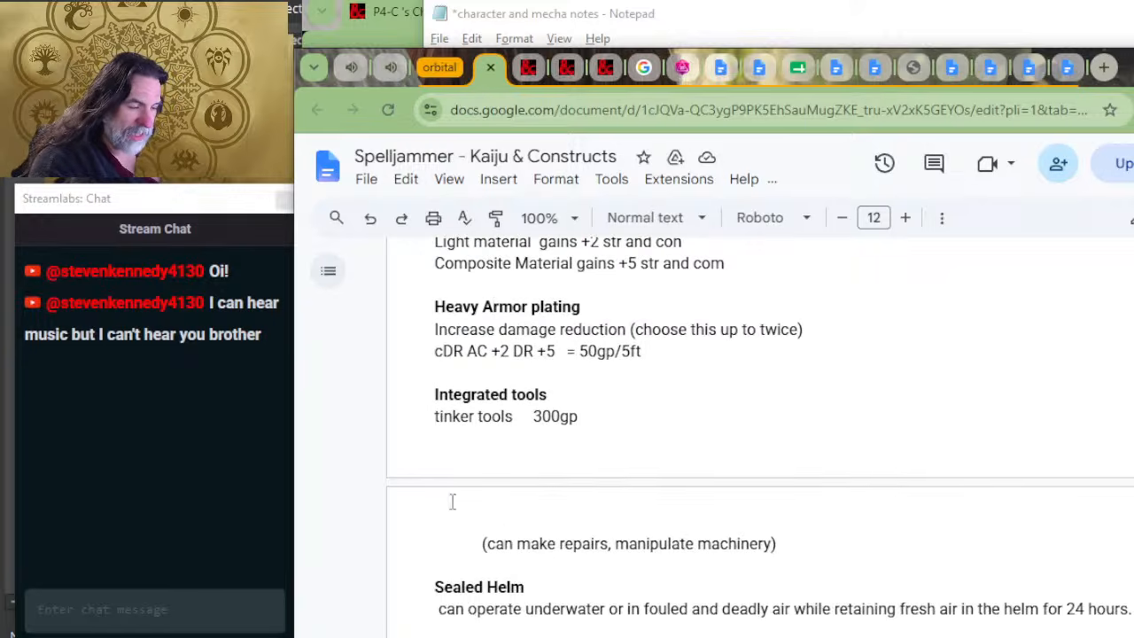
scroll(573, 414, down, 2)
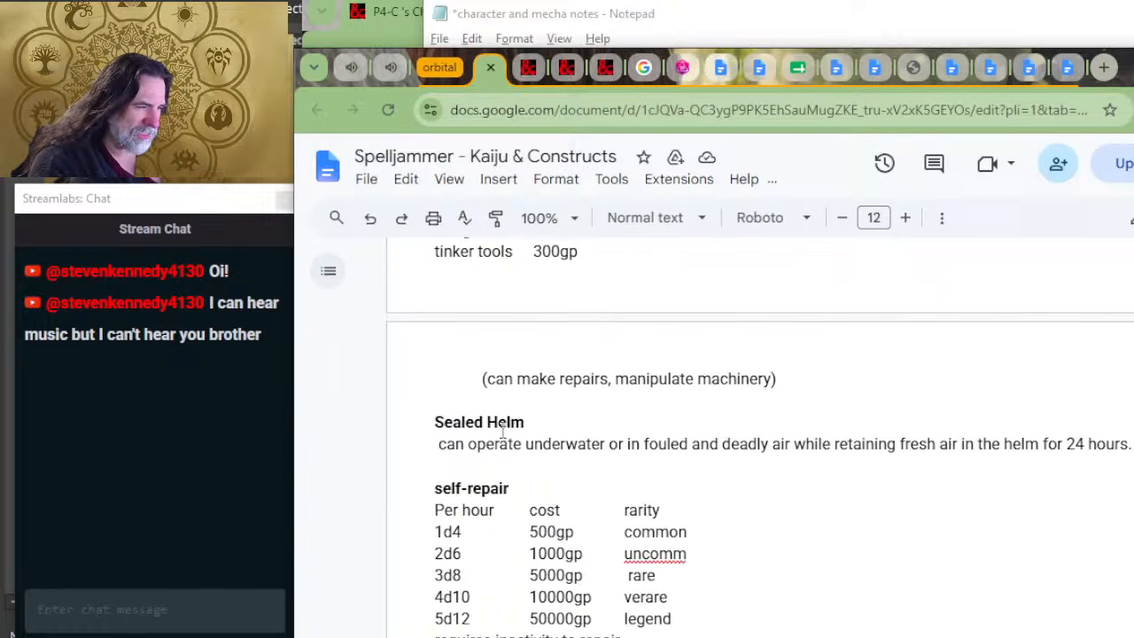
scroll(476, 429, down, 2)
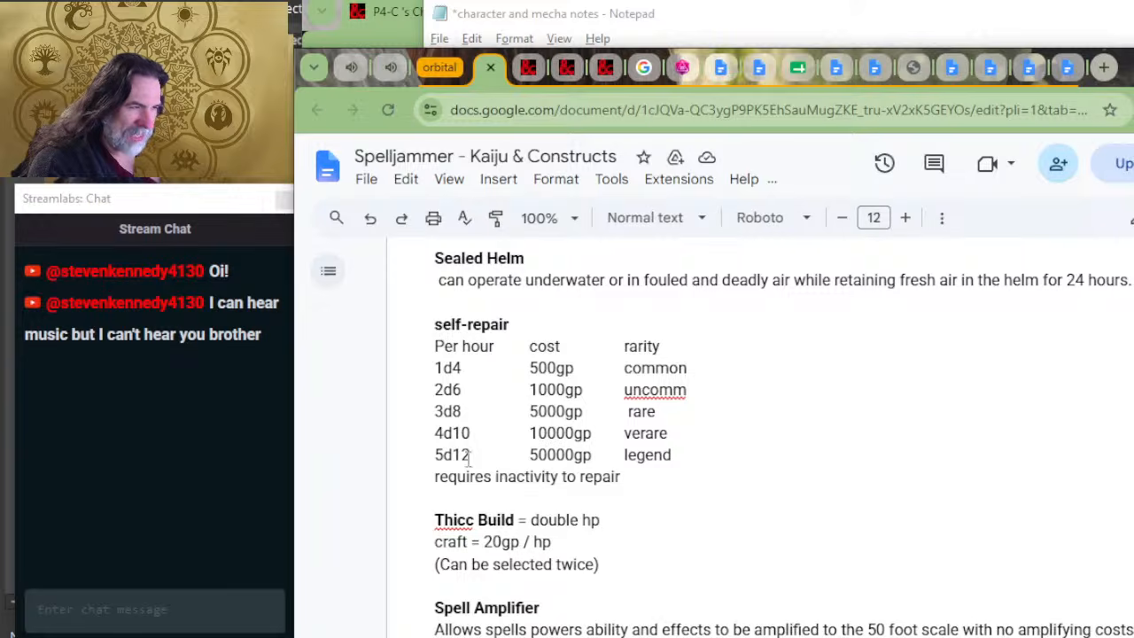
scroll(571, 403, down, 2)
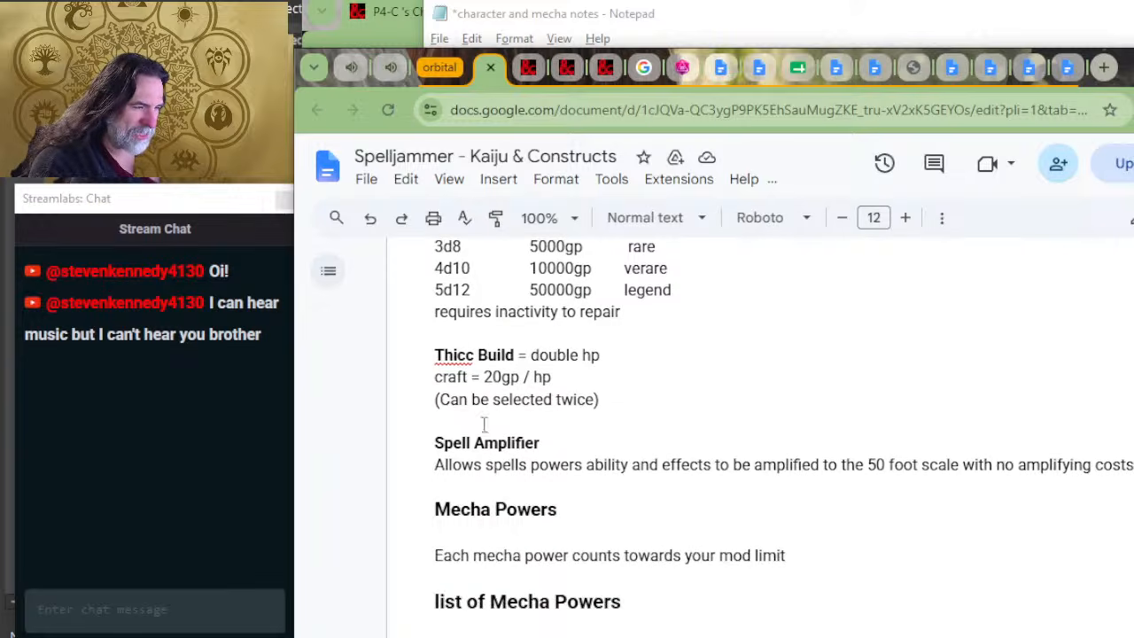
click(521, 424)
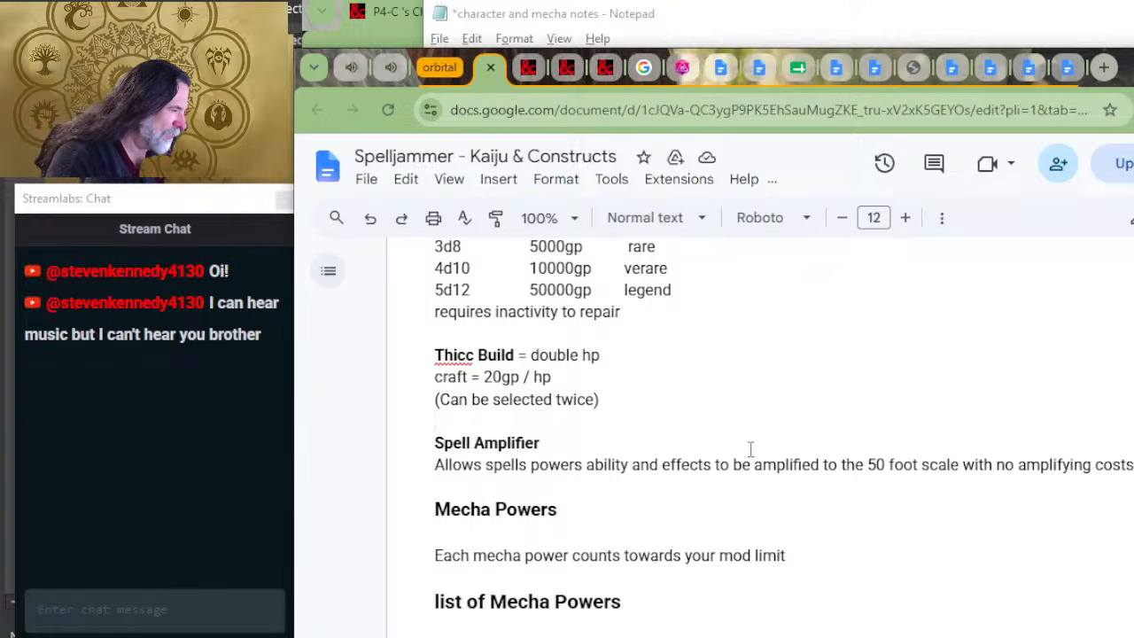
click(834, 445)
double_click(928, 443)
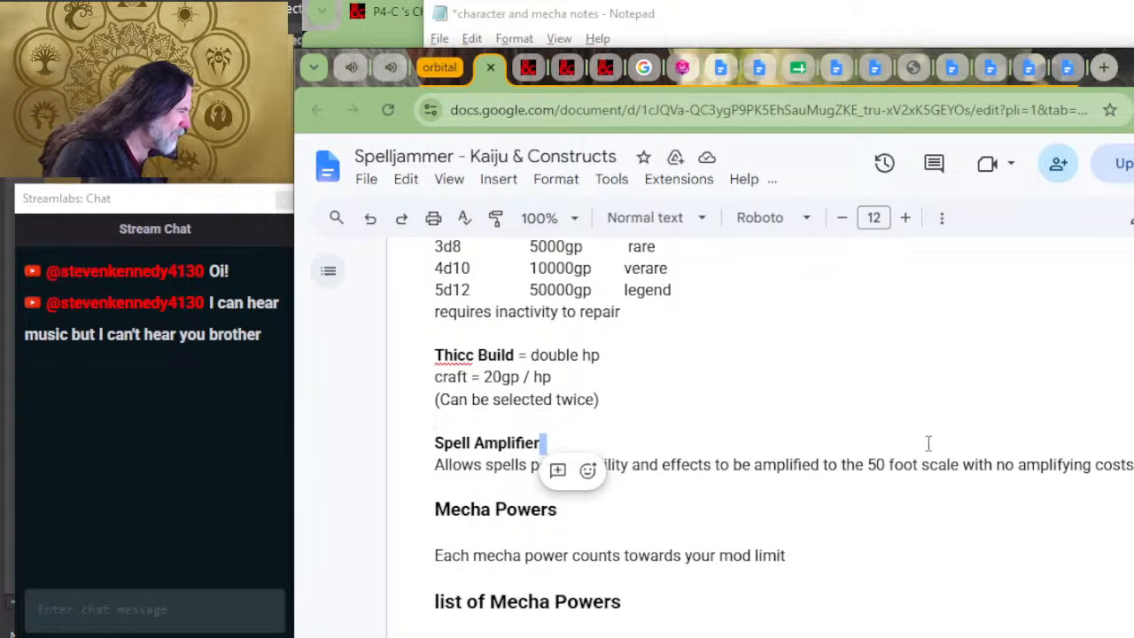
Step: Review the forge fiend's class features, mecha statistics and mods in the Notepad notes, and return to the Mecha Powers section in Chrome
key(alt+Tab)
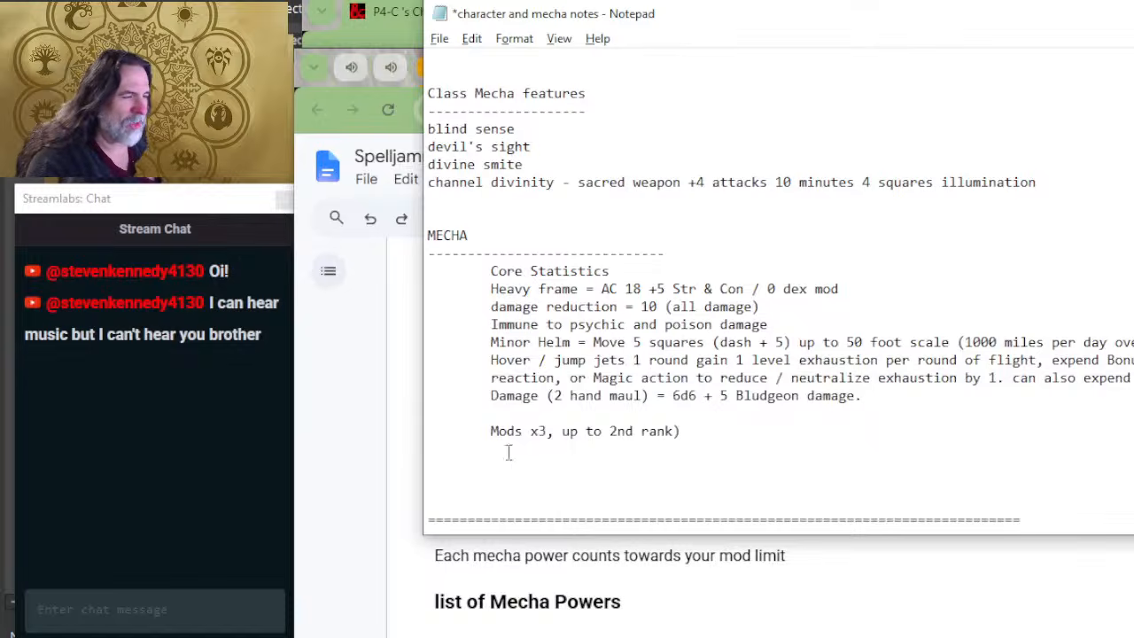
scroll(509, 381, down, 4)
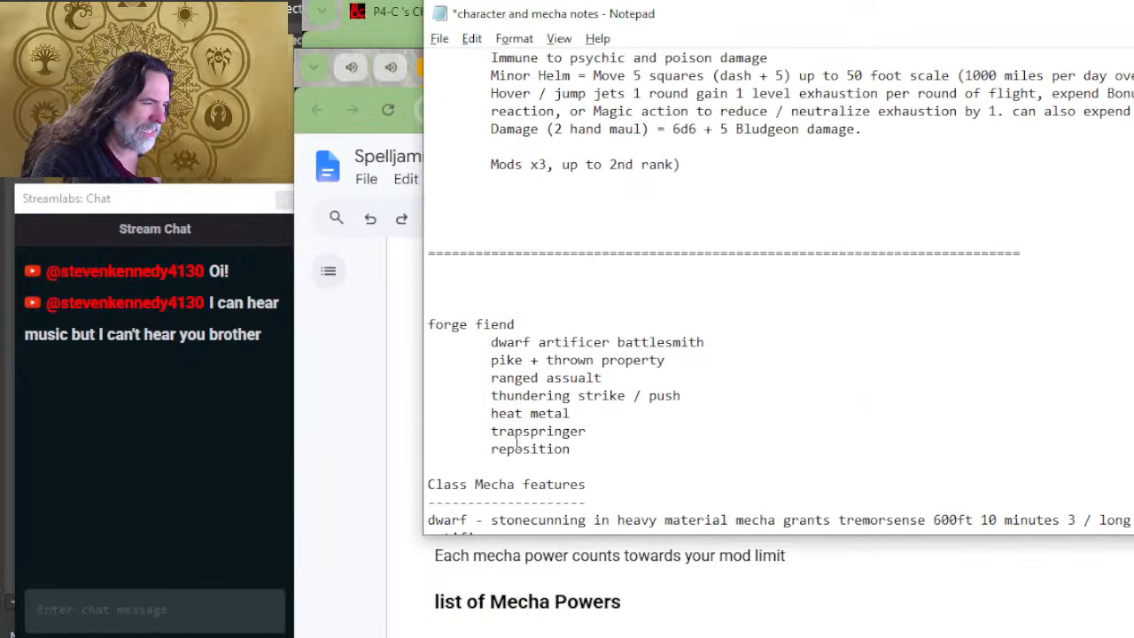
scroll(517, 443, down, 3)
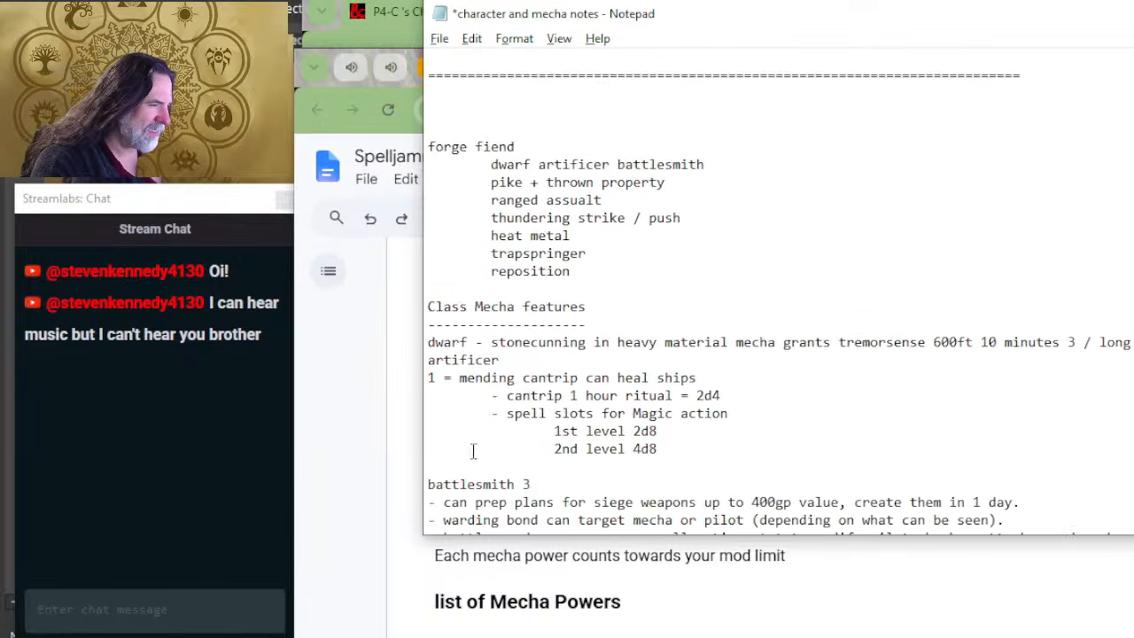
scroll(550, 354, down, 2)
scroll(542, 400, down, 2)
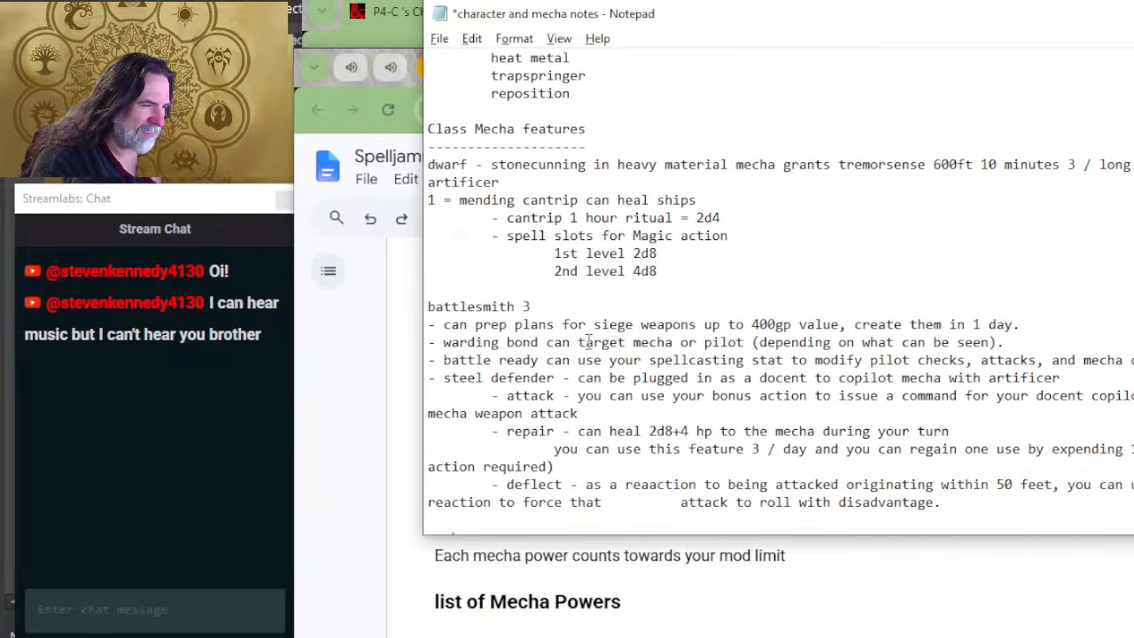
scroll(537, 308, down, 3)
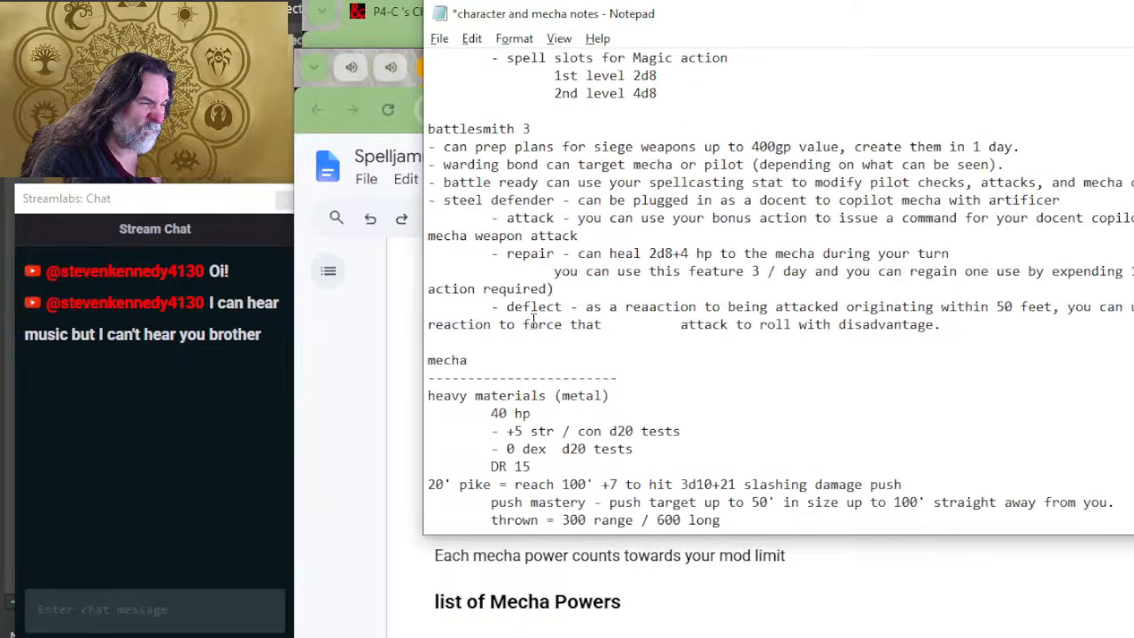
scroll(609, 324, down, 2)
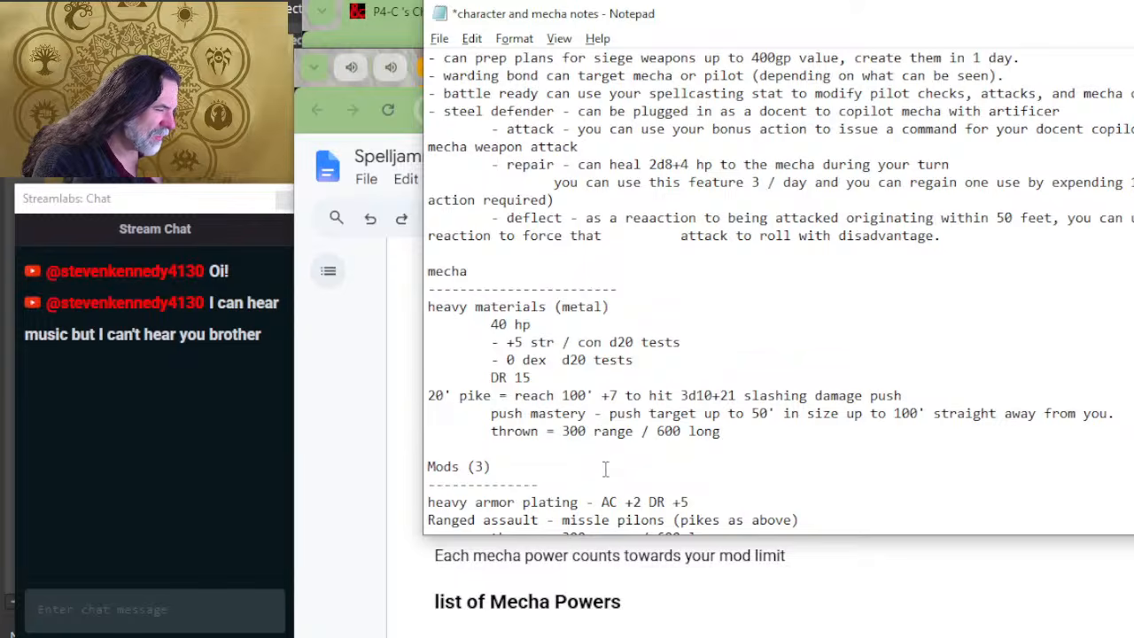
scroll(607, 468, up, 7)
scroll(612, 461, down, 1)
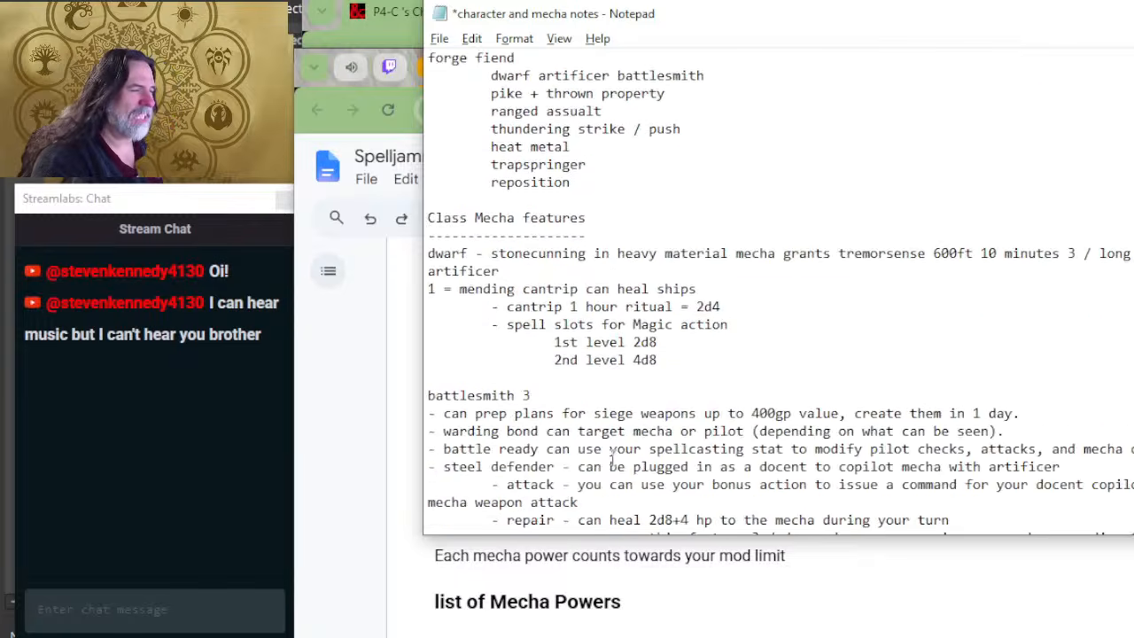
scroll(612, 461, down, 8)
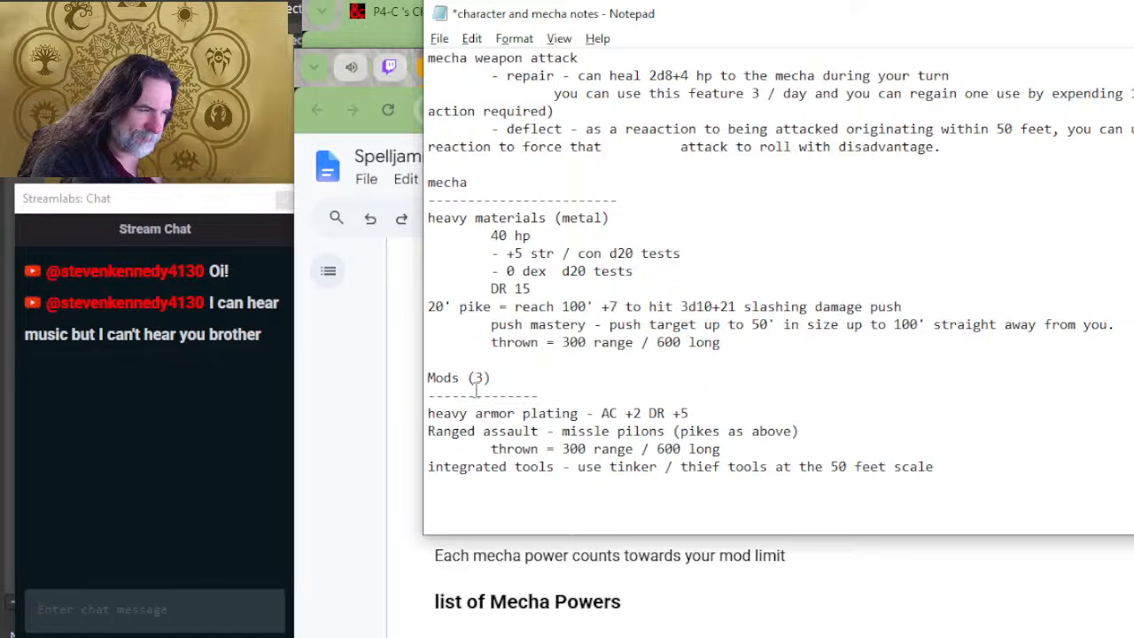
click(633, 545)
click(664, 530)
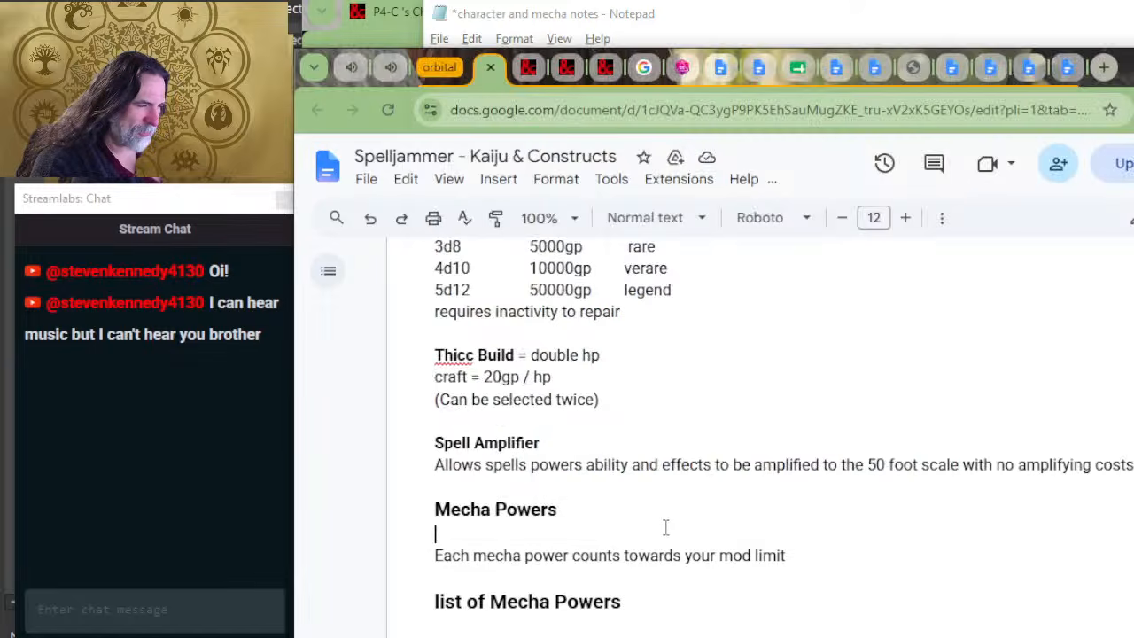
Step: Return to the Notepad mecha notes and add the line "Spell AMplifier = ranges increased to 50 foot scale" beneath the 2 hand maul damage
key(alt+Tab)
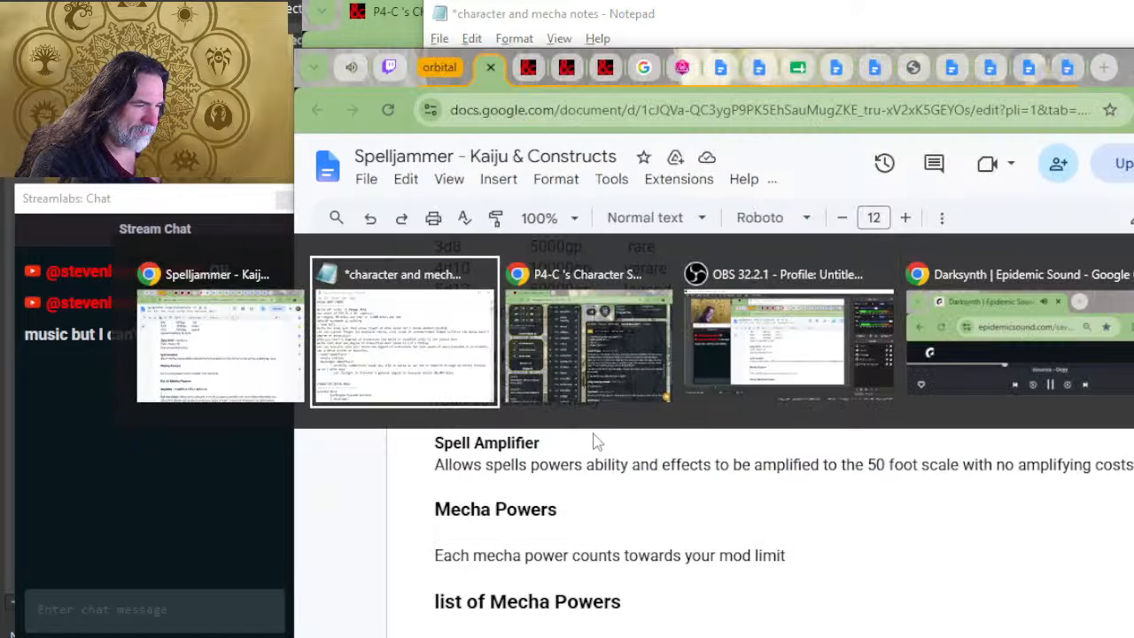
scroll(602, 398, down, 10)
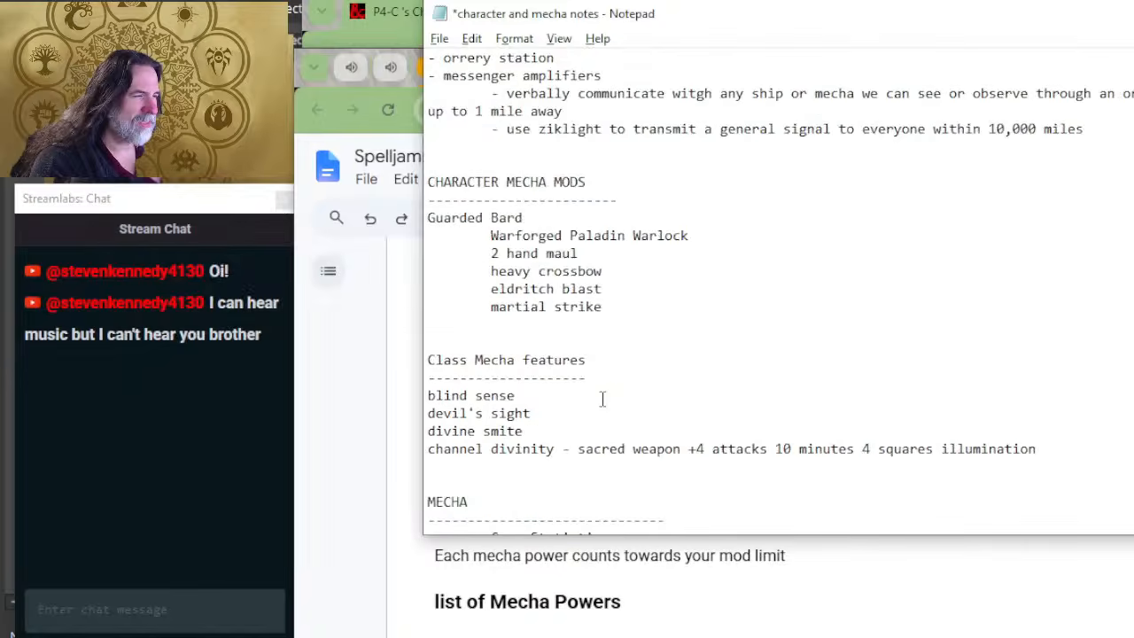
scroll(601, 398, down, 5)
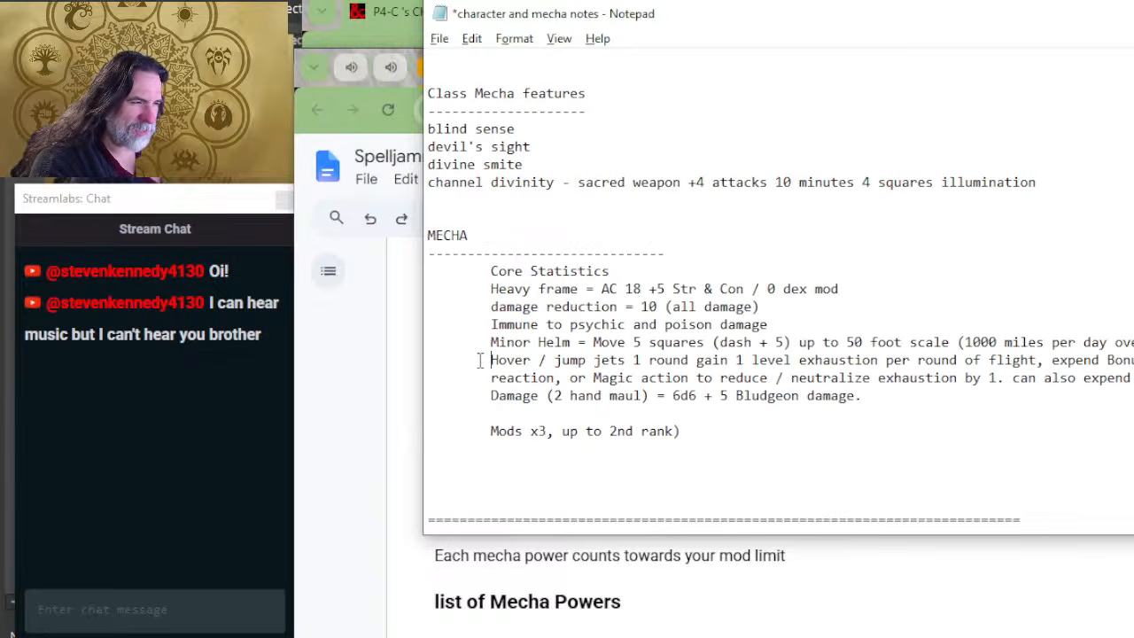
click(448, 416)
key(Return)
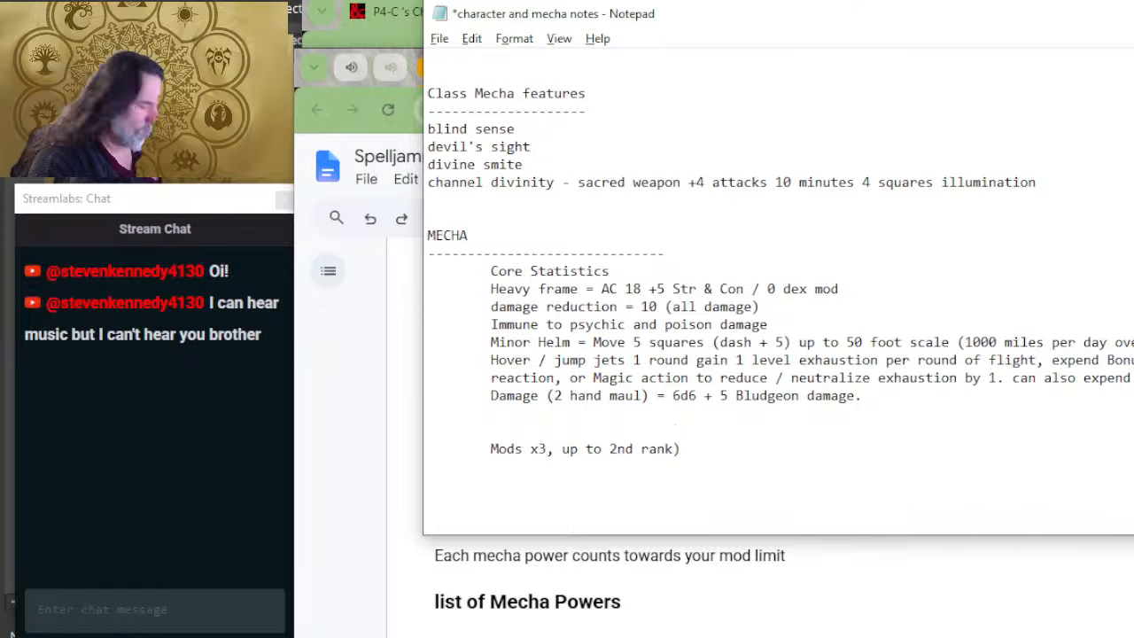
key(Up)
key(Tab)
text(Spell)
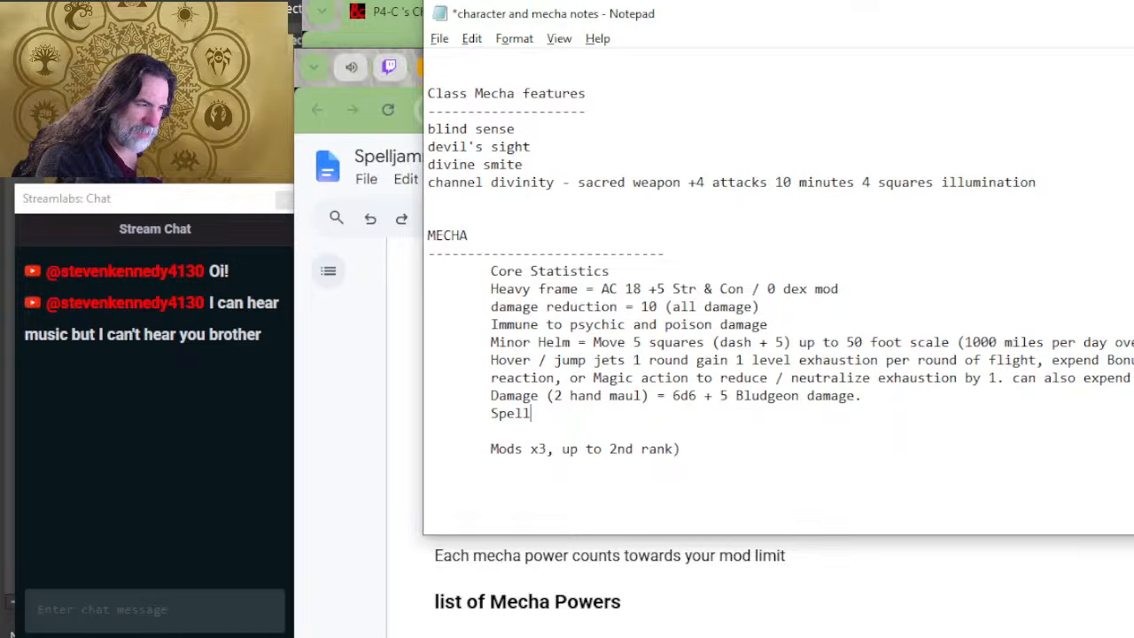
text( AMplifier = )
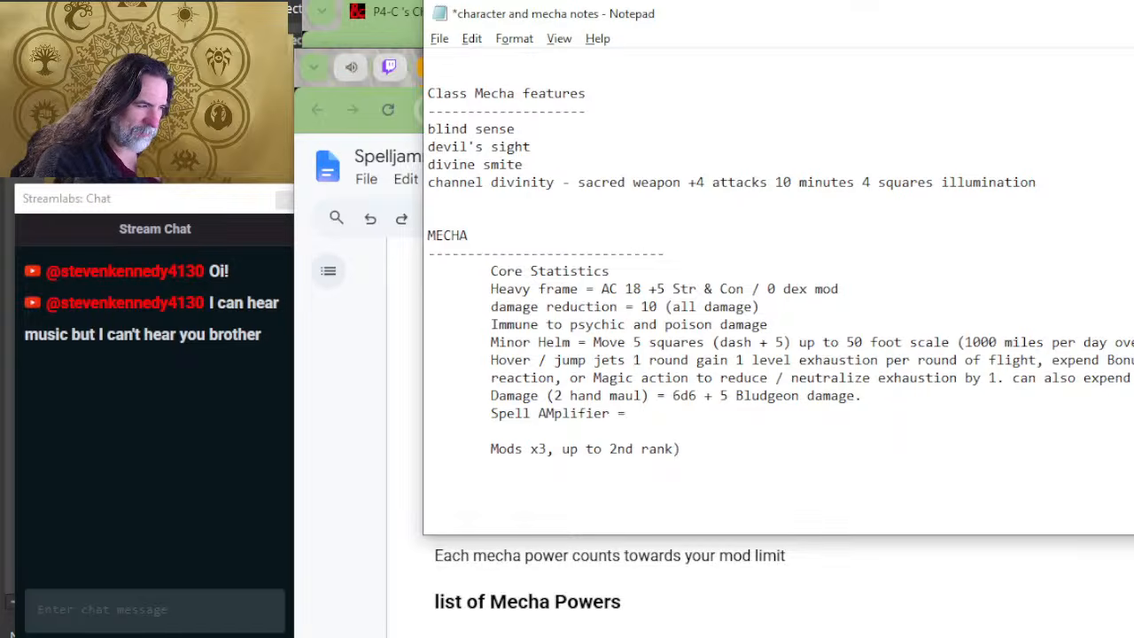
text(ranges in)
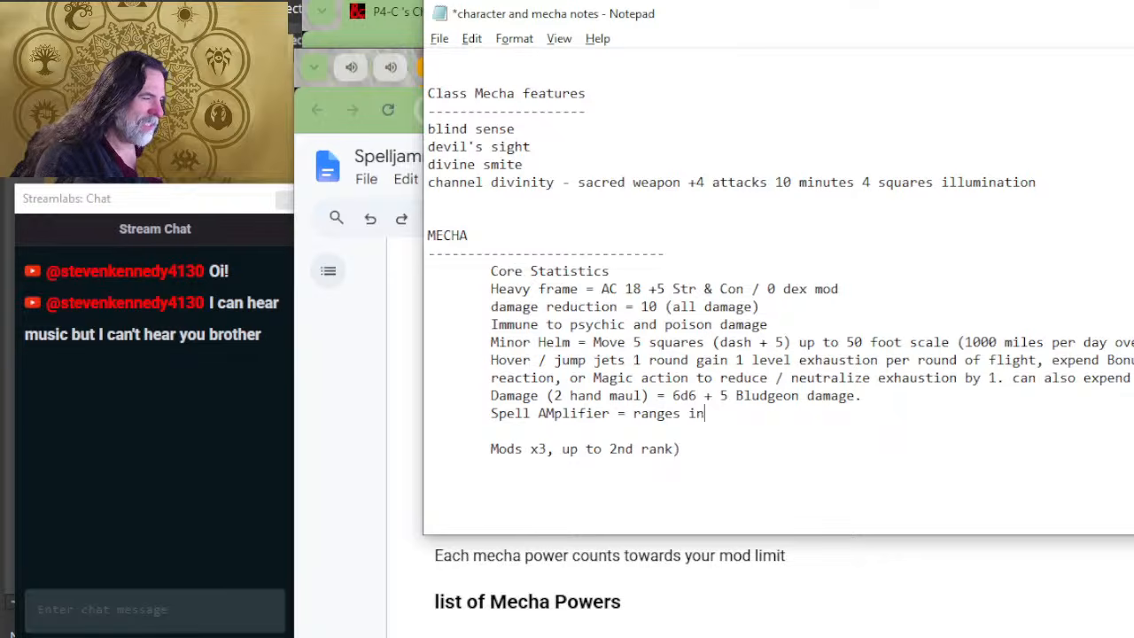
text(creased t)
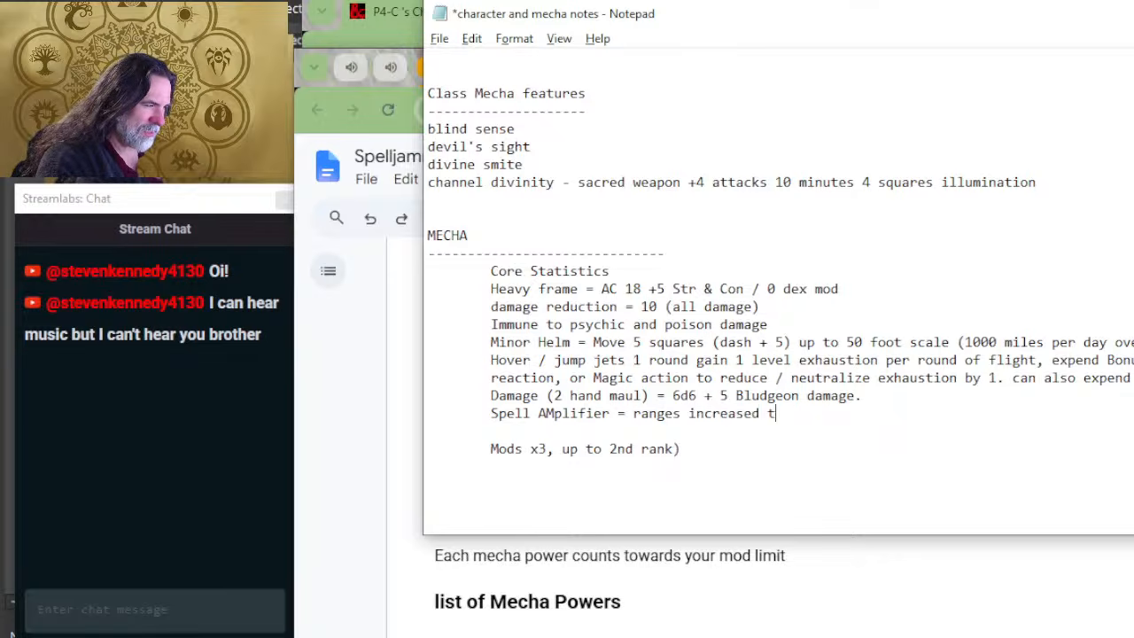
text(o 50 foot scale)
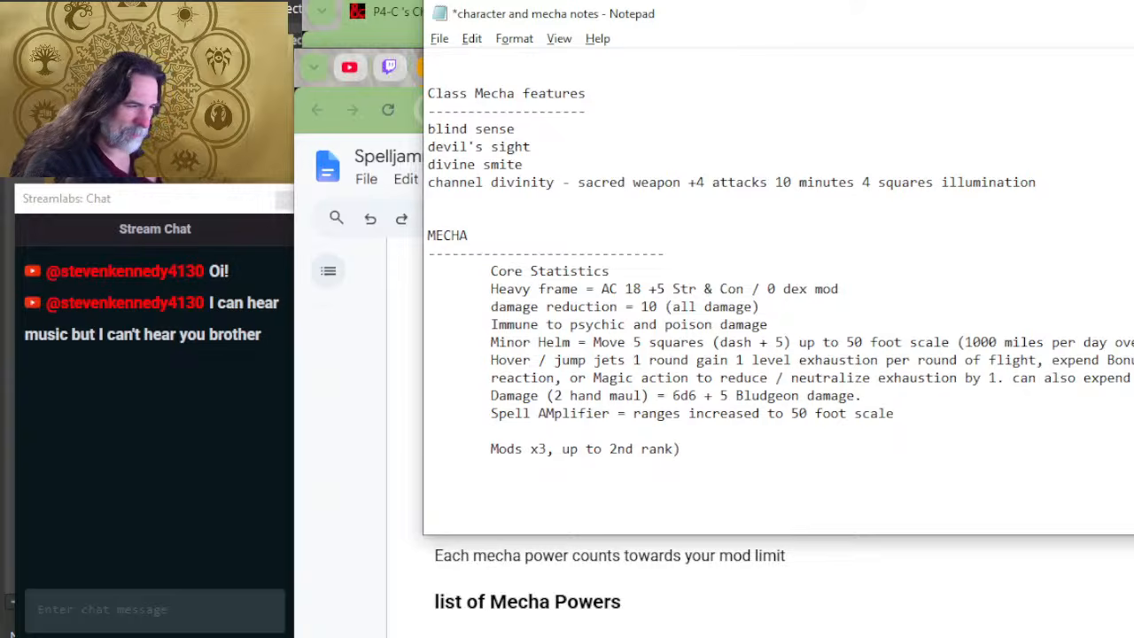
Step: List "Eldritch Cannon" beneath the "Mods x3" line of the mecha notes
key(Down)
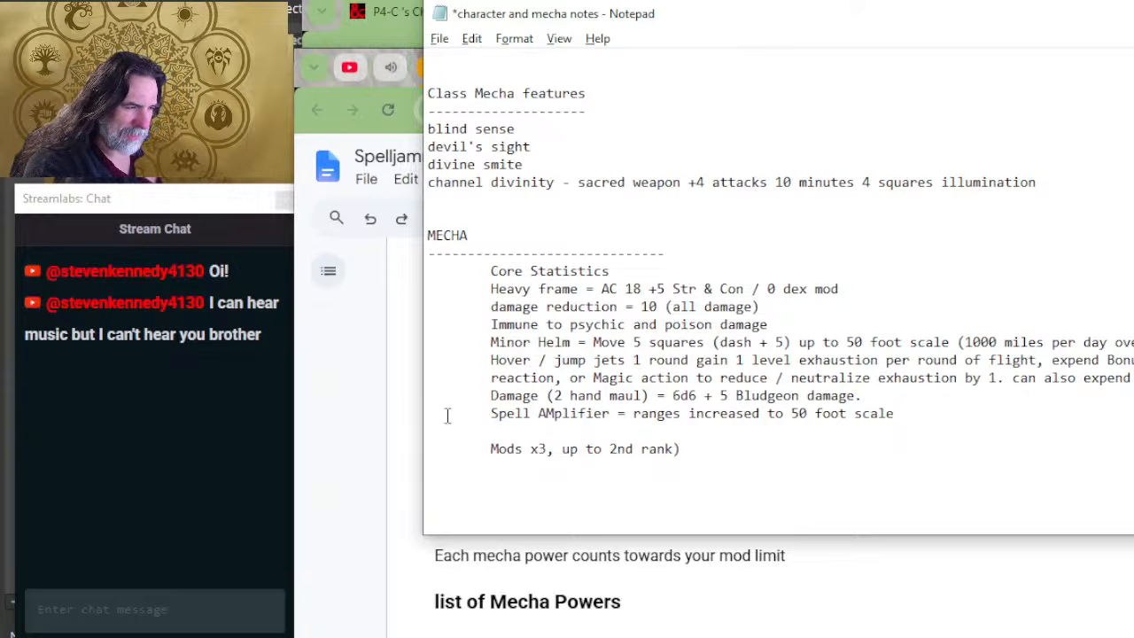
text(Eld)
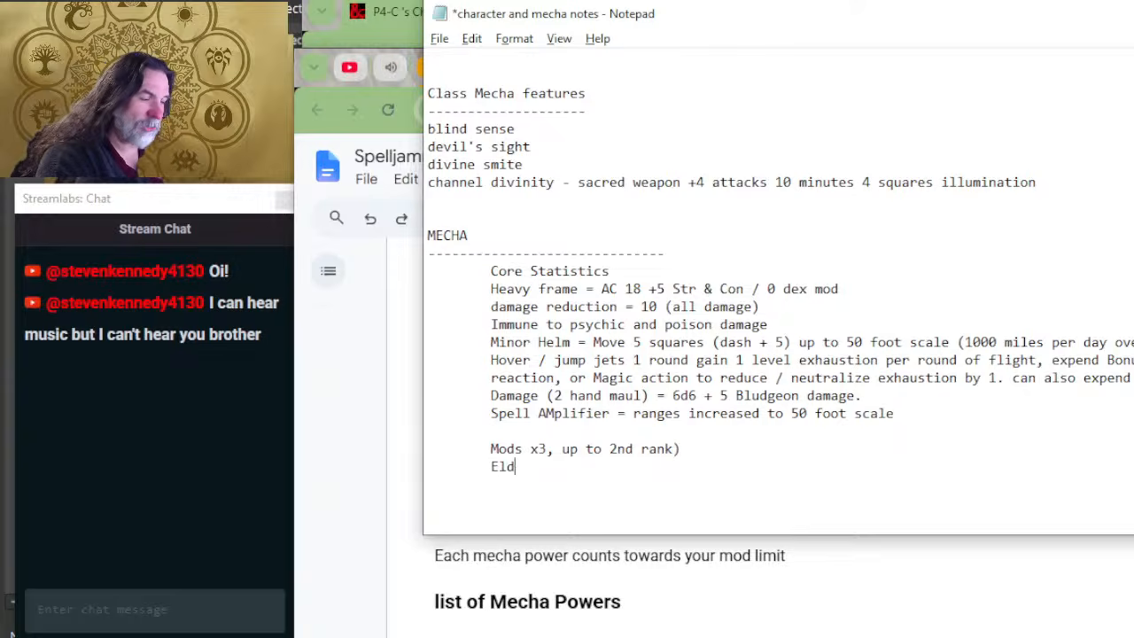
text(ritch Cannon)
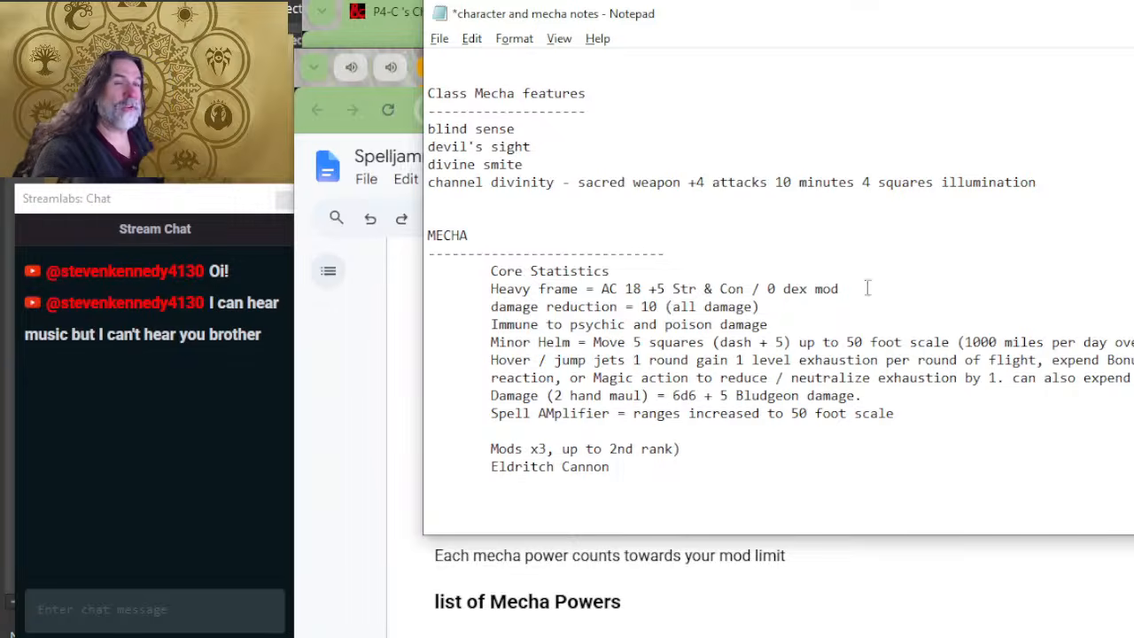
Step: Switch to Chrome, open 474639-sample.pdf and go to its table of contents
click(873, 544)
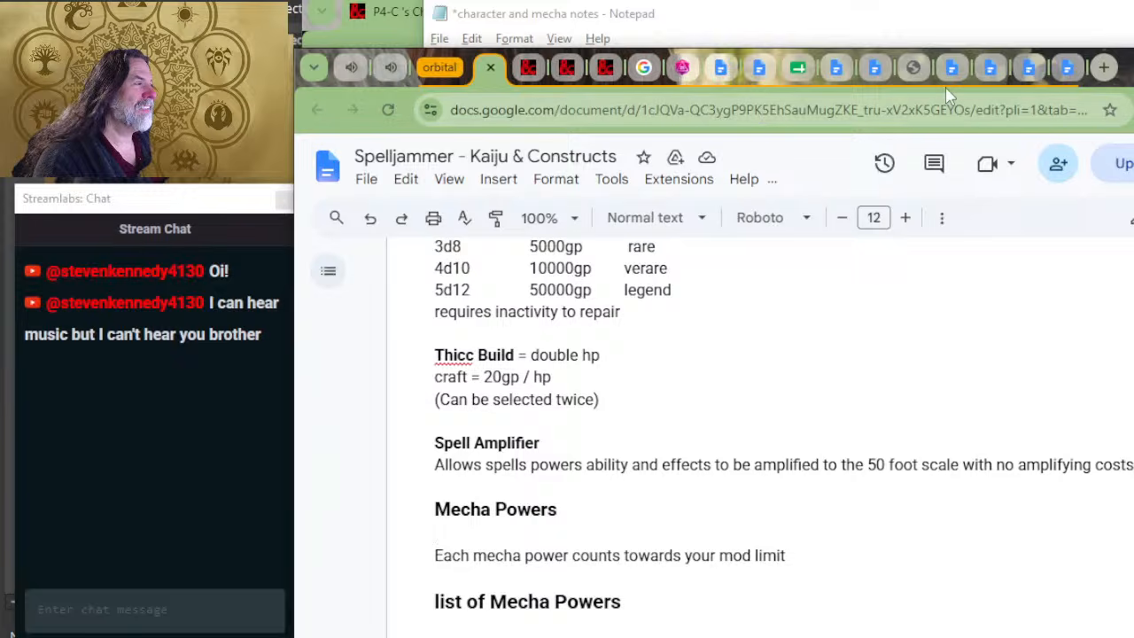
click(913, 76)
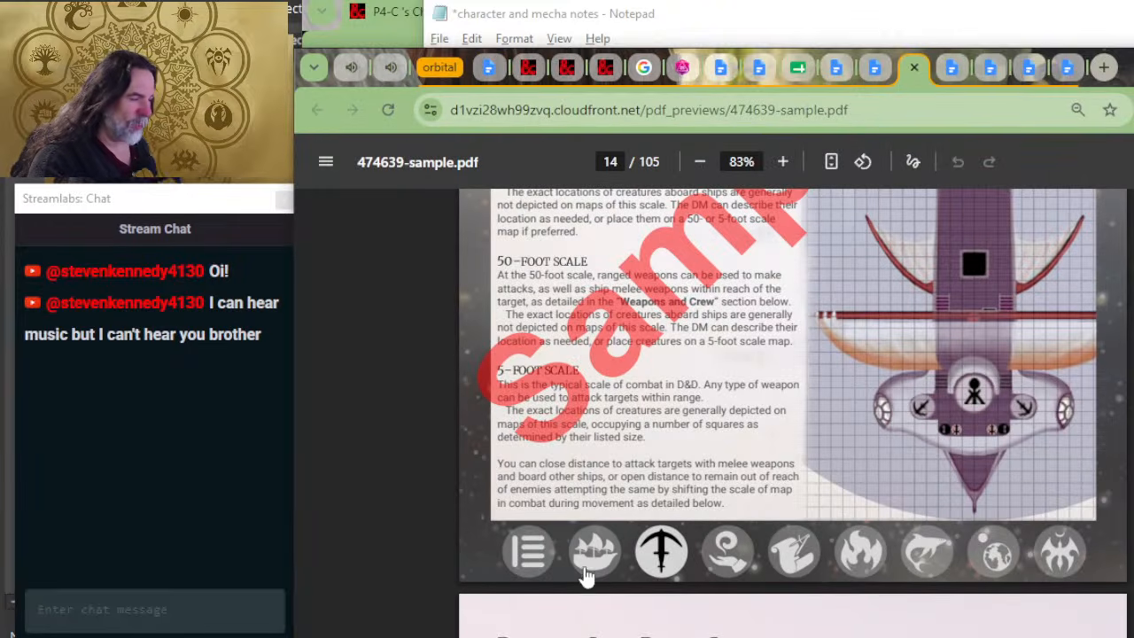
click(535, 554)
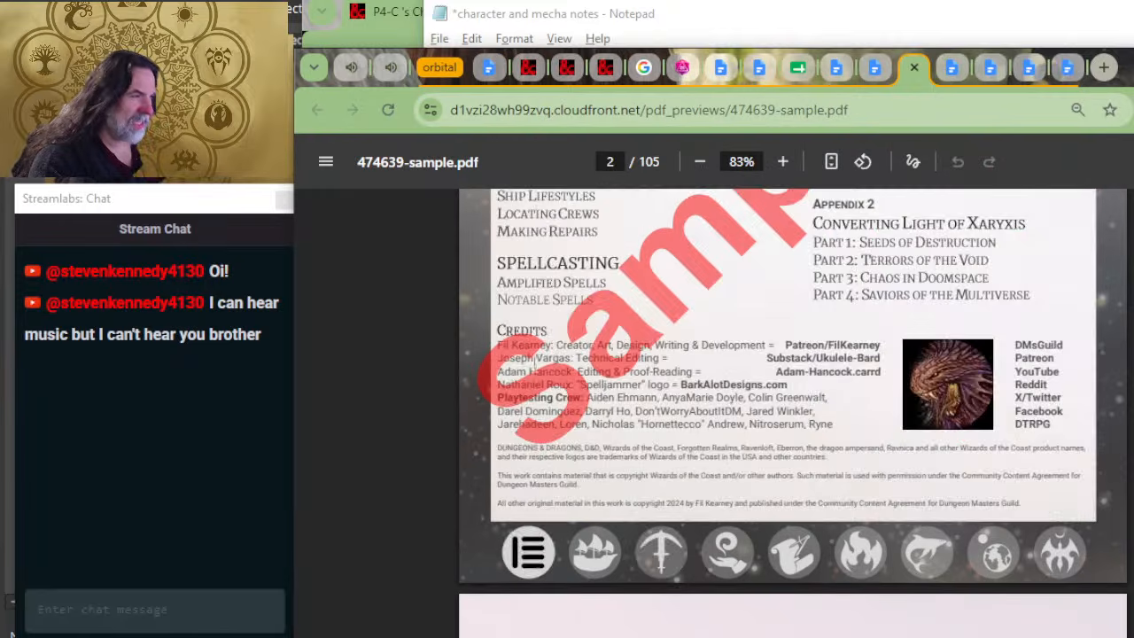
click(325, 162)
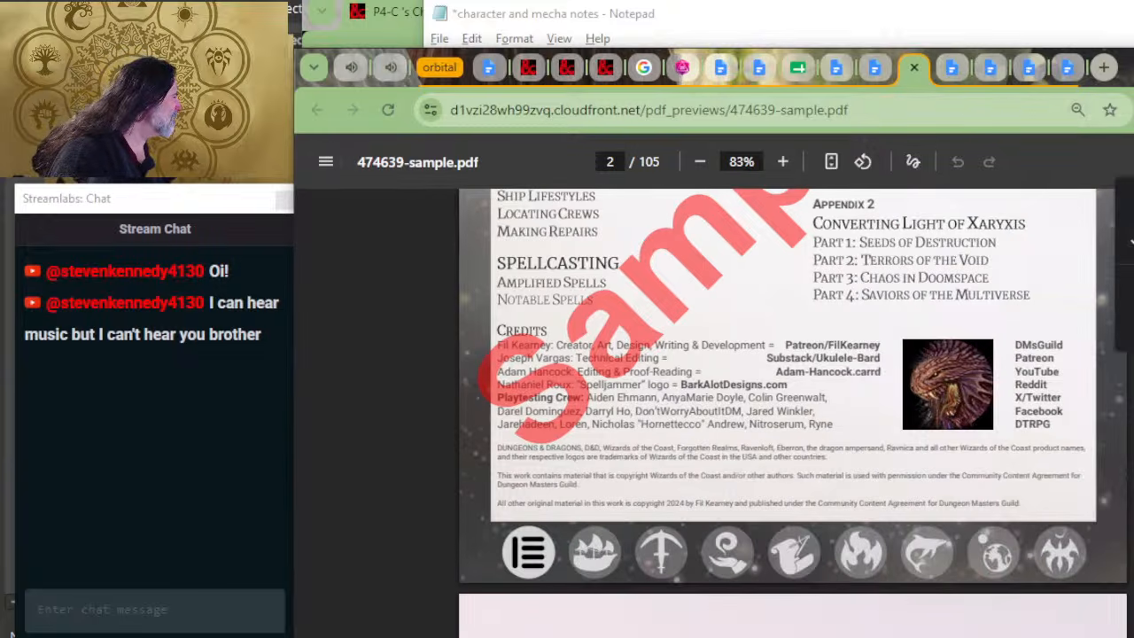
scroll(576, 390, down, 2)
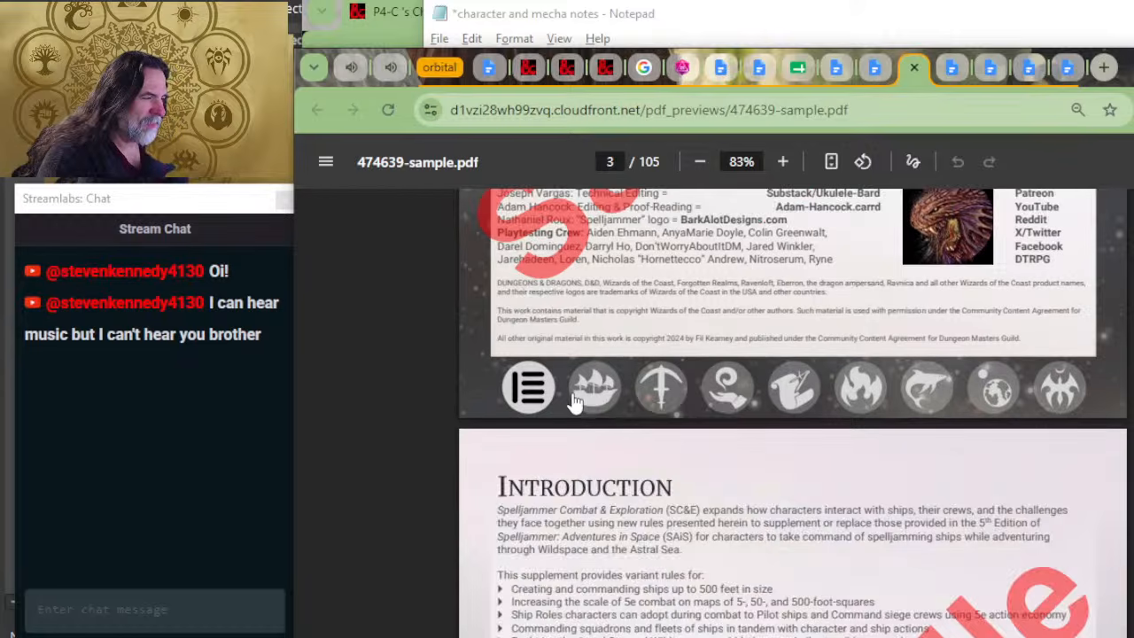
click(523, 400)
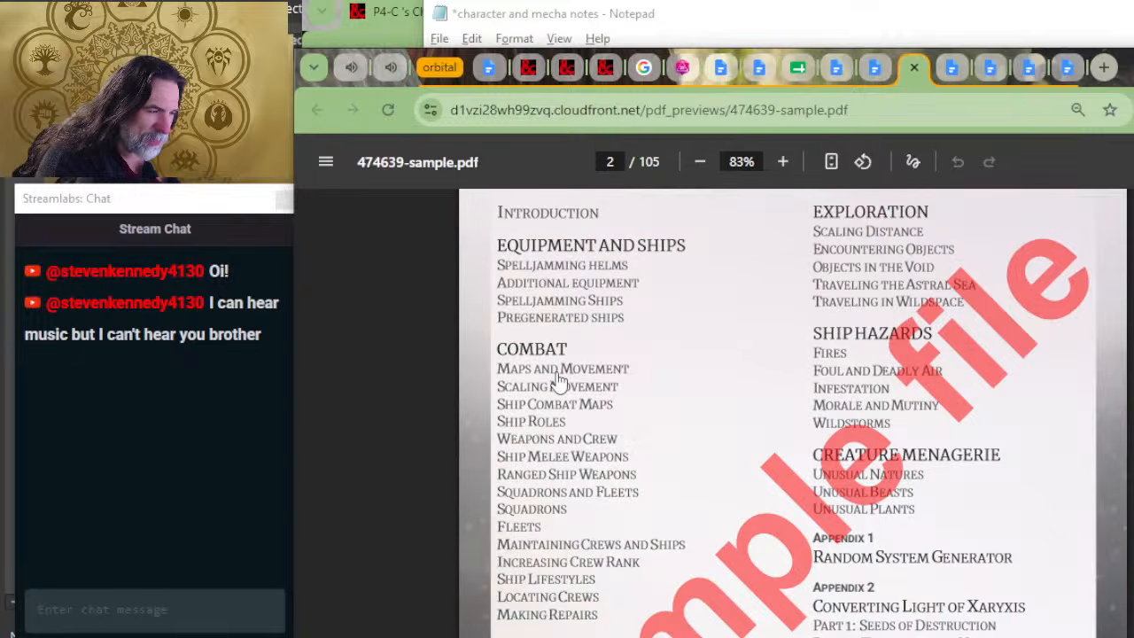
Step: Look up the Eldritch Cannon entry in the PDF's mounted ranged weapons, enlarge it to 190% and examine its statistics with the window fully visible
click(558, 376)
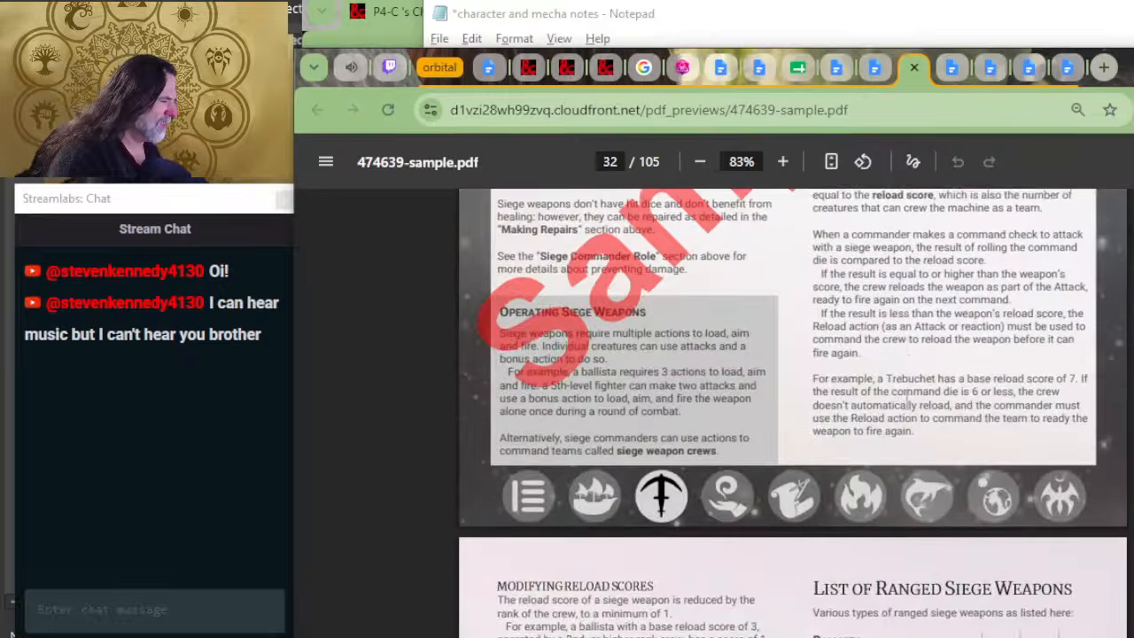
scroll(886, 398, down, 14)
scroll(921, 412, down, 5)
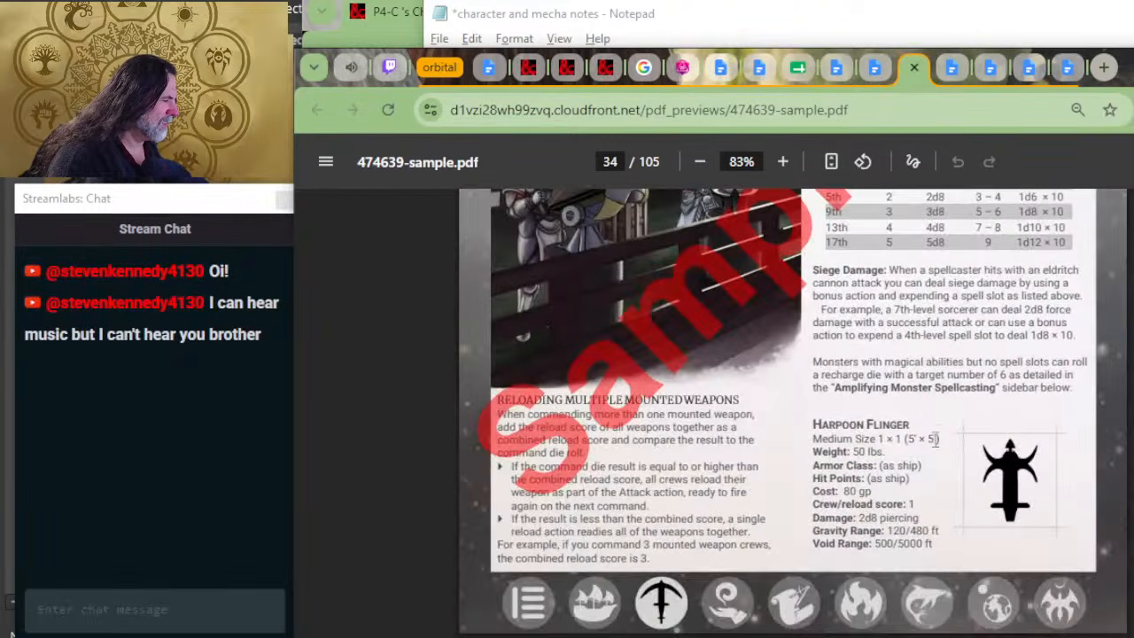
scroll(937, 430, up, 5)
scroll(935, 385, up, 17)
scroll(929, 379, down, 2)
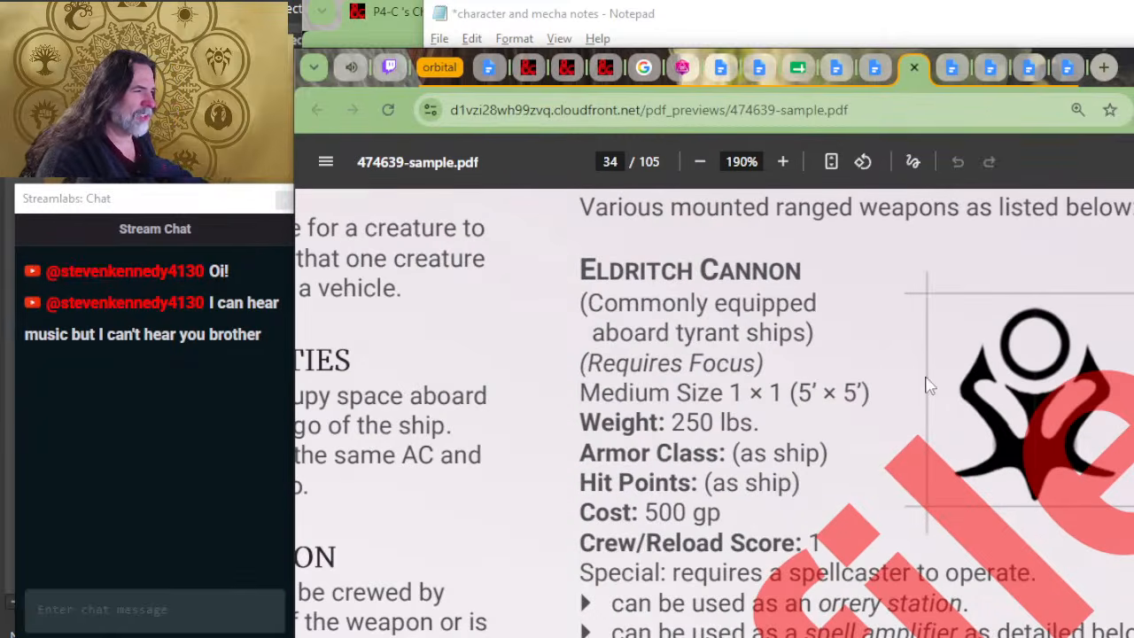
drag(1133, 66, 959, 31)
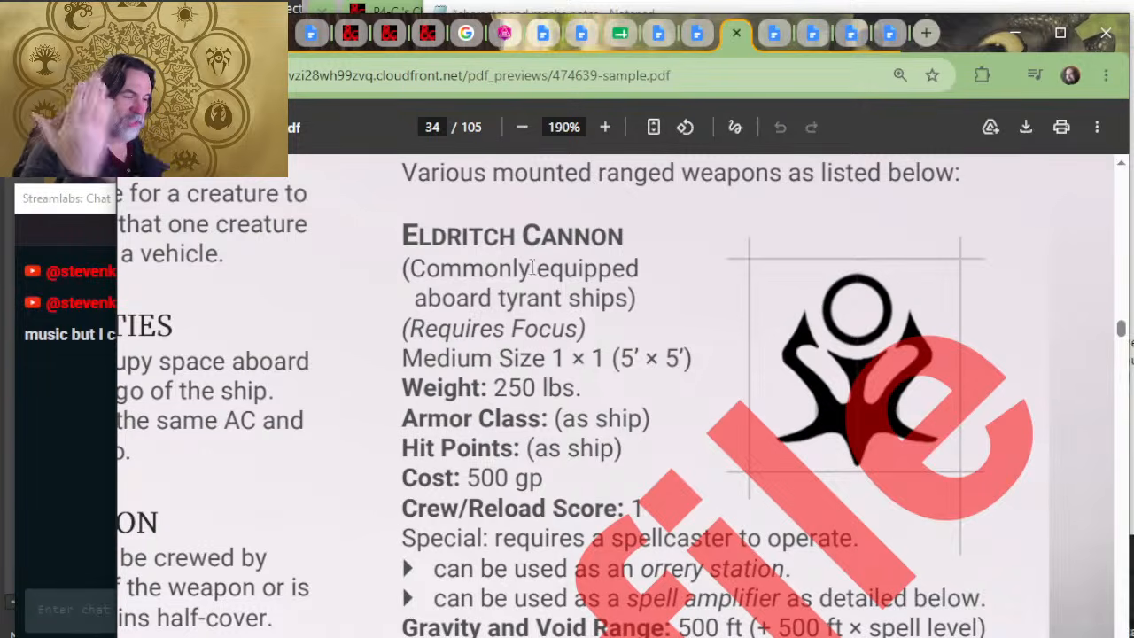
scroll(705, 354, down, 2)
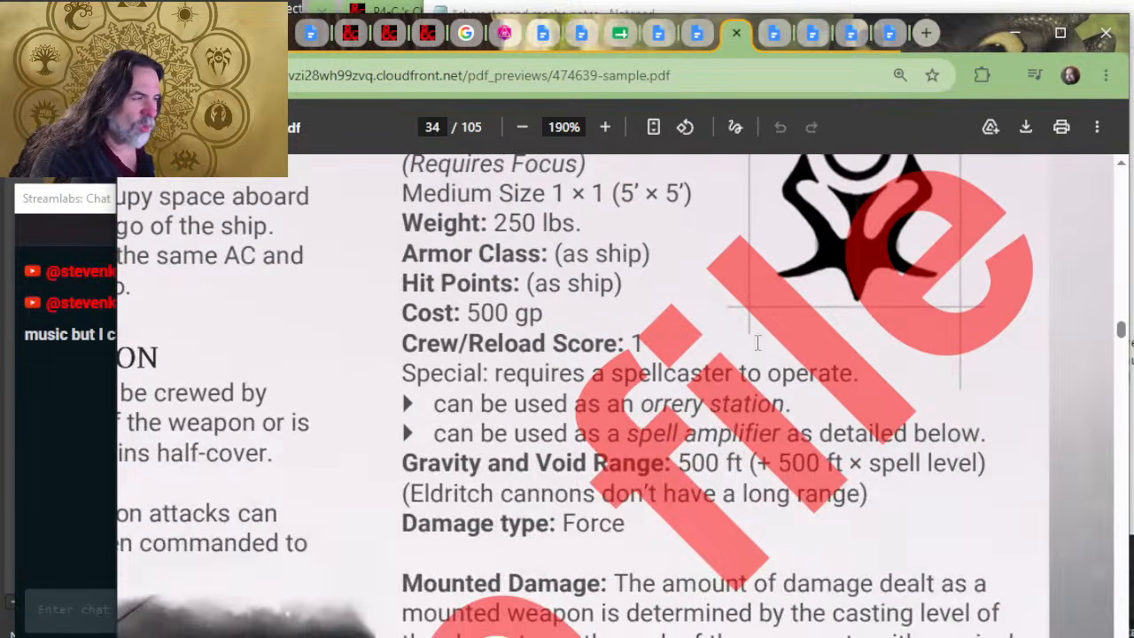
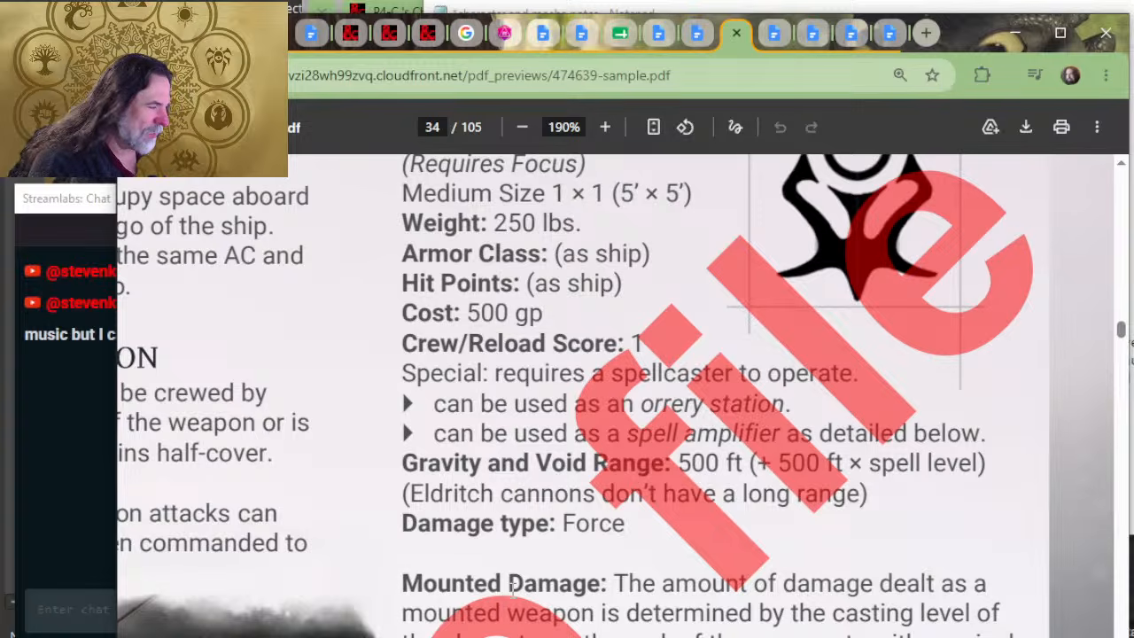
Step: Read the Eldritch Cannon's range, damage type and mounted damage table on page 34 of the PDF
scroll(660, 592, down, 2)
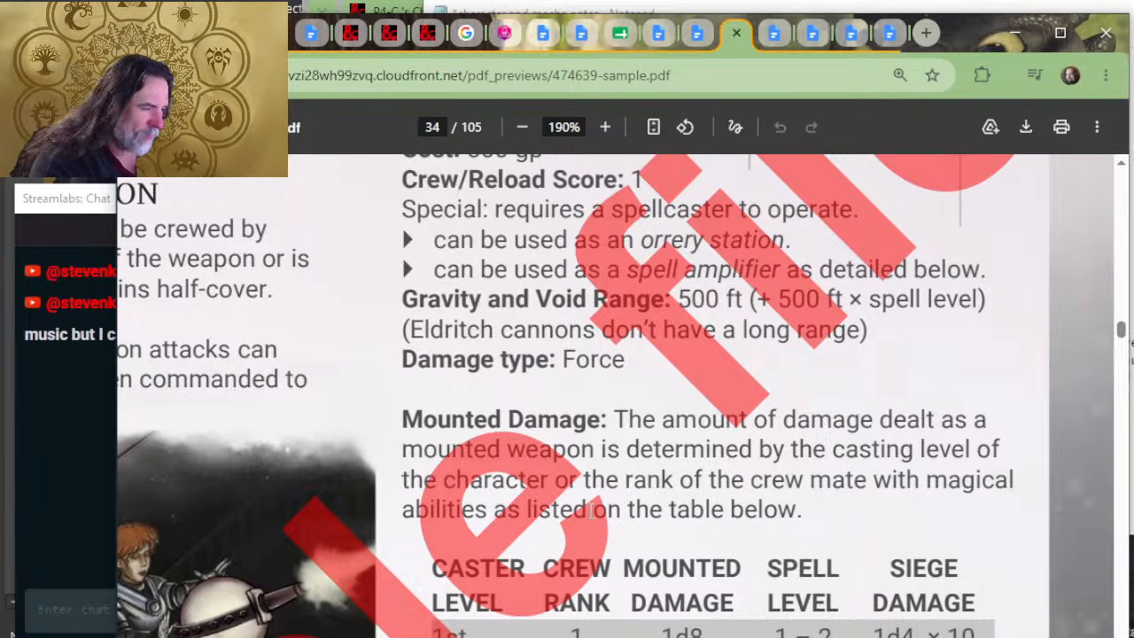
scroll(882, 473, down, 1)
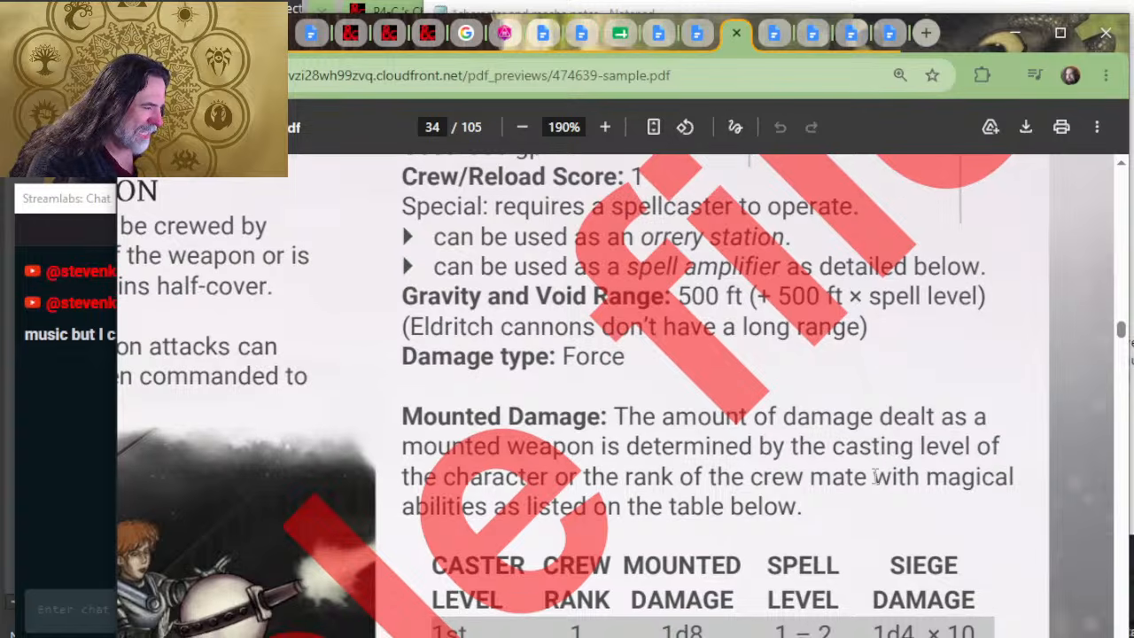
scroll(498, 560, down, 3)
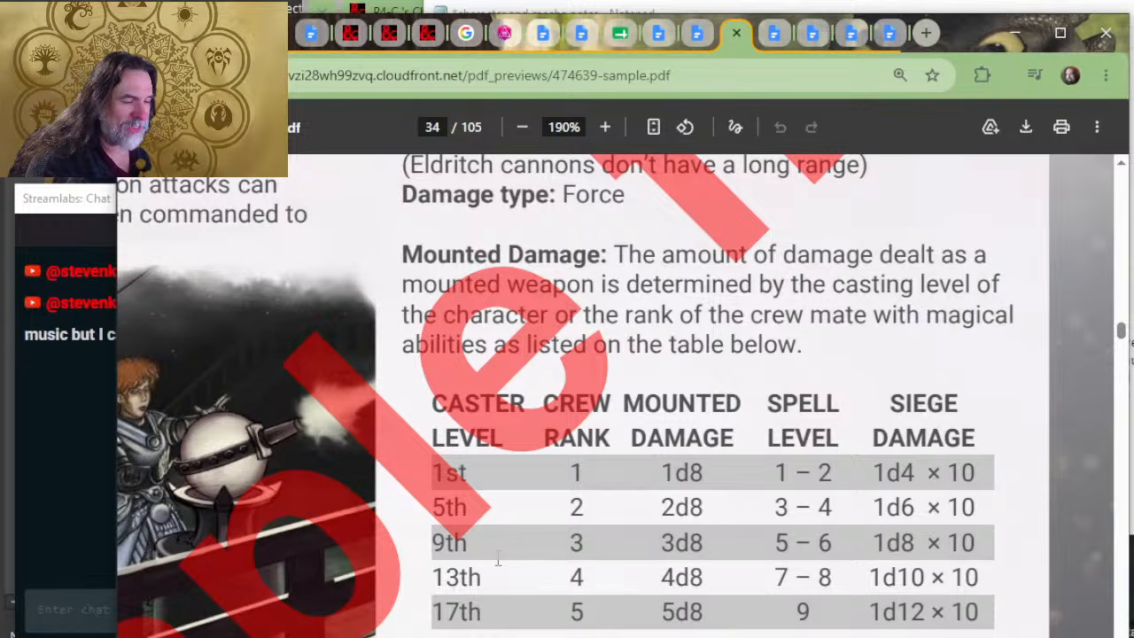
Step: Return to the Notepad mecha notes and extend the Eldritch Cannon line with "= 500 foot range,"
key(alt+Tab)
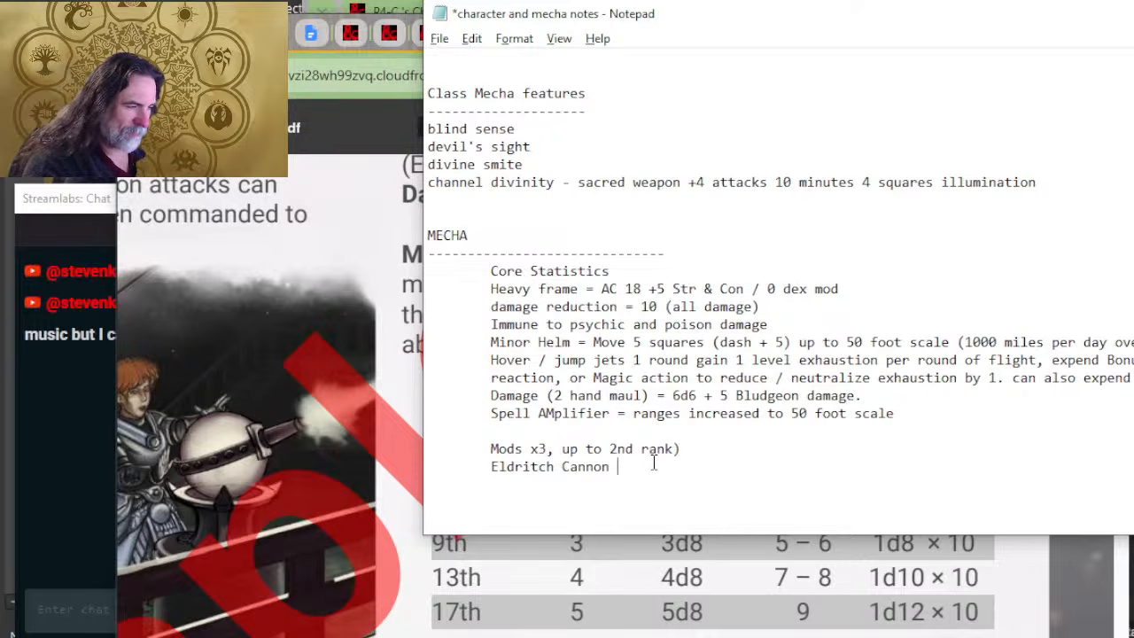
text(= )
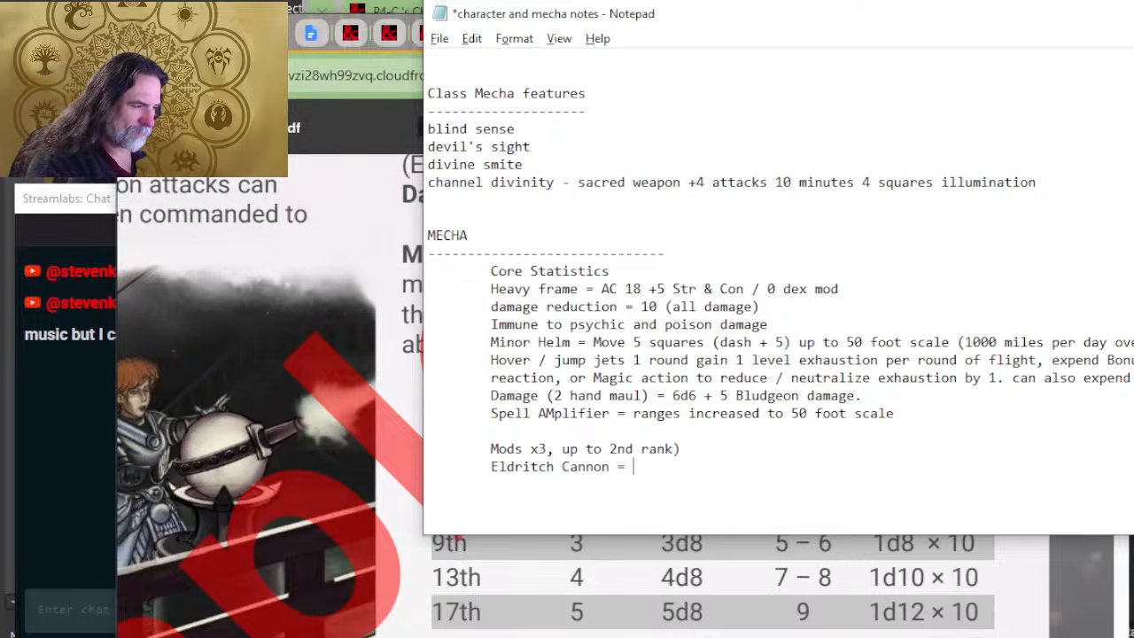
text(21d8)
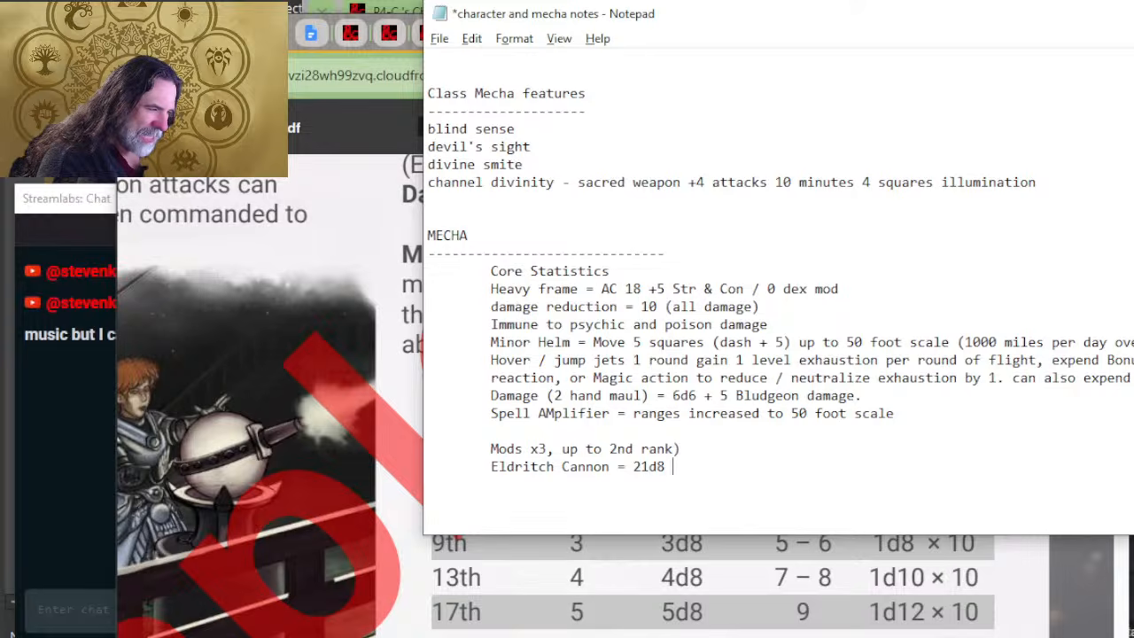
key(BackSpace)
key(BackSpace)
key(BackSpace)
key(BackSpace)
key(BackSpace)
text(500 f)
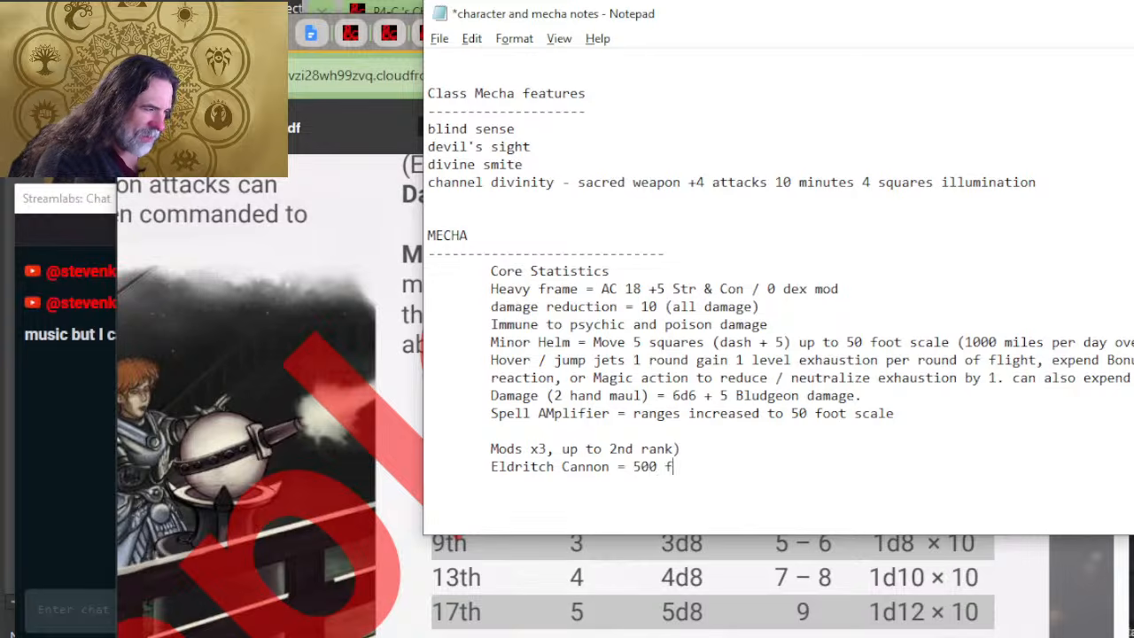
text(oot range, )
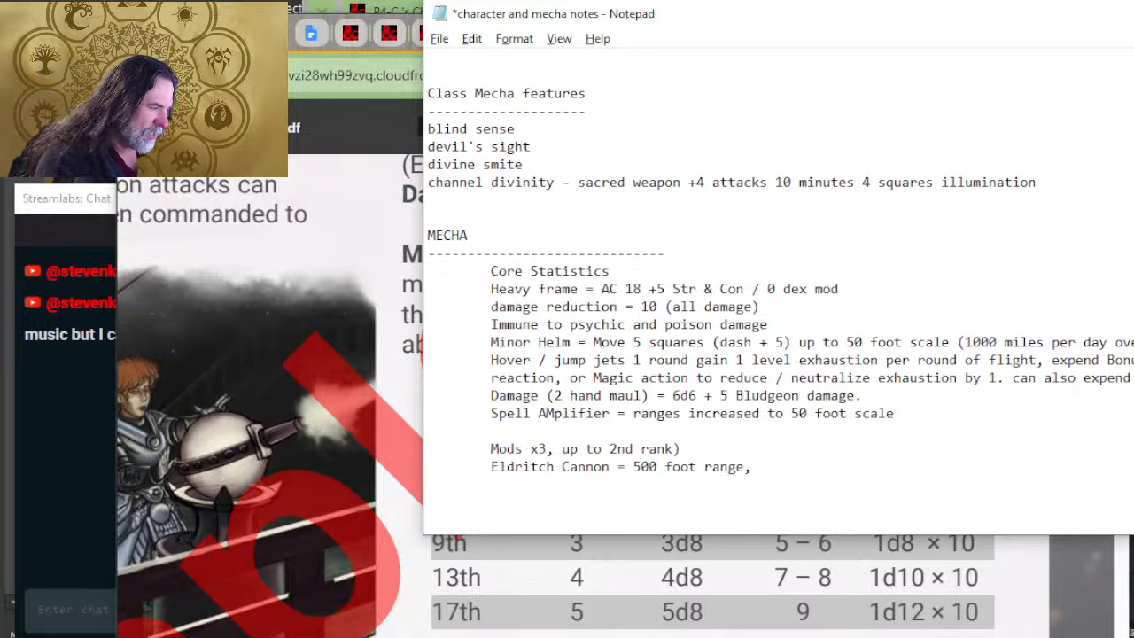
text(2d78)
Step: Complete the Eldritch Cannon line with "2d8 force damage / Attack"
key(BackSpace)
key(BackSpace)
text(8 )
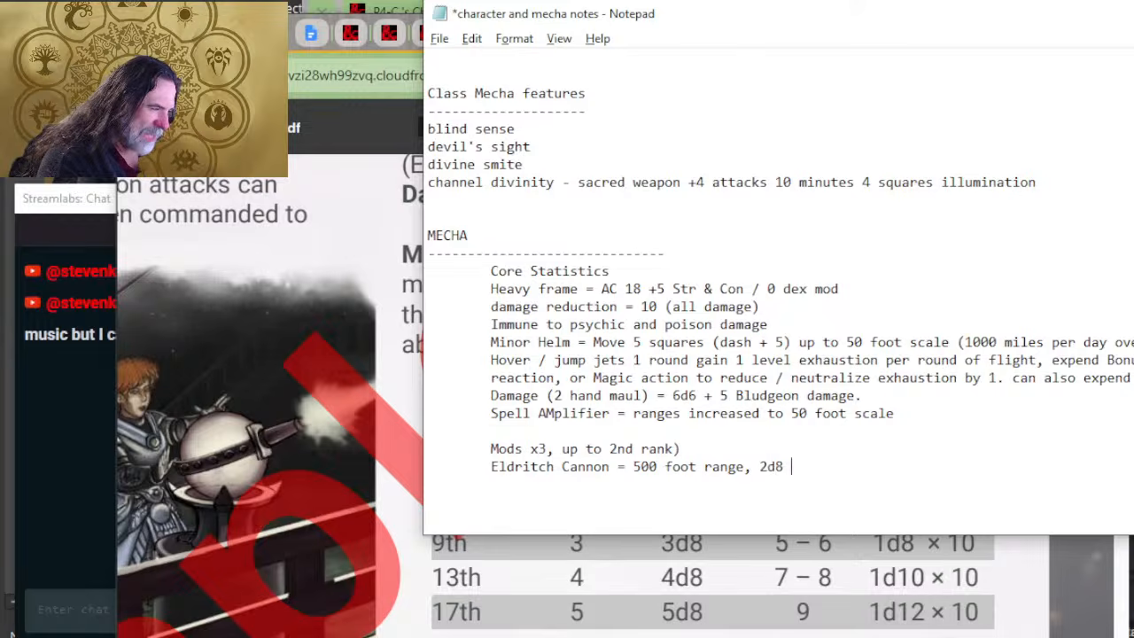
text(force )
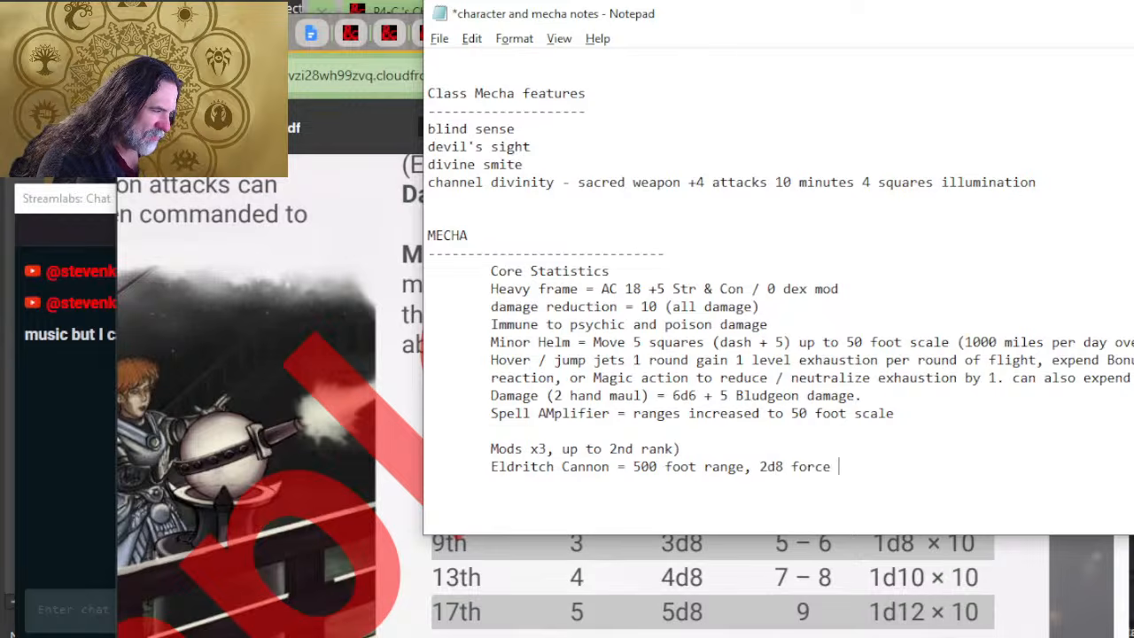
text(damage )
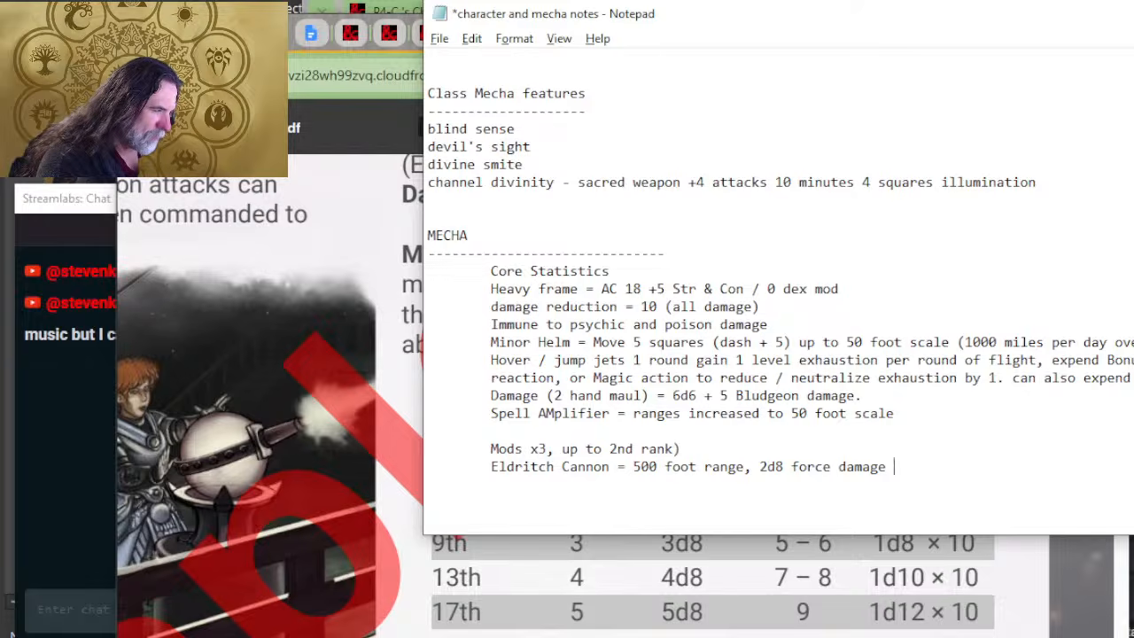
text(/ Attack)
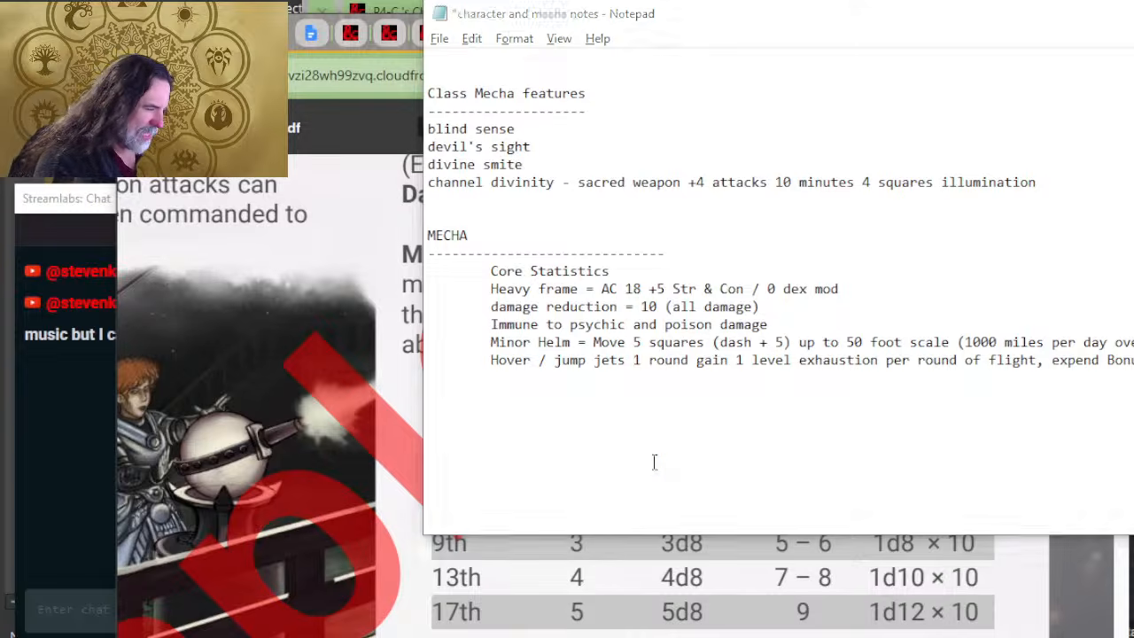
Step: Check the PDF's siege damage table, then add the indented line "1 mana = single shot 1d4 x 10 Force damage" beneath Eldritch Cannon in Notepad
key(alt+Tab)
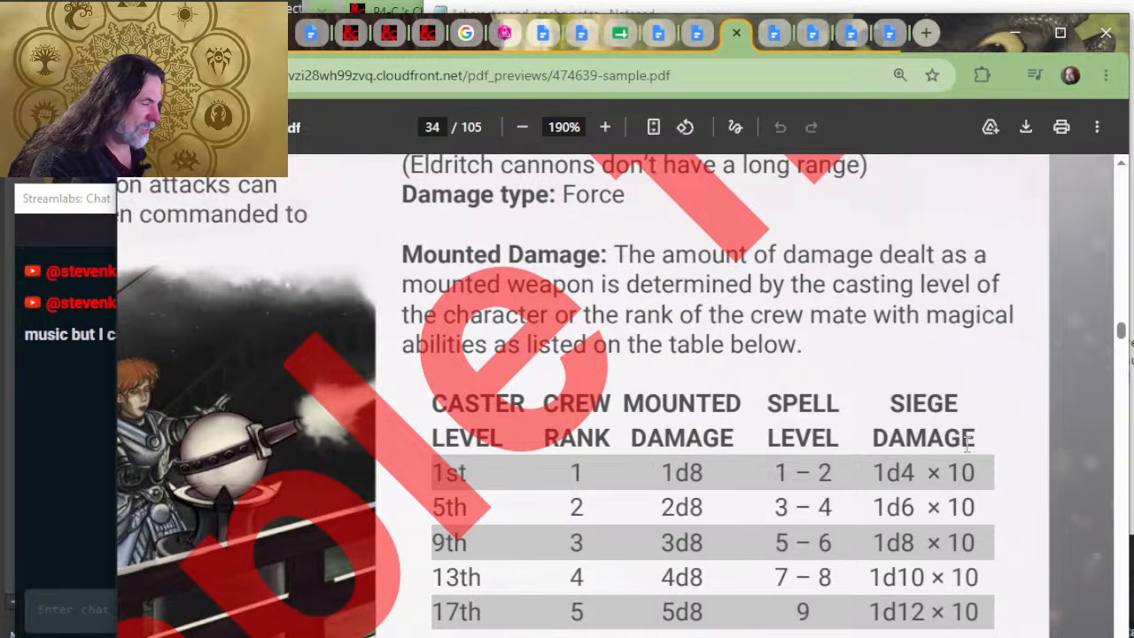
key(alt+Tab)
text(1 mana =)
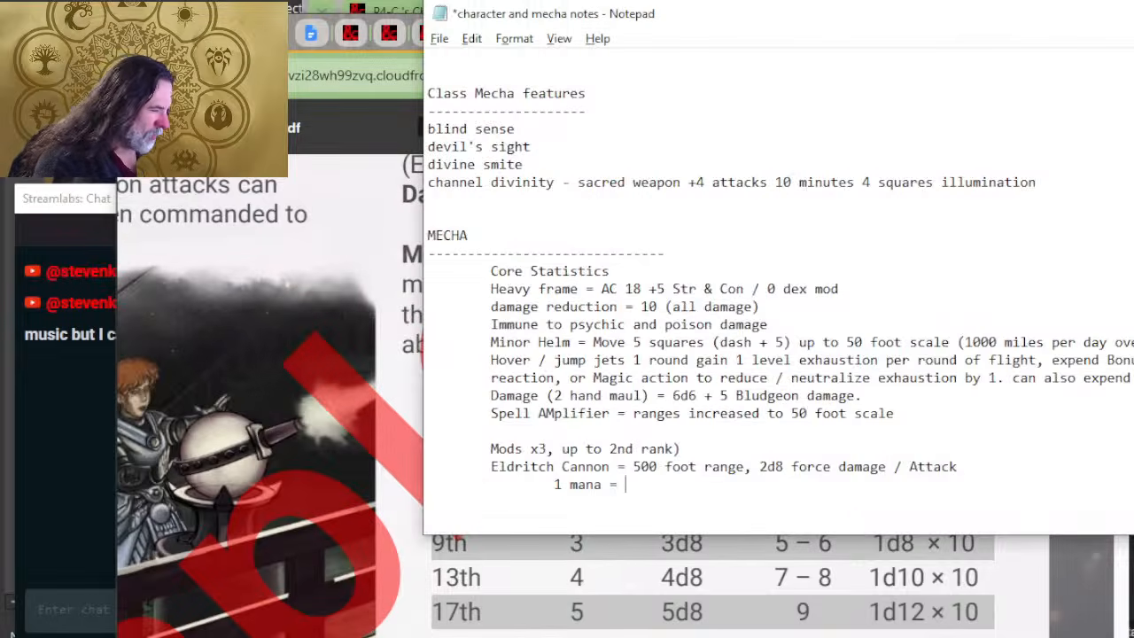
text( single ch)
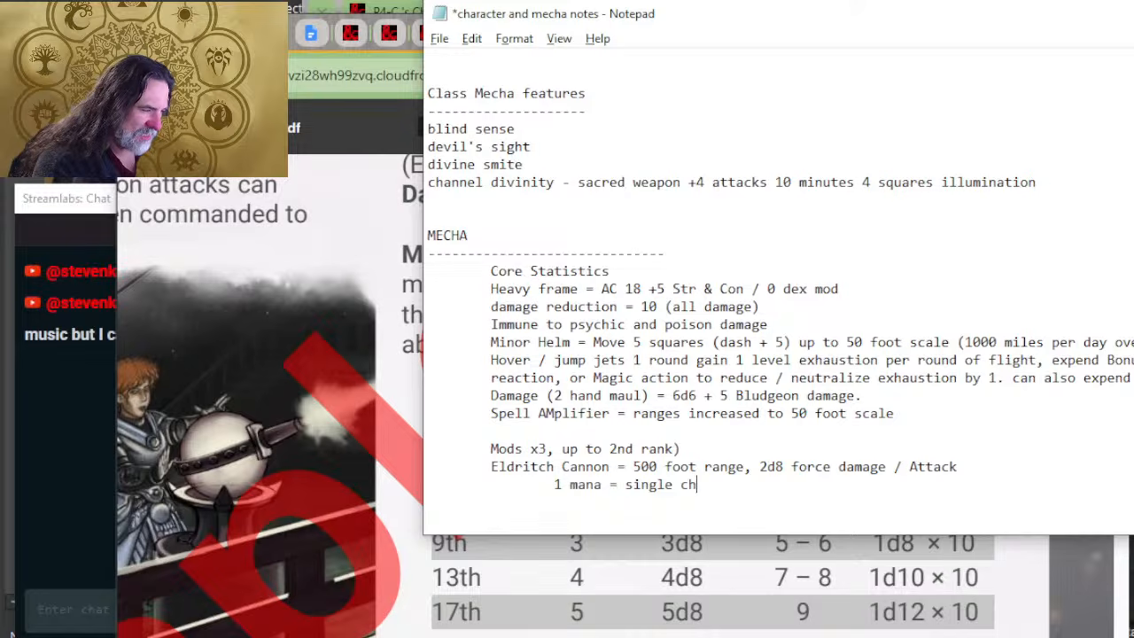
key(BackSpace)
key(BackSpace)
text(shot 1d4 x)
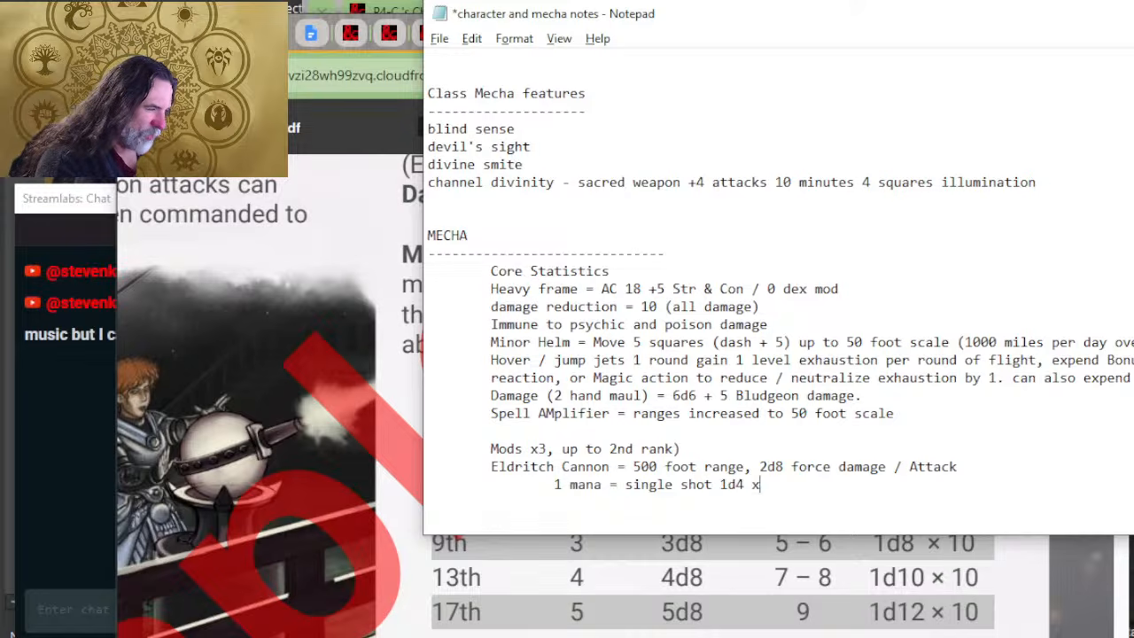
text( 10 Forc)
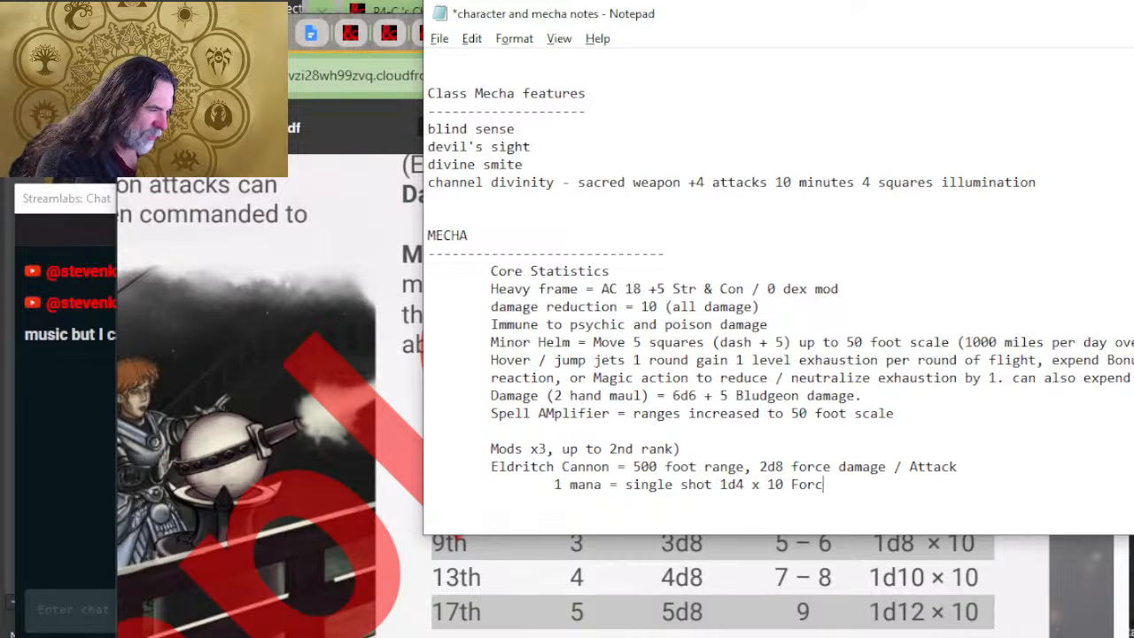
text(e damage)
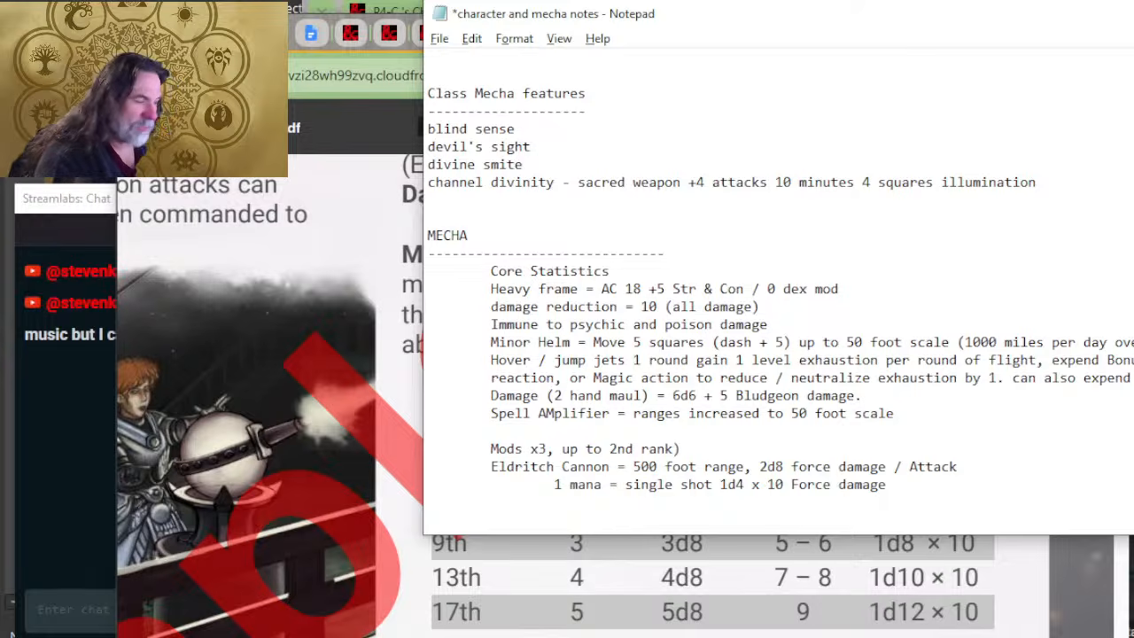
Step: Capitalise "Force" in the 2d8 damage entry of the Eldritch Cannon line
key(Left)
key(Left)
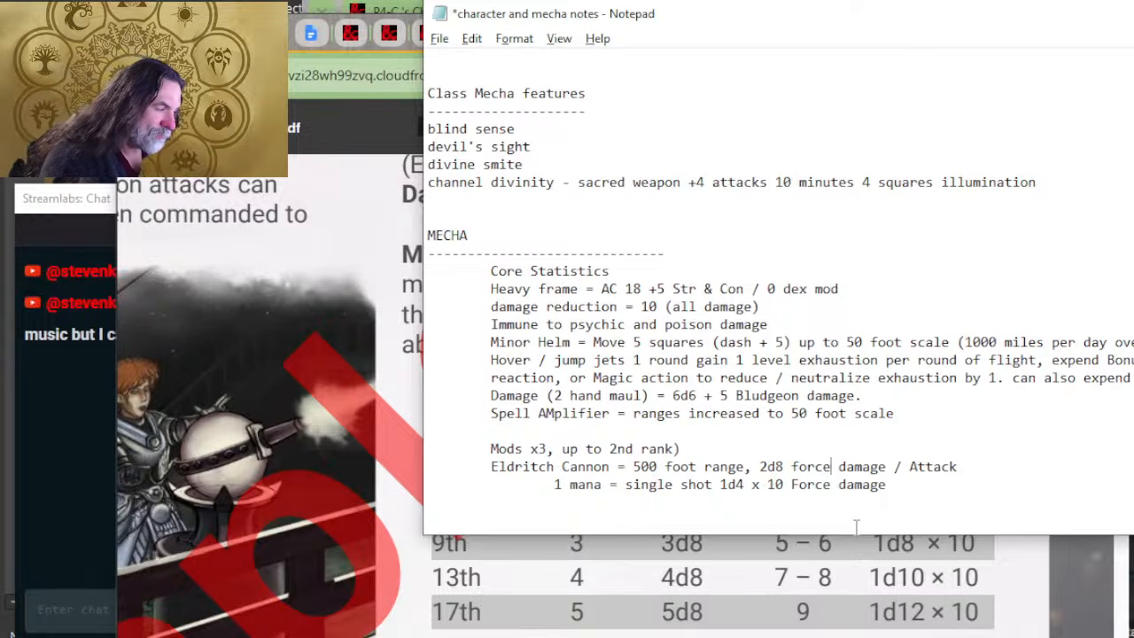
key(Delete)
text(F)
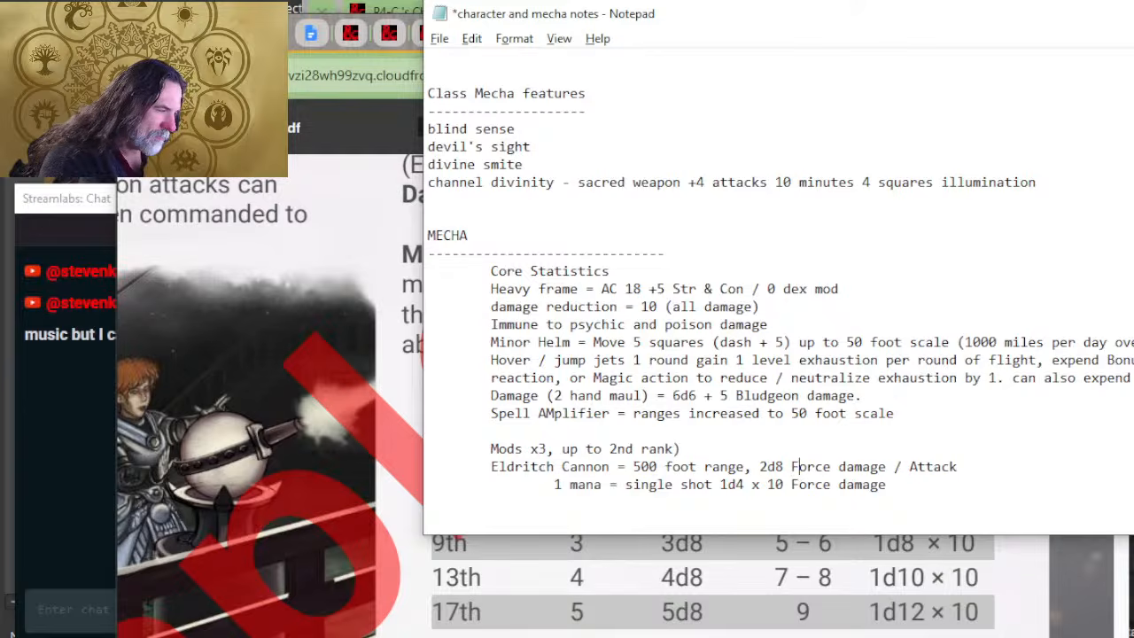
Step: Append "- Magic or Bonus action to use." to the 1 mana line and place the cursor beneath it
key(Down)
key(Home)
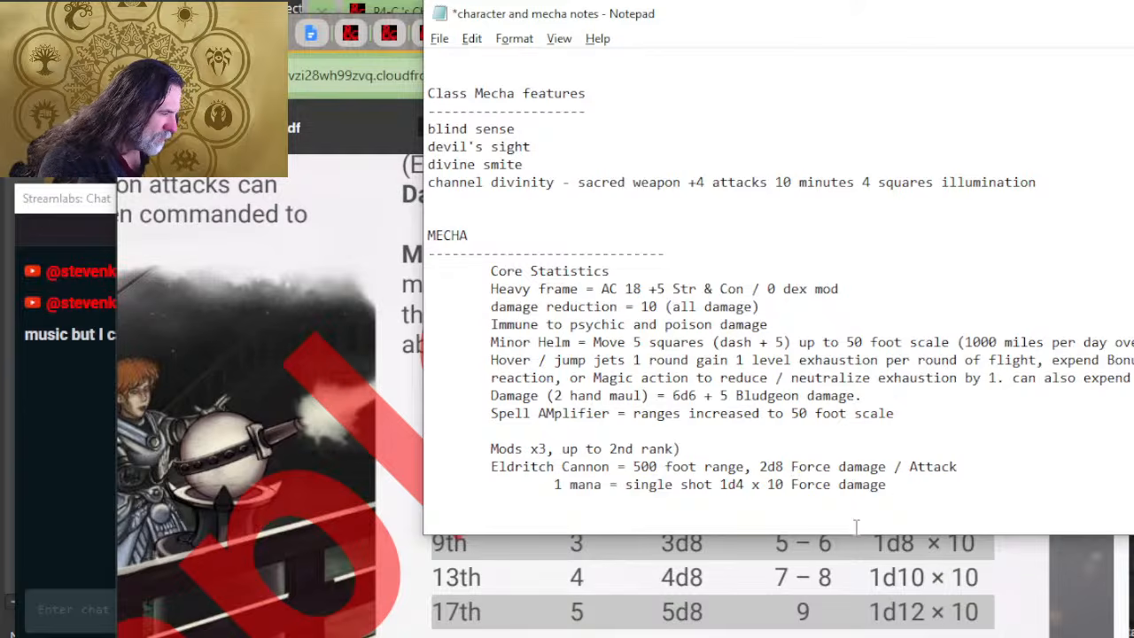
text(-)
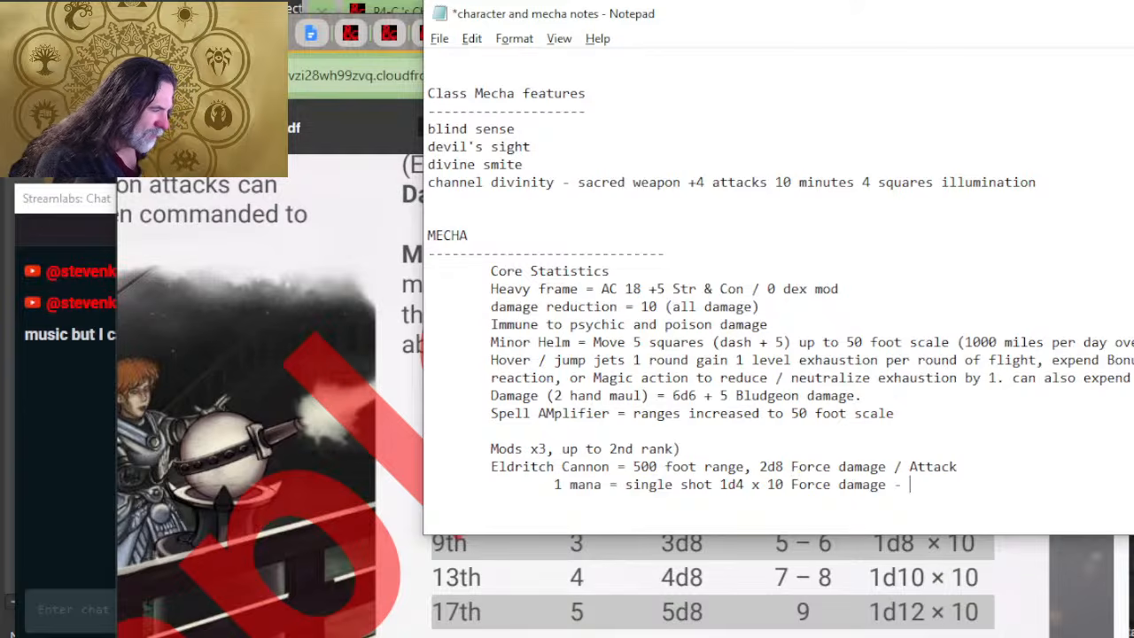
text( Magic or Bonu)
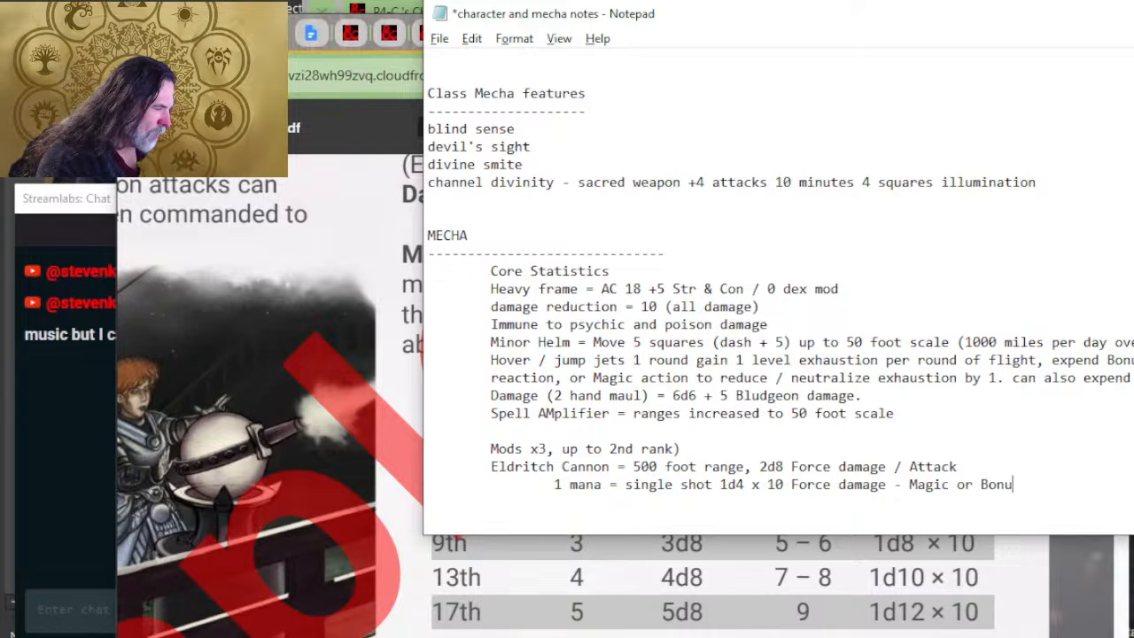
text(s action to us)
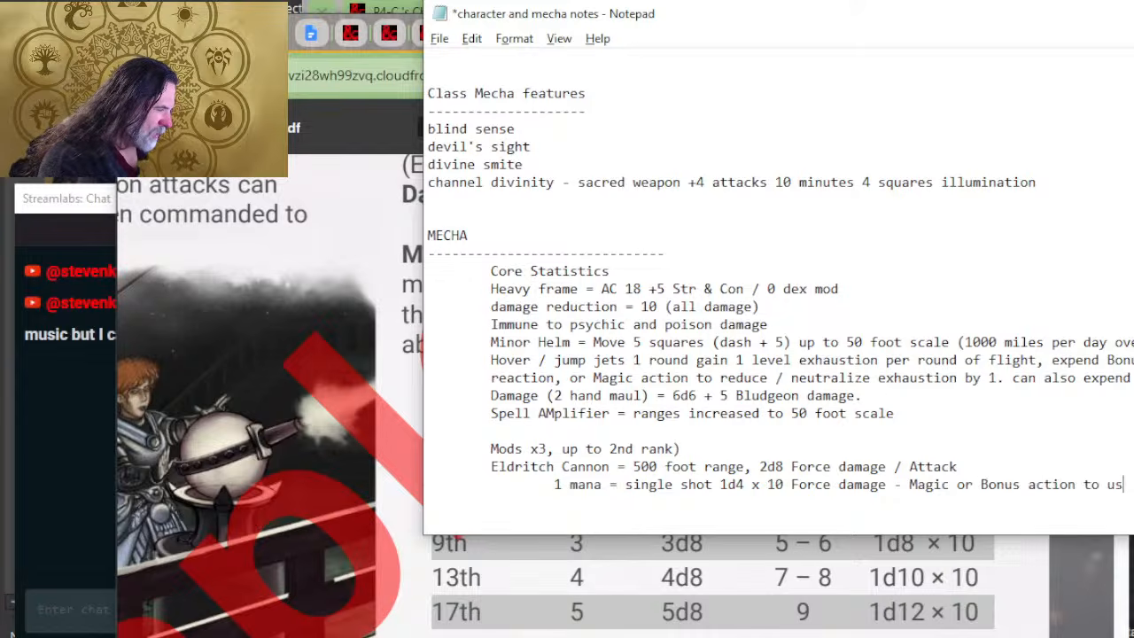
text(e.)
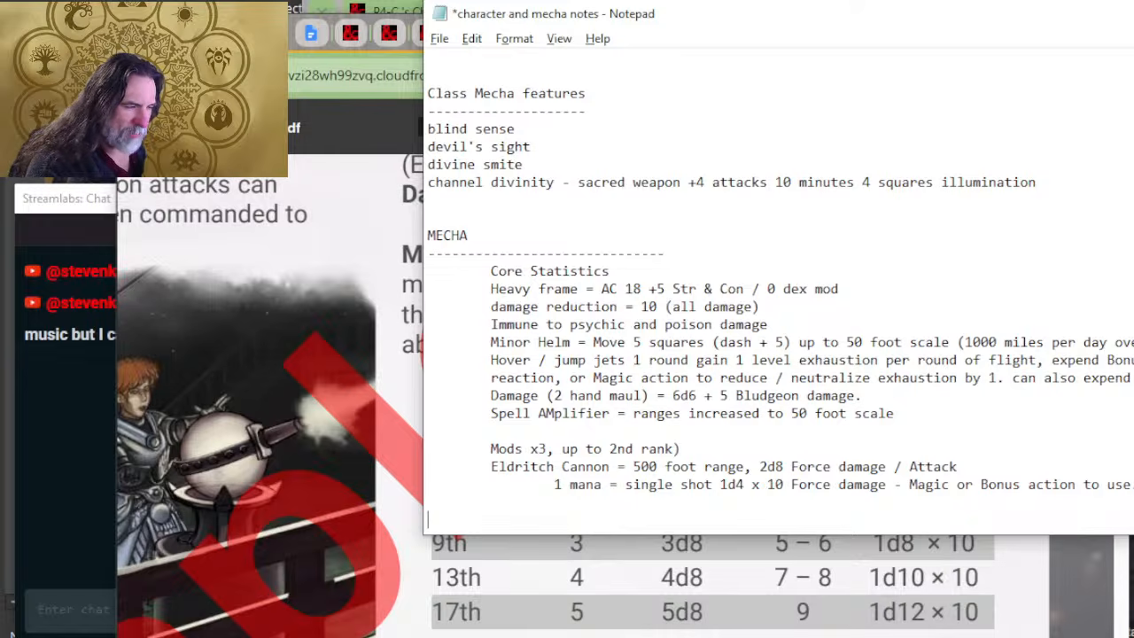
key(Return)
text(============================================================================)
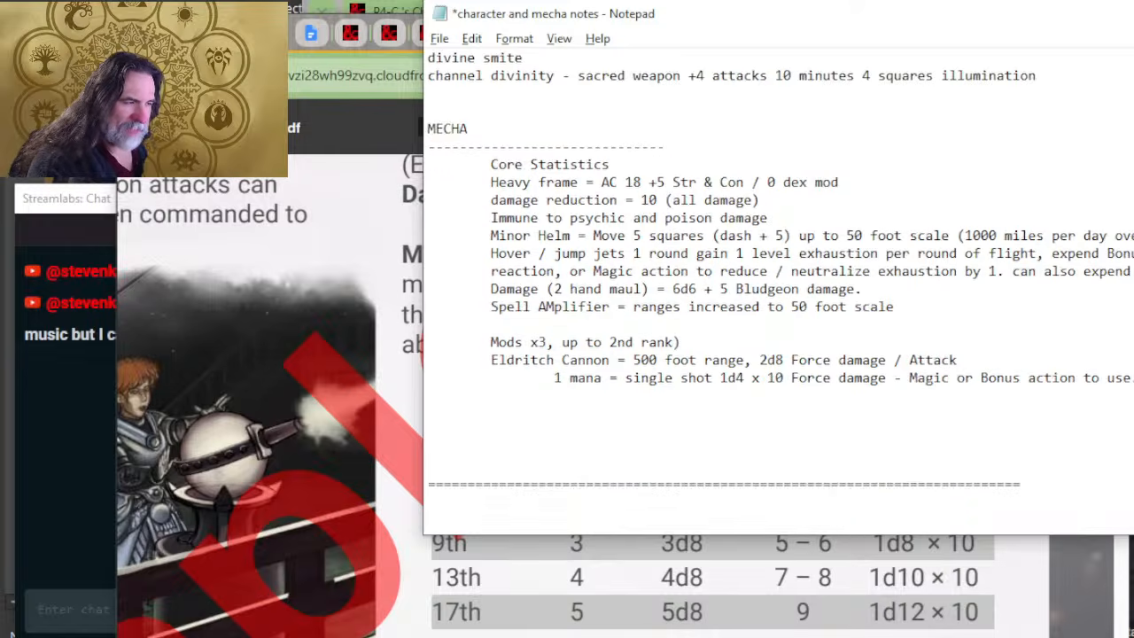
click(471, 396)
Step: Switch to Chrome, open the "Spelljammer - Kaiju & Constructs" document and shift the window away from the stream chat
key(alt+Tab)
key(alt+Tab)
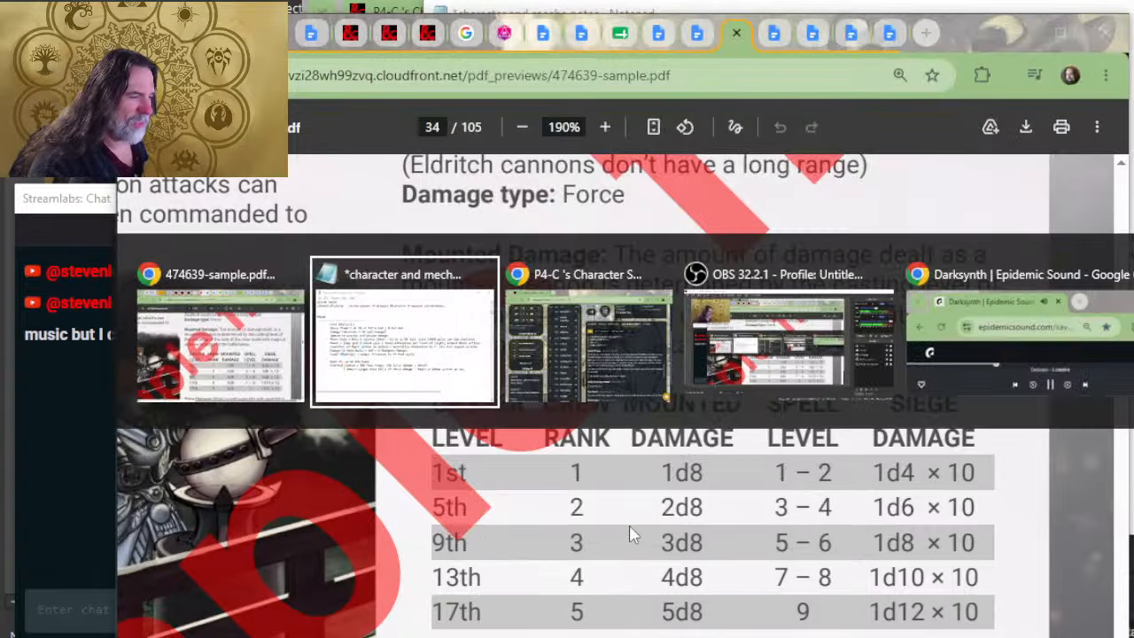
key(alt+Tab)
key(alt+Tab)
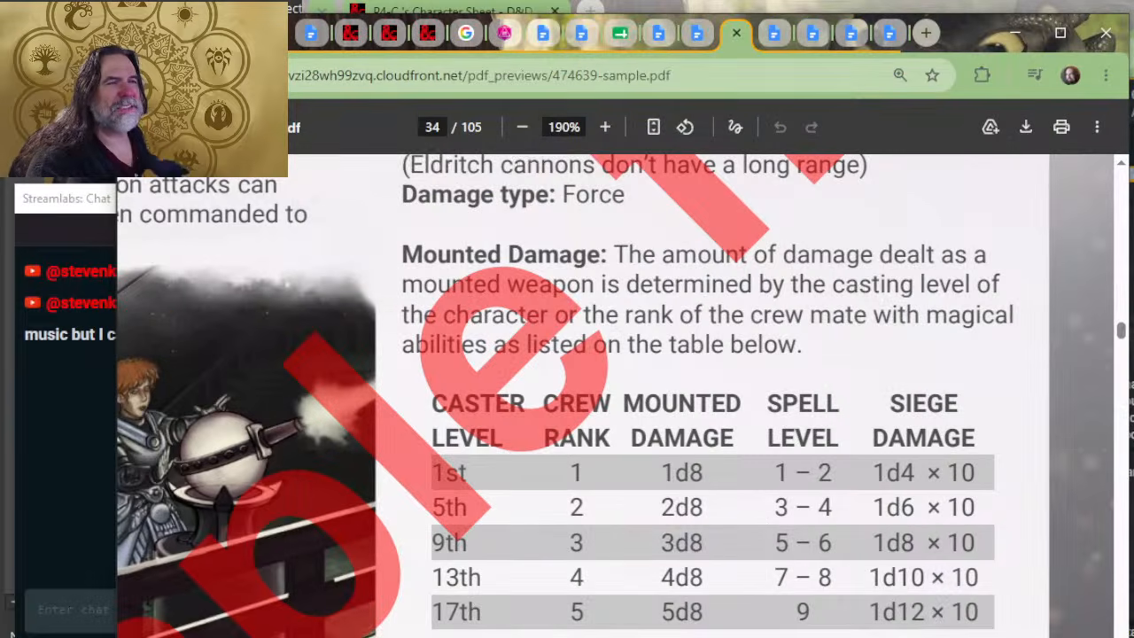
click(305, 35)
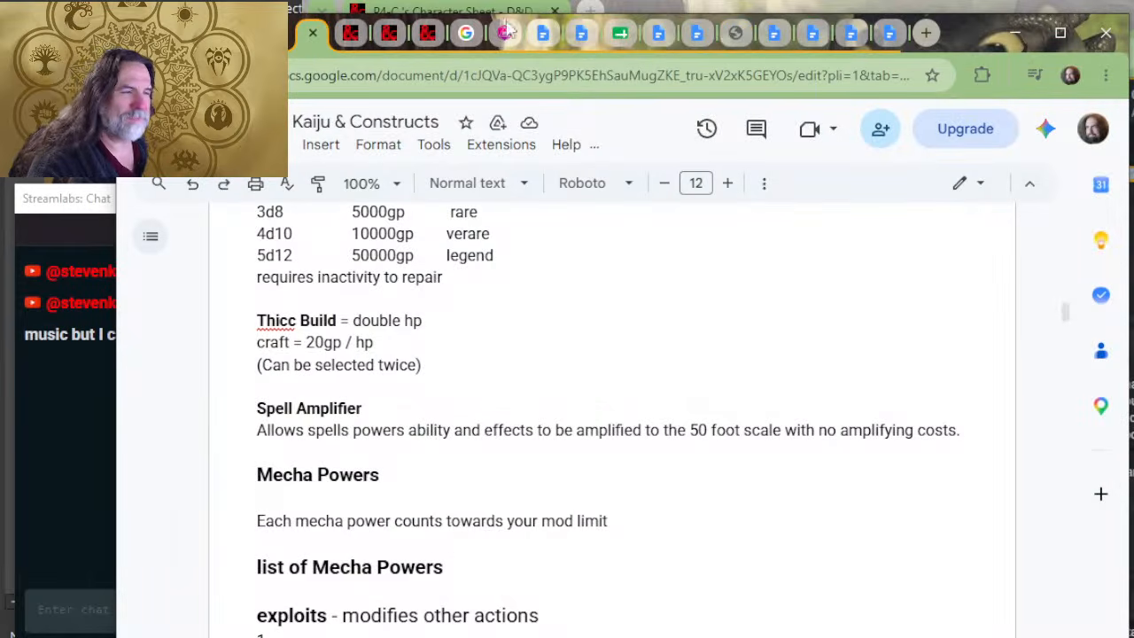
drag(964, 35, 1103, 40)
Step: Review the list of Mecha Powers from exploits through maneuvers to reactions, and narrow the browser window to uncover the stream chat
scroll(753, 465, down, 4)
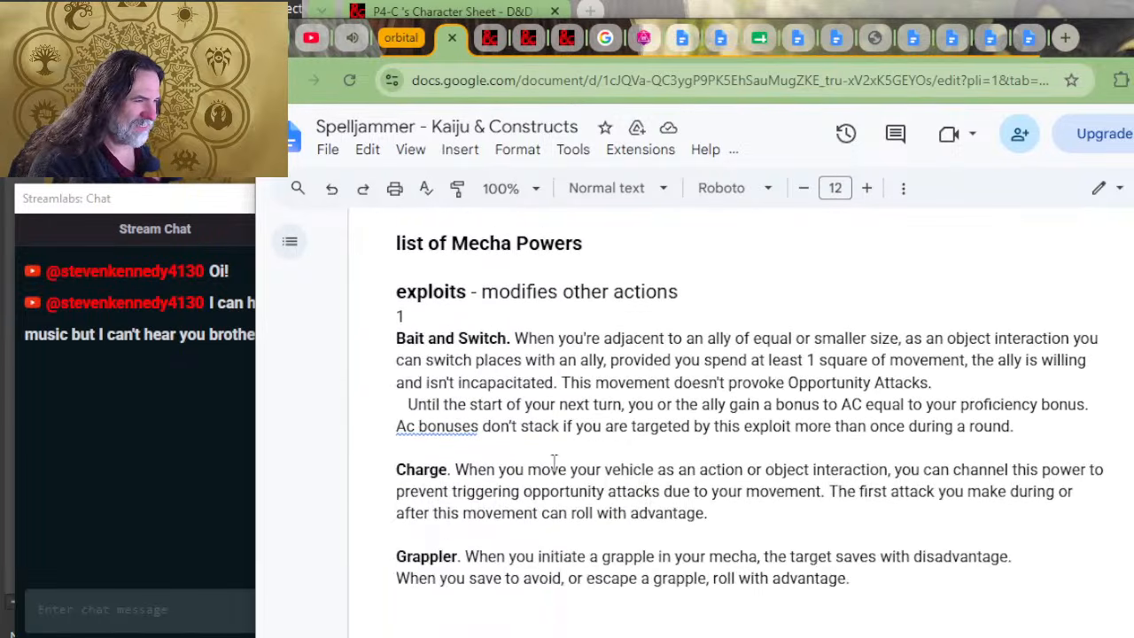
scroll(574, 441, down, 7)
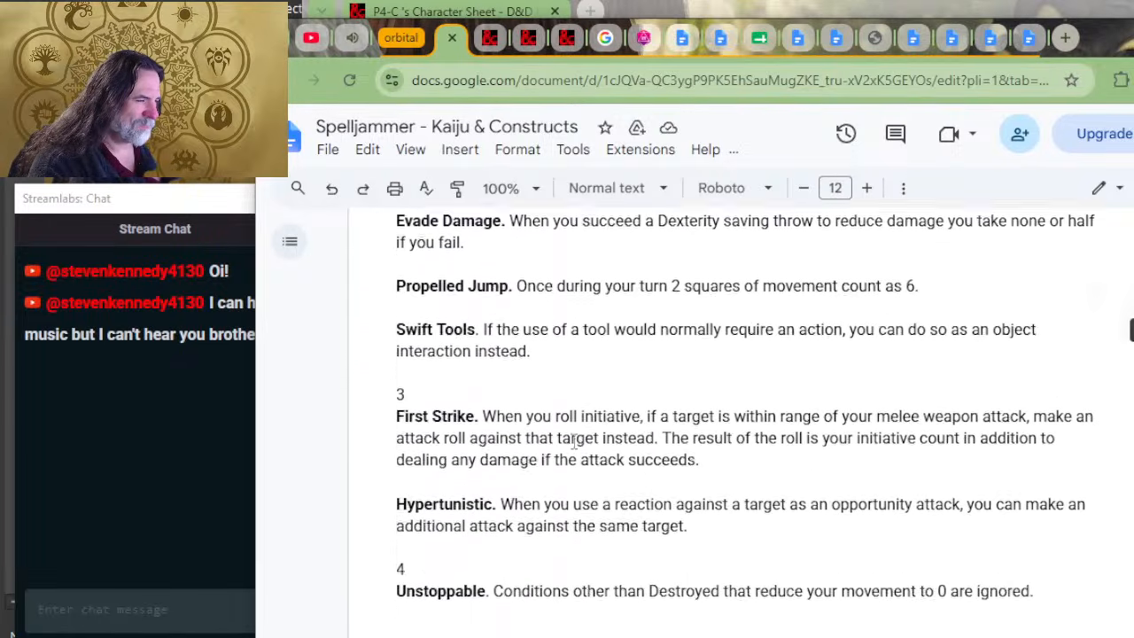
scroll(574, 441, down, 7)
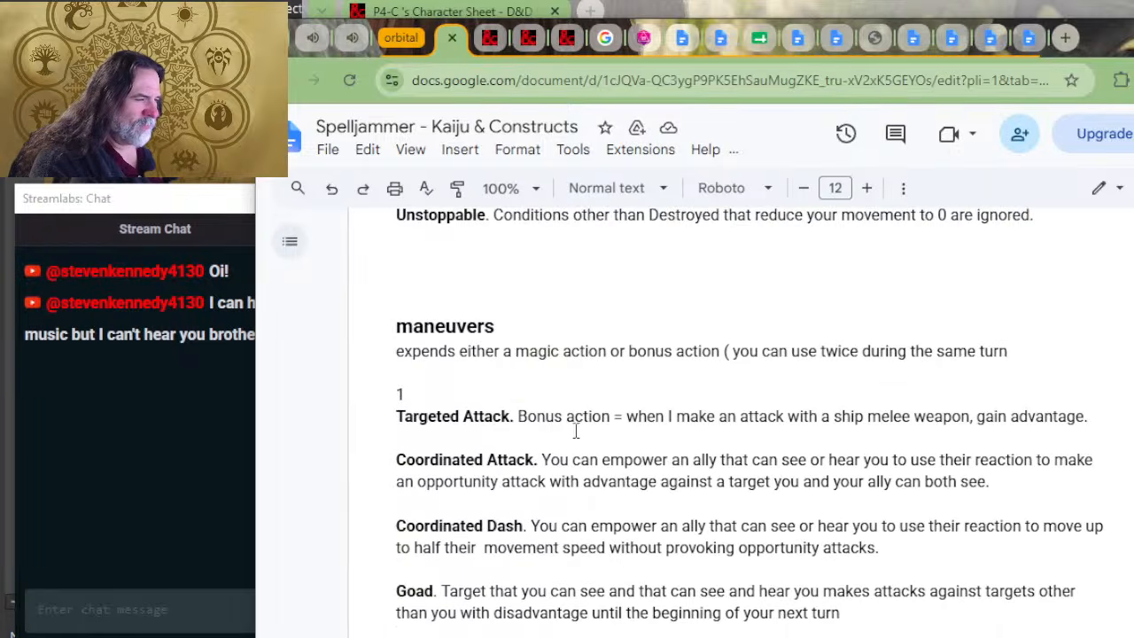
scroll(576, 432, down, 9)
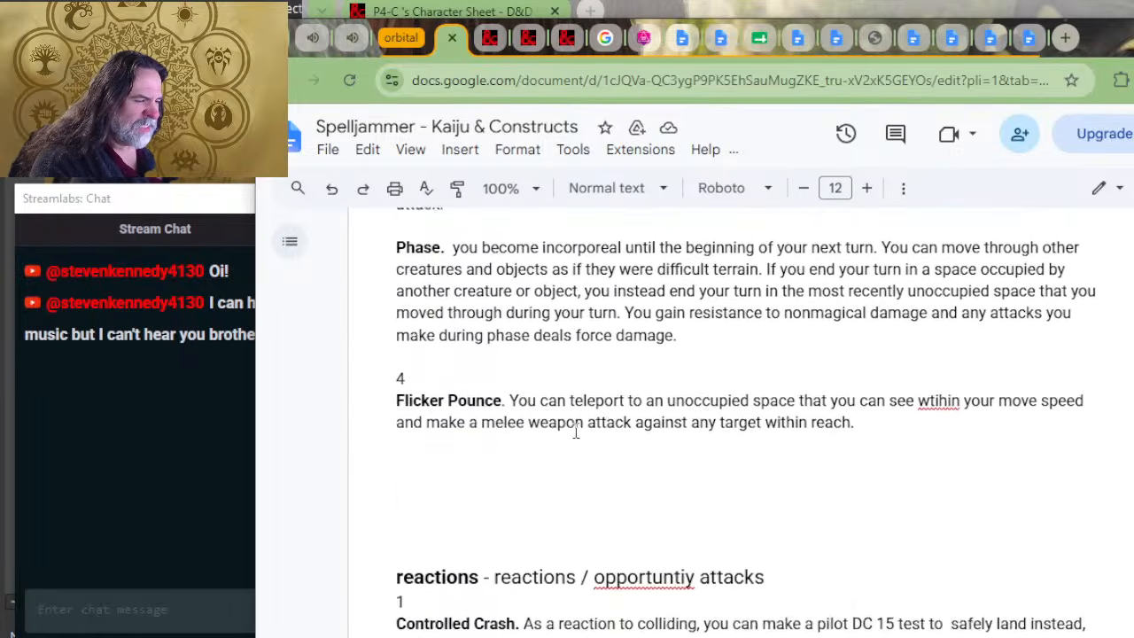
scroll(576, 432, down, 4)
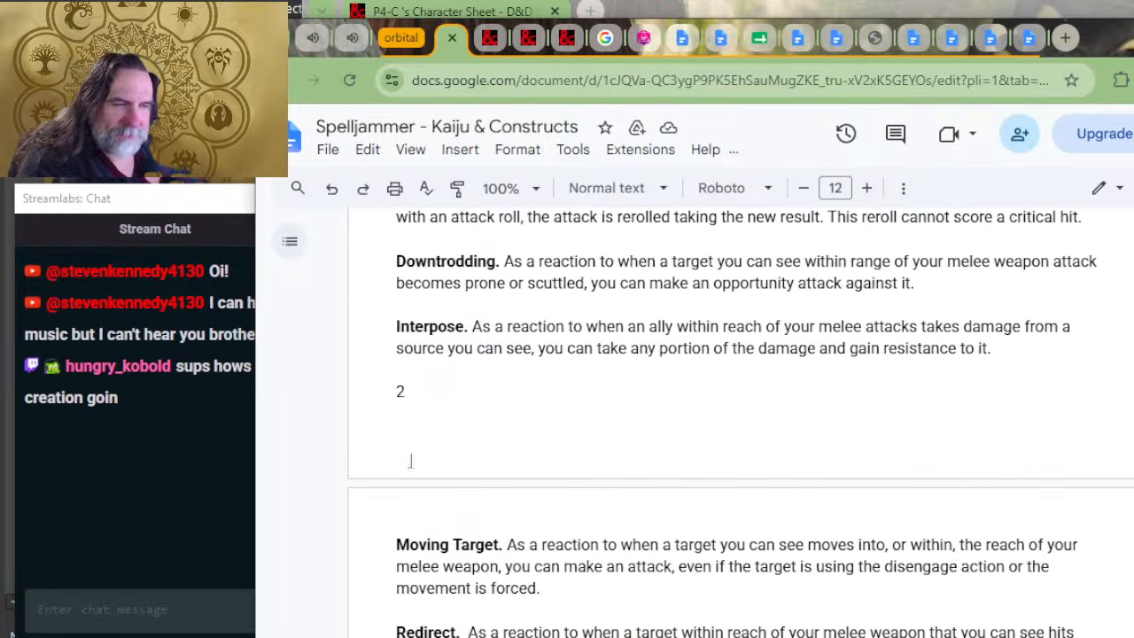
drag(256, 387, 288, 395)
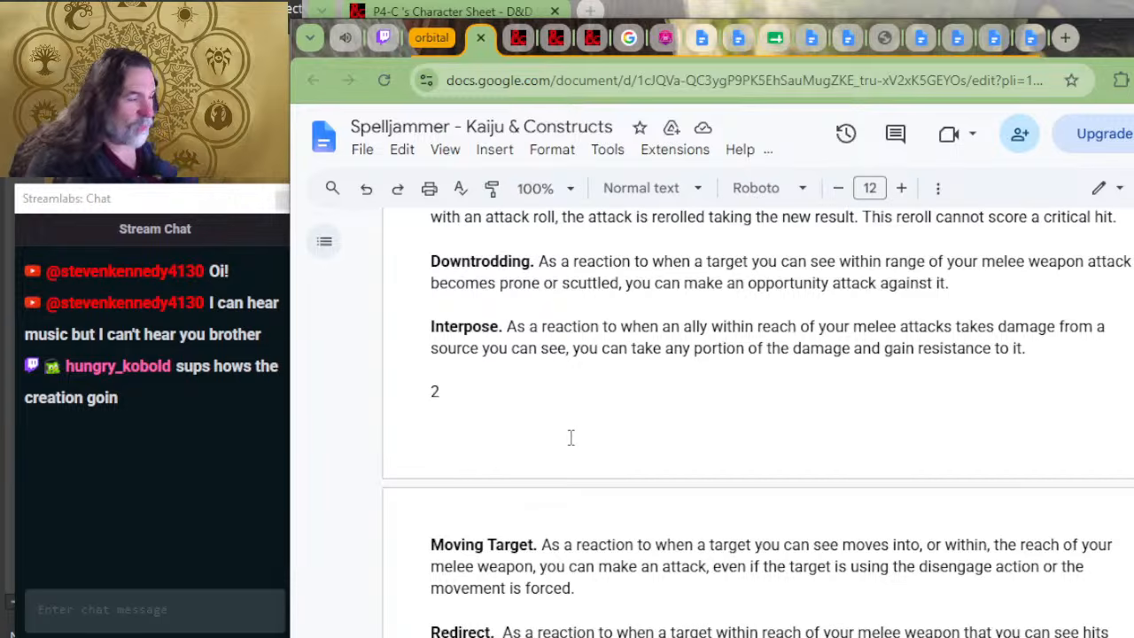
Step: Examine the remaining reaction powers, the strikes and the first sustained powers, including Blindsense and Power Shield, in the Mecha Powers list
scroll(570, 435, down, 2)
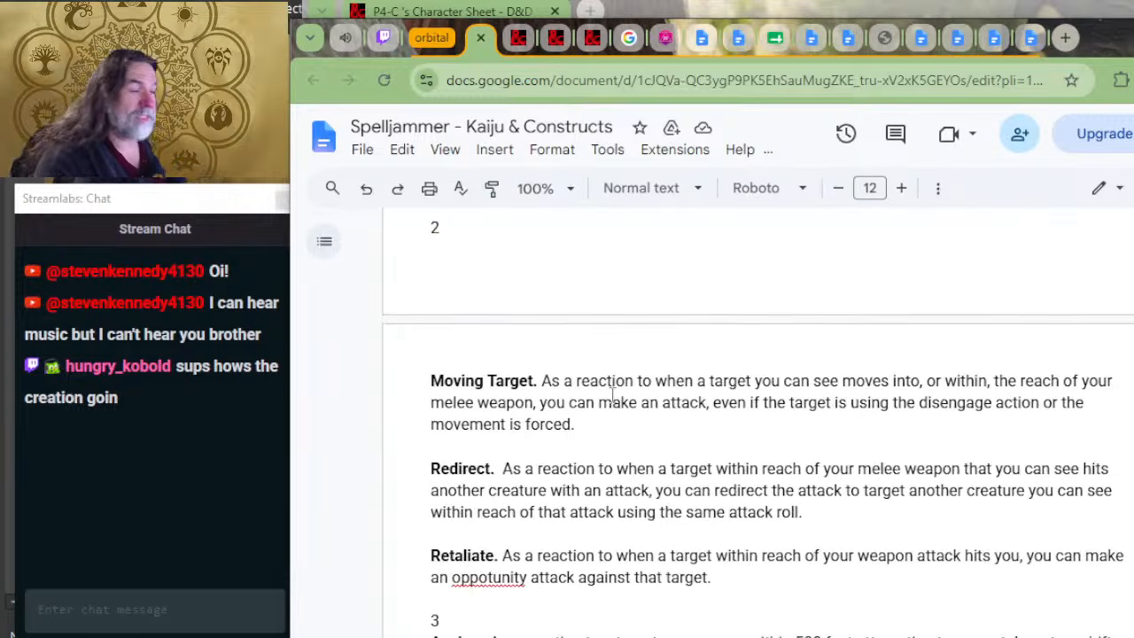
scroll(589, 425, down, 2)
scroll(620, 340, down, 4)
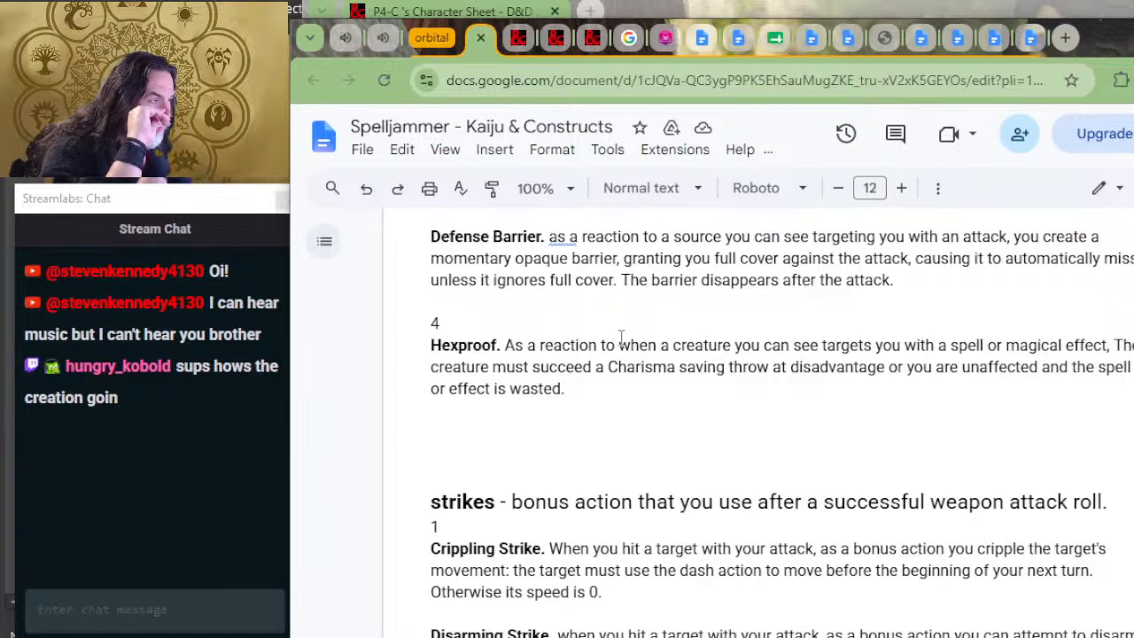
scroll(625, 369, down, 14)
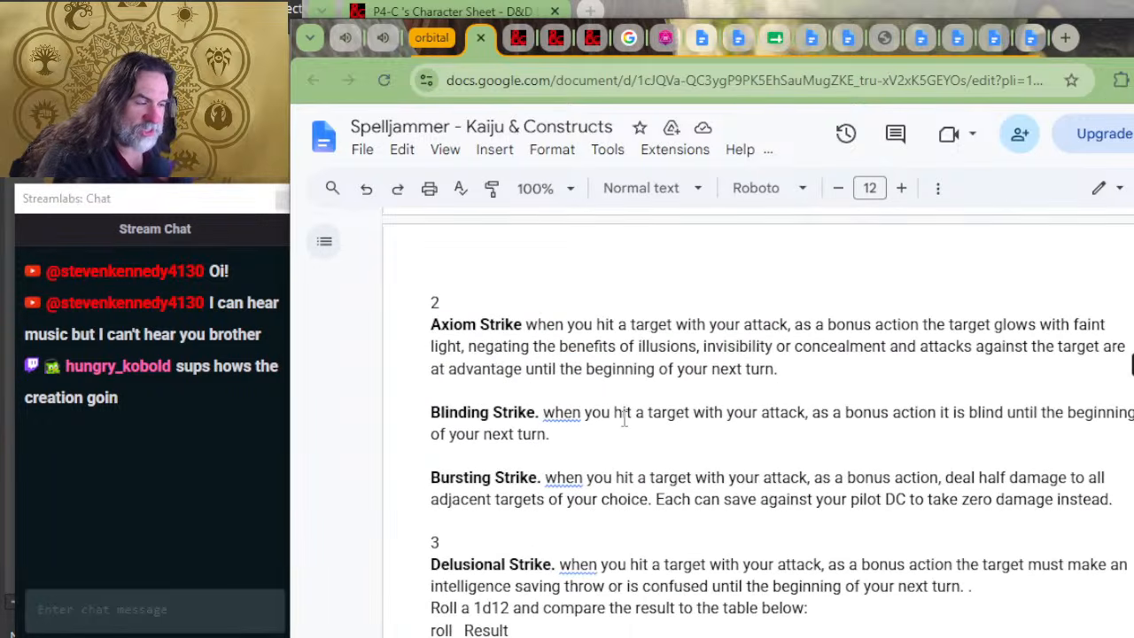
scroll(625, 420, down, 9)
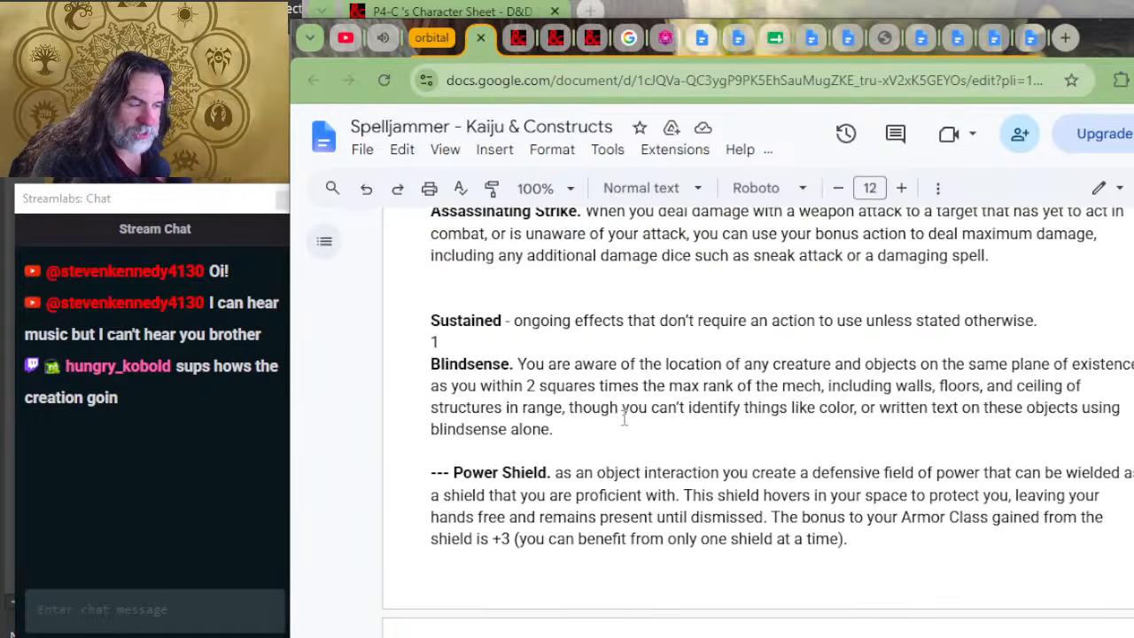
scroll(577, 435, up, 2)
scroll(625, 359, up, 2)
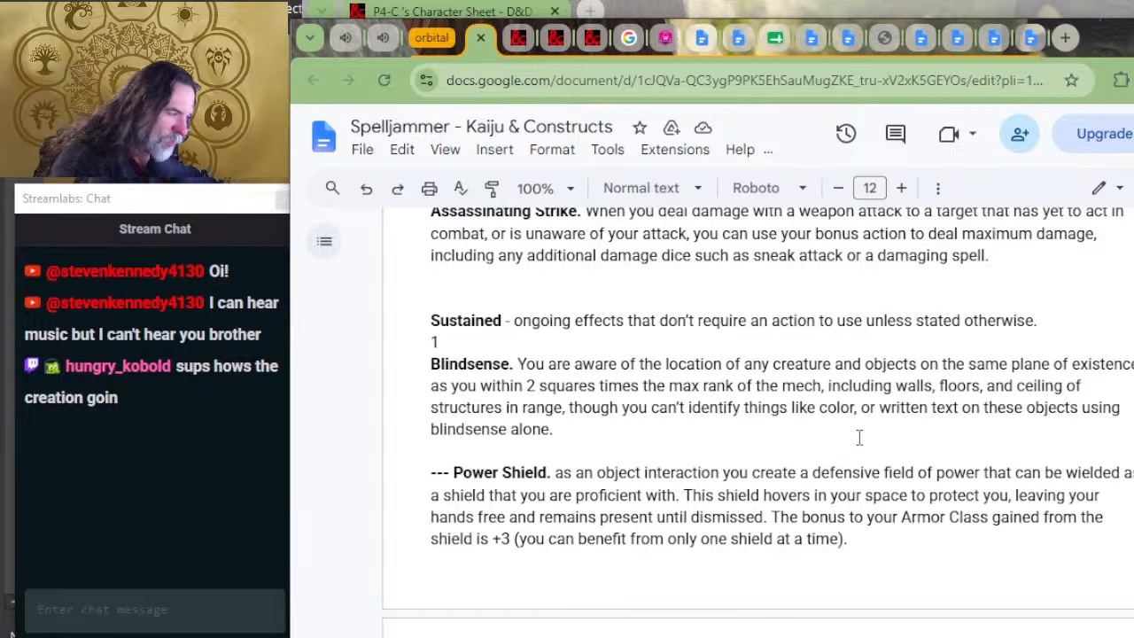
scroll(816, 399, down, 2)
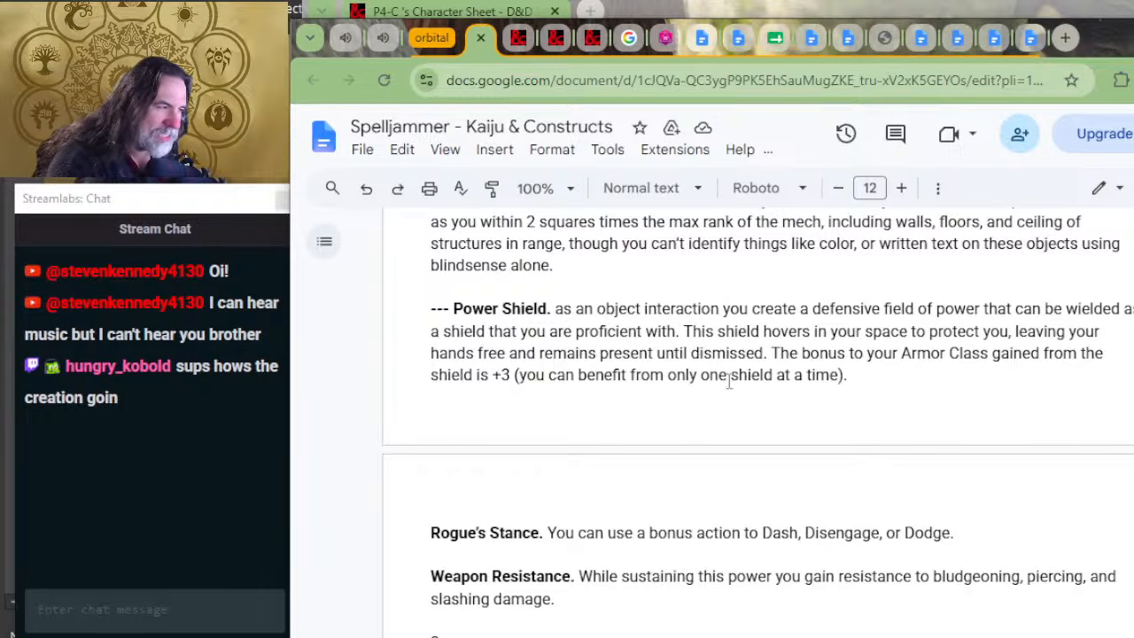
Step: Switch to the Notepad character and mecha notes and start a "Power Shield" entry beneath the Eldritch Cannon lines
key(alt+Tab)
key(alt+Tab)
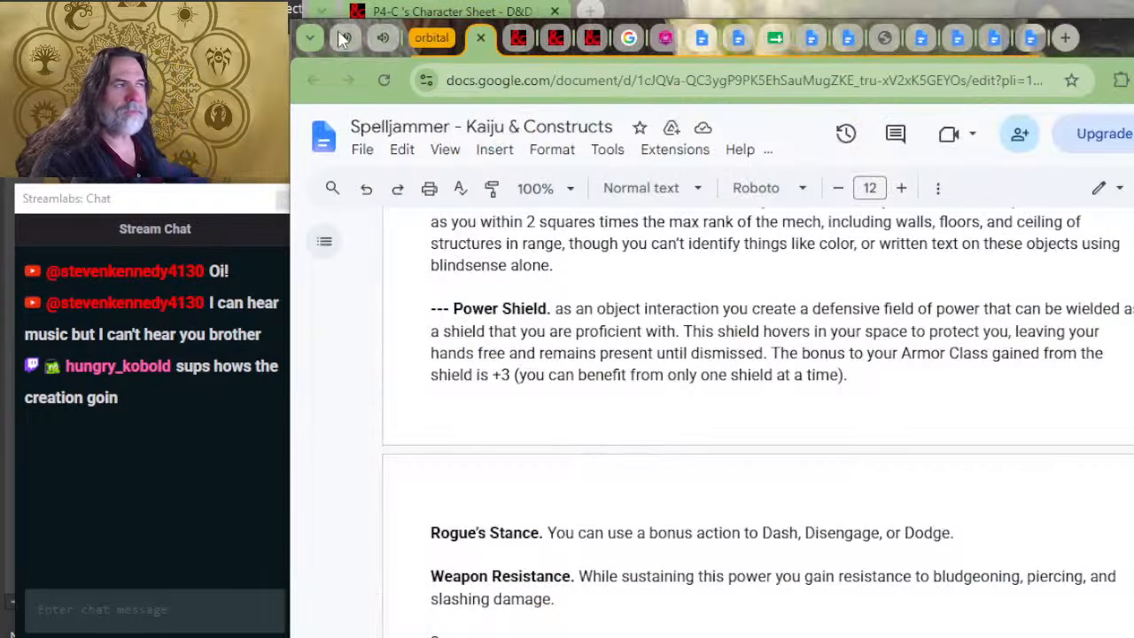
key(alt+Tab)
key(Tab)
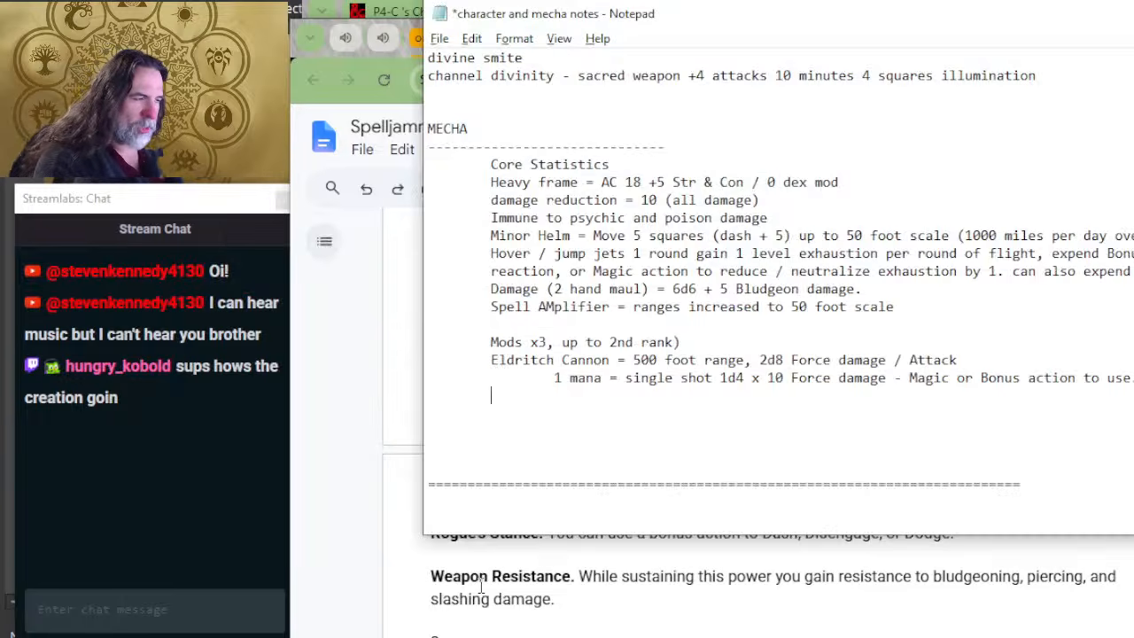
text(Power S)
text(Hield)
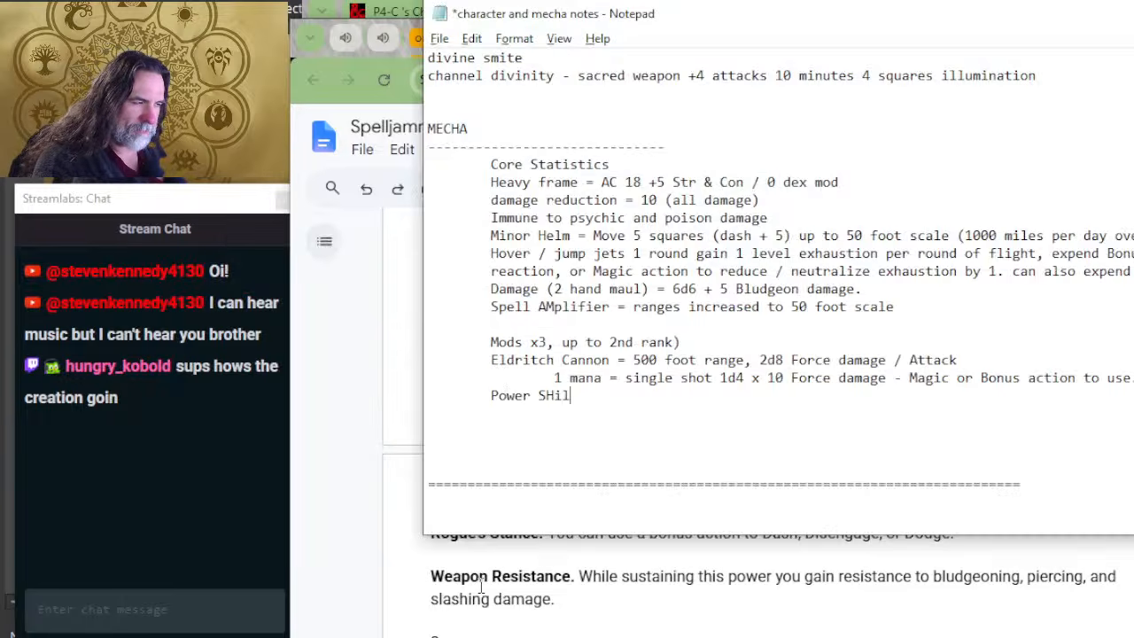
key(BackSpace)
key(BackSpace)
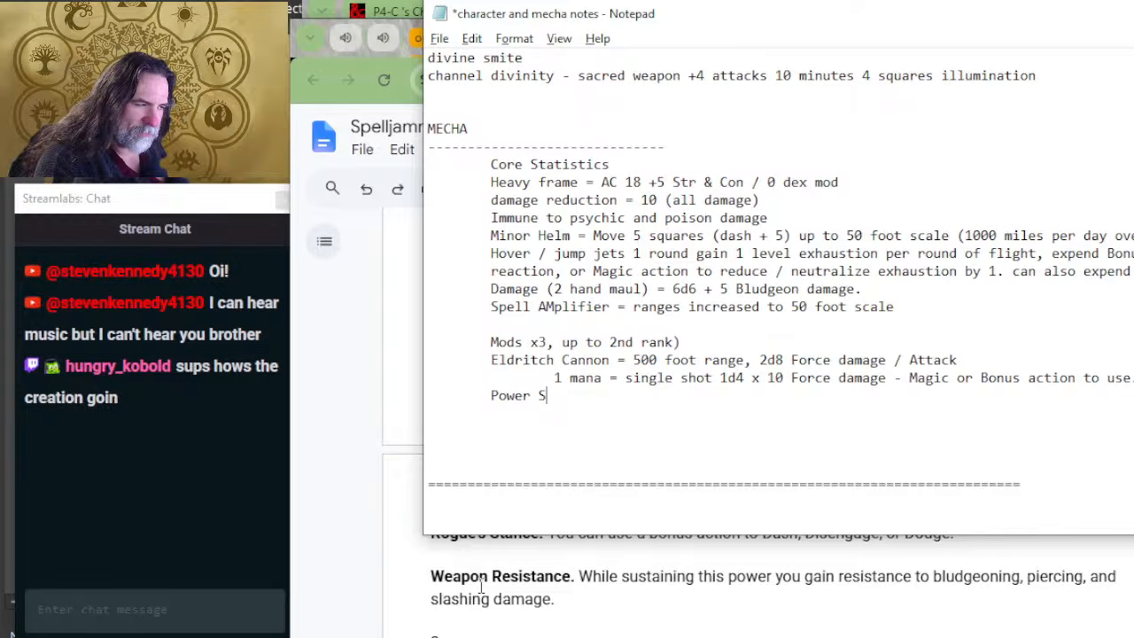
text(hield )
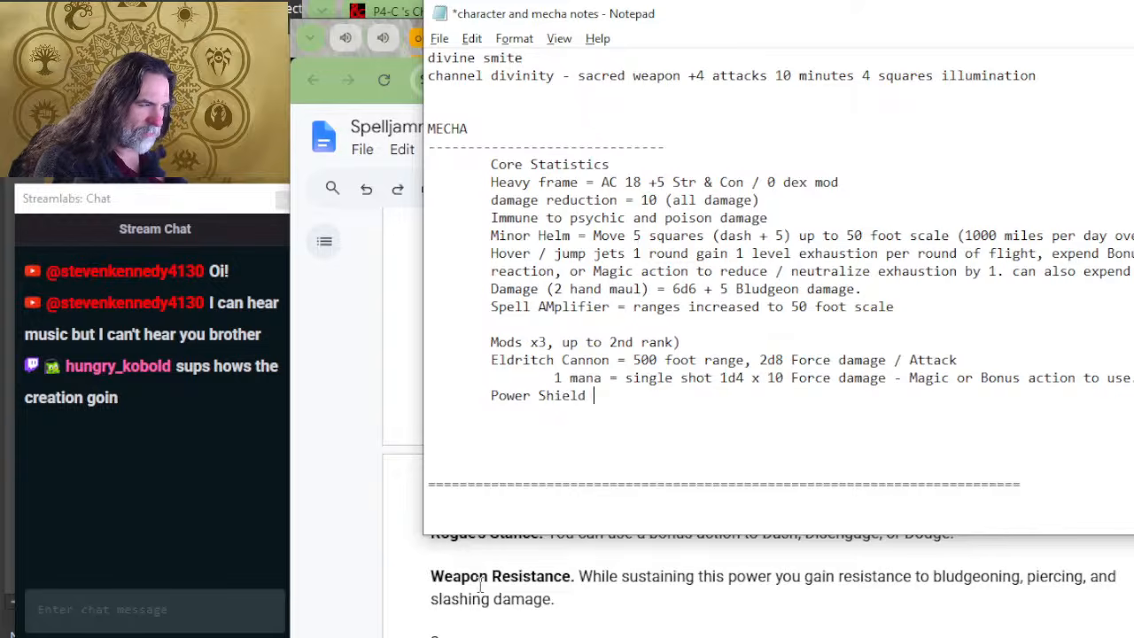
text(= +3 )
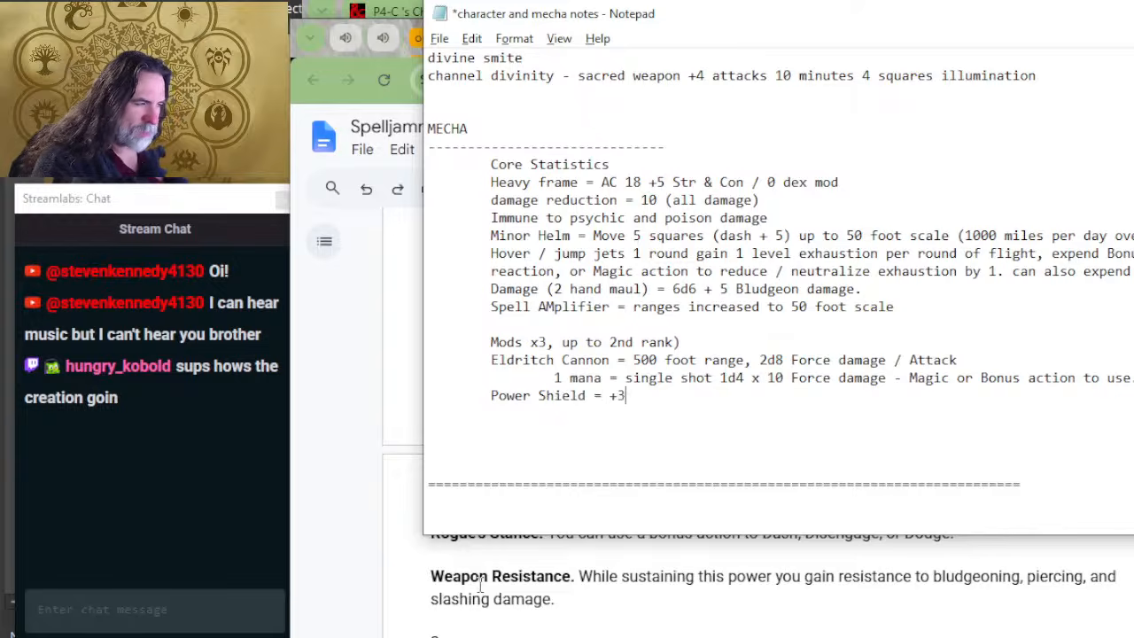
text(AC no h)
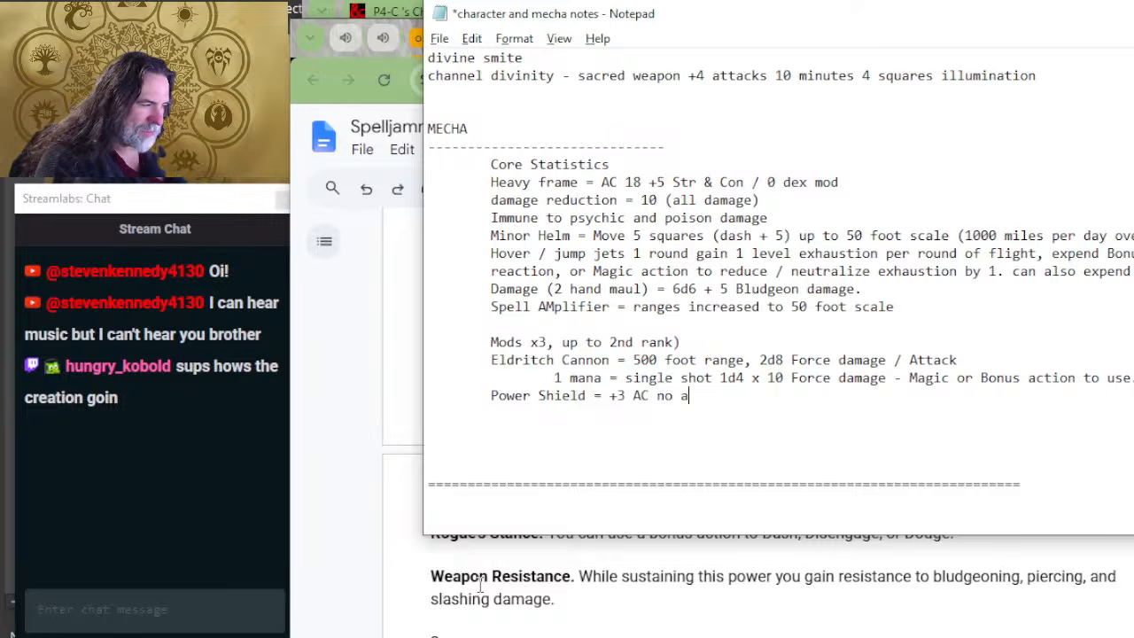
text(ands)
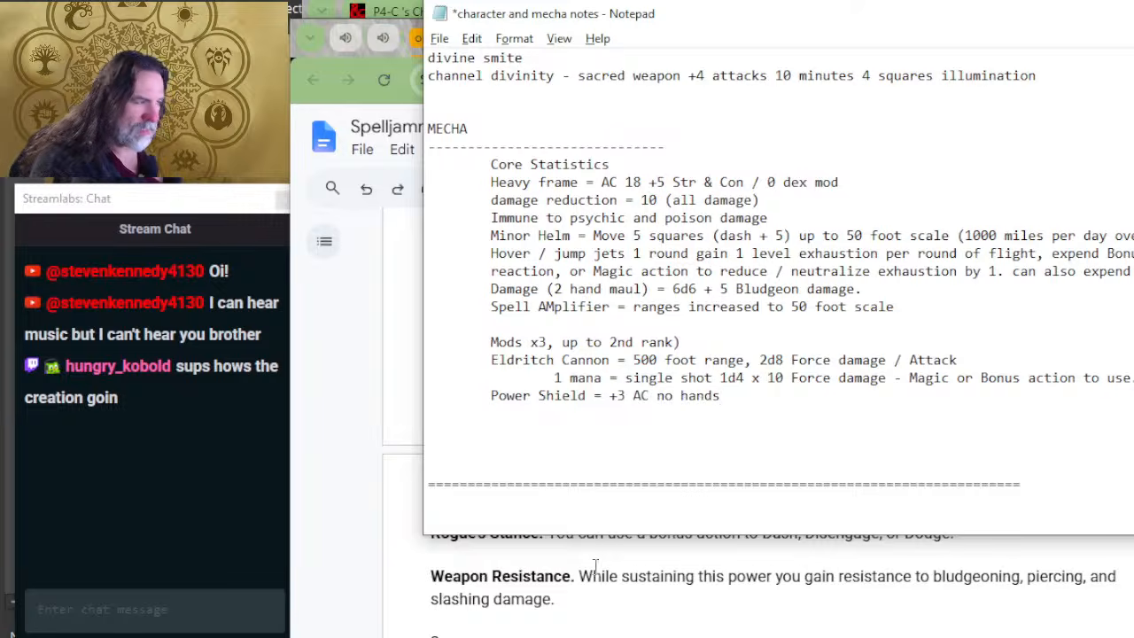
Step: Complete the Power Shield mod entry with "= +3 AC no hands"
scroll(636, 564, up, 5)
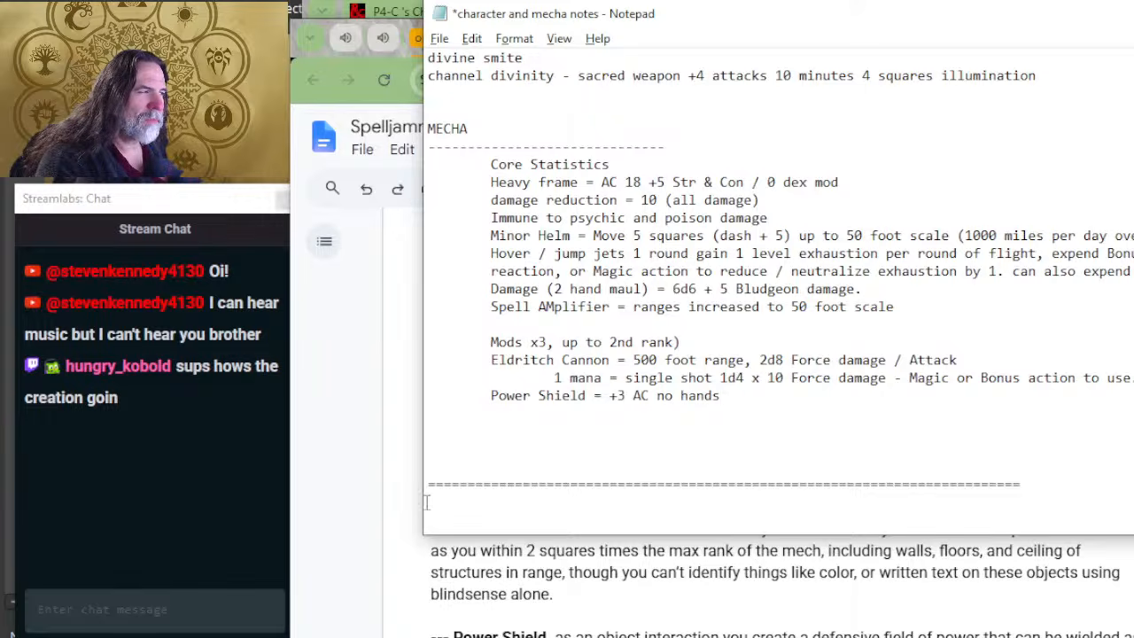
click(642, 181)
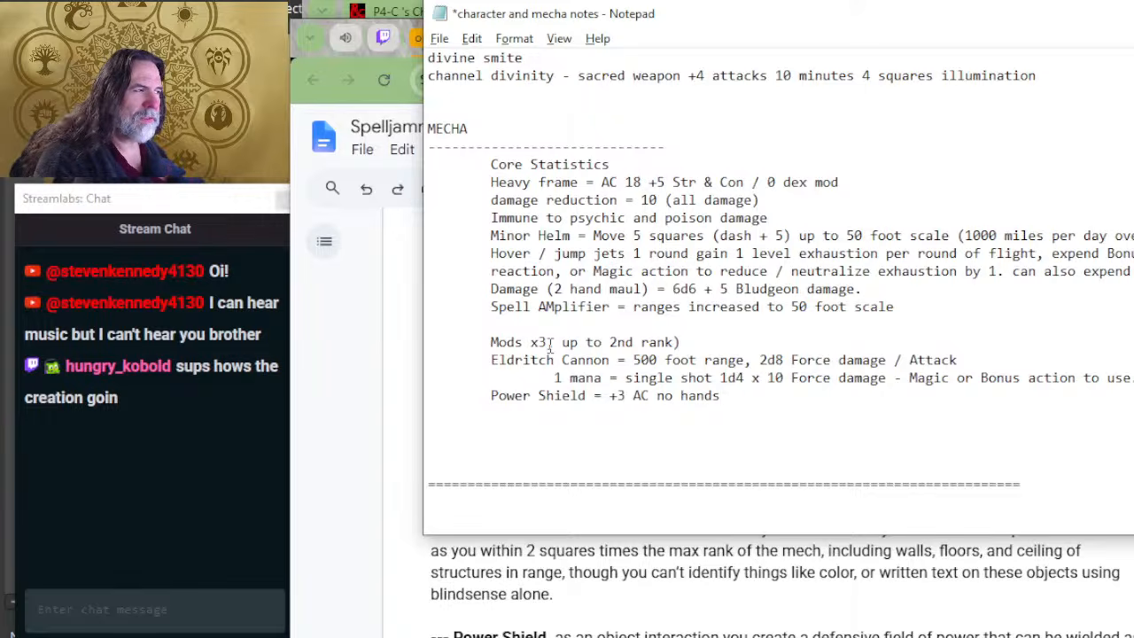
text(+13)
key(BackSpace)
key(BackSpace)
key(BackSpace)
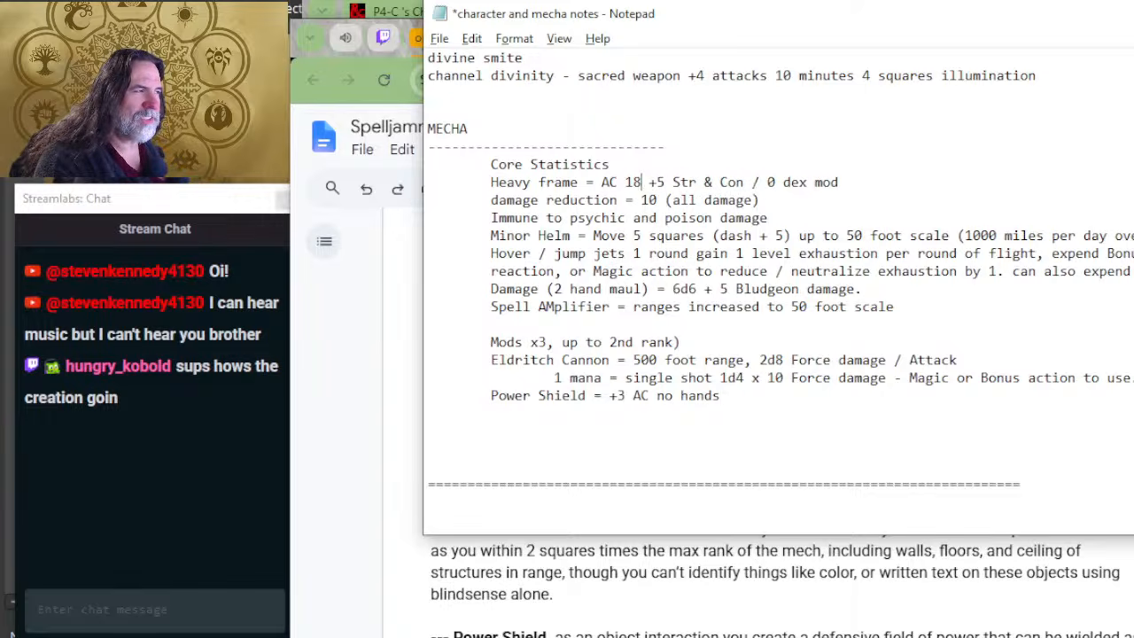
key(BackSpace)
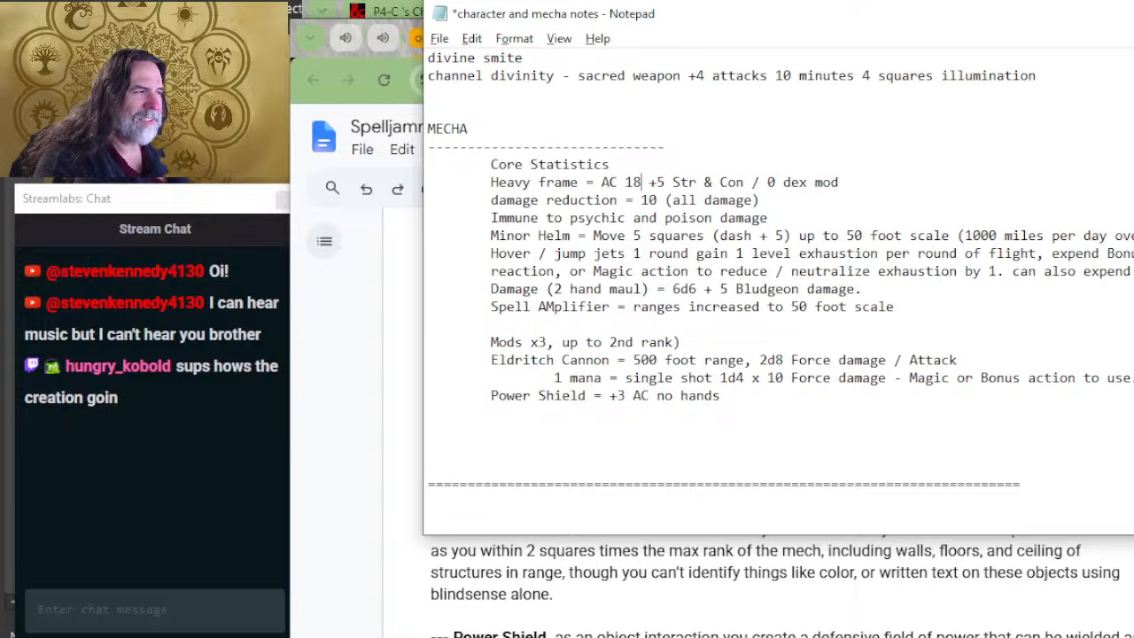
Step: Insert an empty line between the Heavy frame and damage reduction lines of the Core Statistics
key(Home)
key(Down)
key(Tab)
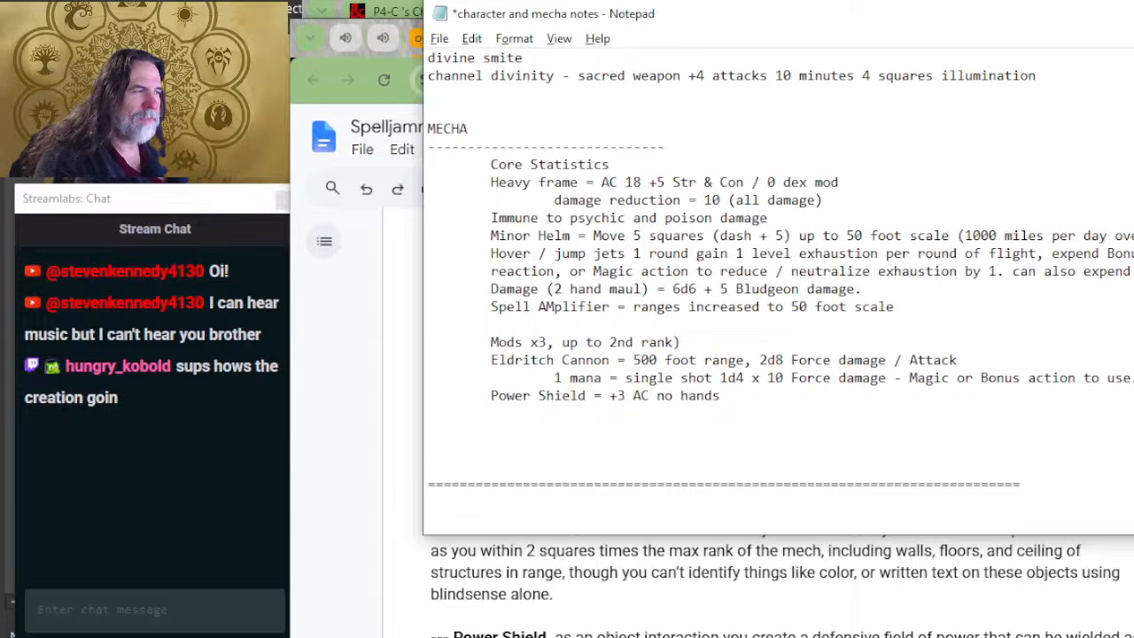
key(Return)
key(Left)
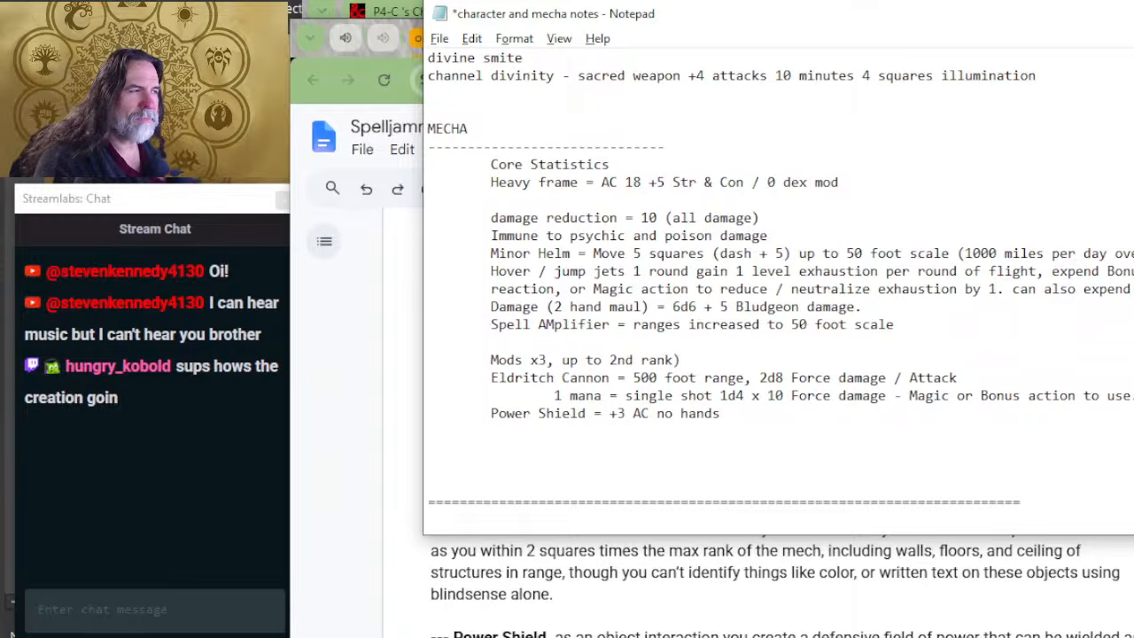
Step: Write "Power Shield" on the empty line beneath Heavy frame
text({pwer SJo)
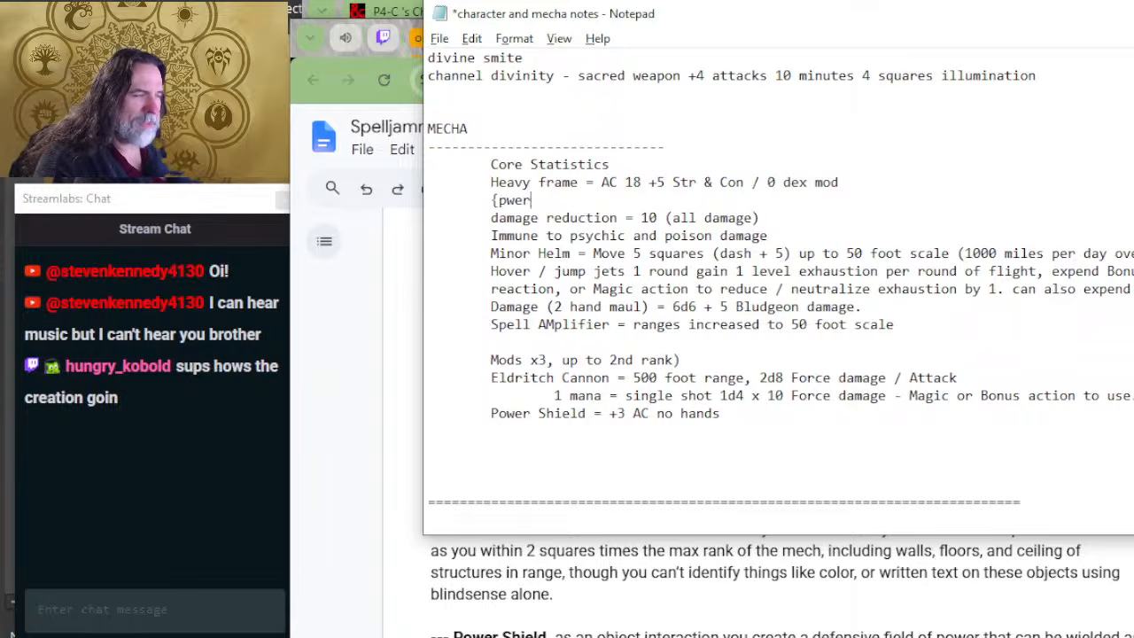
key(BackSpace)
key(BackSpace)
key(BackSpace)
key(BackSpace)
key(BackSpace)
key(BackSpace)
key(BackSpace)
key(BackSpace)
key(BackSpace)
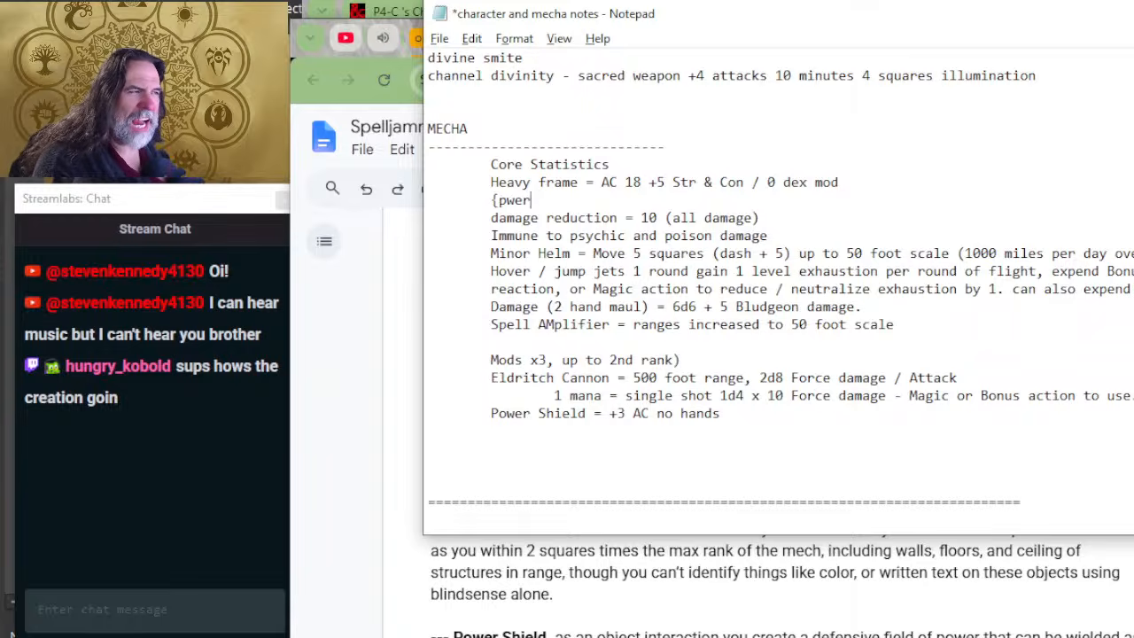
text(Power Shielf)
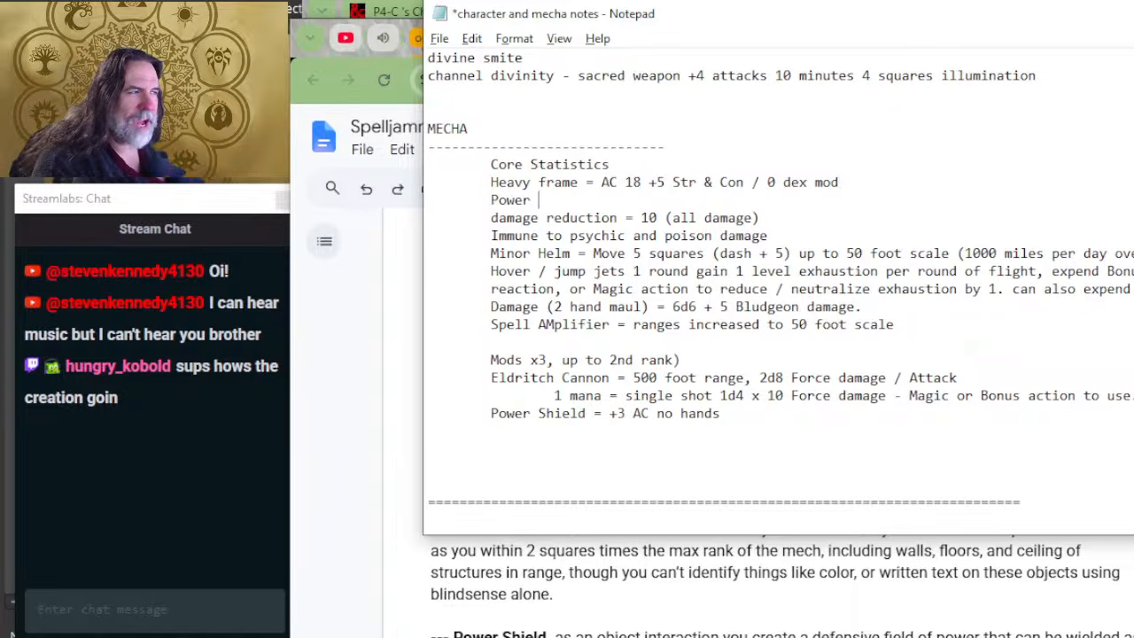
key(BackSpace)
key(BackSpace)
key(BackSpace)
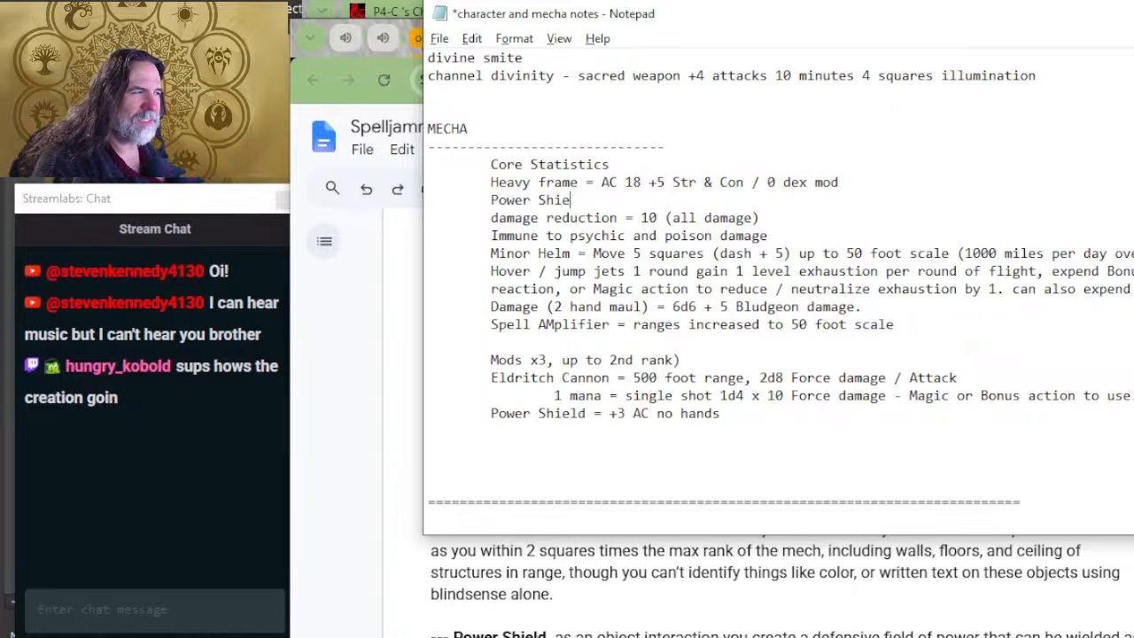
text(ld (bold)
Step: Append "(mod below) +3 AC" to the Power Shield line in the Core Statistics
key(BackSpace)
key(BackSpace)
key(BackSpace)
key(BackSpace)
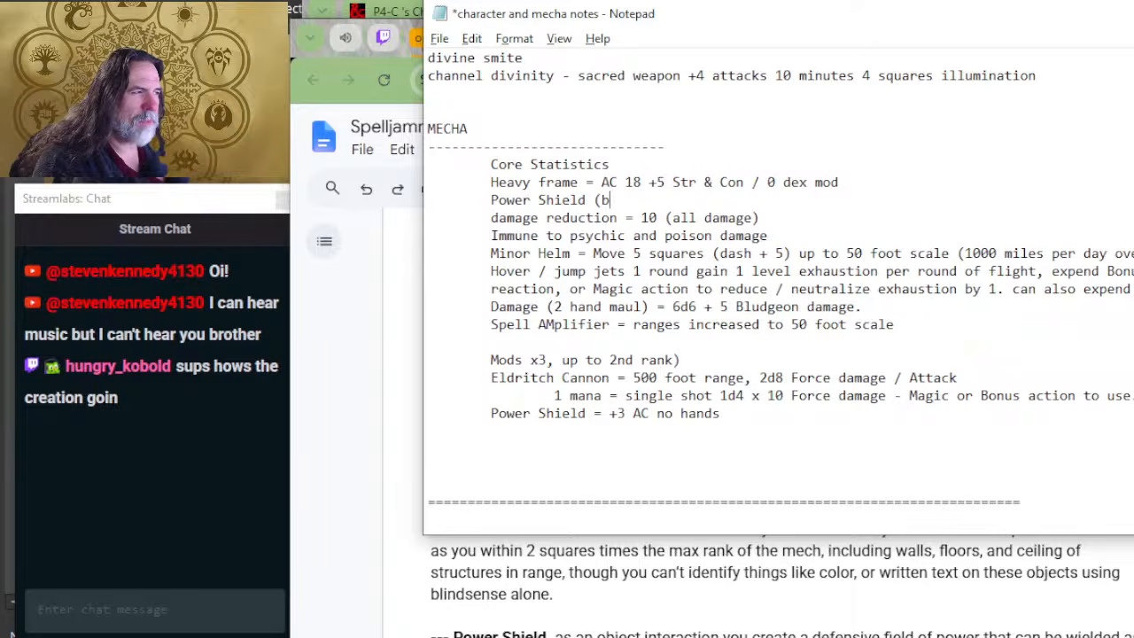
text(mod below)()
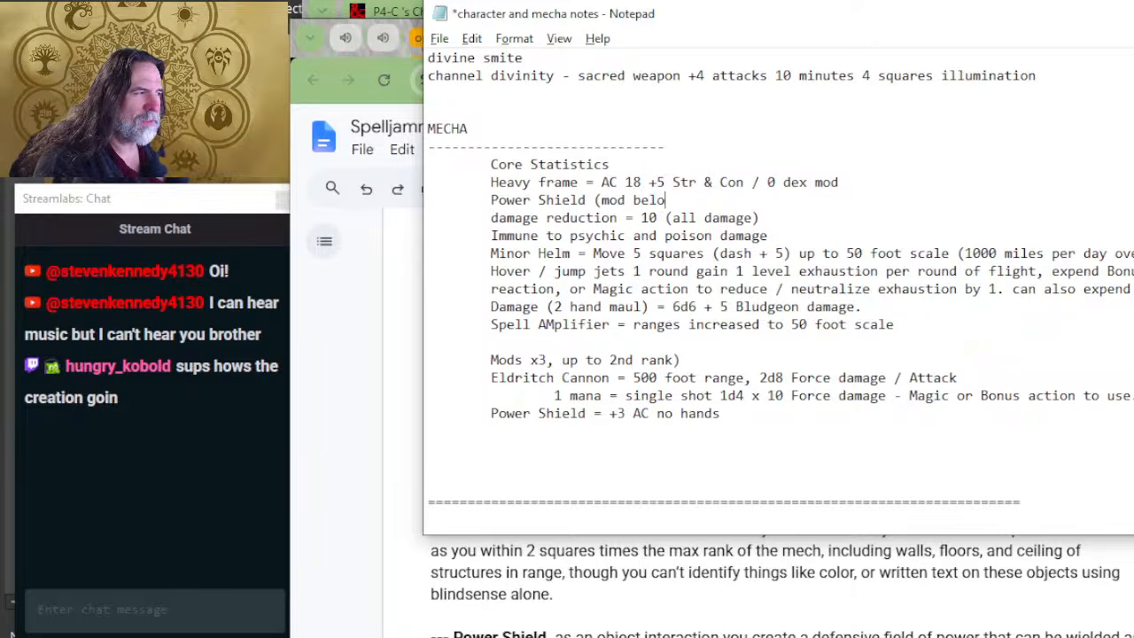
key(BackSpace)
key(BackSpace)
text(+)
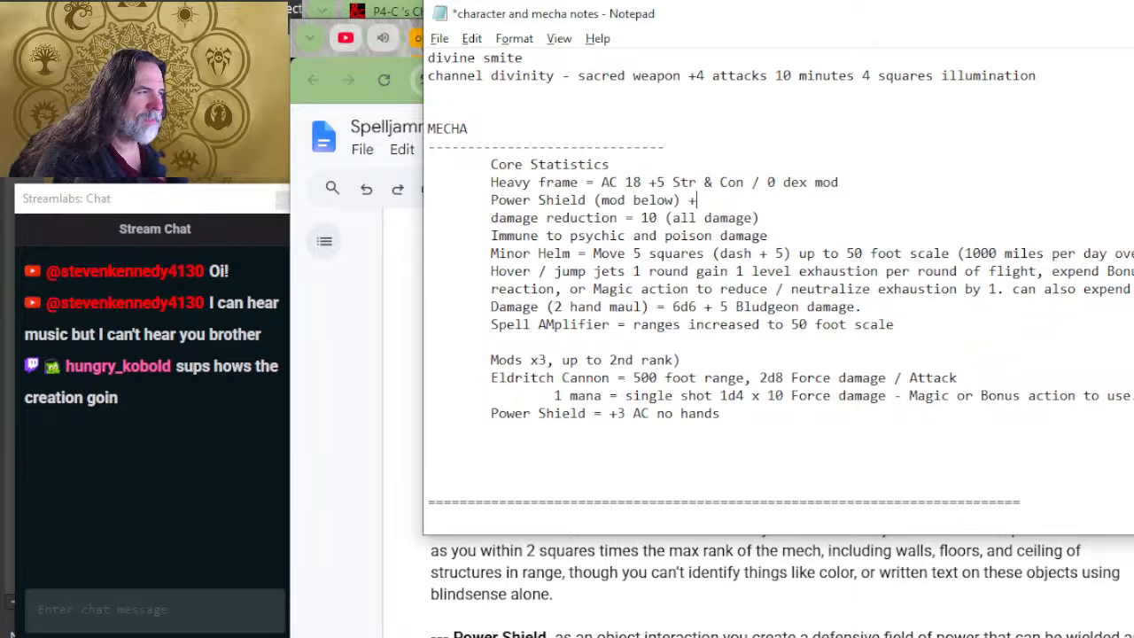
text(3 AC)
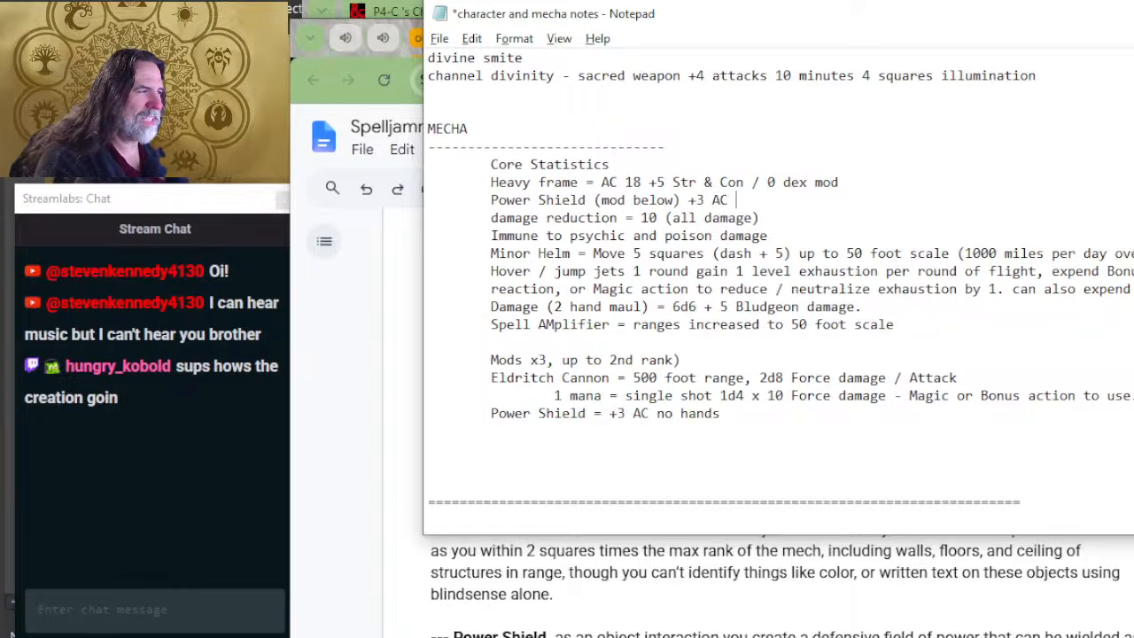
Step: Insert a line directly beneath the Core Statistics heading and enter "AC 21" on it
key(Up)
key(Up)
key(Return)
key(Tab)
text(A)
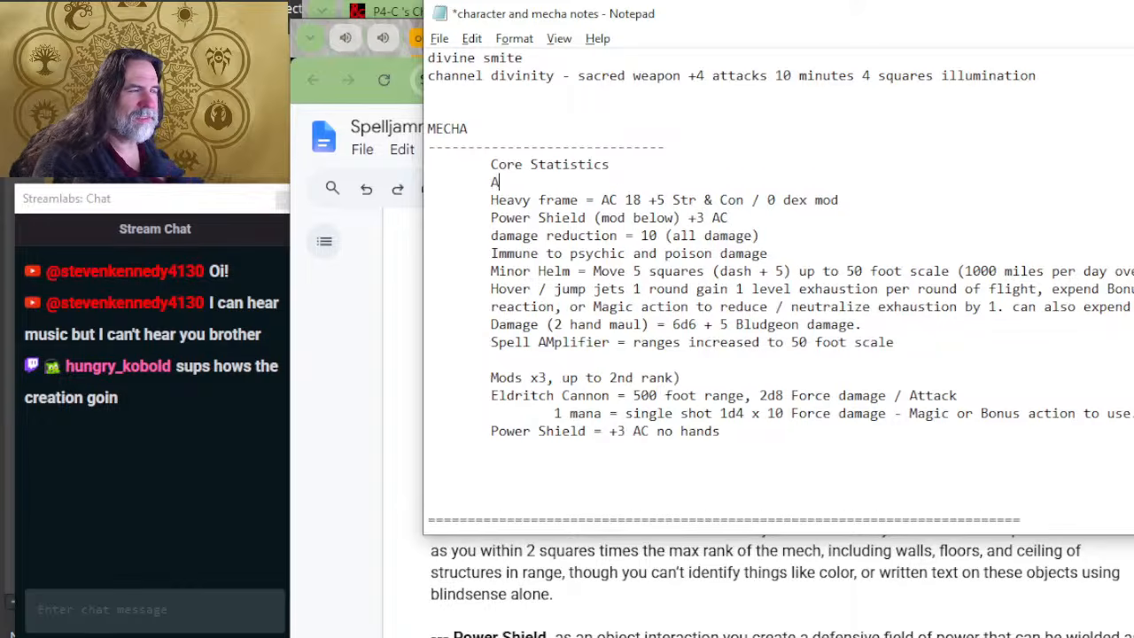
key(BackSpace)
text(AC )
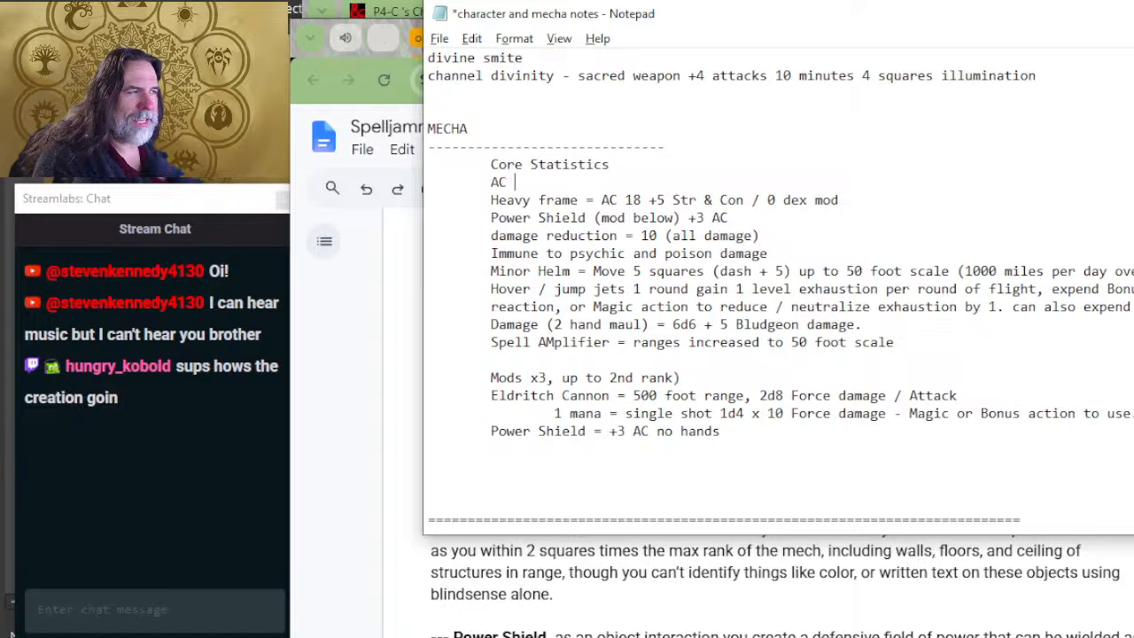
text(21 HP)
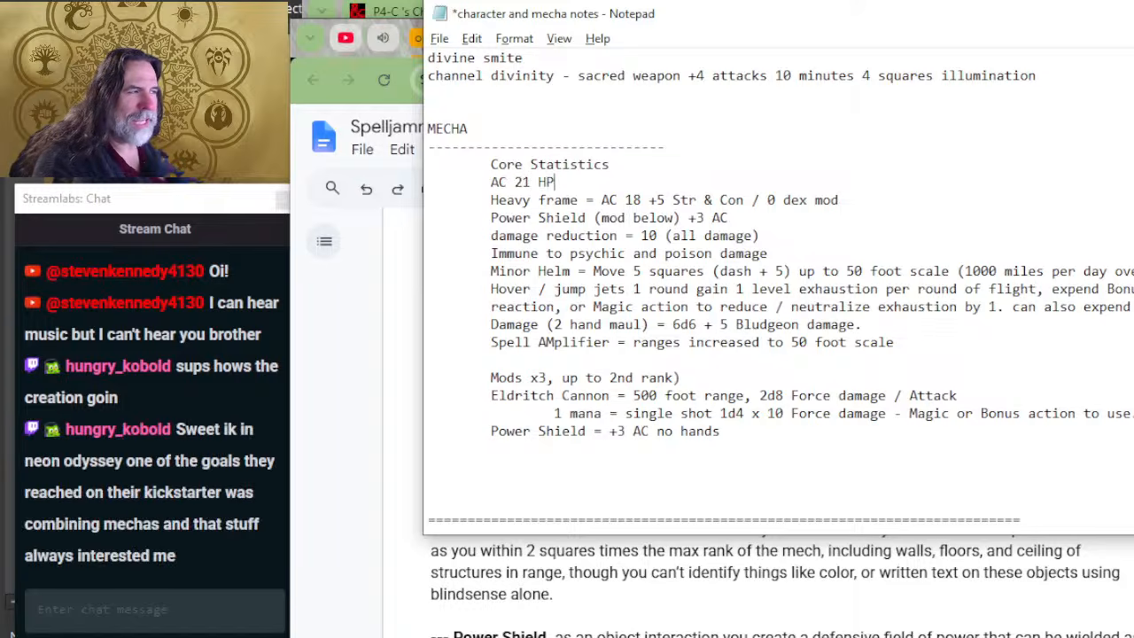
text( 40 MOve 5 s)
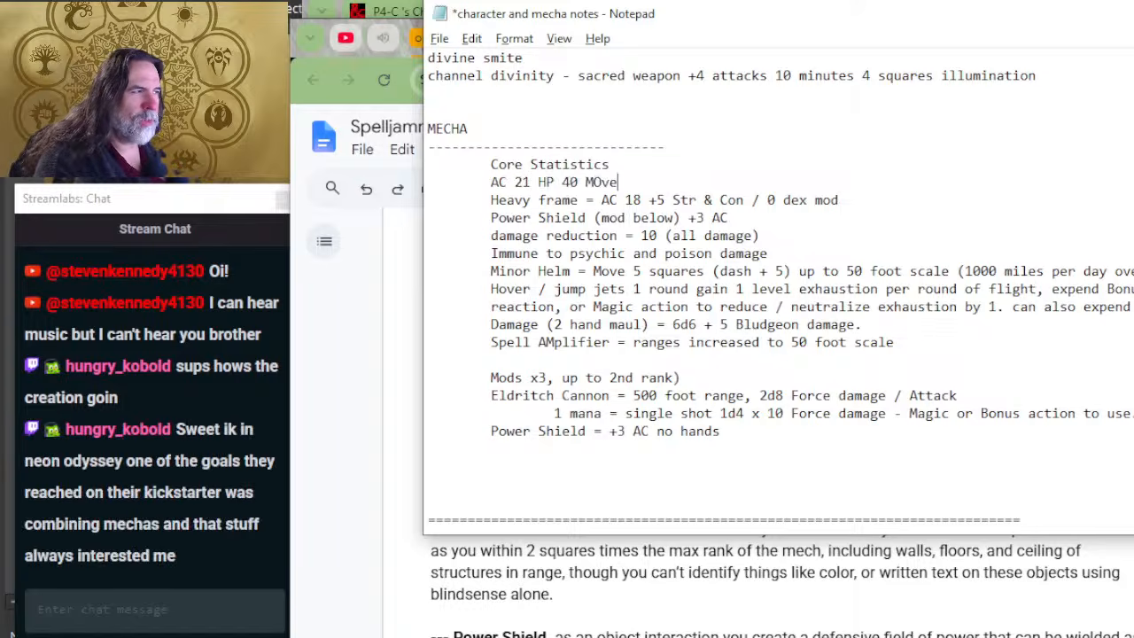
Step: Extend the AC 21 line with "HP 40 MOve 5sq x 50ft."
key(BackSpace)
key(BackSpace)
text(sq )
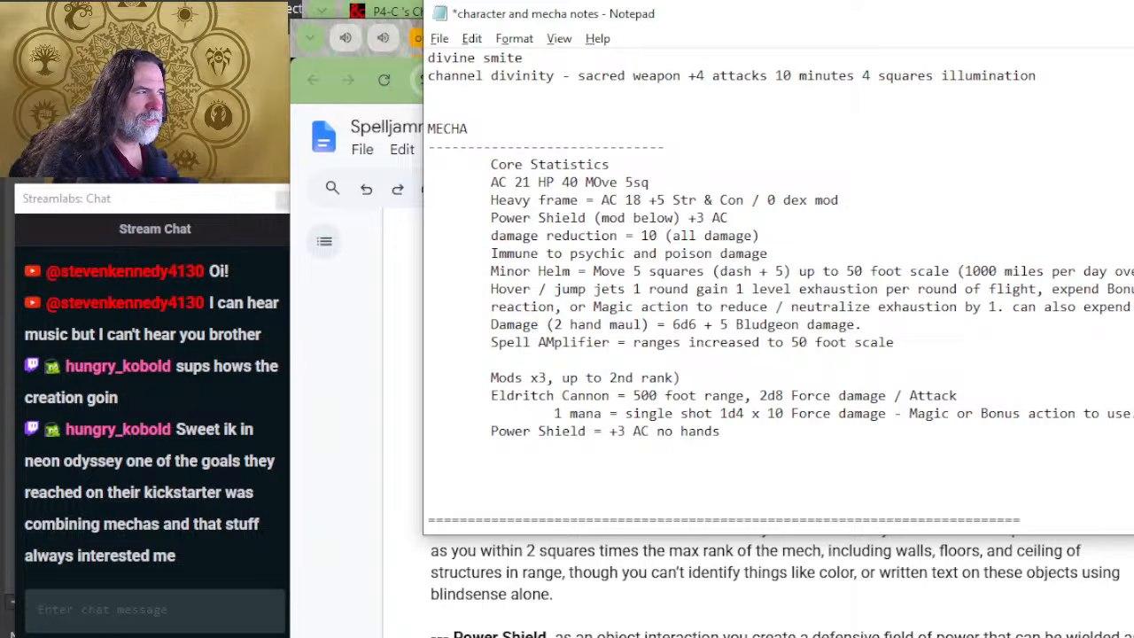
text(x 50ft.)
Step: Correct "MOve" to "Move" in the AC 21 summary line
key(Left)
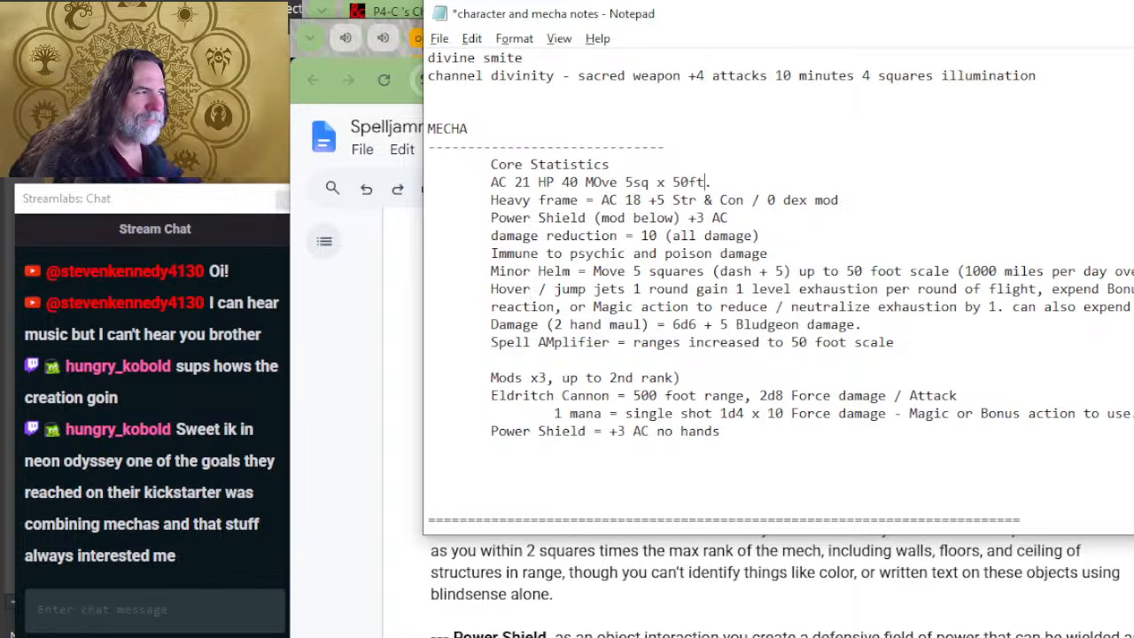
key(Left)
key(Left)
key(Left)
key(Left)
key(Left)
key(Left)
key(Left)
key(Left)
key(Left)
key(Left)
key(BackSpace)
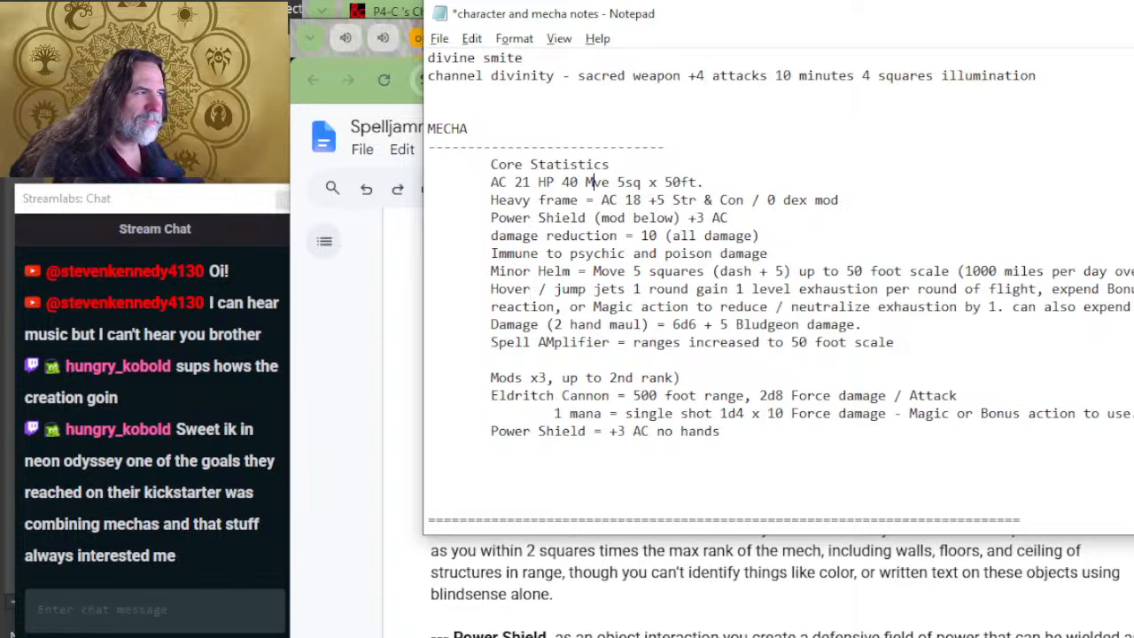
text(o)
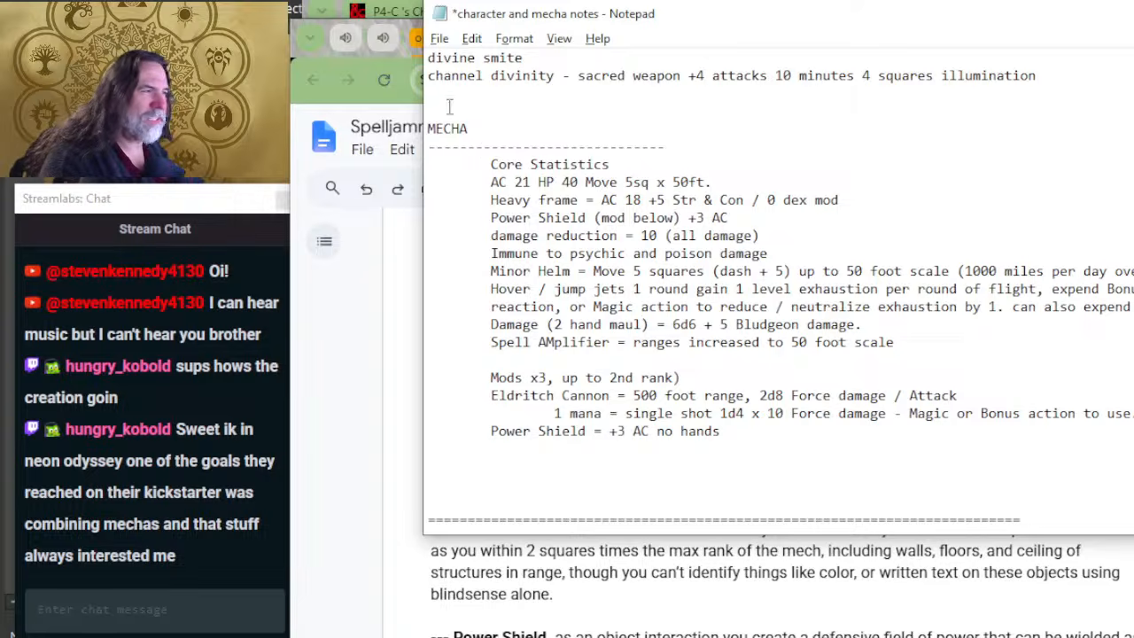
Step: Insert an indented dashed separator line directly beneath the AC 21 summary line
click(737, 186)
key(Return)
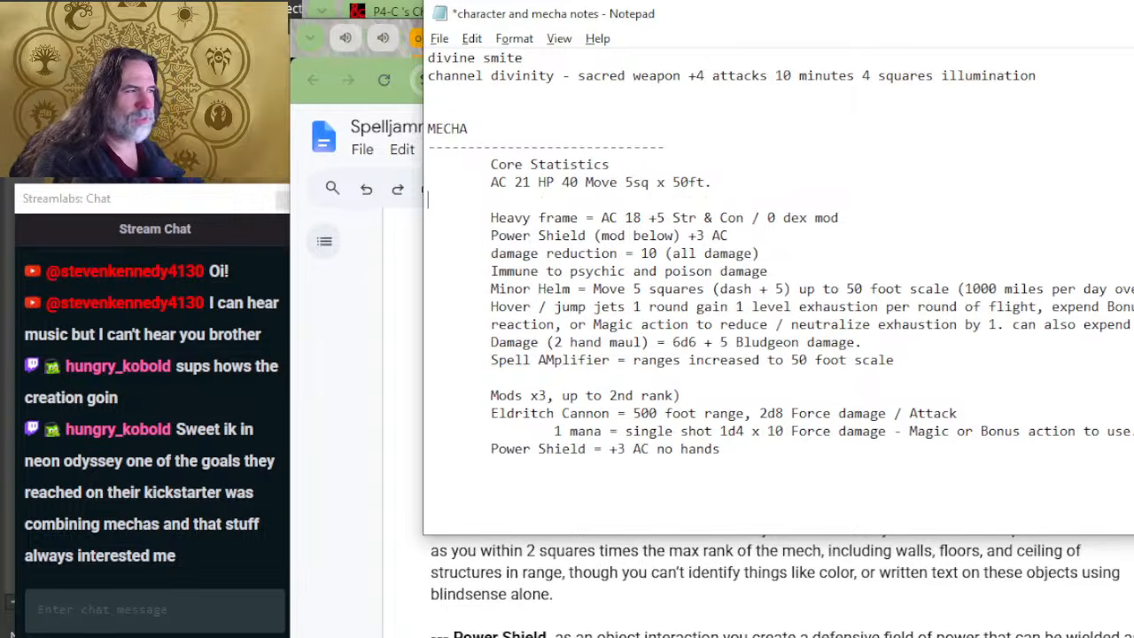
key(Tab)
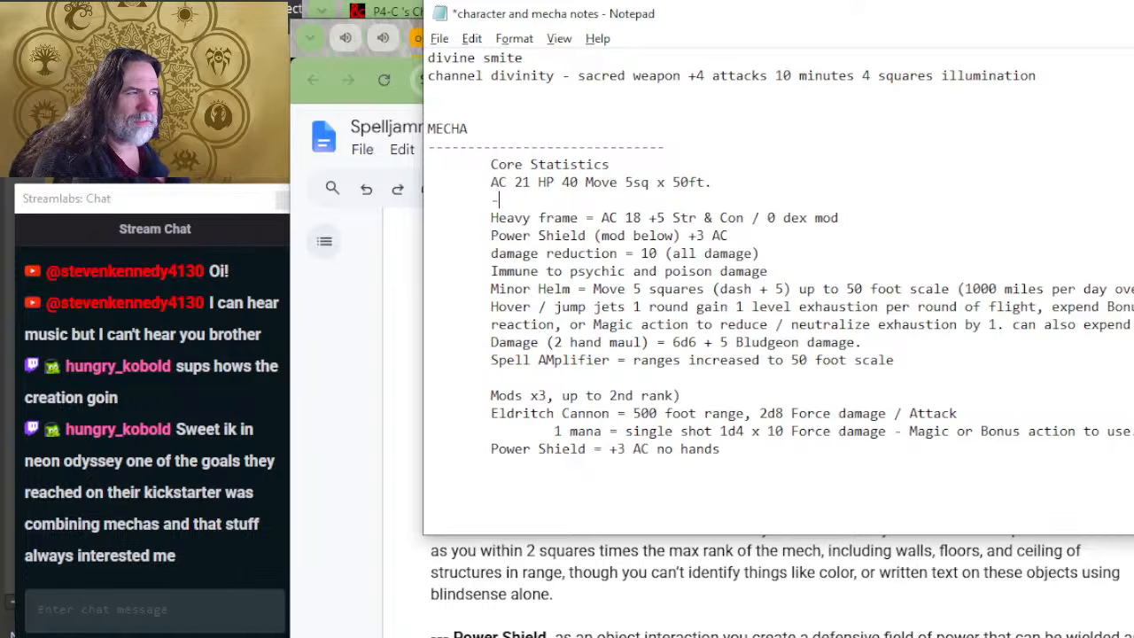
text(----------------------------)
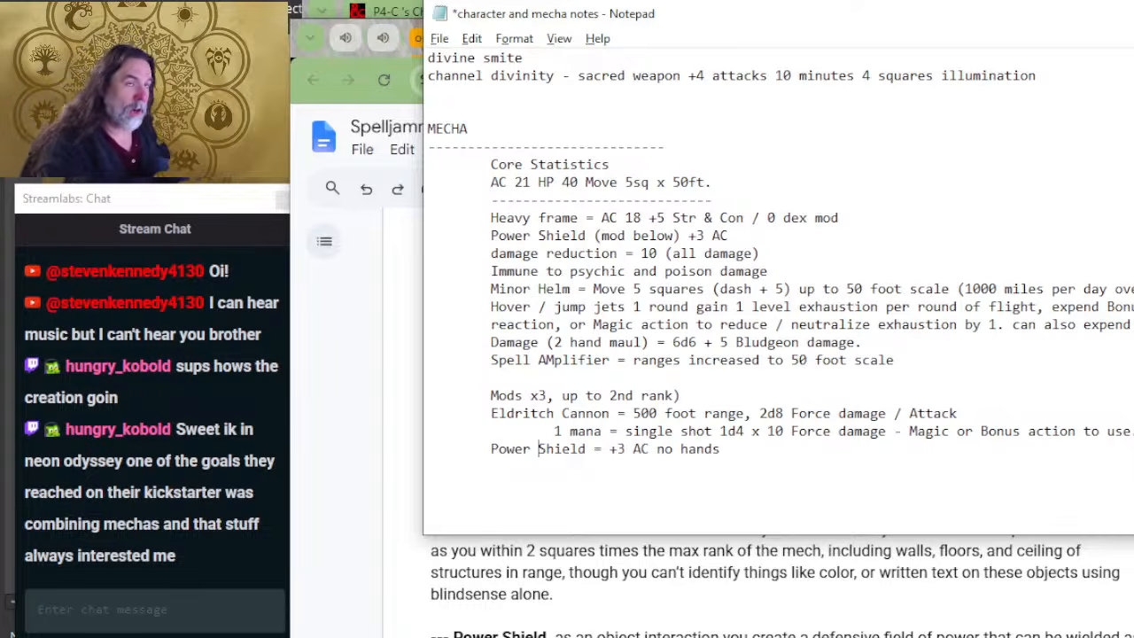
Step: Switch to 474639-sample.pdf in the browser and examine the pilot, siege commander, squadron commander and support option tables on page 23
click(592, 567)
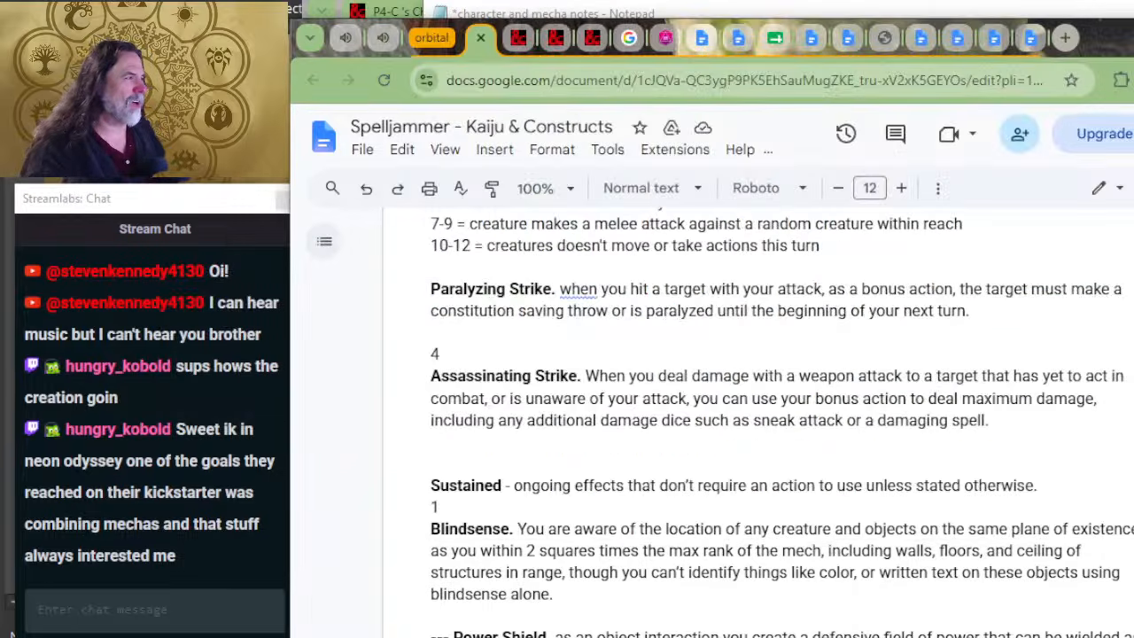
click(871, 37)
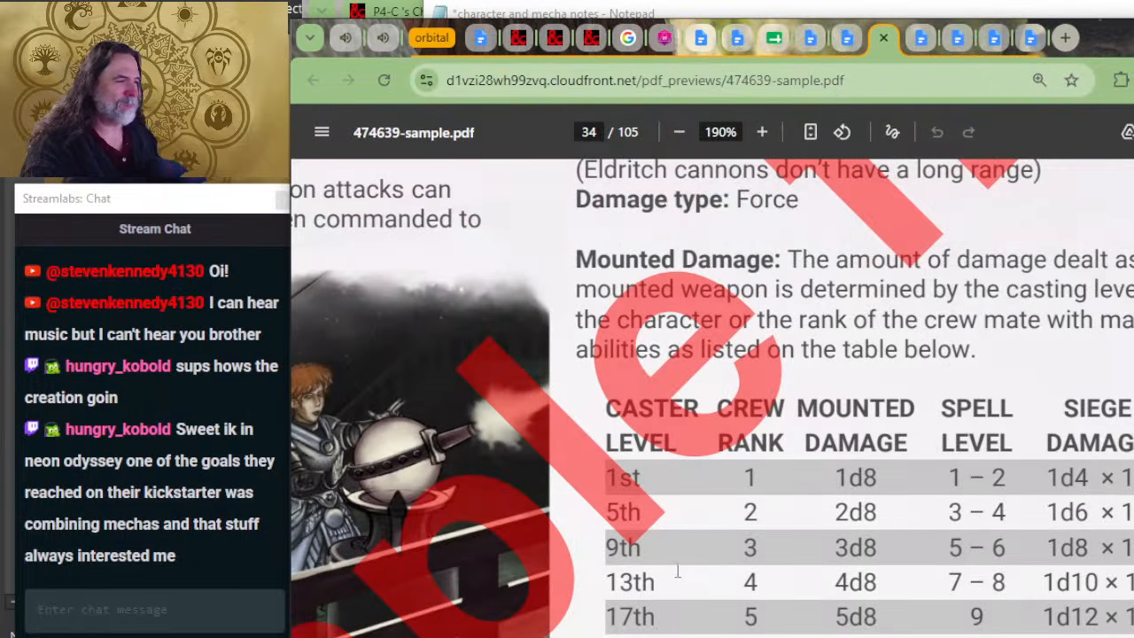
ctrl+scroll(677, 572, down, 7)
scroll(693, 542, up, 3)
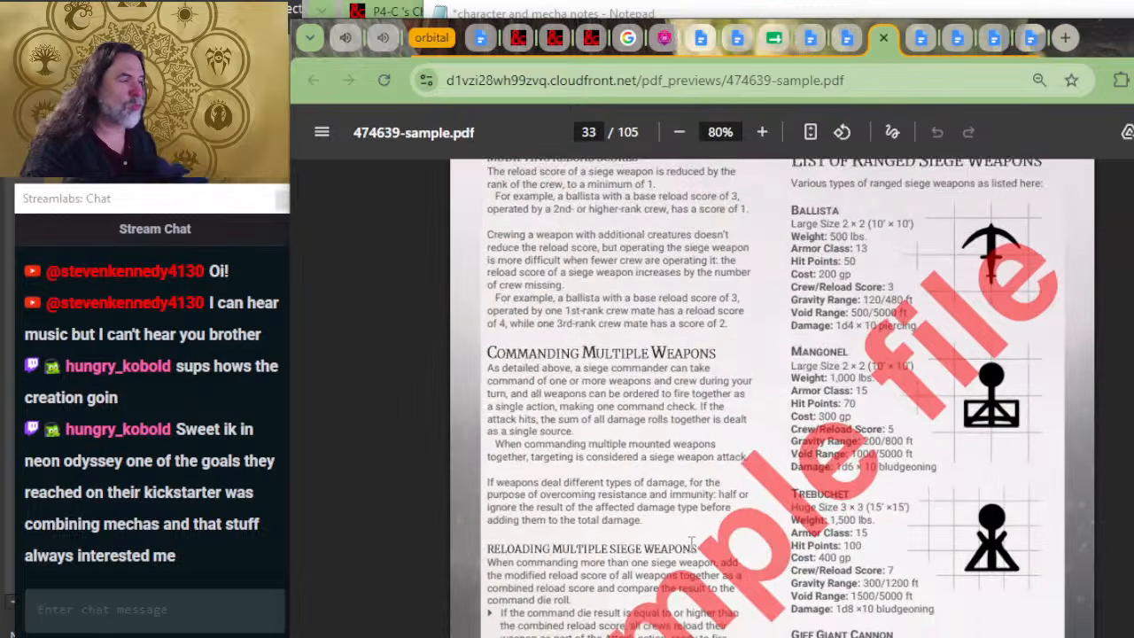
scroll(691, 543, up, 20)
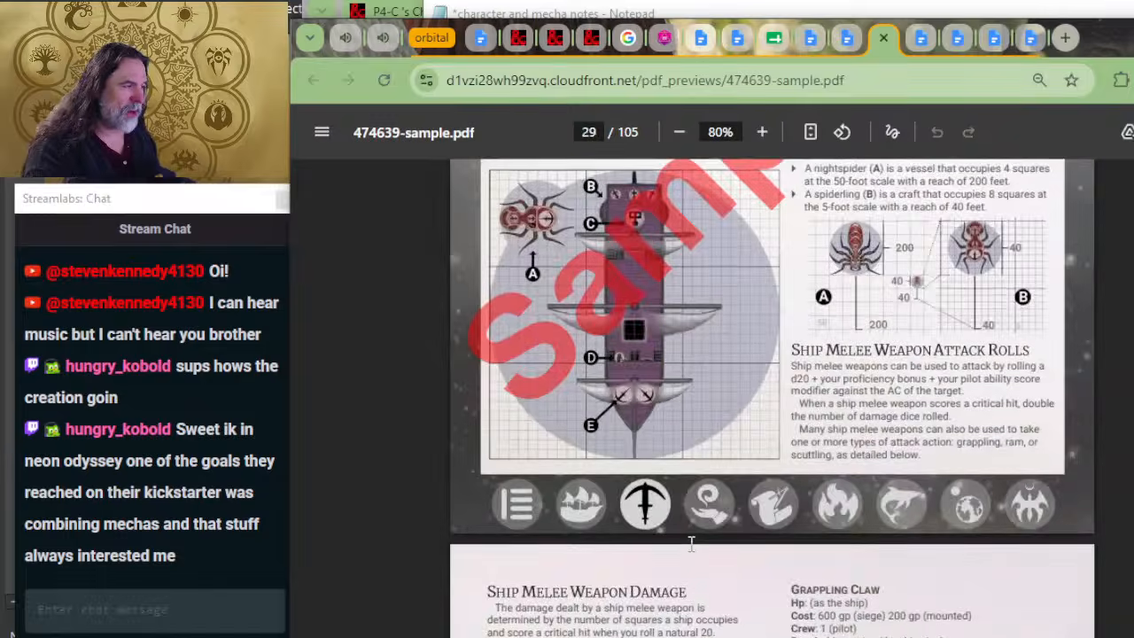
scroll(691, 542, up, 20)
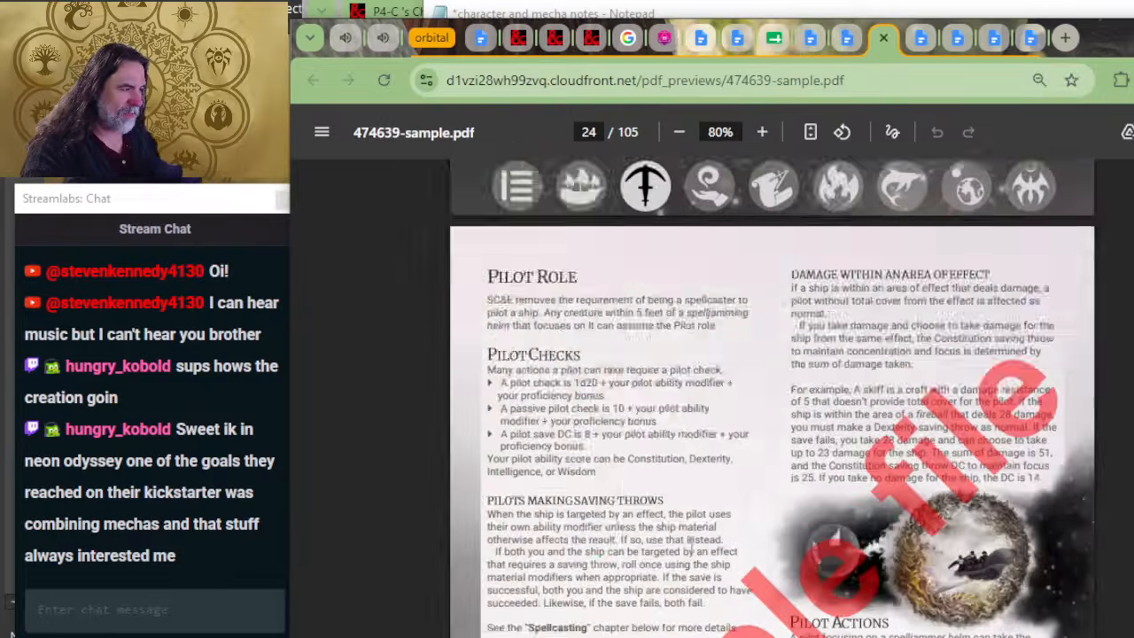
scroll(691, 542, up, 4)
scroll(691, 542, up, 2)
scroll(549, 551, down, 3)
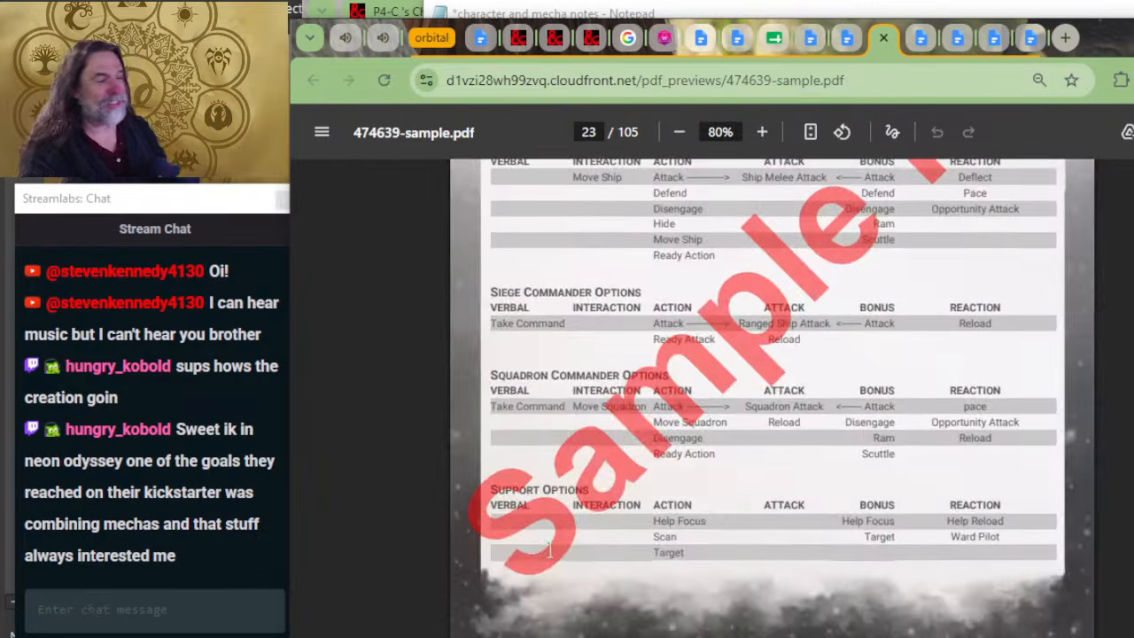
scroll(395, 492, up, 2)
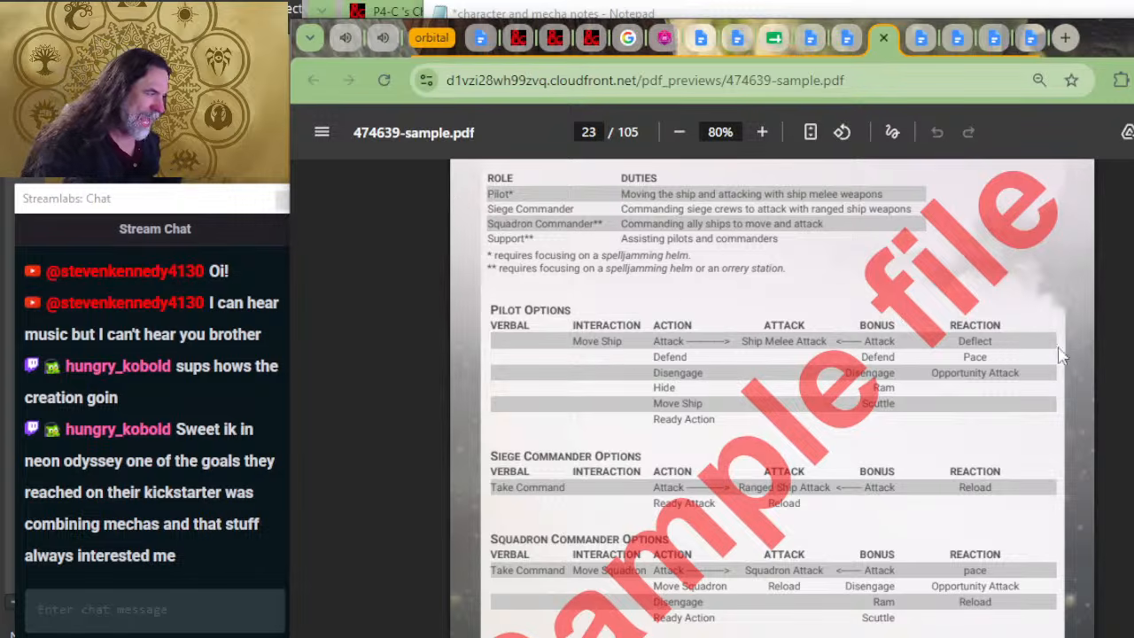
scroll(685, 357, up, 4)
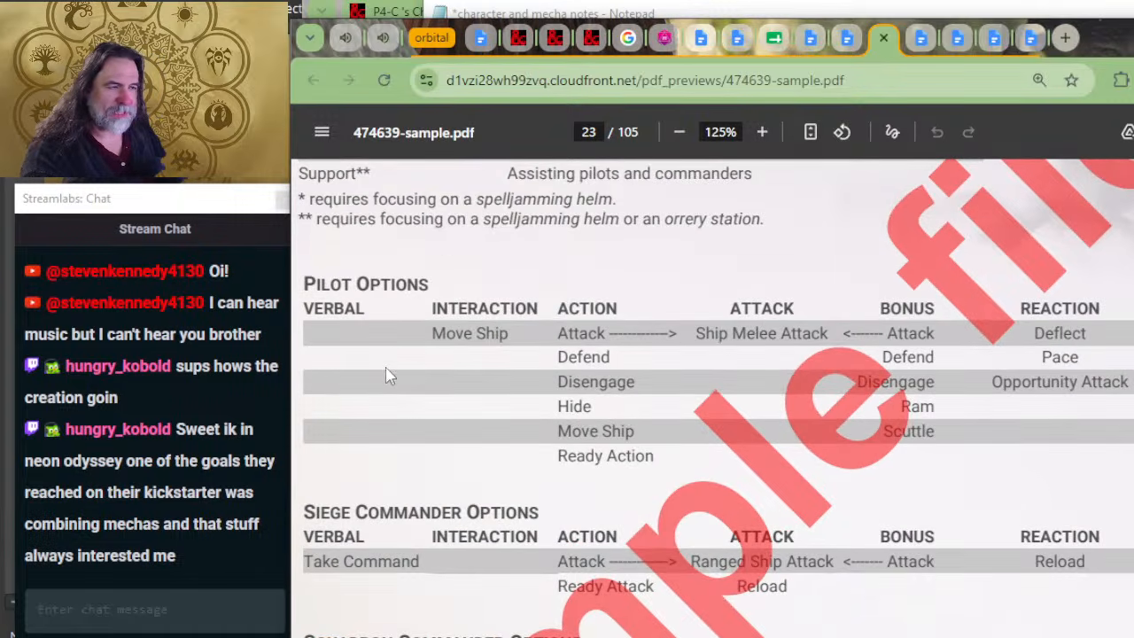
scroll(387, 372, down, 2)
scroll(576, 297, up, 2)
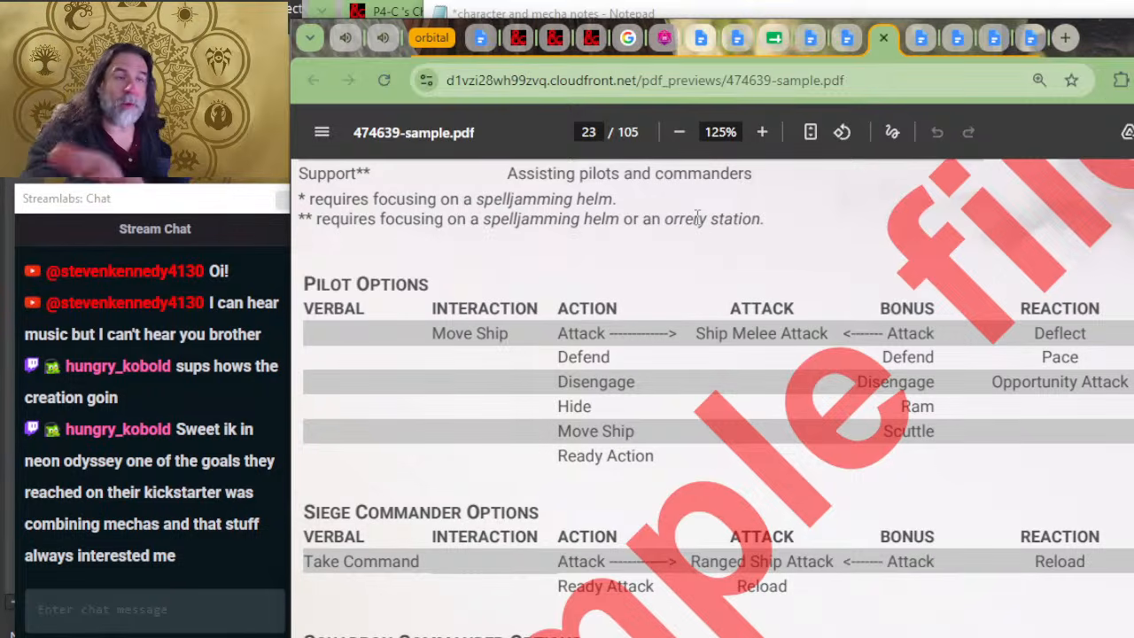
scroll(663, 213, down, 2)
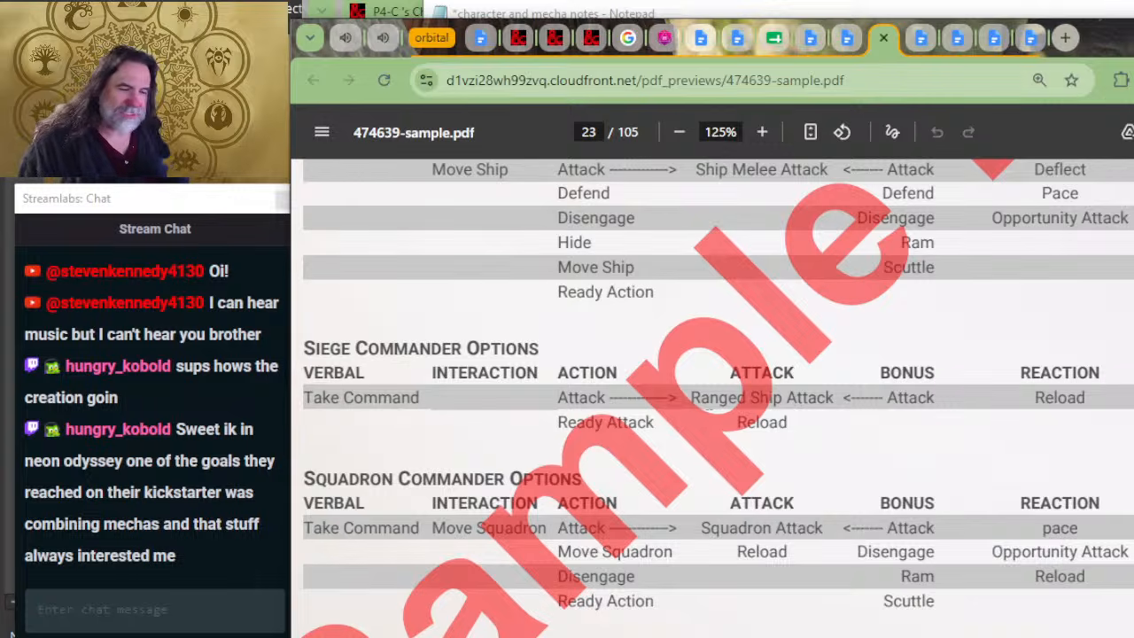
scroll(687, 400, down, 2)
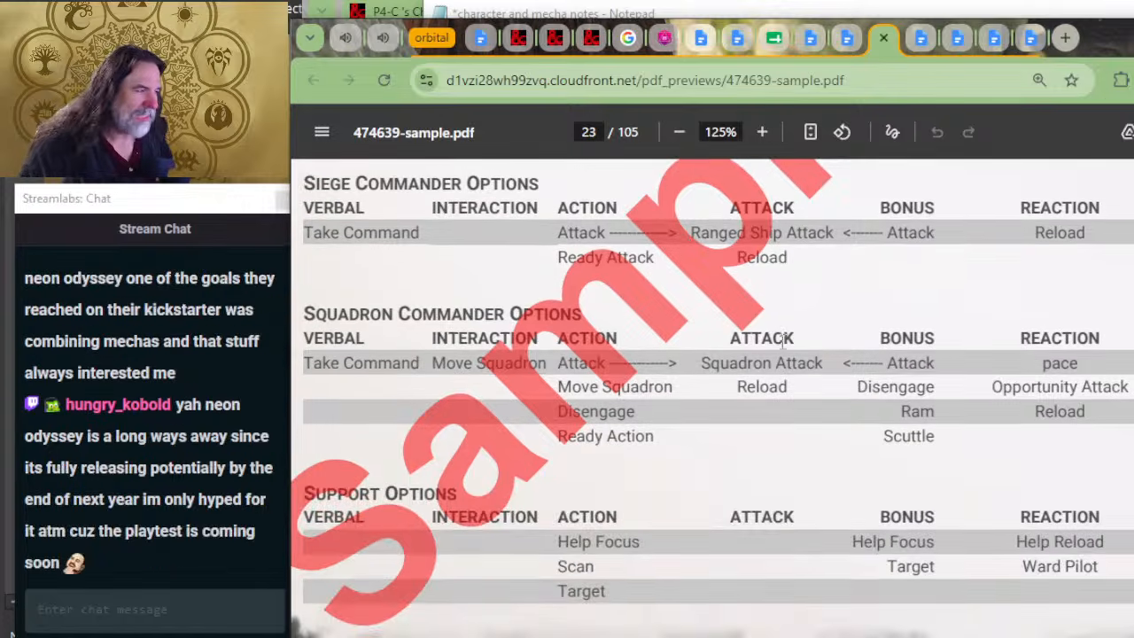
scroll(896, 333, up, 4)
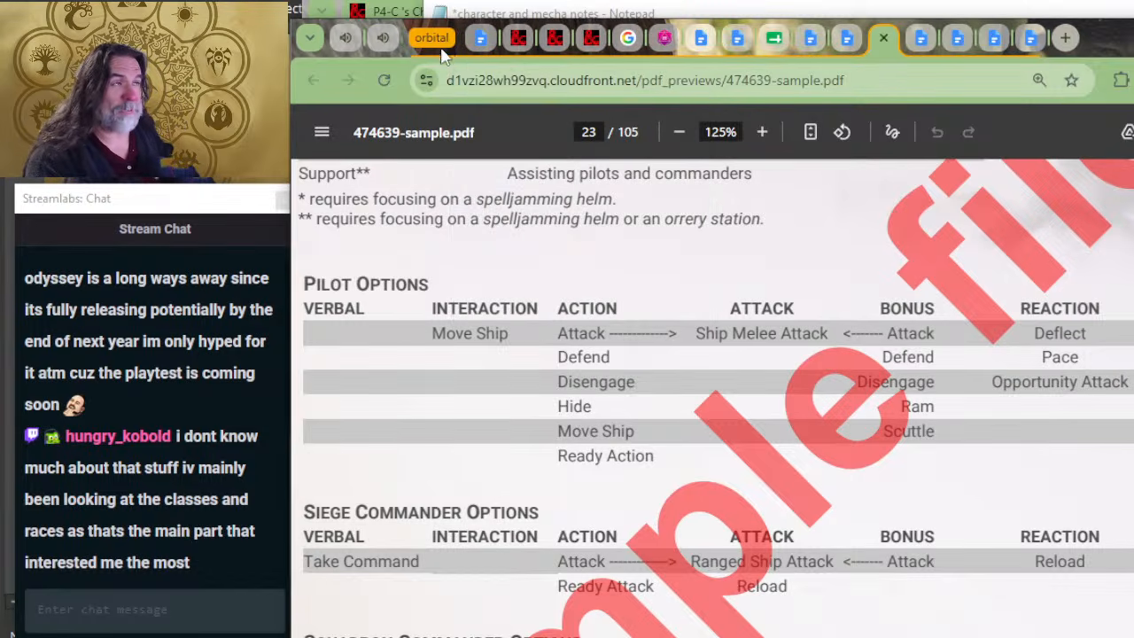
mouse_move(441, 42)
click(483, 13)
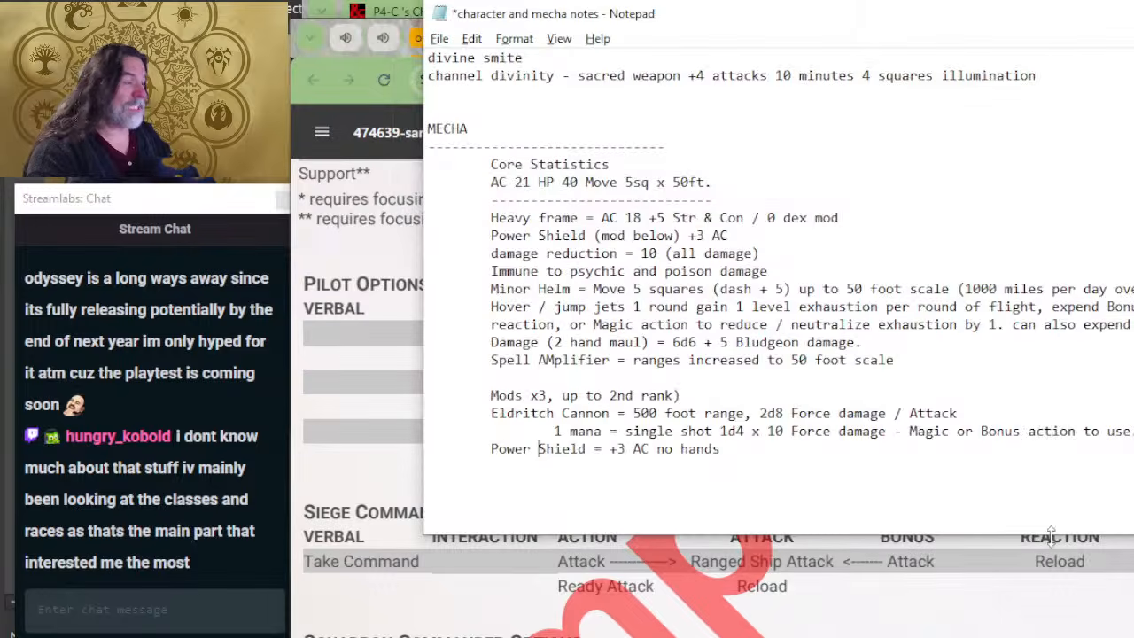
click(908, 617)
key(alt+Tab)
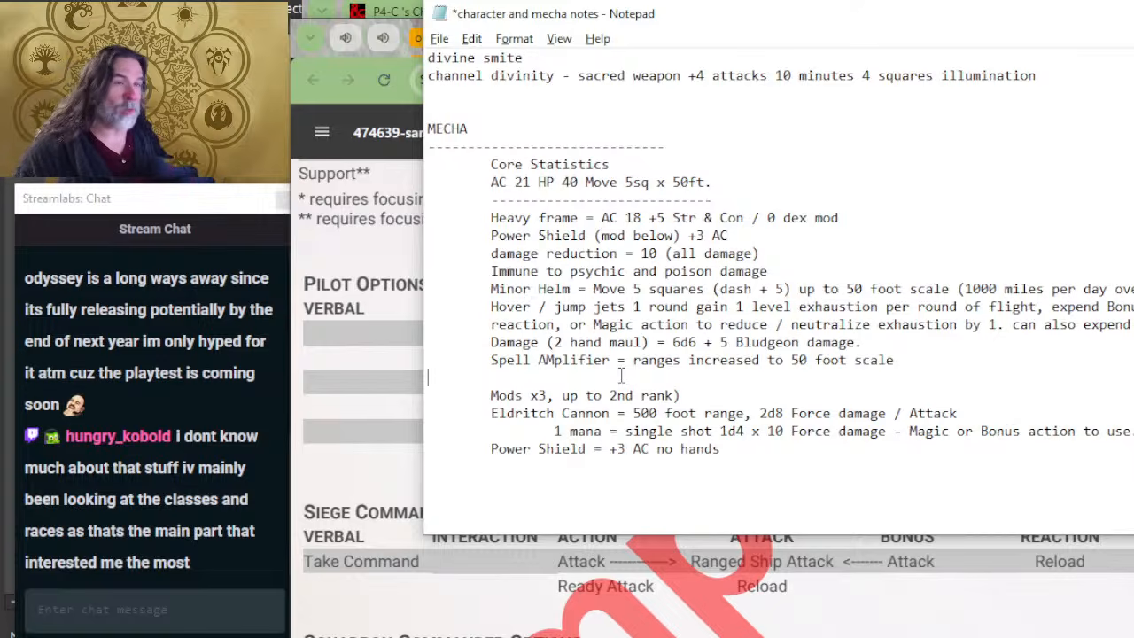
click(398, 71)
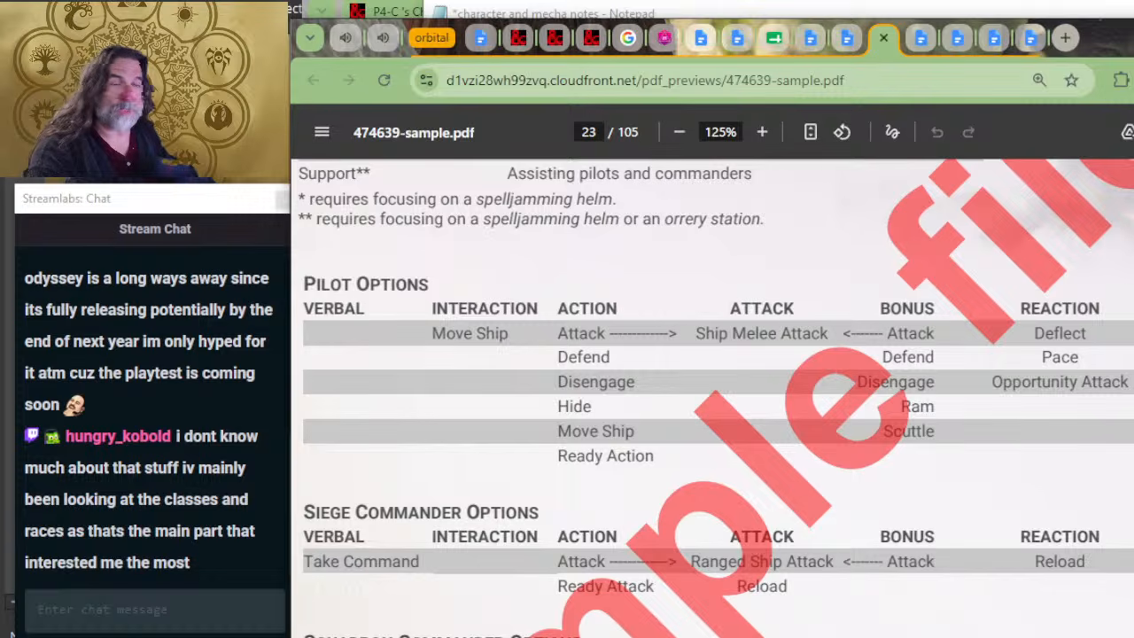
click(789, 13)
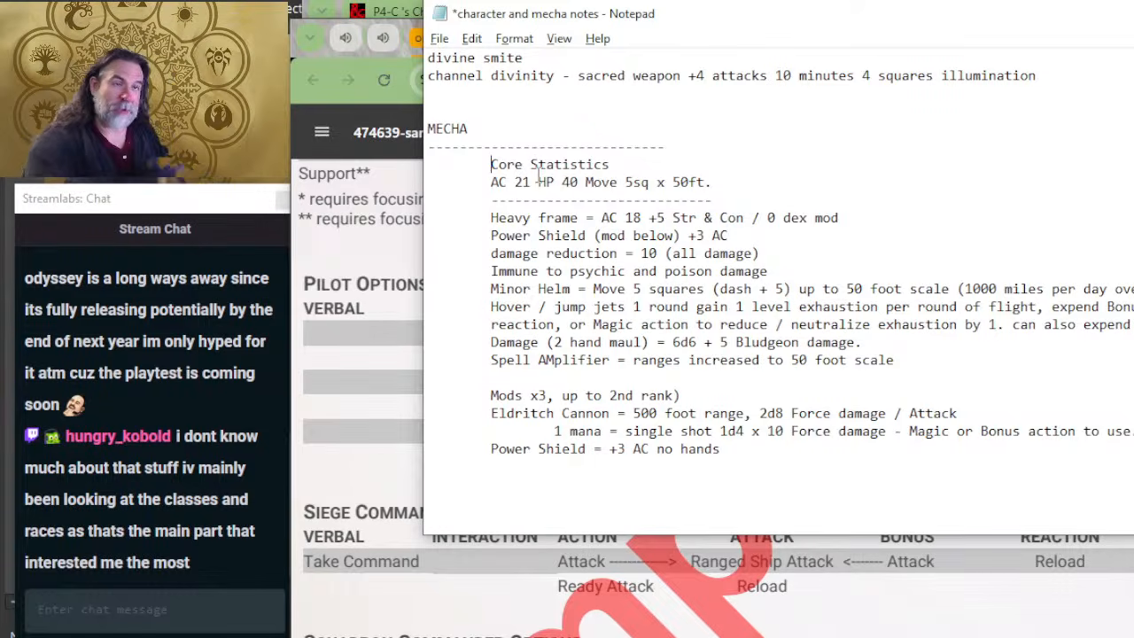
click(396, 241)
scroll(744, 202, up, 5)
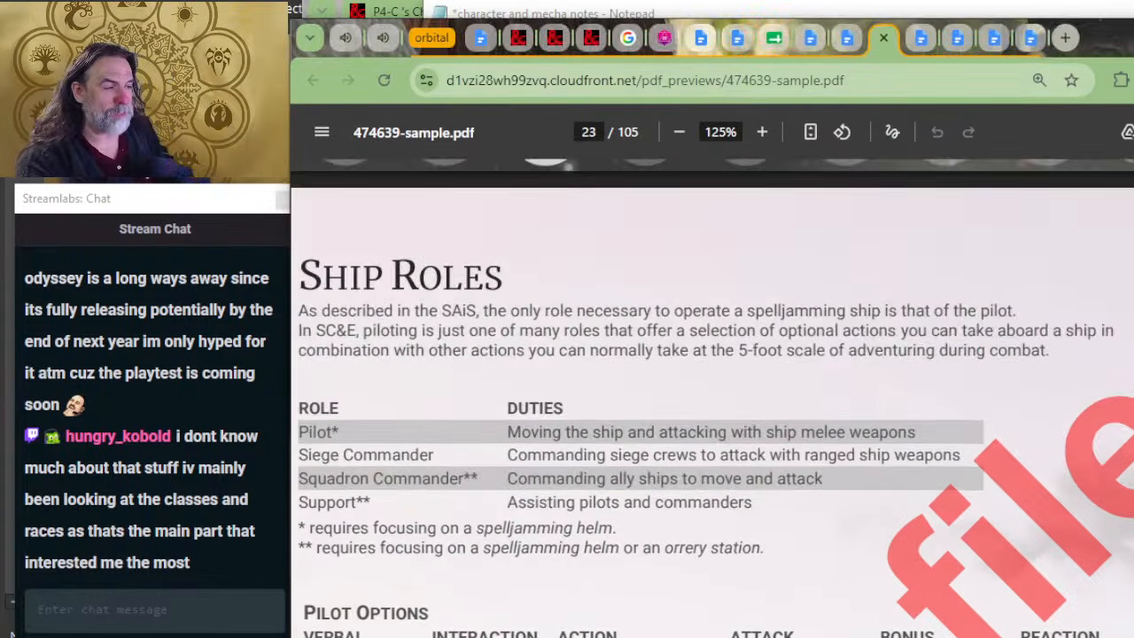
key(alt+Tab)
key(alt+Tab)
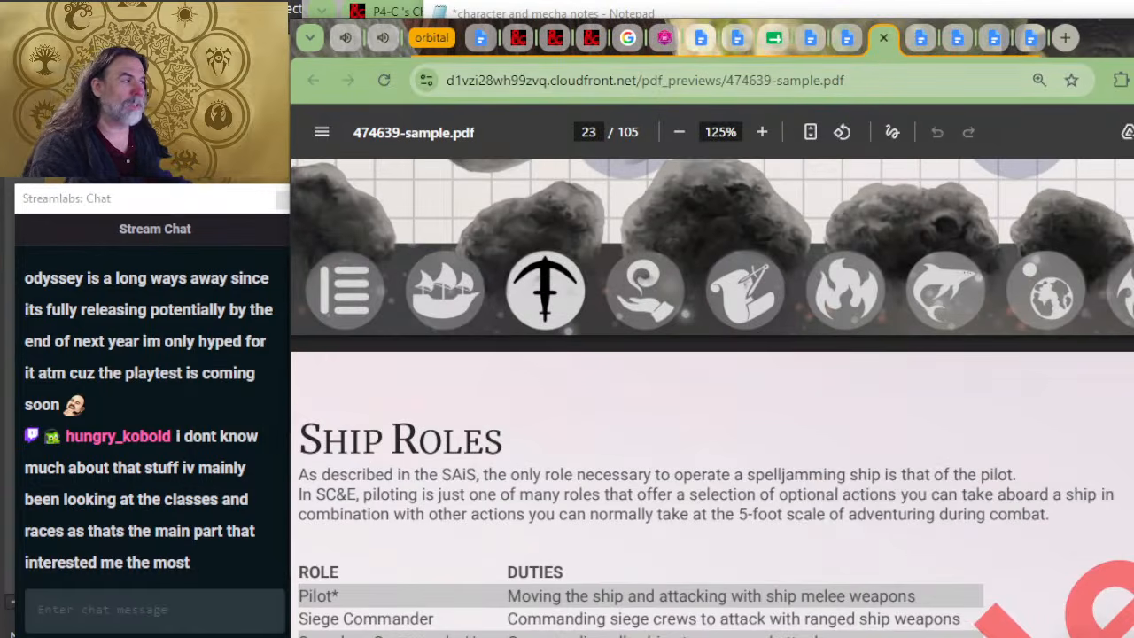
click(883, 79)
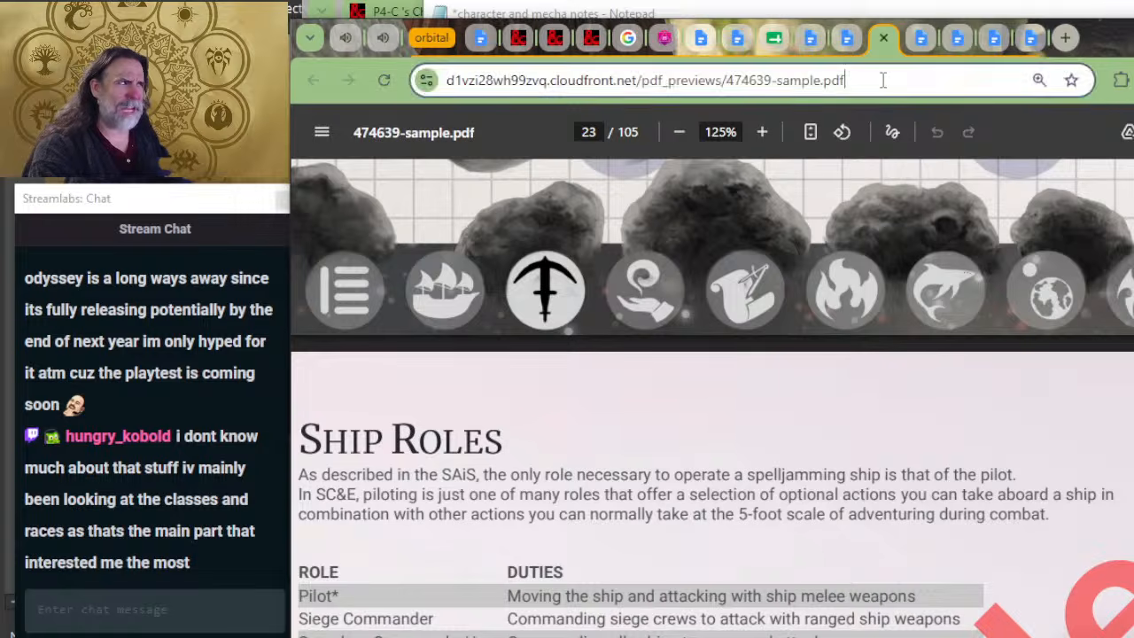
click(682, 438)
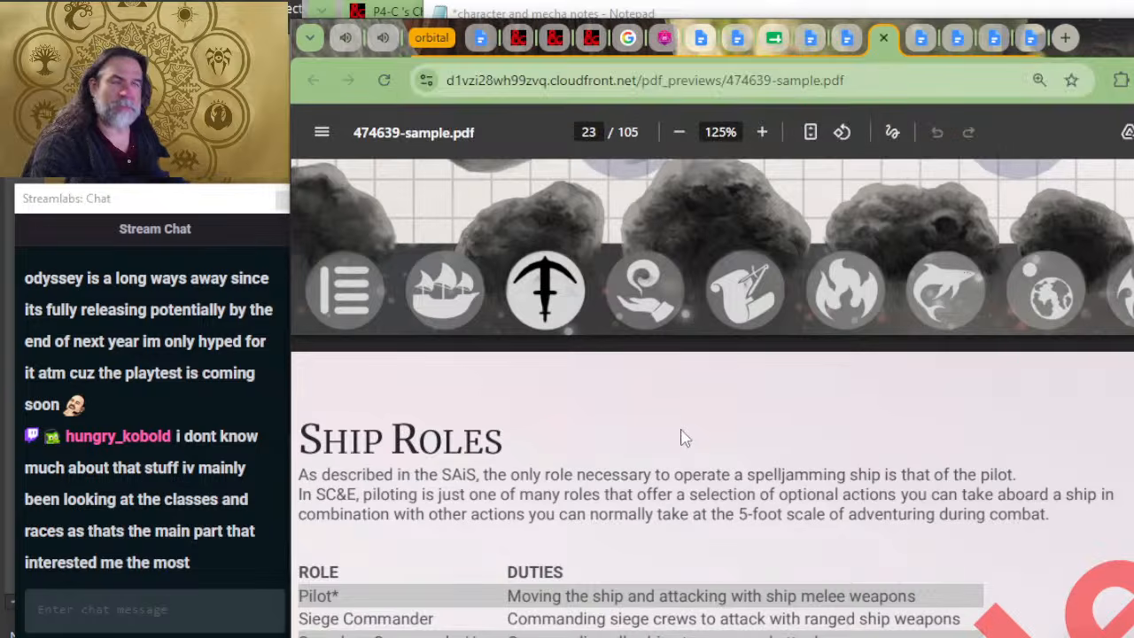
Step: Return to the Notepad notes and place the cursor on the indented empty line beneath the Power Shield mod
key(alt+Tab)
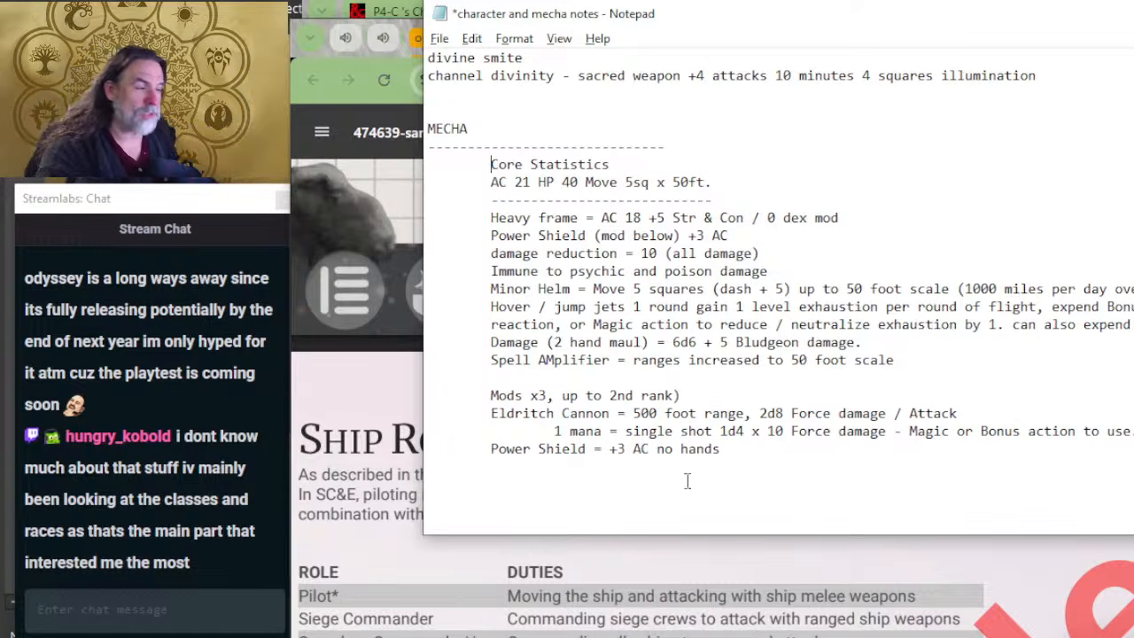
click(642, 478)
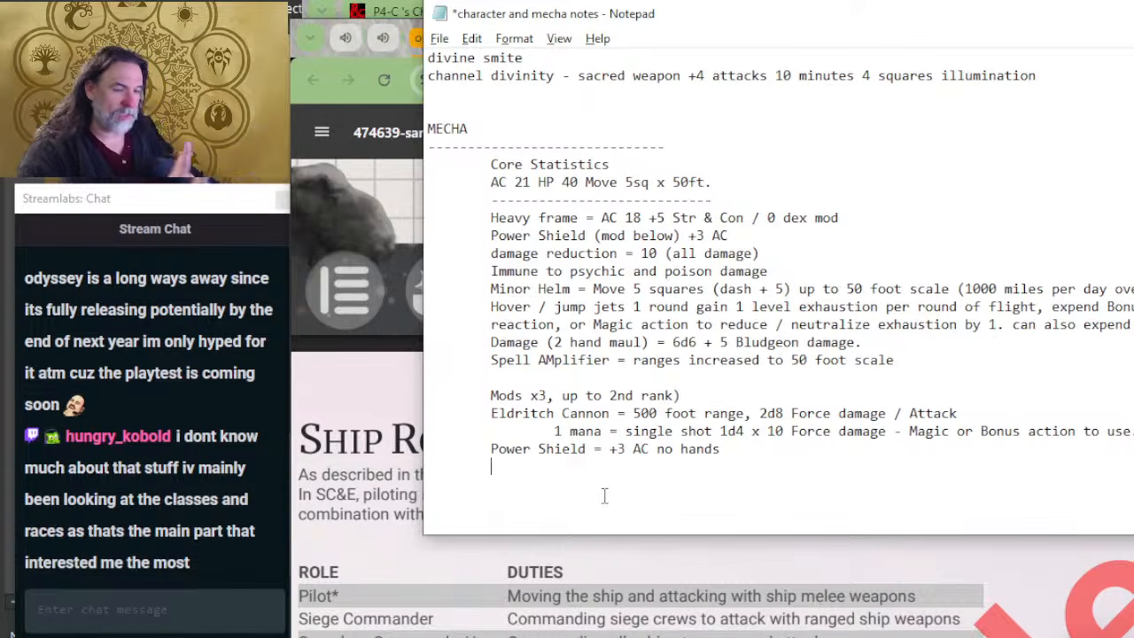
key(alt+Tab)
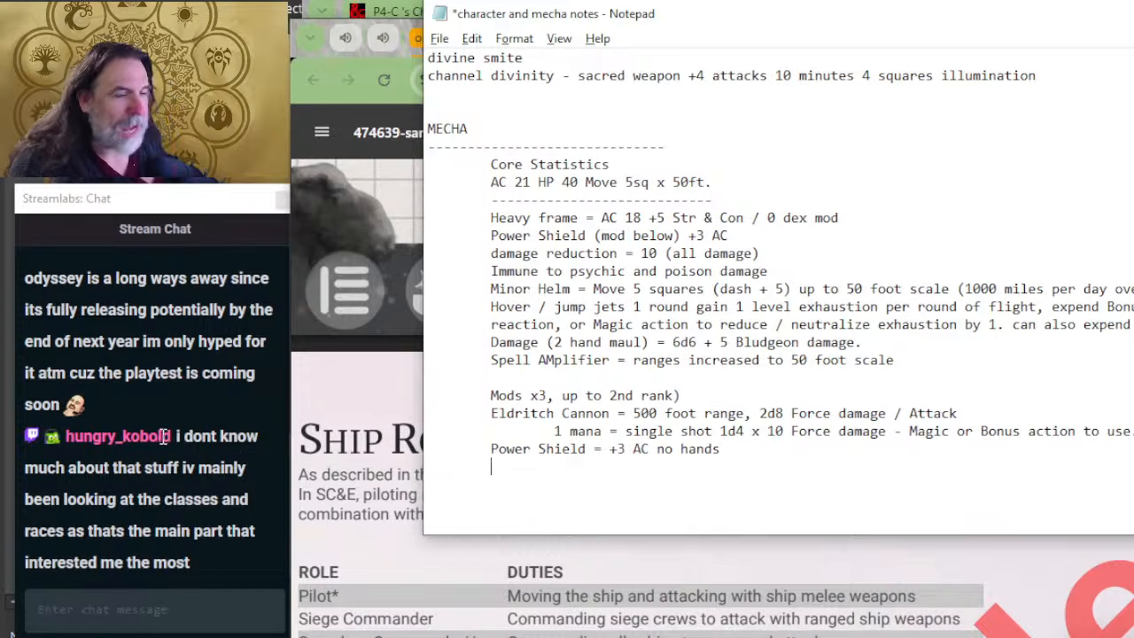
scroll(190, 430, up, 2)
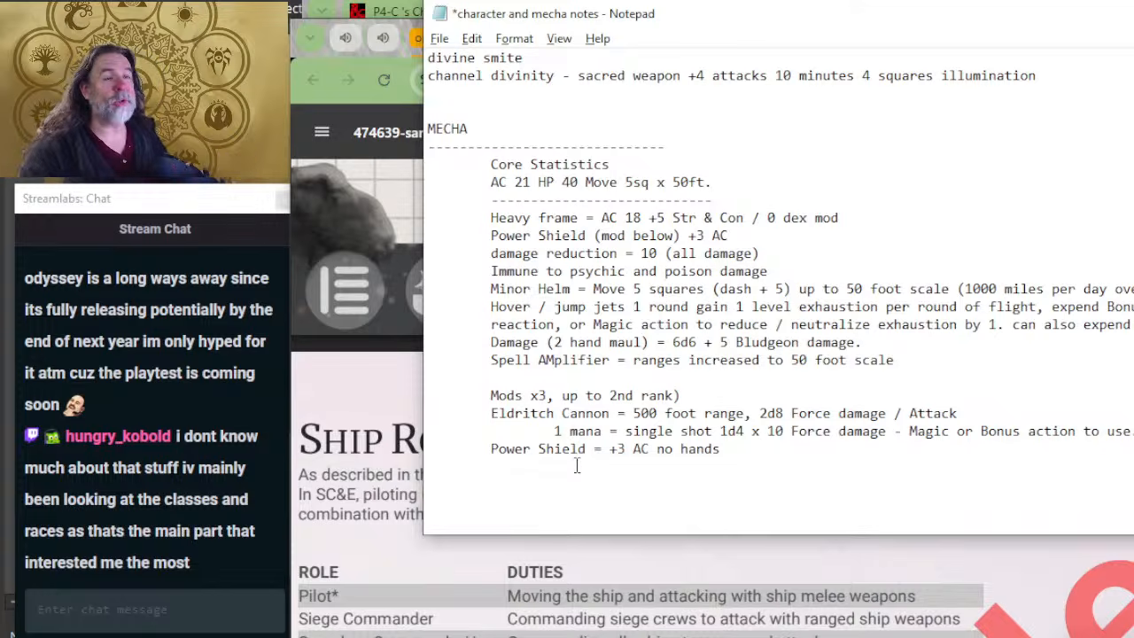
click(608, 557)
key(alt+Tab)
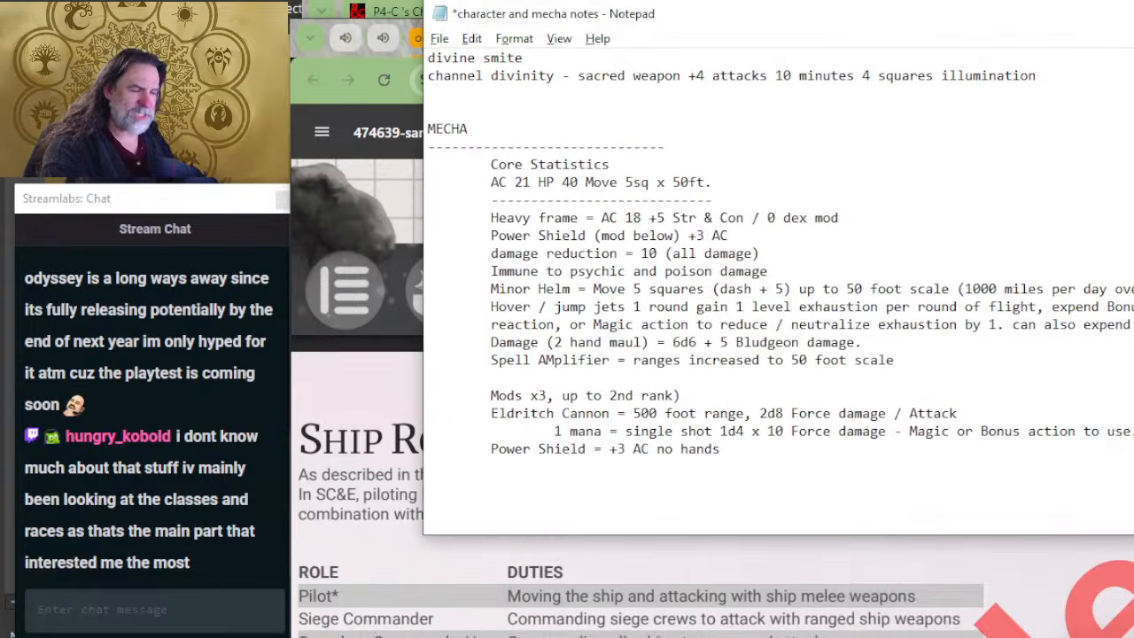
key(alt+Tab)
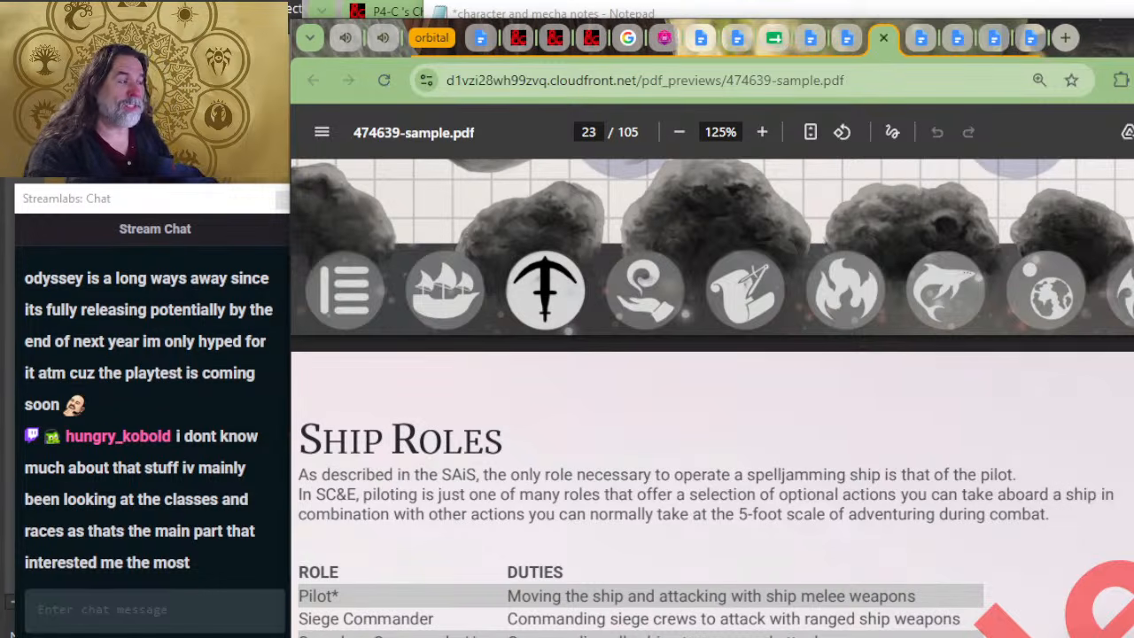
key(alt+Tab)
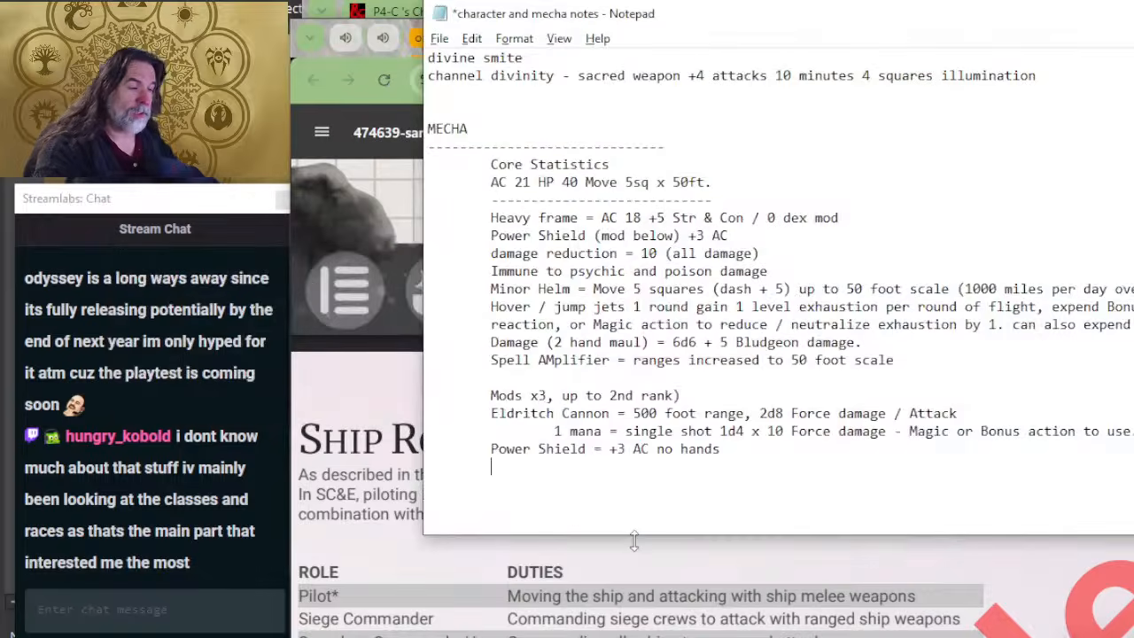
key(alt+Tab)
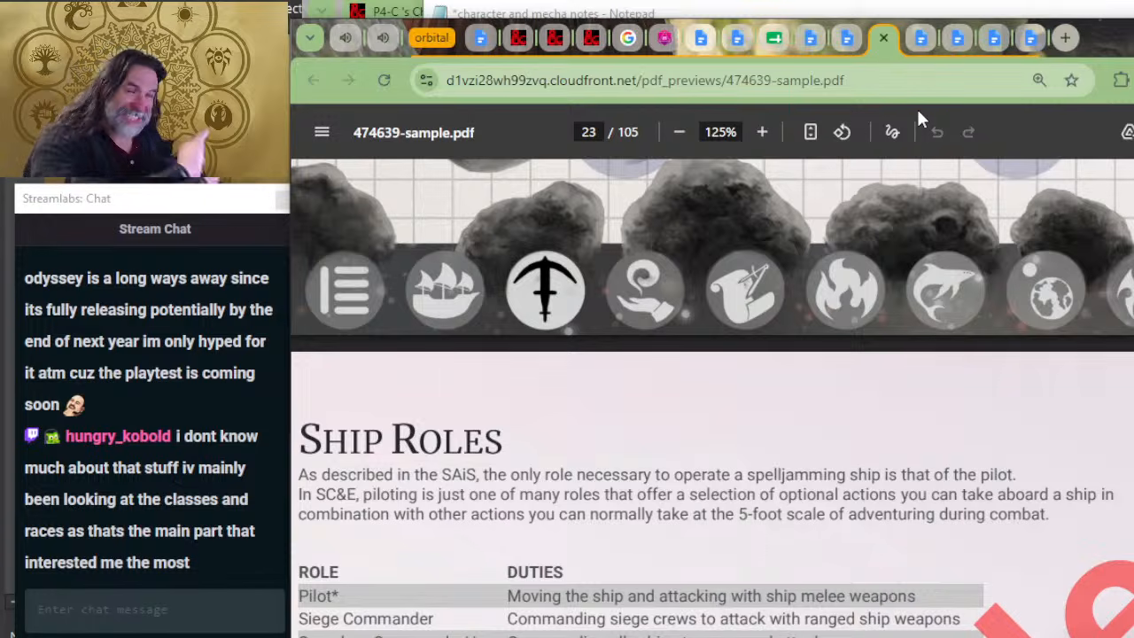
key(alt+Tab)
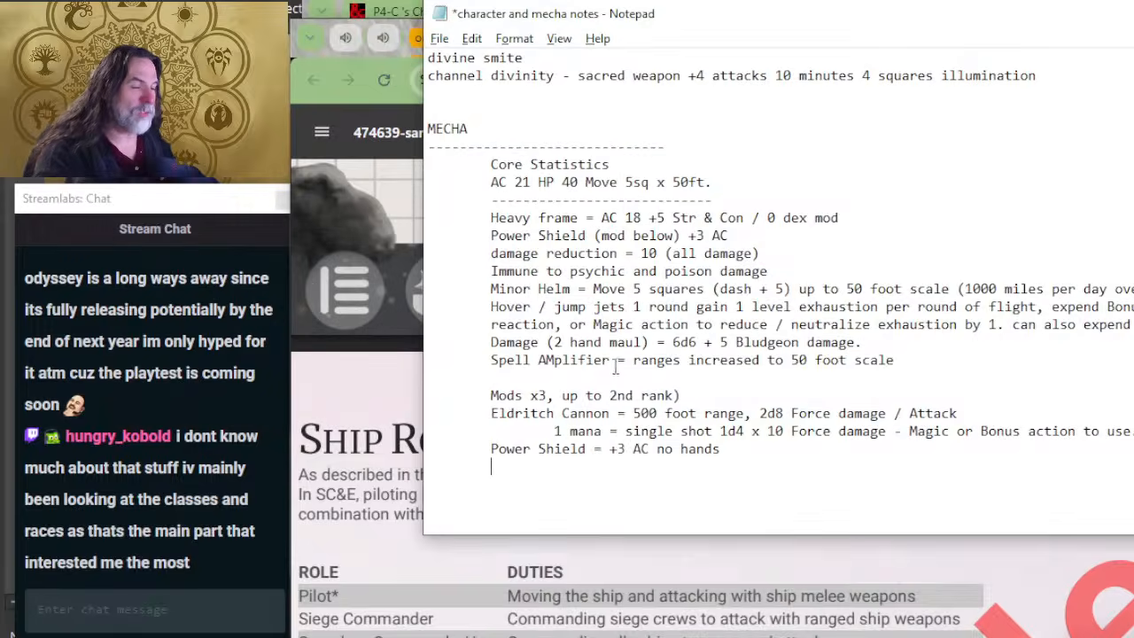
Step: Switch to the Spelljammer - Kaiju & Constructs document in the browser and examine the rank 1 sustained powers
key(alt+Tab)
key(alt+Tab)
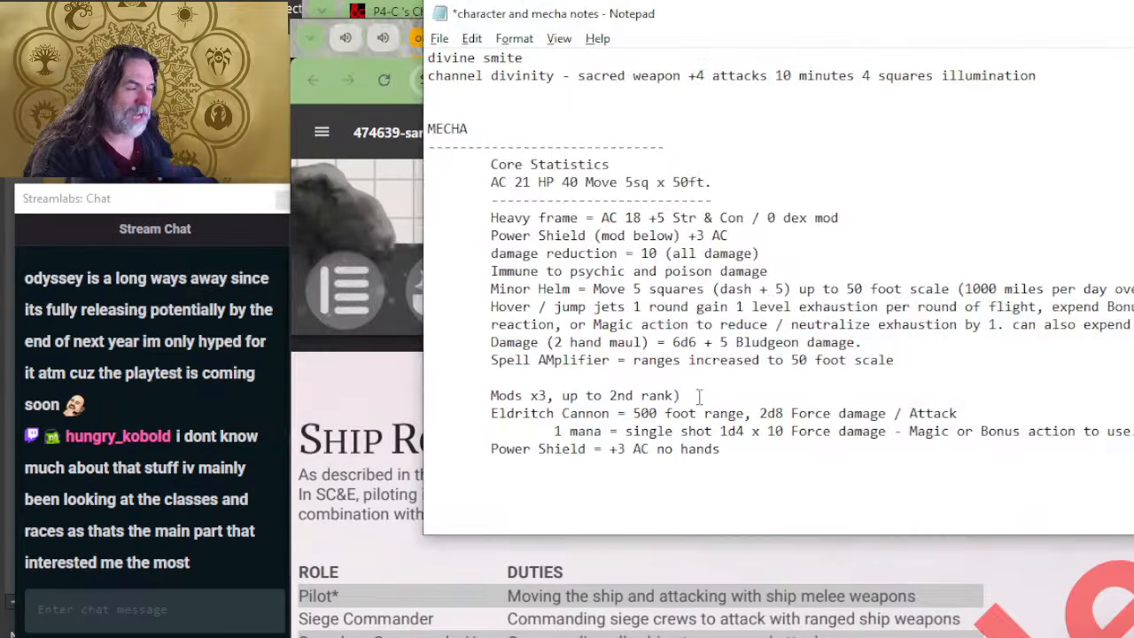
click(295, 42)
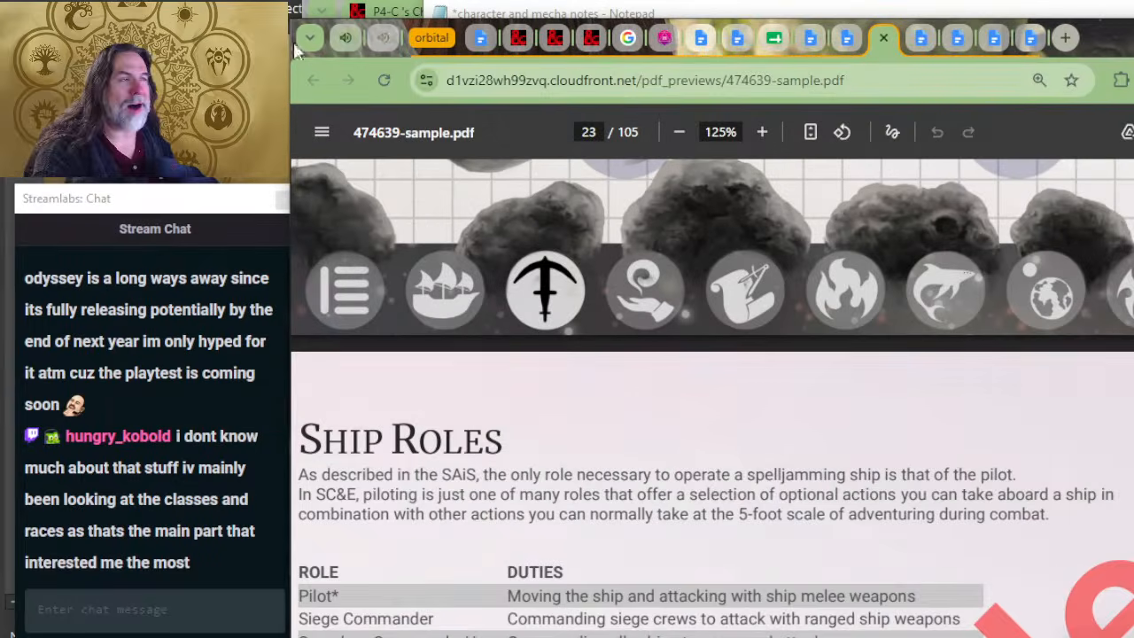
click(481, 42)
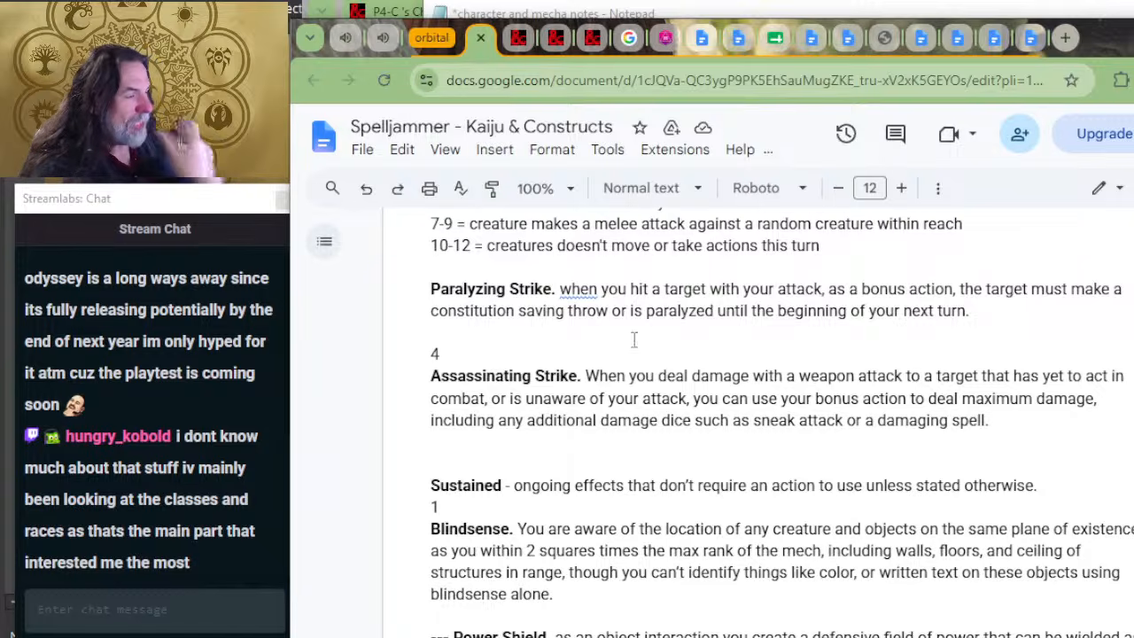
scroll(643, 390, down, 5)
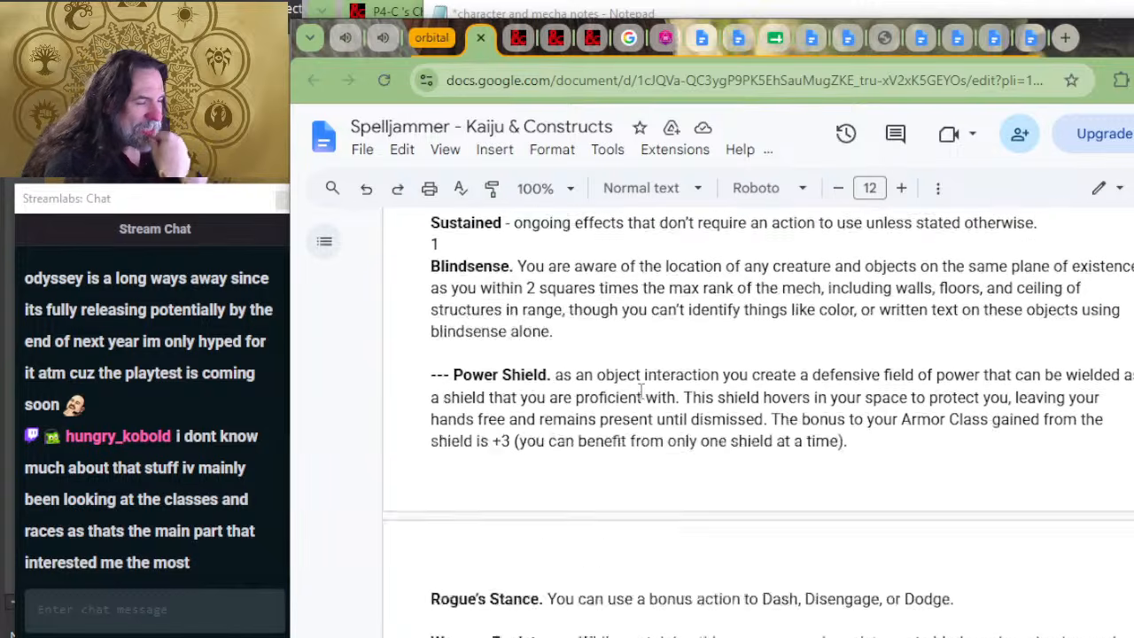
scroll(640, 391, up, 3)
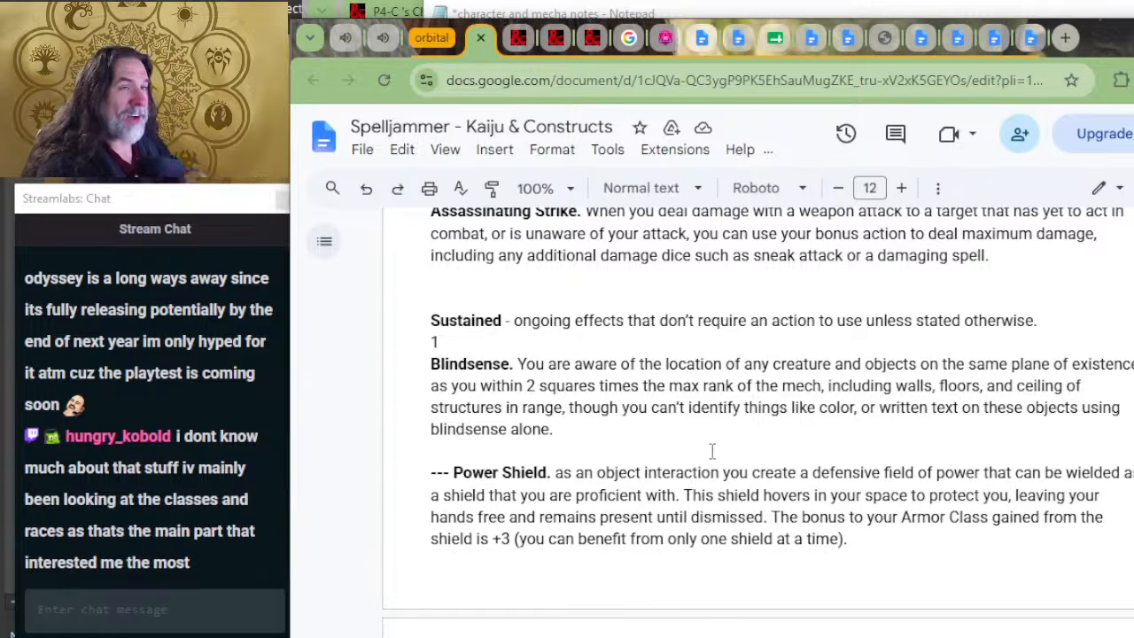
scroll(705, 461, down, 2)
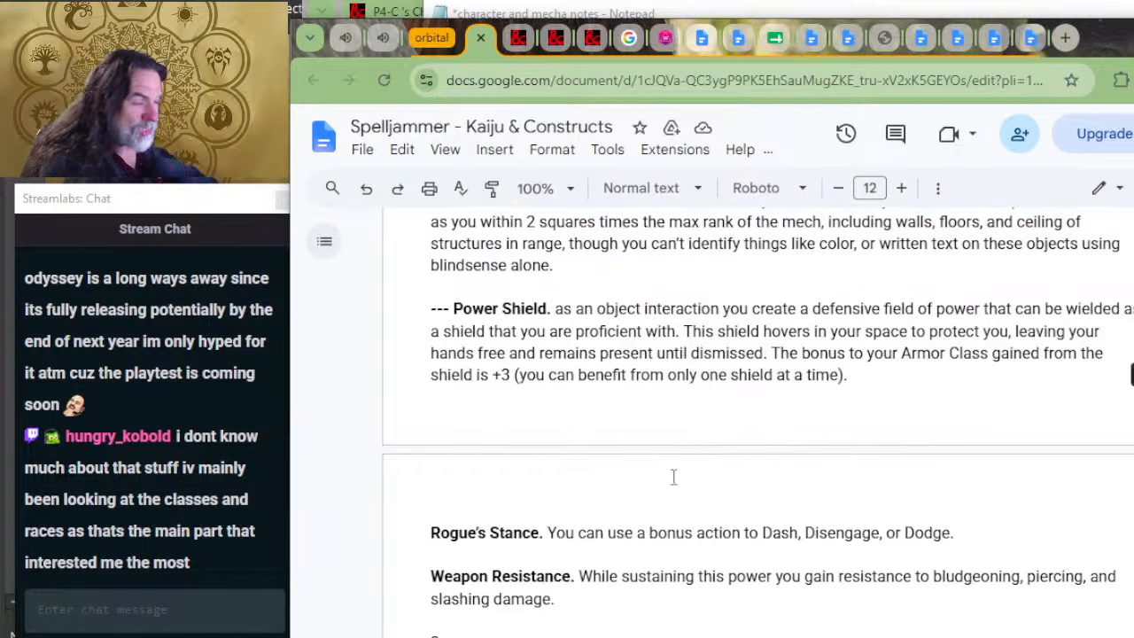
scroll(599, 447, down, 2)
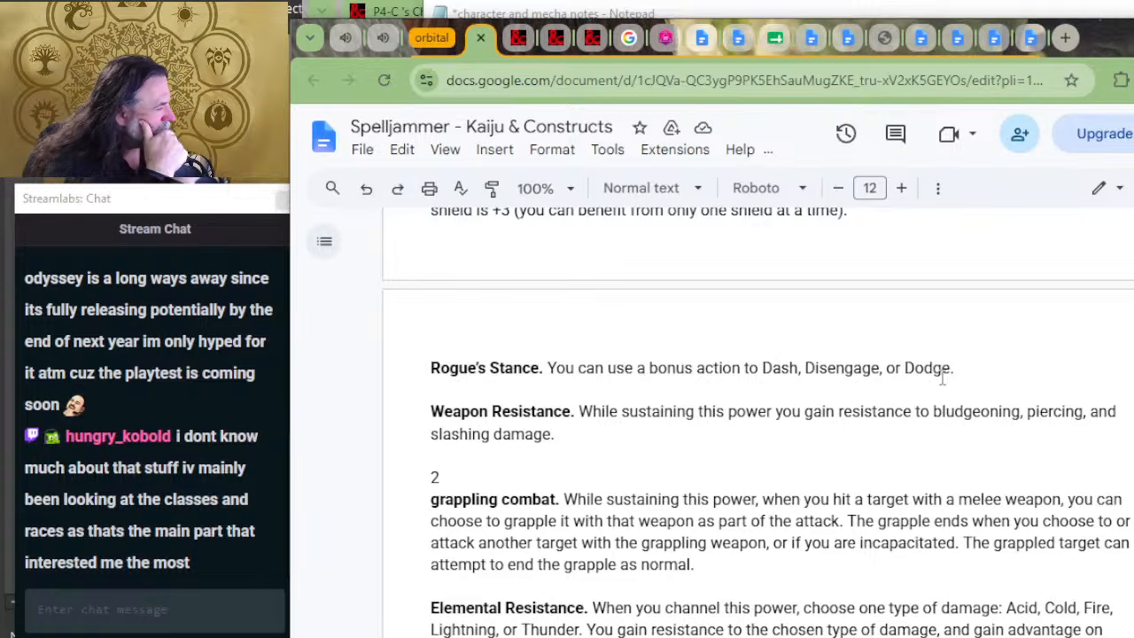
Step: Replace "Dodge" with "Hide" in the Rogue's Stance power description
drag(951, 367, 902, 367)
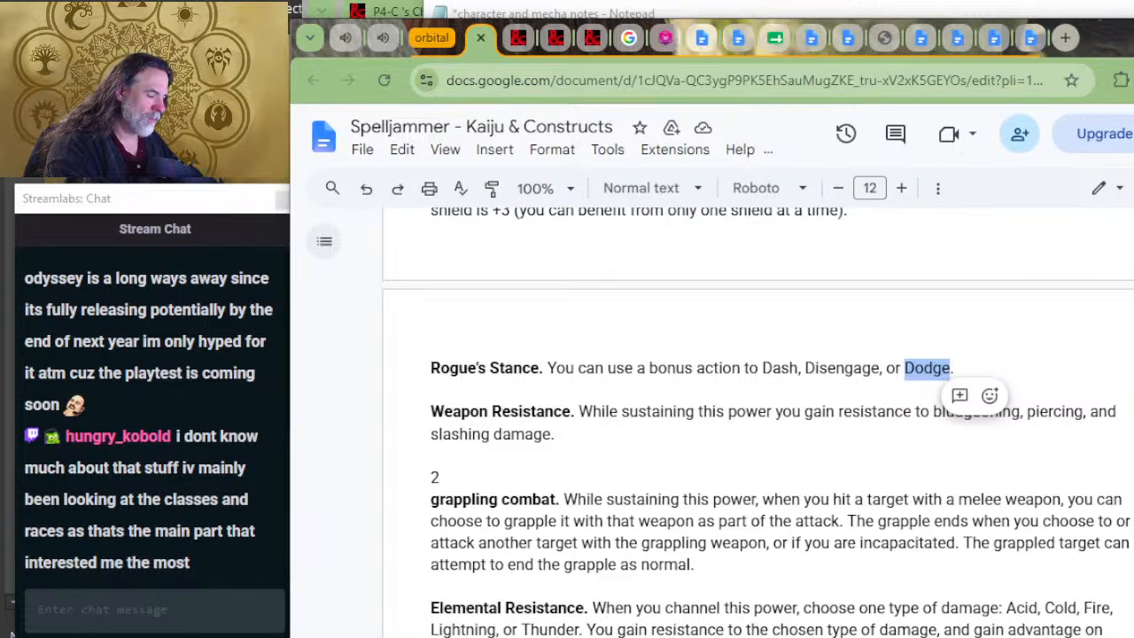
text(hIDE)
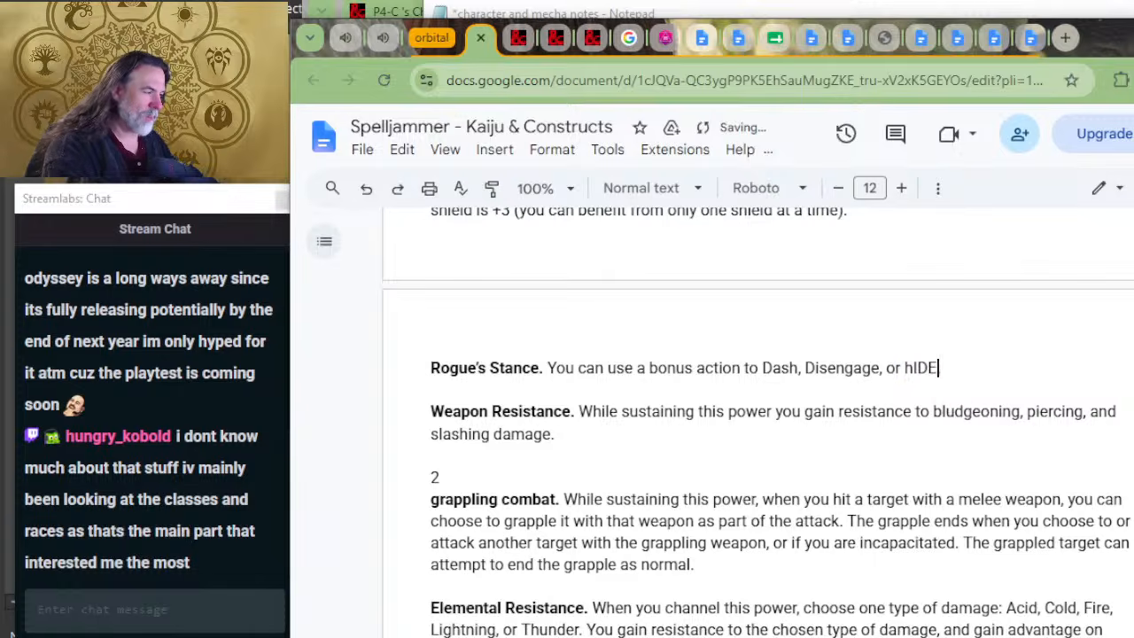
key(BackSpace)
key(BackSpace)
key(BackSpace)
key(BackSpace)
text(H)
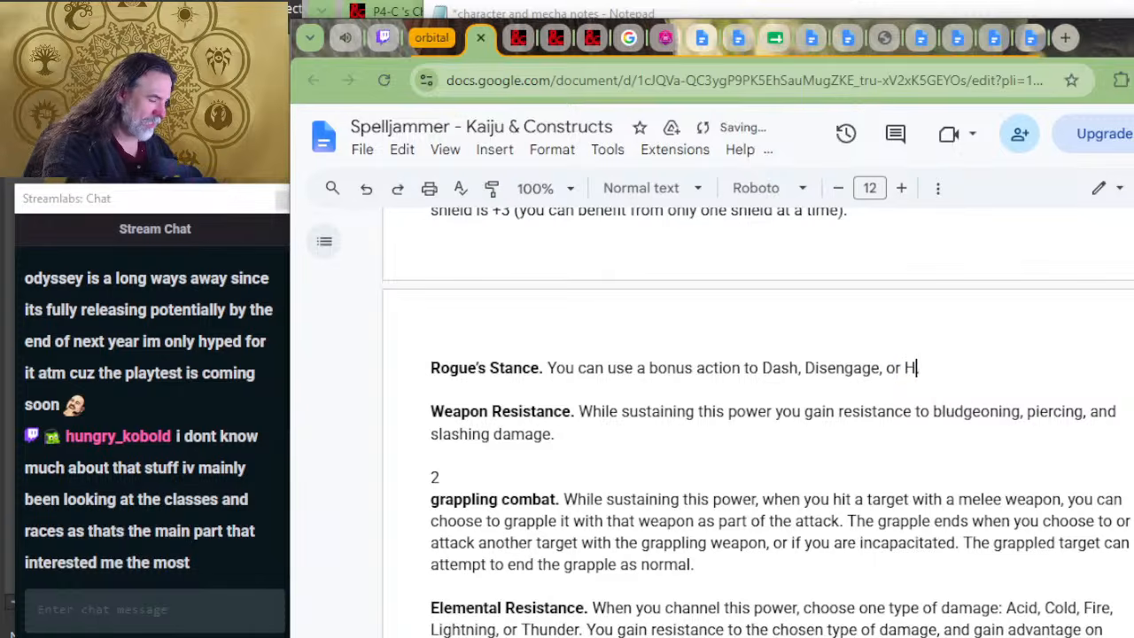
text(ide.)
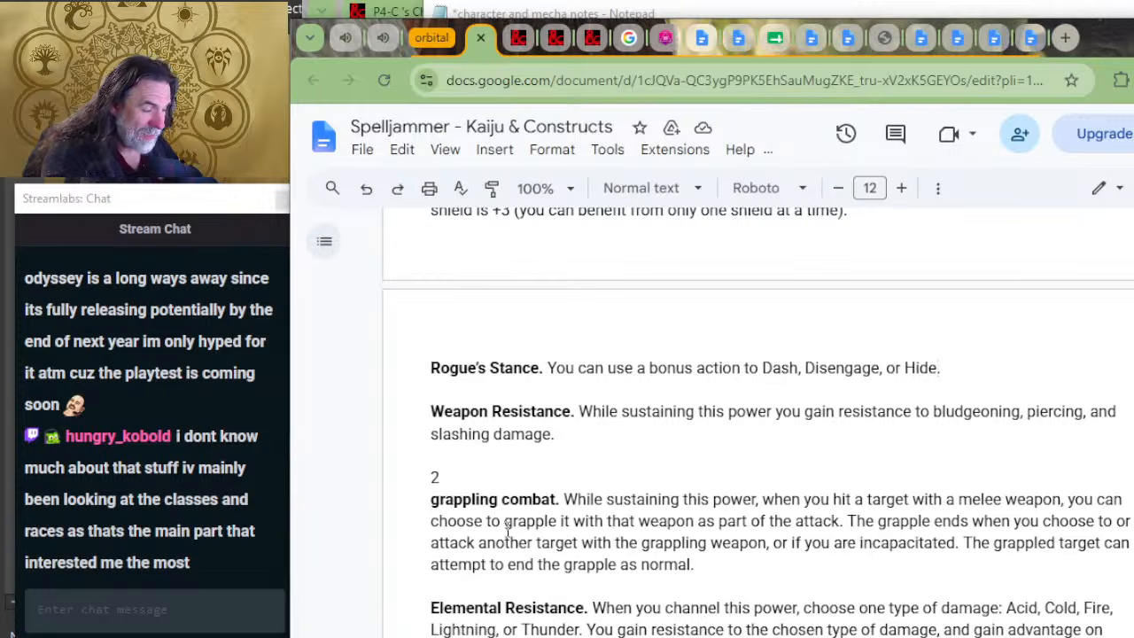
Step: Examine the sustained powers of ranks 1 to 3, including the resistances, grappling combat, Celerity and Distortion Field
scroll(498, 520, down, 2)
scroll(580, 421, down, 2)
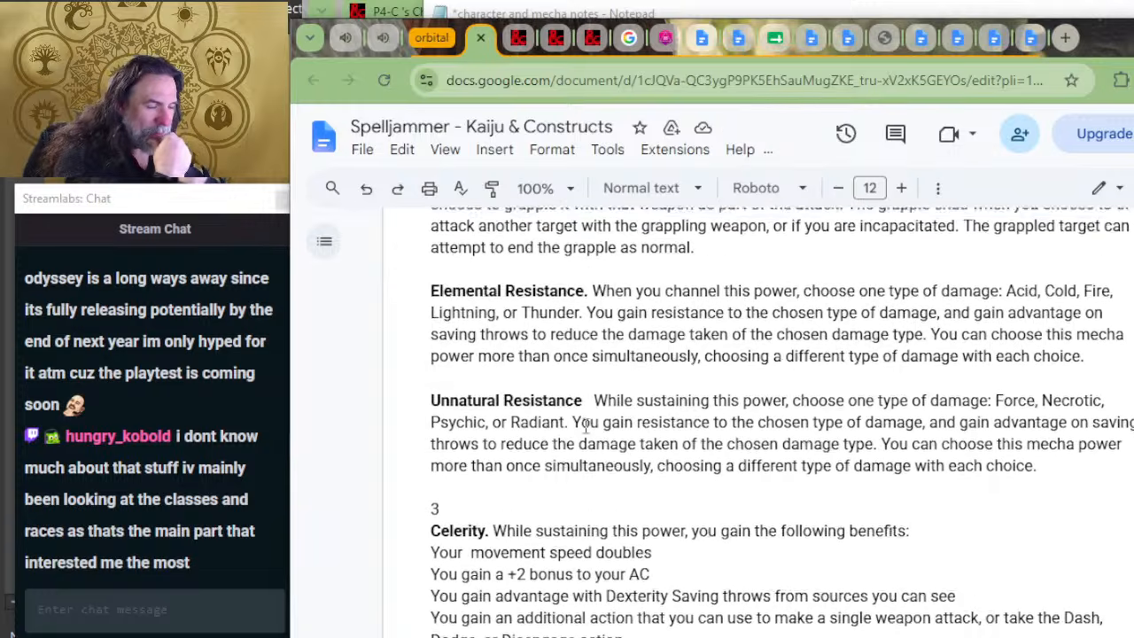
scroll(573, 459, down, 2)
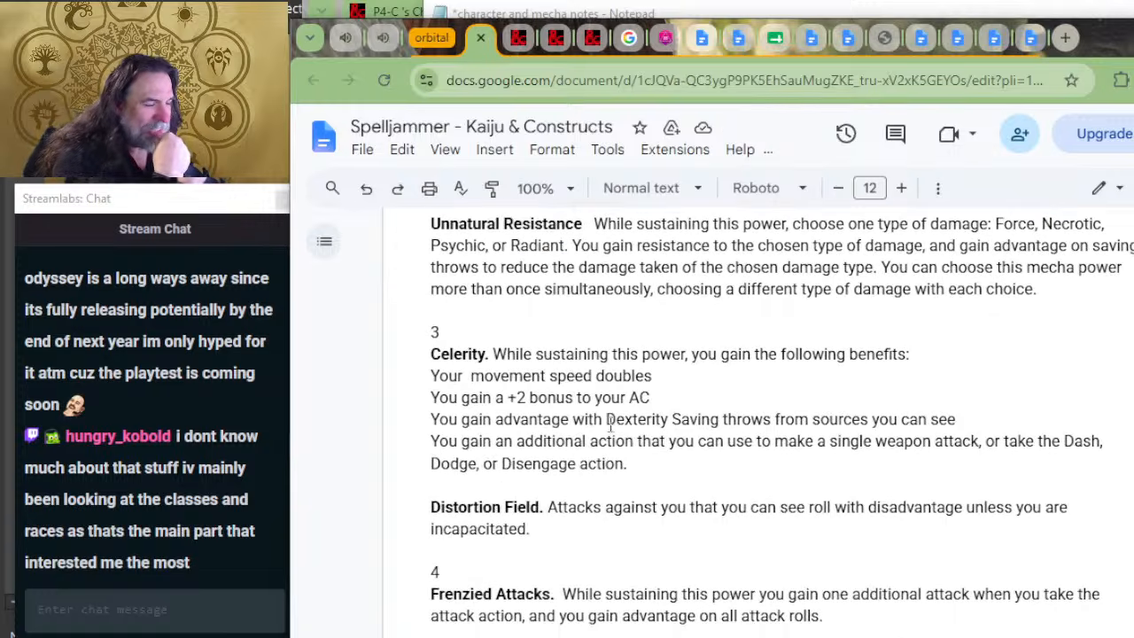
scroll(620, 456, up, 2)
scroll(620, 457, up, 2)
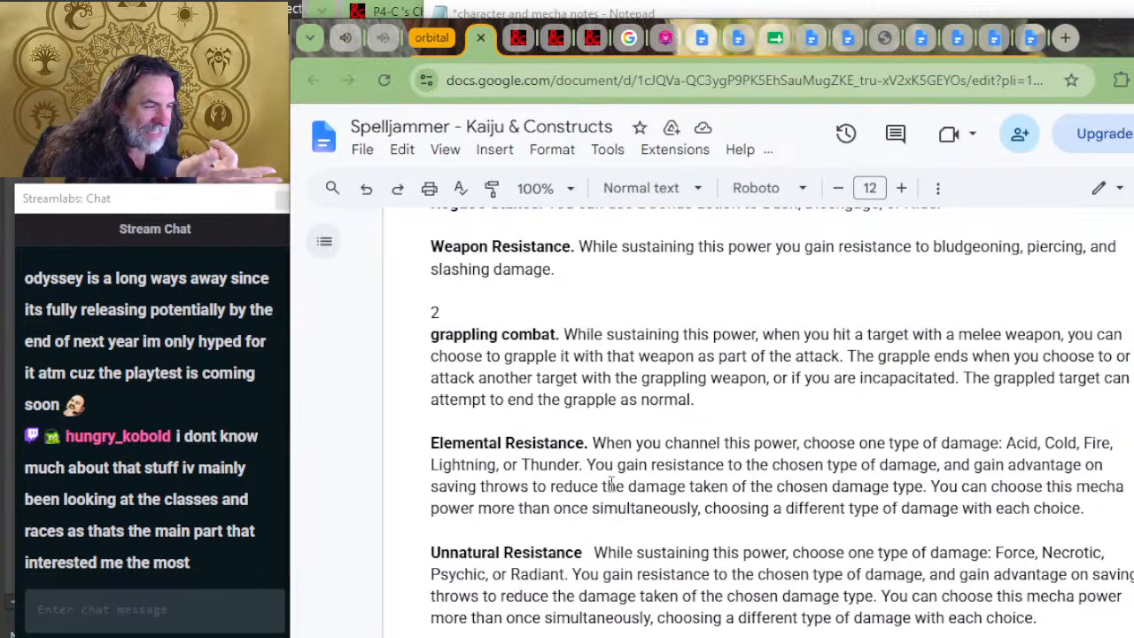
scroll(609, 521, down, 2)
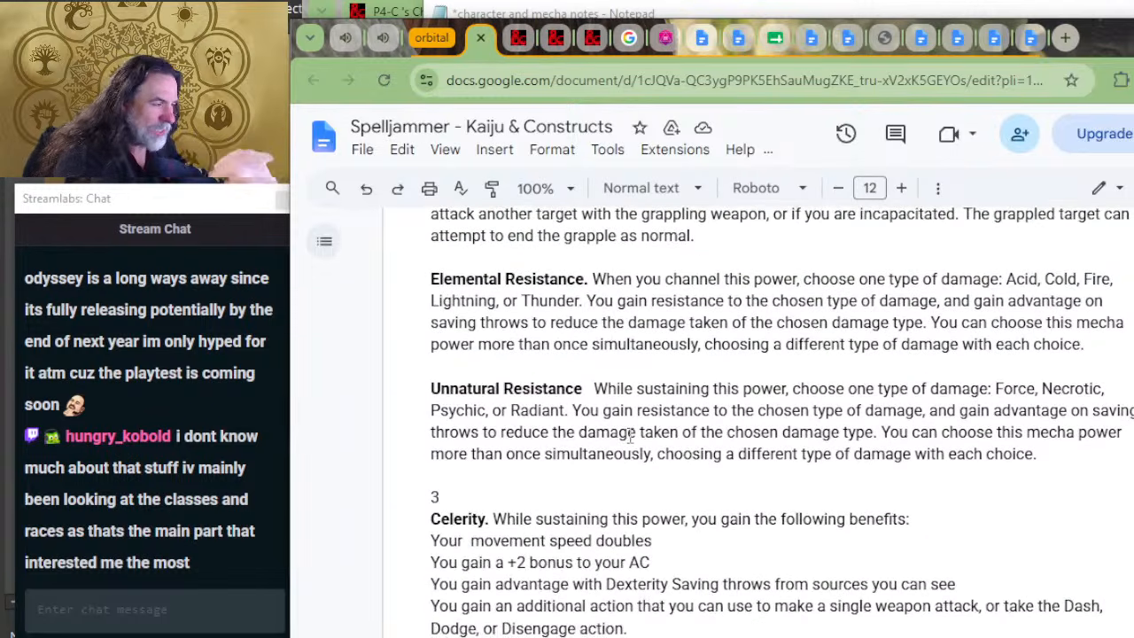
scroll(632, 378, up, 2)
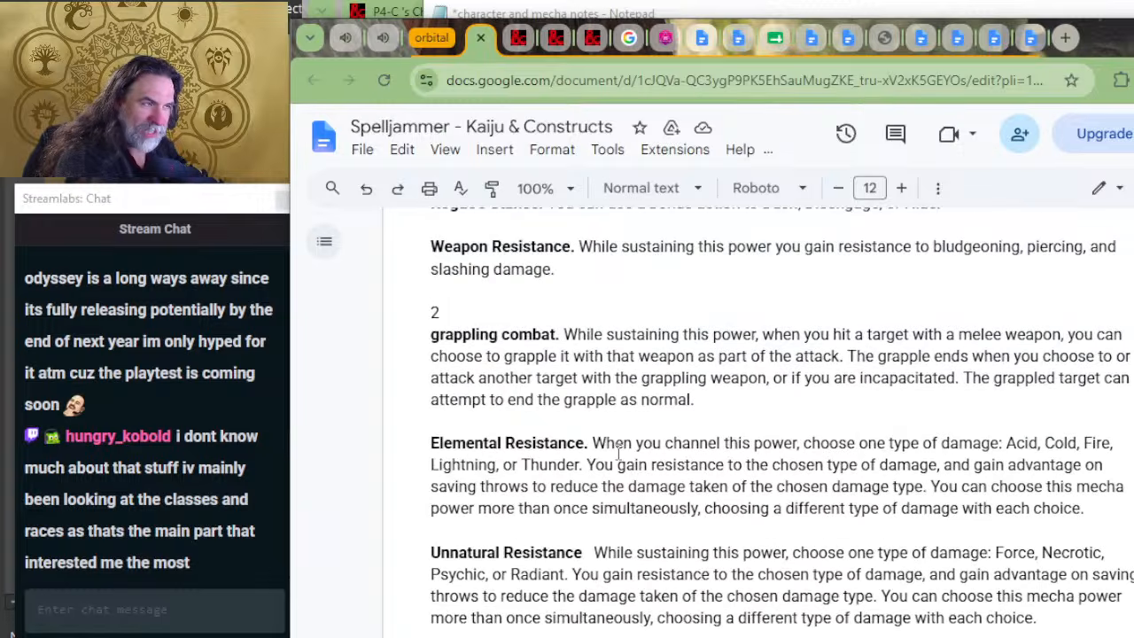
scroll(660, 459, up, 3)
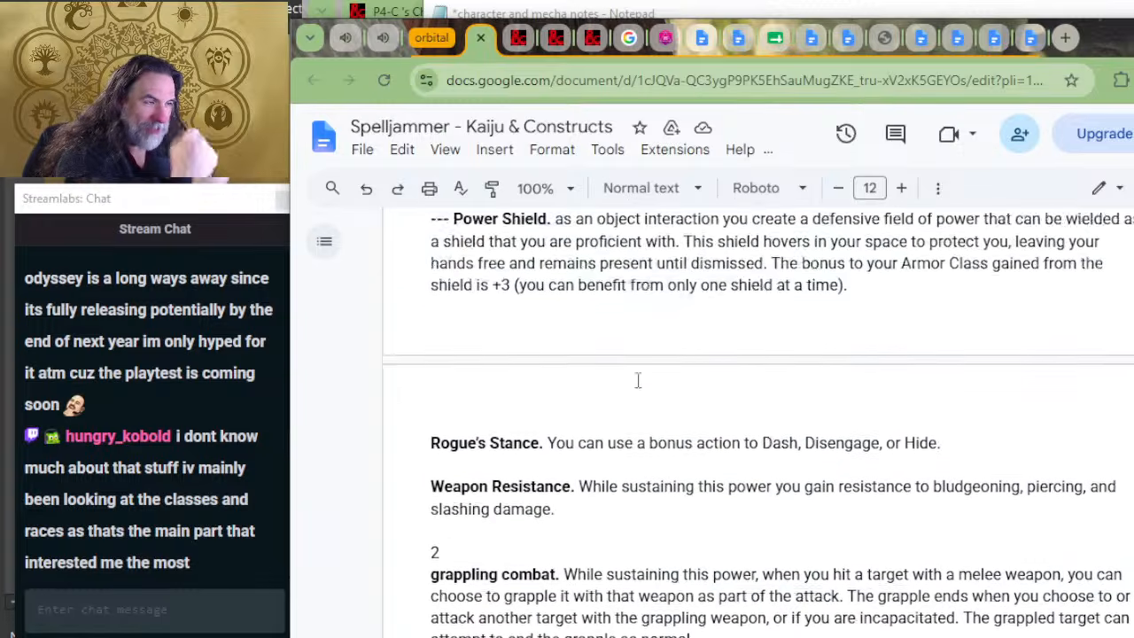
scroll(638, 380, up, 1)
scroll(640, 384, up, 3)
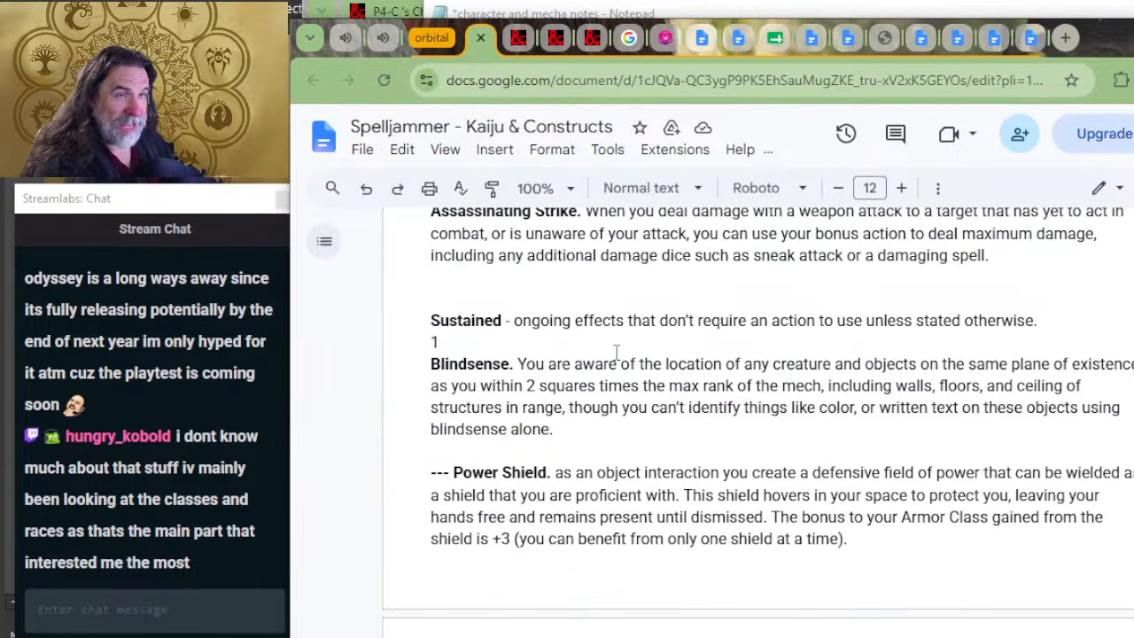
scroll(616, 355, down, 4)
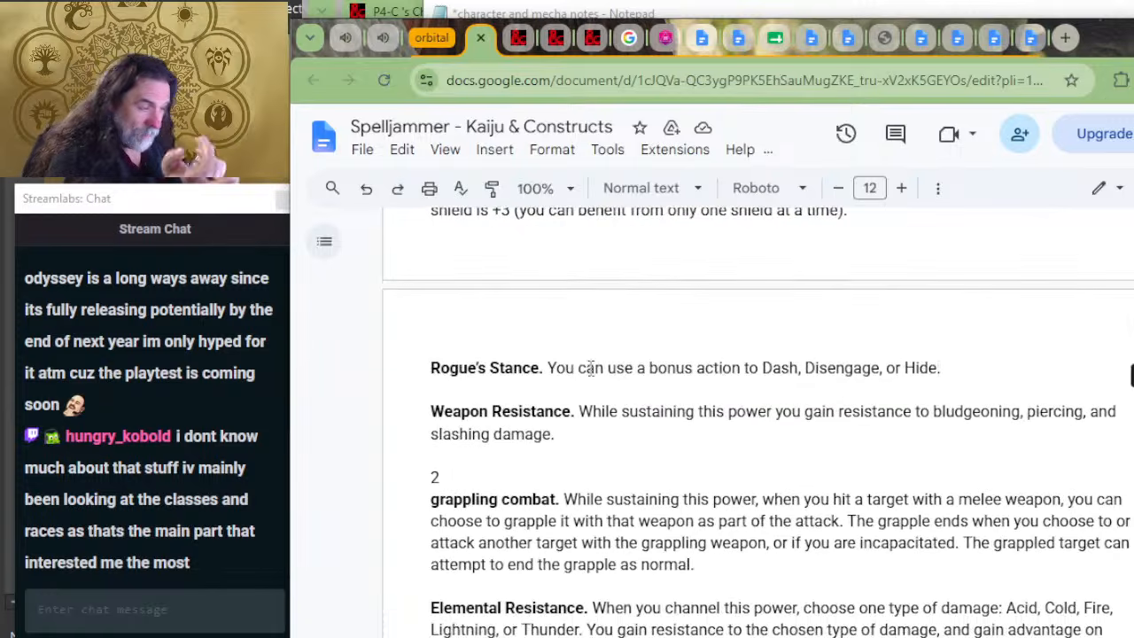
scroll(514, 478, down, 2)
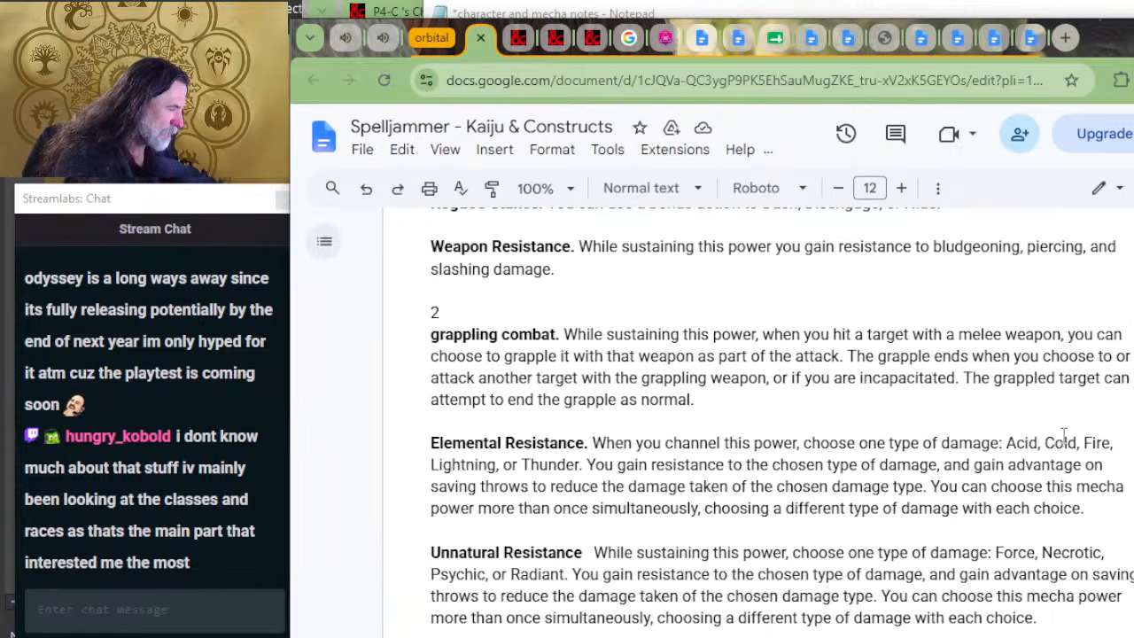
drag(1081, 443, 1045, 443)
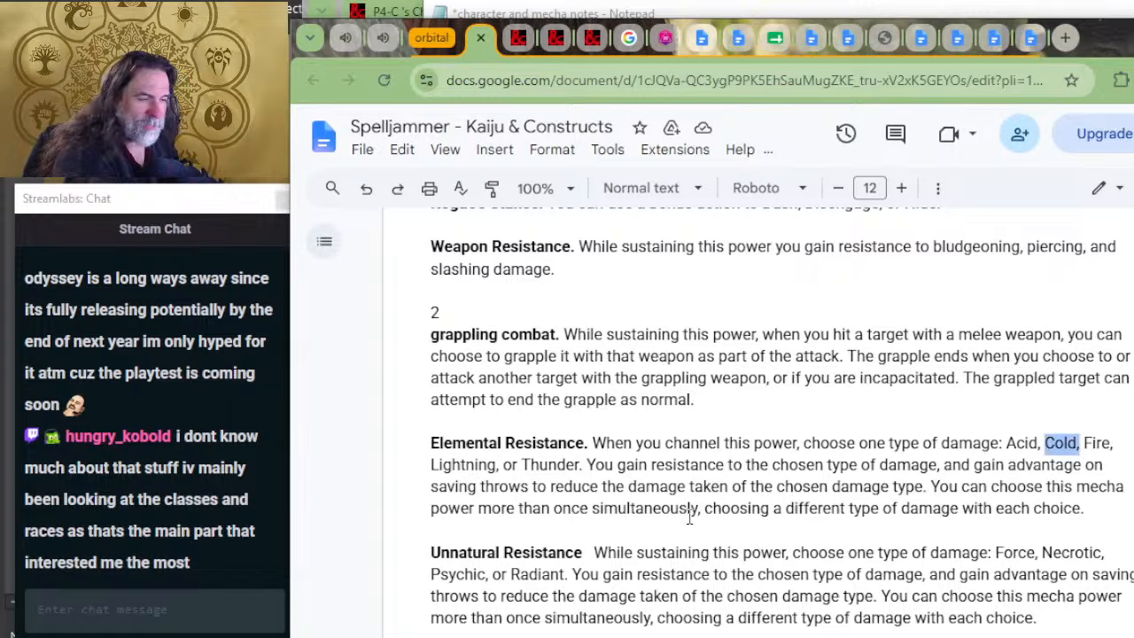
click(755, 499)
scroll(791, 459, up, 2)
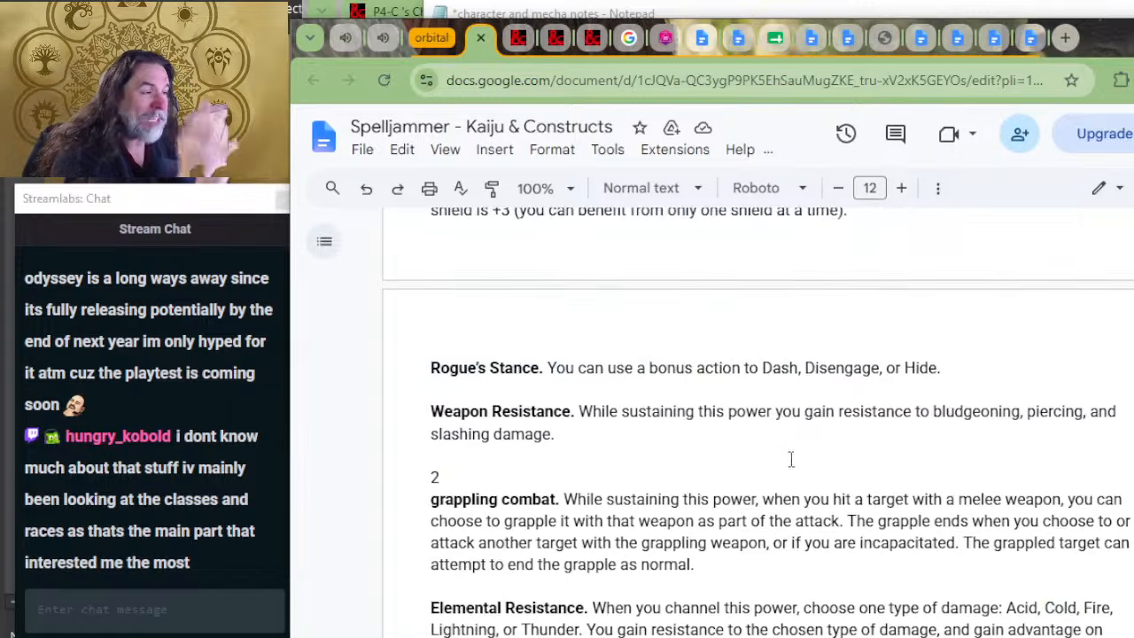
Step: Examine the strike powers from Assassinating Strike back to the start of the strikes section
scroll(747, 455, up, 4)
scroll(700, 447, up, 4)
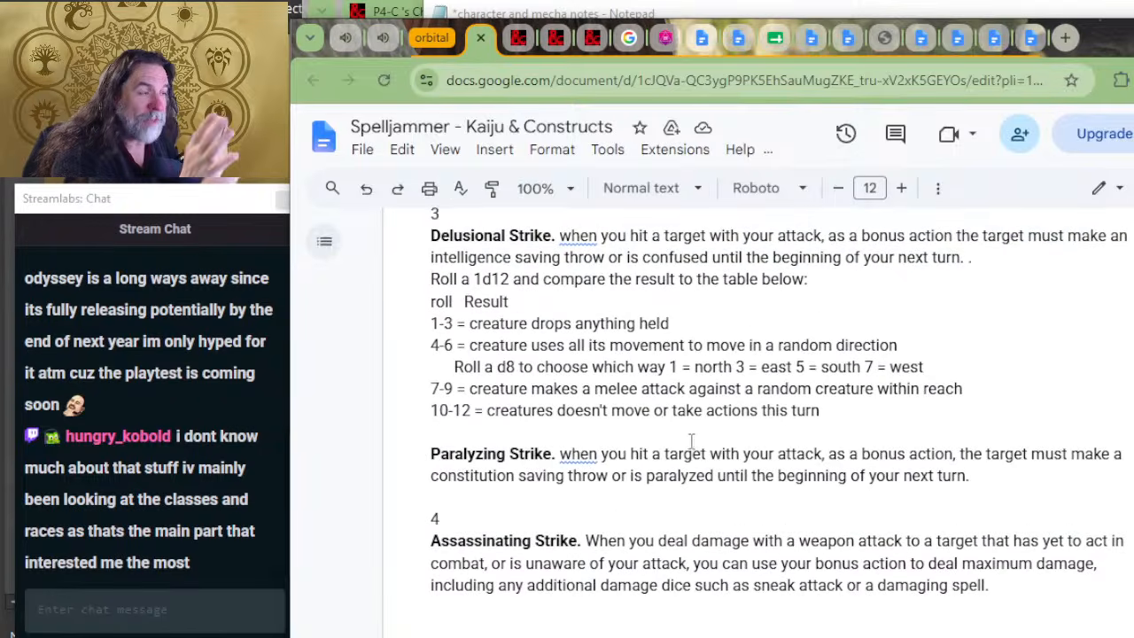
scroll(696, 441, up, 2)
scroll(700, 434, up, 2)
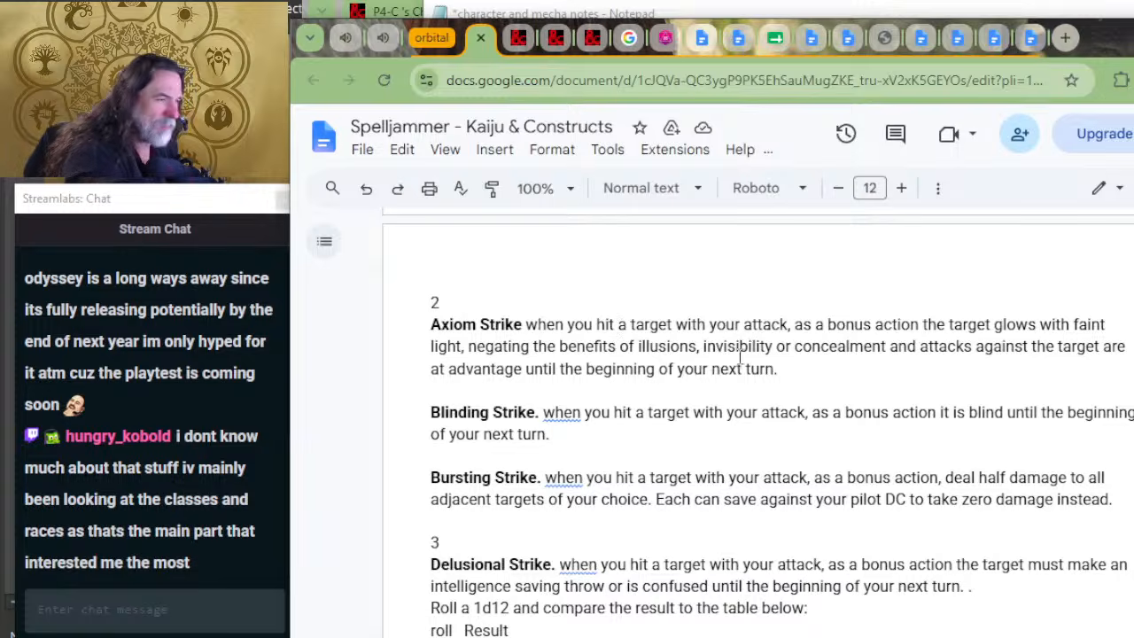
scroll(735, 358, up, 3)
scroll(714, 417, up, 3)
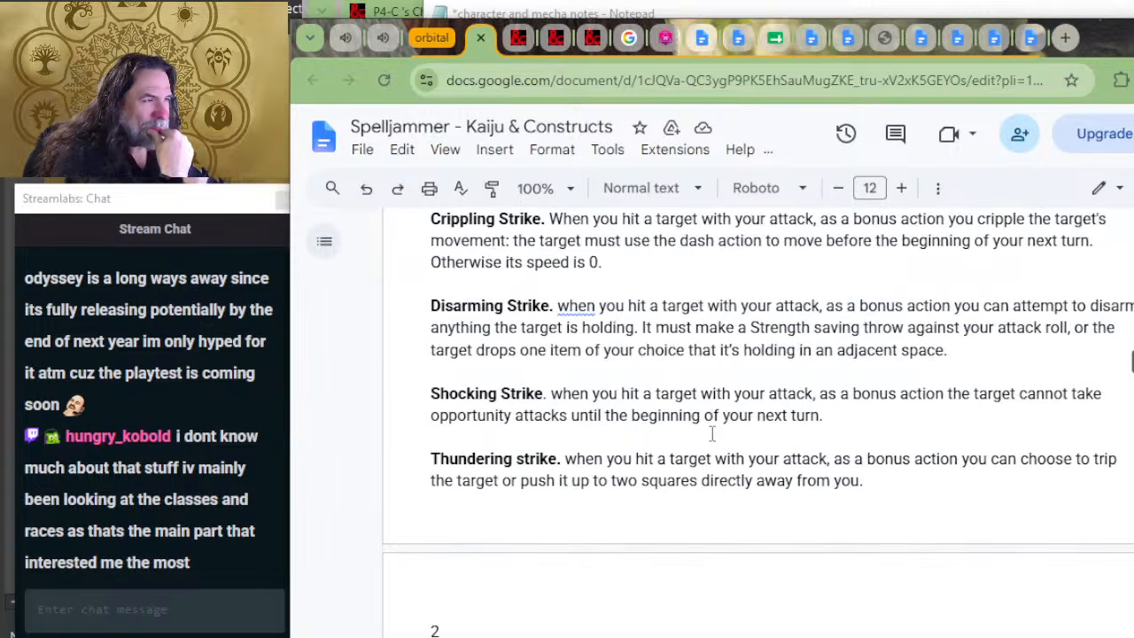
scroll(689, 459, up, 3)
scroll(512, 473, up, 3)
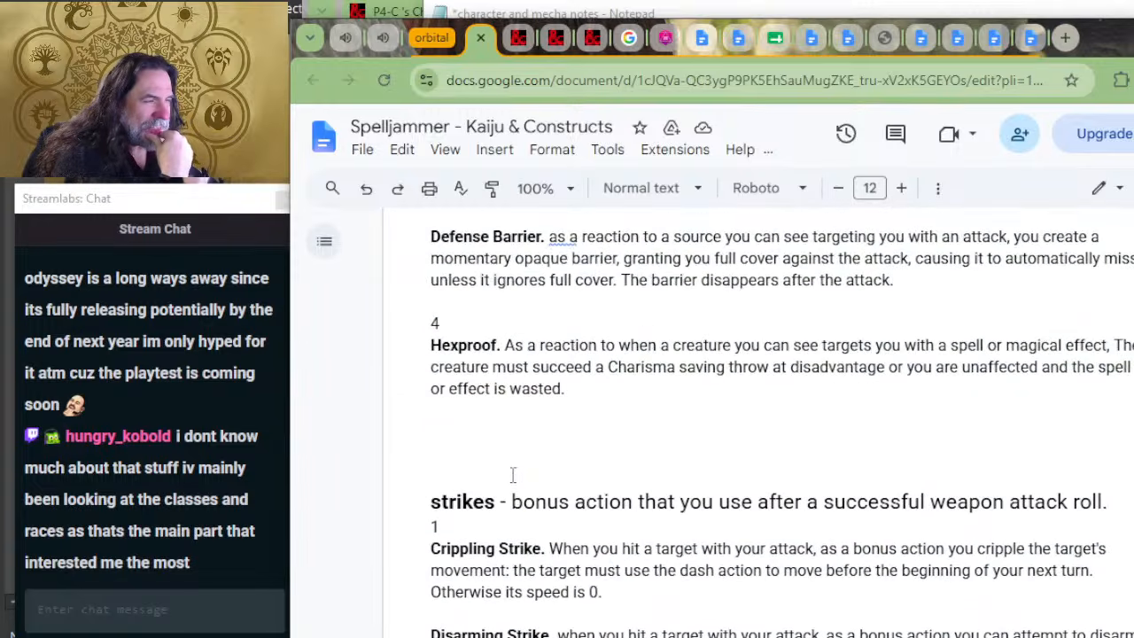
Step: Examine the reaction powers and the powers preceding them, back to Vanish, Ward and Distract
scroll(522, 469, up, 3)
scroll(530, 469, up, 3)
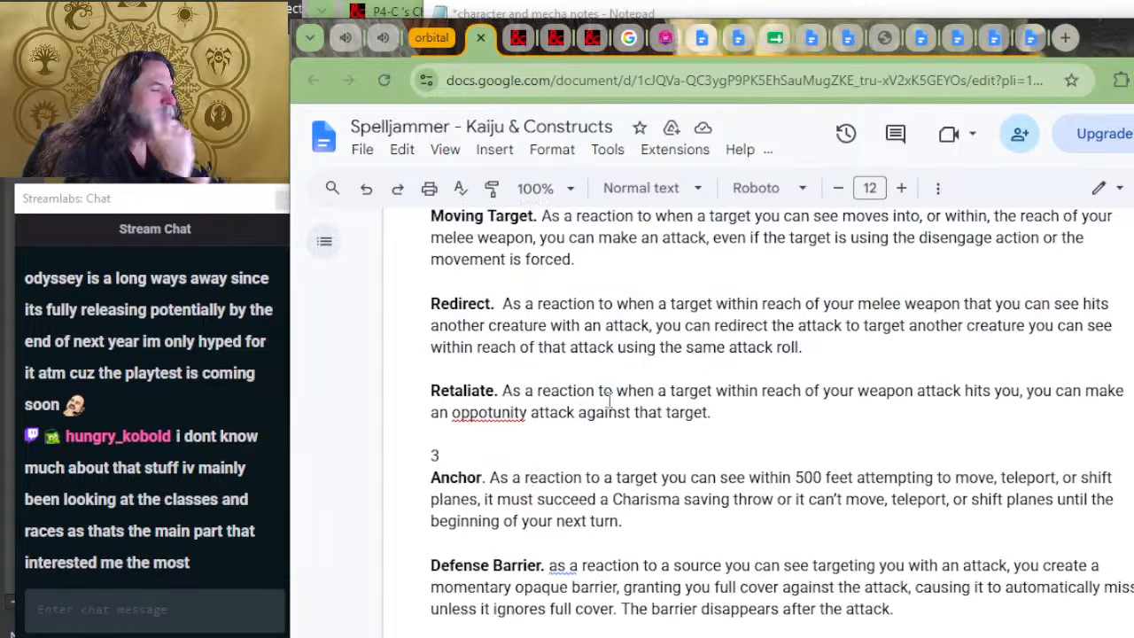
scroll(549, 415, up, 3)
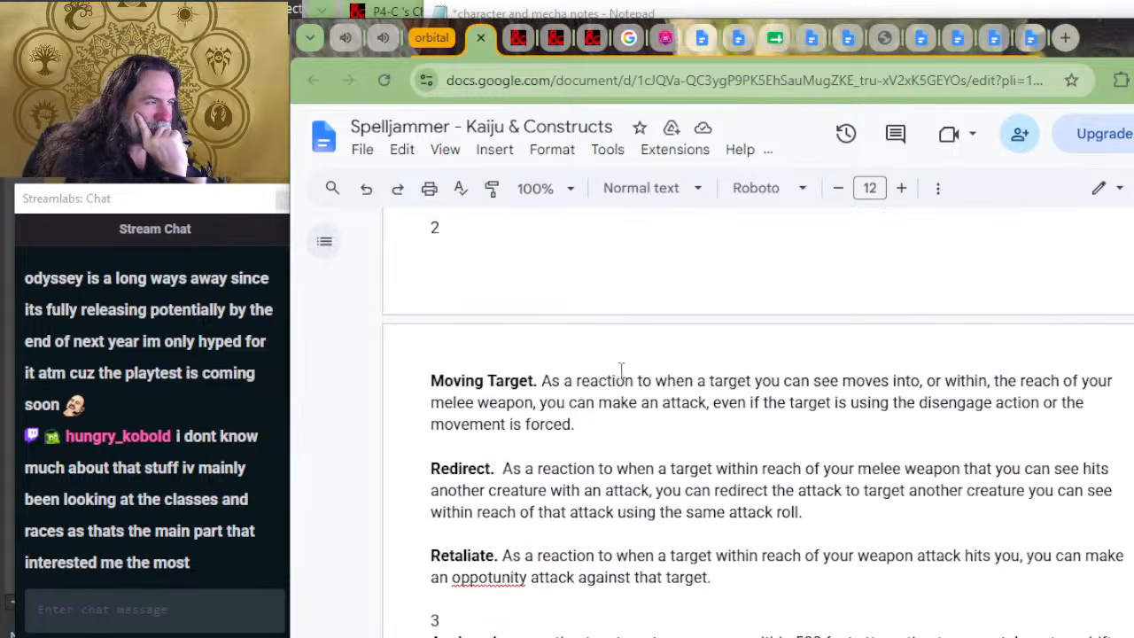
scroll(784, 479, up, 3)
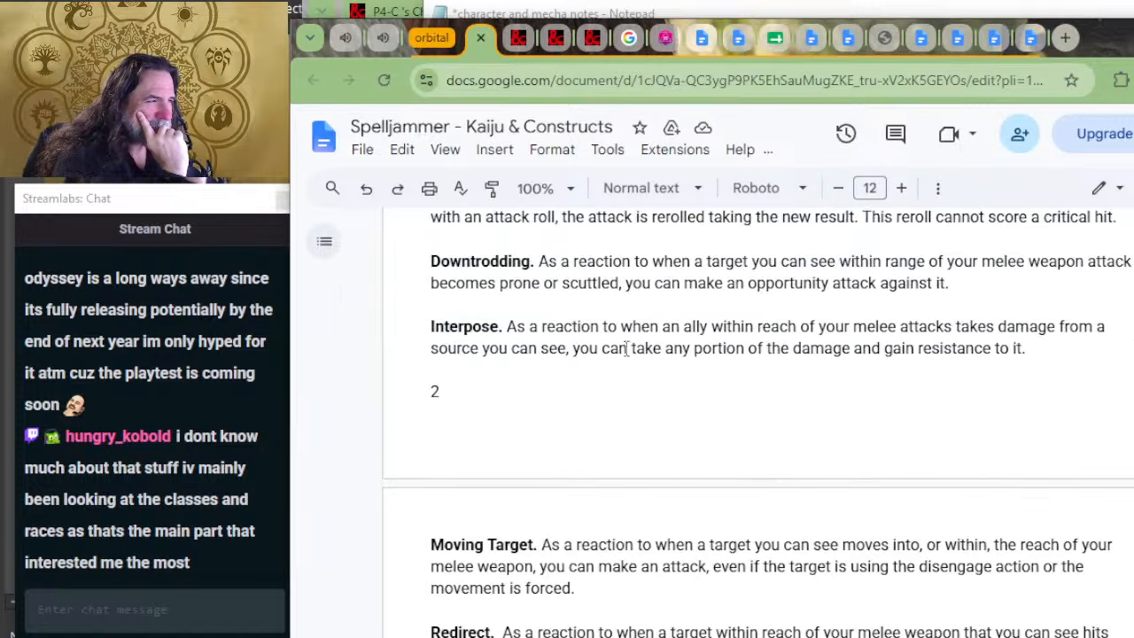
scroll(609, 348, up, 3)
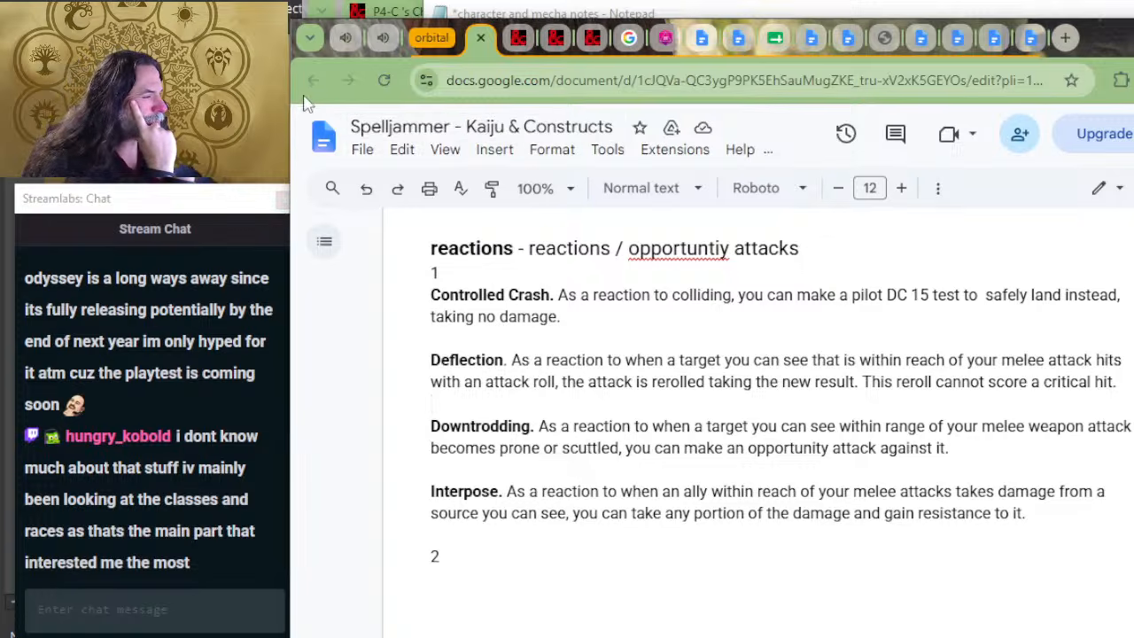
scroll(479, 269, up, 2)
scroll(647, 364, up, 2)
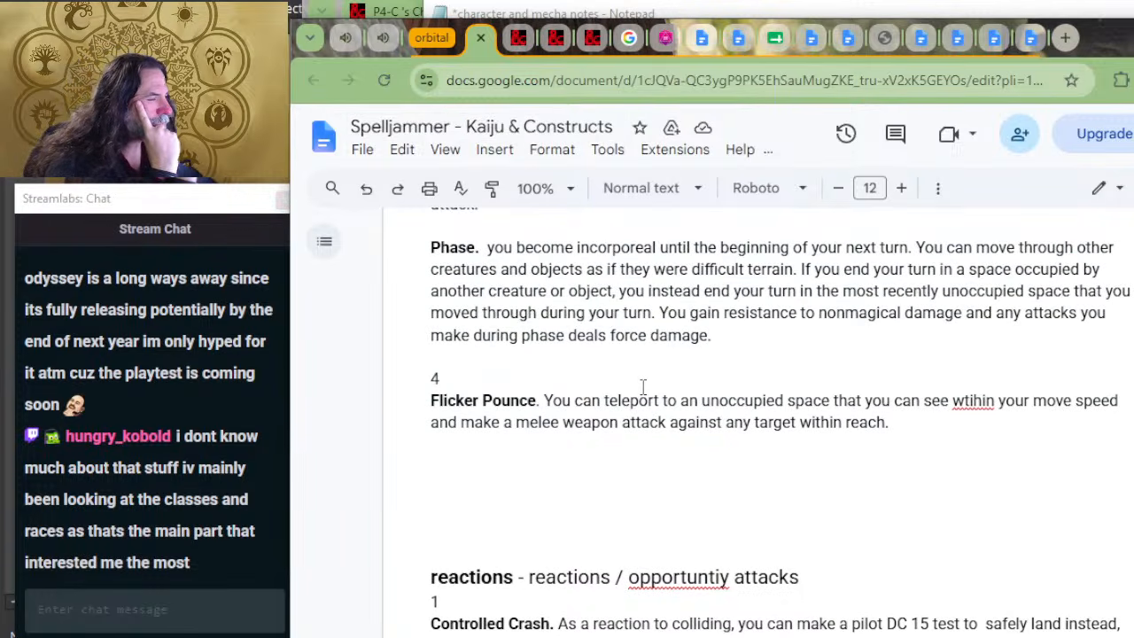
scroll(643, 390, up, 2)
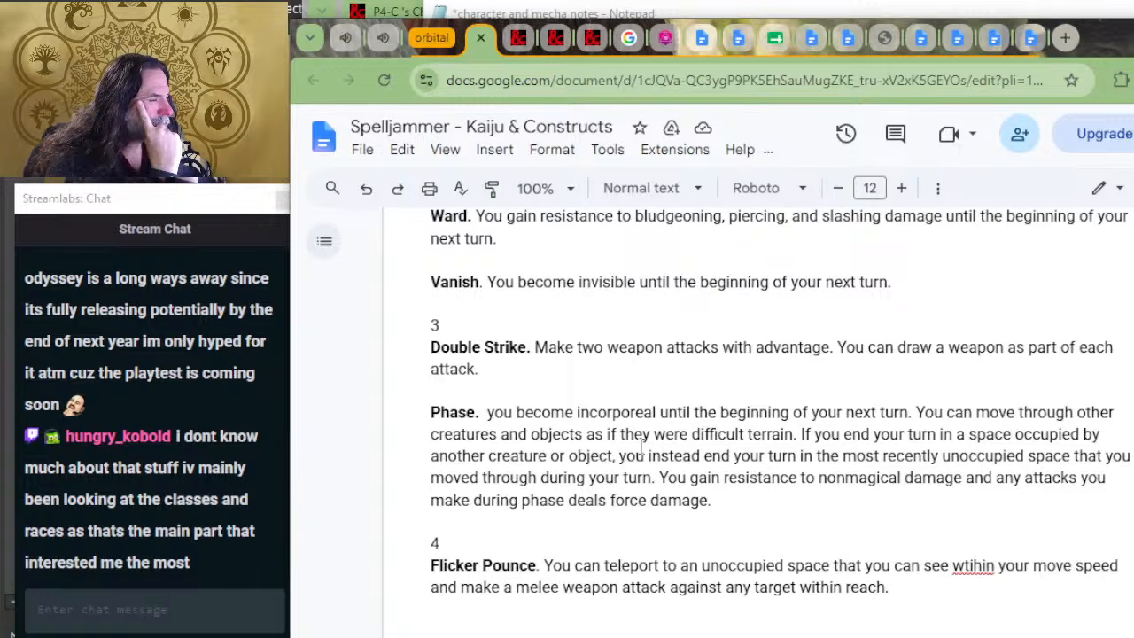
scroll(642, 446, up, 2)
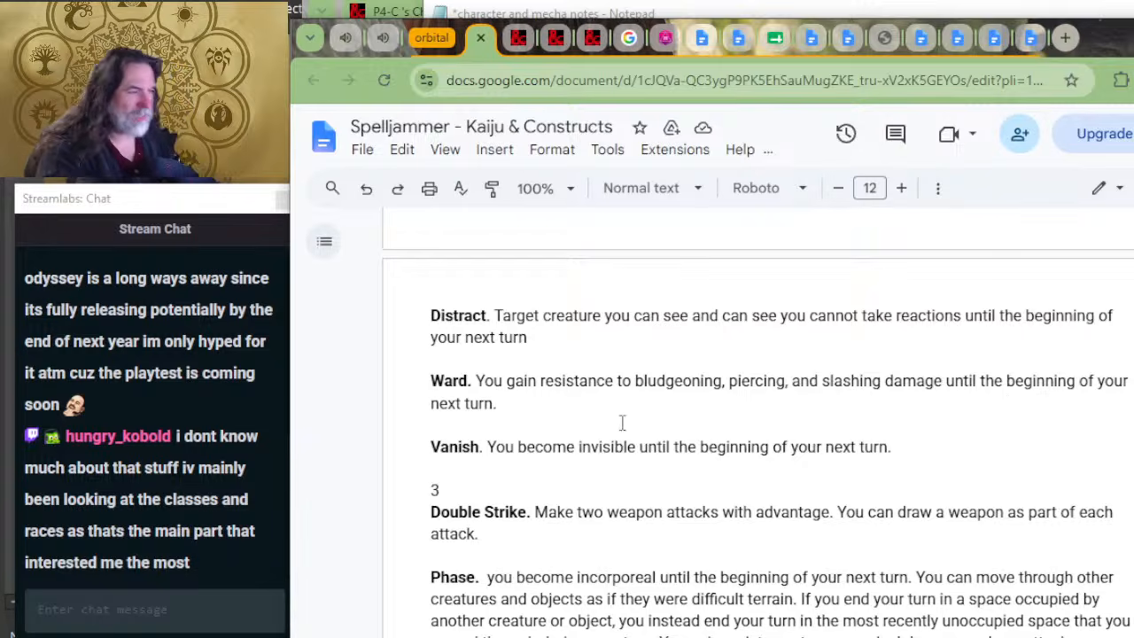
Step: Switch to the Notepad notes and add the third mod line "Ward = resistance to BPS" below Power Shield
key(alt+Tab)
key(Return)
key(Tab)
text(Wa)
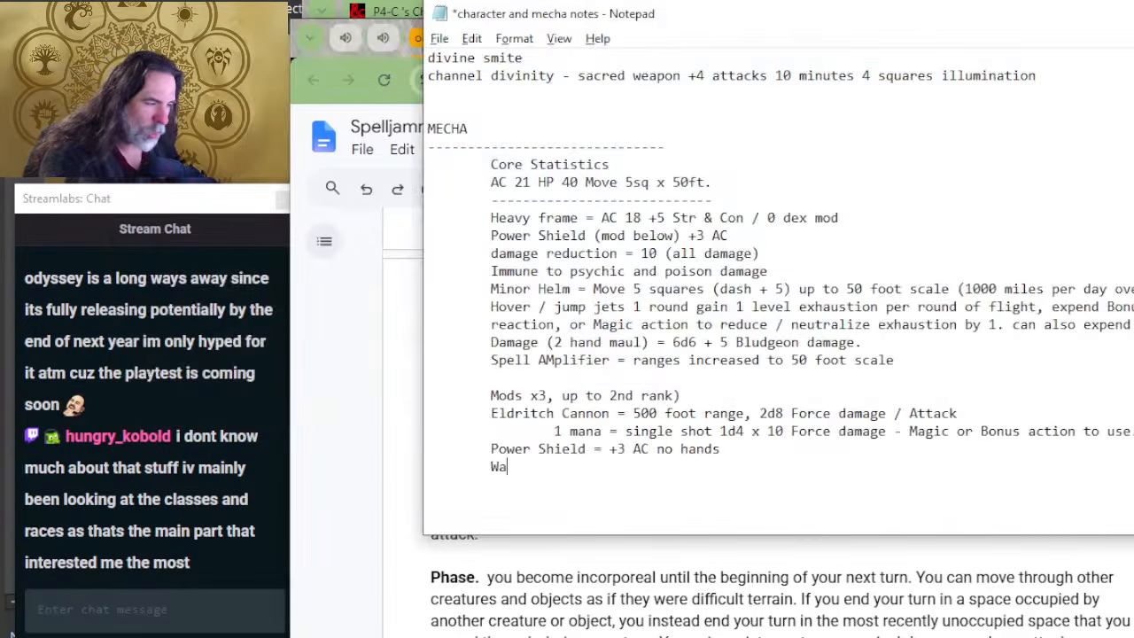
text(rd)
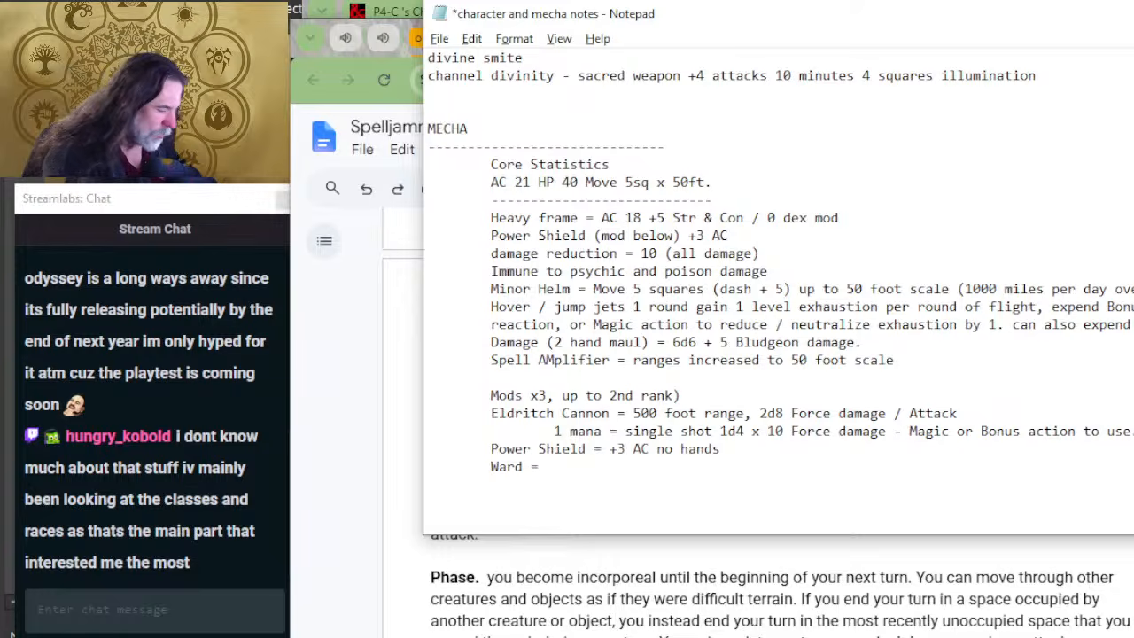
text( = resistance t)
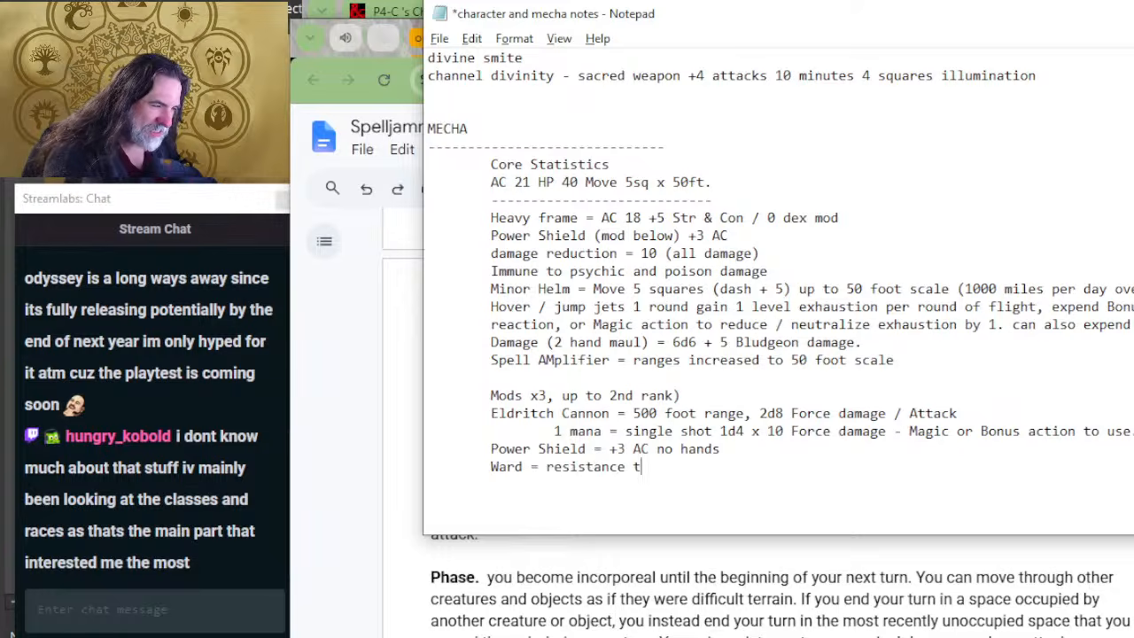
text(o BPS)
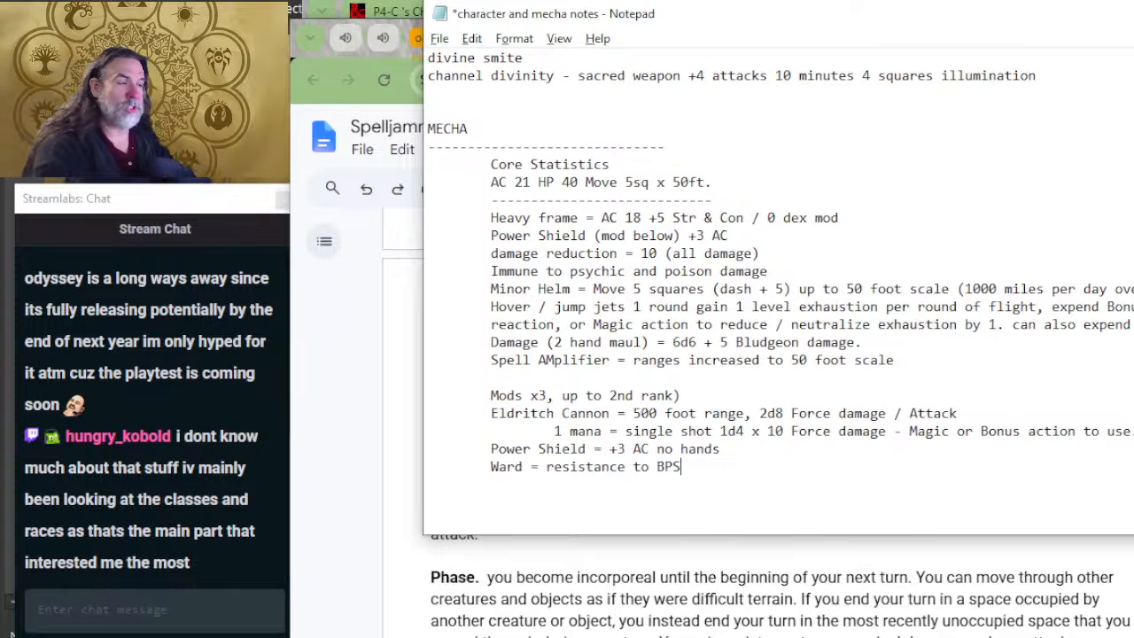
Step: Return to the Kaiju & Constructs document and find the table of sizes, damage dice and hp
key(alt+Tab)
scroll(600, 464, up, 10)
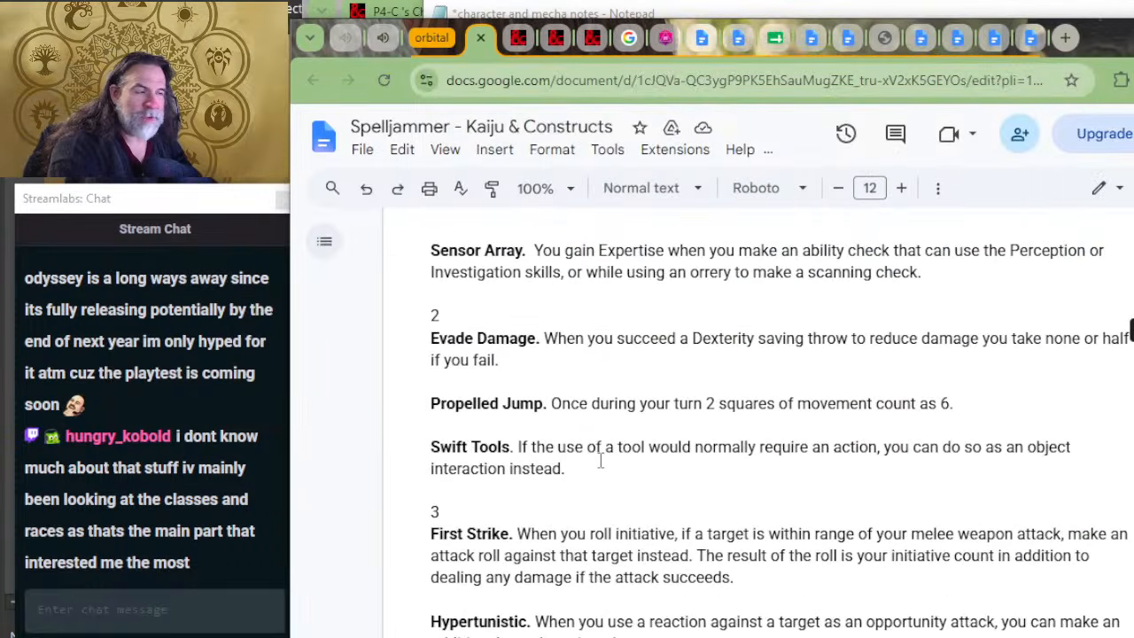
scroll(599, 463, up, 15)
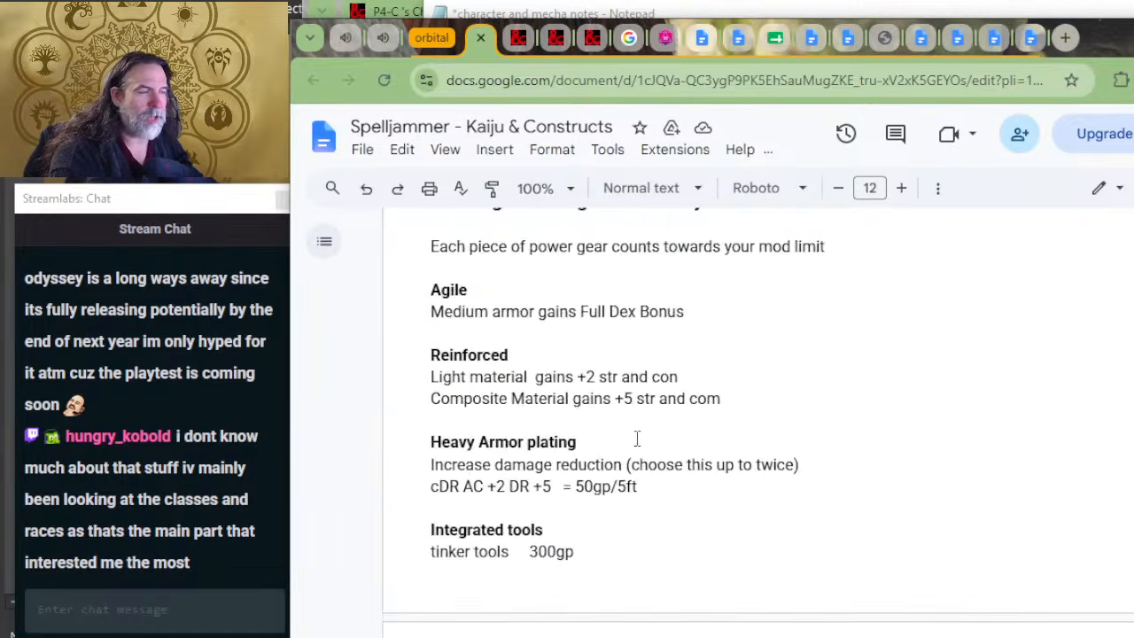
scroll(631, 425, up, 15)
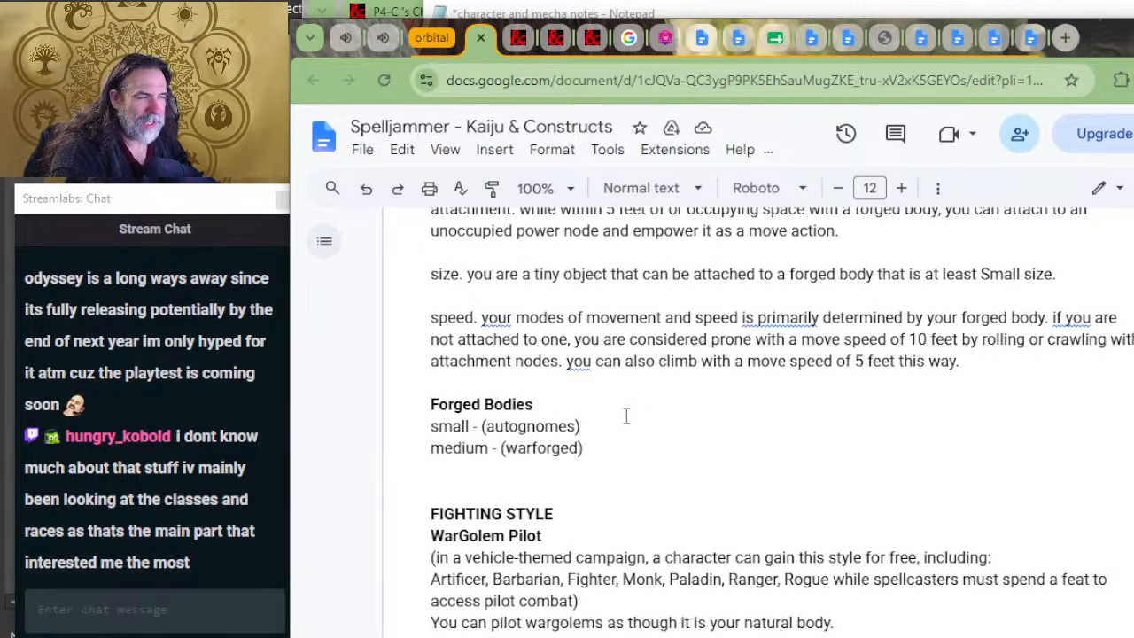
scroll(626, 416, up, 15)
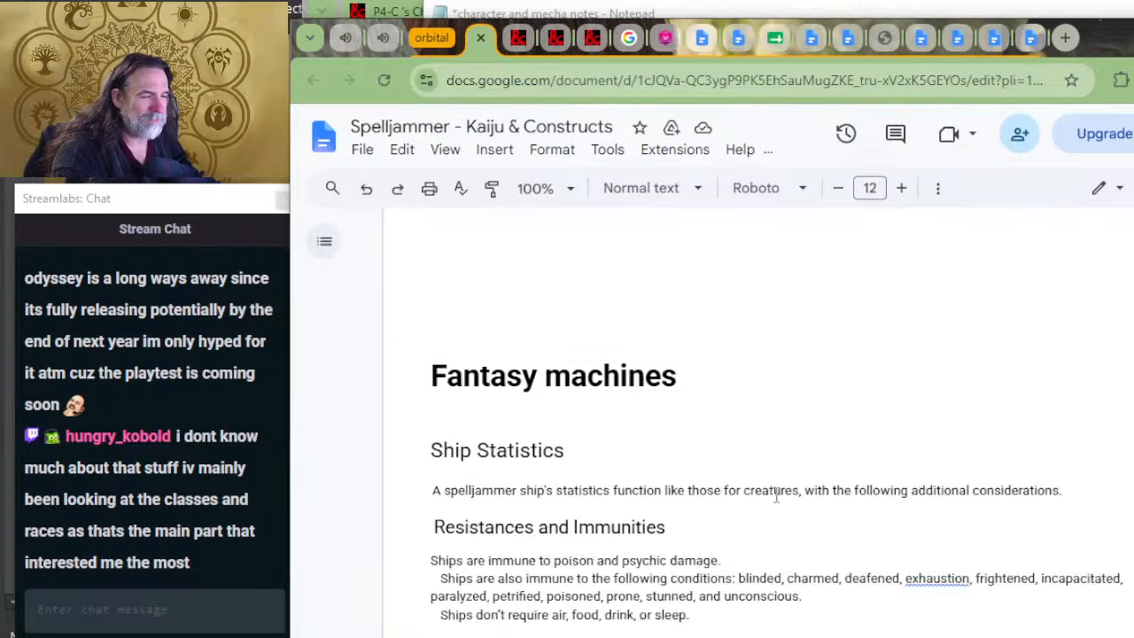
scroll(776, 497, down, 15)
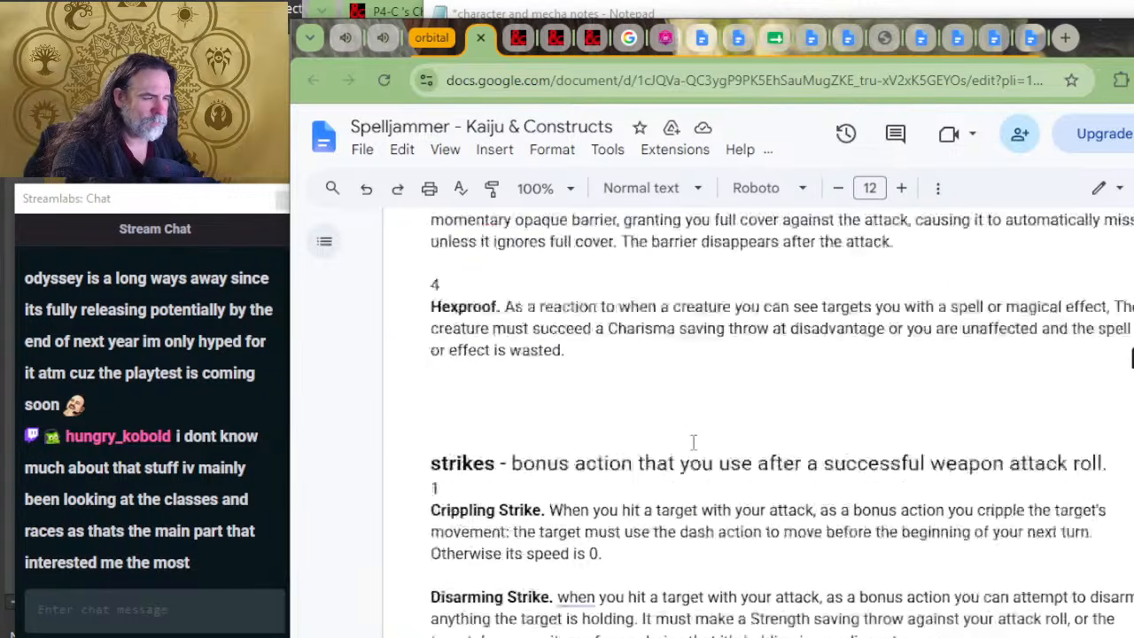
scroll(694, 442, down, 15)
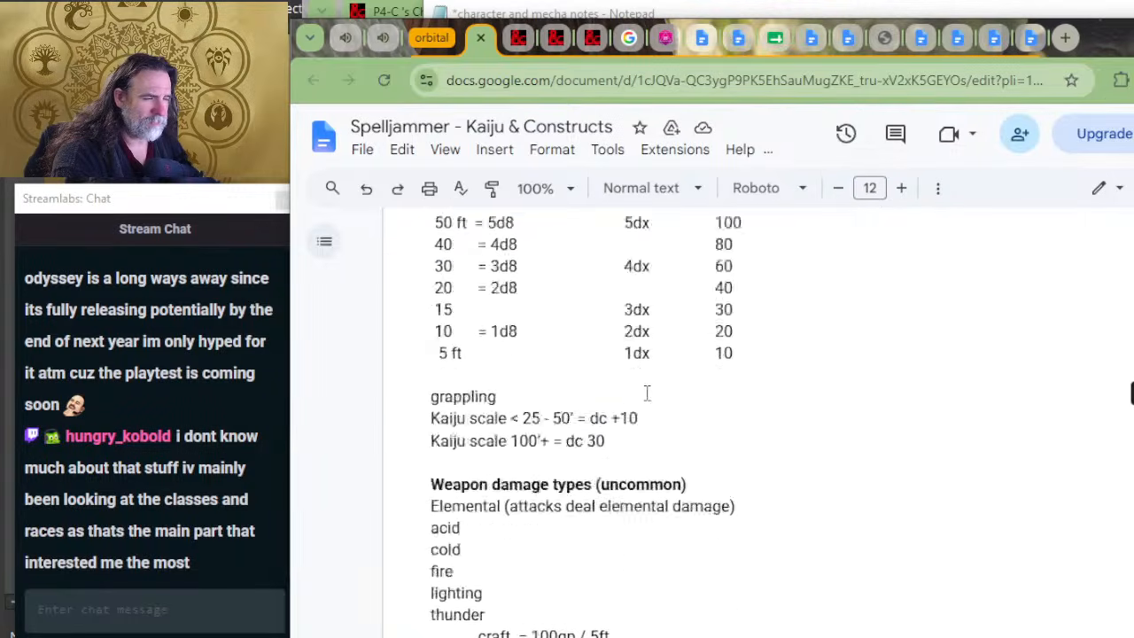
scroll(642, 395, up, 4)
scroll(621, 418, down, 2)
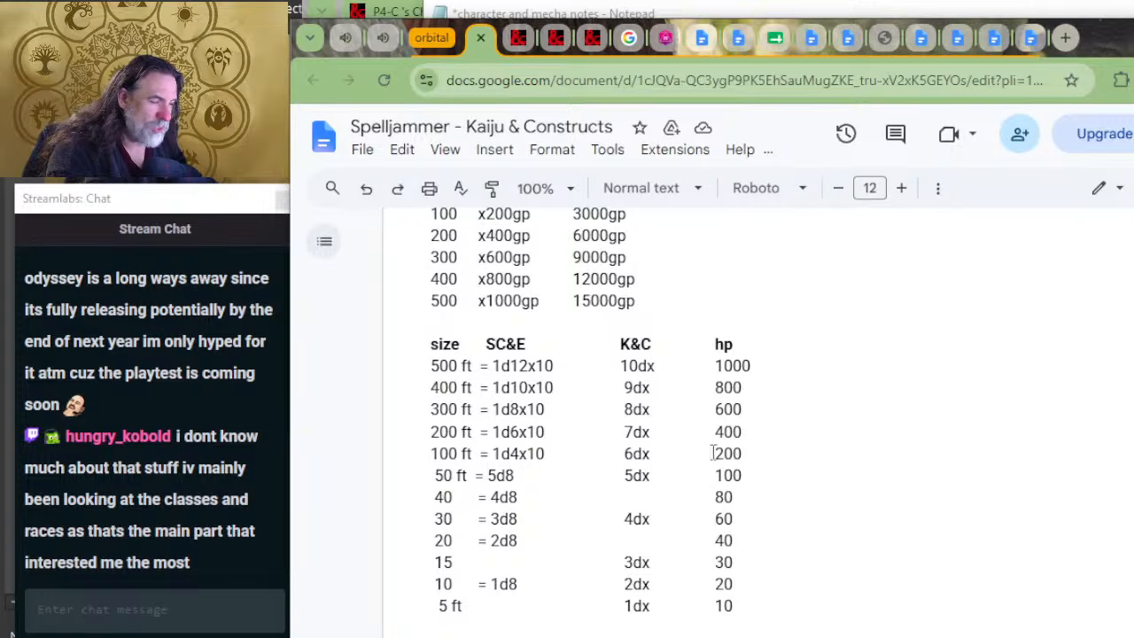
Step: Open D&D Beyond in a new browser tab and search the site for Rust Monster
click(592, 37)
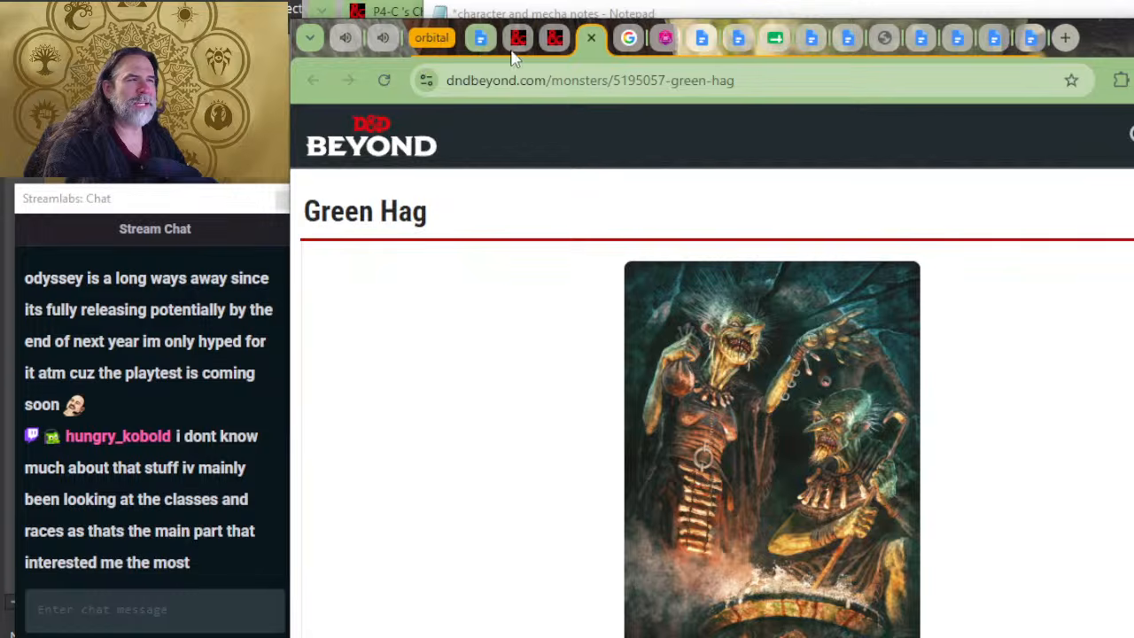
click(481, 44)
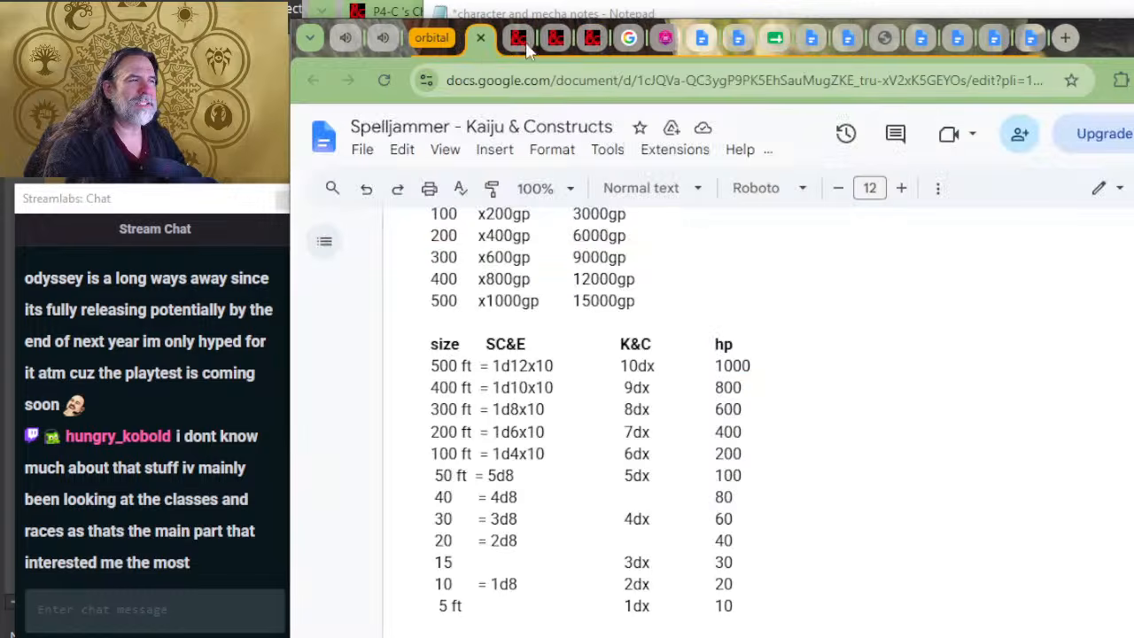
click(1068, 41)
text(dnd)
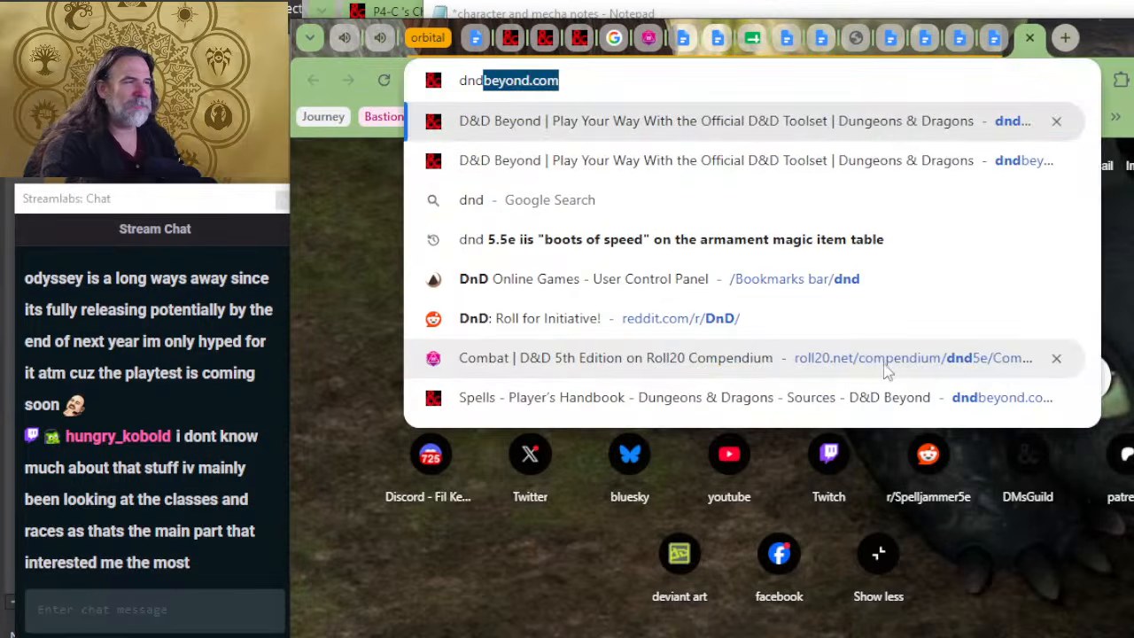
click(571, 119)
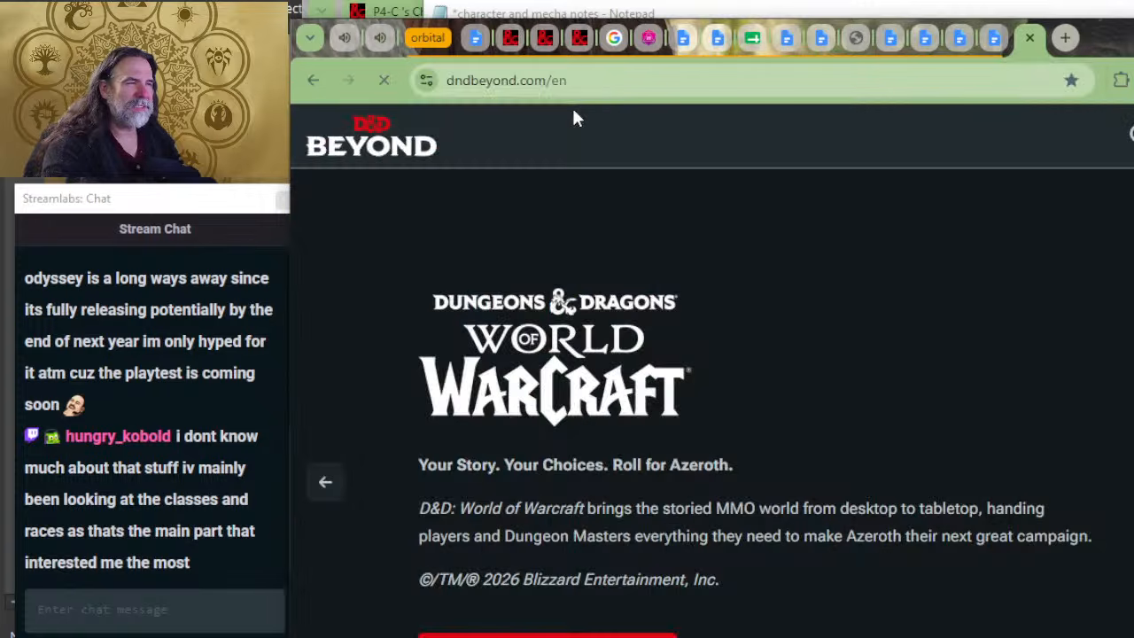
click(1129, 133)
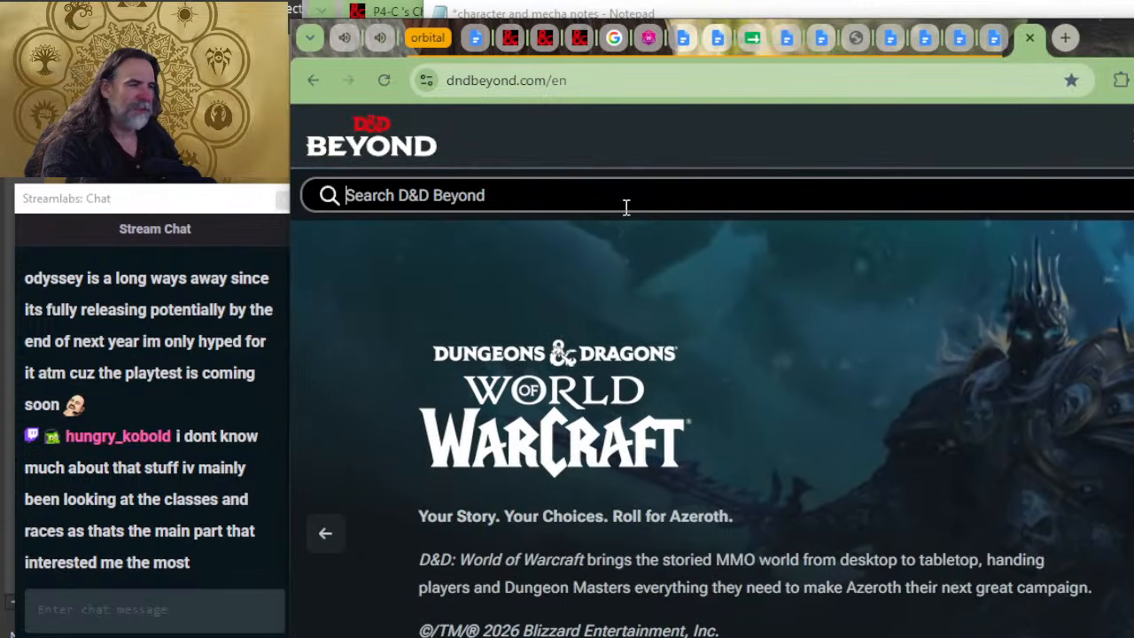
text(rust monst)
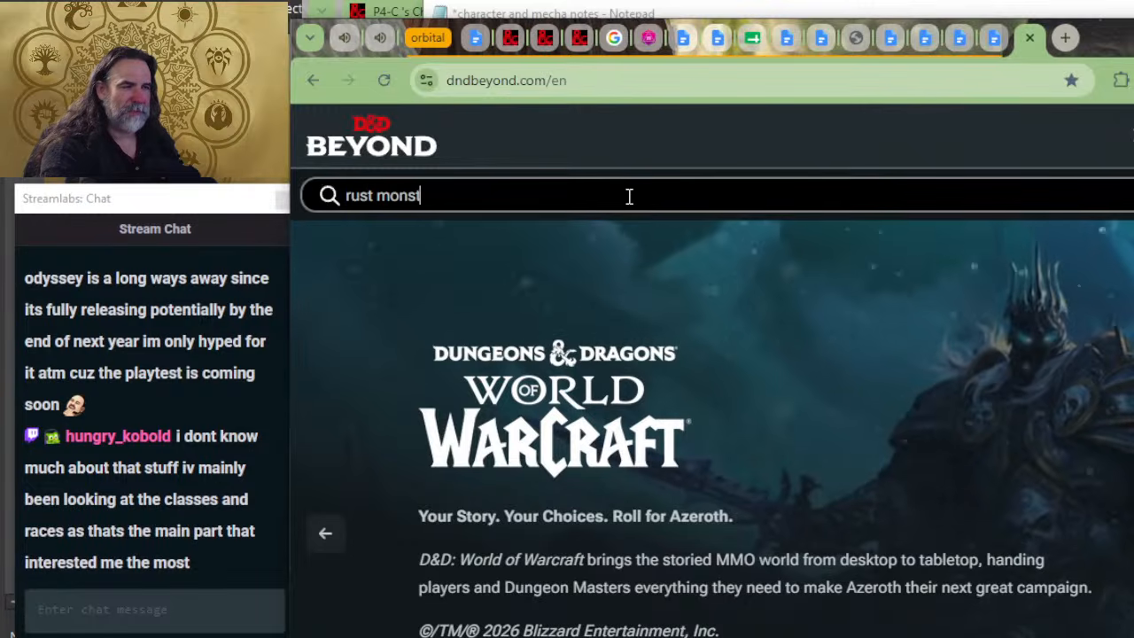
text(er)
click(354, 275)
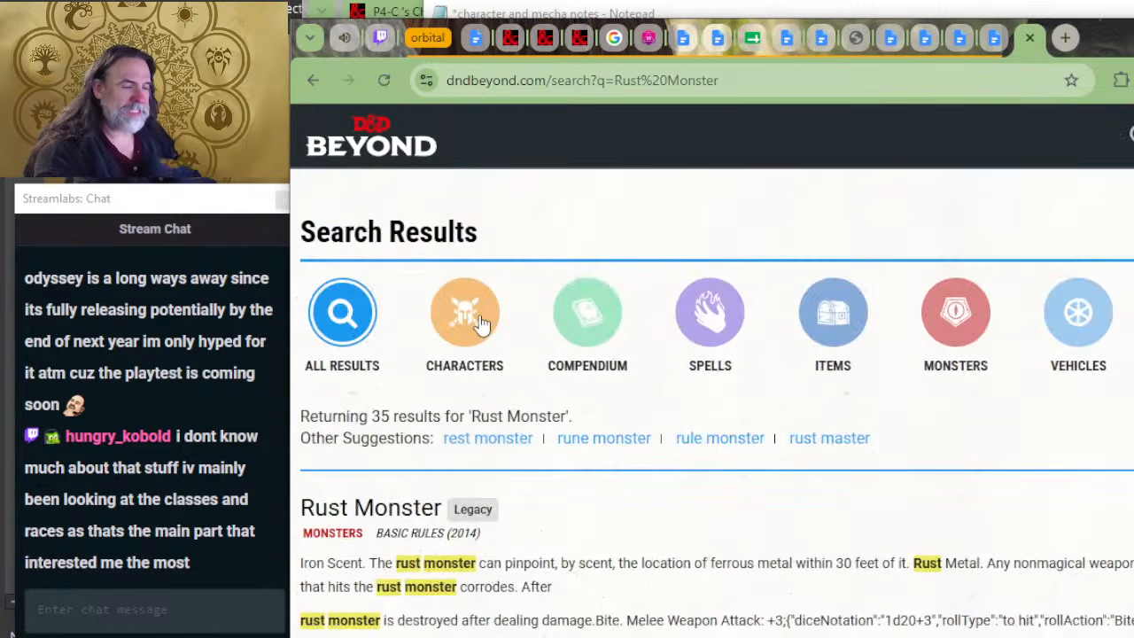
Step: Open the Monster Manual version of the Rust Monster and examine its stat block
scroll(407, 405, down, 3)
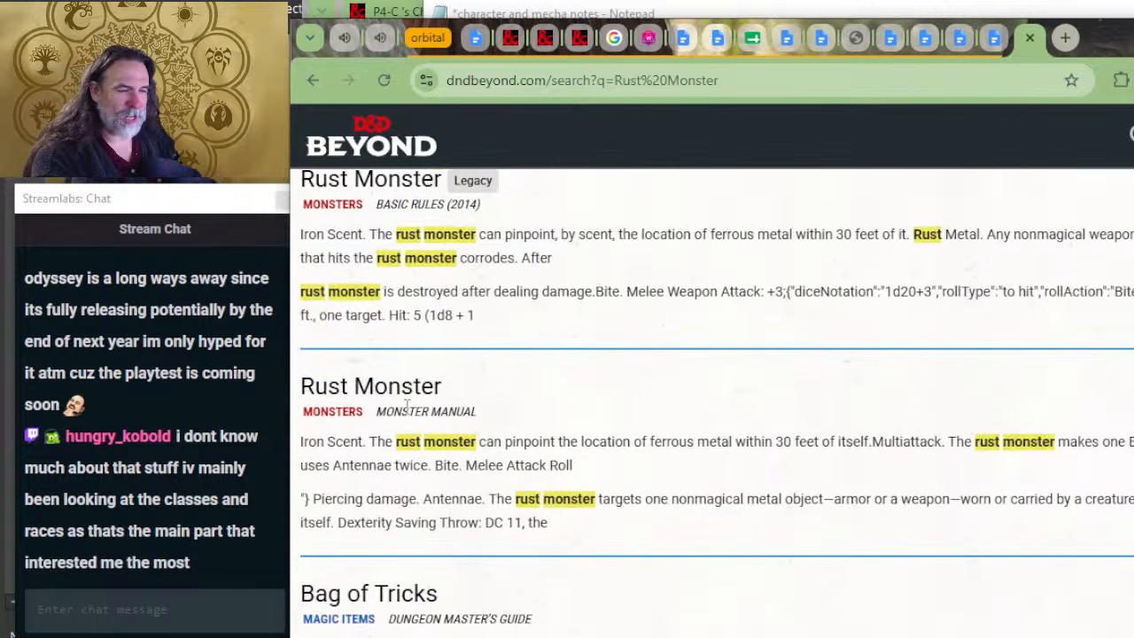
click(409, 400)
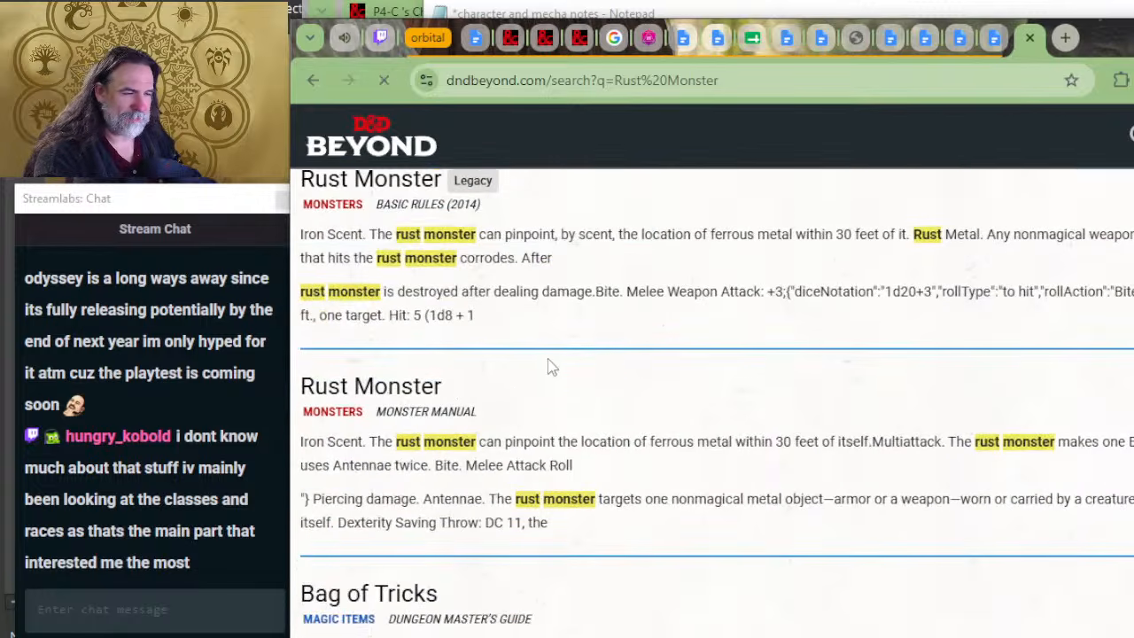
scroll(656, 416, down, 2)
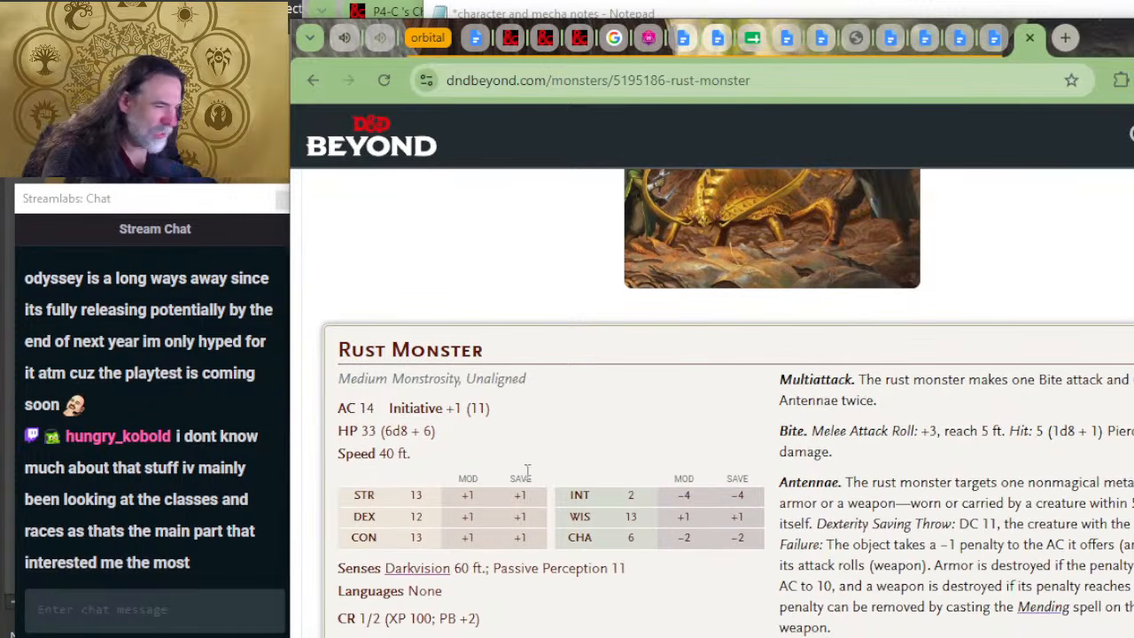
scroll(552, 459, down, 2)
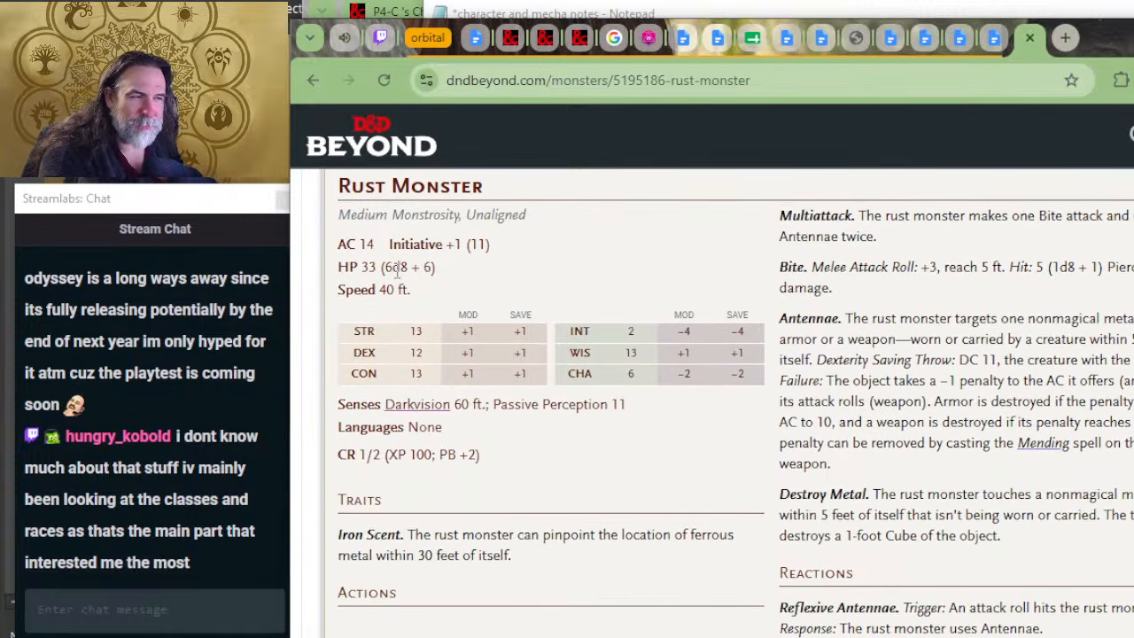
Step: Move the Rust Monster page into its own browser window and return to the Kaiju & Constructs document
key(alt+Tab)
key(alt+Tab)
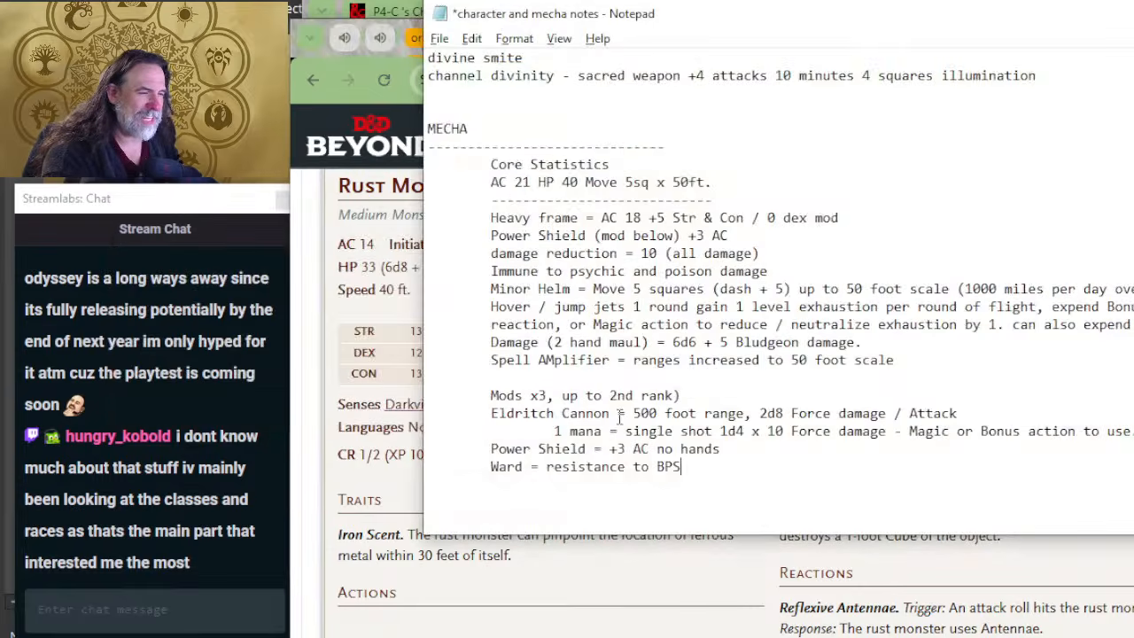
key(alt+Tab)
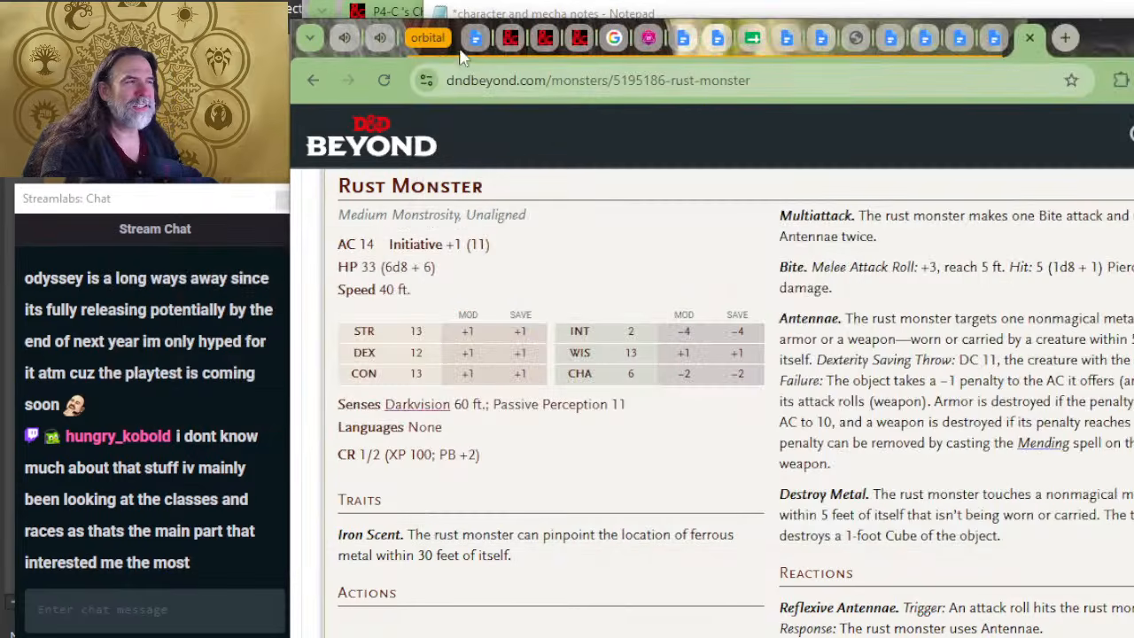
drag(1030, 50, 1024, 85)
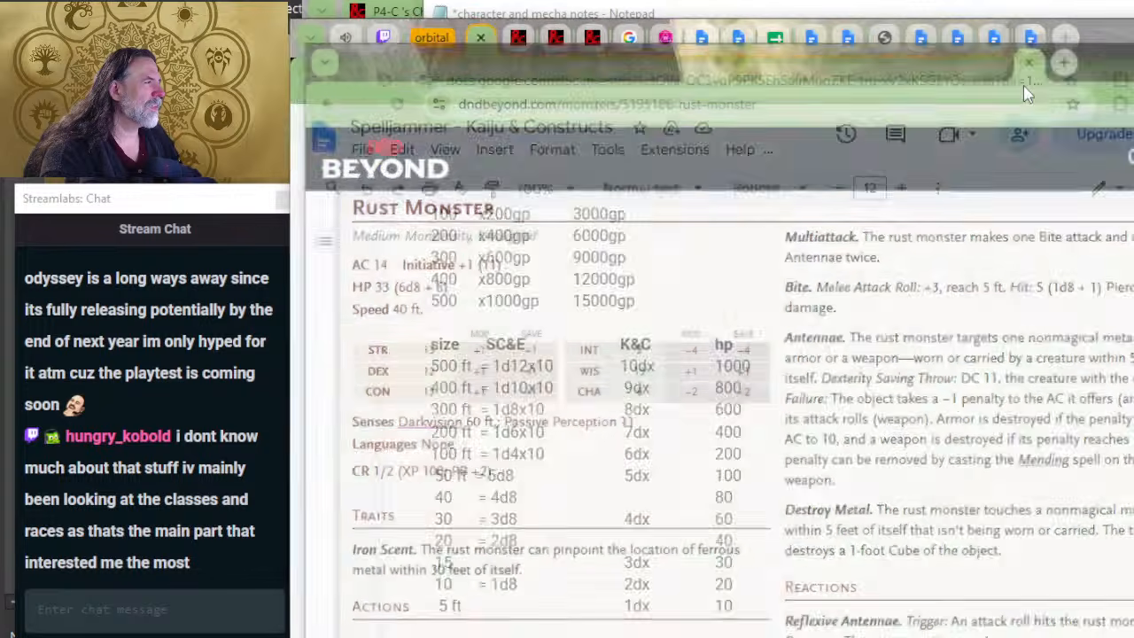
click(558, 57)
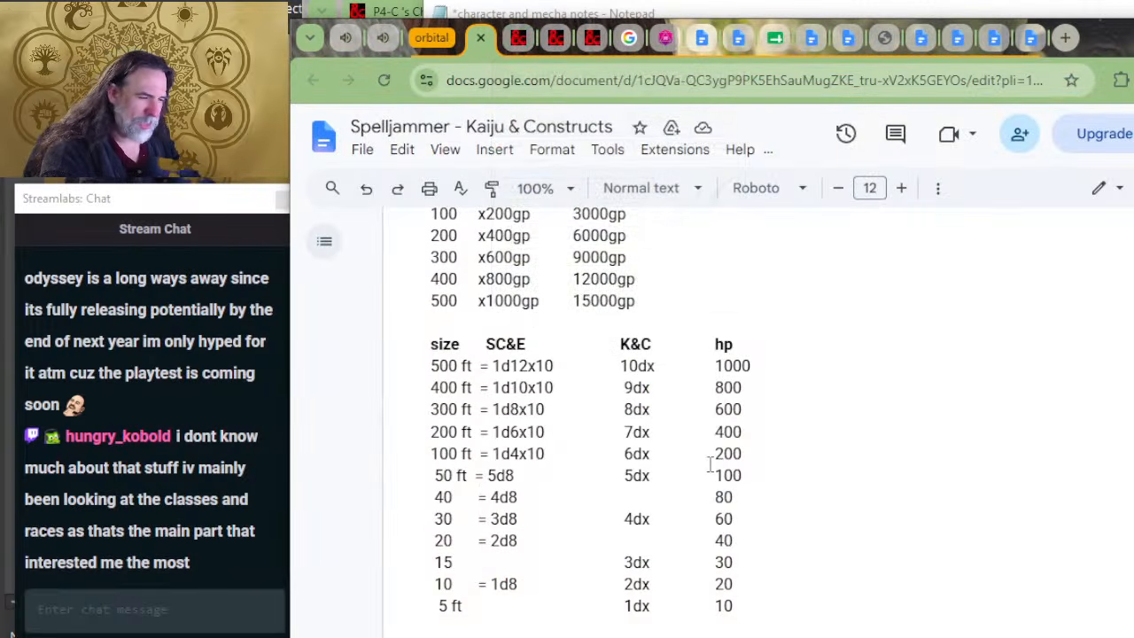
Step: Compare the Rust Monster's Bite damage with the size, damage and hp table in the Kaiju & Constructs document
key(alt+Tab)
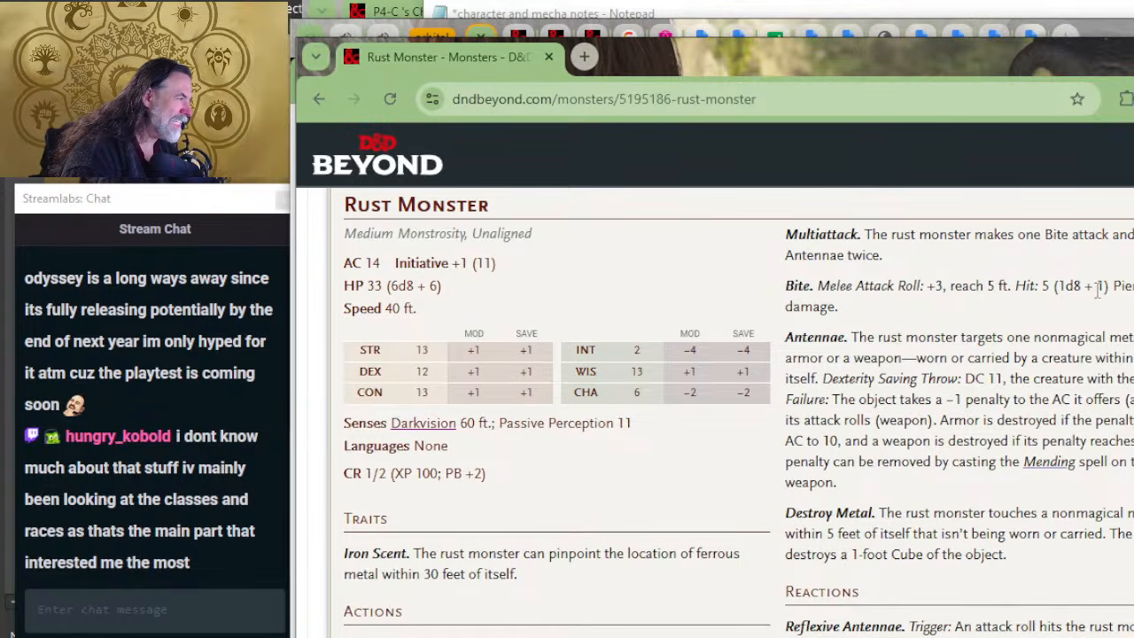
key(alt+Tab)
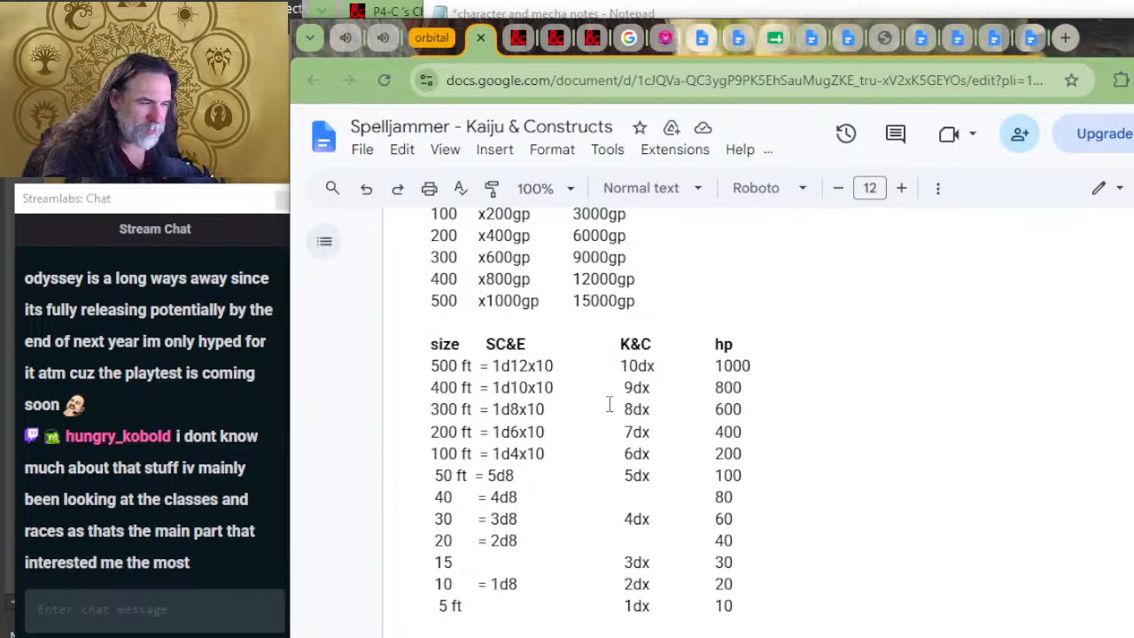
key(alt+Tab)
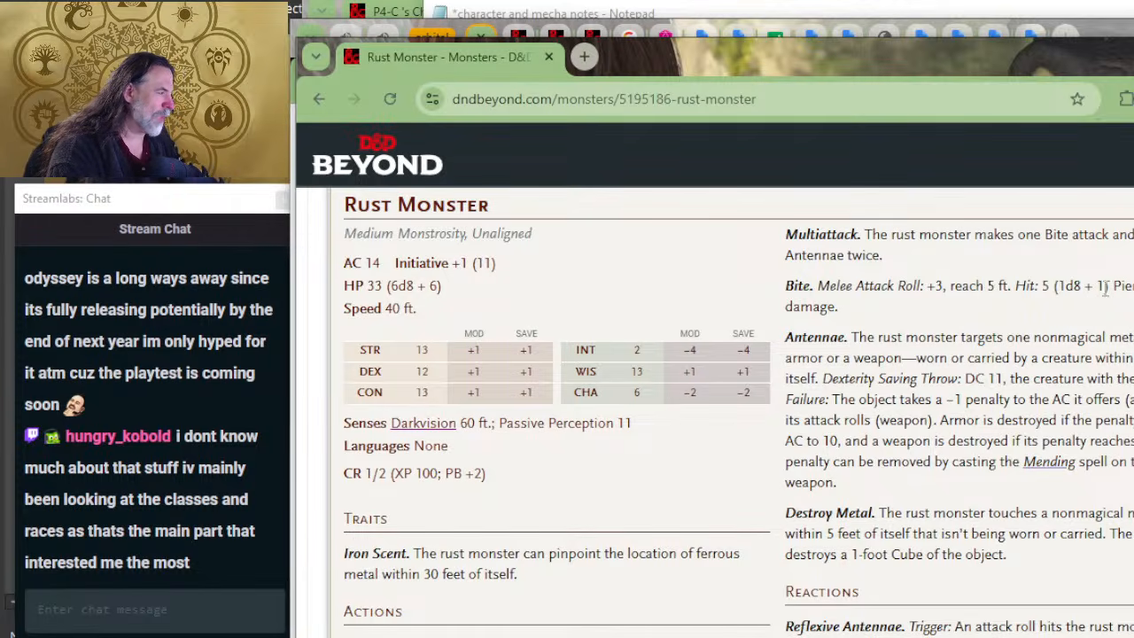
mouse_move(1105, 285)
mouse_down()
mouse_move(1075, 287)
mouse_move(1099, 286)
mouse_up()
key(alt+Tab)
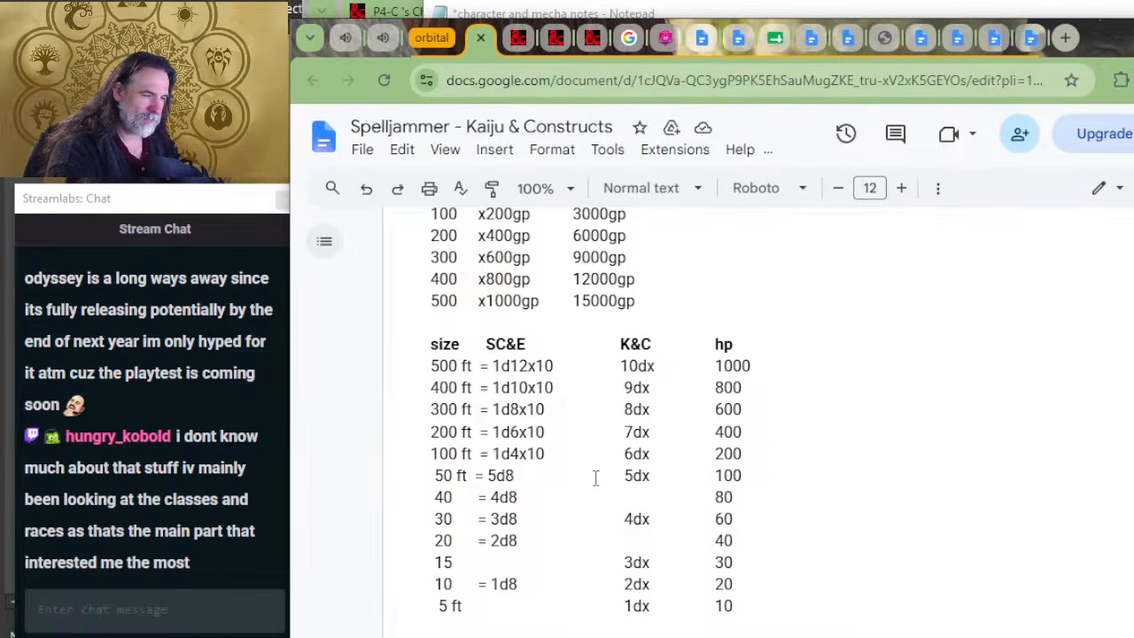
key(alt+Tab)
click(1110, 285)
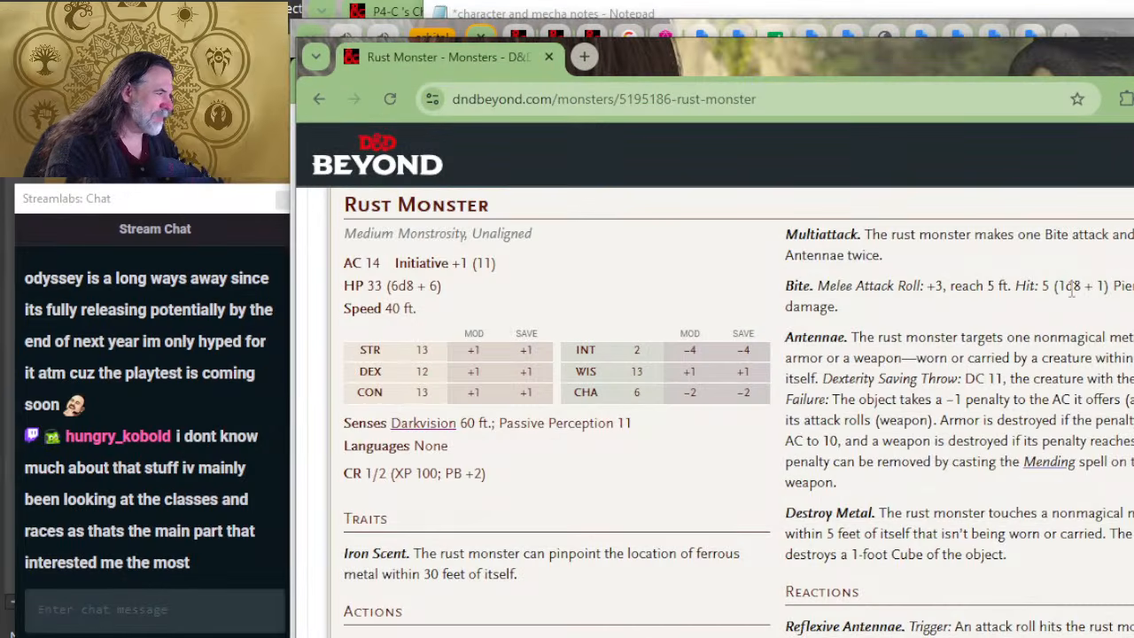
key(alt+Tab)
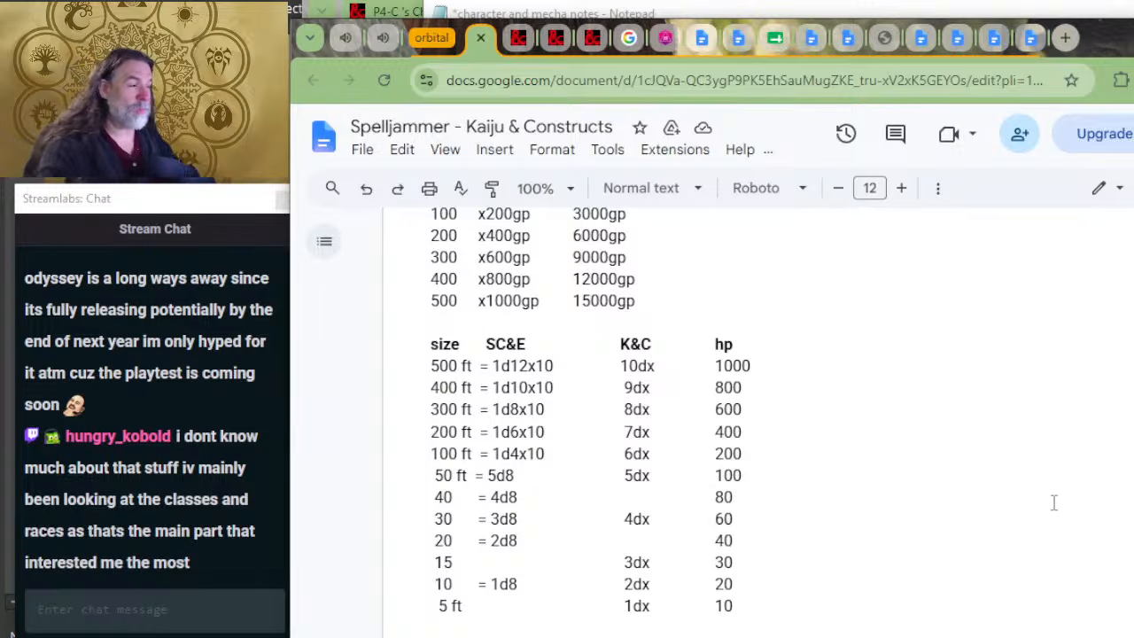
Step: Examine the AC and attack roll penalties in the Rust Monster's Antennae action
key(alt+Tab)
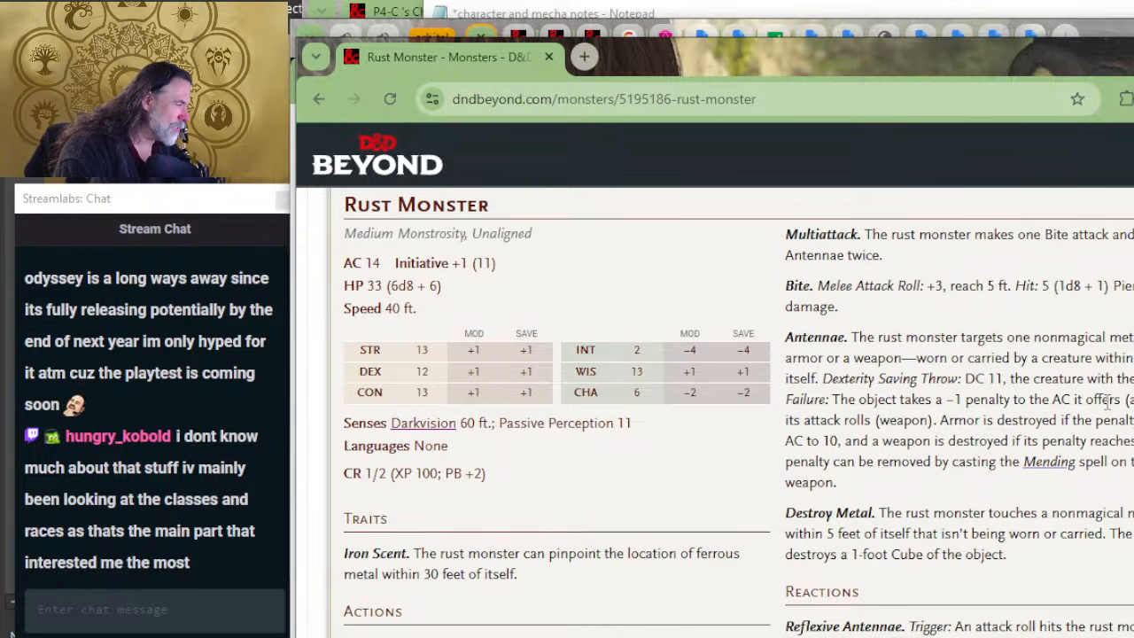
drag(1104, 403, 1031, 407)
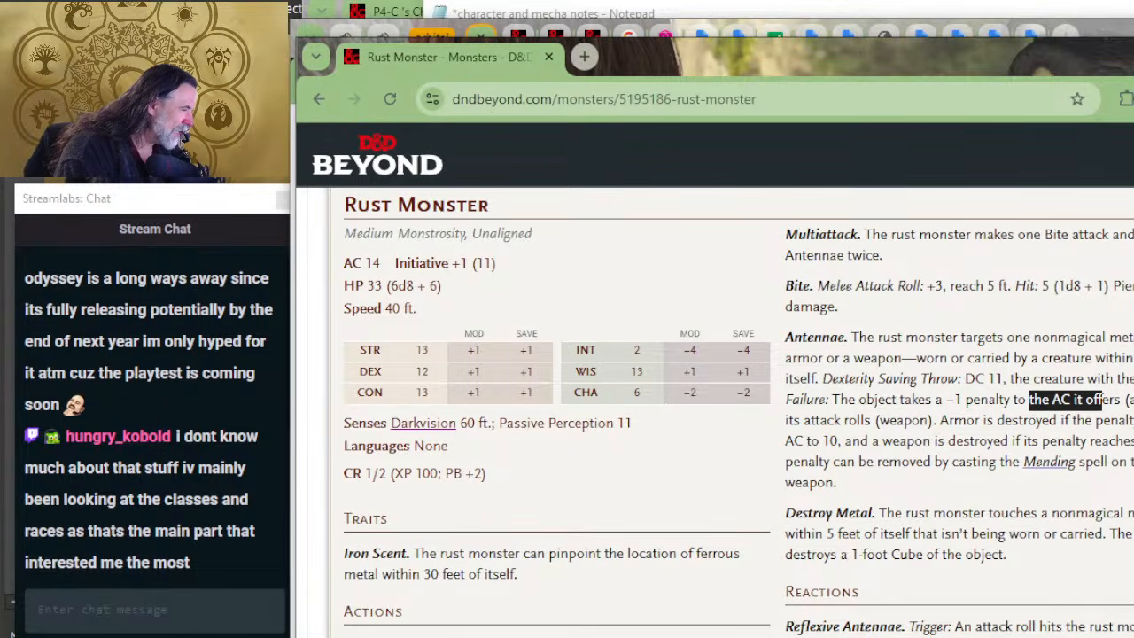
drag(1133, 421, 777, 432)
click(908, 439)
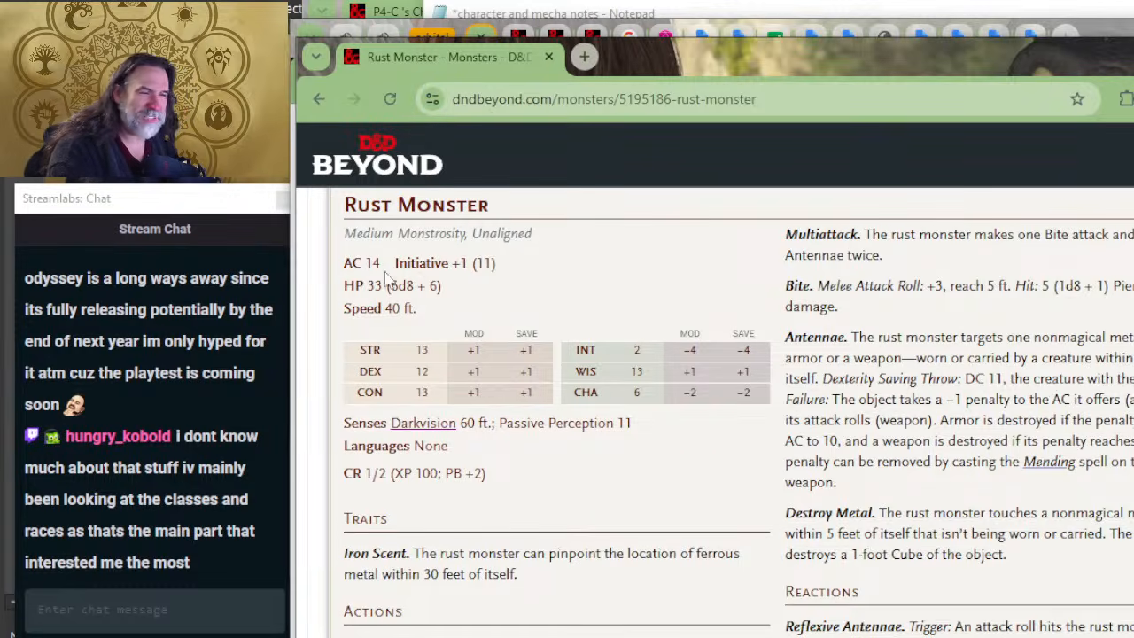
Step: Examine the Rust Monster's ability scores, Iron Scent trait, Destroy Metal action and Reflexive Antennae reaction
scroll(875, 434, down, 2)
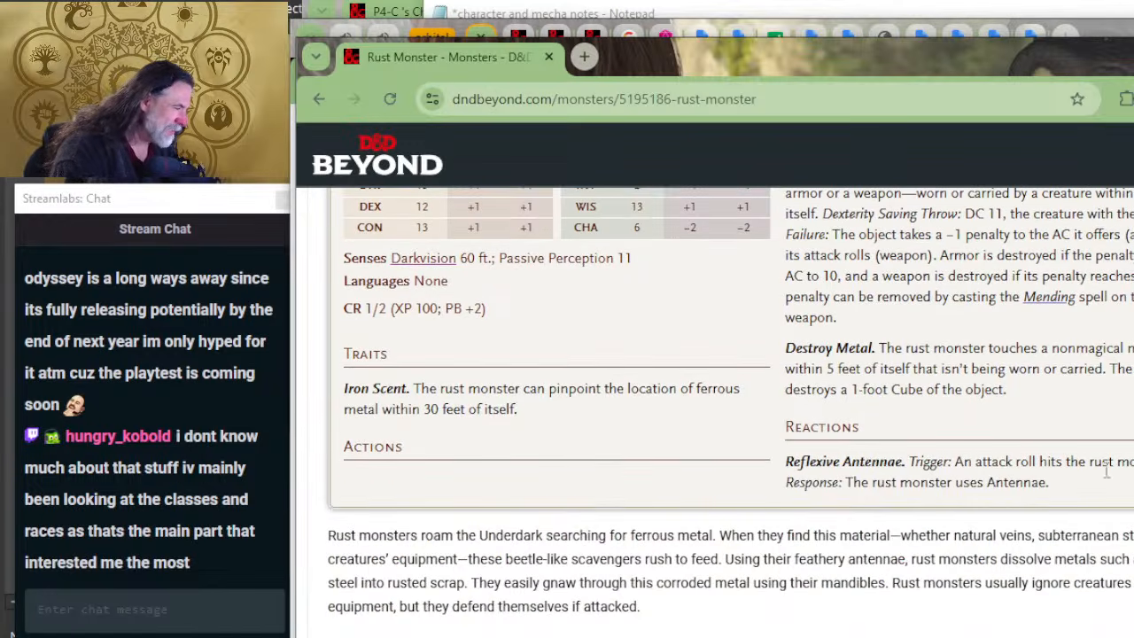
scroll(991, 342, up, 2)
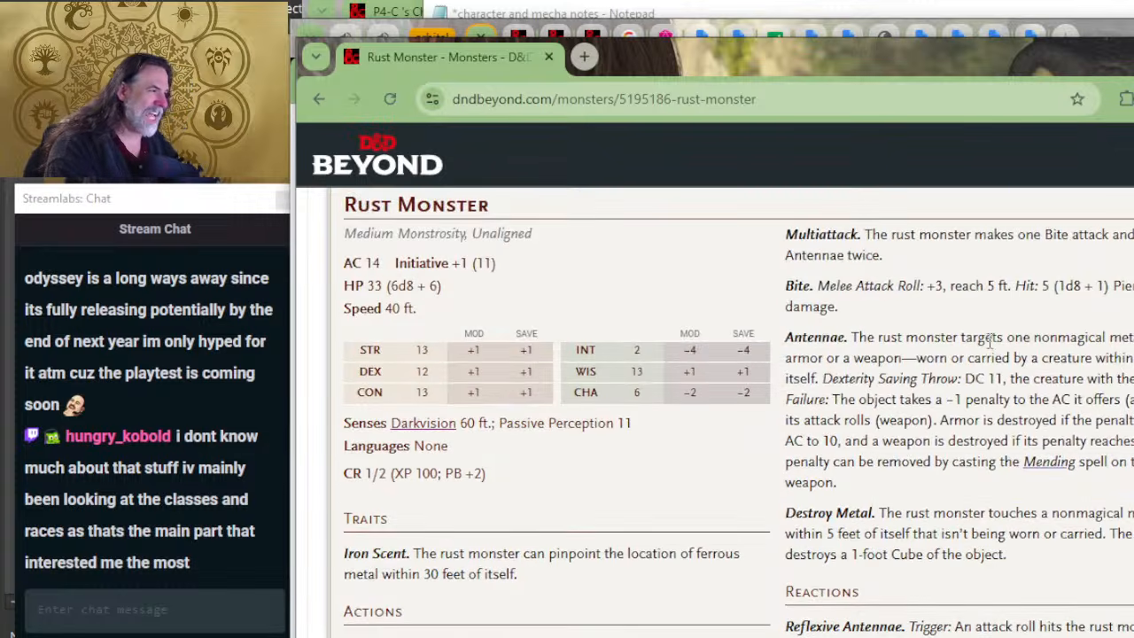
scroll(886, 367, up, 2)
scroll(892, 310, down, 2)
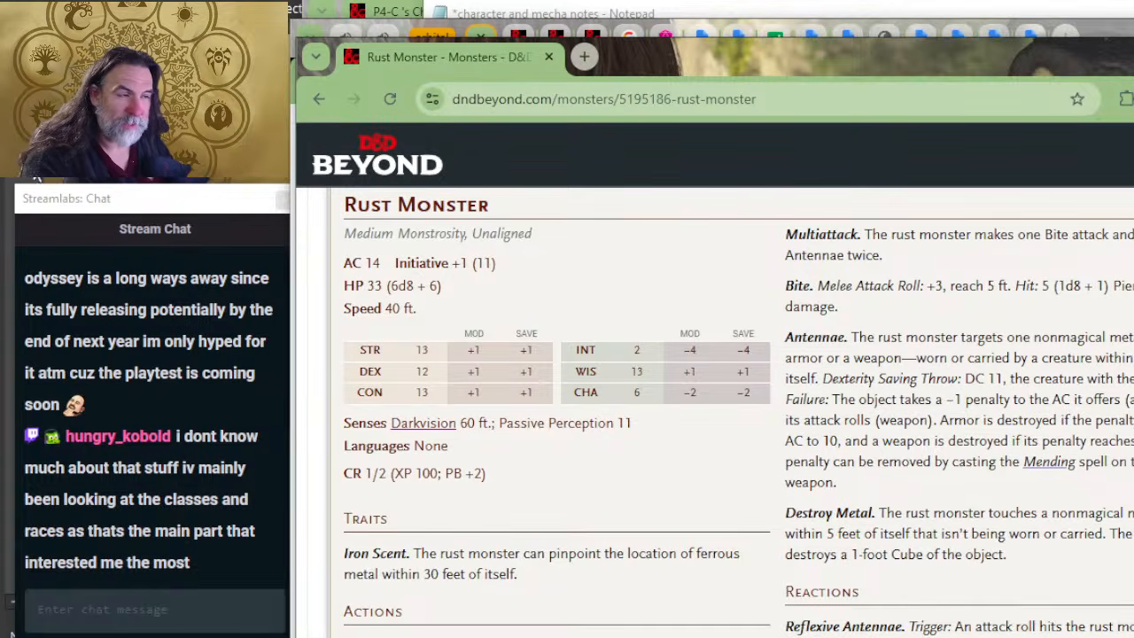
scroll(612, 509, down, 2)
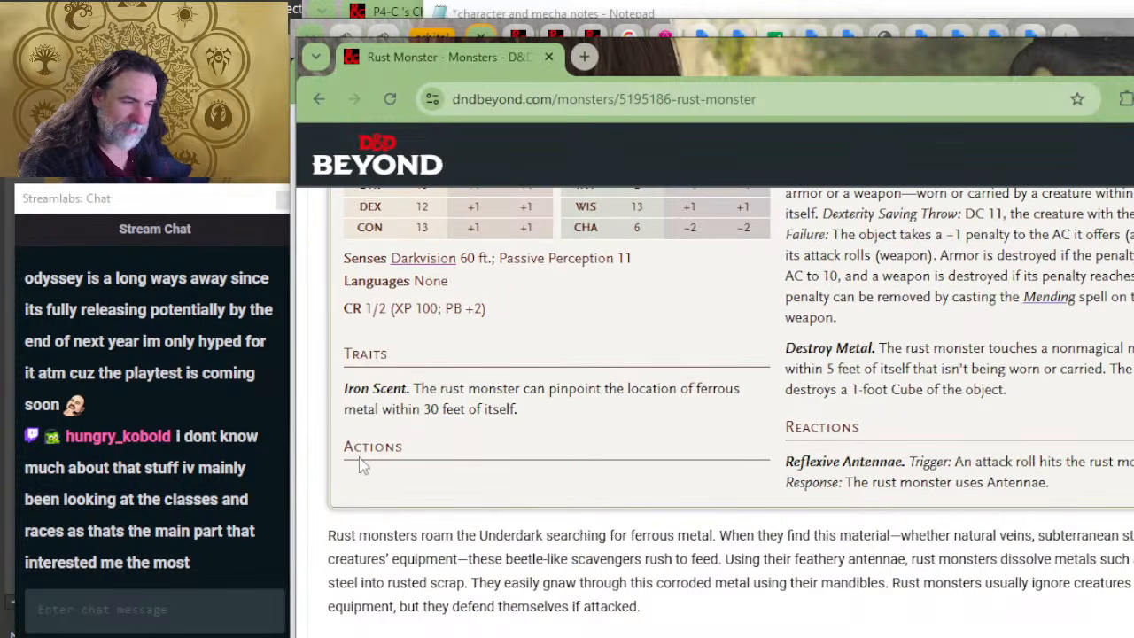
scroll(691, 425, up, 2)
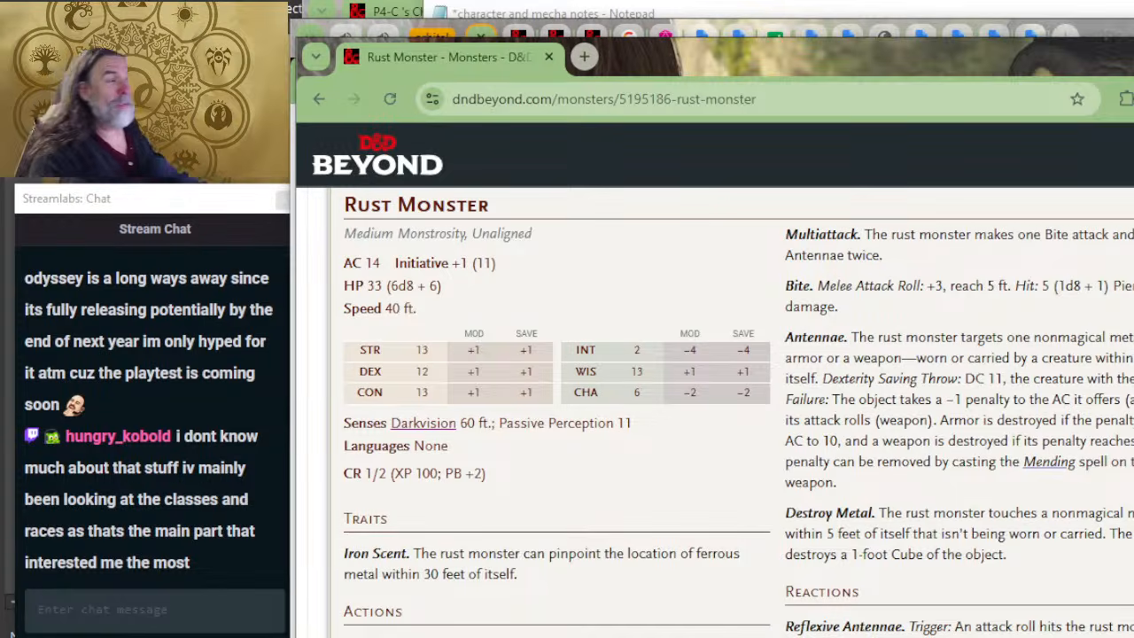
Step: Switch to the YouTube live stream page and open the streamer's channel in a new tab
key(alt+Tab)
key(alt+Tab)
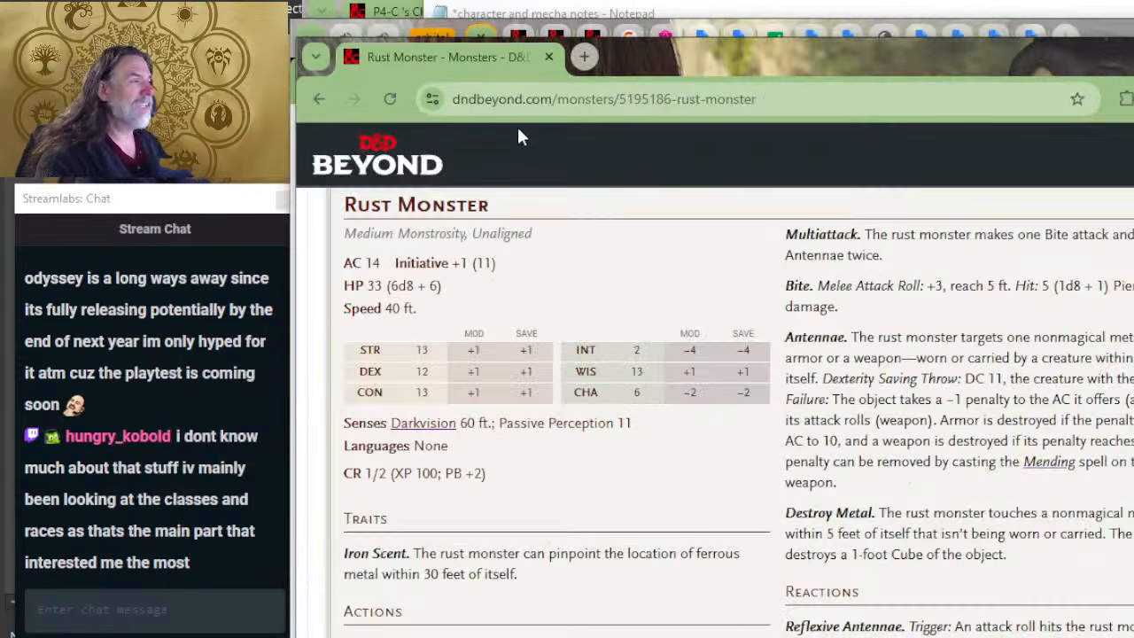
click(304, 44)
click(345, 40)
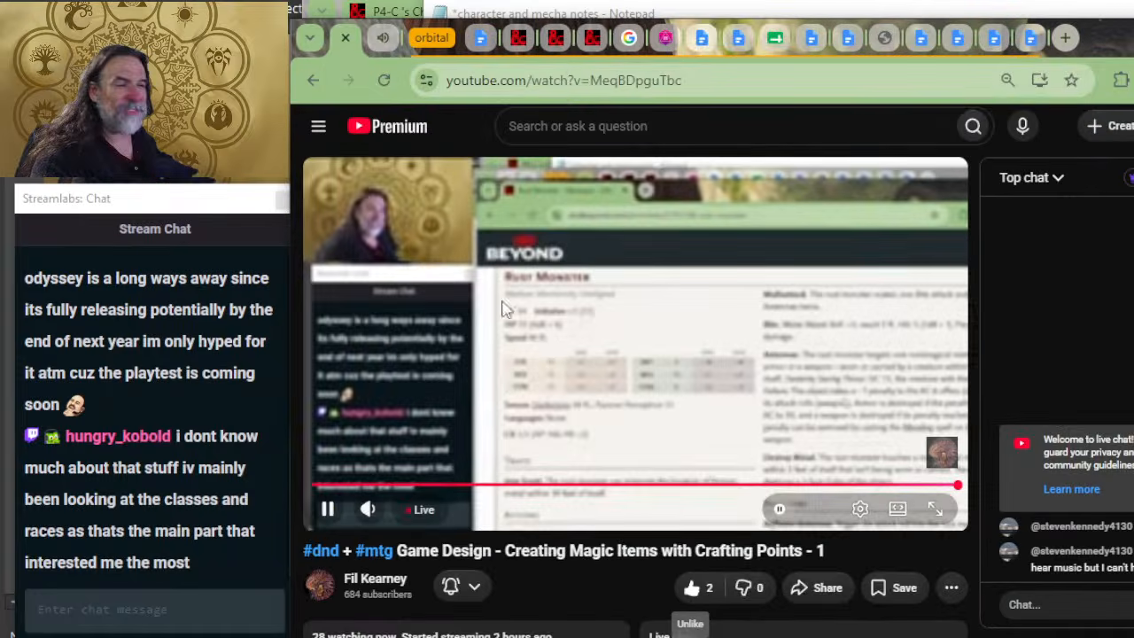
right_click(392, 585)
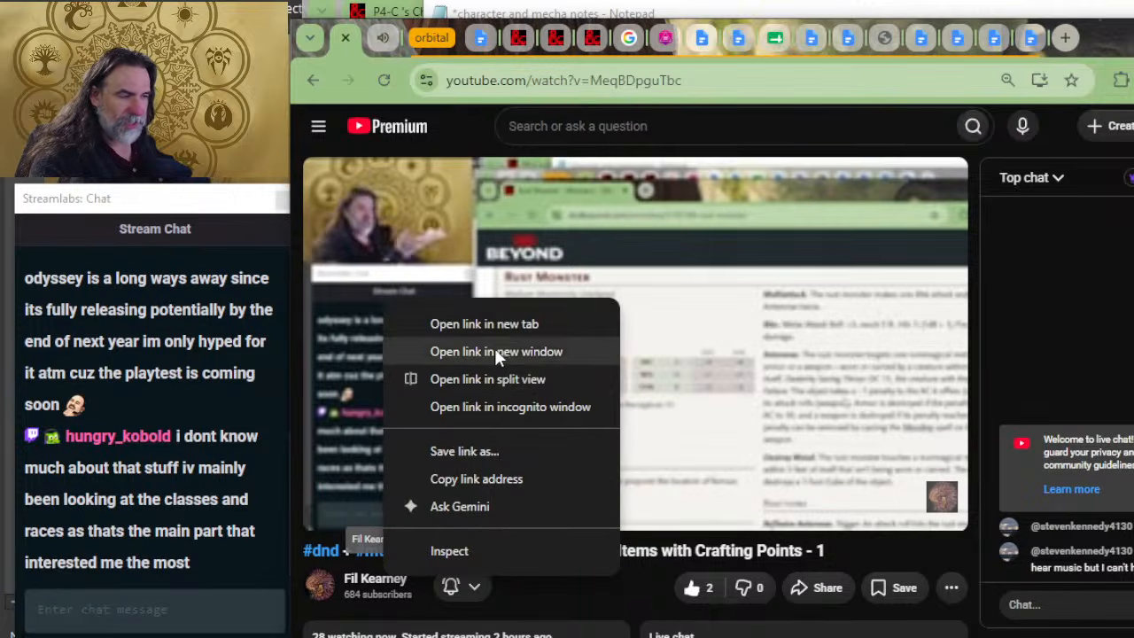
click(484, 324)
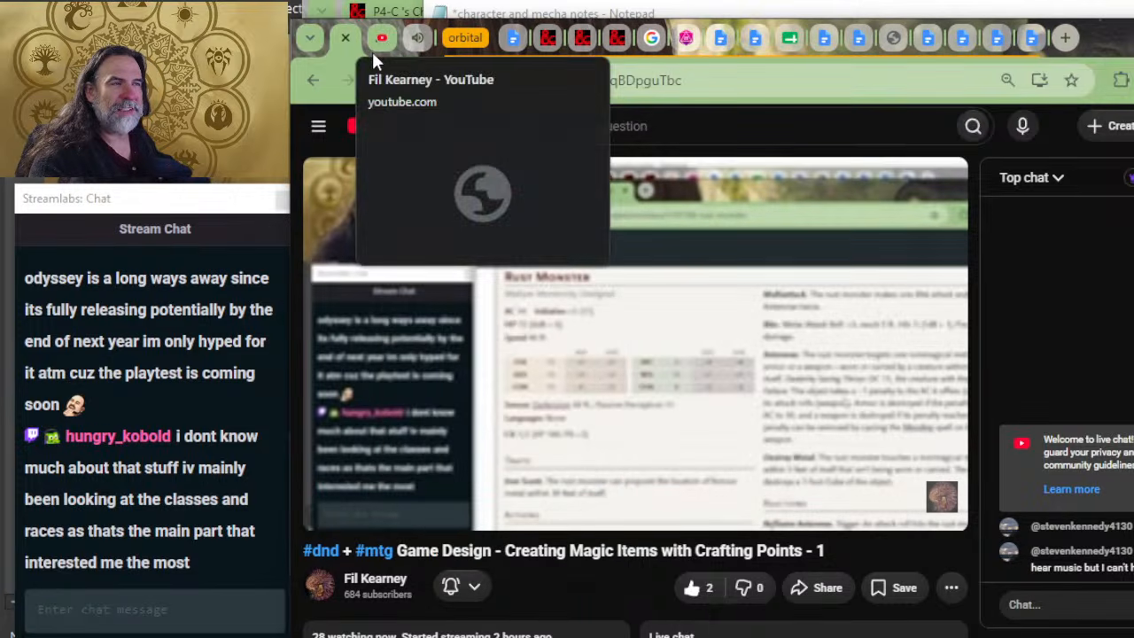
click(376, 43)
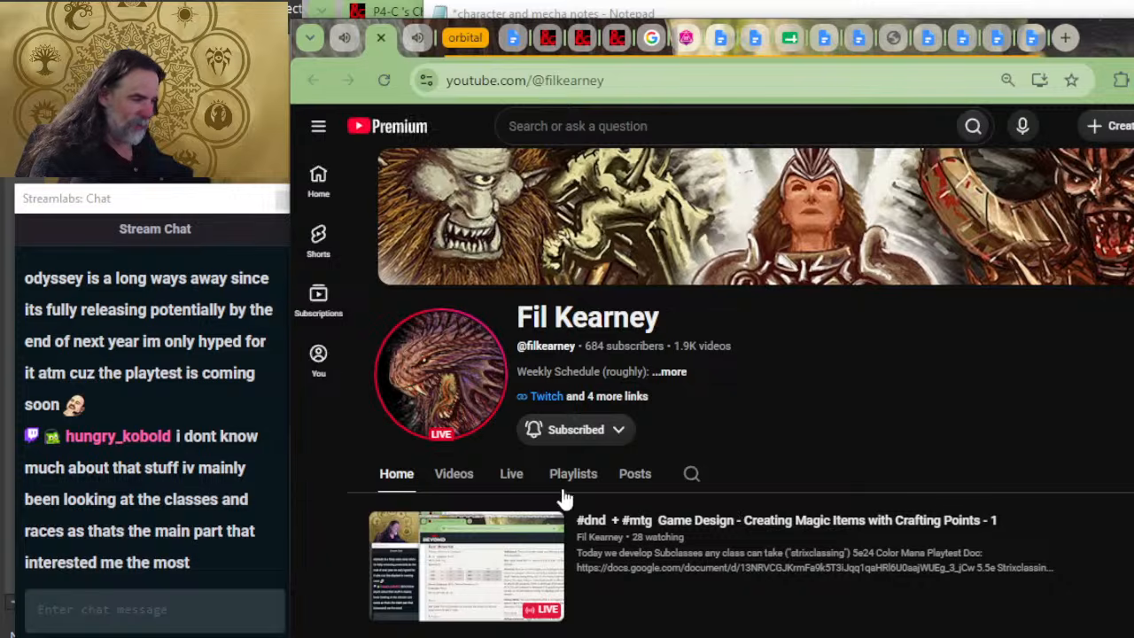
Step: Find the 5e Spelljammer Mega-Kaiju - MONSTER WEEK 2024 (Kraken!) video among the channel's videos and play it
click(452, 476)
scroll(762, 367, down, 4)
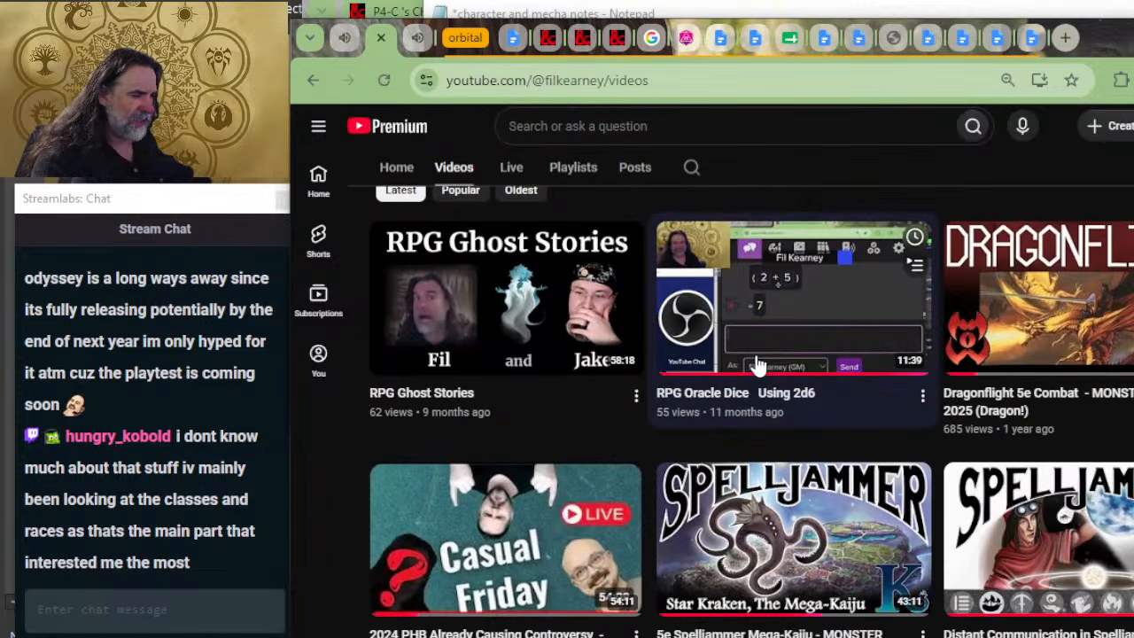
scroll(816, 376, down, 2)
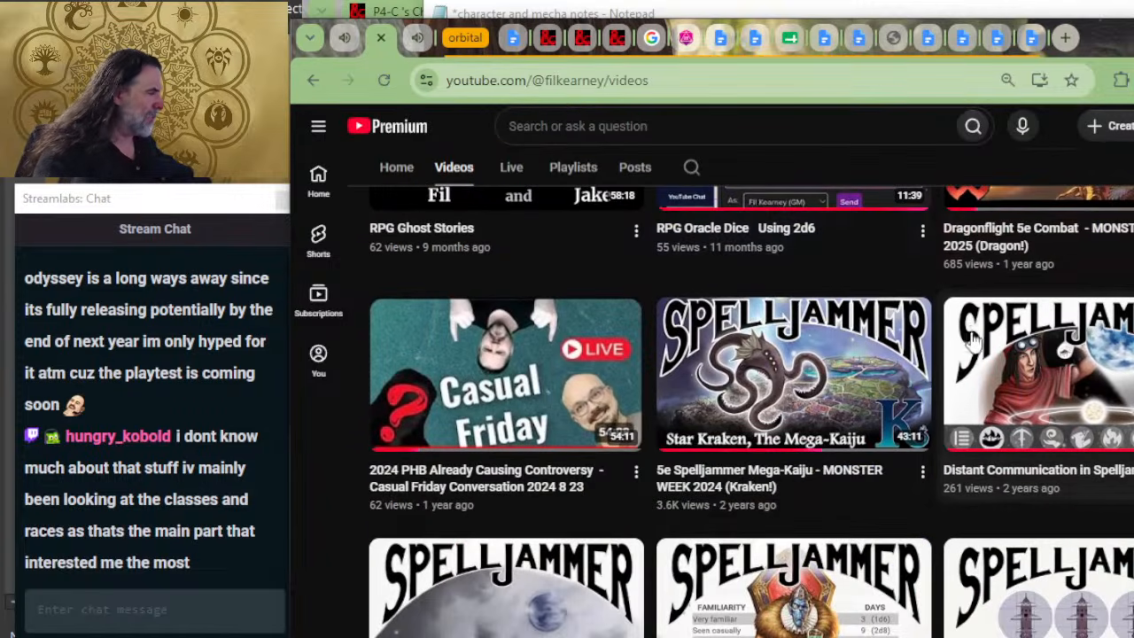
click(775, 408)
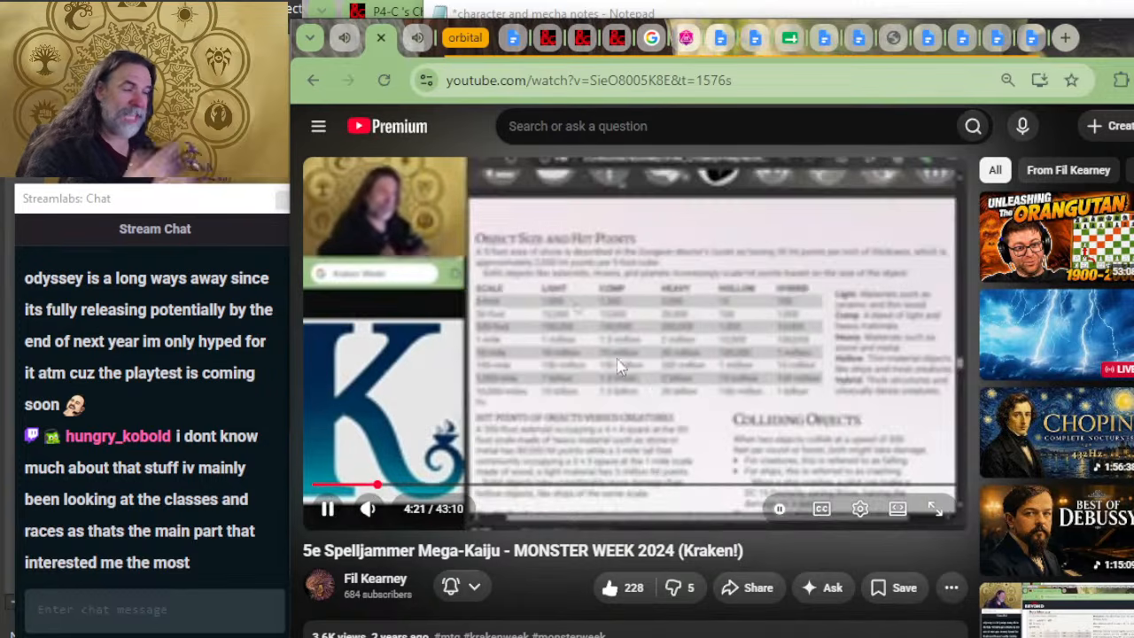
Step: Skim the Mega-Kaiju video by skipping ahead through it, close its tab and return to the Rust Monster page
click(430, 486)
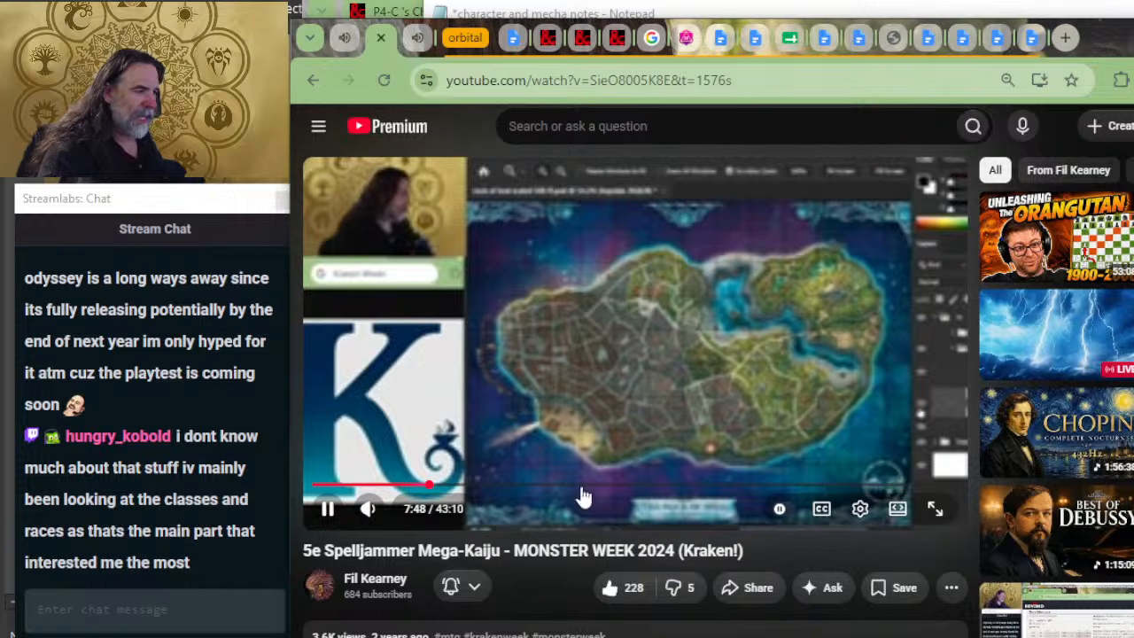
click(479, 486)
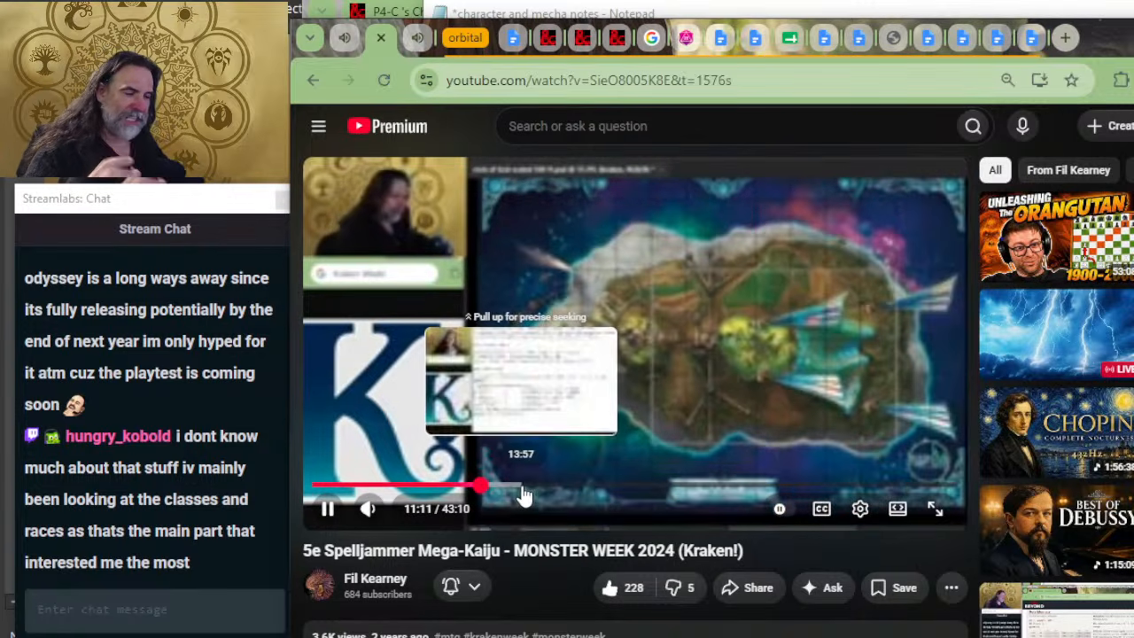
click(523, 489)
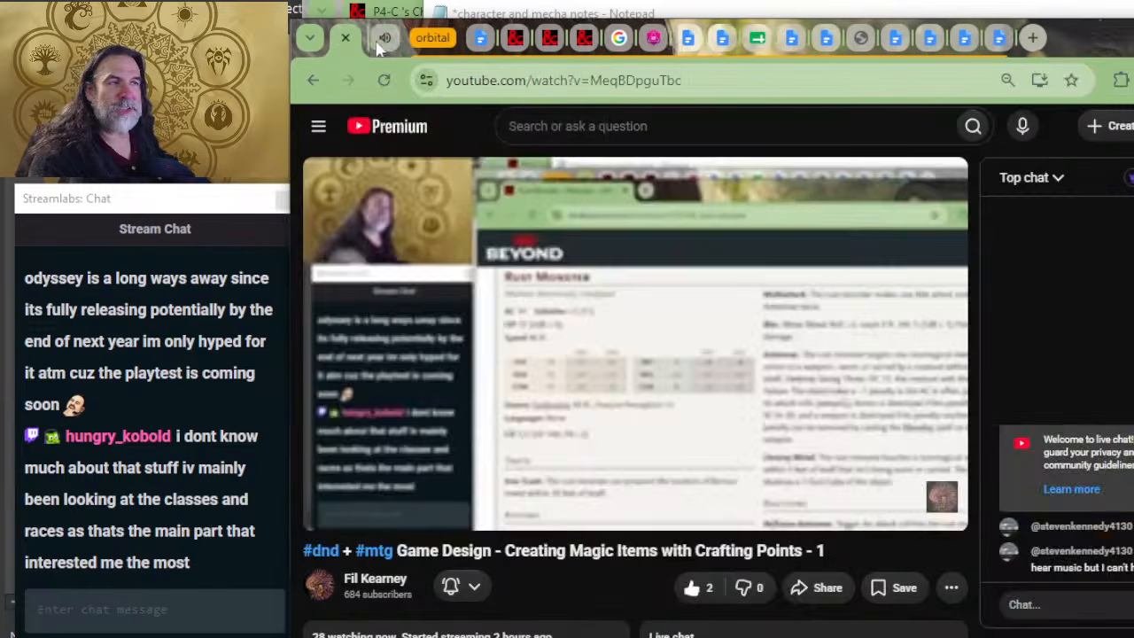
click(381, 37)
key(alt+Tab)
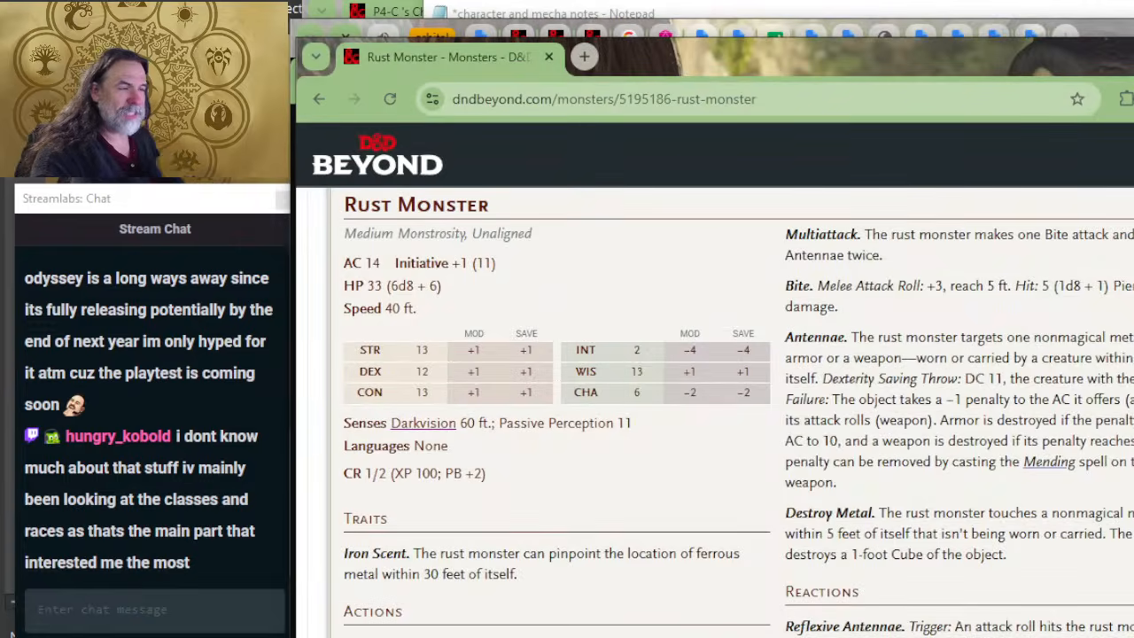
Step: Switch to the character and mecha notes in Notepad and review the mecha's core statistics, Heavy frame modifiers, jump jets and Ward mod
key(alt+Tab)
click(745, 288)
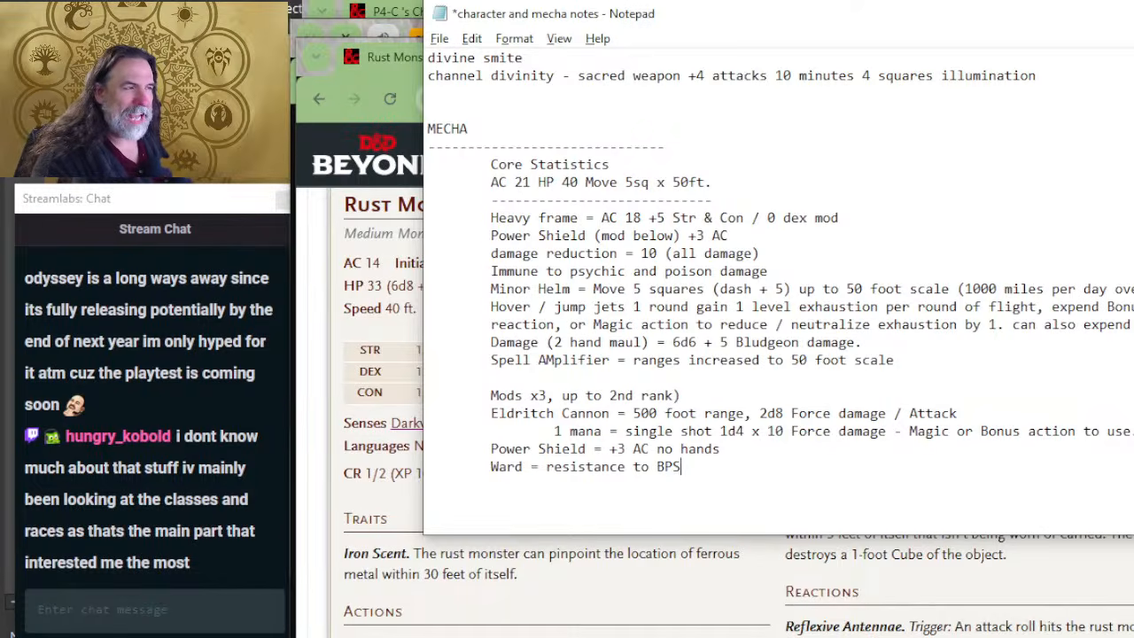
scroll(497, 89, up, 4)
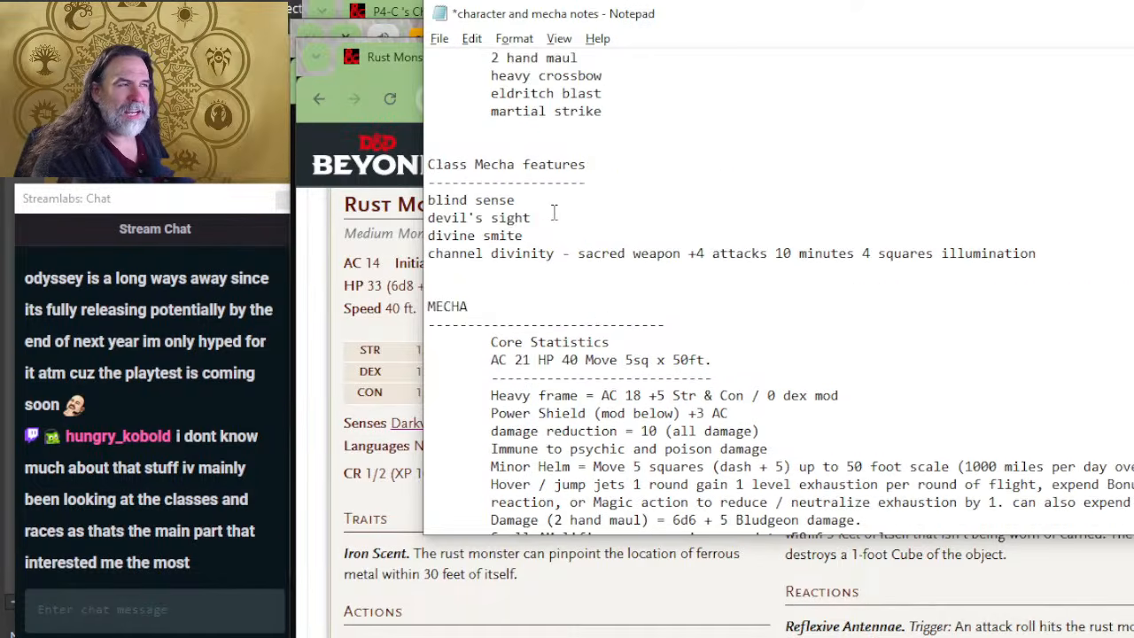
scroll(545, 248, down, 2)
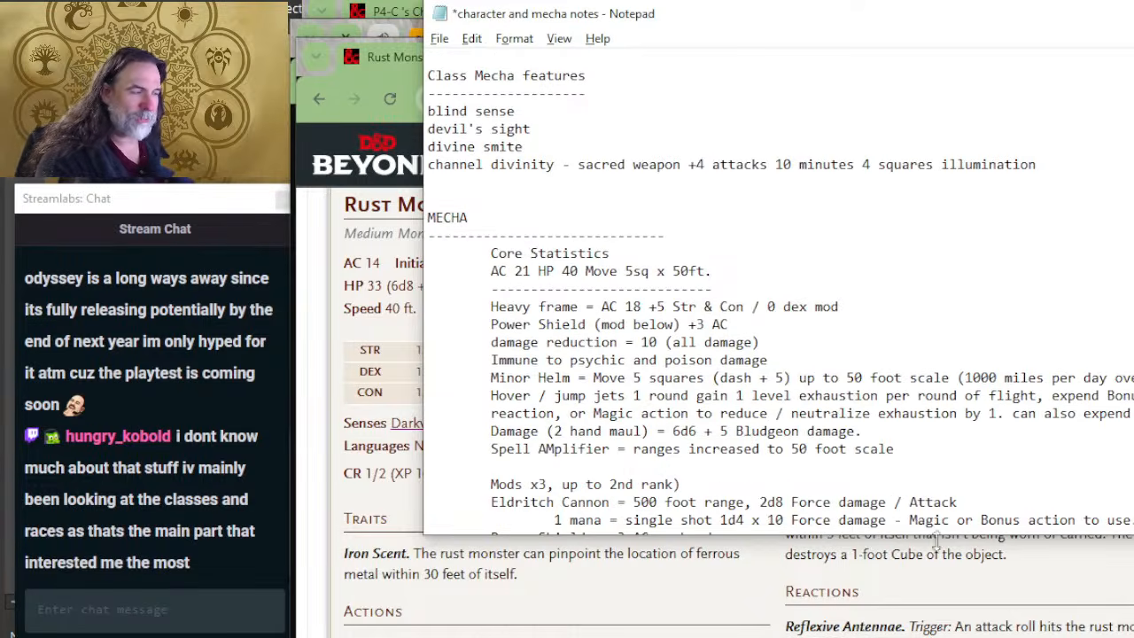
scroll(731, 446, down, 3)
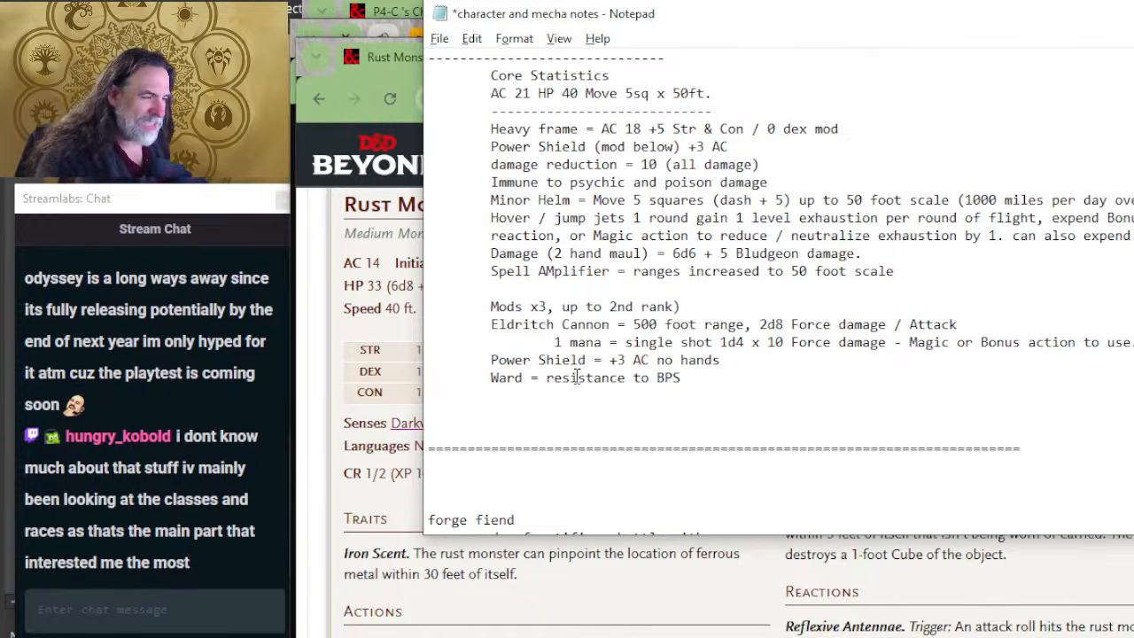
drag(692, 376, 572, 383)
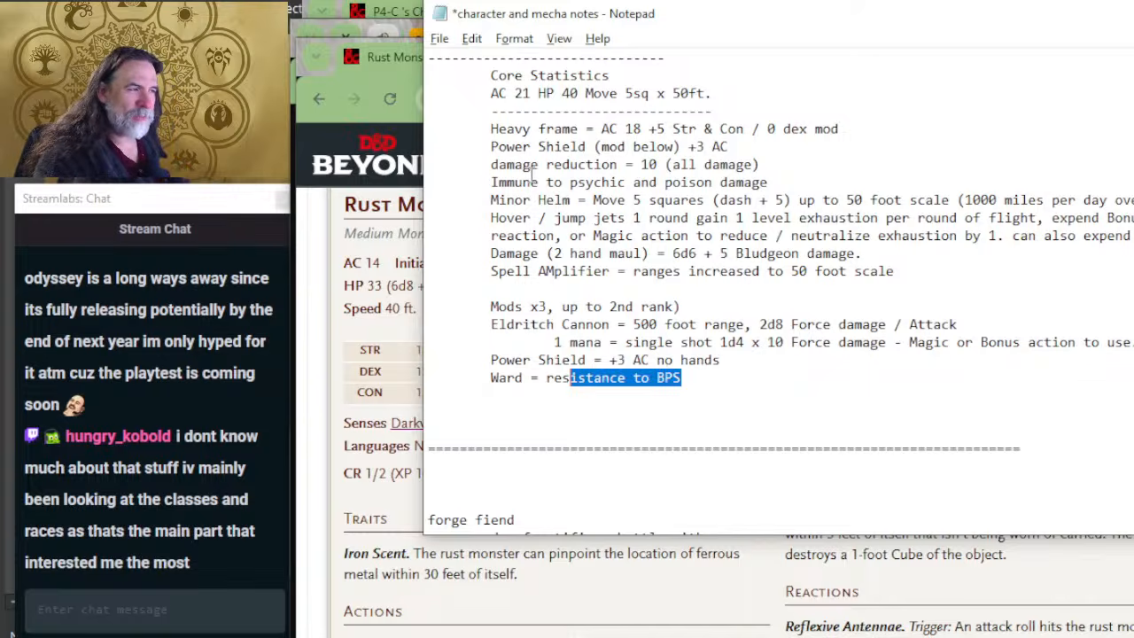
scroll(532, 177, up, 2)
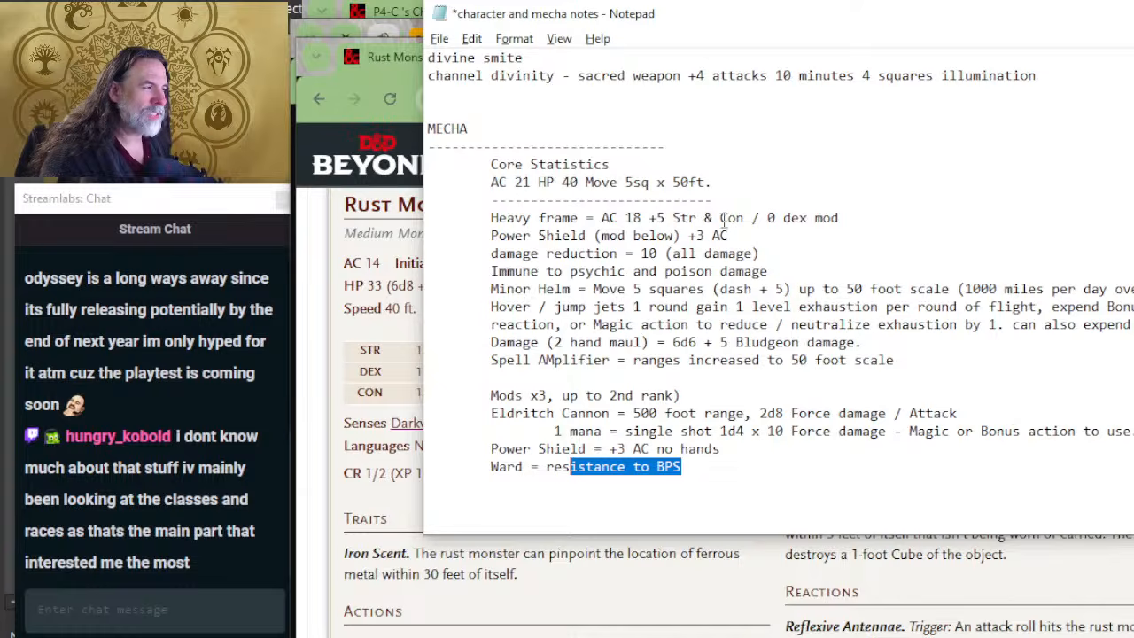
drag(835, 220, 762, 217)
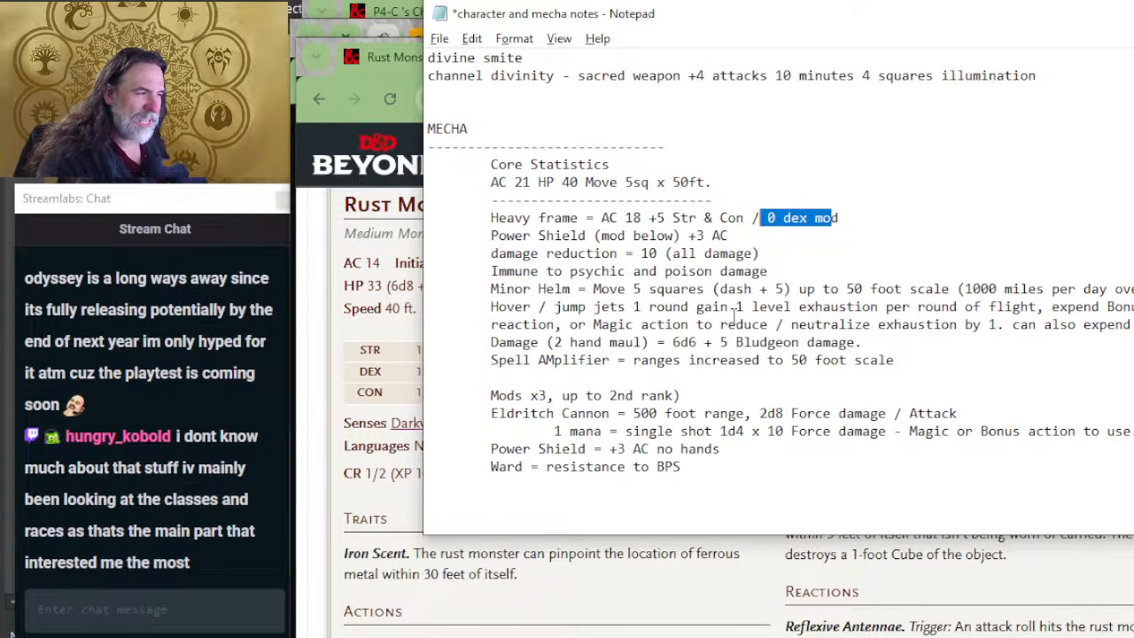
click(531, 312)
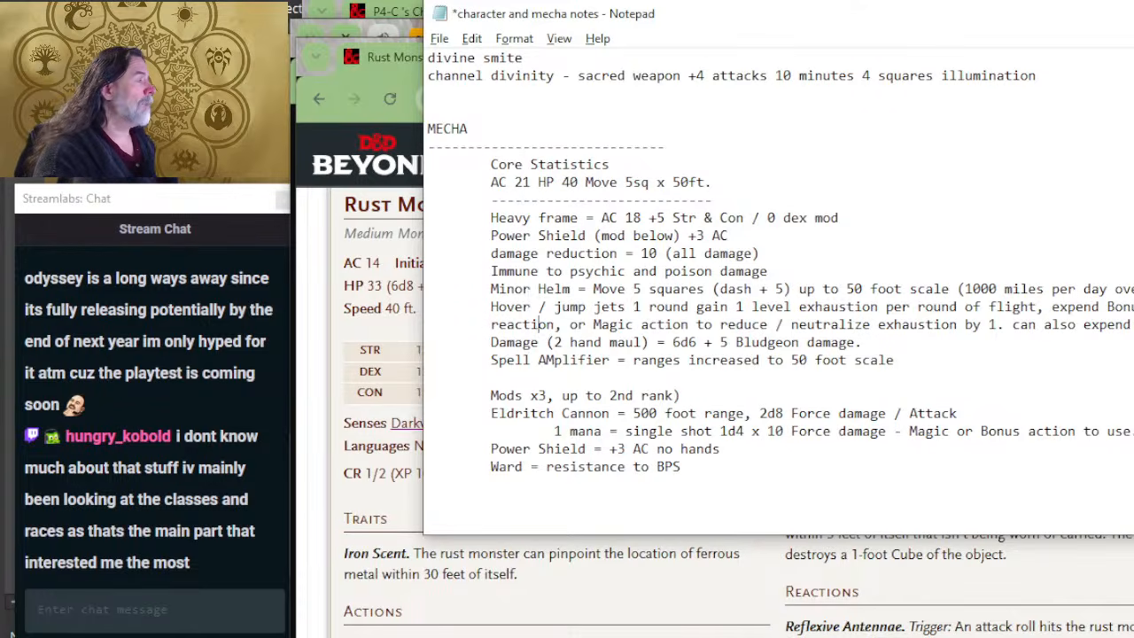
Step: Save the character and mecha notes, bring the Rust Monster page back to the front and shift its window slightly upward
key(ctrl+s)
click(393, 523)
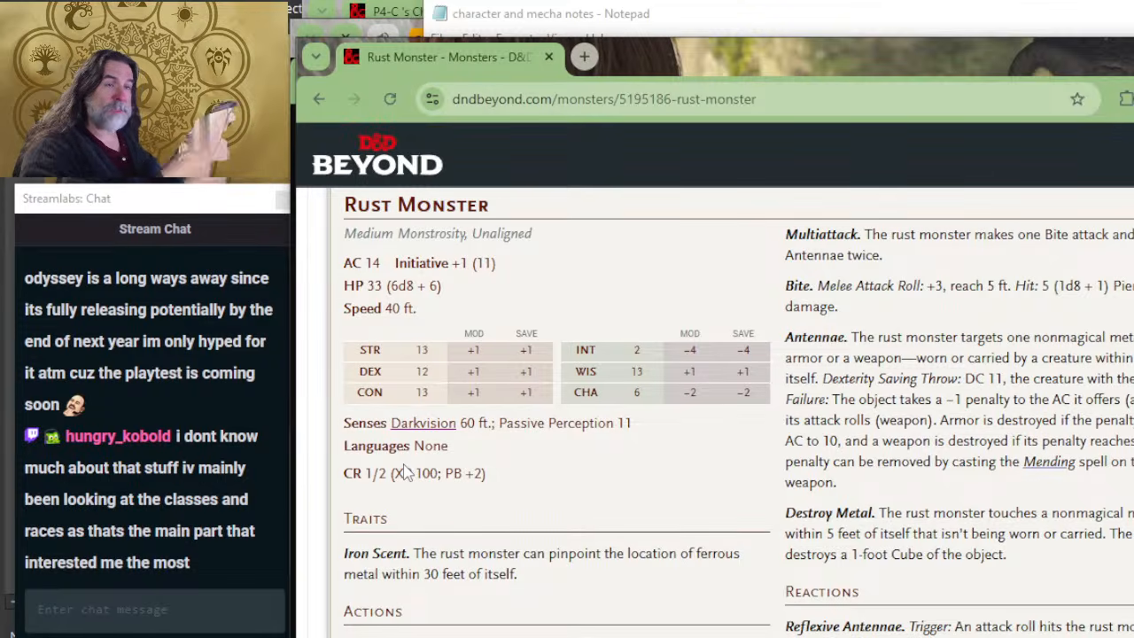
key(alt+Tab)
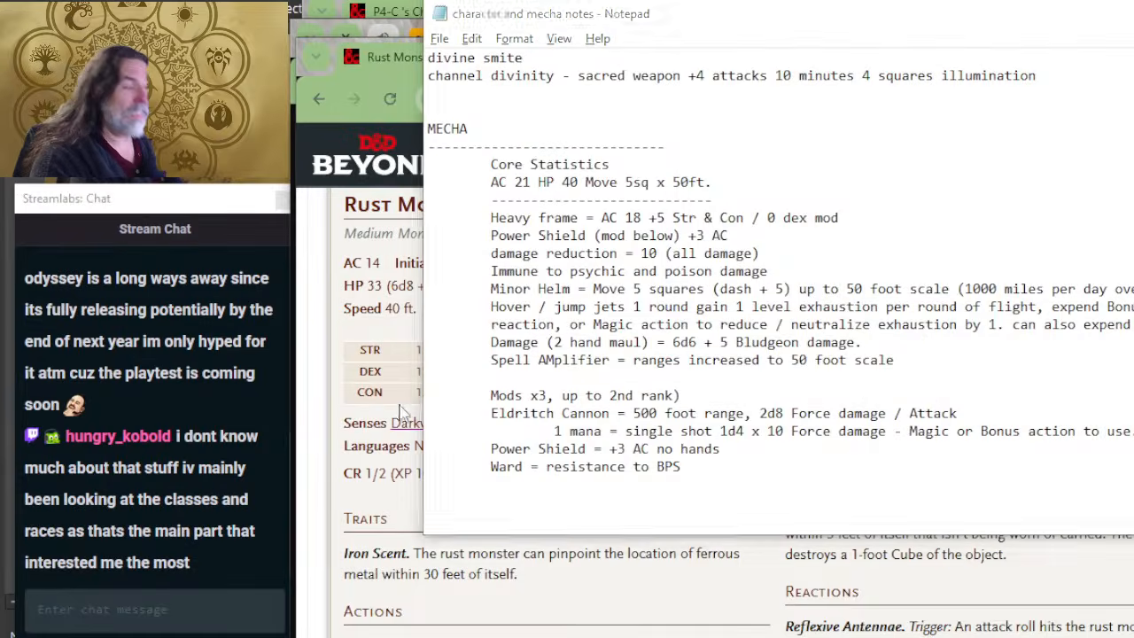
key(alt+Tab)
click(433, 188)
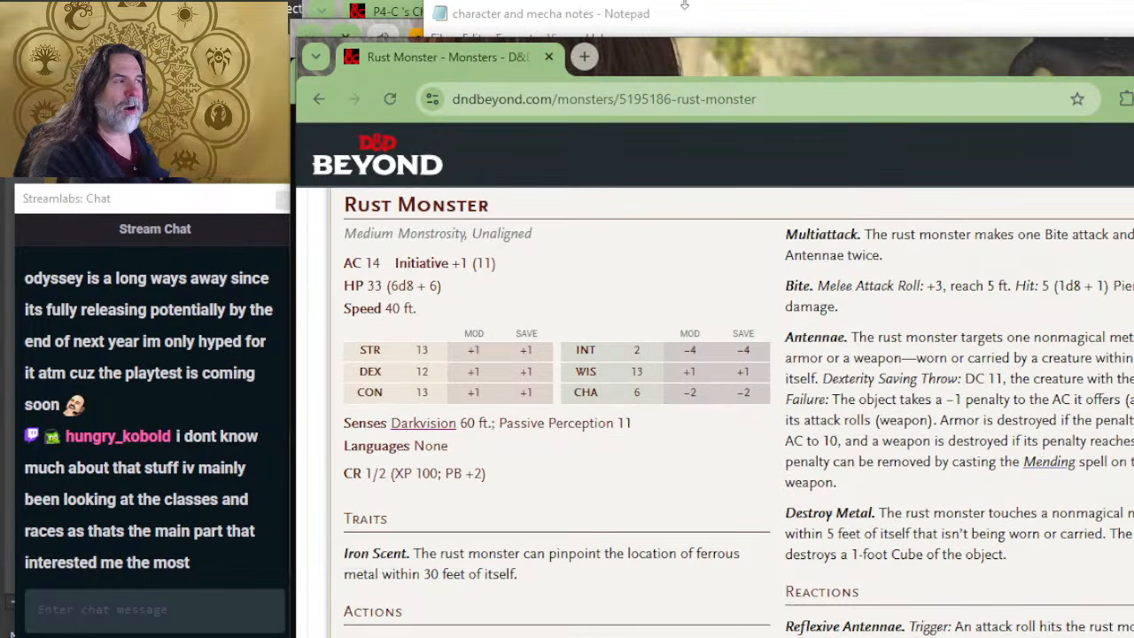
mouse_move(667, 67)
mouse_down()
mouse_move(663, 53)
mouse_move(680, 50)
mouse_up()
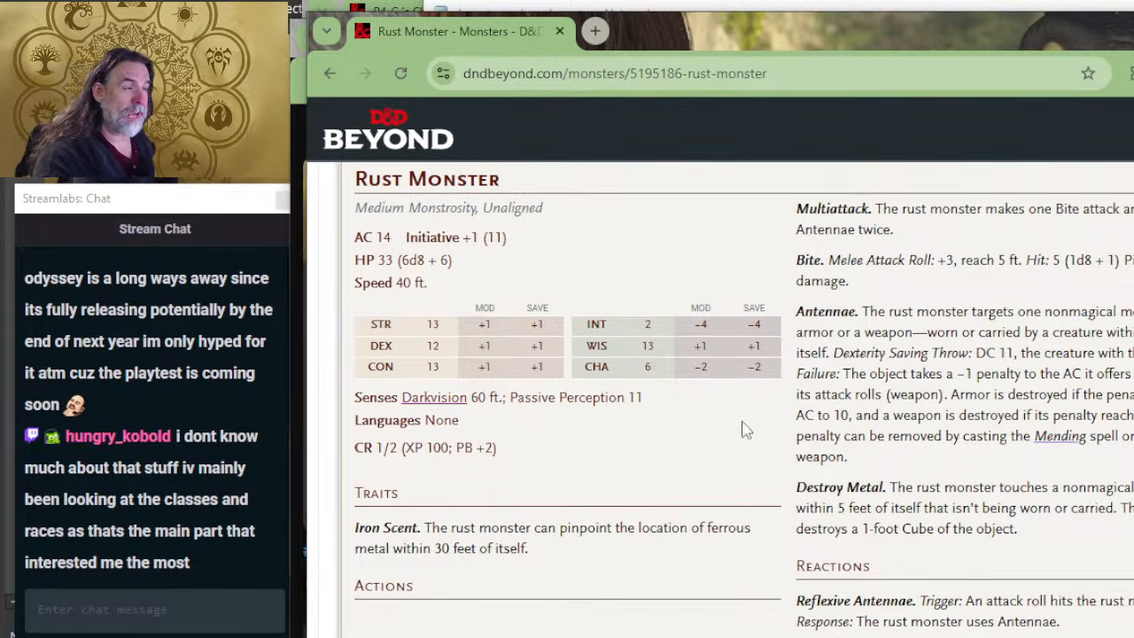
Step: Check the YouTube live stream page, cycle through the open windows and switch to OBS
key(alt+Tab)
key(alt+Tab)
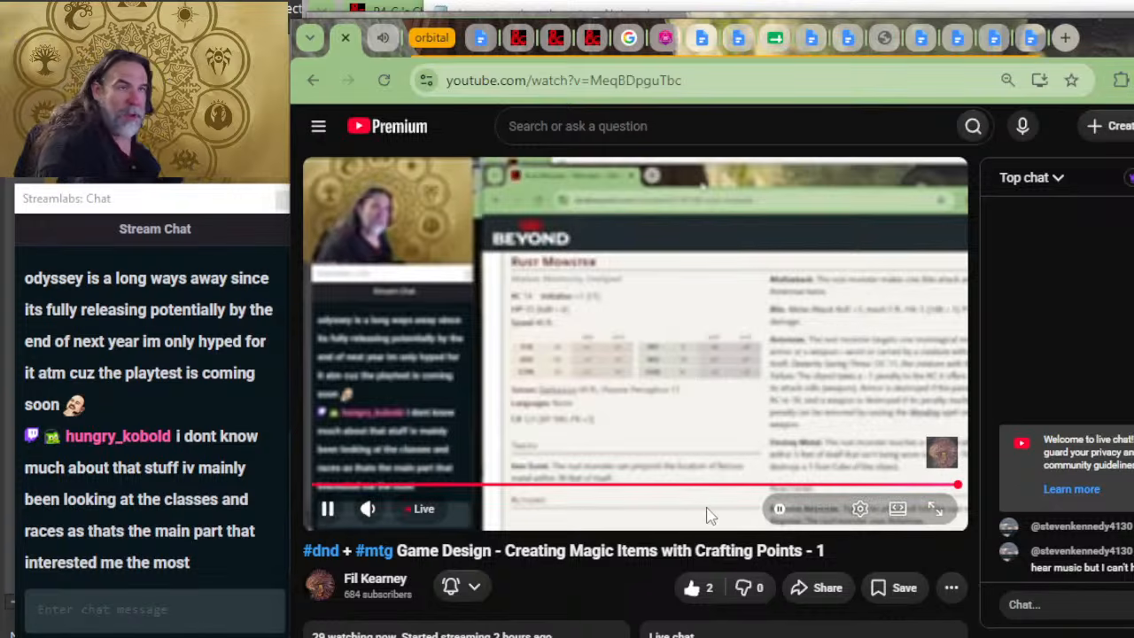
key(alt+Tab)
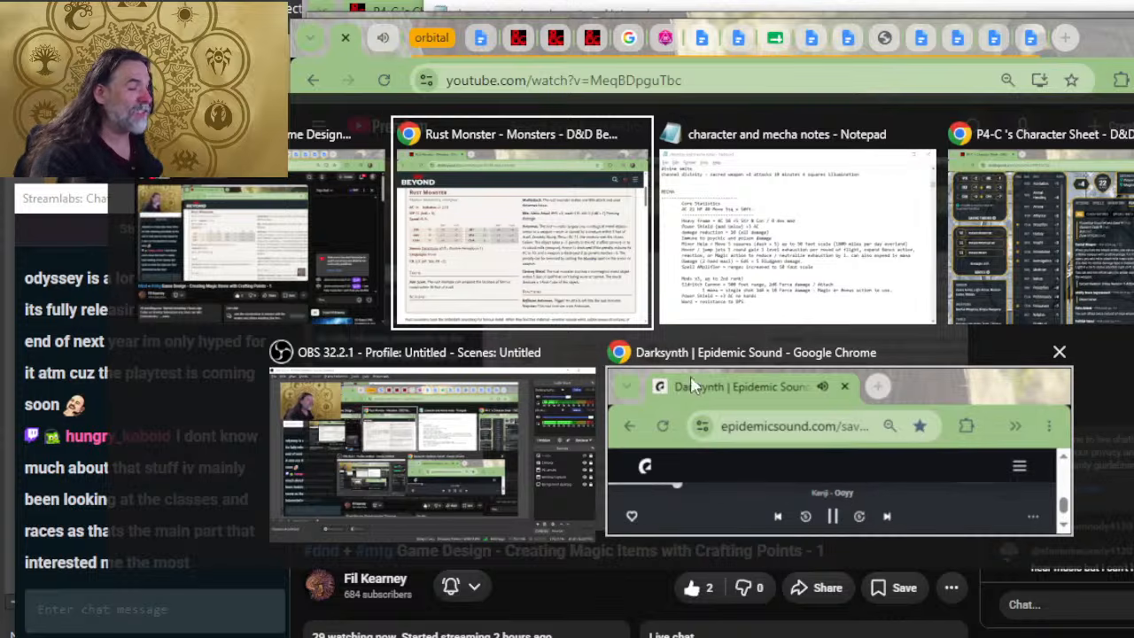
key(alt+Tab)
key(alt+Tab)
key(alt+Tab)
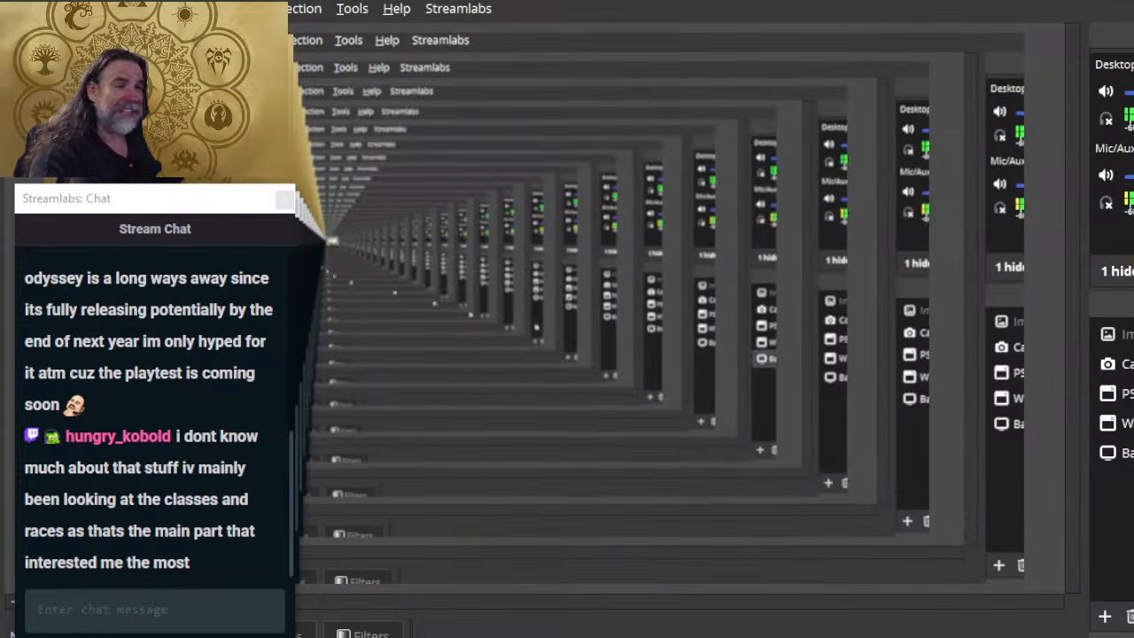